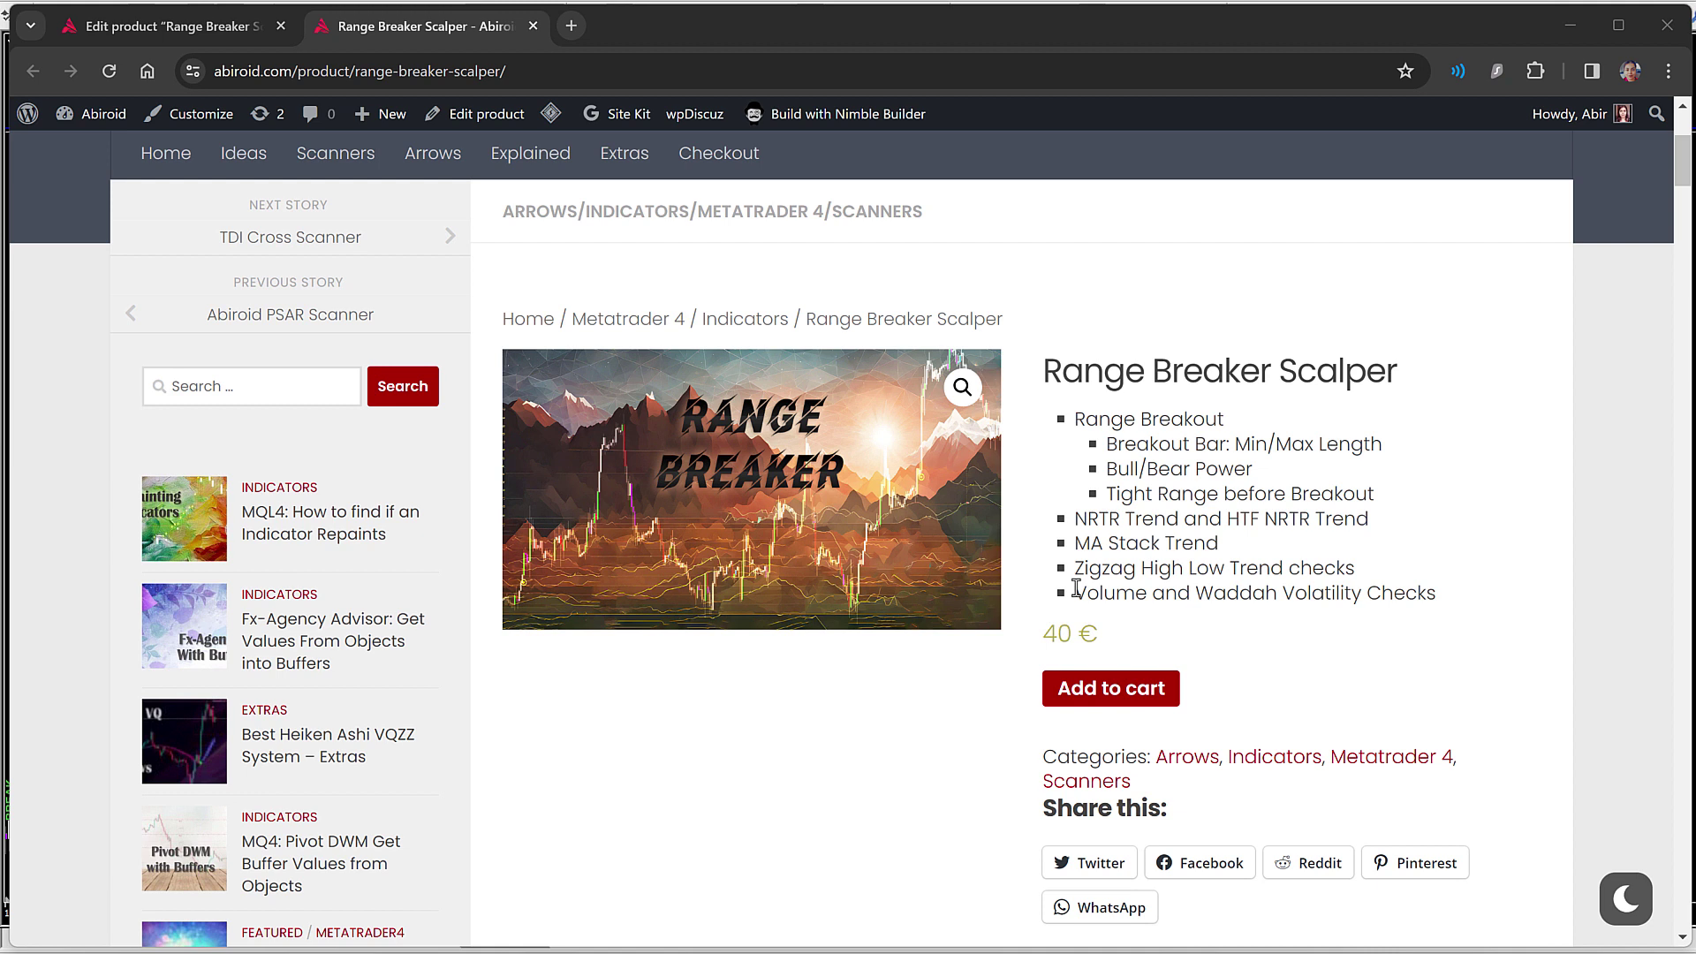
Step: Read the Range Breaker Scalper title and the About section of the product description, highlighting the key phrases on price ranges and breakouts
{"action": "left_click_drag", "start_coordinate": [1047, 371], "coordinate": [1455, 372]}
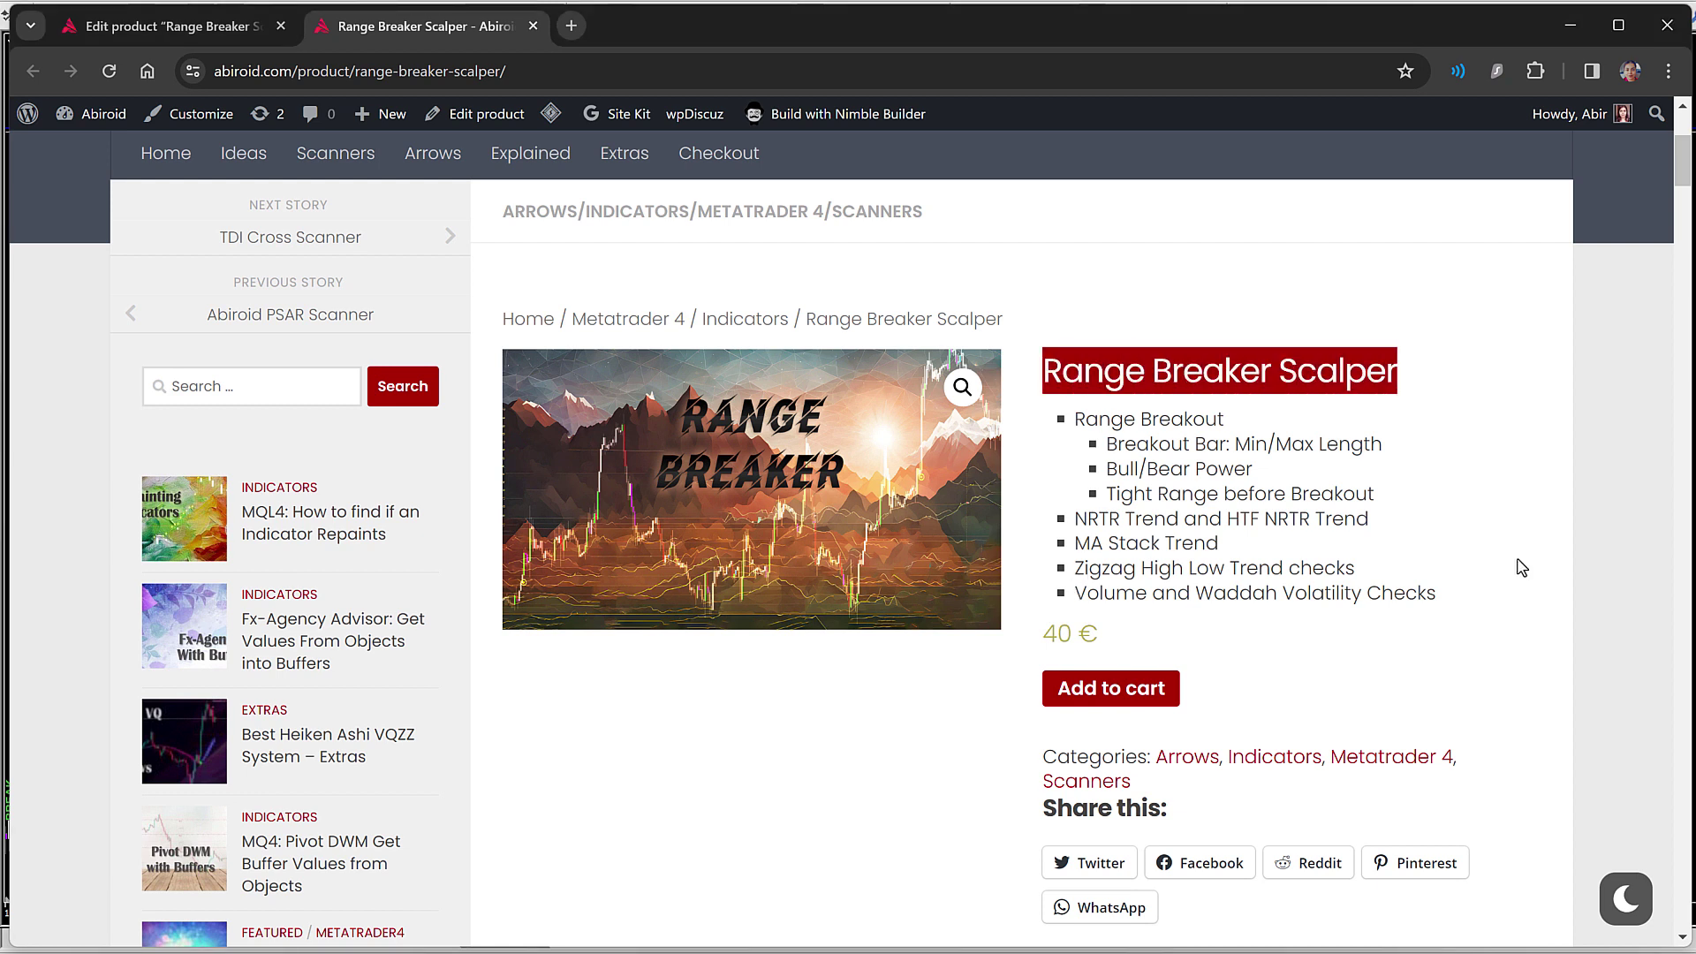
{"action": "double_click", "coordinate": [1324, 368]}
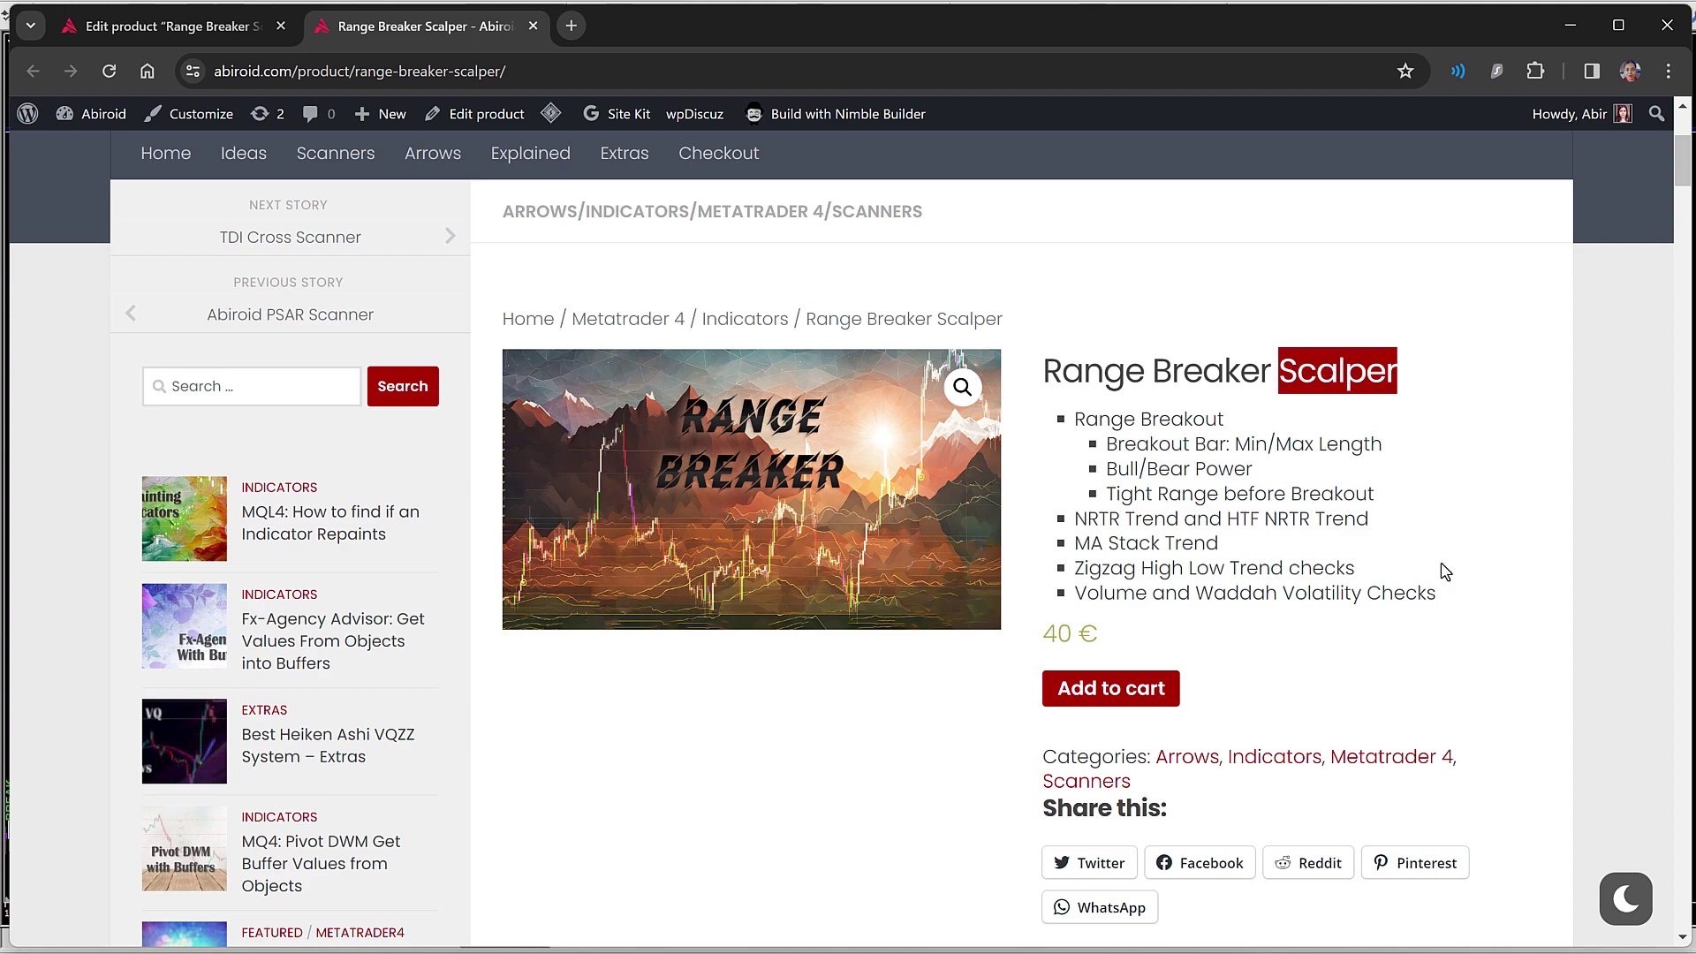
{"action": "scroll", "coordinate": [1446, 572], "scroll_direction": "down", "scroll_amount": 7}
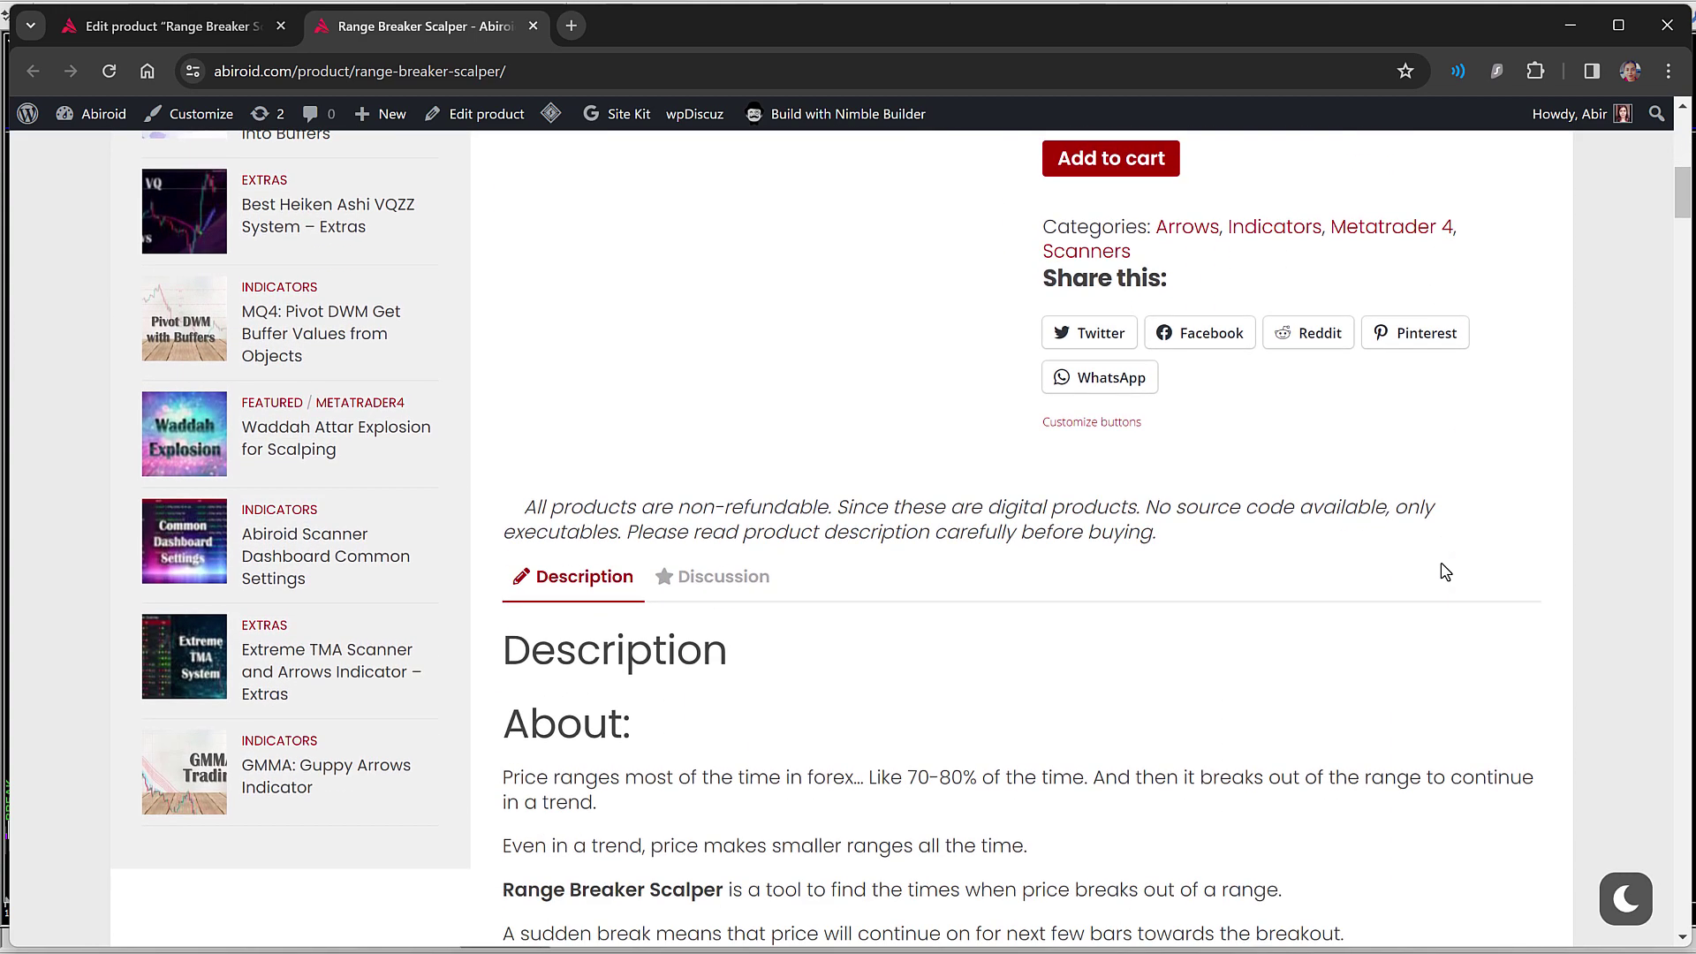
{"action": "scroll", "coordinate": [1445, 571], "scroll_direction": "down", "scroll_amount": 1}
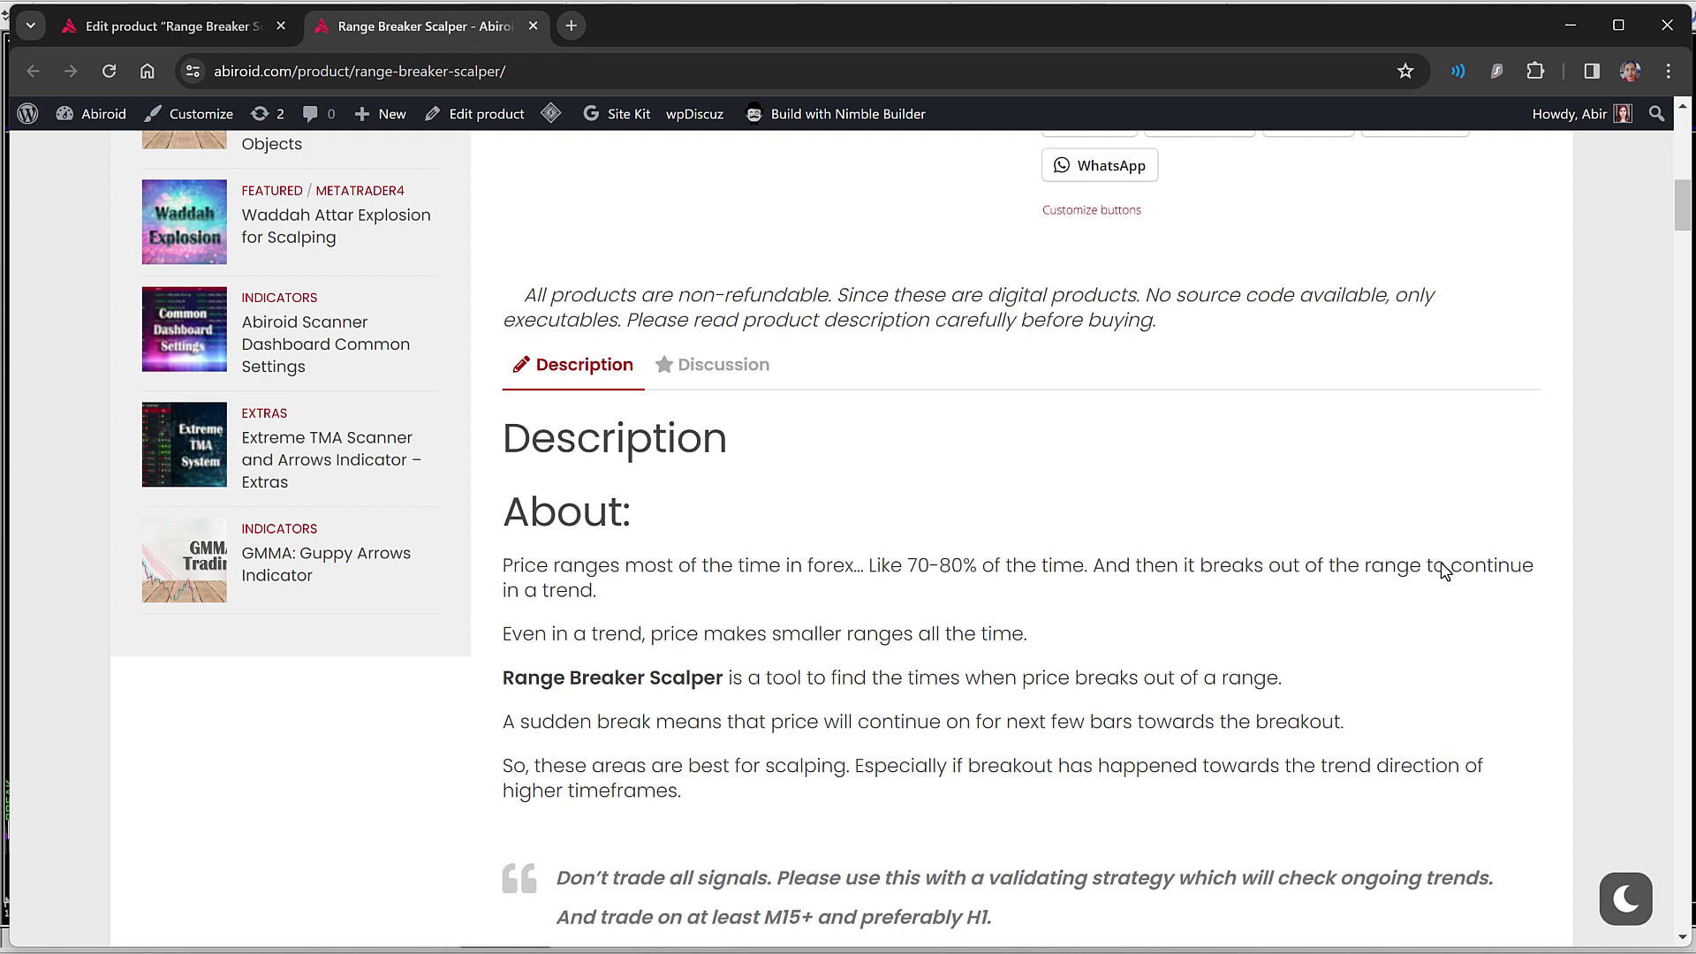
{"action": "left_click_drag", "start_coordinate": [503, 574], "coordinate": [864, 575]}
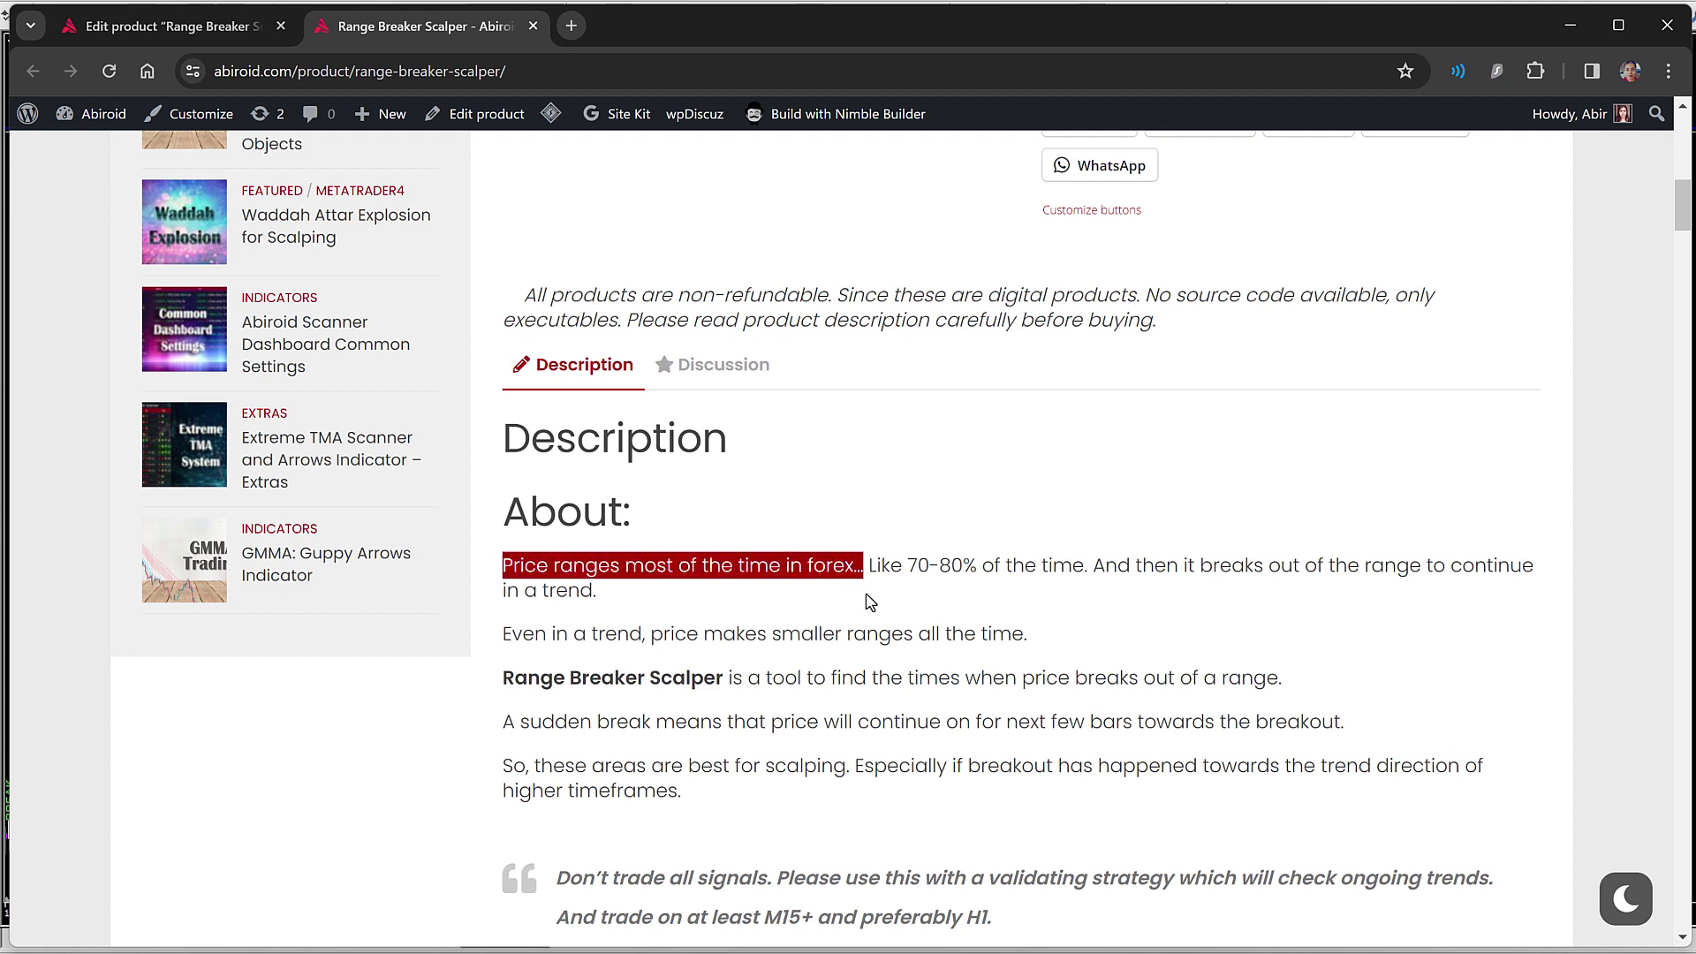
{"action": "left_click_drag", "start_coordinate": [503, 635], "coordinate": [1036, 636]}
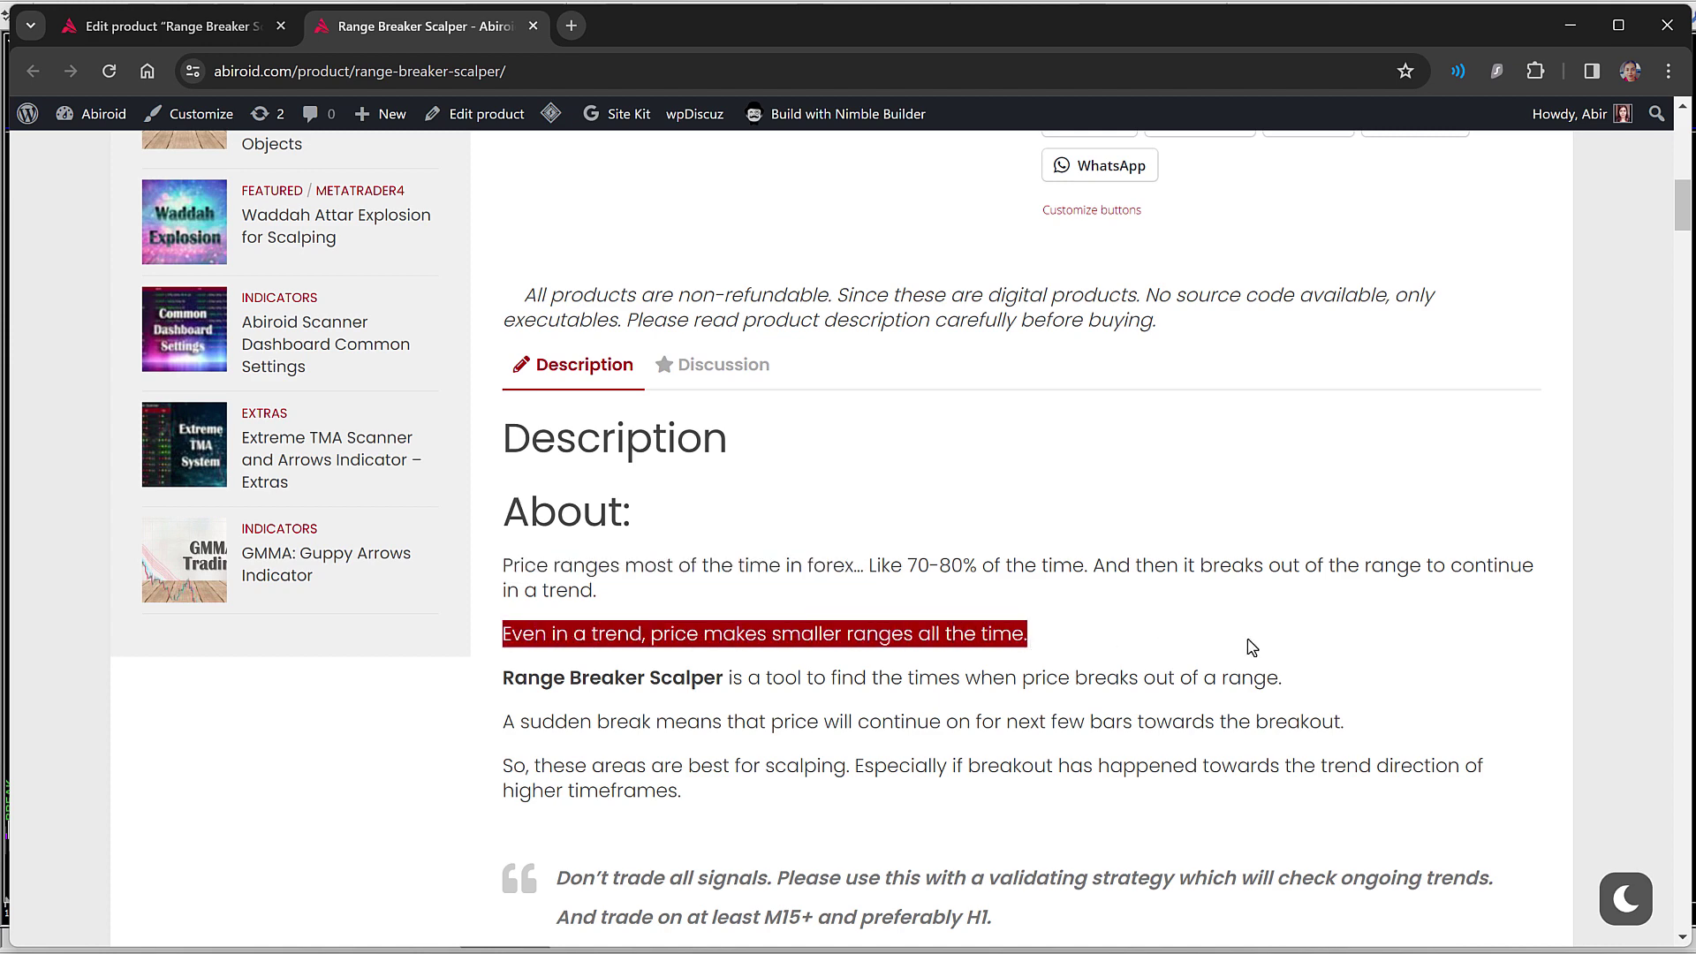
{"action": "scroll", "coordinate": [1252, 648], "scroll_direction": "down", "scroll_amount": 1}
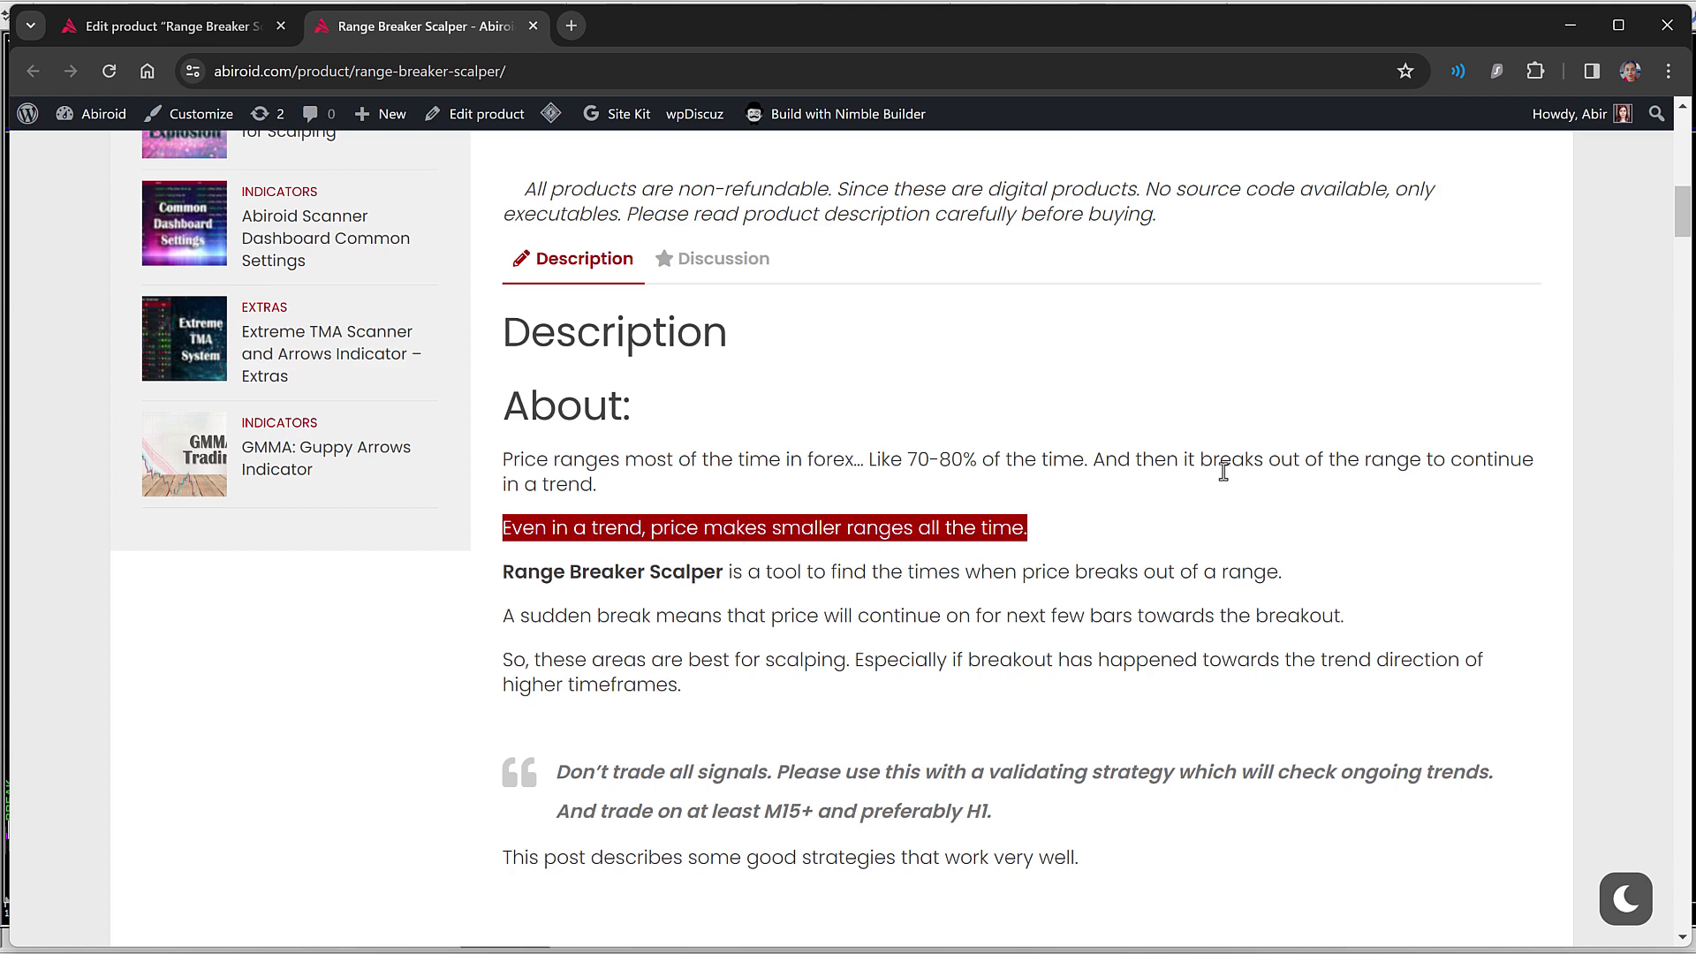
{"action": "left_click_drag", "start_coordinate": [1168, 459], "coordinate": [1523, 456]}
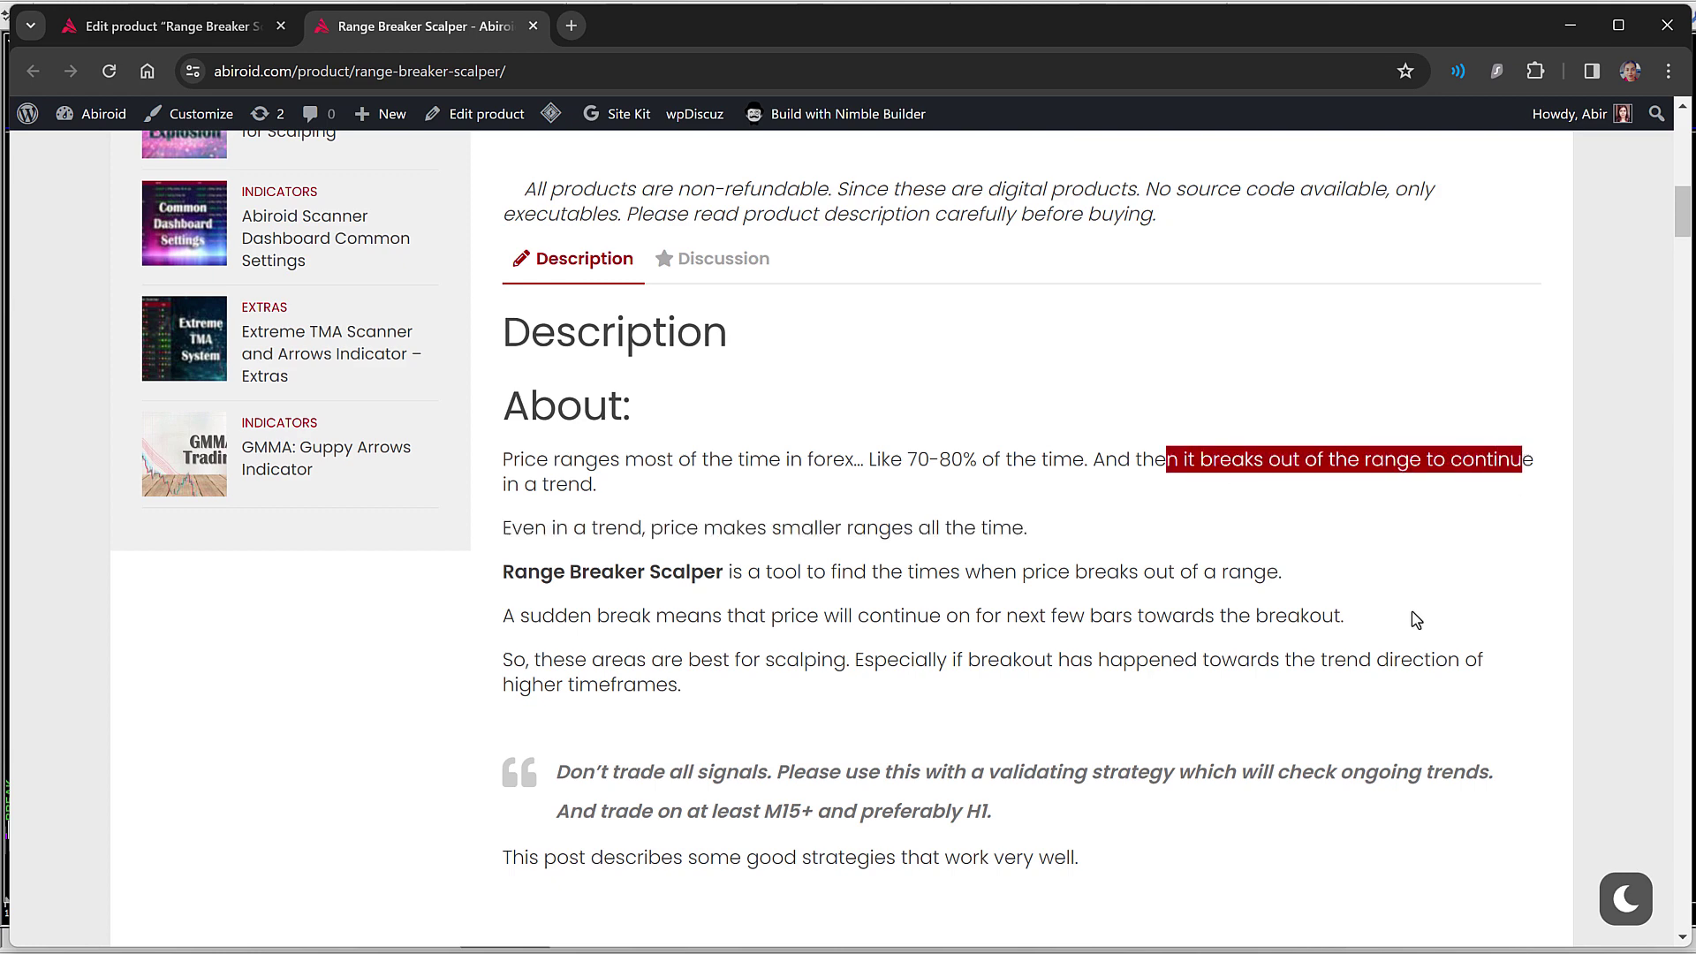
Step: Enlarge the EURUSD H1 example chart in the description to examine its breakout signals, and close the enlarged image
{"action": "scroll", "coordinate": [1416, 618], "scroll_direction": "down", "scroll_amount": 10}
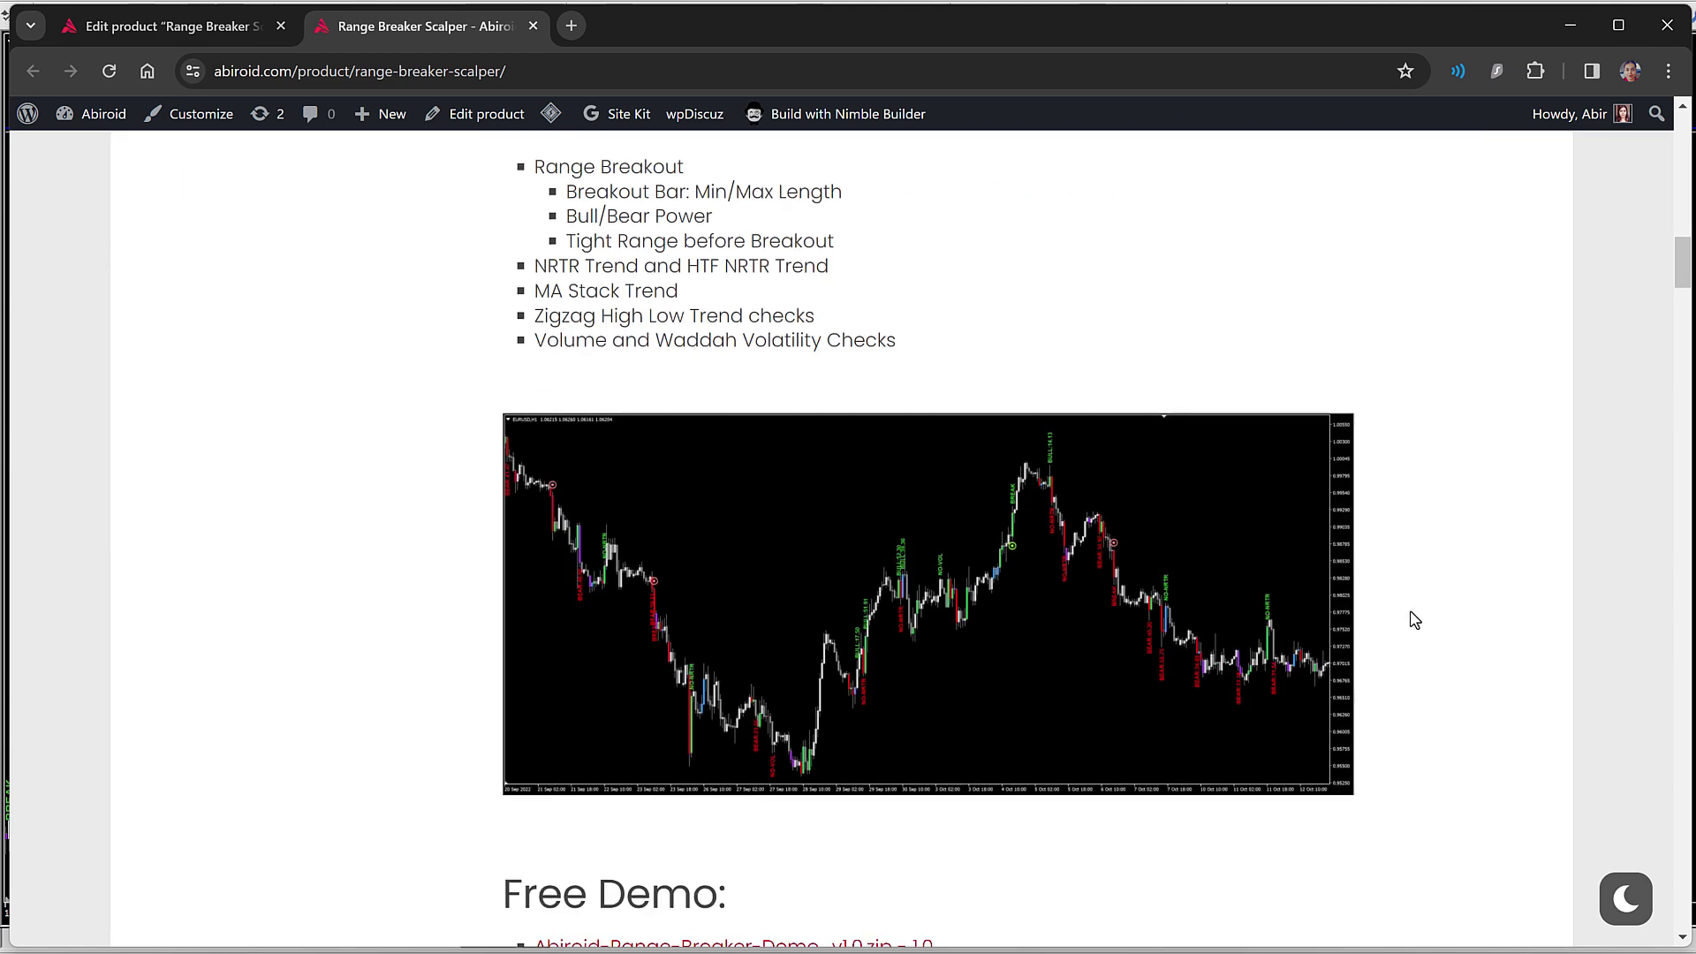
{"action": "left_click", "coordinate": [668, 470]}
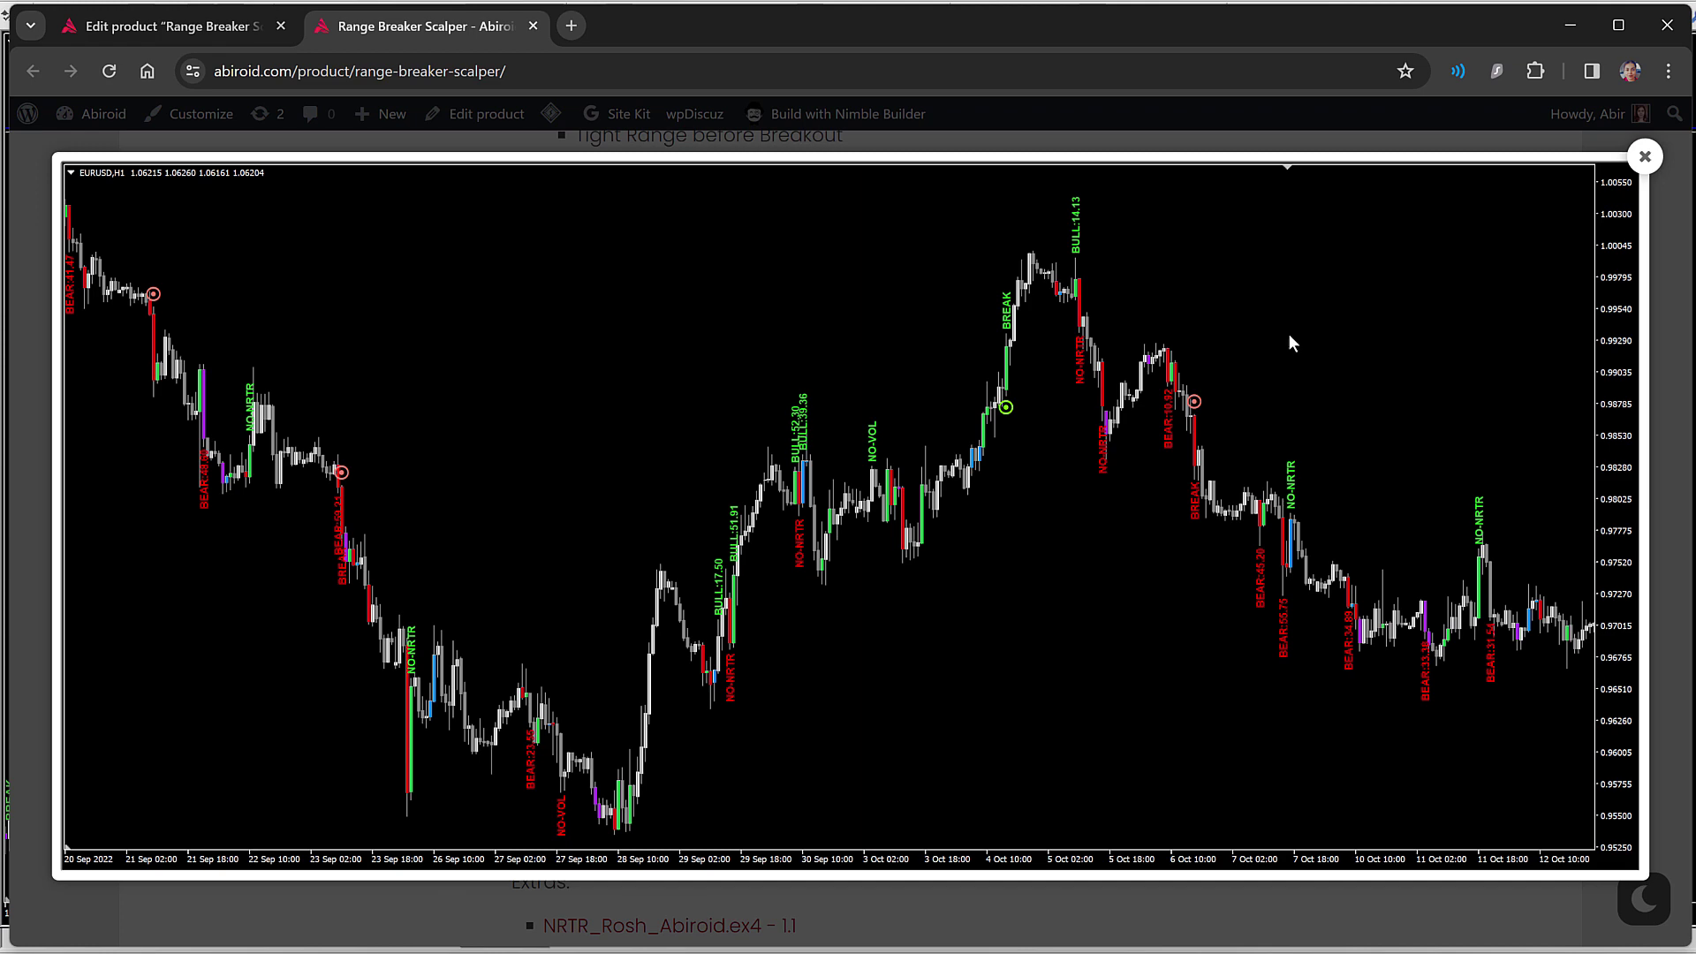
{"action": "left_click", "coordinate": [1645, 157]}
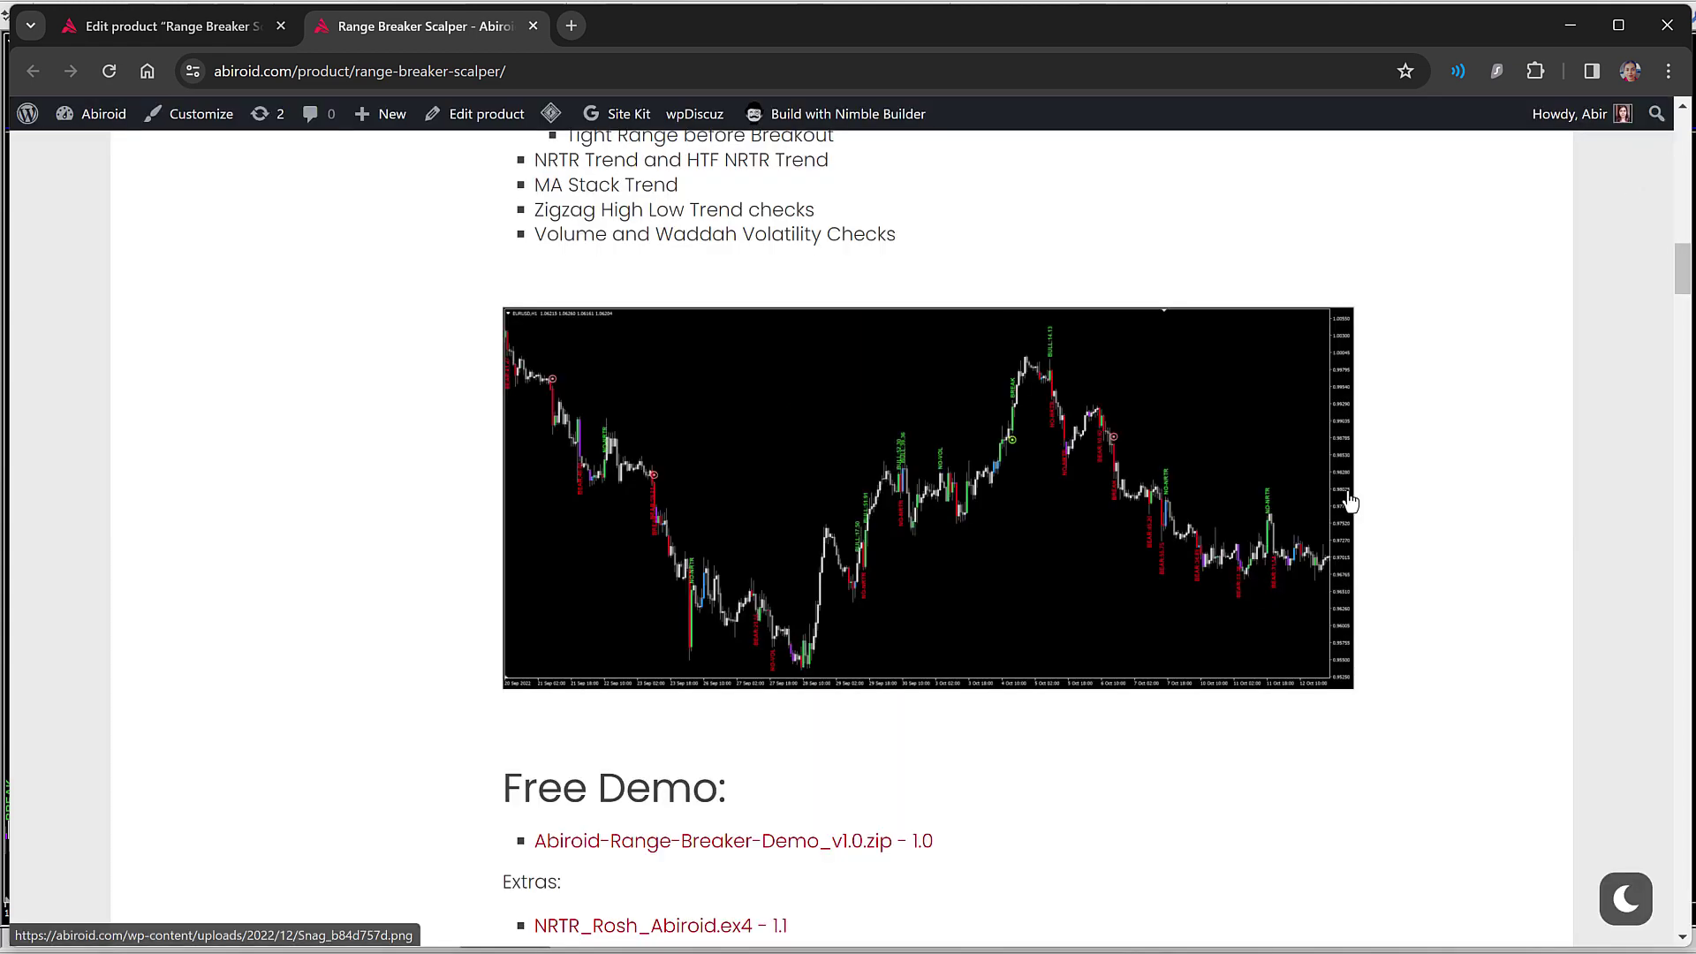
Step: Review the indicator's feature list above the example chart, highlighting its entries and clearing the highlight
{"action": "scroll", "coordinate": [1350, 501], "scroll_direction": "up", "scroll_amount": 3}
{"action": "left_click_drag", "start_coordinate": [496, 333], "coordinate": [939, 557]}
{"action": "left_click", "coordinate": [940, 556]}
{"action": "scroll", "coordinate": [1192, 536], "scroll_direction": "down", "scroll_amount": 4}
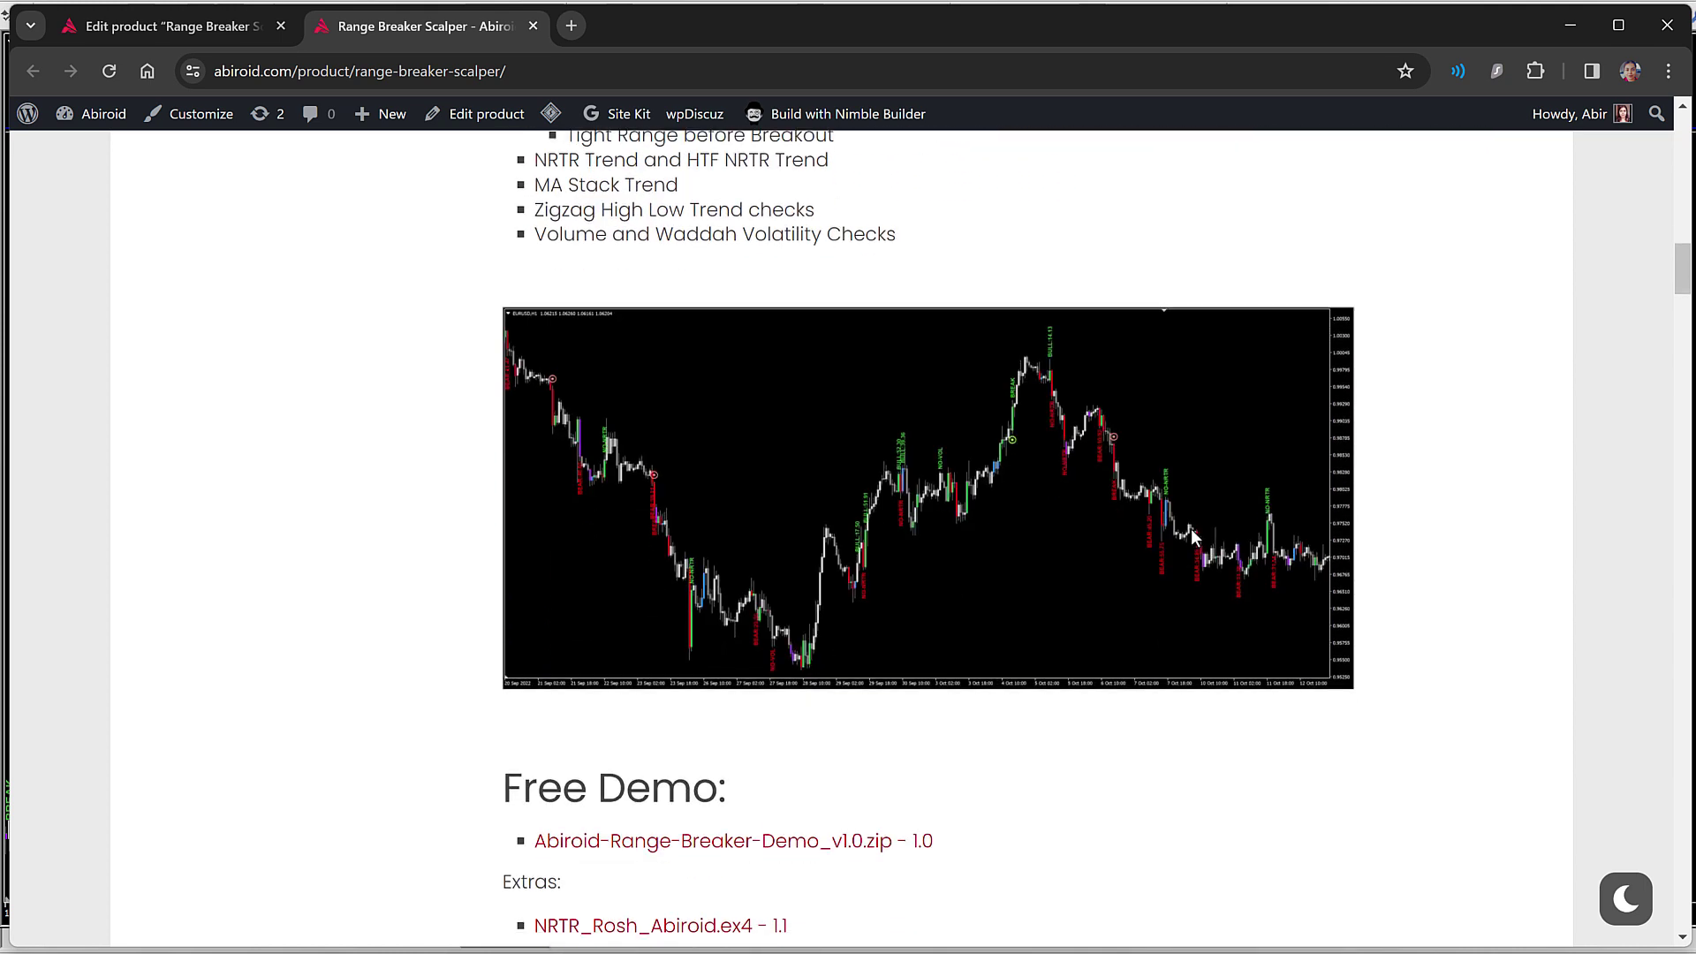
Step: Point out the Abiroid-Range-Breaker-Demo_v1.0.zip download under Free Demo and the product page's web address by highlighting them
{"action": "scroll", "coordinate": [1192, 539], "scroll_direction": "down", "scroll_amount": 2}
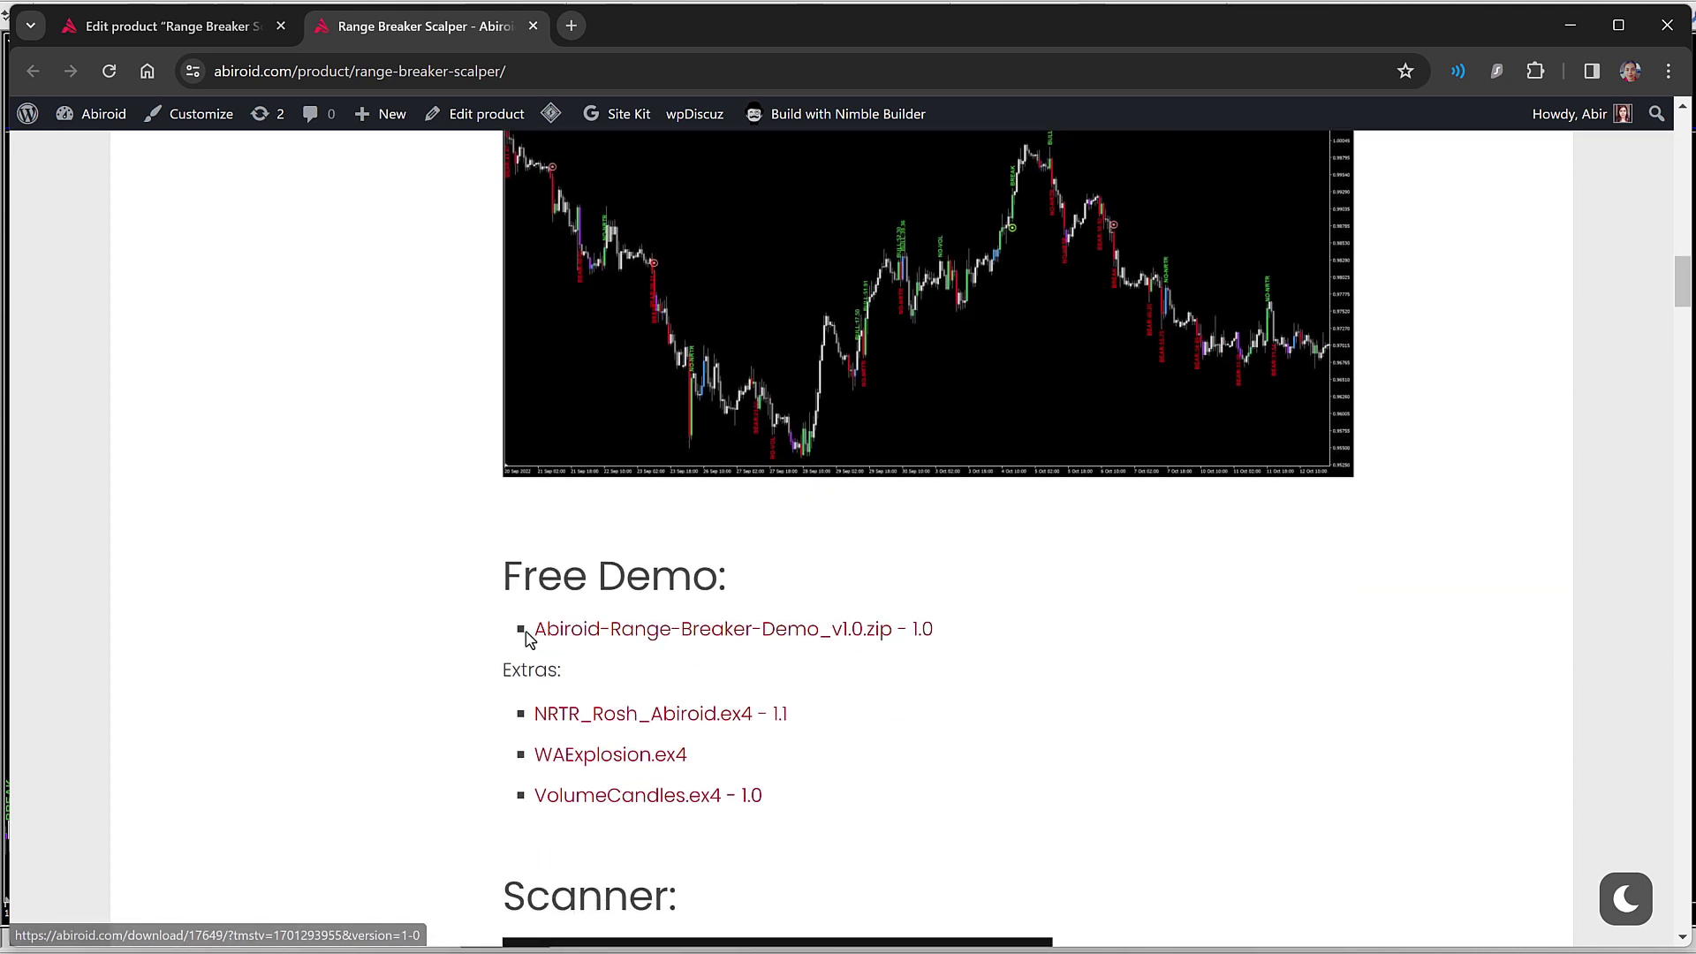
{"action": "left_click_drag", "start_coordinate": [528, 638], "coordinate": [992, 648]}
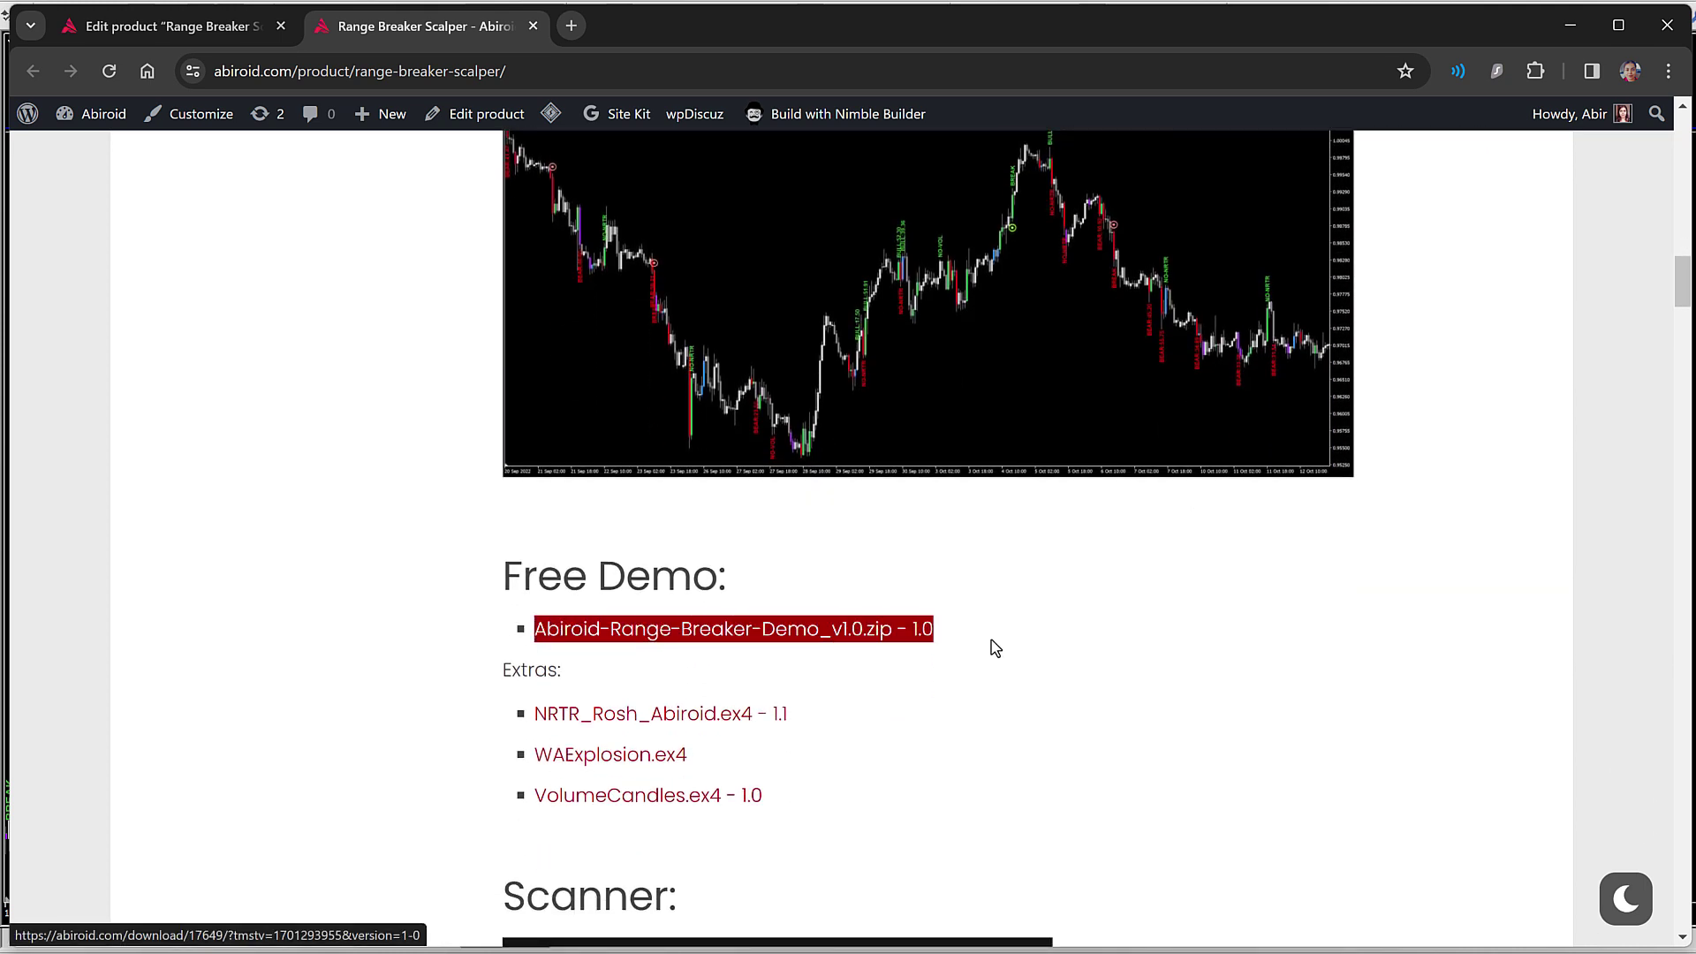
{"action": "left_click", "coordinate": [411, 70]}
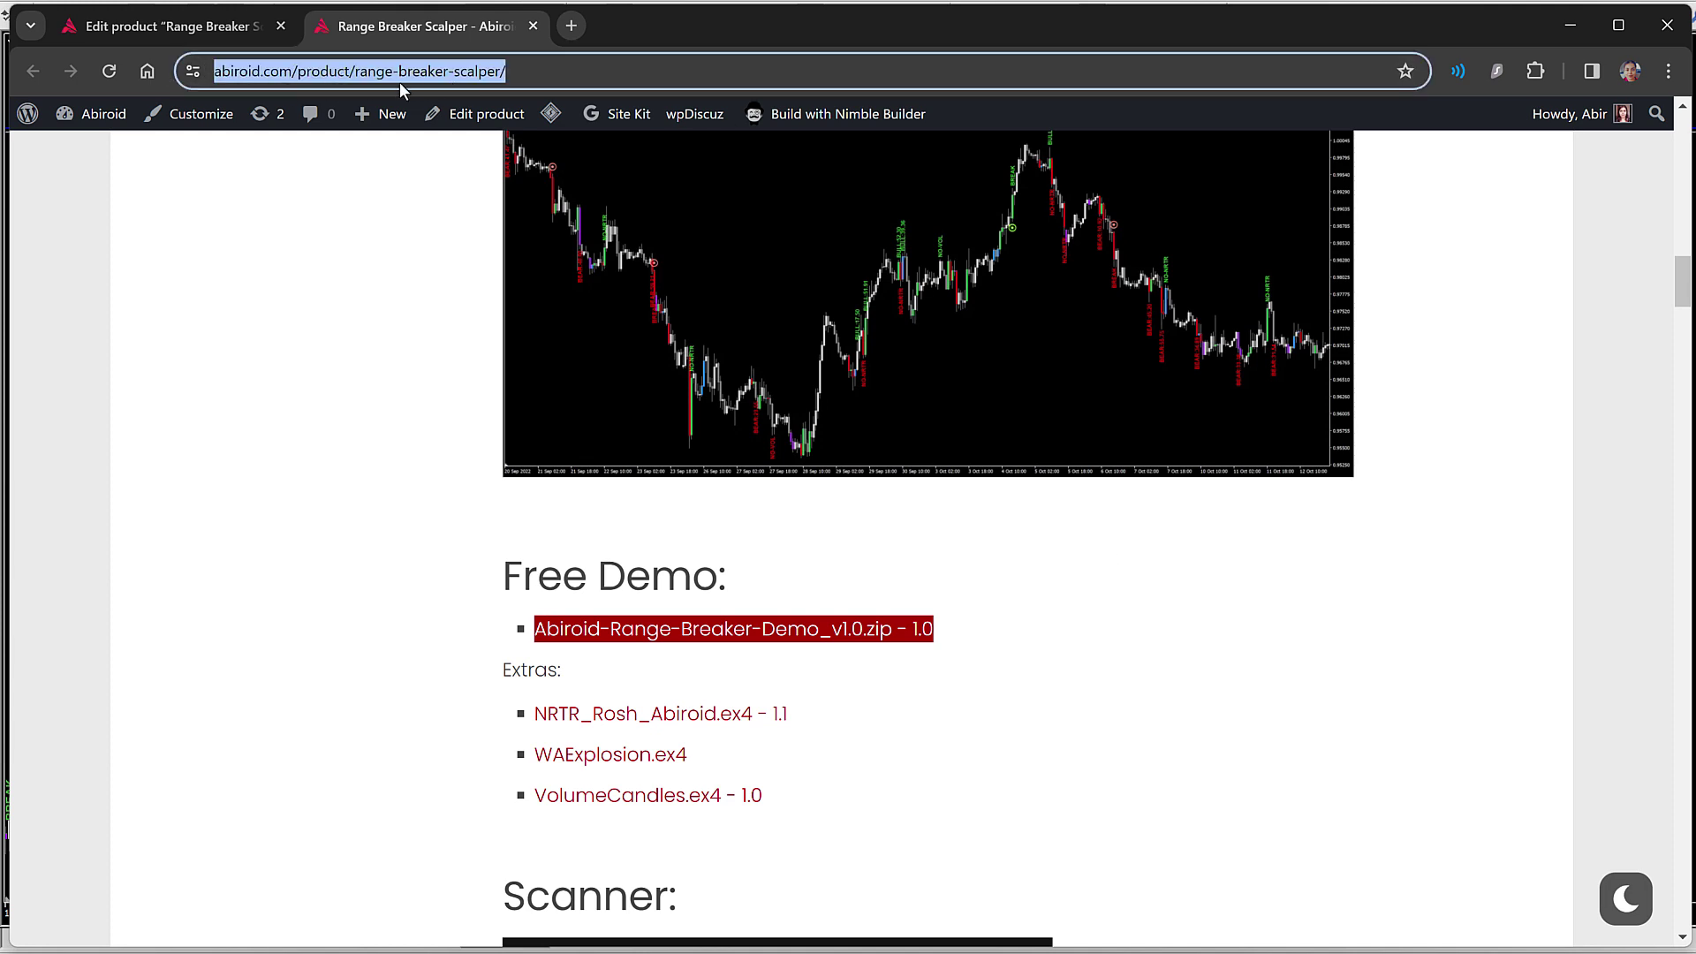
{"action": "left_click", "coordinate": [882, 698]}
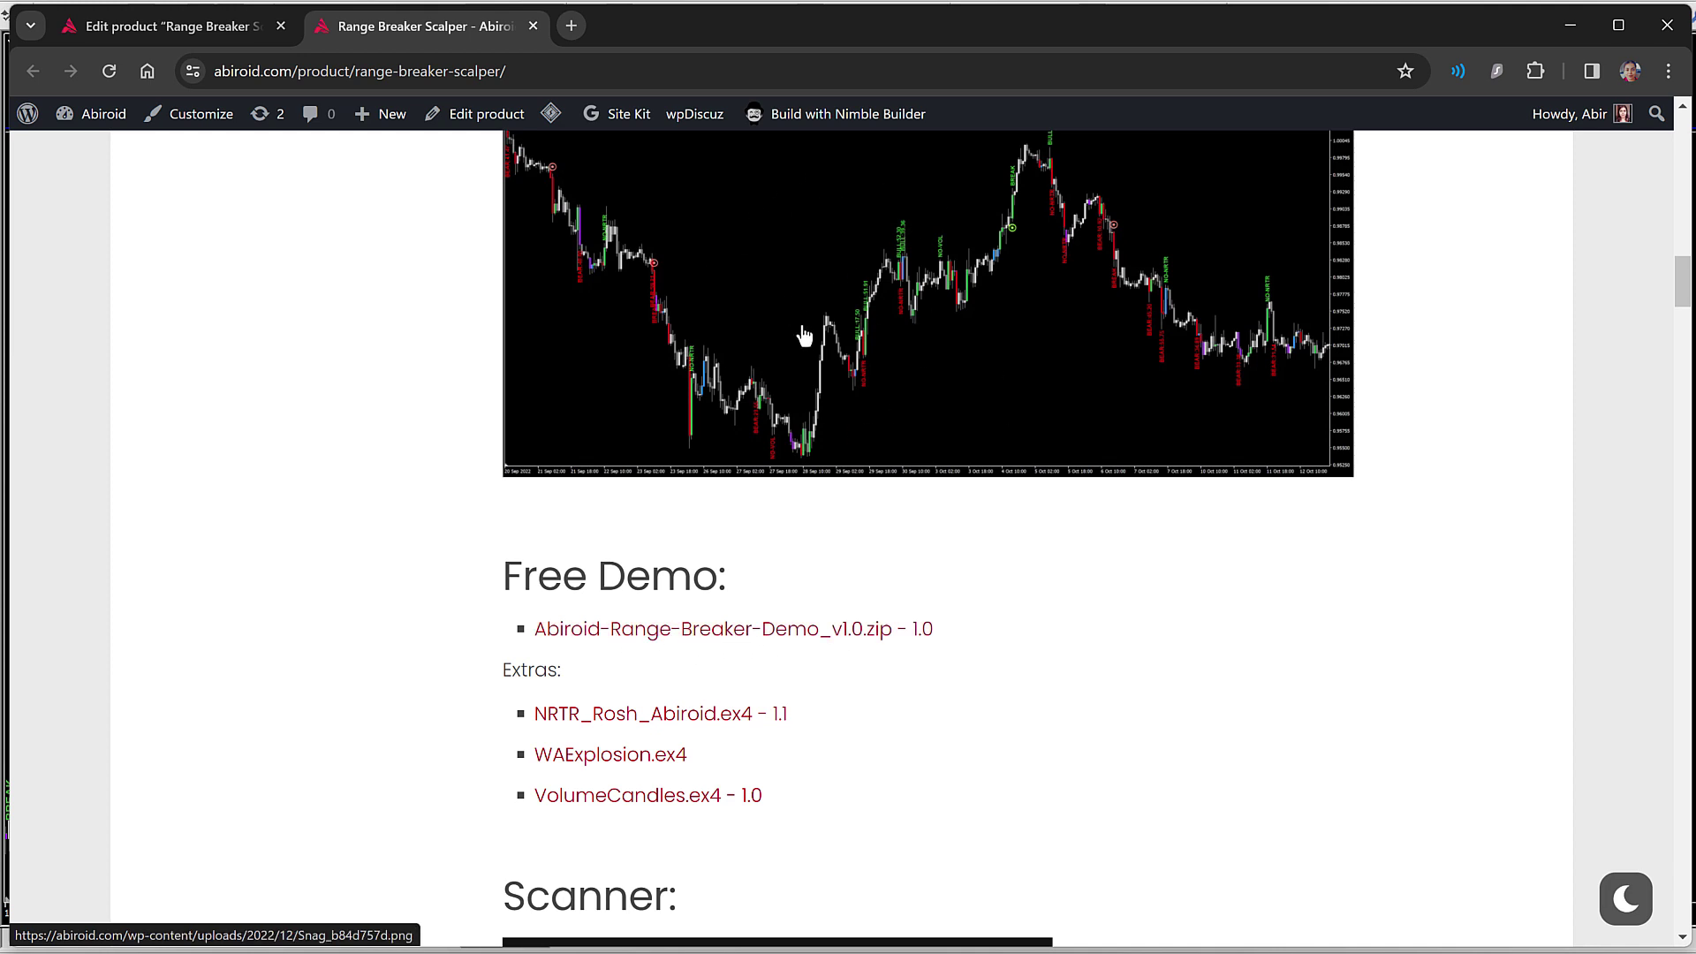
Step: View the example chart above the Free Demo section at full size once more to examine its signals, and close it
{"action": "left_click", "coordinate": [878, 630]}
{"action": "left_click", "coordinate": [820, 293]}
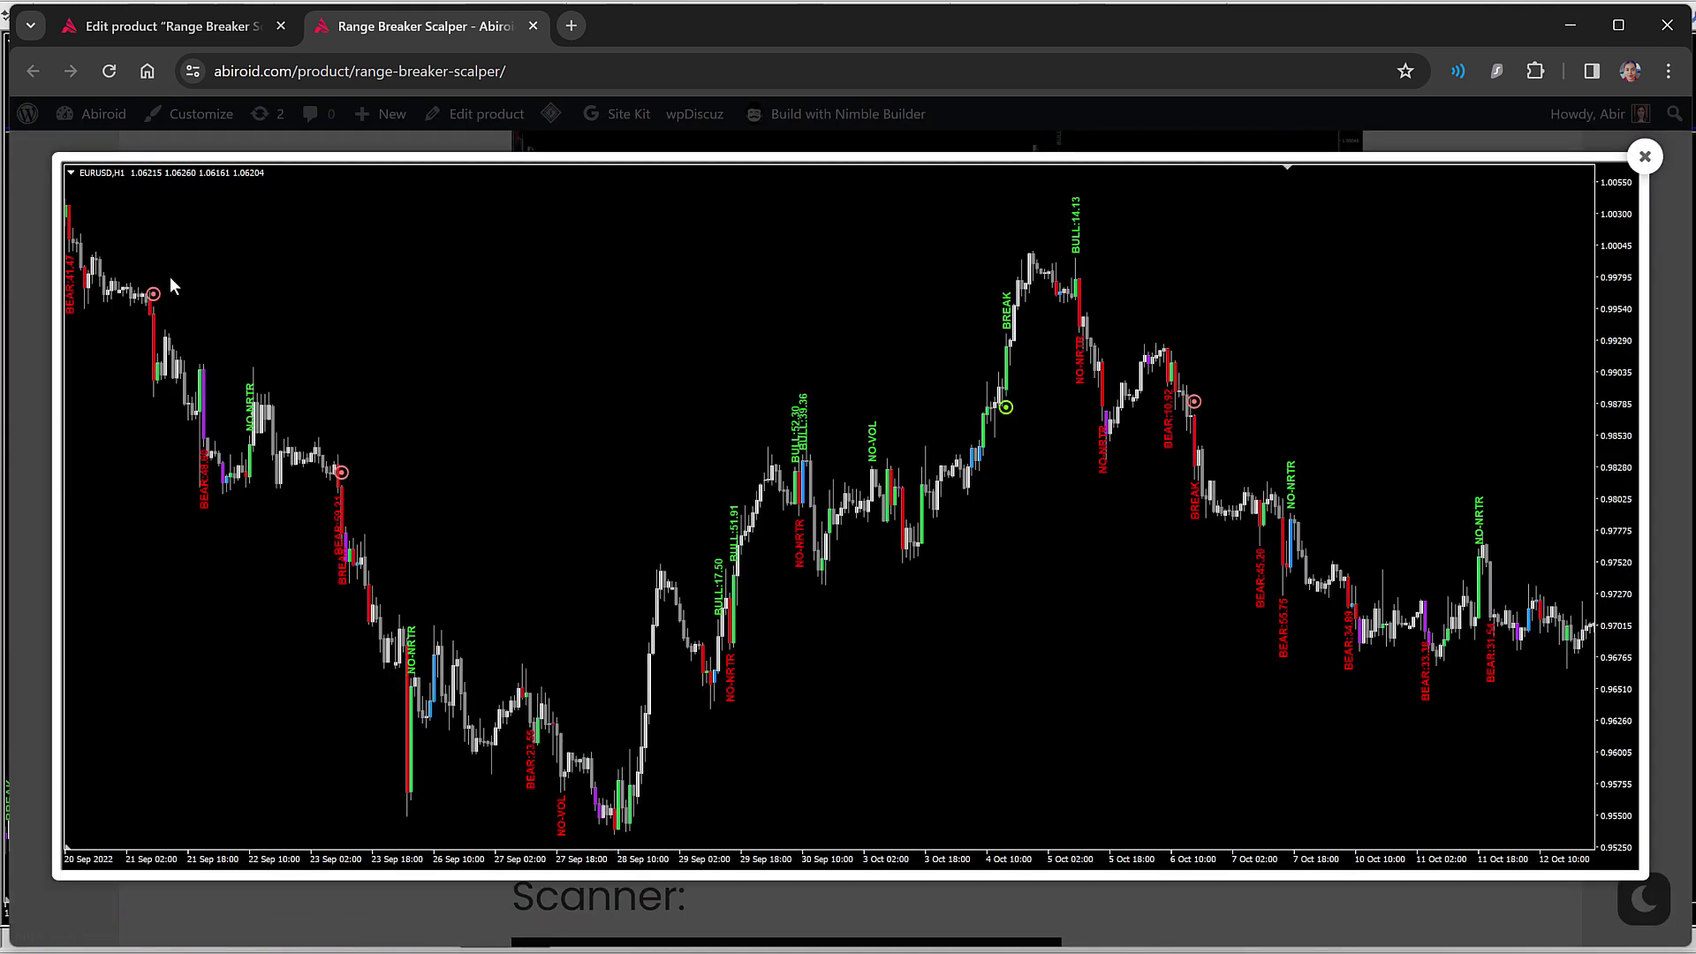
{"action": "left_click", "coordinate": [1645, 157]}
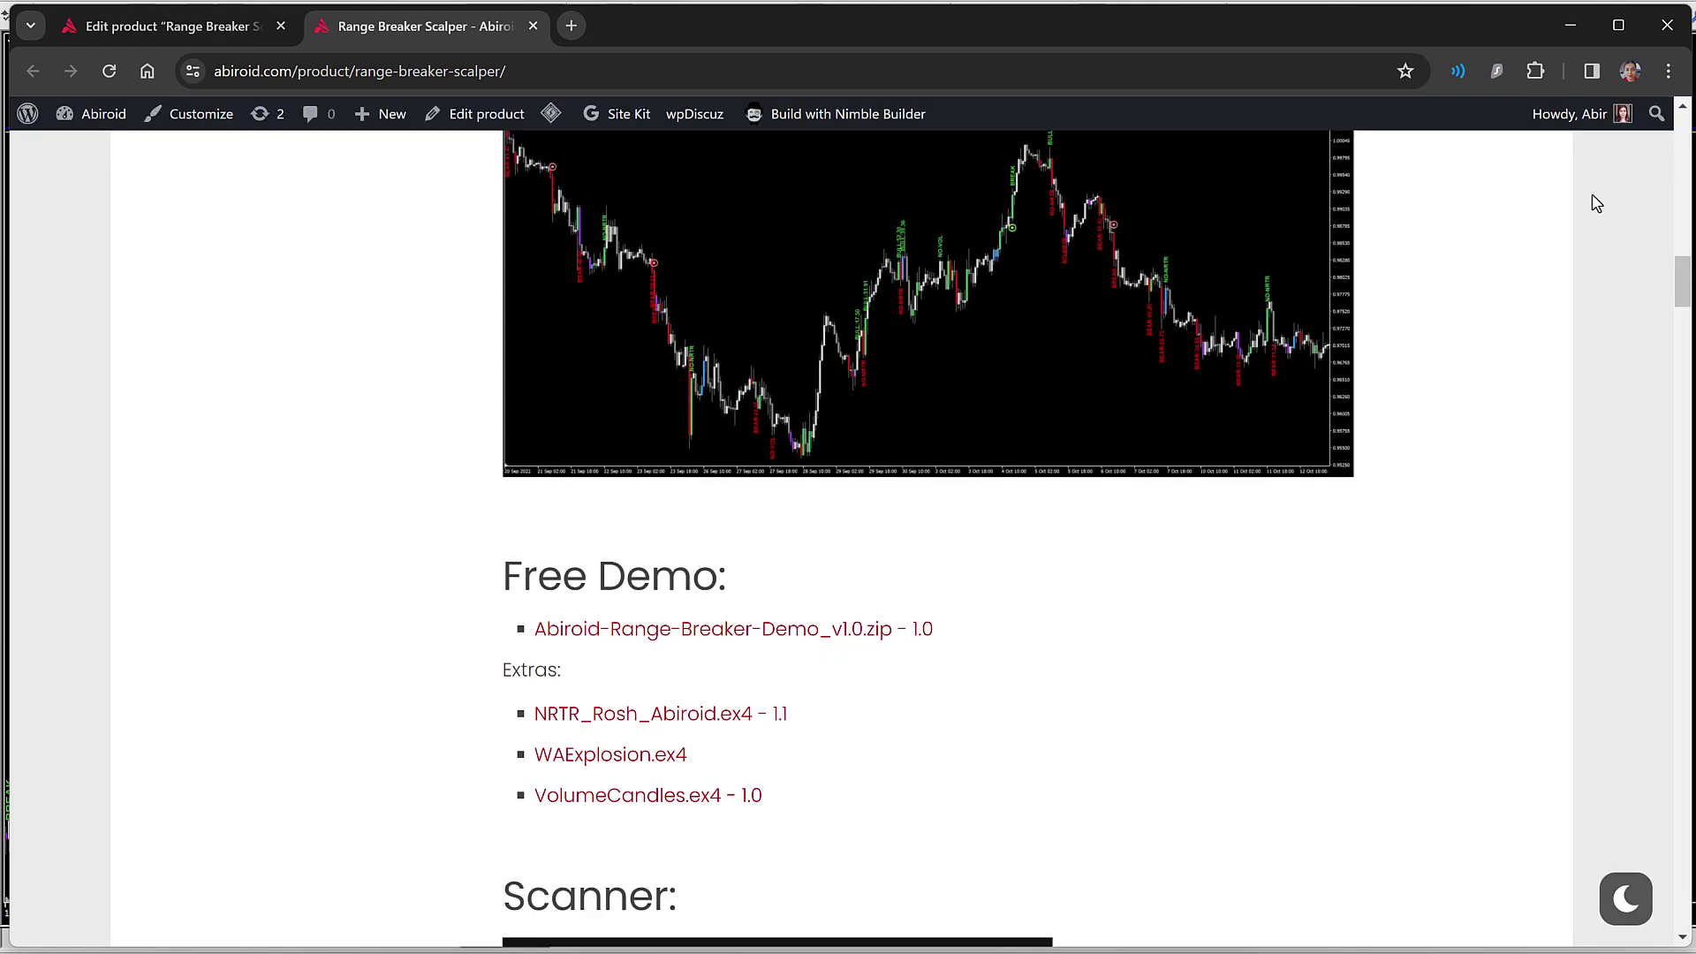
Step: Enlarge the Abiroid Range Breaker Scanner image in the Scanner section to examine its pairs and timeframes, and close it
{"action": "scroll", "coordinate": [1195, 520], "scroll_direction": "down", "scroll_amount": 7}
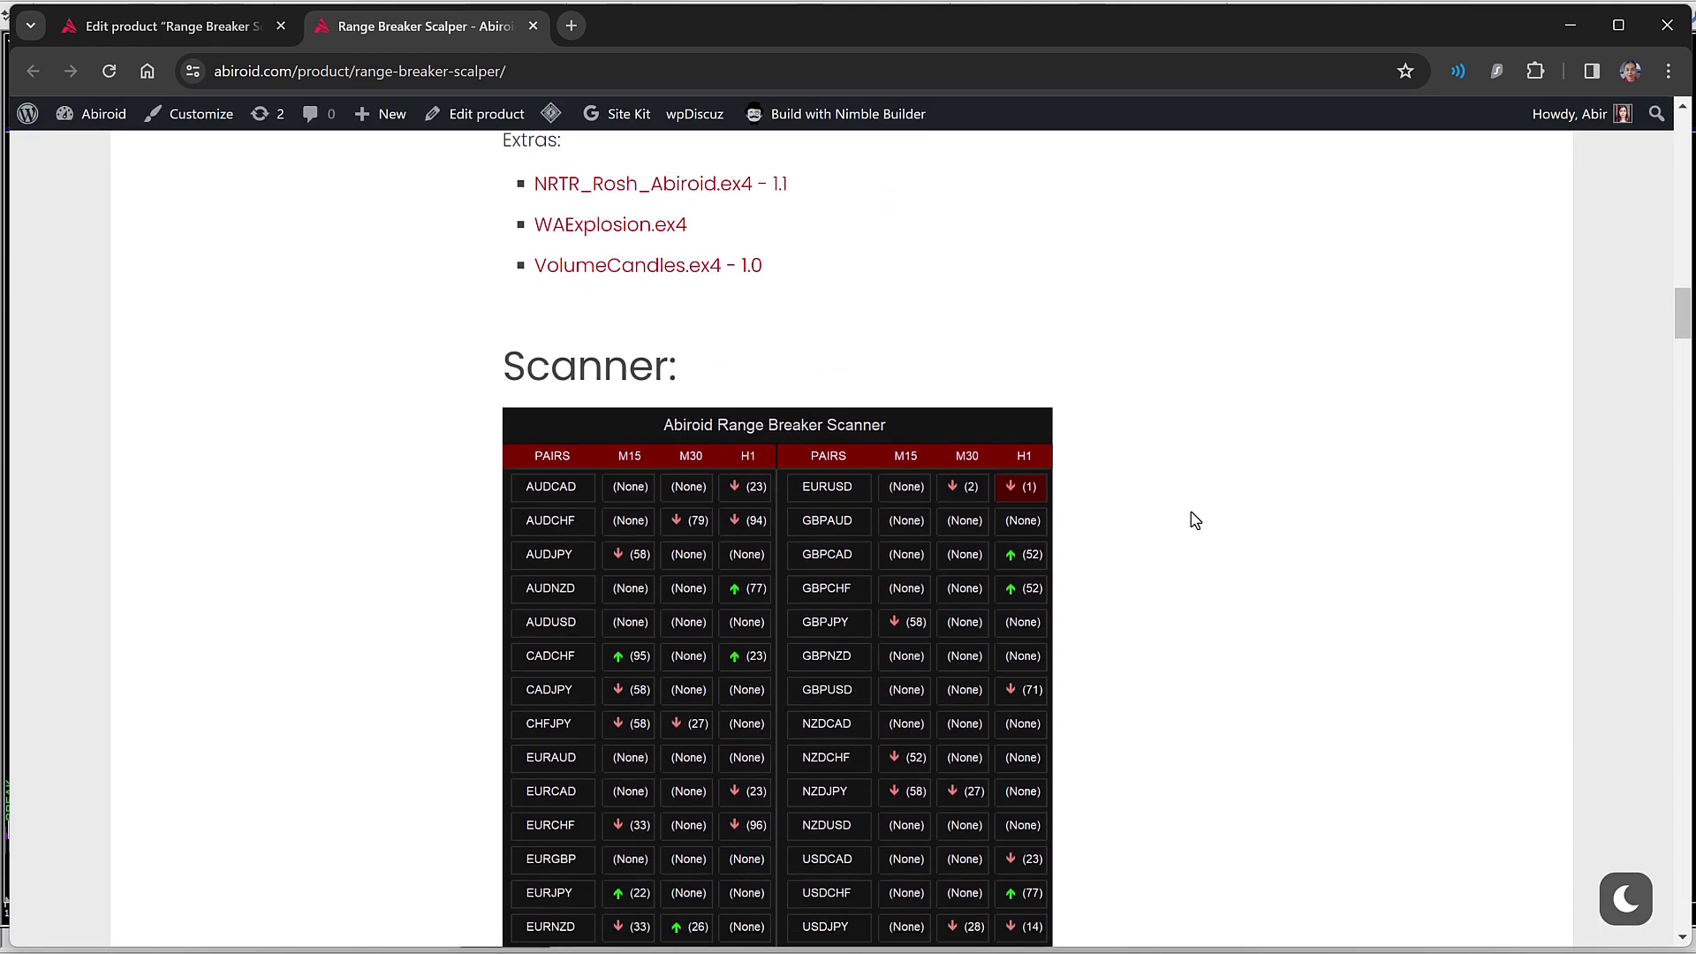
{"action": "left_click", "coordinate": [855, 536]}
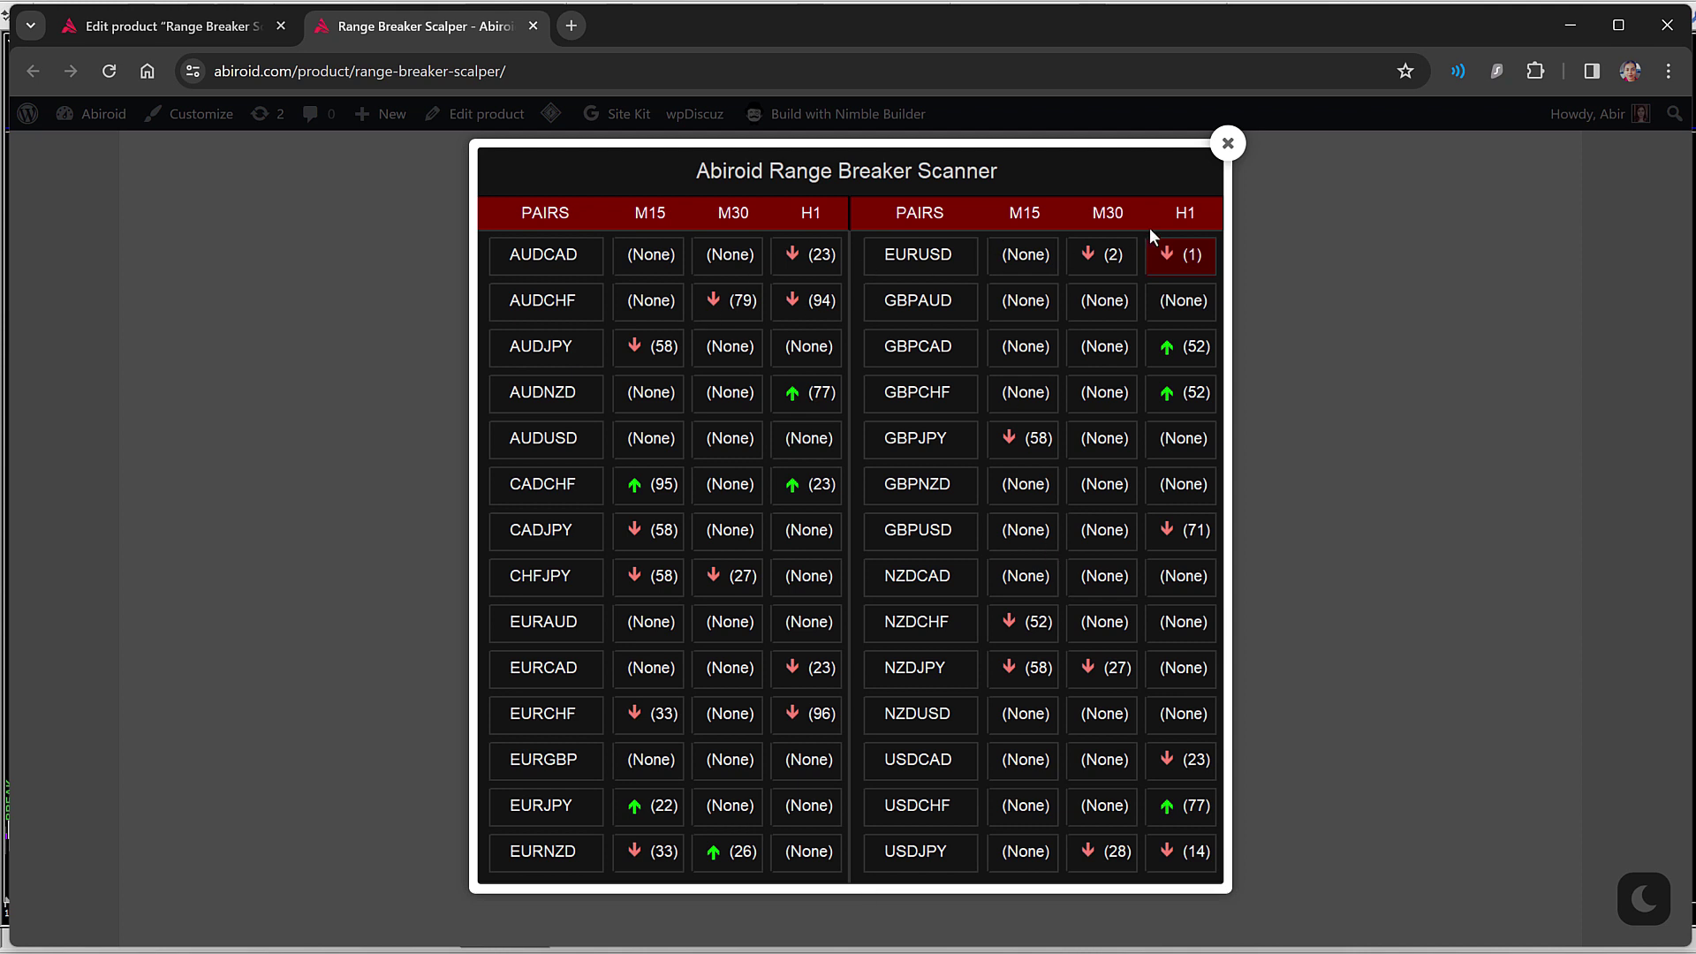
{"action": "left_click", "coordinate": [1228, 143]}
Step: Open the Abiroid Scanner Dashboard Common Settings link below the scanner image in a new tab and switch to it
{"action": "scroll", "coordinate": [1157, 530], "scroll_direction": "down", "scroll_amount": 5}
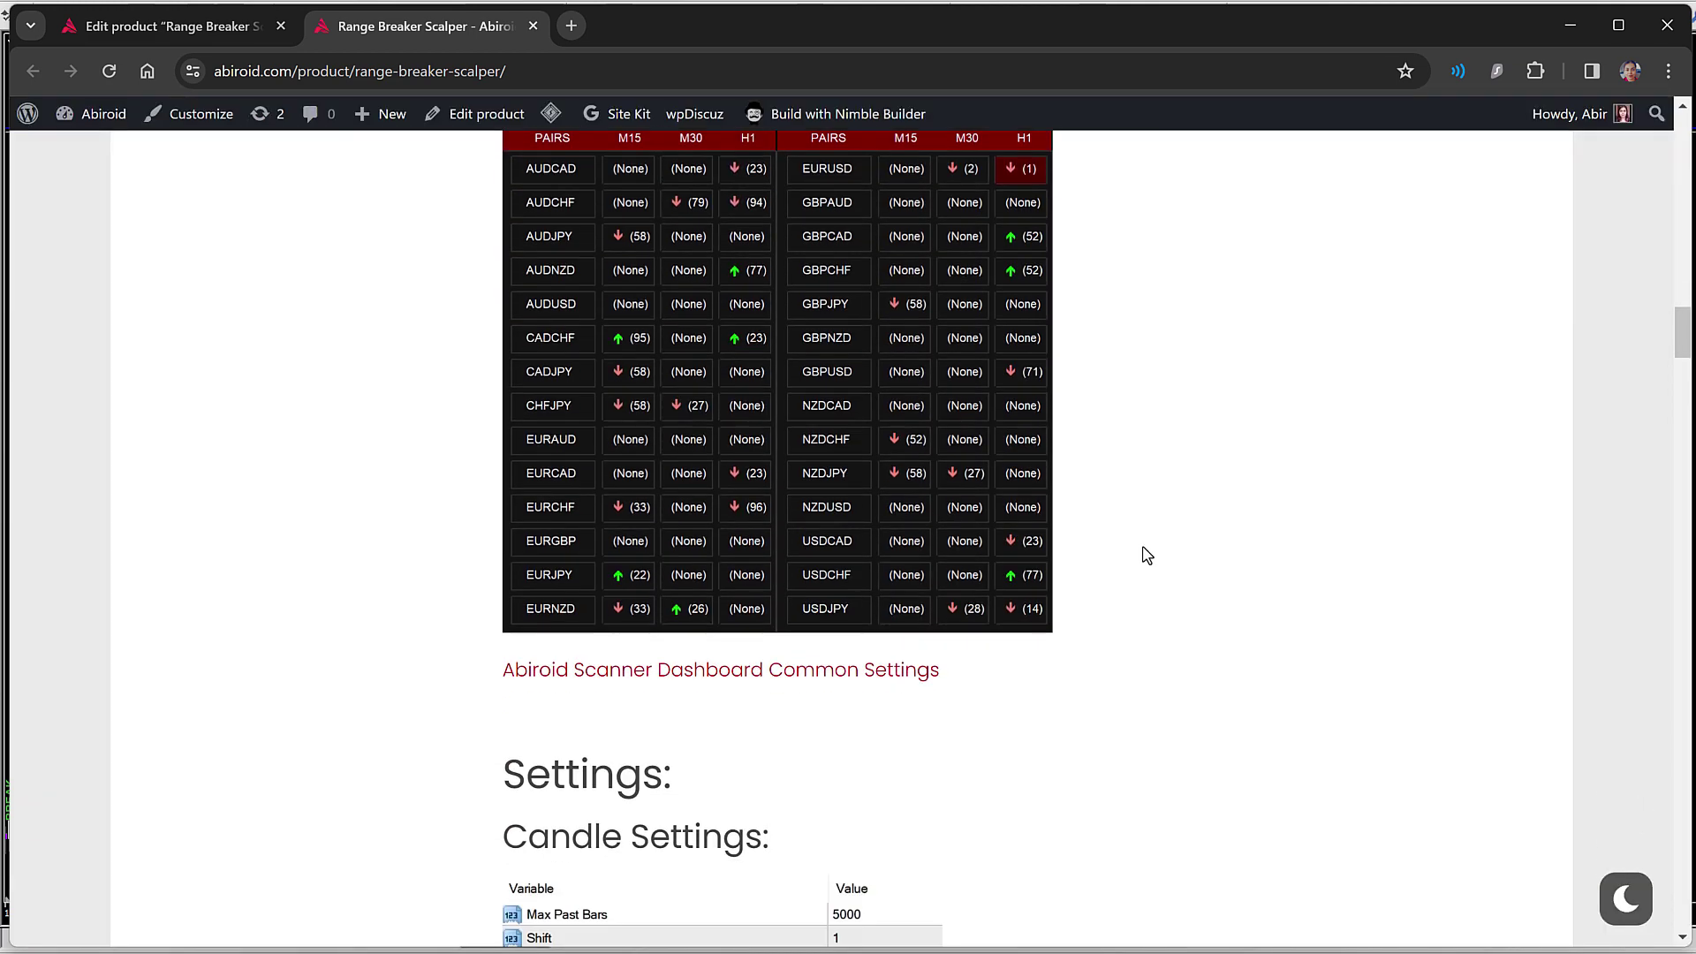
{"action": "right_click", "coordinate": [758, 685]}
{"action": "left_click", "coordinate": [778, 692]}
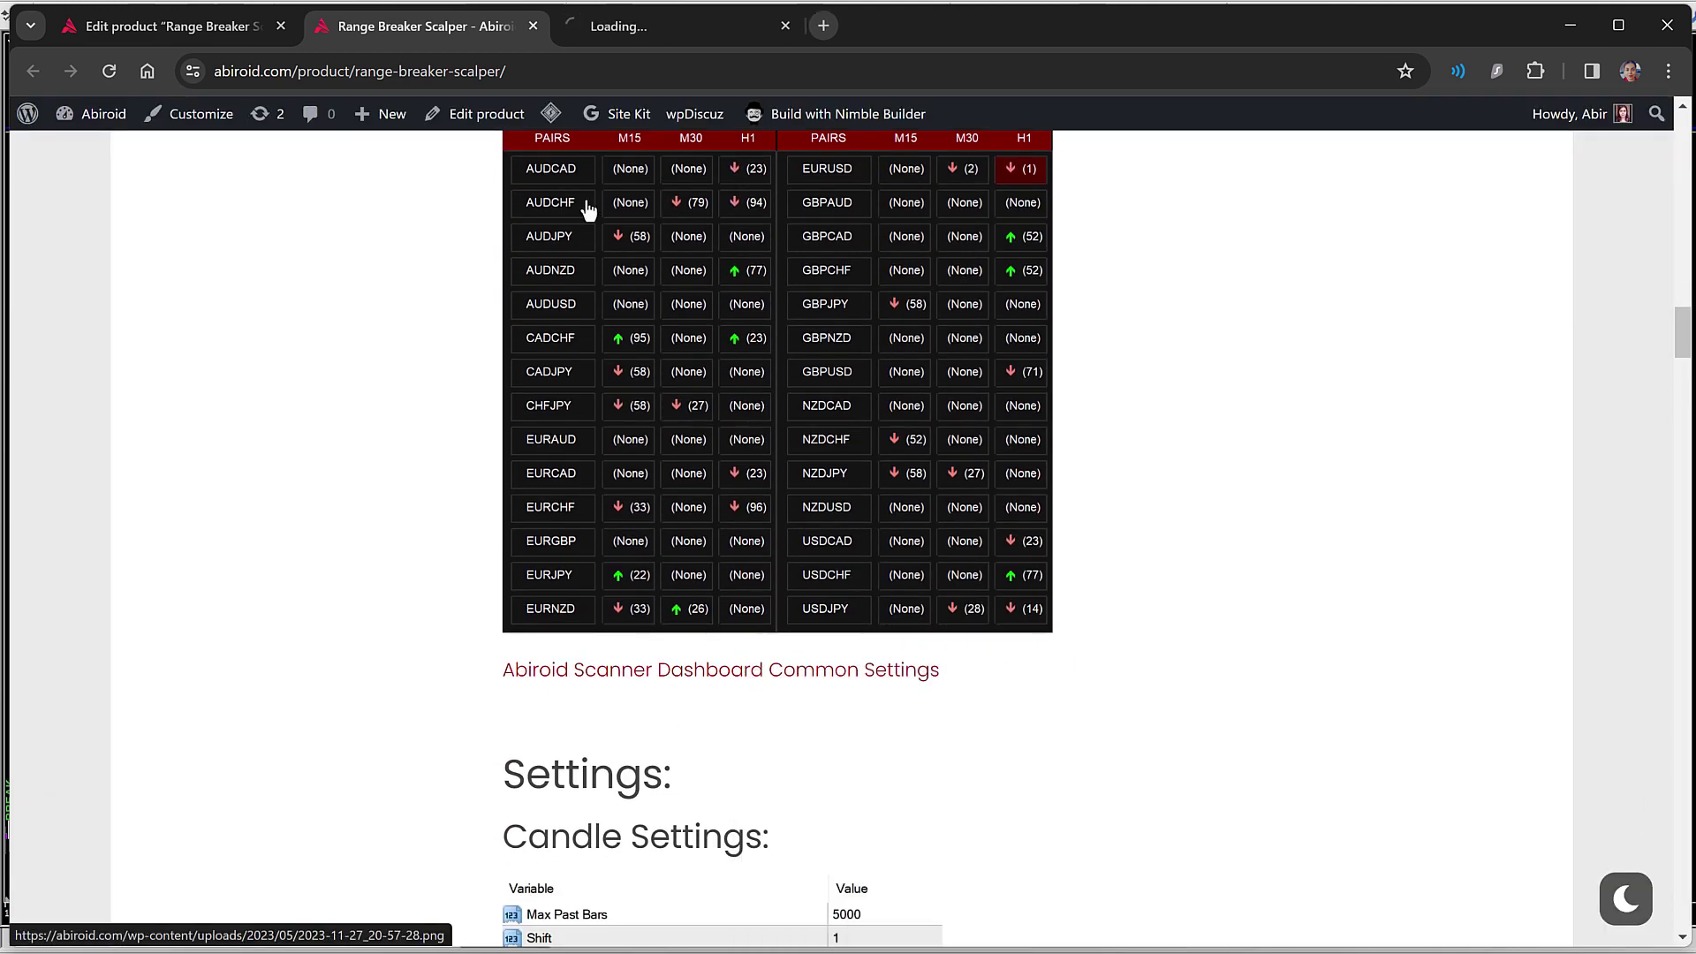
{"action": "left_click", "coordinate": [618, 22]}
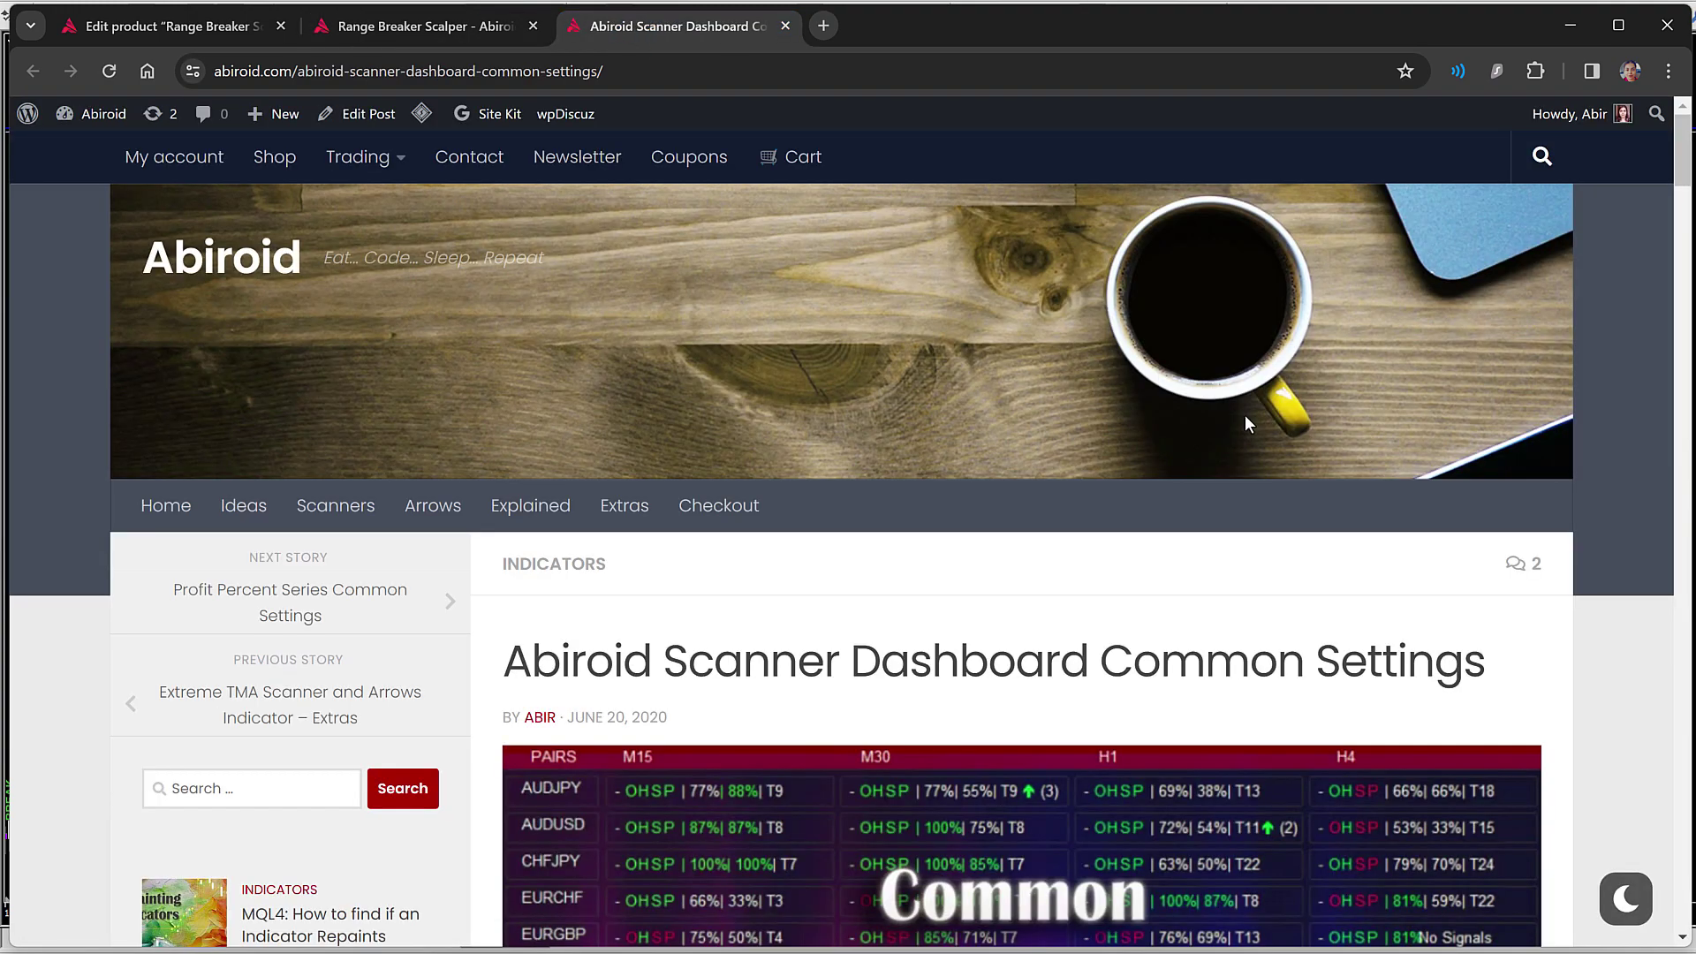
Step: Read the post's scanner properties table and its explanations of Unique Prefix, Main Pairs Preset and Main Pair List
{"action": "scroll", "coordinate": [1272, 541], "scroll_direction": "down", "scroll_amount": 7}
{"action": "scroll", "coordinate": [1022, 540], "scroll_direction": "down", "scroll_amount": 3}
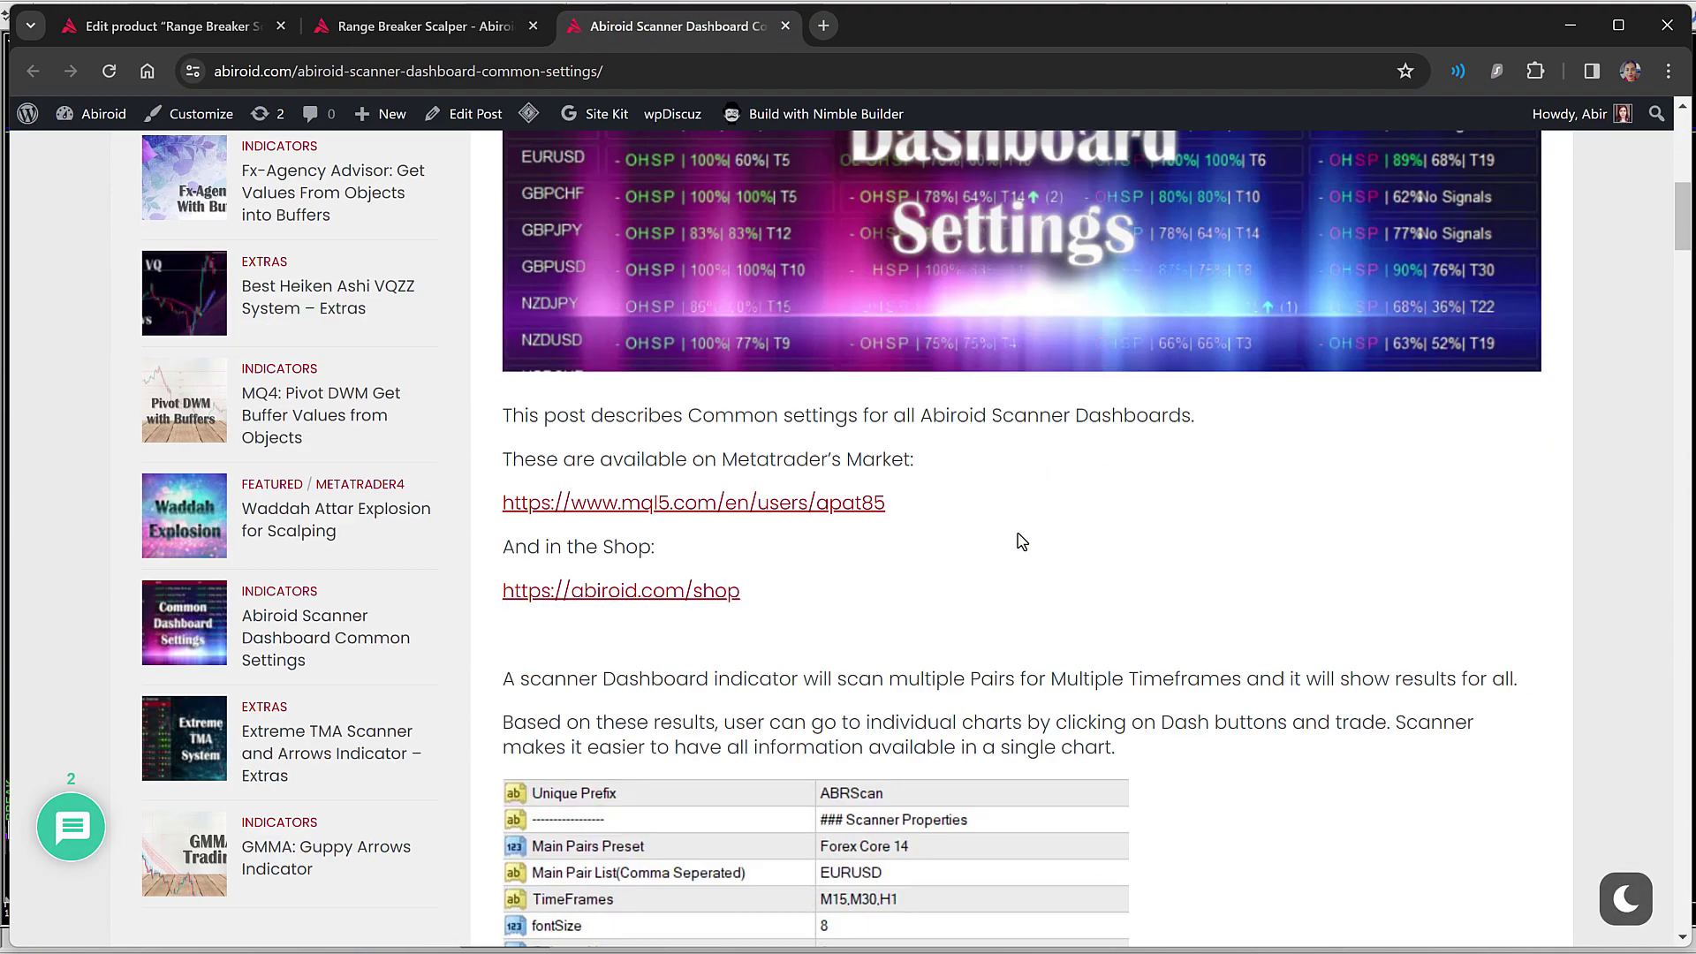
{"action": "scroll", "coordinate": [1023, 541], "scroll_direction": "down", "scroll_amount": 5}
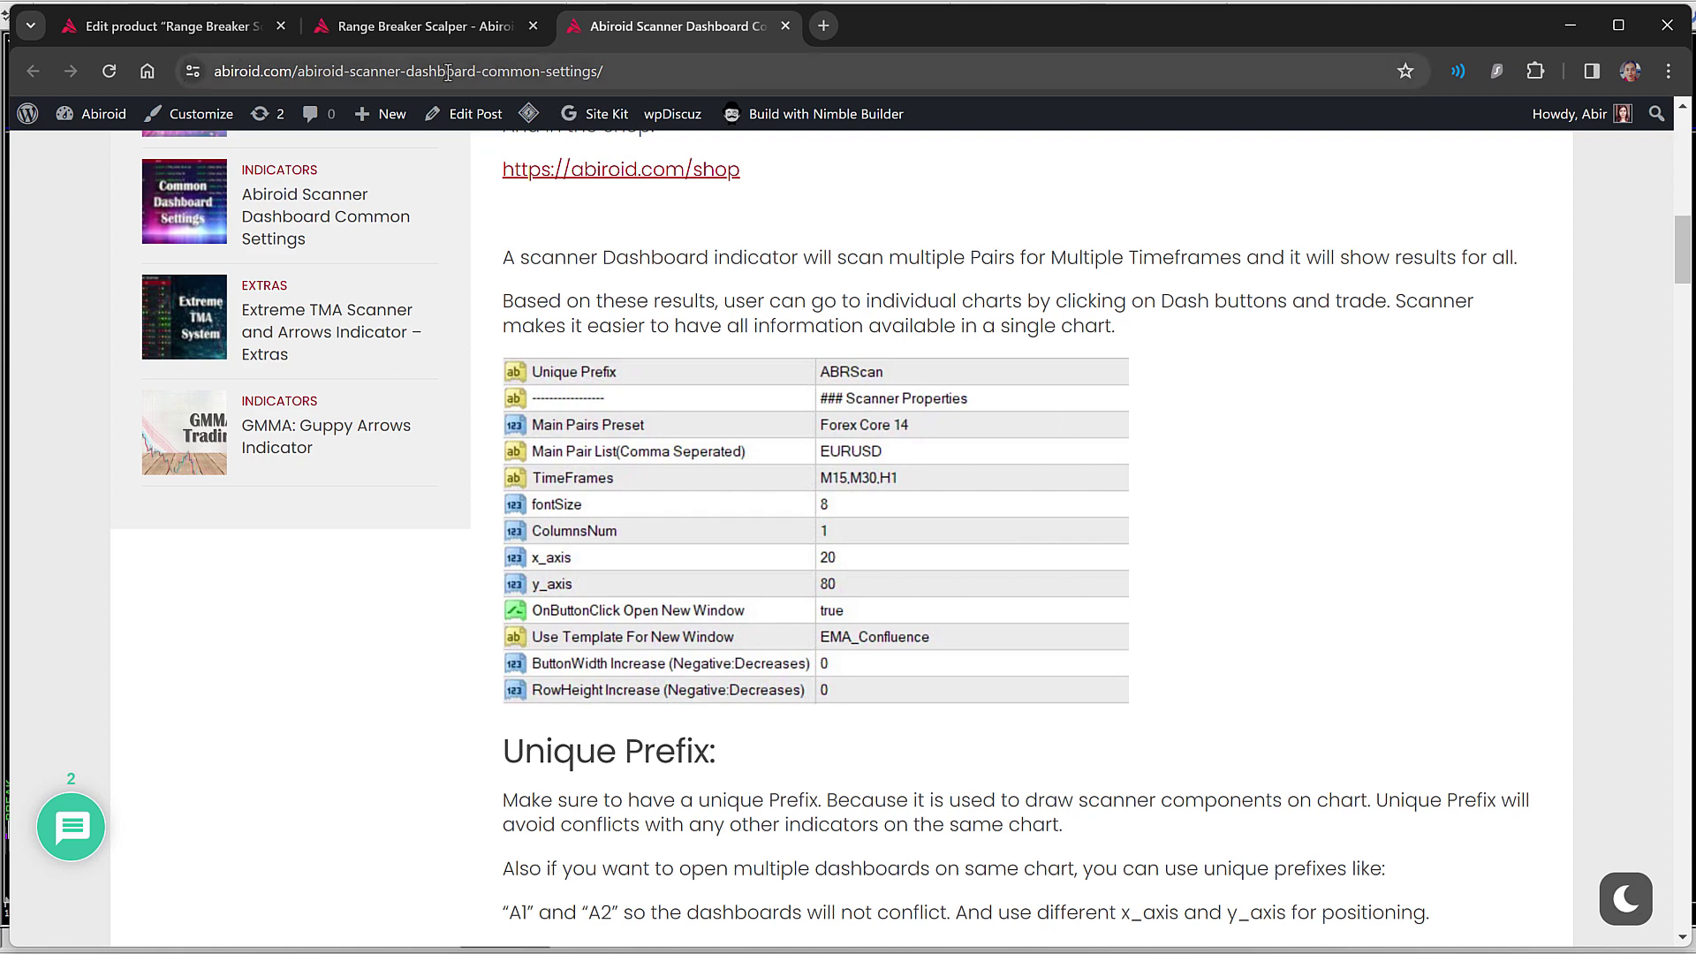
{"action": "scroll", "coordinate": [510, 460], "scroll_direction": "down", "scroll_amount": 1}
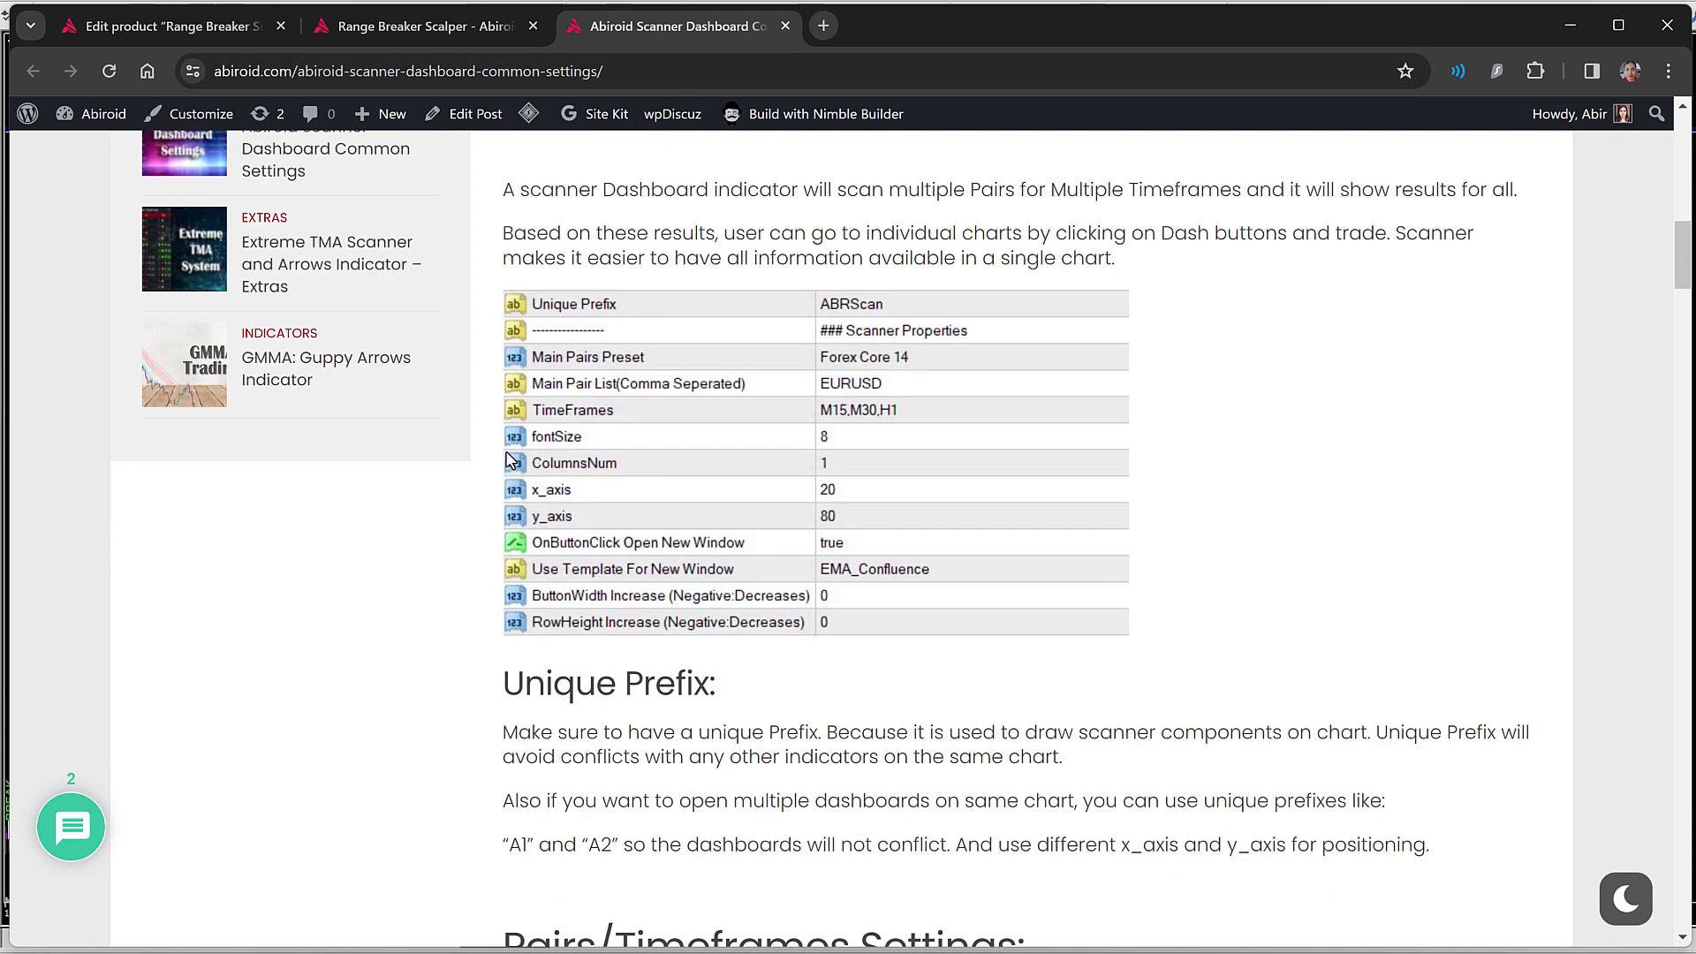
{"action": "scroll", "coordinate": [511, 460], "scroll_direction": "down", "scroll_amount": 8}
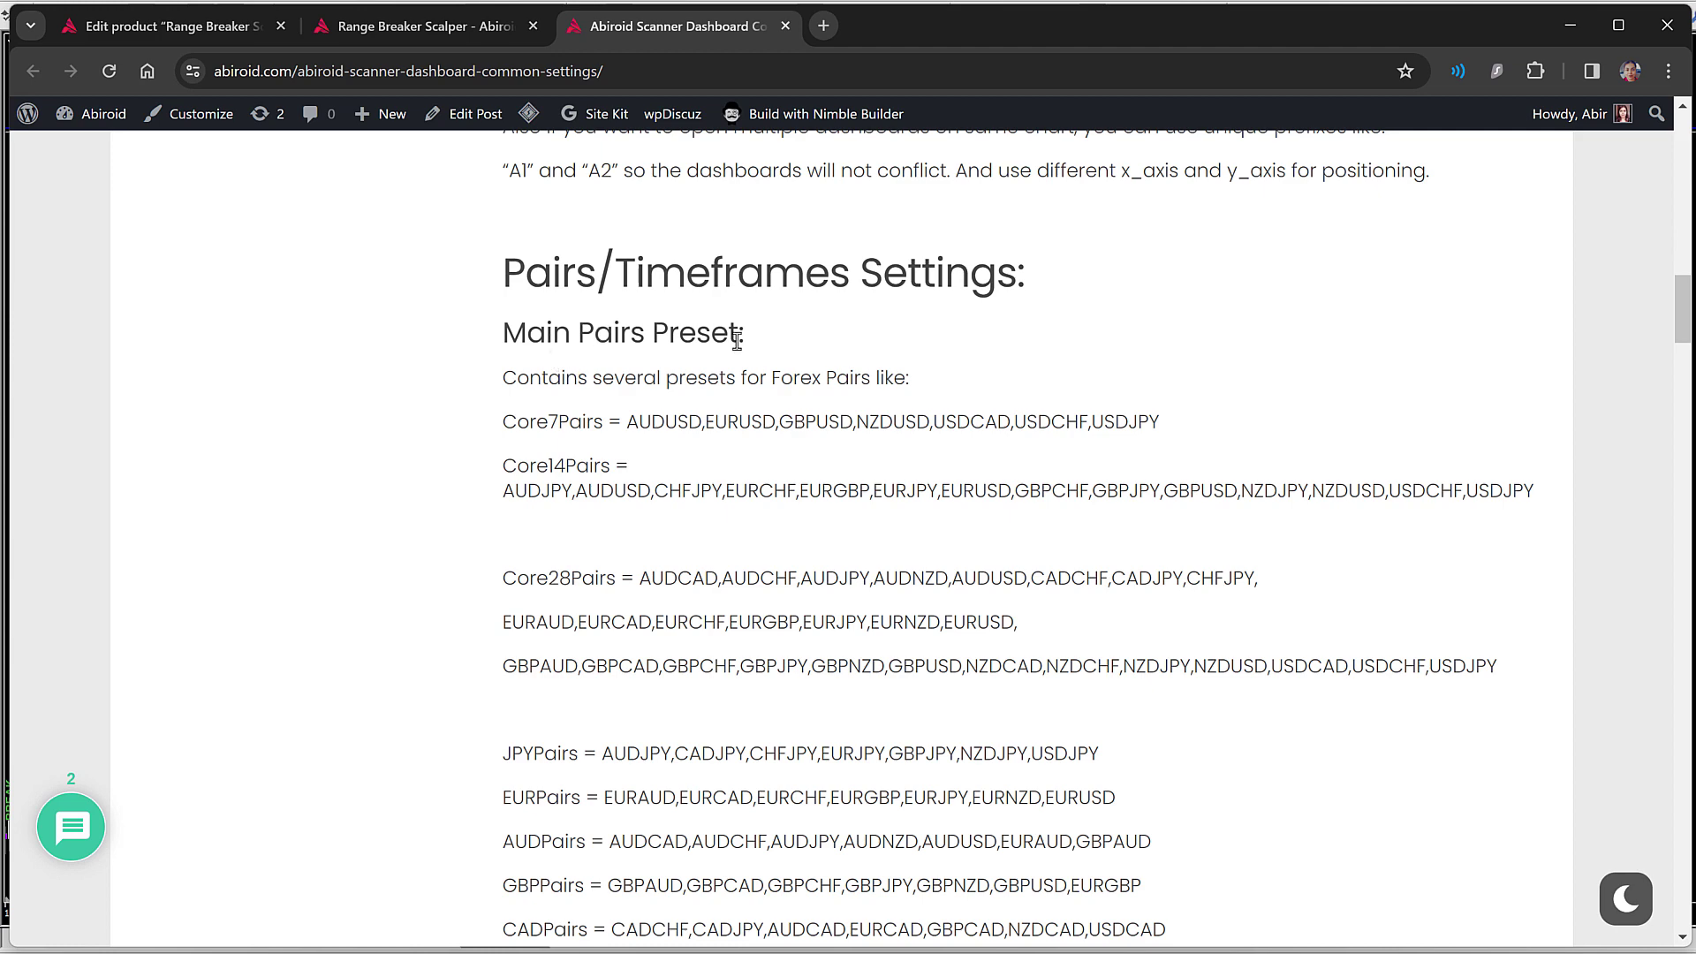
{"action": "scroll", "coordinate": [742, 343], "scroll_direction": "down", "scroll_amount": 8}
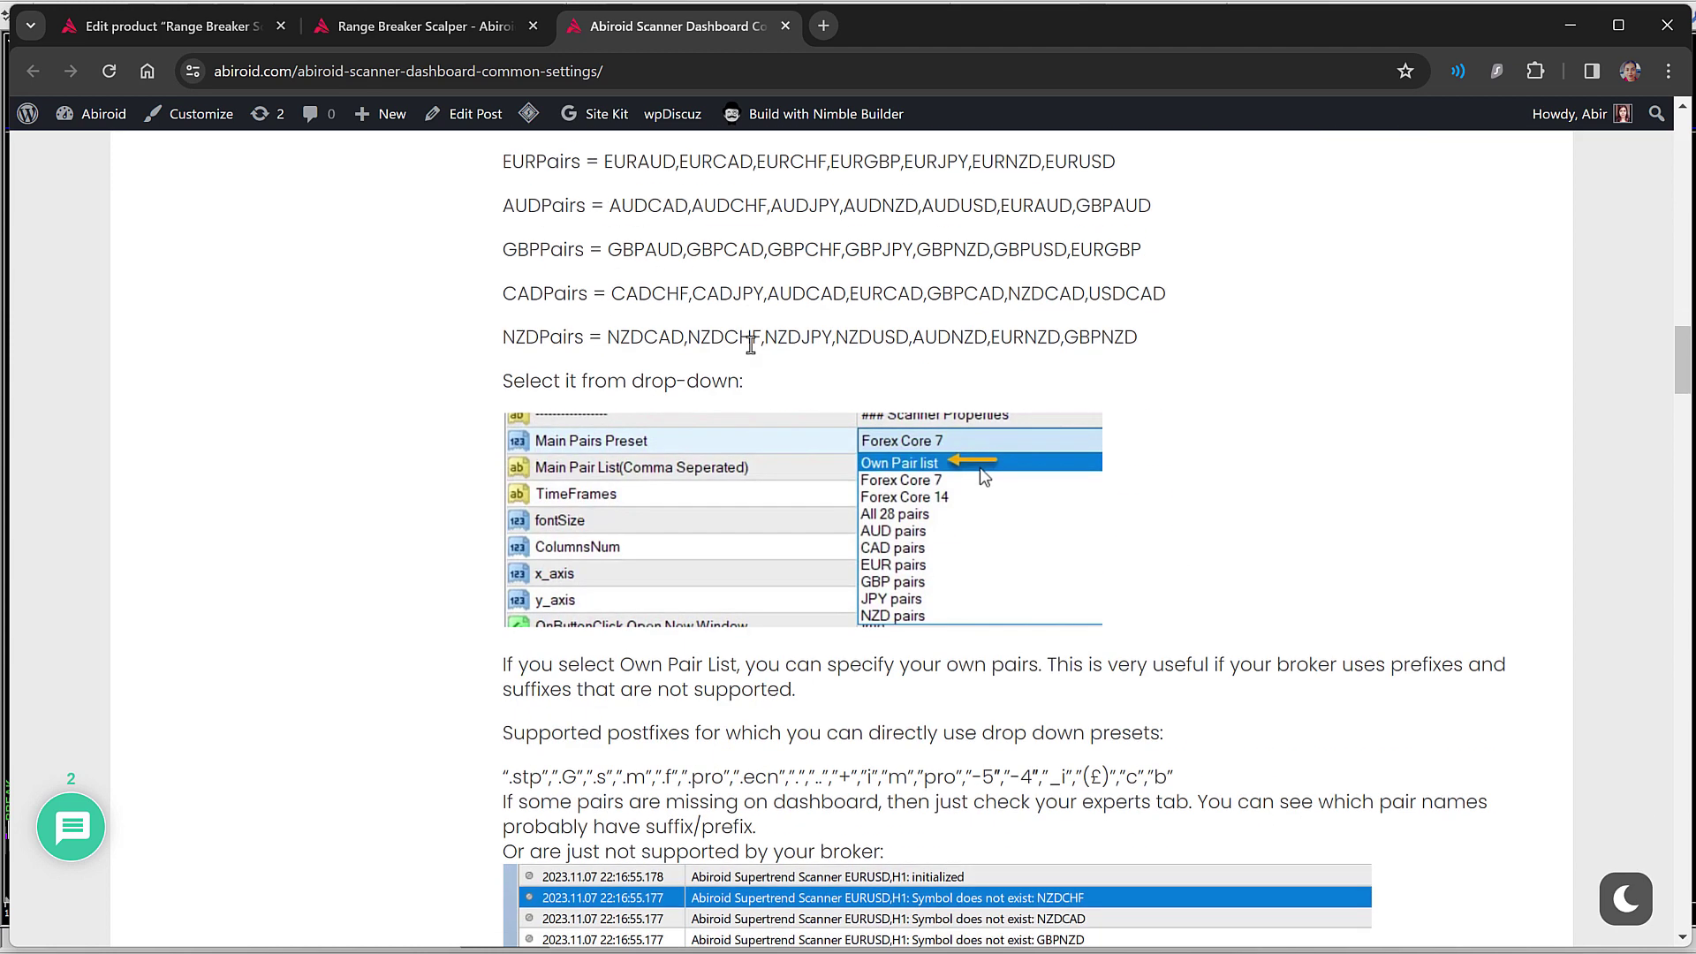
{"action": "scroll", "coordinate": [751, 344], "scroll_direction": "down", "scroll_amount": 3}
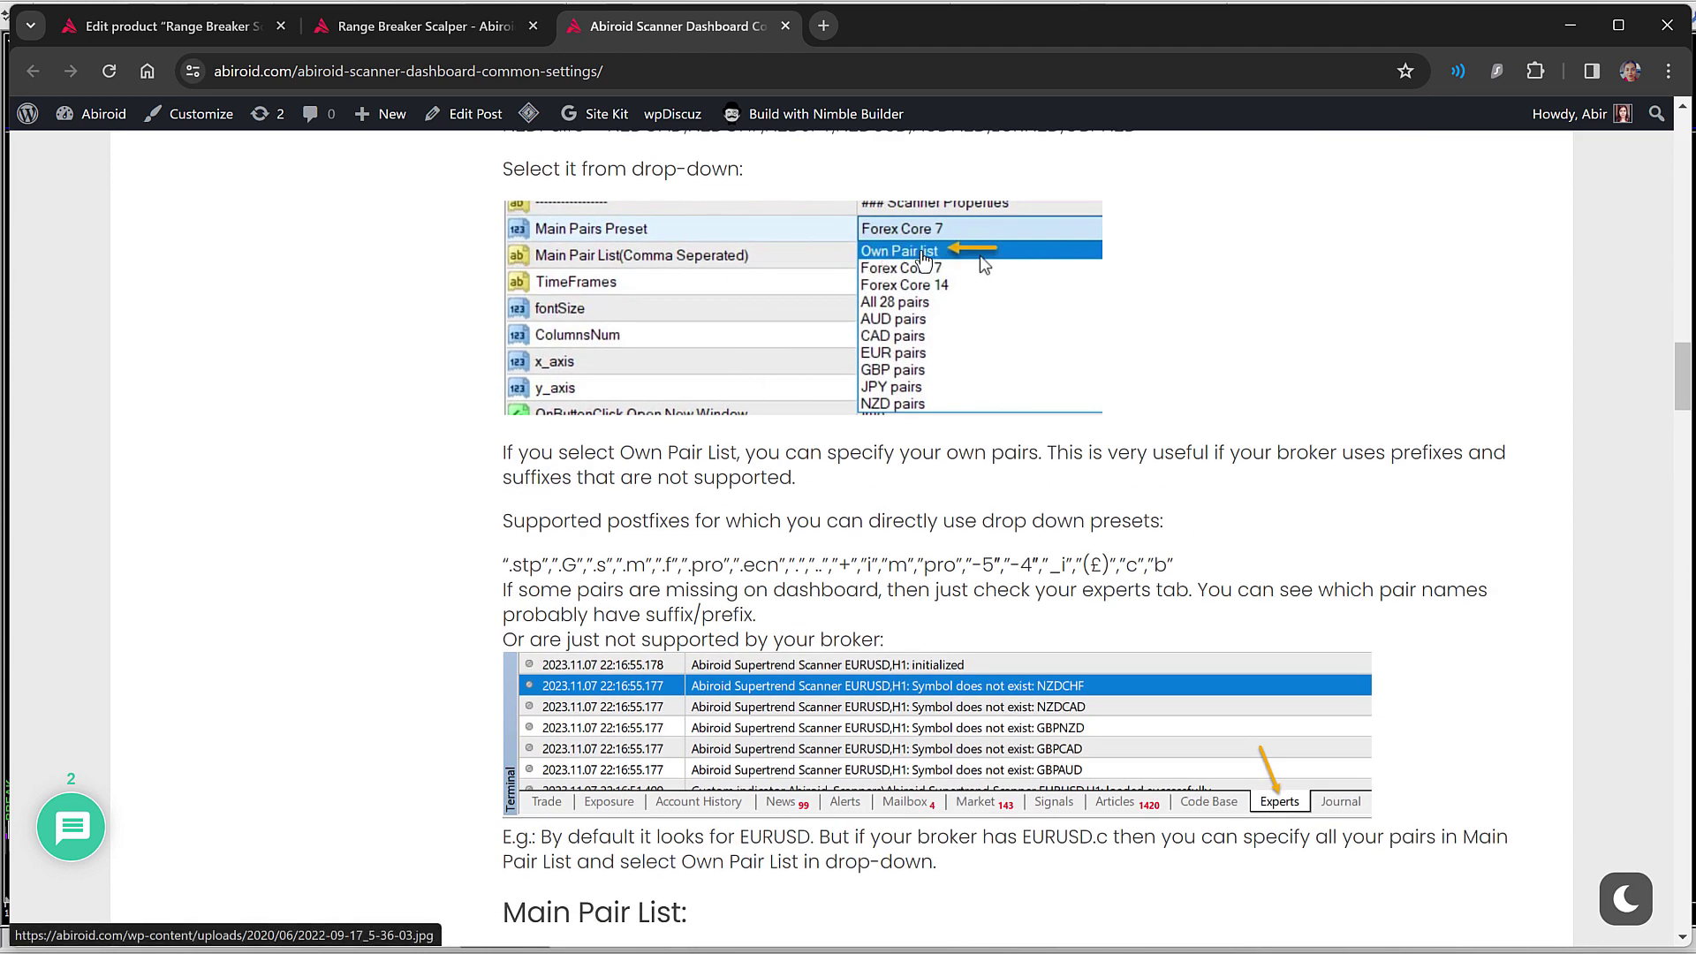
{"action": "scroll", "coordinate": [886, 497], "scroll_direction": "down", "scroll_amount": 3}
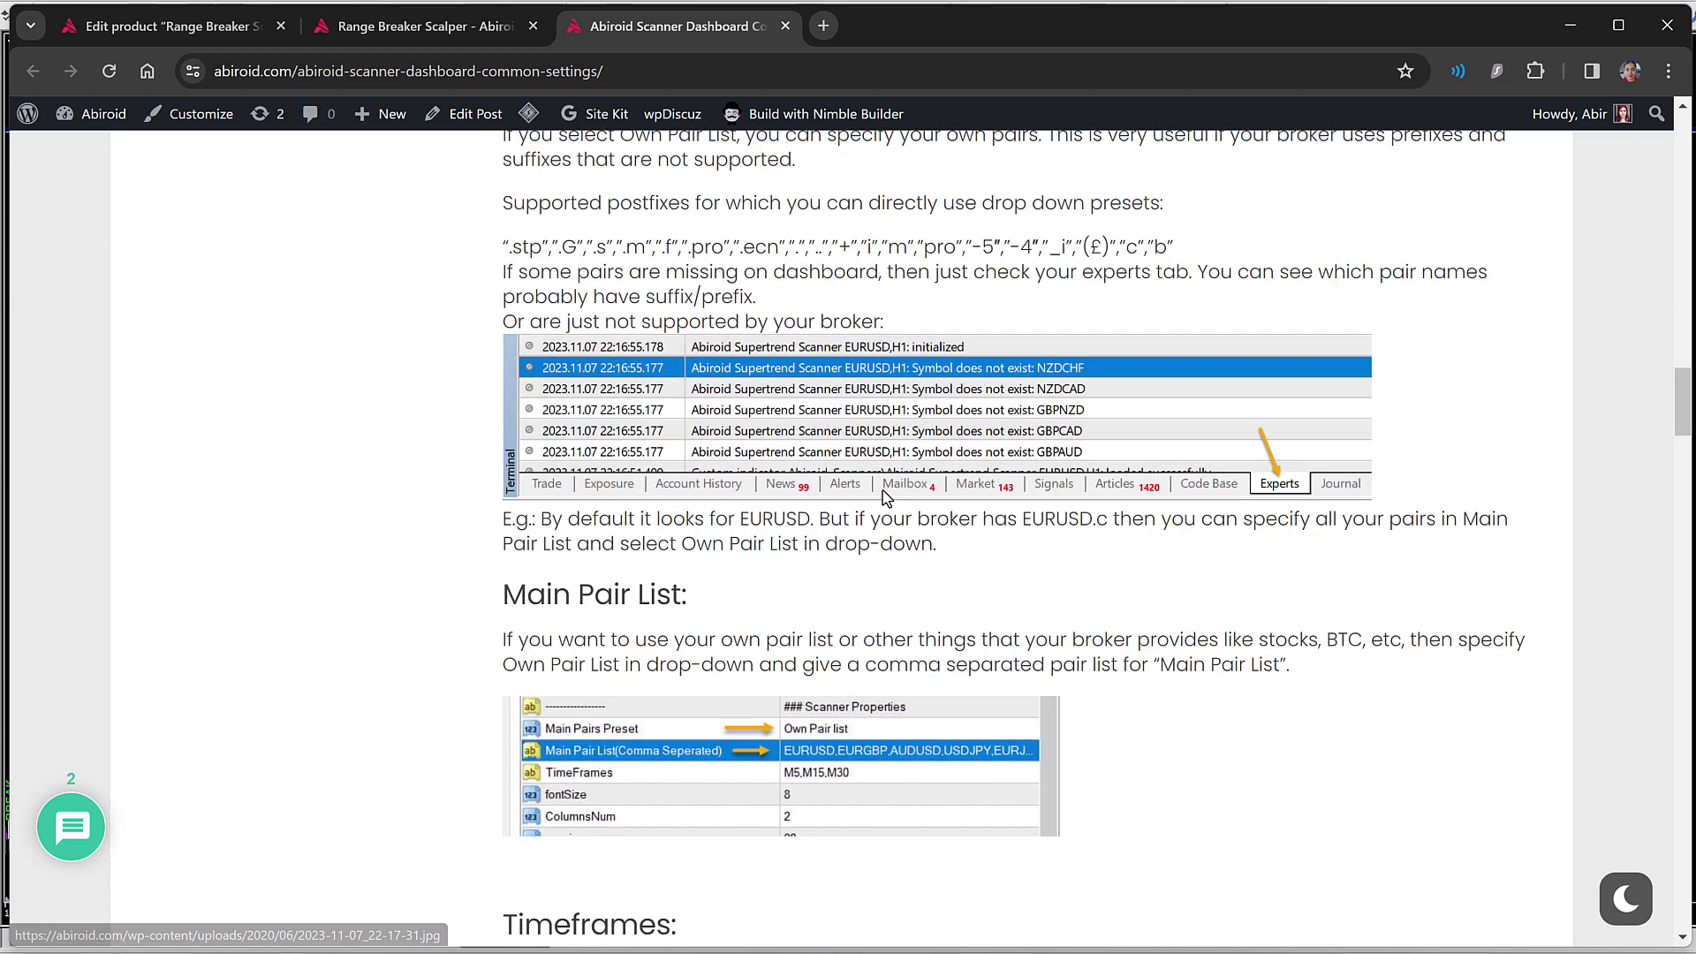
Step: Read the explanations from Timeframes through Alerts Settings, and highlight the post's web address
{"action": "scroll", "coordinate": [886, 496], "scroll_direction": "down", "scroll_amount": 3}
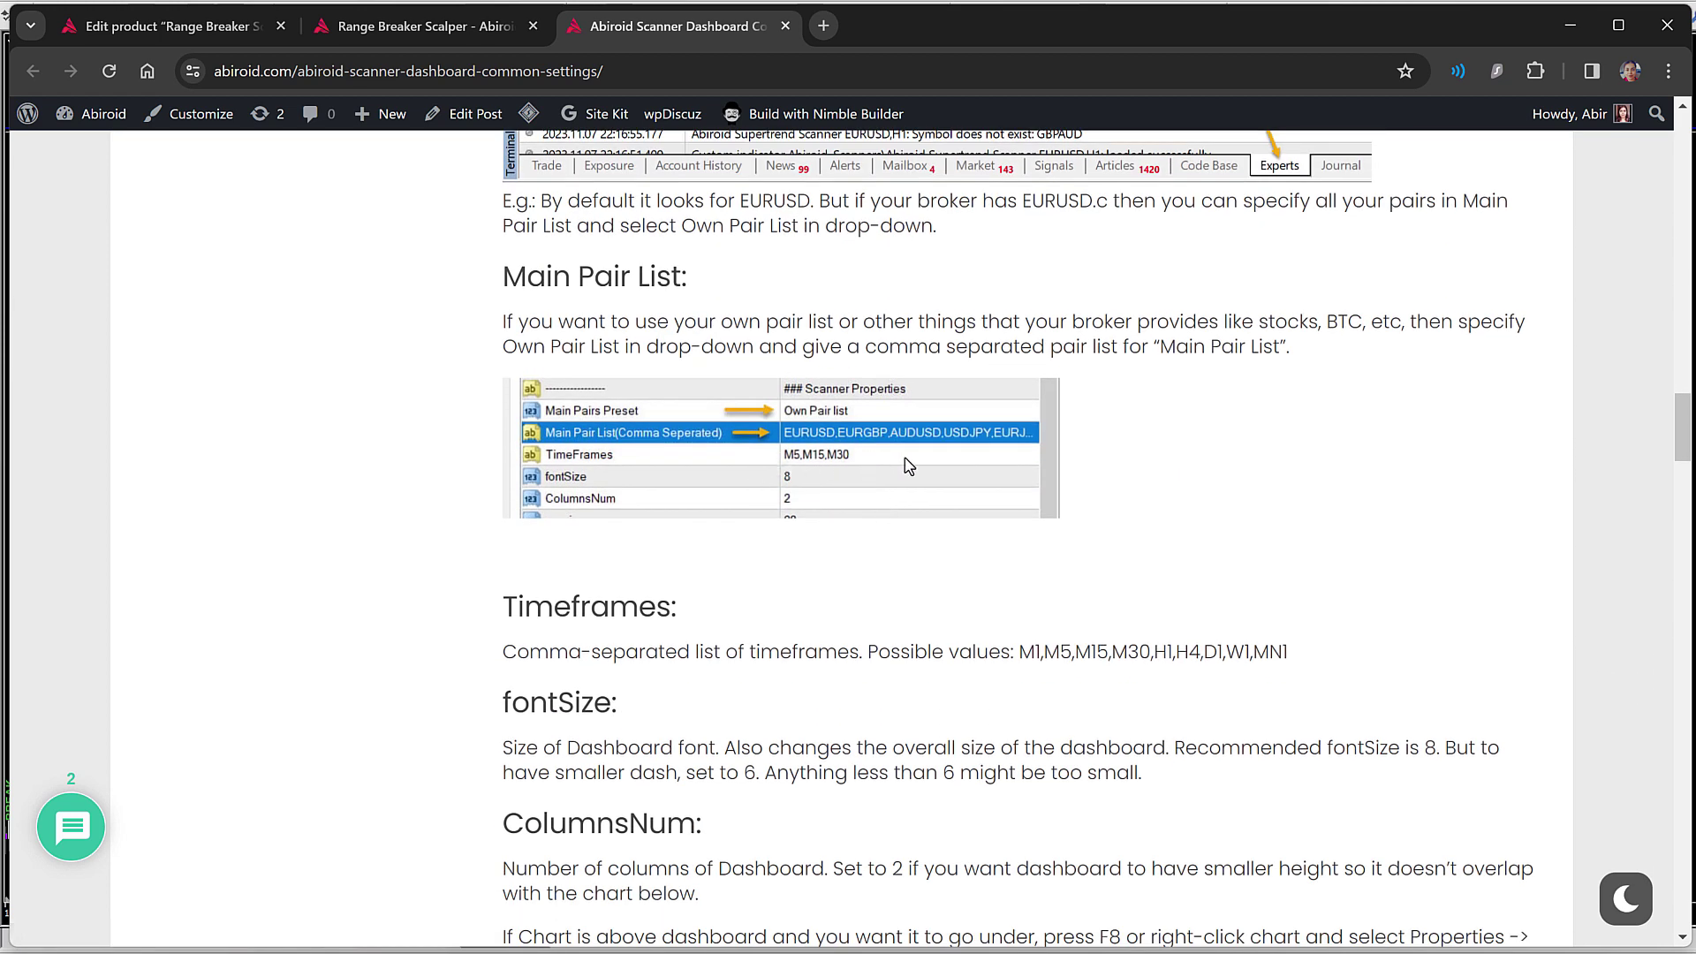
{"action": "scroll", "coordinate": [909, 465], "scroll_direction": "down", "scroll_amount": 4}
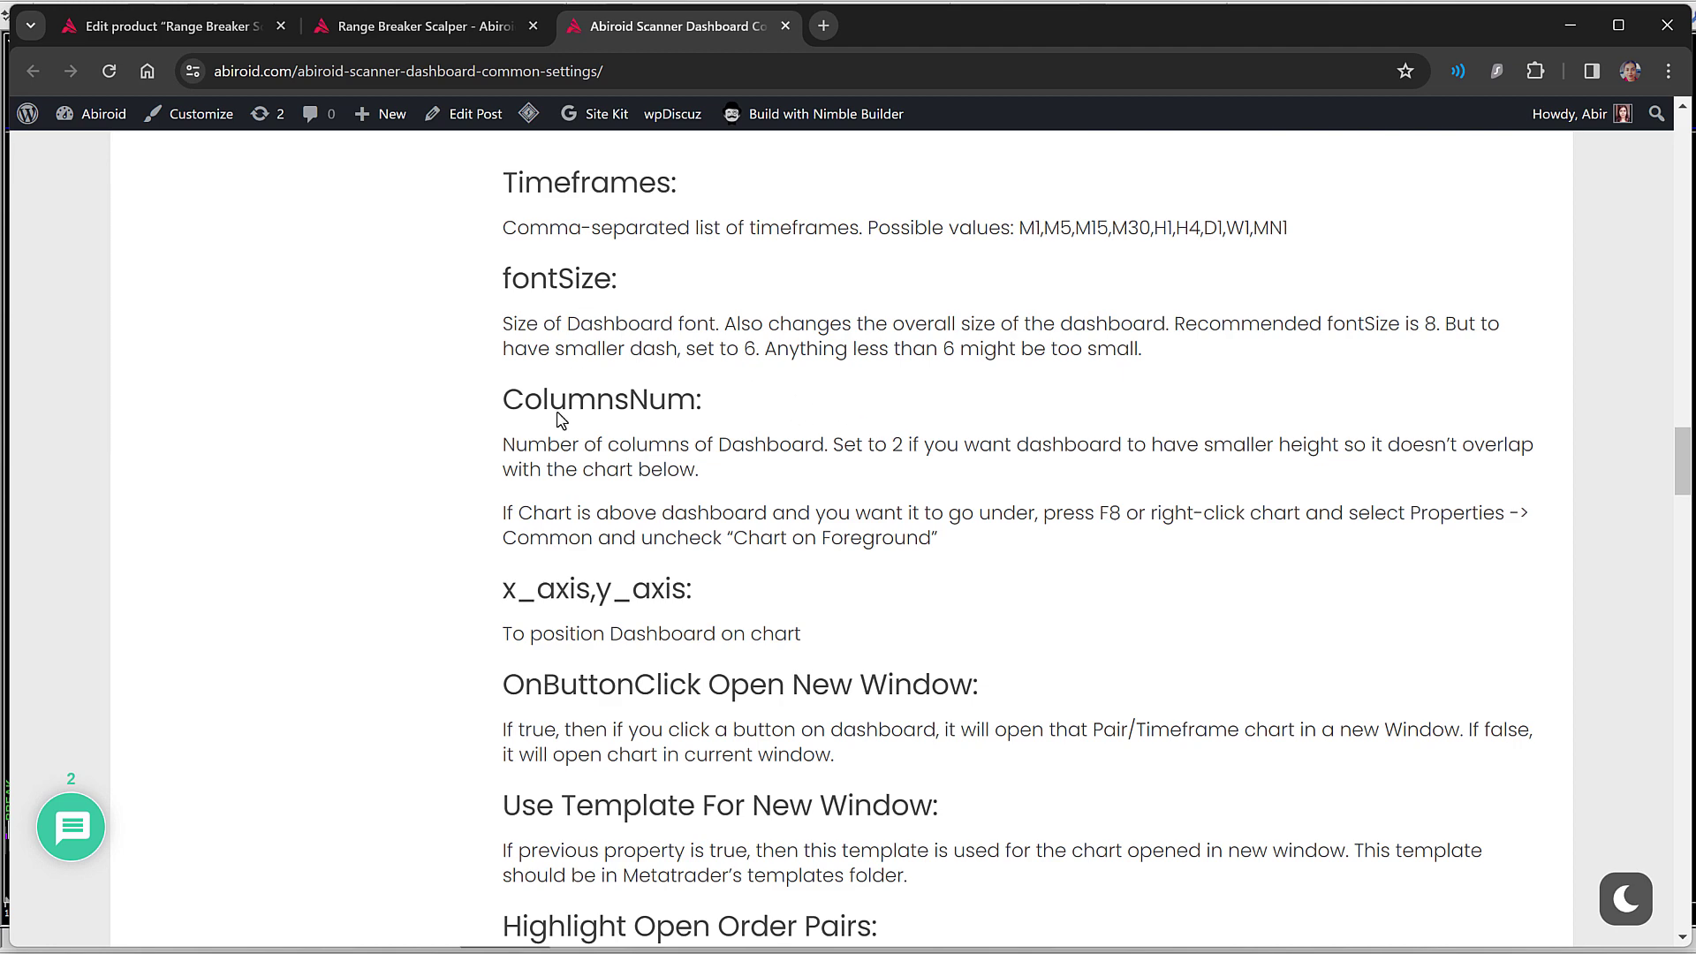
{"action": "scroll", "coordinate": [726, 527], "scroll_direction": "down", "scroll_amount": 2}
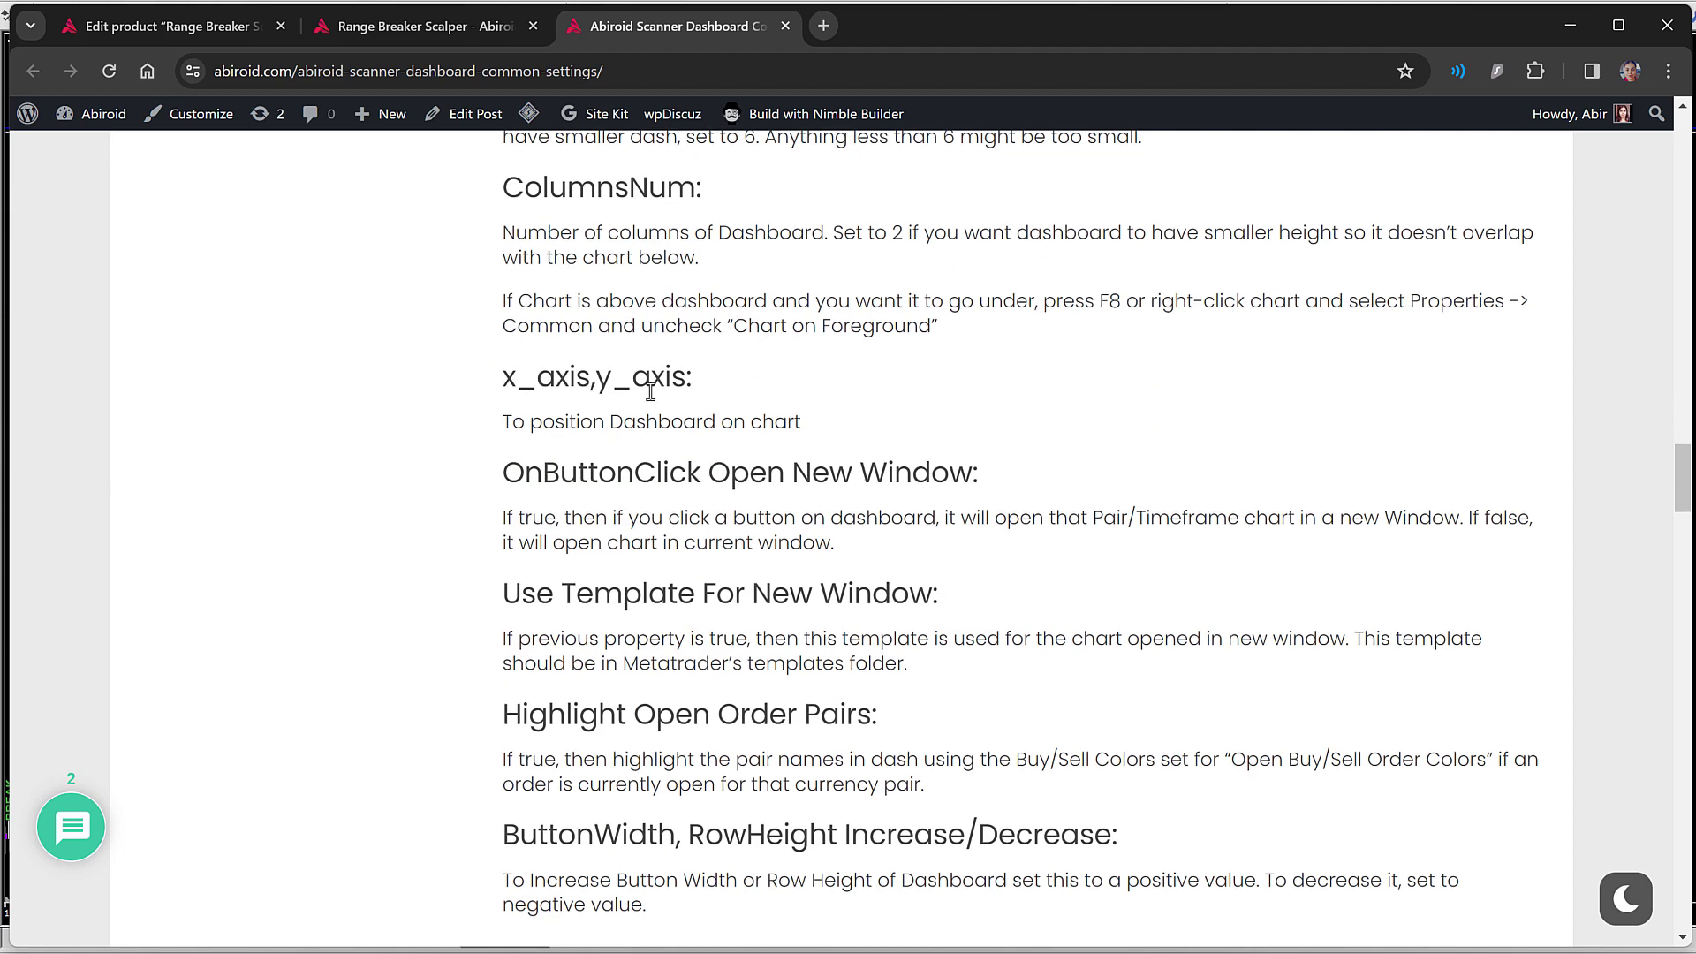
{"action": "scroll", "coordinate": [650, 391], "scroll_direction": "down", "scroll_amount": 6}
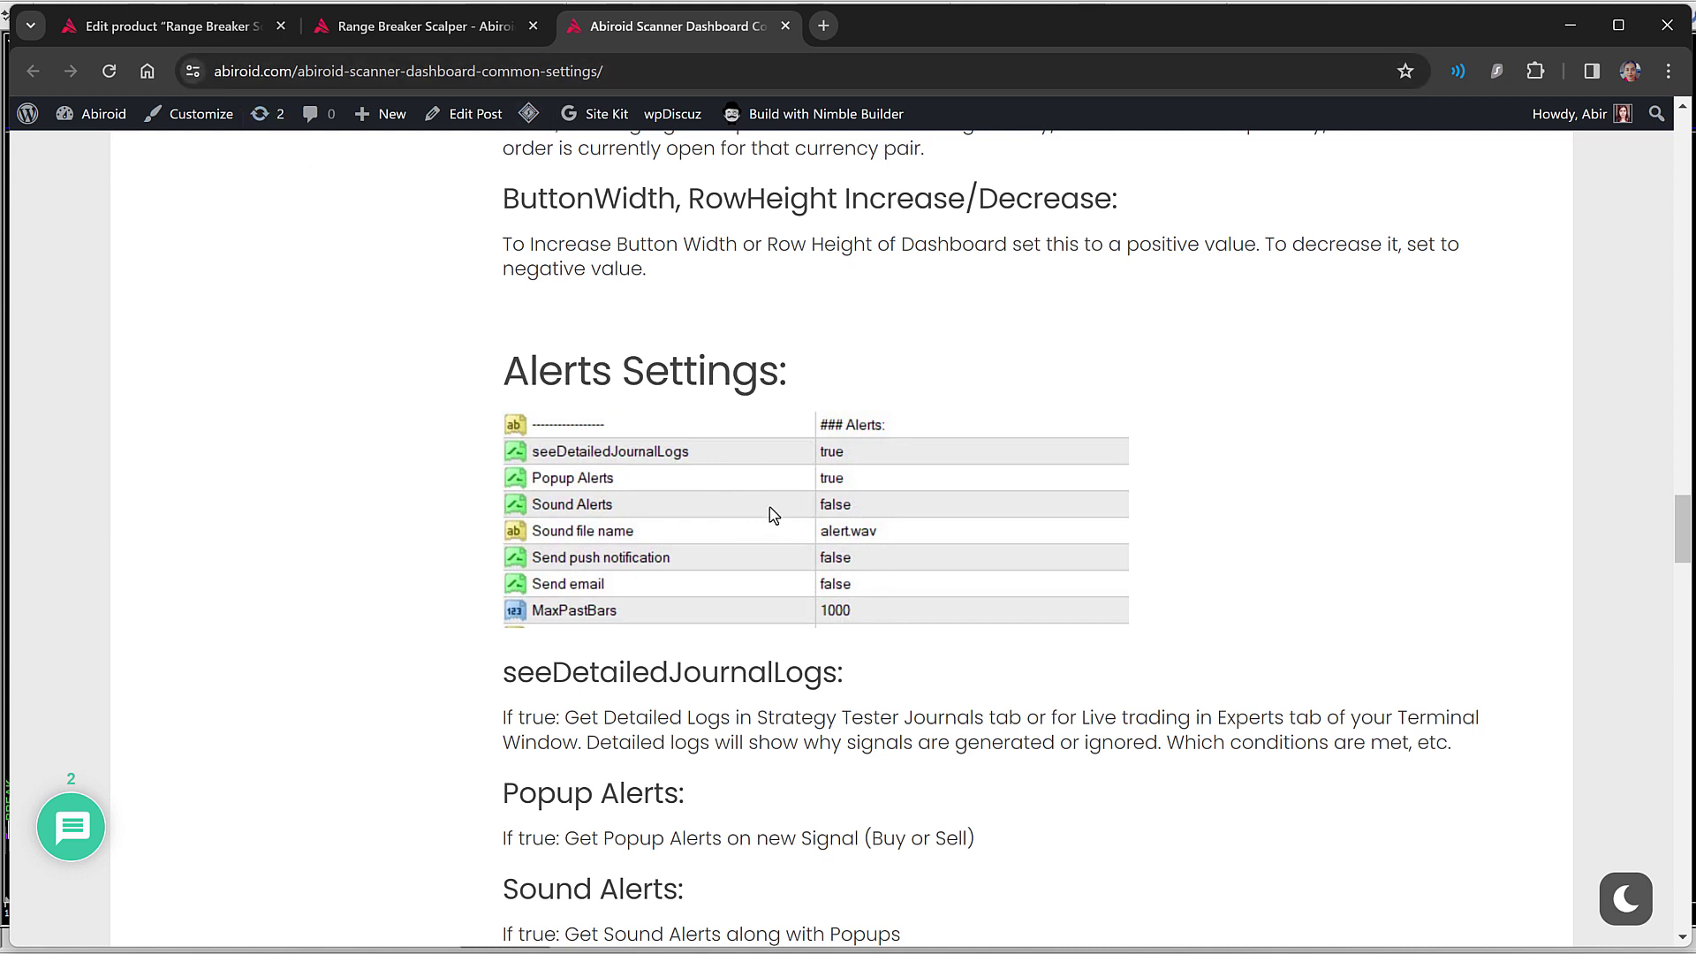
{"action": "left_click", "coordinate": [389, 72]}
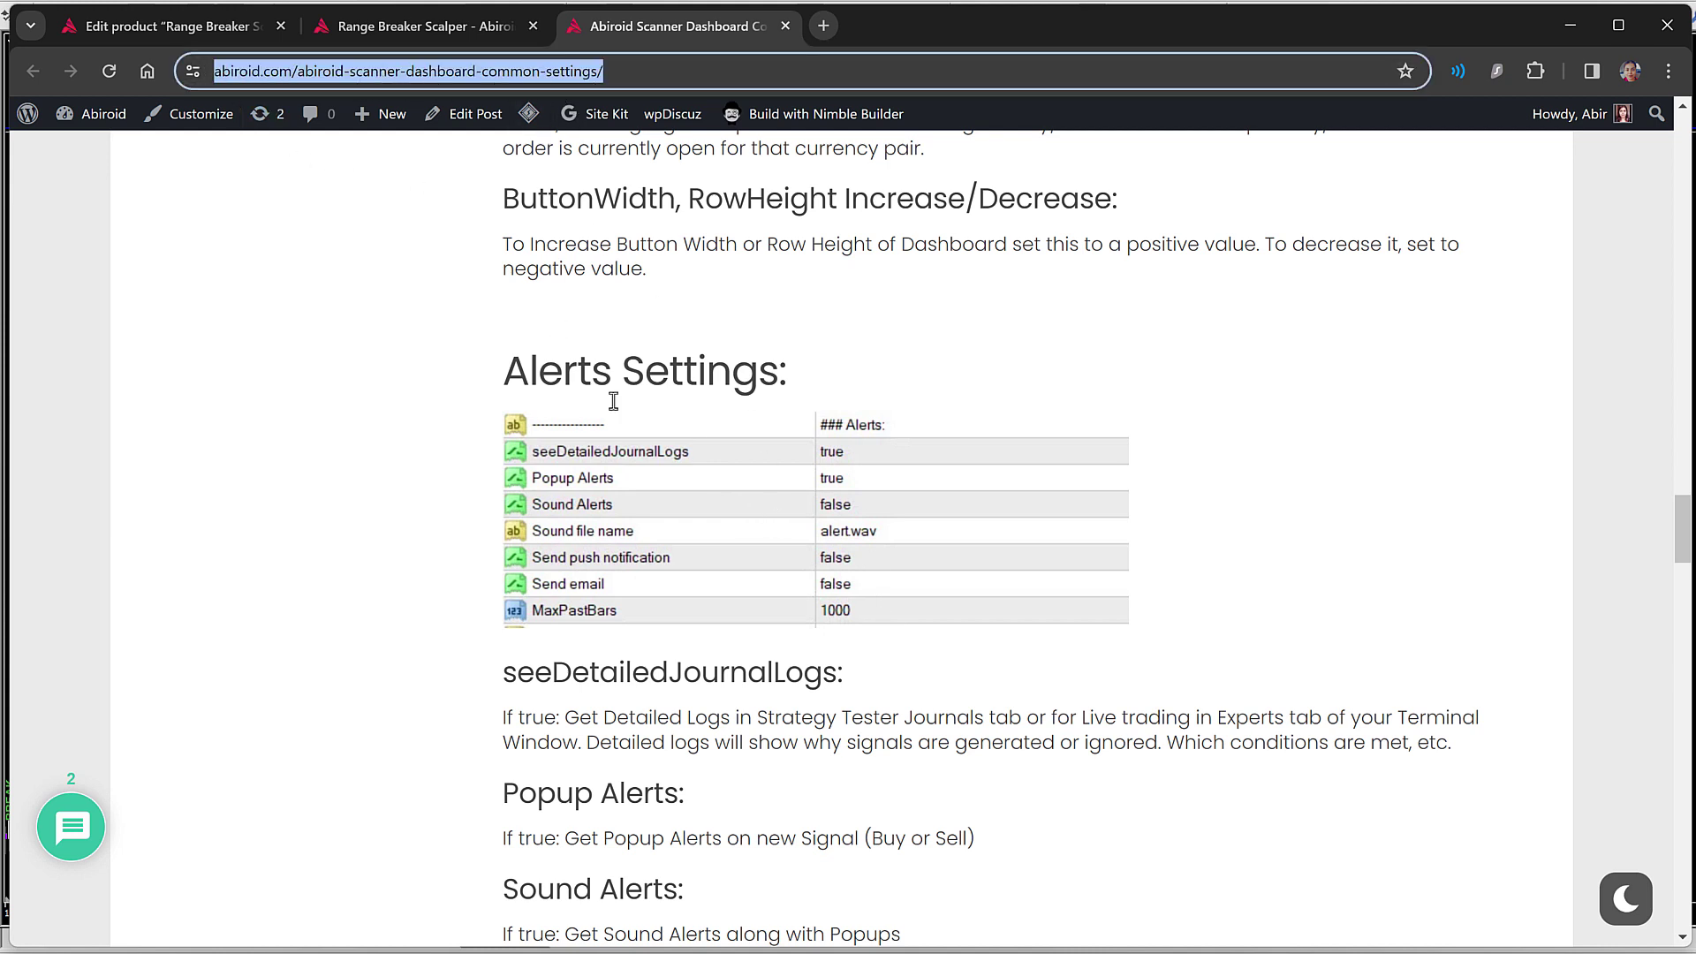
Step: Return to the Range Breaker Scalper product page and look back over its Scanner image and Free Demo downloads
{"action": "key", "text": "ctrl+shift+Tab"}
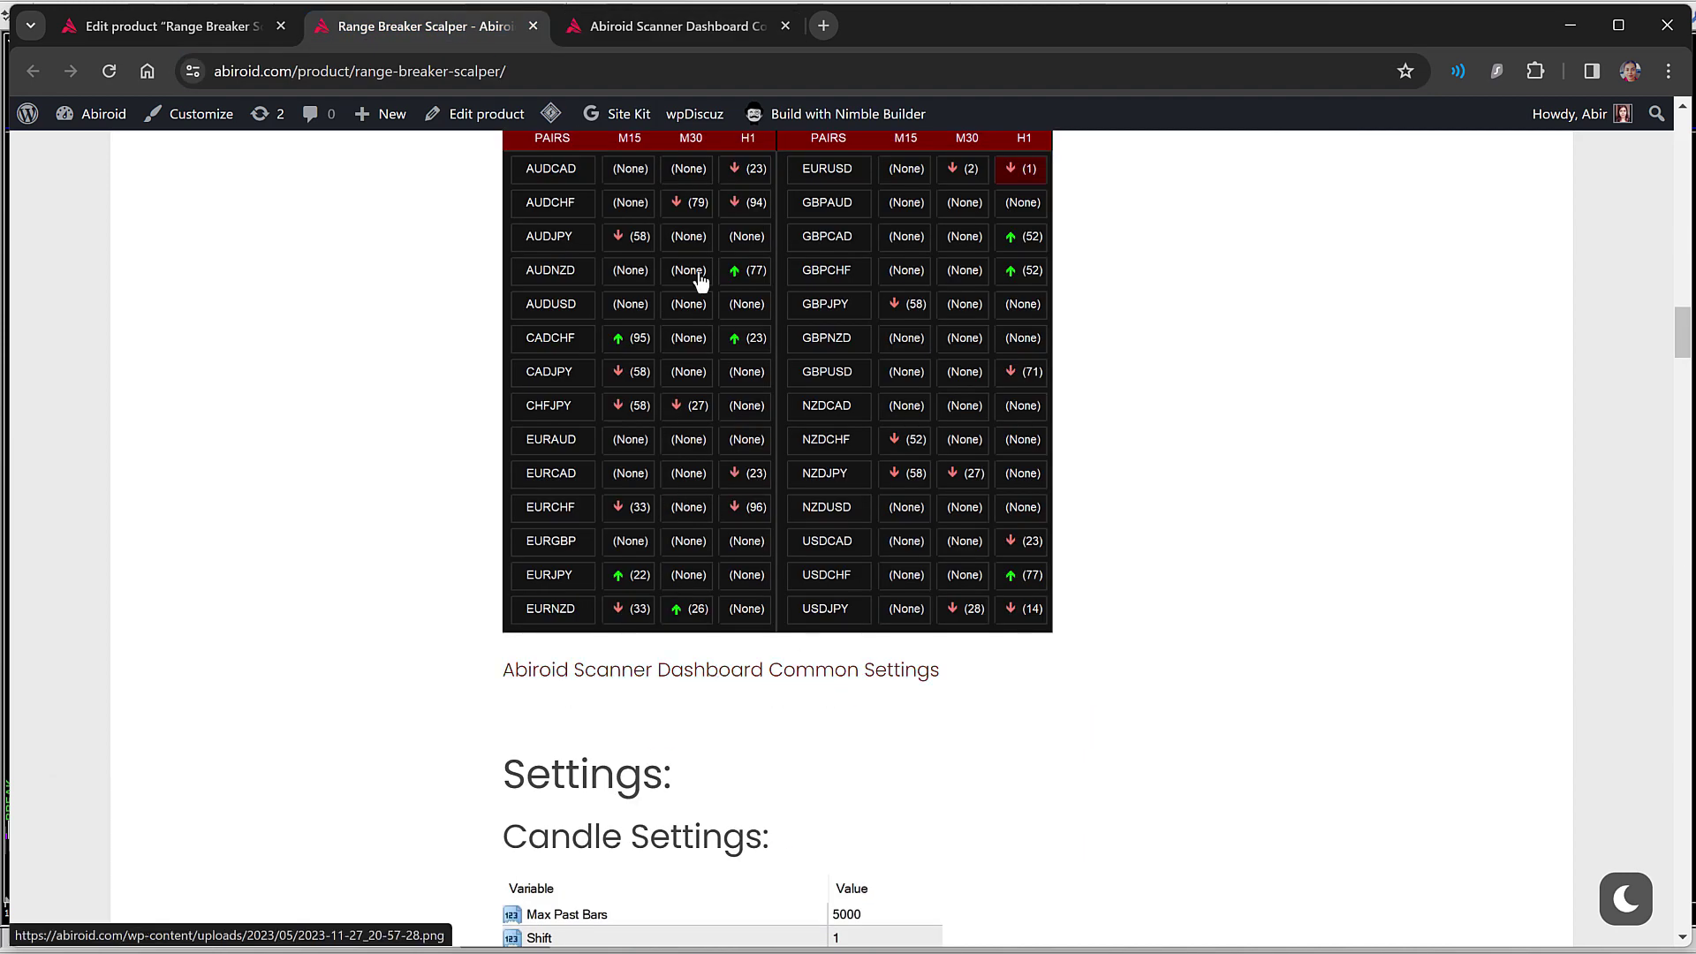
{"action": "scroll", "coordinate": [821, 643], "scroll_direction": "up", "scroll_amount": 3}
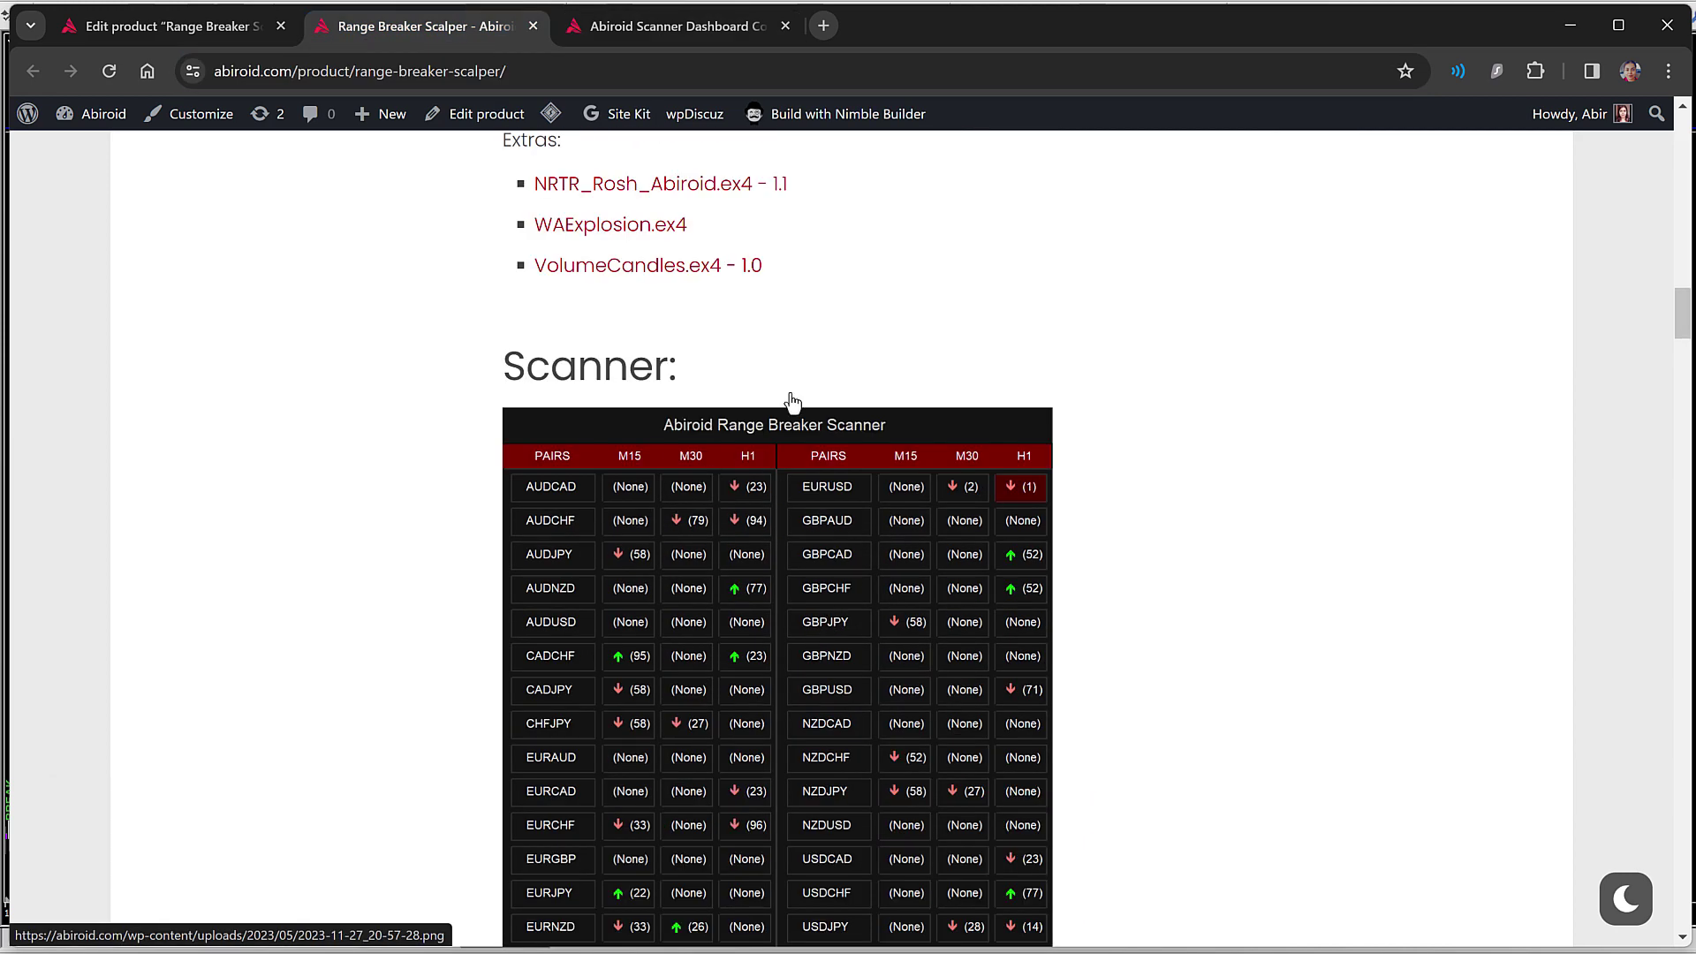
{"action": "scroll", "coordinate": [813, 398], "scroll_direction": "up", "scroll_amount": 2}
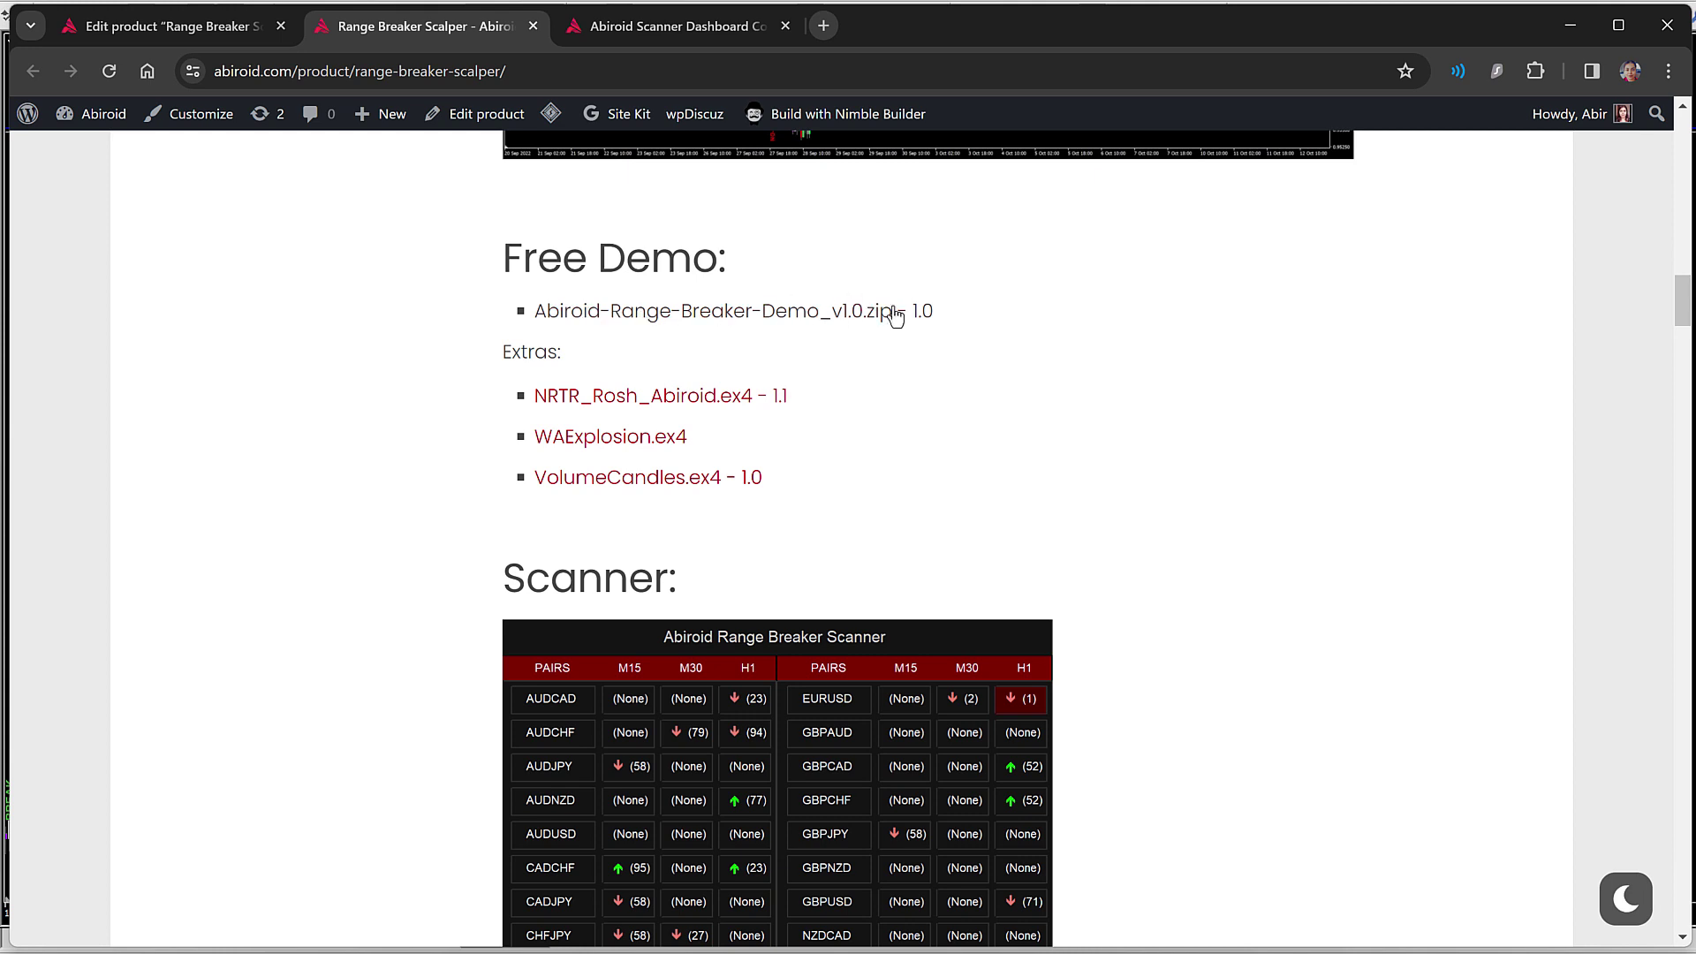
{"action": "scroll", "coordinate": [899, 323], "scroll_direction": "up", "scroll_amount": 2}
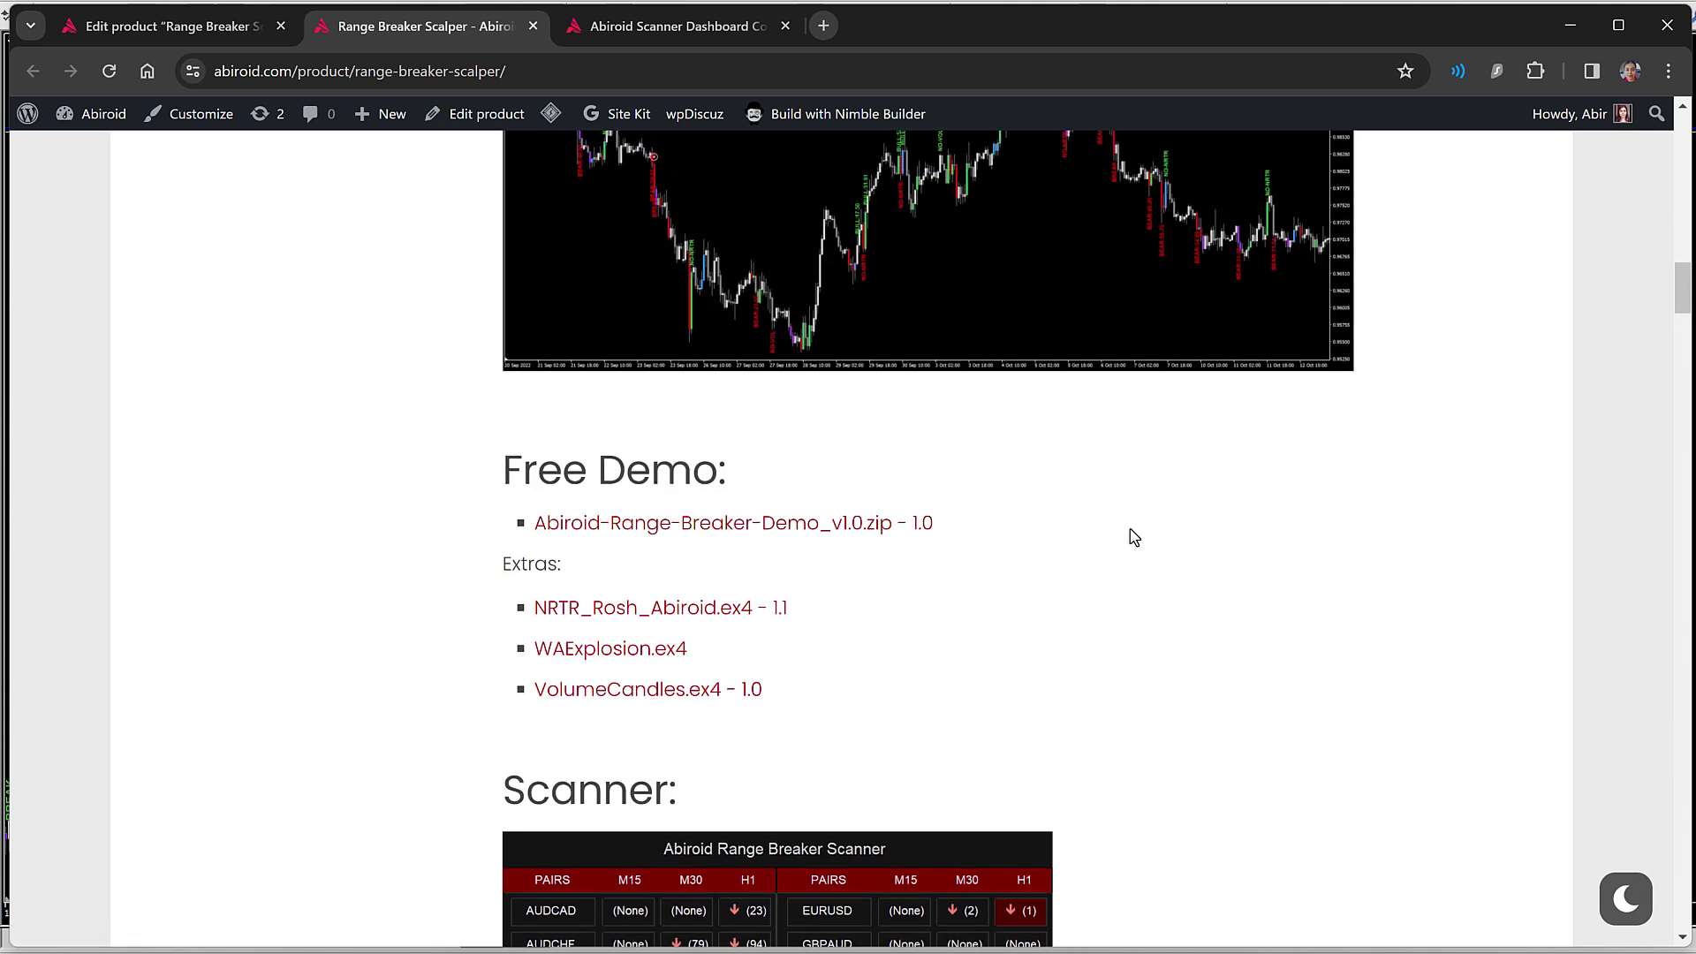
Step: Read the Candle Settings and Breakout Settings tables on the product page, with their explanations through Breakout Bar Max Length
{"action": "scroll", "coordinate": [1134, 537], "scroll_direction": "down", "scroll_amount": 10}
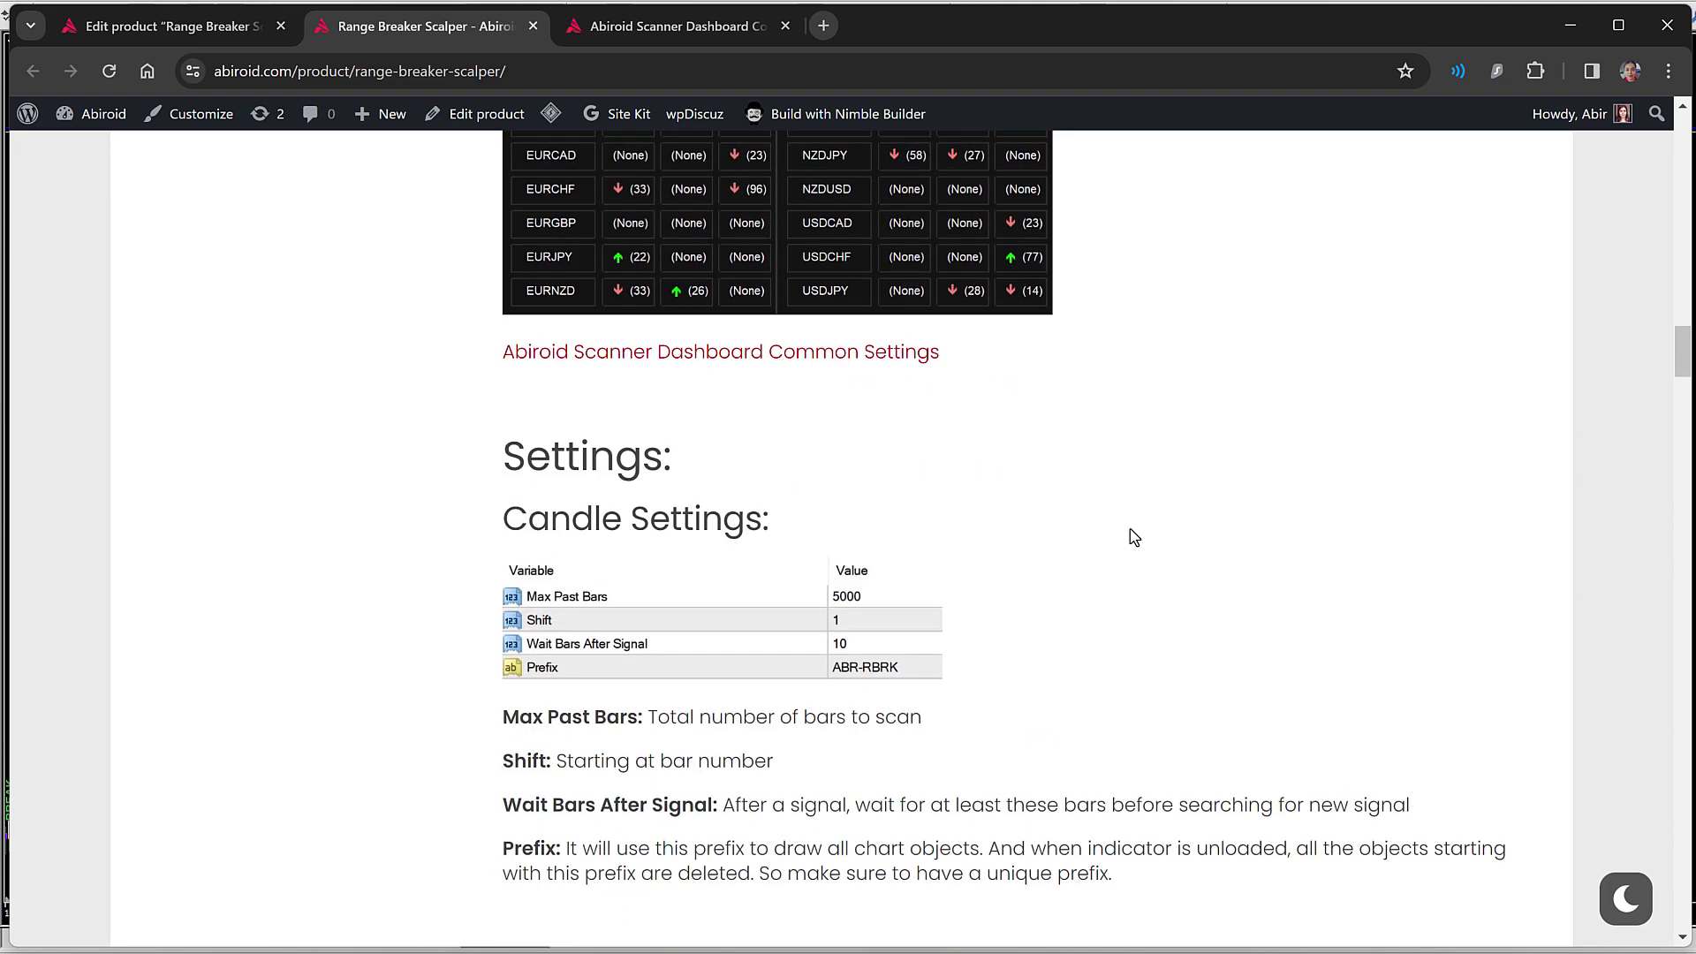
{"action": "scroll", "coordinate": [1135, 537], "scroll_direction": "down", "scroll_amount": 6}
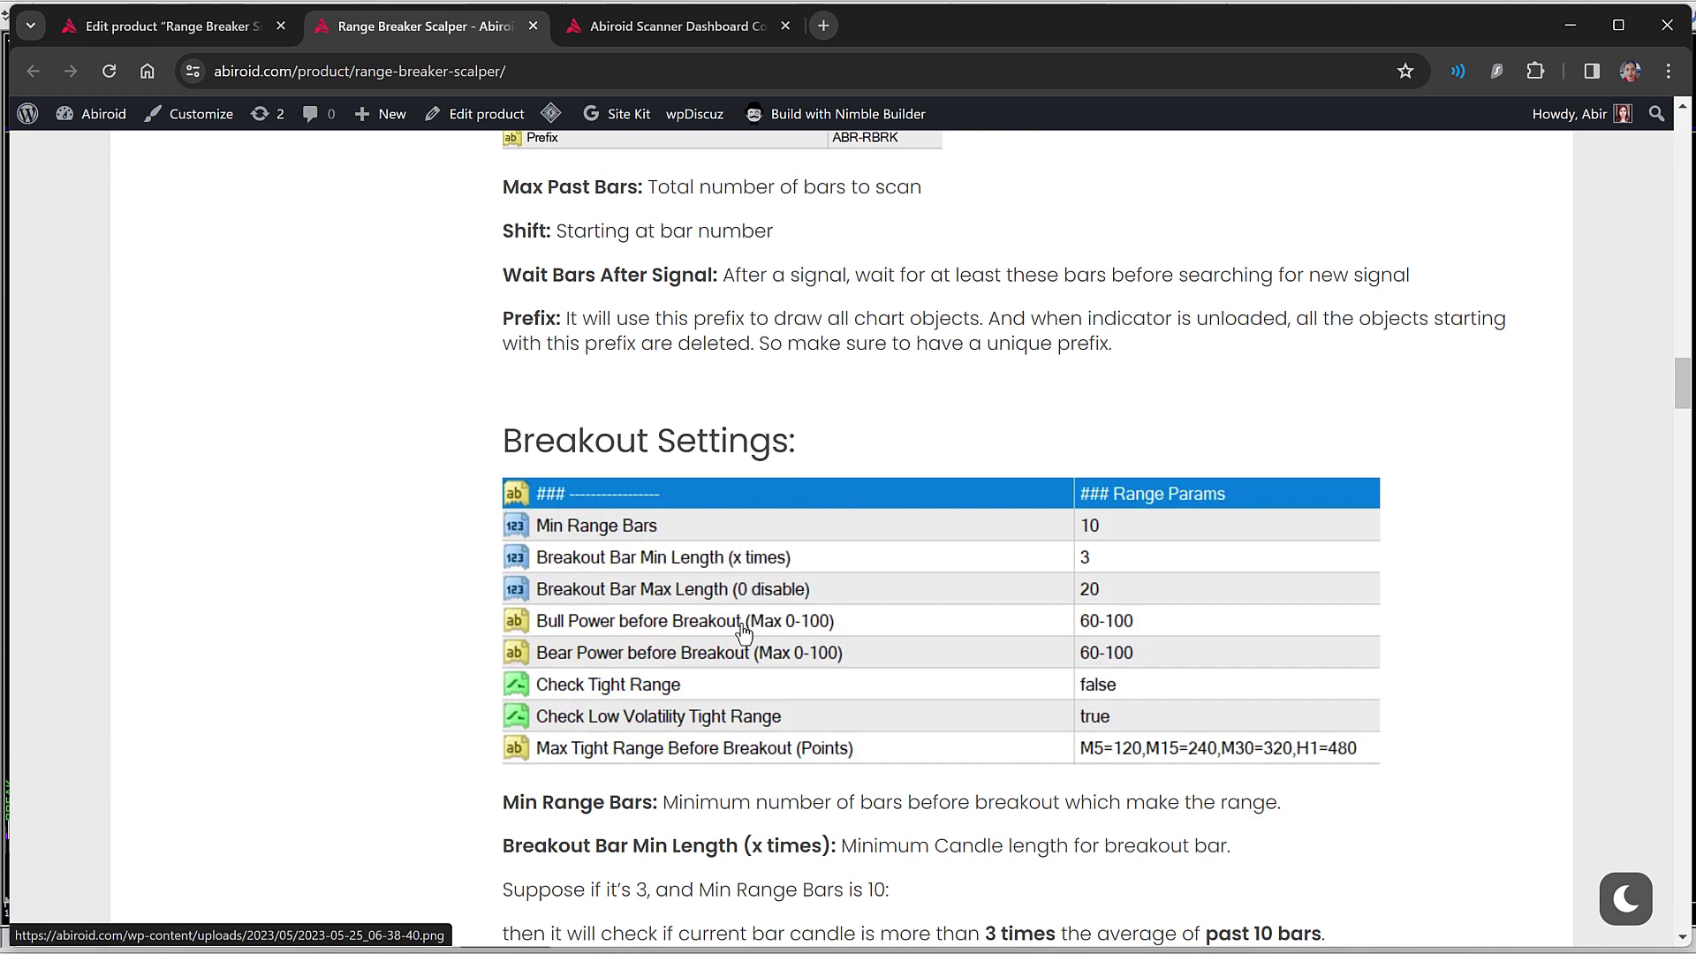
{"action": "scroll", "coordinate": [733, 631], "scroll_direction": "down", "scroll_amount": 4}
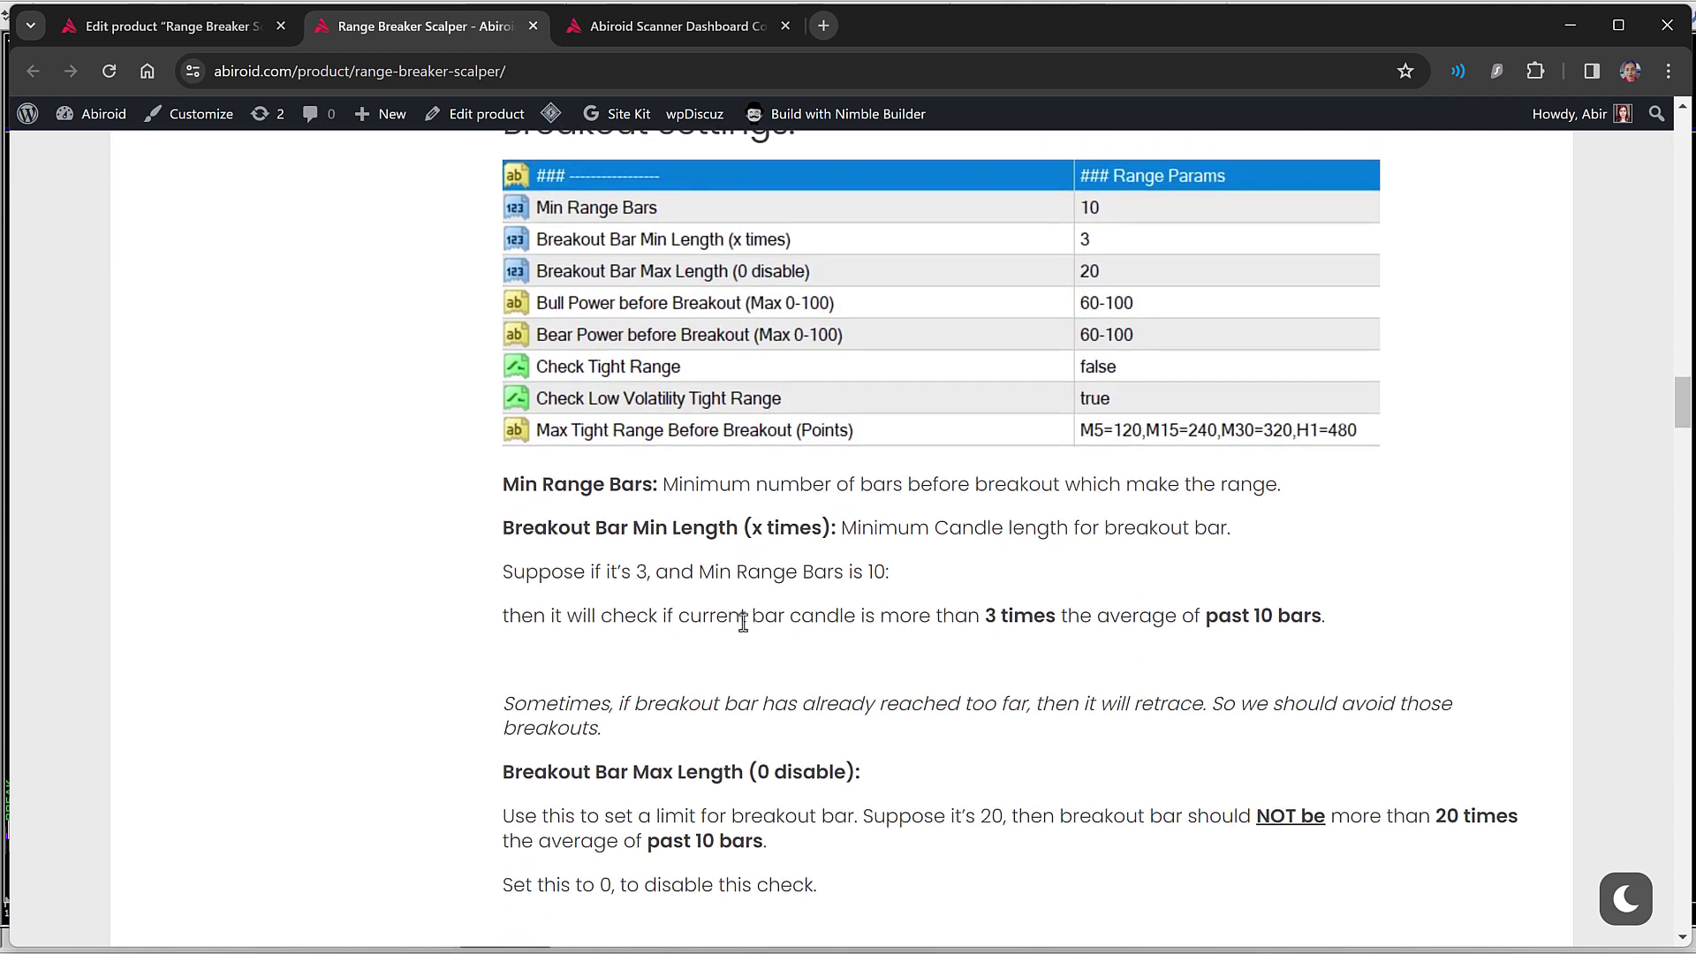
{"action": "scroll", "coordinate": [743, 623], "scroll_direction": "up", "scroll_amount": 2}
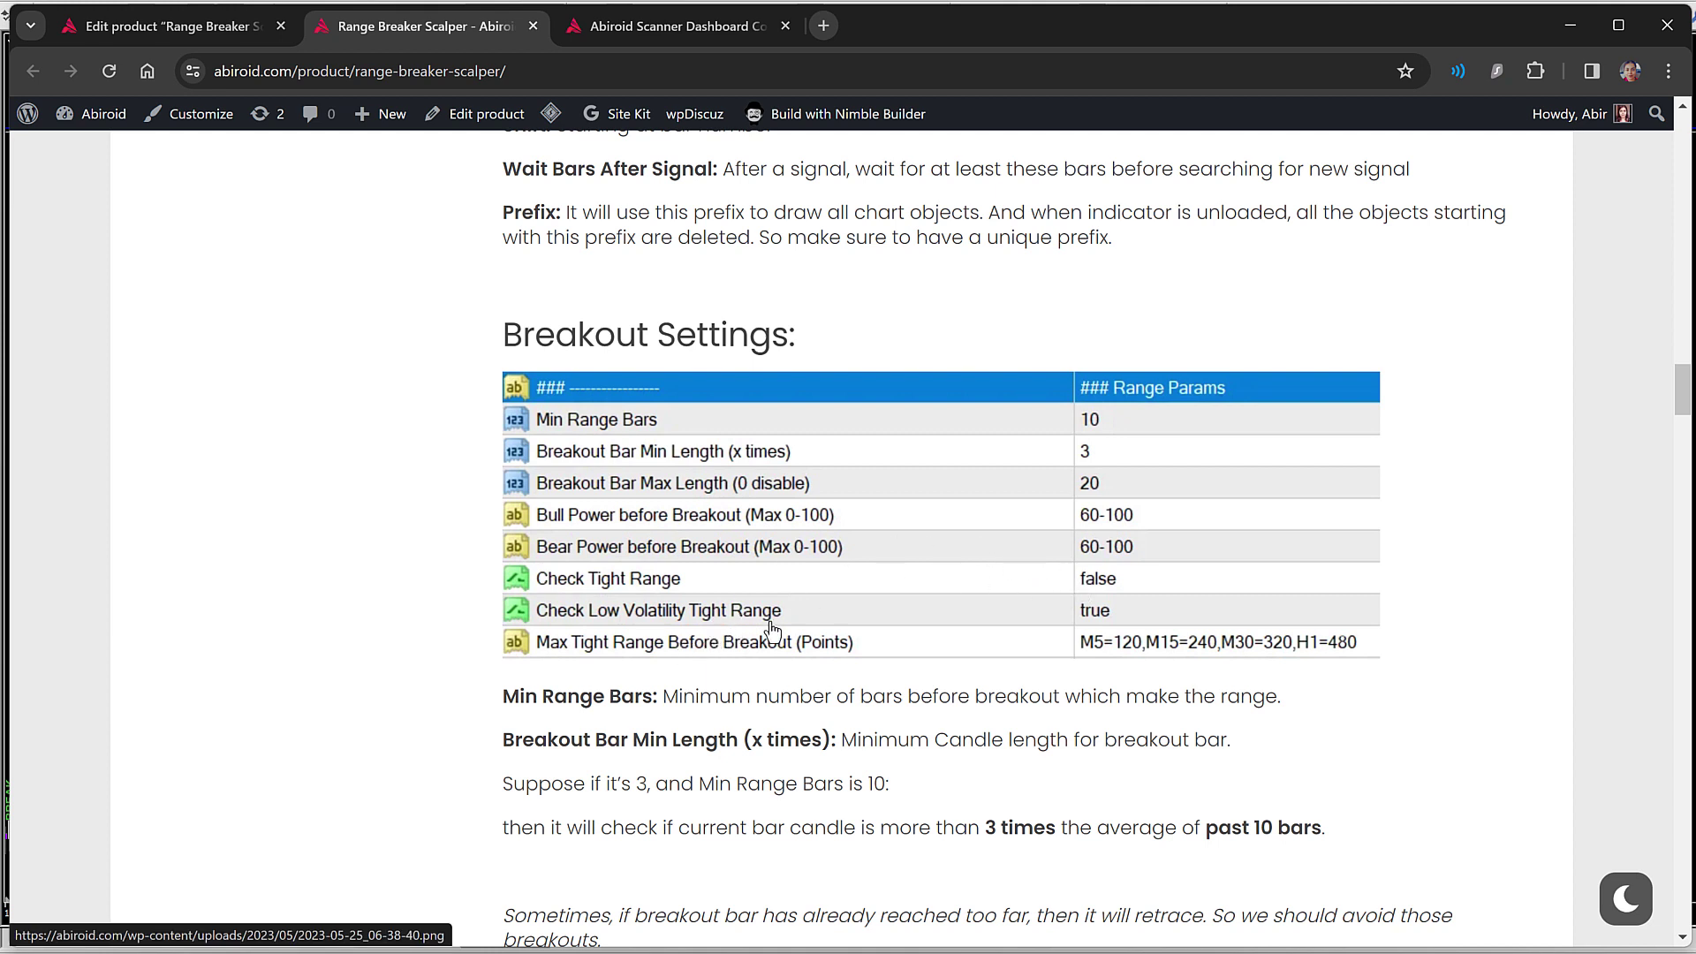
{"action": "scroll", "coordinate": [771, 629], "scroll_direction": "down", "scroll_amount": 2}
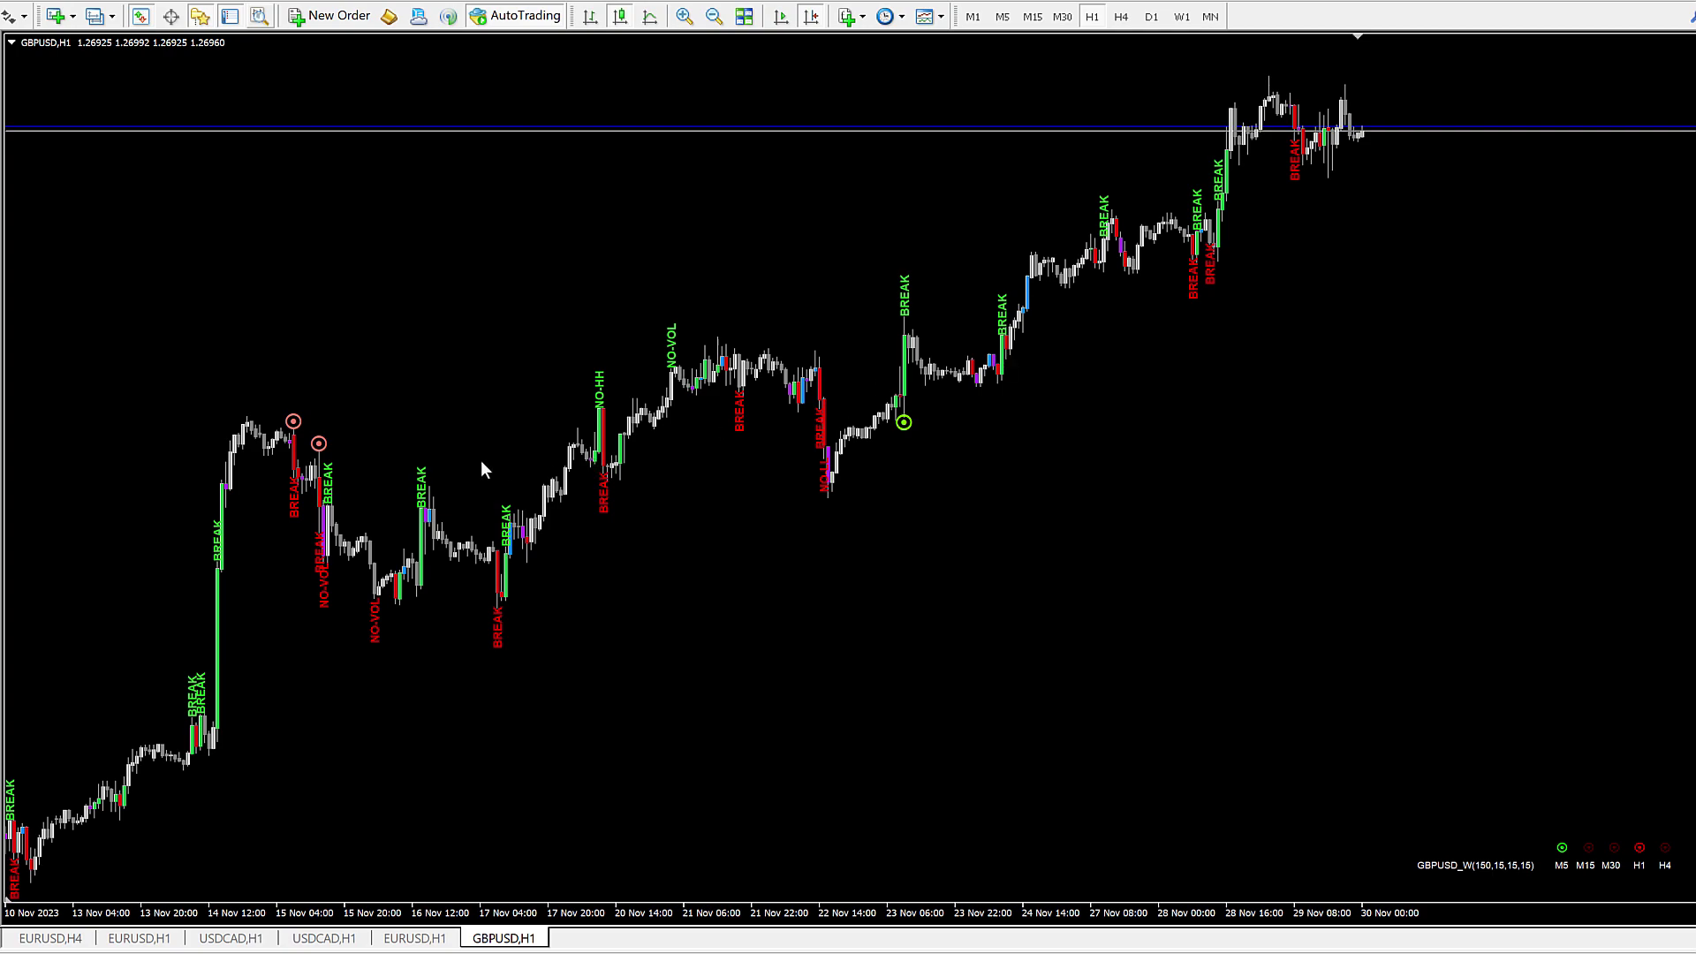
Step: Switch to MetaTrader and examine the breakout labels and signals on the GBPUSD,H1 chart from late September to November 2023
{"action": "scroll", "coordinate": [919, 424], "scroll_direction": "up", "scroll_amount": 15}
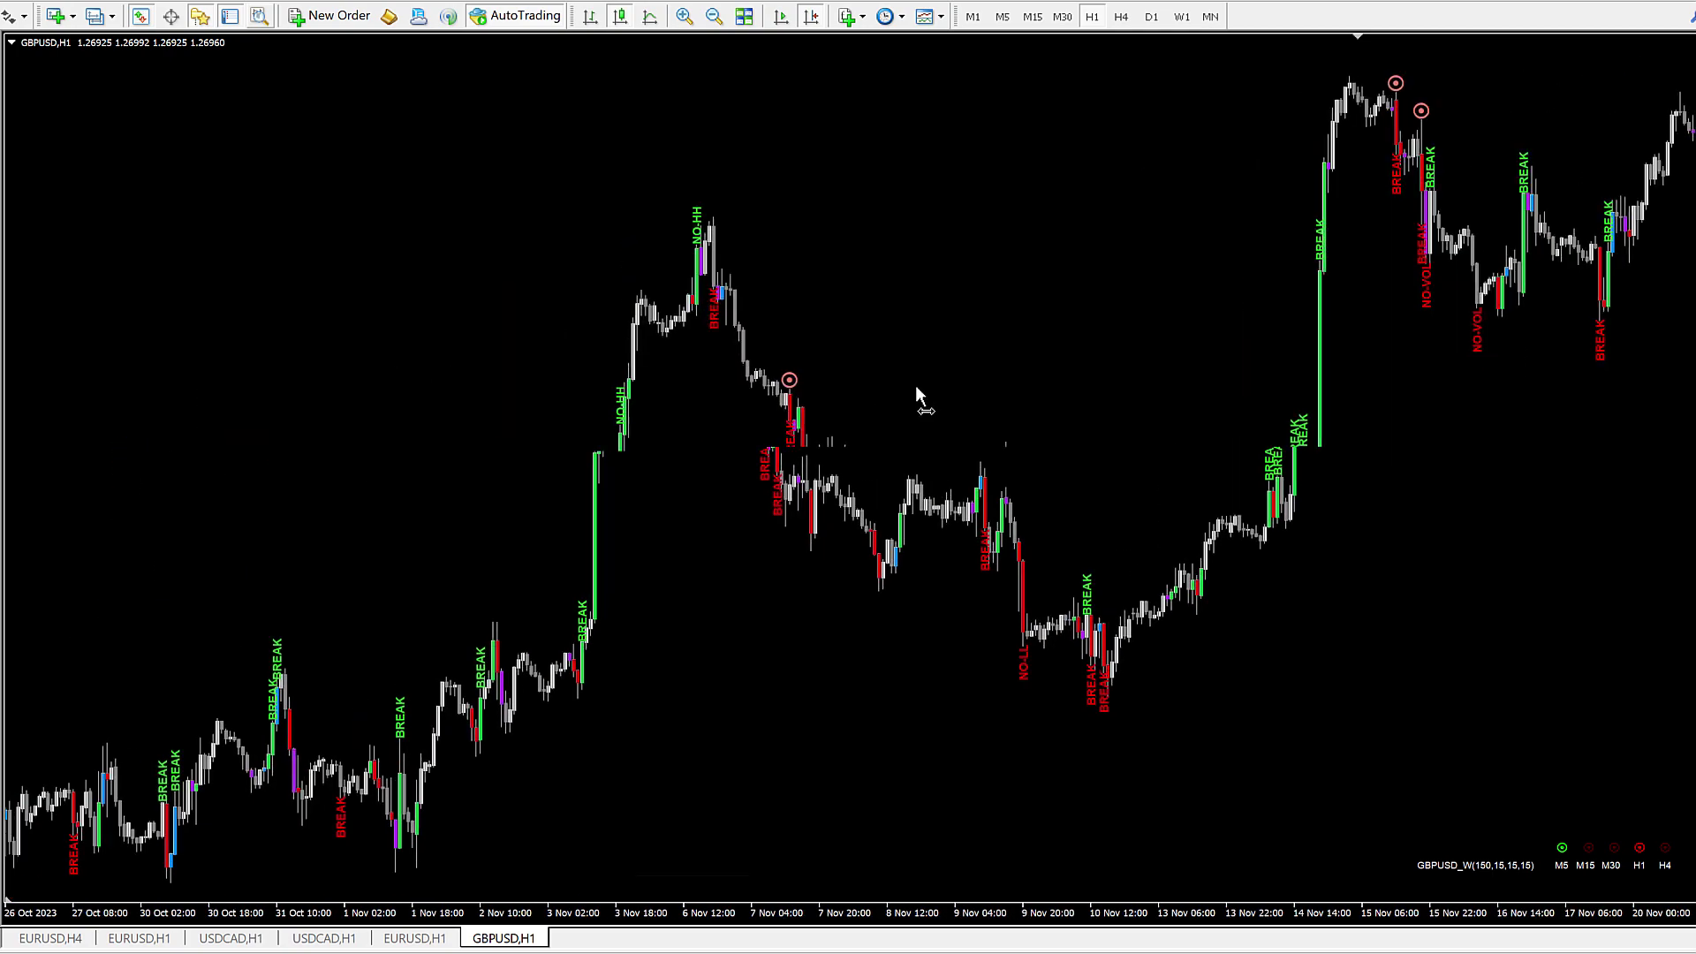
{"action": "scroll", "coordinate": [864, 410], "scroll_direction": "up", "scroll_amount": 15}
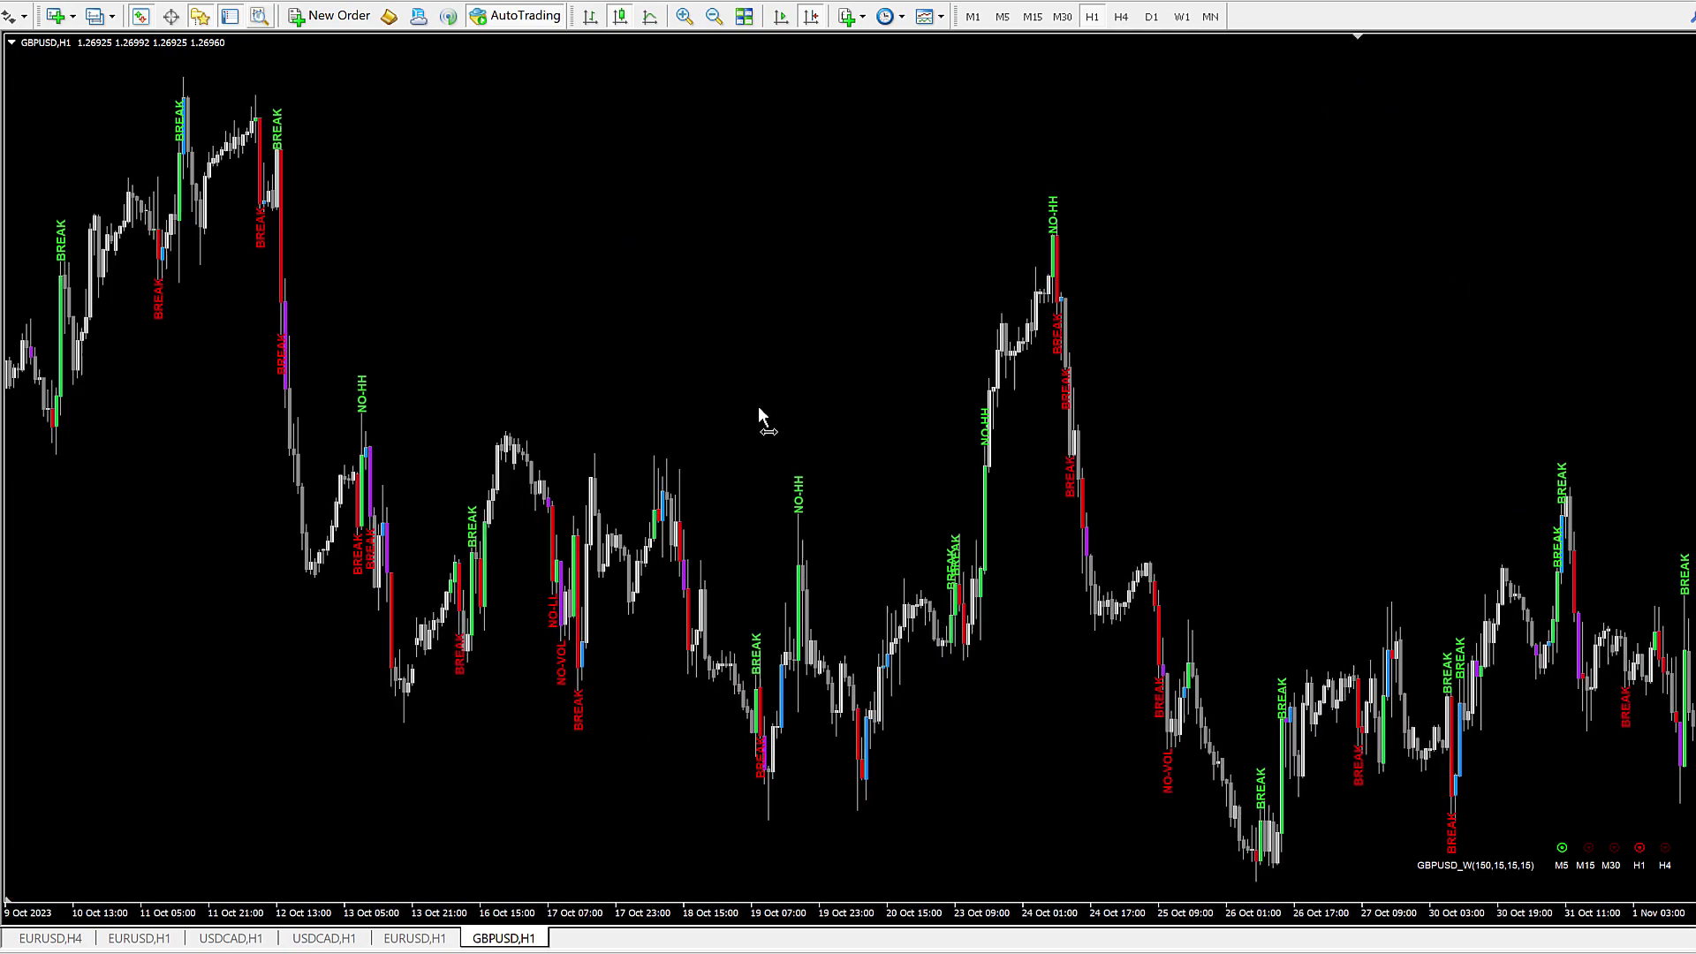
{"action": "scroll", "coordinate": [954, 390], "scroll_direction": "up", "scroll_amount": 8}
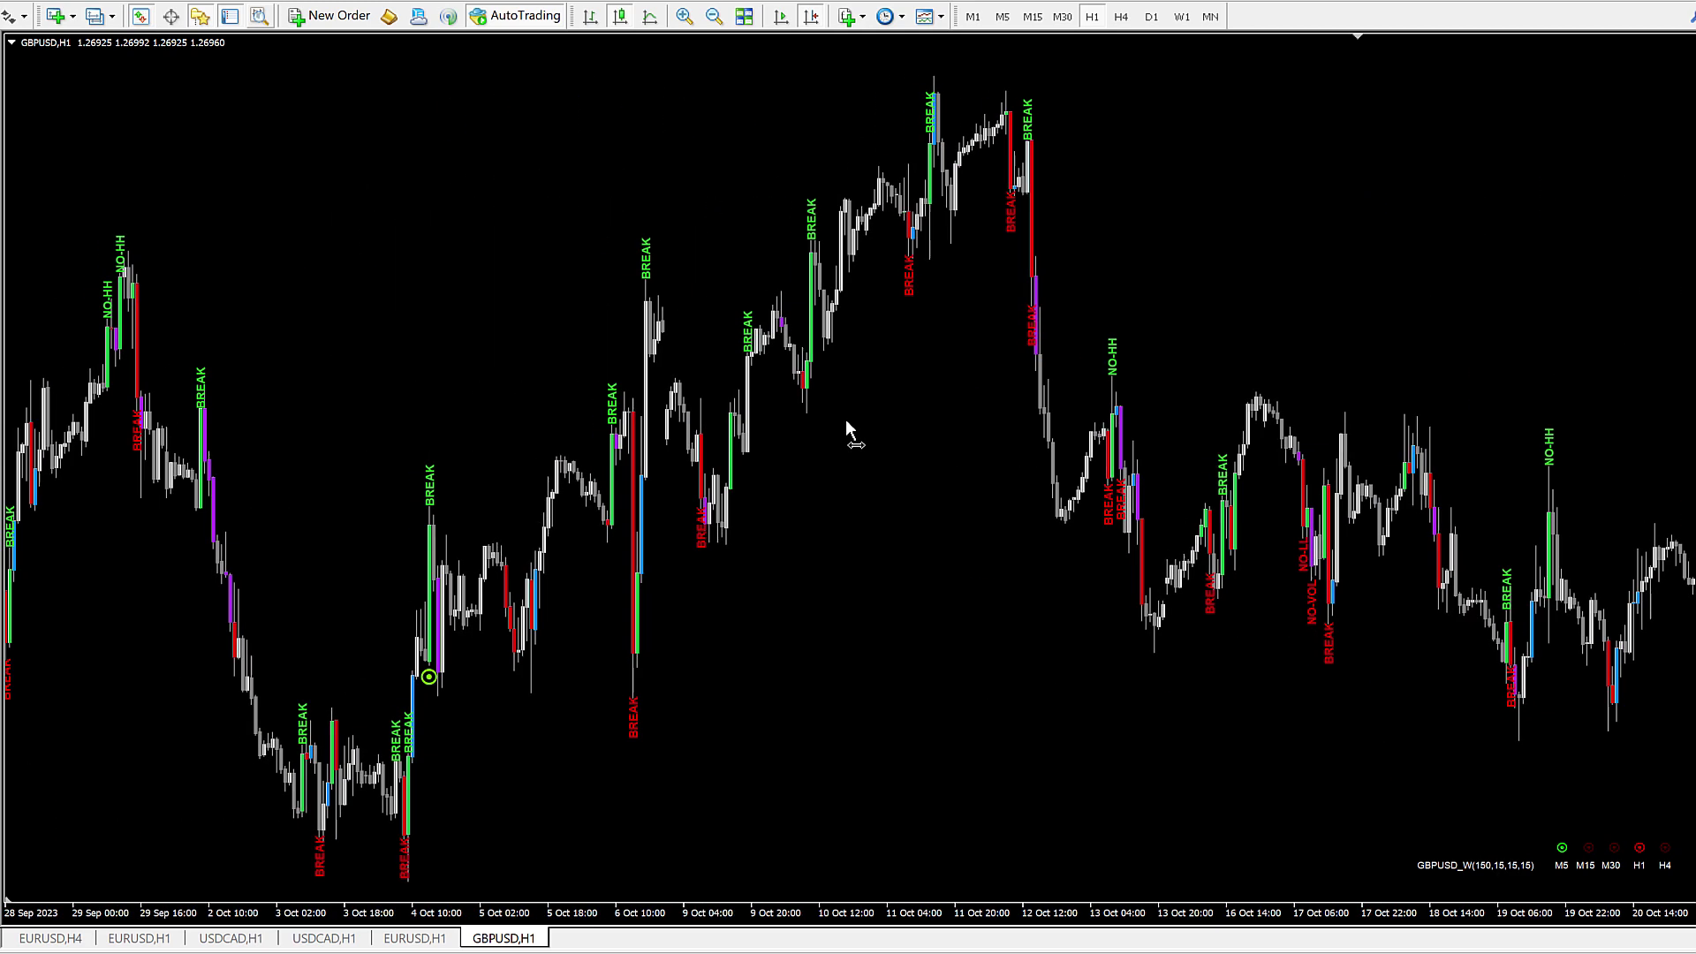
{"action": "left_click_drag", "start_coordinate": [1230, 625], "coordinate": [788, 625]}
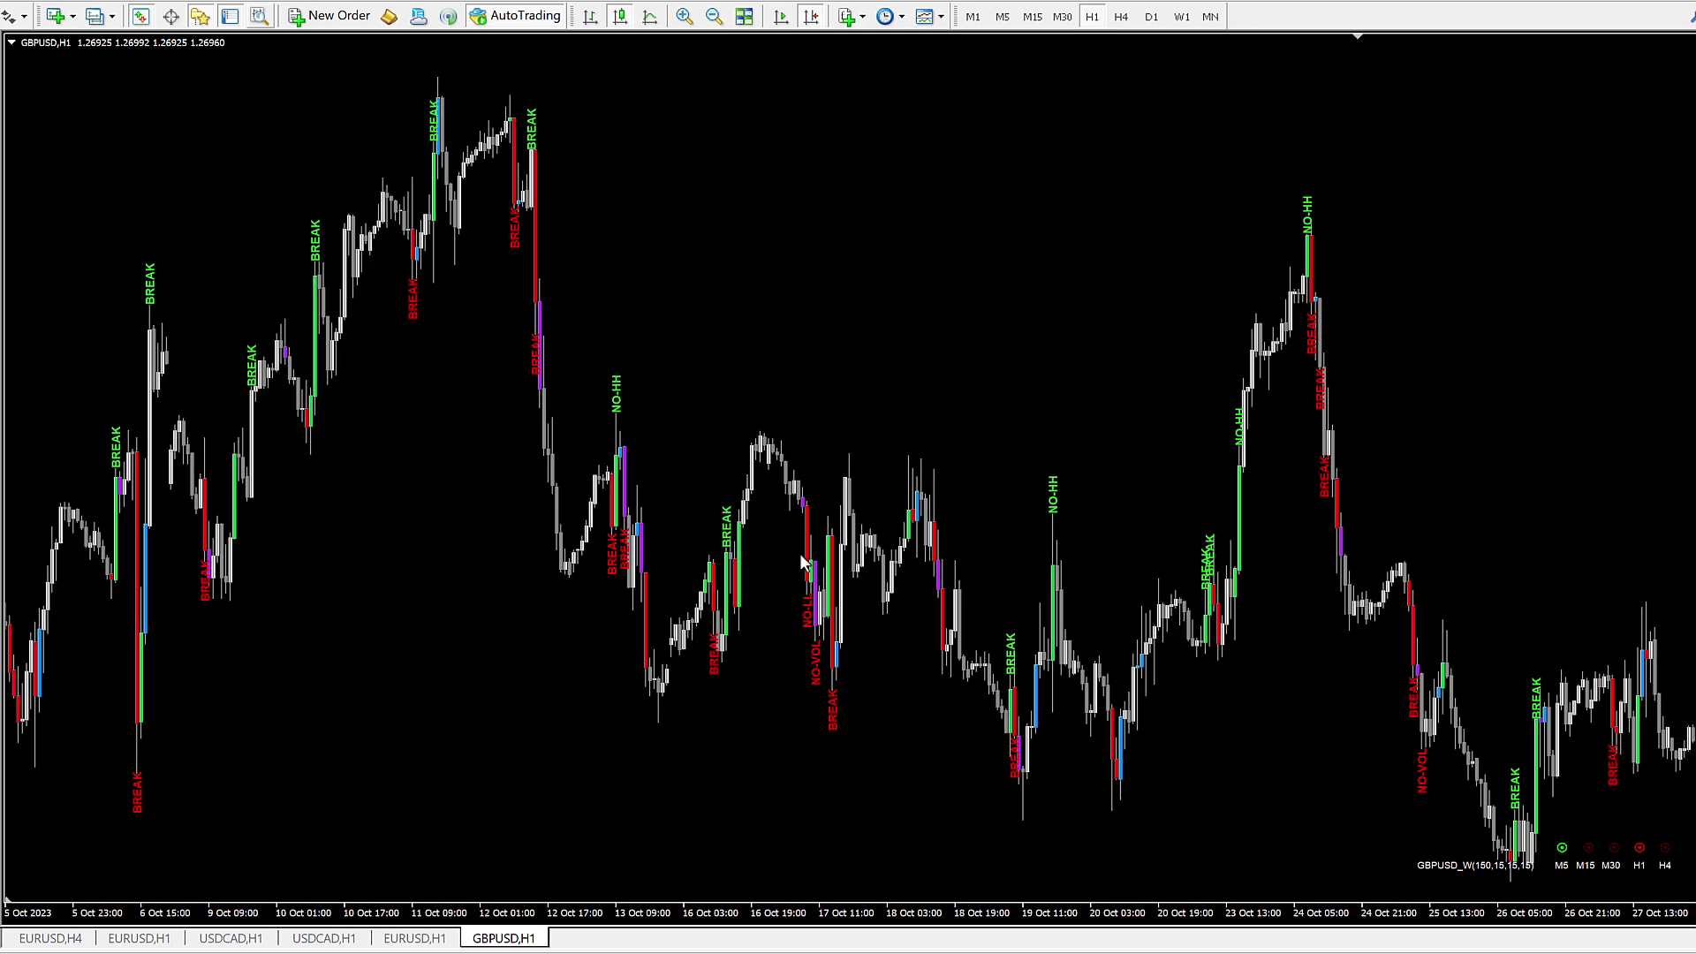
{"action": "scroll", "coordinate": [872, 575], "scroll_direction": "down", "scroll_amount": 6}
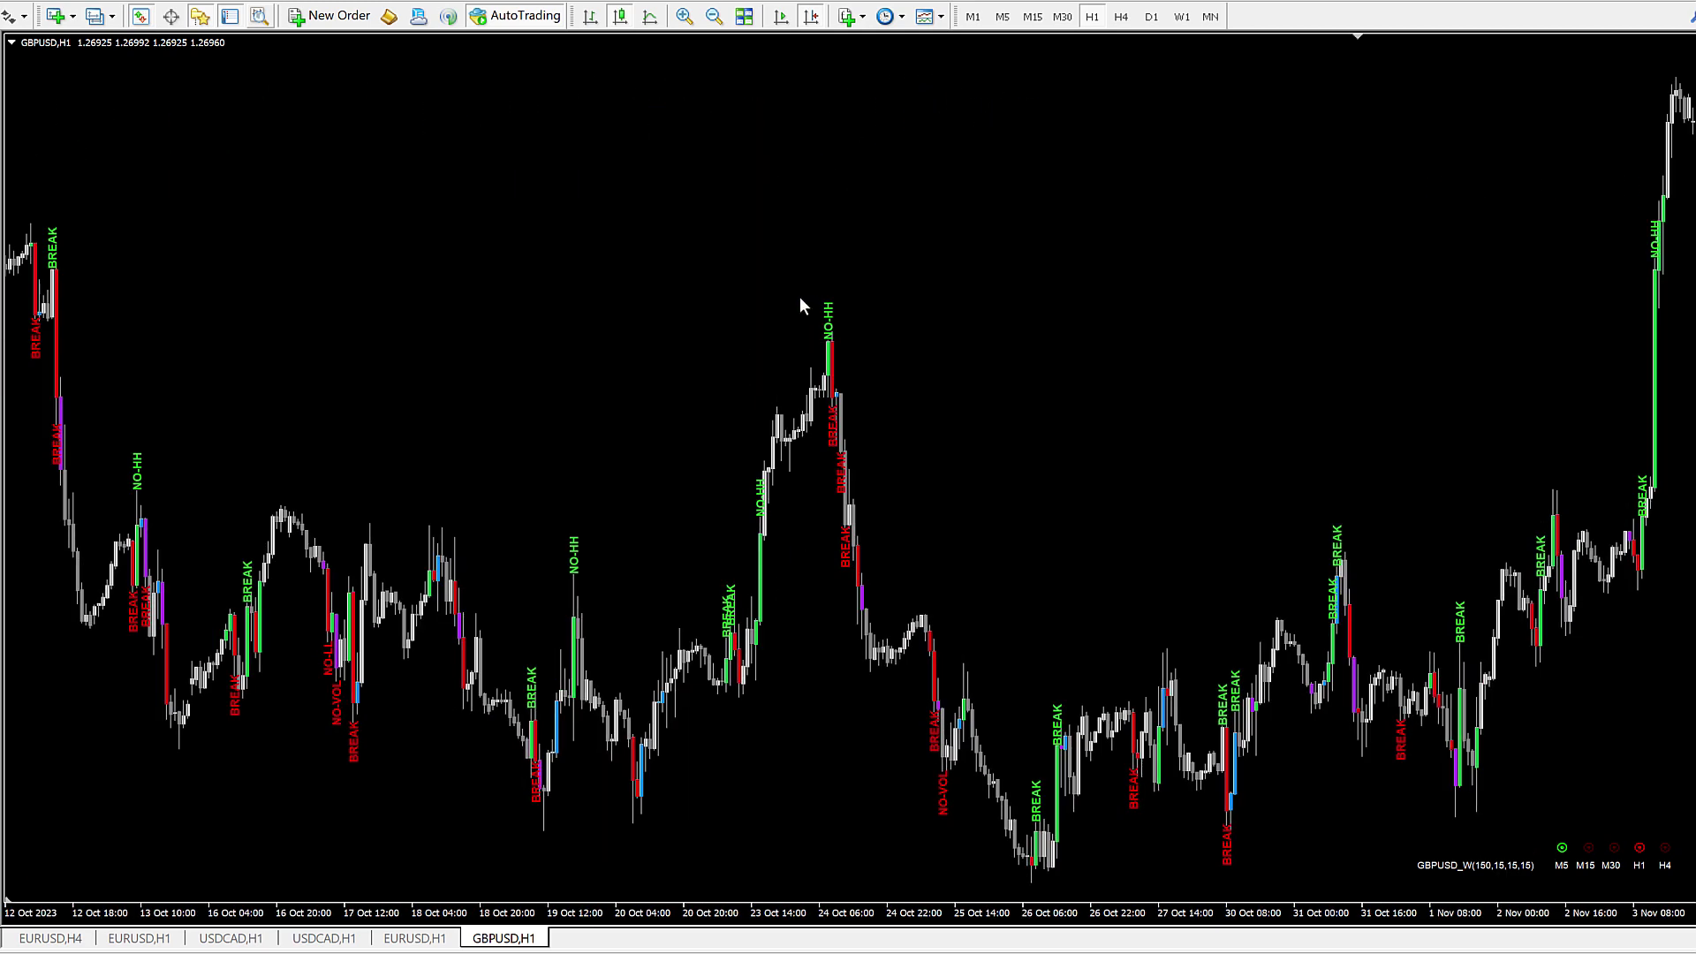
{"action": "scroll", "coordinate": [1168, 537], "scroll_direction": "down", "scroll_amount": 15}
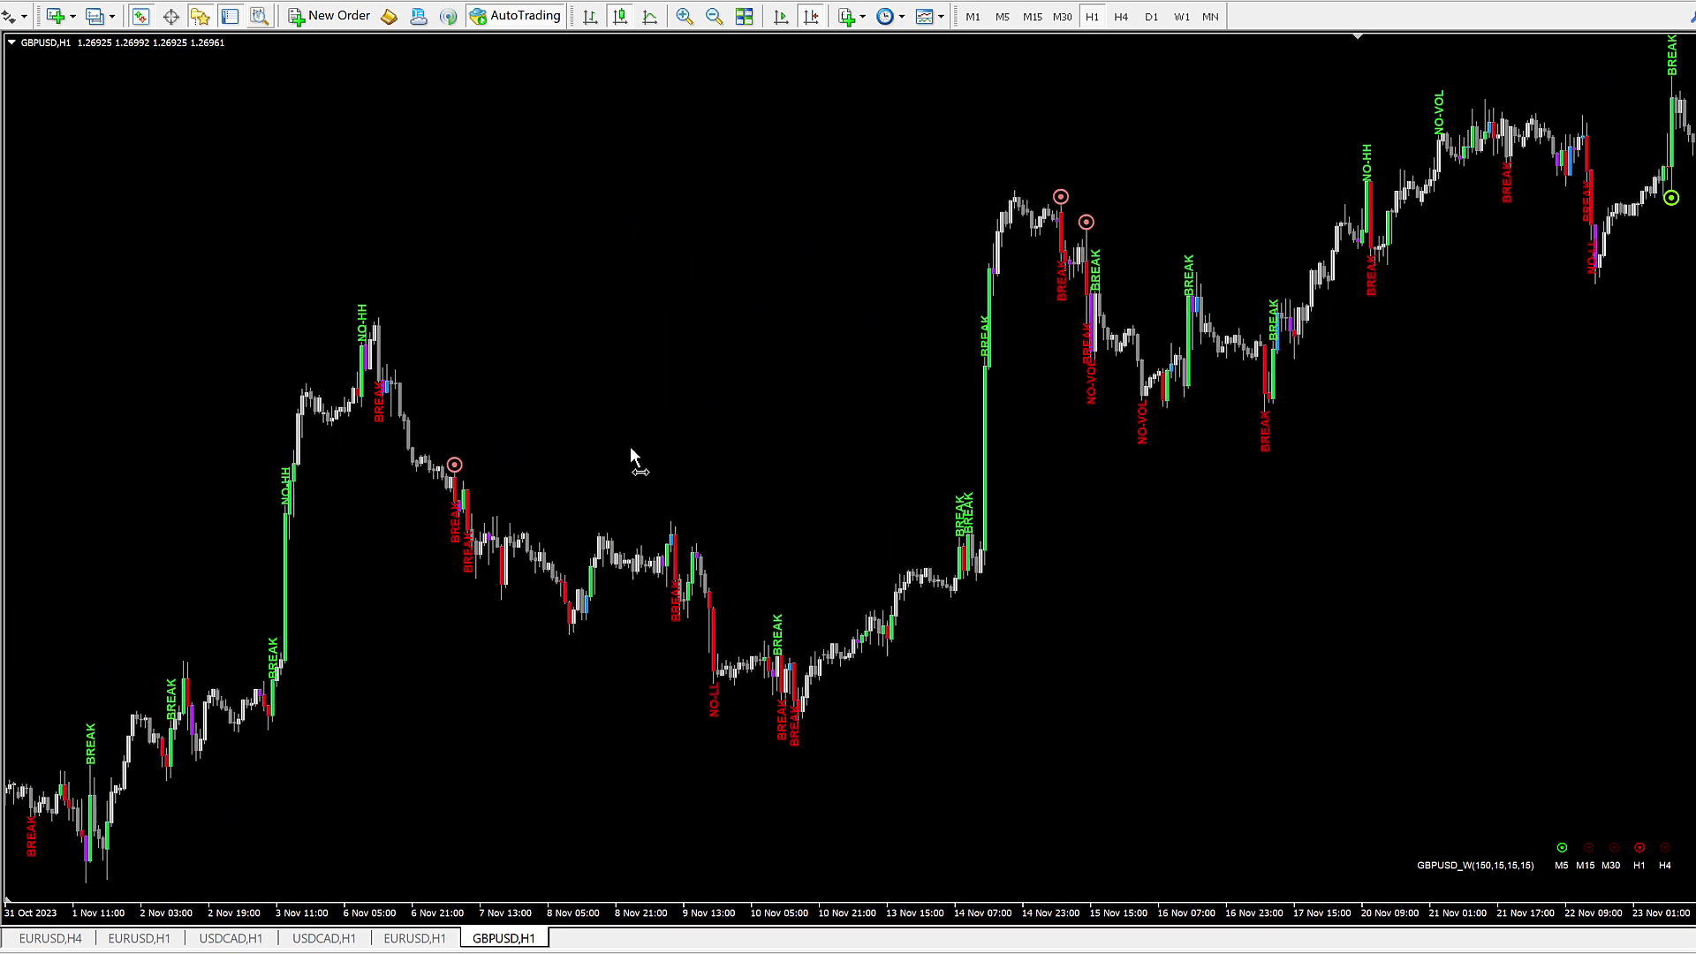
Step: Open the inputs of the Abiroid Range Breaker Arrow indicator at the Debug section and move the dialog clear of the chart
{"action": "right_click", "coordinate": [646, 243]}
{"action": "left_click", "coordinate": [698, 351]}
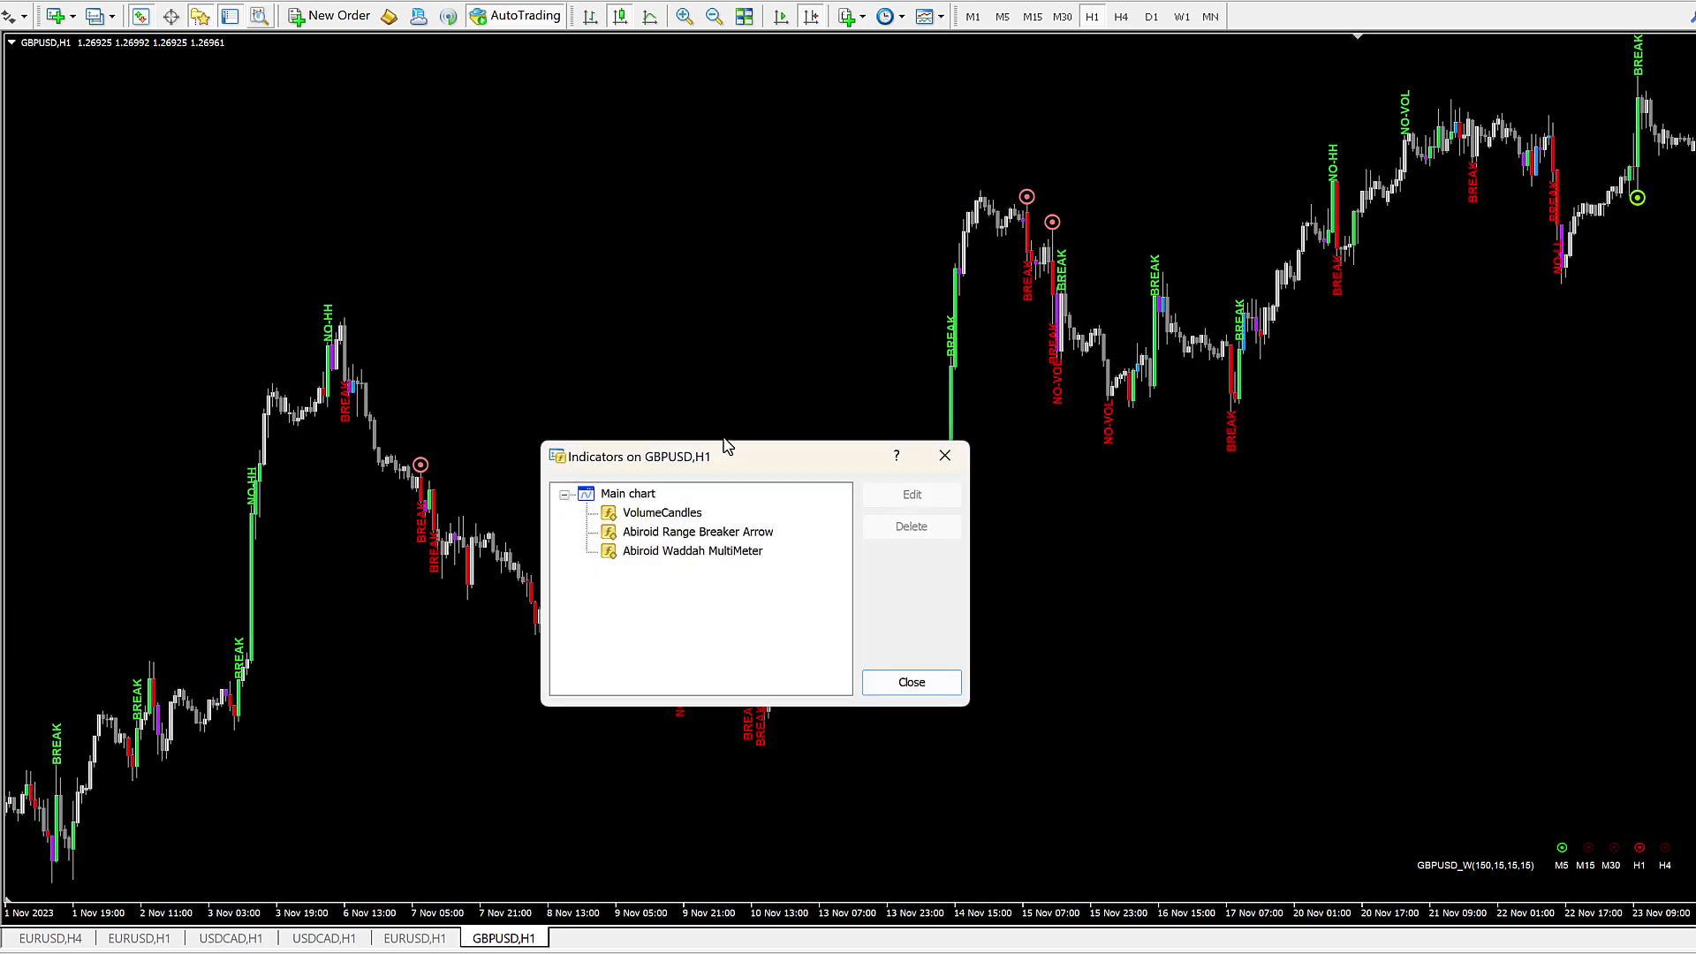
{"action": "double_click", "coordinate": [713, 533]}
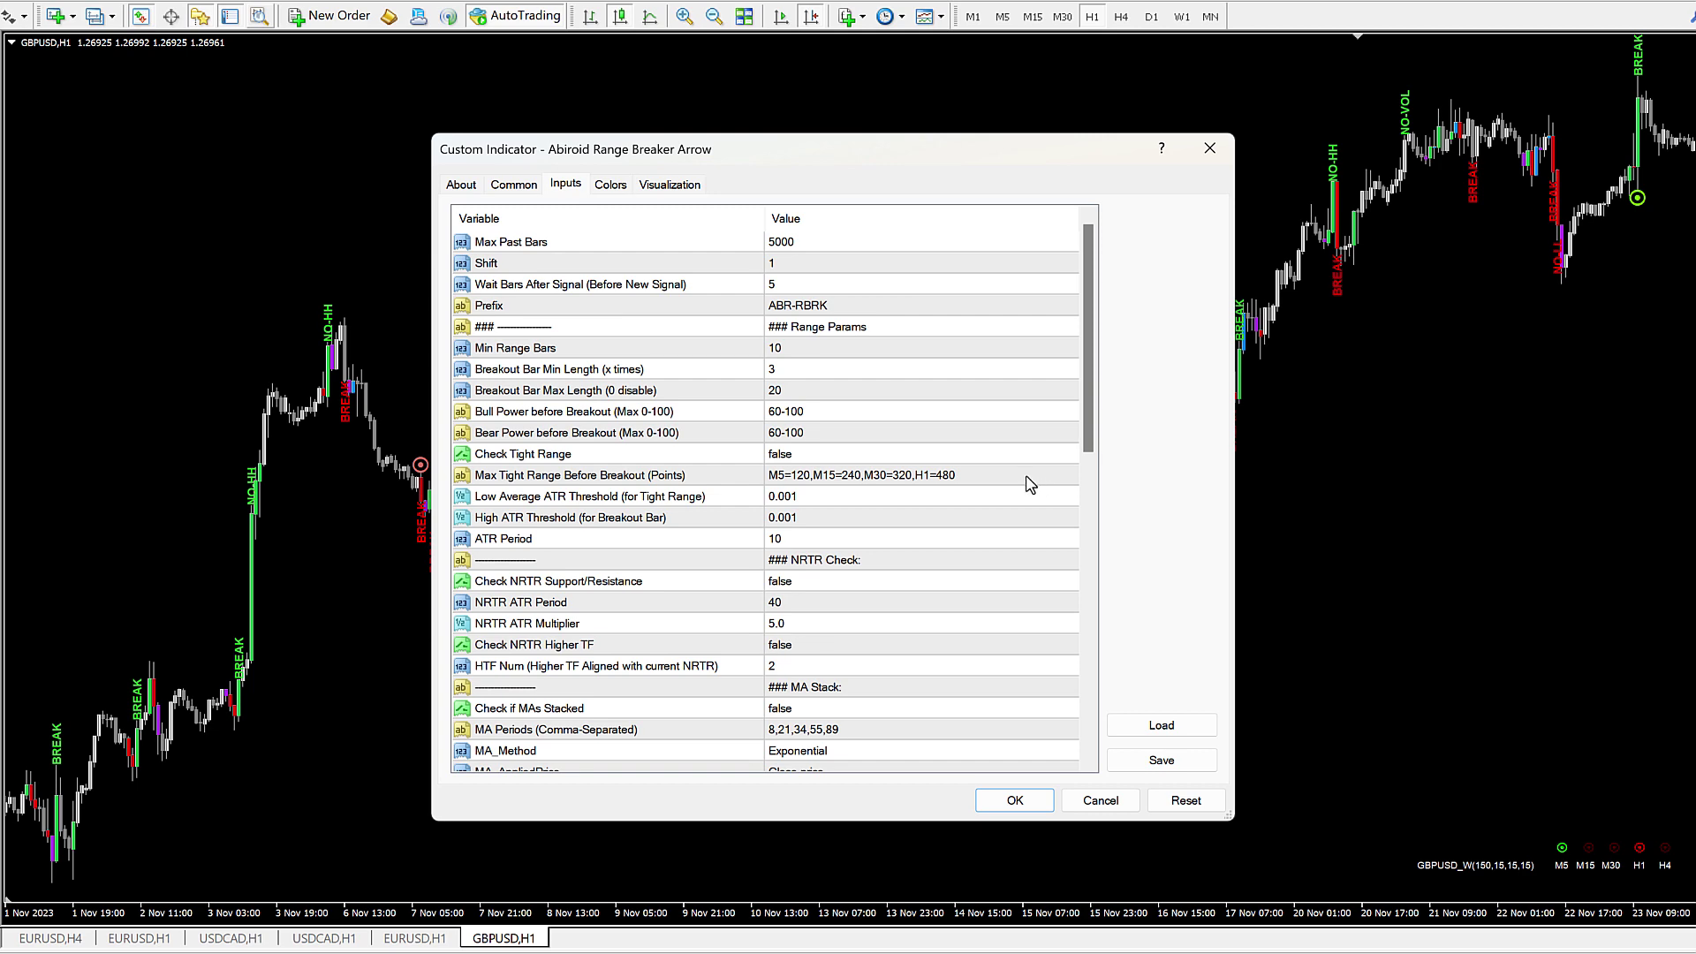
{"action": "scroll", "coordinate": [1031, 485], "scroll_direction": "down", "scroll_amount": 12}
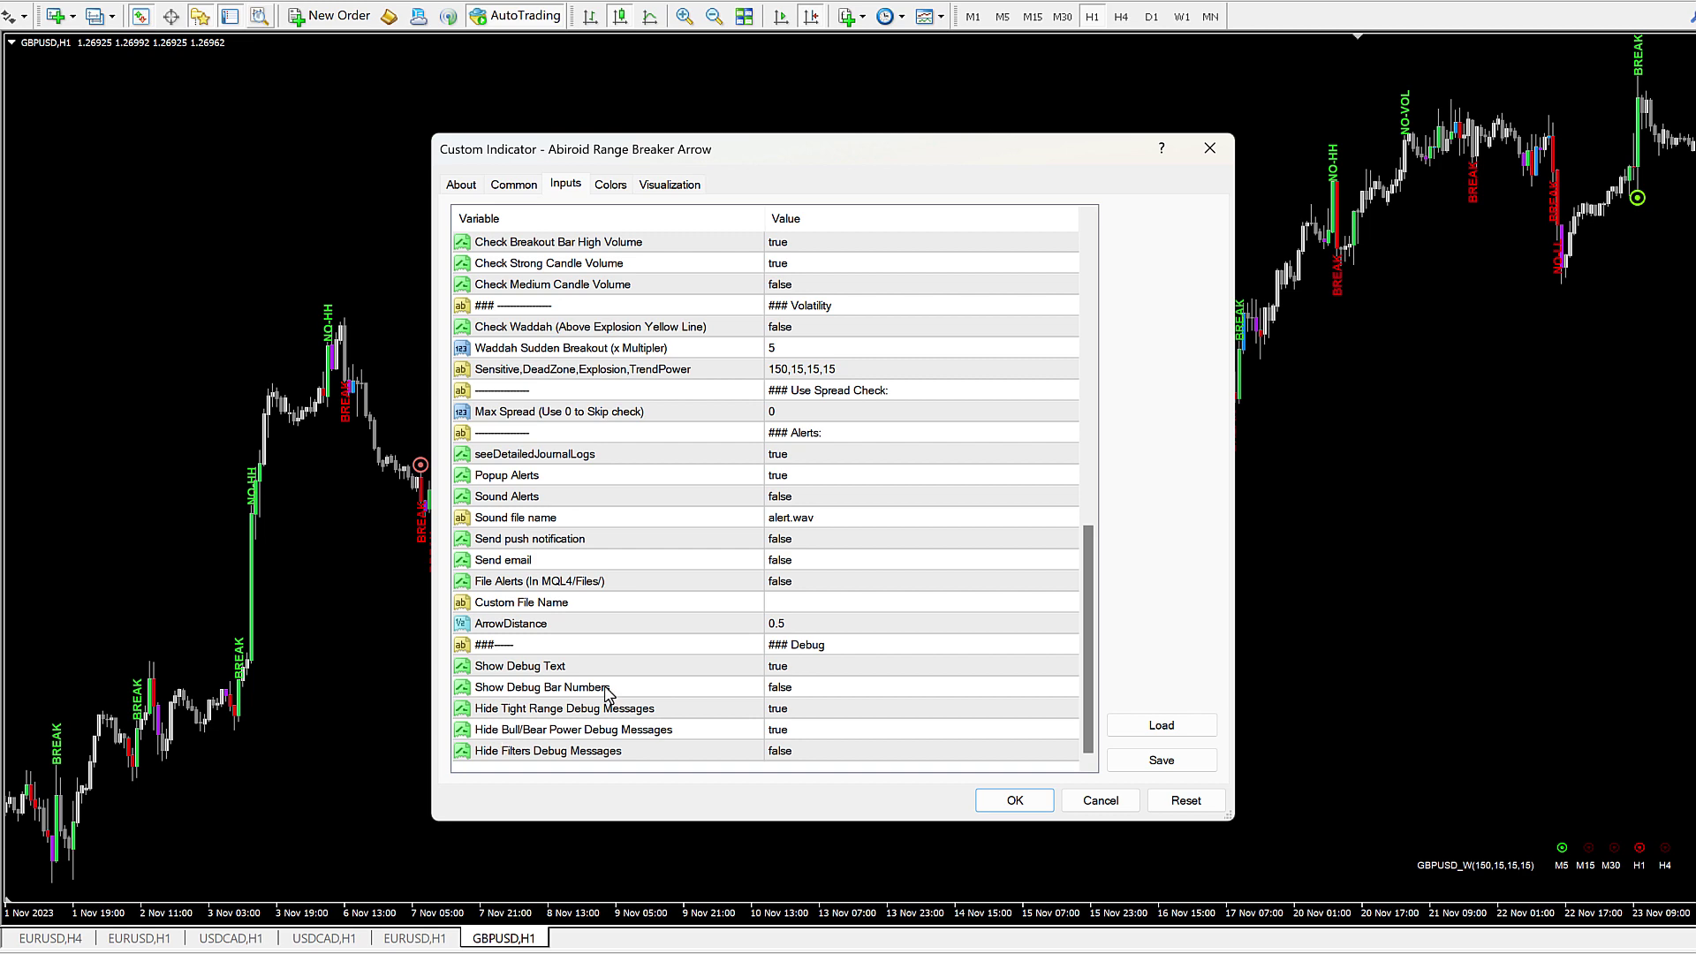
{"action": "left_click_drag", "start_coordinate": [773, 161], "coordinate": [1157, 137]}
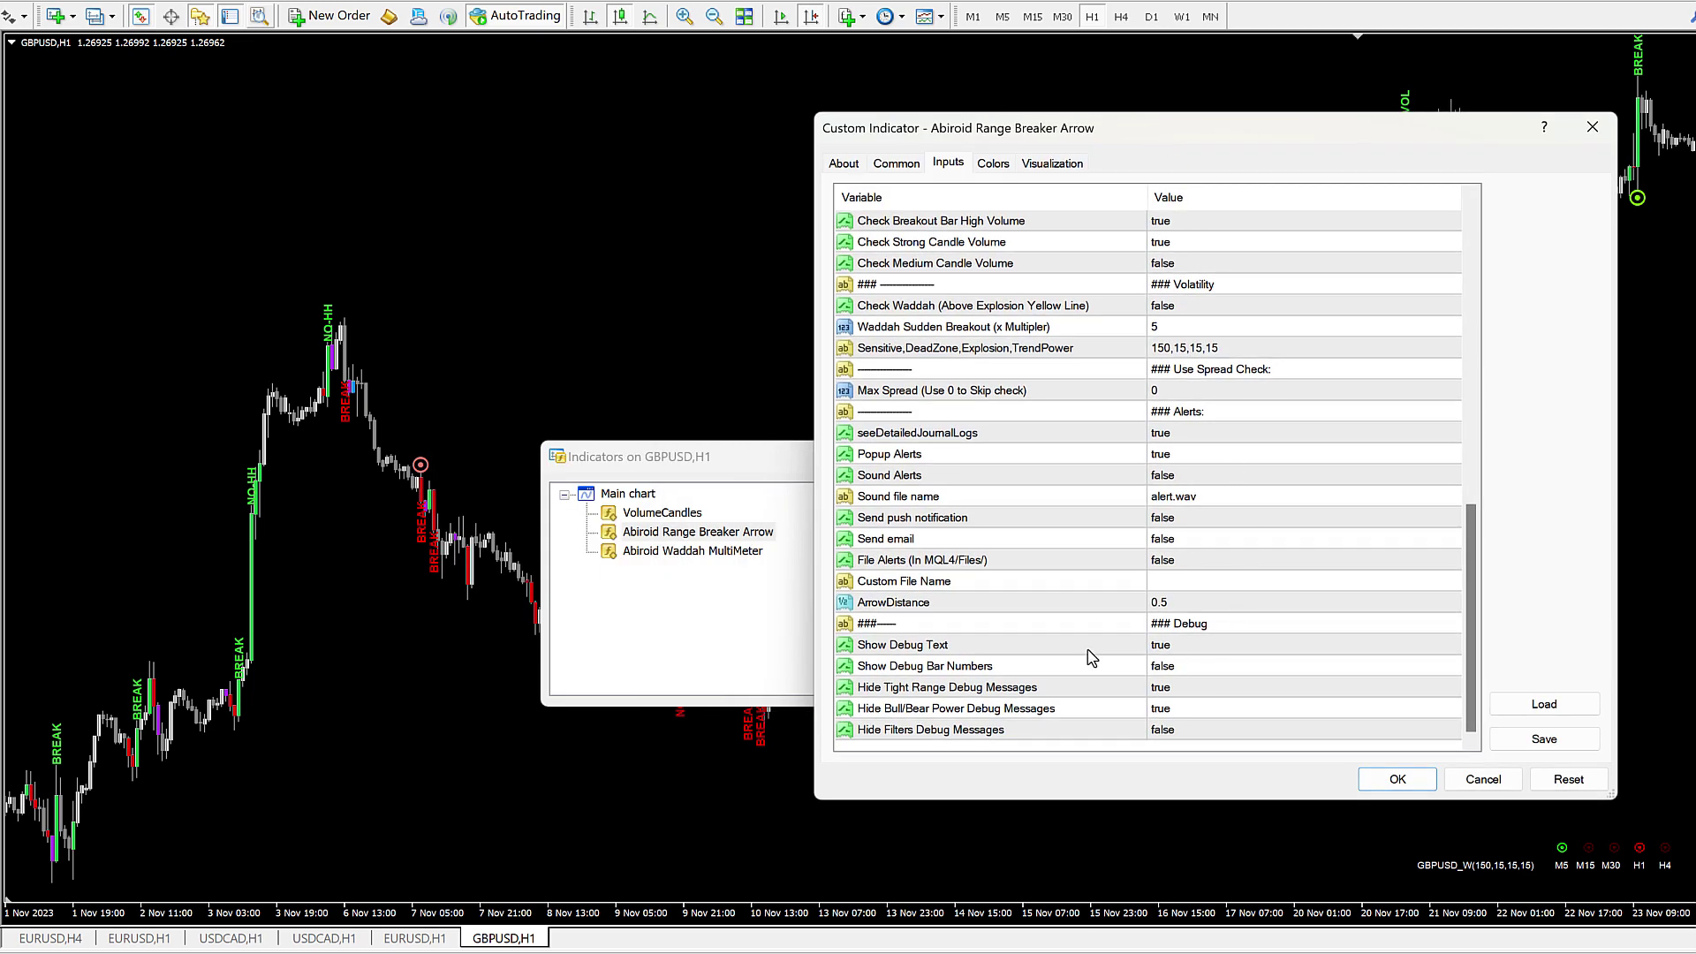
Step: Examine the Debug options, highlighting Show Debug Text and the Tight Range, Bull/Bear Power and Filters message settings
{"action": "left_click", "coordinate": [938, 652]}
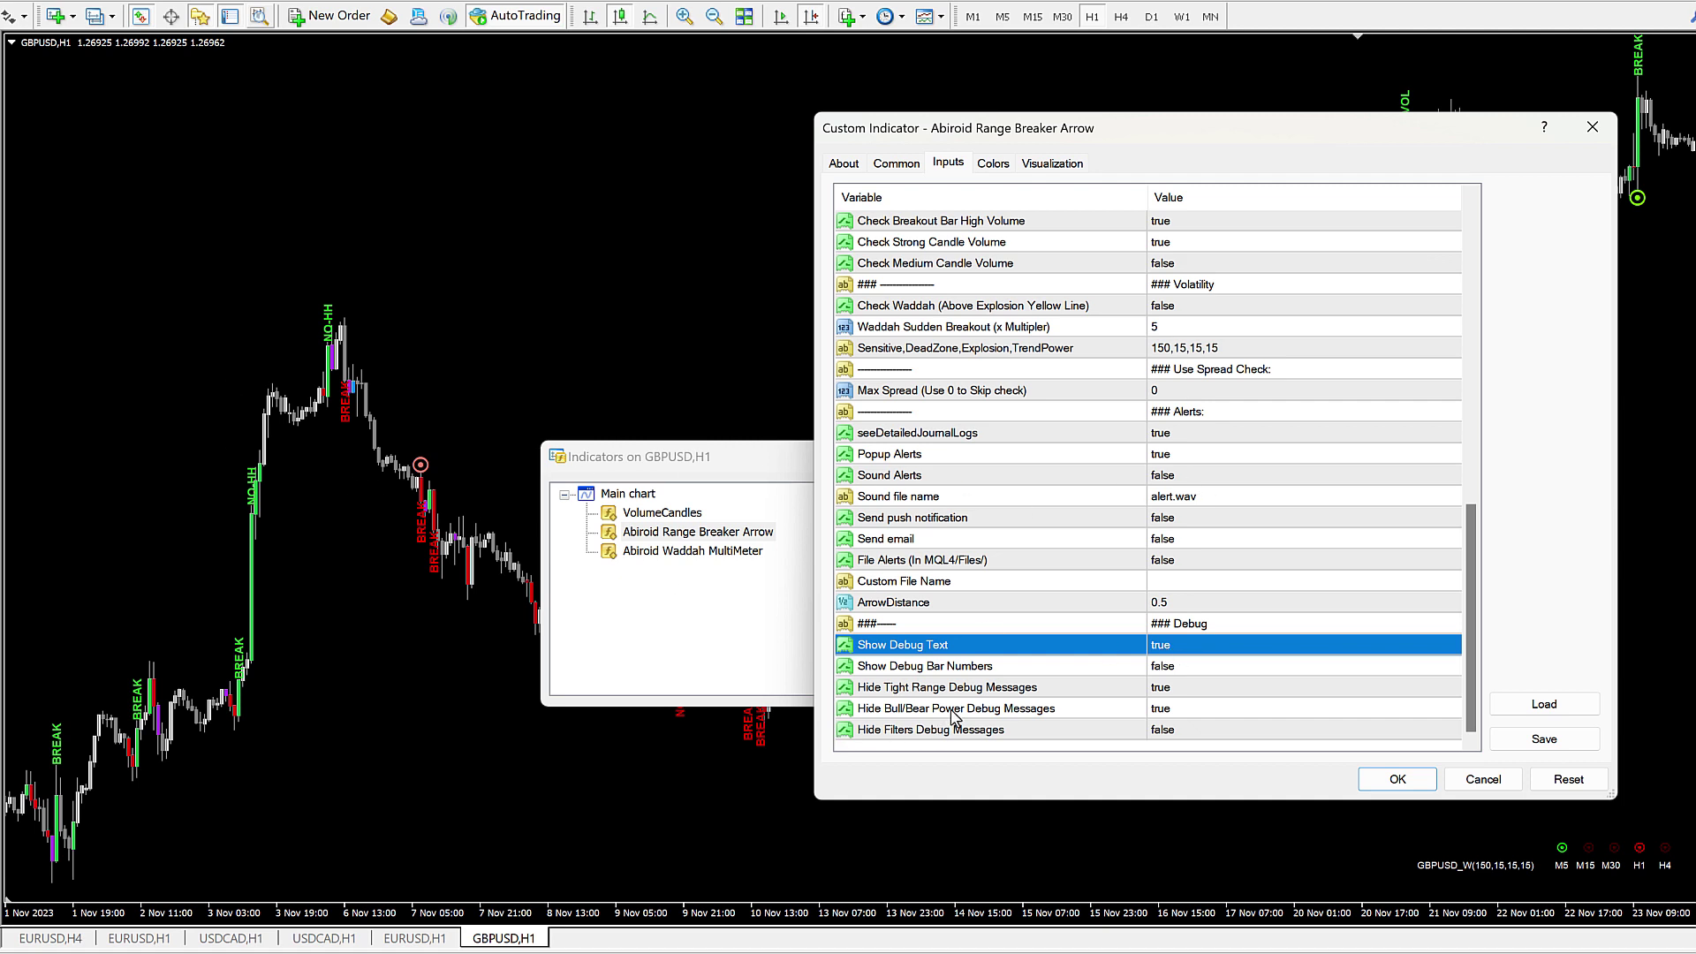
{"action": "left_click", "coordinate": [919, 689]}
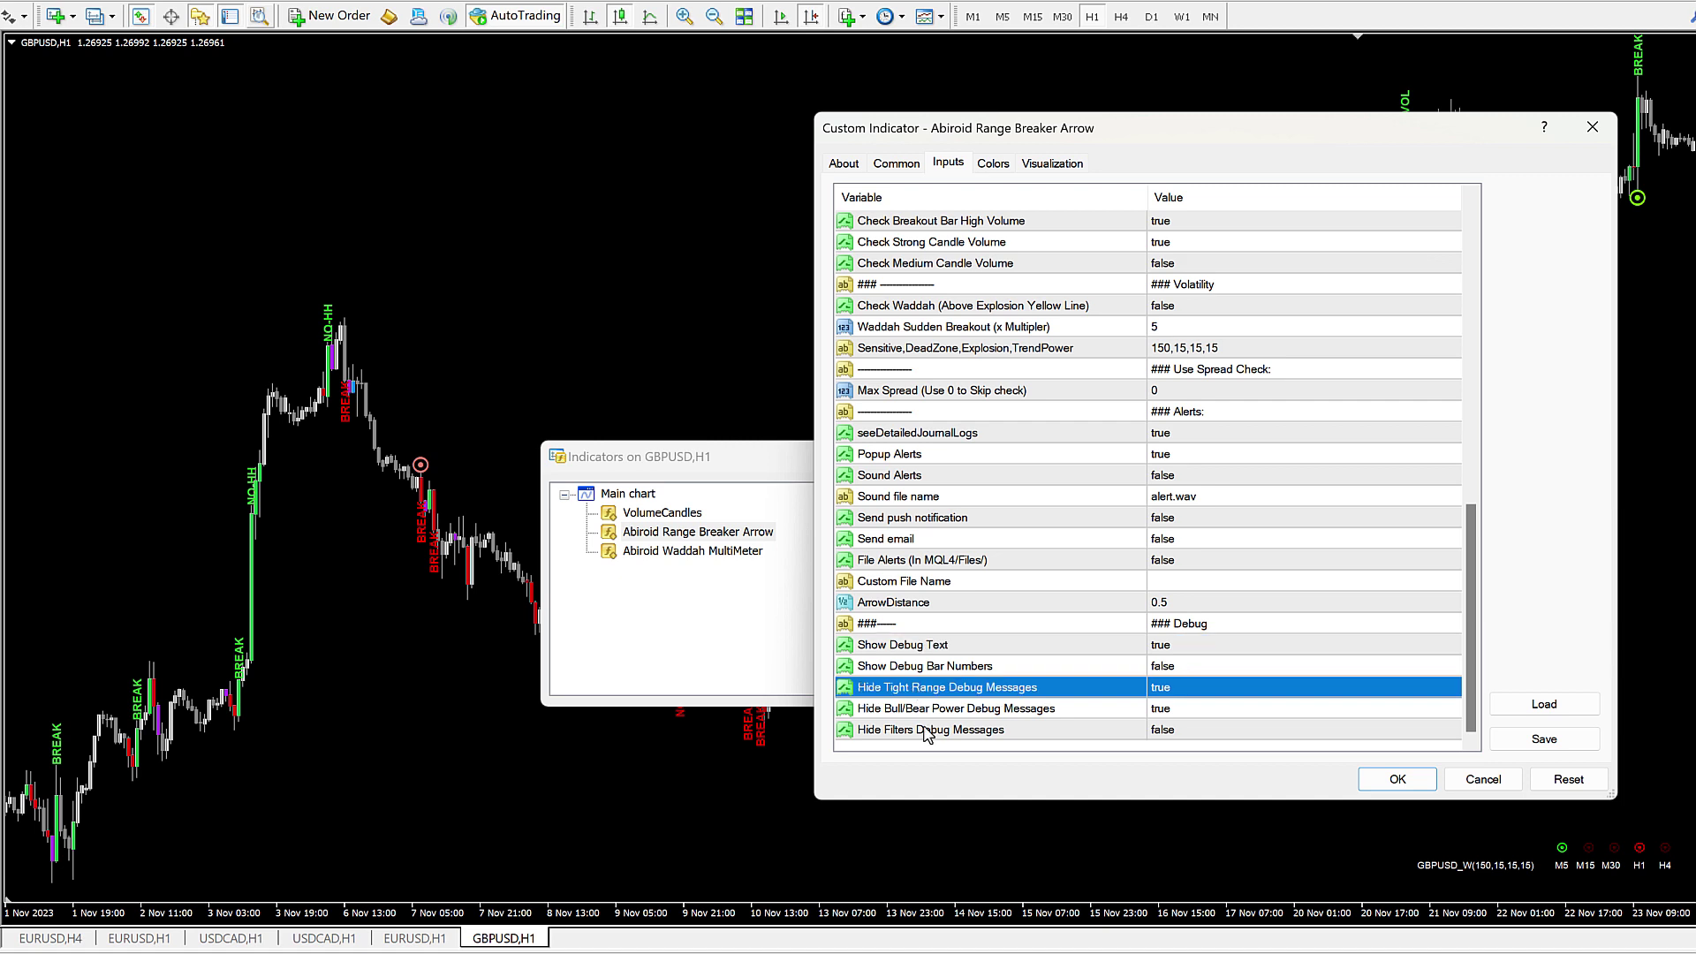
{"action": "left_click", "coordinate": [923, 711]}
{"action": "left_click", "coordinate": [923, 733]}
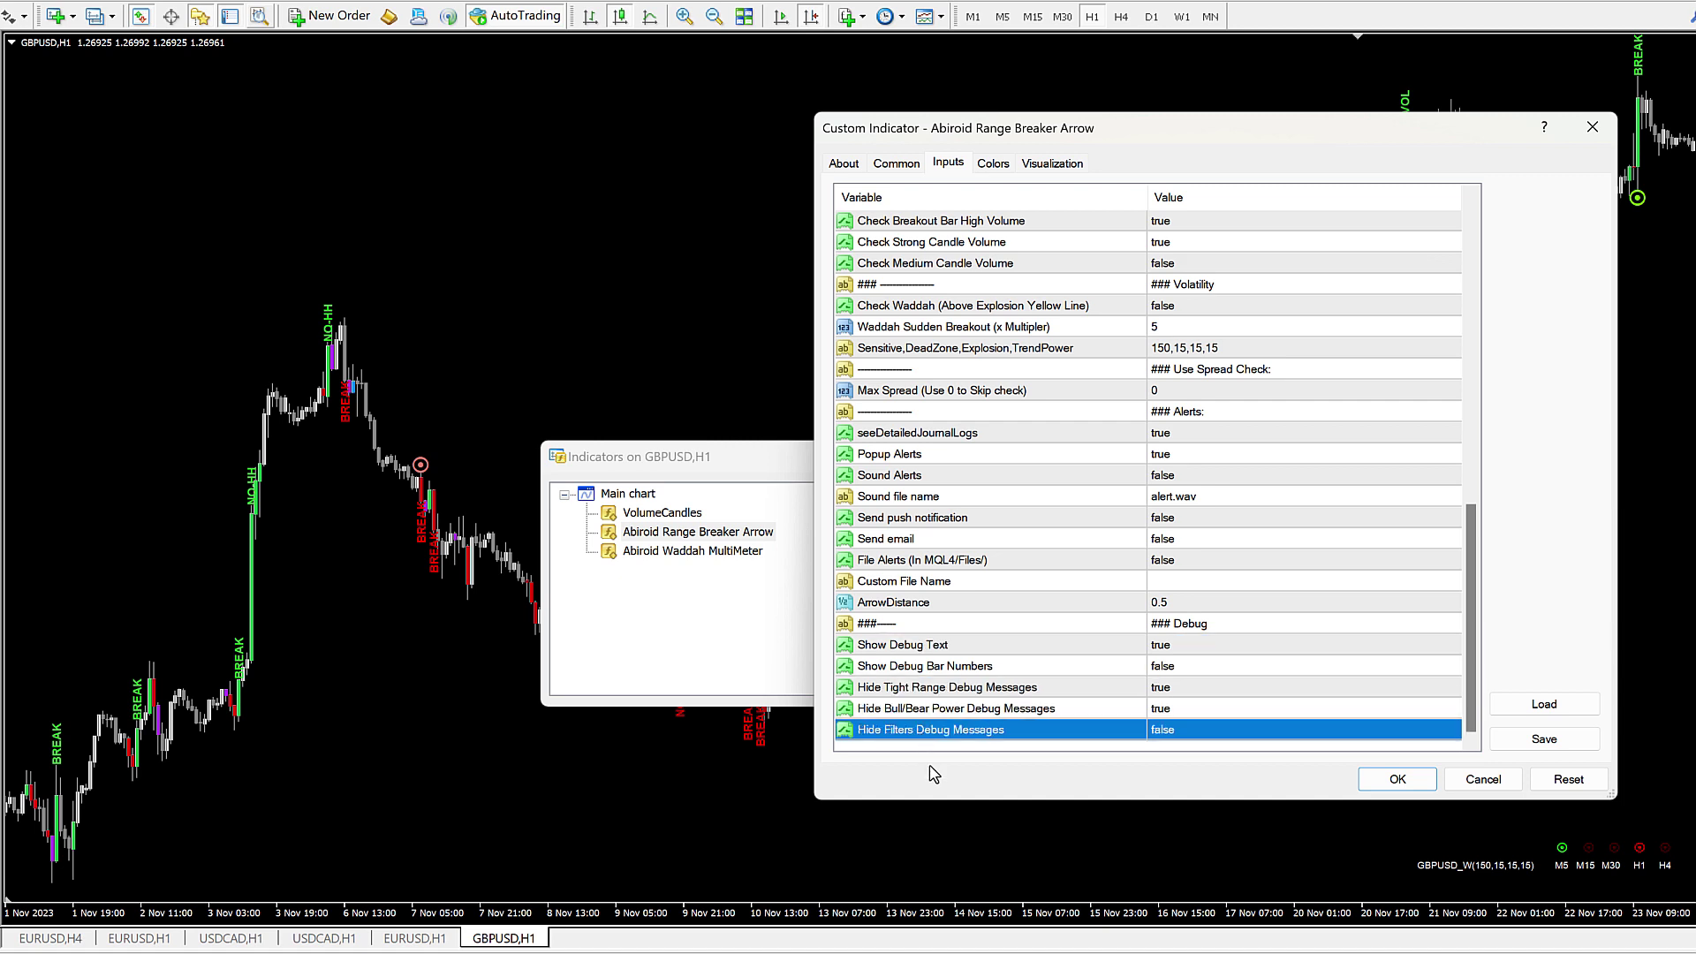
{"action": "left_click", "coordinate": [942, 688]}
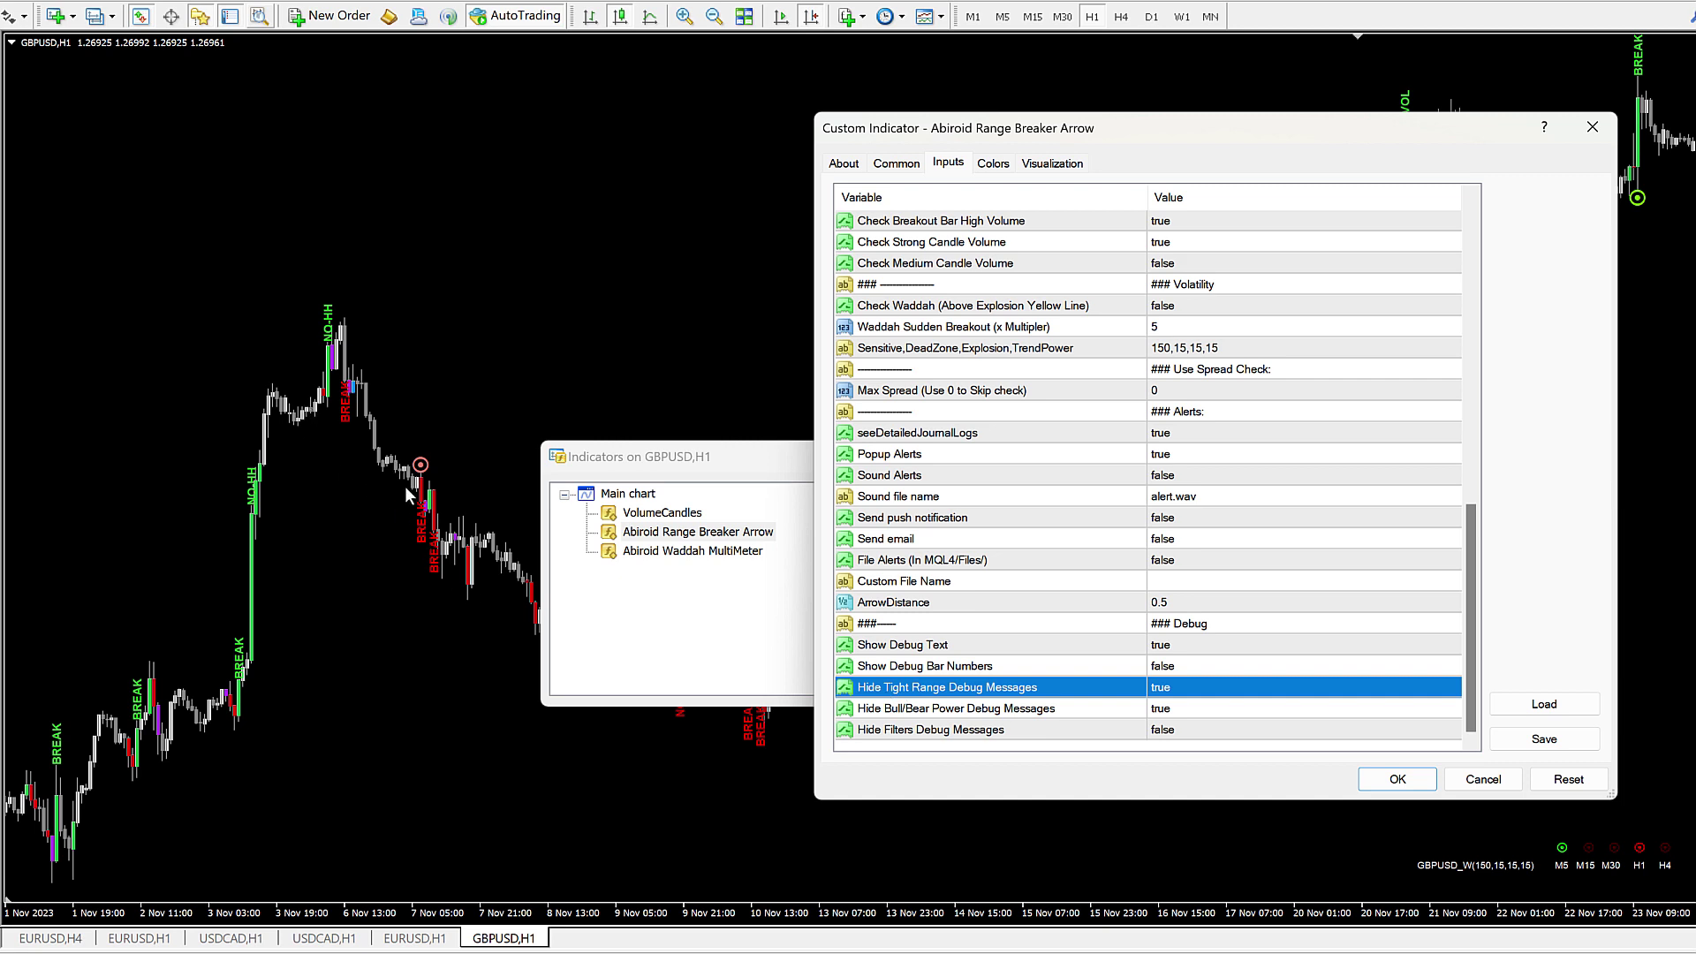
{"action": "left_click", "coordinate": [943, 710]}
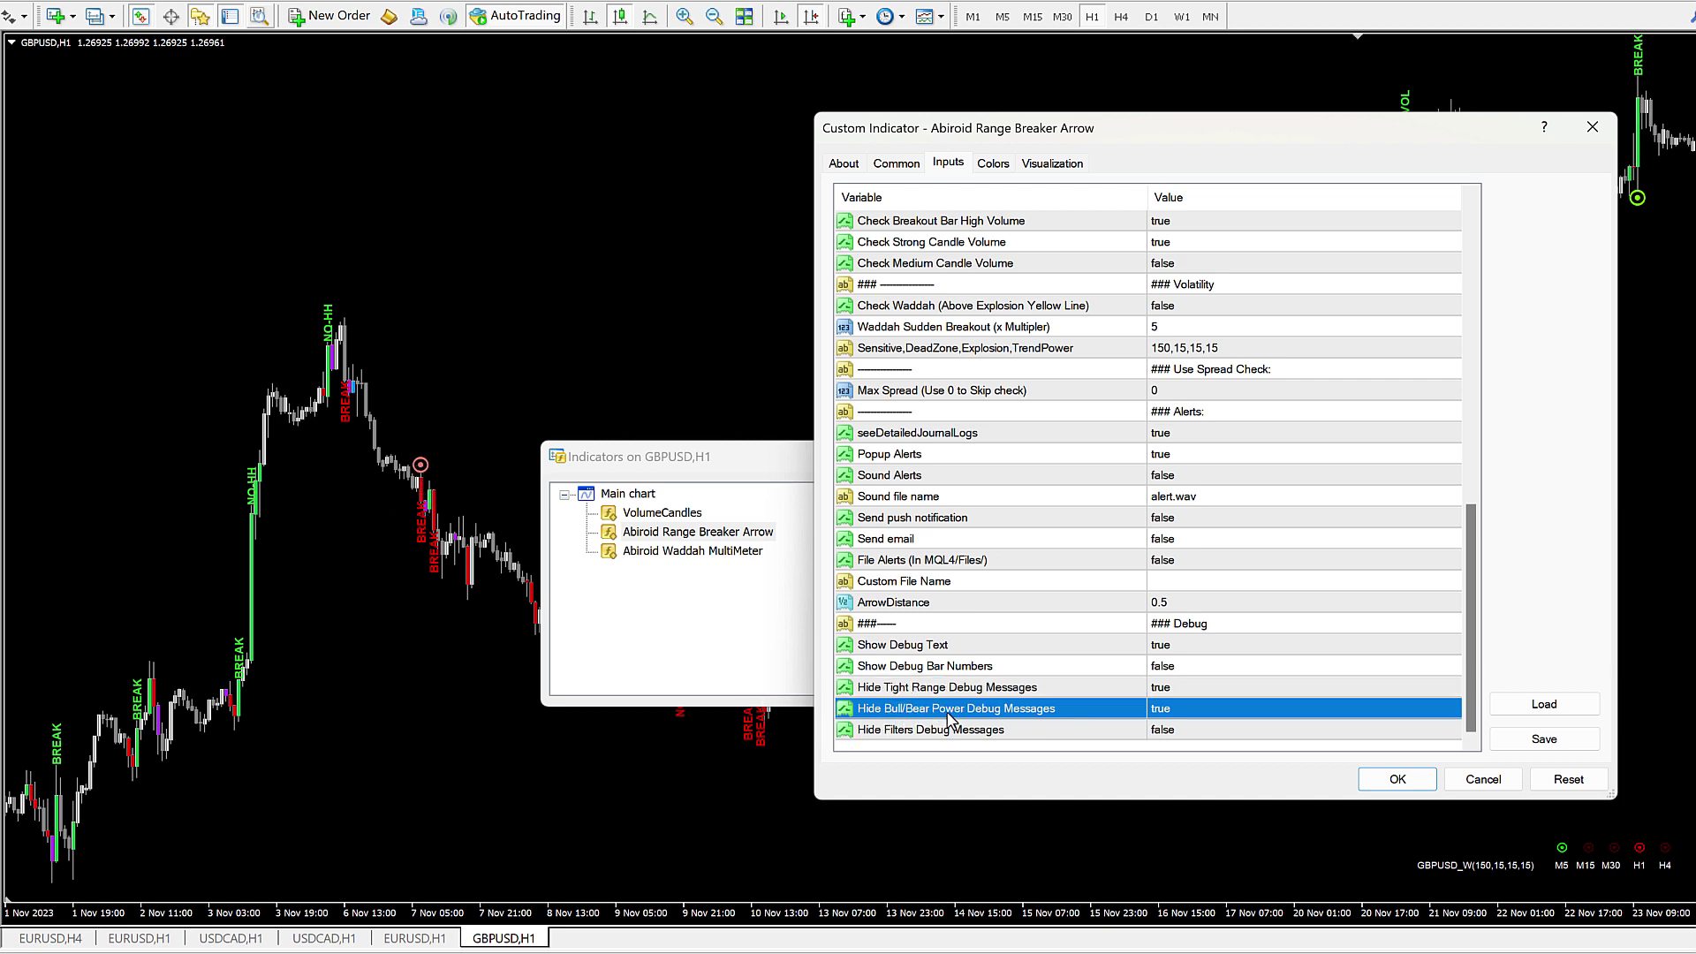
{"action": "left_click", "coordinate": [949, 739]}
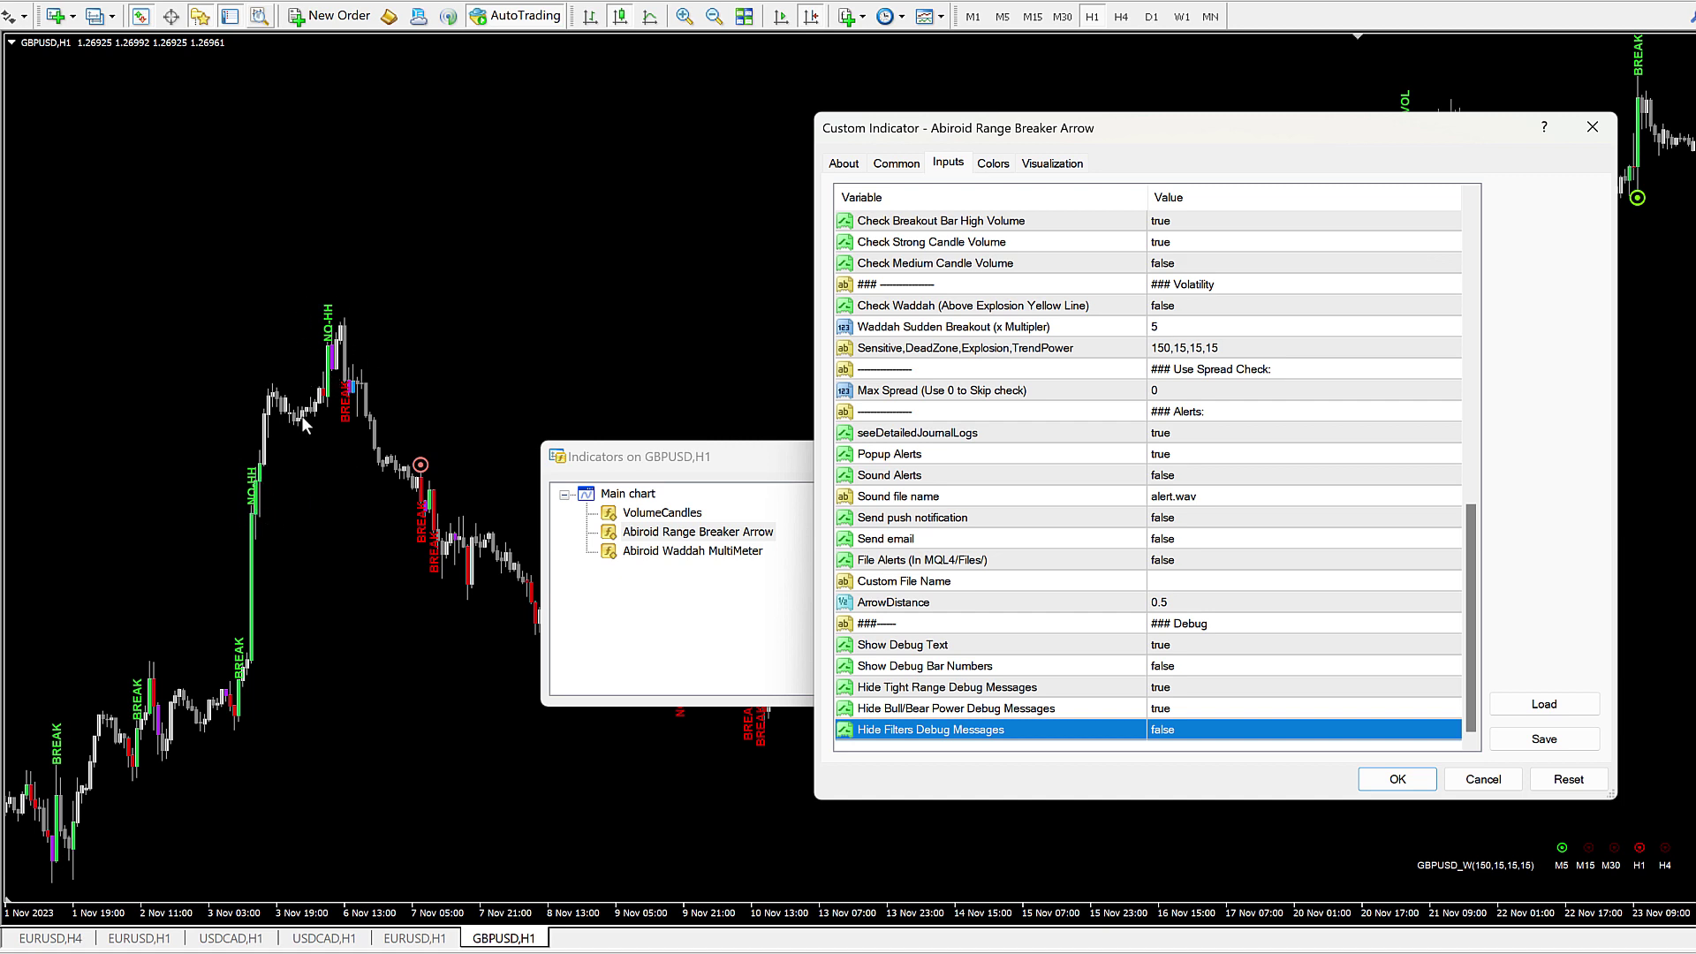
Step: Set Hide Filters Debug Messages to true
{"action": "left_click", "coordinate": [1181, 739]}
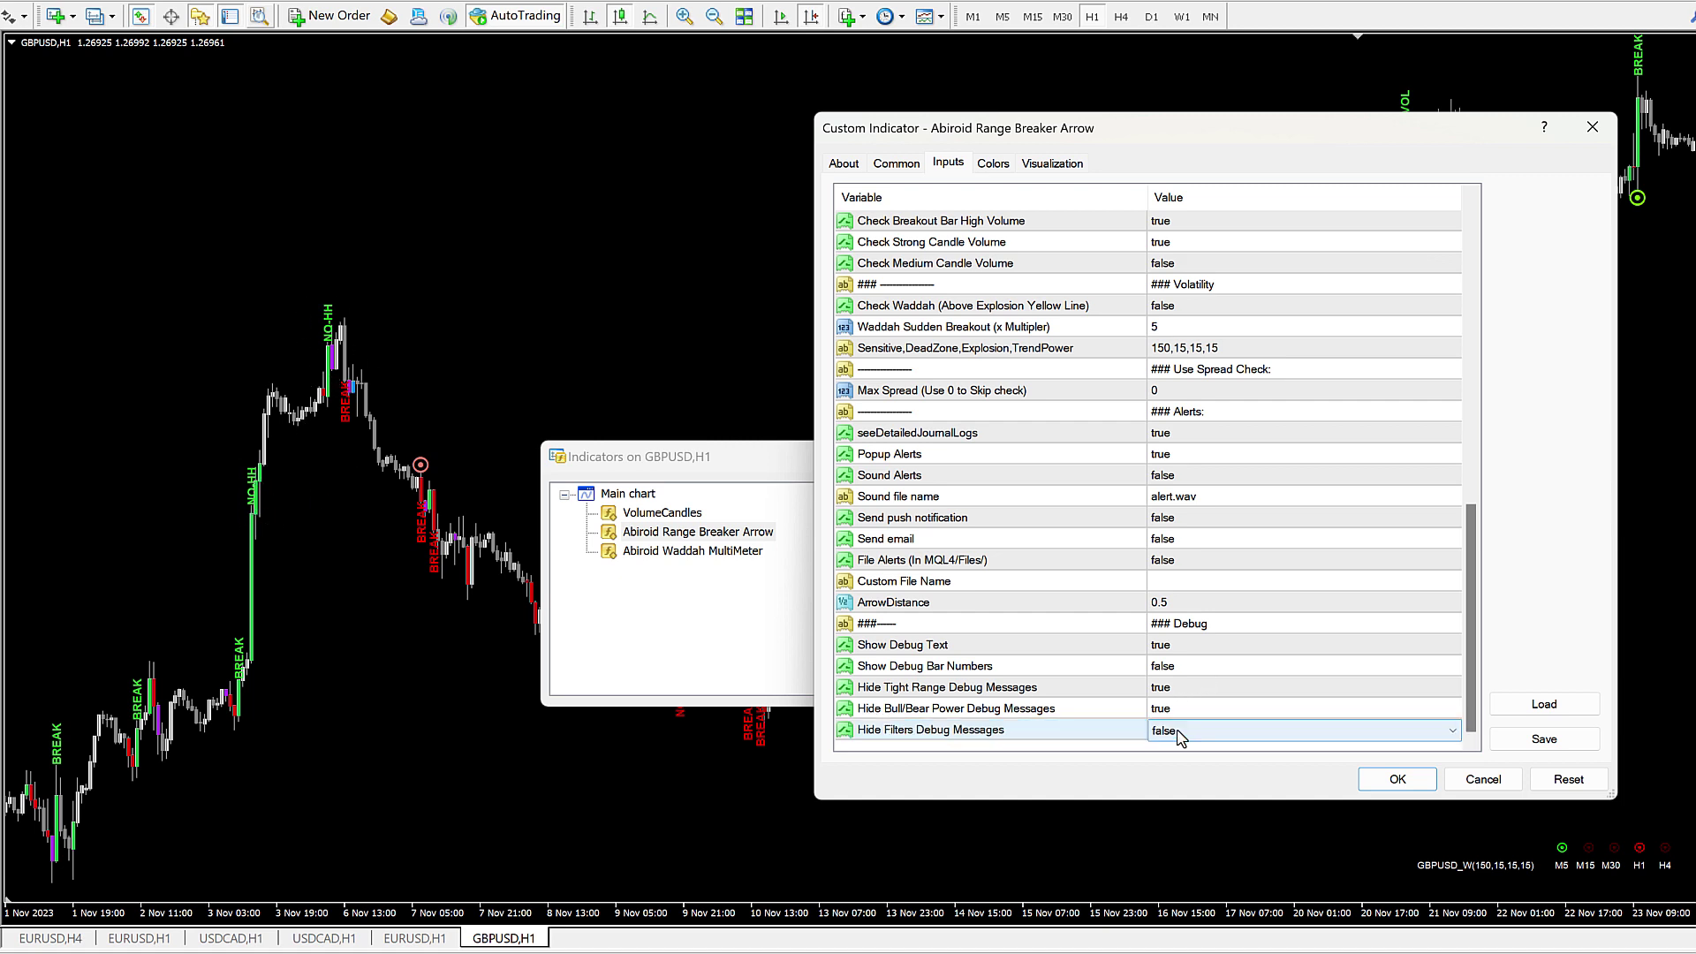
{"action": "left_click", "coordinate": [1178, 732]}
{"action": "left_click", "coordinate": [1166, 765]}
Step: Set Show Debug Bar Numbers to true and Hide Filters Debug Messages to false, and apply the indicator inputs
{"action": "left_click", "coordinate": [1050, 671]}
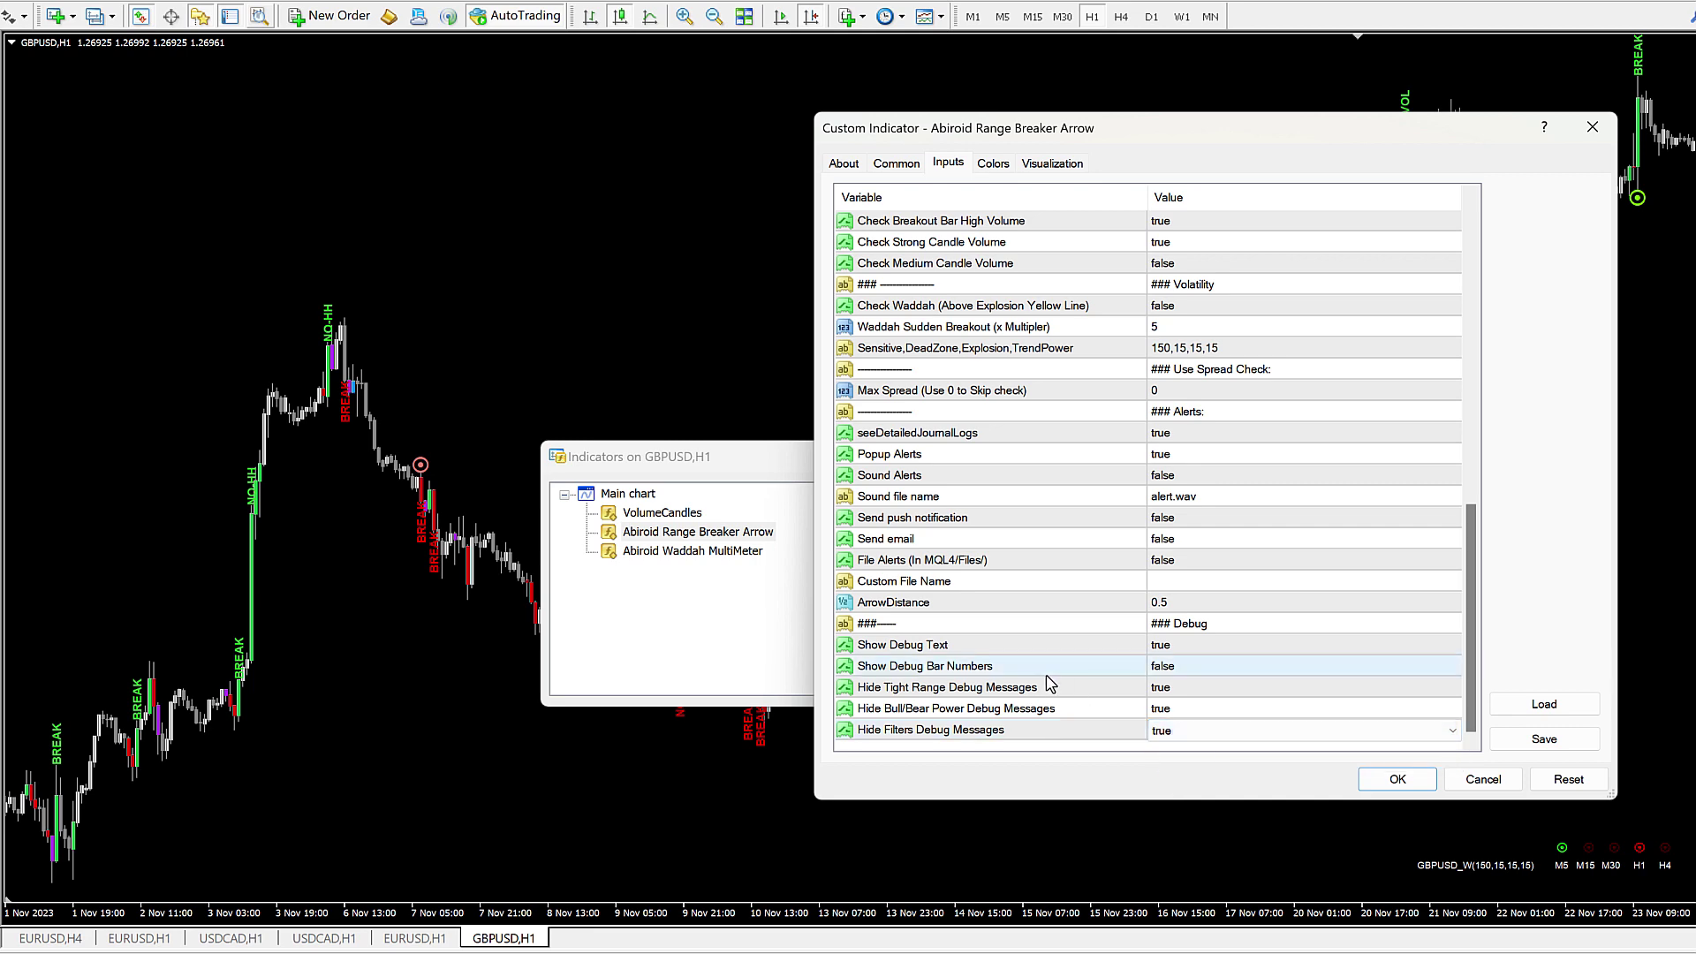
{"action": "scroll", "coordinate": [1180, 714], "scroll_direction": "up", "scroll_amount": 1}
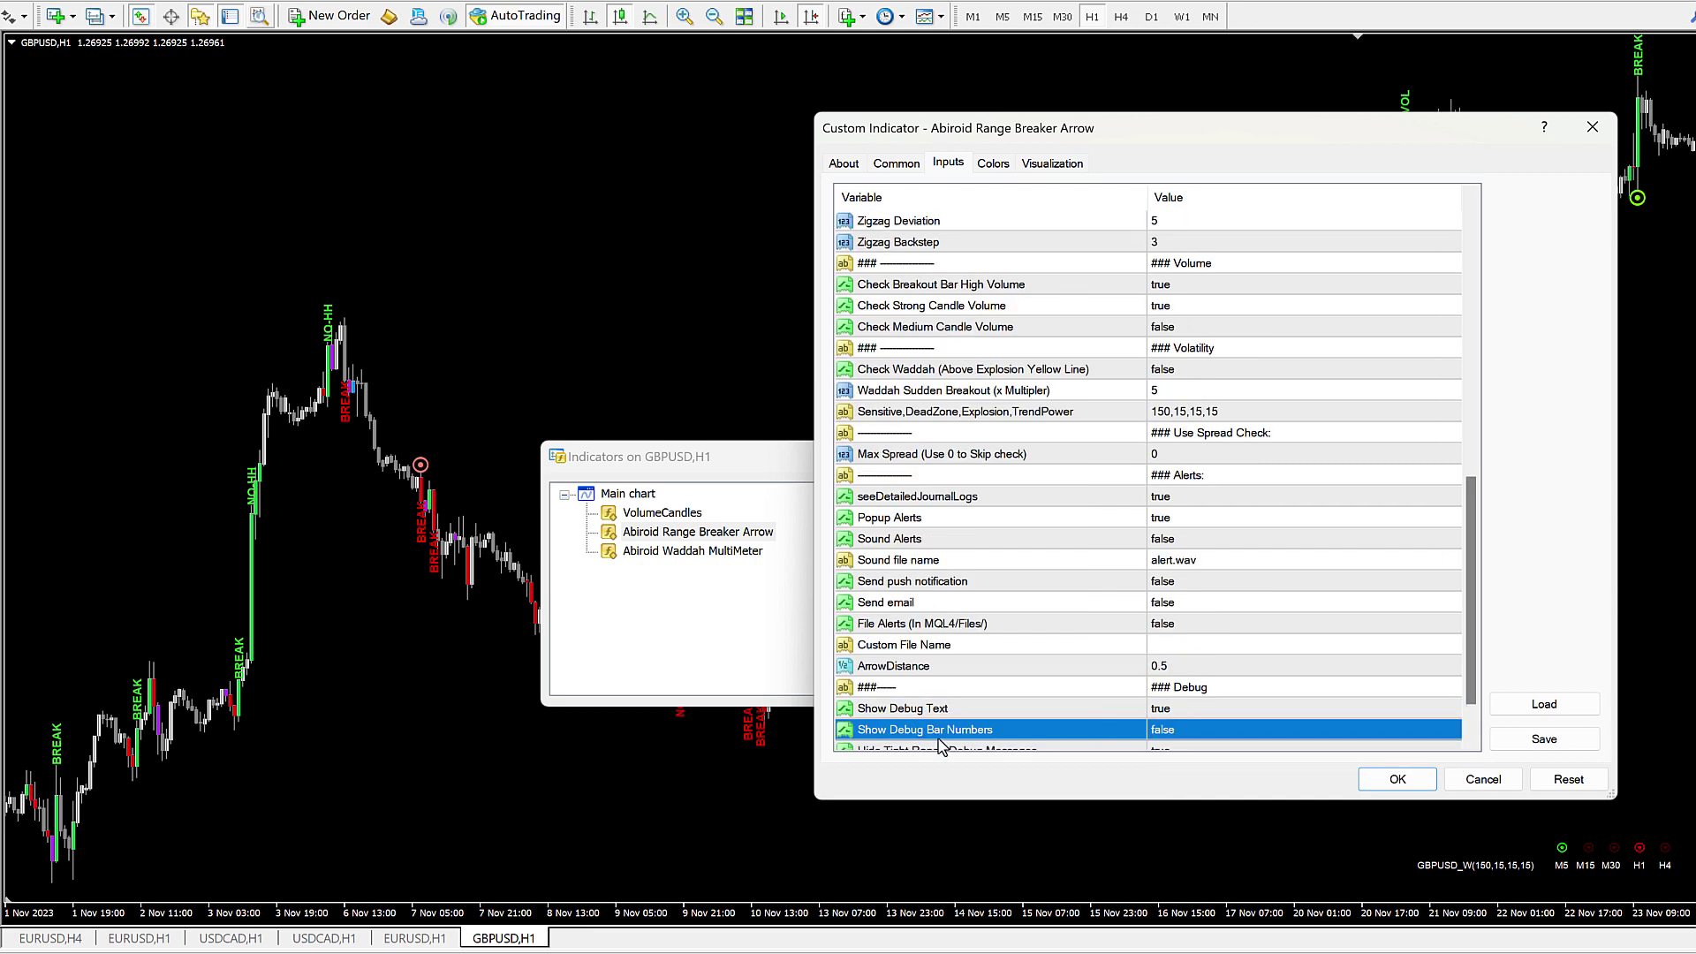
{"action": "scroll", "coordinate": [938, 744], "scroll_direction": "down", "scroll_amount": 1}
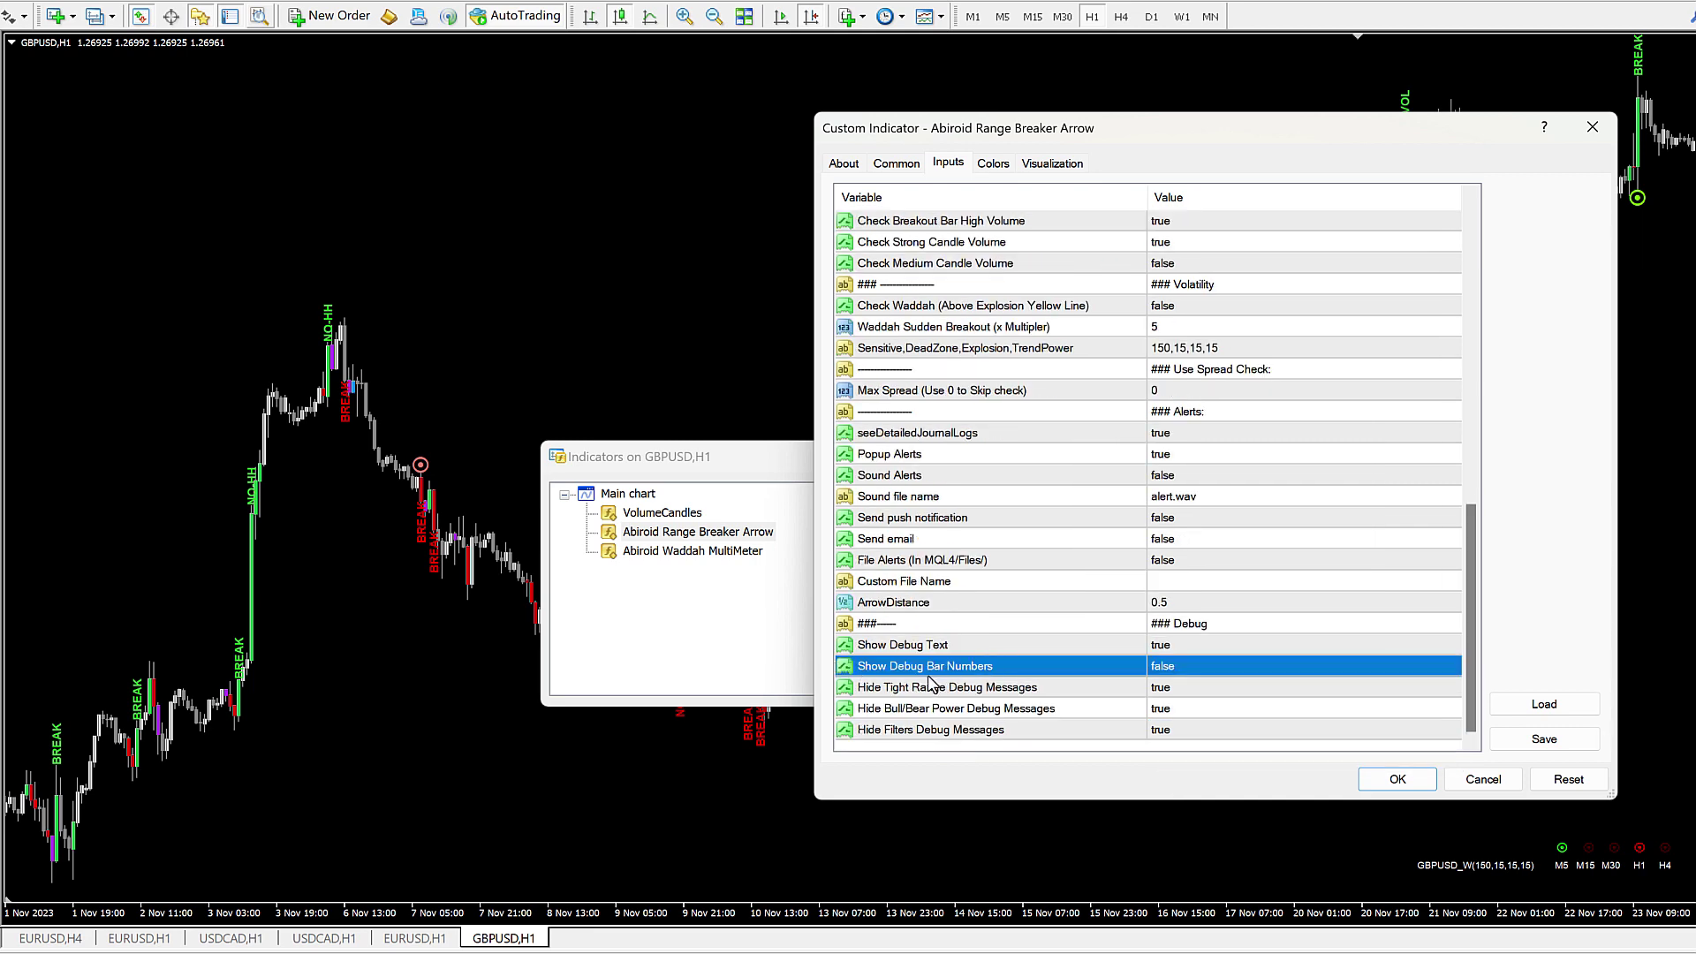
{"action": "left_click", "coordinate": [1181, 664]}
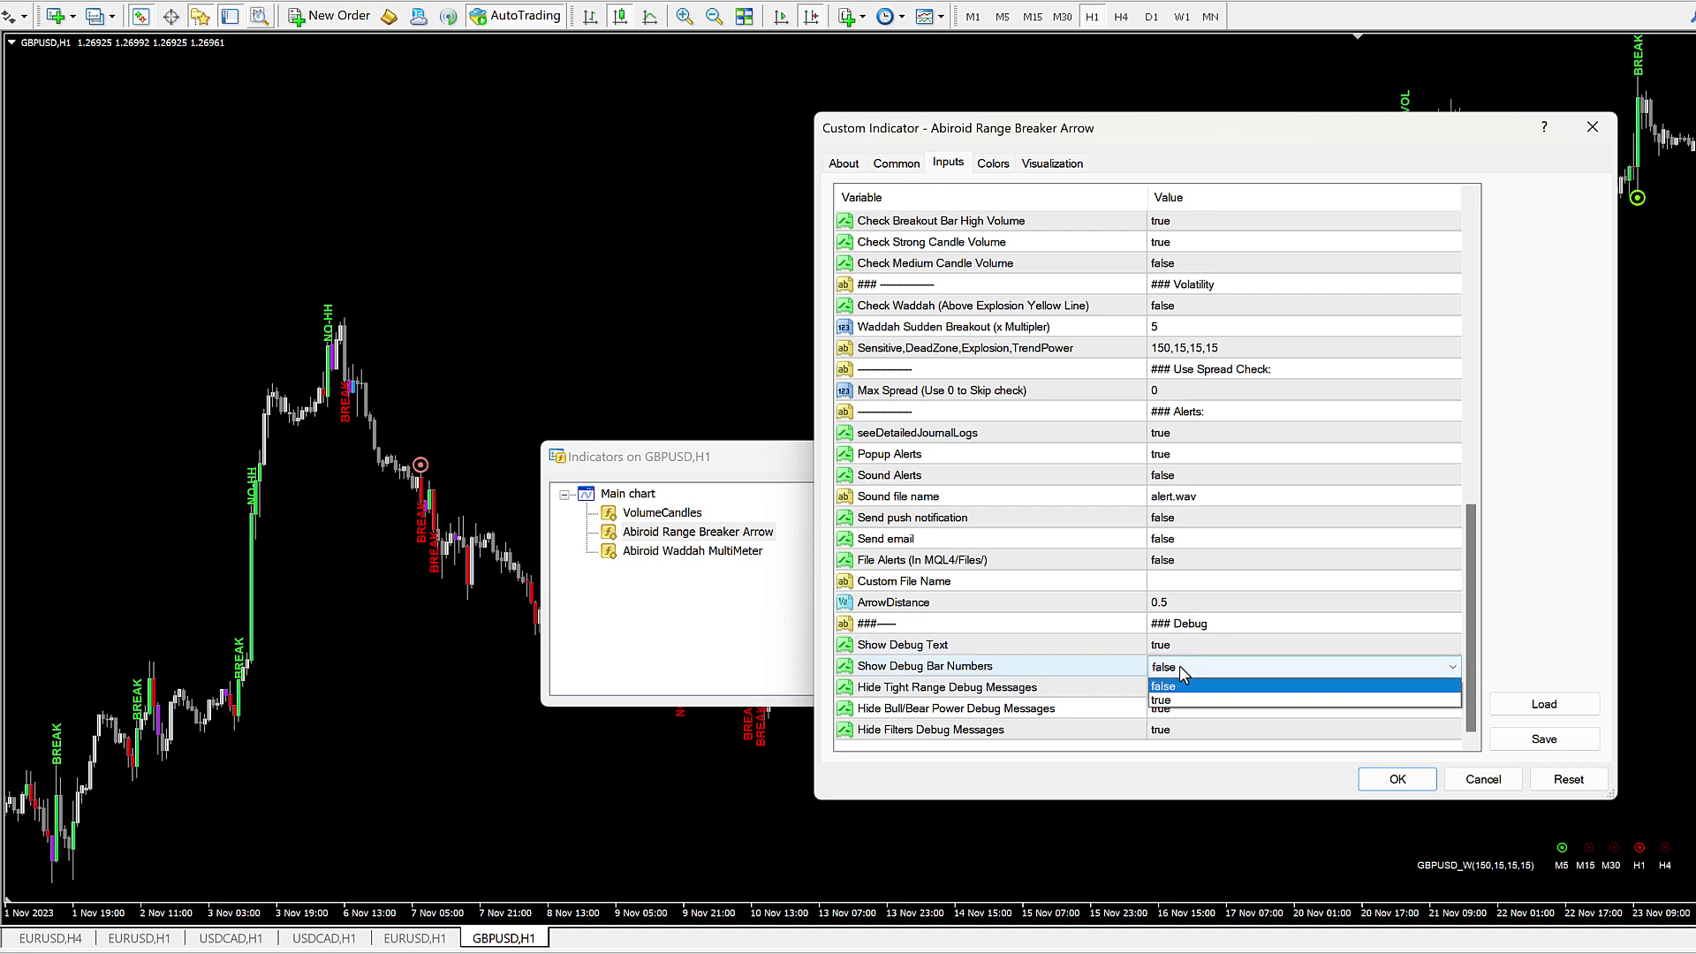
{"action": "left_click", "coordinate": [1168, 687]}
{"action": "left_click", "coordinate": [1172, 731]}
{"action": "left_click", "coordinate": [1175, 738]}
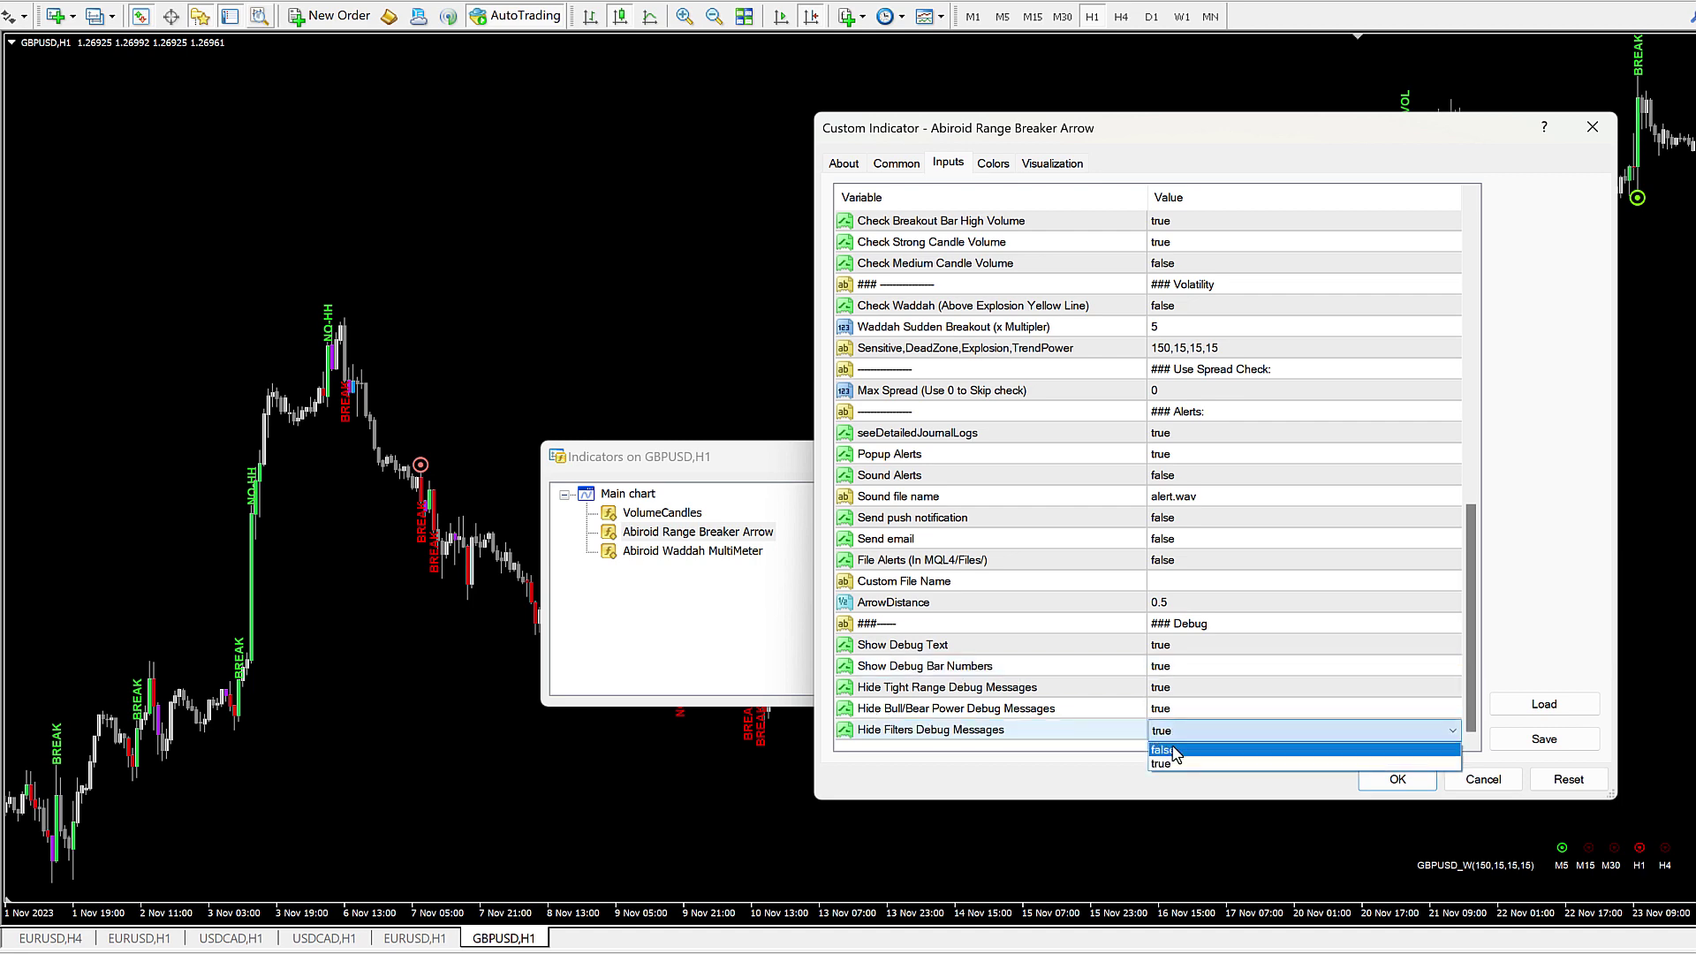
{"action": "left_click", "coordinate": [1168, 752]}
{"action": "left_click", "coordinate": [1397, 778]}
{"action": "left_click", "coordinate": [941, 692]}
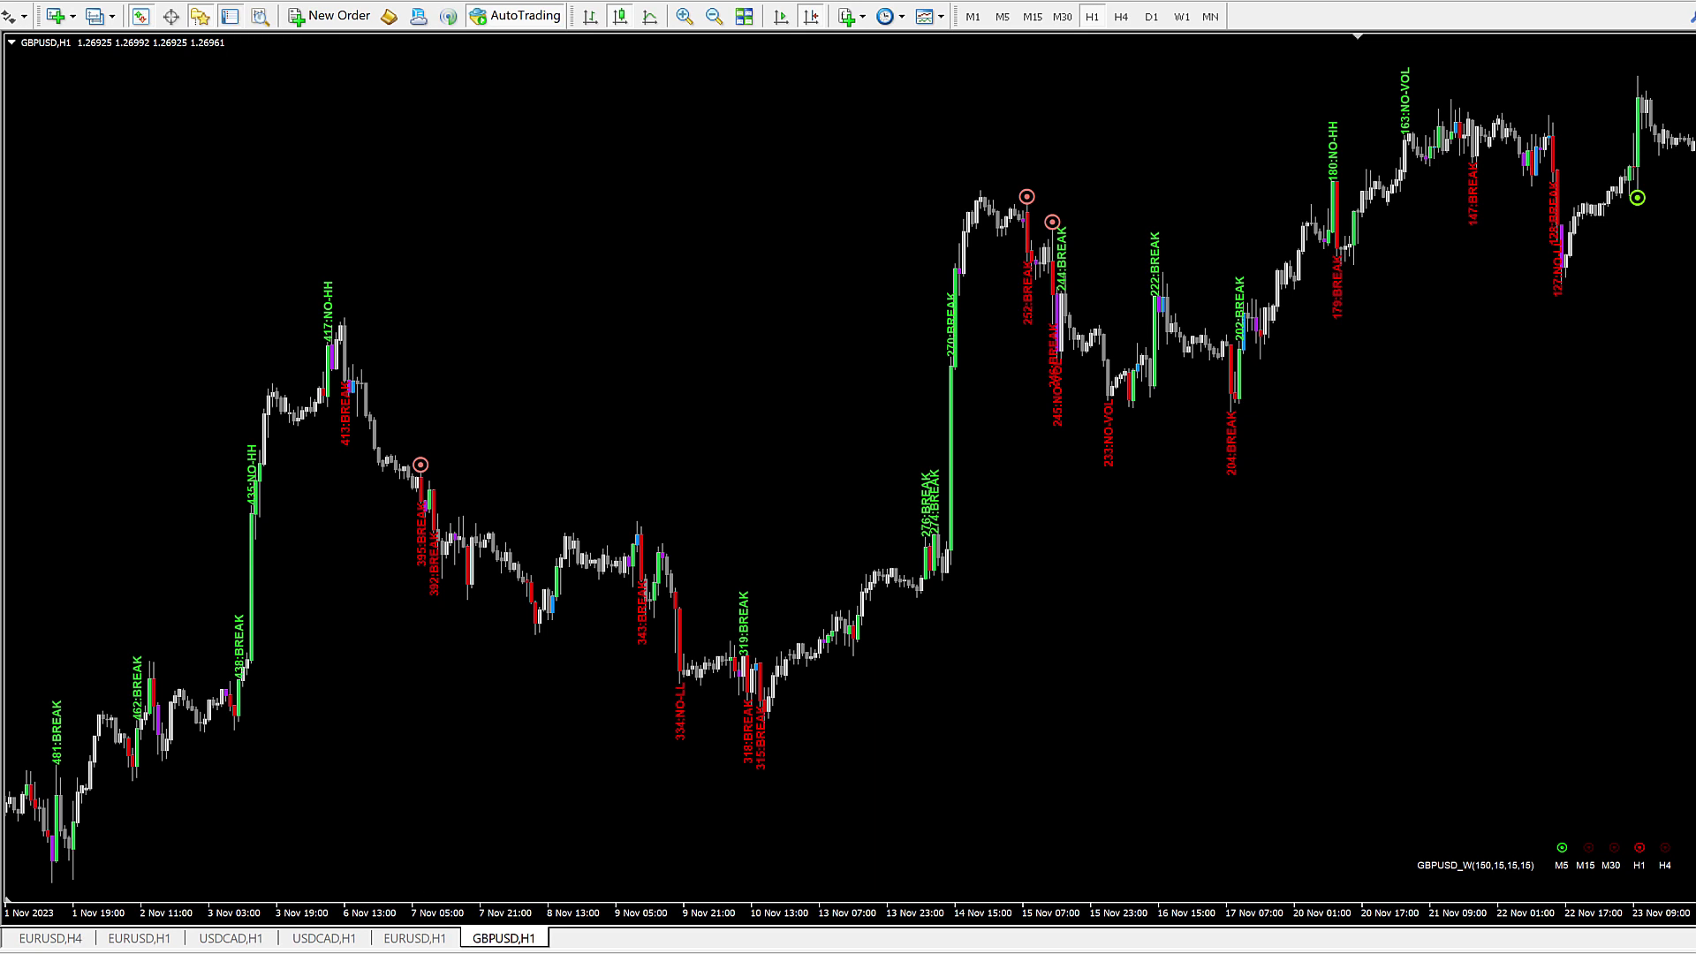
Step: Show the terminal log, highlight the Skipped Signal entry for bar 392 on GBPUSD H1, and hide the terminal
{"action": "key", "text": "ctrl+t"}
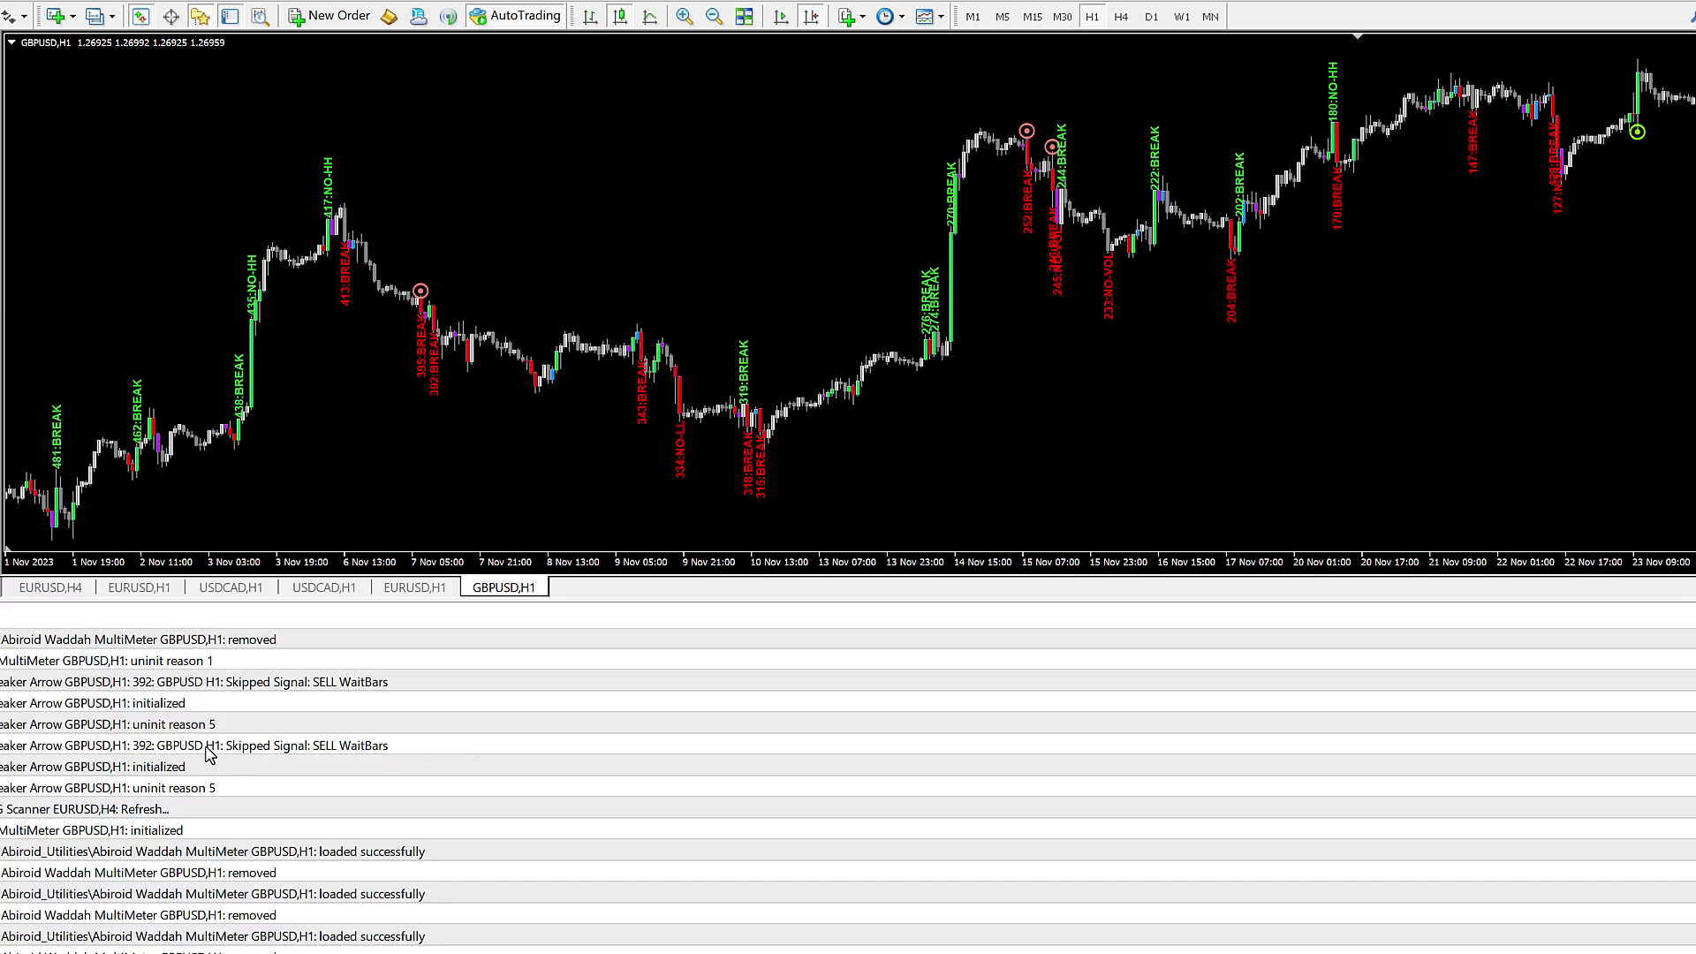
{"action": "left_click", "coordinate": [168, 684]}
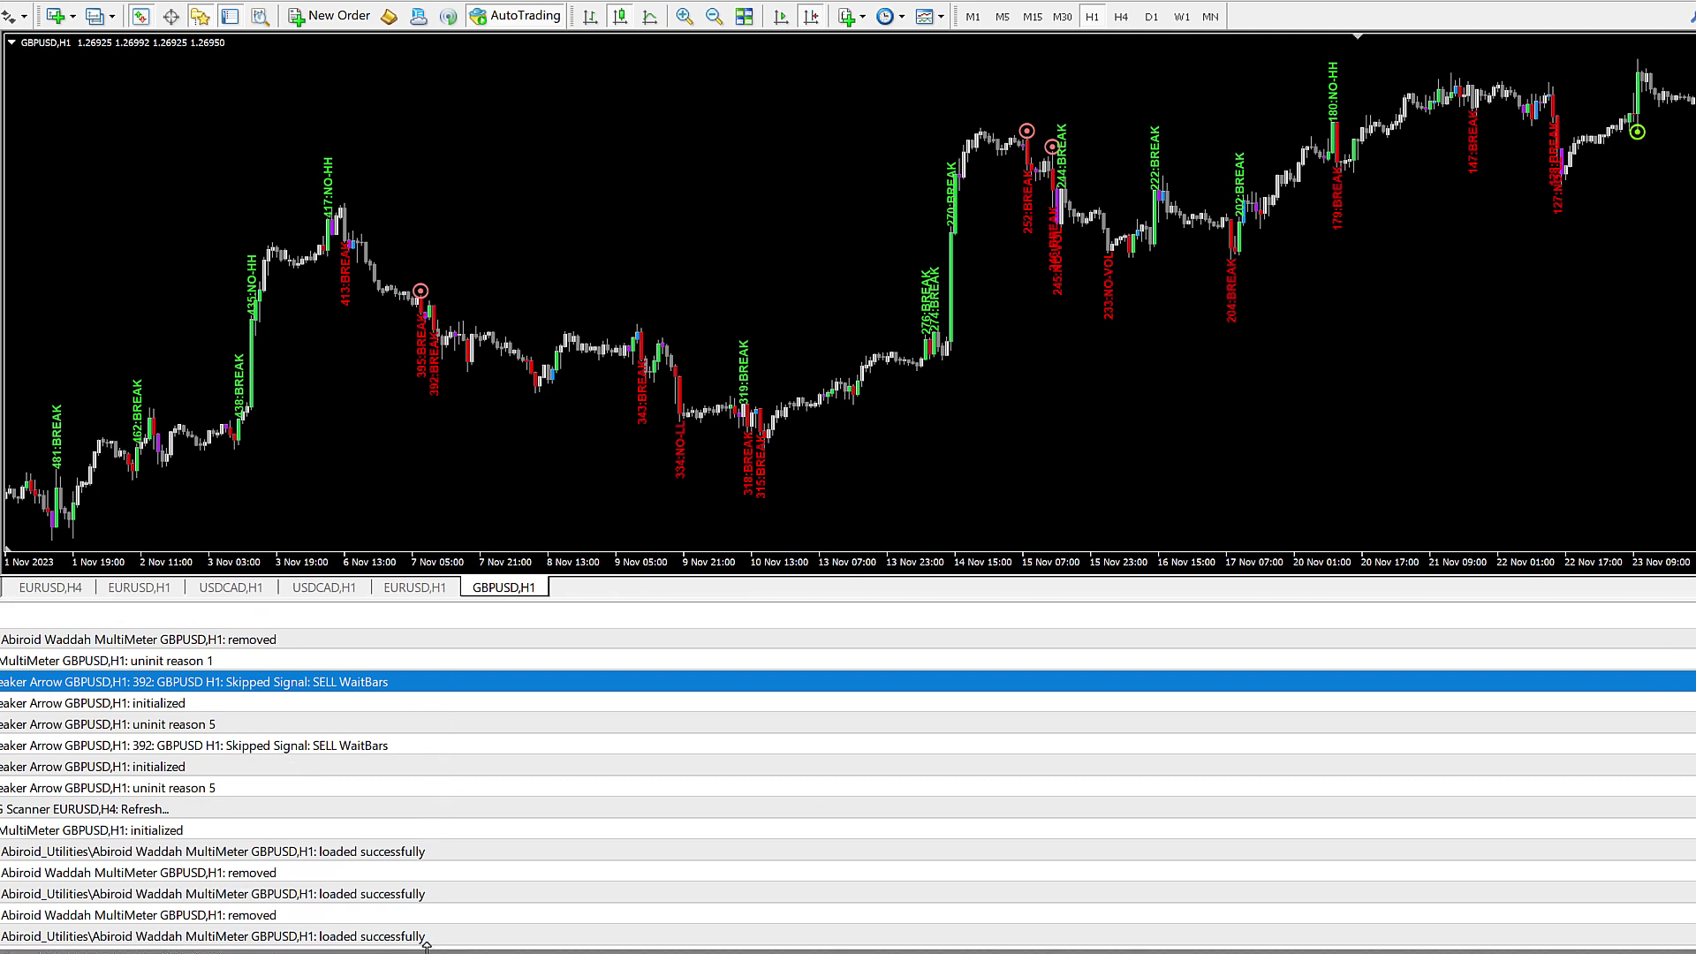
{"action": "key", "text": "ctrl+t"}
Step: In the Abiroid Range Breaker Arrow inputs on the GBPUSD,H1 chart, set Show Debug Bar Numbers to false
{"action": "right_click", "coordinate": [485, 280]}
{"action": "left_click", "coordinate": [556, 403]}
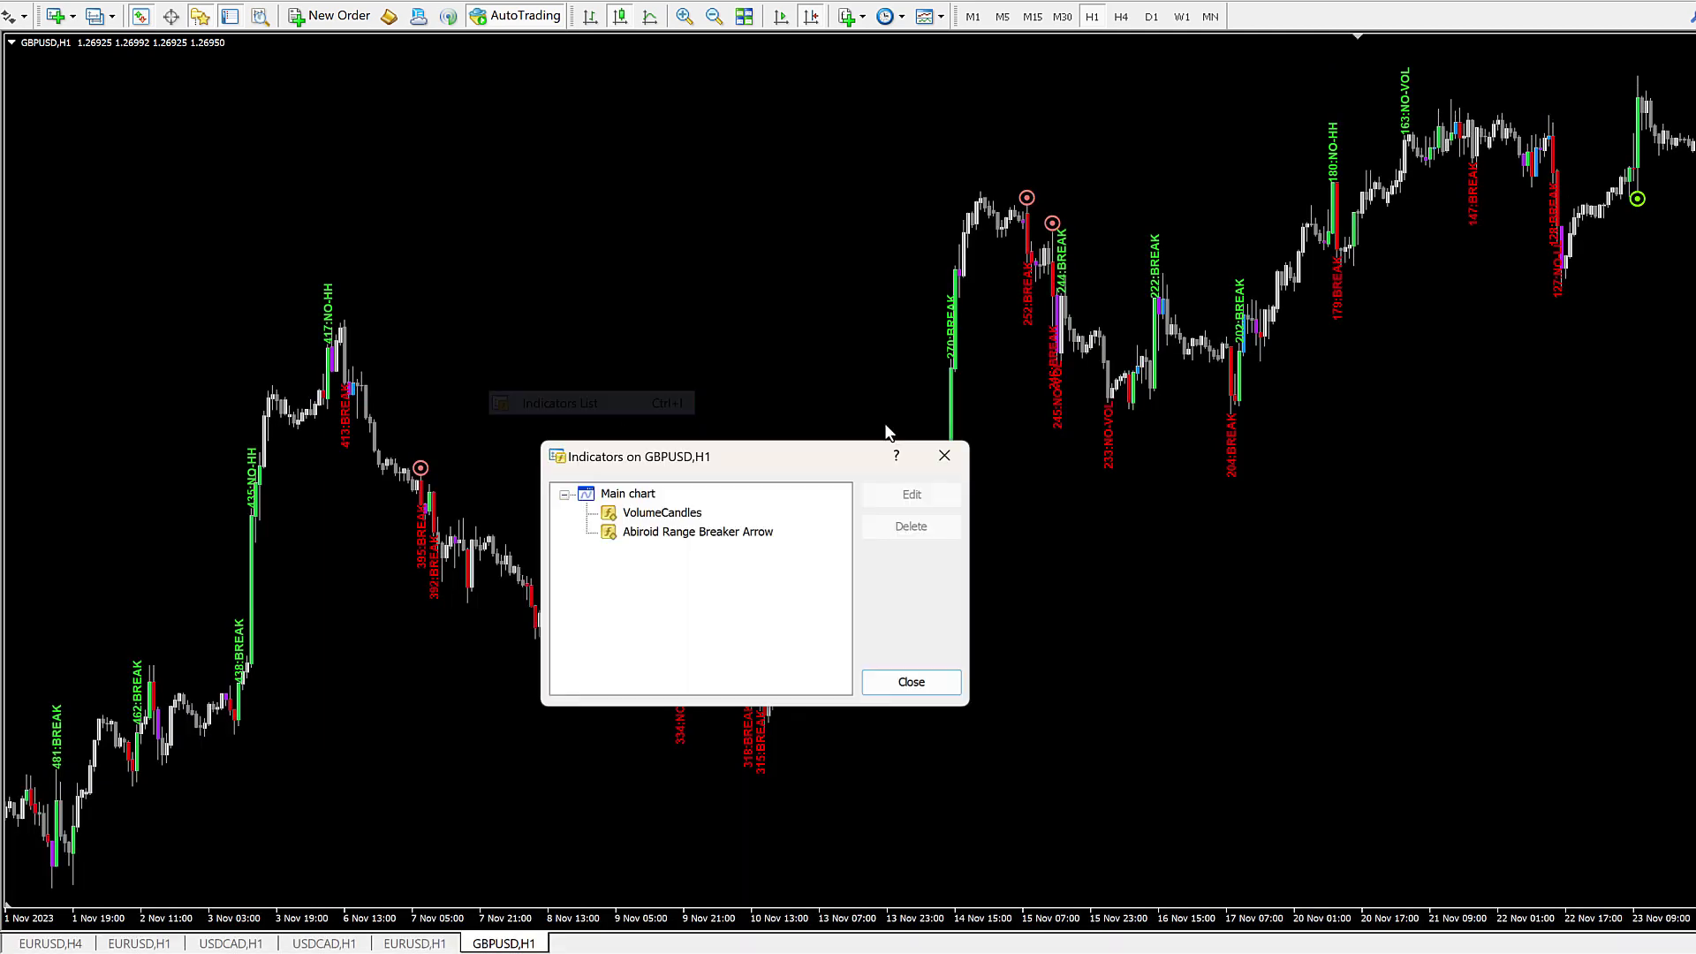
{"action": "double_click", "coordinate": [693, 532]}
{"action": "scroll", "coordinate": [1317, 644], "scroll_direction": "down", "scroll_amount": 6}
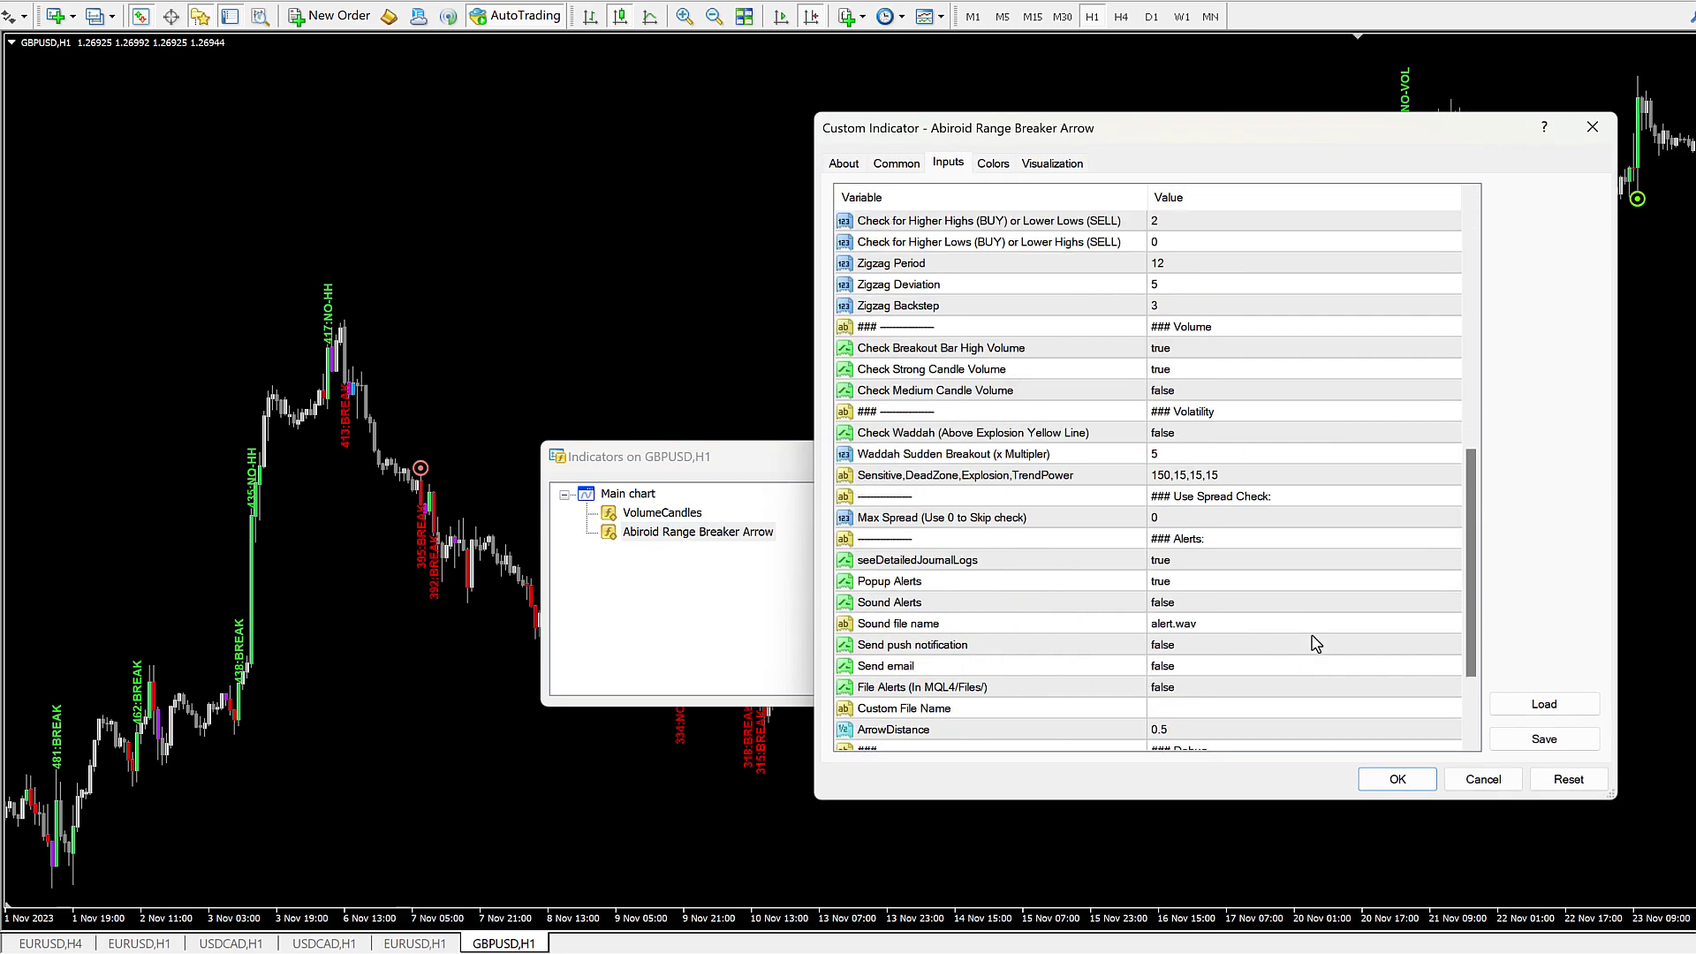
{"action": "scroll", "coordinate": [1317, 643], "scroll_direction": "down", "scroll_amount": 2}
{"action": "left_click", "coordinate": [967, 667]}
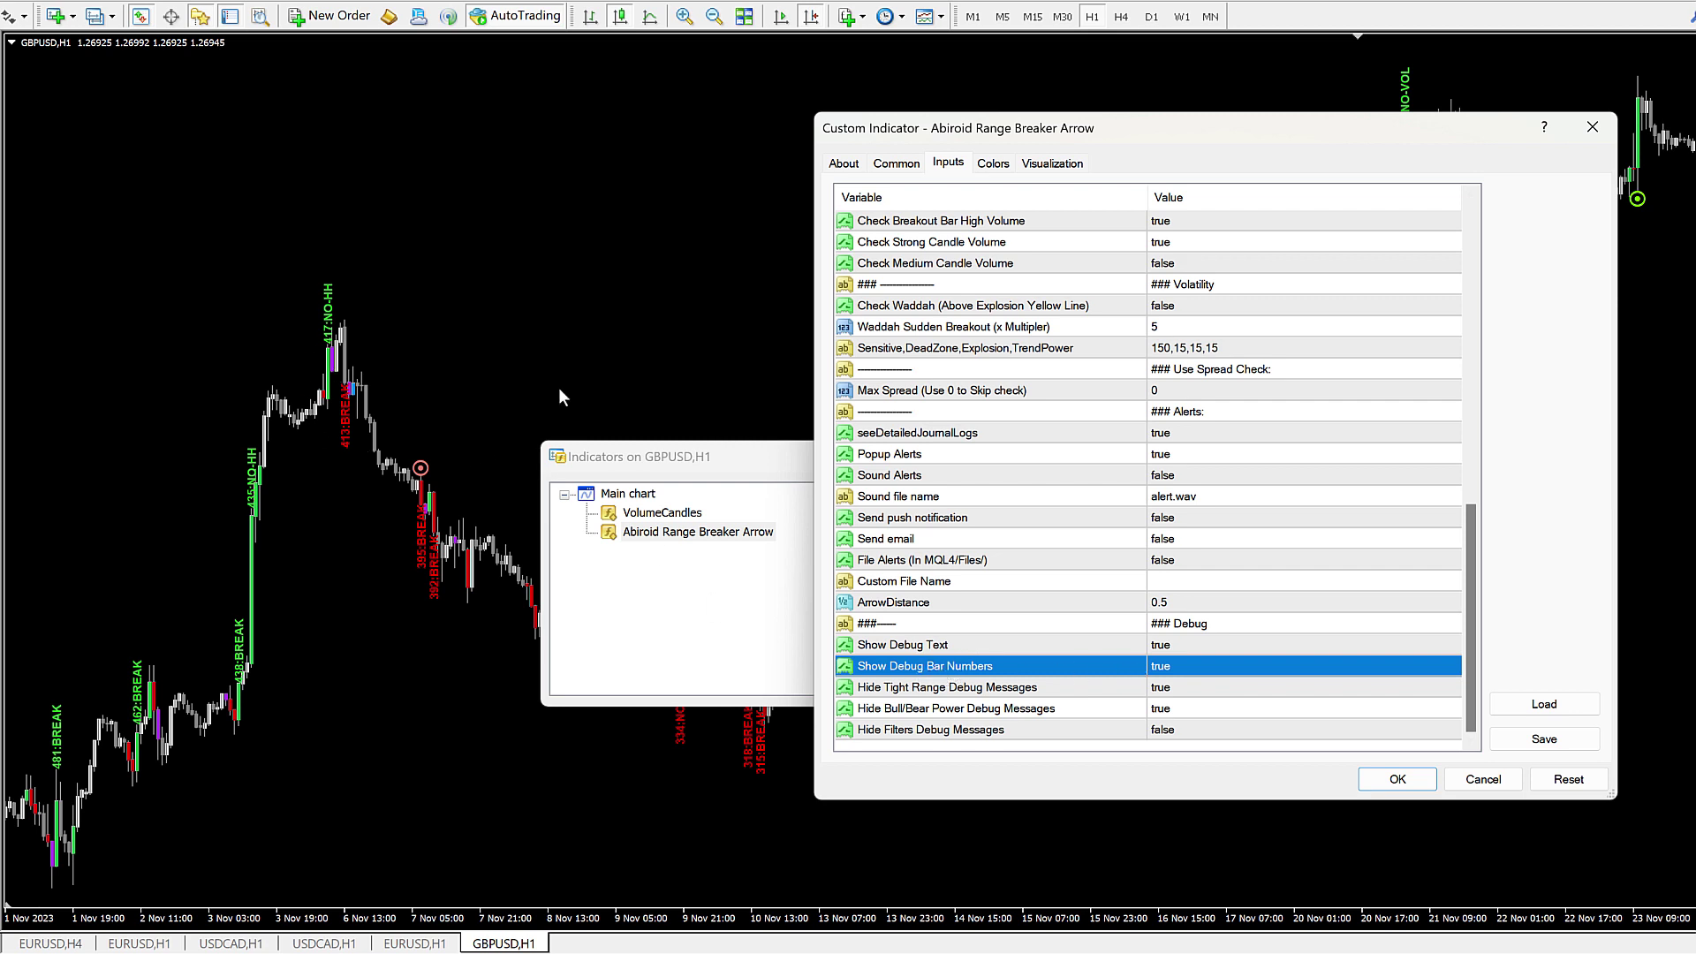
{"action": "double_click", "coordinate": [1160, 669]}
{"action": "left_click", "coordinate": [1163, 704]}
Step: Set Hide Filters Debug Messages to true, apply the indicator inputs and close the indicators list
{"action": "double_click", "coordinate": [1173, 735]}
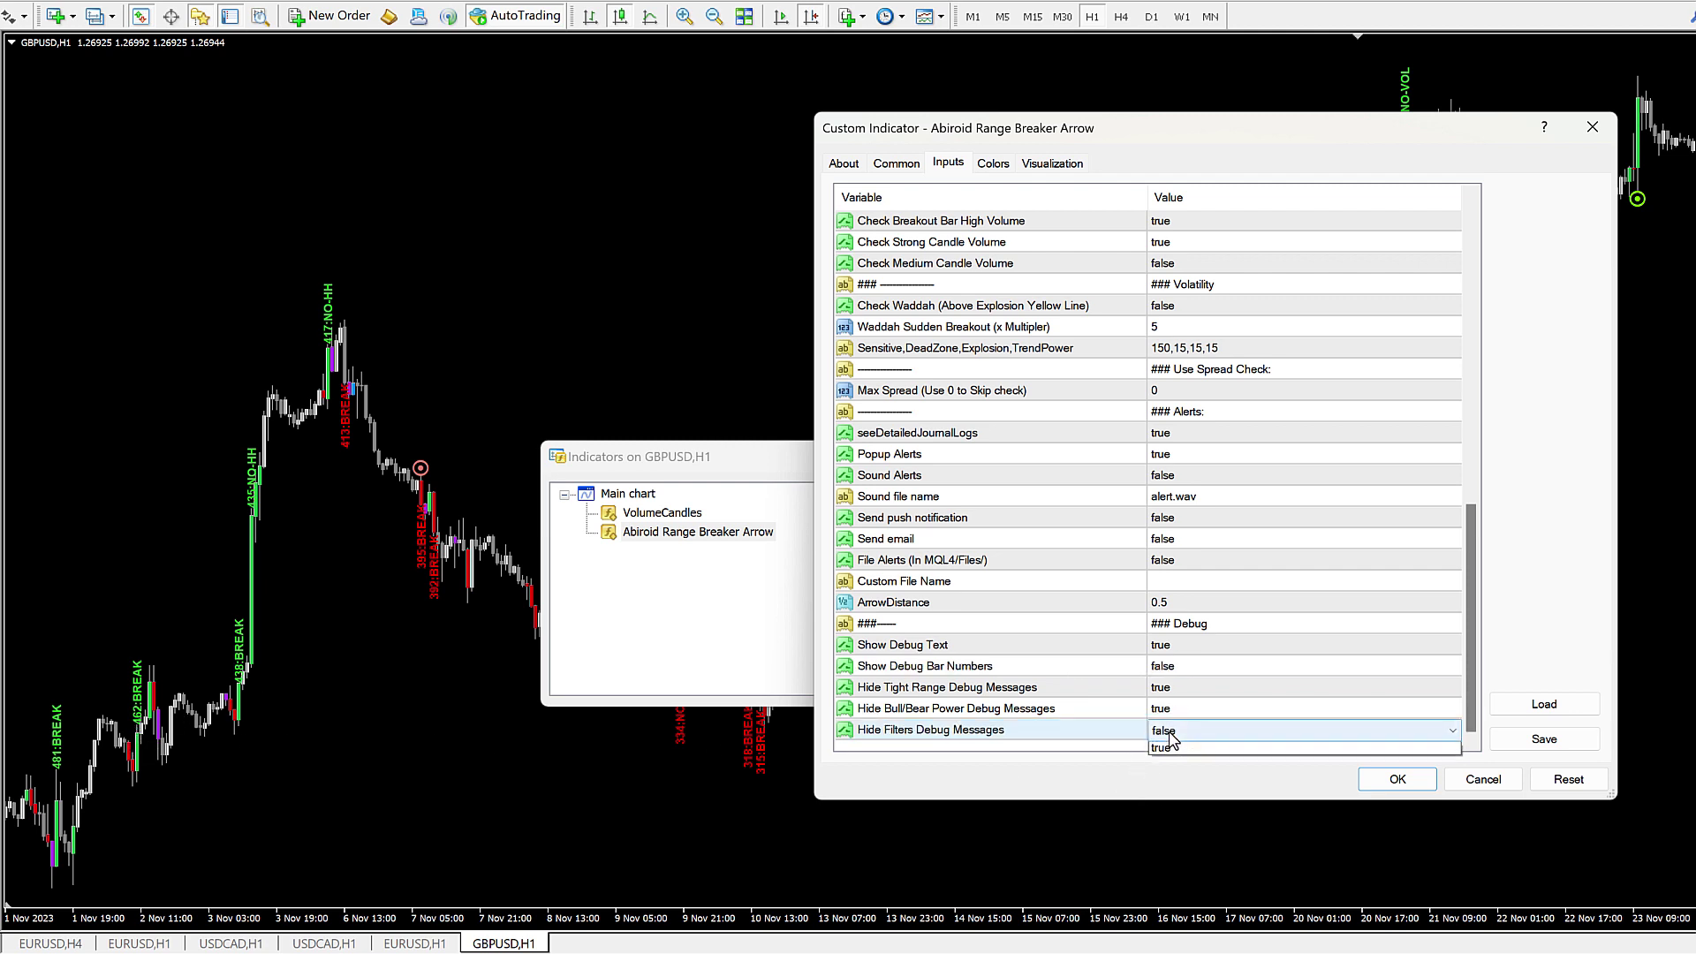
{"action": "left_click", "coordinate": [1163, 765]}
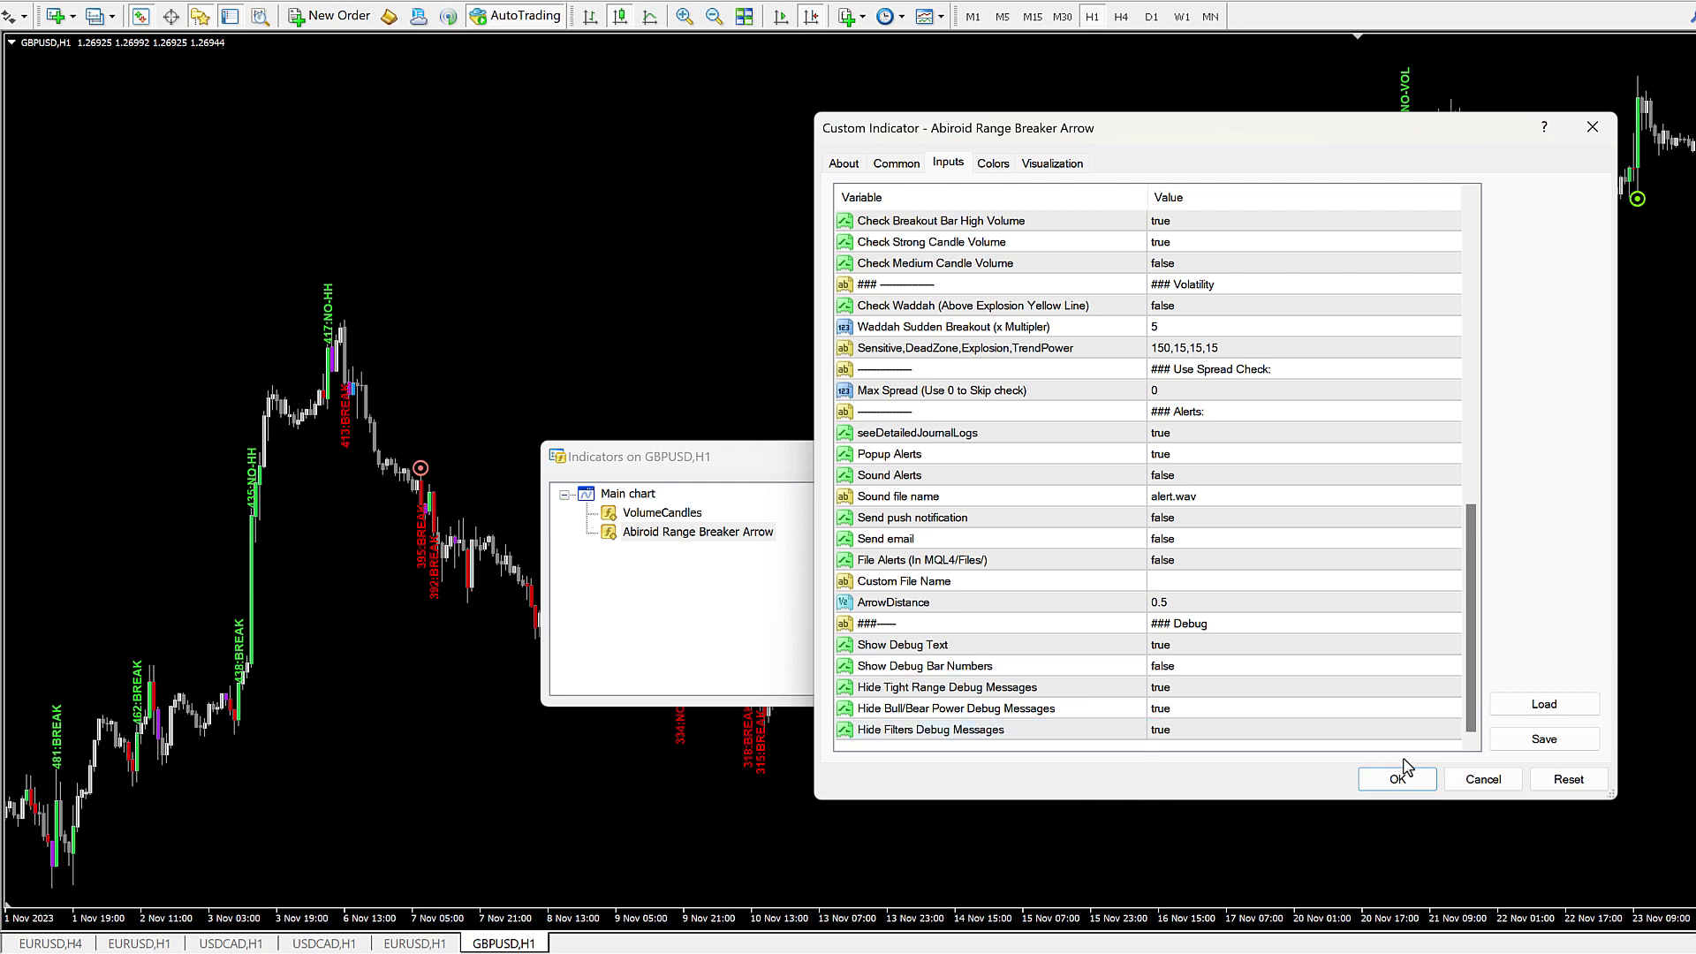
{"action": "left_click", "coordinate": [1404, 770]}
{"action": "left_click", "coordinate": [912, 683]}
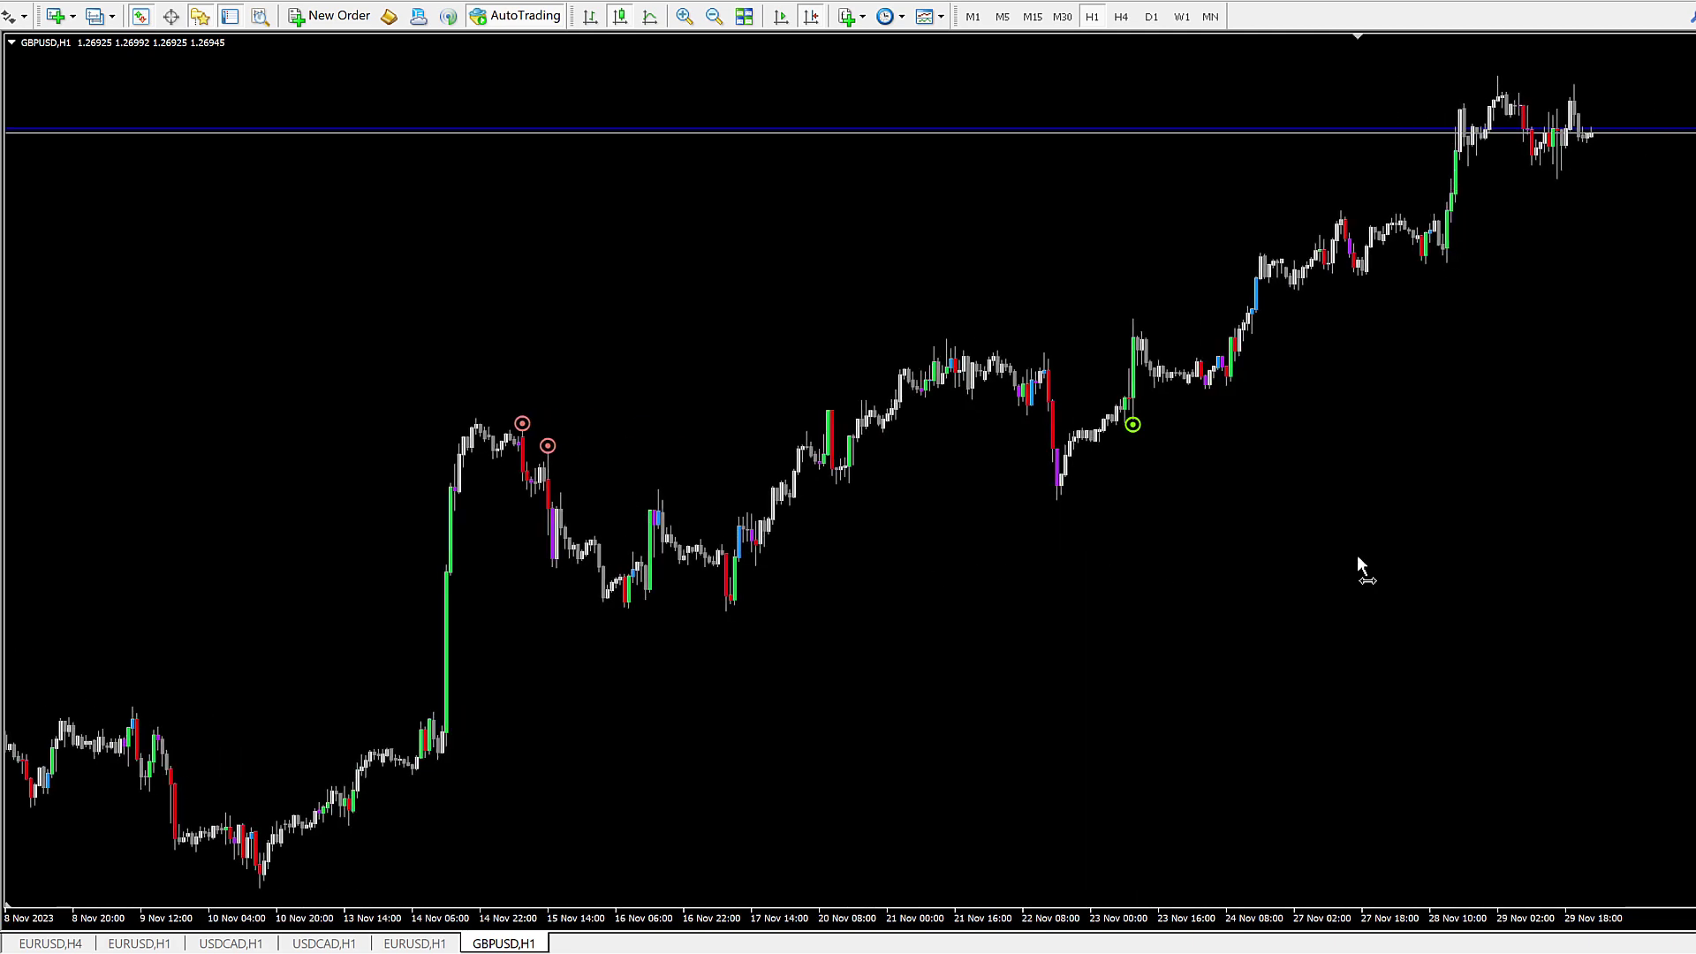
Step: Reopen the Range Breaker Arrow inputs and set Bull Power before Breakout to 0-100
{"action": "left_click_drag", "start_coordinate": [1357, 555], "coordinate": [1033, 548]}
{"action": "right_click", "coordinate": [633, 219]}
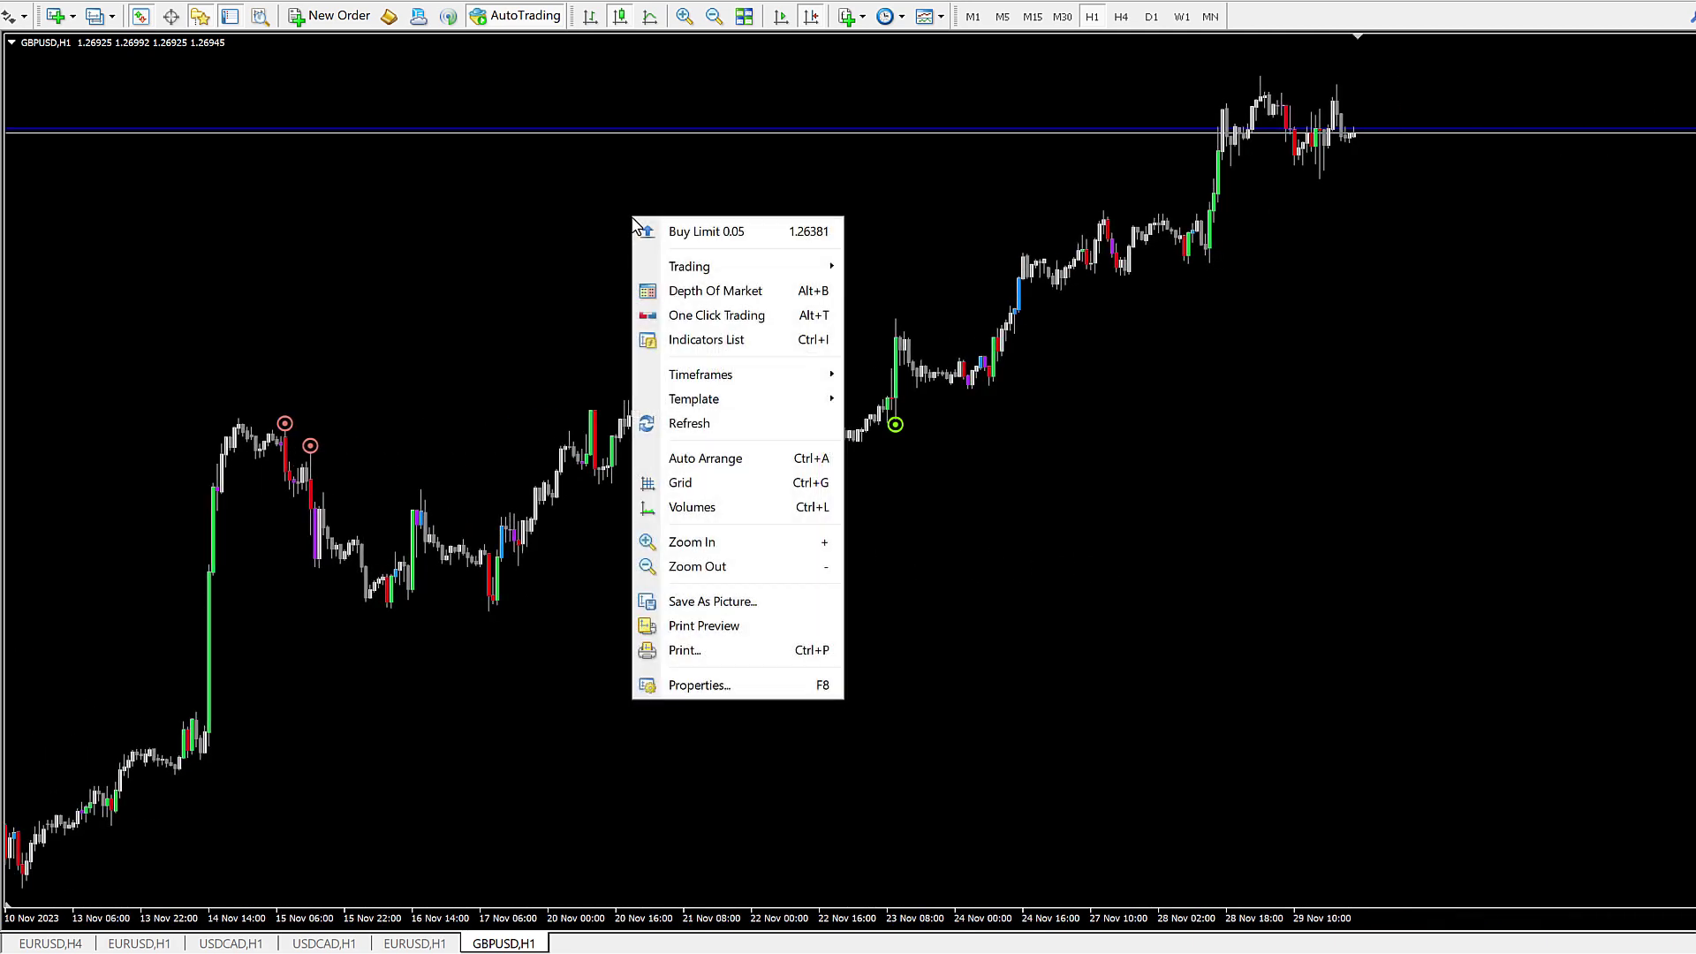
{"action": "left_click", "coordinate": [689, 340]}
{"action": "left_click", "coordinate": [688, 532]}
{"action": "double_click", "coordinate": [688, 533]}
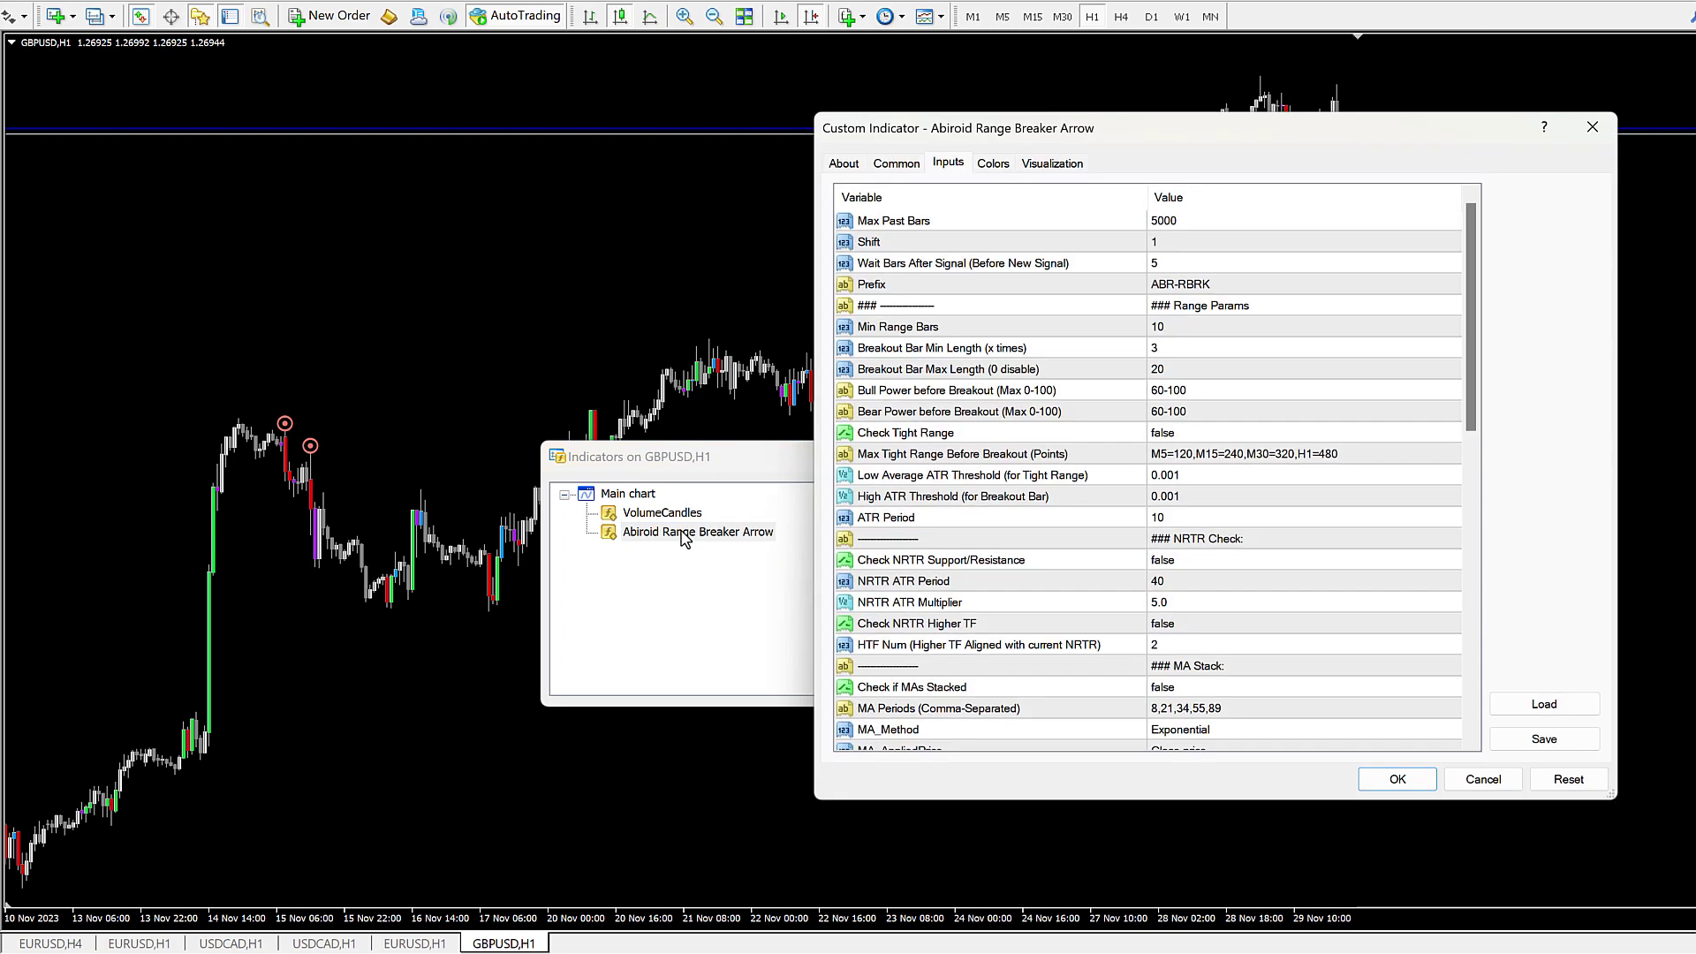
{"action": "left_click_drag", "start_coordinate": [1167, 128], "coordinate": [404, 164]}
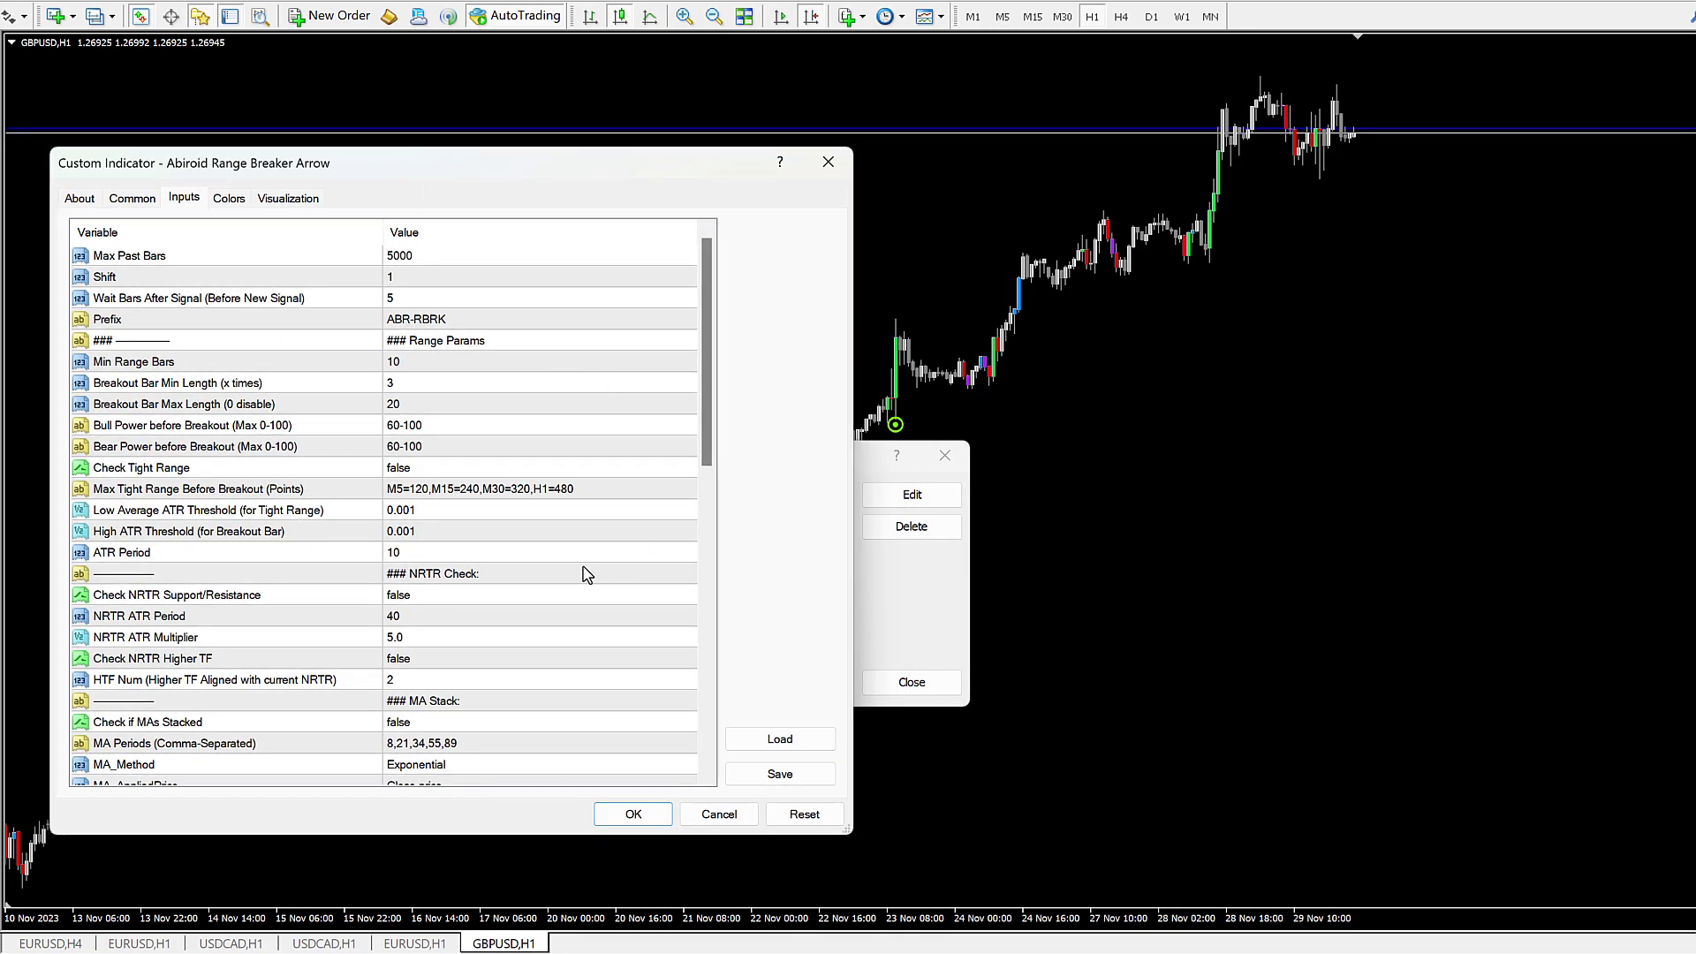
{"action": "left_click", "coordinate": [395, 430]}
{"action": "left_click", "coordinate": [395, 430]}
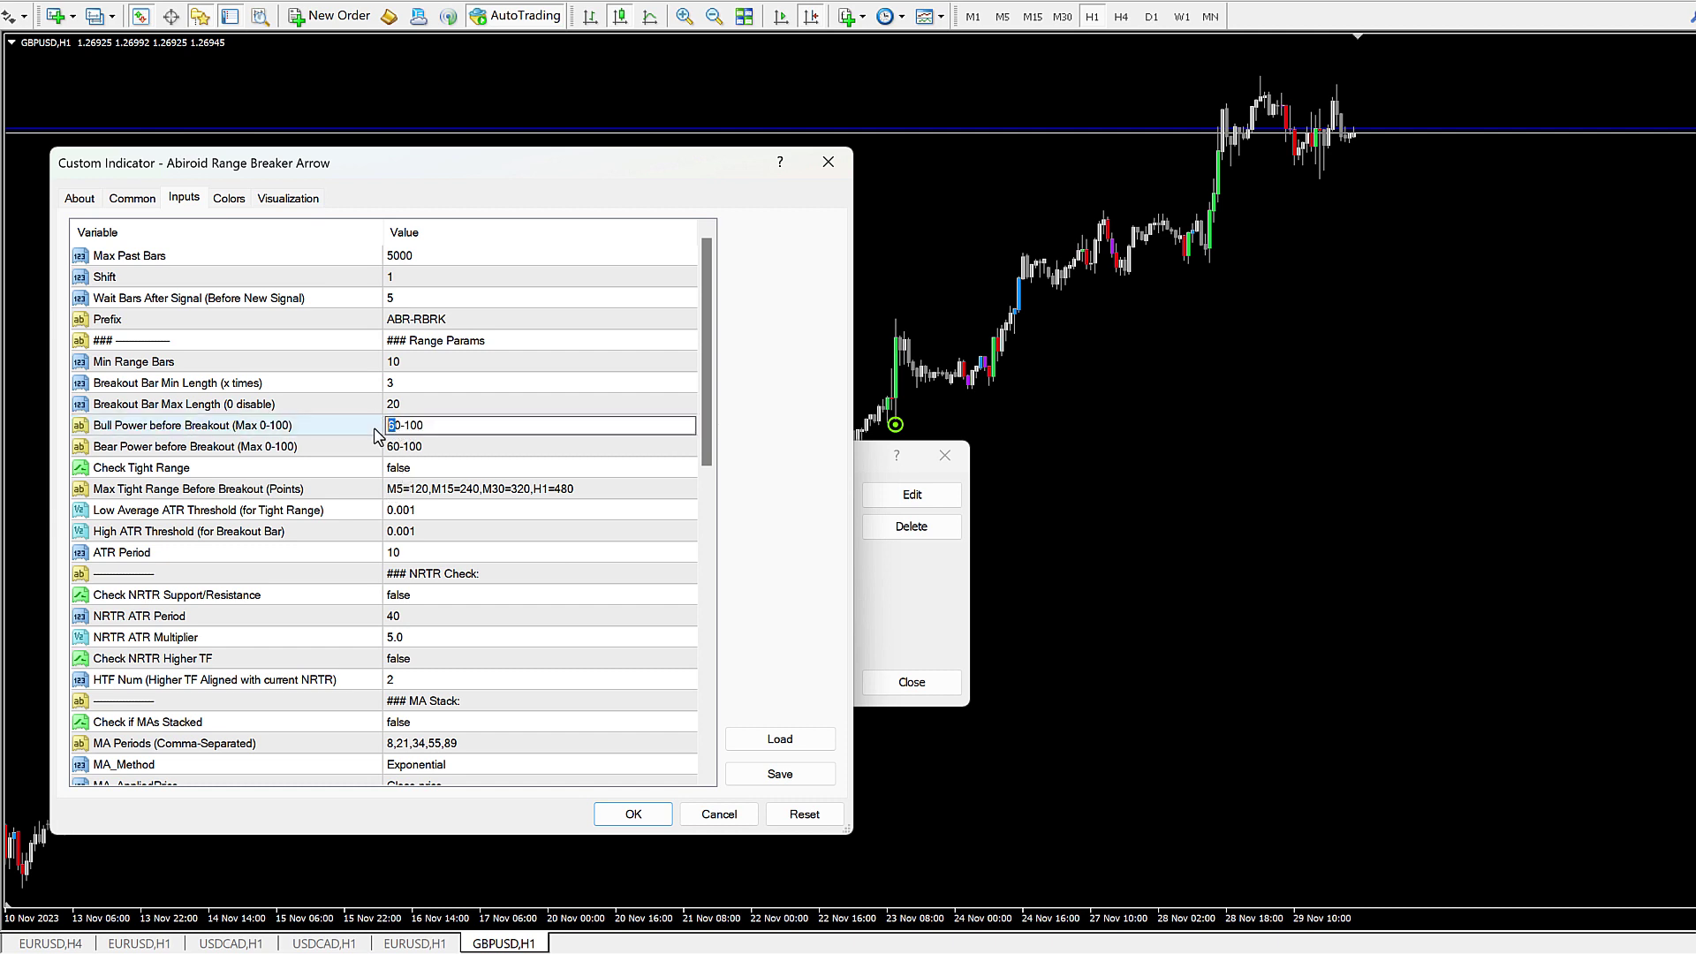
{"action": "key", "text": "BackSpace"}
Step: Set Bear Power before Breakout to 0-100
{"action": "left_click", "coordinate": [393, 448]}
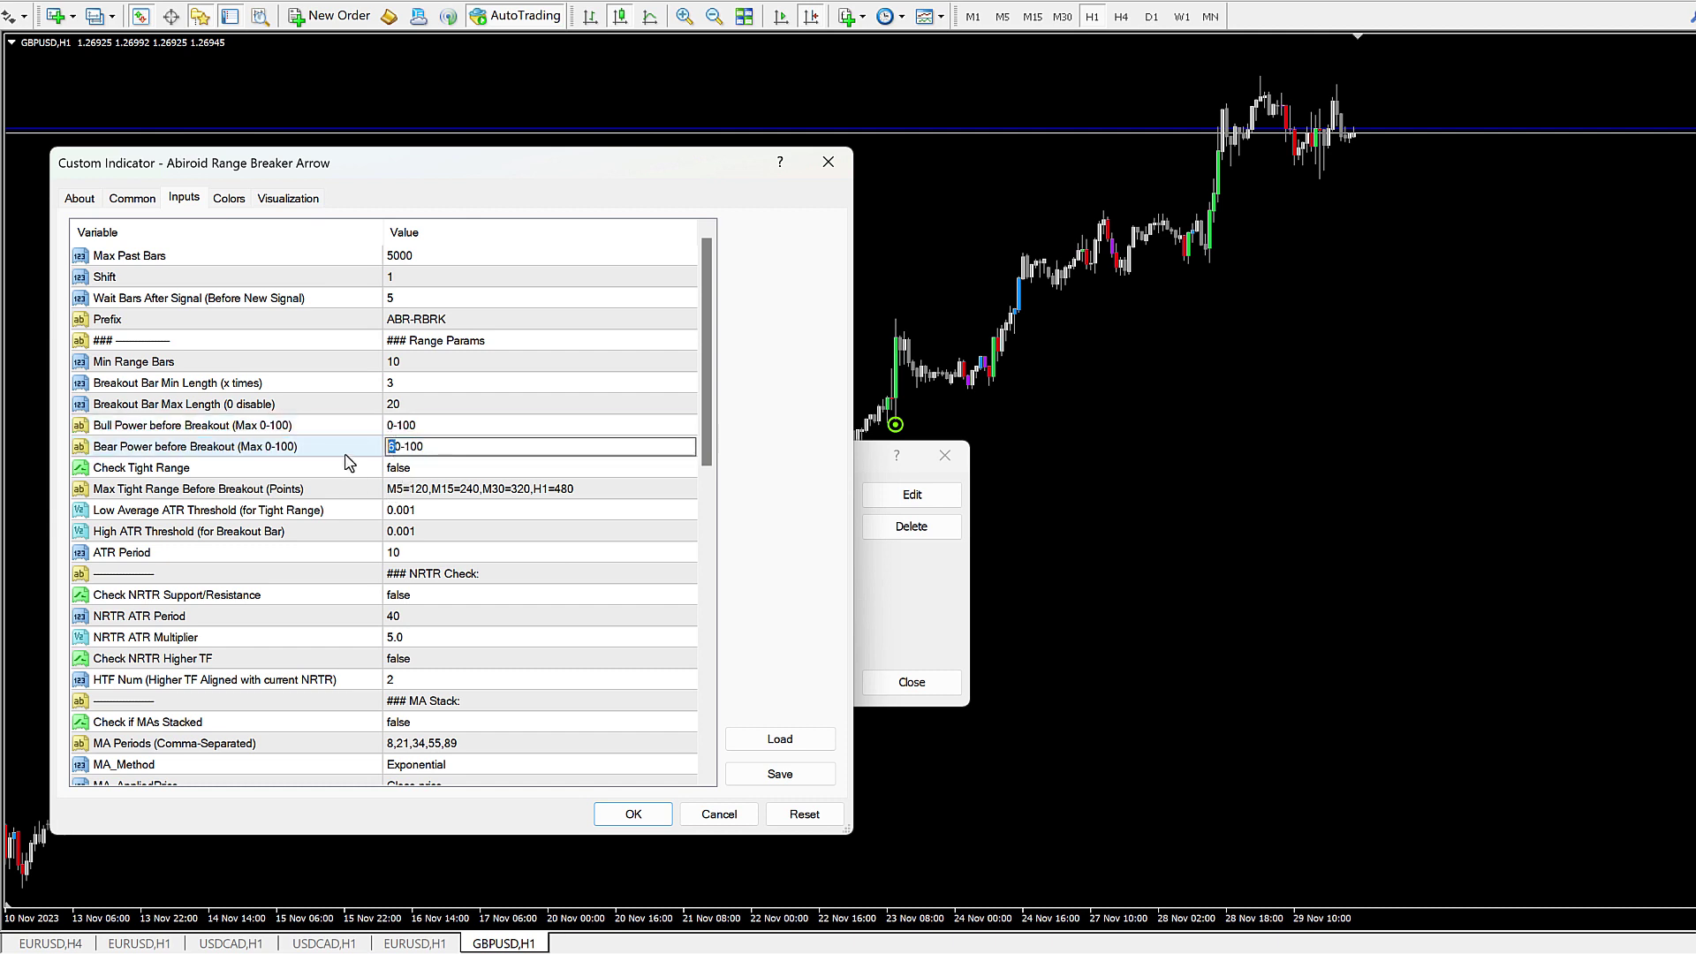
{"action": "key", "text": "BackSpace"}
{"action": "key", "text": "Return"}
{"action": "left_click", "coordinate": [257, 429]}
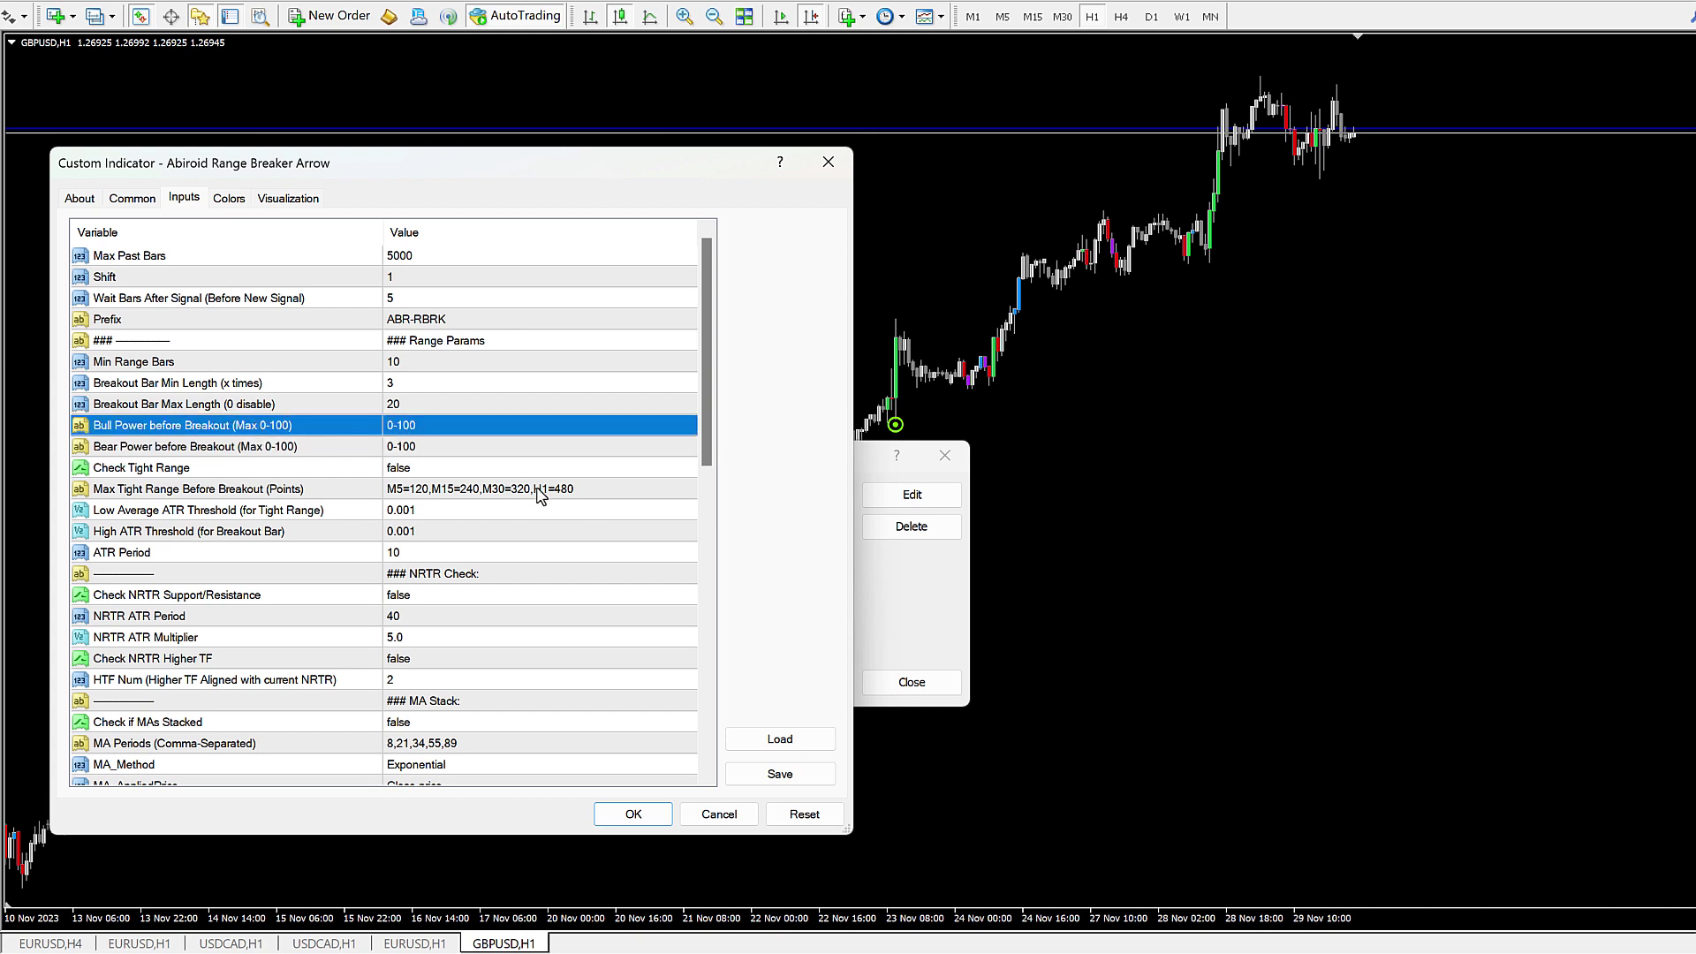
Step: Review the NRTR and MA Stack checks and set Check for Higher Highs (BUY) or Lower Lows (SELL) to 0
{"action": "left_click", "coordinate": [355, 601]}
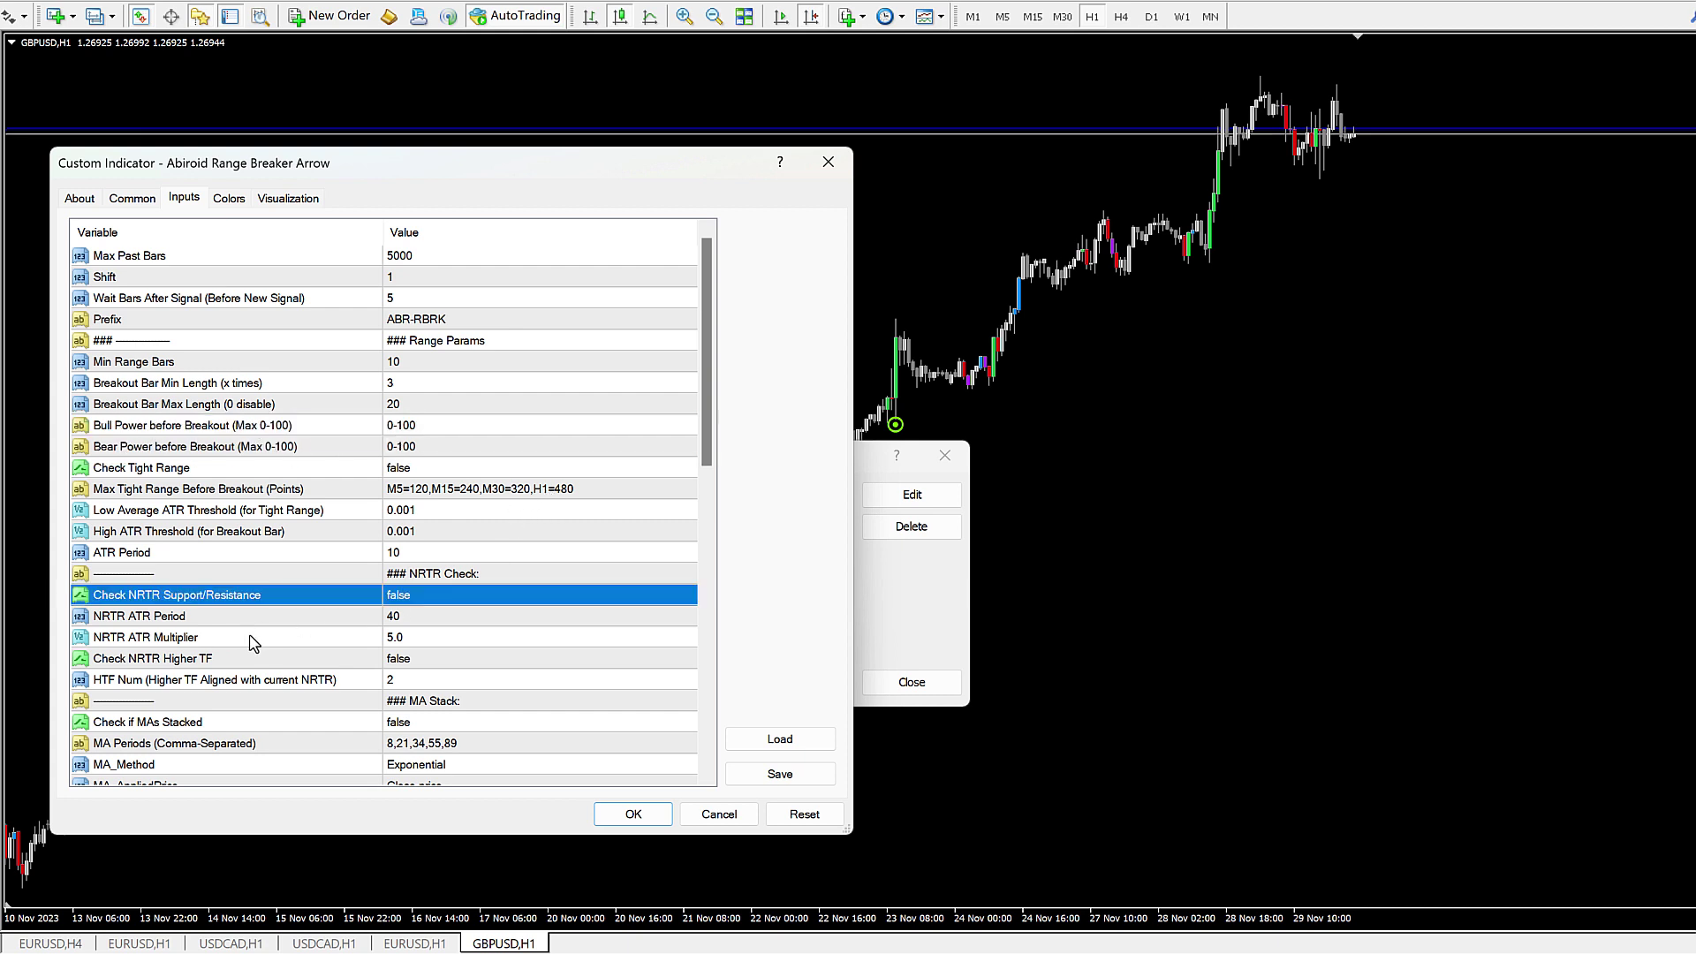
{"action": "scroll", "coordinate": [449, 640], "scroll_direction": "down", "scroll_amount": 1}
{"action": "left_click", "coordinate": [411, 594]}
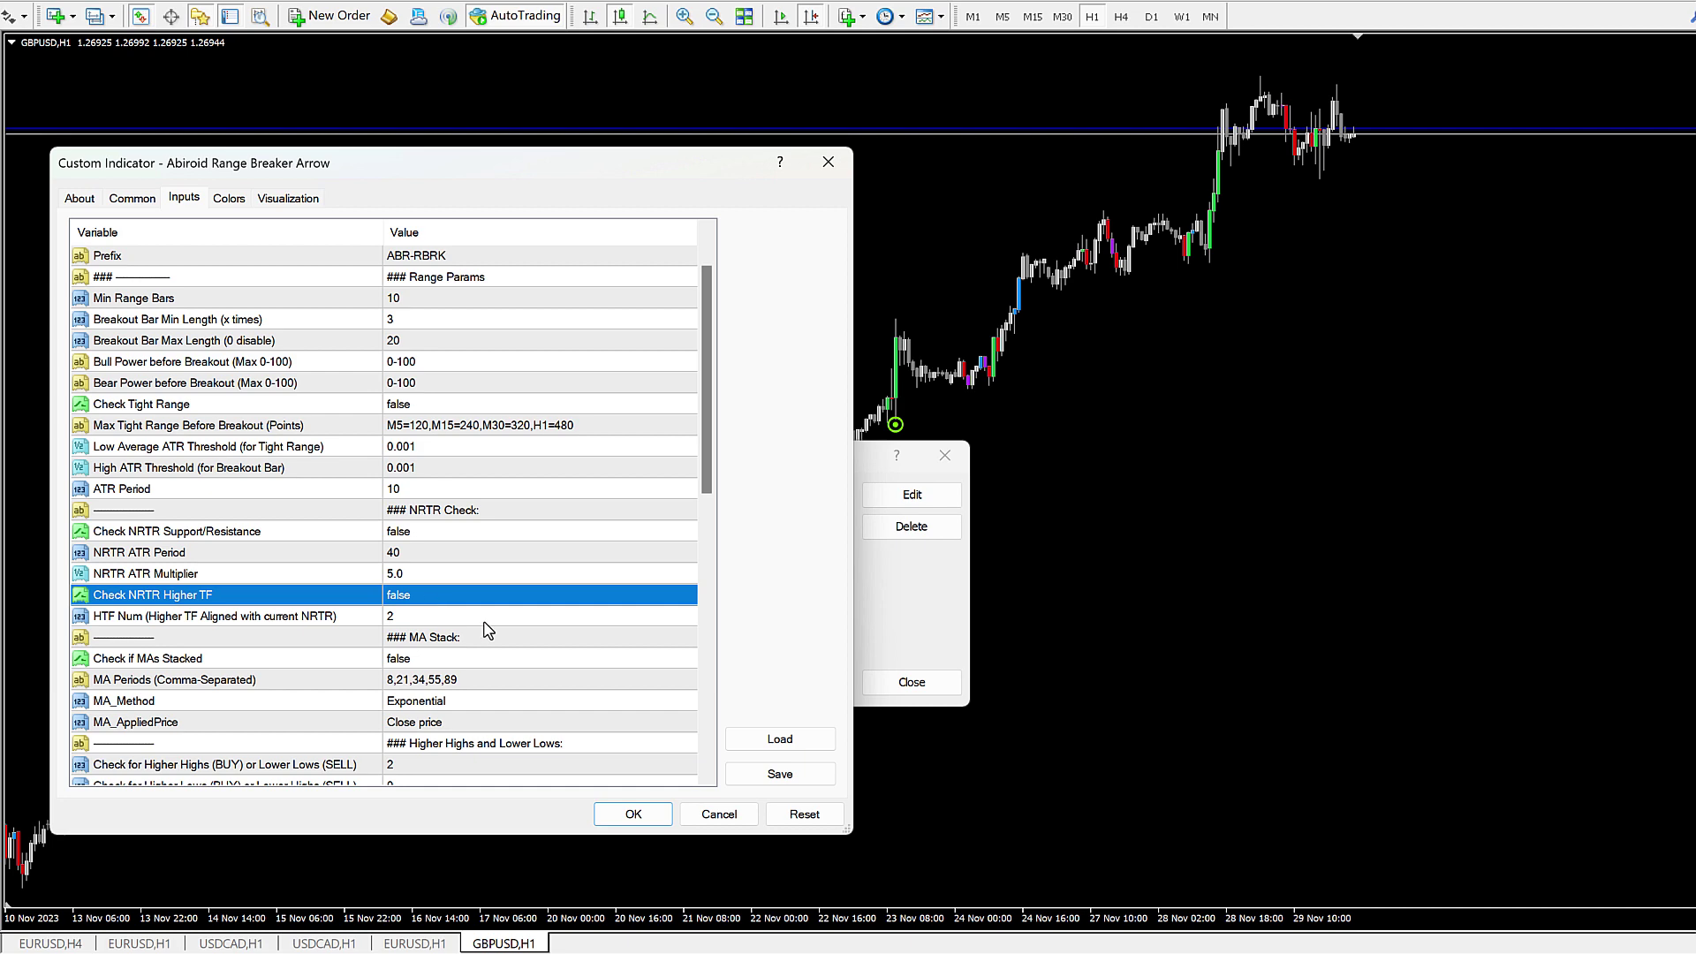
{"action": "scroll", "coordinate": [488, 629], "scroll_direction": "down", "scroll_amount": 1}
{"action": "left_click", "coordinate": [408, 599]}
{"action": "scroll", "coordinate": [563, 613], "scroll_direction": "down", "scroll_amount": 2}
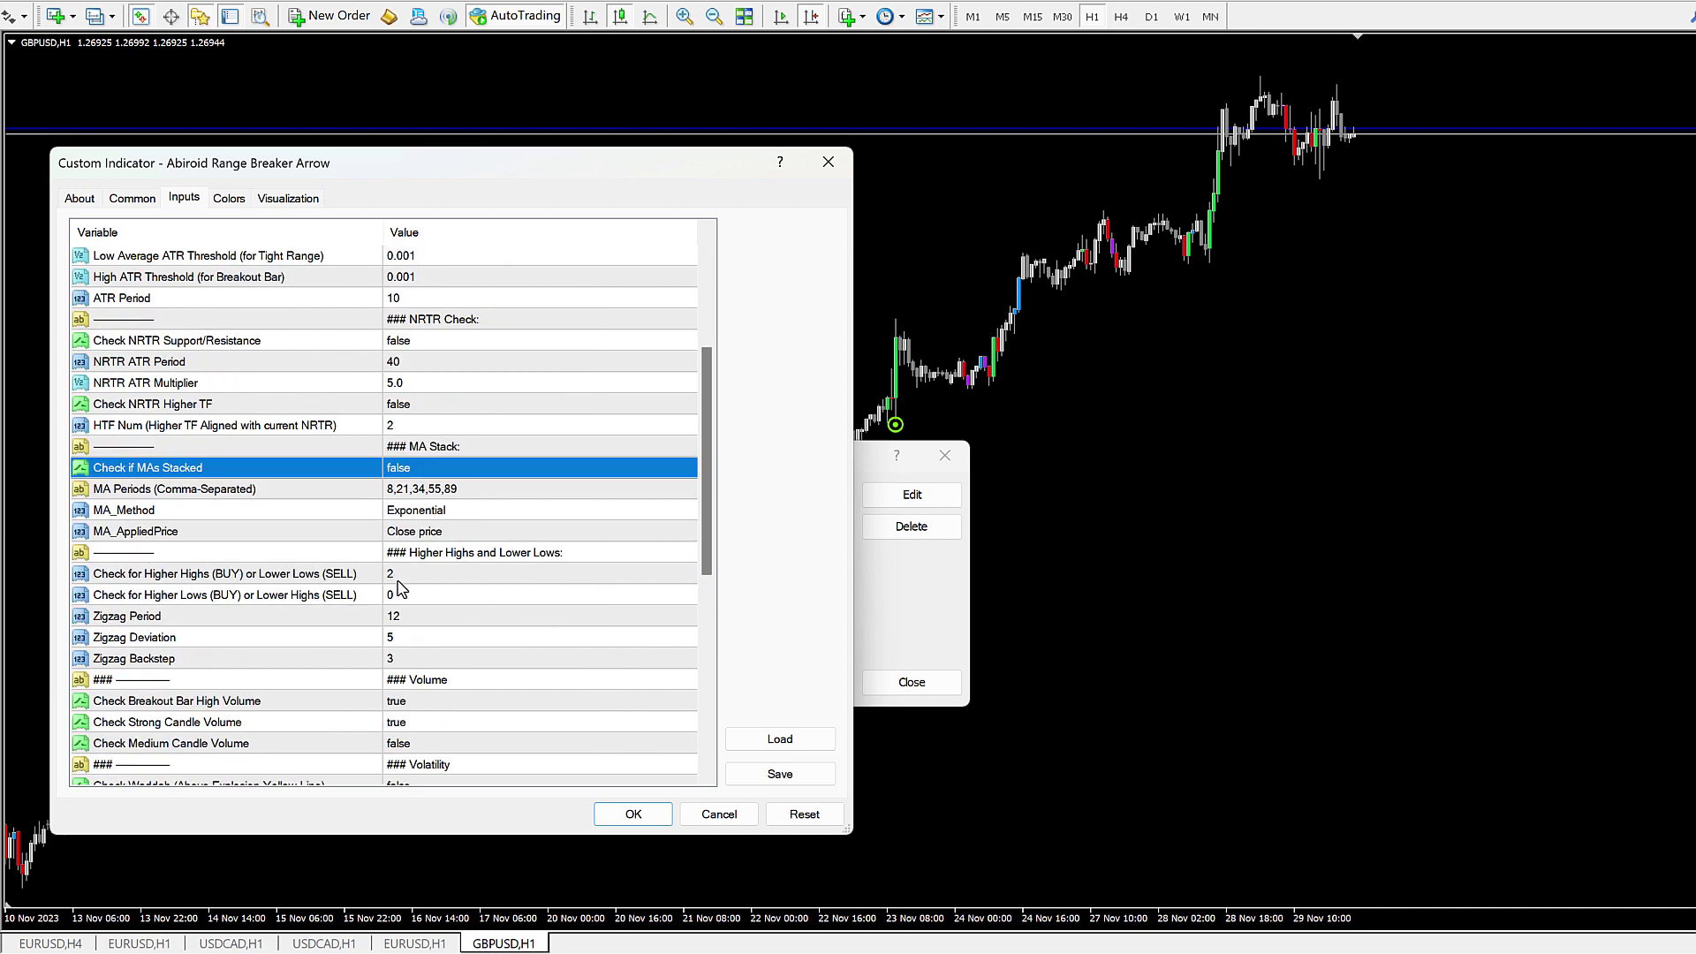
{"action": "double_click", "coordinate": [397, 581]}
{"action": "type", "text": "0"}
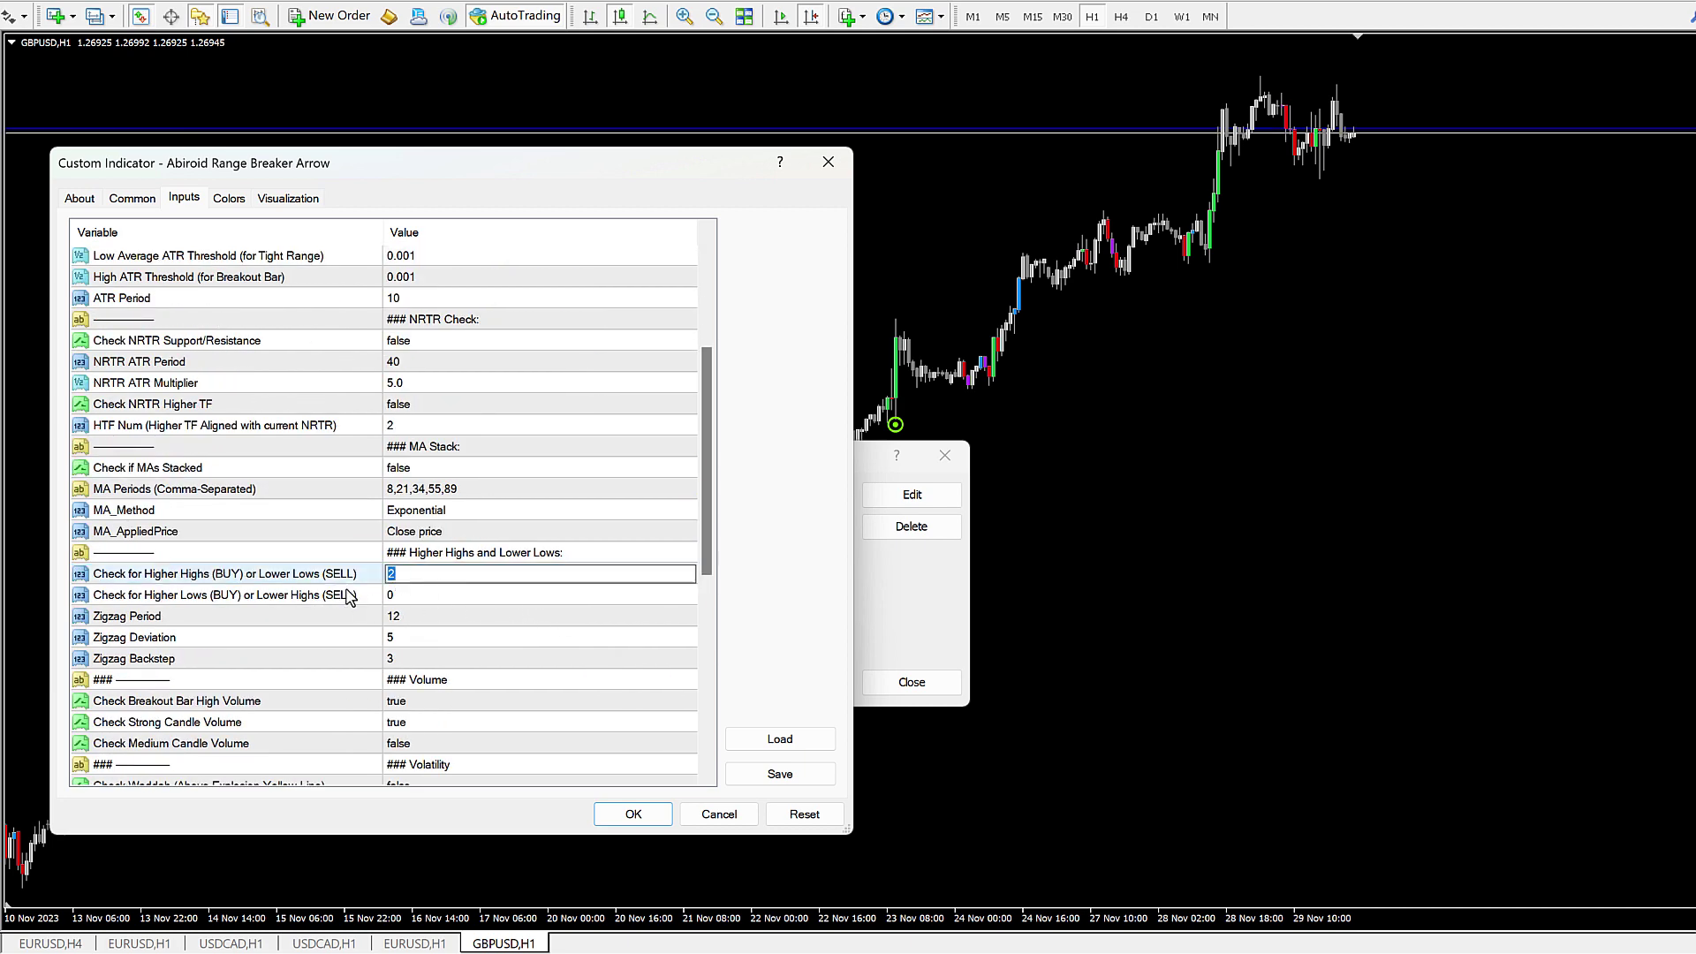
{"action": "left_click", "coordinate": [334, 576]}
Step: Review the Check Waddah setting, apply the changed indicator inputs and close the indicators list
{"action": "scroll", "coordinate": [558, 623], "scroll_direction": "down", "scroll_amount": 1}
{"action": "scroll", "coordinate": [558, 623], "scroll_direction": "down", "scroll_amount": 2}
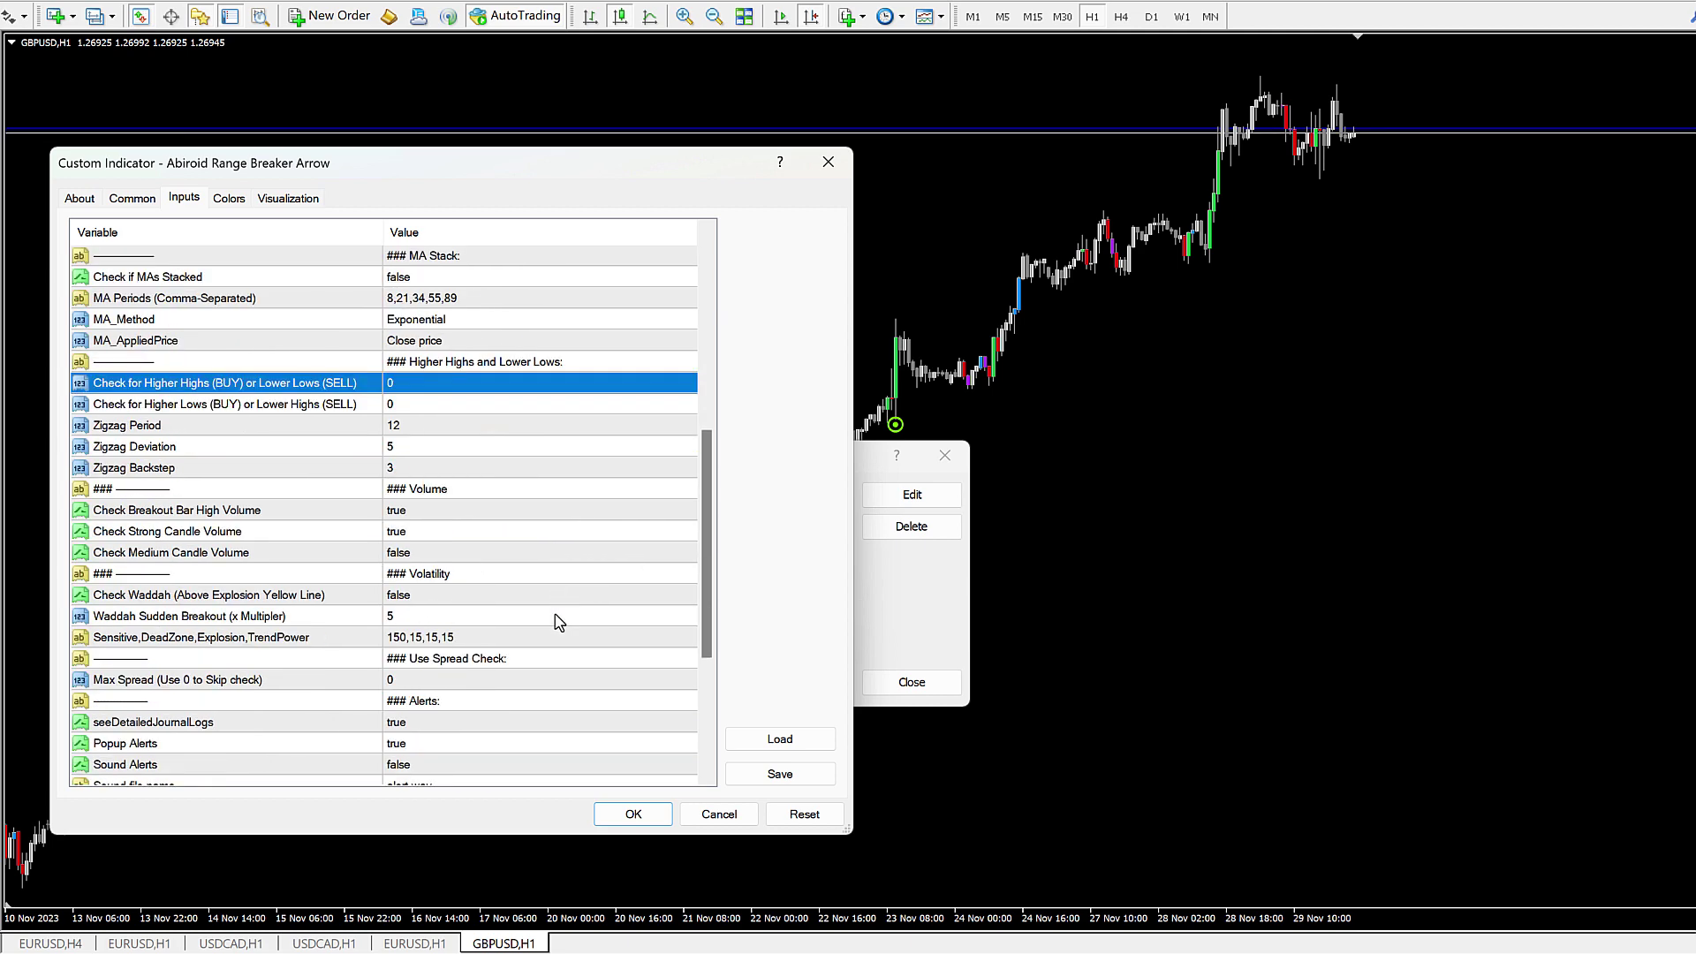
{"action": "left_click", "coordinate": [413, 599]}
{"action": "scroll", "coordinate": [550, 676], "scroll_direction": "down", "scroll_amount": 3}
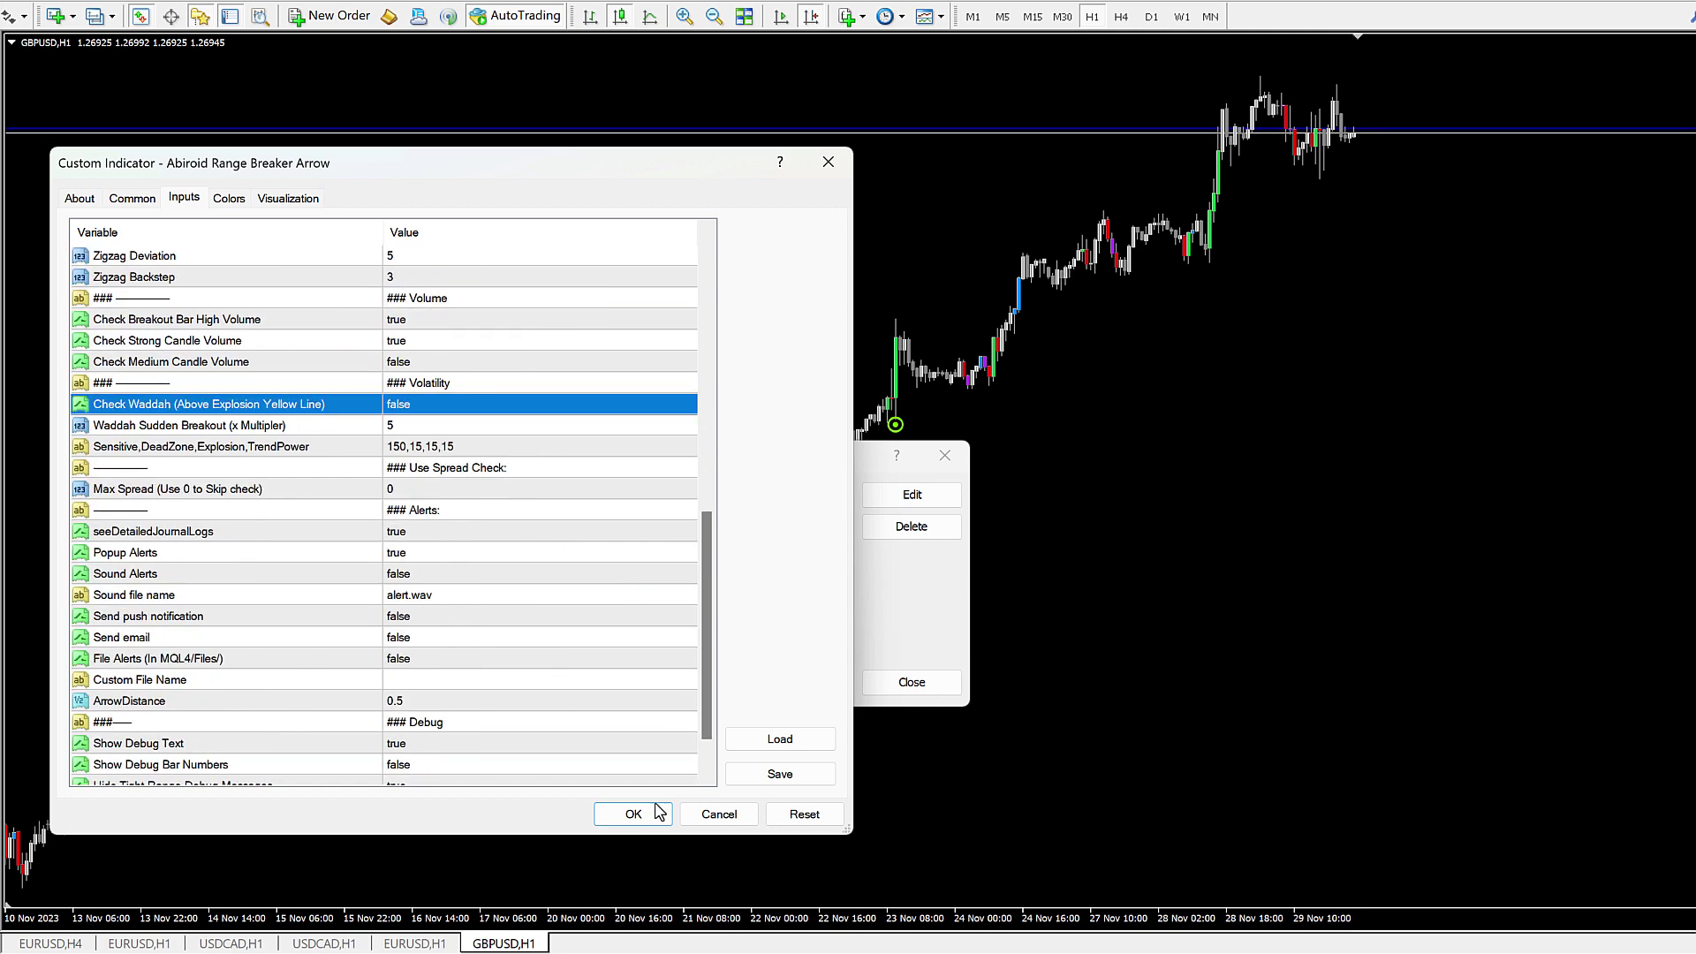
{"action": "left_click", "coordinate": [650, 815]}
{"action": "left_click", "coordinate": [912, 683]}
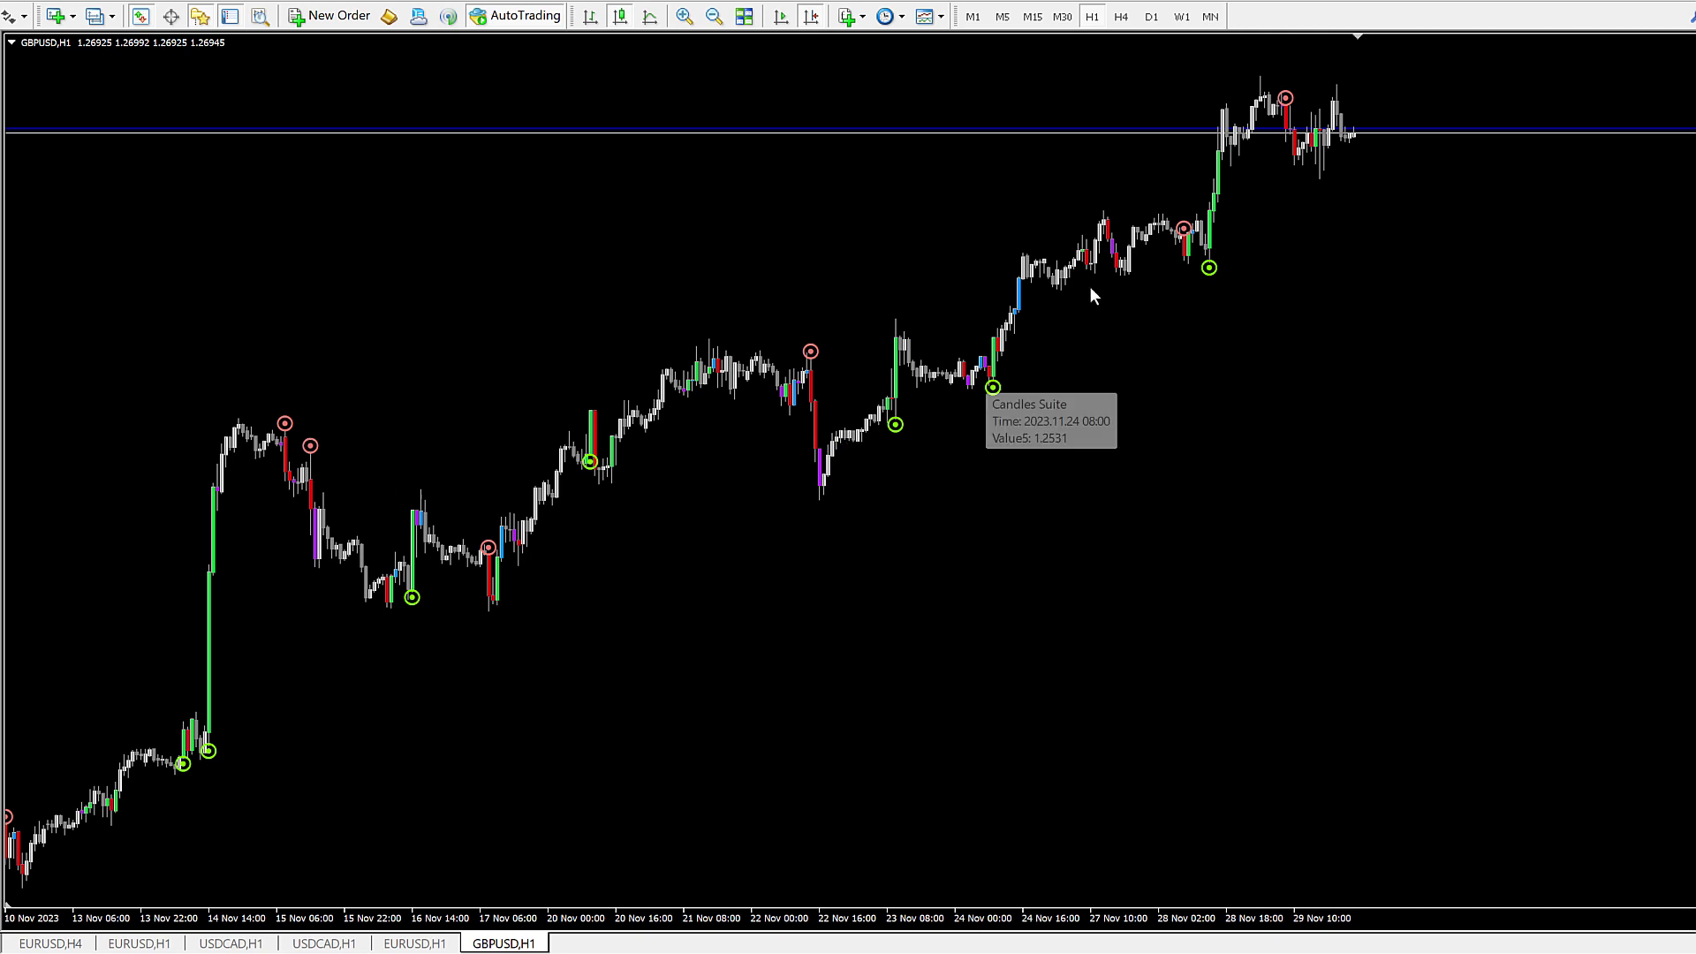
Step: Reopen the Range Breaker Arrow inputs and examine the Max Past Bars, Shift and Wait Bars After Signal settings
{"action": "right_click", "coordinate": [479, 187]}
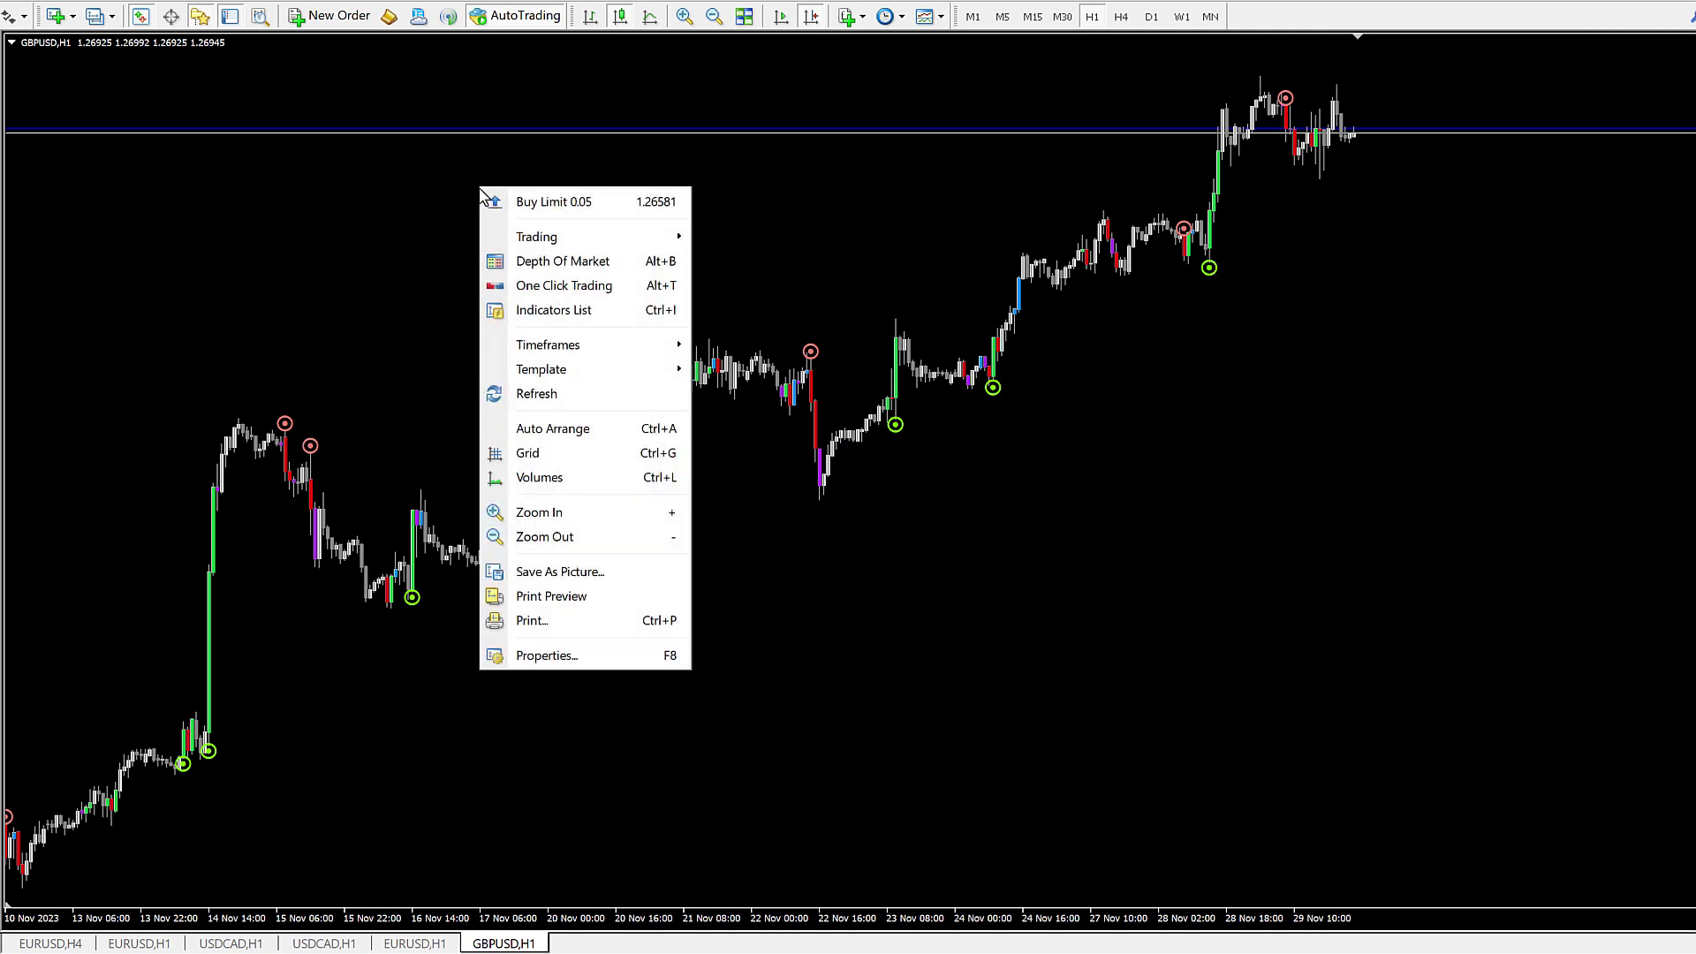
{"action": "left_click", "coordinate": [538, 302]}
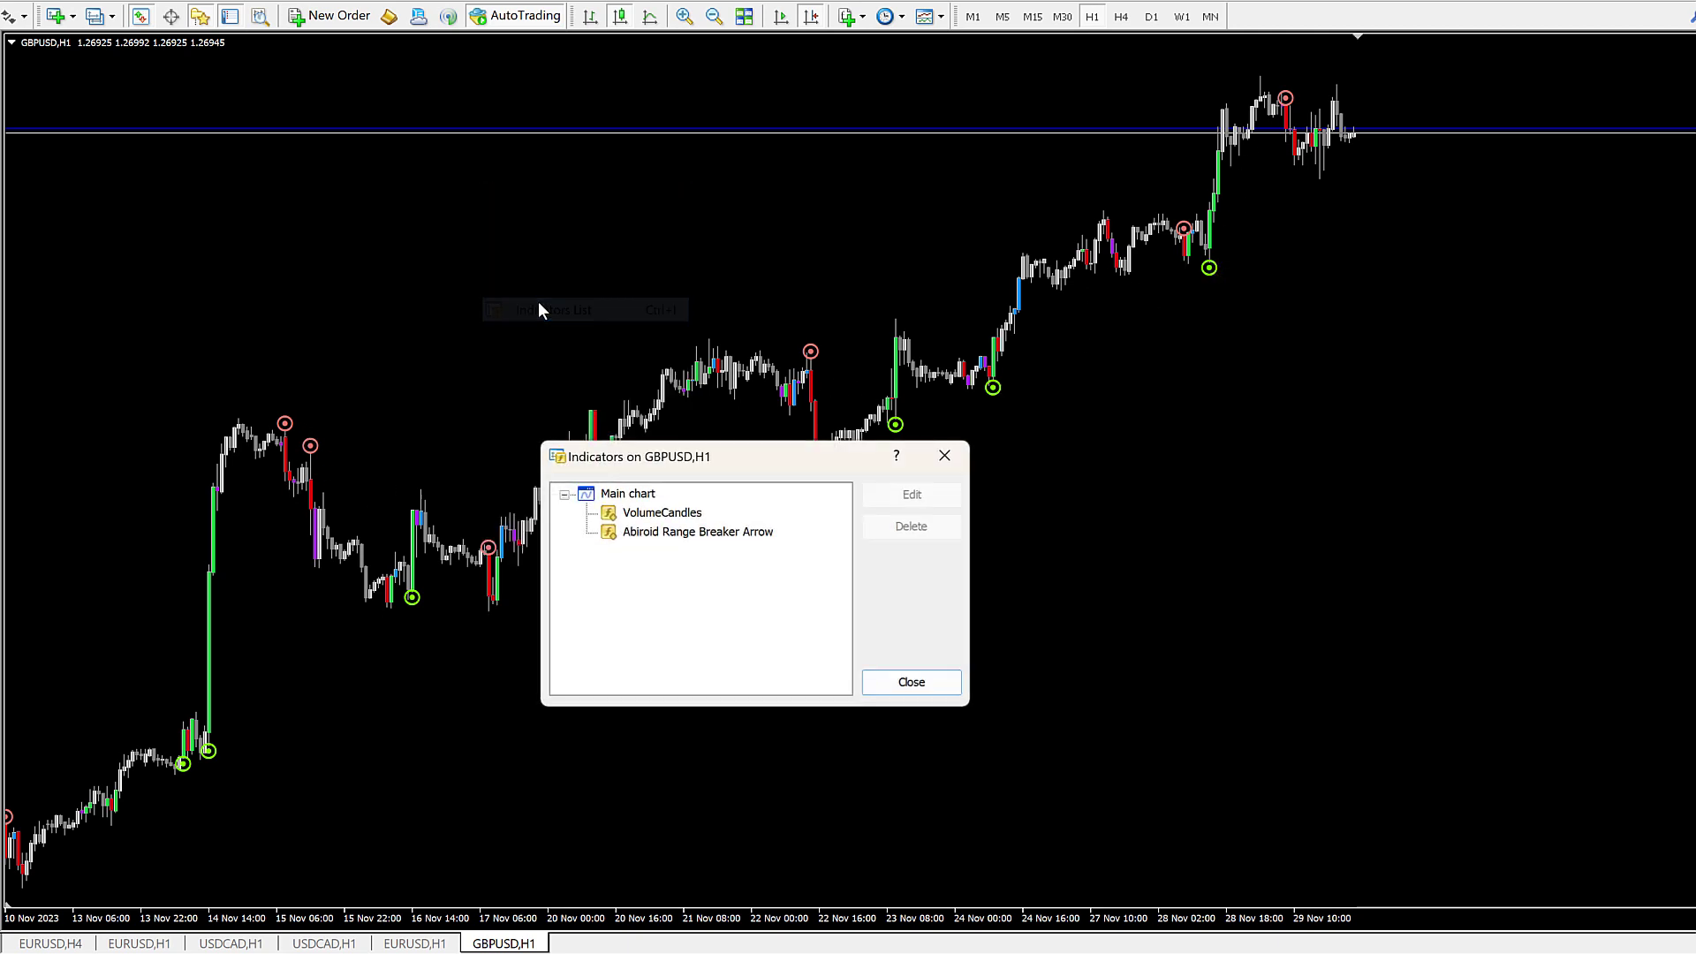
{"action": "double_click", "coordinate": [687, 531]}
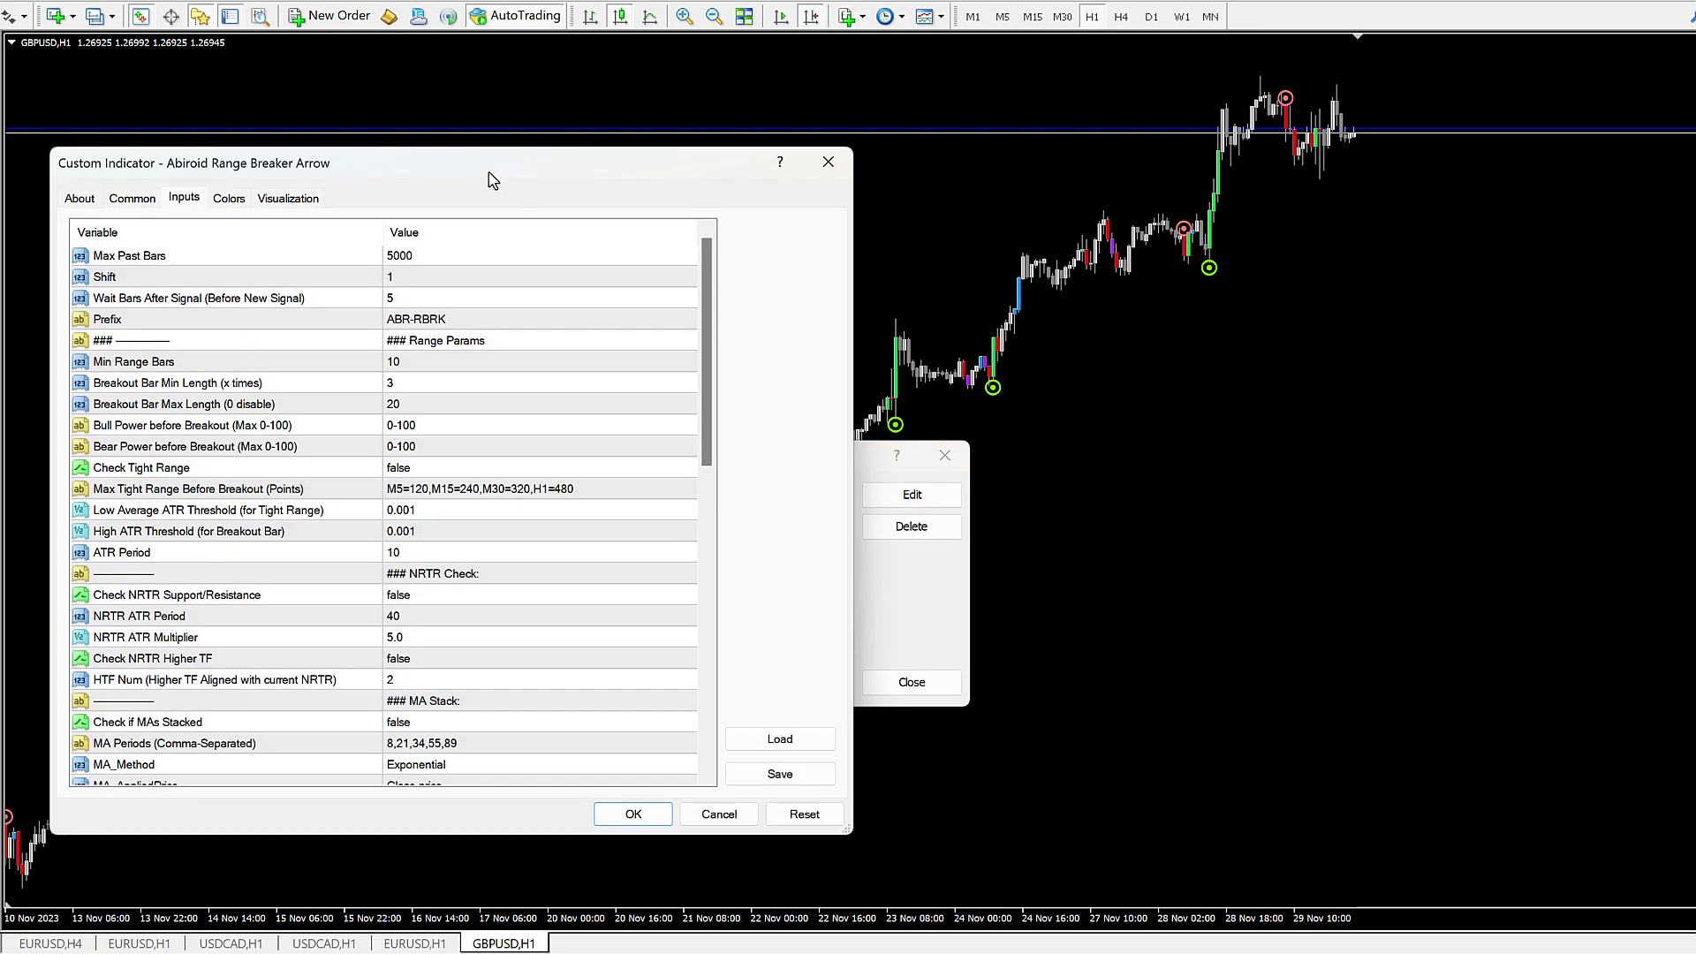
{"action": "left_click_drag", "start_coordinate": [492, 178], "coordinate": [892, 162]}
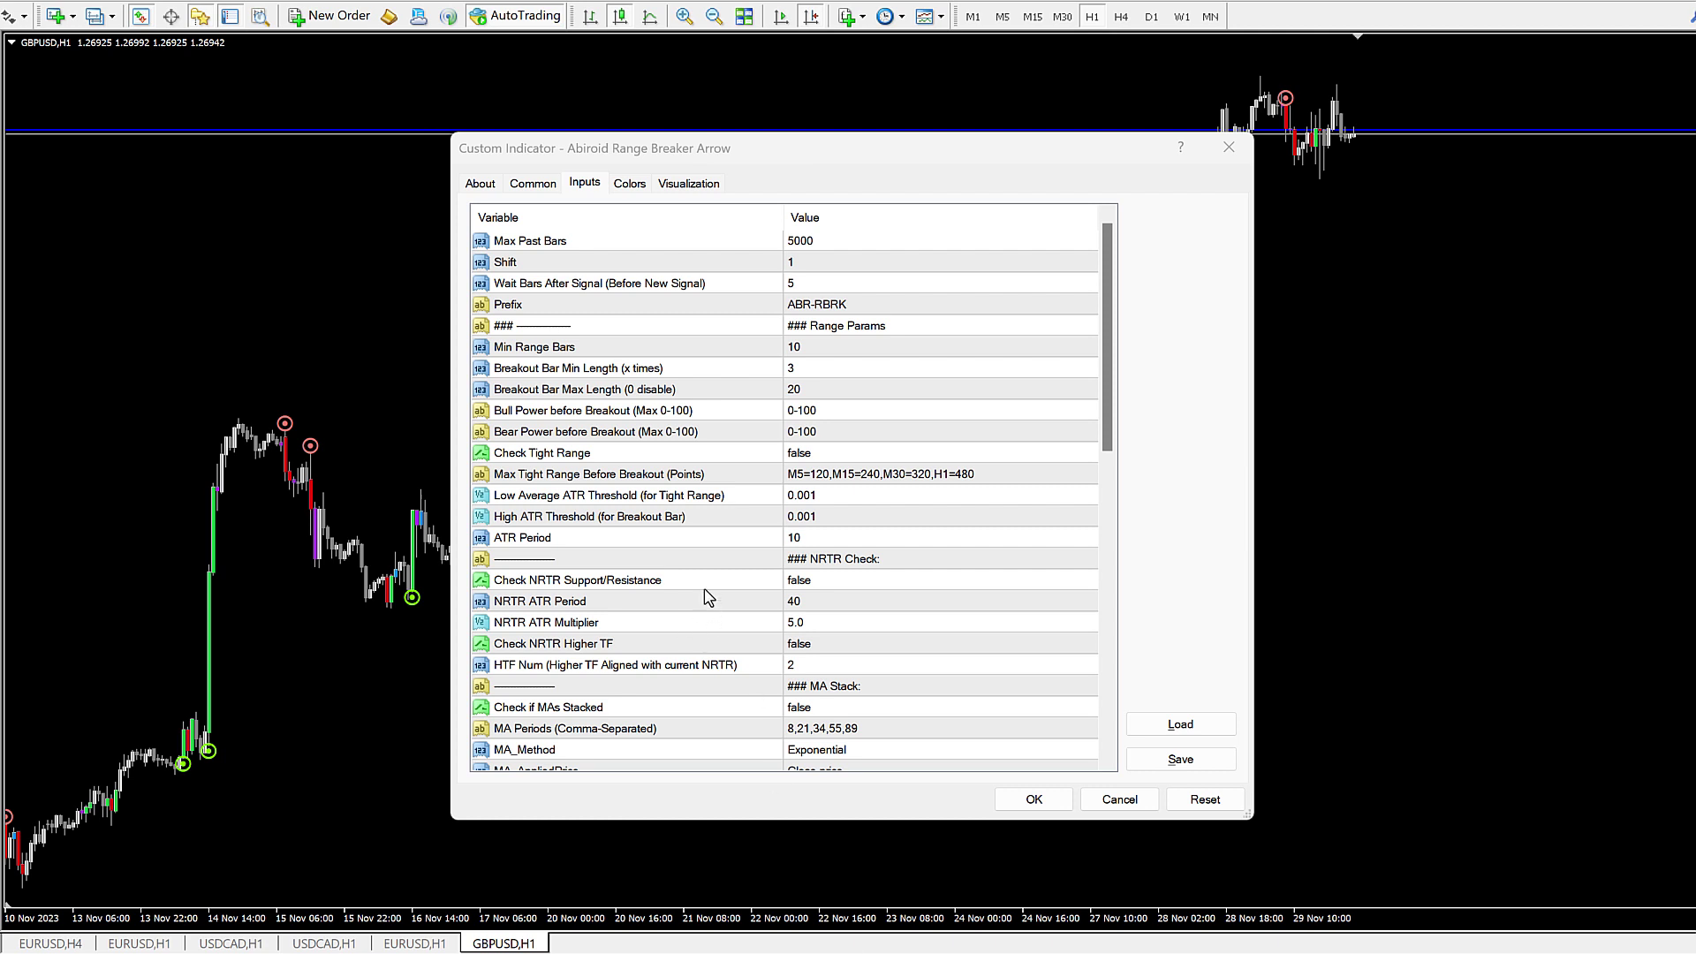
{"action": "left_click", "coordinate": [517, 246]}
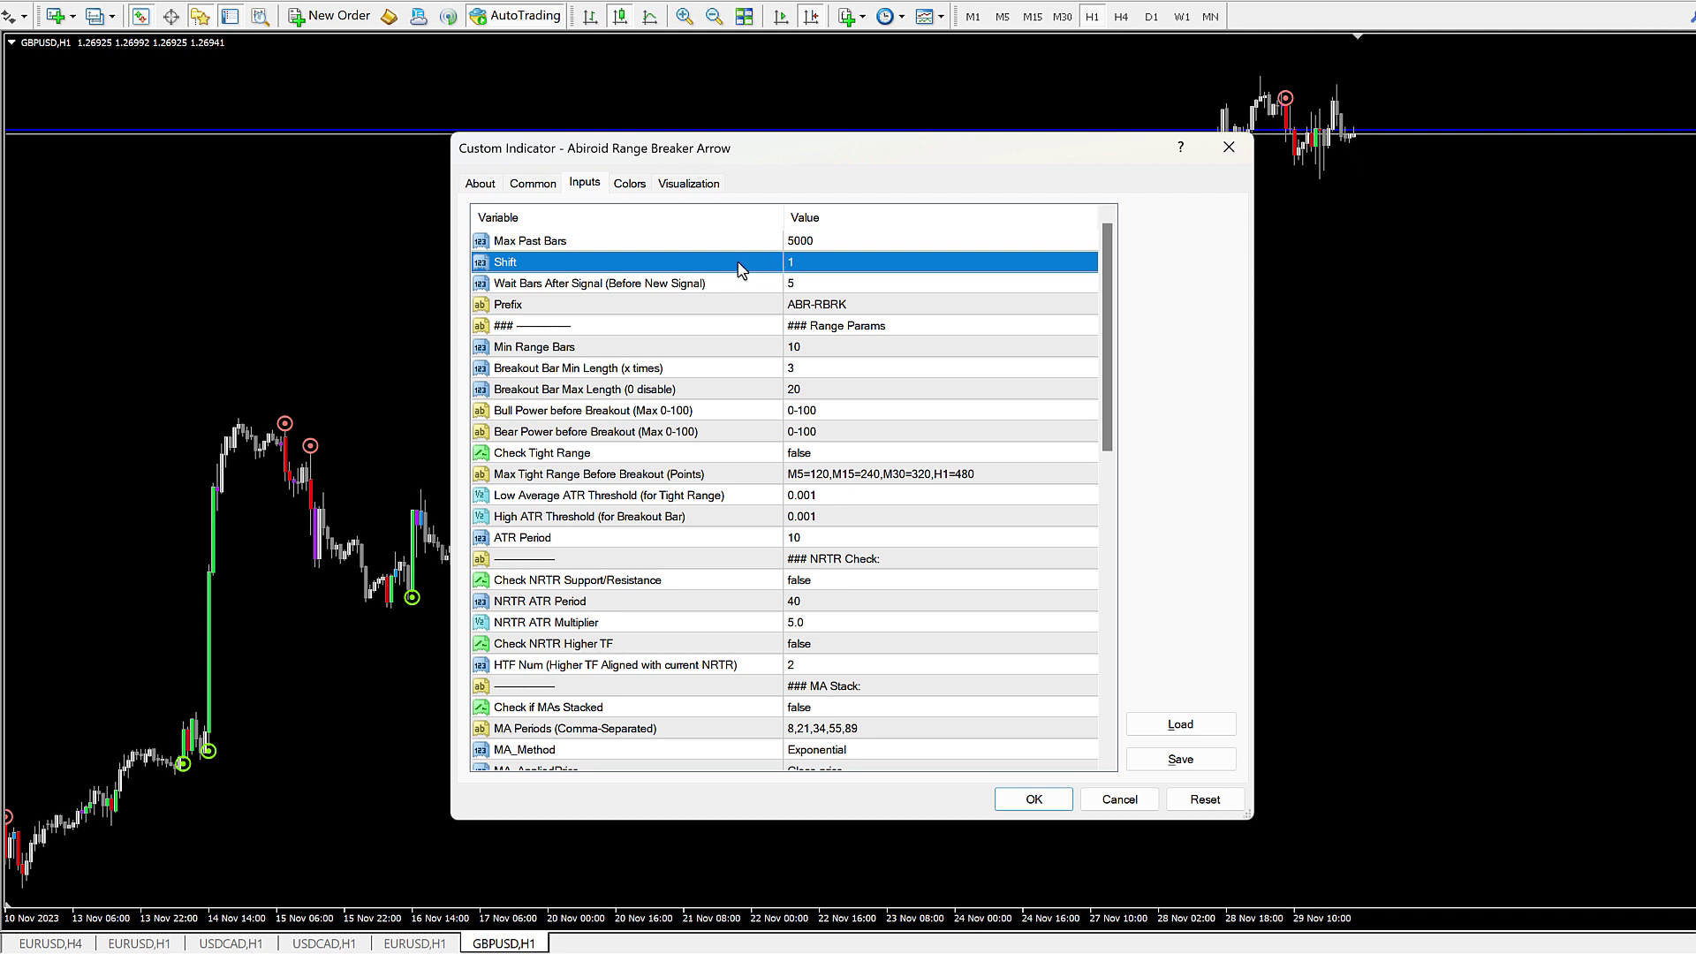
{"action": "left_click", "coordinate": [528, 287]}
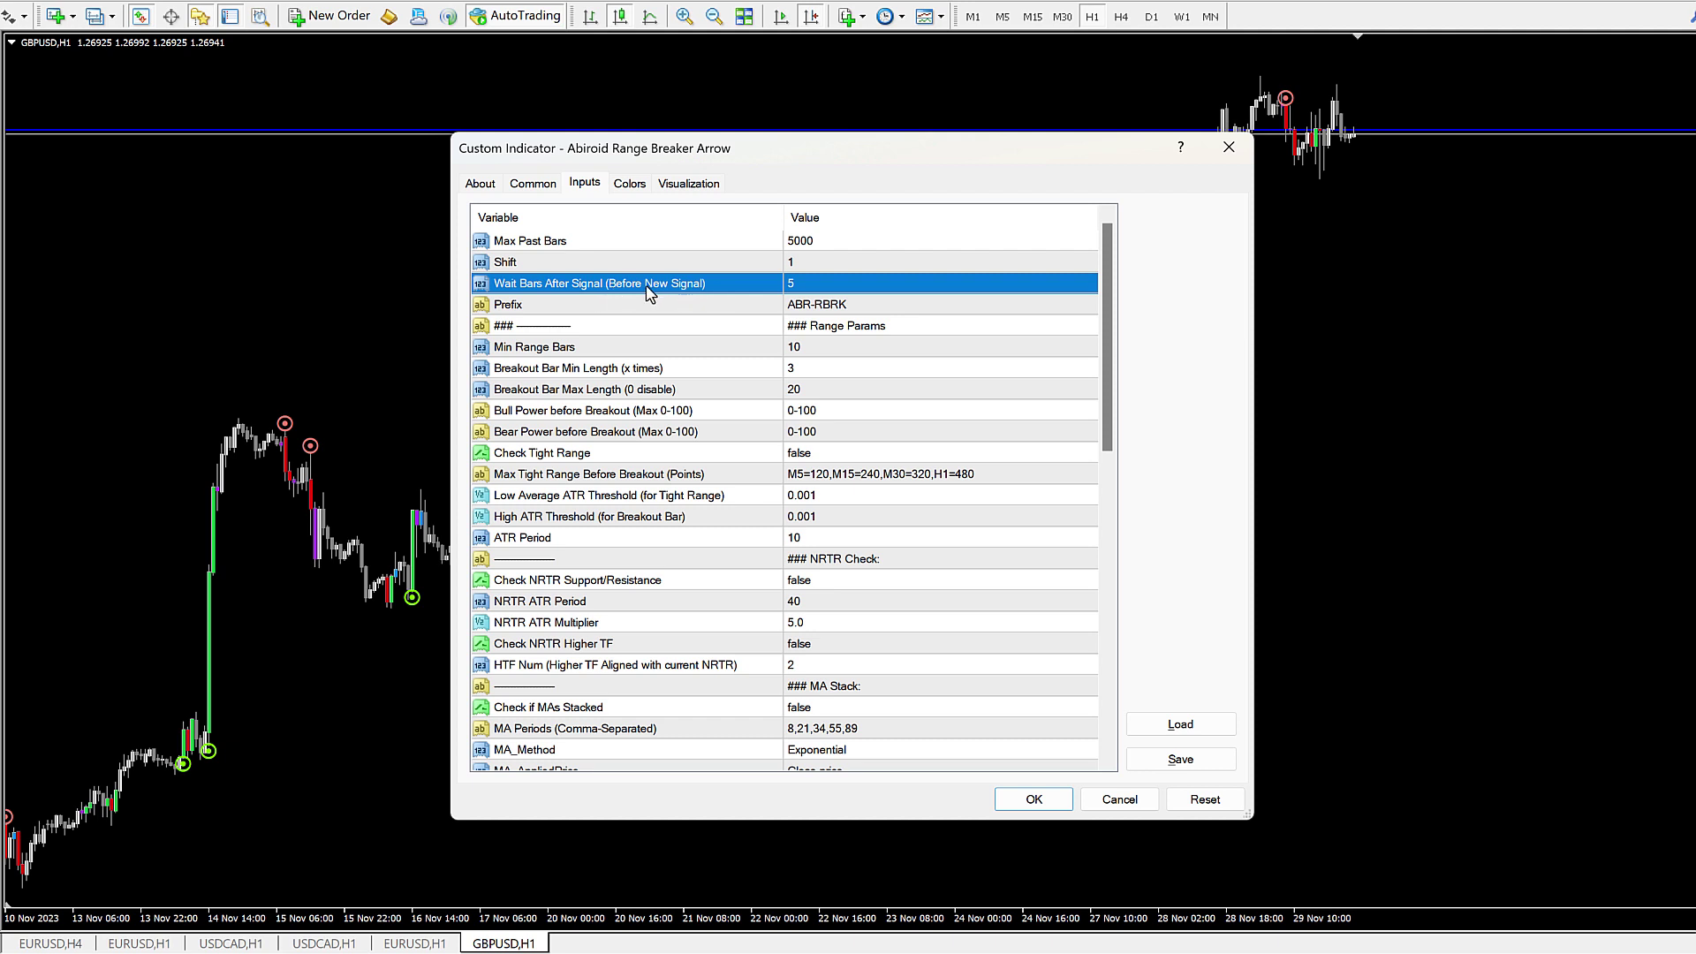
Step: Set Wait Bars After Signal (Before New Signal) to 0, apply the inputs and inspect the arrows on the chart
{"action": "left_click", "coordinate": [798, 286]}
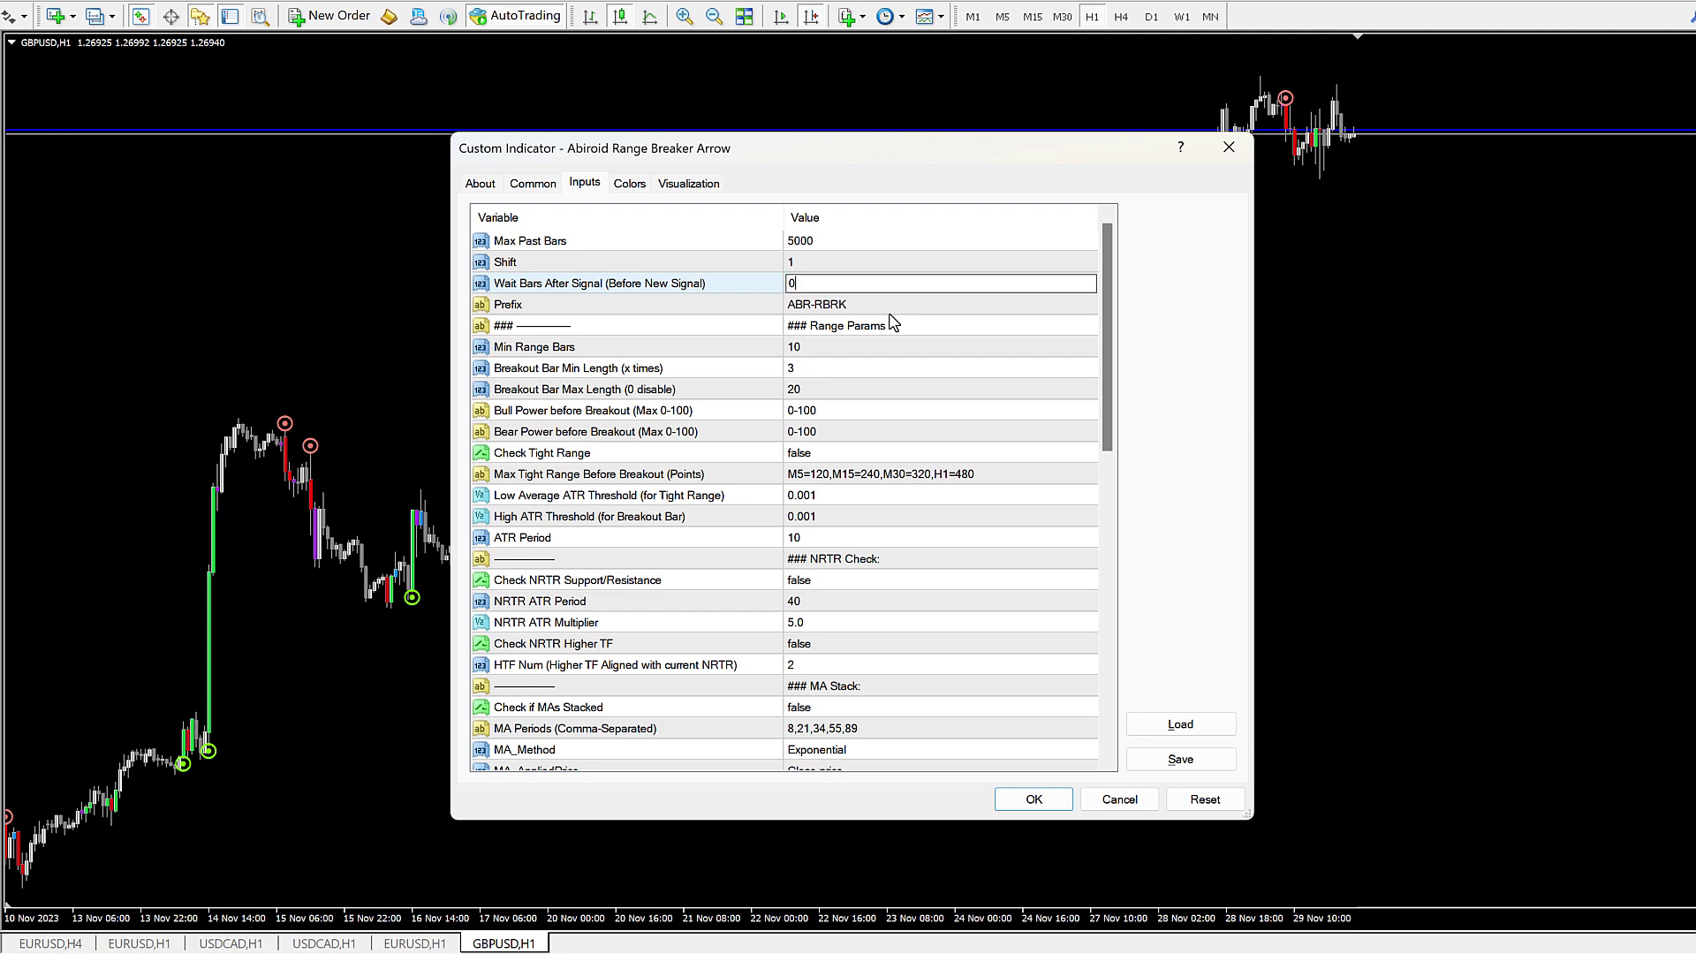
{"action": "left_click", "coordinate": [737, 288]}
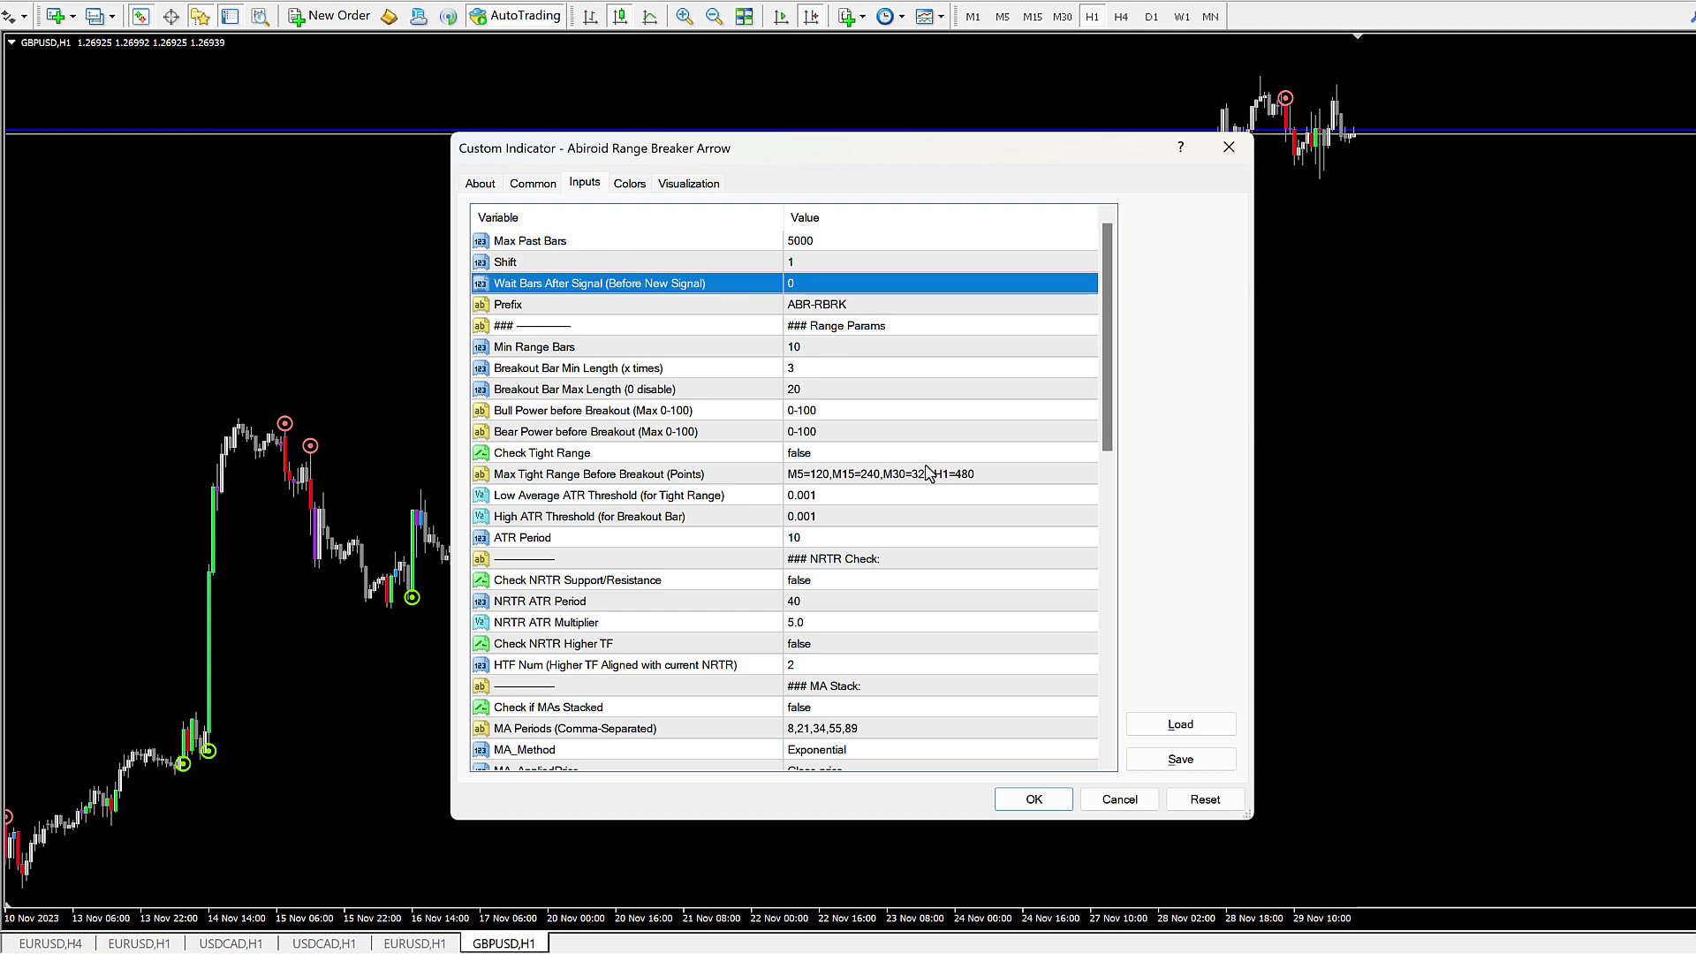
{"action": "left_click", "coordinate": [1032, 801]}
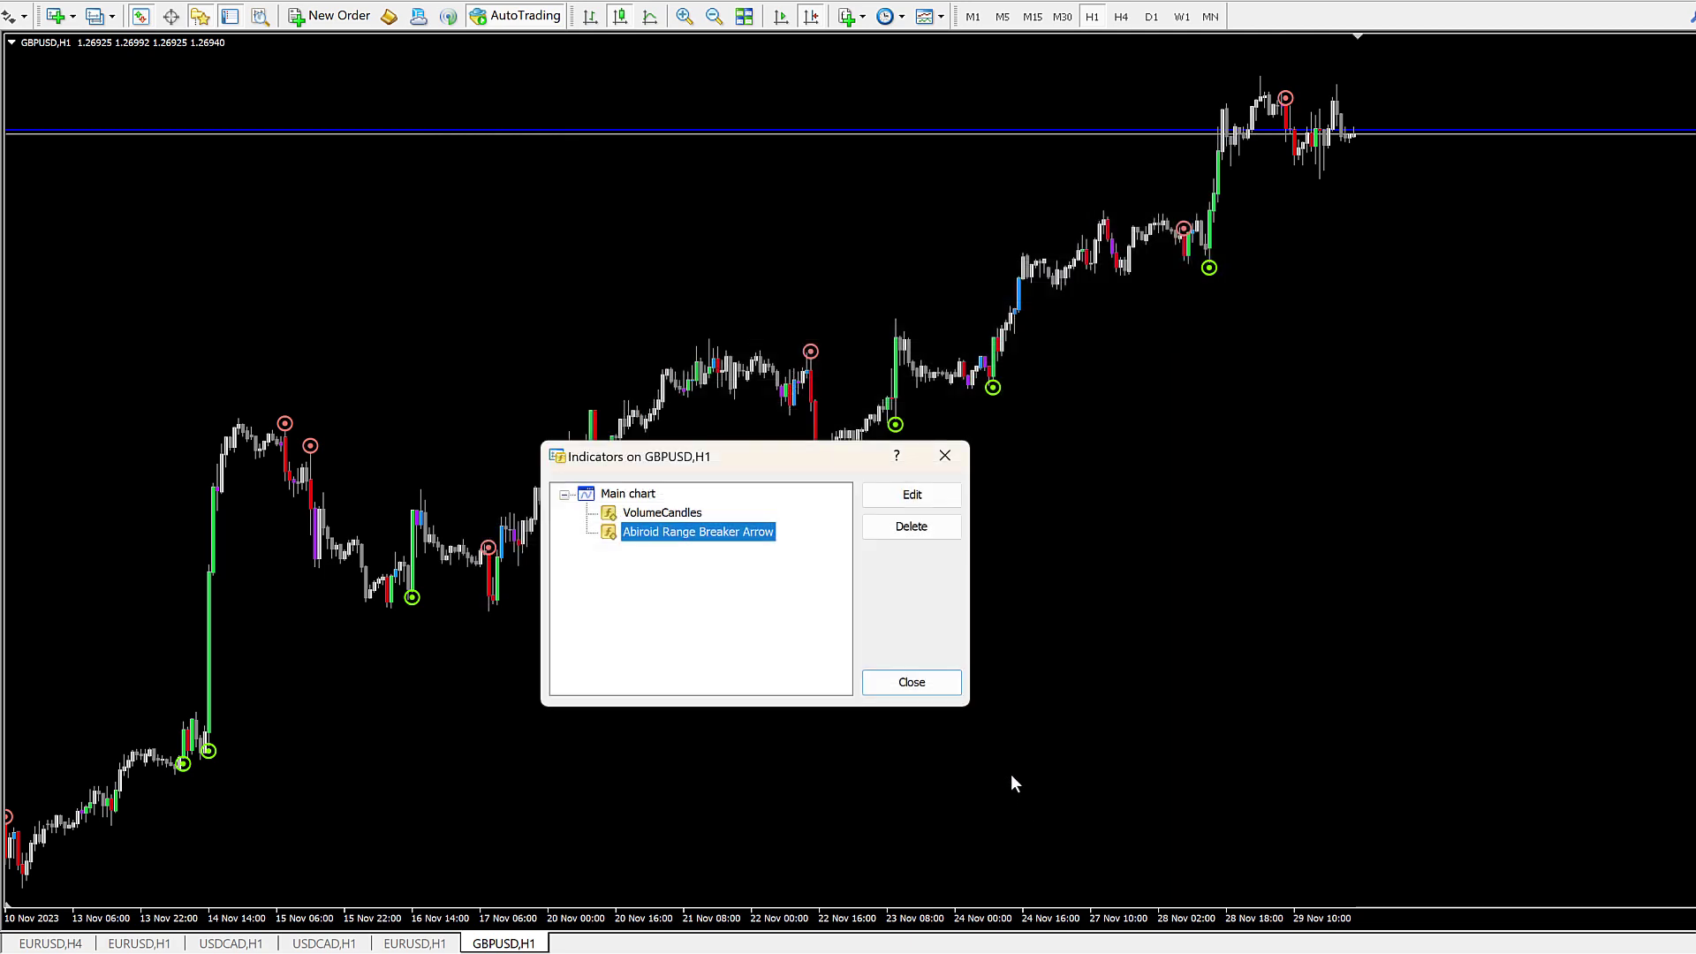
{"action": "left_click", "coordinate": [915, 682]}
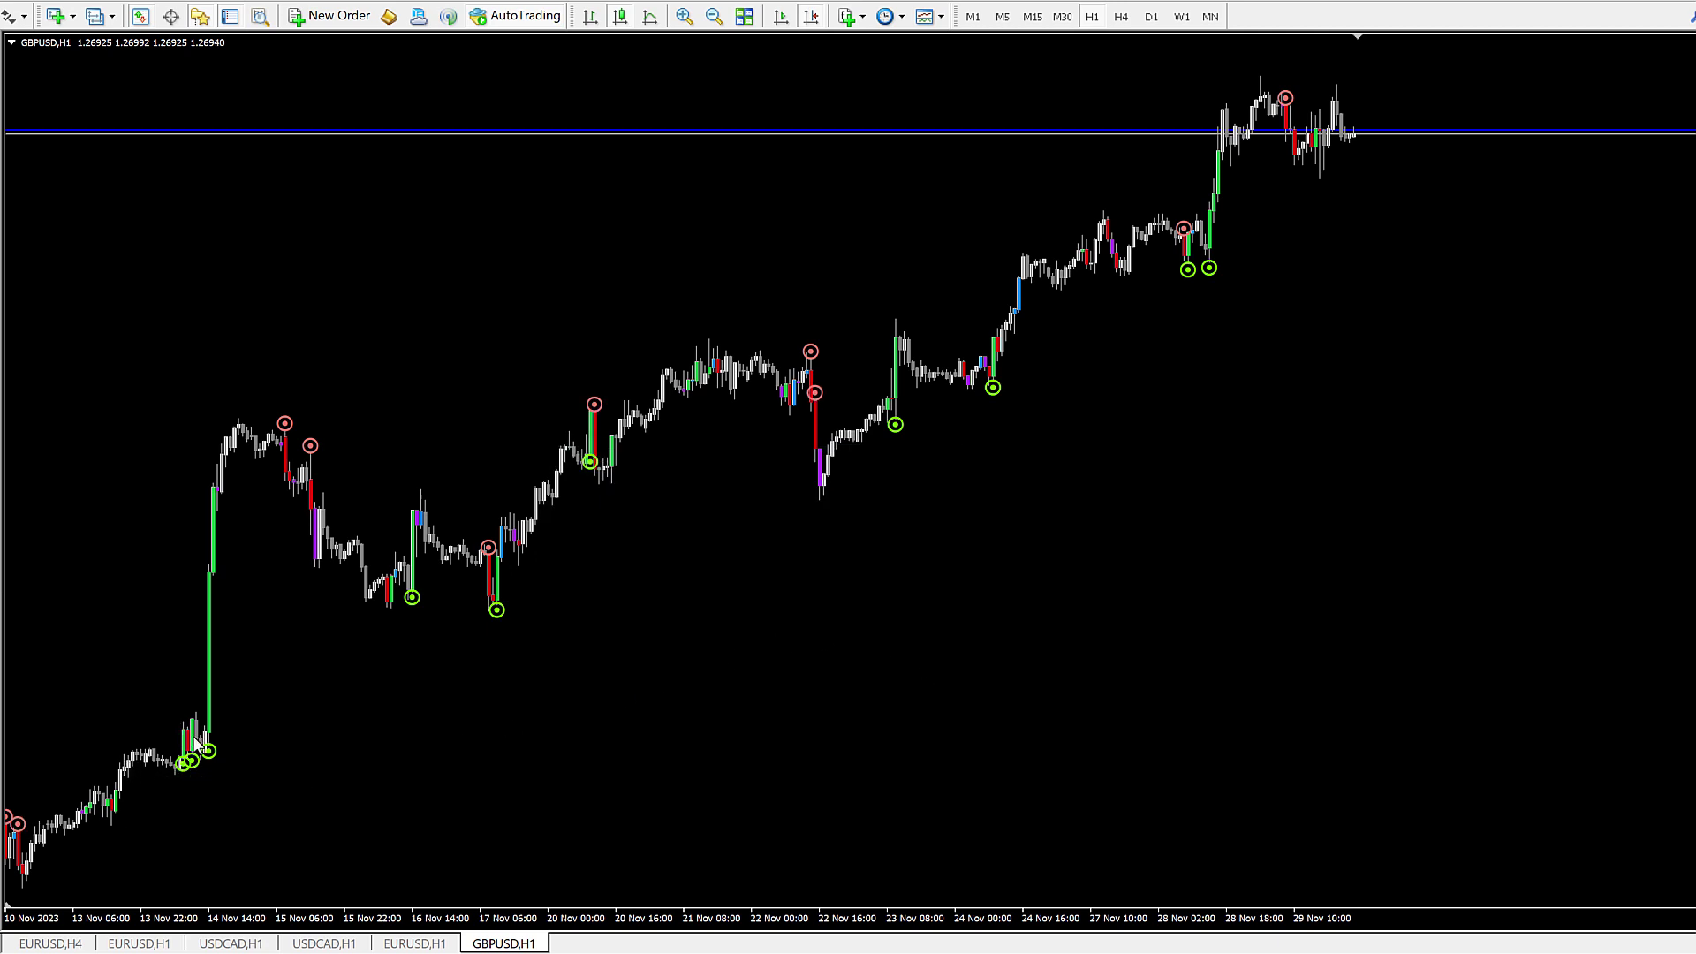
{"action": "mouse_move", "coordinate": [194, 767]}
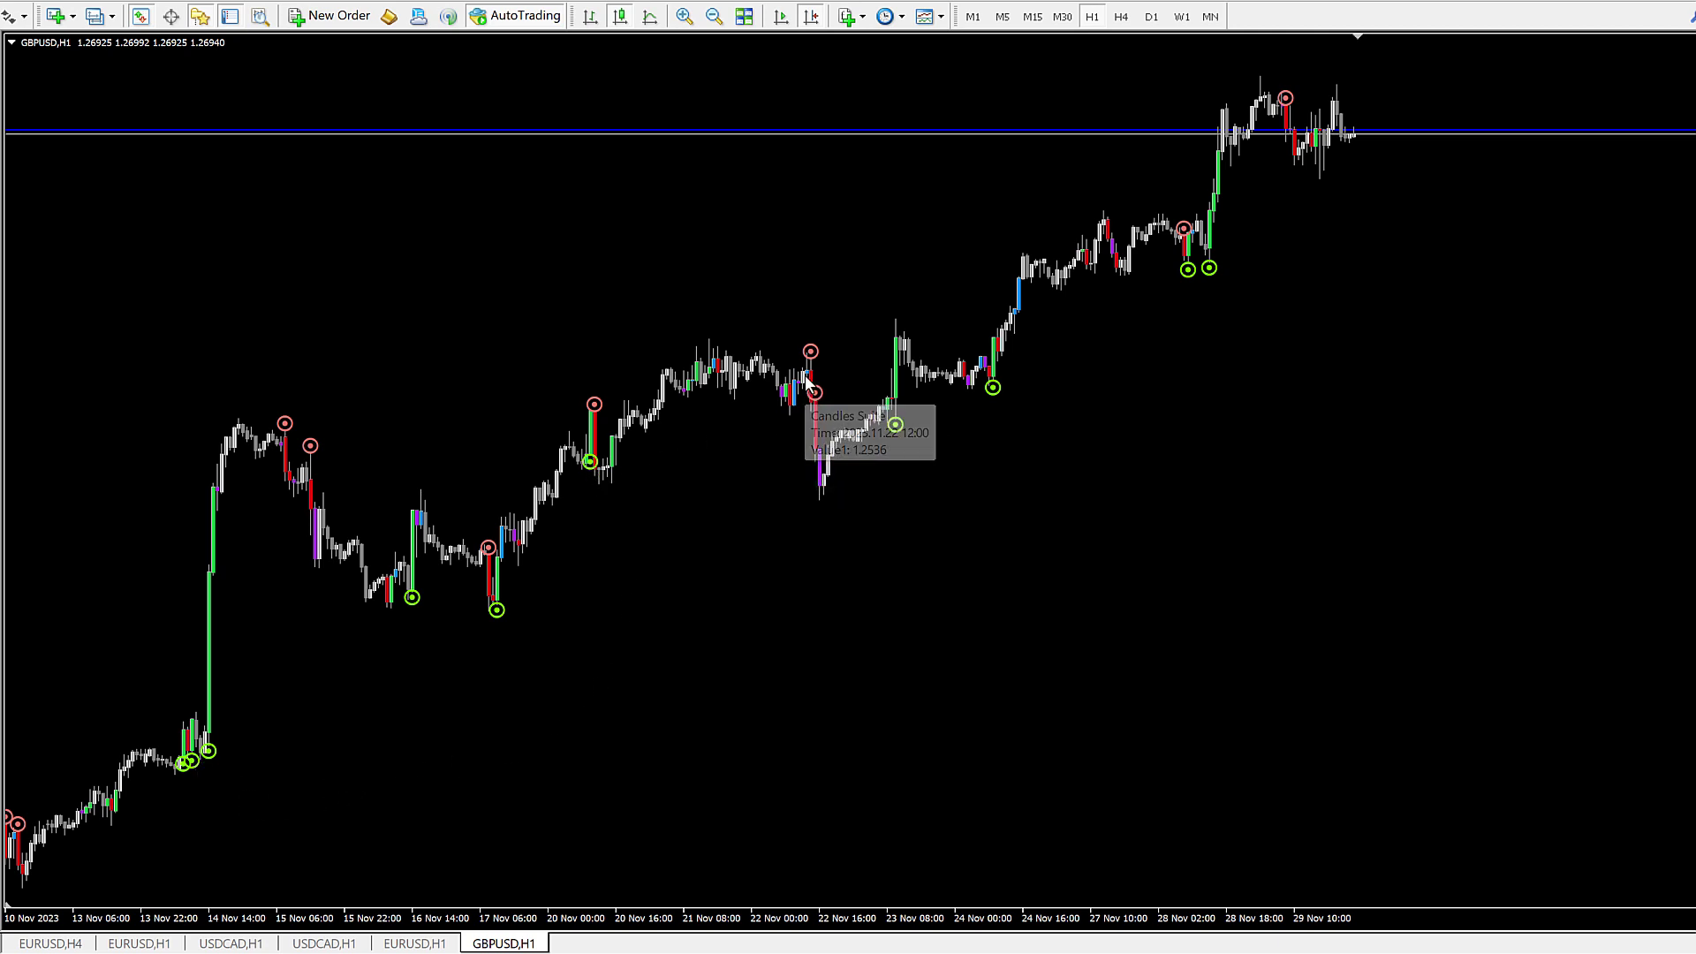
Step: Reopen the Range Breaker Arrow inputs and set Wait Bars After Signal (Before New Signal) to 5
{"action": "right_click", "coordinate": [878, 508]}
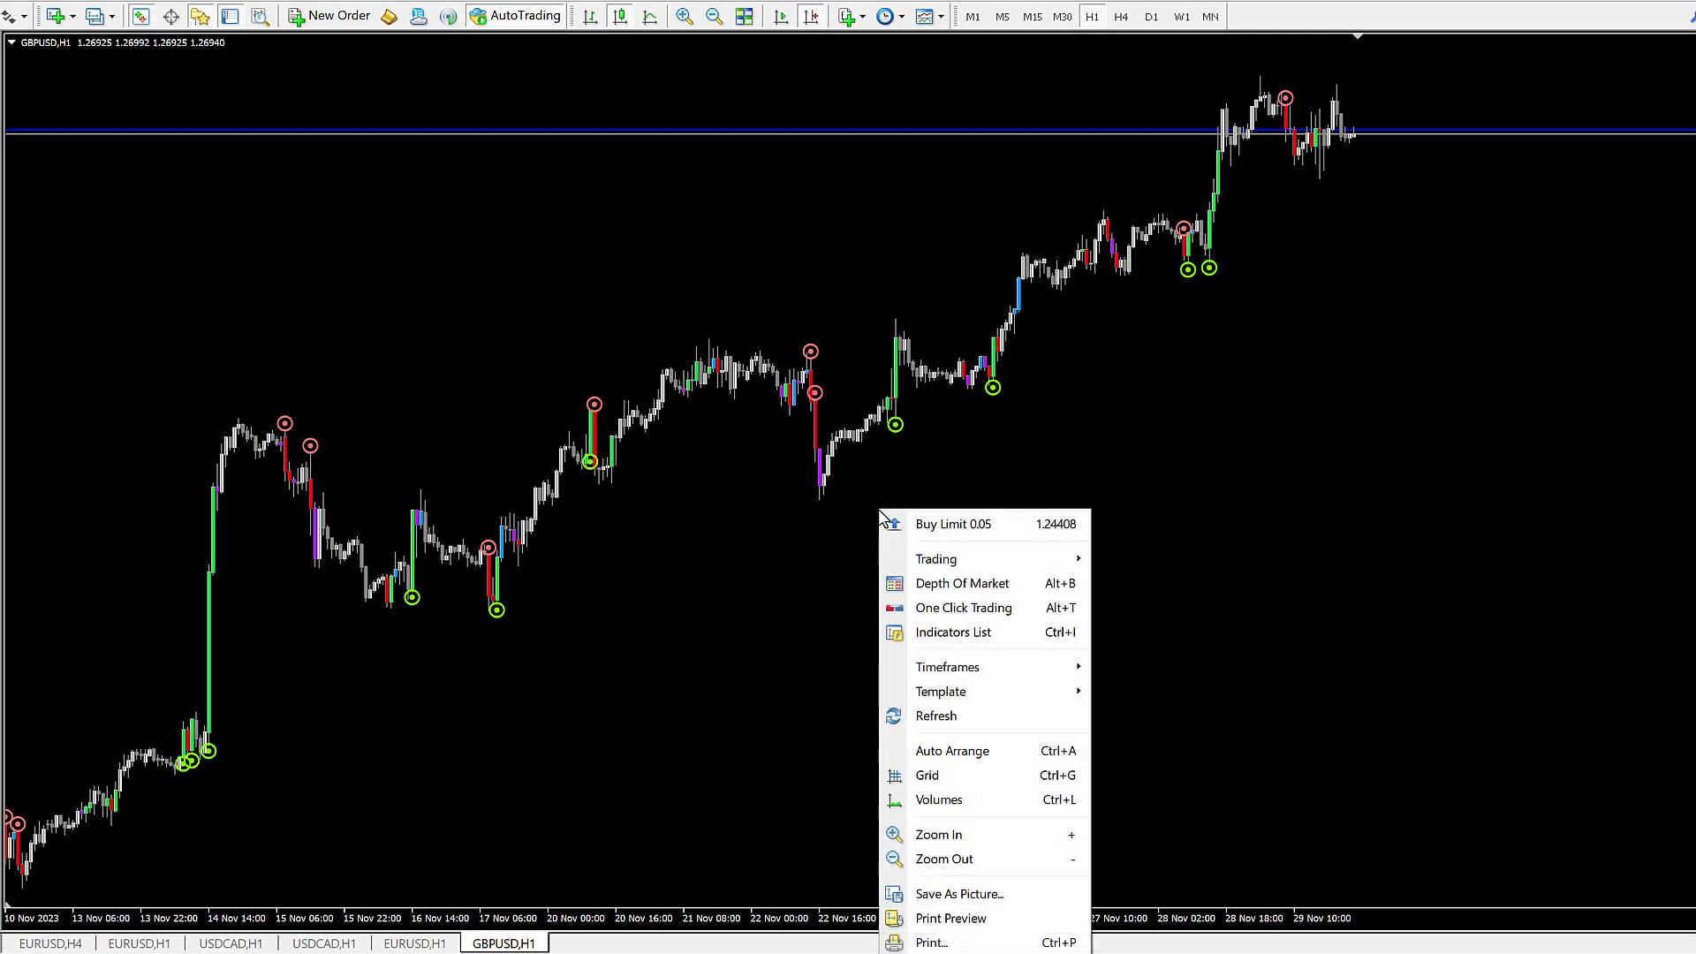
{"action": "left_click", "coordinate": [953, 631]}
{"action": "double_click", "coordinate": [693, 537]}
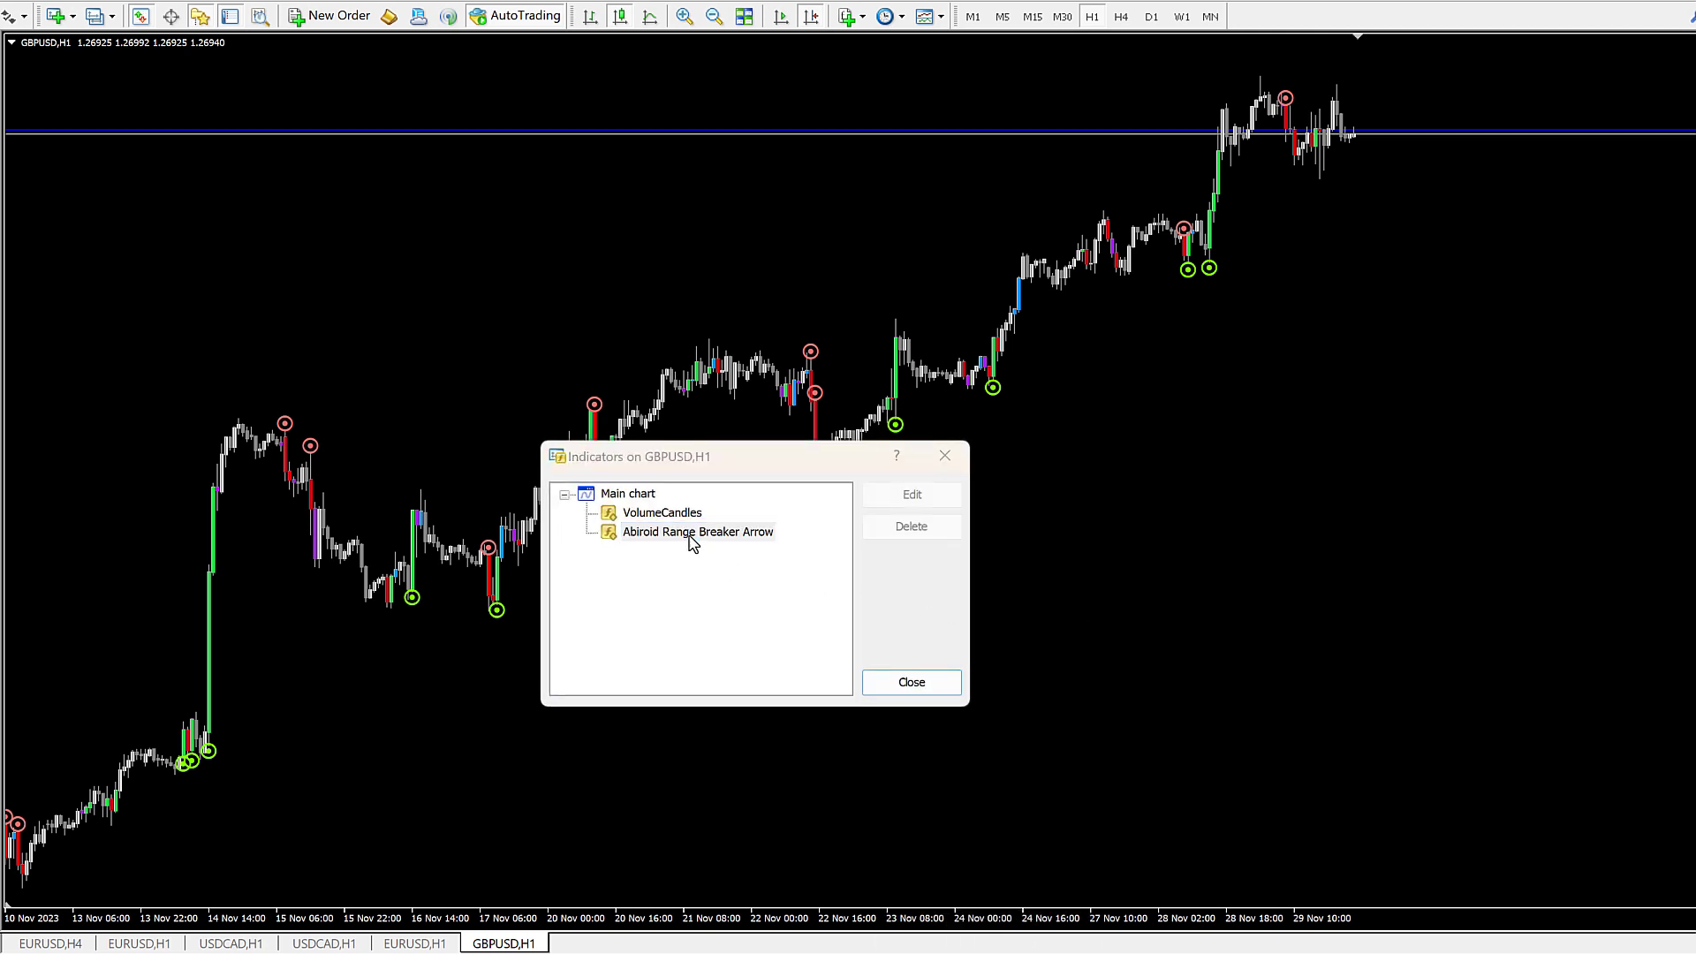
{"action": "left_click", "coordinate": [789, 283]}
{"action": "left_click", "coordinate": [789, 283]}
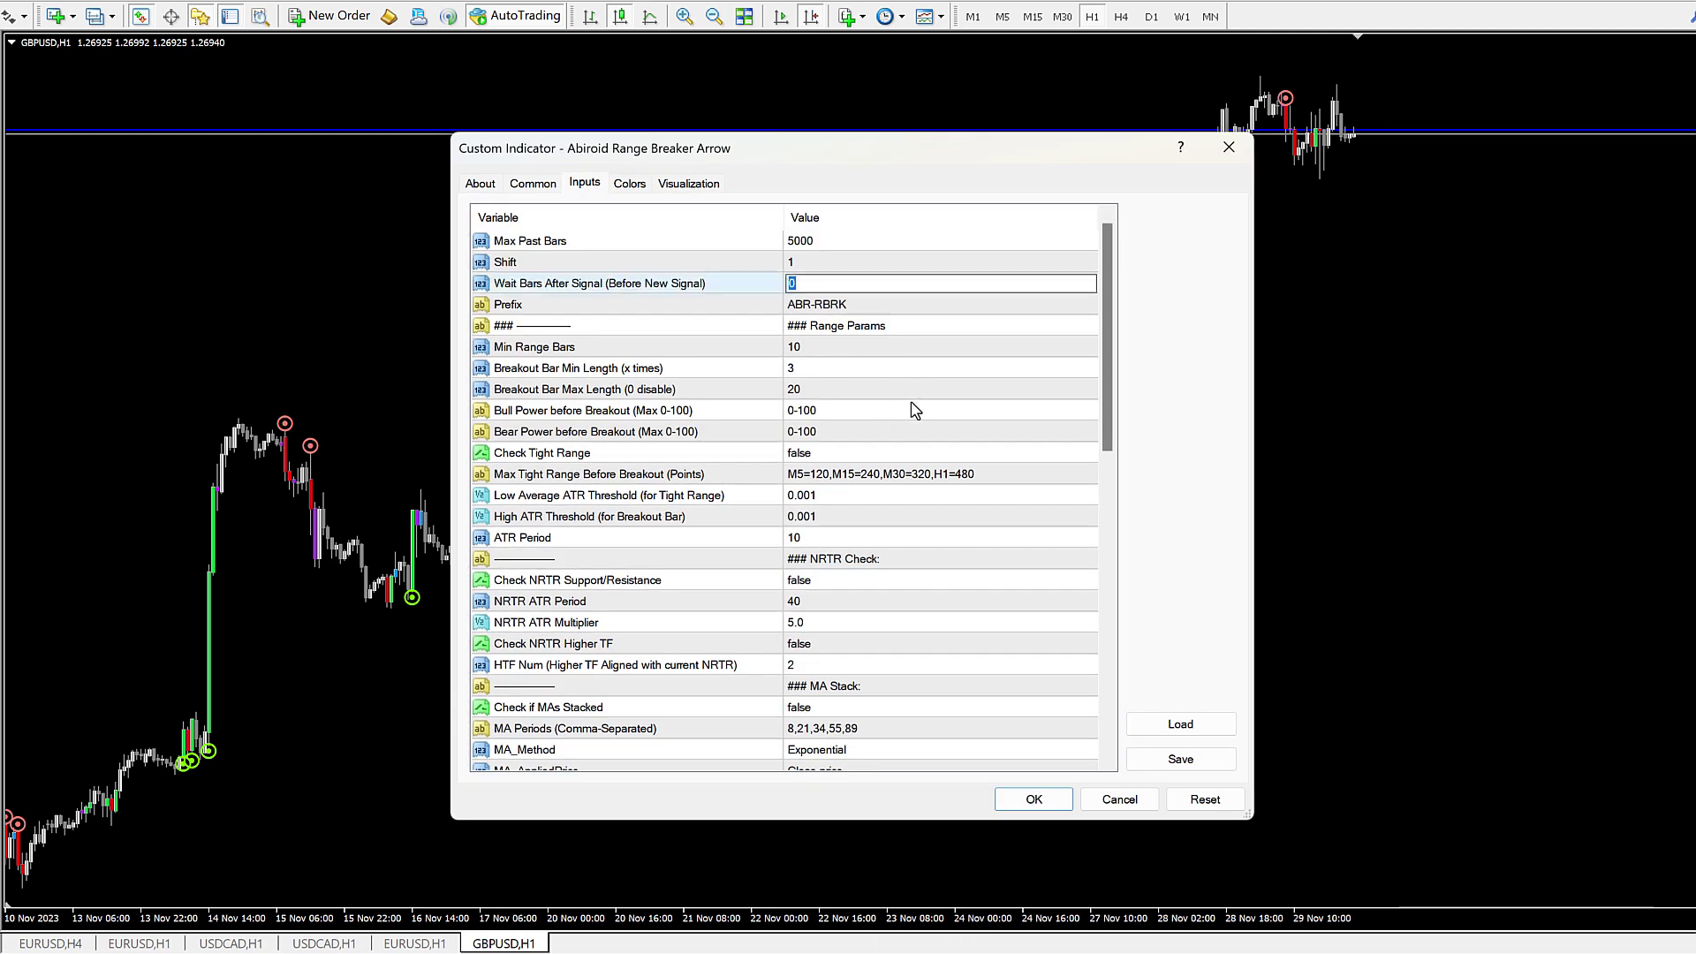
{"action": "left_click", "coordinate": [732, 307]}
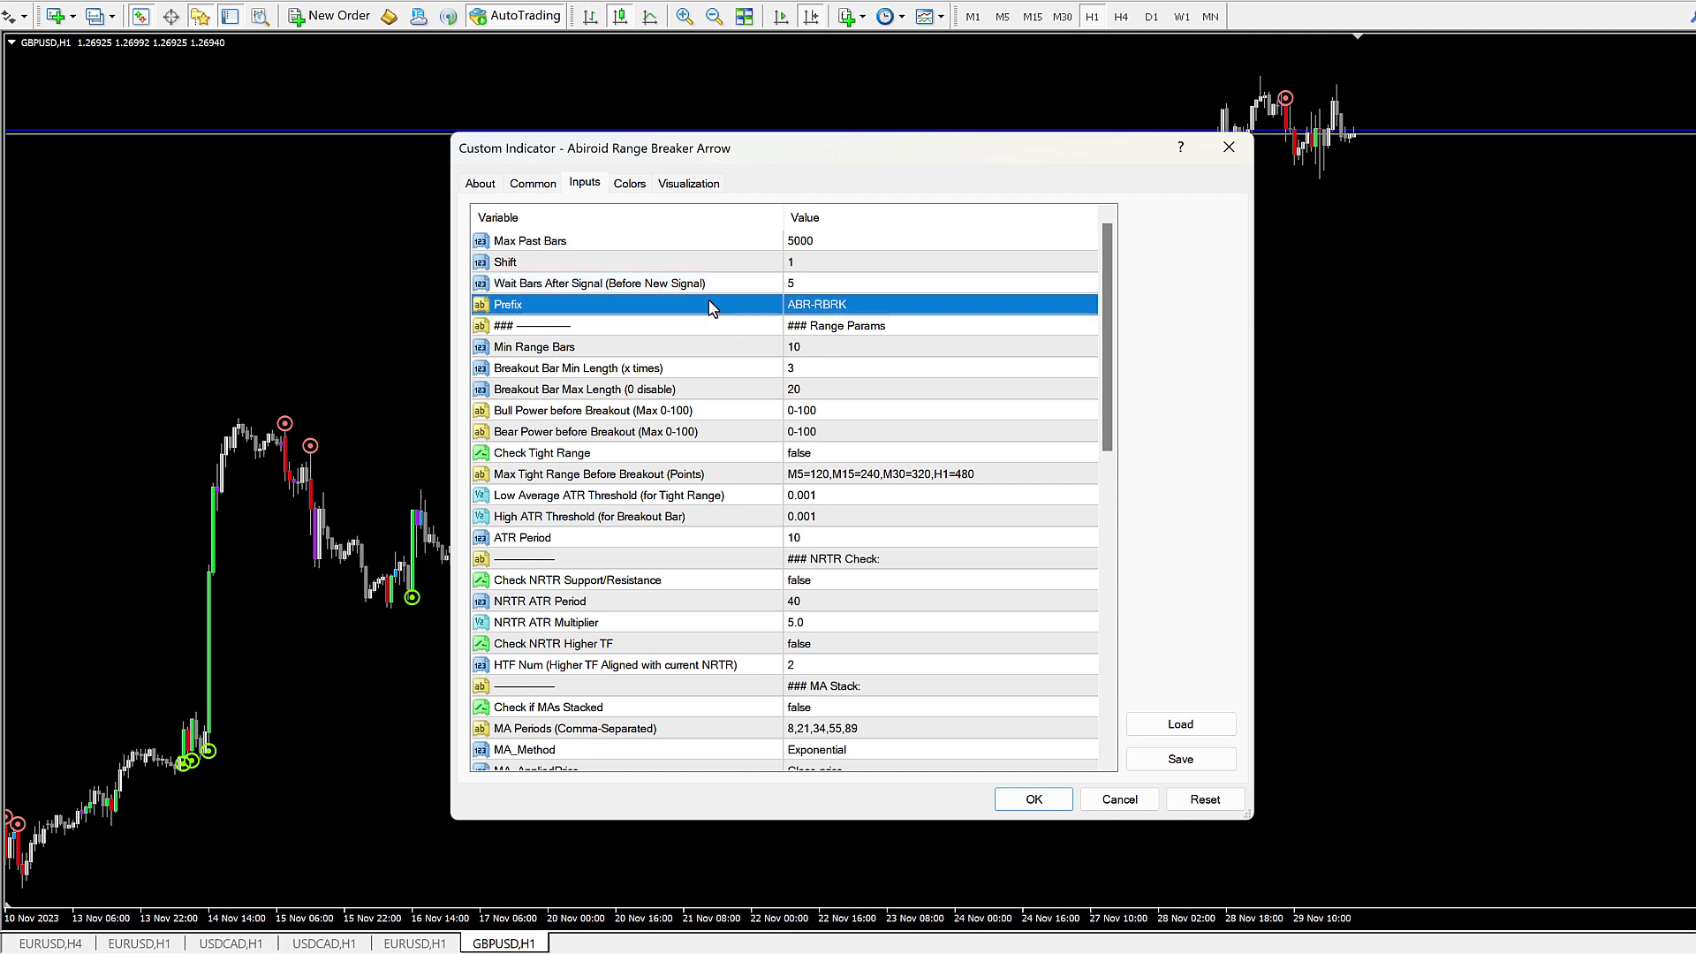
Step: Review the Prefix setting, apply the indicator inputs and close the indicators list
{"action": "left_click", "coordinate": [799, 306]}
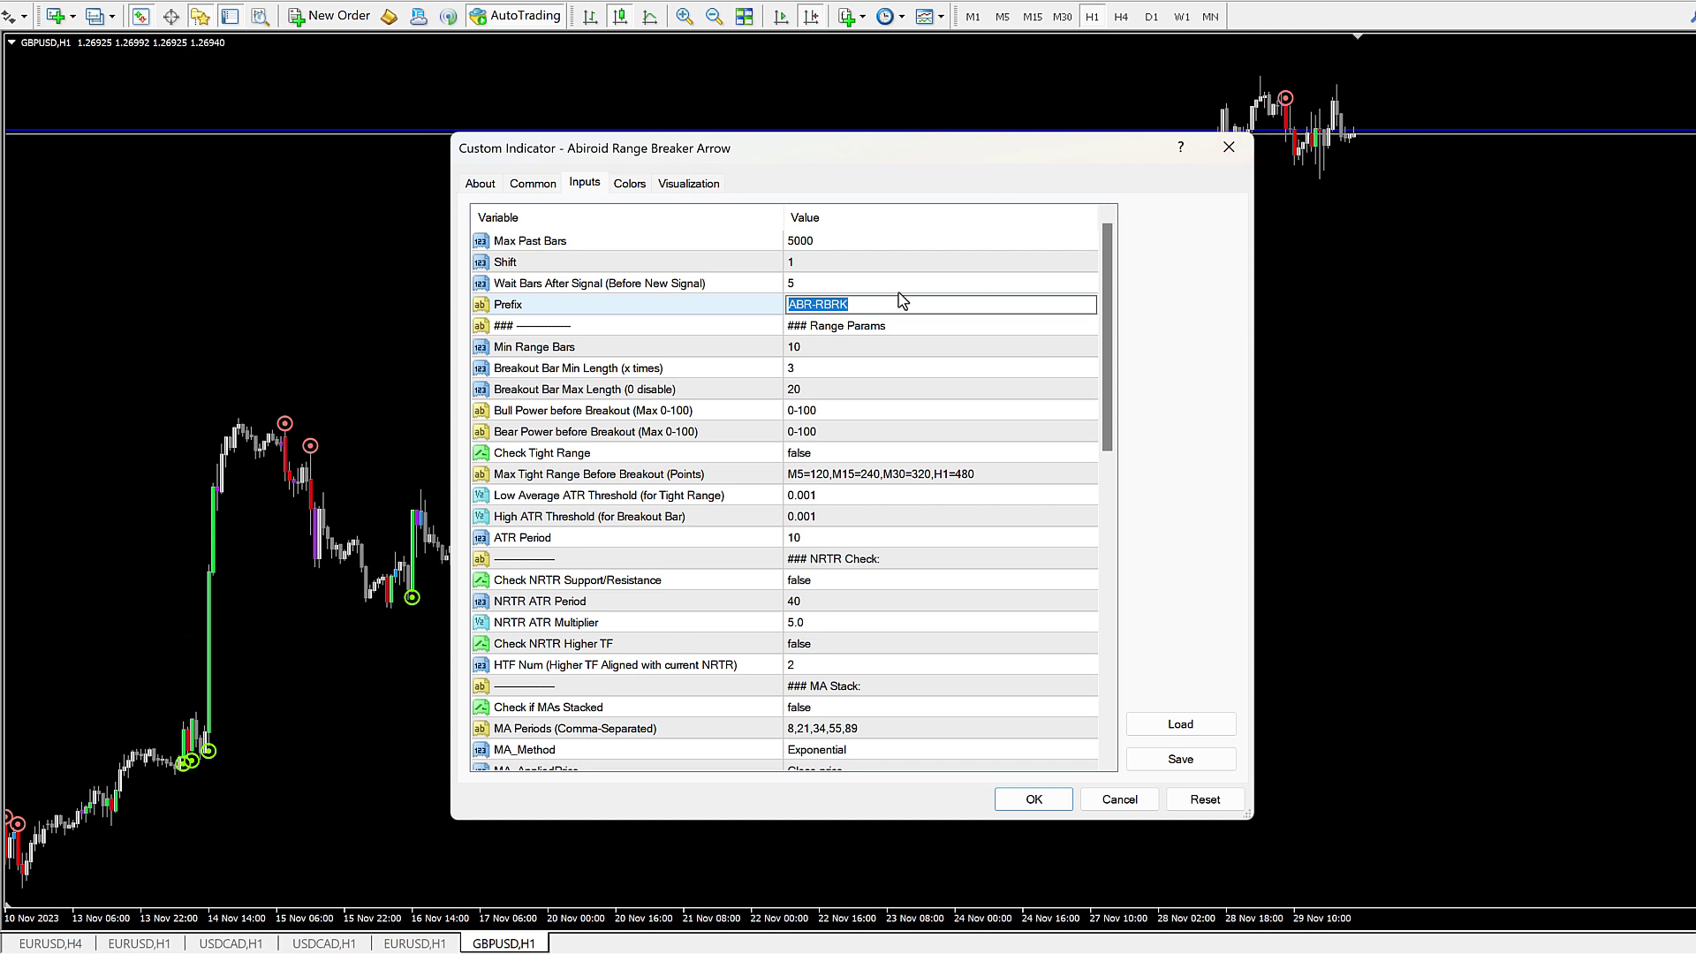
{"action": "left_click", "coordinate": [852, 303]}
{"action": "left_click_drag", "start_coordinate": [852, 303], "coordinate": [767, 303]}
{"action": "left_click", "coordinate": [819, 327]}
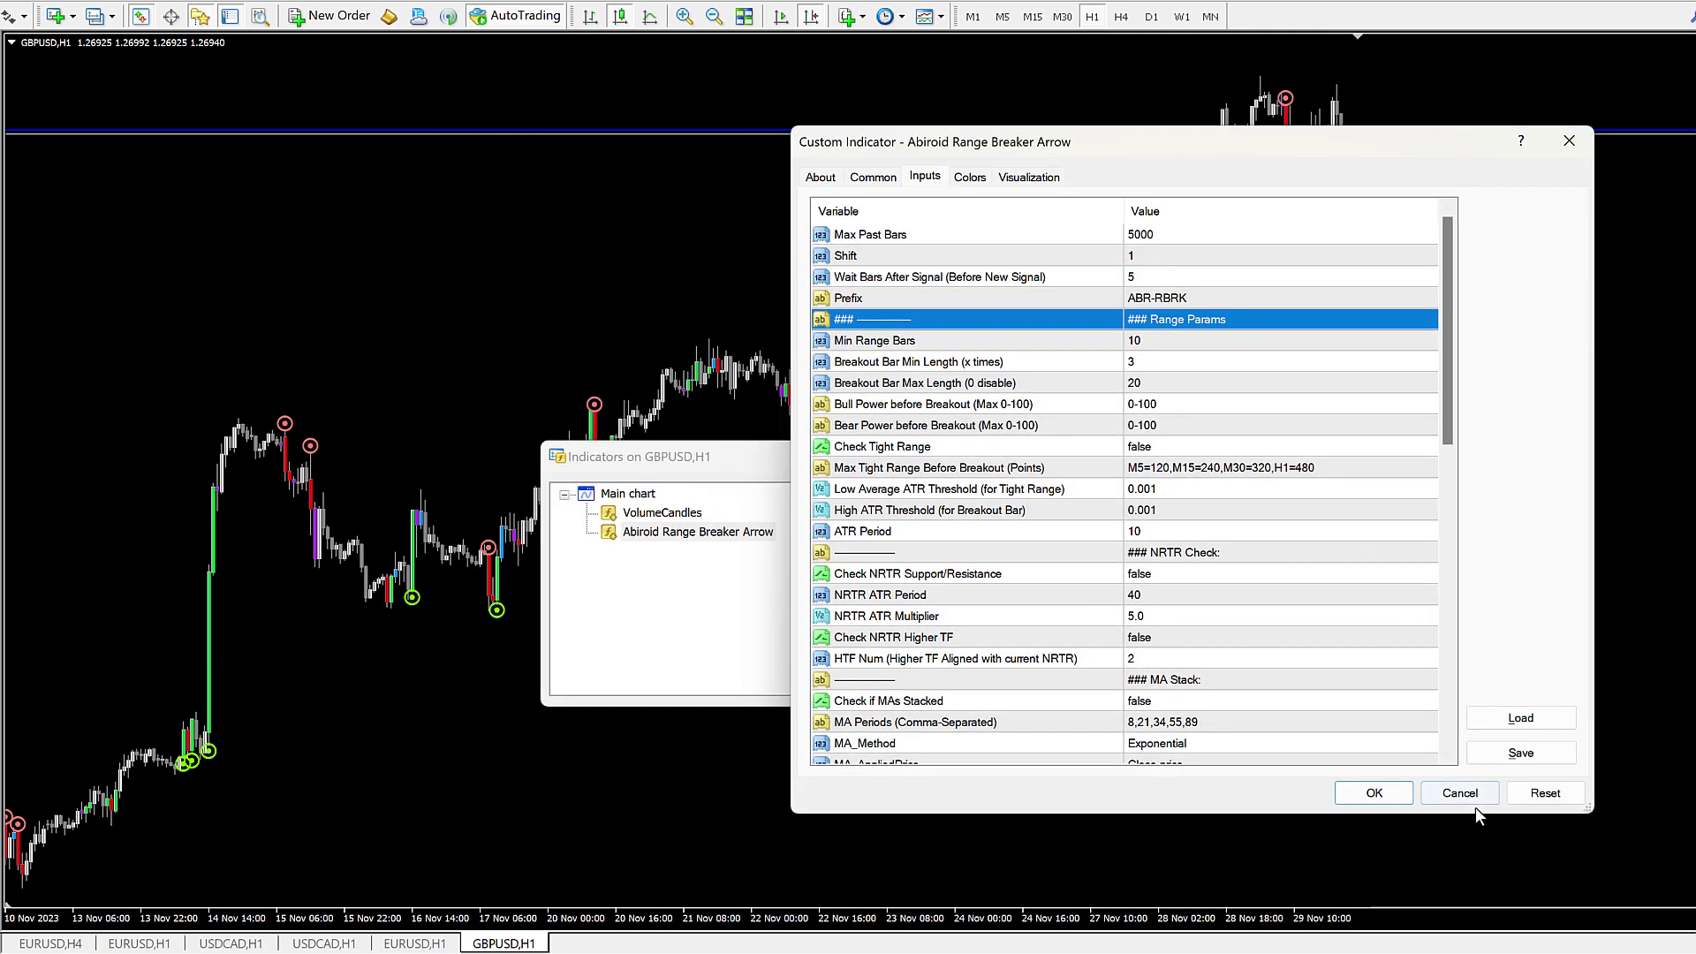
{"action": "left_click", "coordinate": [1361, 795]}
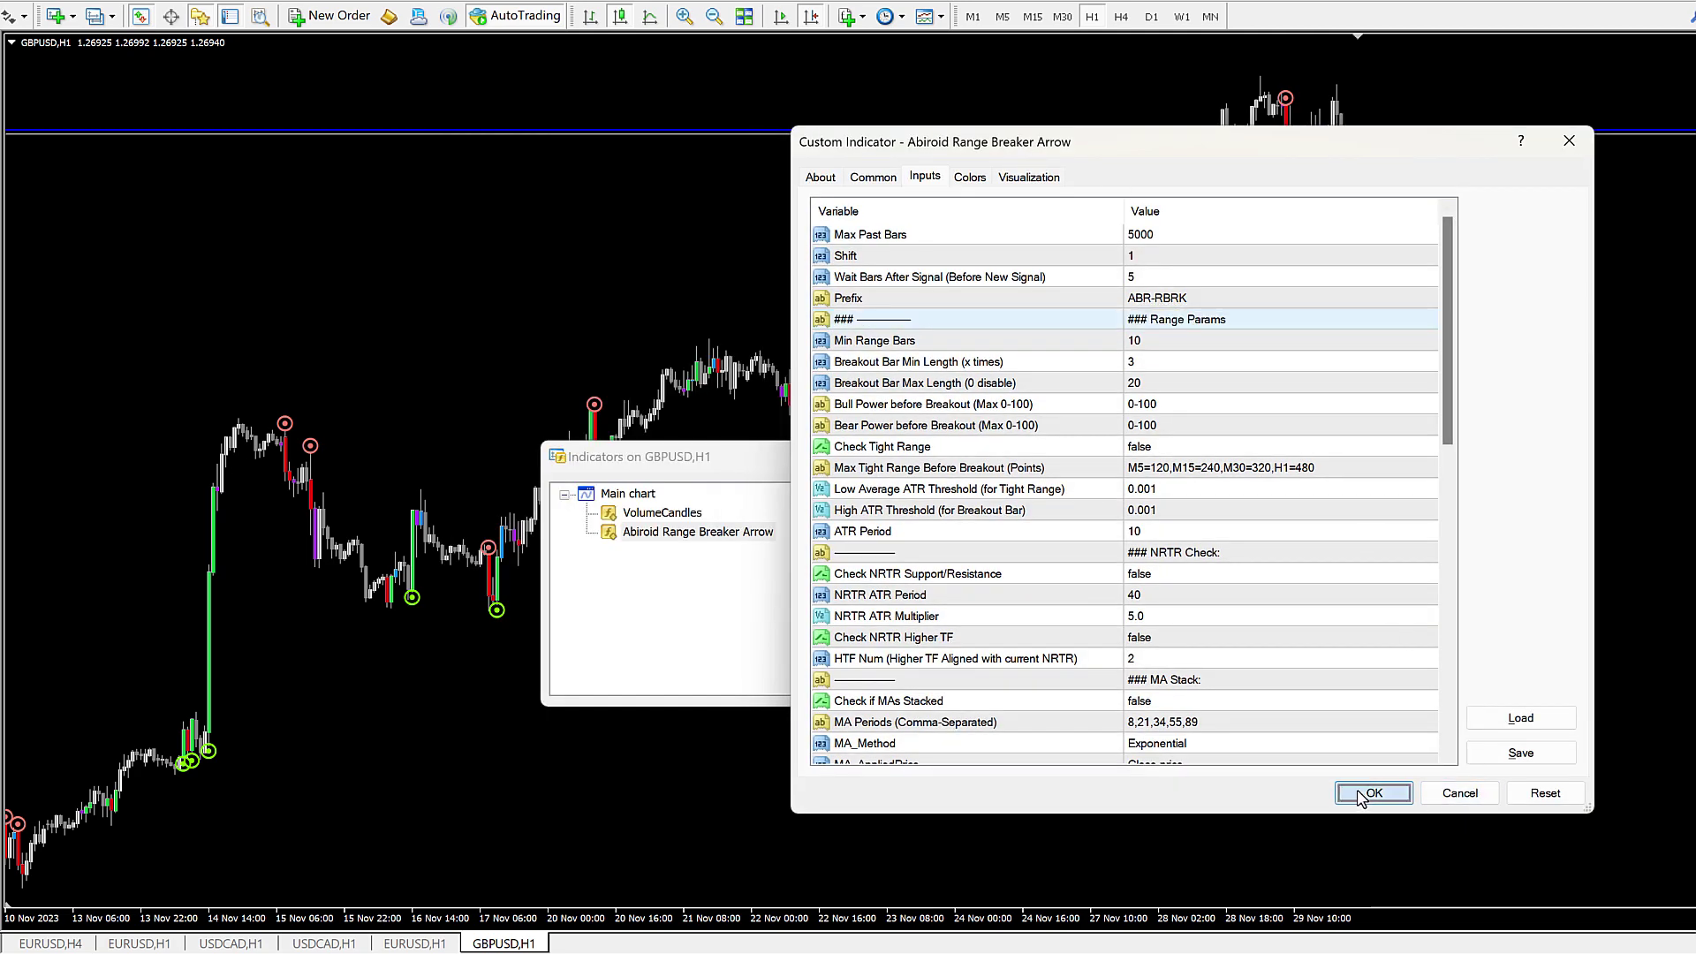
{"action": "left_click", "coordinate": [884, 684]}
Step: Reopen the Range Breaker Arrow inputs and examine the Min Range Bars and Breakout Bar Min Length settings against the chart
{"action": "scroll", "coordinate": [795, 662], "scroll_direction": "left", "scroll_amount": 5}
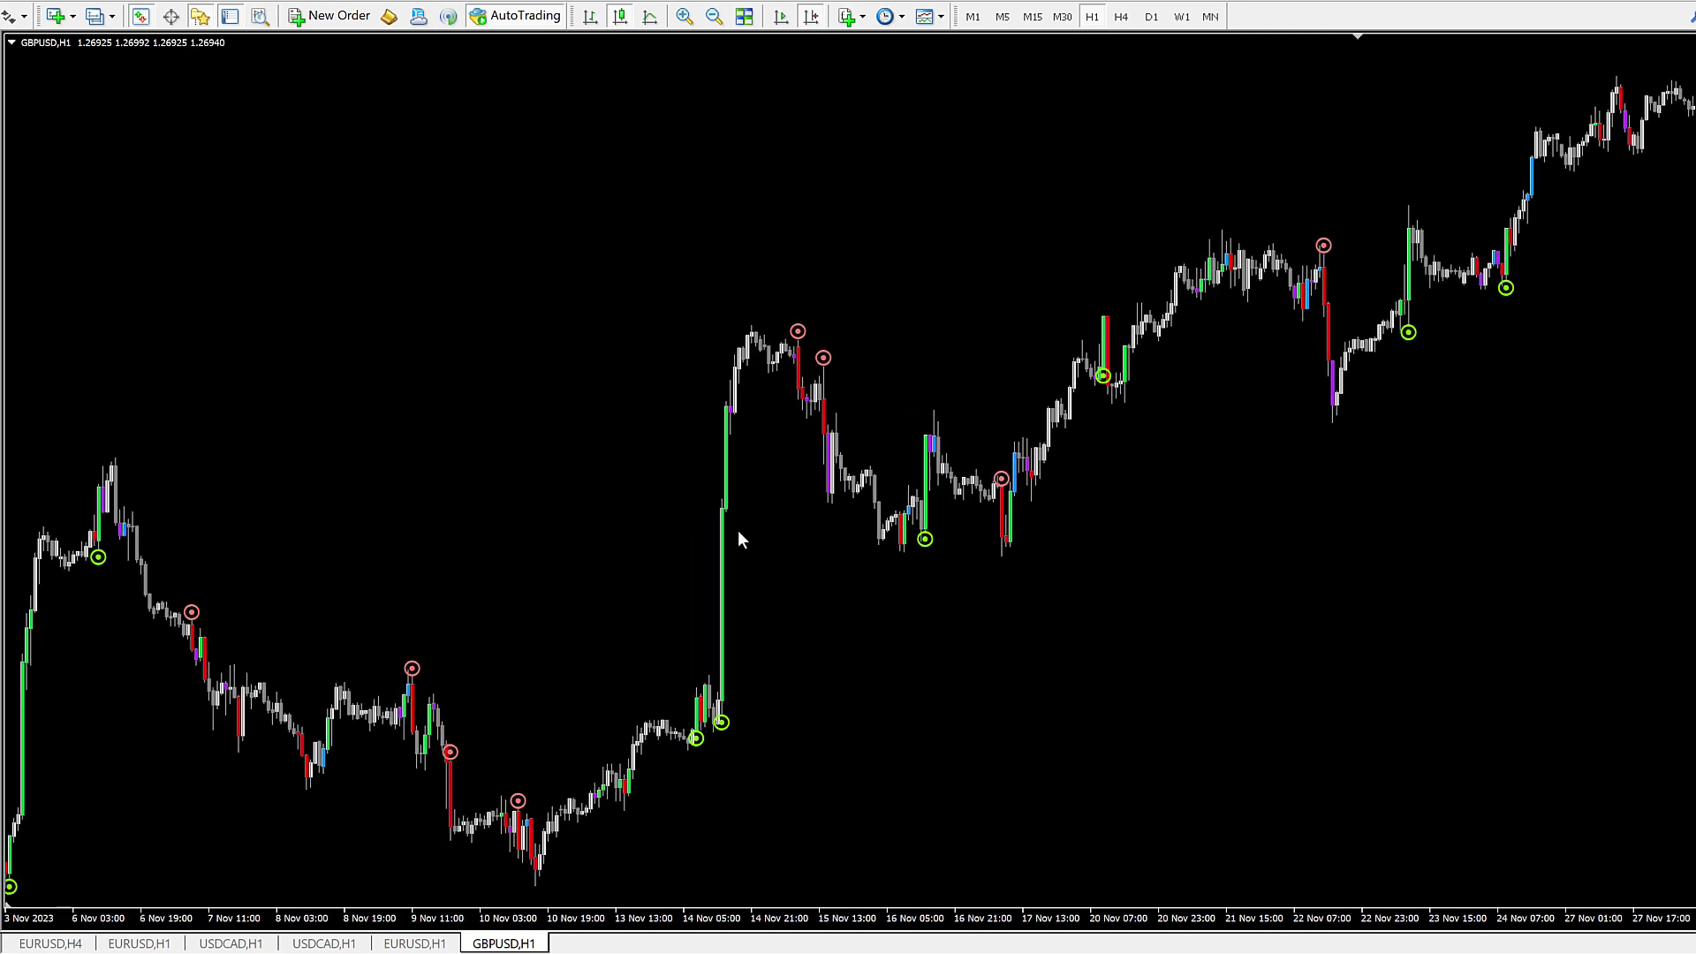
{"action": "right_click", "coordinate": [553, 386]}
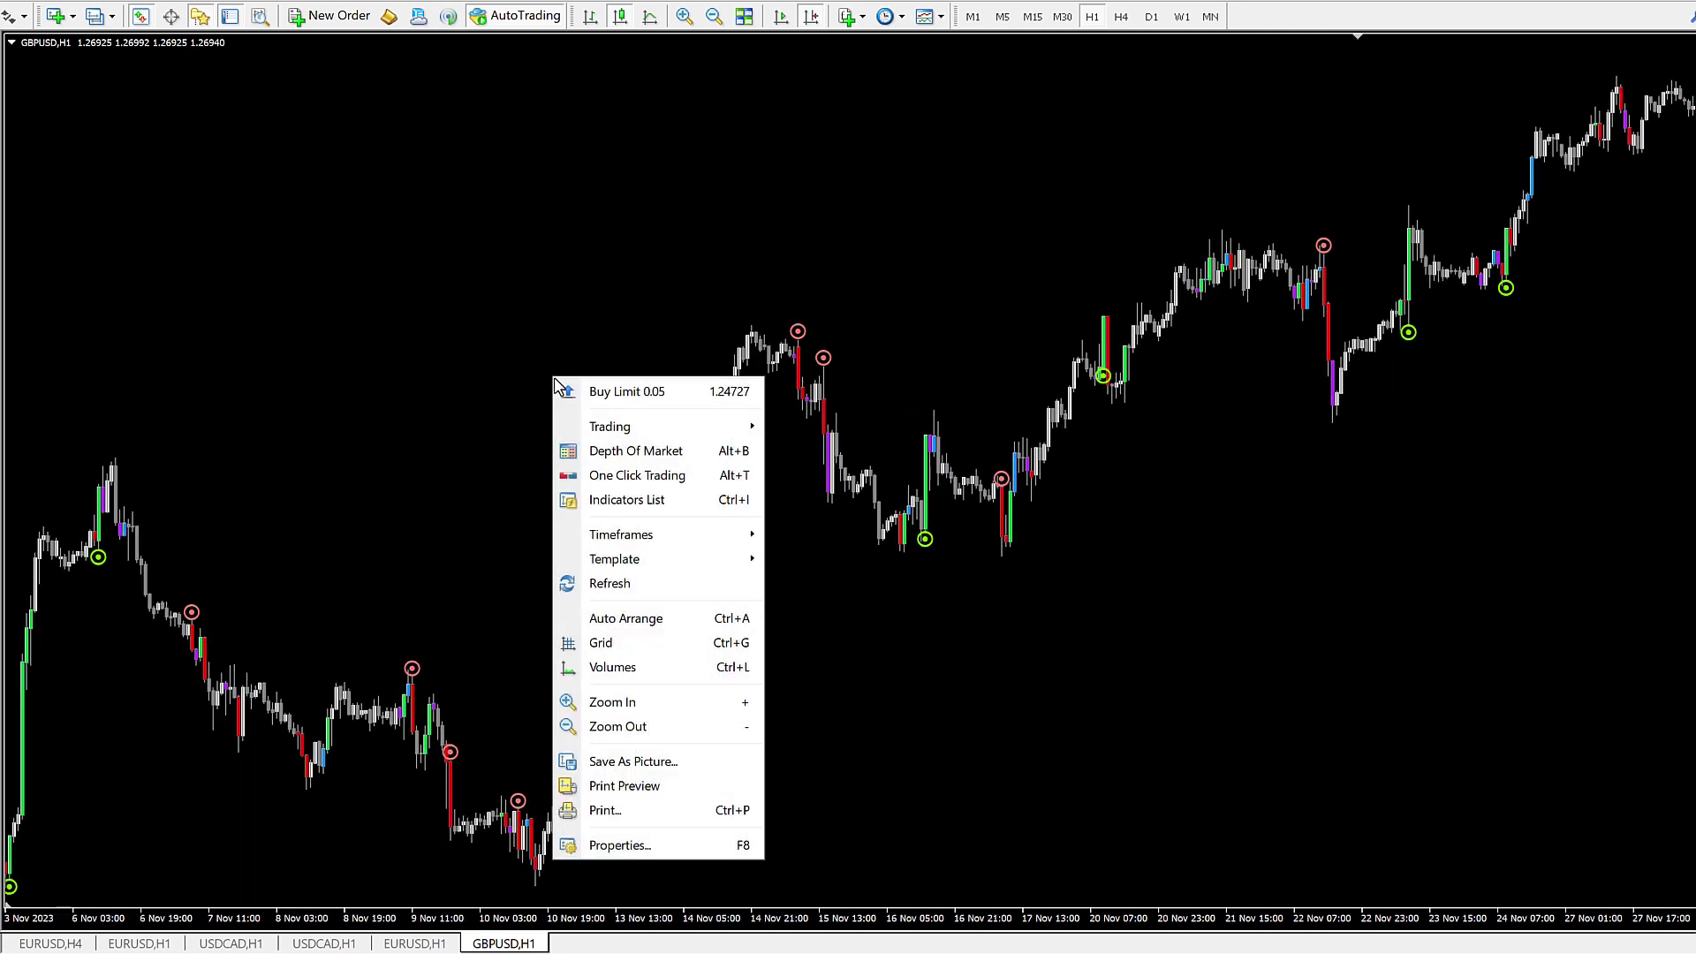
{"action": "left_click", "coordinate": [618, 499]}
{"action": "left_click", "coordinate": [751, 535]}
{"action": "double_click", "coordinate": [751, 534]}
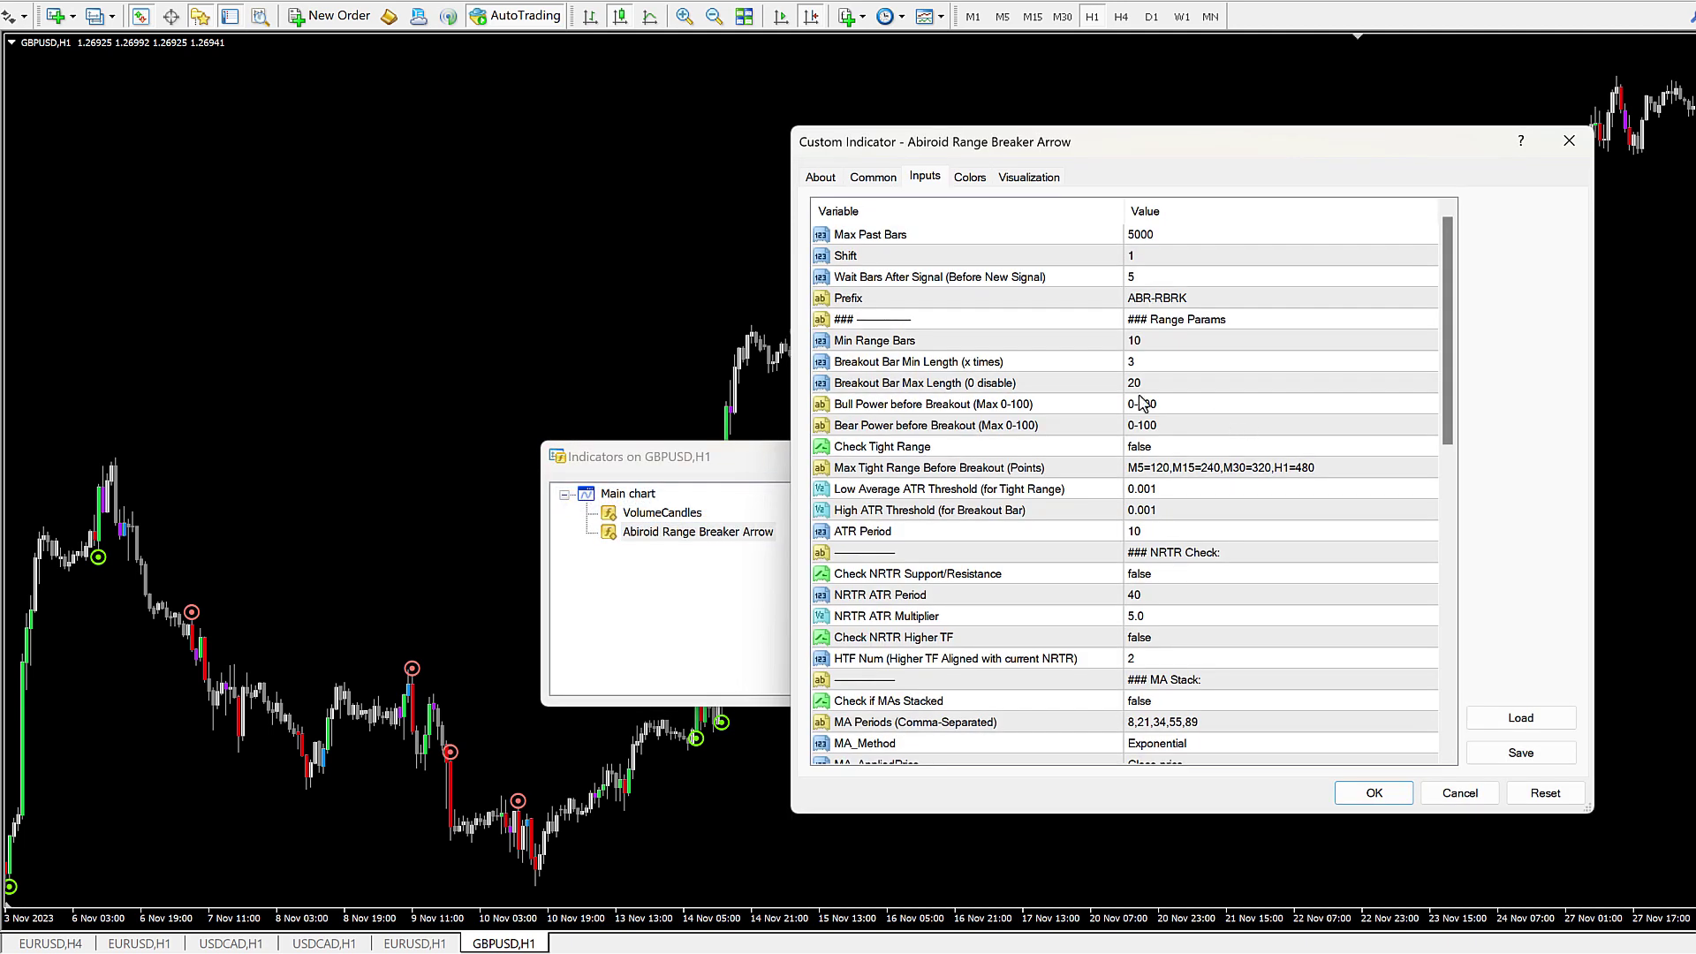
{"action": "left_click", "coordinate": [843, 344]}
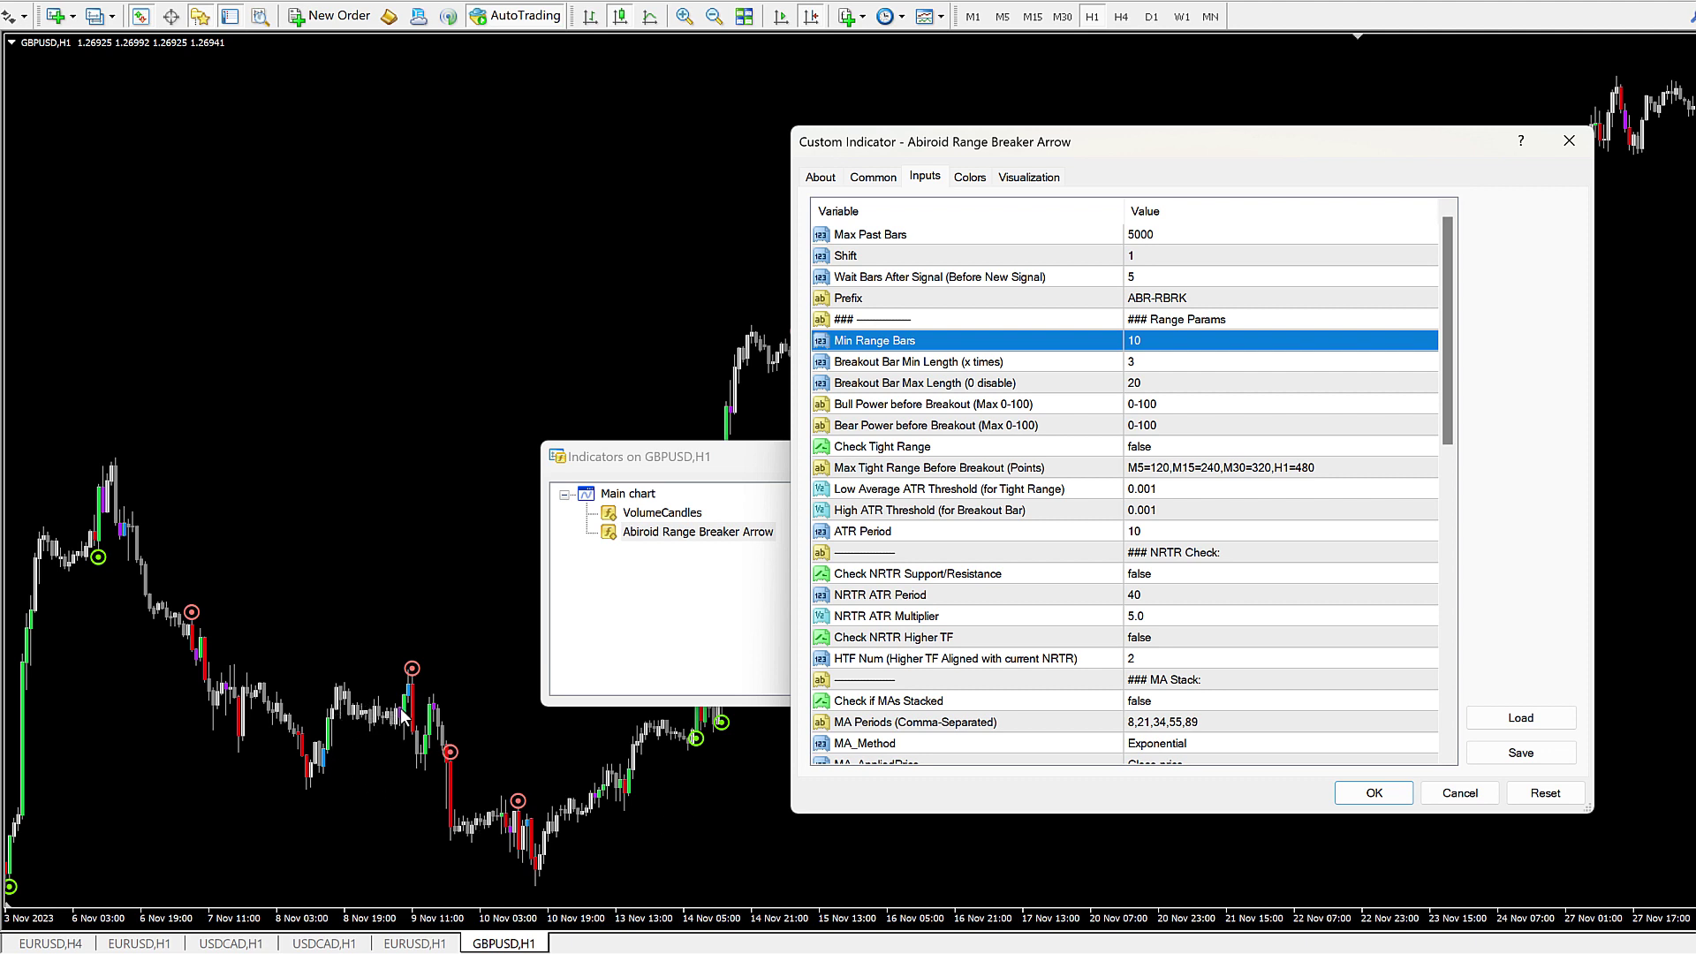
{"action": "left_click", "coordinate": [884, 362]}
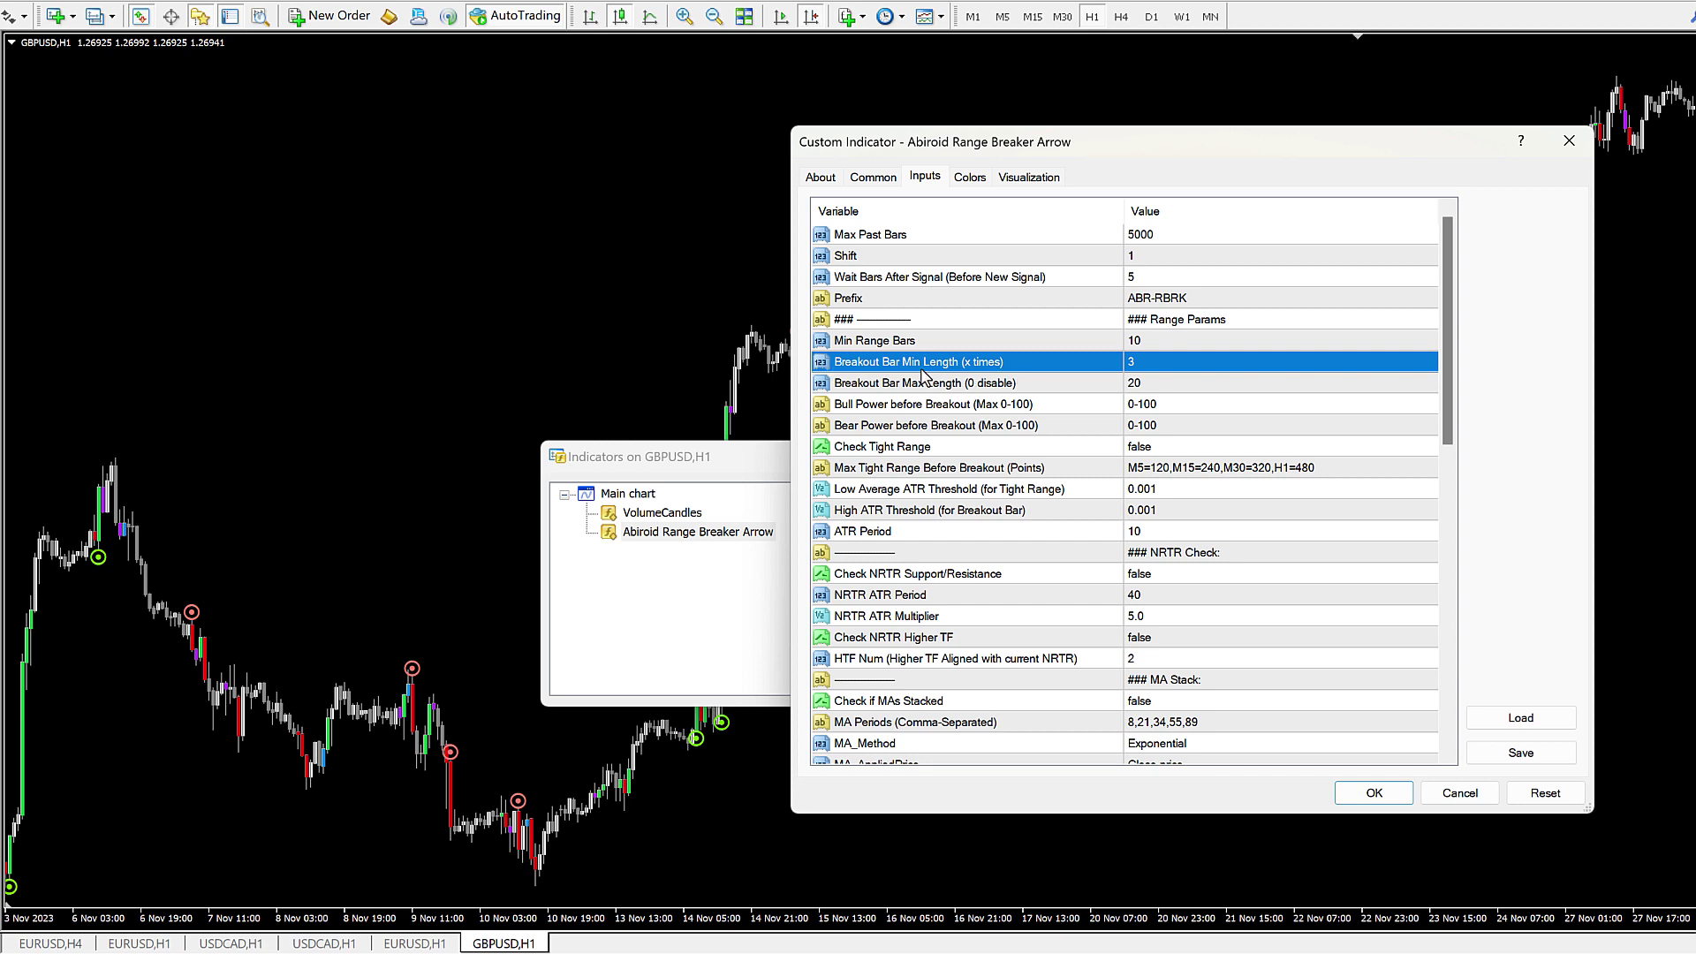
{"action": "left_click", "coordinate": [1148, 367]}
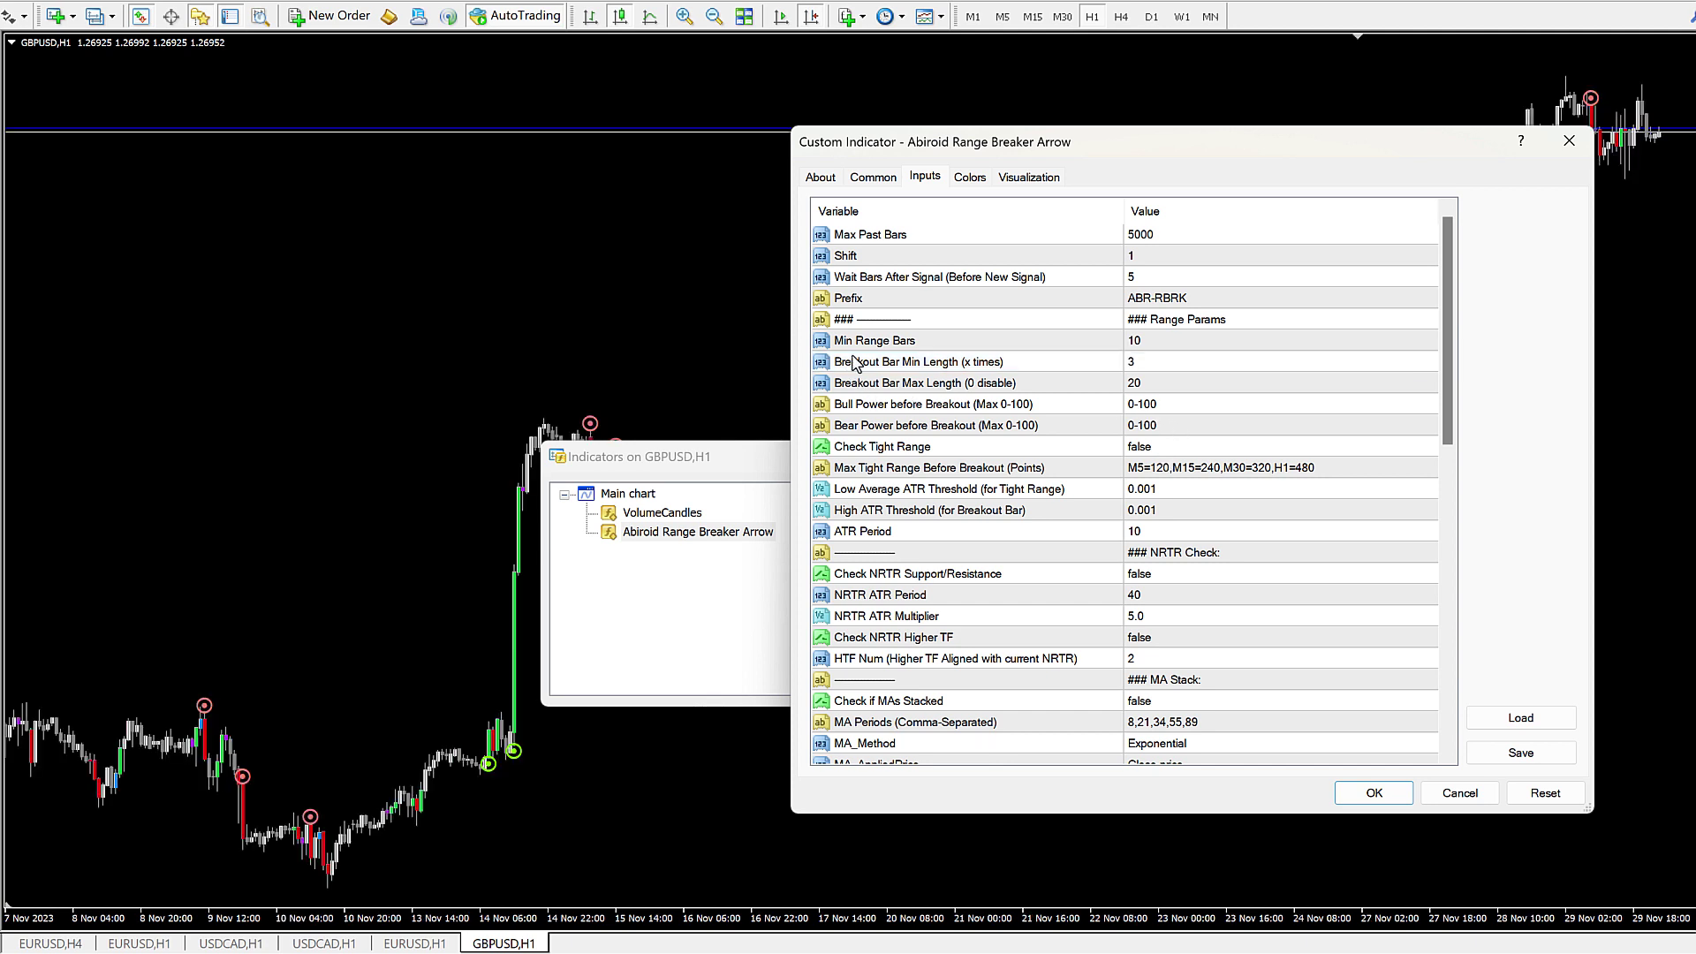
Step: Set Breakout Bar Min Length (x times) to 20 and Breakout Bar Max Length to 40
{"action": "left_click", "coordinate": [1119, 361]}
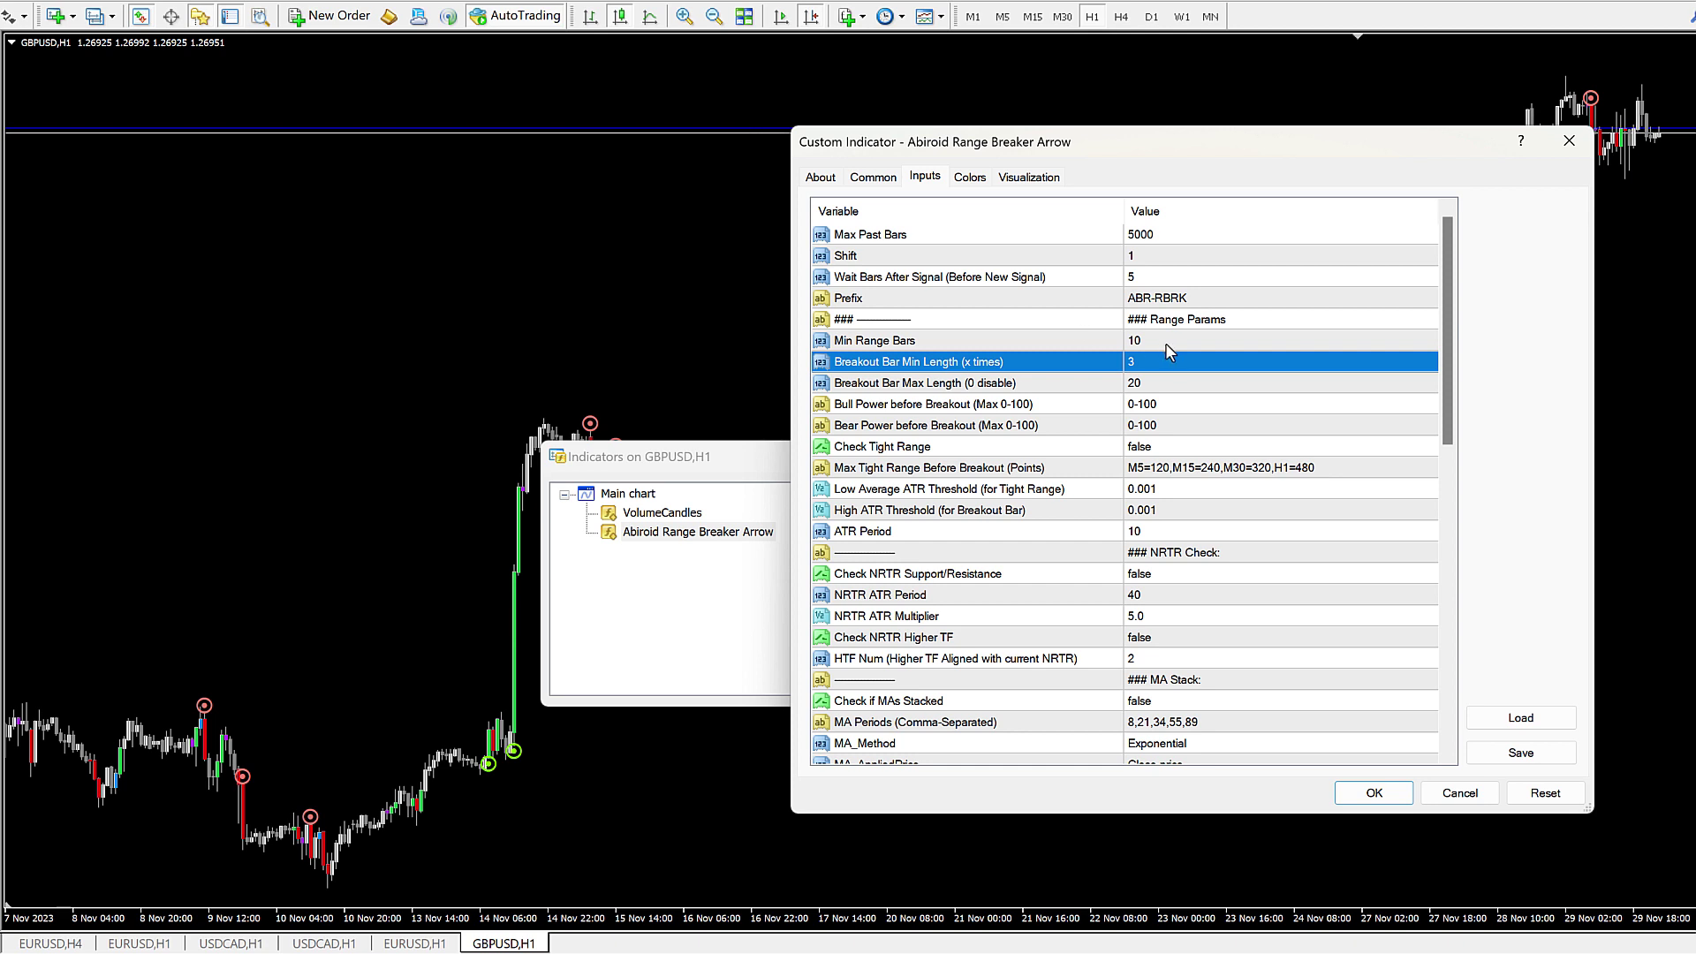
{"action": "left_click", "coordinate": [1148, 362]}
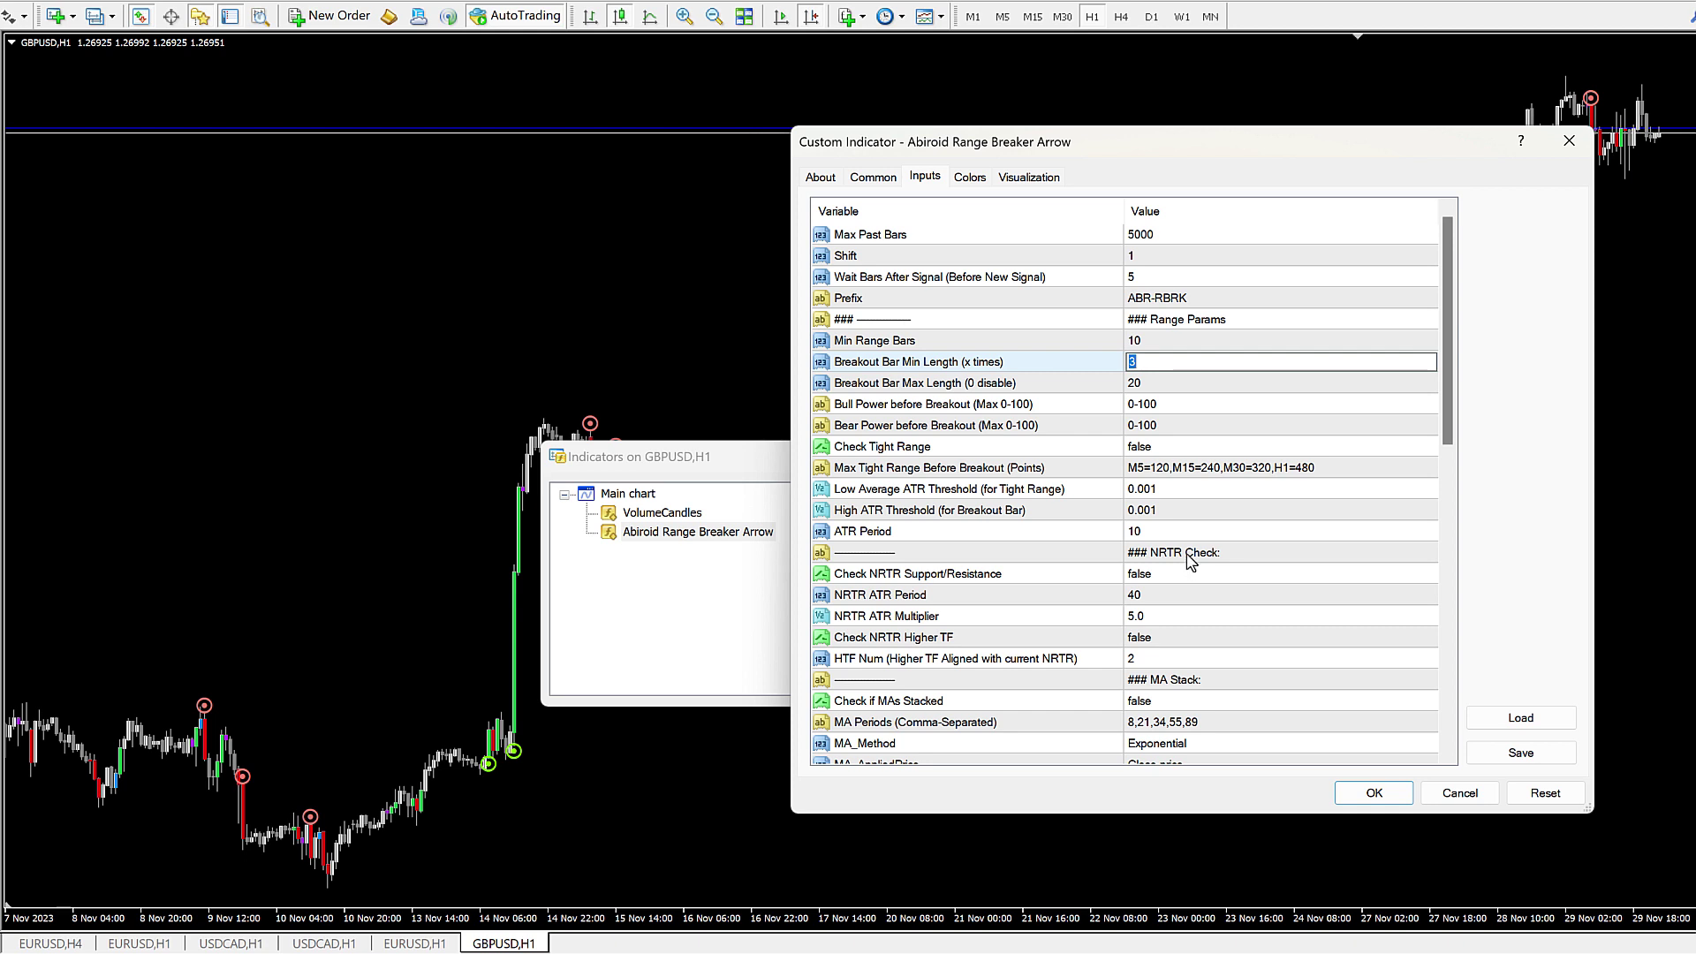
{"action": "type", "text": "20"}
{"action": "left_click", "coordinate": [924, 388]}
{"action": "left_click", "coordinate": [1137, 386]}
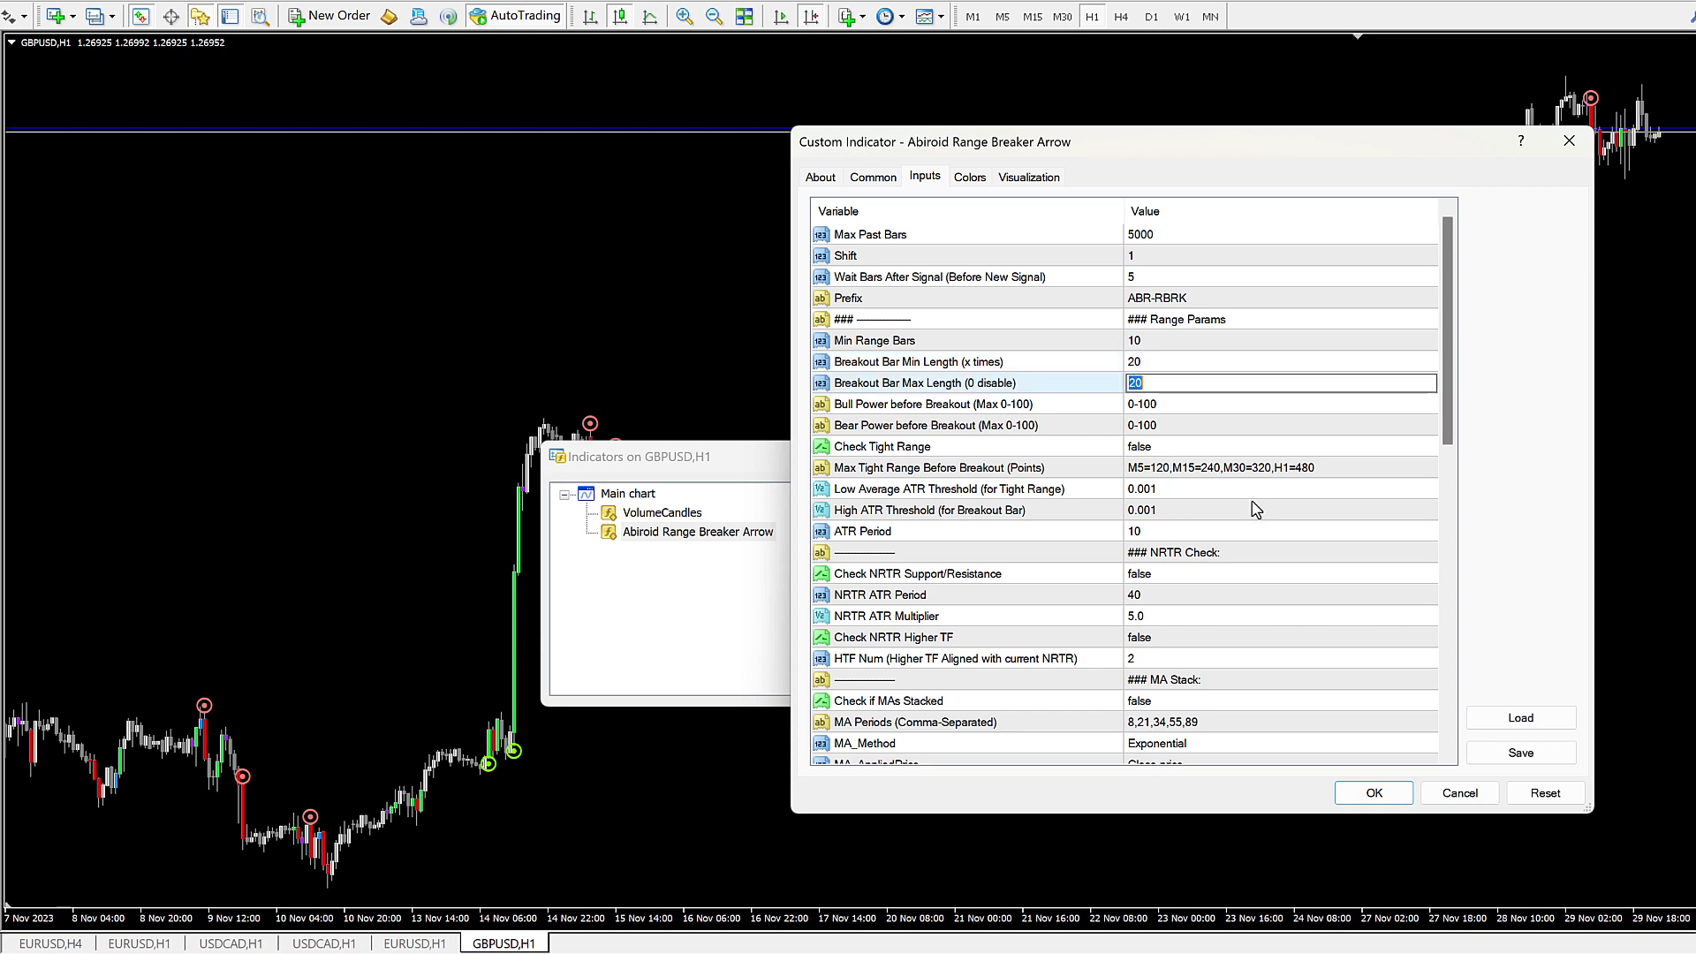
{"action": "type", "text": "40"}
{"action": "key", "text": "Return"}
Step: Set Breakout Bar Min Length (x times) to 10, apply the inputs and close the indicators list
{"action": "left_click", "coordinate": [1136, 363]}
{"action": "left_click", "coordinate": [1135, 364]}
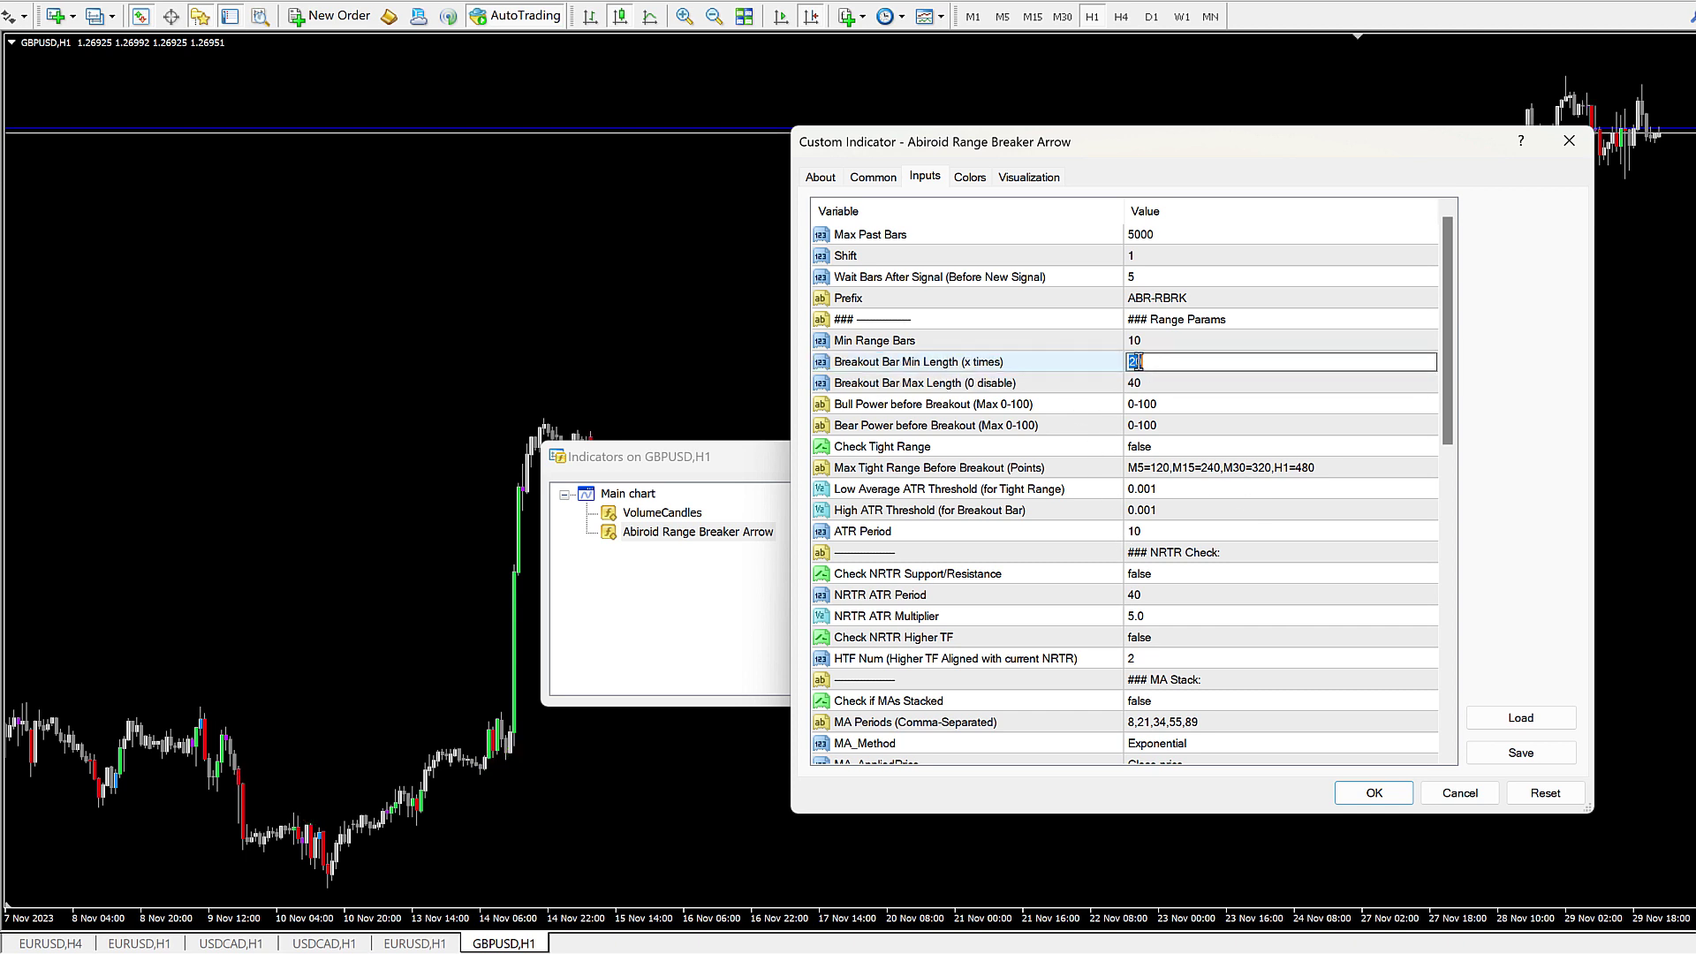
{"action": "left_click", "coordinate": [1096, 371]}
{"action": "left_click", "coordinate": [1132, 362]}
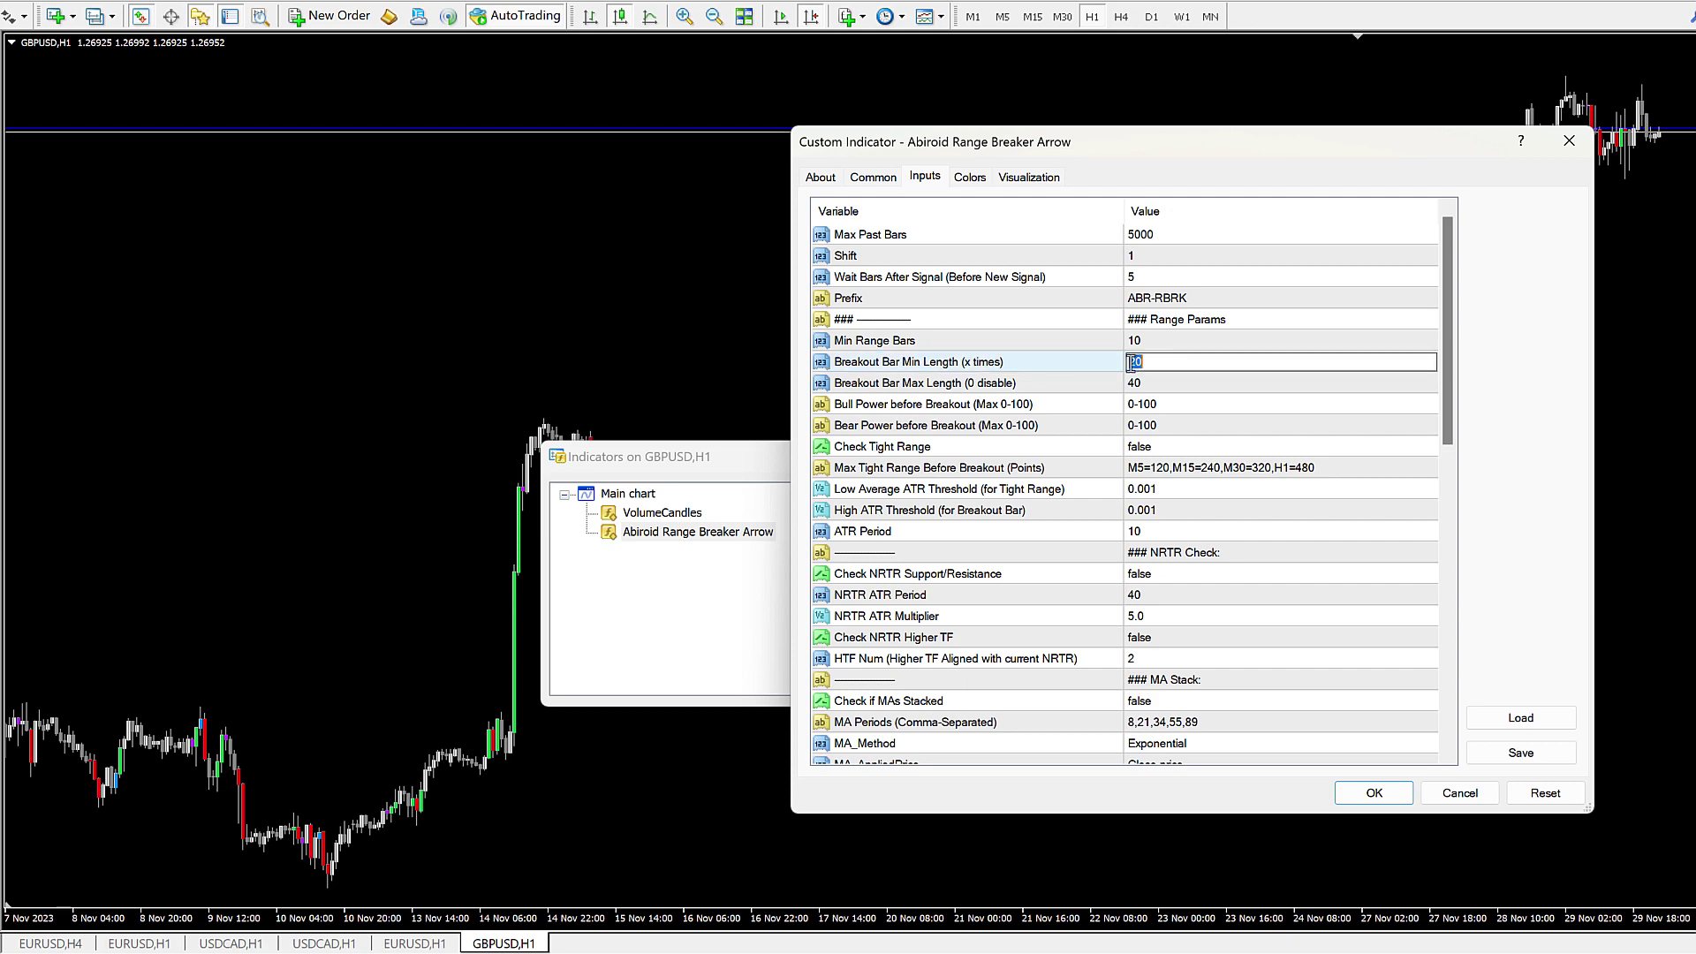
{"action": "left_click", "coordinate": [1074, 369]}
{"action": "left_click", "coordinate": [1347, 796]}
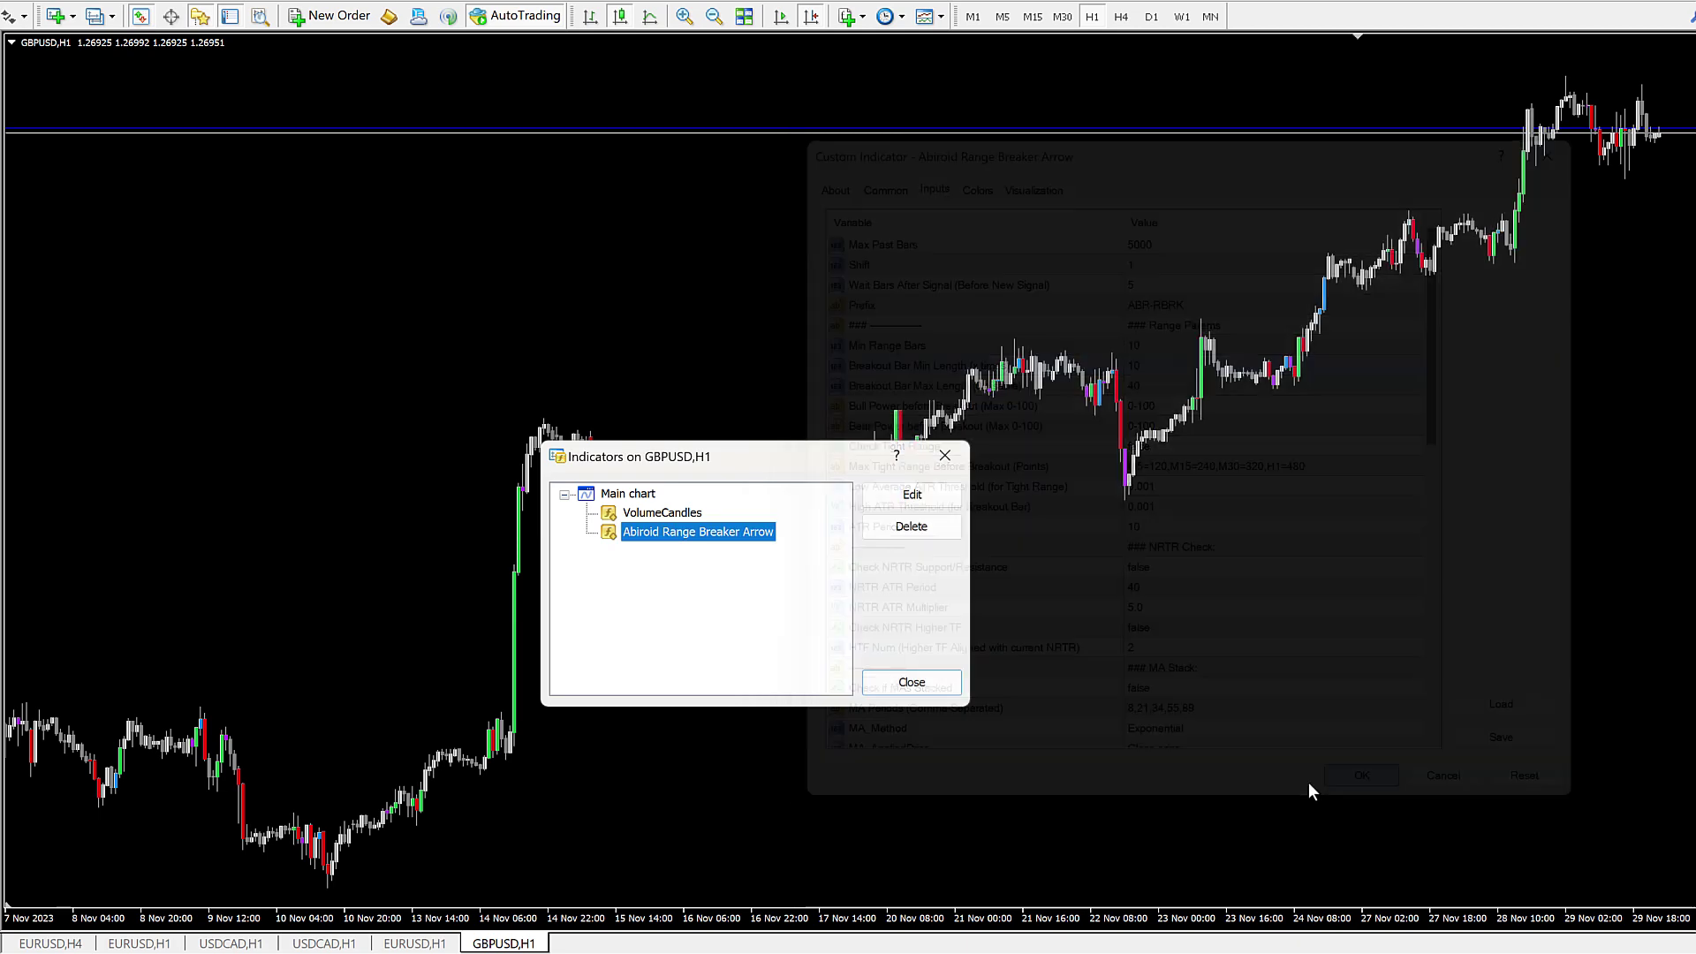
{"action": "left_click", "coordinate": [939, 686]}
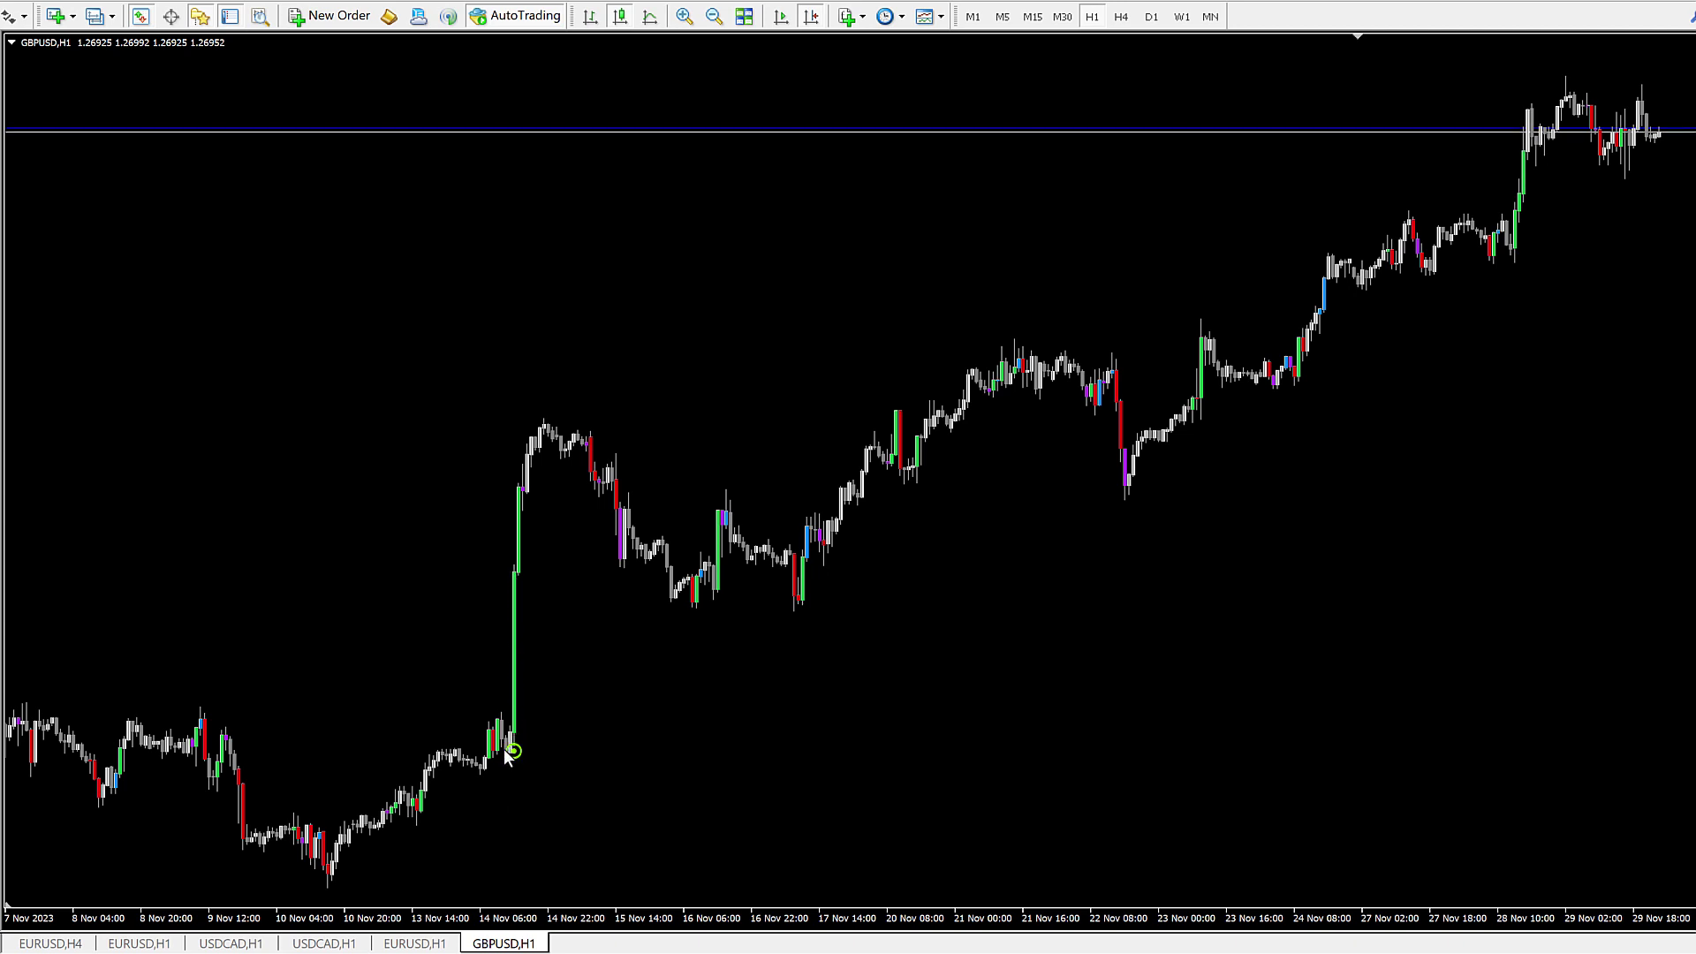
Step: Inspect the breakout arrows on the GBPUSD,H1 chart from mid-November back to early October 2023
{"action": "mouse_move", "coordinate": [513, 732]}
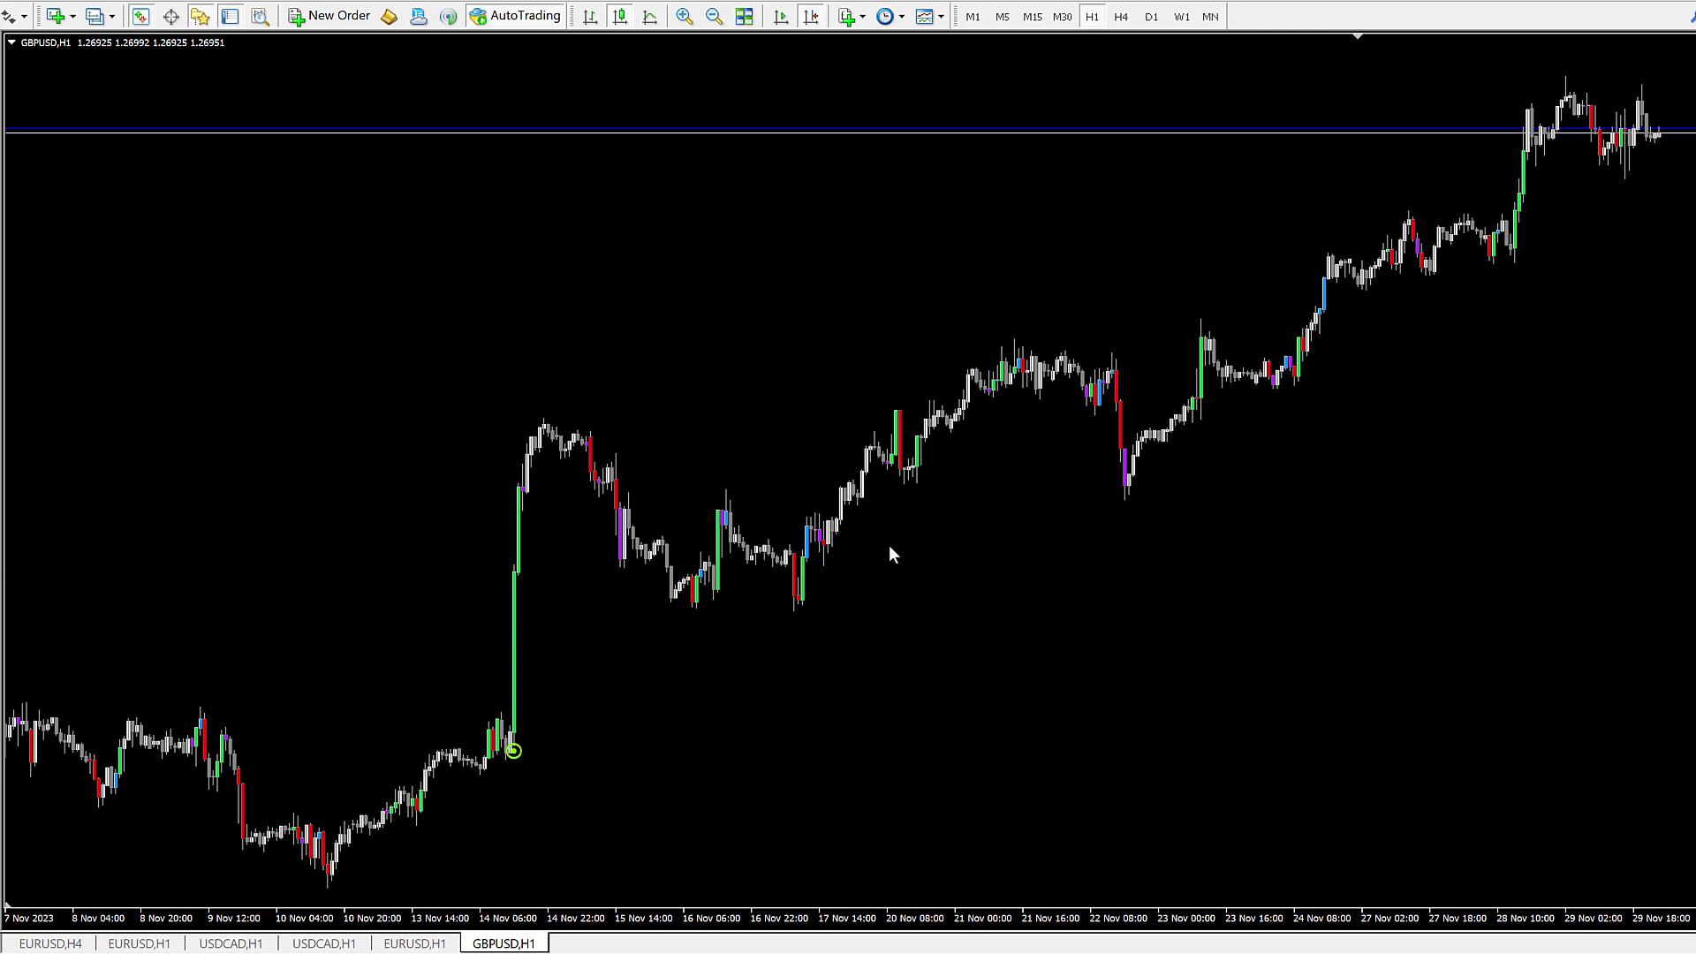
{"action": "left_click_drag", "start_coordinate": [447, 505], "coordinate": [924, 470]}
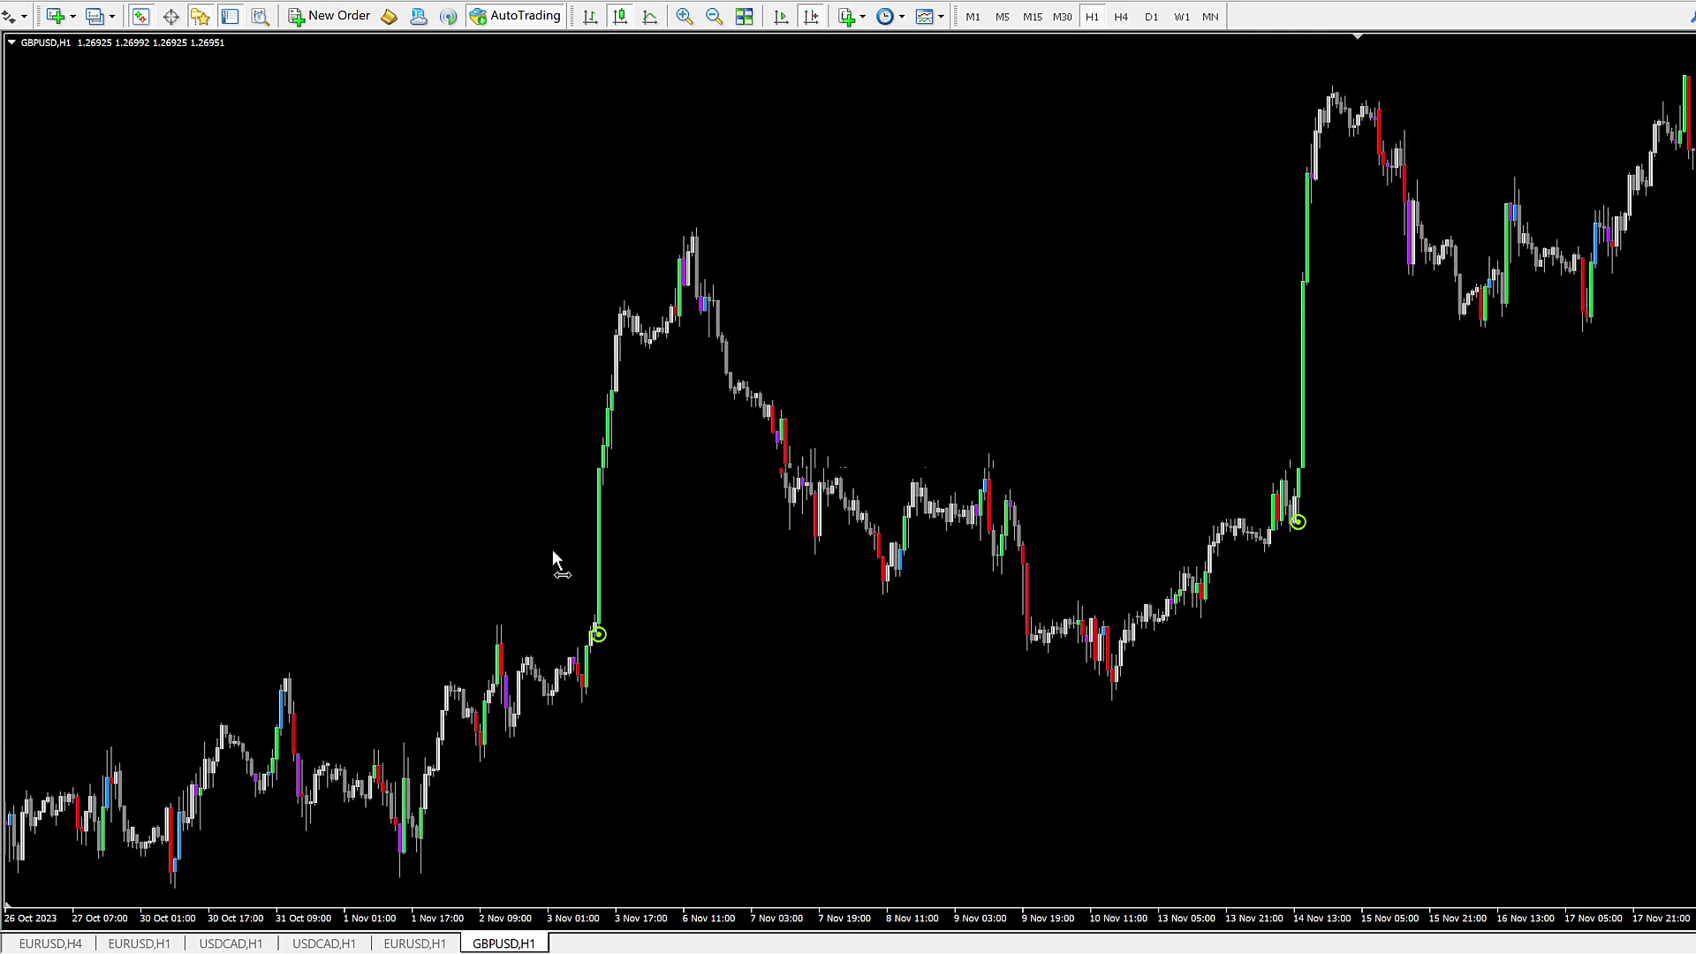
{"action": "left_click_drag", "start_coordinate": [556, 564], "coordinate": [747, 571]}
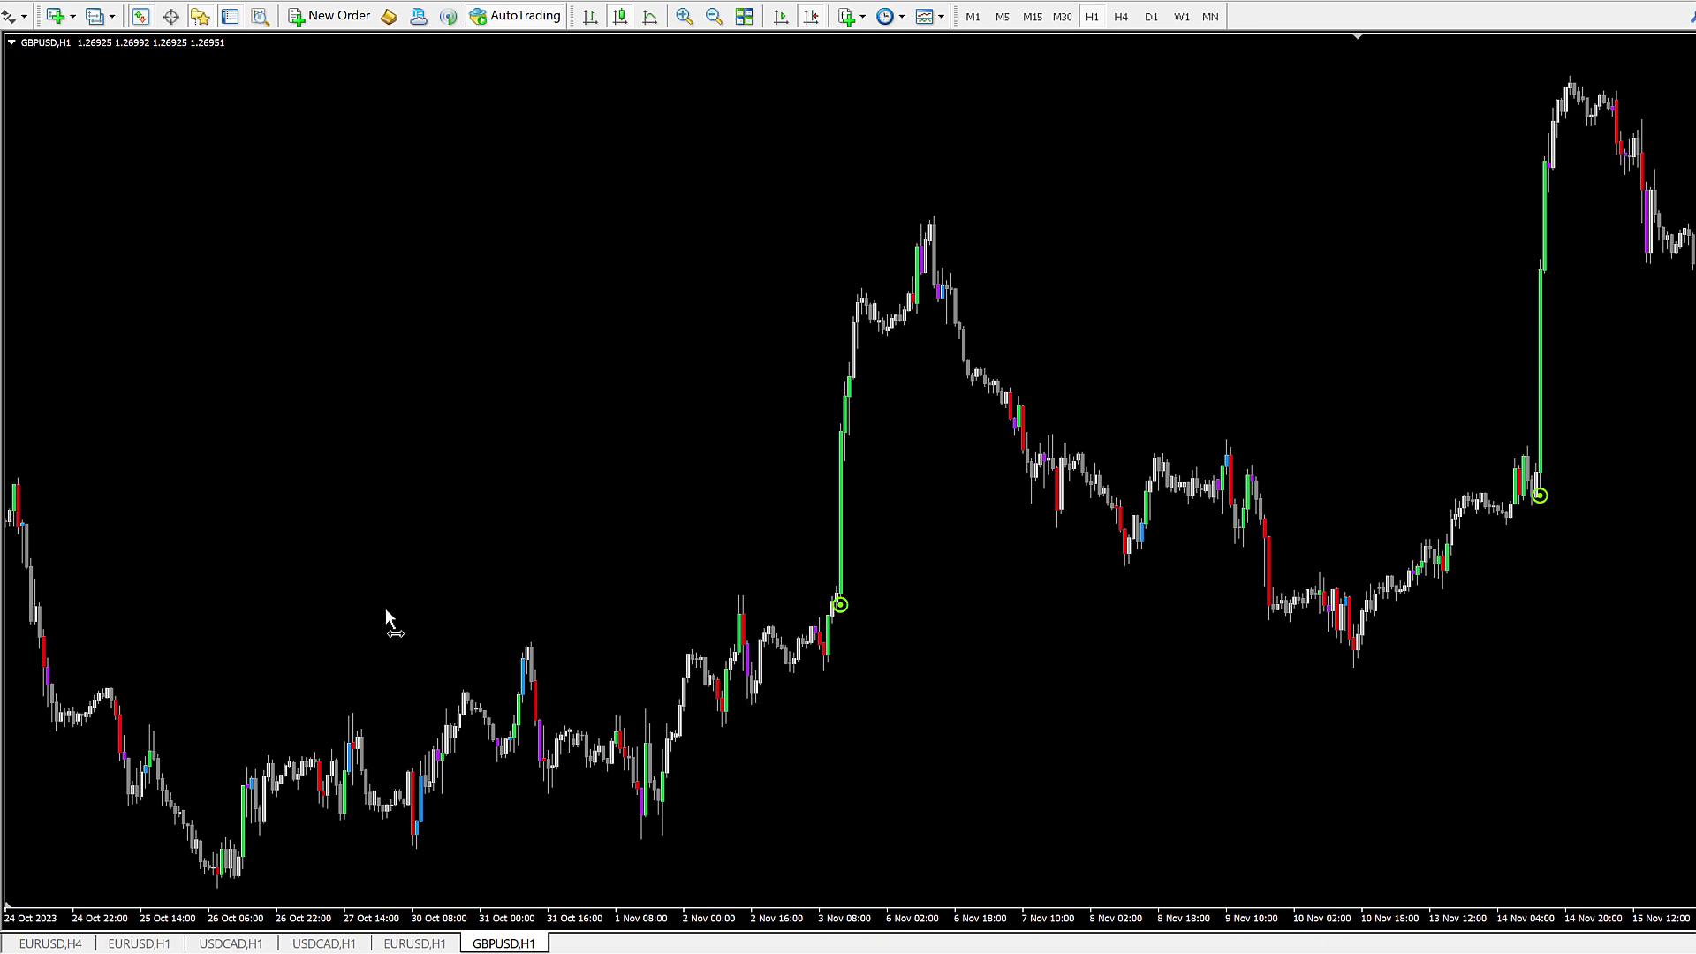
{"action": "left_click_drag", "start_coordinate": [387, 616], "coordinate": [976, 541]}
{"action": "left_click_drag", "start_coordinate": [152, 553], "coordinate": [957, 522]}
{"action": "left_click_drag", "start_coordinate": [328, 531], "coordinate": [749, 521]}
{"action": "mouse_move", "coordinate": [511, 677]}
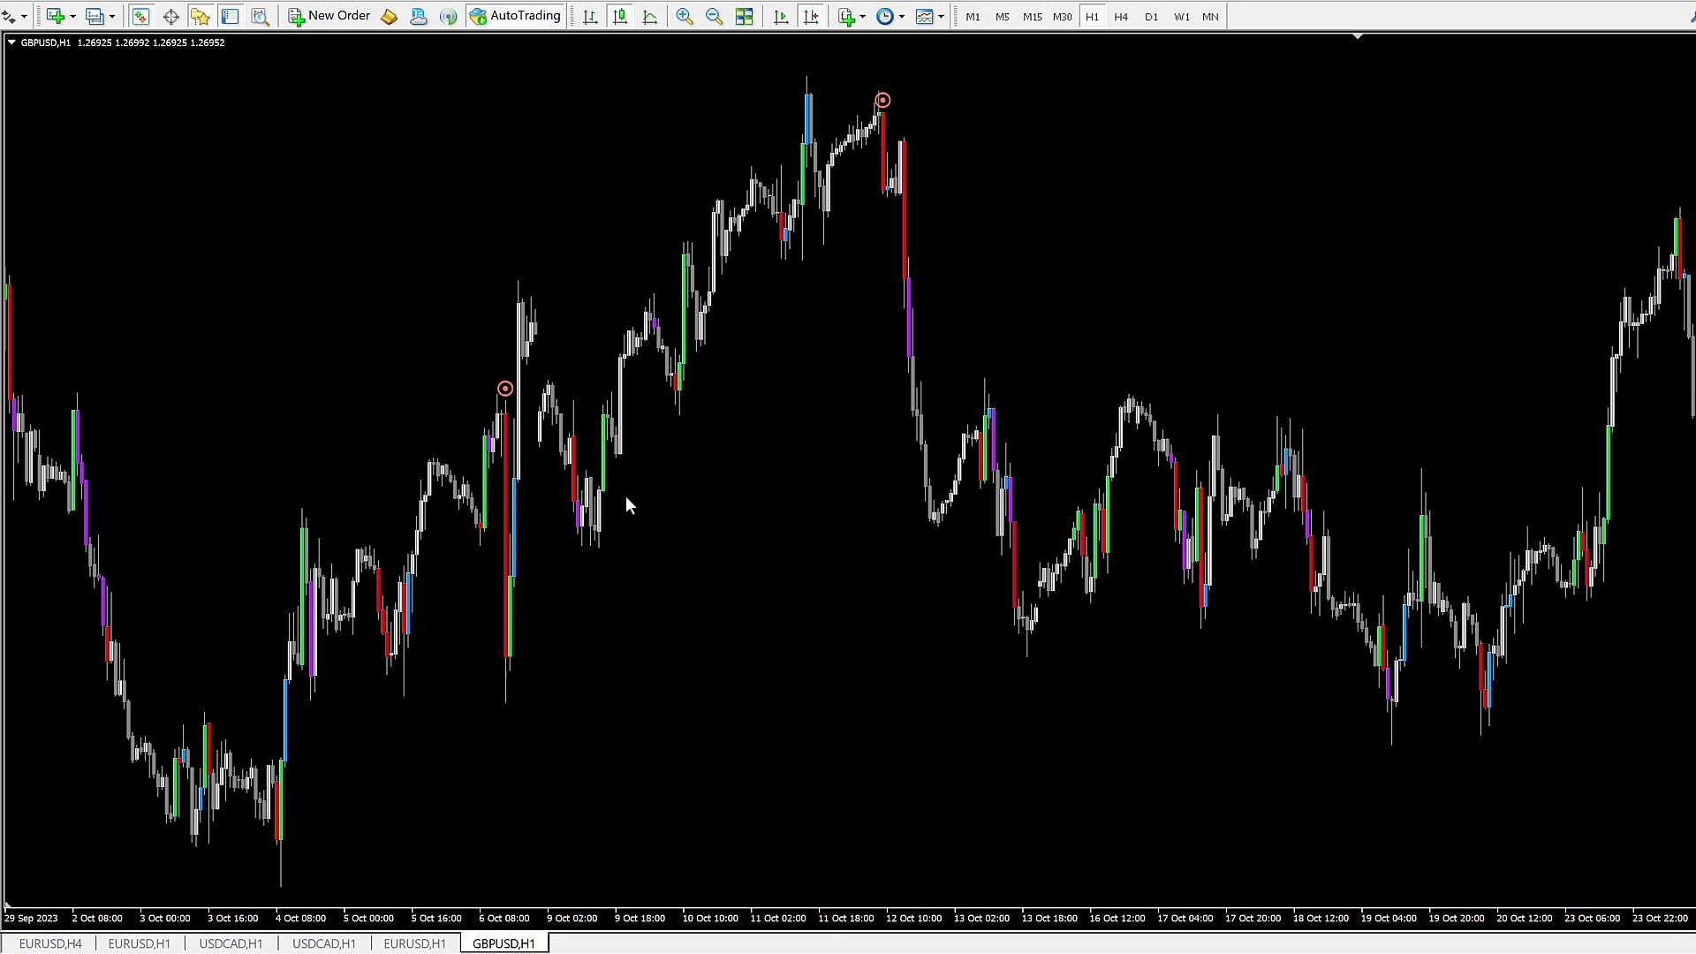
Step: Set Breakout Bar Min Length to 3 and Breakout Bar Max Length to 20 in the Range Breaker Arrow inputs, apply them and close the list
{"action": "right_click", "coordinate": [1110, 241]}
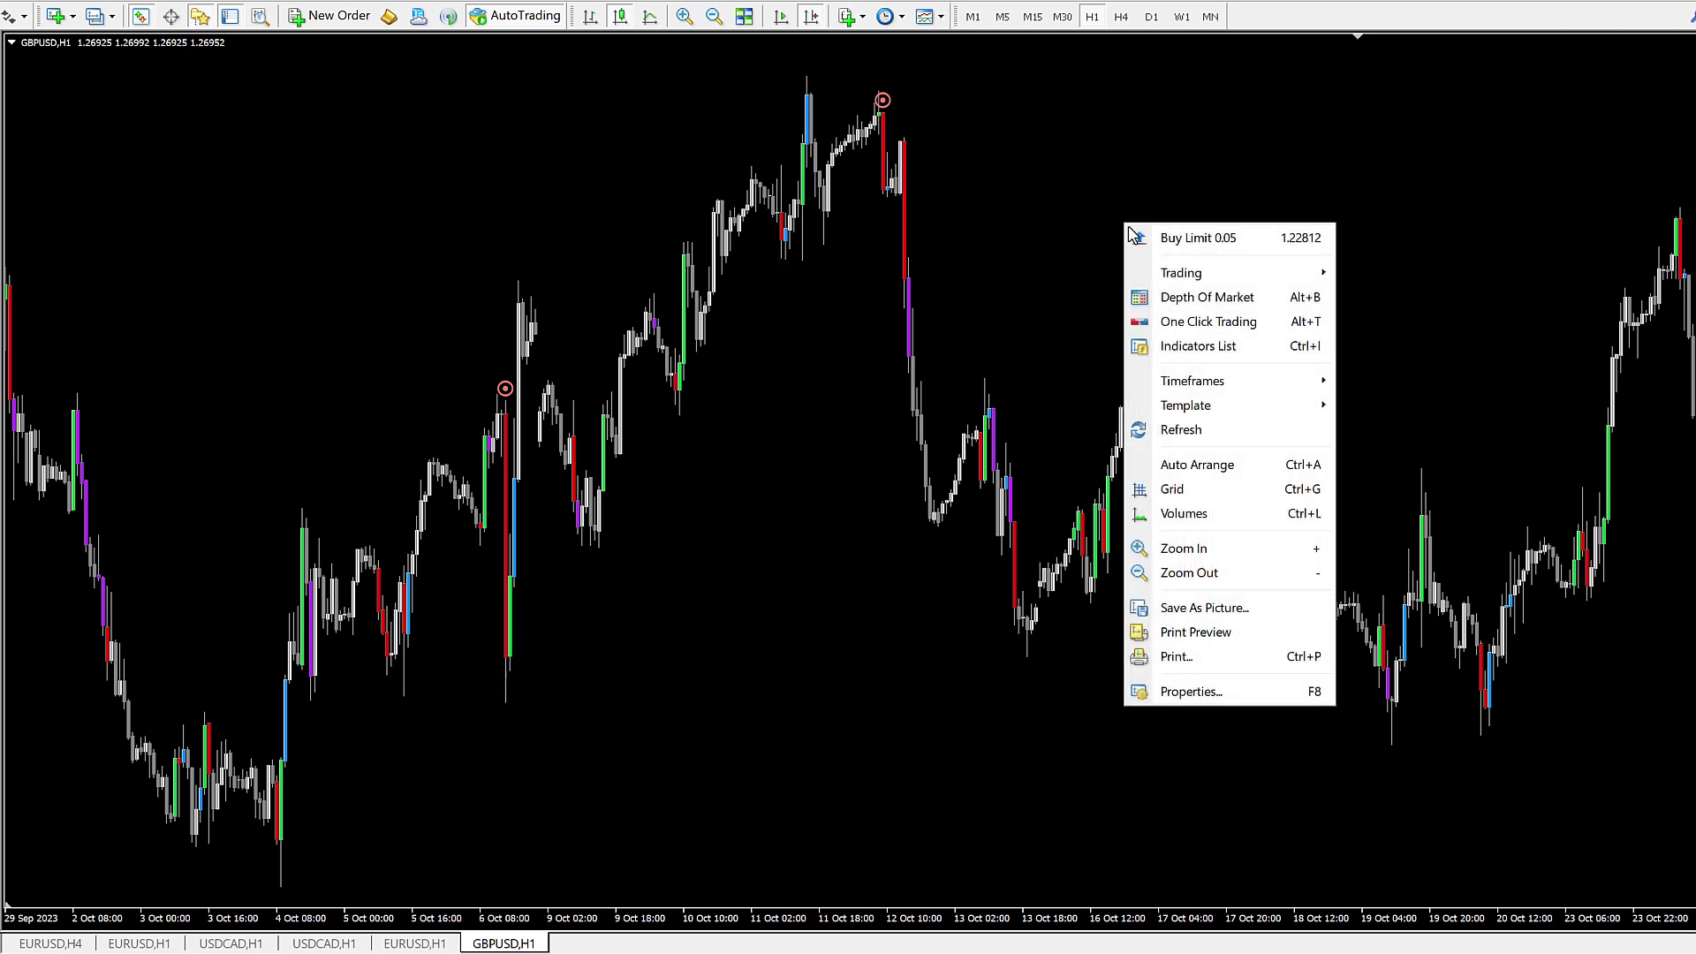
{"action": "left_click", "coordinate": [1203, 346]}
{"action": "left_click", "coordinate": [711, 534]}
{"action": "double_click", "coordinate": [711, 535]}
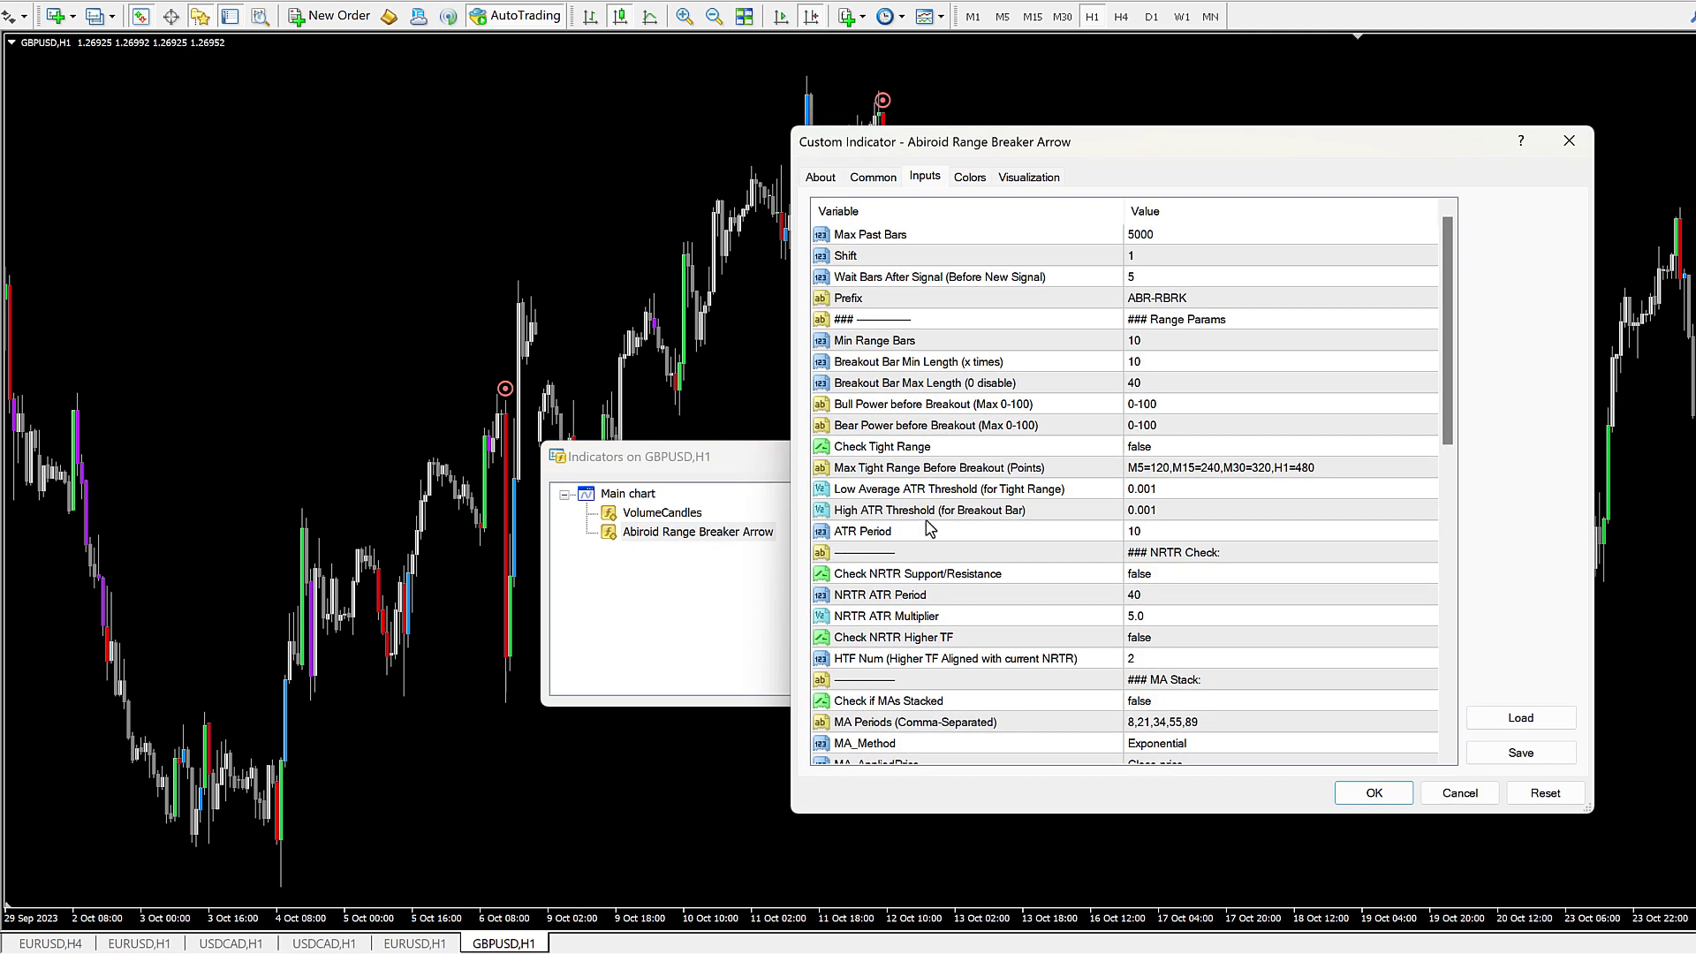
{"action": "double_click", "coordinate": [1146, 364]}
{"action": "double_click", "coordinate": [1140, 387]}
{"action": "type", "text": "20"}
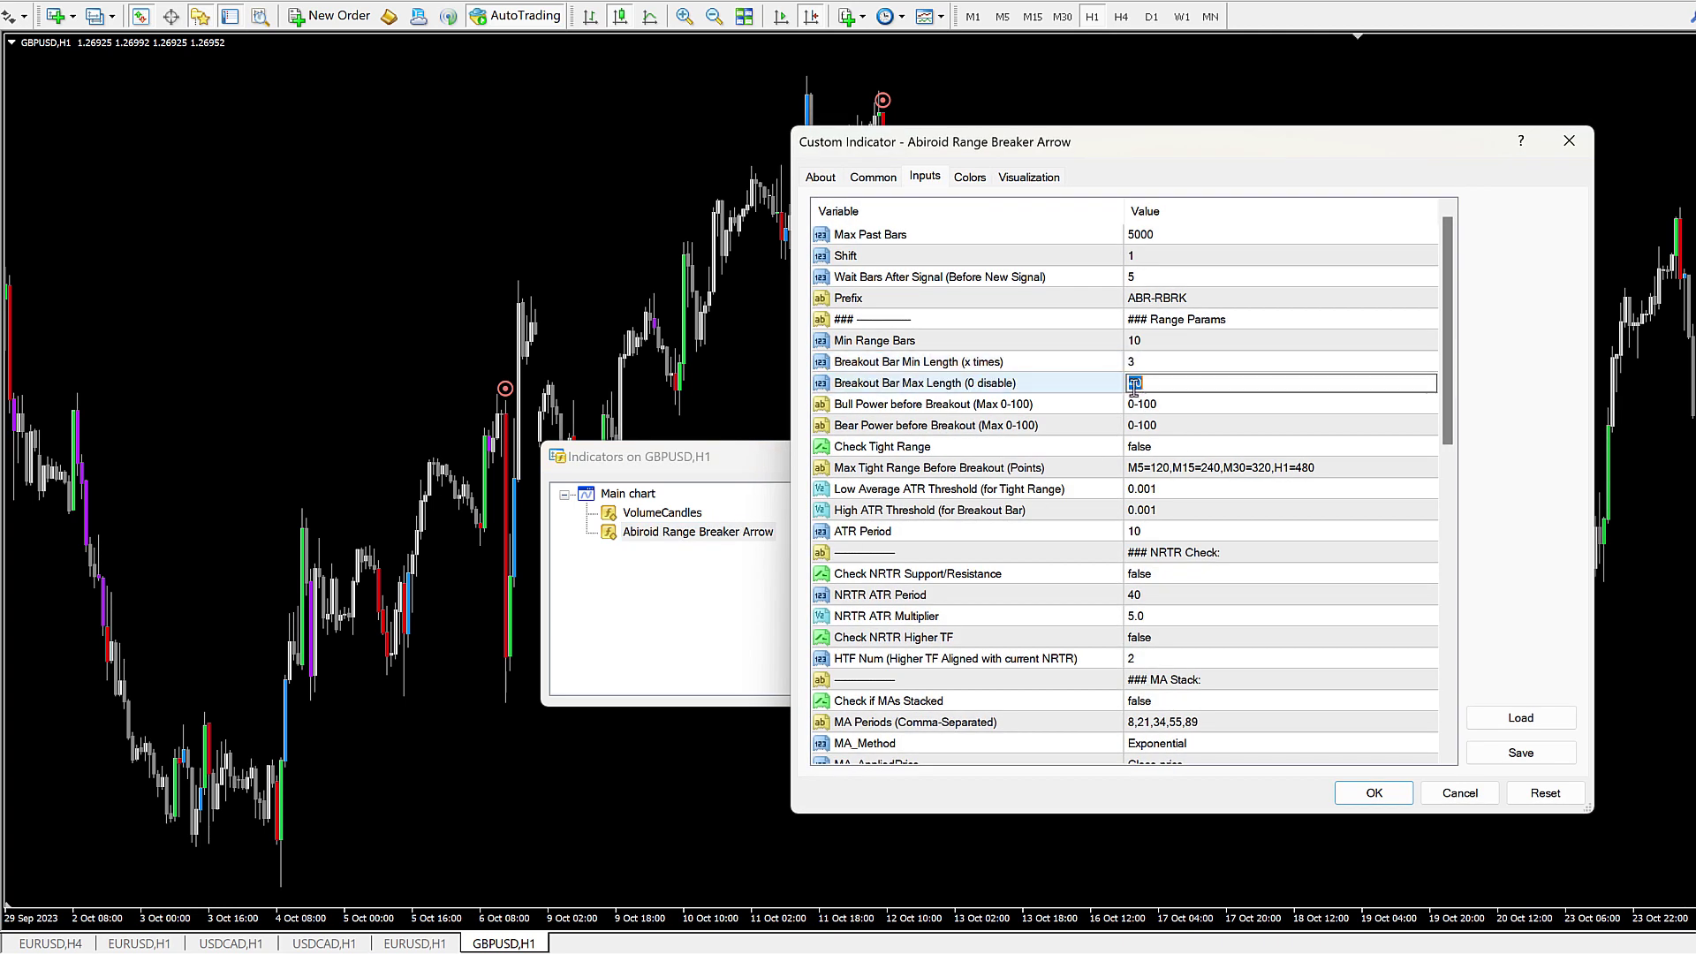
{"action": "left_click", "coordinate": [1075, 390]}
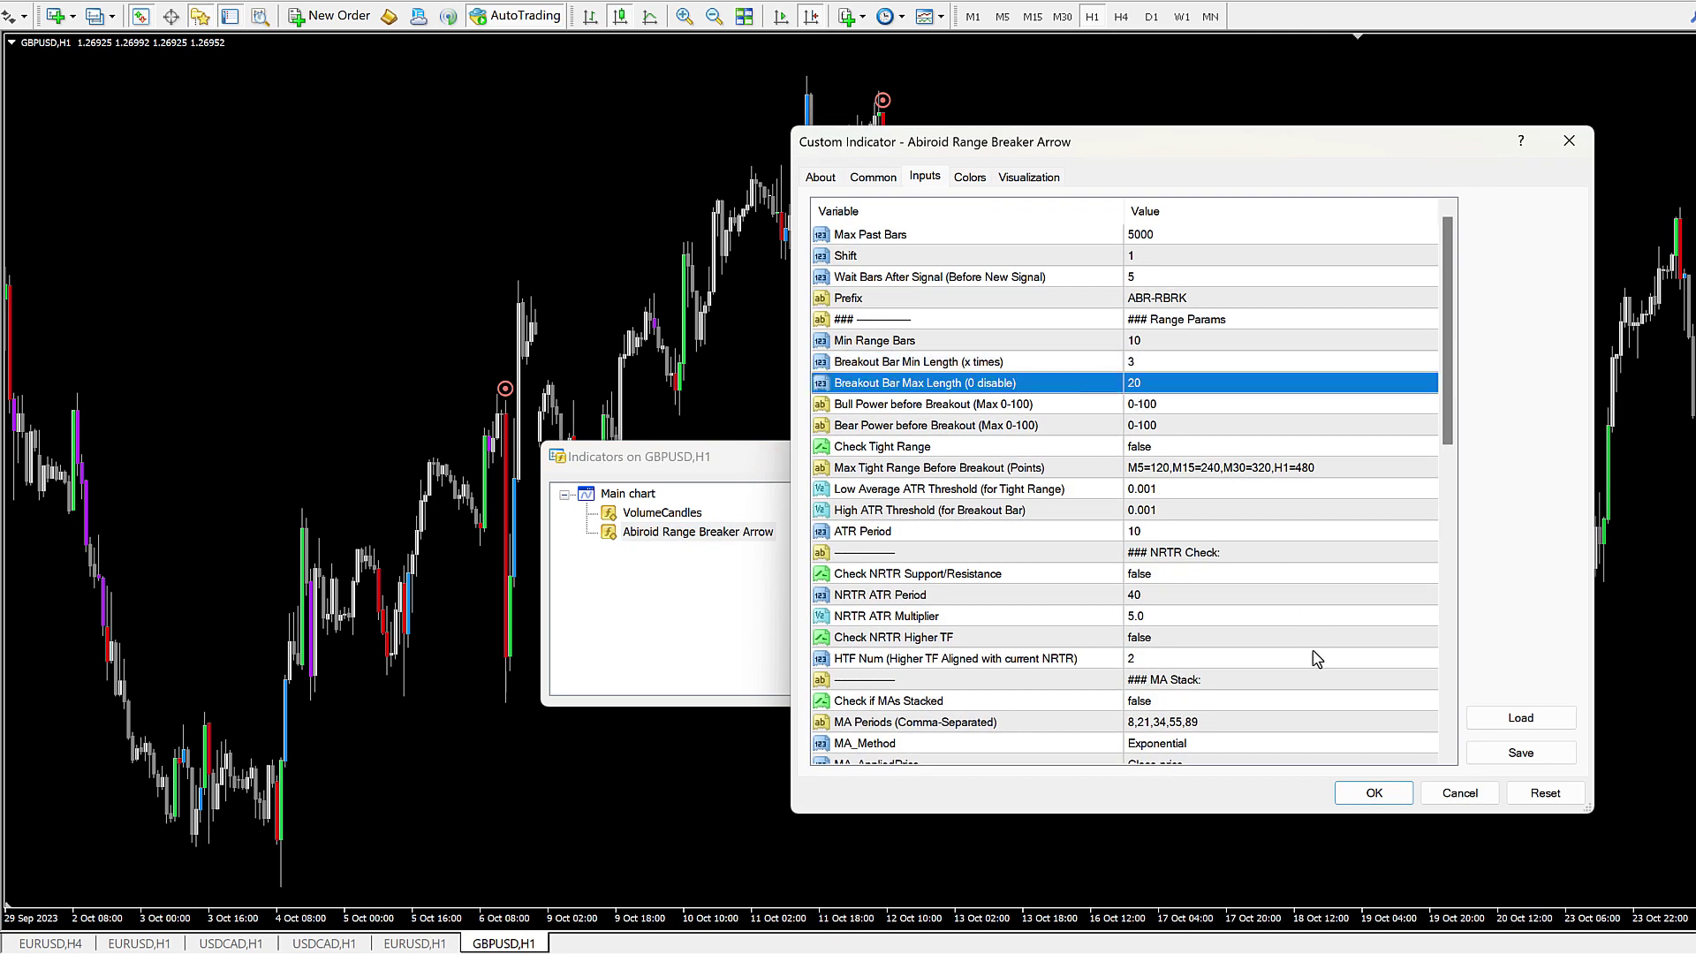
{"action": "left_click", "coordinate": [1374, 793]}
{"action": "left_click", "coordinate": [888, 689]}
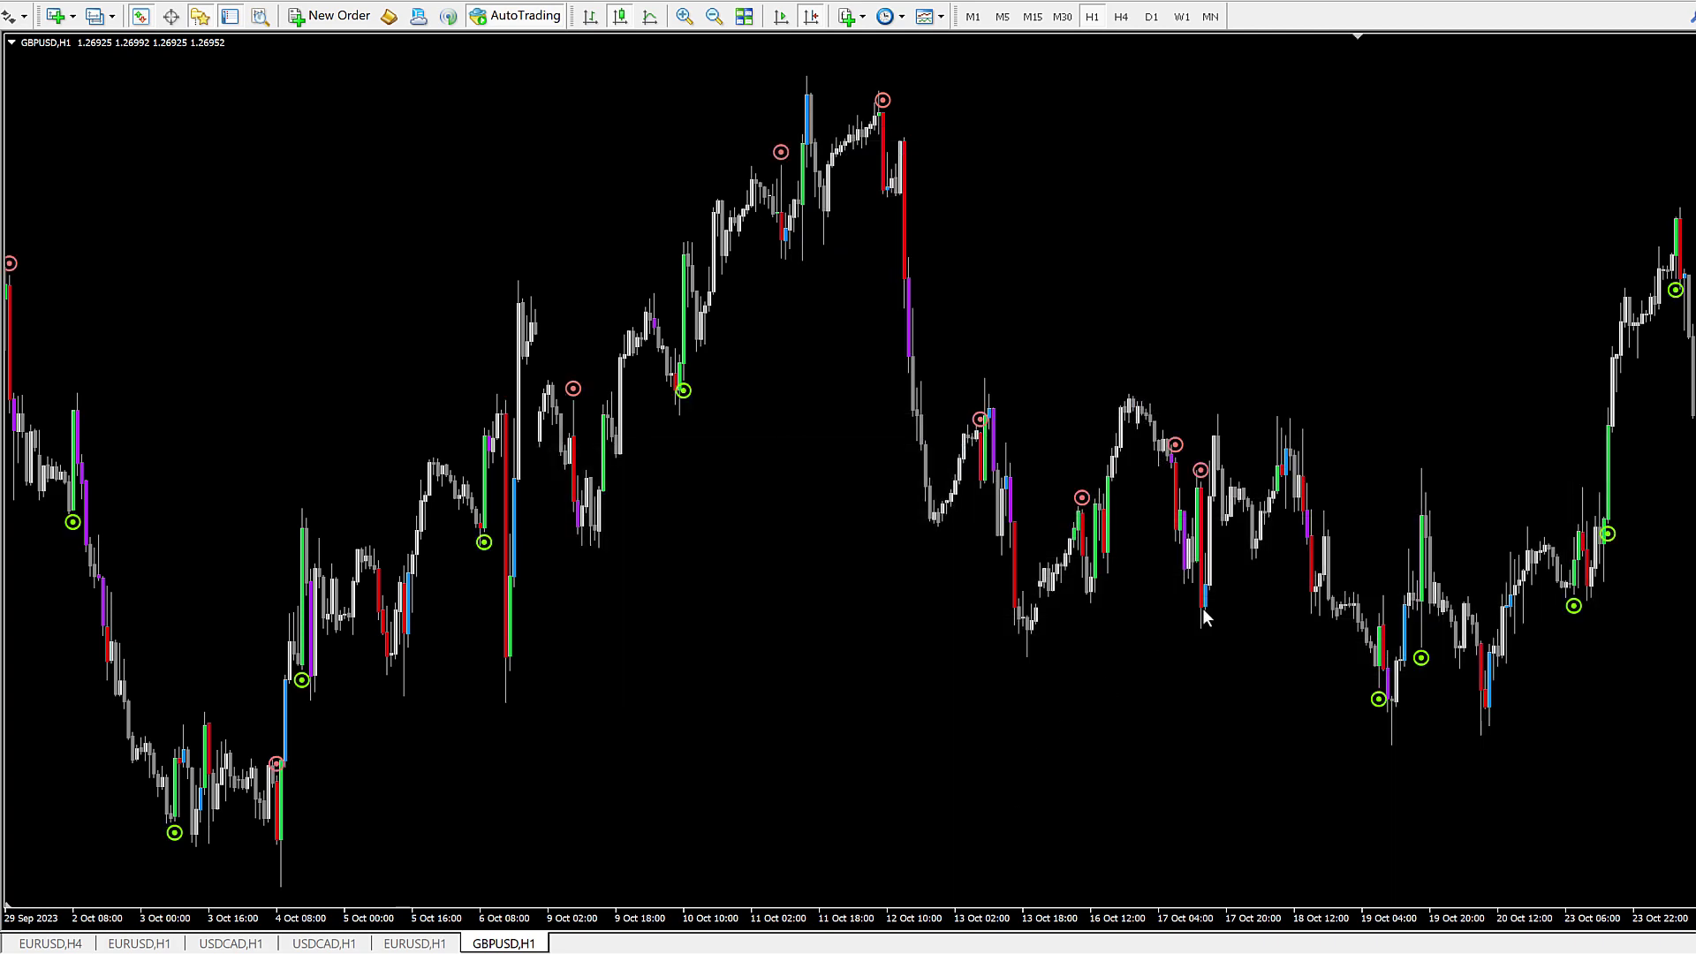
Step: Inspect the arrows up to late November, reopen the Range Breaker Arrow inputs and examine the Bull Power and Bear Power before Breakout settings
{"action": "scroll", "coordinate": [721, 537], "scroll_direction": "down", "scroll_amount": 5}
{"action": "scroll", "coordinate": [721, 537], "scroll_direction": "down", "scroll_amount": 5}
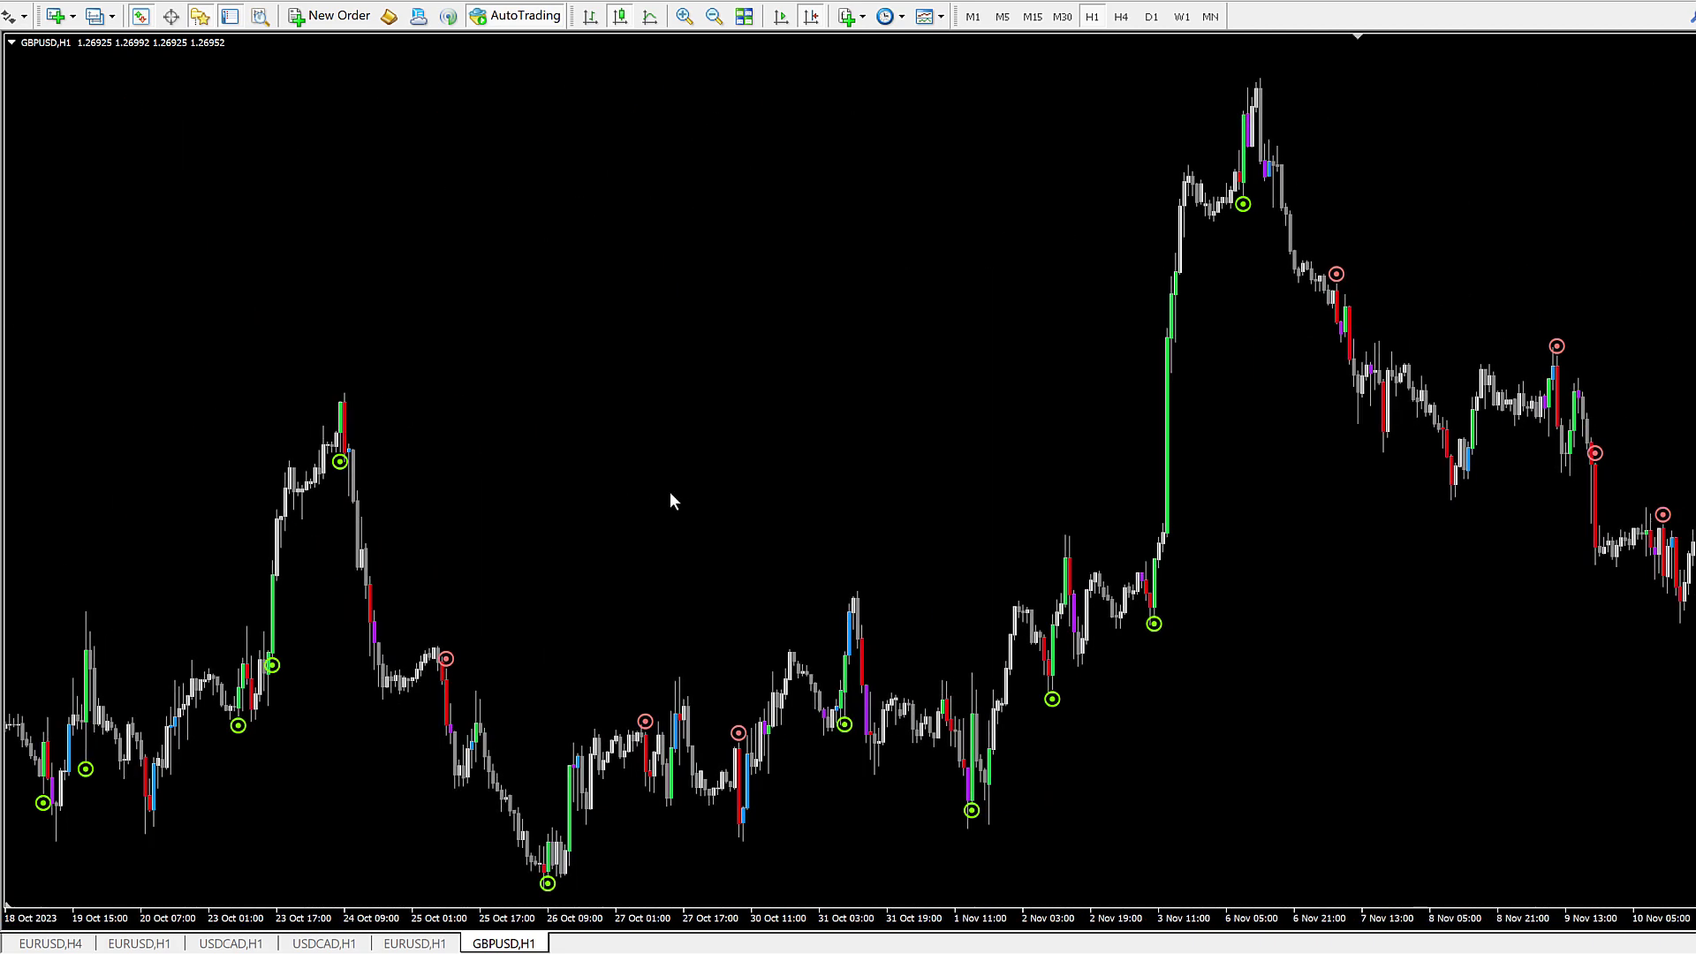
{"action": "scroll", "coordinate": [1396, 507], "scroll_direction": "down", "scroll_amount": 10}
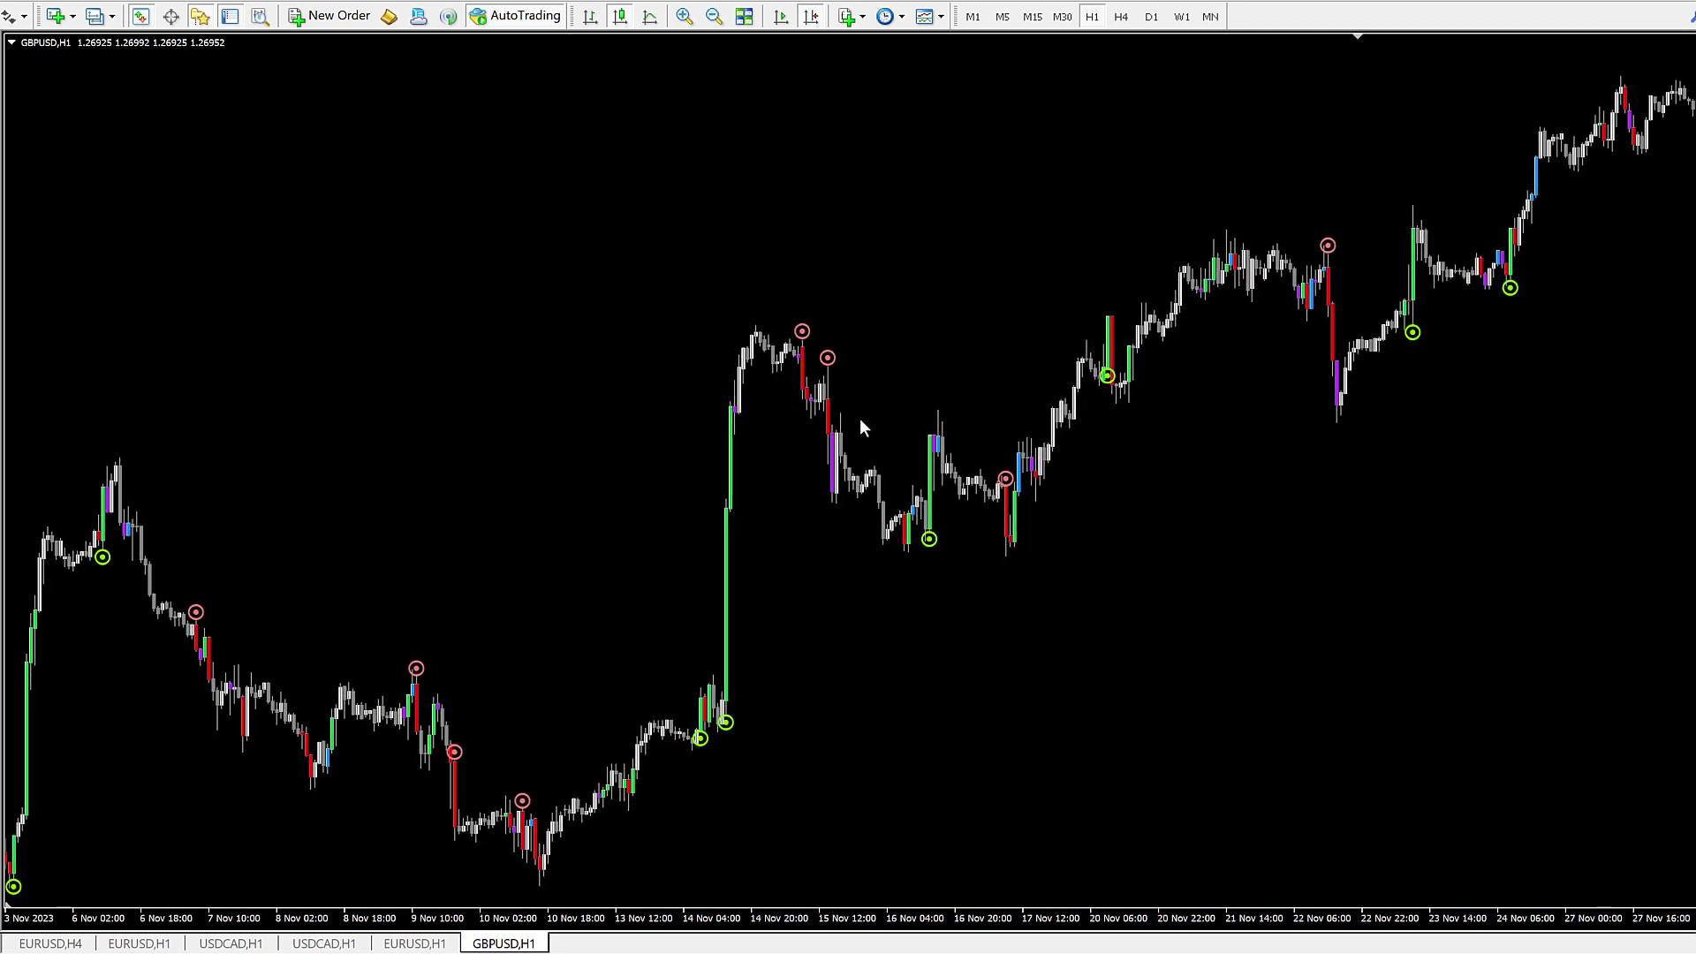
{"action": "right_click", "coordinate": [1037, 180]}
{"action": "left_click", "coordinate": [1131, 303]}
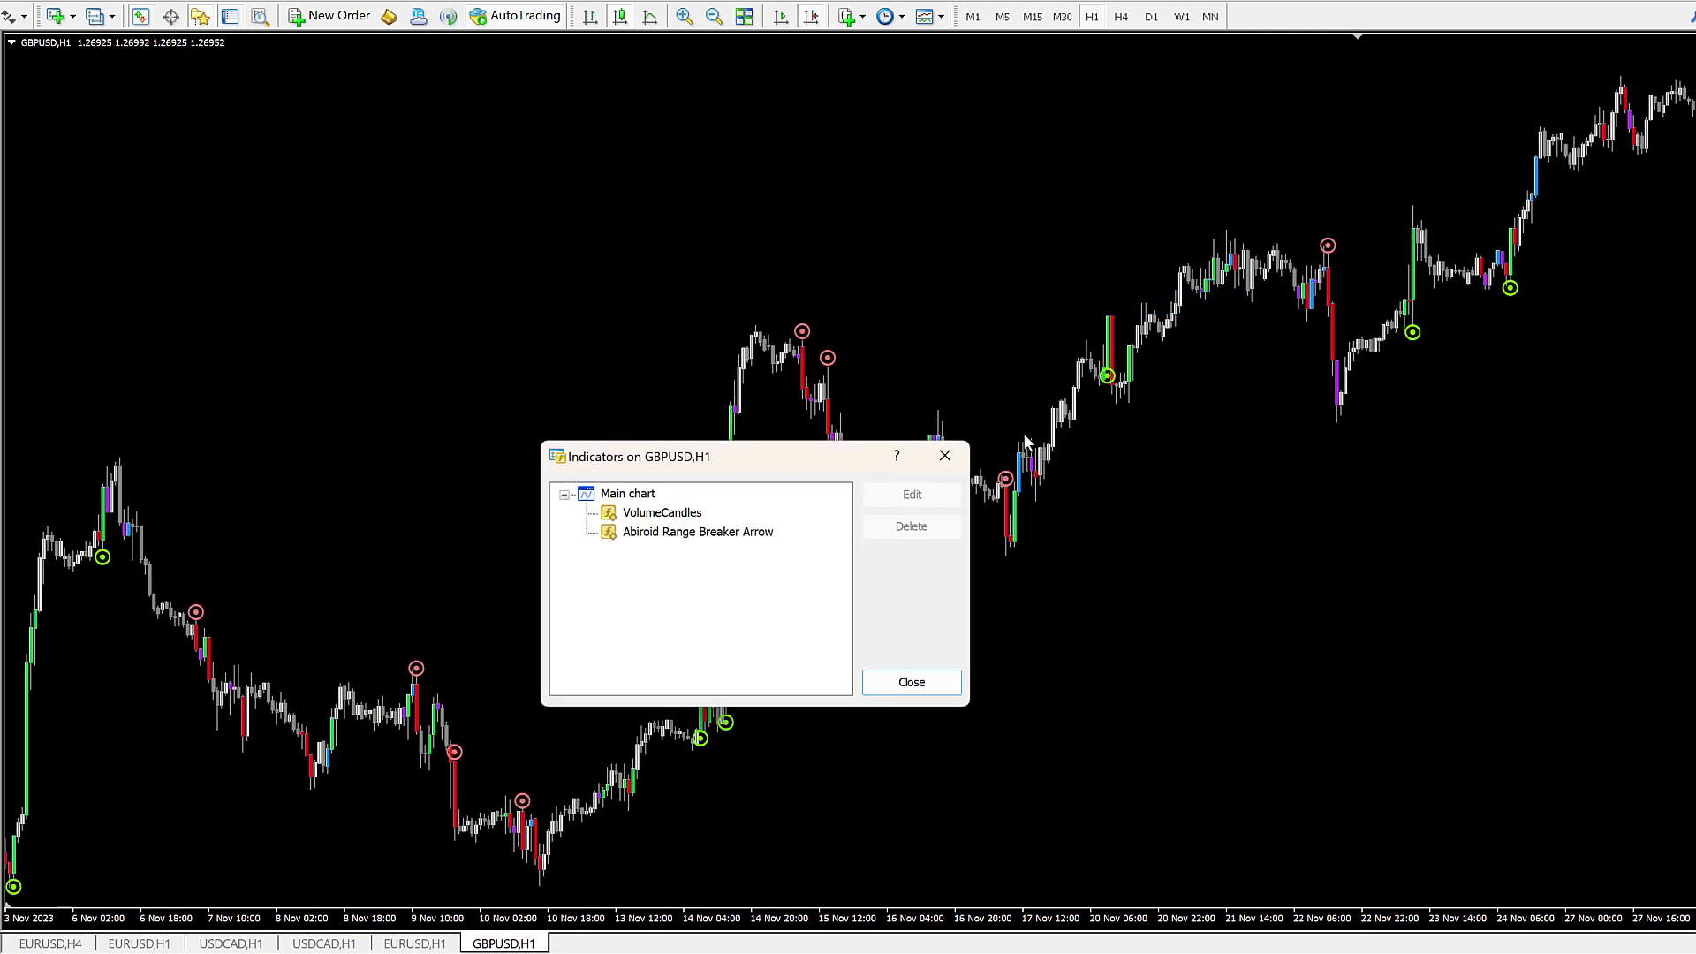
{"action": "double_click", "coordinate": [688, 533]}
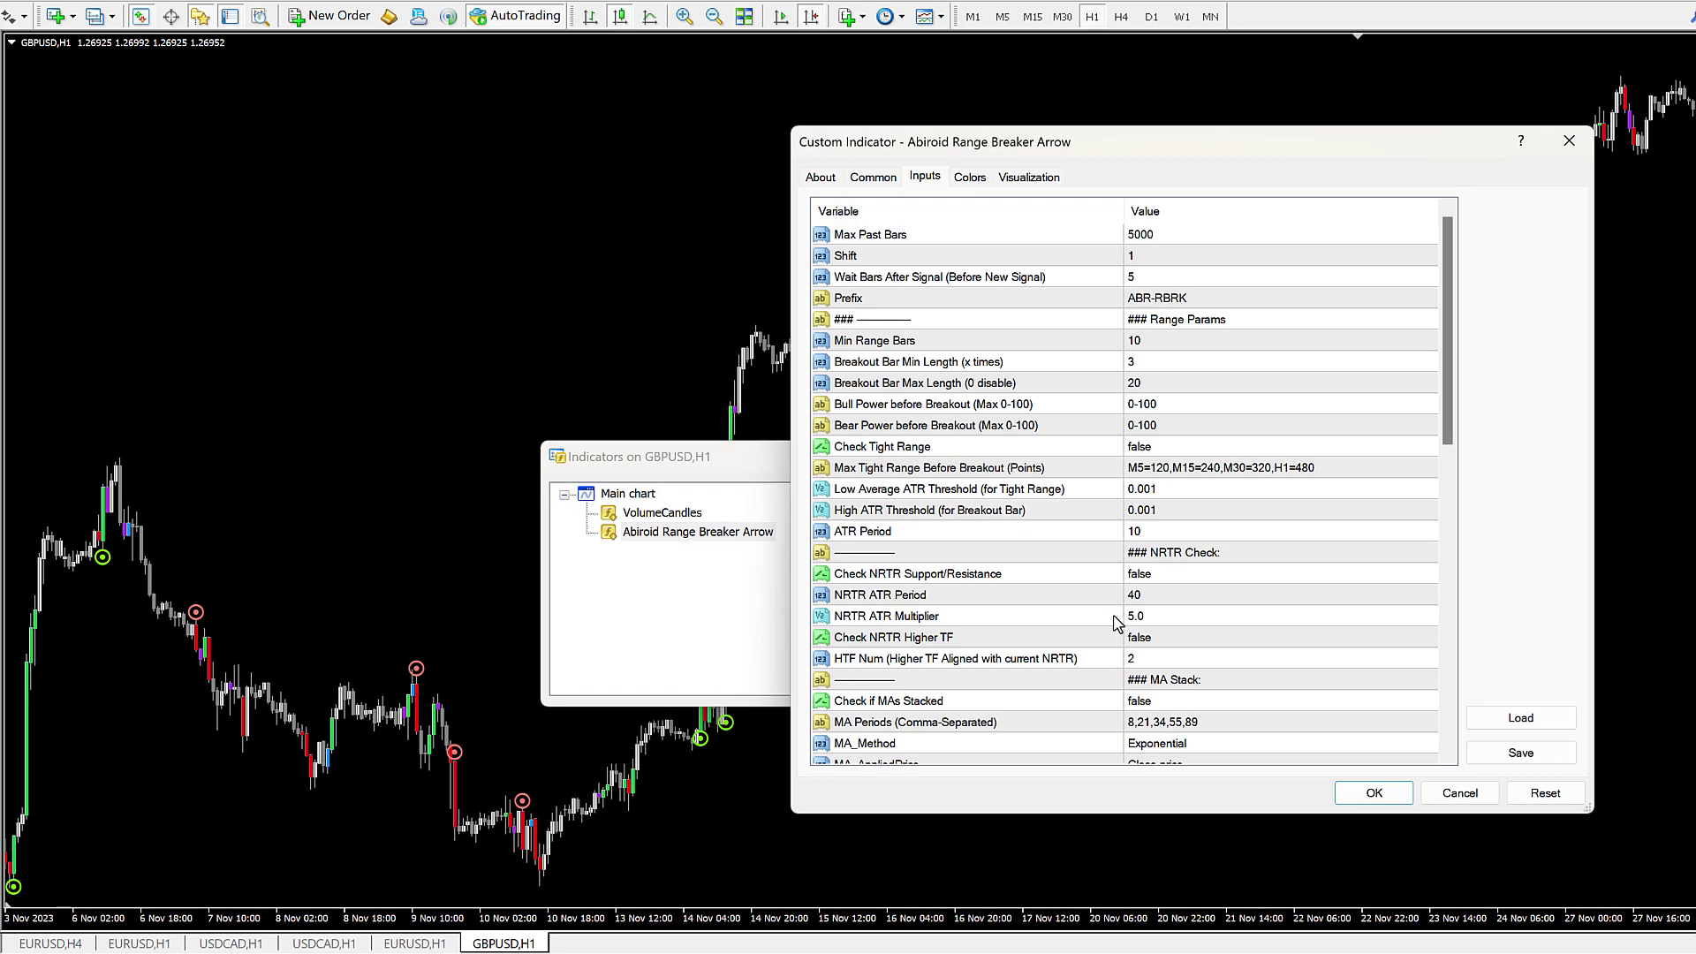
{"action": "left_click", "coordinate": [886, 407]}
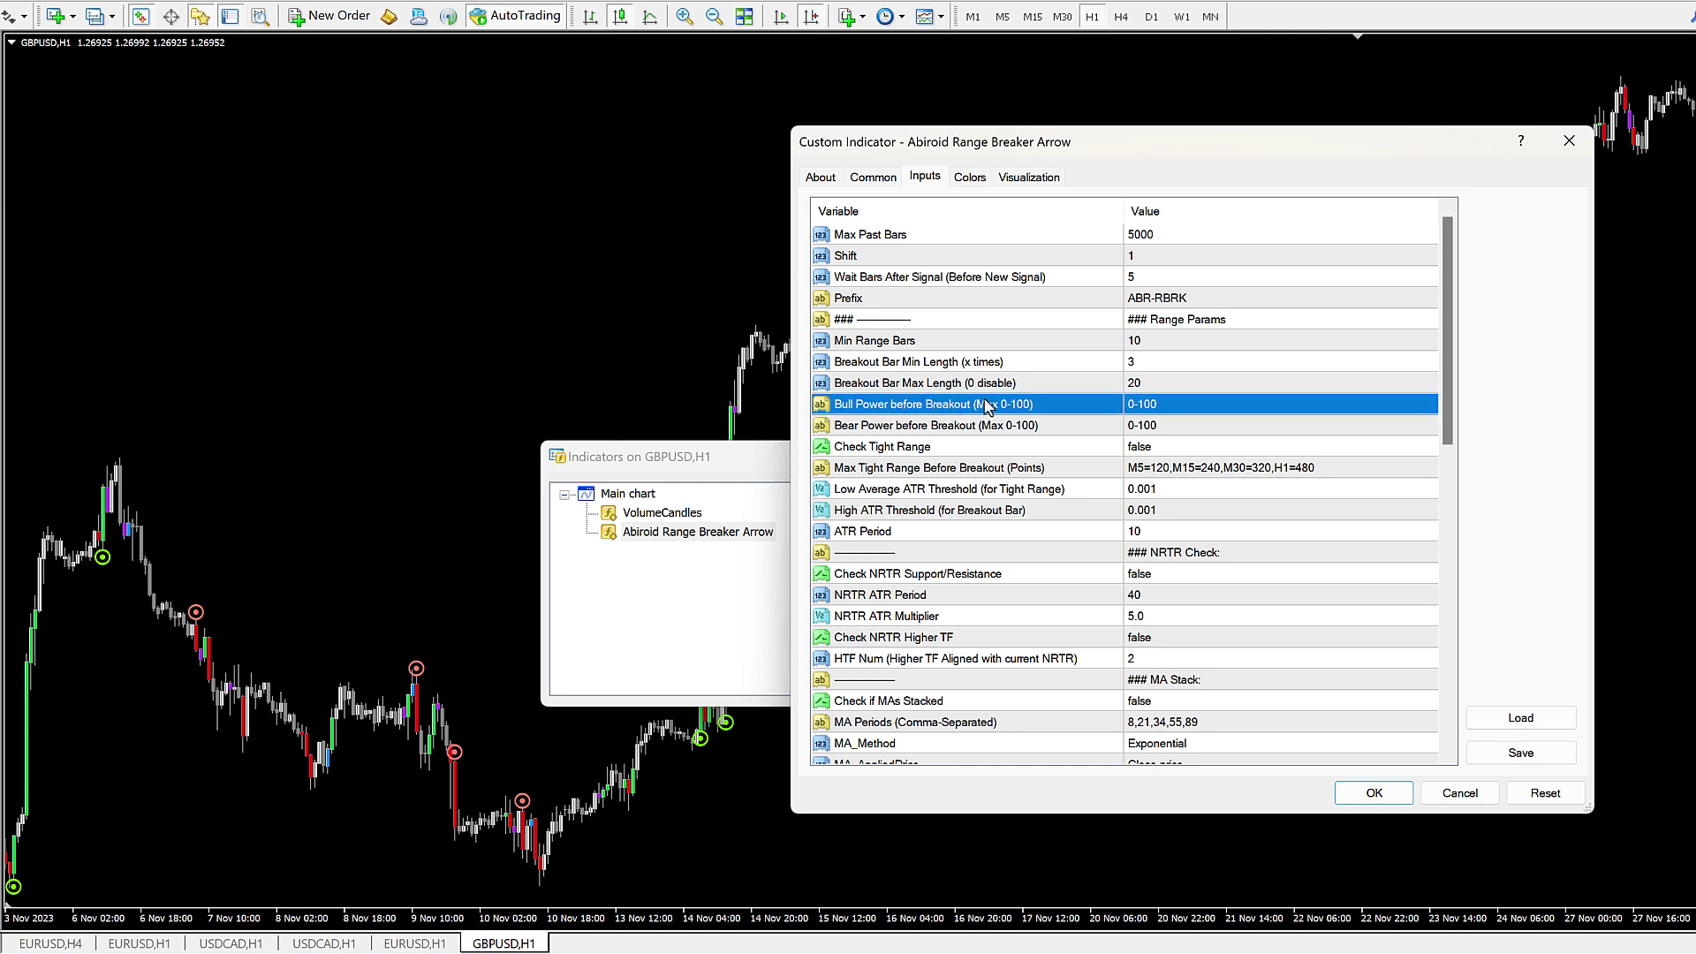
{"action": "left_click", "coordinate": [924, 428]}
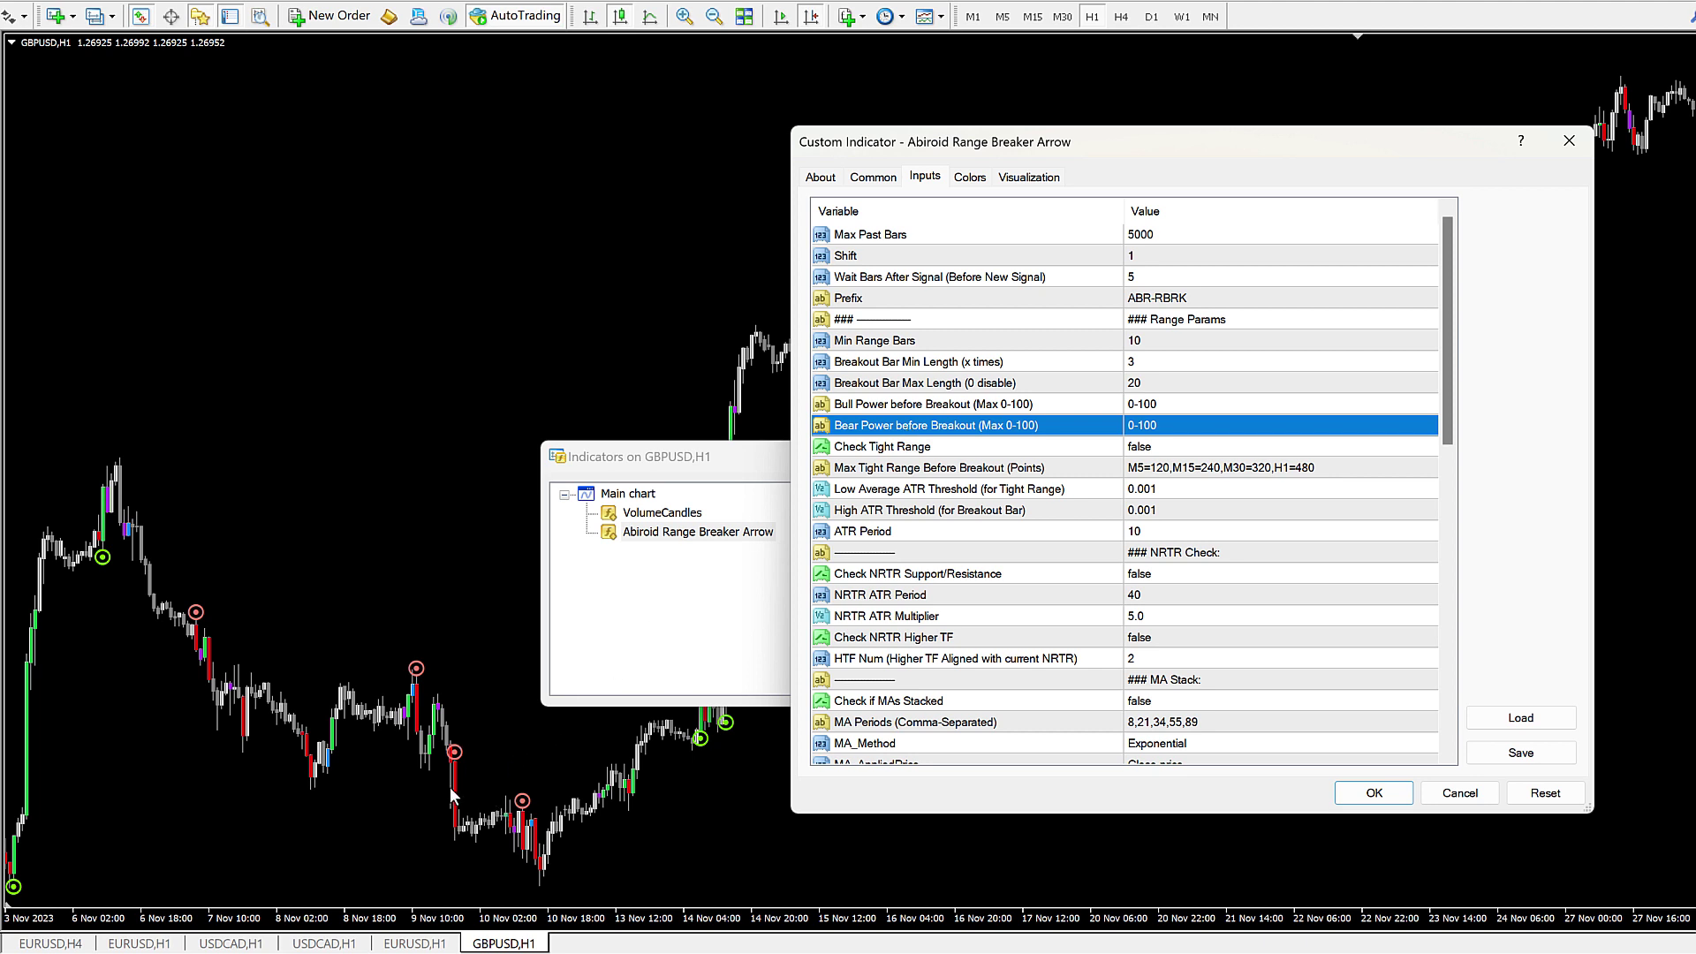
Step: Set both Bull Power and Bear Power before Breakout to 60-100, apply the inputs and close the indicators list
{"action": "left_click", "coordinate": [1153, 399]}
{"action": "left_click", "coordinate": [1153, 399]}
{"action": "key", "text": "Home"}
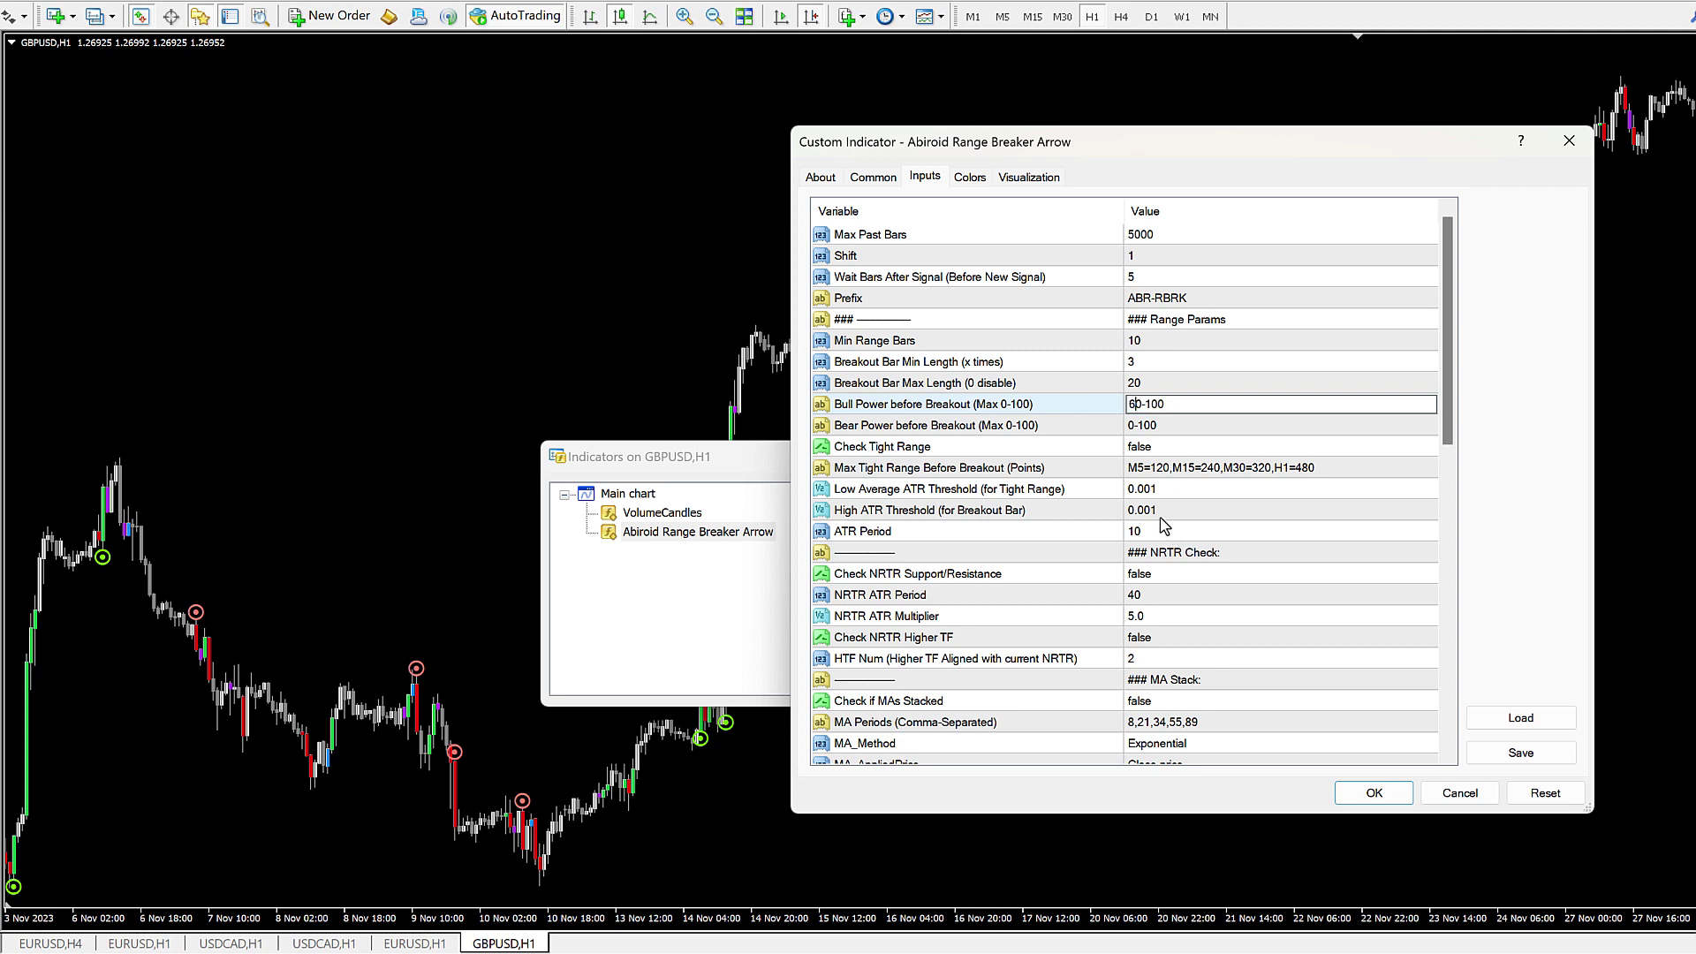
{"action": "type", "text": "6"}
{"action": "left_click", "coordinate": [839, 408]}
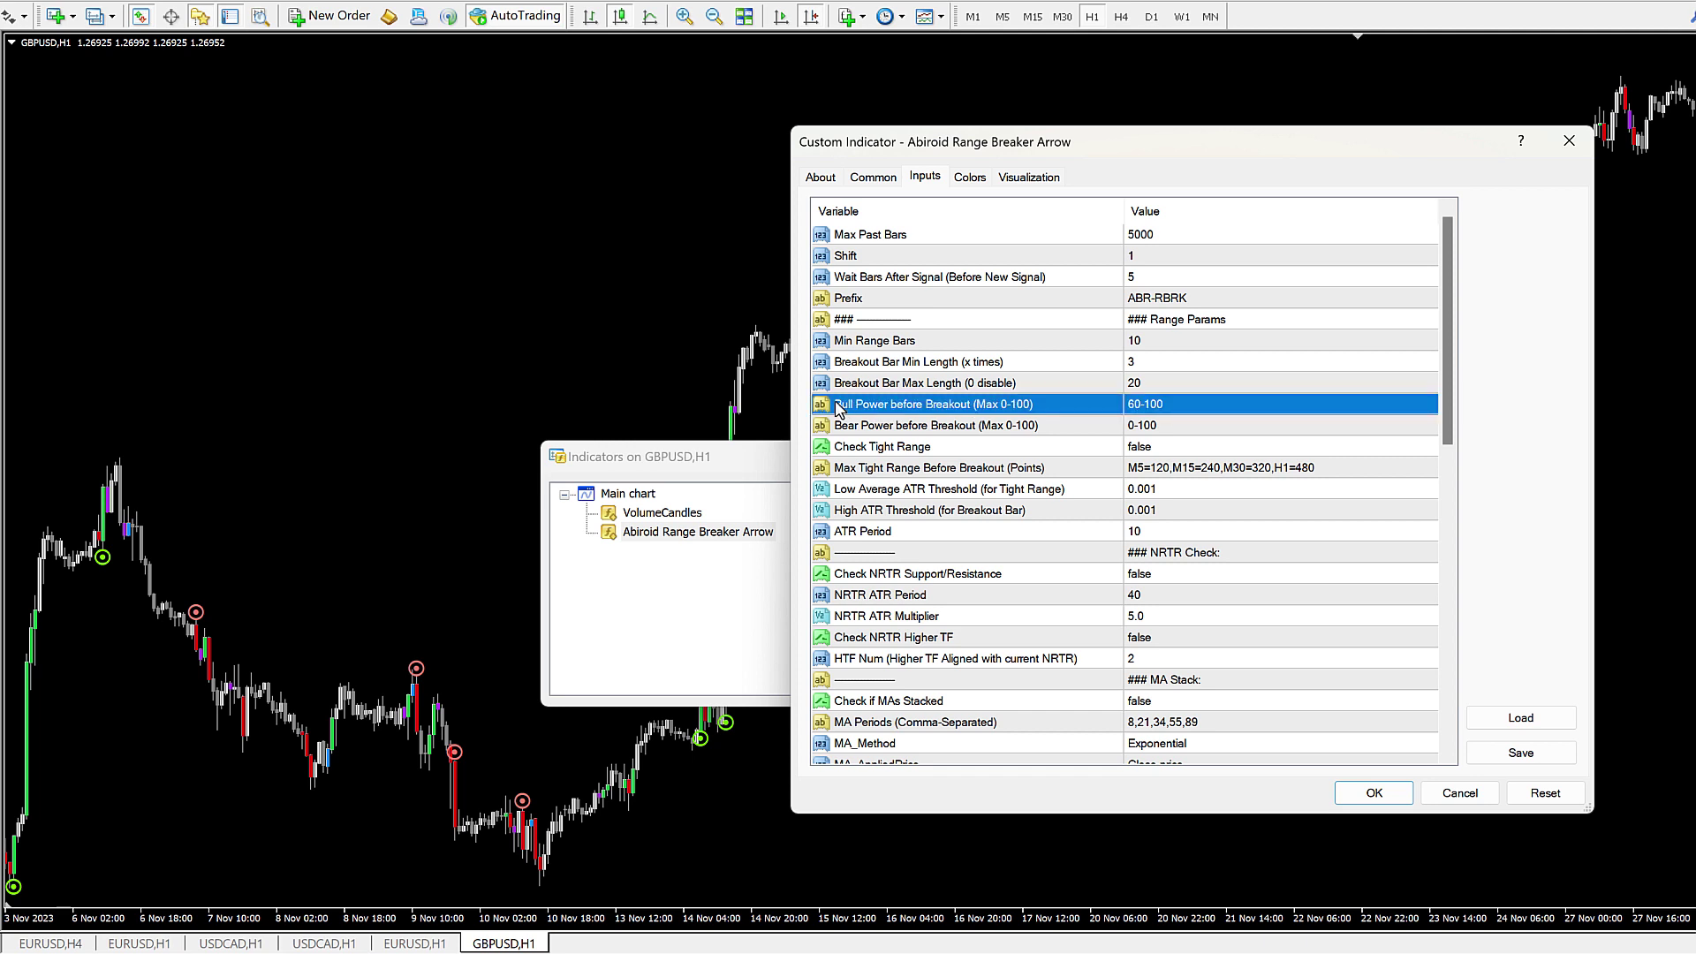
{"action": "left_click", "coordinate": [1146, 428]}
{"action": "type", "text": "6"}
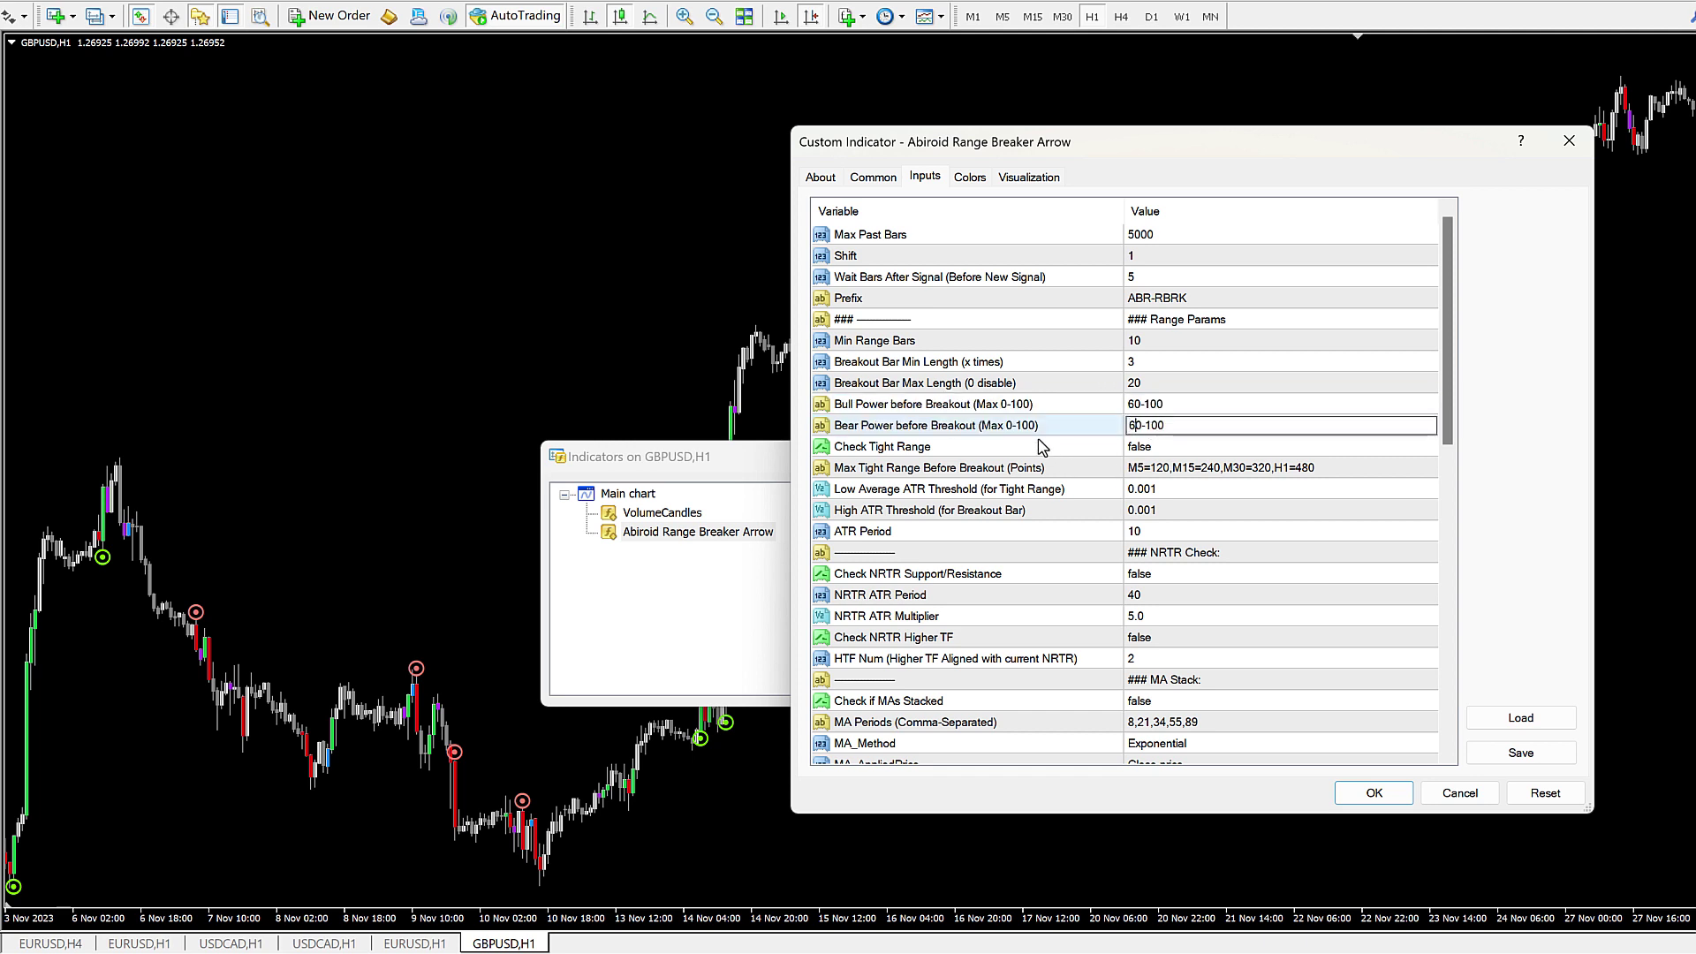
{"action": "left_click", "coordinate": [1001, 433]}
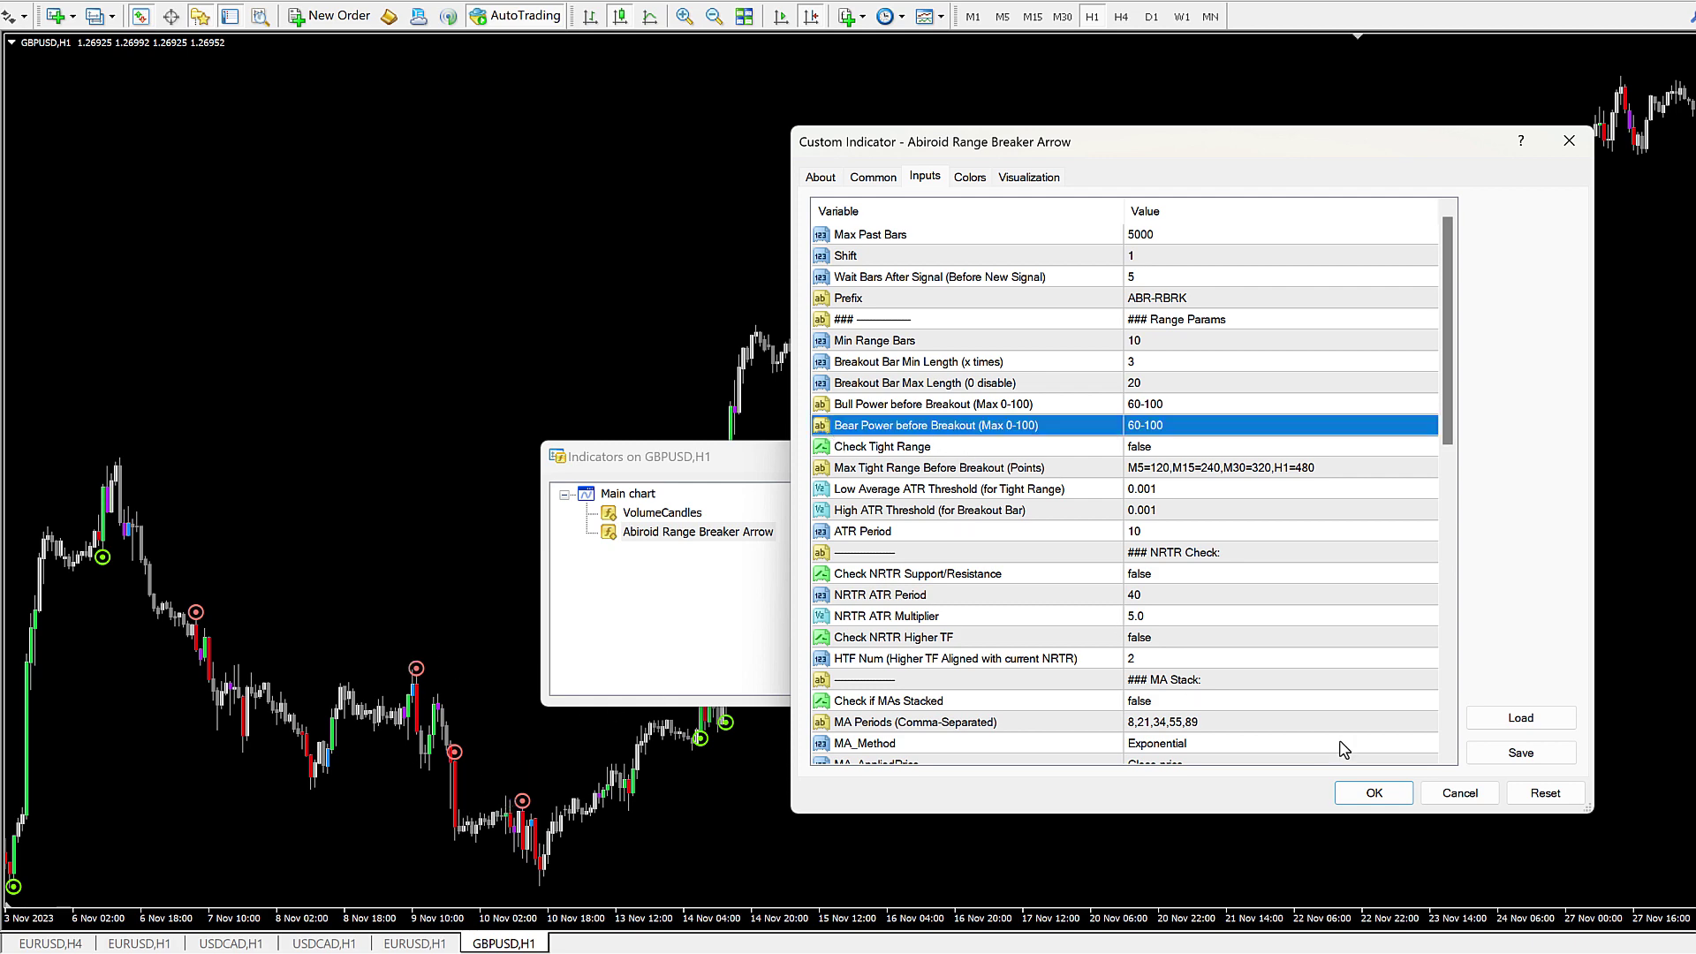
{"action": "left_click", "coordinate": [1374, 792]}
{"action": "left_click", "coordinate": [909, 686]}
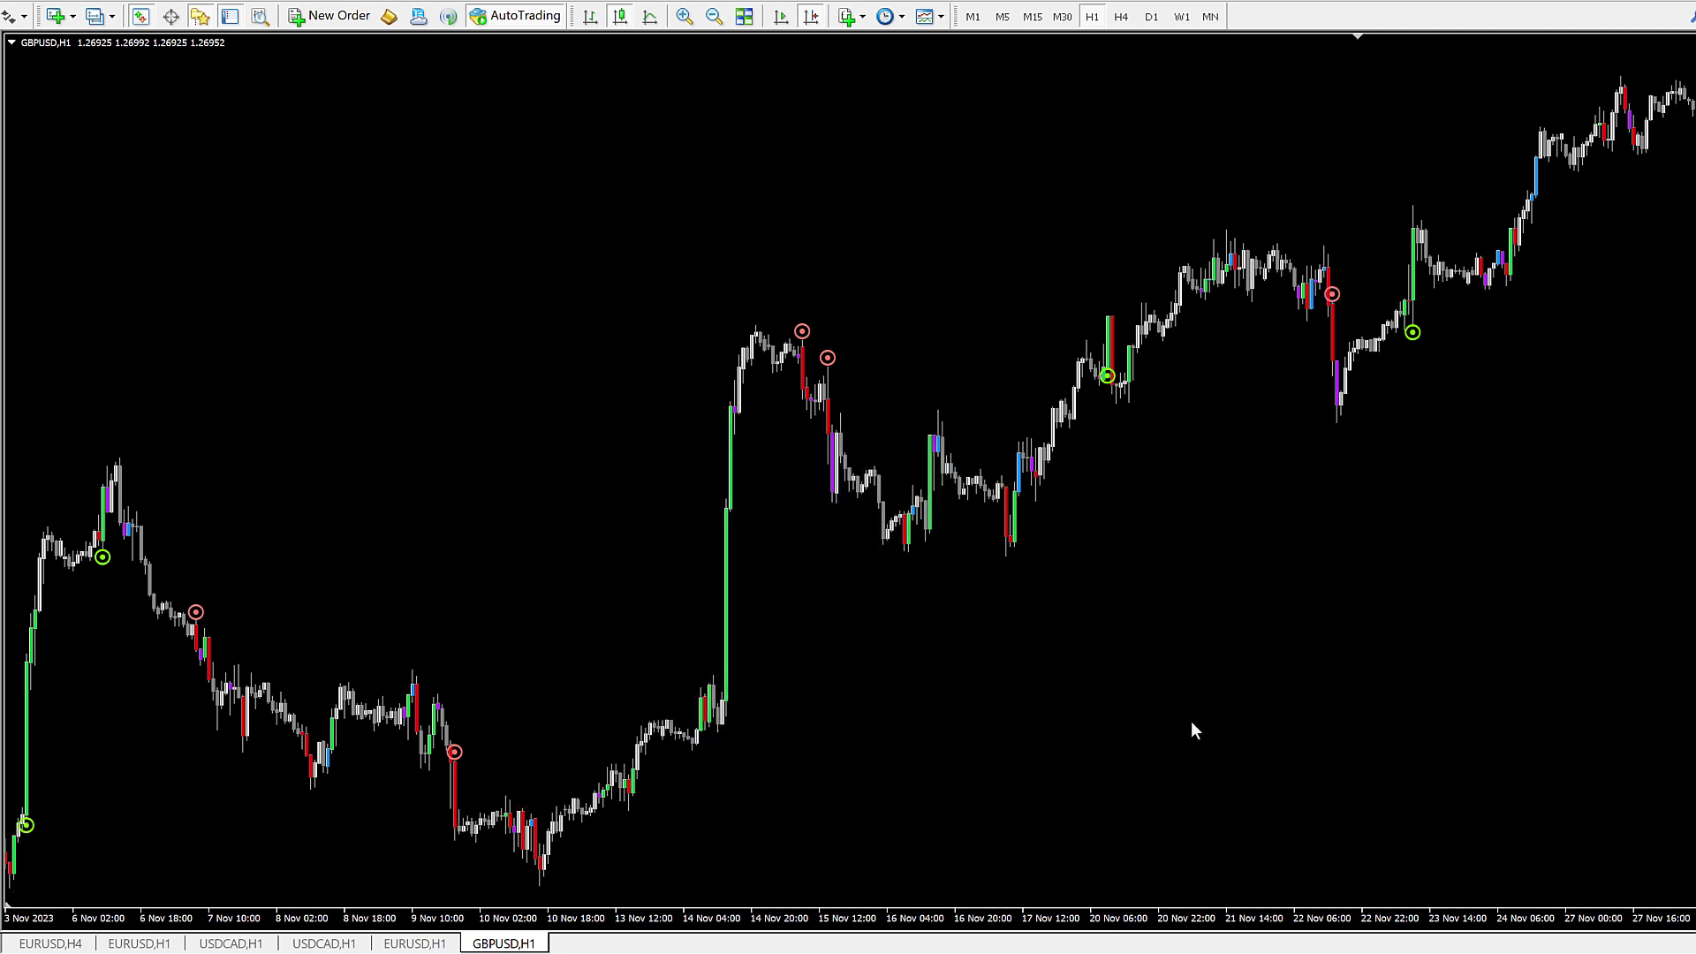
Step: Reopen the Range Breaker Arrow inputs from the GBPUSD,H1 chart and set Bull Power before Breakout to 80-100
{"action": "left_click_drag", "start_coordinate": [1290, 612], "coordinate": [837, 580]}
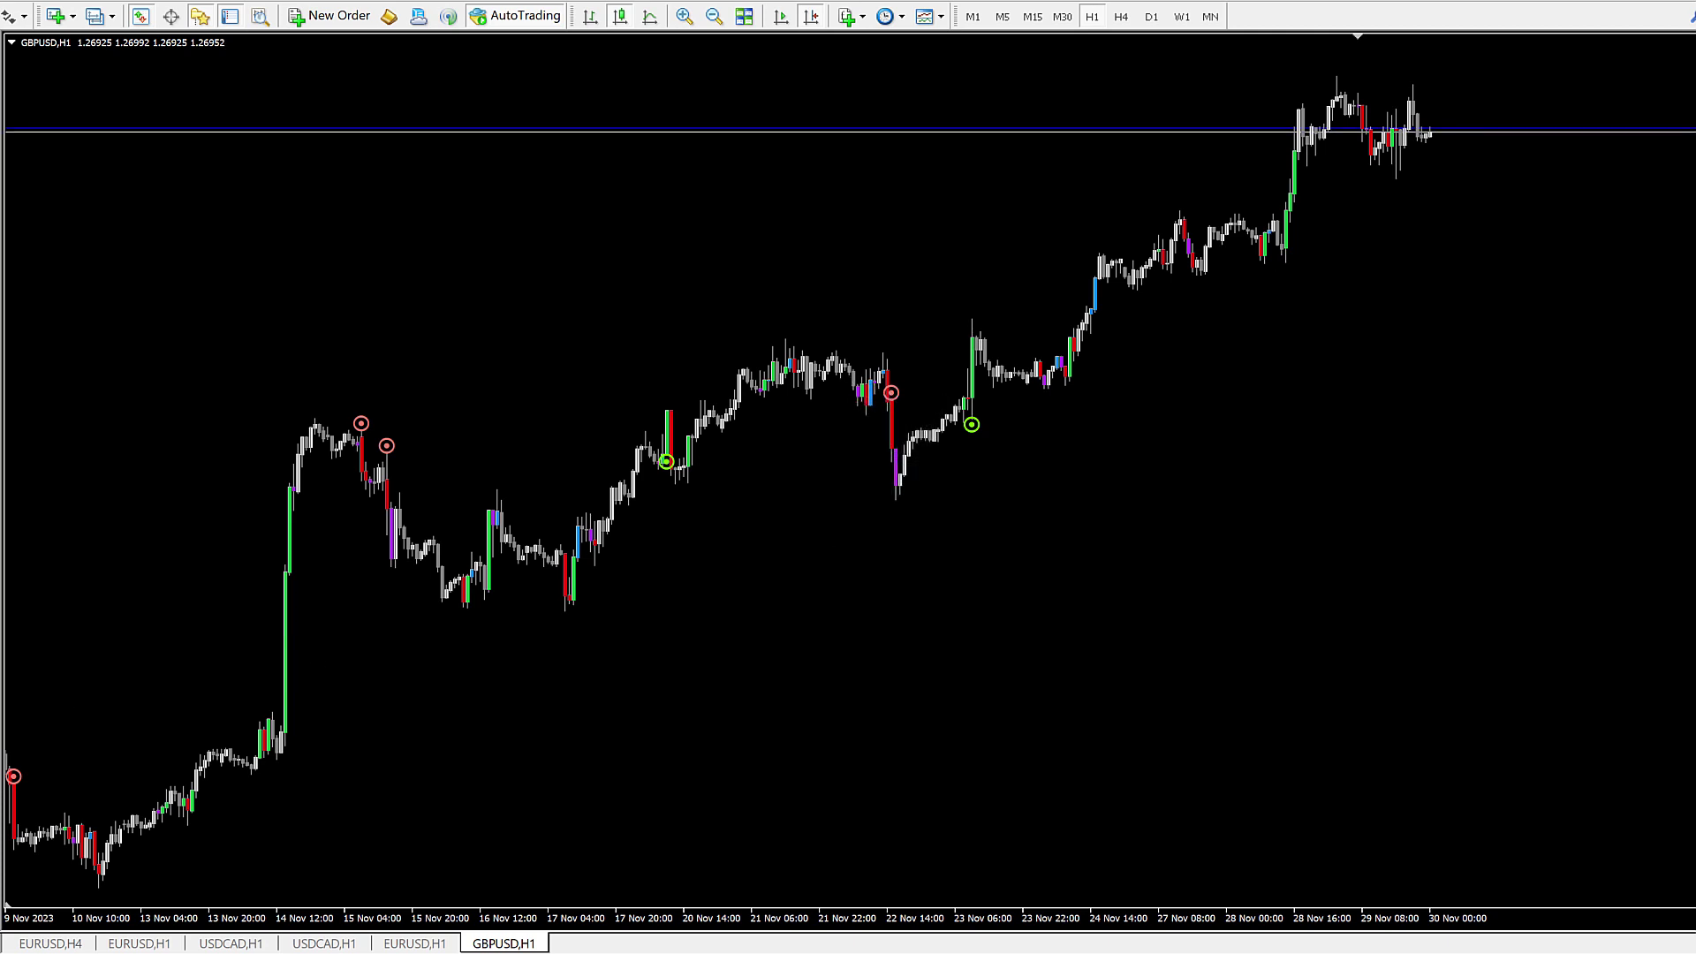
{"action": "right_click", "coordinate": [759, 235]}
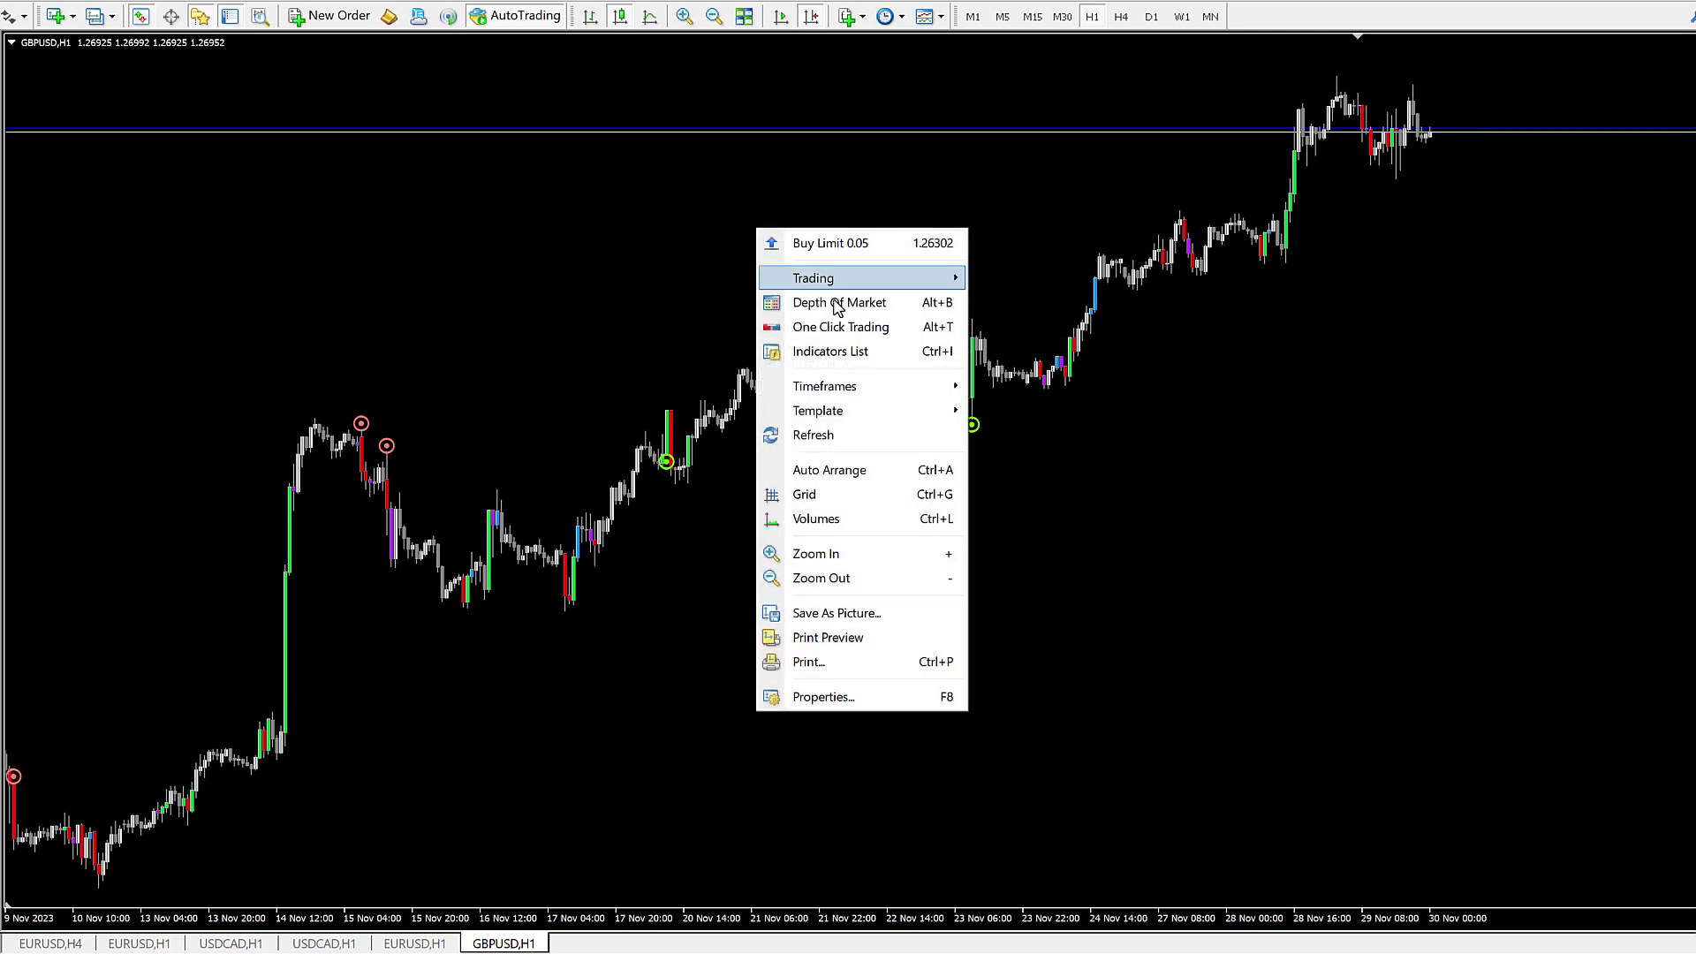
{"action": "left_click", "coordinate": [813, 353]}
{"action": "left_click", "coordinate": [704, 534]}
{"action": "double_click", "coordinate": [702, 534]}
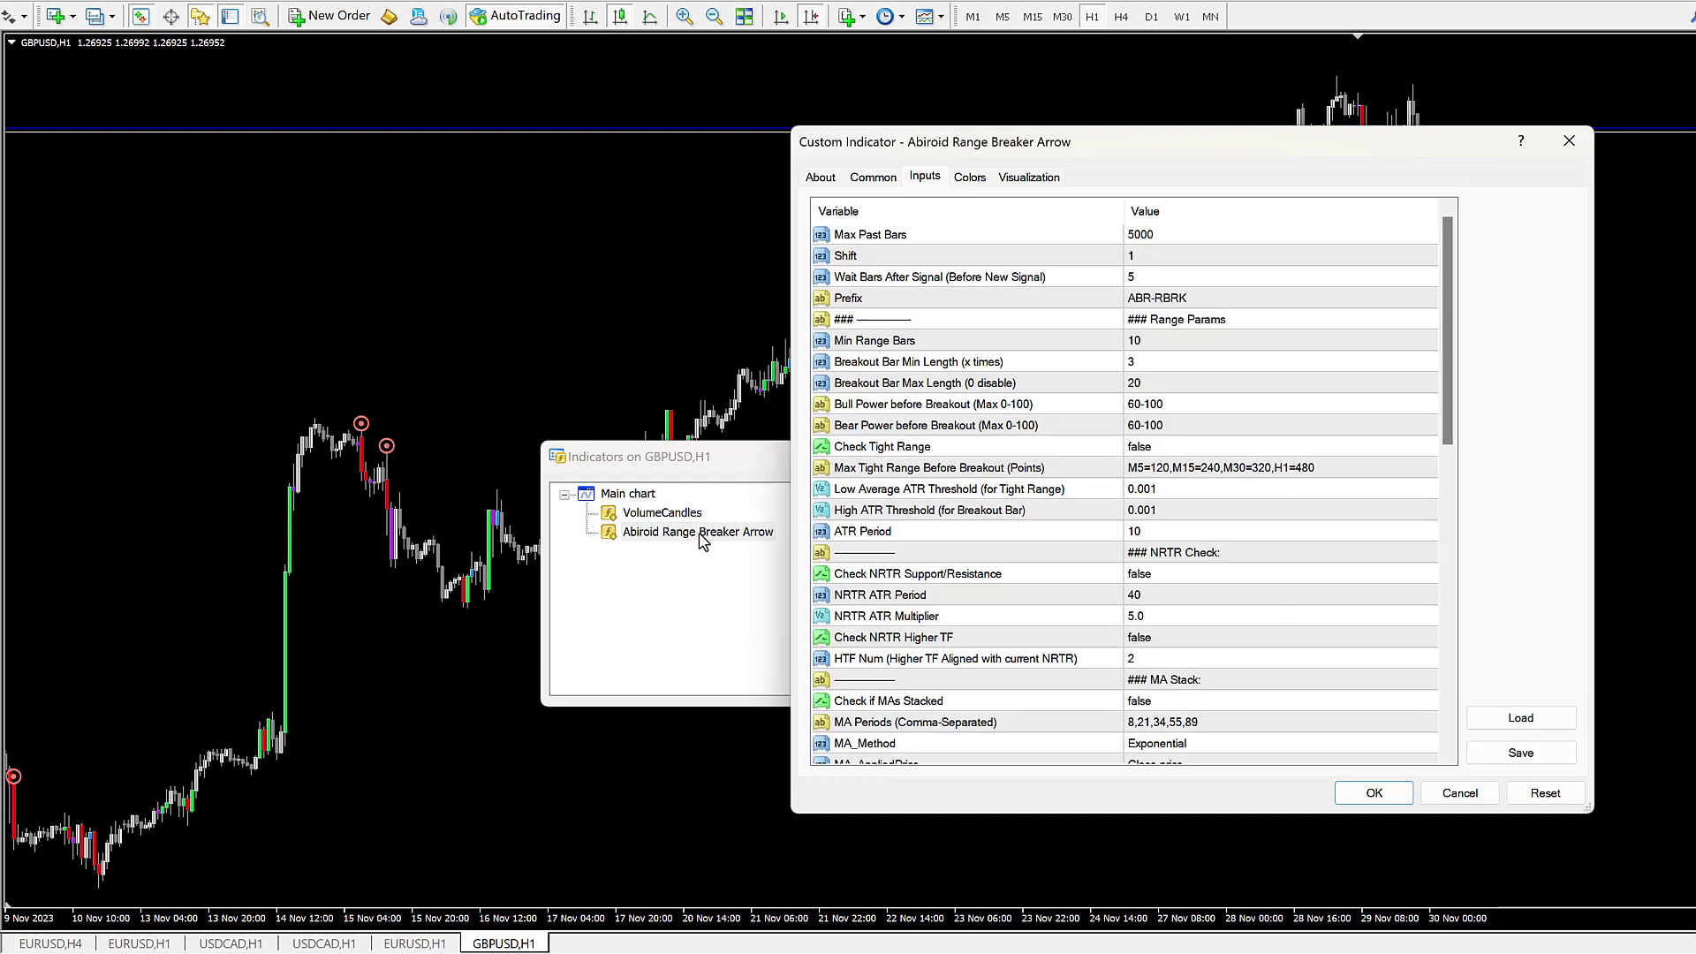
{"action": "left_click", "coordinate": [1138, 405]}
{"action": "left_click", "coordinate": [1138, 405]}
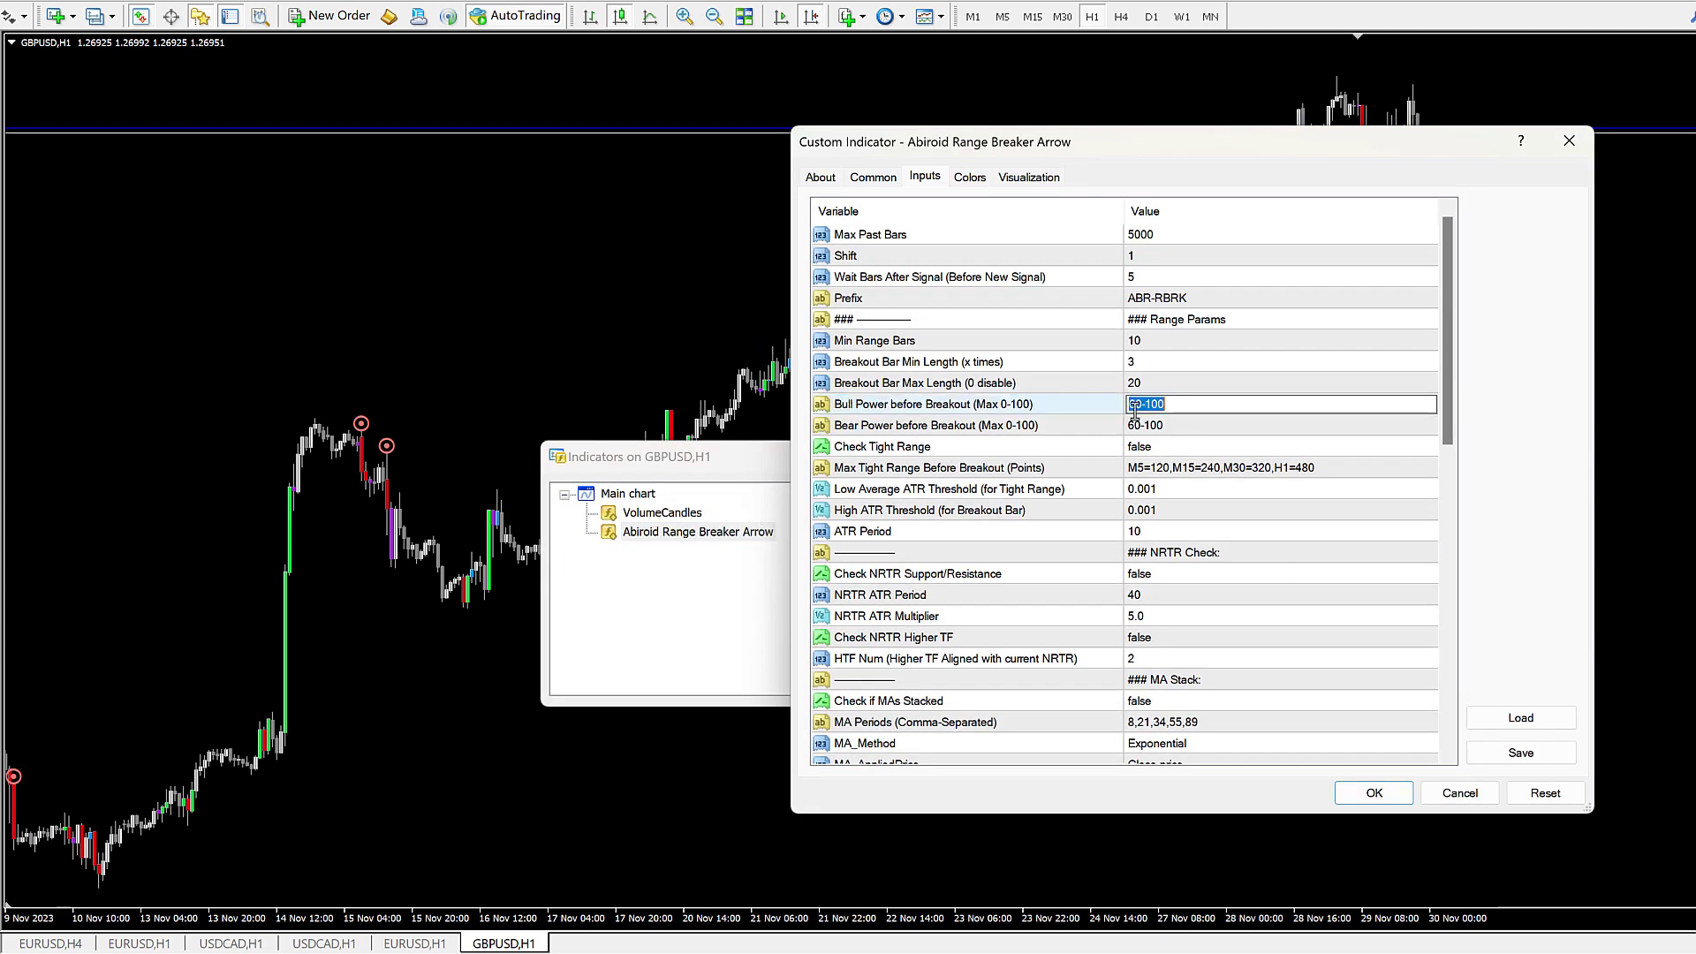
{"action": "left_click_drag", "start_coordinate": [1135, 405], "coordinate": [1110, 407]}
{"action": "key", "text": "BackSpace"}
{"action": "type", "text": "8"}
Step: Set Bear Power before Breakout to 80-100, apply the inputs and close the indicators list
{"action": "left_click", "coordinate": [1144, 425]}
{"action": "left_click_drag", "start_coordinate": [1140, 426], "coordinate": [1130, 426]}
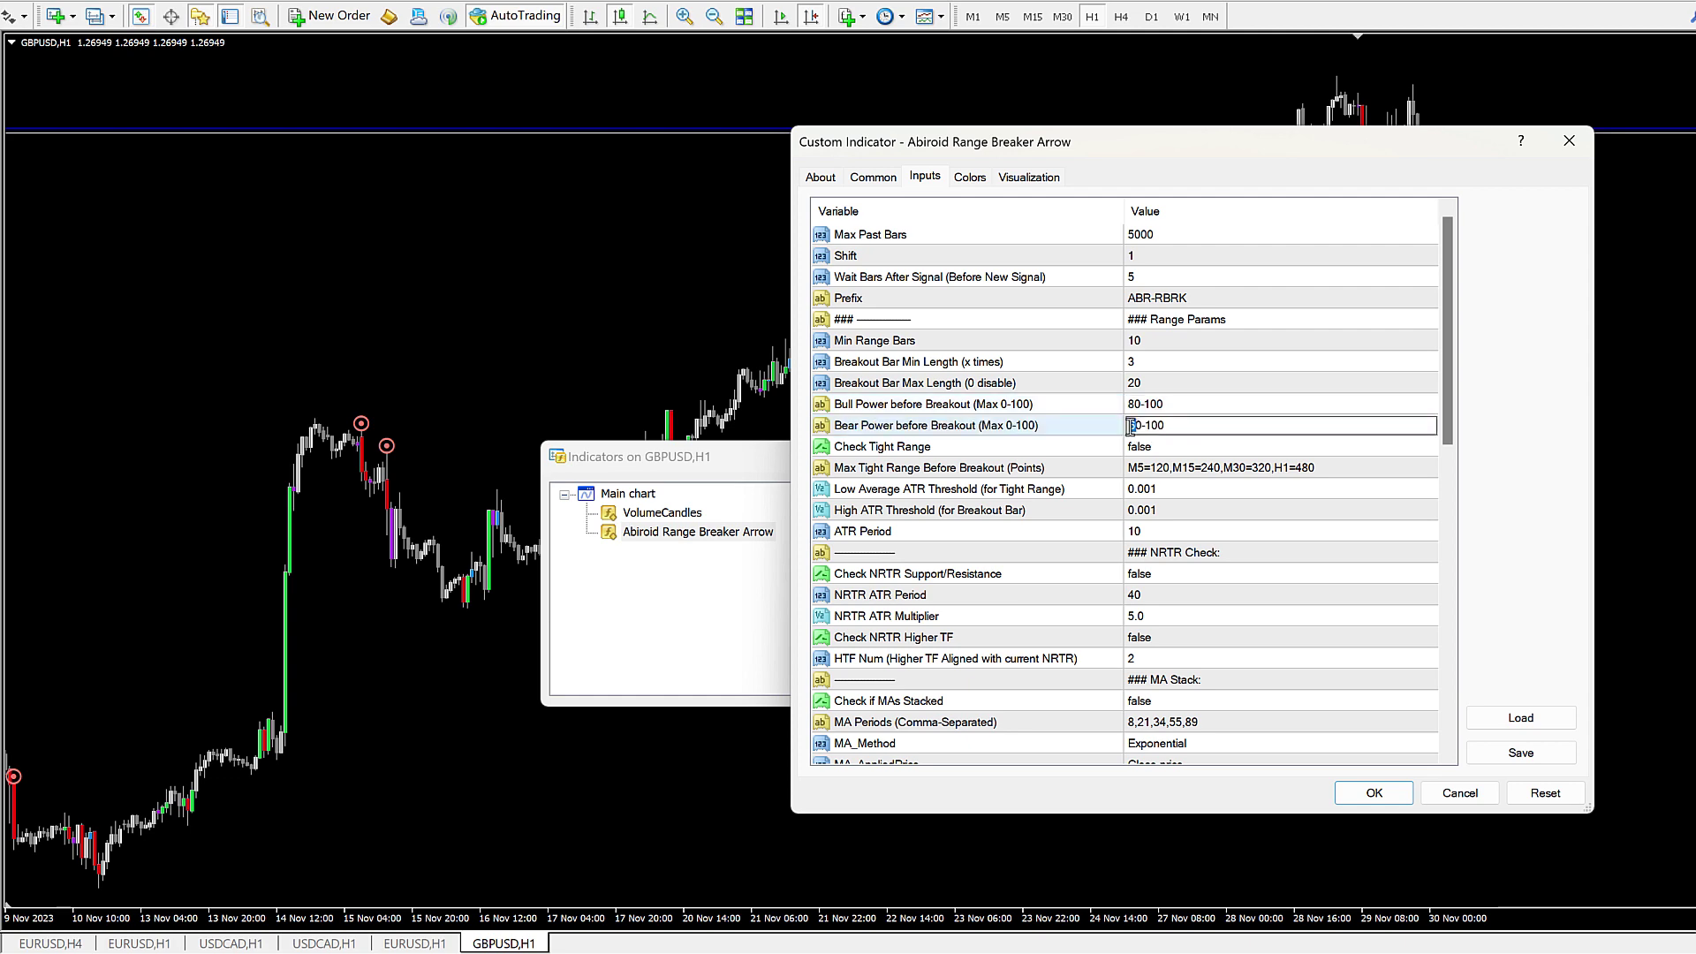
{"action": "type", "text": "8"}
{"action": "key", "text": "Return"}
{"action": "left_click", "coordinate": [1389, 798]}
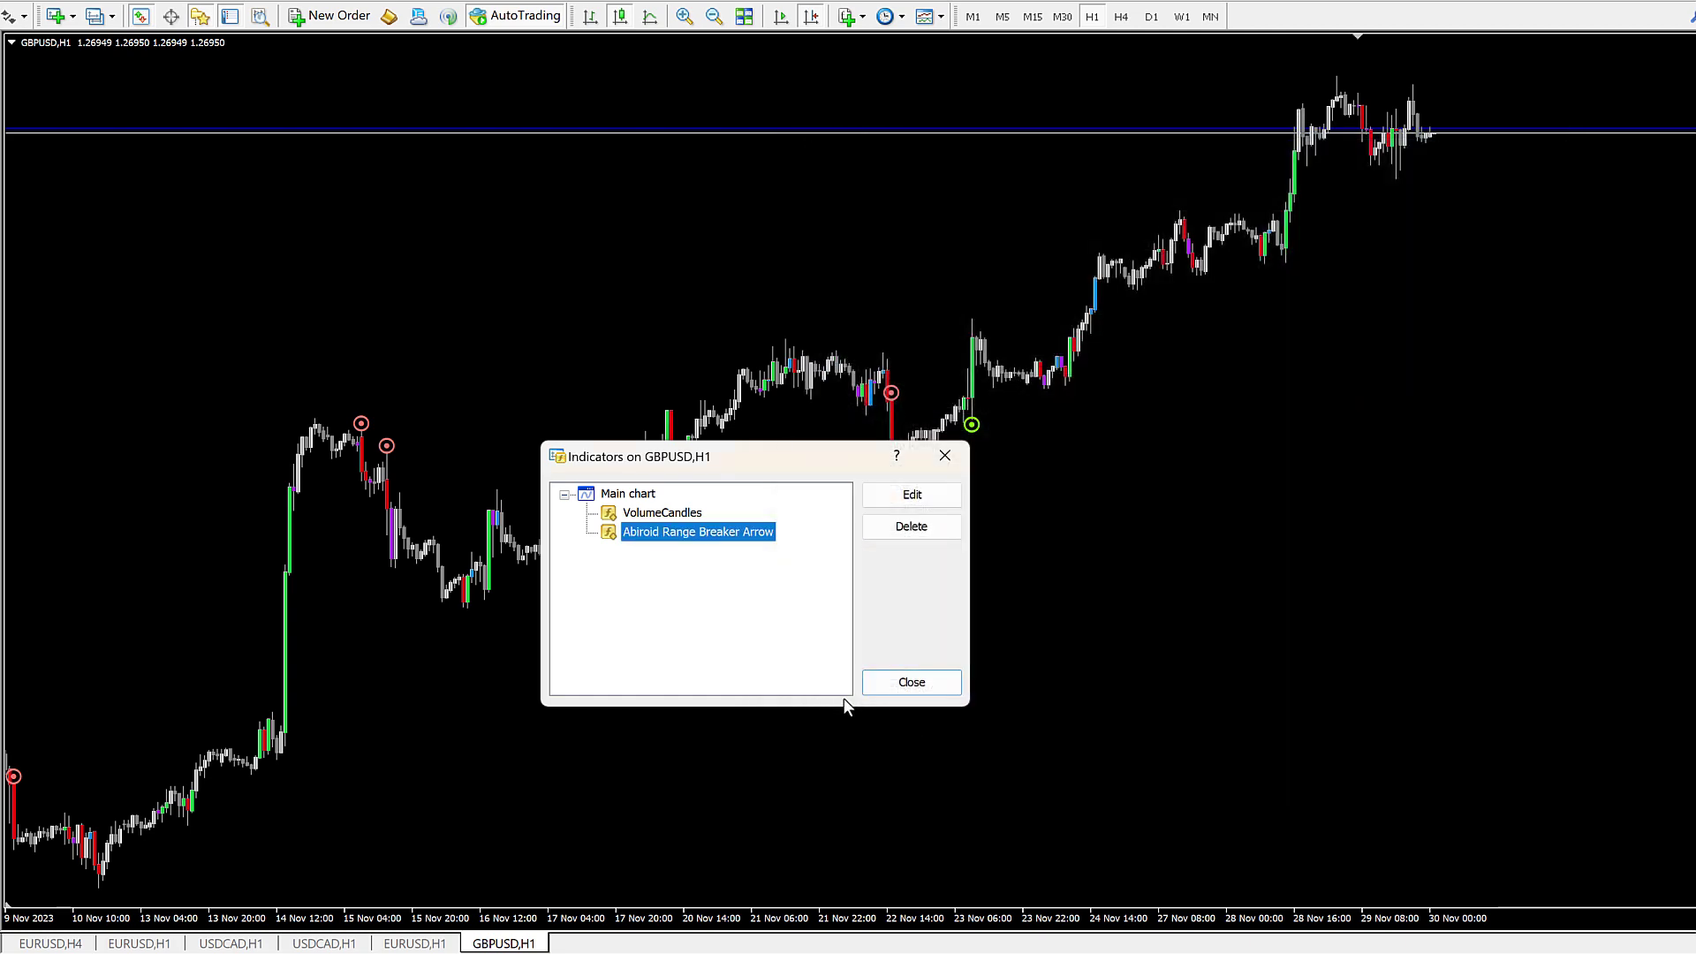
{"action": "left_click", "coordinate": [910, 683]}
Step: Inspect the GBPUSD,H1 chart for breakout arrows from late November back to late August 2023, then return to the latest bars
{"action": "left_click_drag", "start_coordinate": [334, 705], "coordinate": [840, 674]}
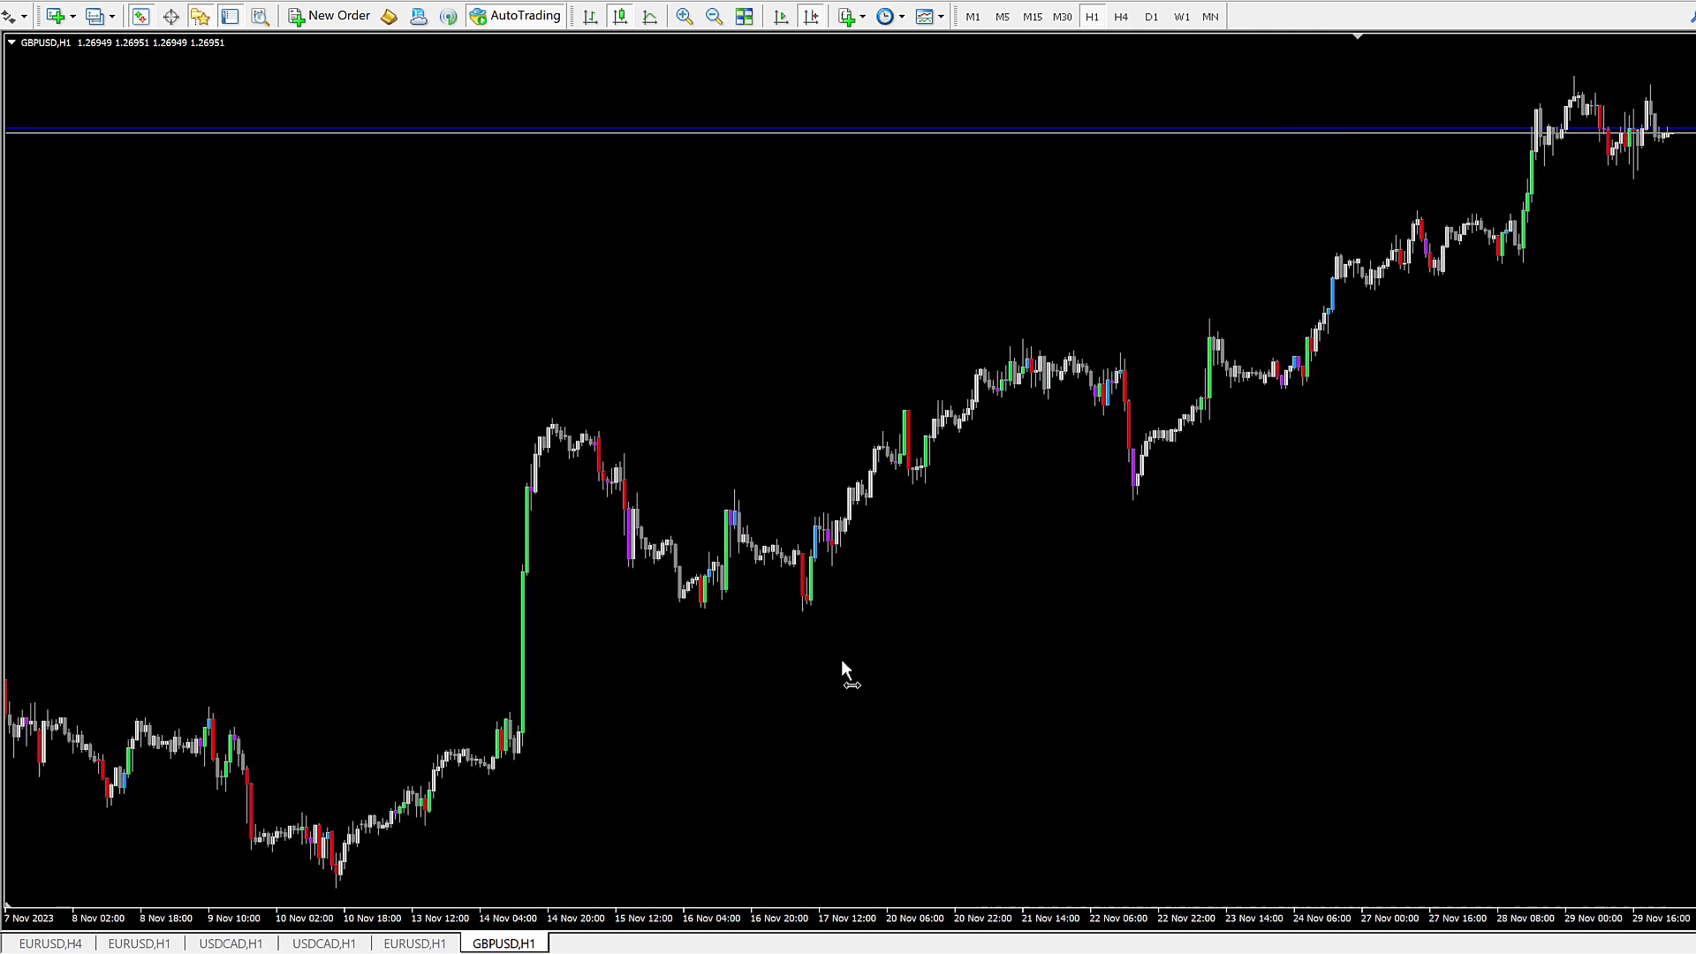
{"action": "left_click_drag", "start_coordinate": [318, 645], "coordinate": [988, 594]}
{"action": "left_click_drag", "start_coordinate": [442, 461], "coordinate": [954, 468]}
{"action": "left_click_drag", "start_coordinate": [383, 565], "coordinate": [633, 568]}
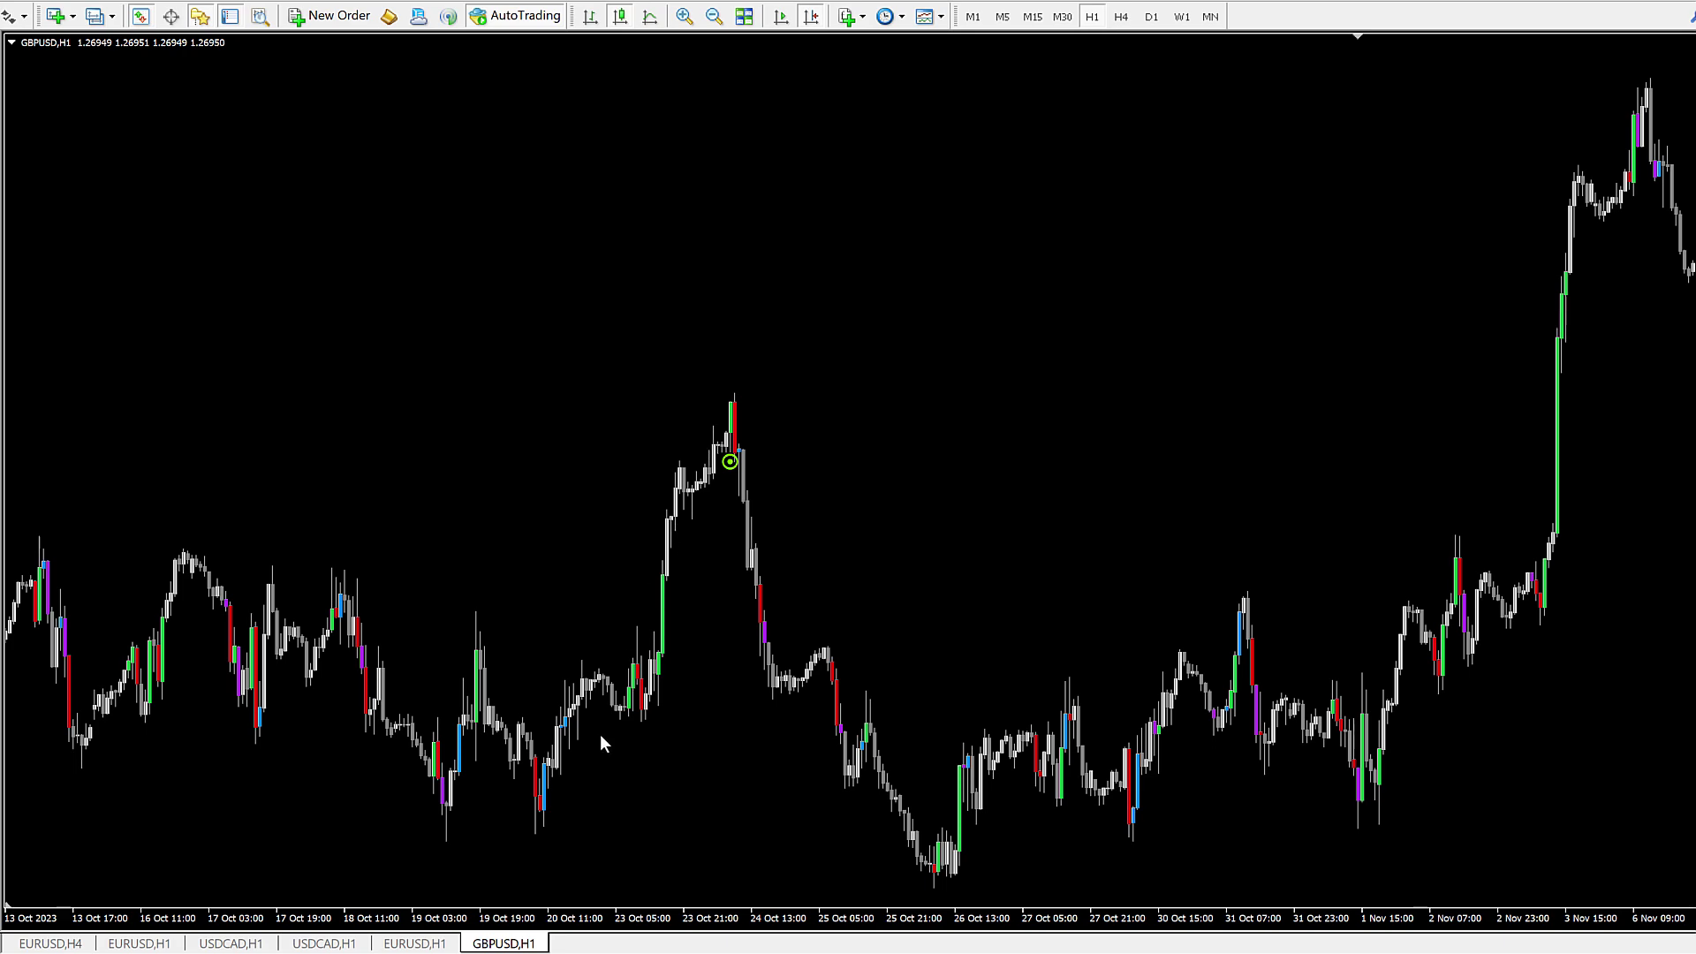
{"action": "left_click_drag", "start_coordinate": [722, 433], "coordinate": [848, 576]}
{"action": "left_click_drag", "start_coordinate": [336, 565], "coordinate": [530, 560]}
{"action": "left_click_drag", "start_coordinate": [265, 548], "coordinate": [618, 539]}
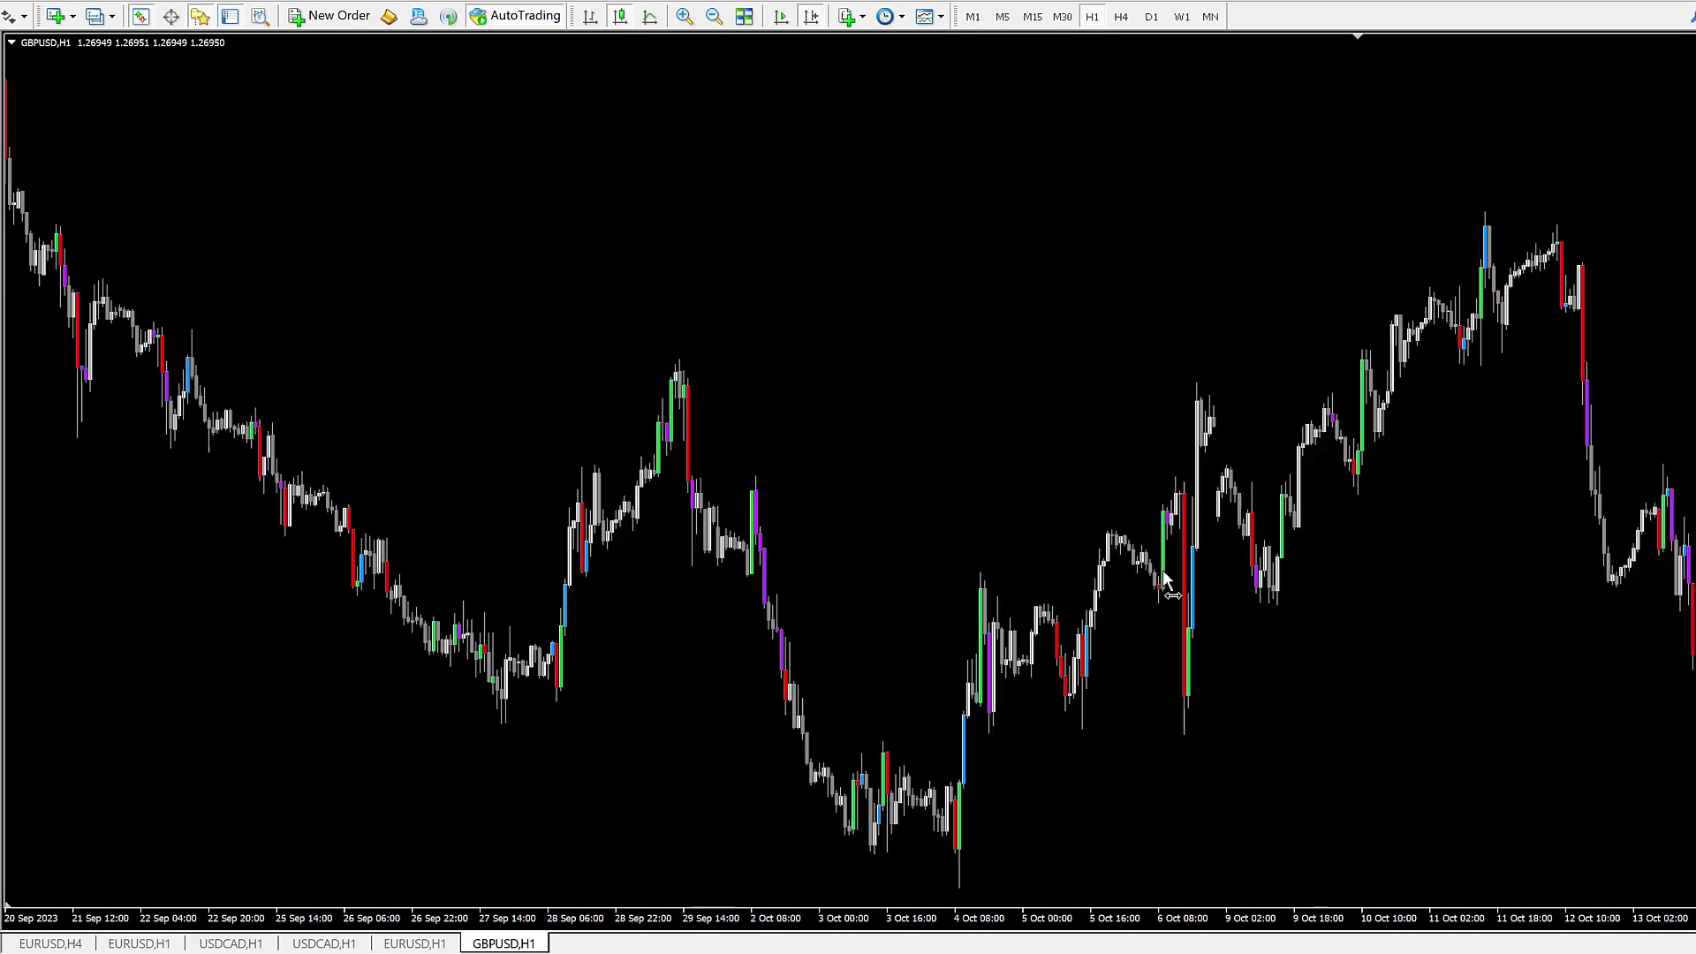
{"action": "left_click_drag", "start_coordinate": [220, 530], "coordinate": [1189, 619]}
{"action": "left_click_drag", "start_coordinate": [527, 472], "coordinate": [1090, 546]}
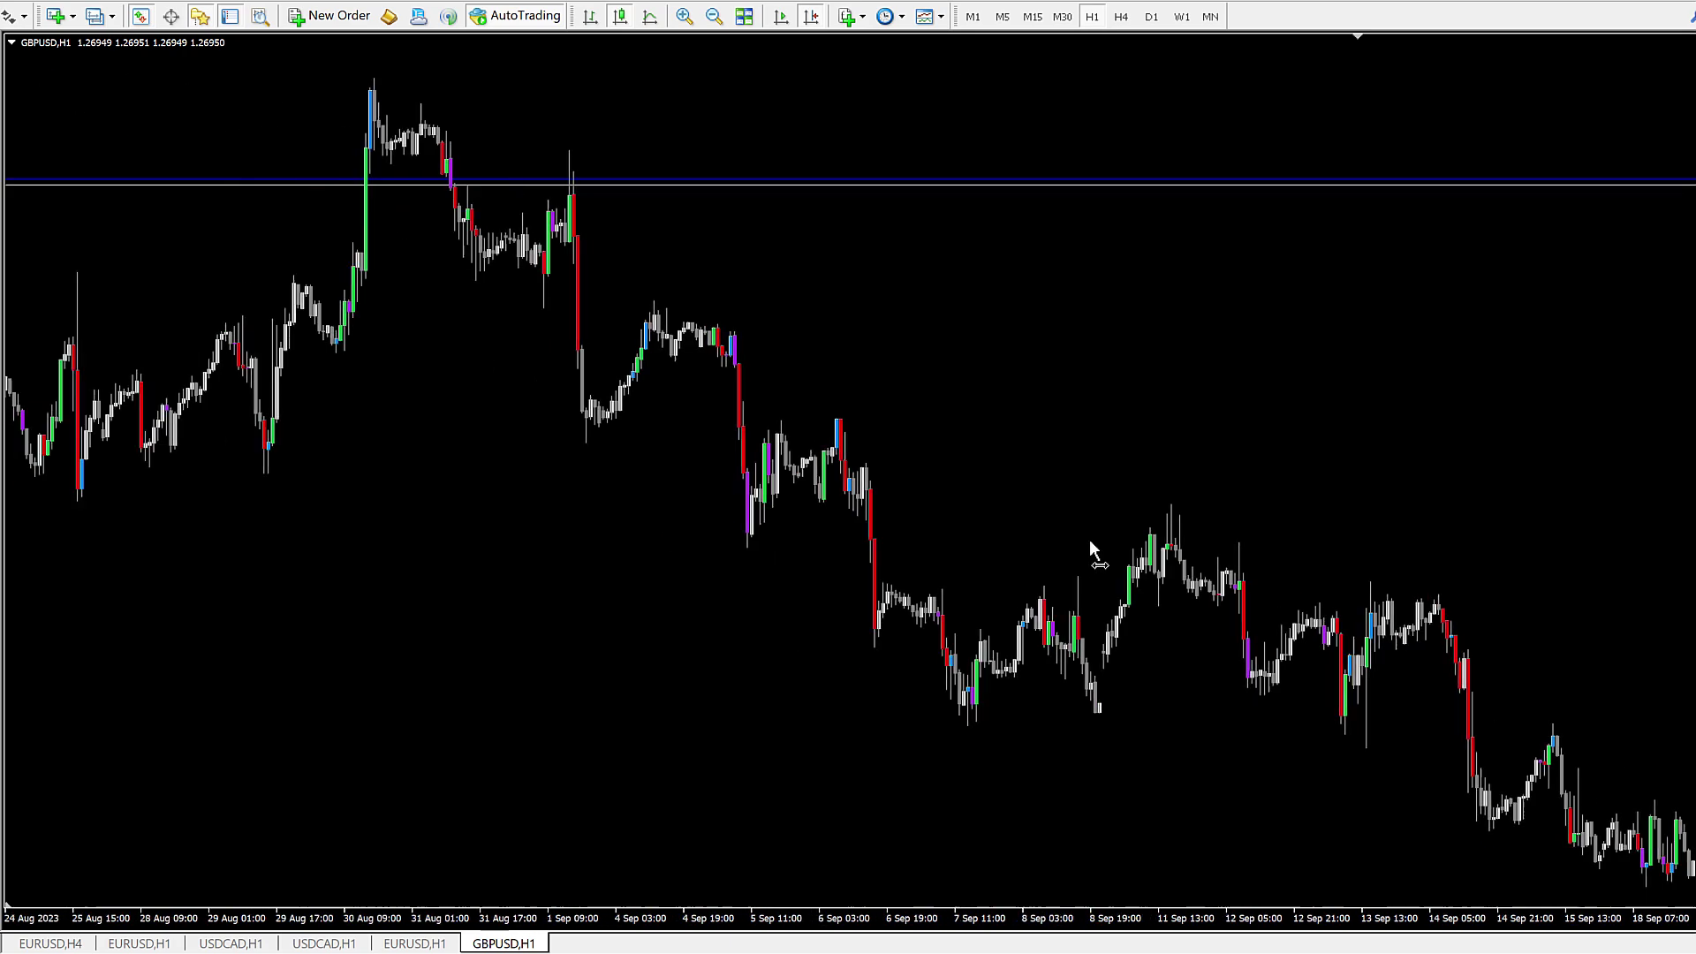
{"action": "left_click", "coordinate": [811, 16]}
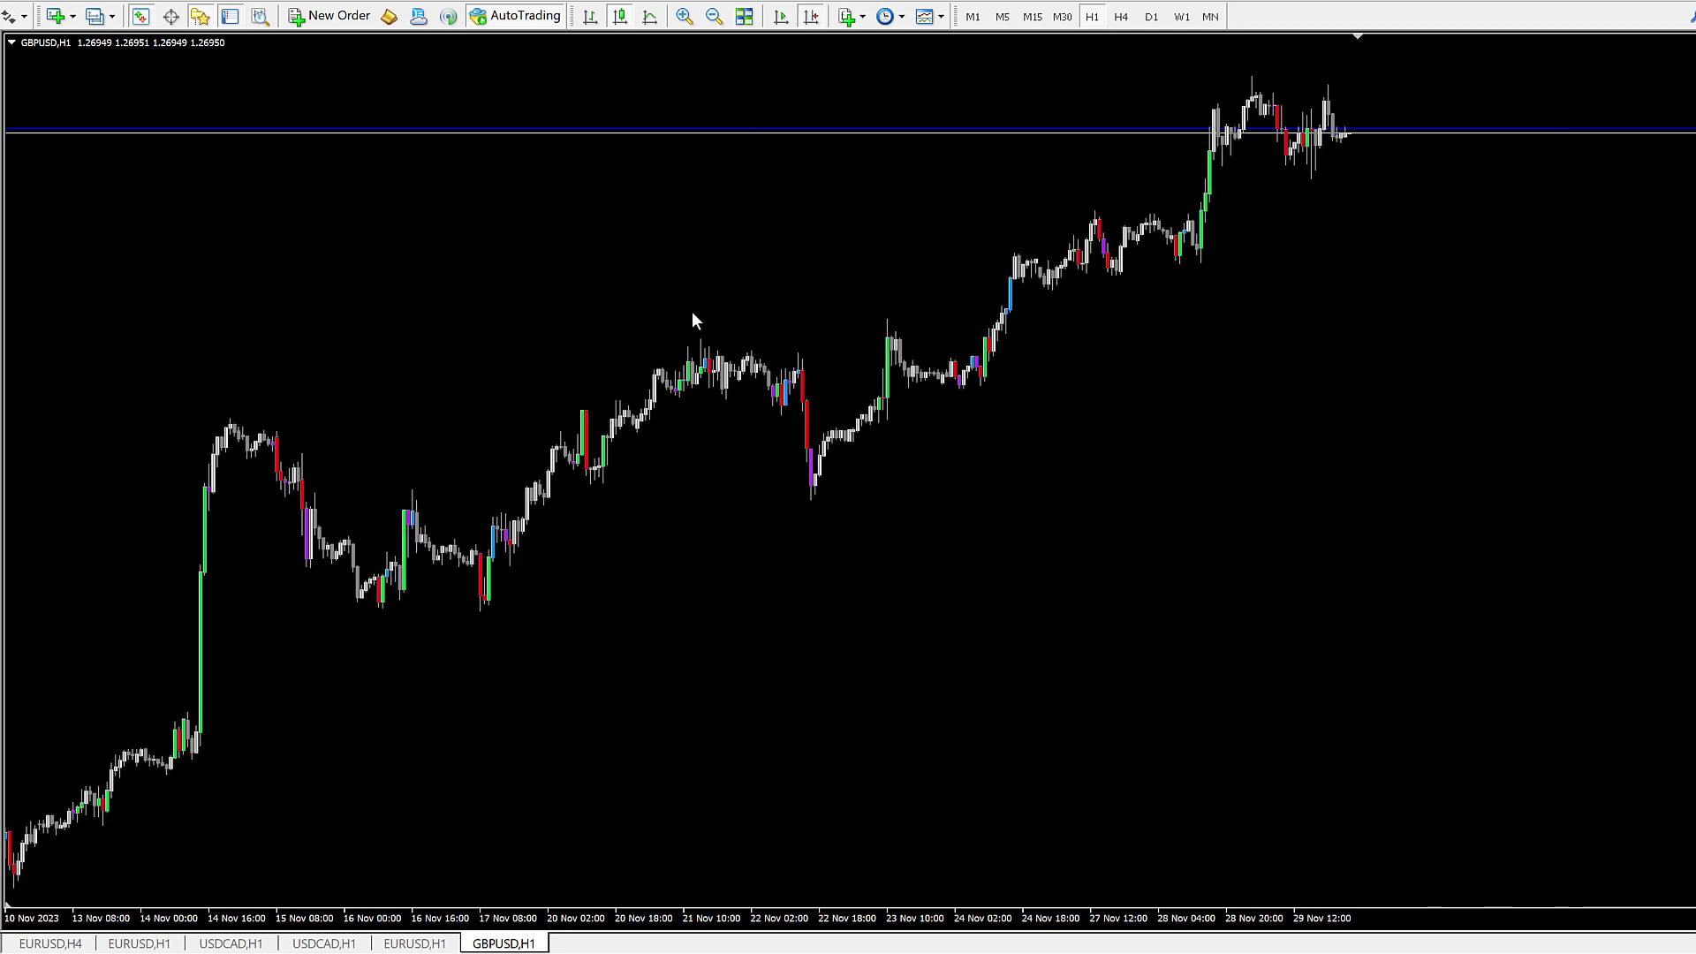
Step: Reopen the Range Breaker Arrow inputs and set Bull Power before Breakout to 60-100
{"action": "right_click", "coordinate": [730, 534]}
{"action": "left_click", "coordinate": [816, 654]}
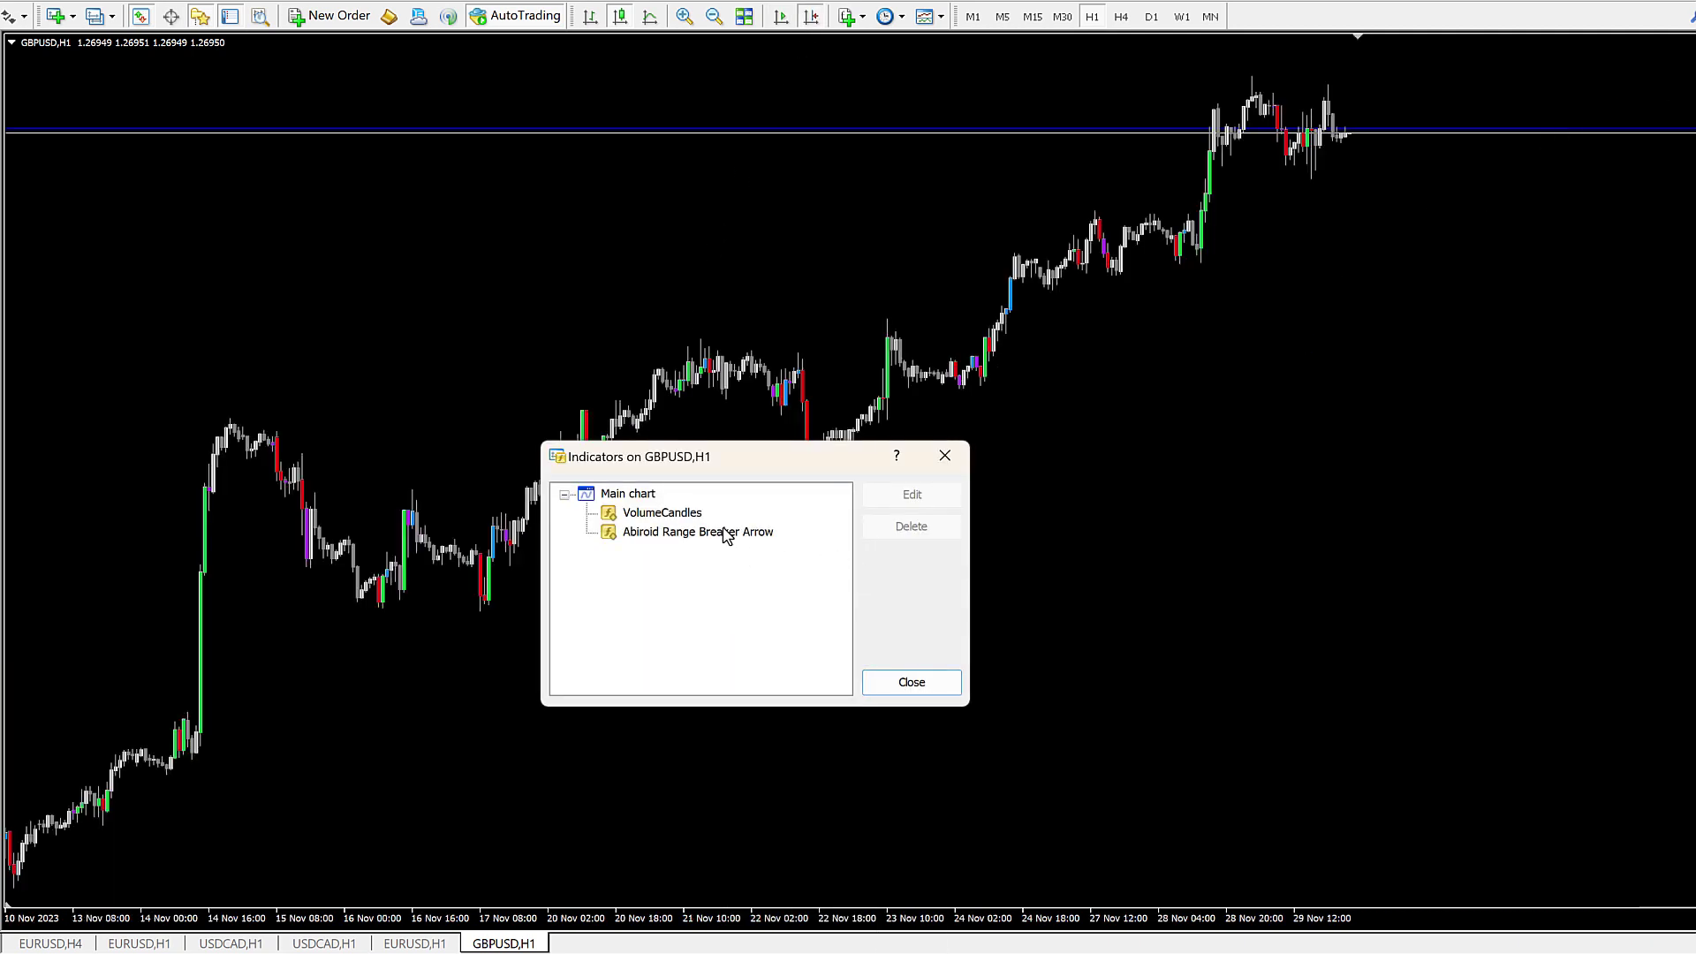
{"action": "double_click", "coordinate": [724, 531]}
{"action": "double_click", "coordinate": [1136, 404]}
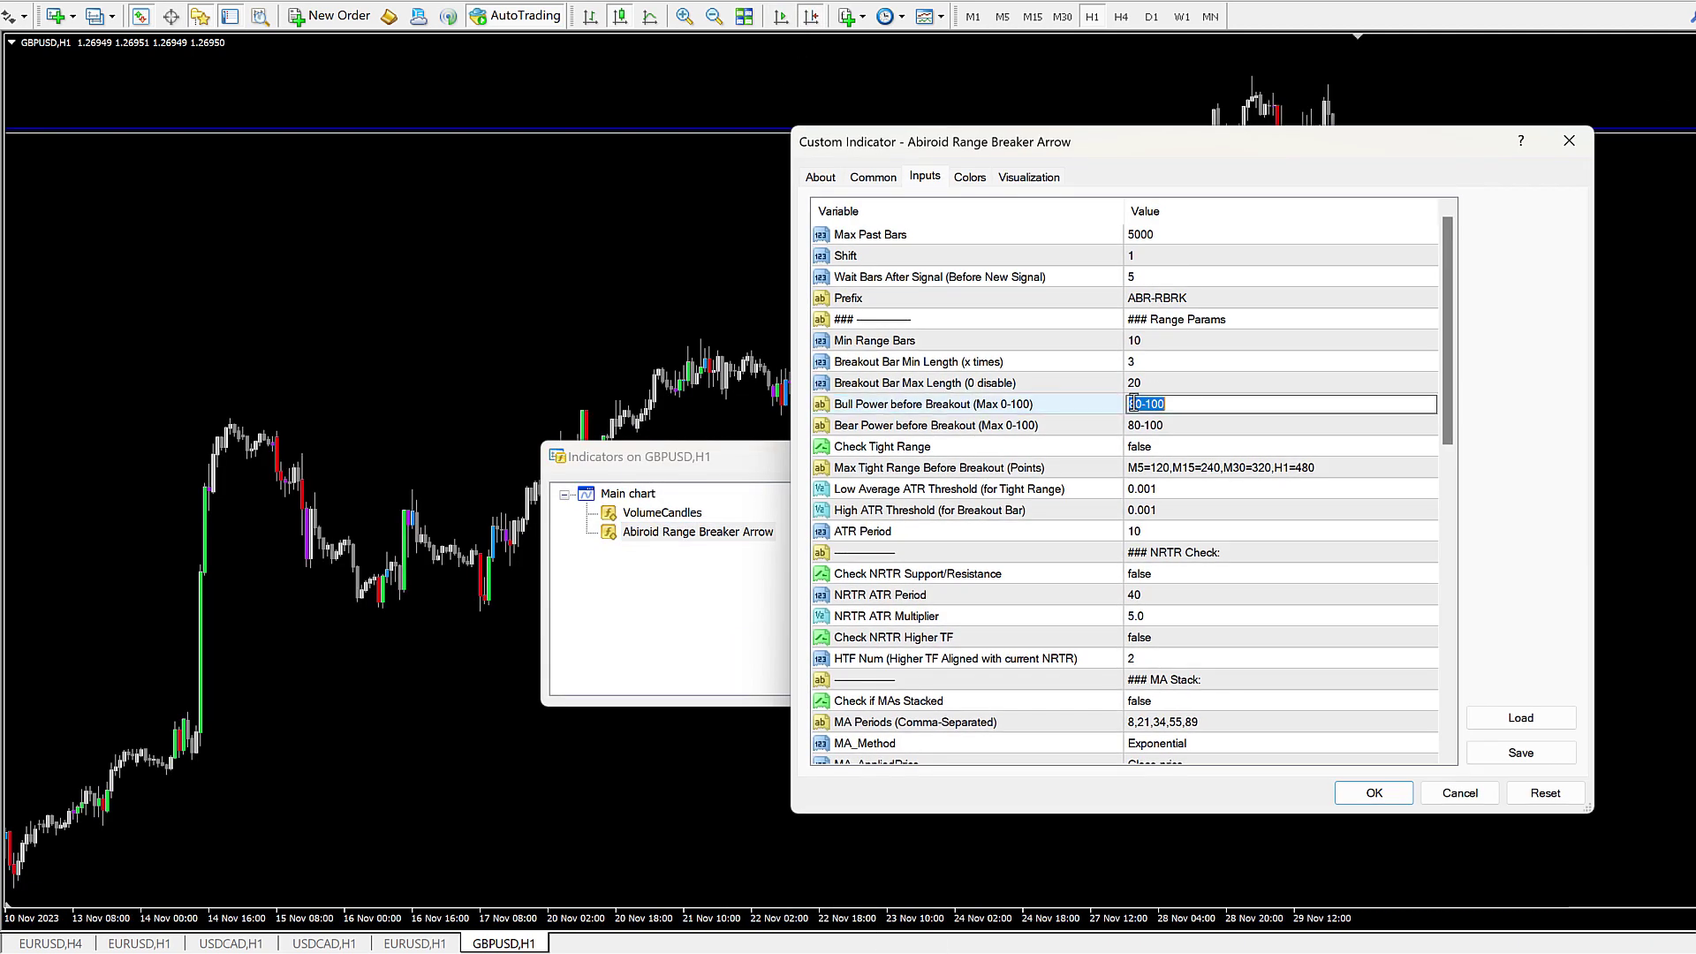
{"action": "type", "text": "6"}
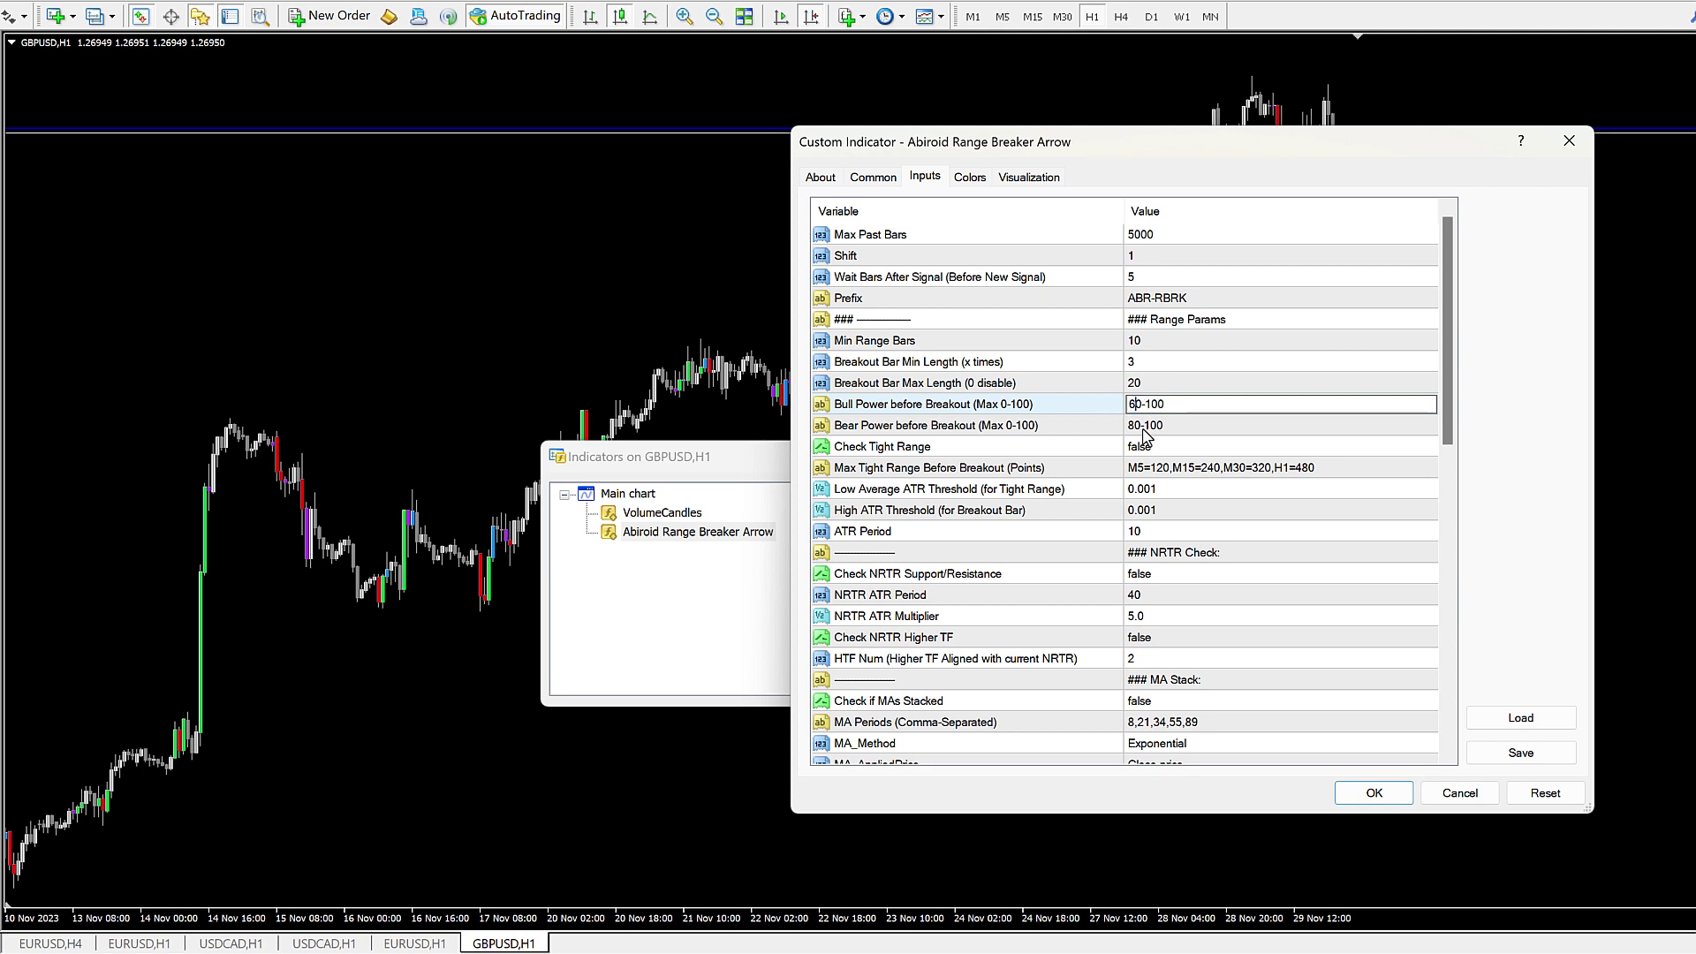
Step: Set Bear Power before Breakout to 60-100 as well, apply the inputs and close the indicators list
{"action": "double_click", "coordinate": [1145, 428]}
{"action": "left_click_drag", "start_coordinate": [1138, 425], "coordinate": [1127, 425]}
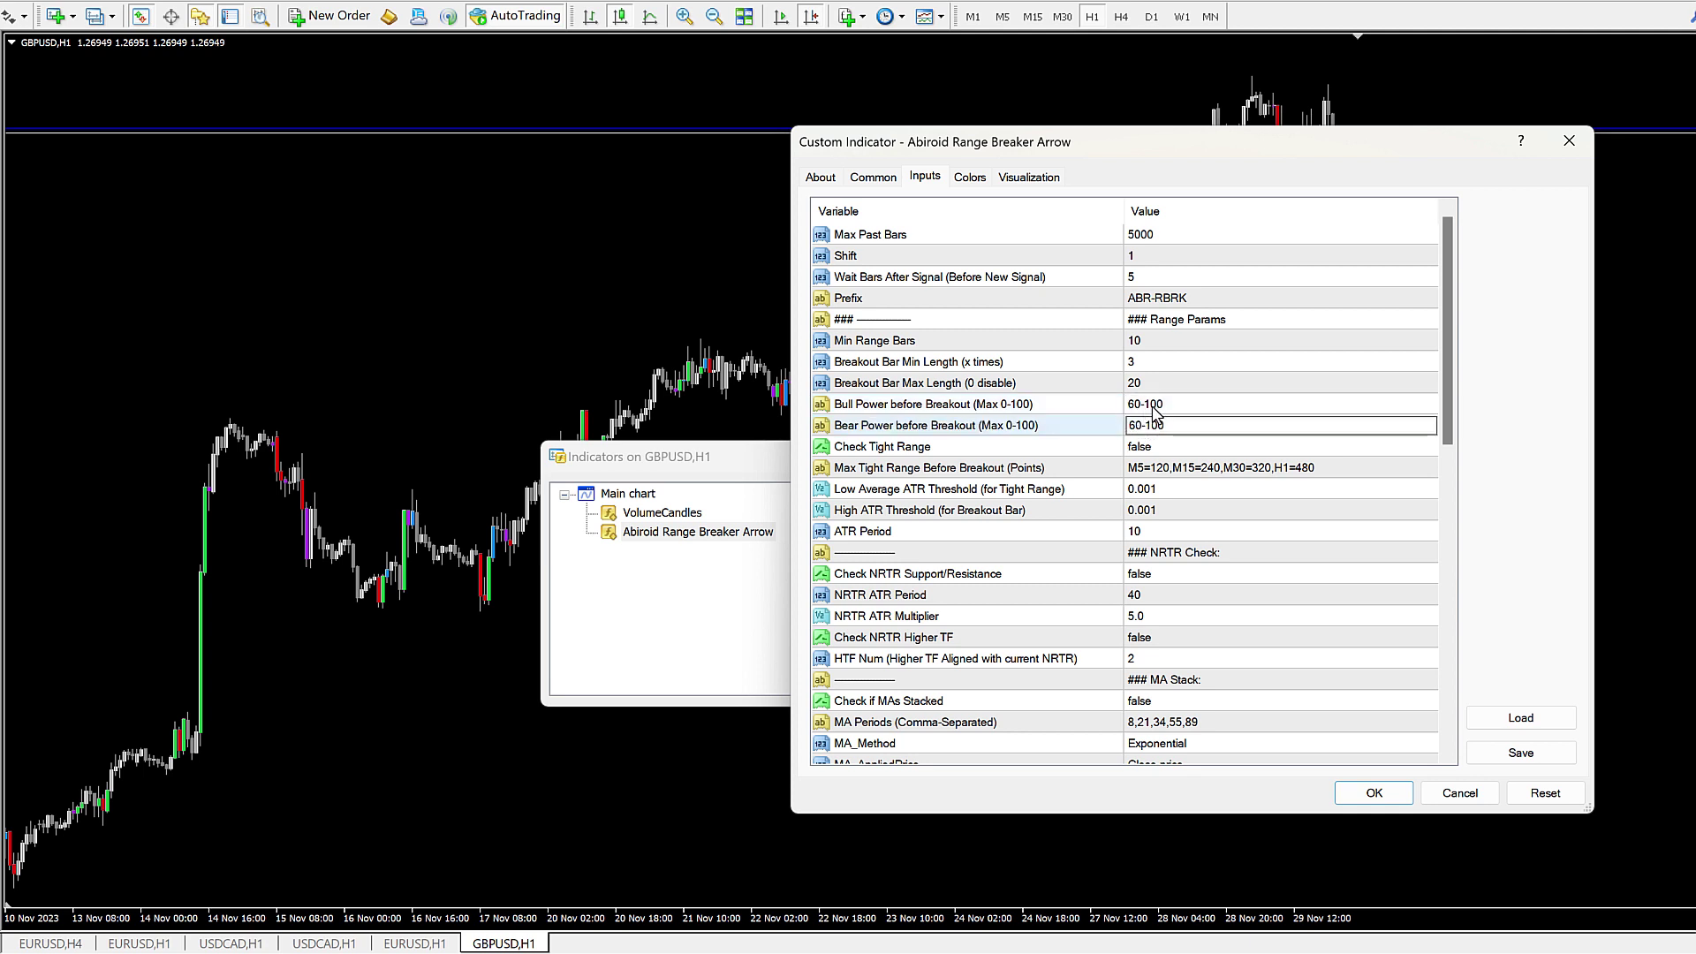
{"action": "type", "text": "6"}
{"action": "left_click", "coordinate": [1074, 409]}
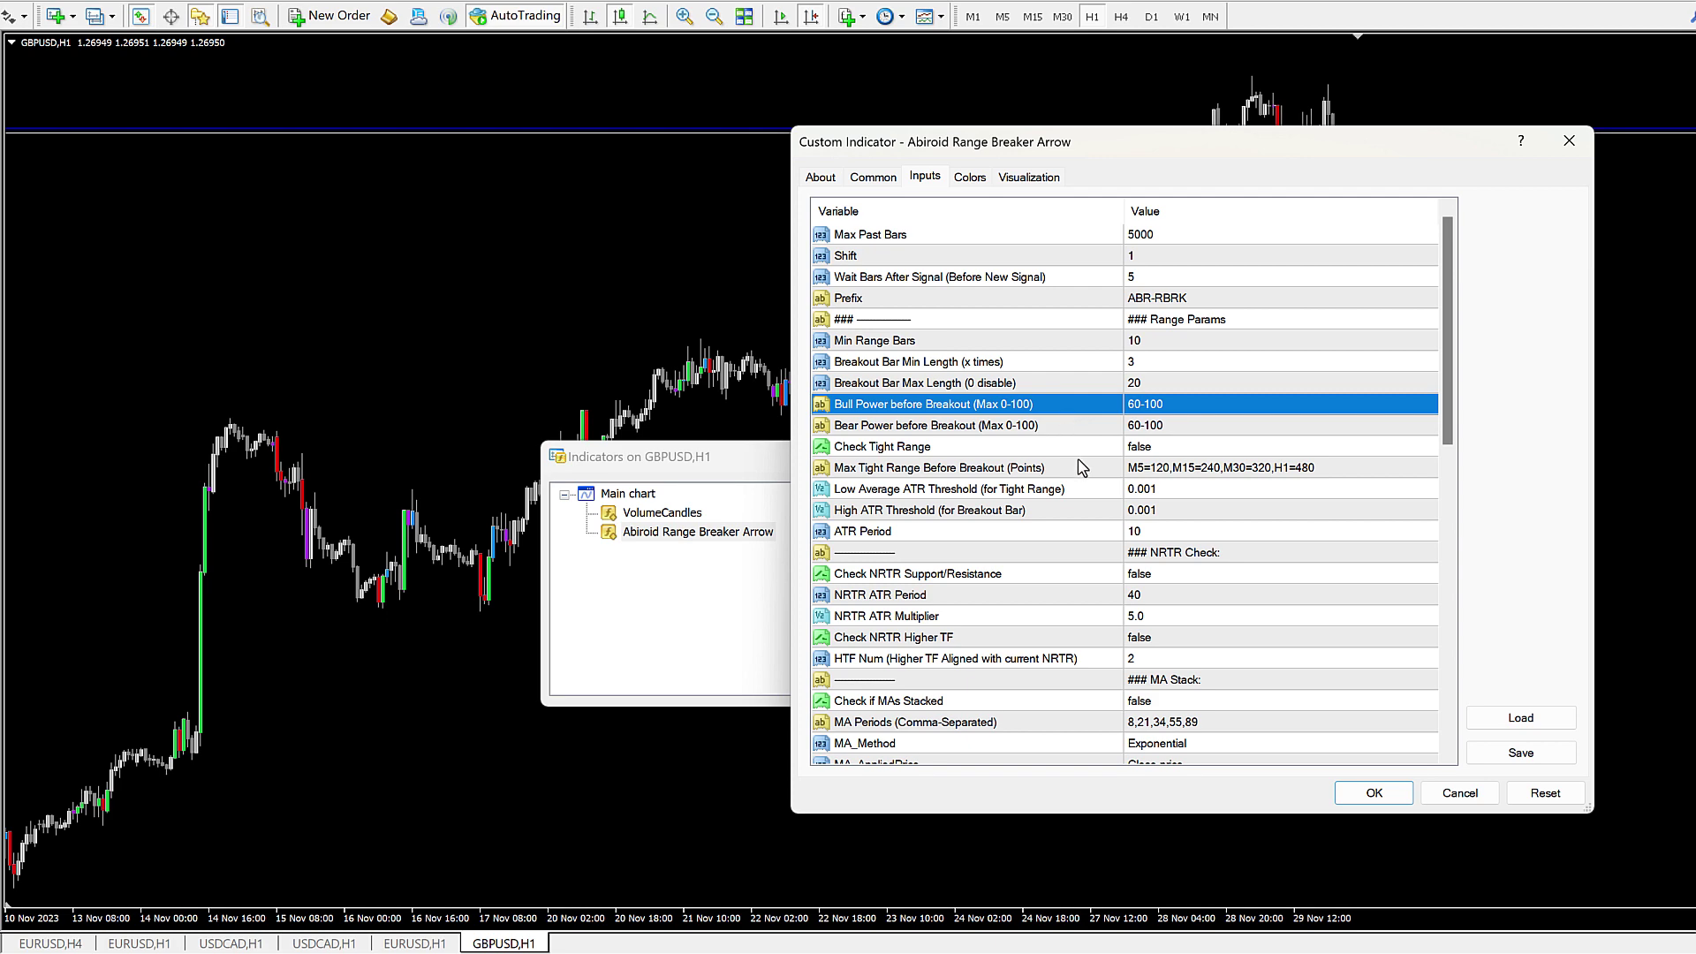
{"action": "left_click", "coordinate": [884, 452]}
{"action": "left_click", "coordinate": [1374, 793]}
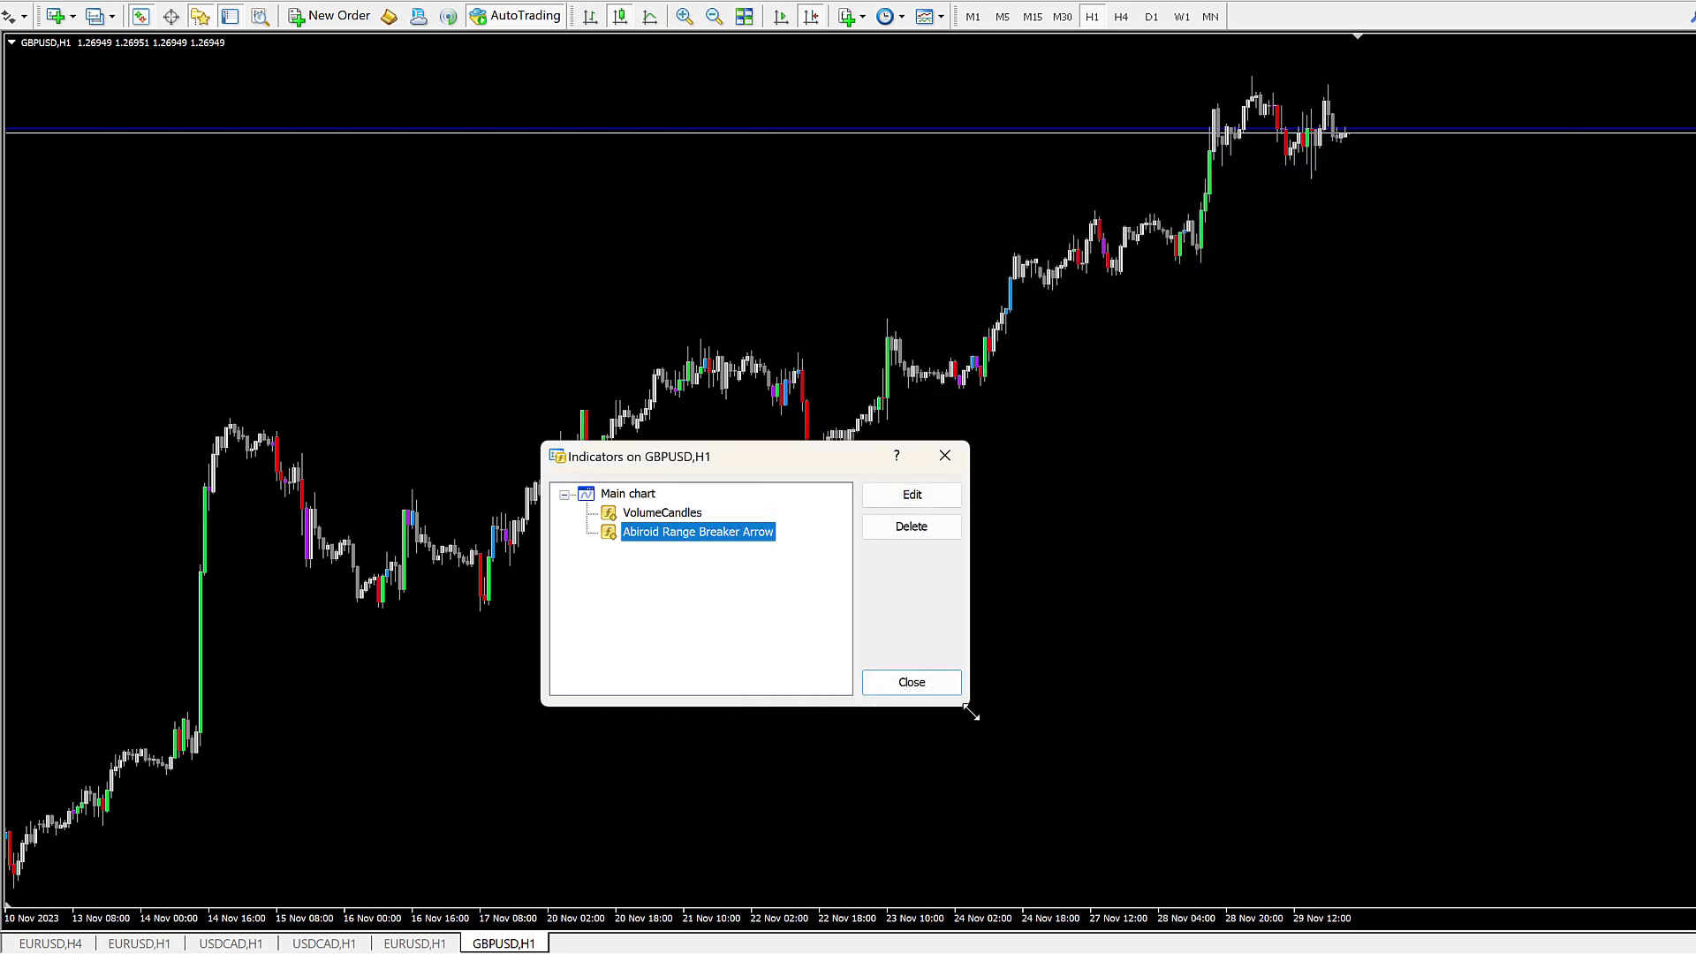
{"action": "left_click", "coordinate": [911, 683]}
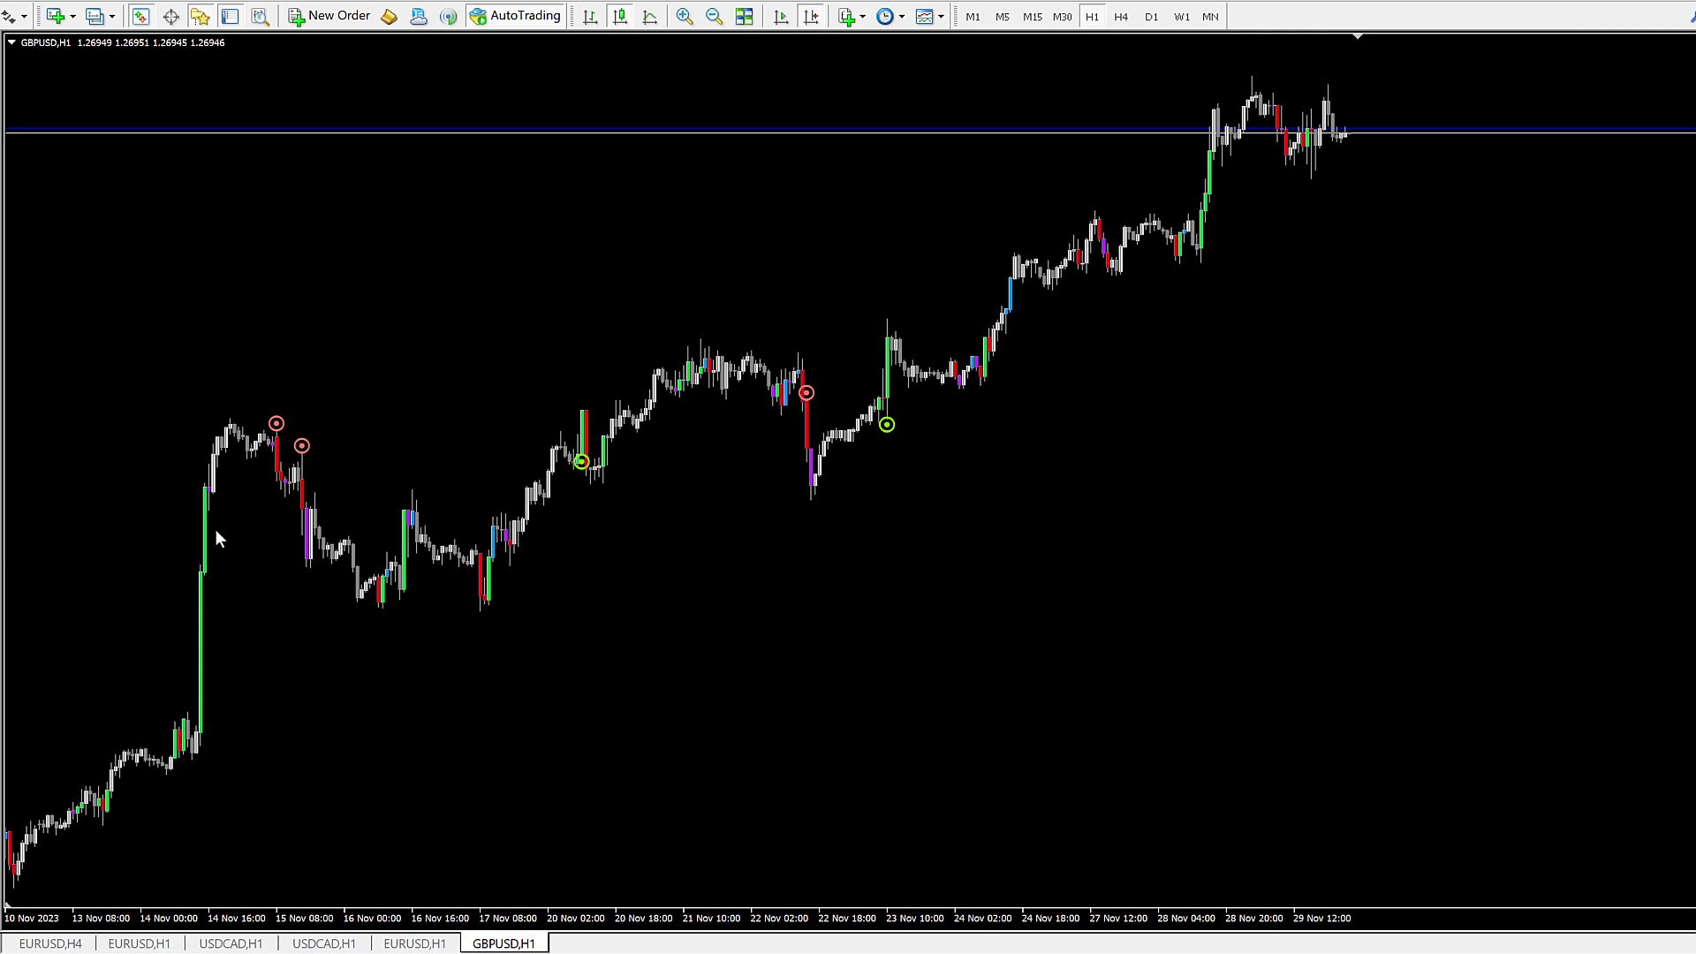
Step: Check the early-November arrows, switch to the Range Breaker Scalper page in Chrome and read the Check Tight Range section
{"action": "left_click_drag", "start_coordinate": [205, 527], "coordinate": [616, 475]}
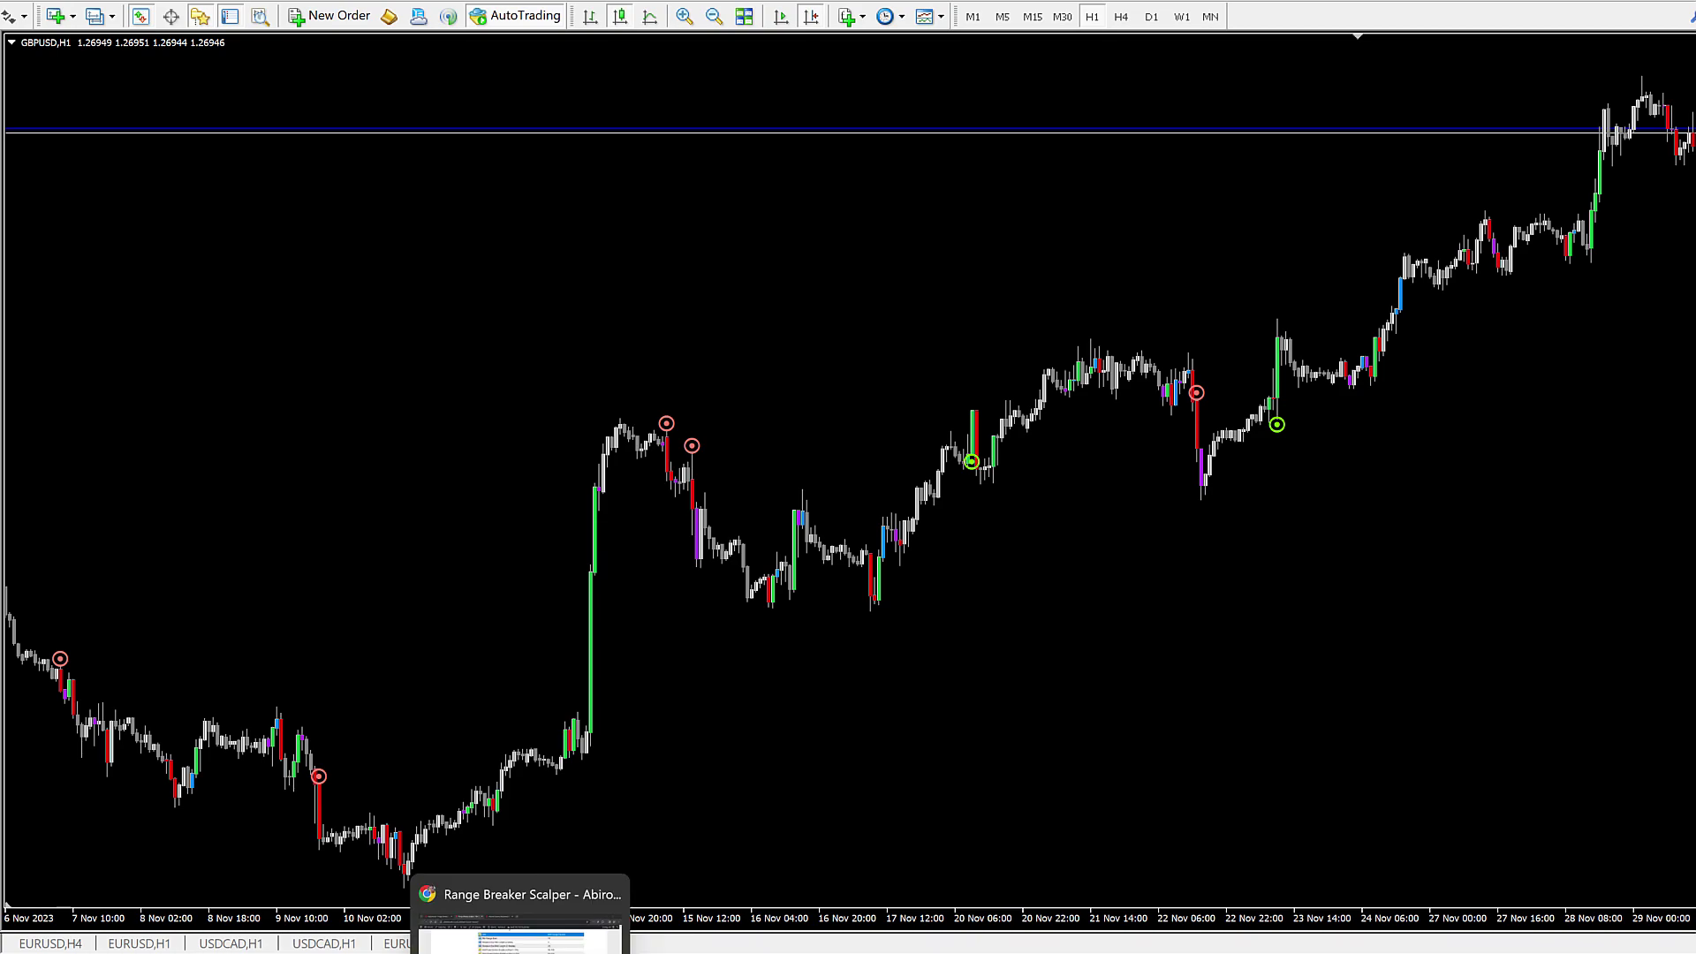
{"action": "left_click", "coordinate": [523, 898]}
{"action": "scroll", "coordinate": [800, 683], "scroll_direction": "down", "scroll_amount": 10}
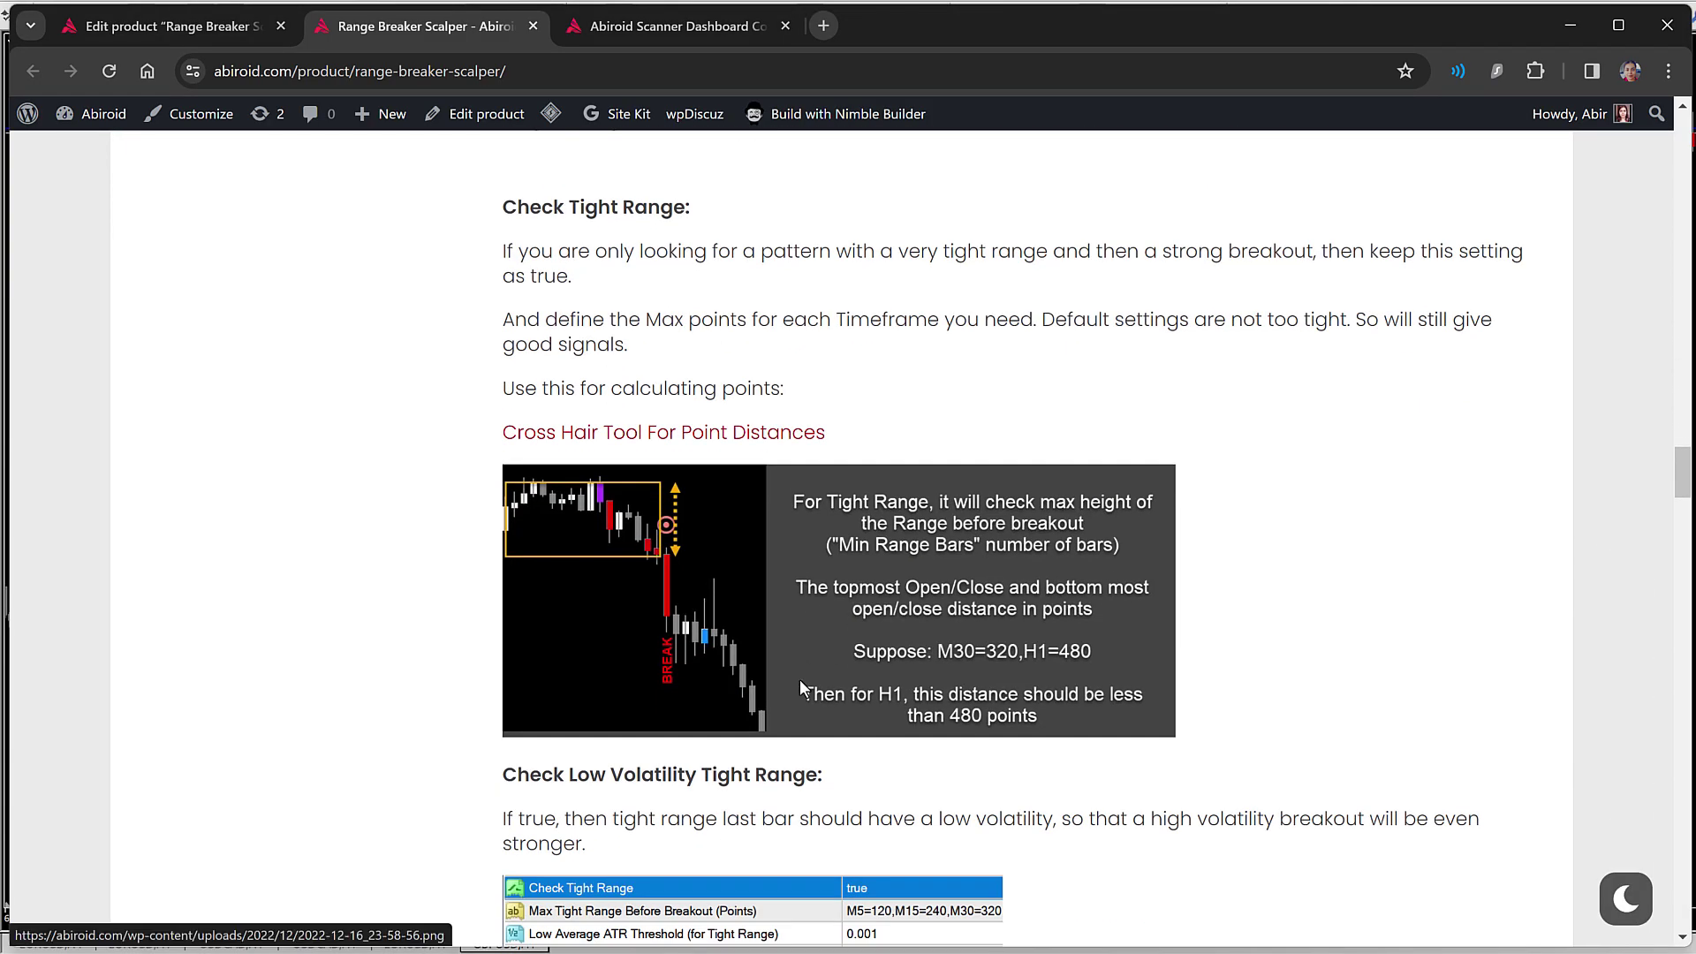
{"action": "scroll", "coordinate": [799, 680], "scroll_direction": "down", "scroll_amount": 1}
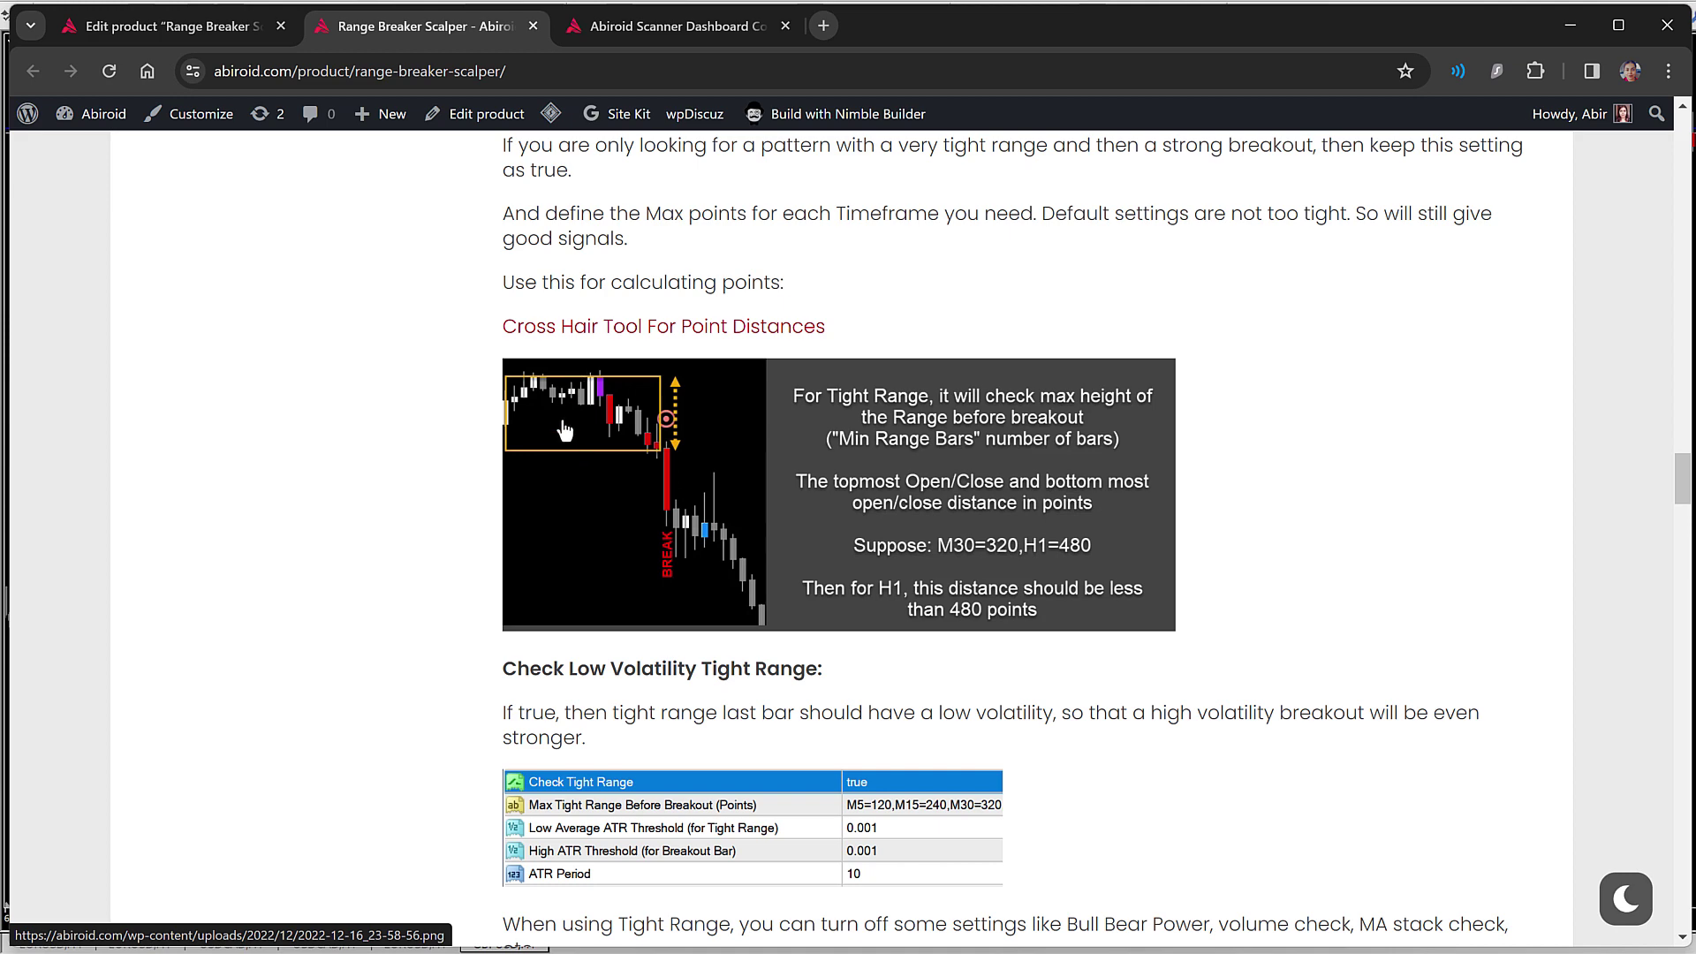
Step: Switch to MetaTrader 4, set Check Tight Range to true in the Range Breaker Arrow inputs, apply and close the list
{"action": "key", "text": "alt+Tab"}
{"action": "right_click", "coordinate": [603, 207]}
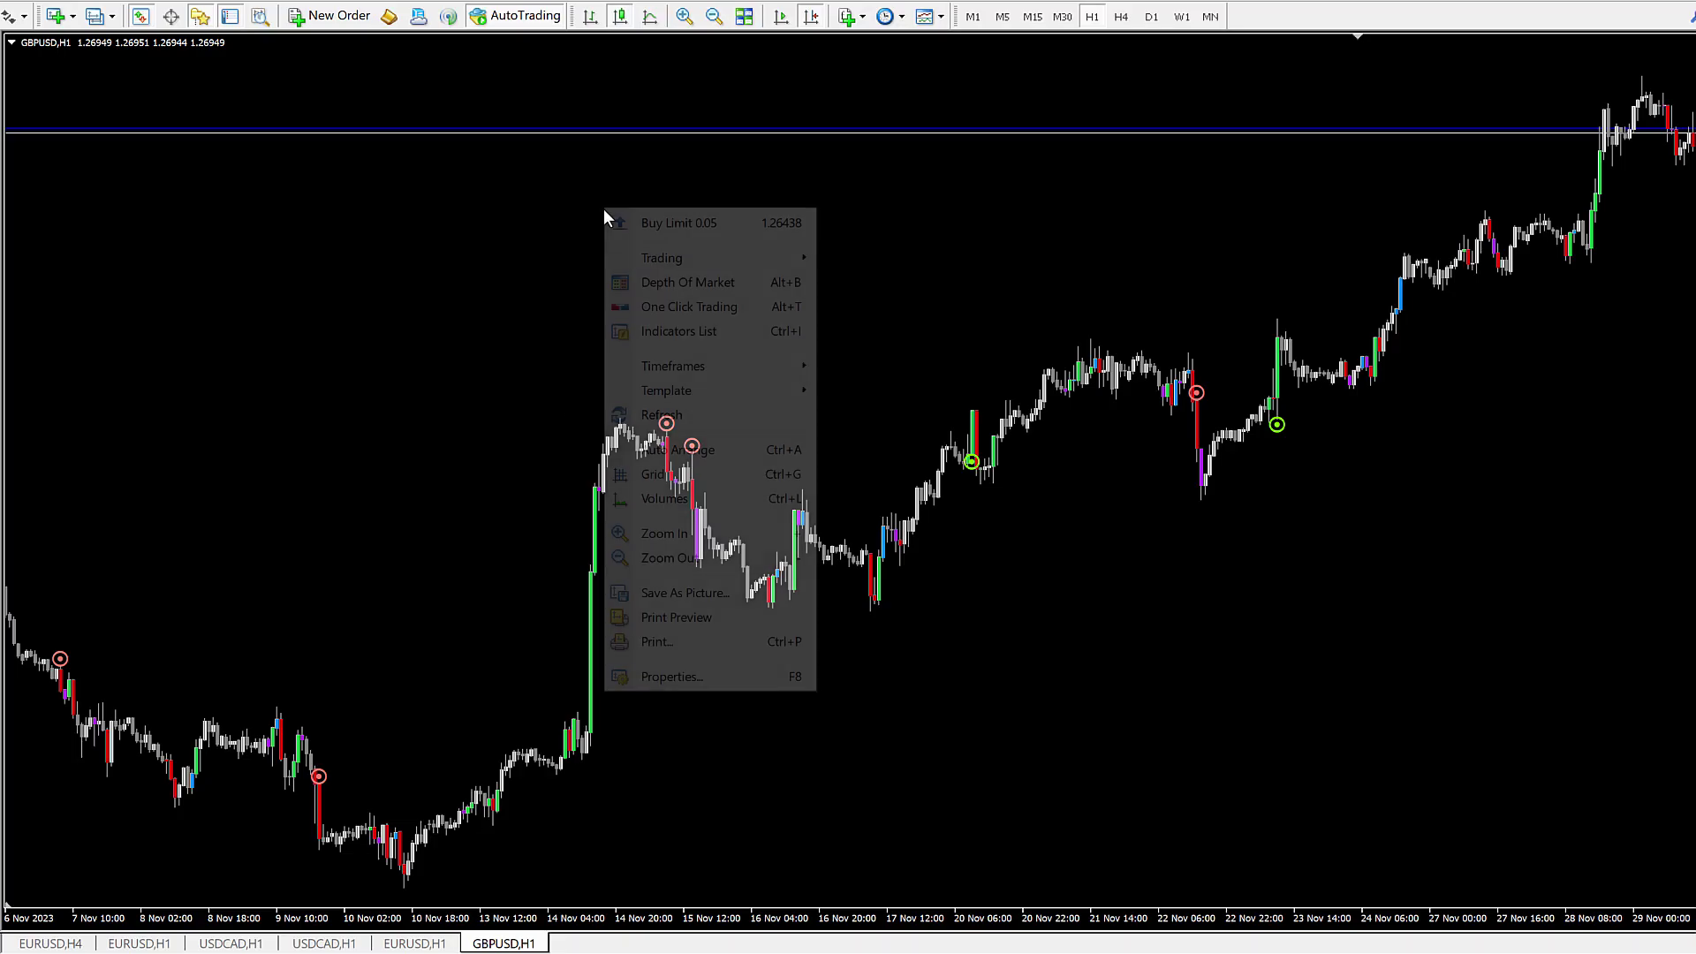
{"action": "left_click", "coordinate": [673, 342]}
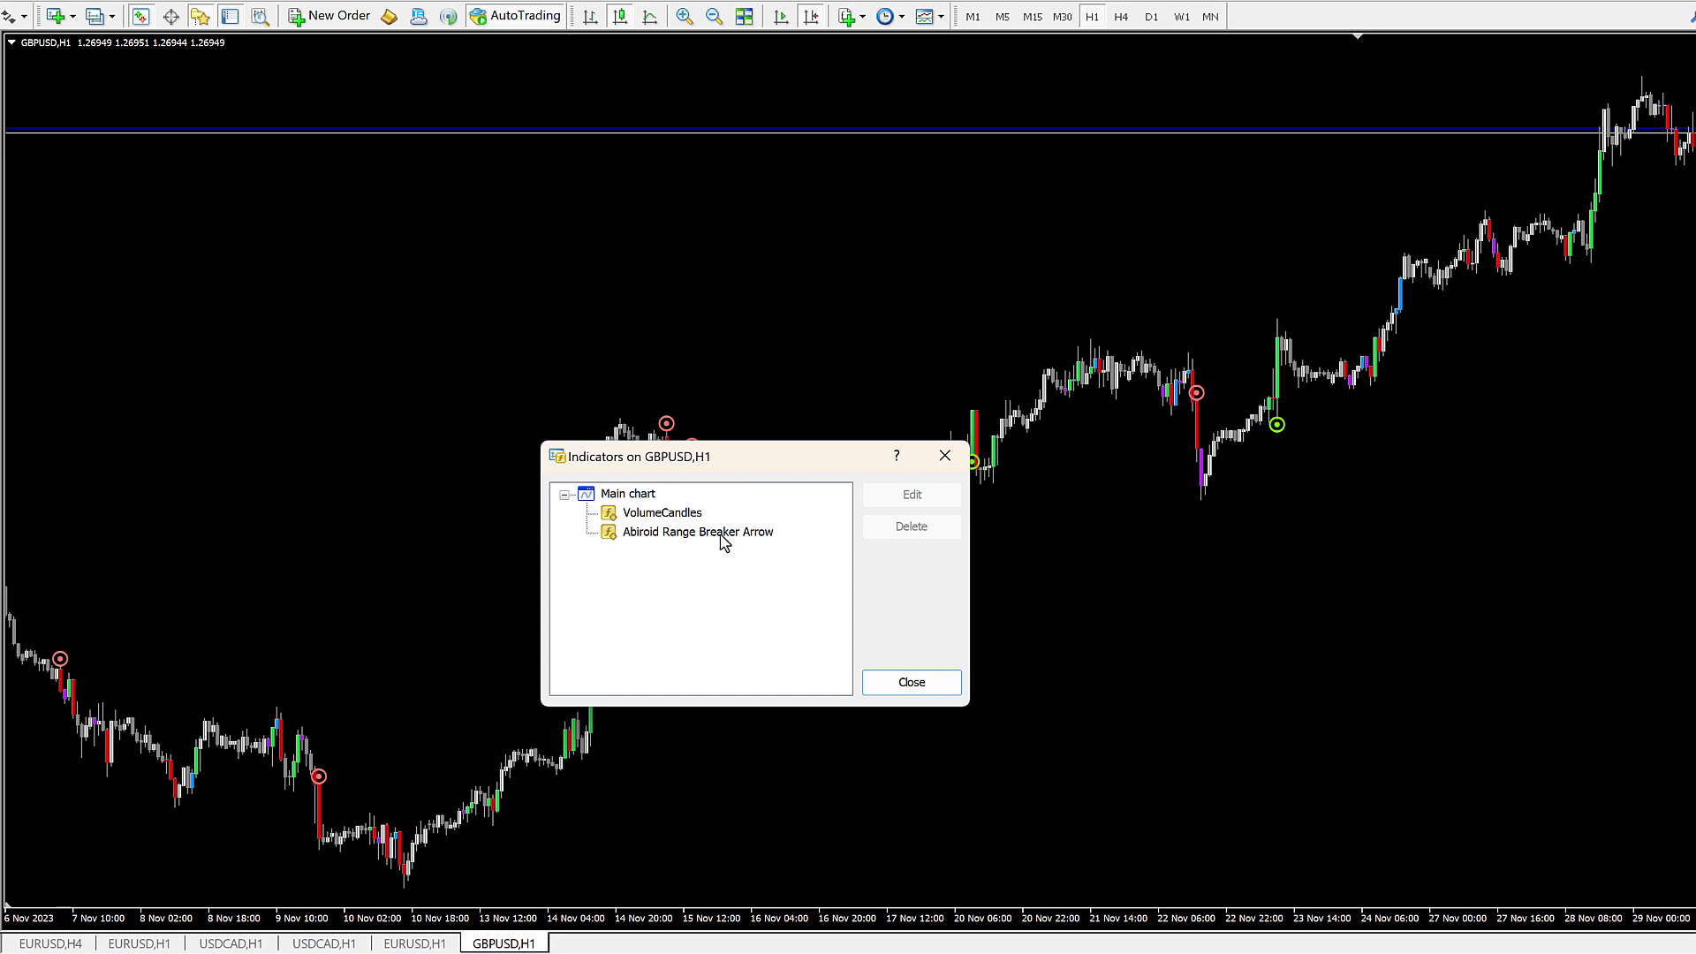
{"action": "double_click", "coordinate": [717, 534]}
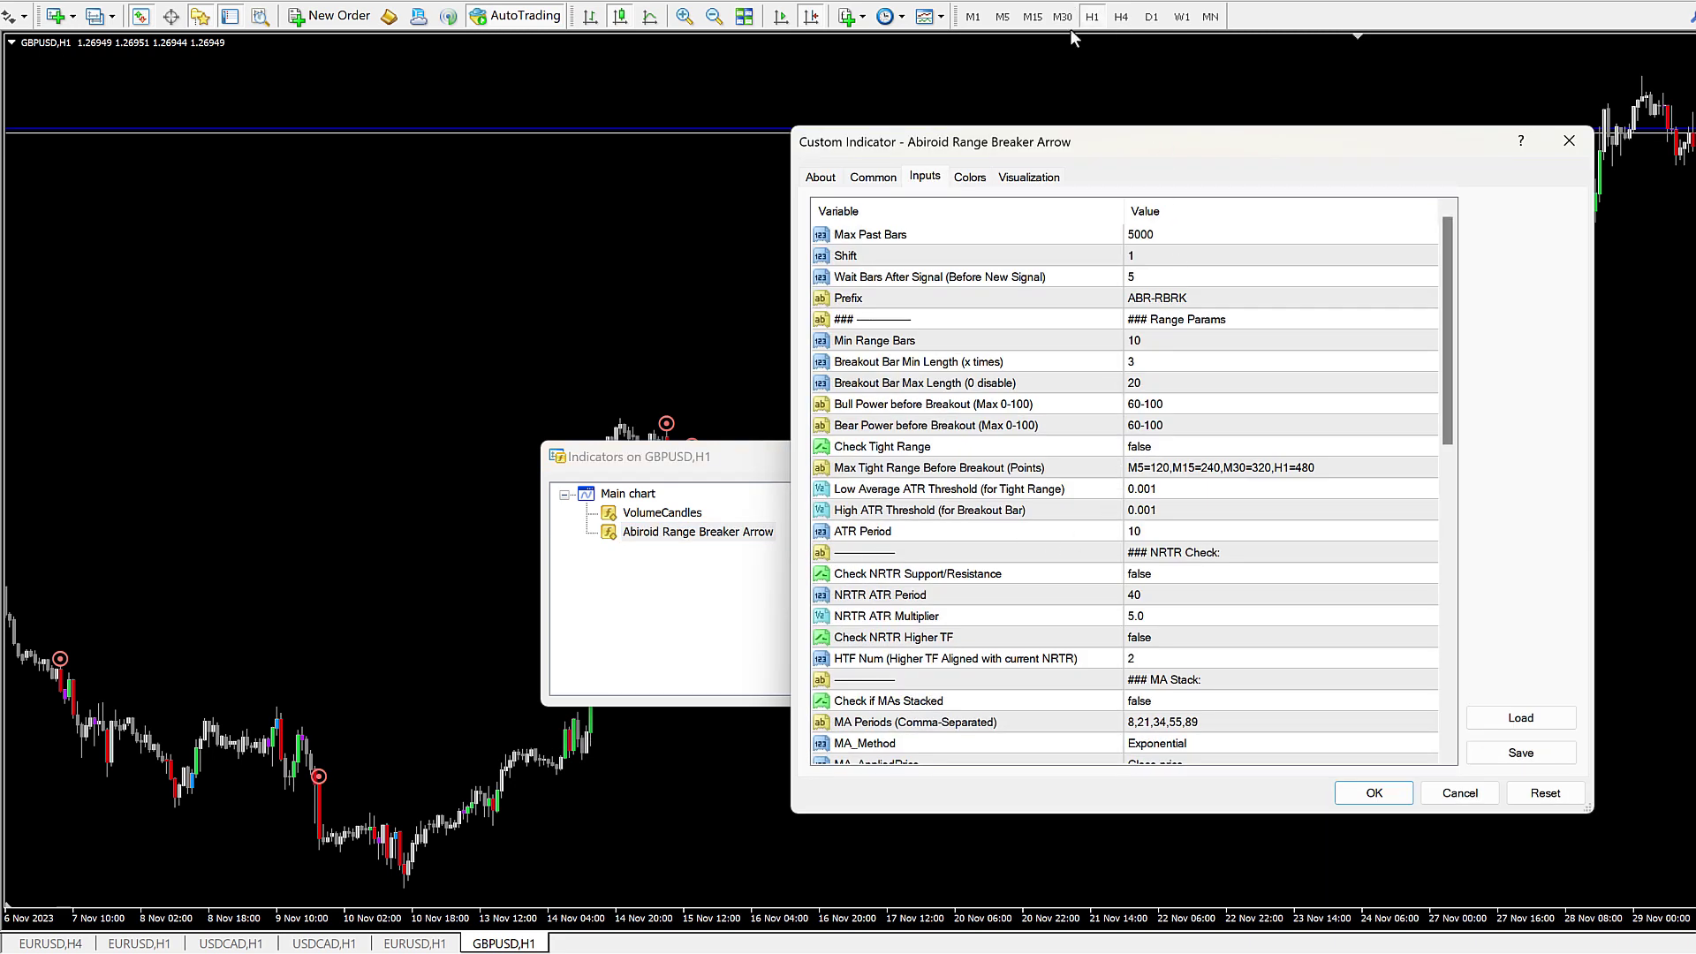
{"action": "double_click", "coordinate": [1307, 468]}
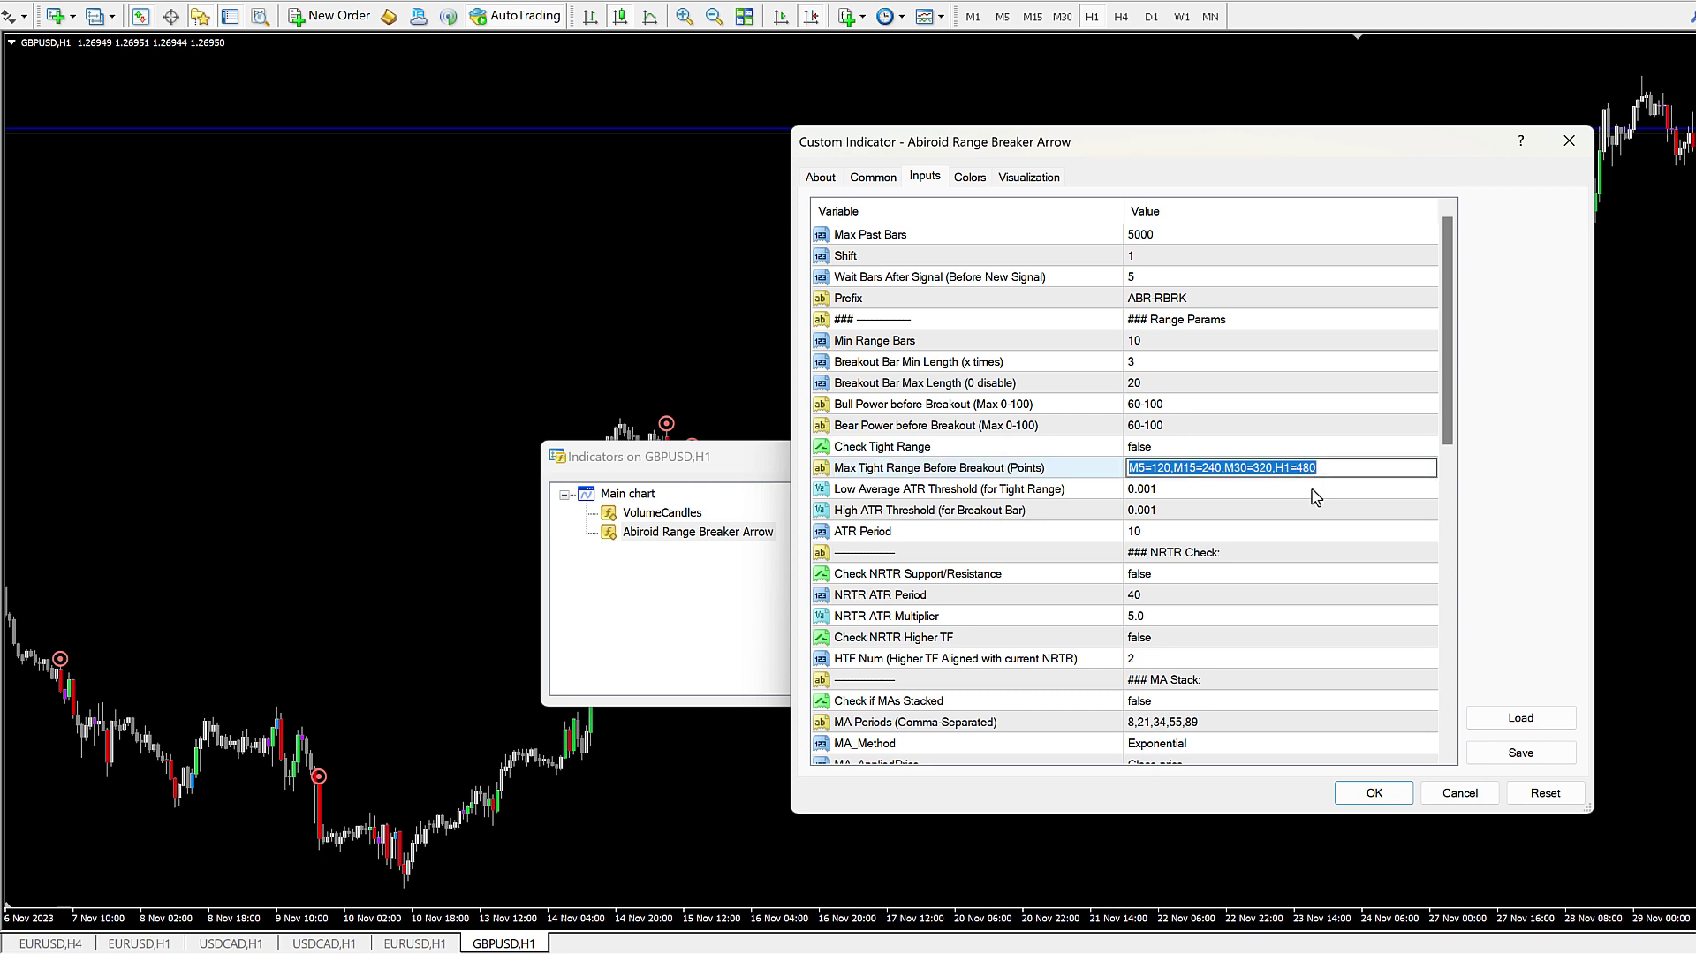
{"action": "left_click", "coordinate": [1162, 447]}
{"action": "left_click", "coordinate": [1162, 447]}
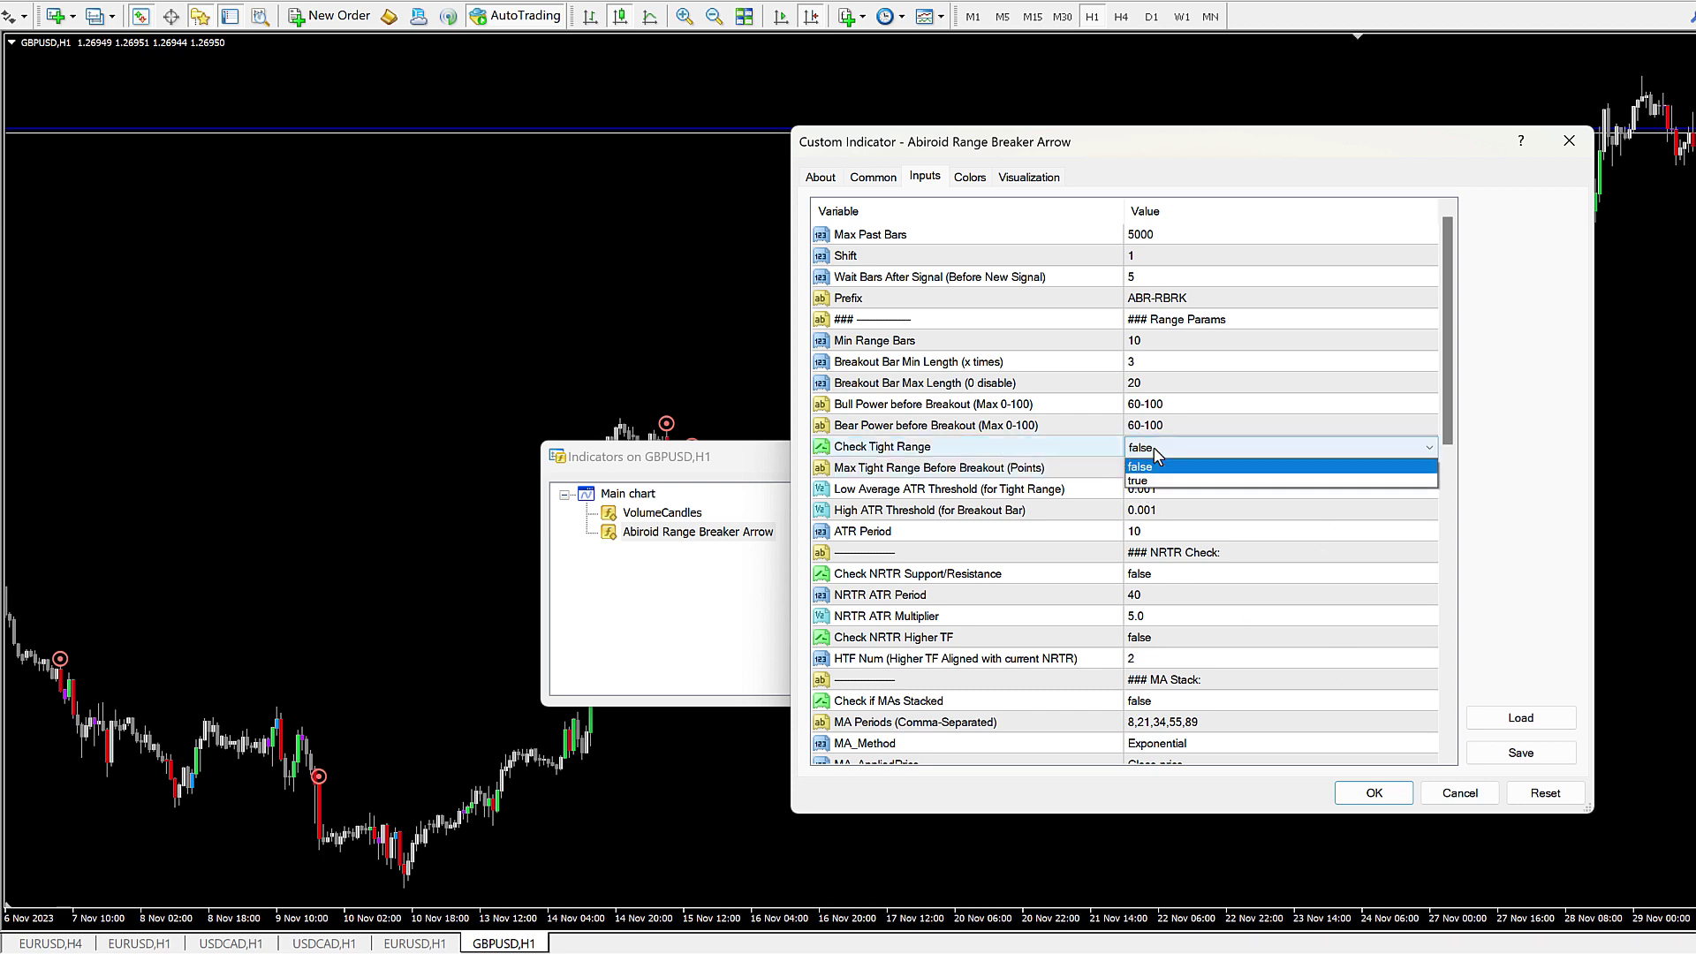
{"action": "left_click", "coordinate": [1162, 482]}
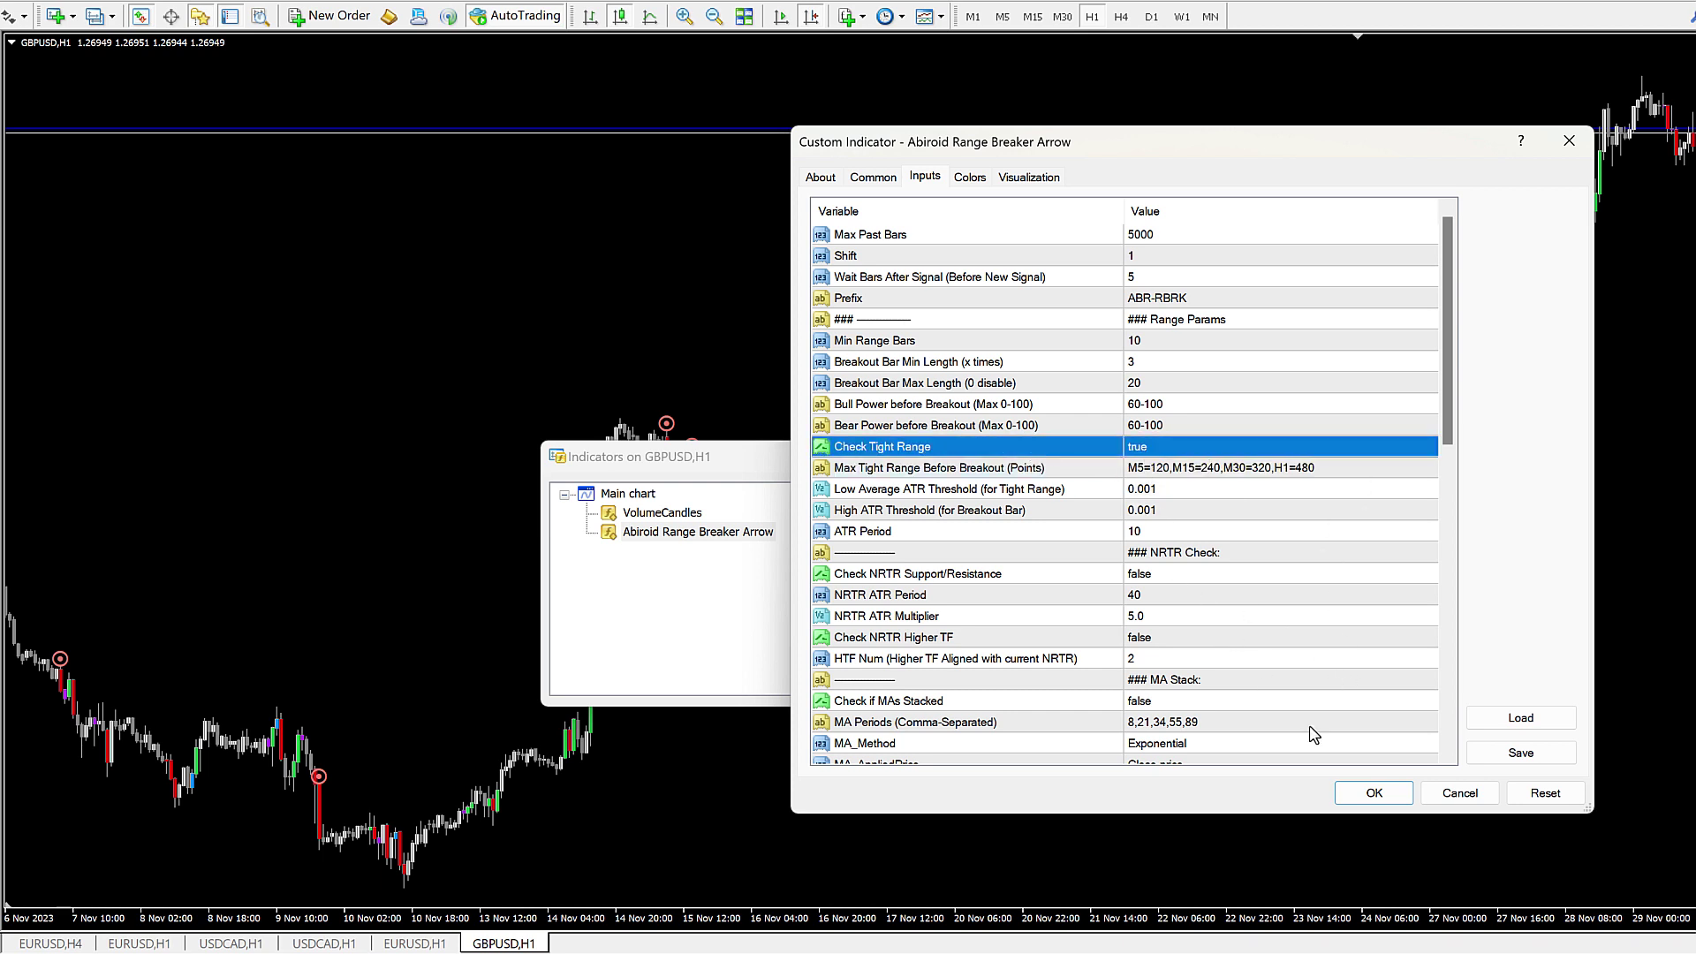
{"action": "left_click", "coordinate": [1381, 793]}
{"action": "left_click_drag", "start_coordinate": [771, 465], "coordinate": [1099, 84]}
{"action": "left_click", "coordinate": [1230, 304]}
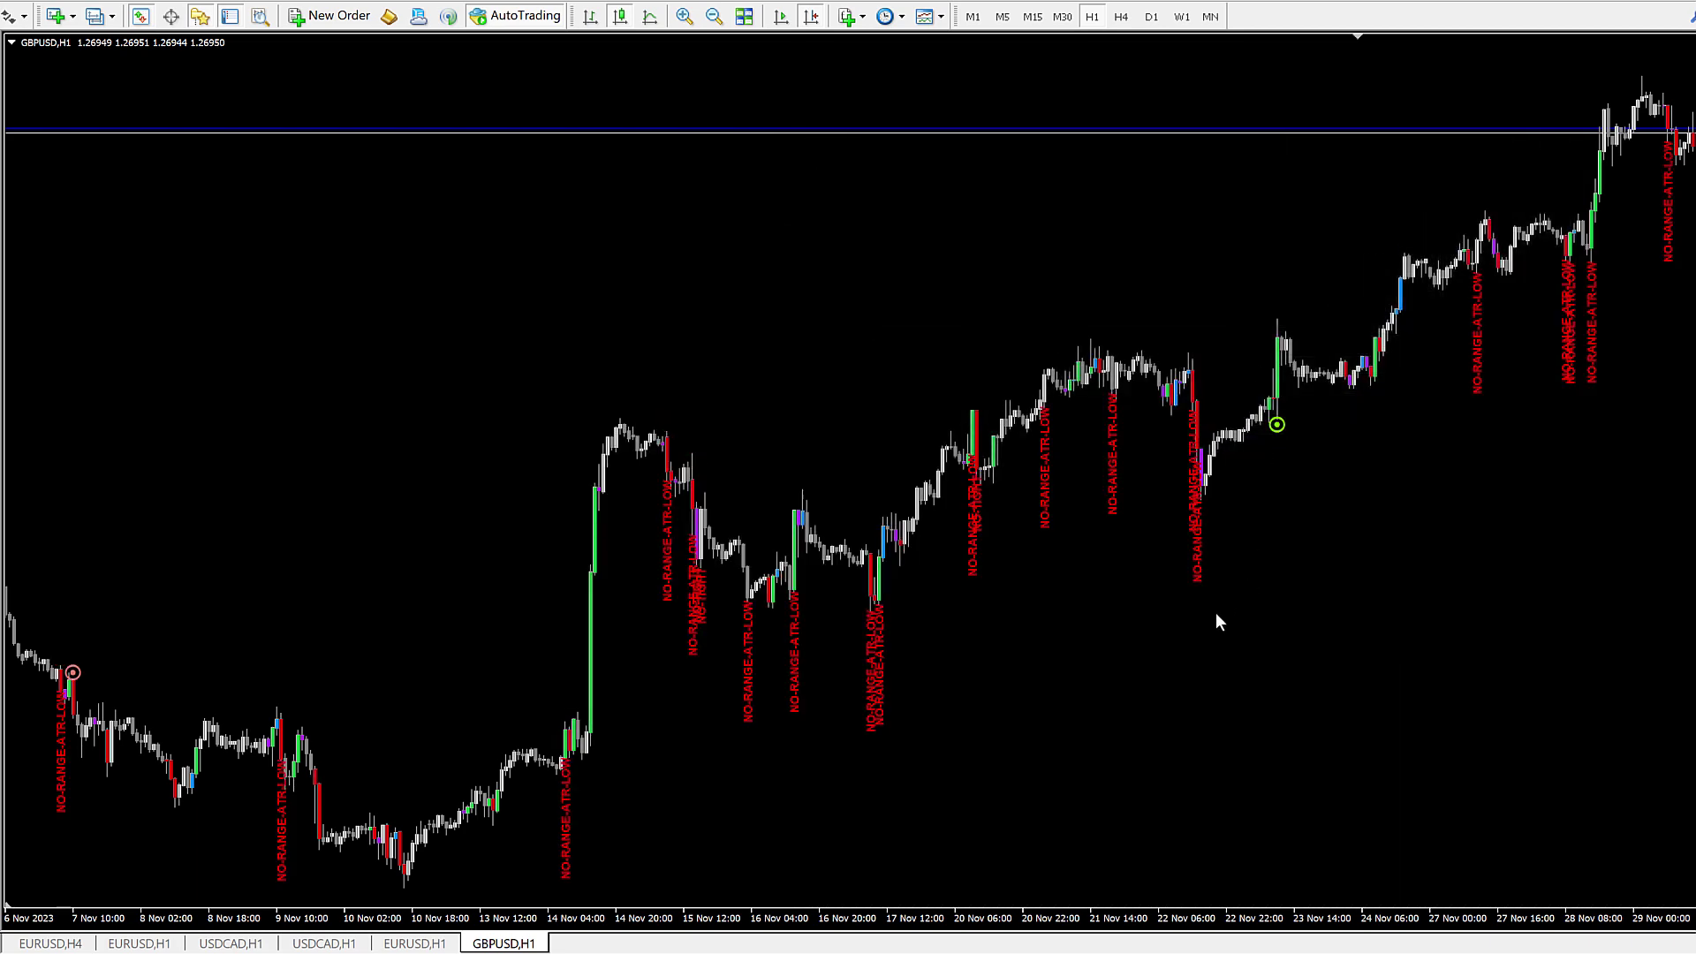
Step: Check the November arrows and NO-RANGE-ATR-LOW labels on the GBPUSD,H1 chart and reopen the Range Breaker Arrow inputs
{"action": "scroll", "coordinate": [1069, 615], "scroll_direction": "down", "scroll_amount": 4}
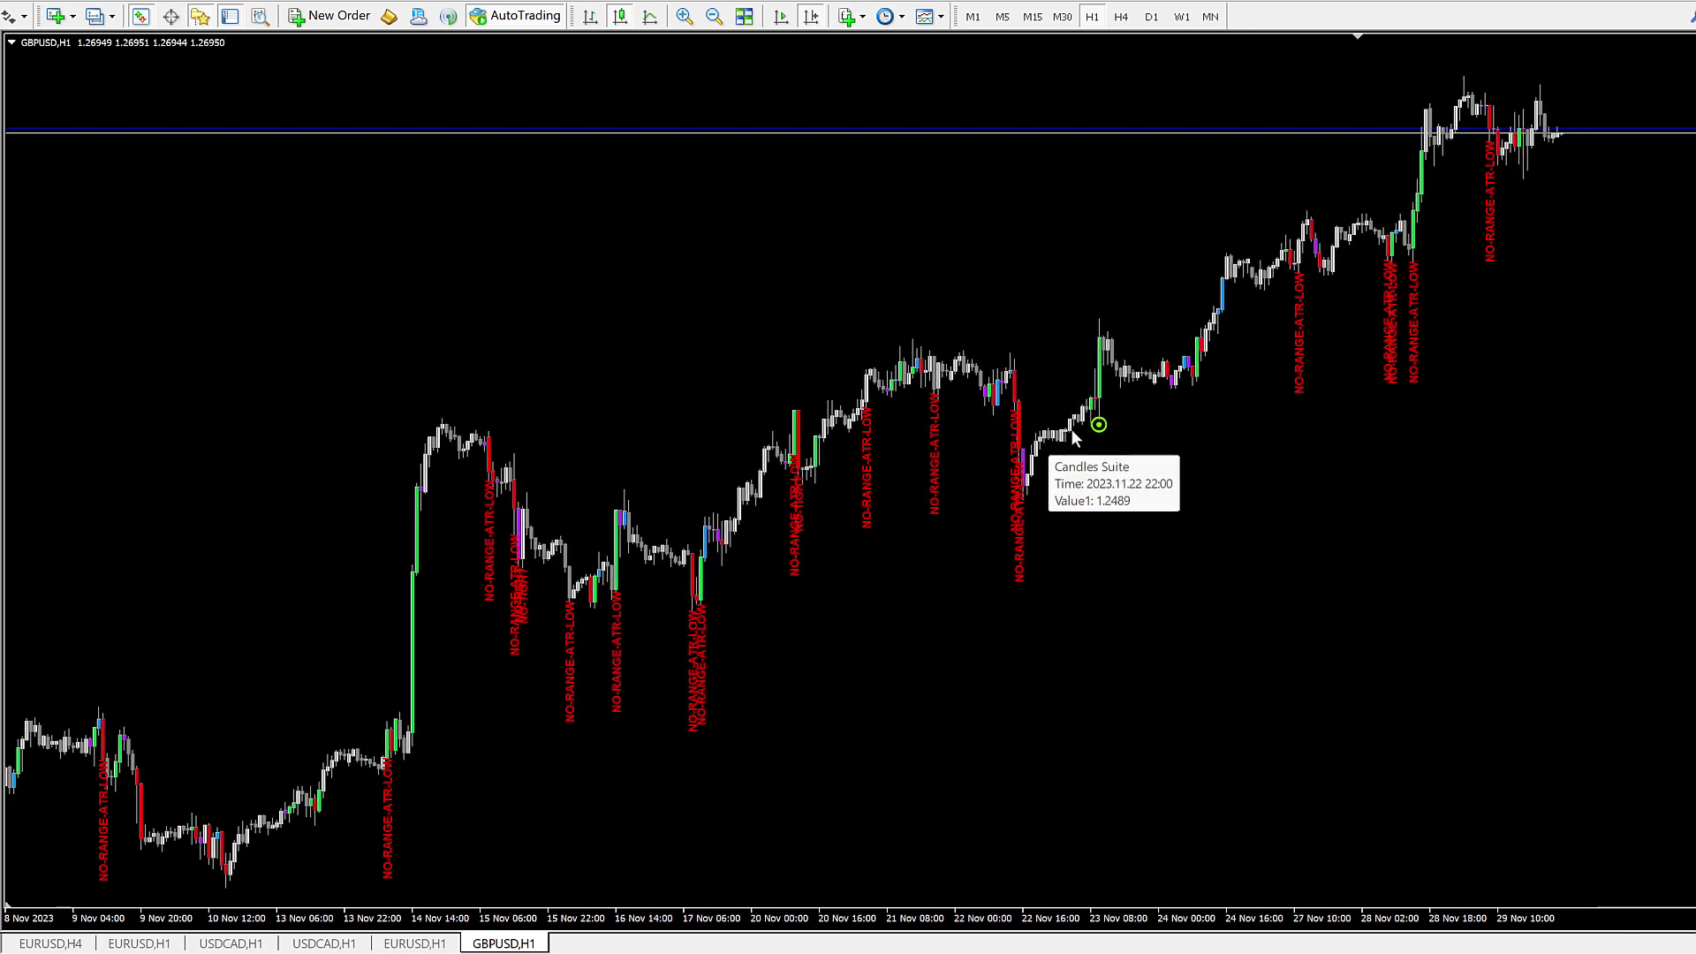
{"action": "mouse_move", "coordinate": [1092, 448]}
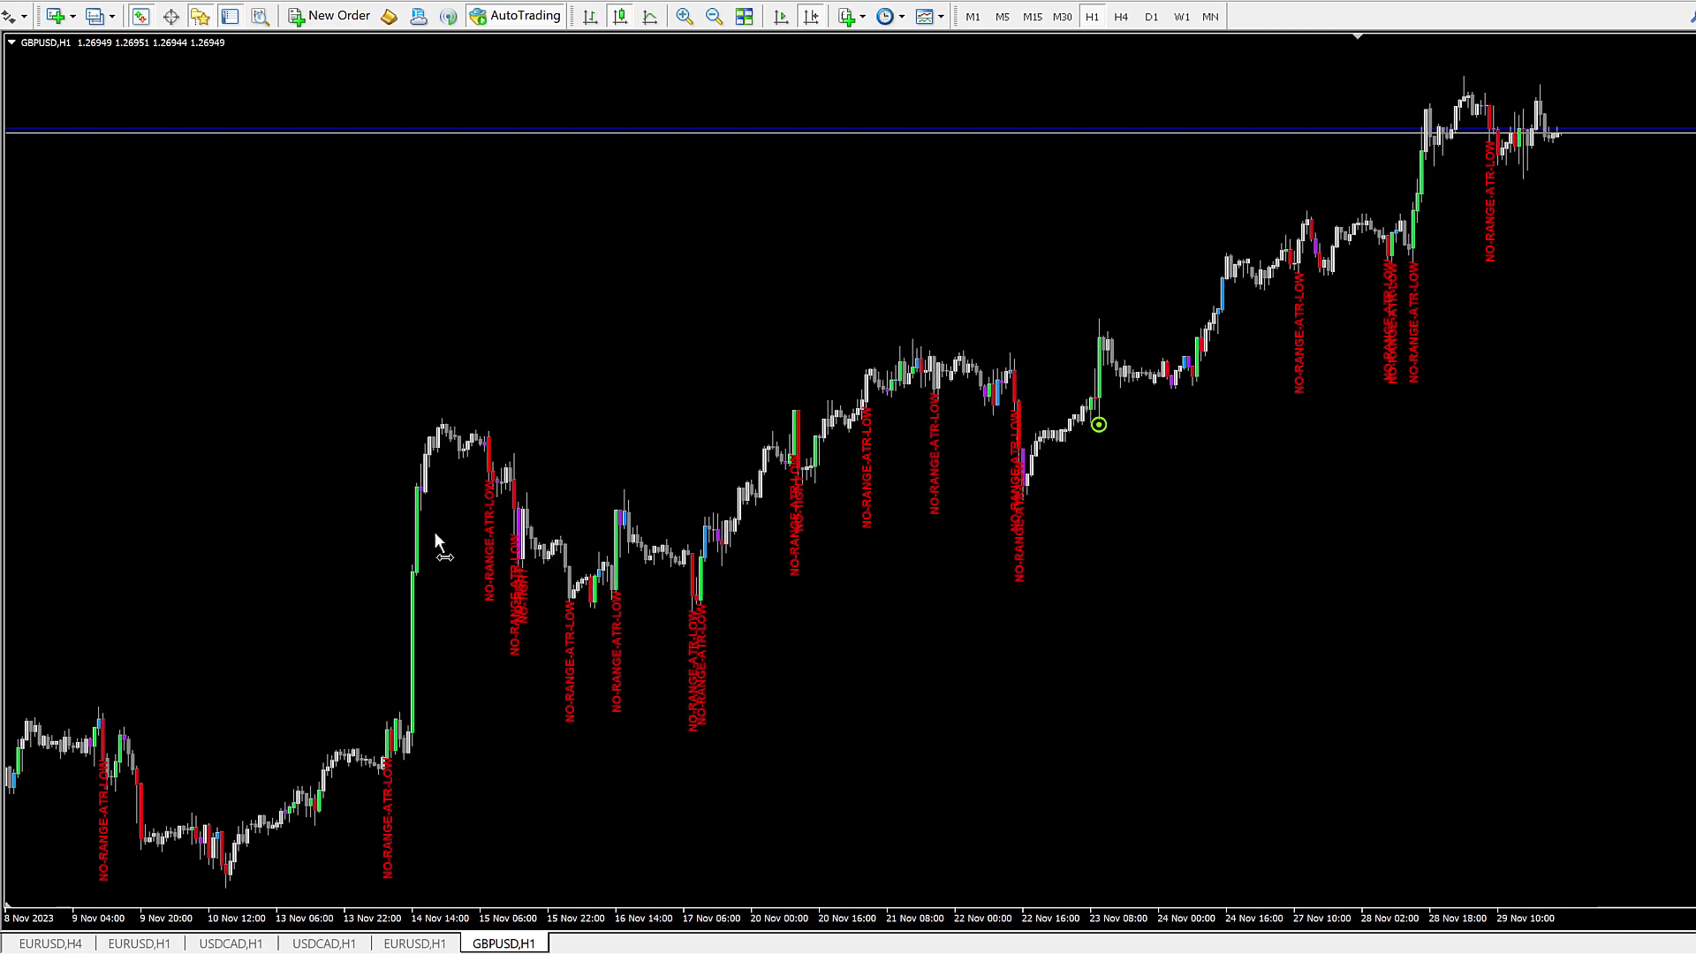
{"action": "left_click_drag", "start_coordinate": [439, 542], "coordinate": [1184, 429]}
{"action": "left_click_drag", "start_coordinate": [638, 440], "coordinate": [816, 449]}
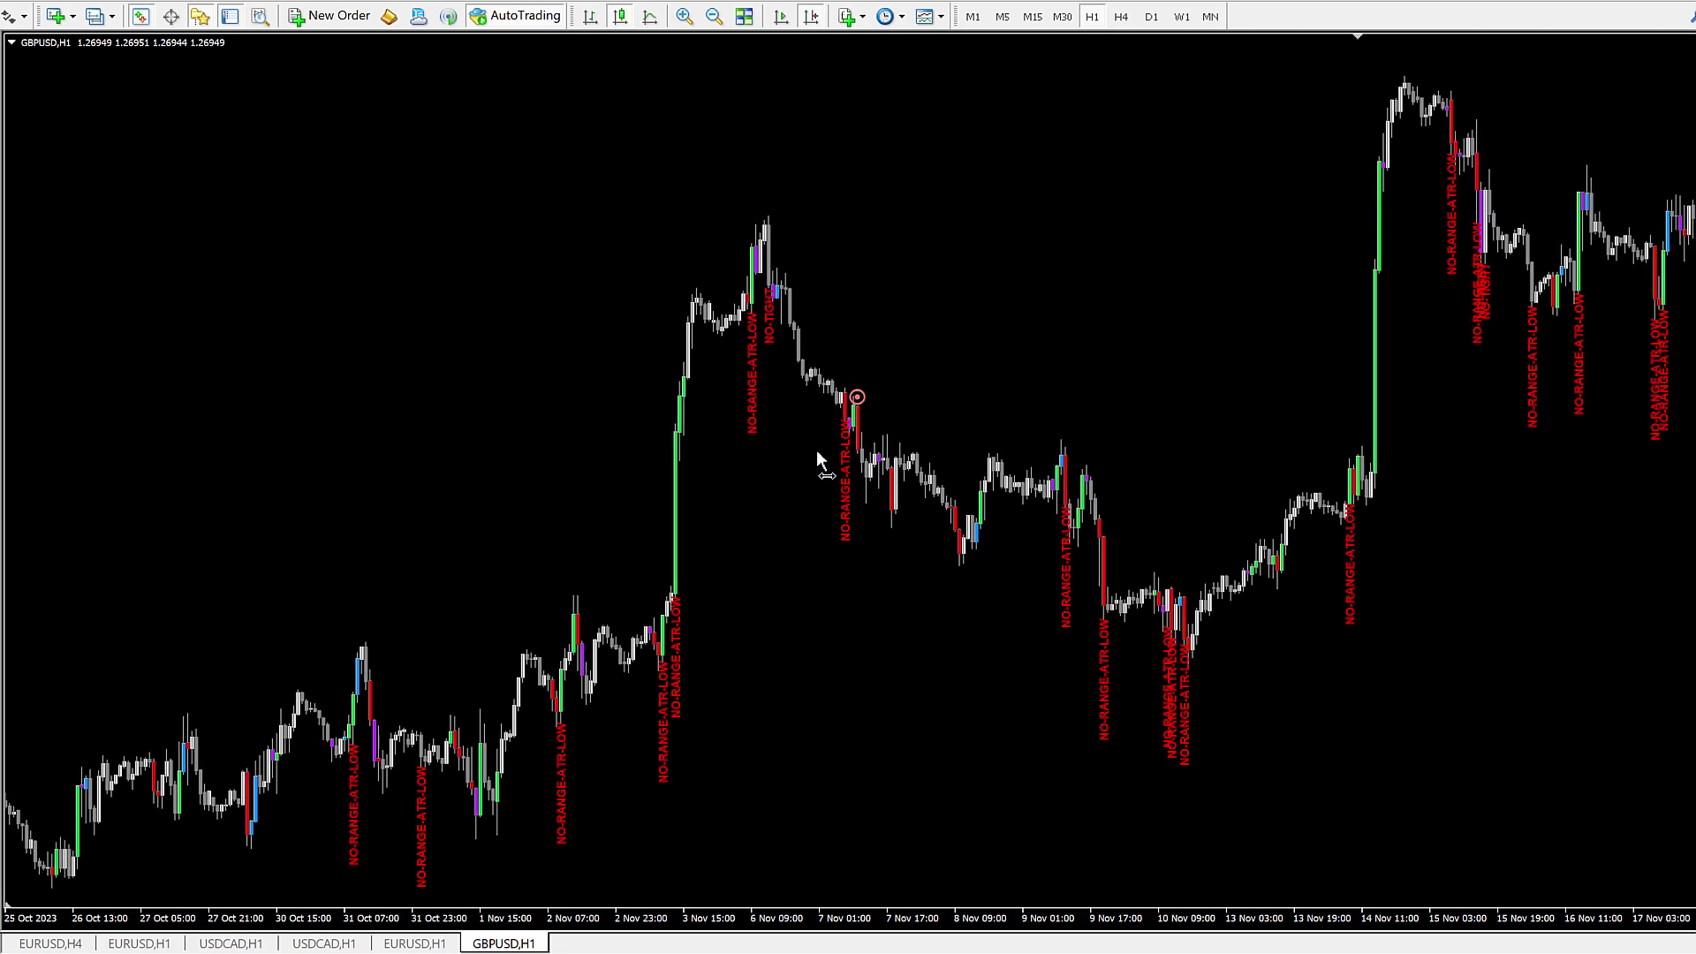
{"action": "right_click", "coordinate": [898, 261]}
{"action": "left_click", "coordinate": [970, 384]}
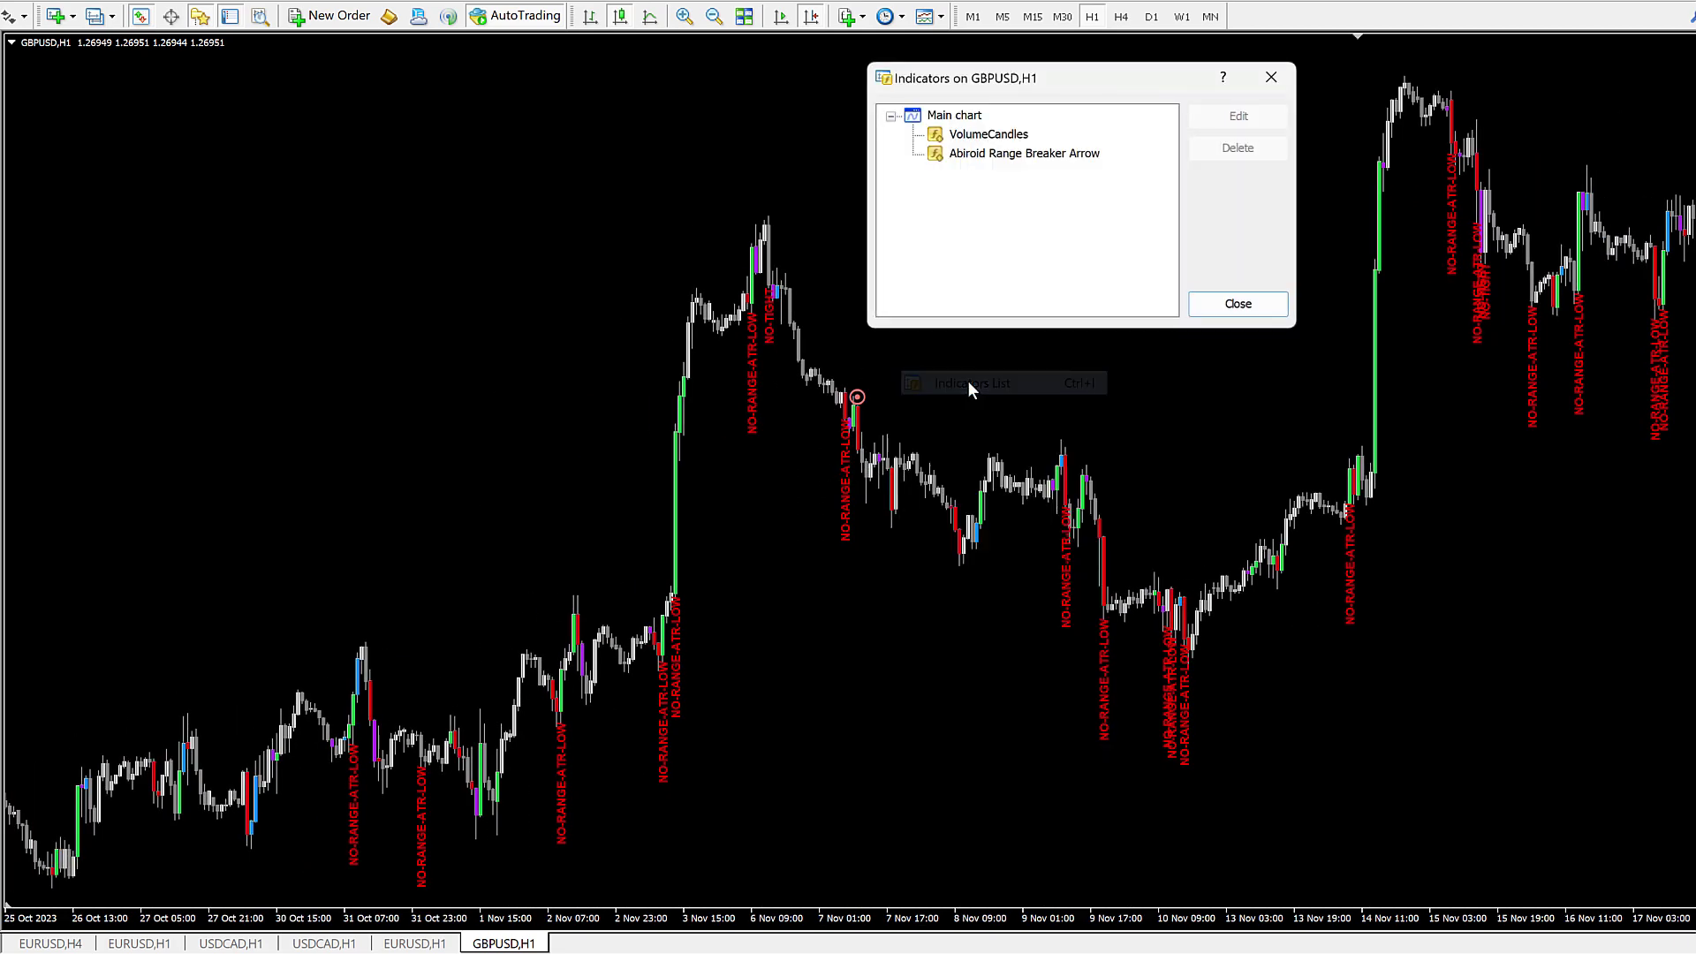
{"action": "double_click", "coordinate": [987, 163]}
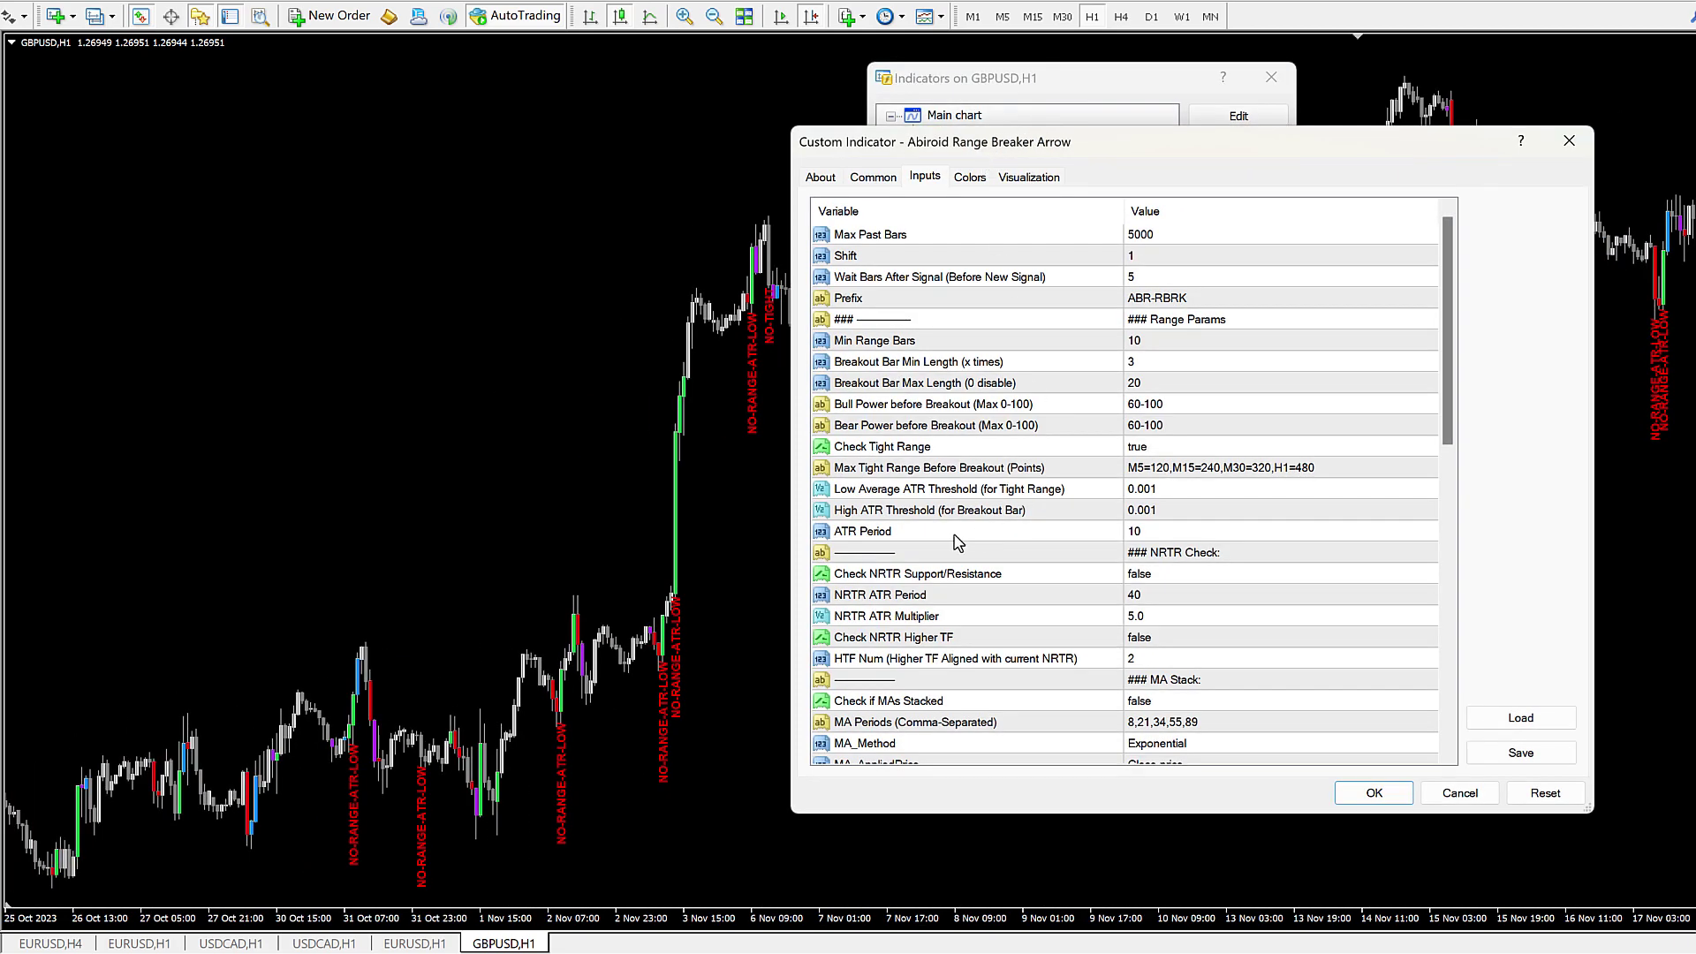
Step: Examine the Low Average ATR Threshold (for Tight Range) and High ATR Threshold (for Breakout Bar) inputs
{"action": "left_click", "coordinate": [858, 493]}
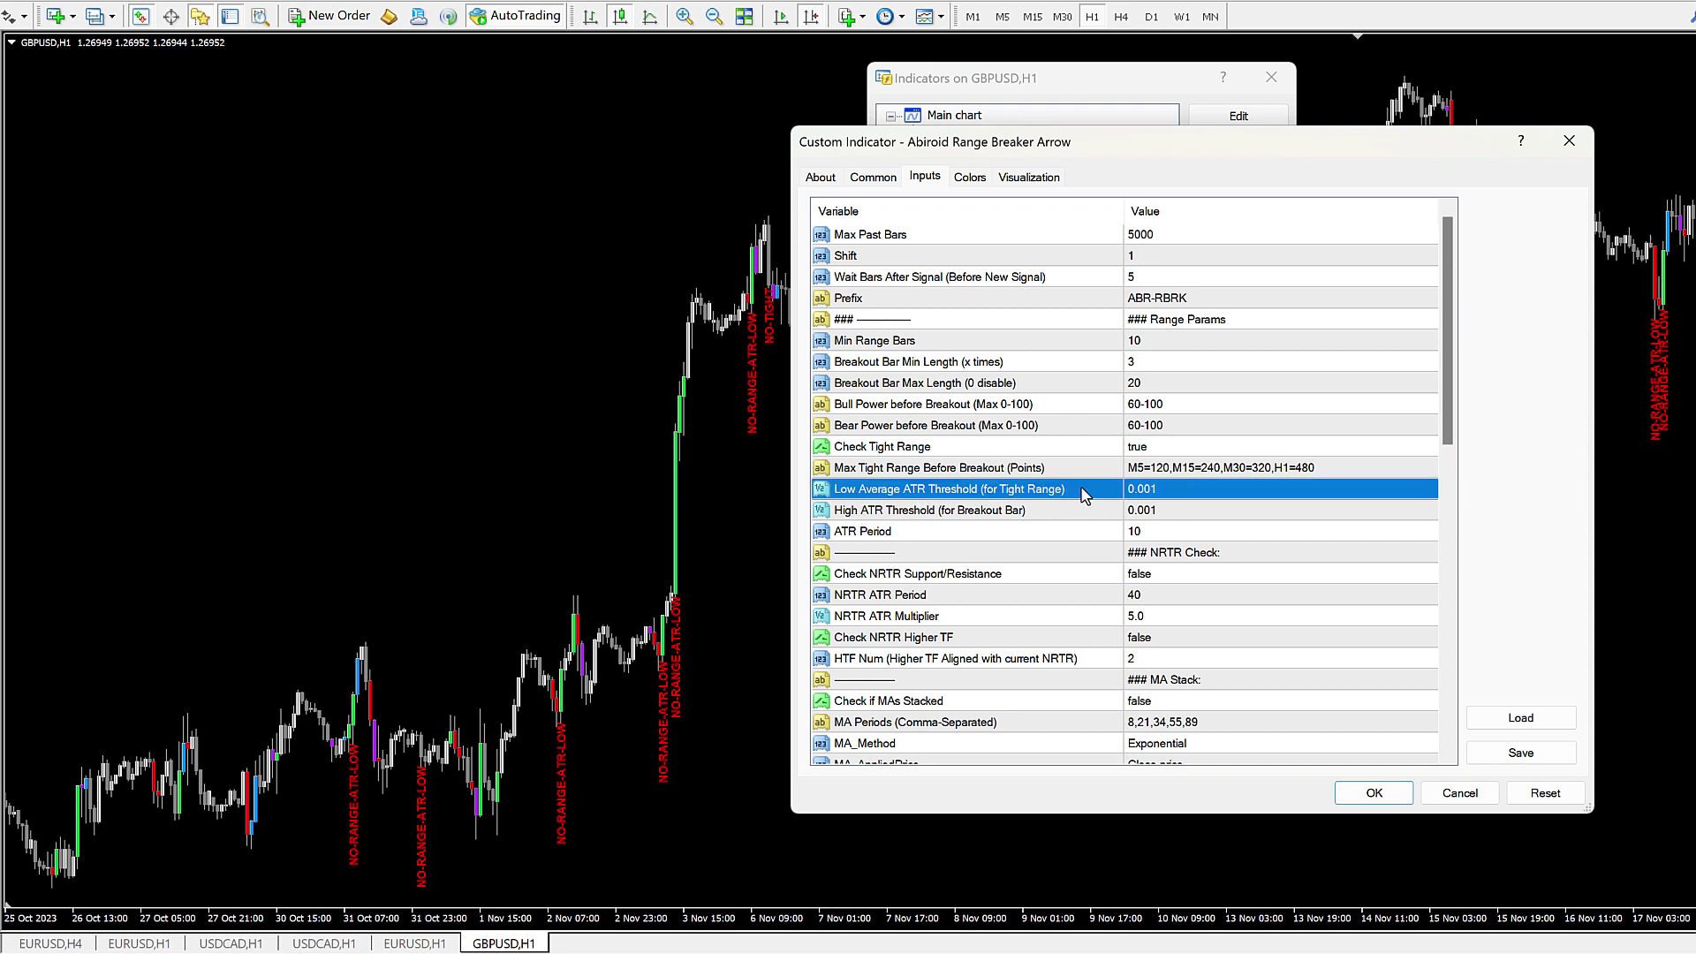
{"action": "left_click", "coordinate": [1171, 493]}
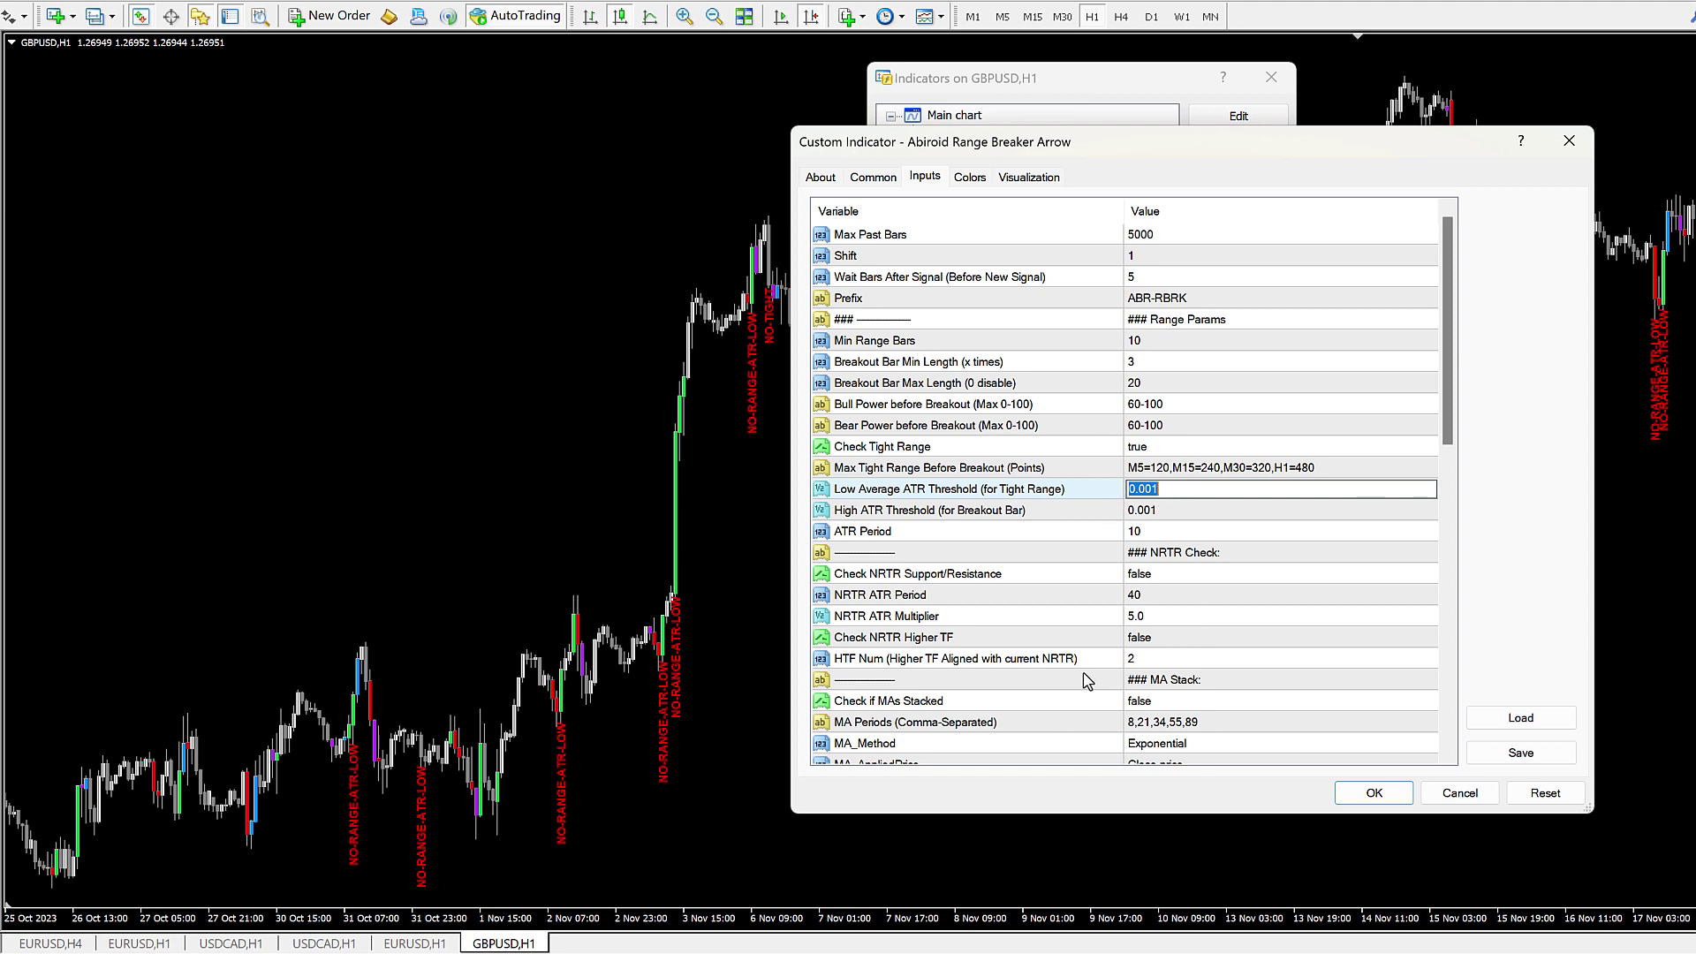
{"action": "left_click", "coordinate": [870, 518]}
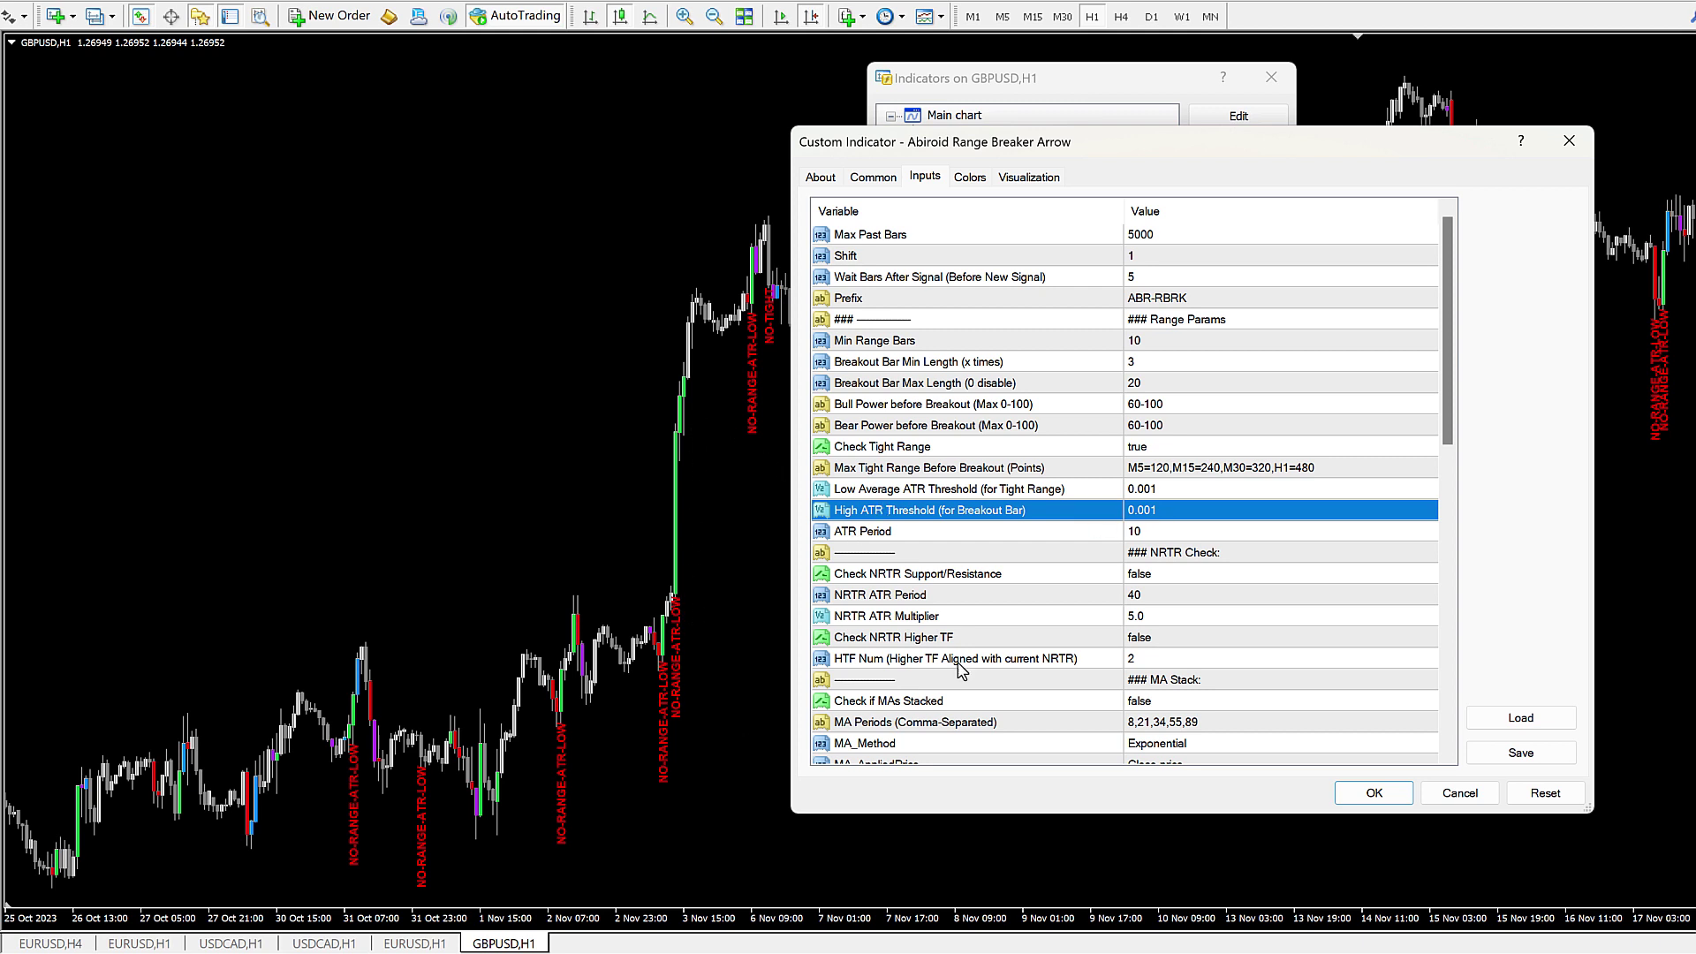
{"action": "left_click", "coordinate": [1162, 513]}
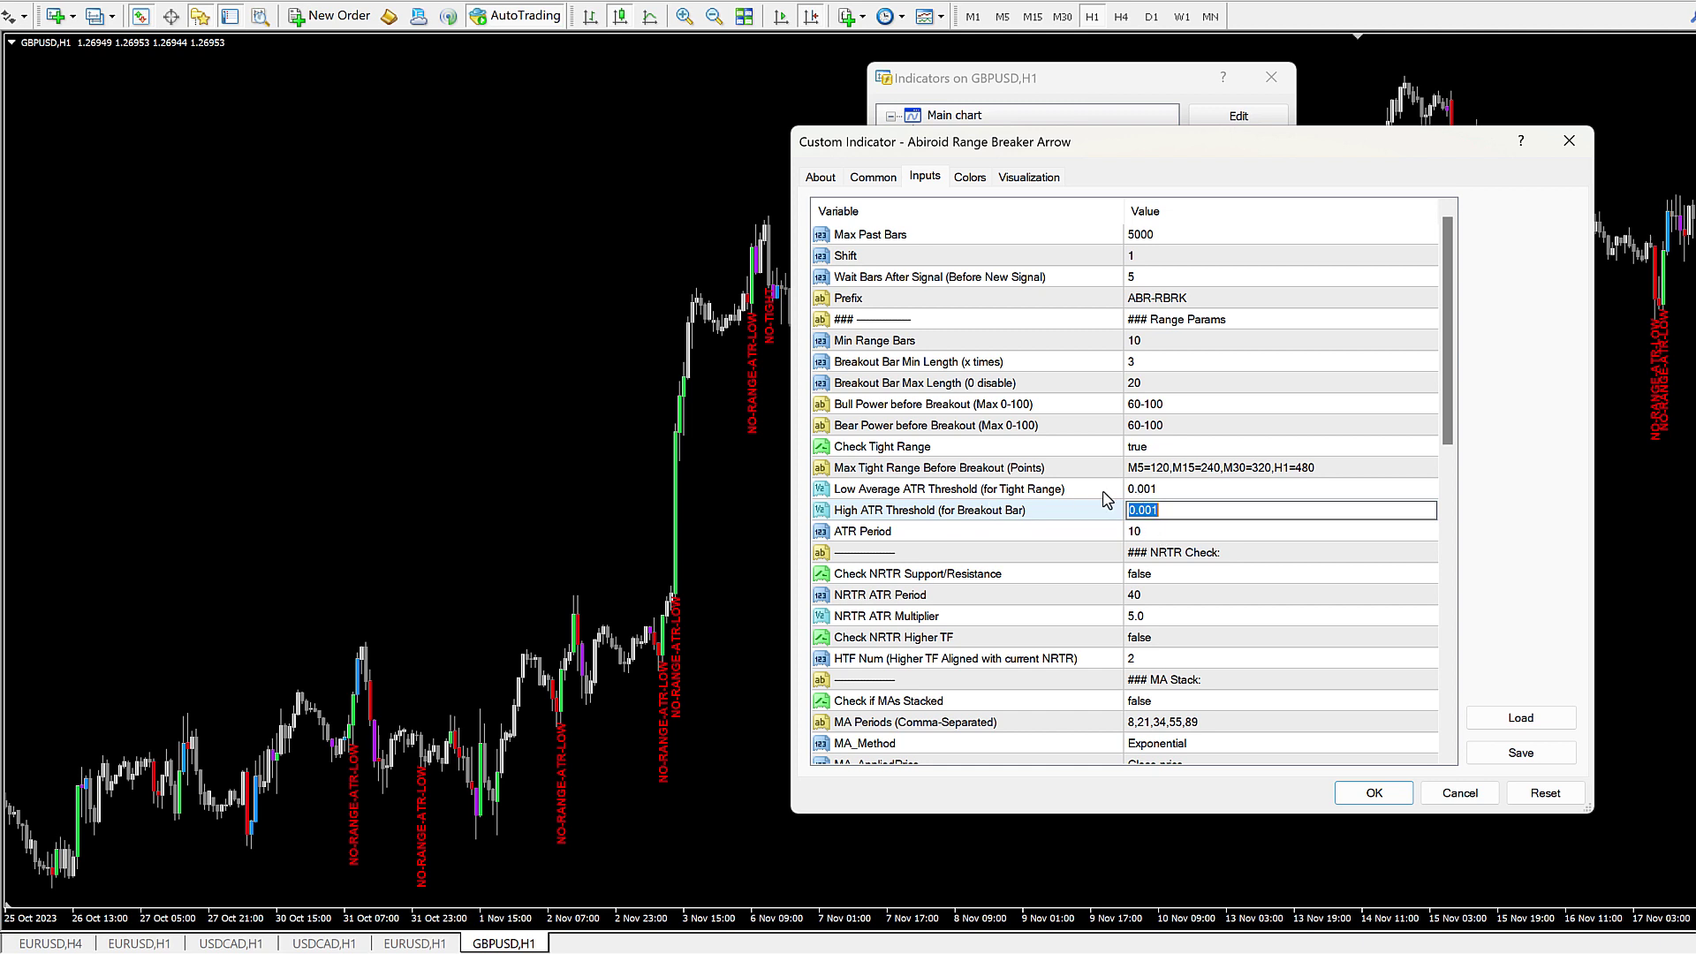
Step: Set Low Average ATR Threshold to 0 and High ATR Threshold to 1, apply the inputs and close the indicators list
{"action": "left_click", "coordinate": [1146, 491]}
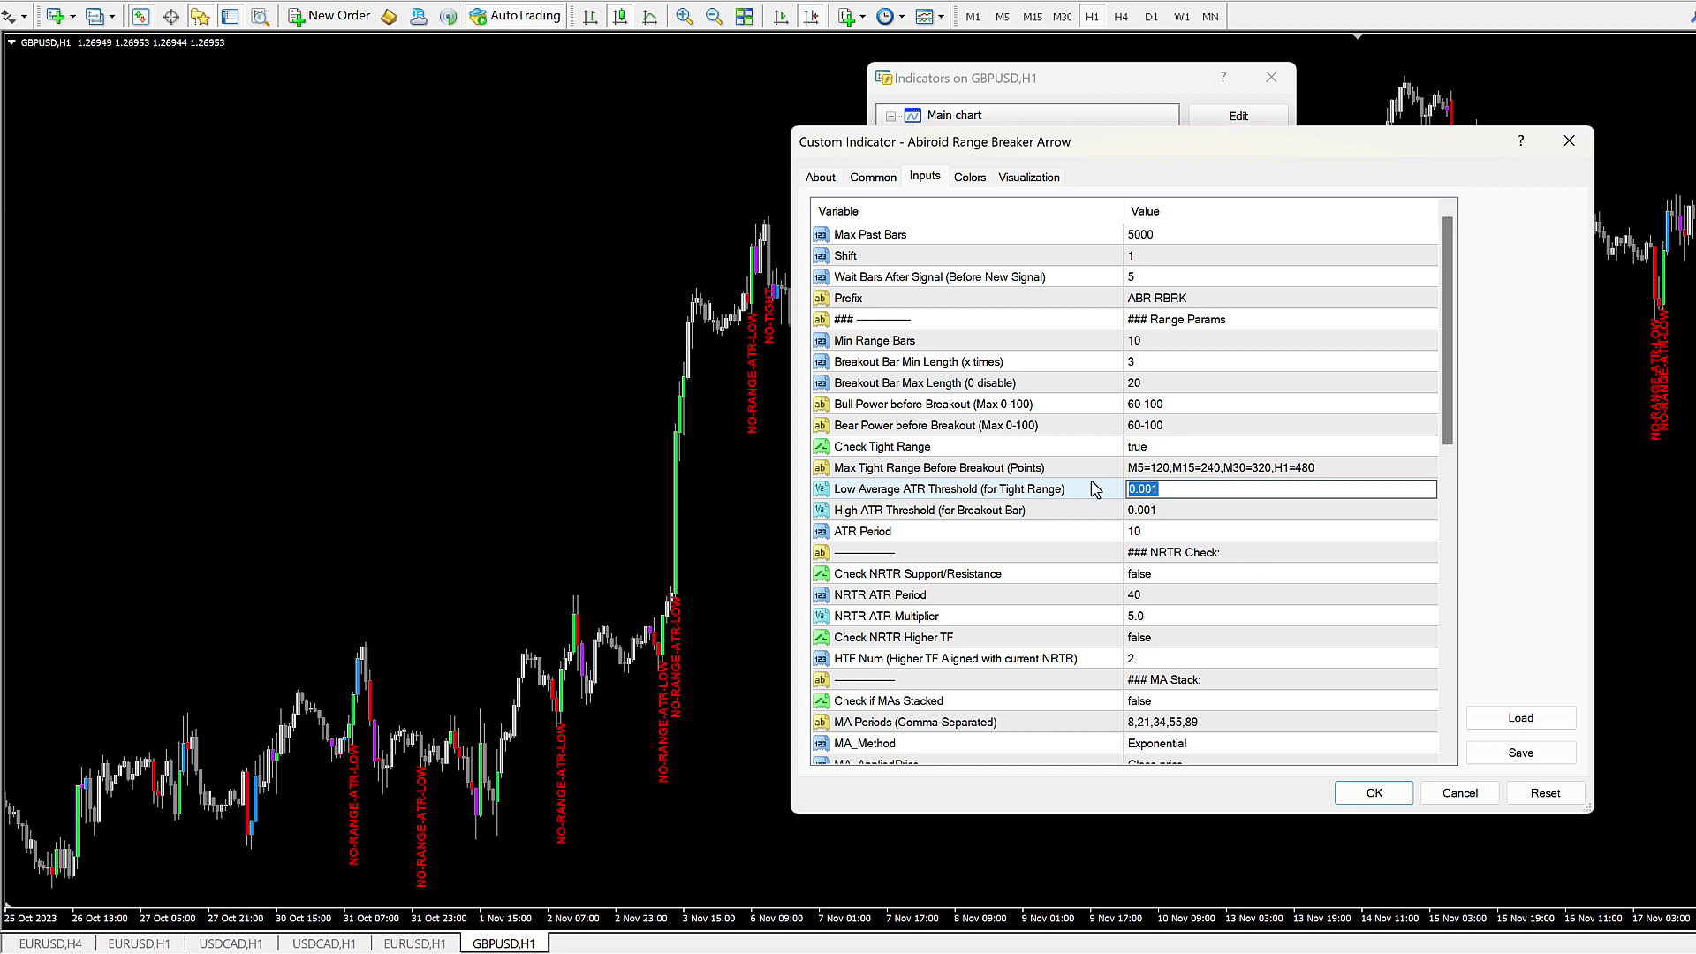
{"action": "type", "text": "0"}
{"action": "left_click", "coordinate": [1142, 512]}
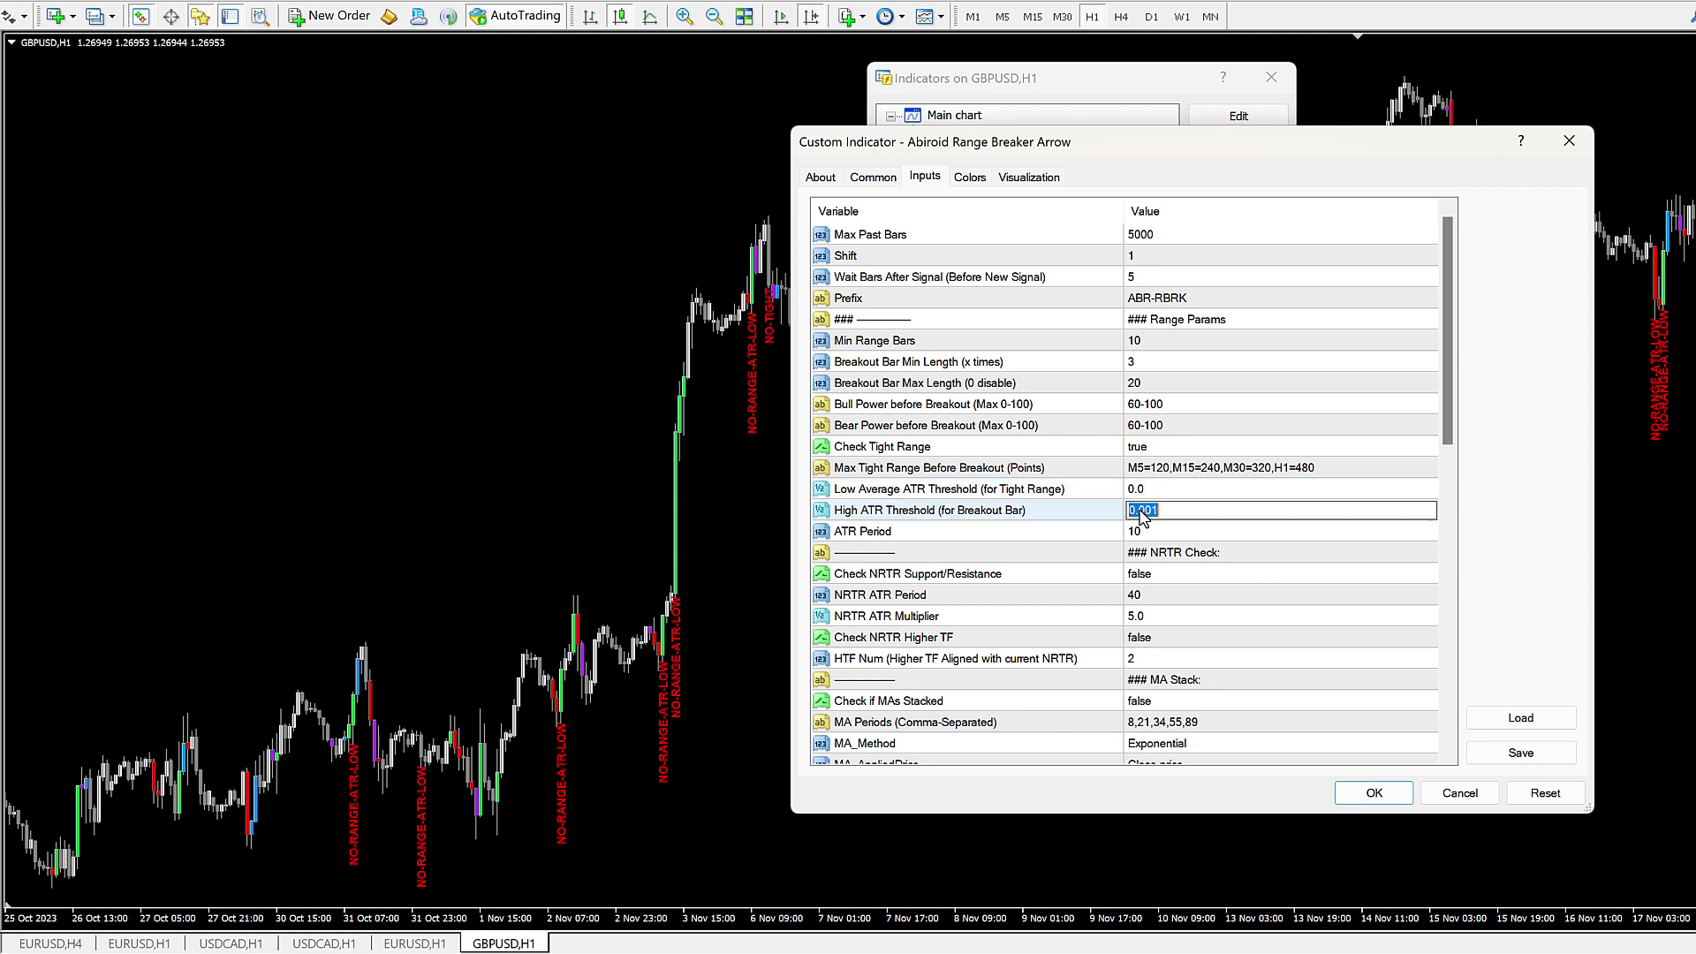
{"action": "type", "text": "1"}
{"action": "key", "text": "Return"}
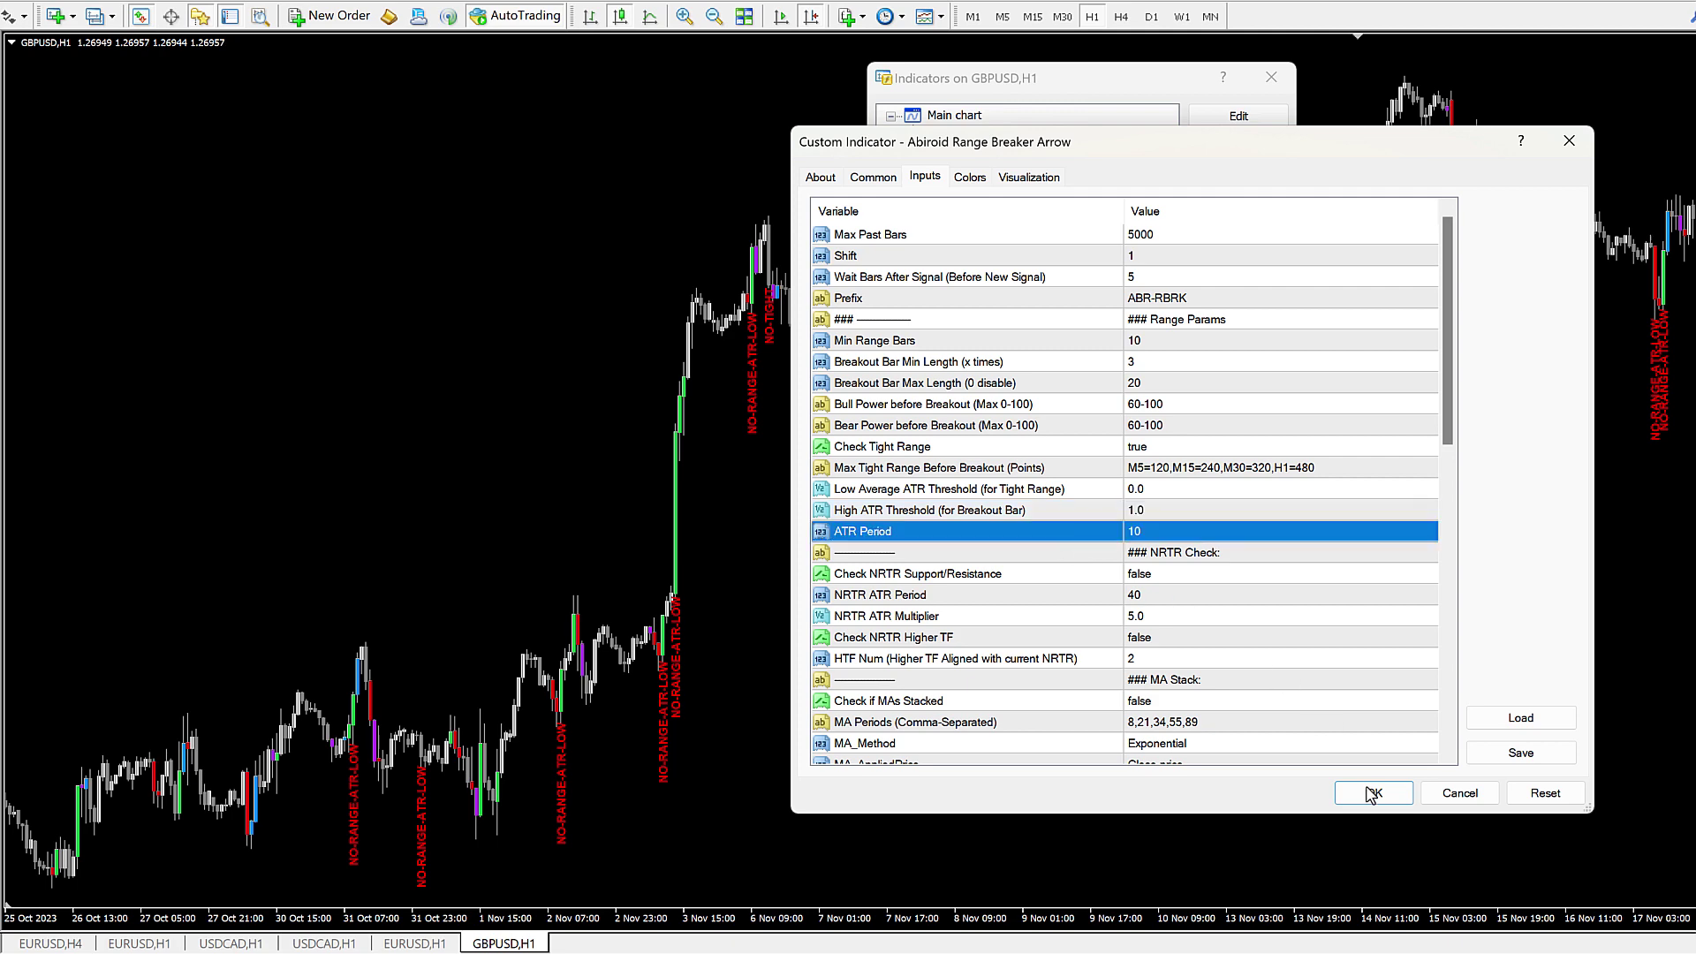
{"action": "left_click", "coordinate": [1372, 793]}
{"action": "left_click", "coordinate": [1238, 299]}
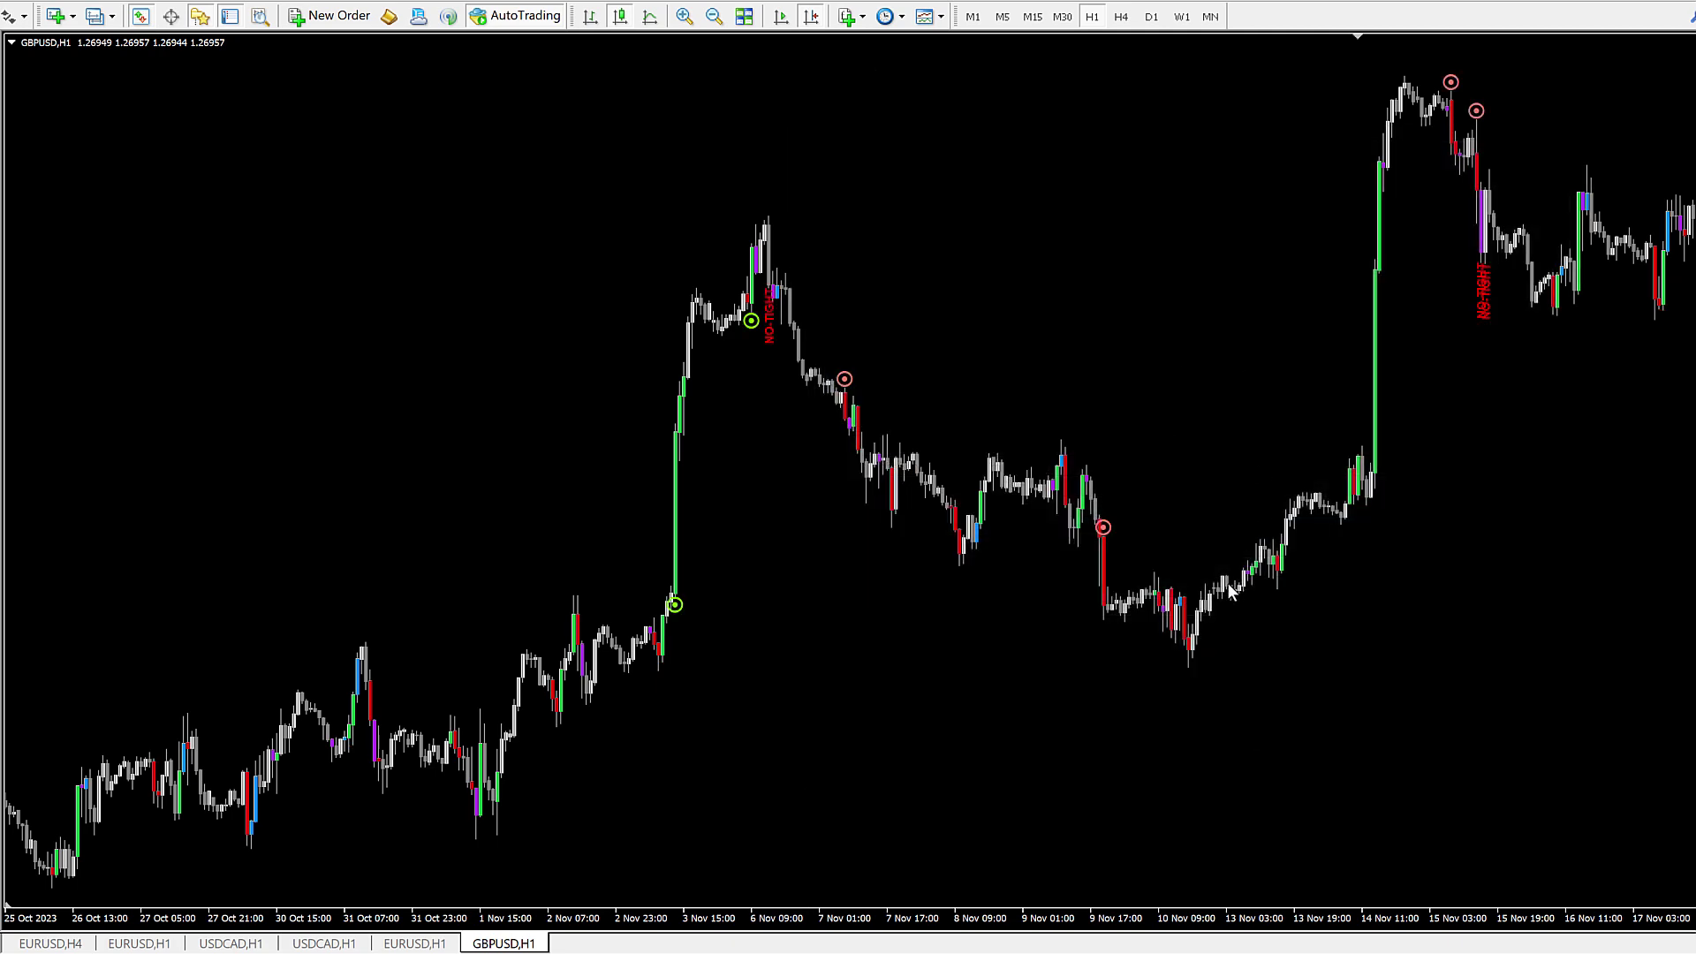
Step: Measure the bars and points of the range just before the 3 November buy arrow with the crosshair
{"action": "mouse_move", "coordinate": [1227, 584]}
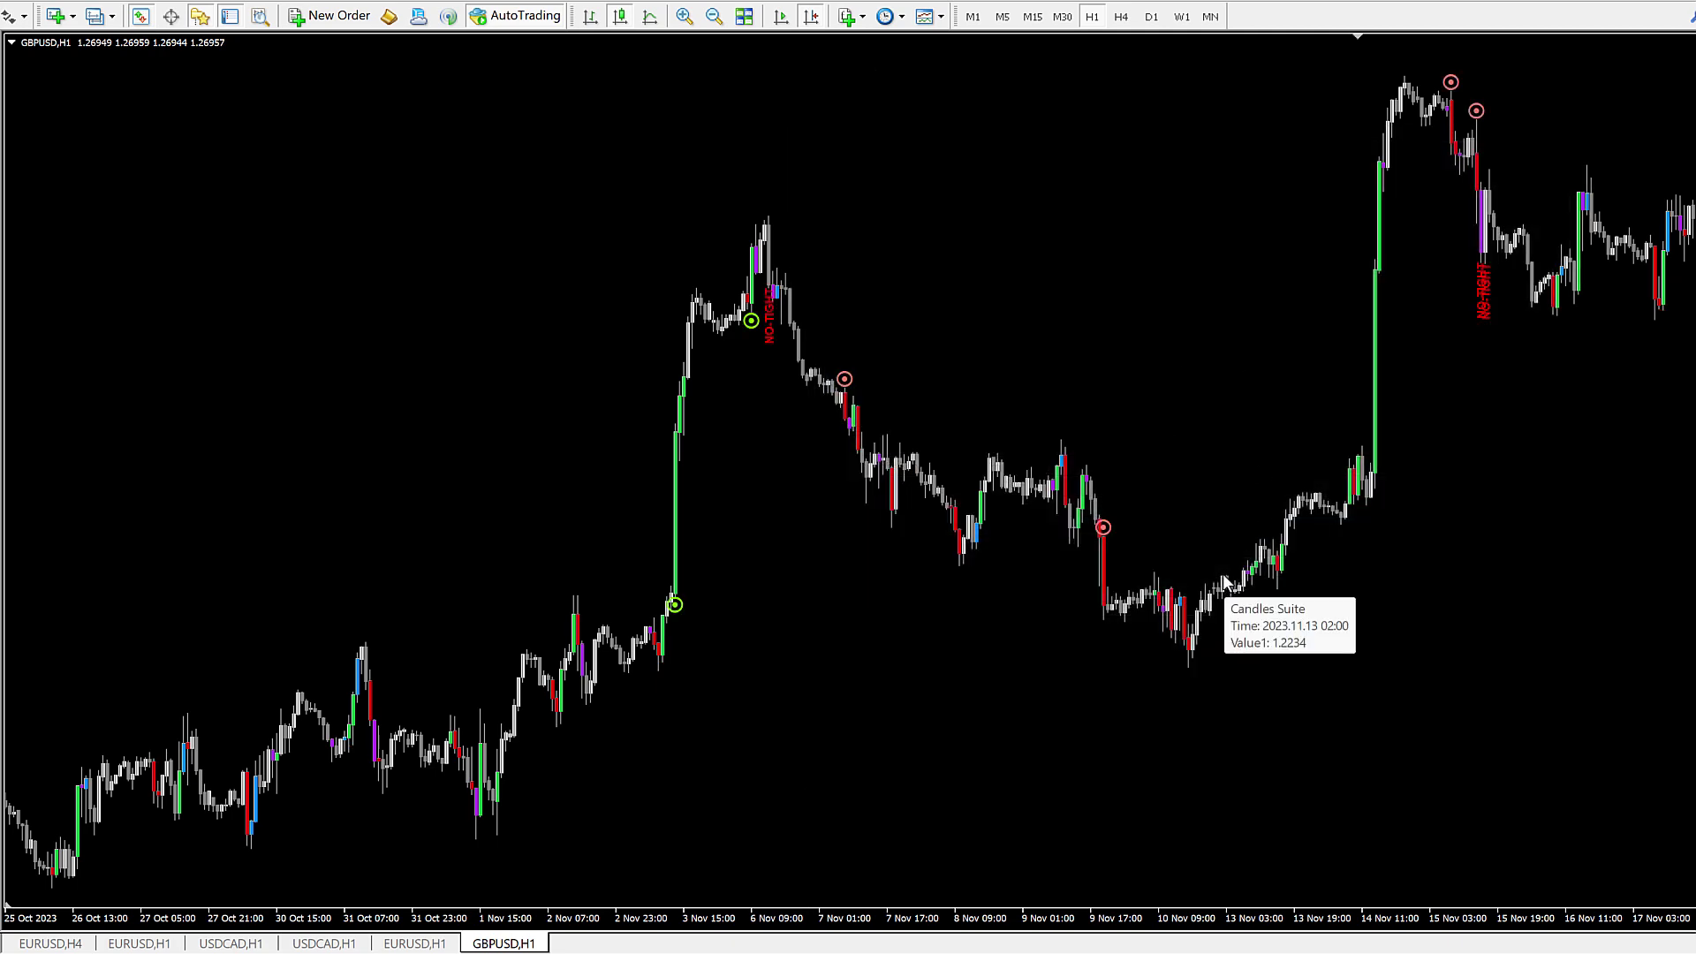
{"action": "mouse_move", "coordinate": [749, 303]}
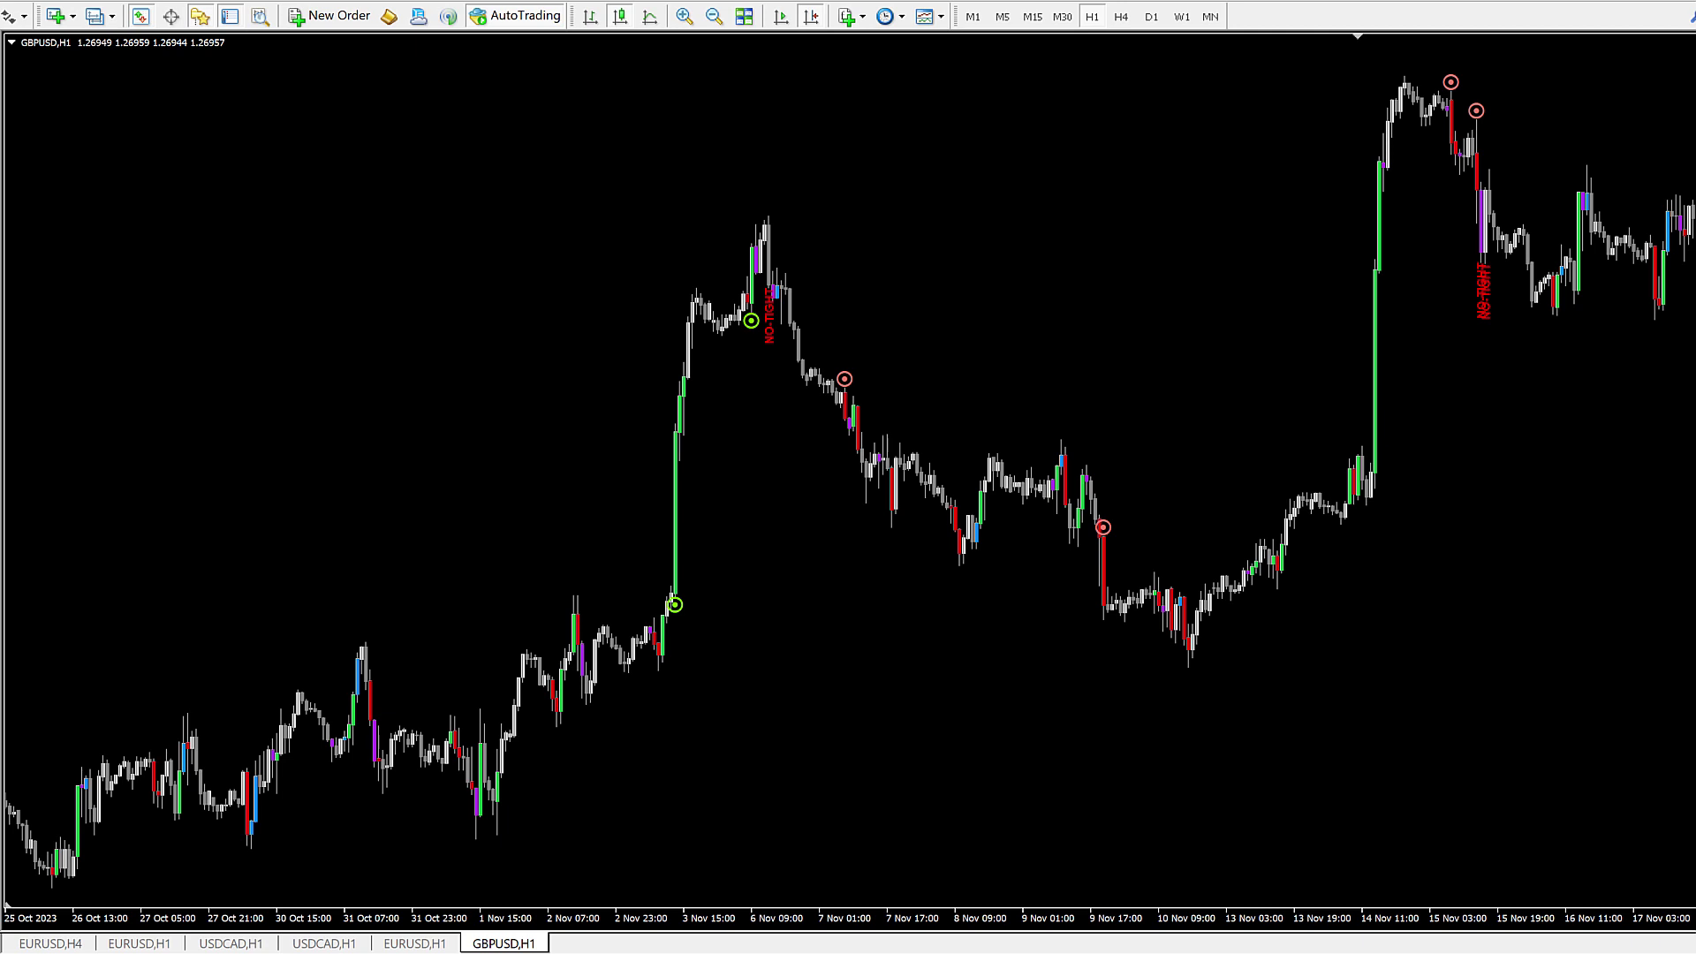
{"action": "middle_click", "coordinate": [625, 606]}
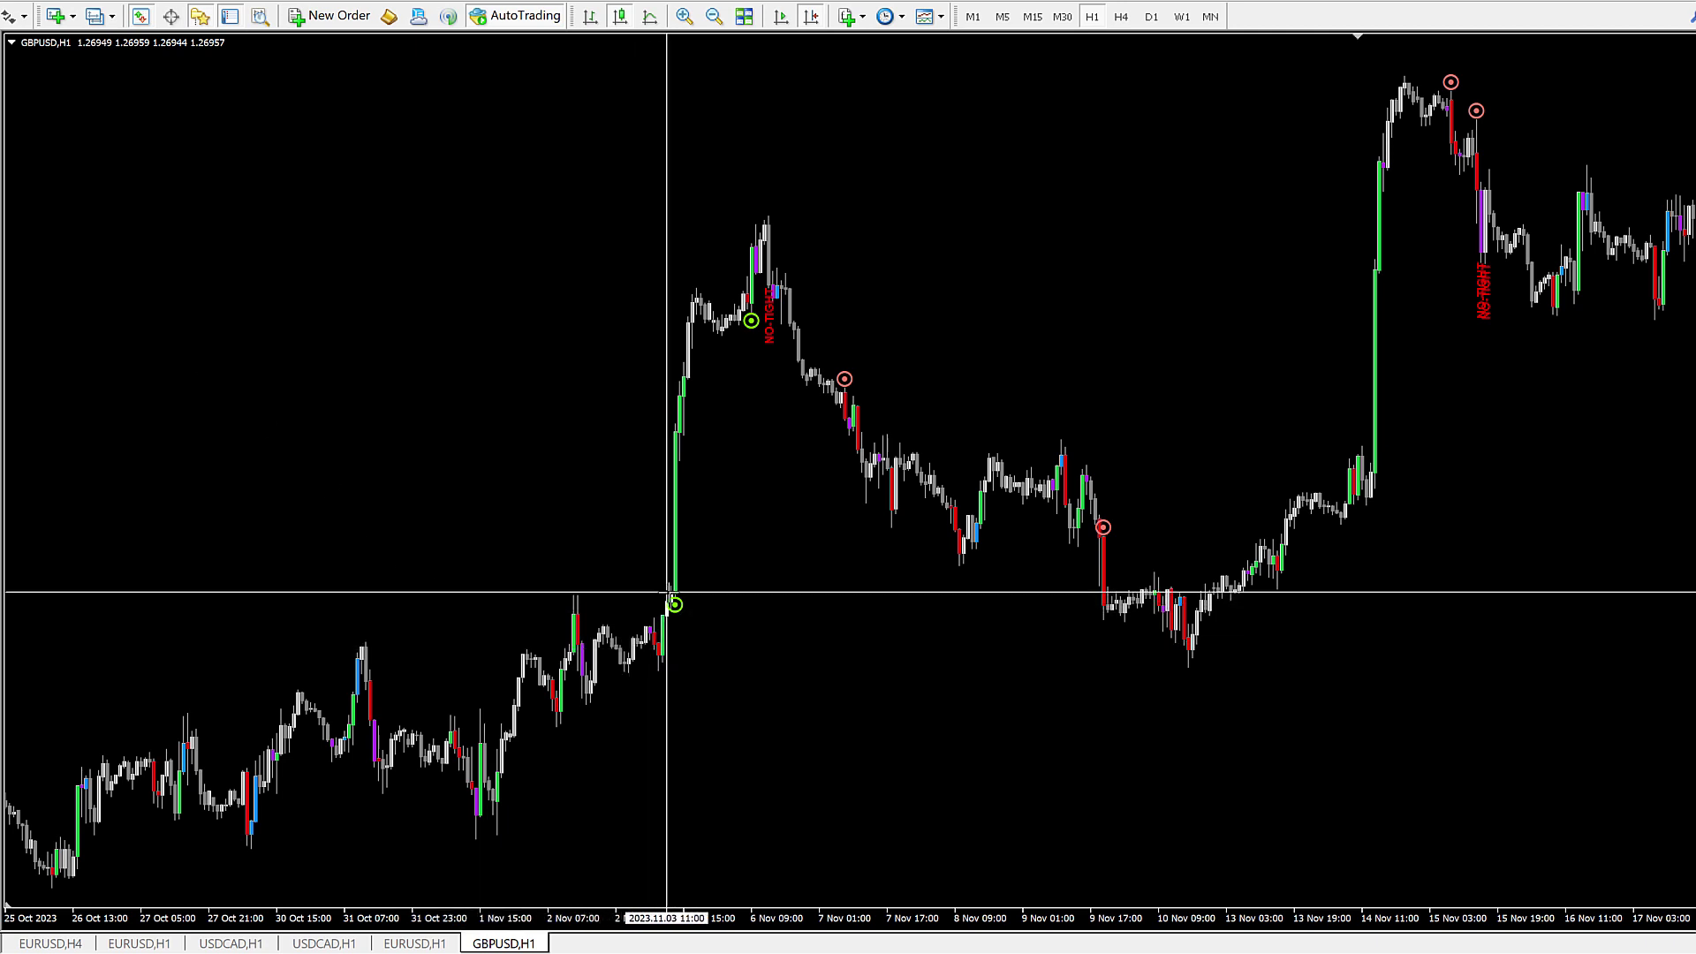
{"action": "left_click_drag", "start_coordinate": [670, 592], "coordinate": [658, 659]}
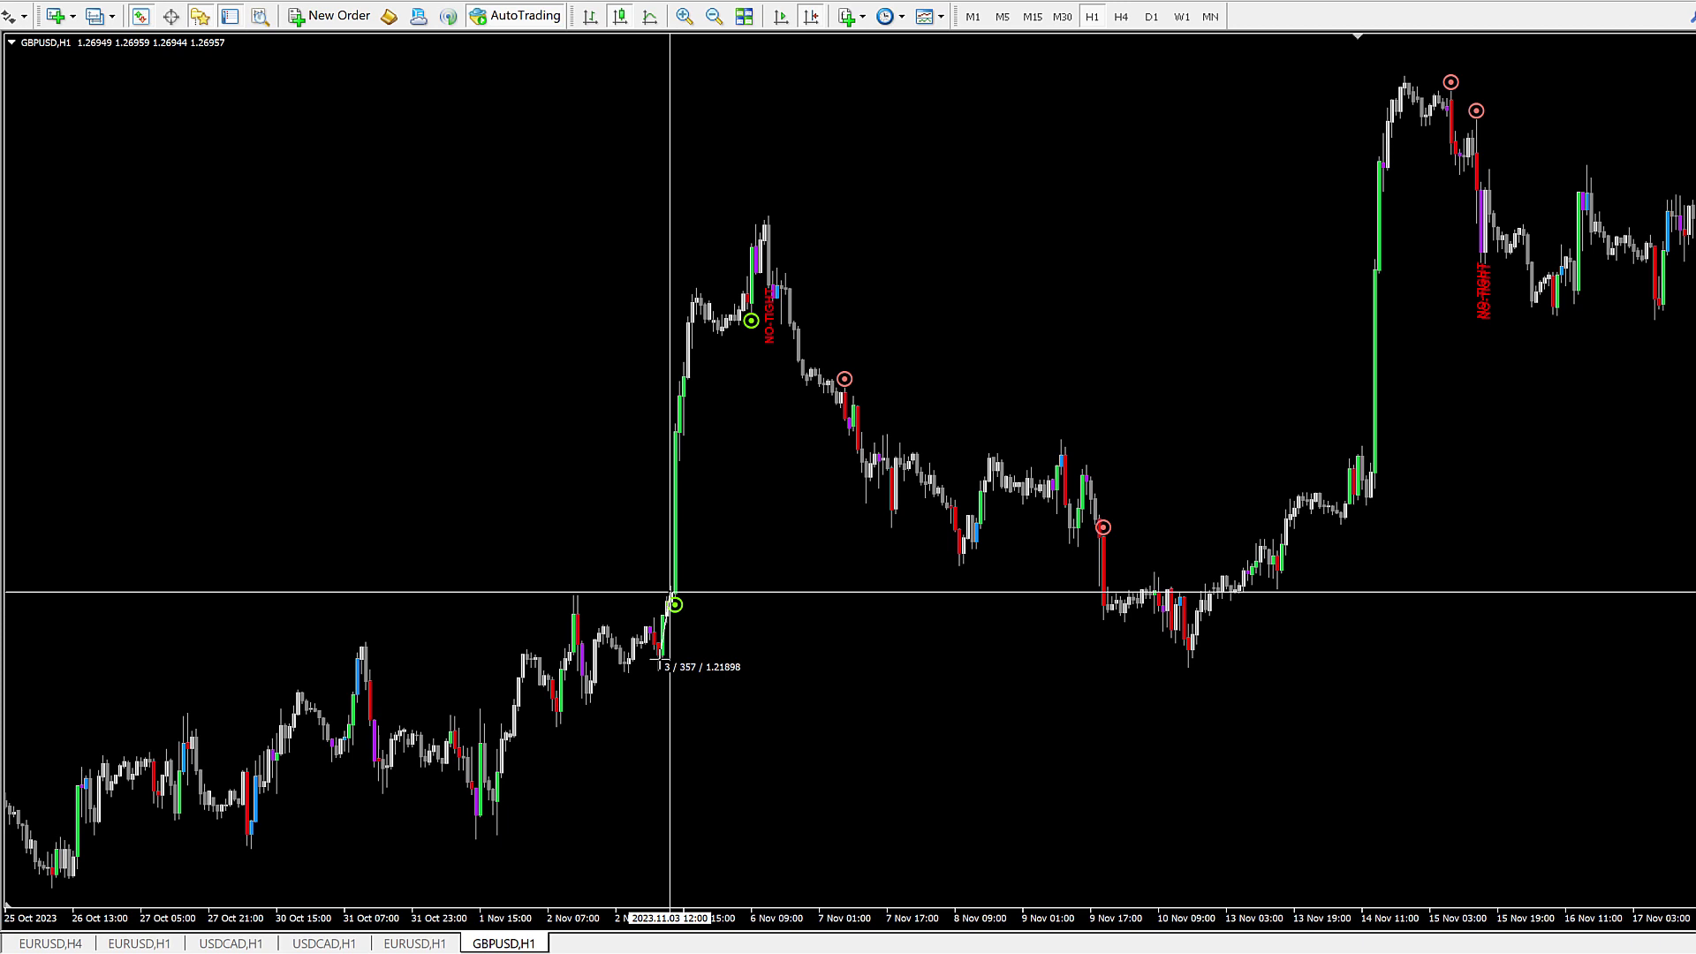
{"action": "left_click_drag", "start_coordinate": [658, 660], "coordinate": [628, 667]}
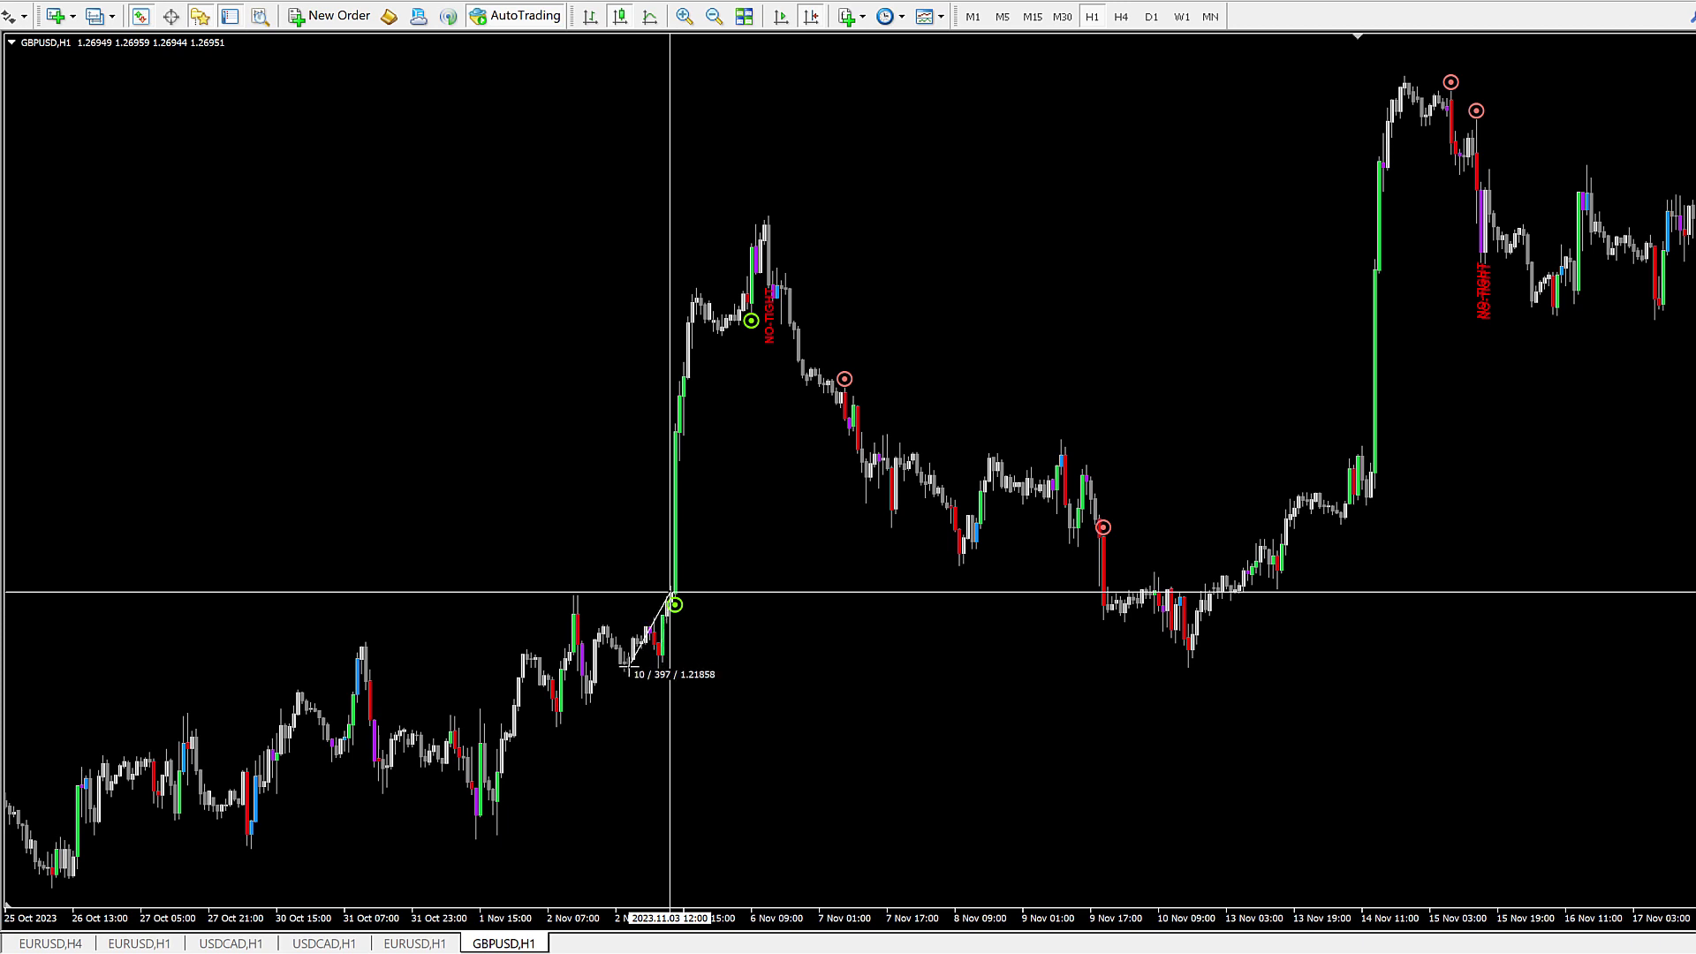
Step: Set the H1 value of Max Tight Range Before Breakout to 200 in the Range Breaker Arrow inputs, apply and close the list
{"action": "right_click", "coordinate": [779, 453]}
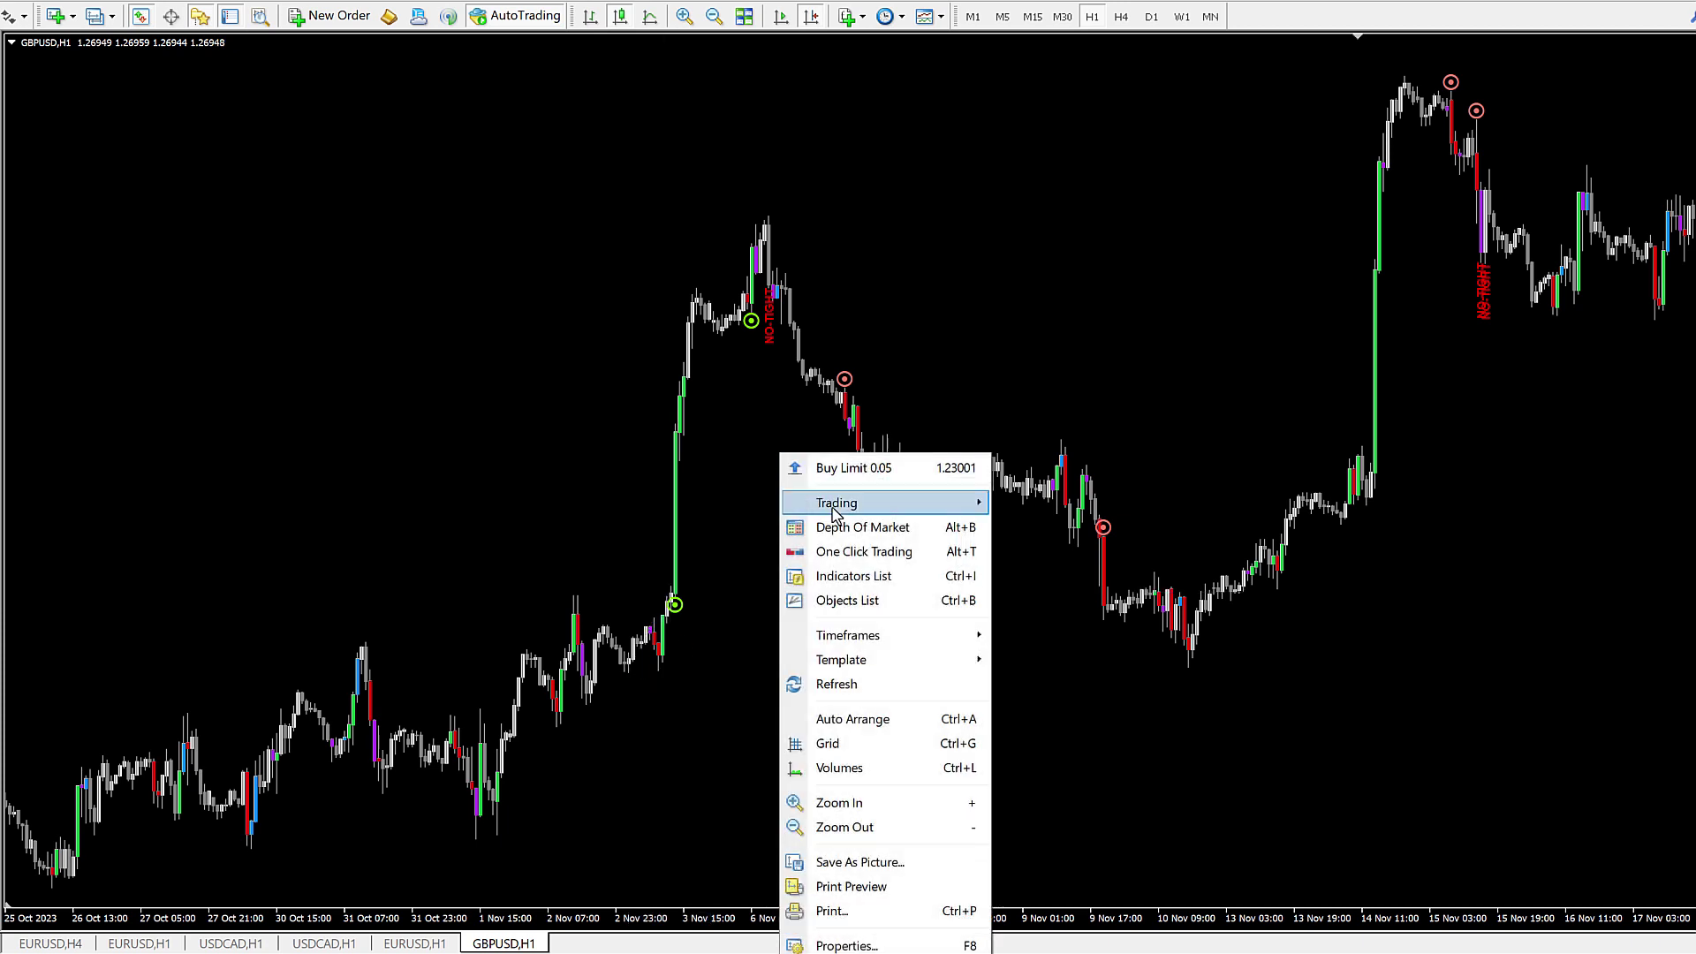
{"action": "left_click", "coordinate": [836, 578]}
{"action": "double_click", "coordinate": [1049, 155]}
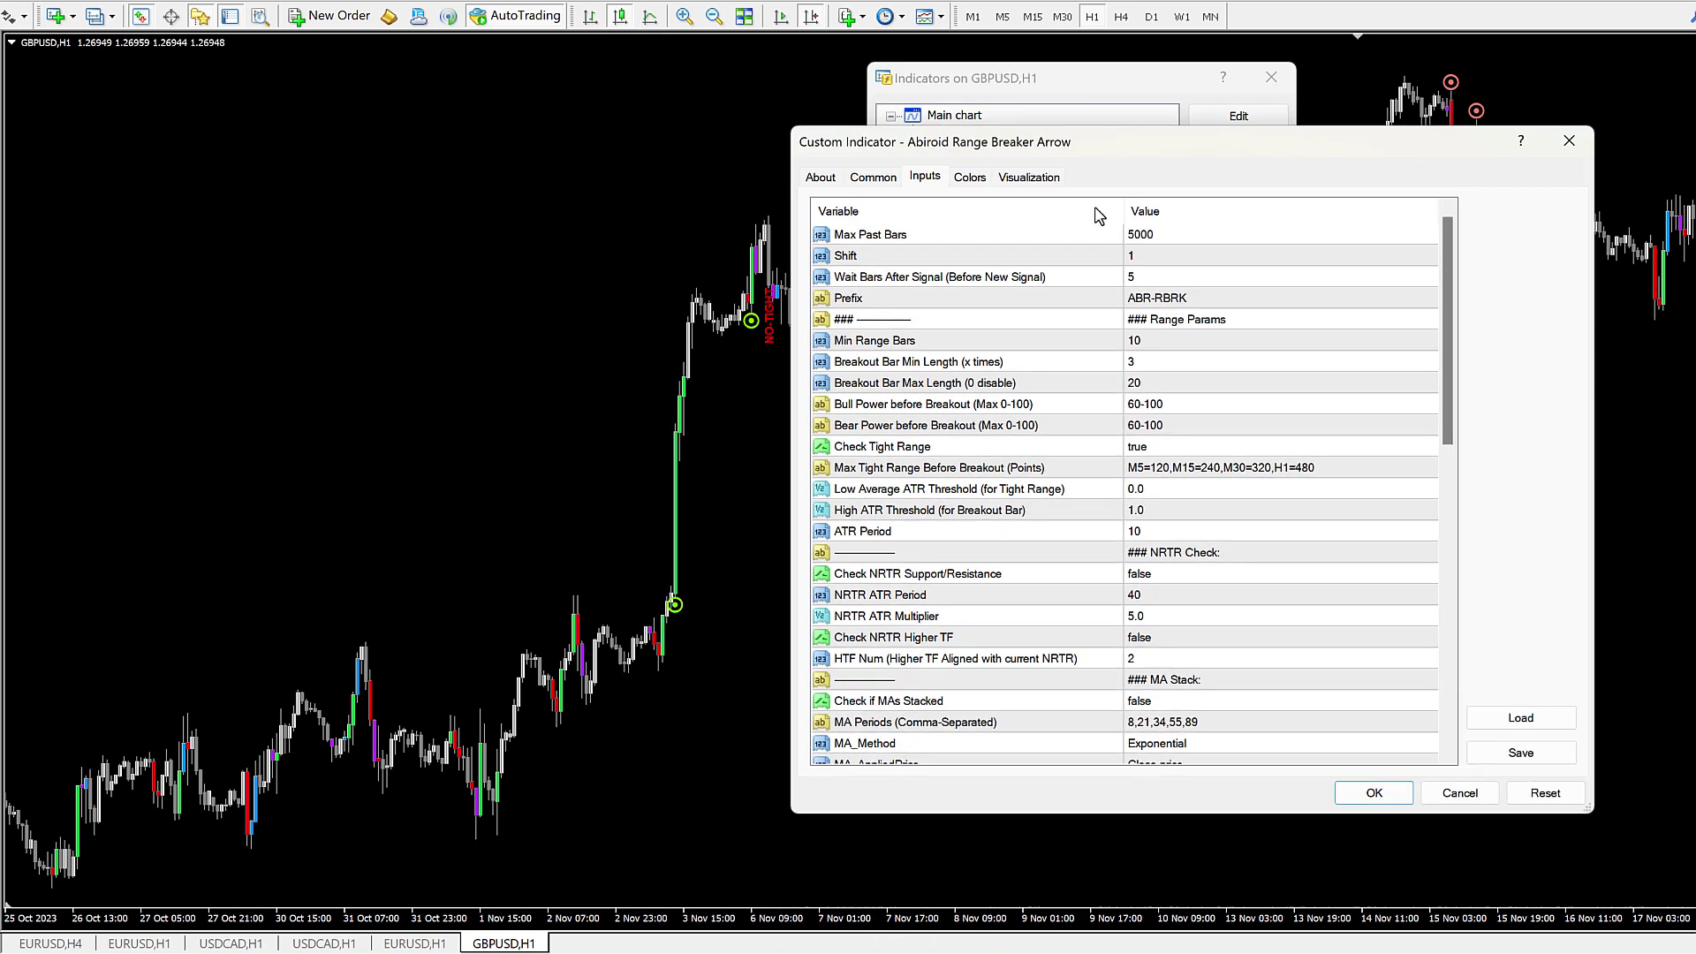
{"action": "left_click", "coordinate": [1311, 475]}
{"action": "left_click", "coordinate": [1310, 474]}
{"action": "double_click", "coordinate": [1307, 468]}
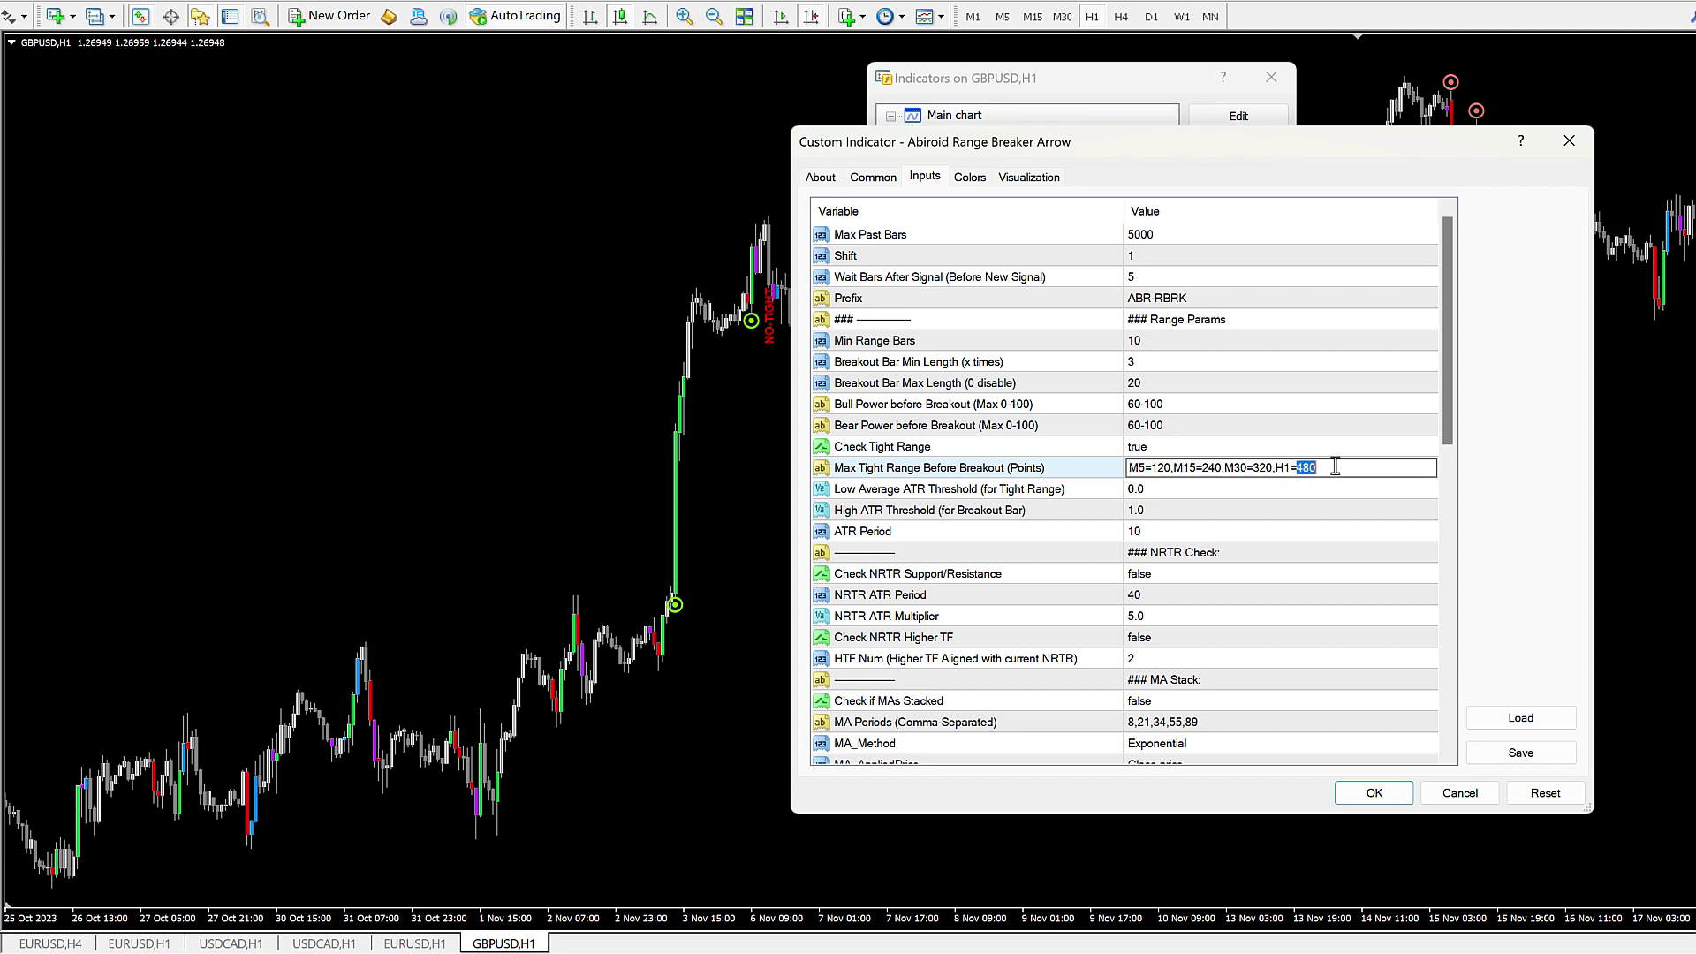
{"action": "type", "text": "200"}
{"action": "left_click", "coordinate": [1278, 493]}
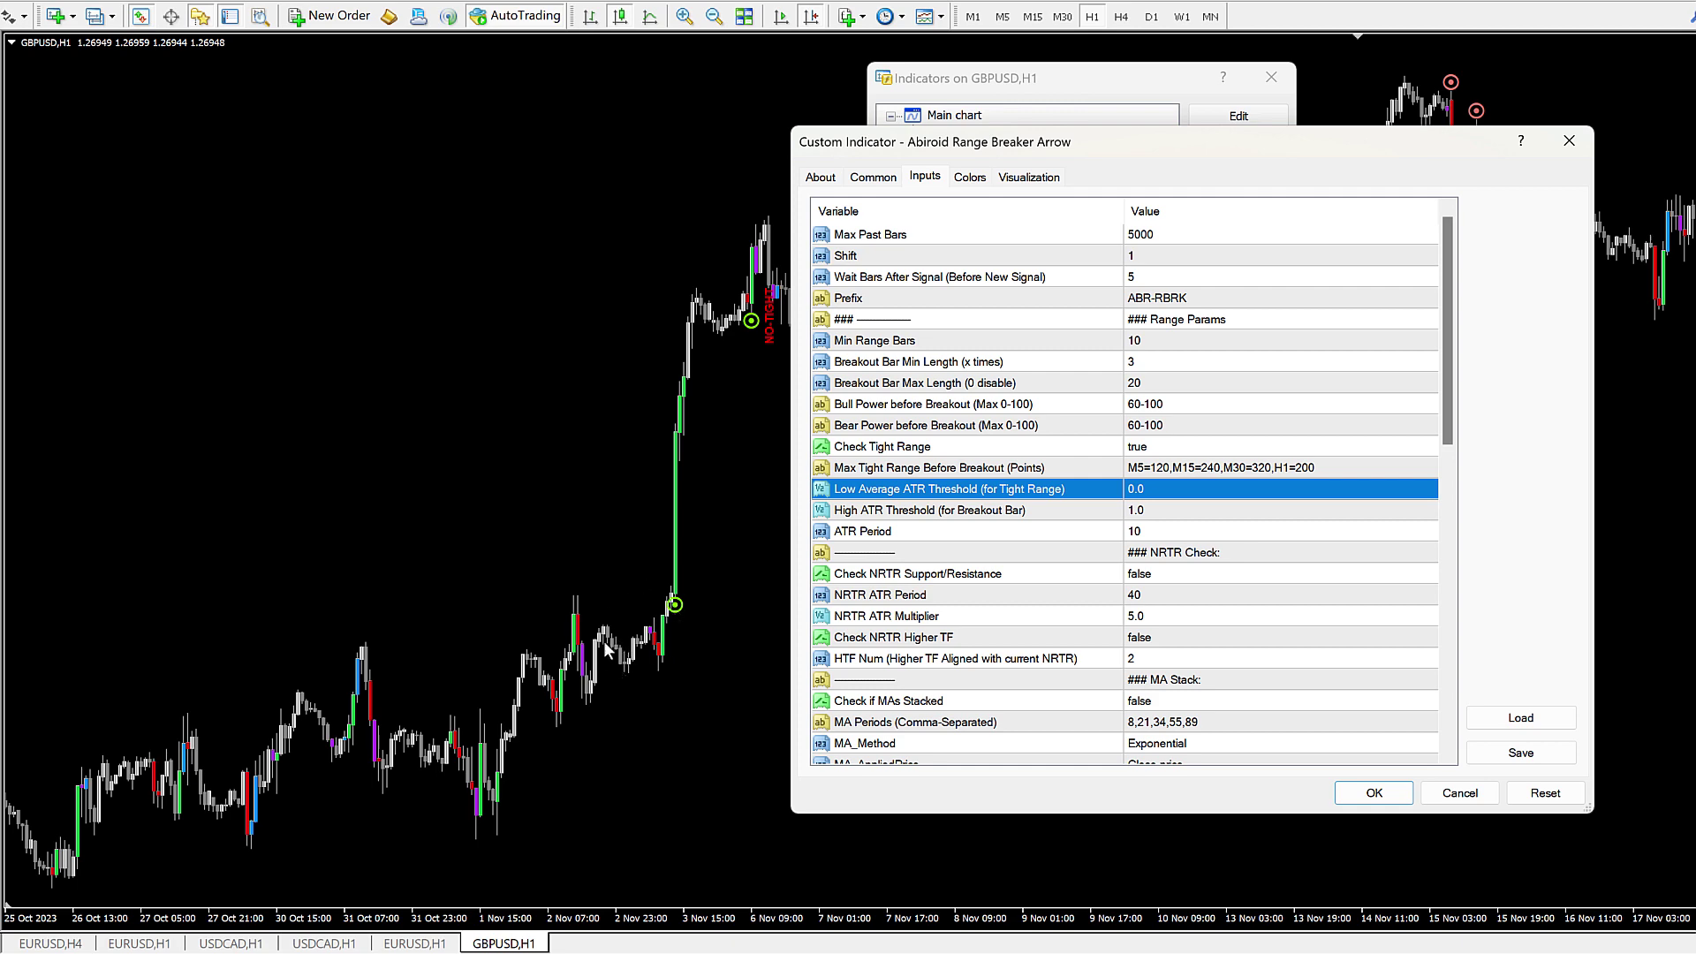
{"action": "left_click", "coordinate": [1372, 792]}
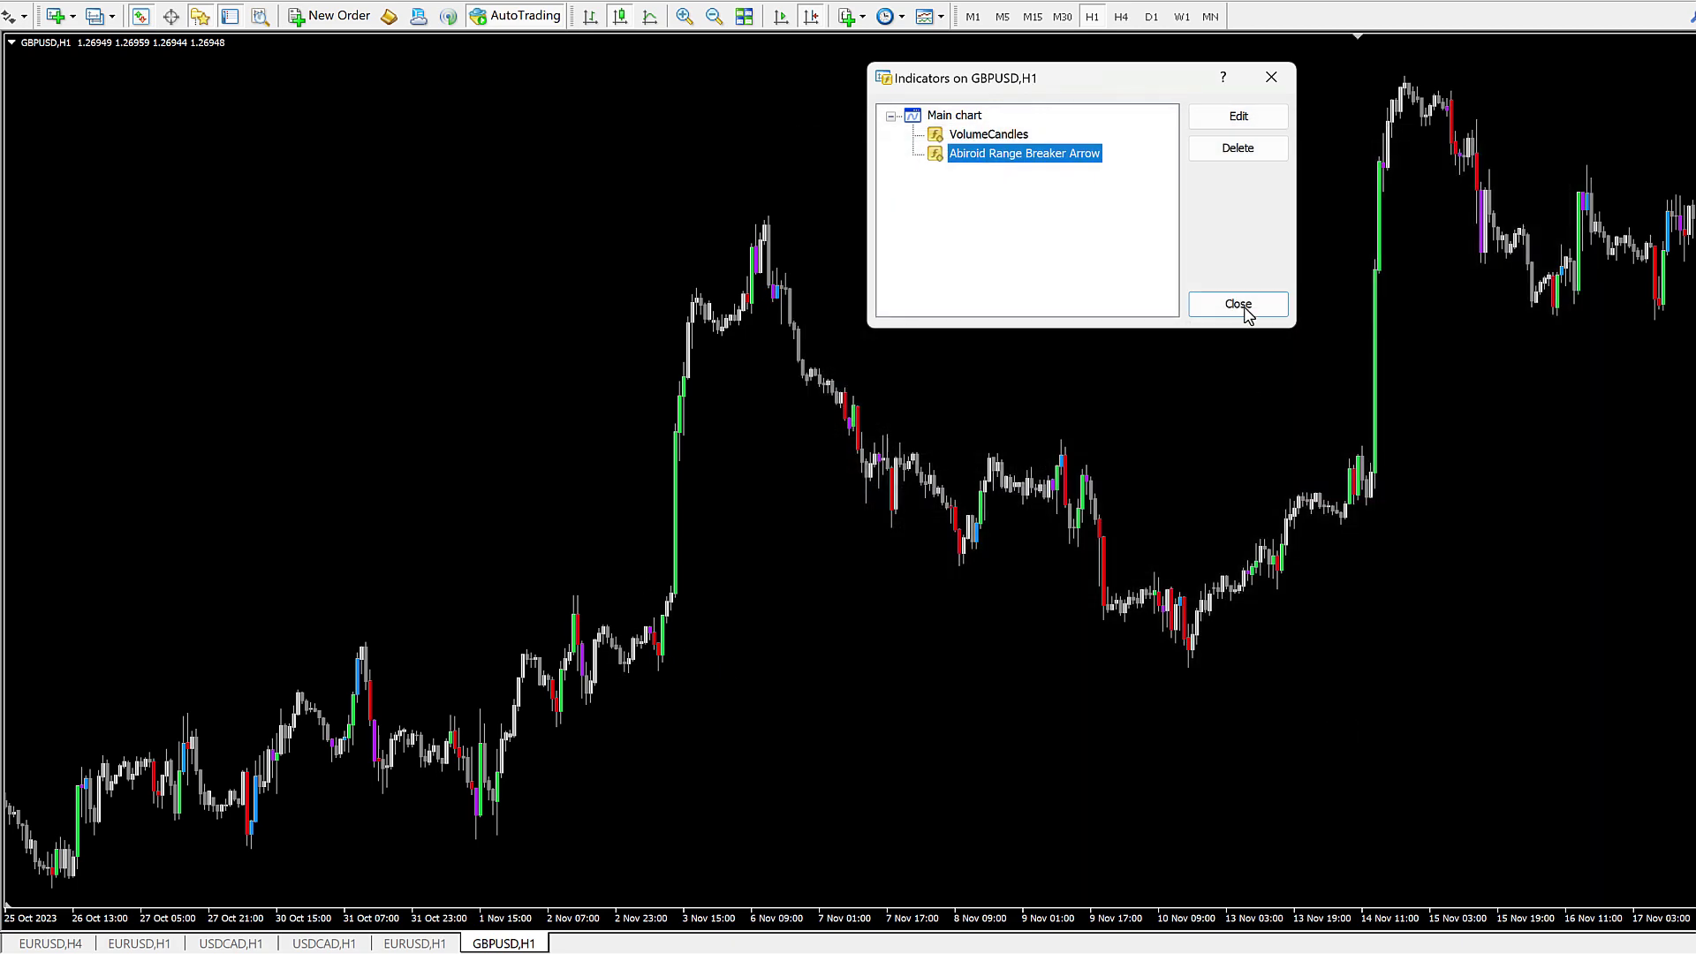
{"action": "left_click", "coordinate": [1241, 314]}
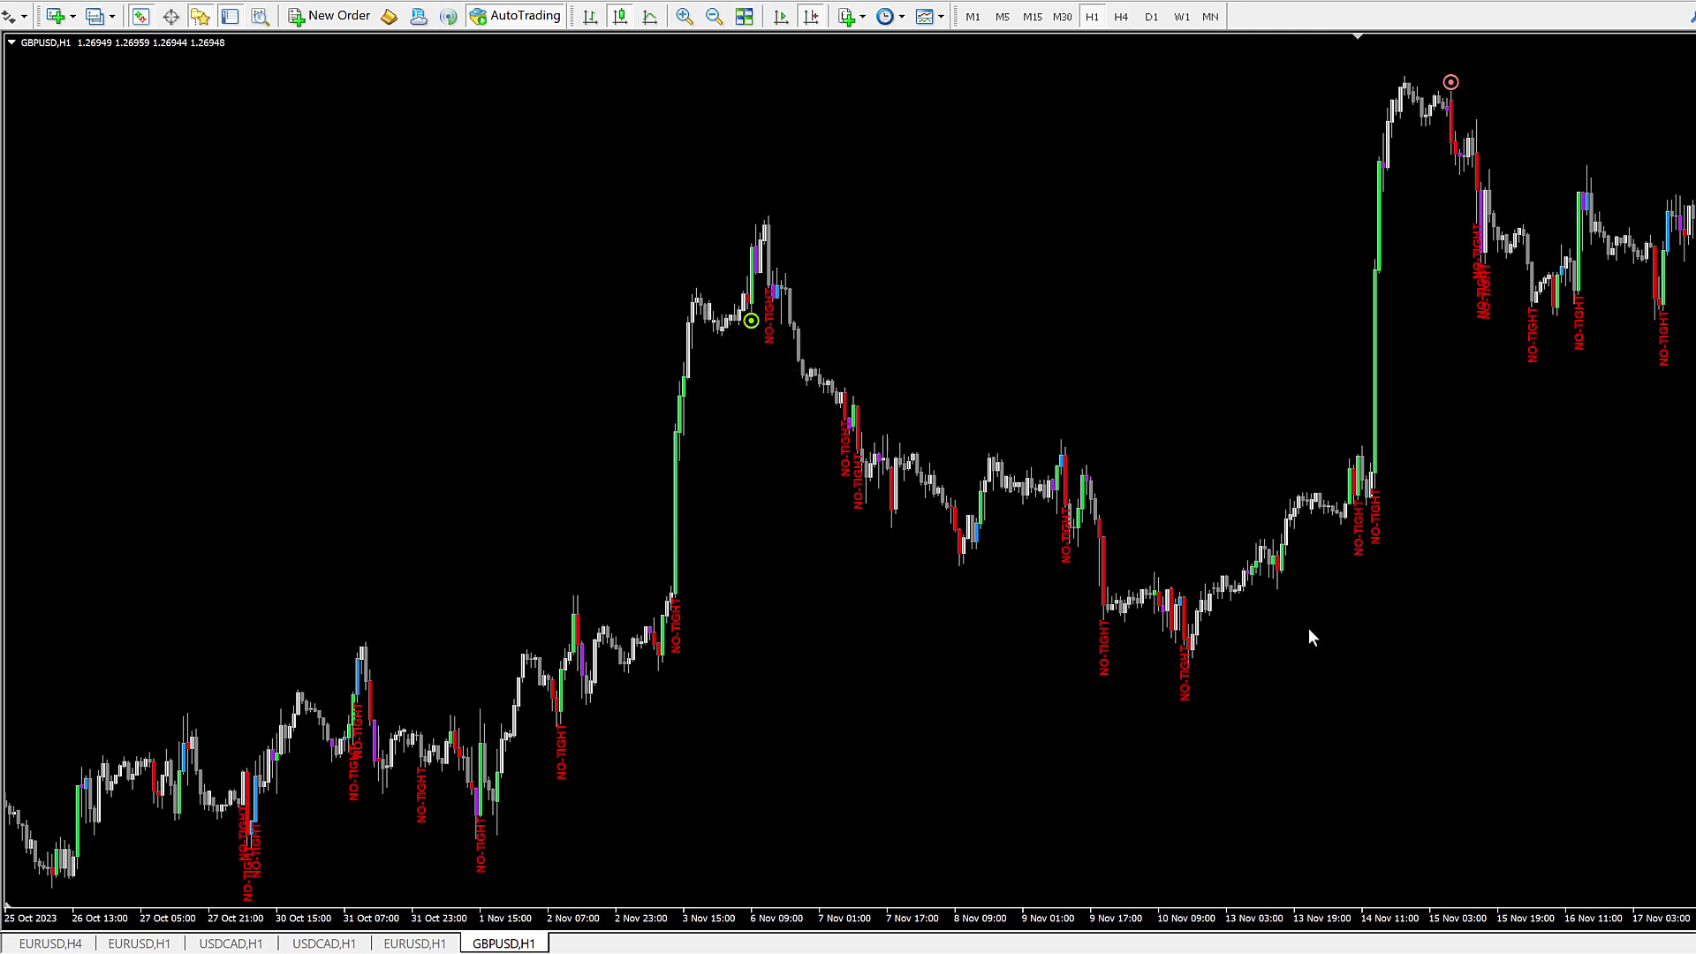
Step: Examine the arrows and NO-TIGHT labels on the chart from early November to the latest bars
{"action": "scroll", "coordinate": [905, 600], "scroll_direction": "down", "scroll_amount": 5}
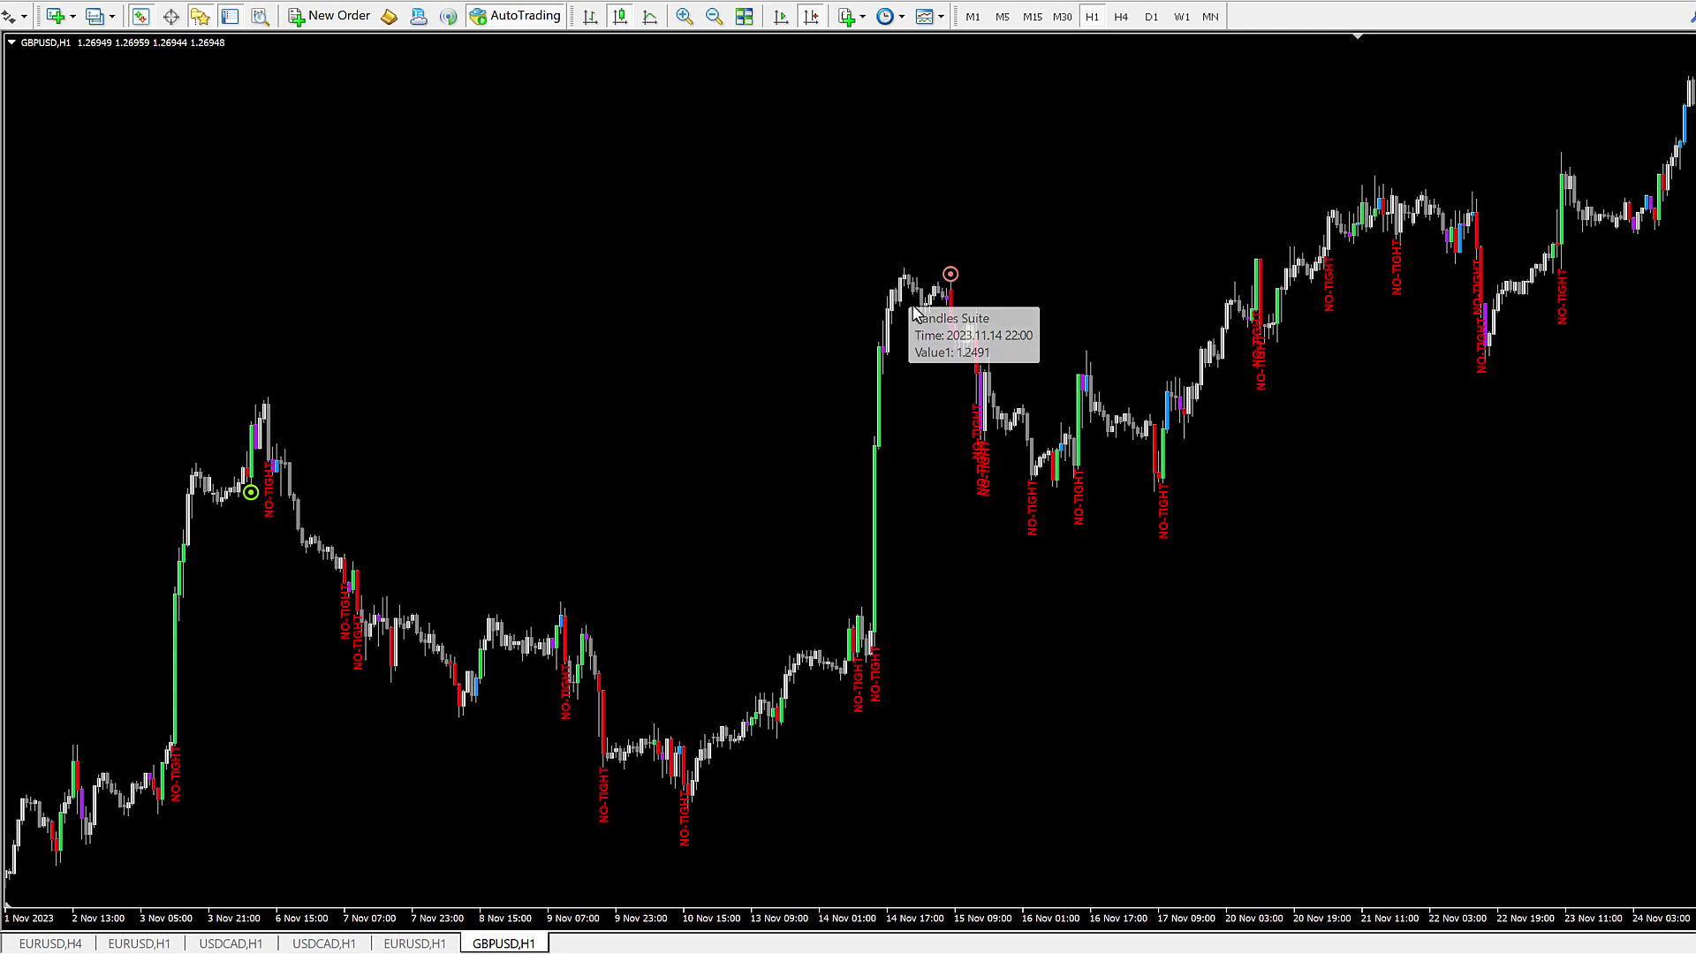
{"action": "mouse_move", "coordinate": [945, 303]}
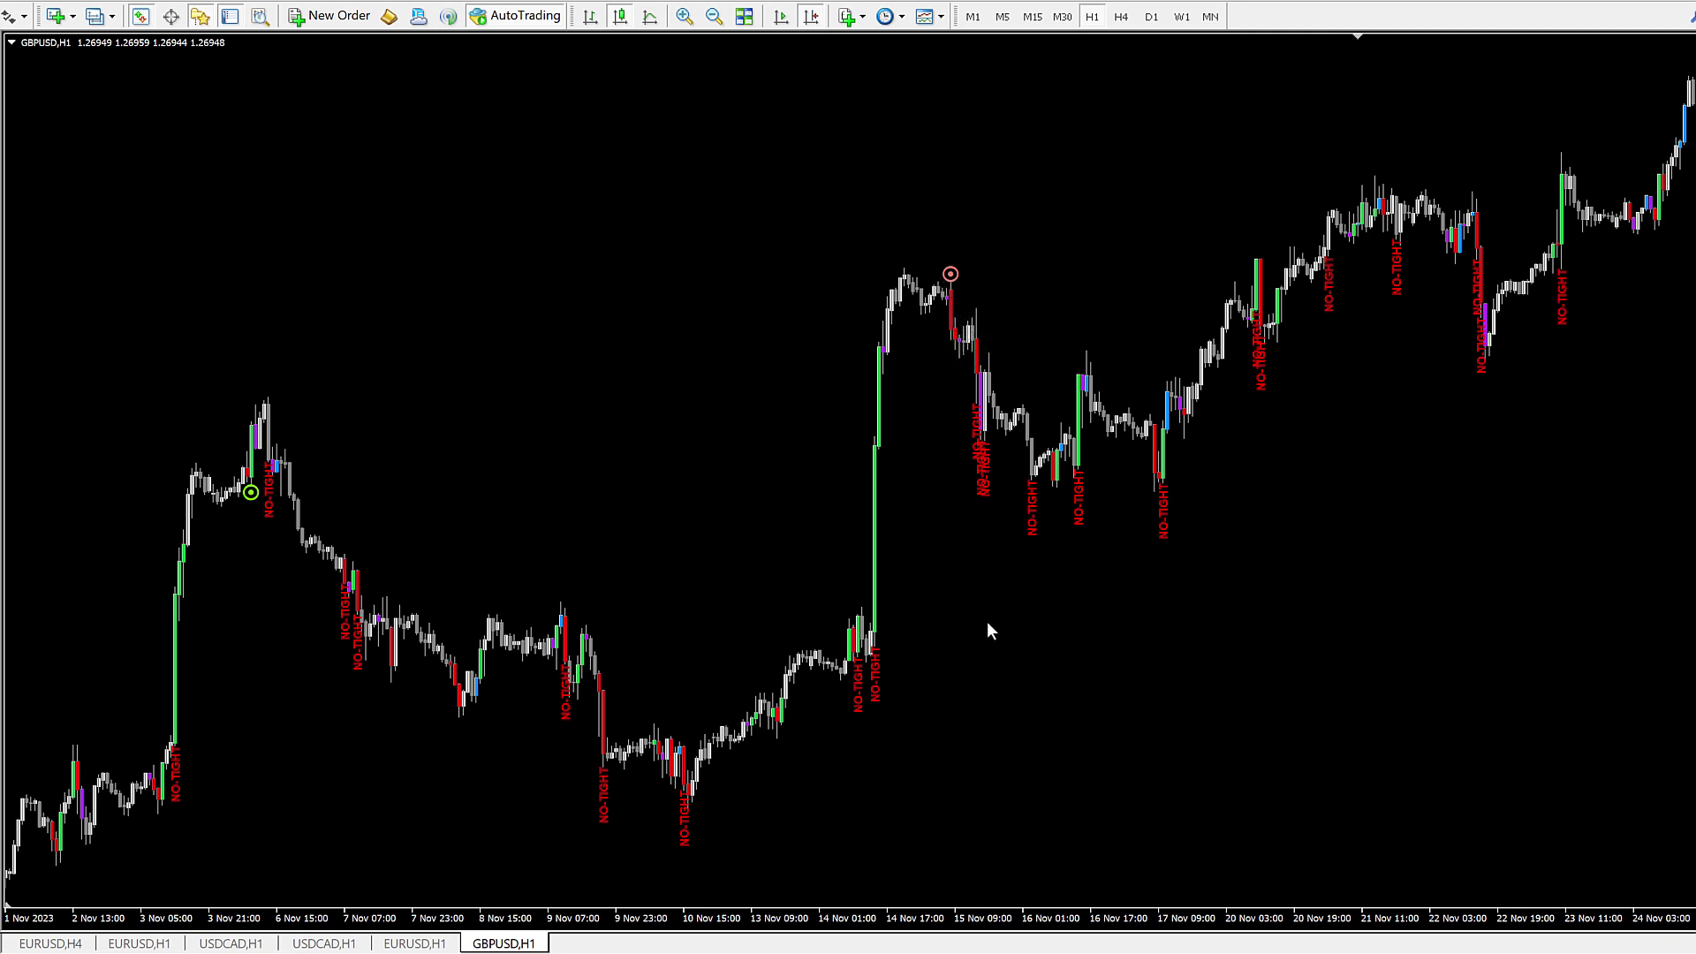
{"action": "left_click_drag", "start_coordinate": [1481, 493], "coordinate": [991, 518]}
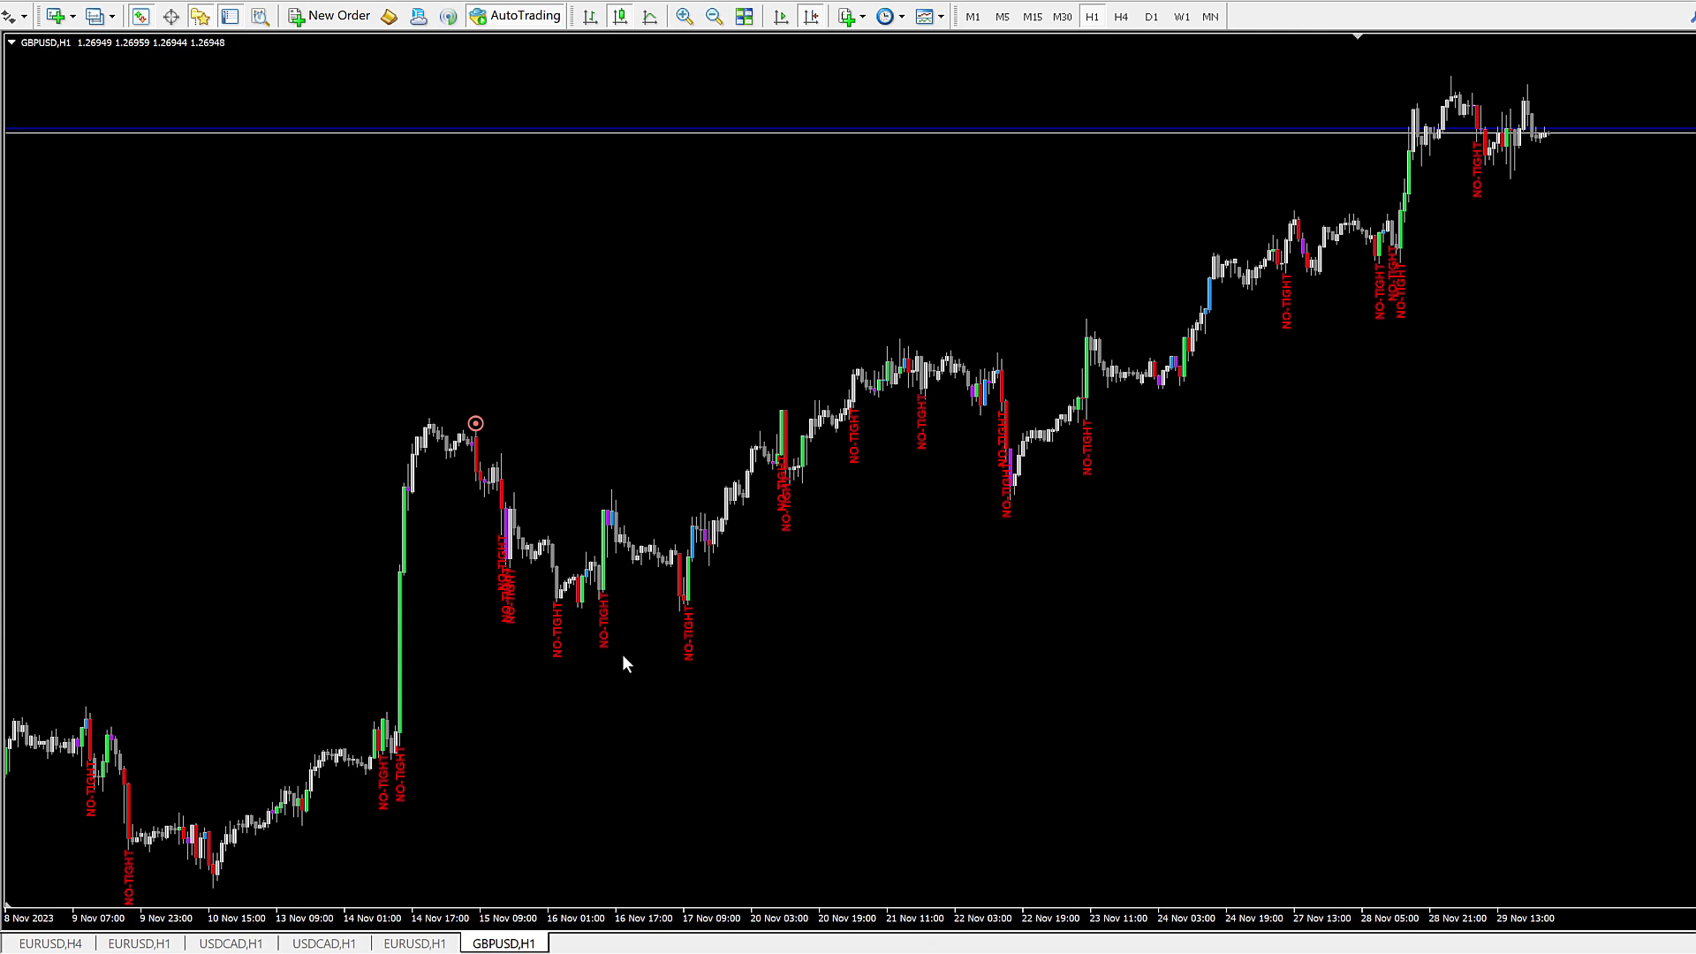
{"action": "left_click_drag", "start_coordinate": [512, 679], "coordinate": [1110, 590]}
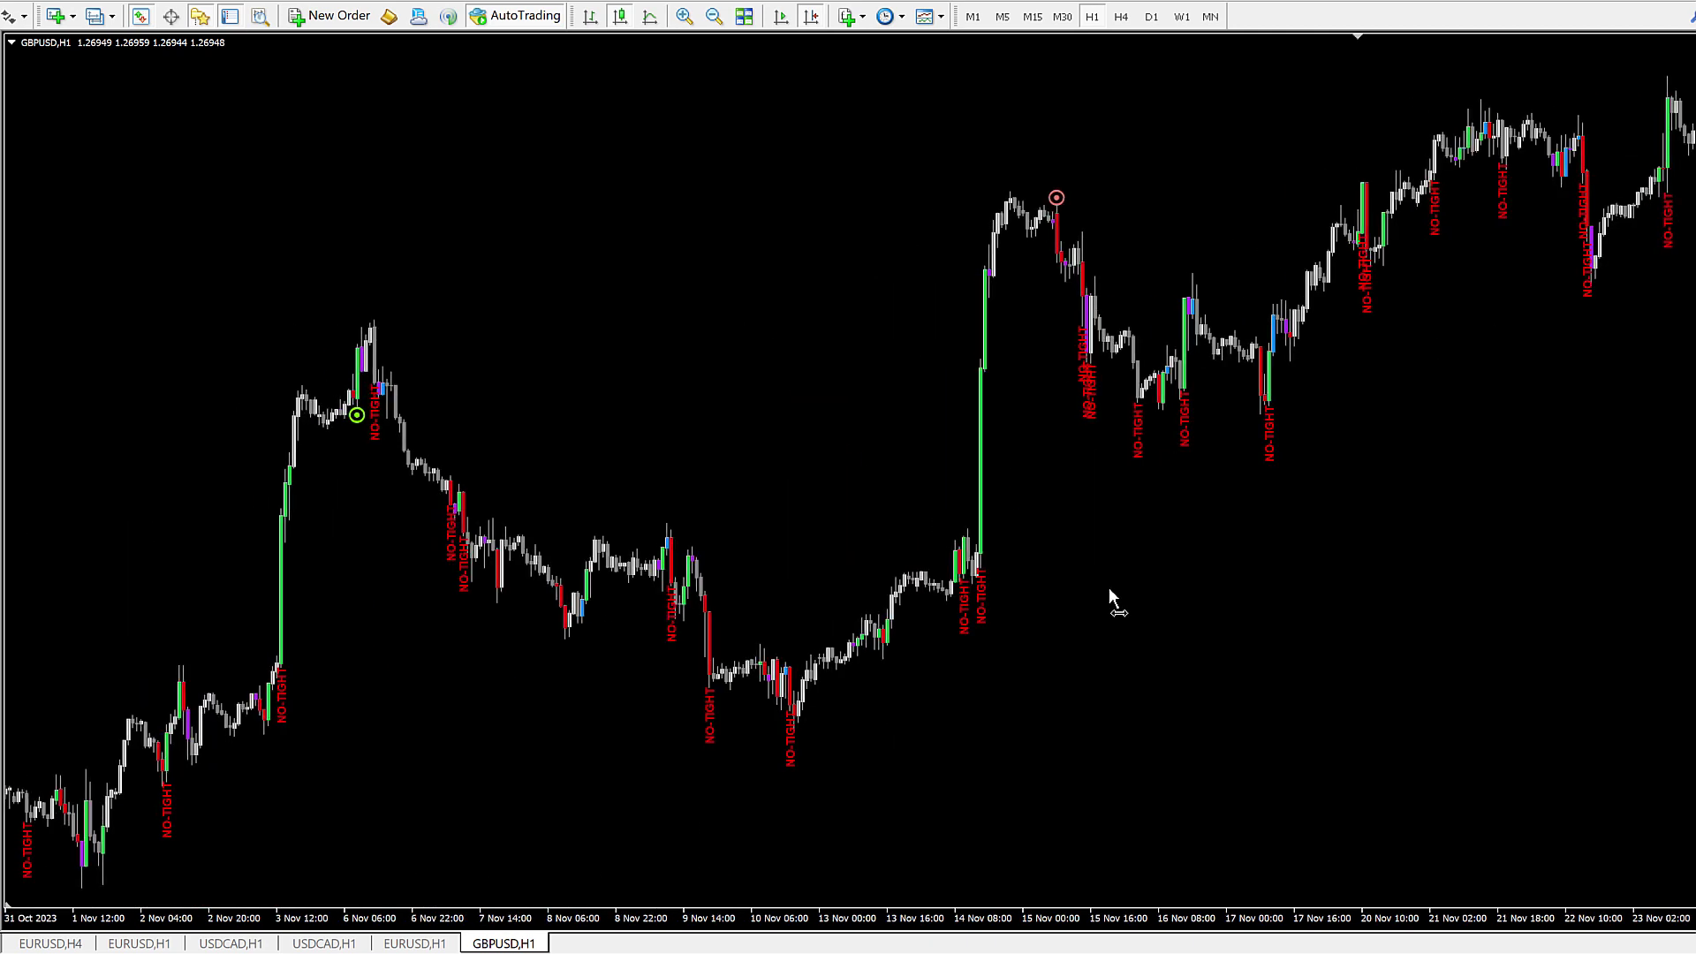
{"action": "left_click_drag", "start_coordinate": [1155, 537], "coordinate": [533, 645]}
Step: Reopen the Range Breaker Arrow inputs, set the H1 value of Max Tight Range Before Breakout to 480, apply and close the list
{"action": "right_click", "coordinate": [699, 266]}
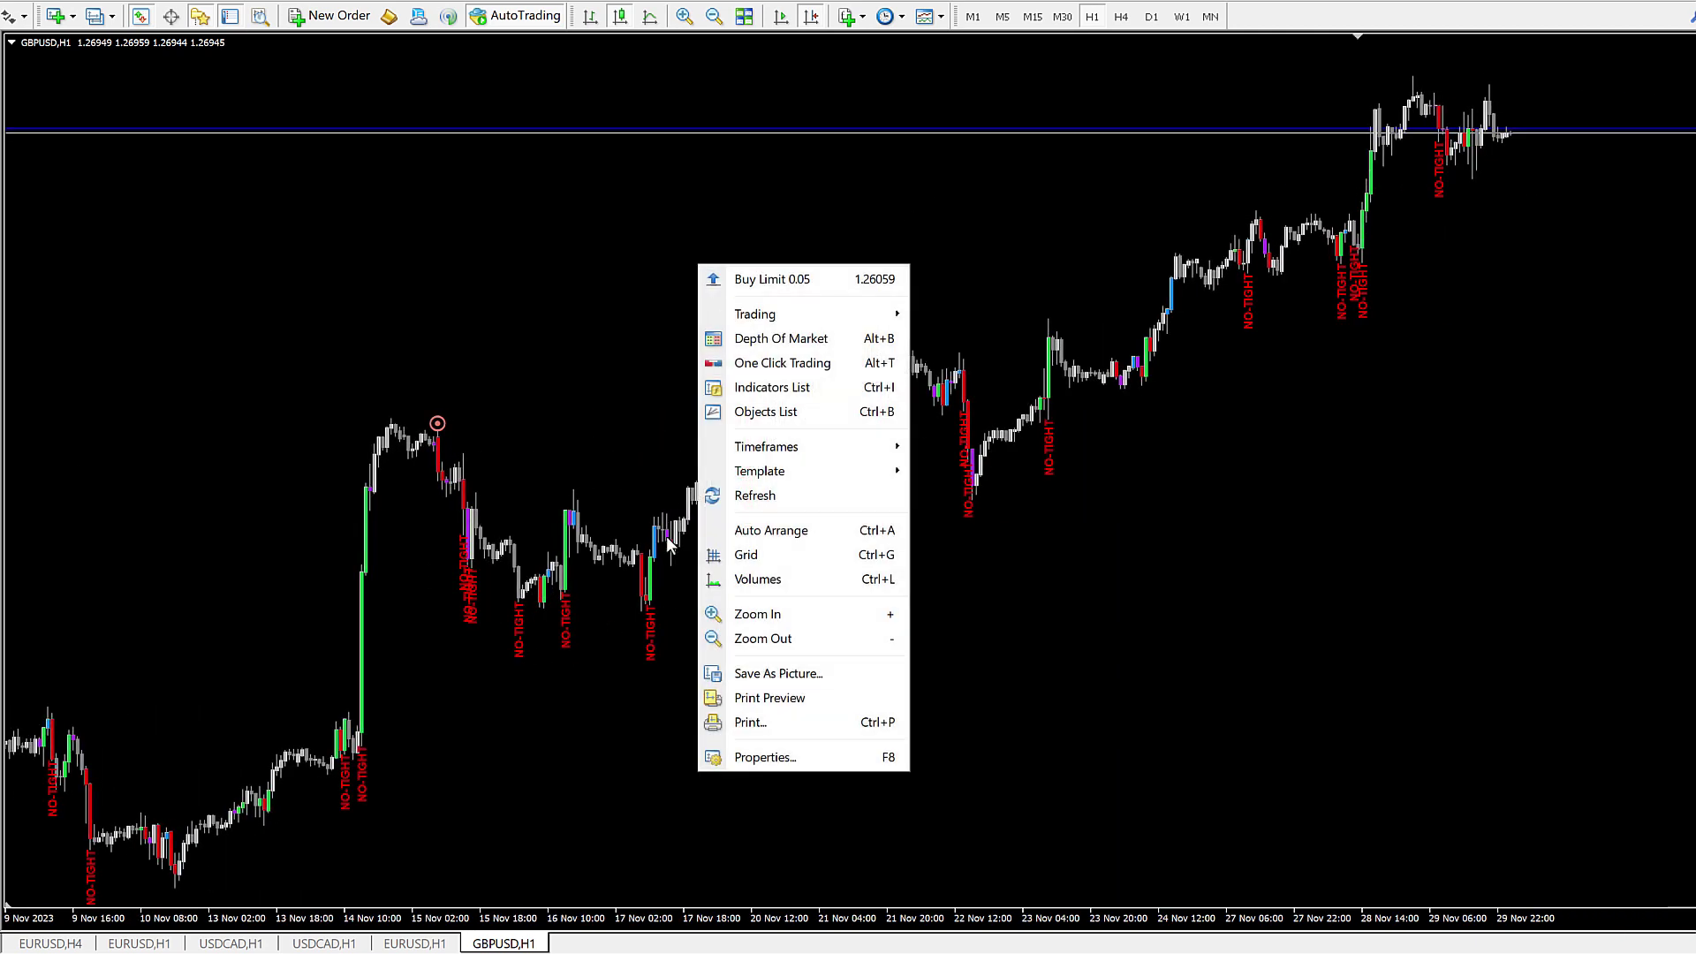
{"action": "left_click", "coordinate": [765, 389]}
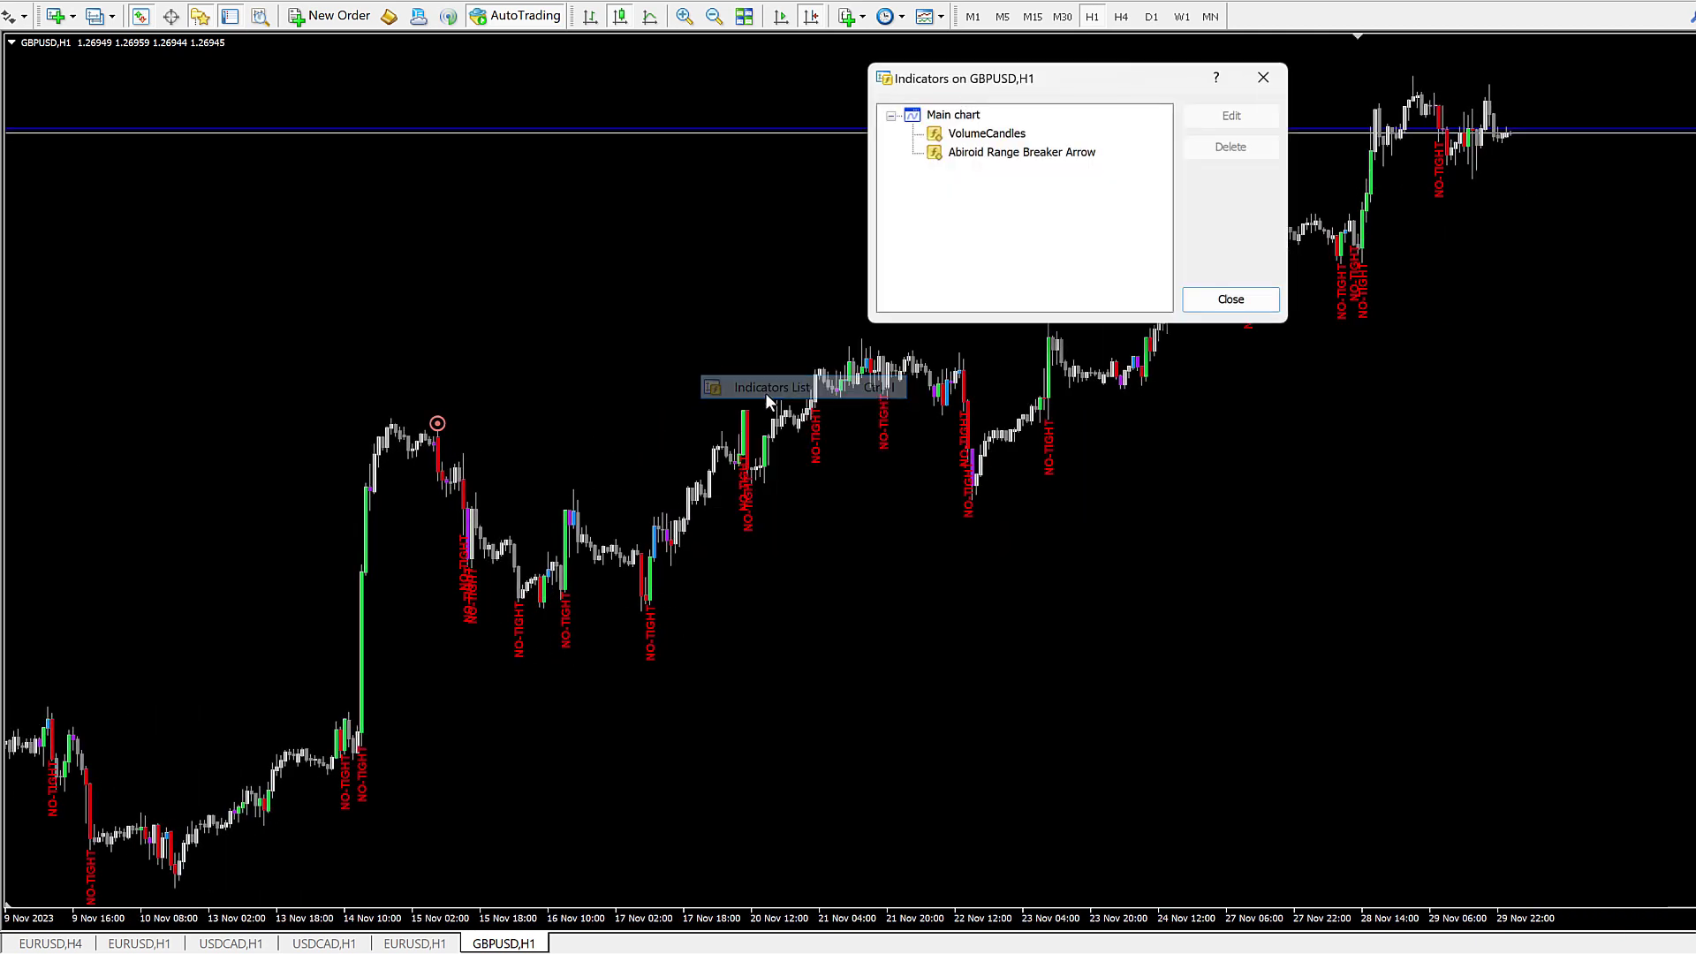
{"action": "left_click", "coordinate": [1034, 155]}
{"action": "double_click", "coordinate": [1033, 156]}
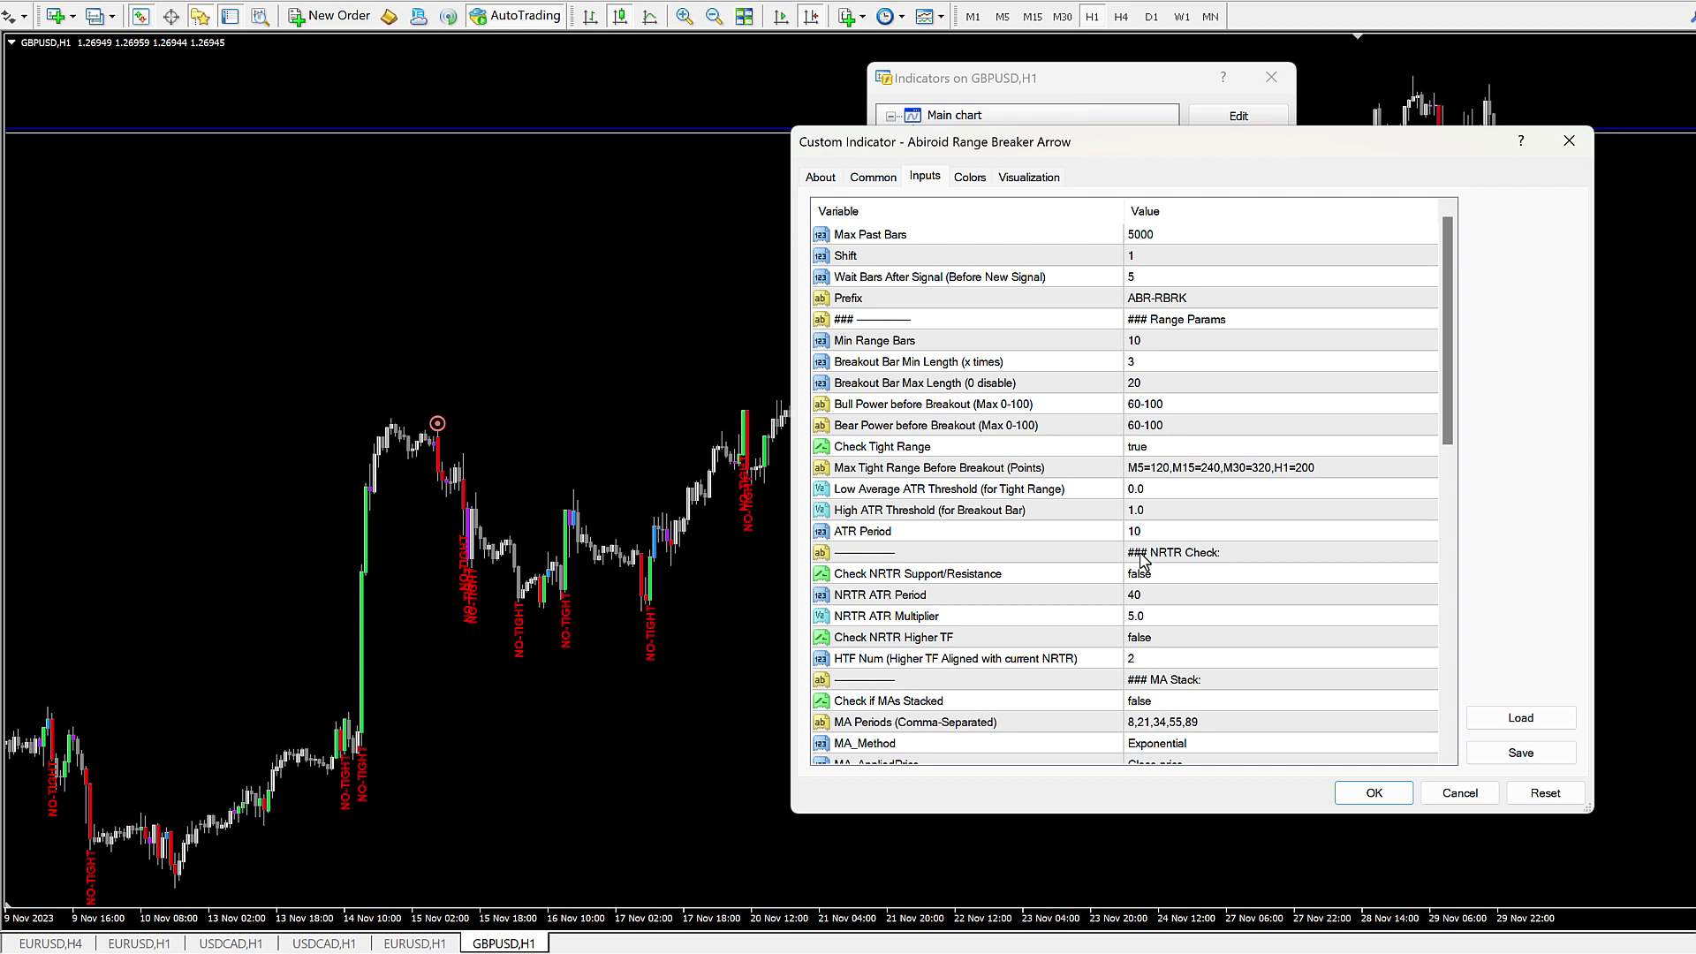
{"action": "left_click", "coordinate": [1143, 467]}
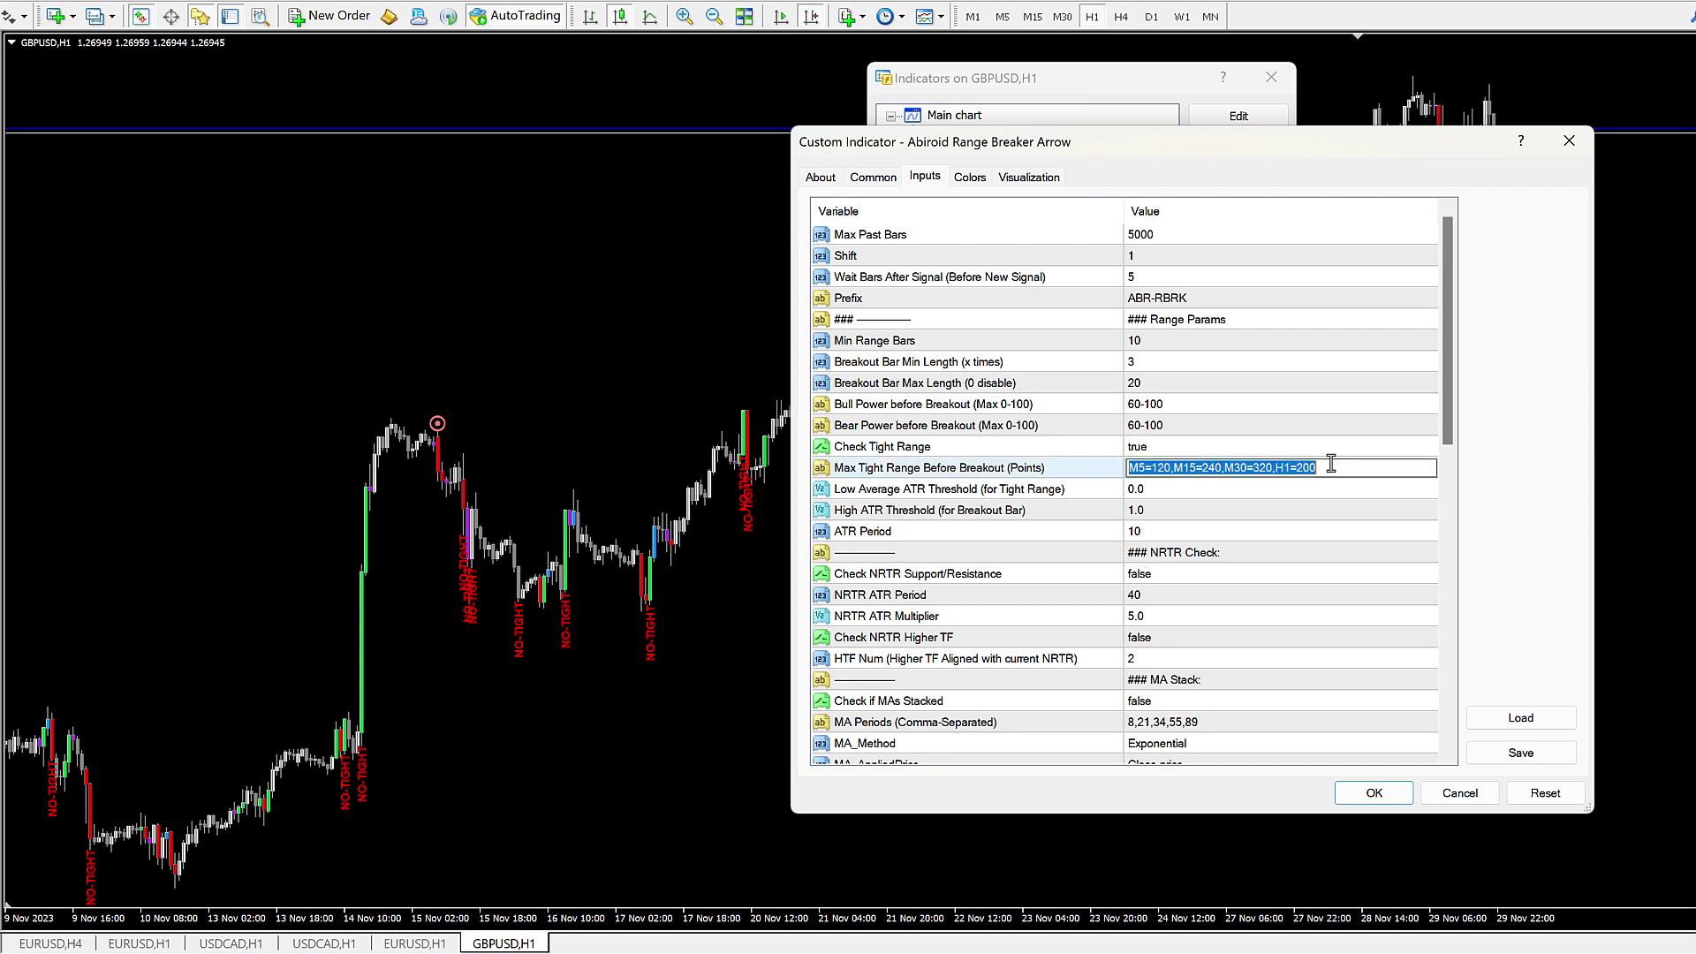
{"action": "left_click", "coordinate": [1299, 467]}
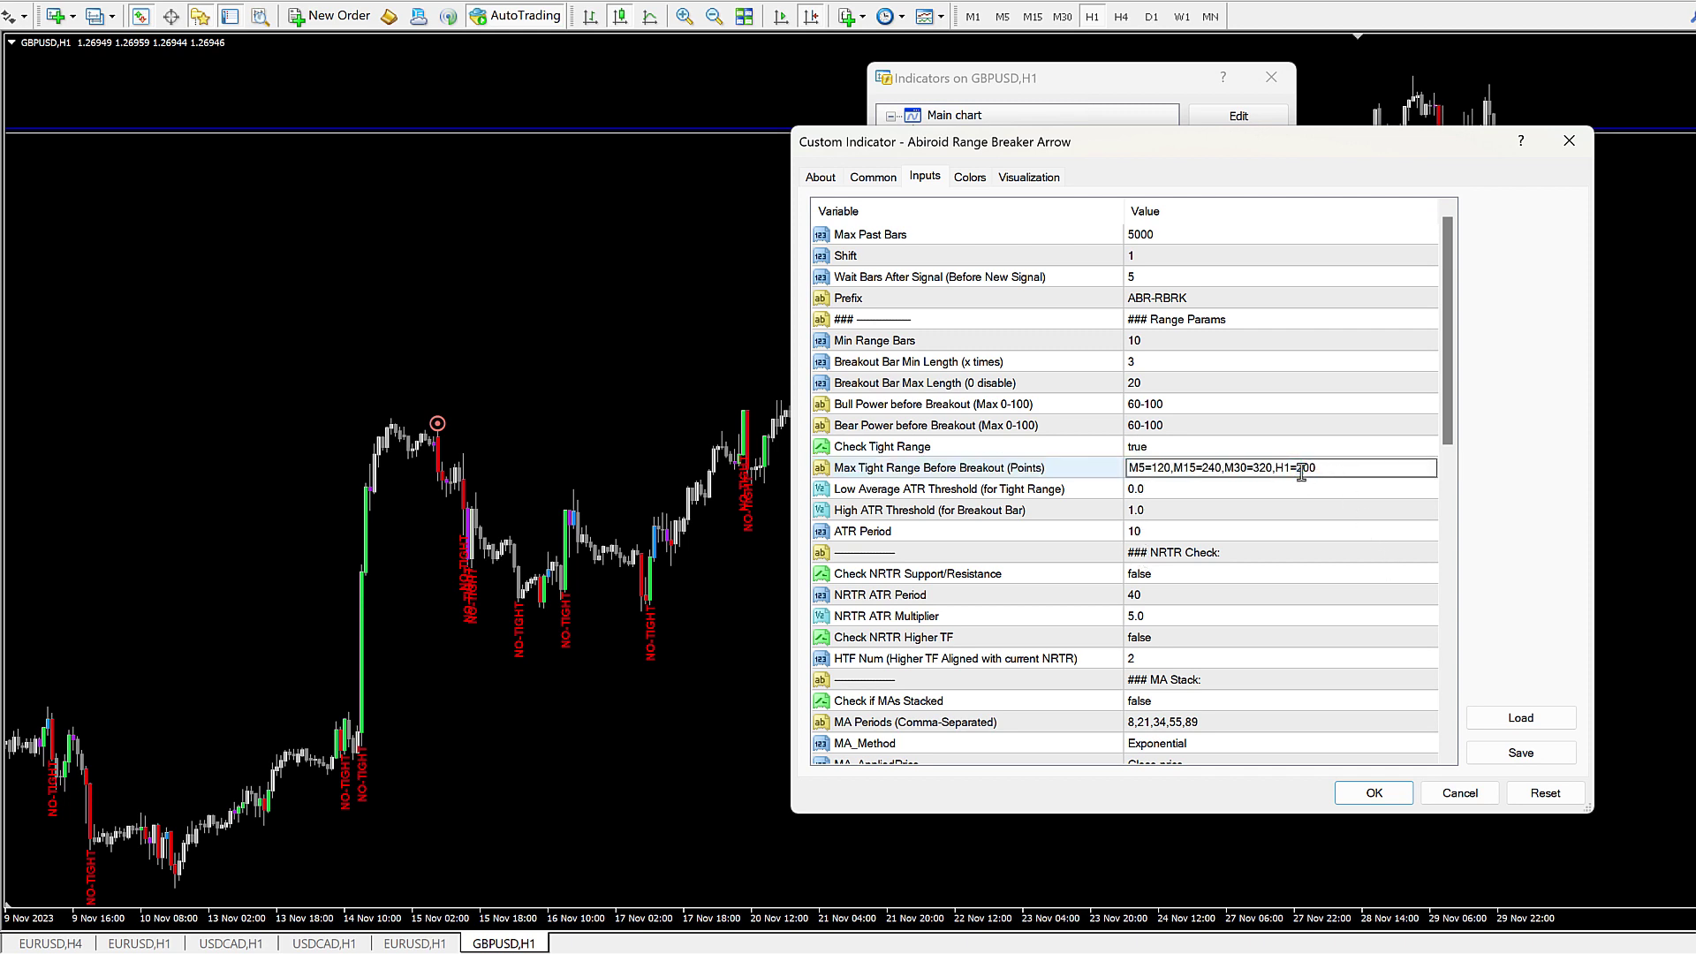
{"action": "left_click_drag", "start_coordinate": [1296, 474], "coordinate": [1311, 474]}
{"action": "type", "text": "48"}
{"action": "key", "text": "Return"}
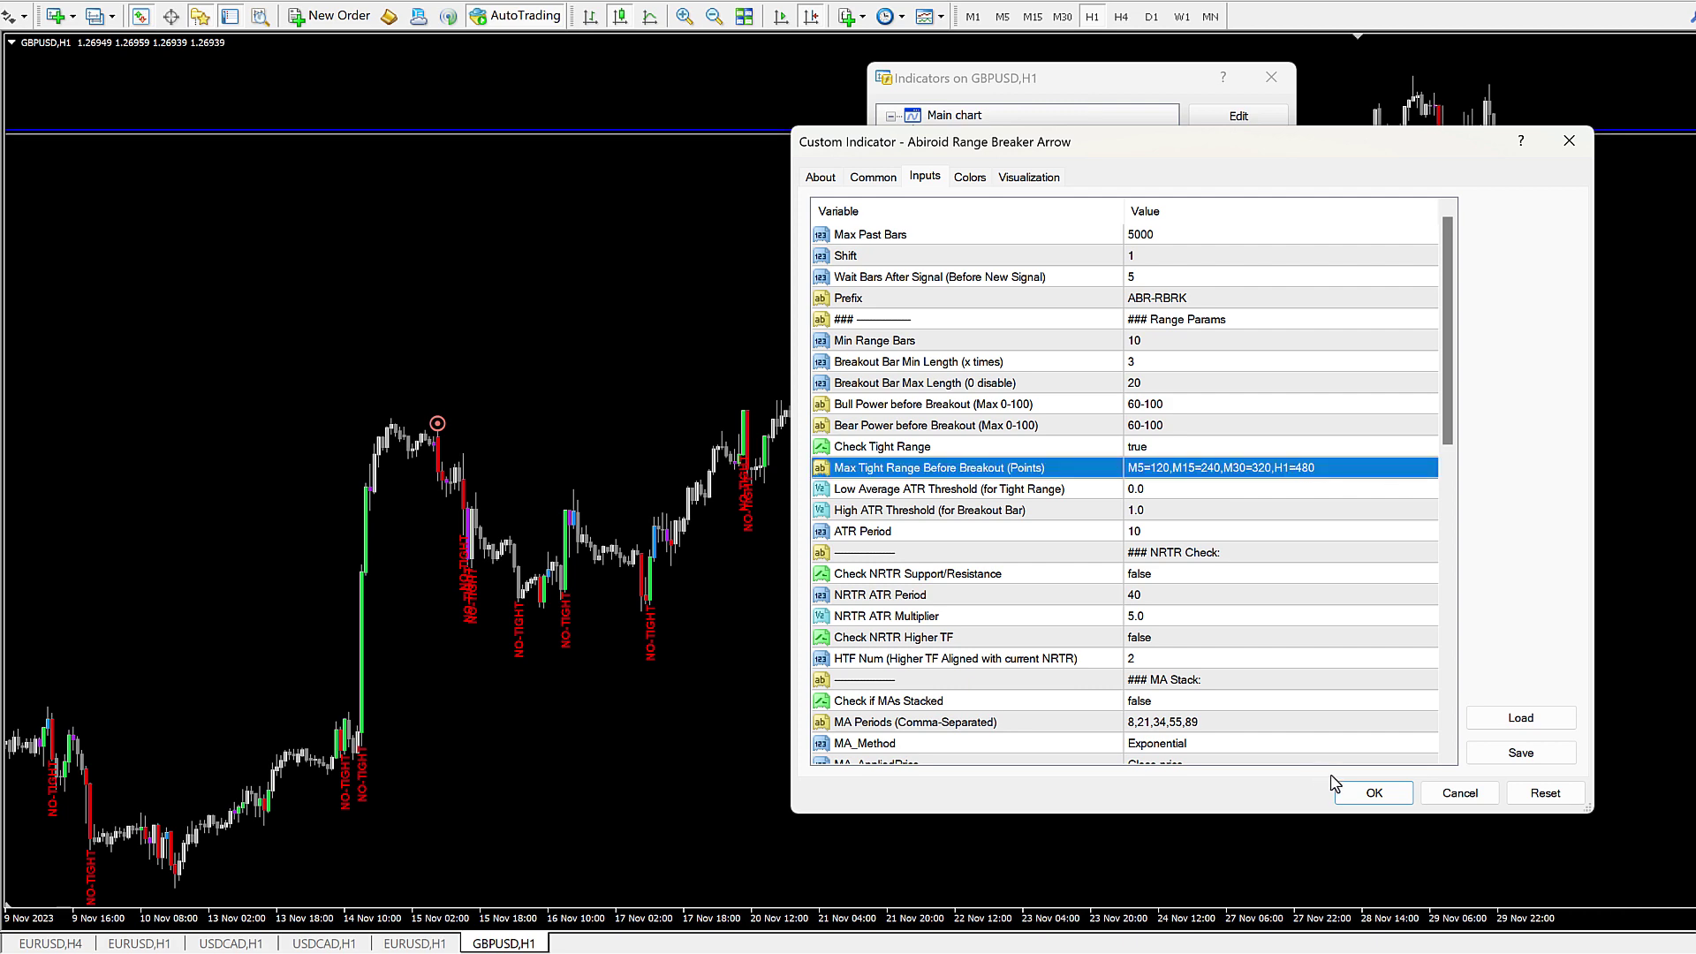
{"action": "left_click", "coordinate": [1374, 793]}
{"action": "left_click", "coordinate": [1239, 309]}
Step: Reopen the Range Breaker Arrow inputs from the indicators list and set Check Tight Range to false
{"action": "left_click_drag", "start_coordinate": [1383, 569], "coordinate": [1015, 507]}
{"action": "right_click", "coordinate": [968, 464]}
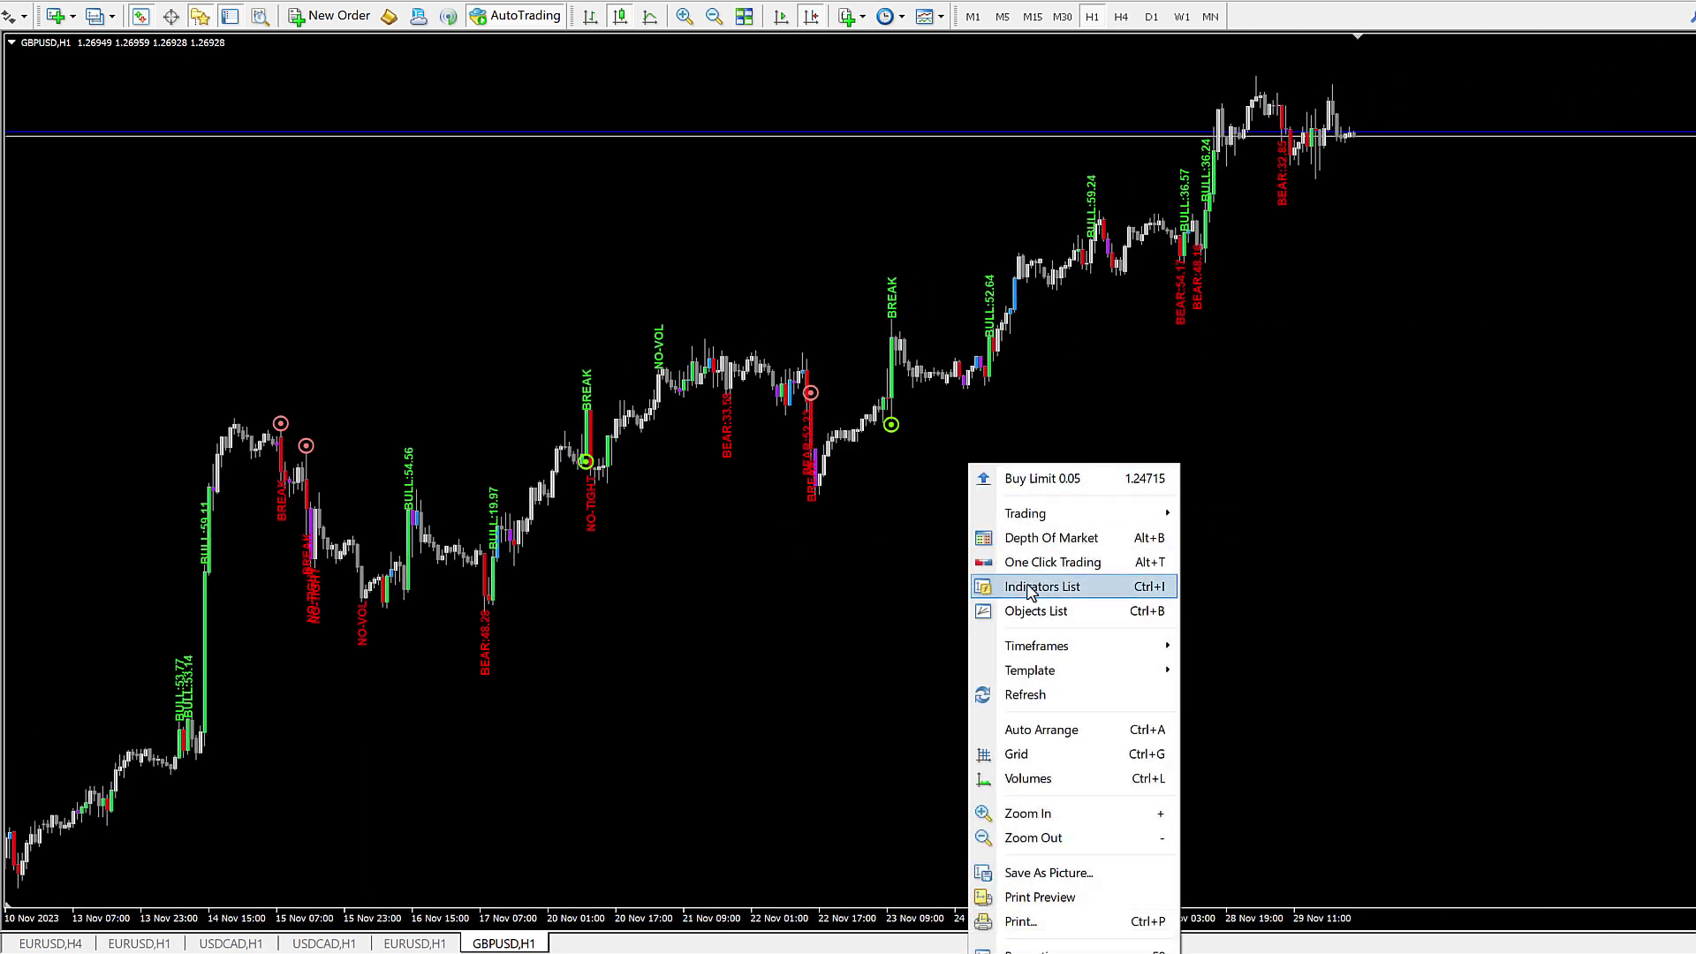
{"action": "left_click", "coordinate": [1025, 590]}
{"action": "left_click", "coordinate": [1010, 155]}
{"action": "double_click", "coordinate": [1010, 159]}
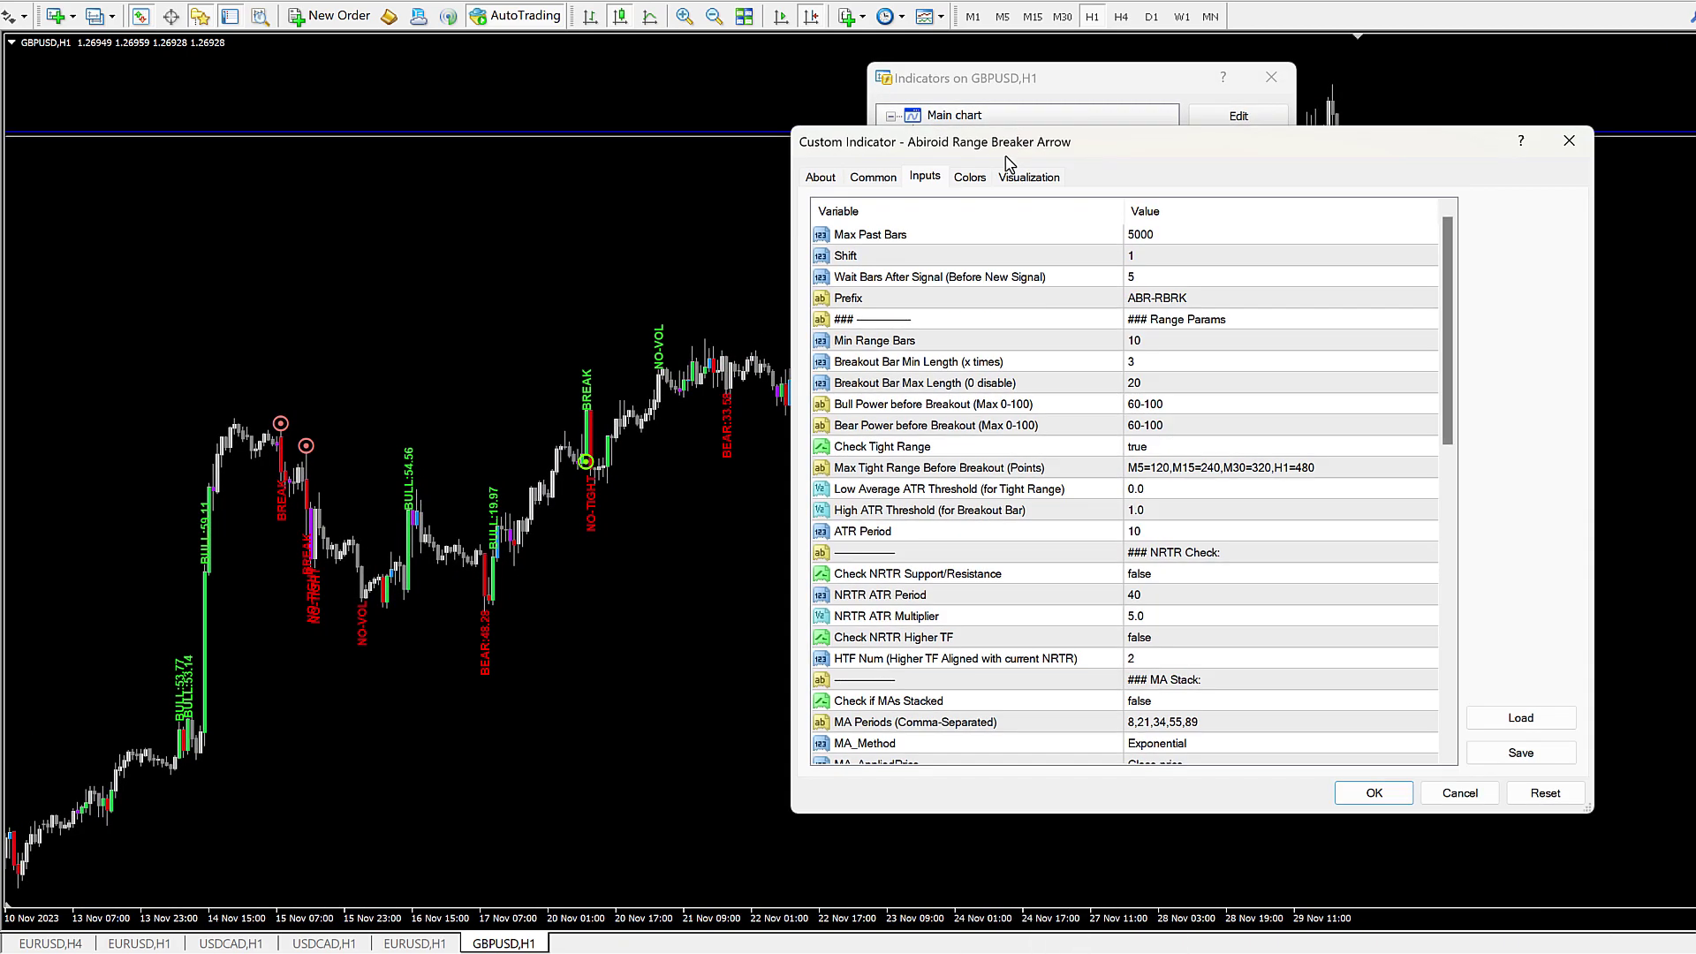
{"action": "left_click", "coordinate": [877, 452]}
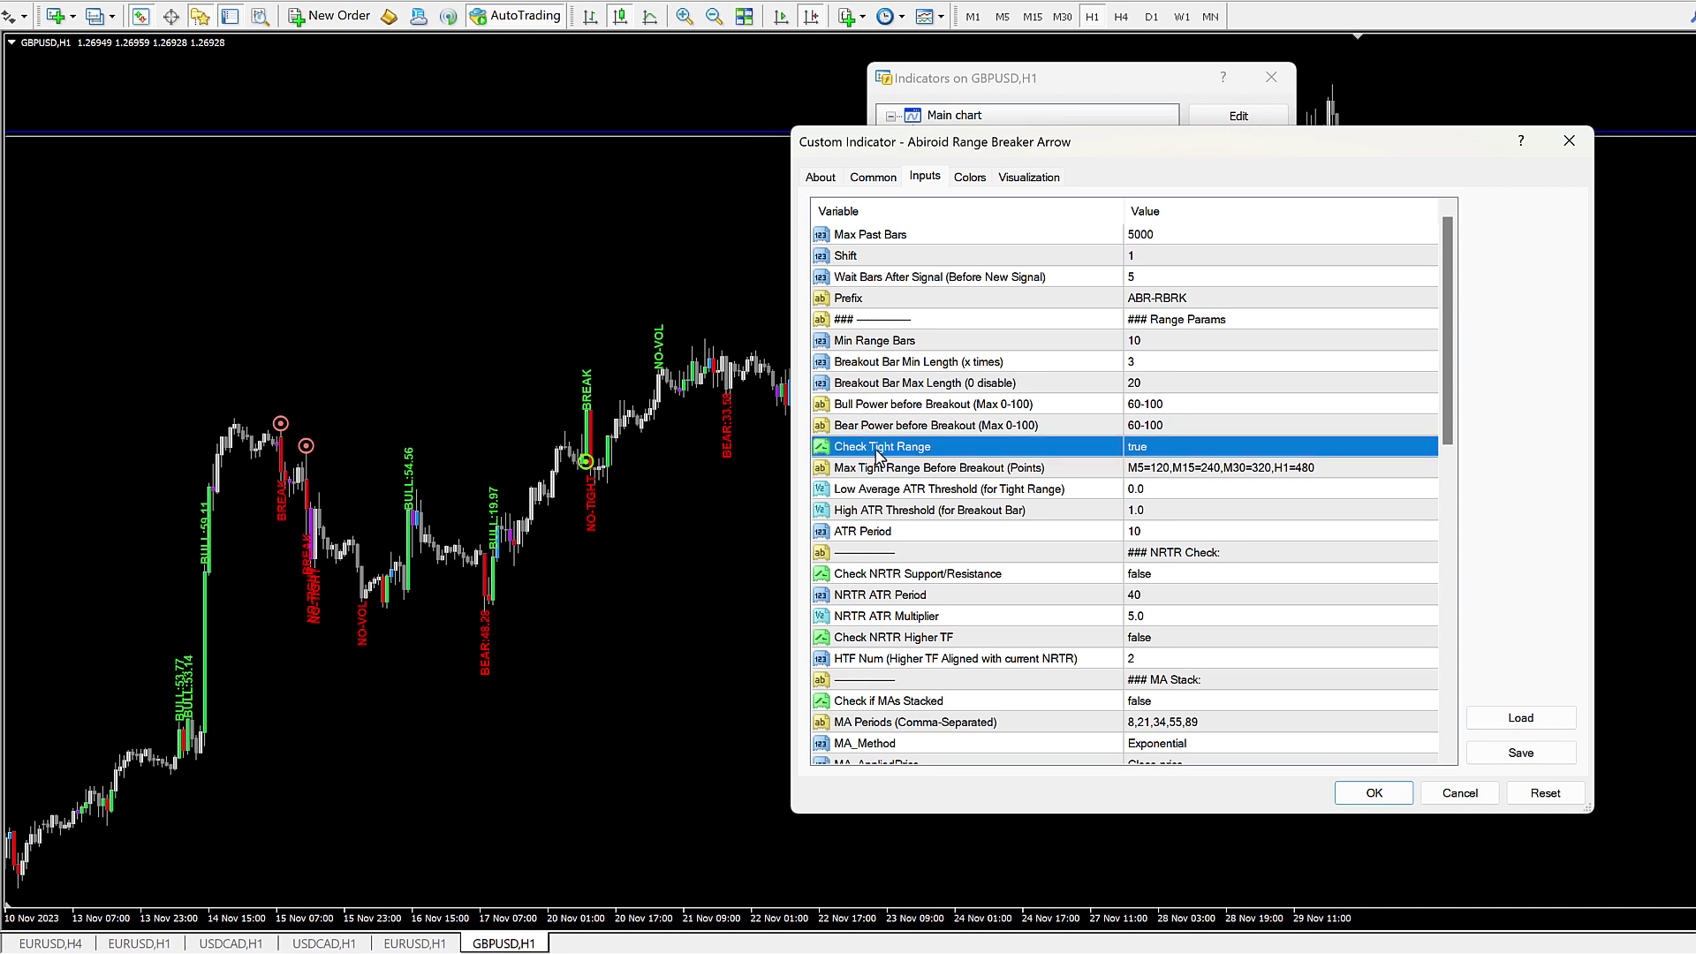
{"action": "left_click", "coordinate": [1140, 450]}
{"action": "left_click", "coordinate": [1139, 469]}
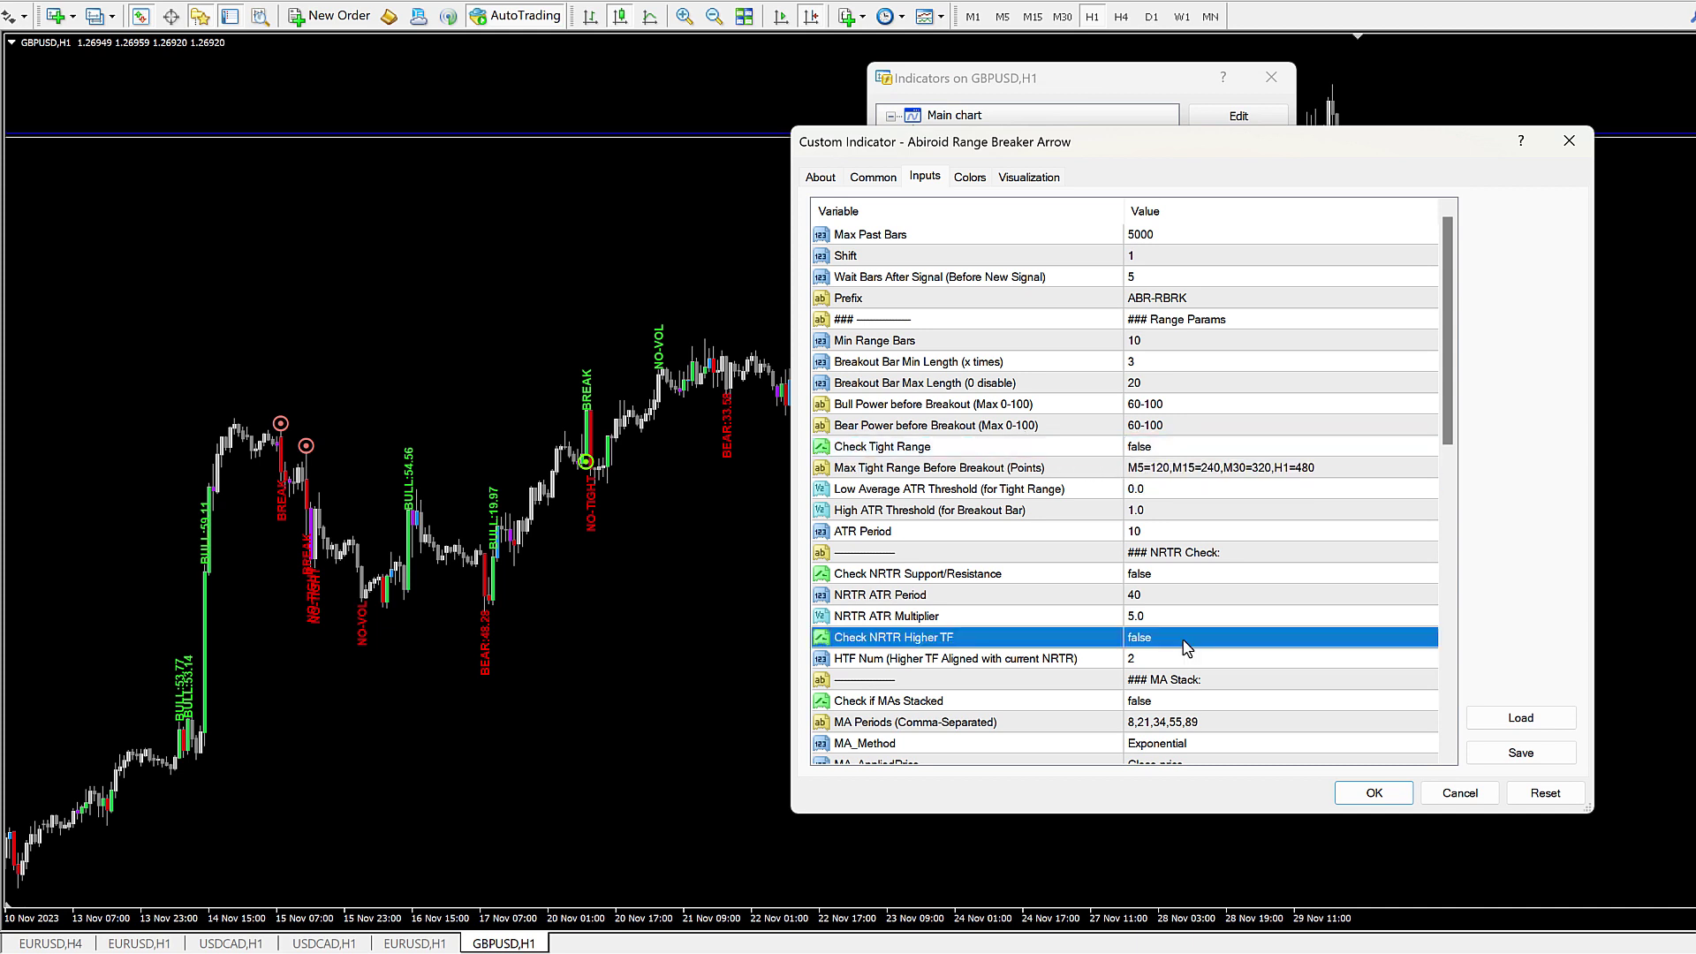
{"action": "left_click", "coordinate": [1104, 451]}
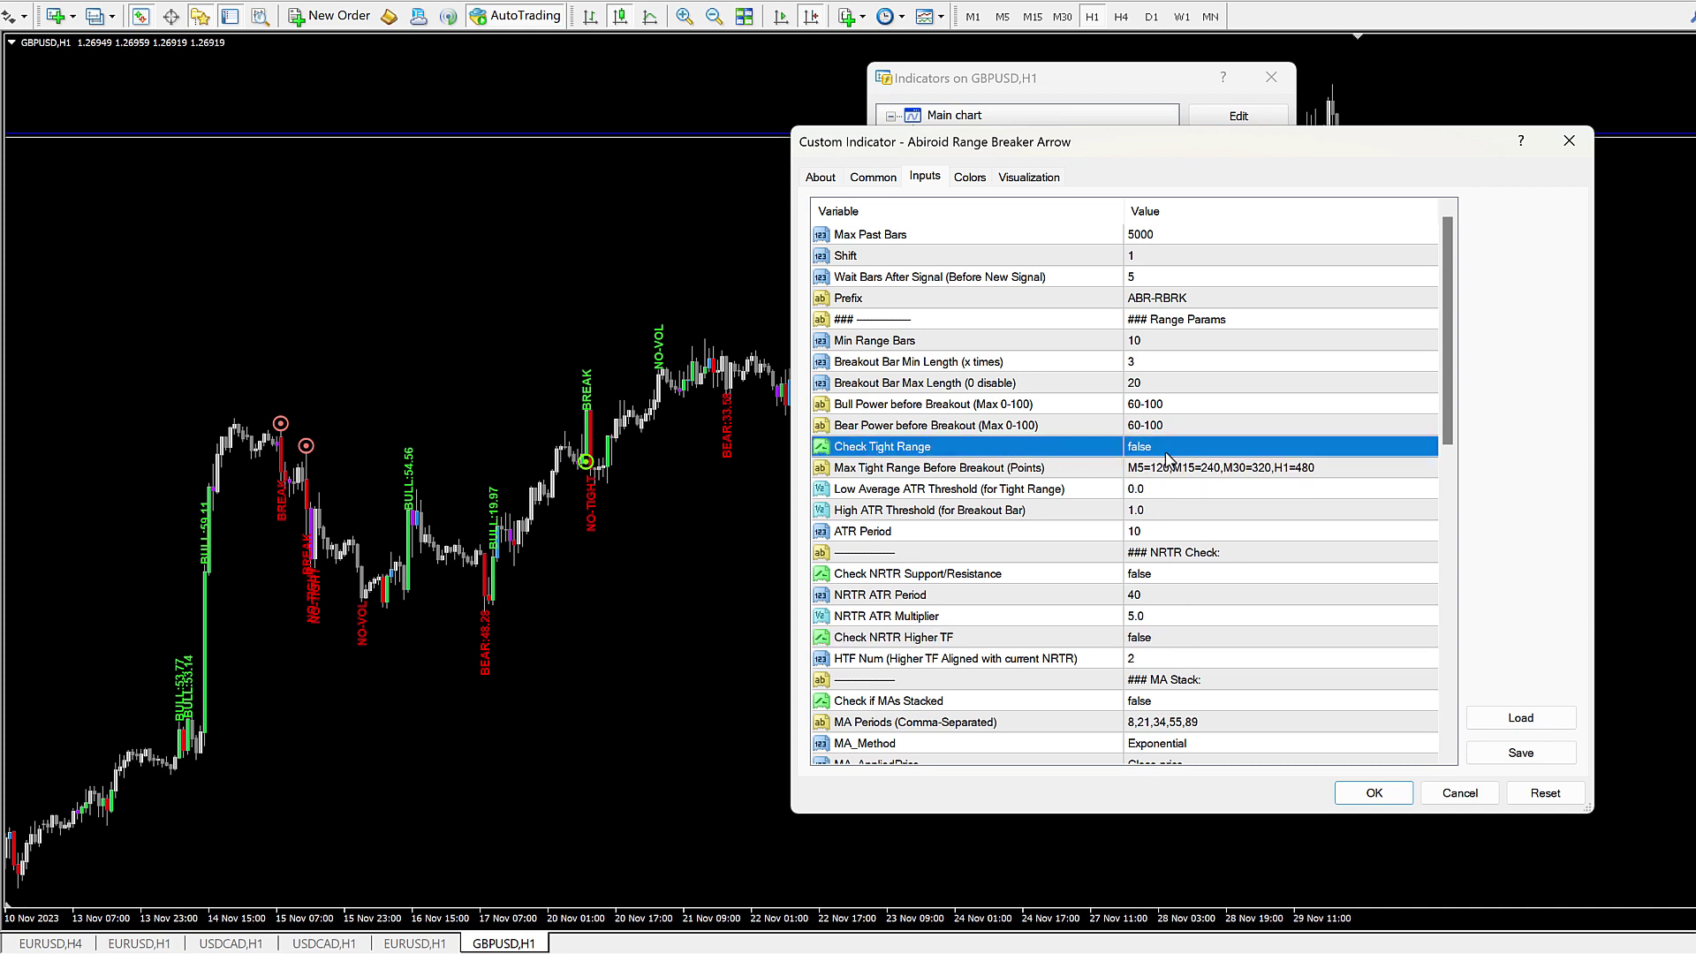
Step: Review the tight-range limit, ATR threshold and ATR Period inputs, apply the settings and close the indicators list
{"action": "left_click", "coordinate": [935, 475]}
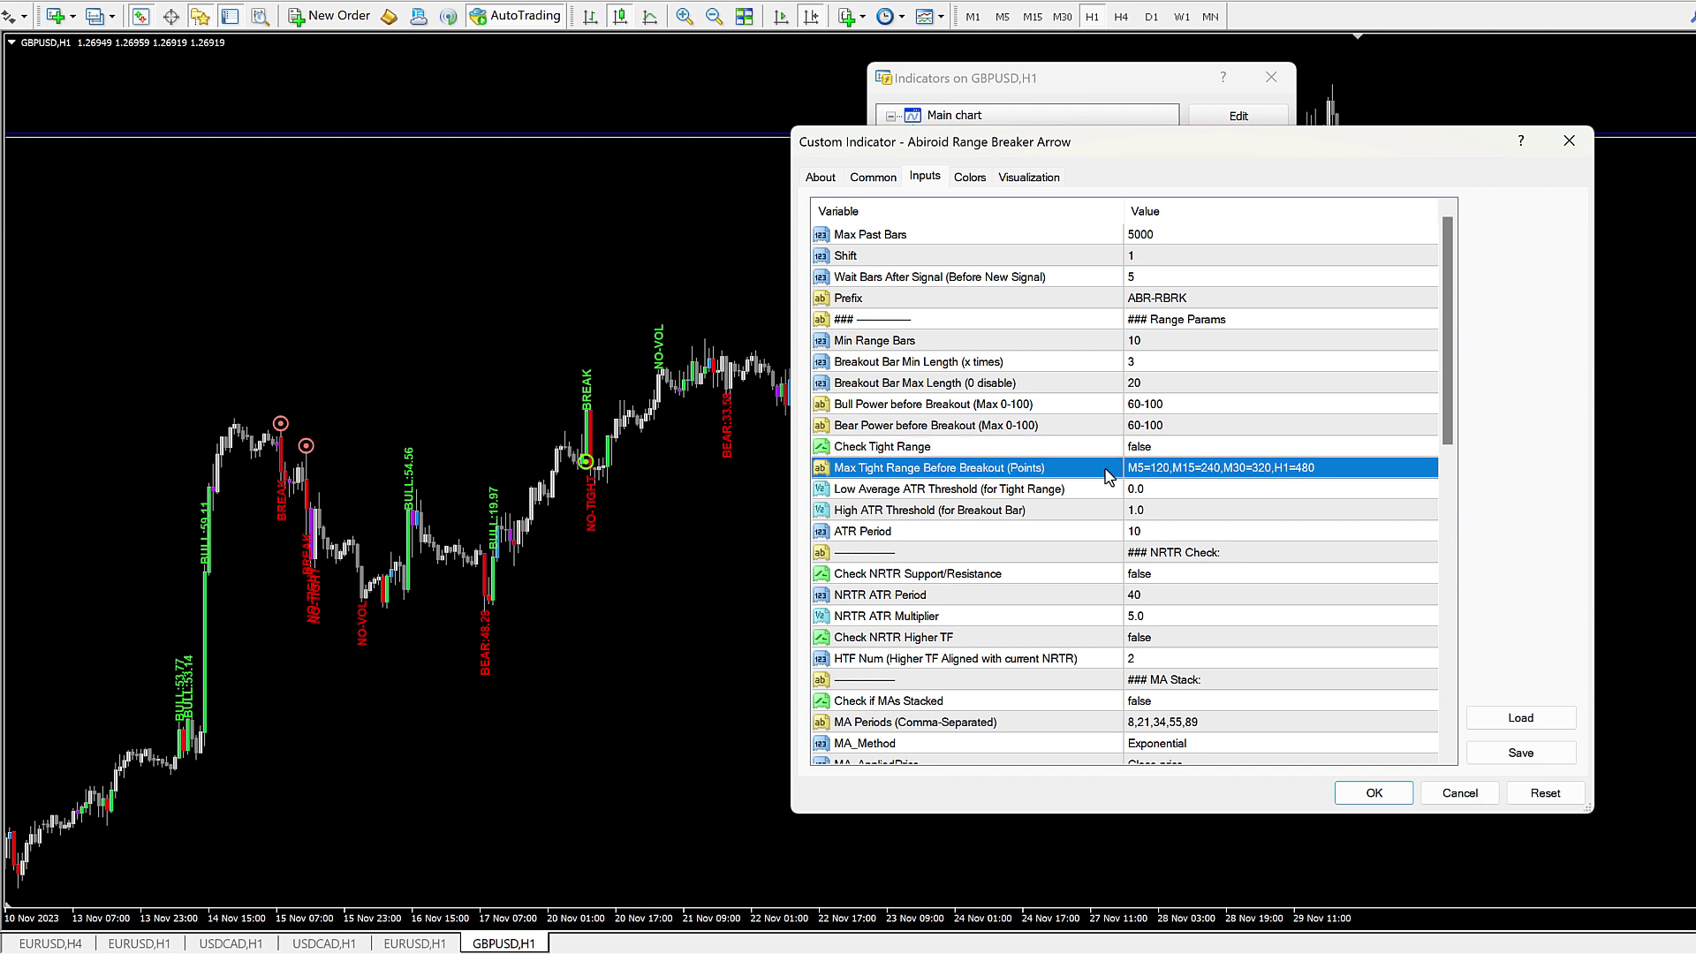
{"action": "left_click", "coordinate": [898, 495]}
{"action": "left_click", "coordinate": [900, 512]}
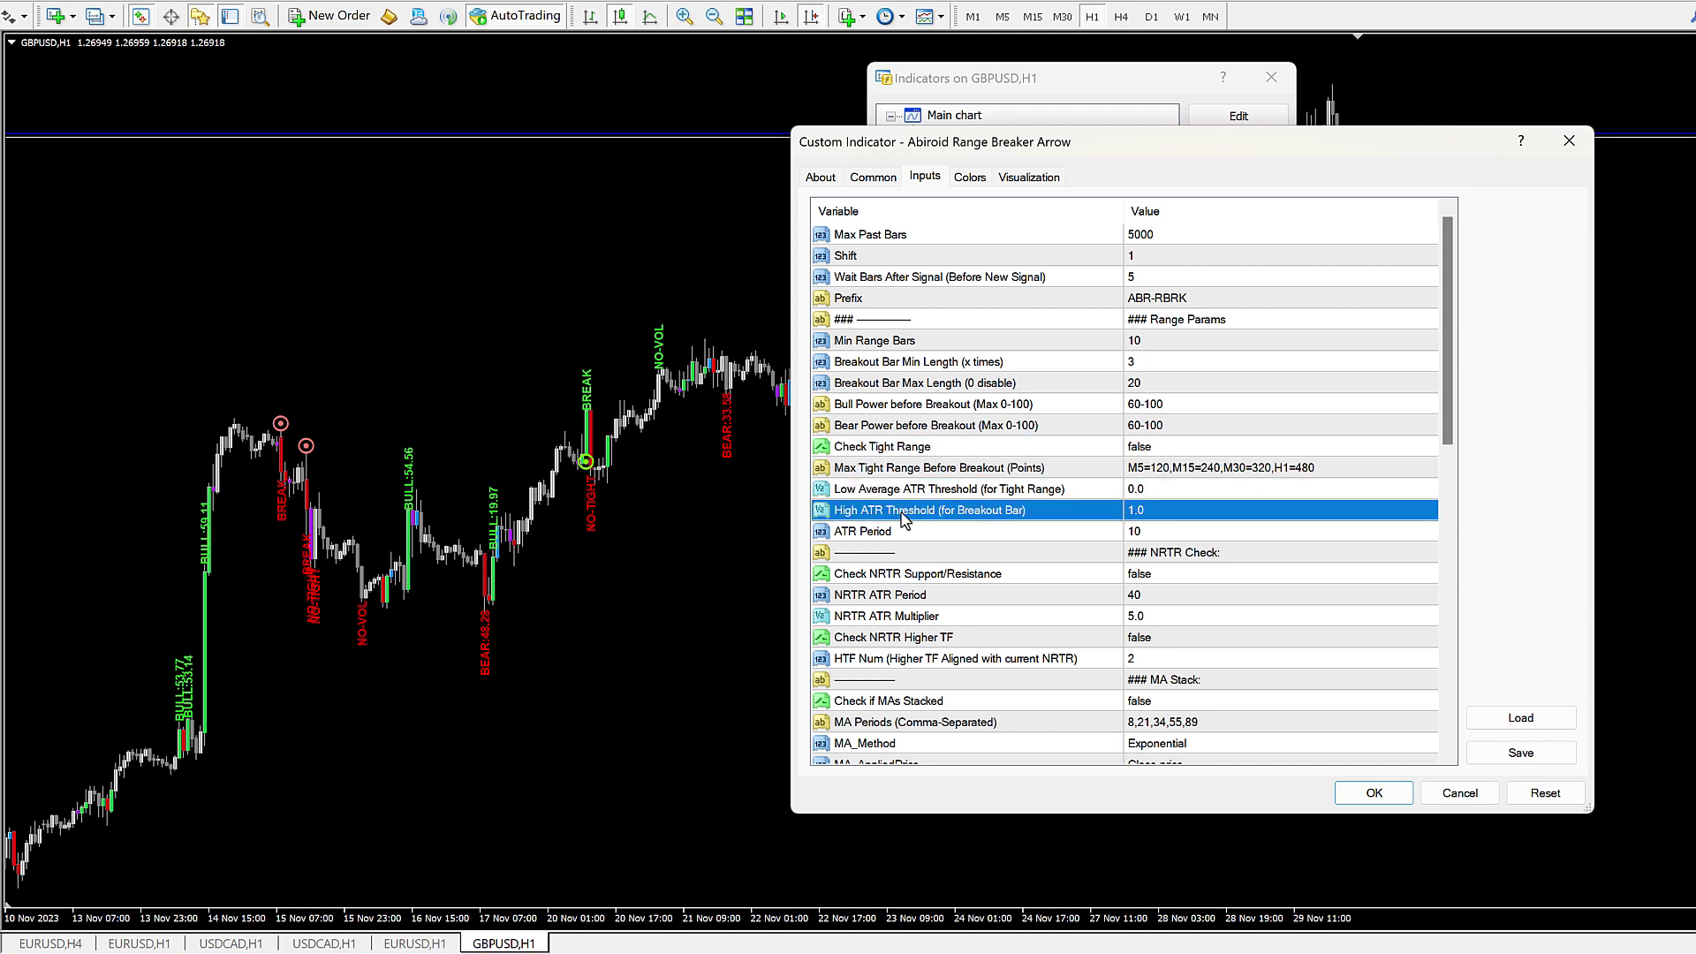
{"action": "left_click", "coordinate": [898, 535]}
{"action": "left_click", "coordinate": [899, 495]}
{"action": "left_click", "coordinate": [898, 512]}
{"action": "left_click", "coordinate": [901, 534]}
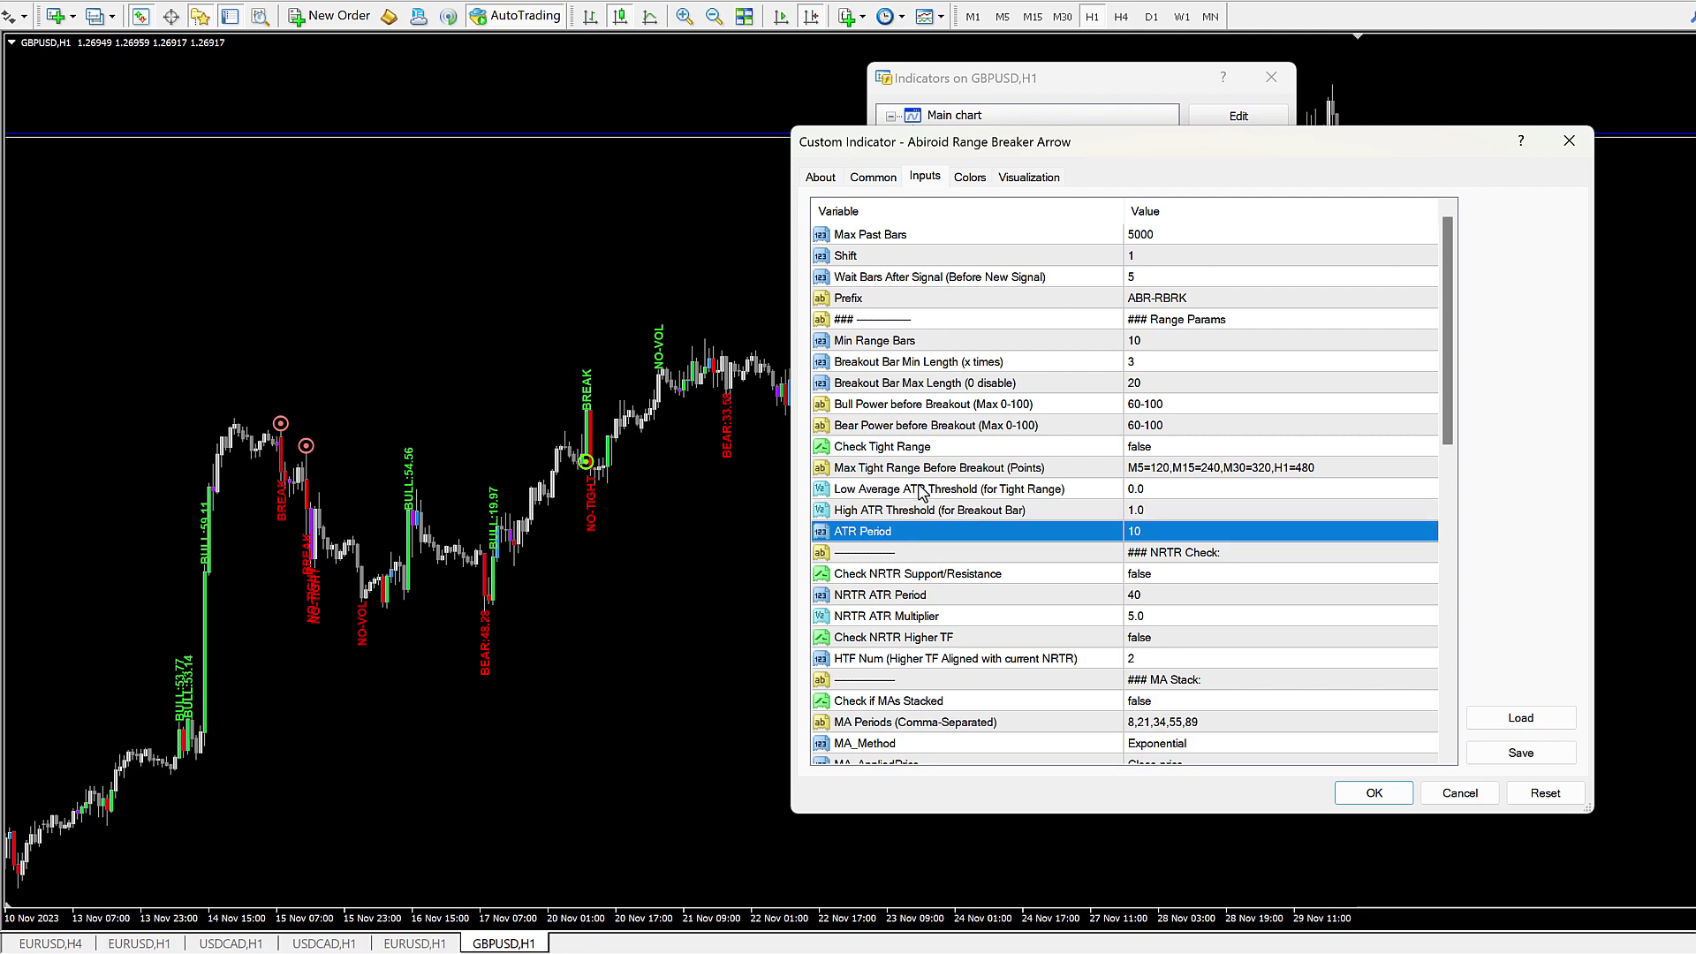
{"action": "left_click", "coordinate": [1377, 793]}
{"action": "left_click", "coordinate": [1238, 304]}
Step: Reopen the Range Breaker Arrow inputs, review the NRTR Check, MA Stack and Higher Highs and Lower Lows sections, and close without changes
{"action": "right_click", "coordinate": [712, 570]}
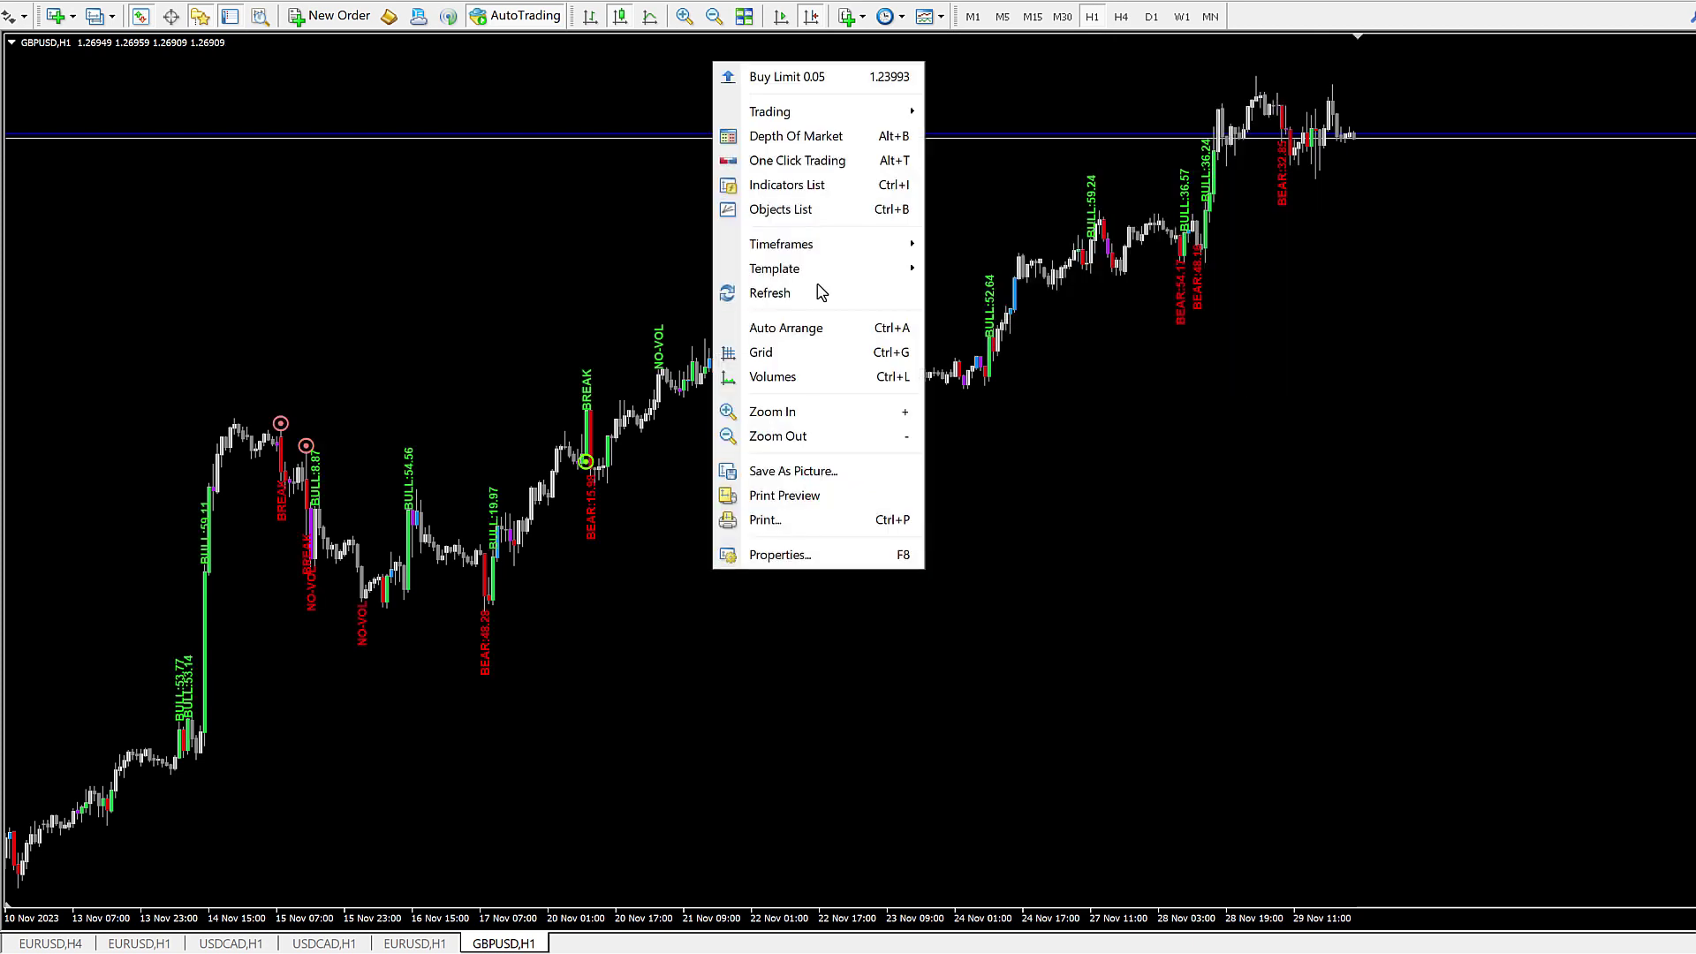
{"action": "left_click", "coordinate": [820, 189]}
{"action": "double_click", "coordinate": [1032, 157]}
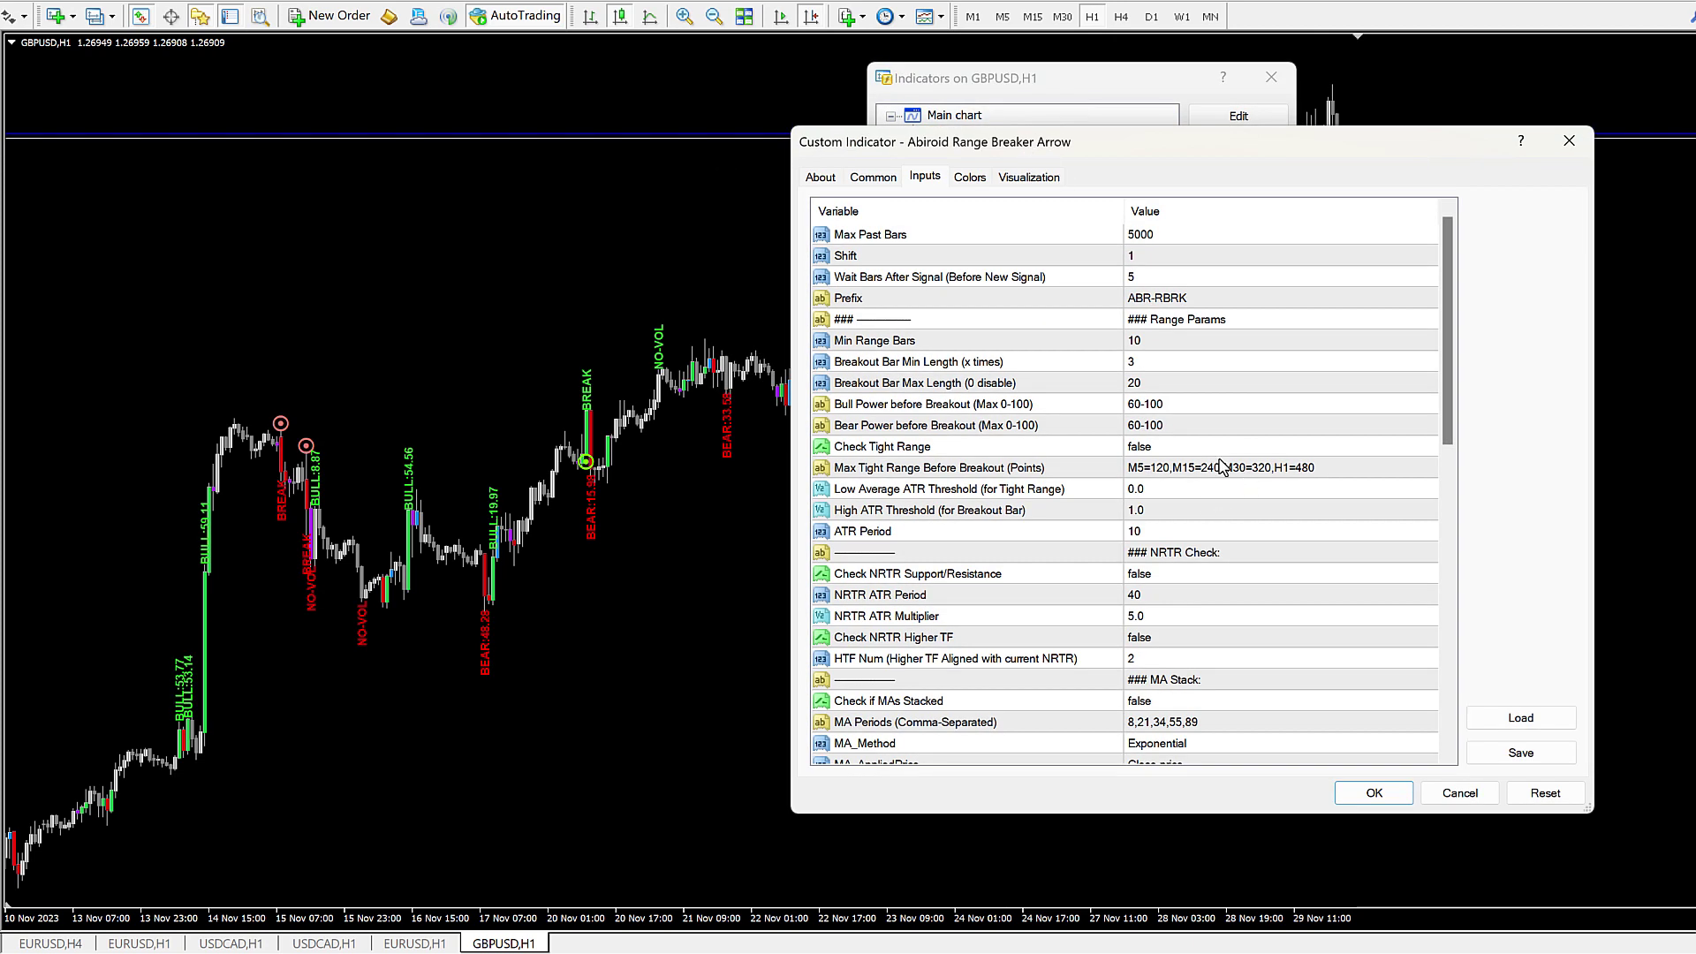
{"action": "left_click", "coordinate": [1138, 558]}
{"action": "scroll", "coordinate": [1255, 592], "scroll_direction": "down", "scroll_amount": 2}
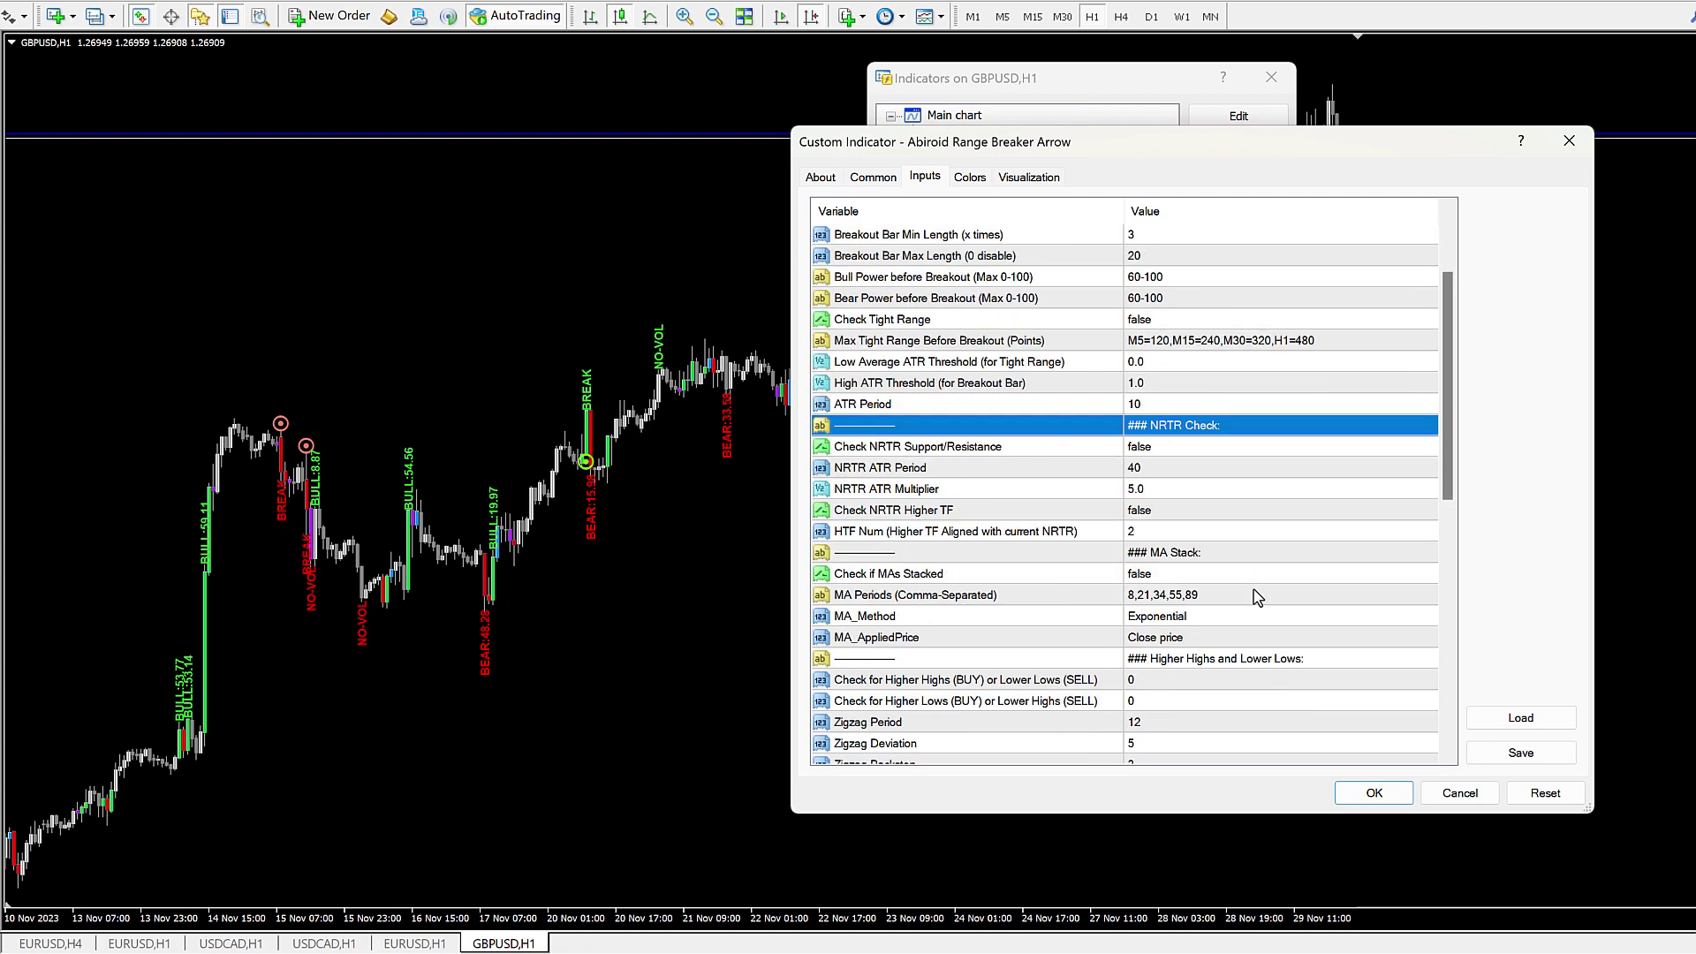
{"action": "left_click", "coordinate": [1144, 557]}
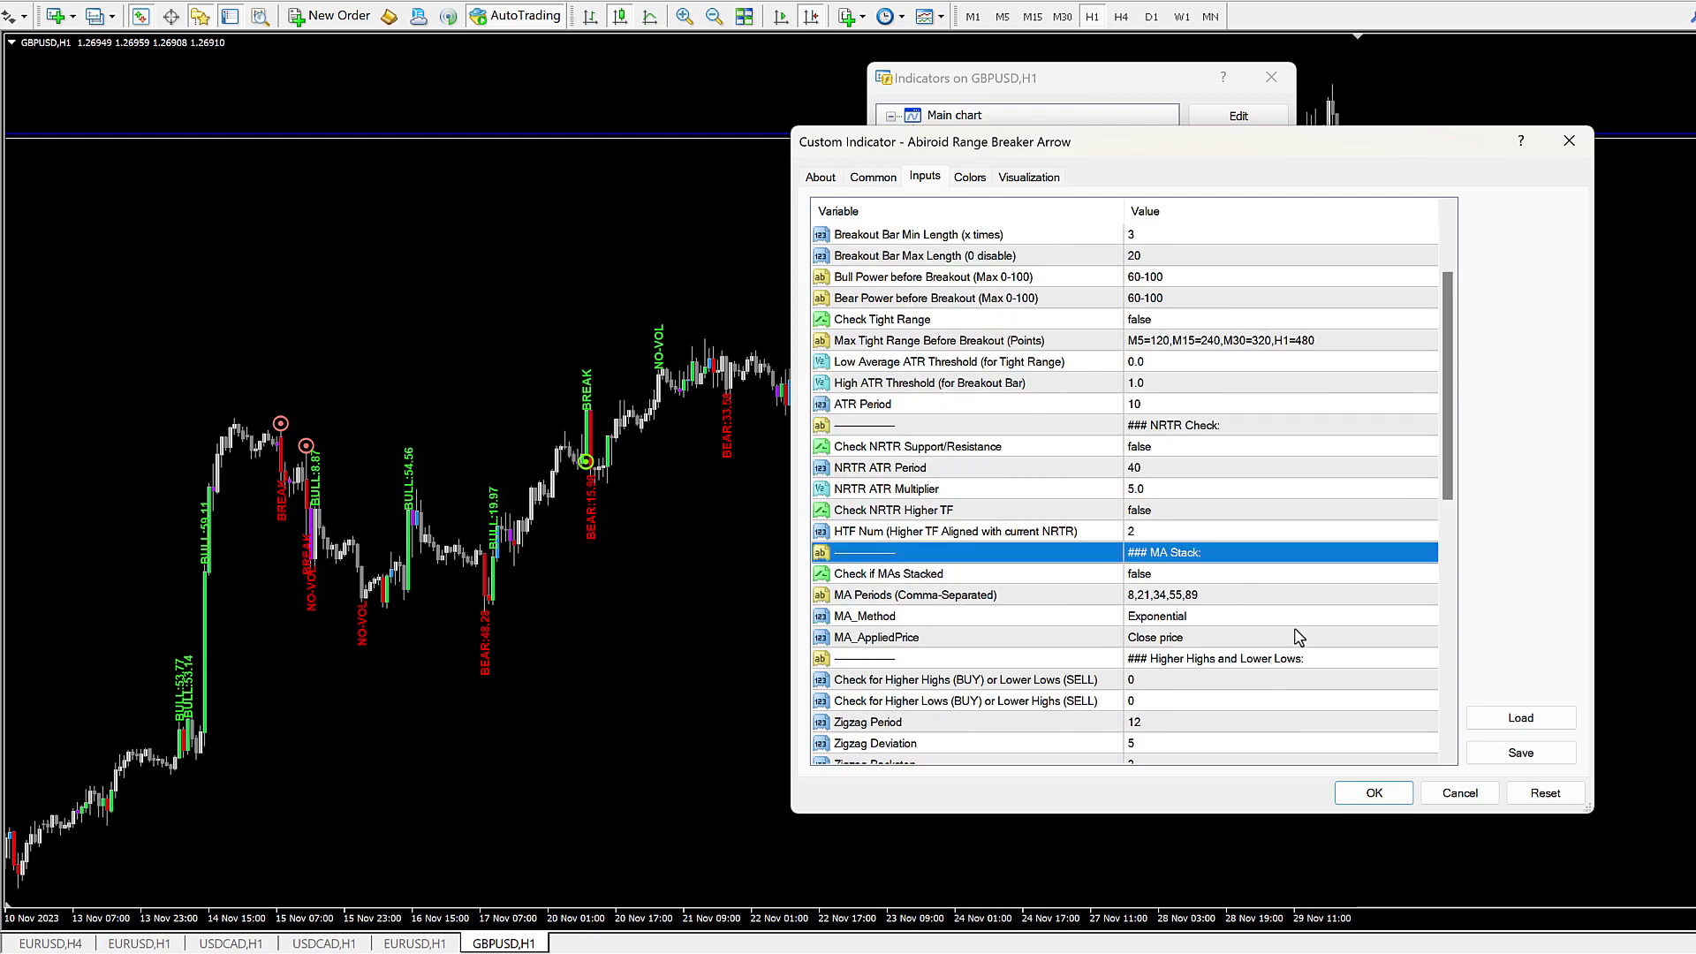
{"action": "scroll", "coordinate": [1298, 637], "scroll_direction": "down", "scroll_amount": 2}
{"action": "left_click", "coordinate": [1218, 538]}
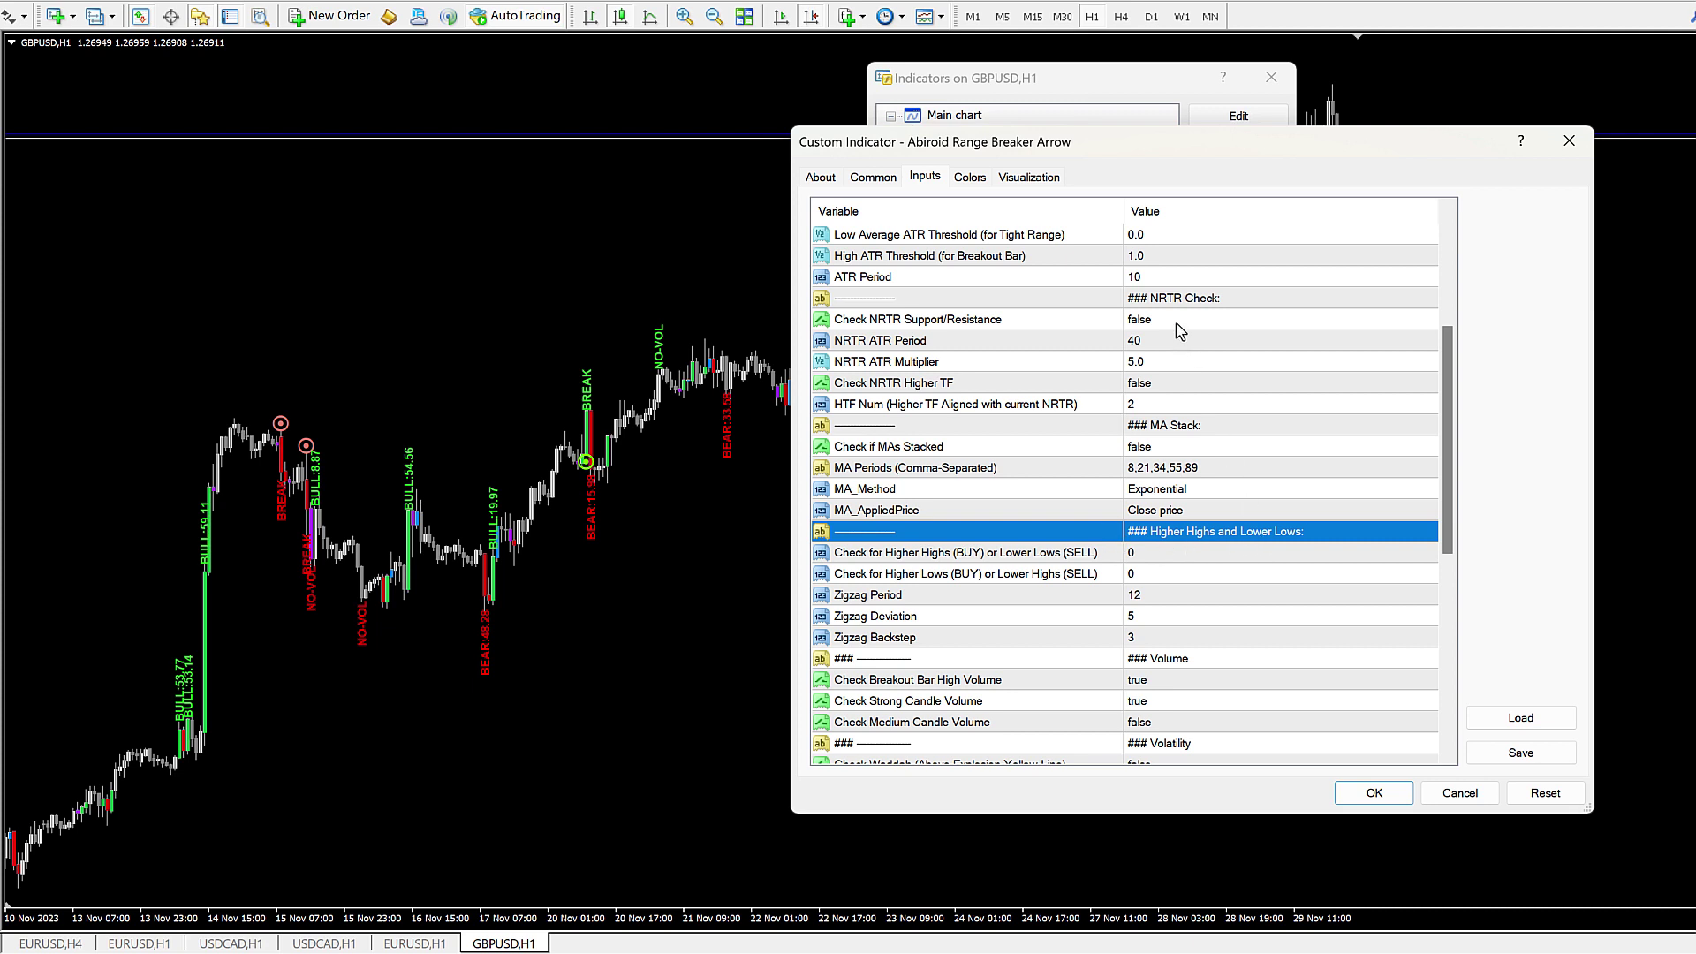
{"action": "left_click", "coordinate": [1168, 301]}
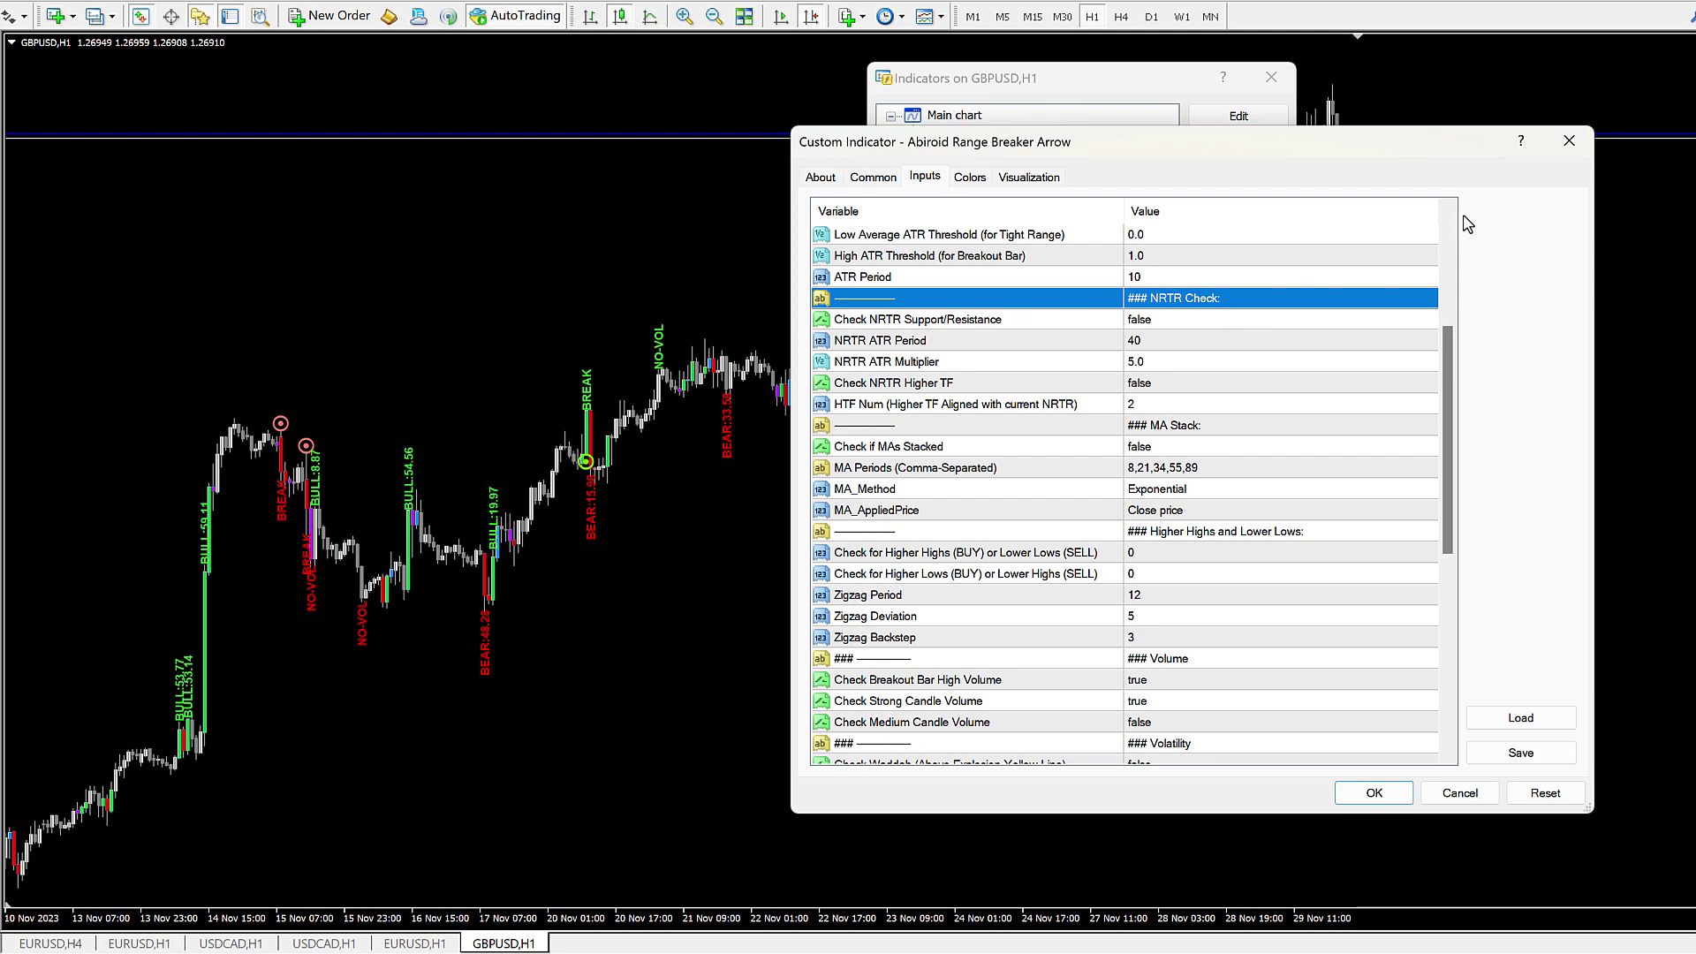
{"action": "left_click", "coordinate": [1569, 141]}
{"action": "left_click", "coordinate": [1272, 78]}
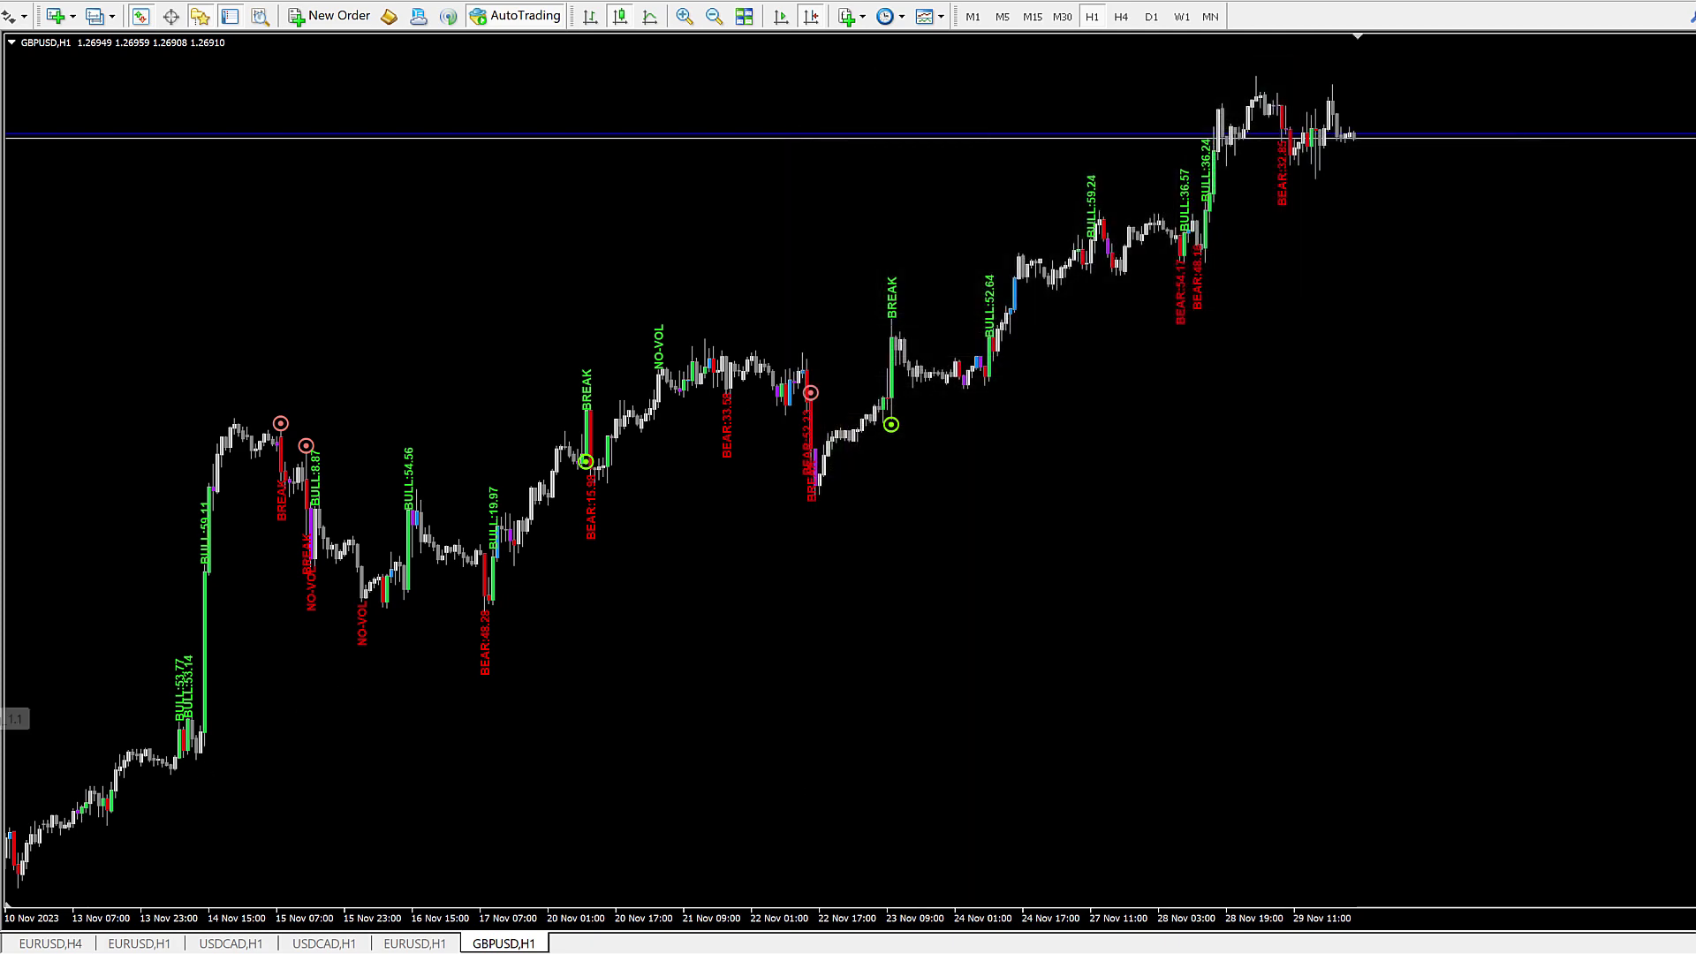
Step: Add the NRTR_Rosh_Abiroid indicator to the chart with PerATR 40 and kATR 5.0 and view its lines over early November
{"action": "double_click", "coordinate": [561, 595]}
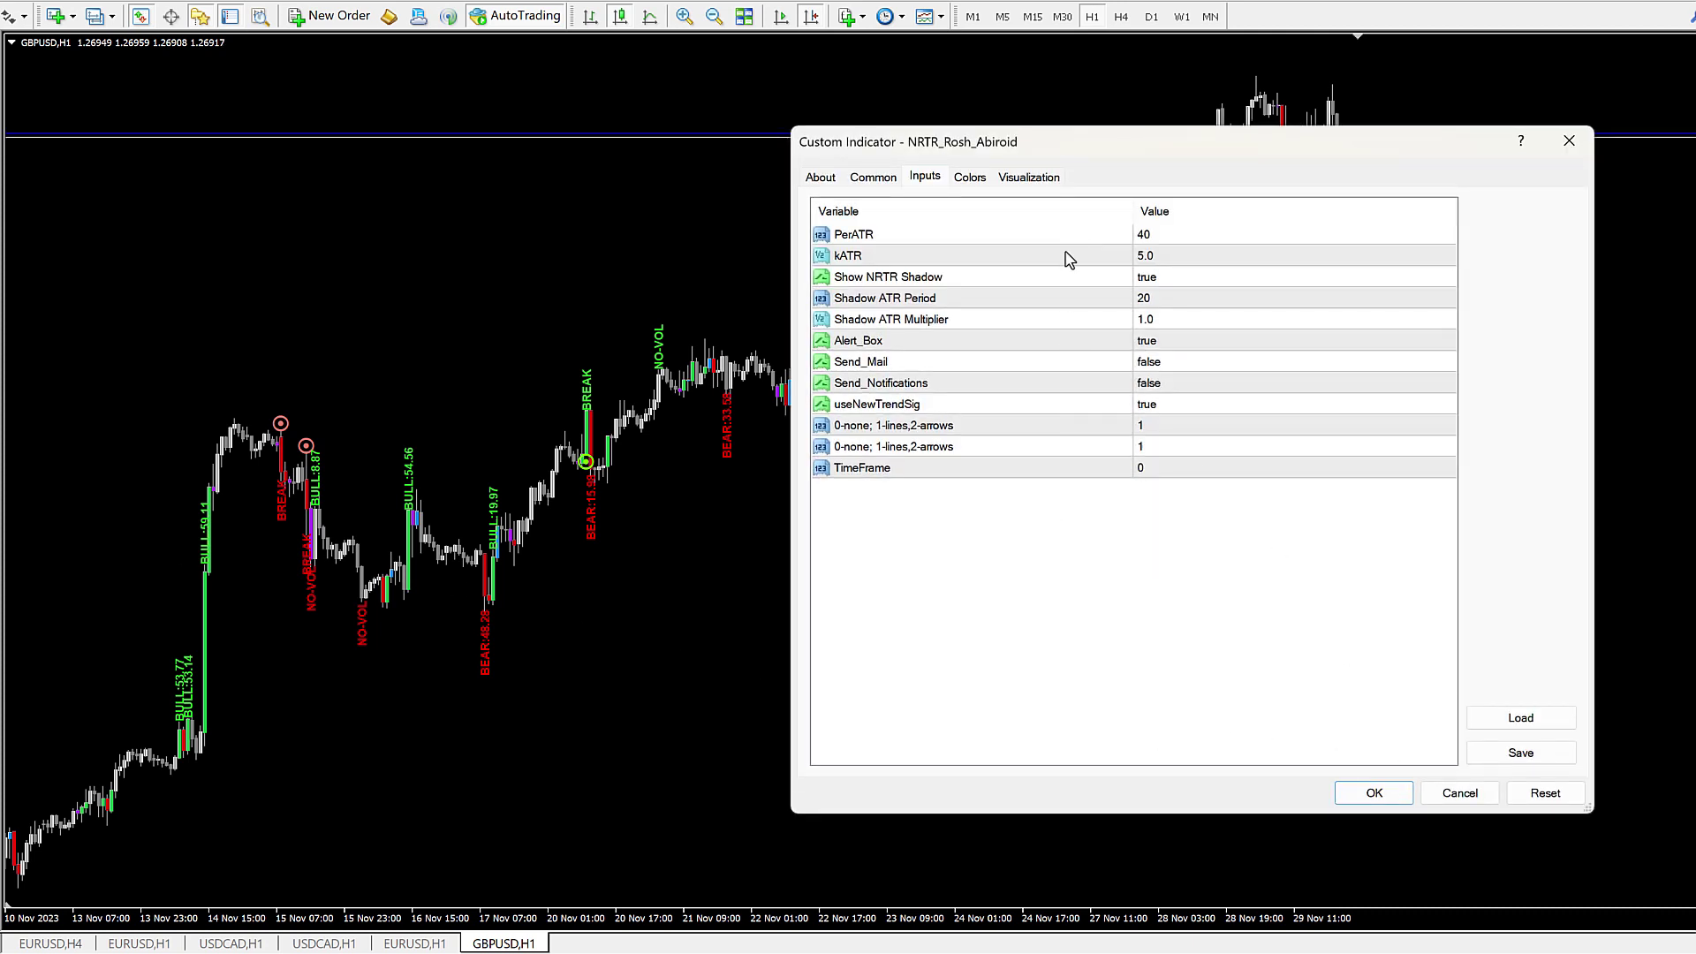
{"action": "left_click", "coordinate": [1375, 793]}
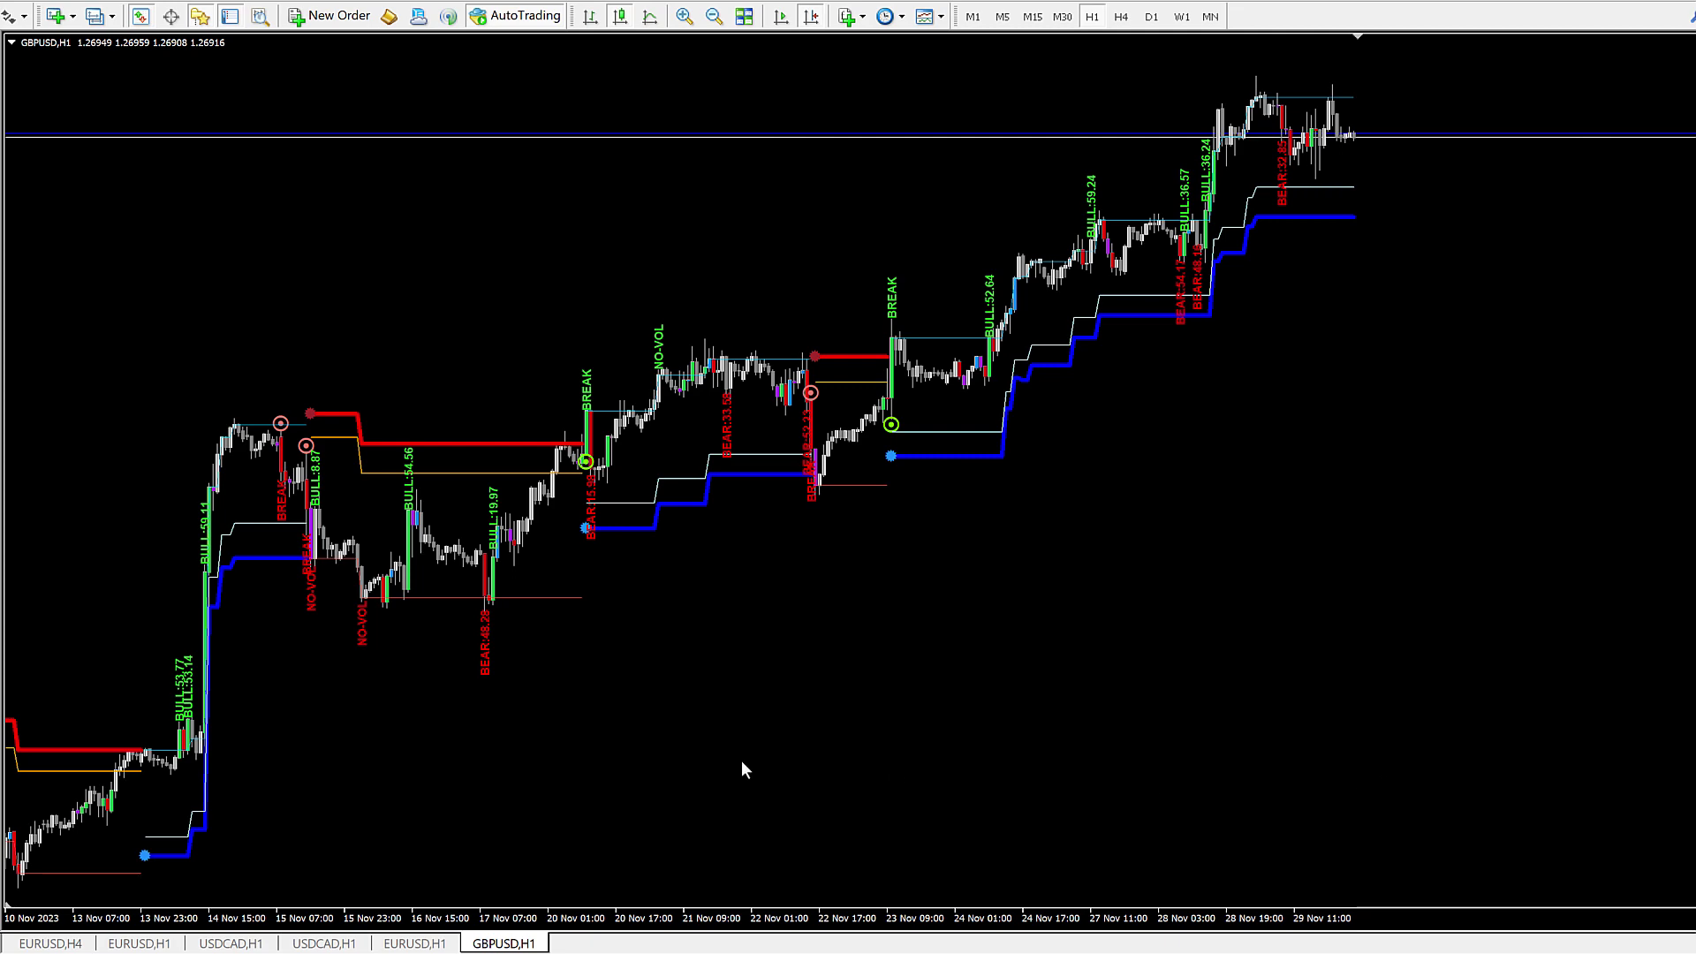
{"action": "left_click_drag", "start_coordinate": [254, 650], "coordinate": [966, 598]}
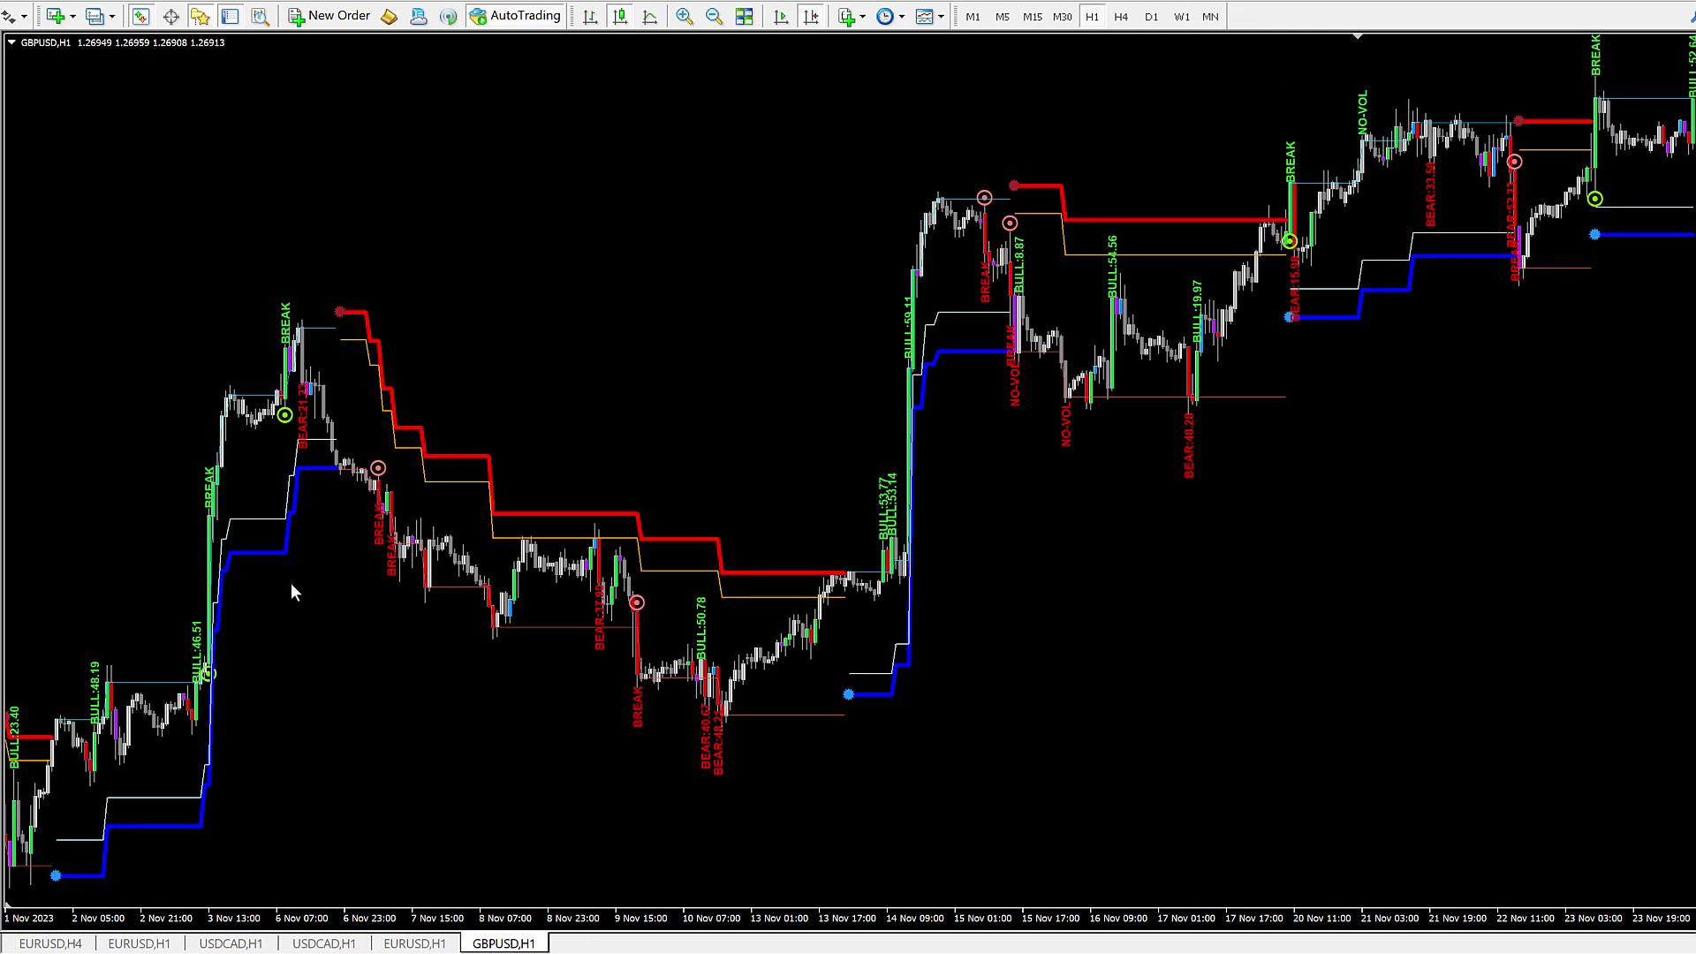
{"action": "left_click_drag", "start_coordinate": [290, 583], "coordinate": [502, 583]}
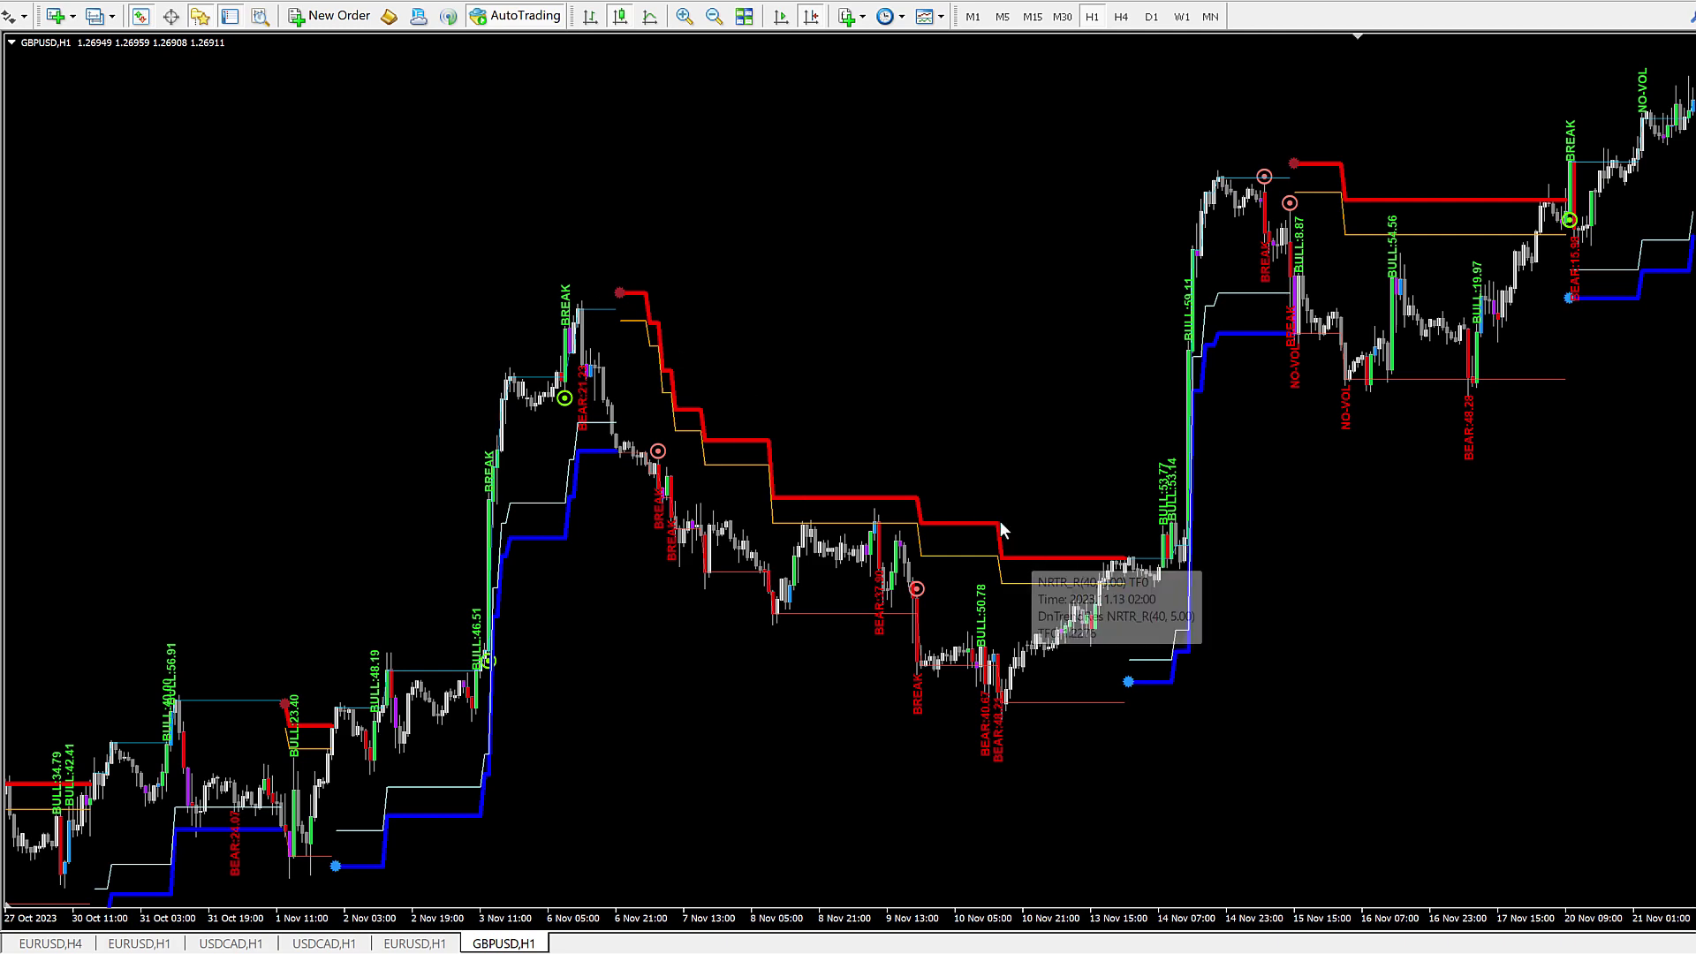
Step: Set Check NRTR Support/Resistance to true in the Range Breaker Arrow inputs, apply and close the indicators list
{"action": "right_click", "coordinate": [935, 284]}
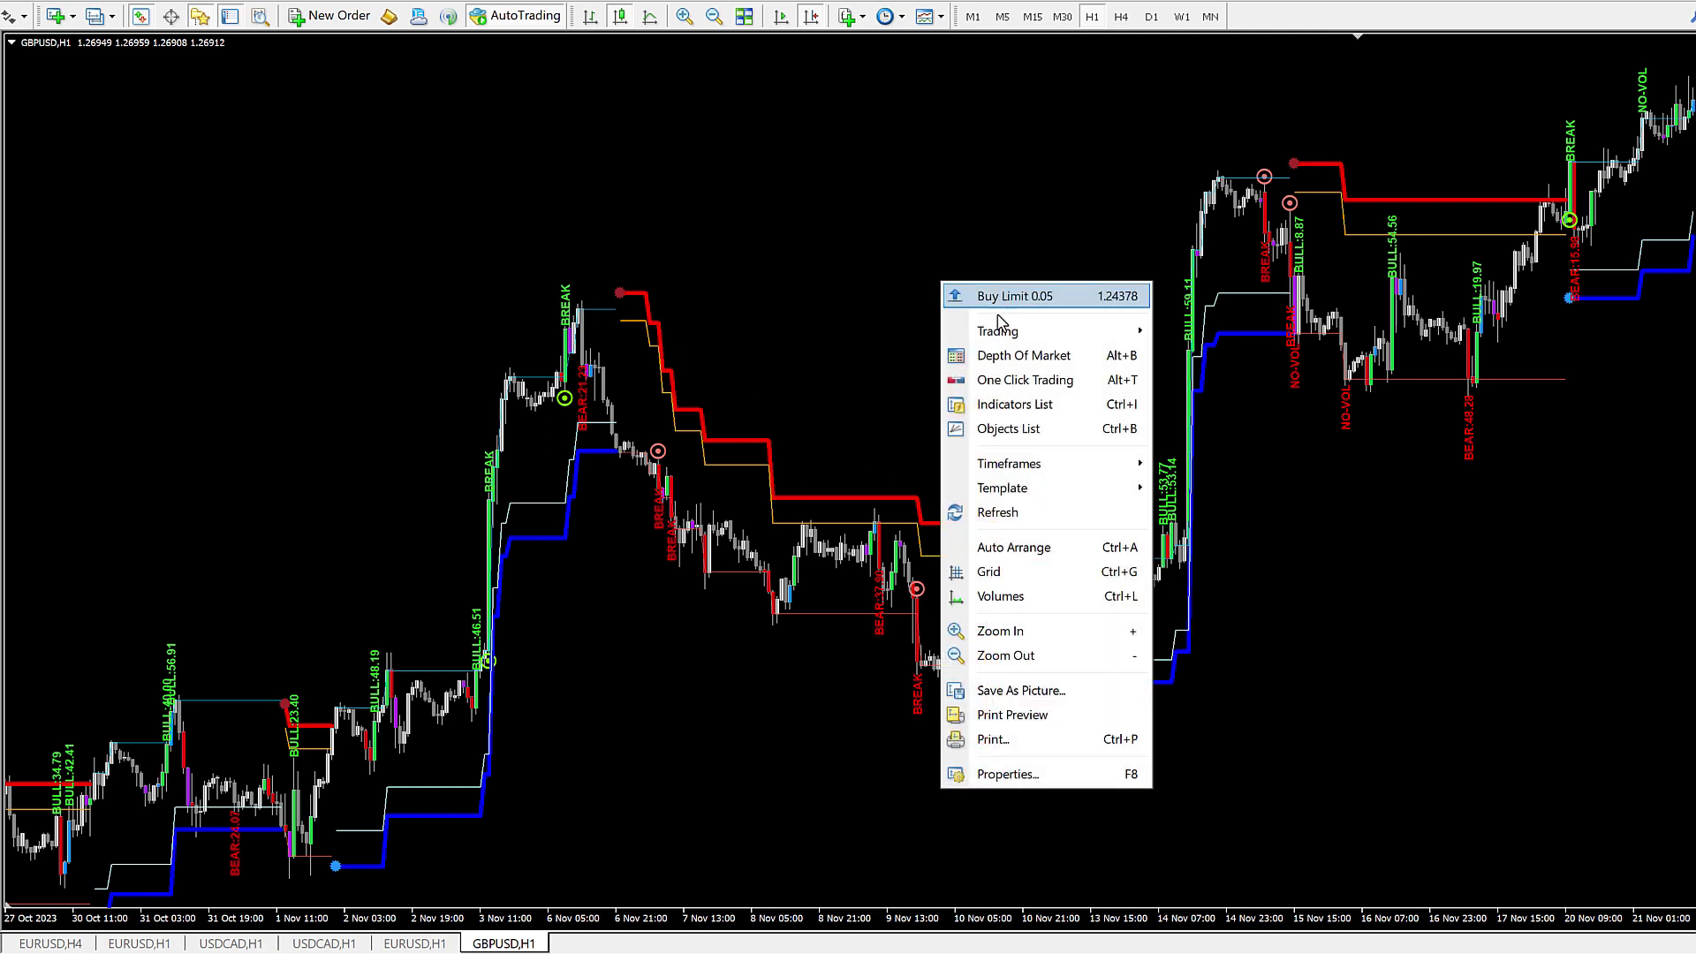
{"action": "left_click", "coordinate": [997, 404]}
{"action": "double_click", "coordinate": [1004, 154]}
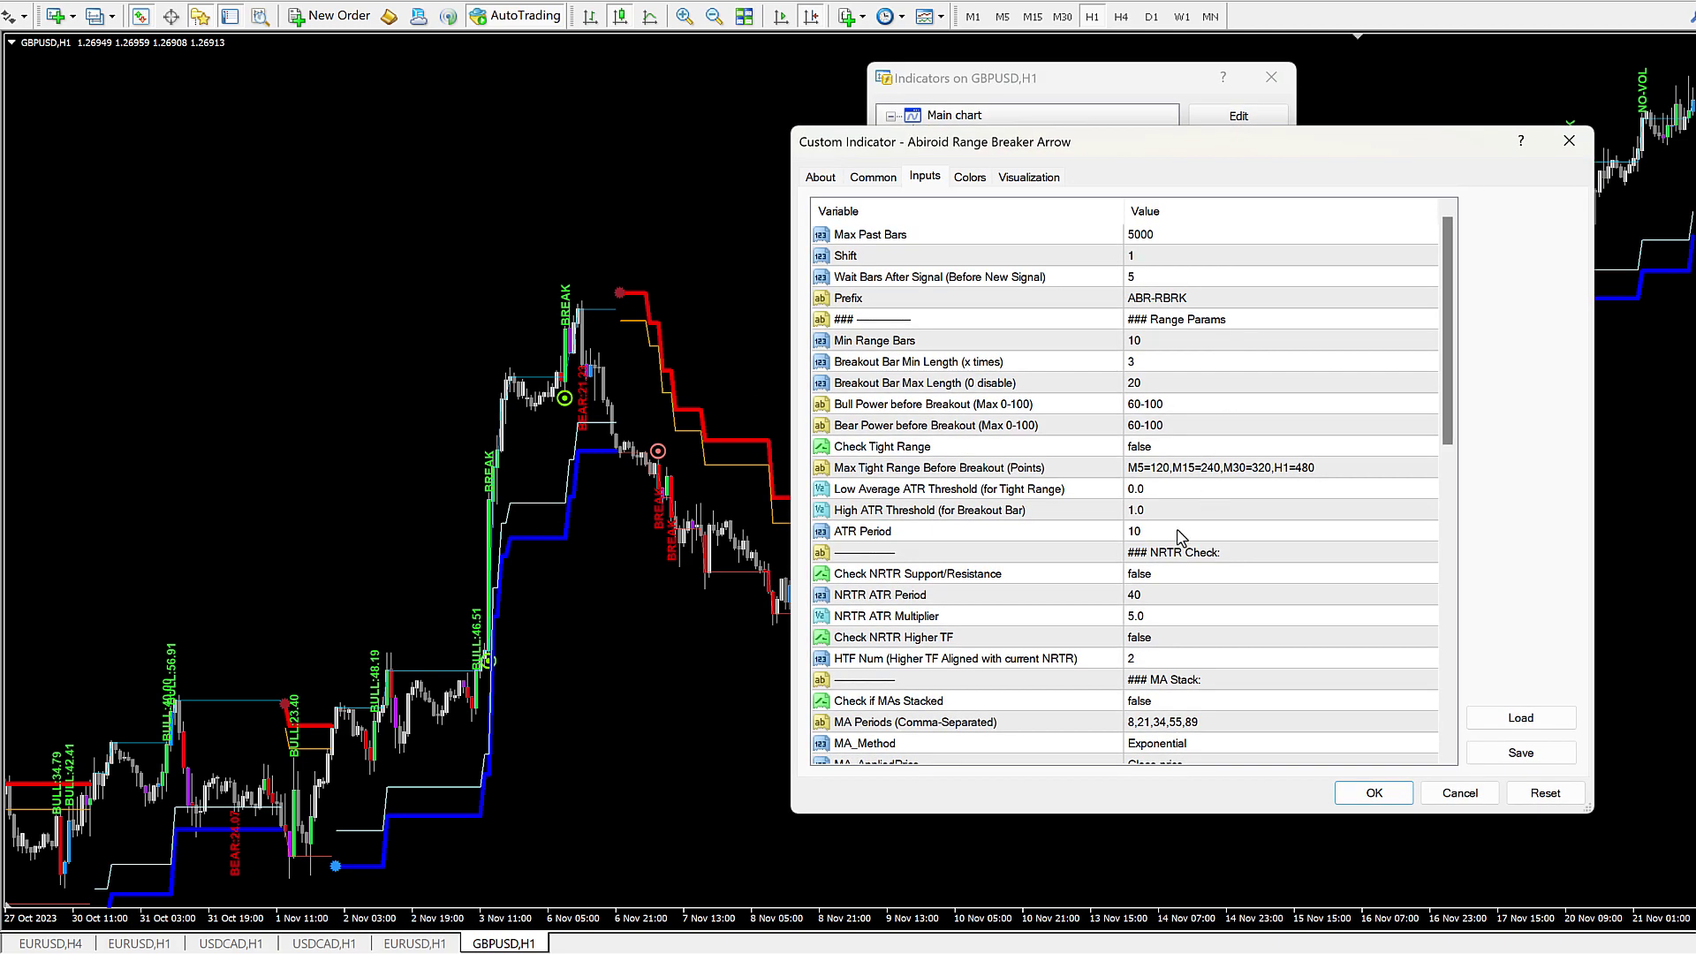
{"action": "left_click", "coordinate": [1131, 575]}
{"action": "left_click", "coordinate": [1131, 575]}
{"action": "left_click", "coordinate": [1128, 597]}
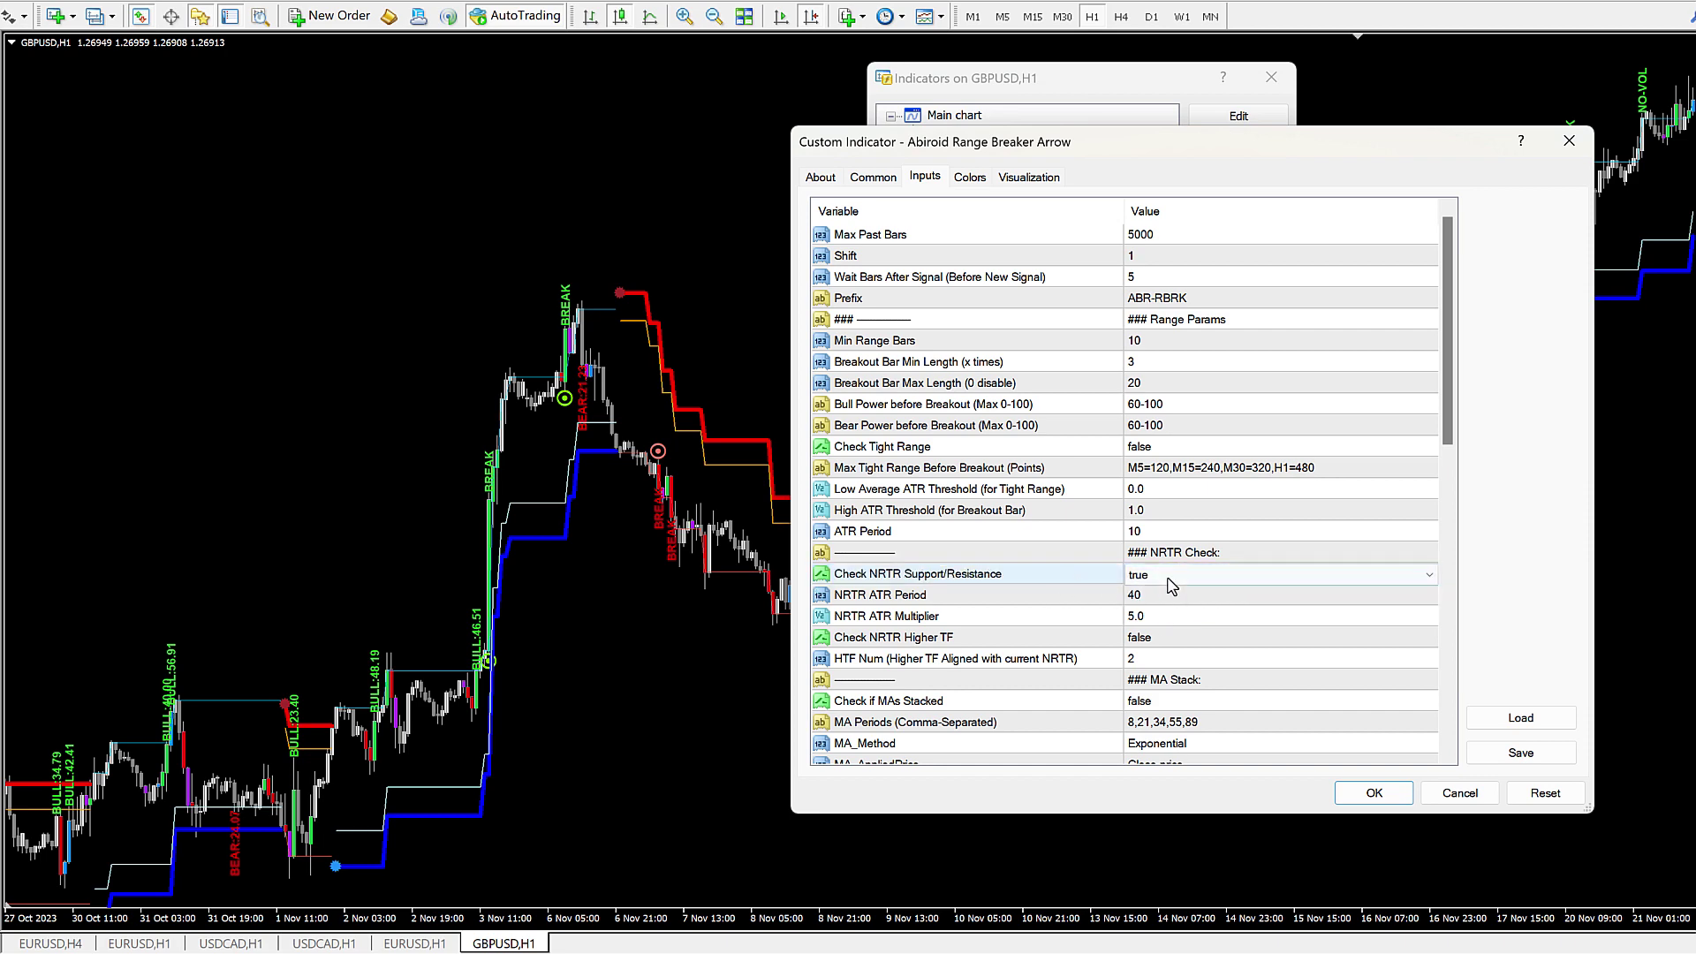
{"action": "left_click", "coordinate": [1055, 579]}
{"action": "left_click", "coordinate": [1056, 579]}
{"action": "left_click", "coordinate": [1375, 792]}
{"action": "left_click", "coordinate": [1263, 307]}
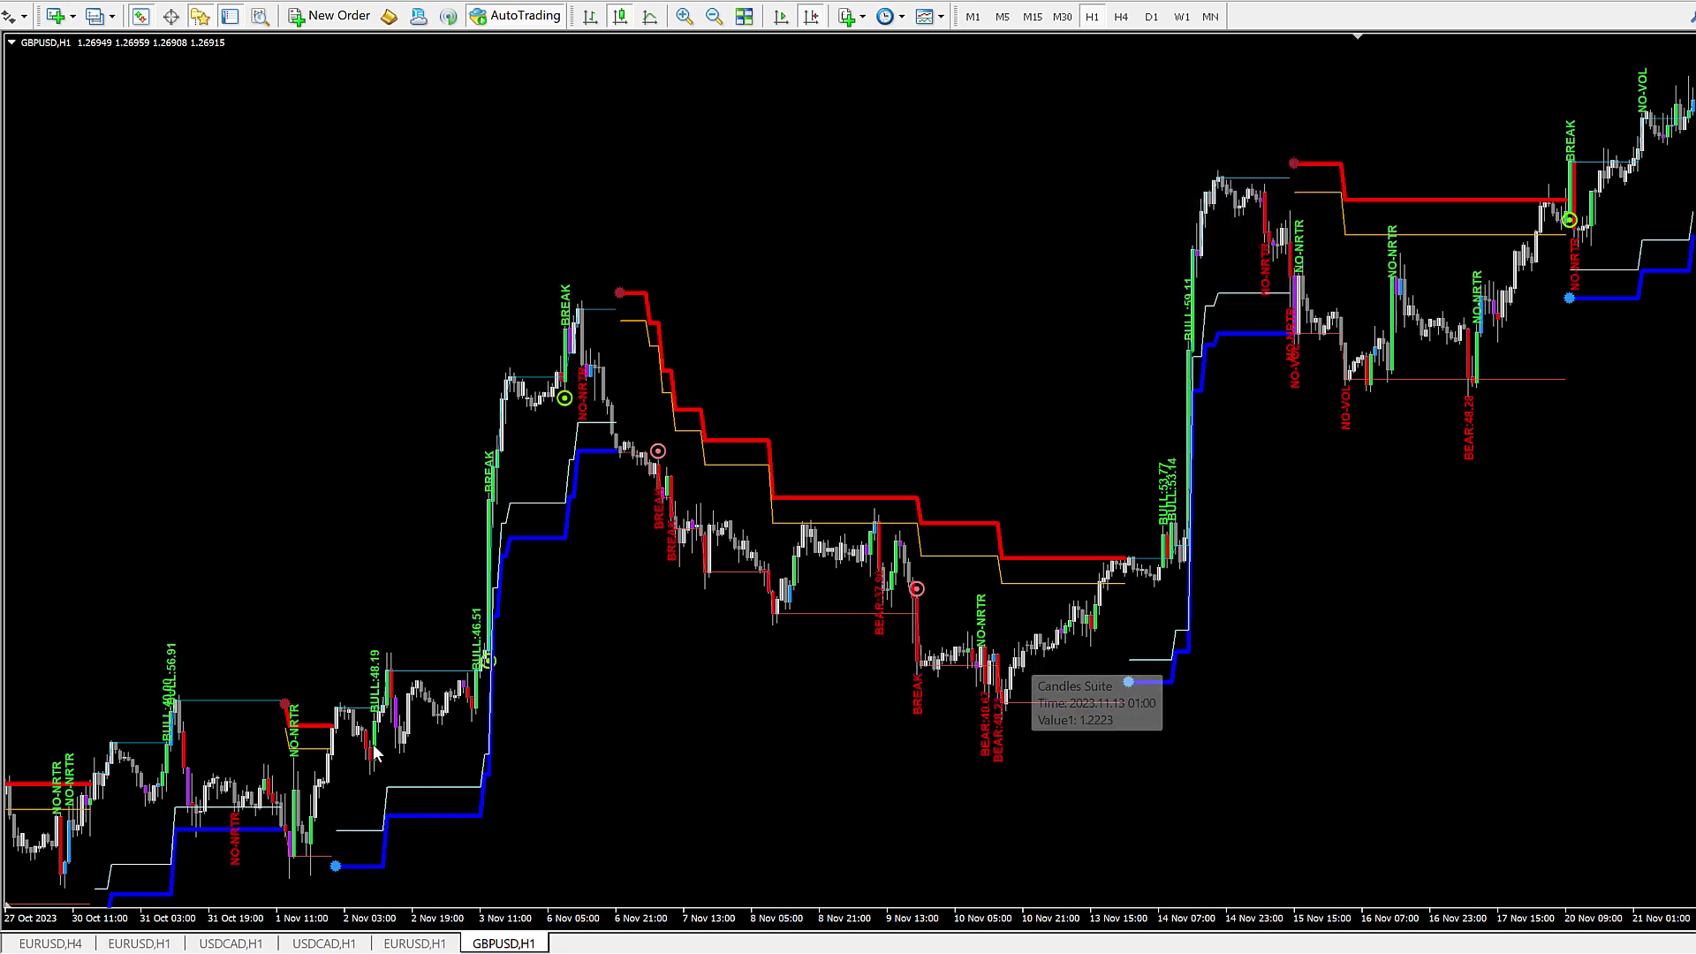
Step: Check the NO-NRTR labels on the late November bars, reopen the Range Breaker Arrow inputs and set Check NRTR Higher TF to true
{"action": "scroll", "coordinate": [1041, 433], "scroll_direction": "down", "scroll_amount": 10}
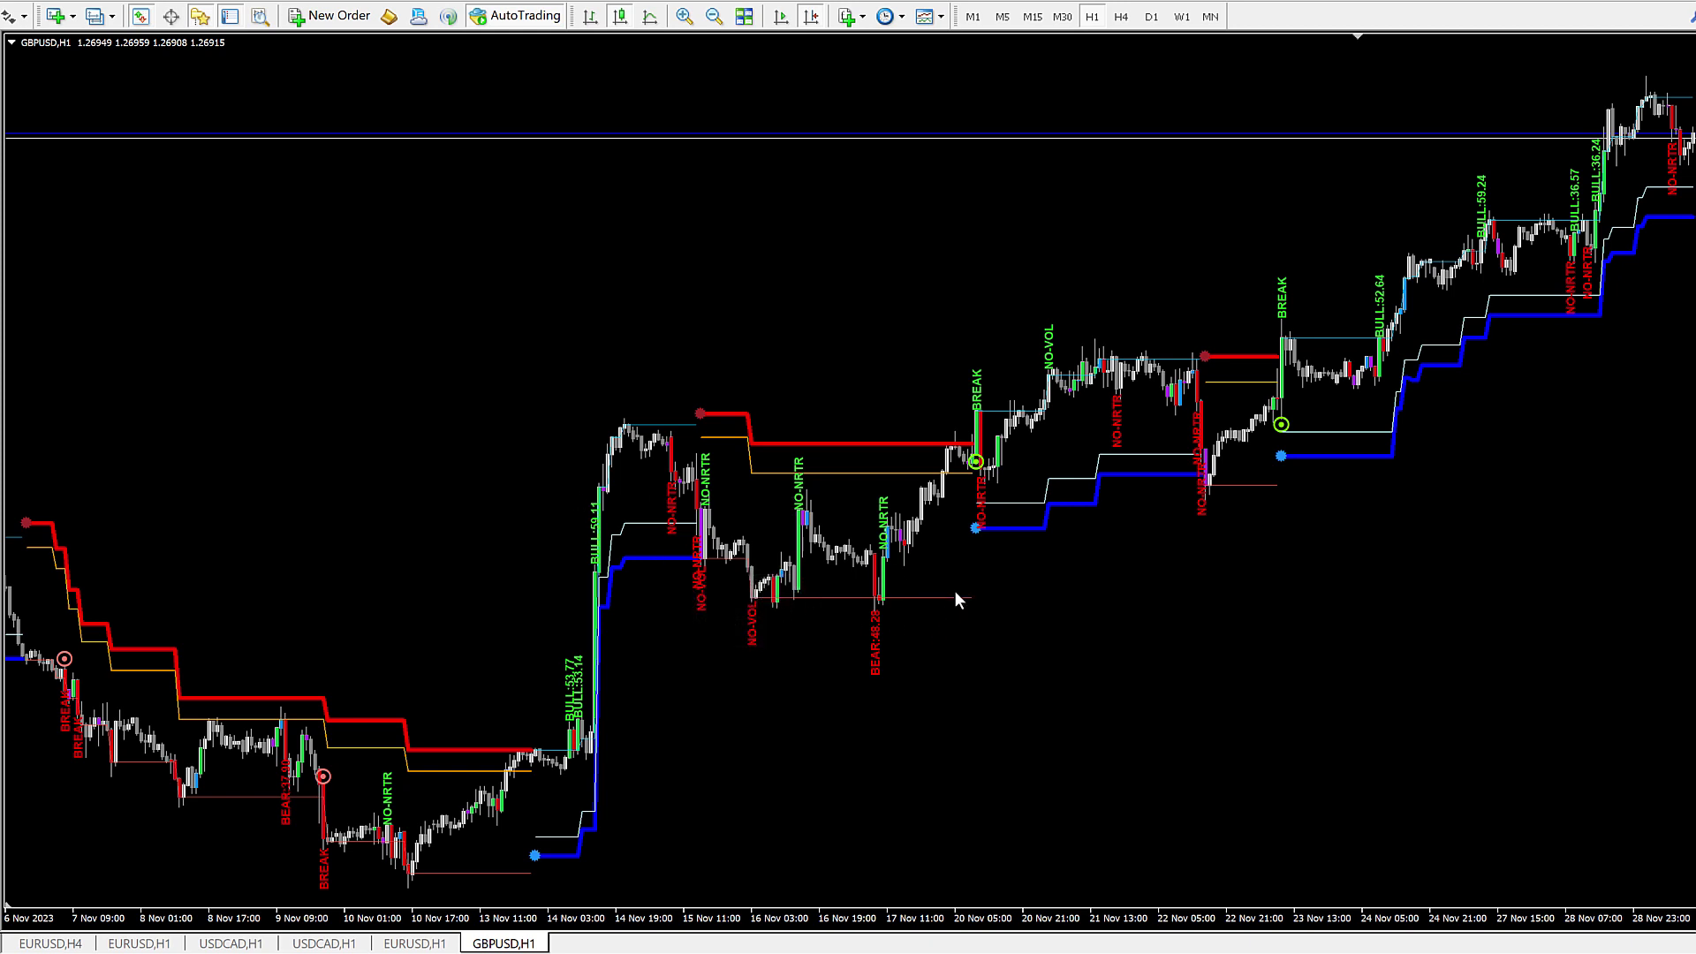
{"action": "right_click", "coordinate": [818, 265]}
{"action": "left_click", "coordinate": [919, 387]}
{"action": "double_click", "coordinate": [1043, 153]}
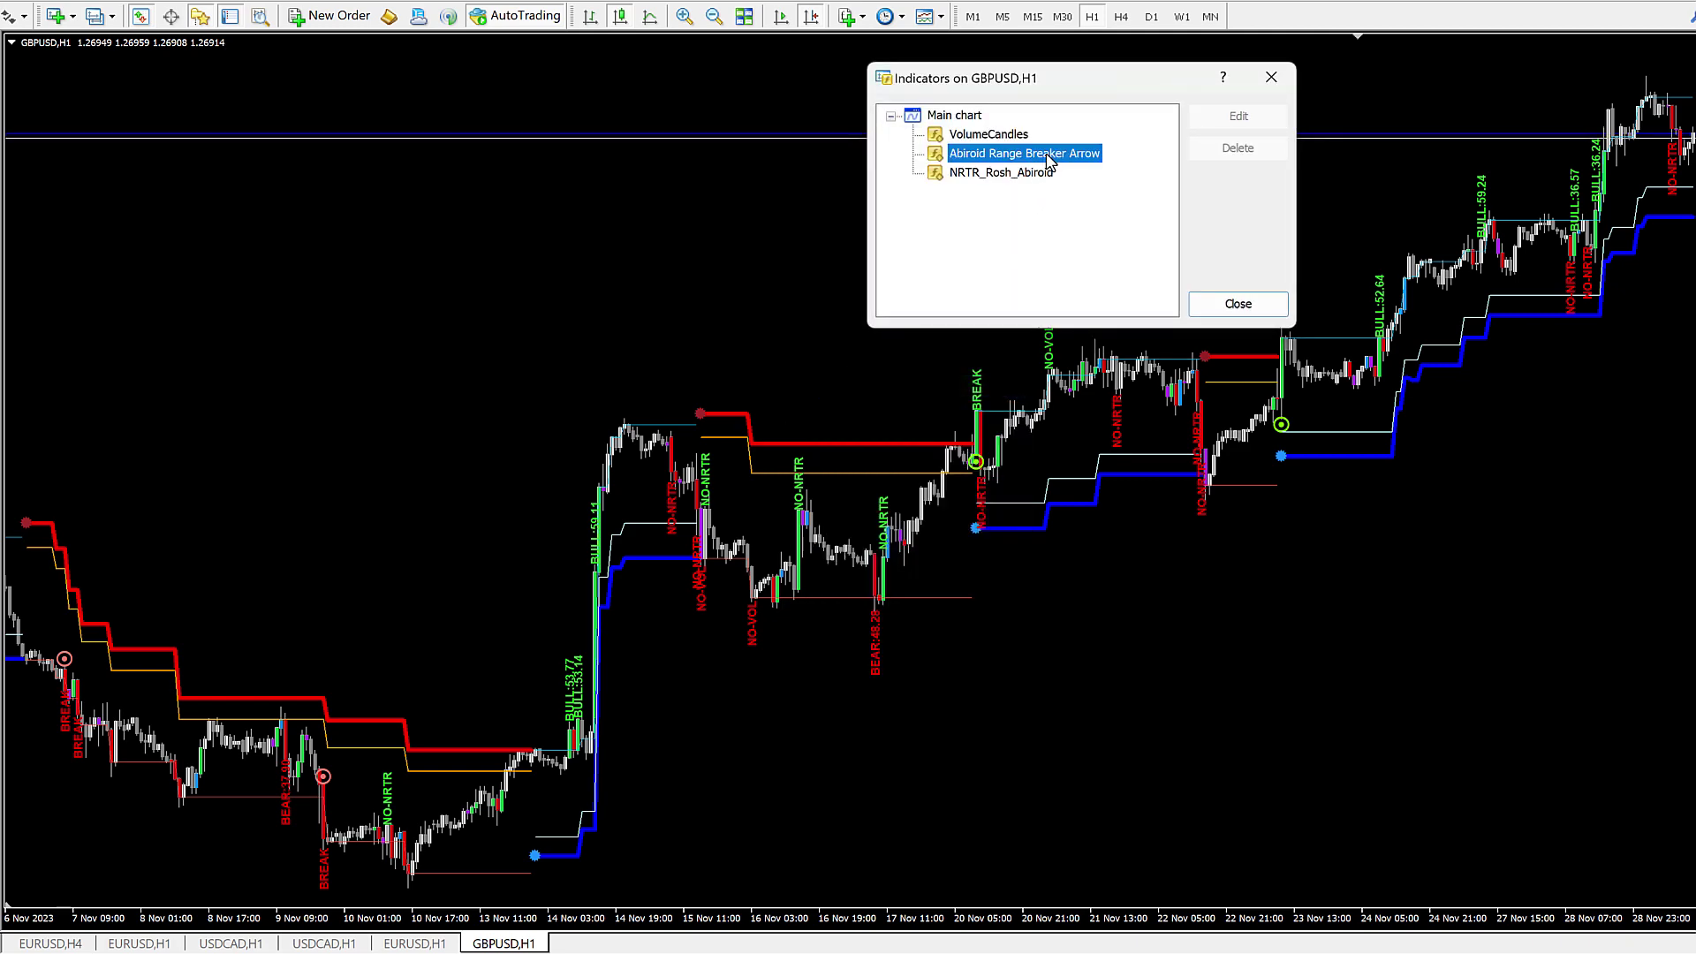
{"action": "scroll", "coordinate": [1202, 455], "scroll_direction": "down", "scroll_amount": 4}
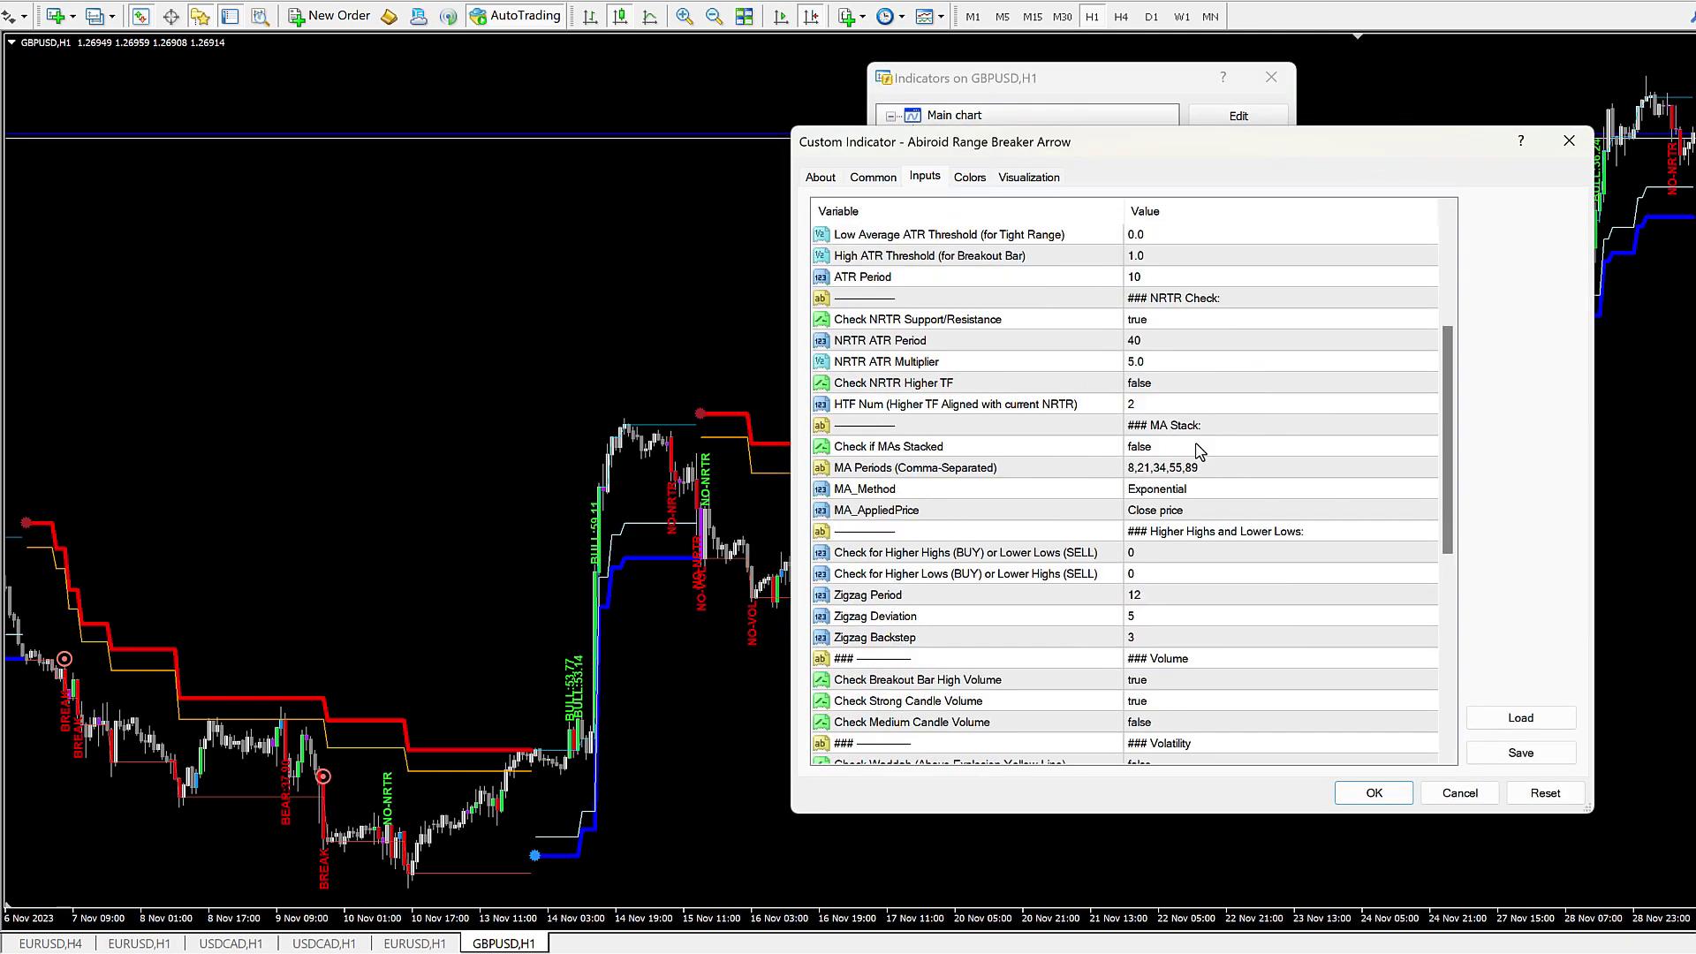
{"action": "left_click", "coordinate": [831, 388]}
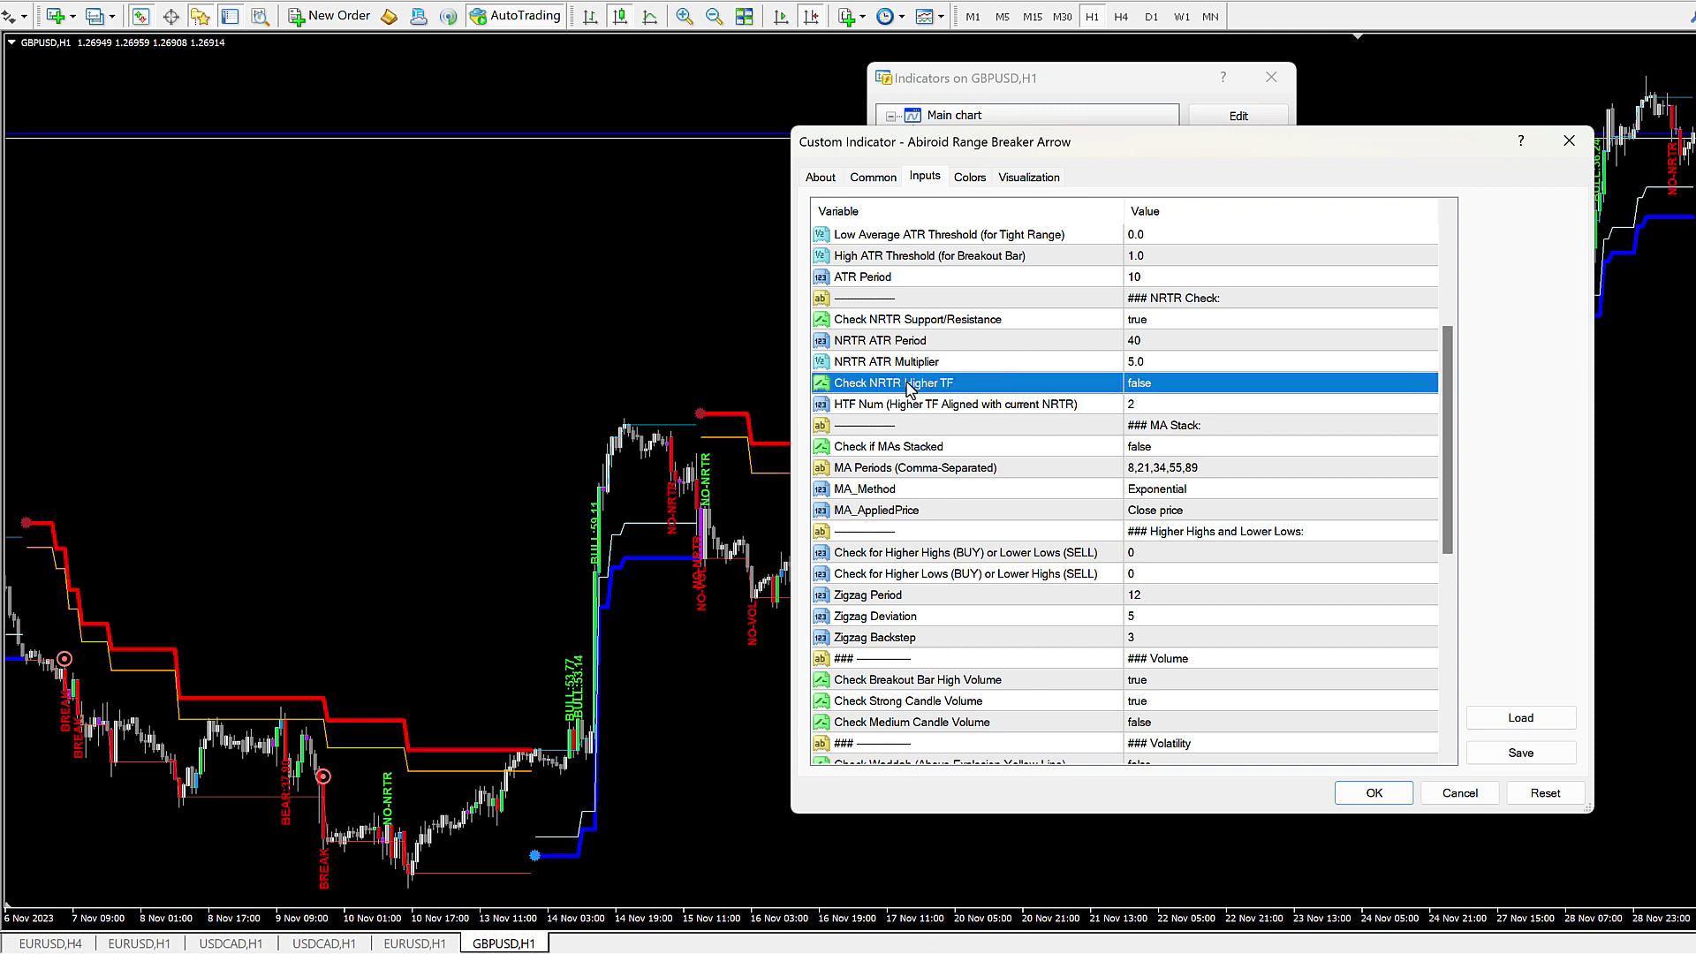
{"action": "left_click", "coordinate": [1160, 385]}
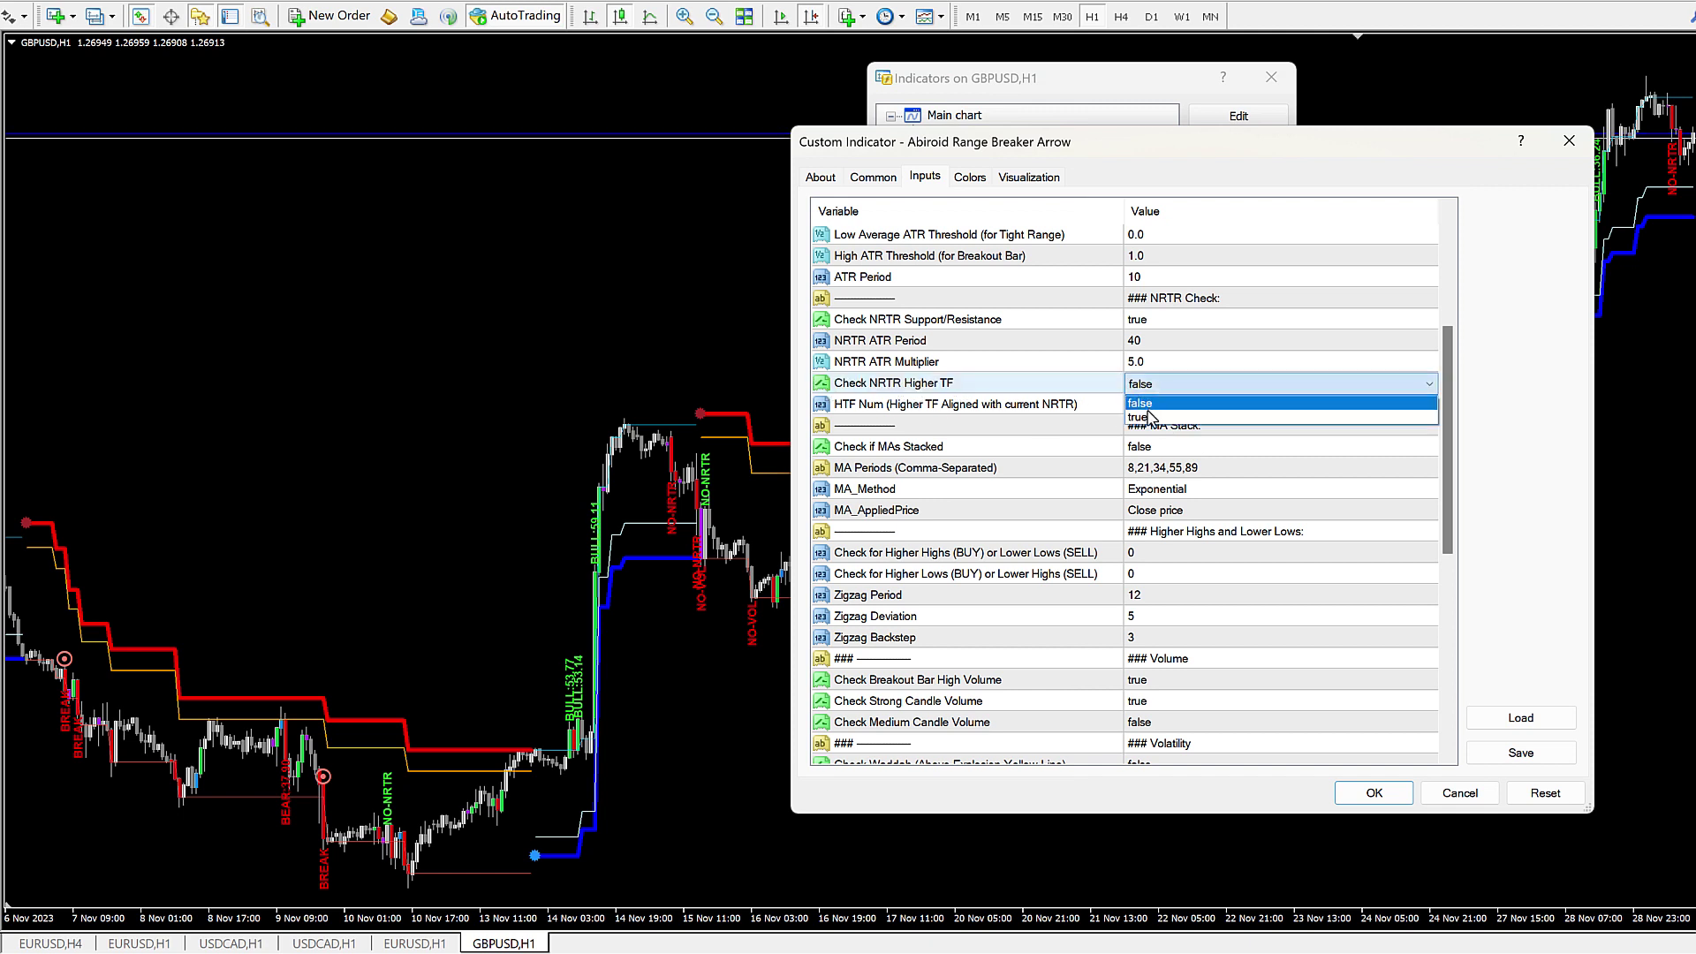
{"action": "left_click", "coordinate": [1147, 425]}
{"action": "left_click", "coordinate": [1089, 389]}
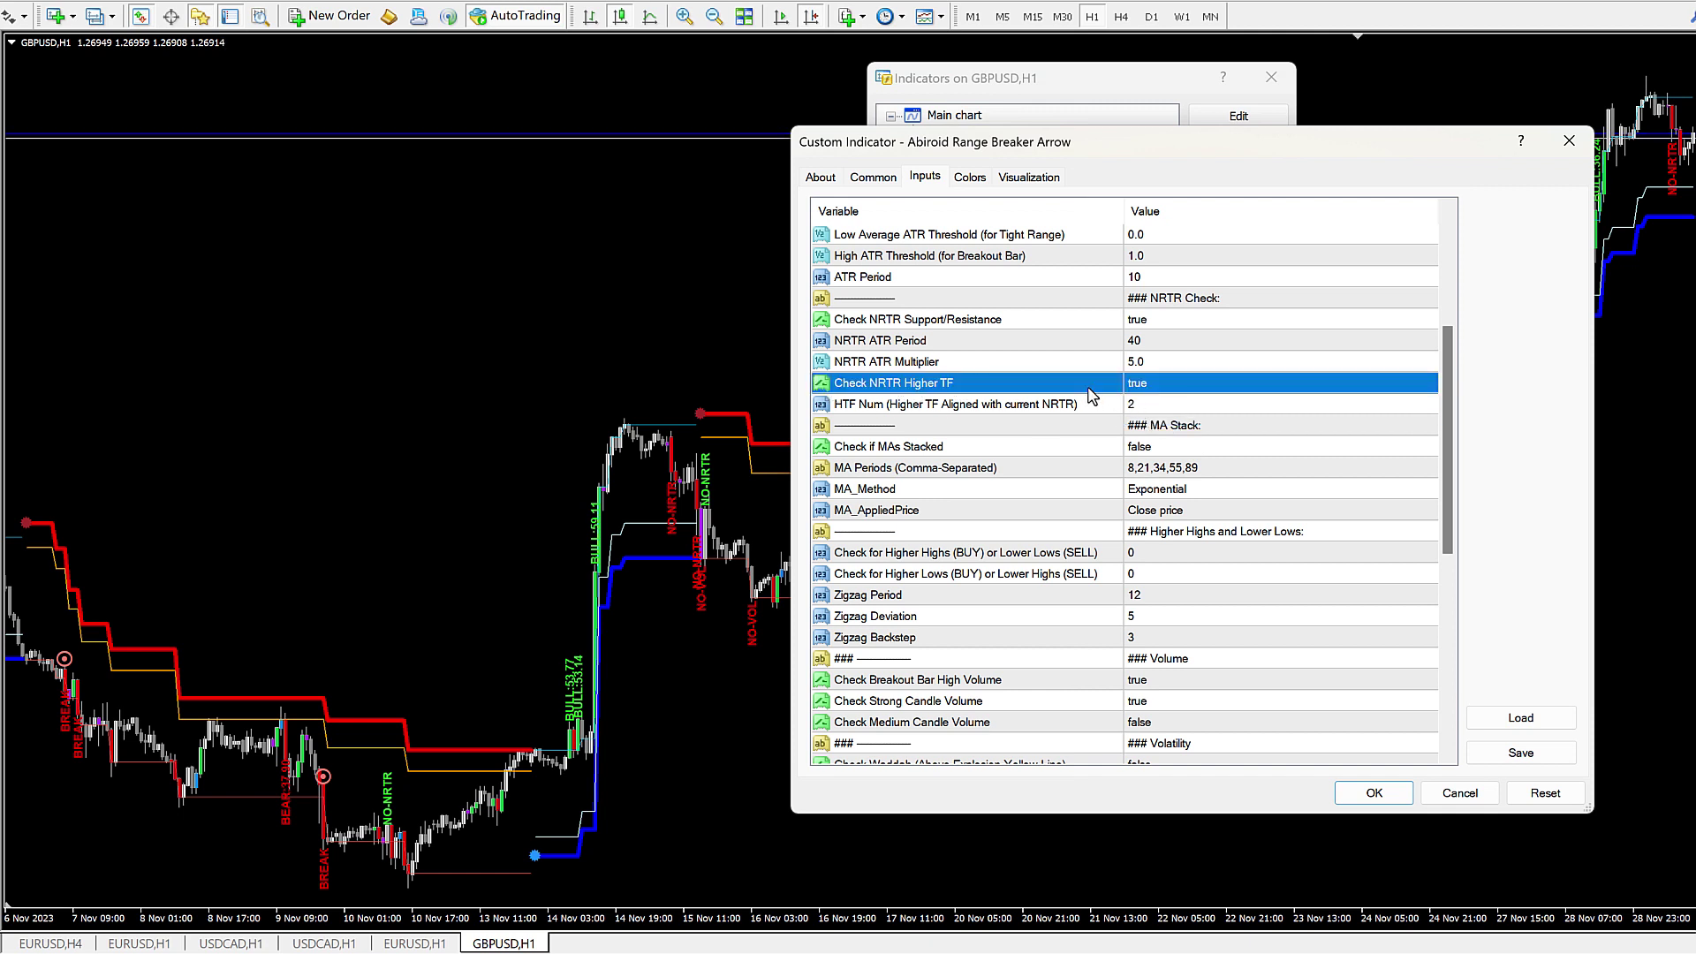
Step: Review how HTF Num, Check NRTR Support/Resistance and Check NRTR Higher TF relate to the current H1 timeframe
{"action": "left_click", "coordinate": [982, 407]}
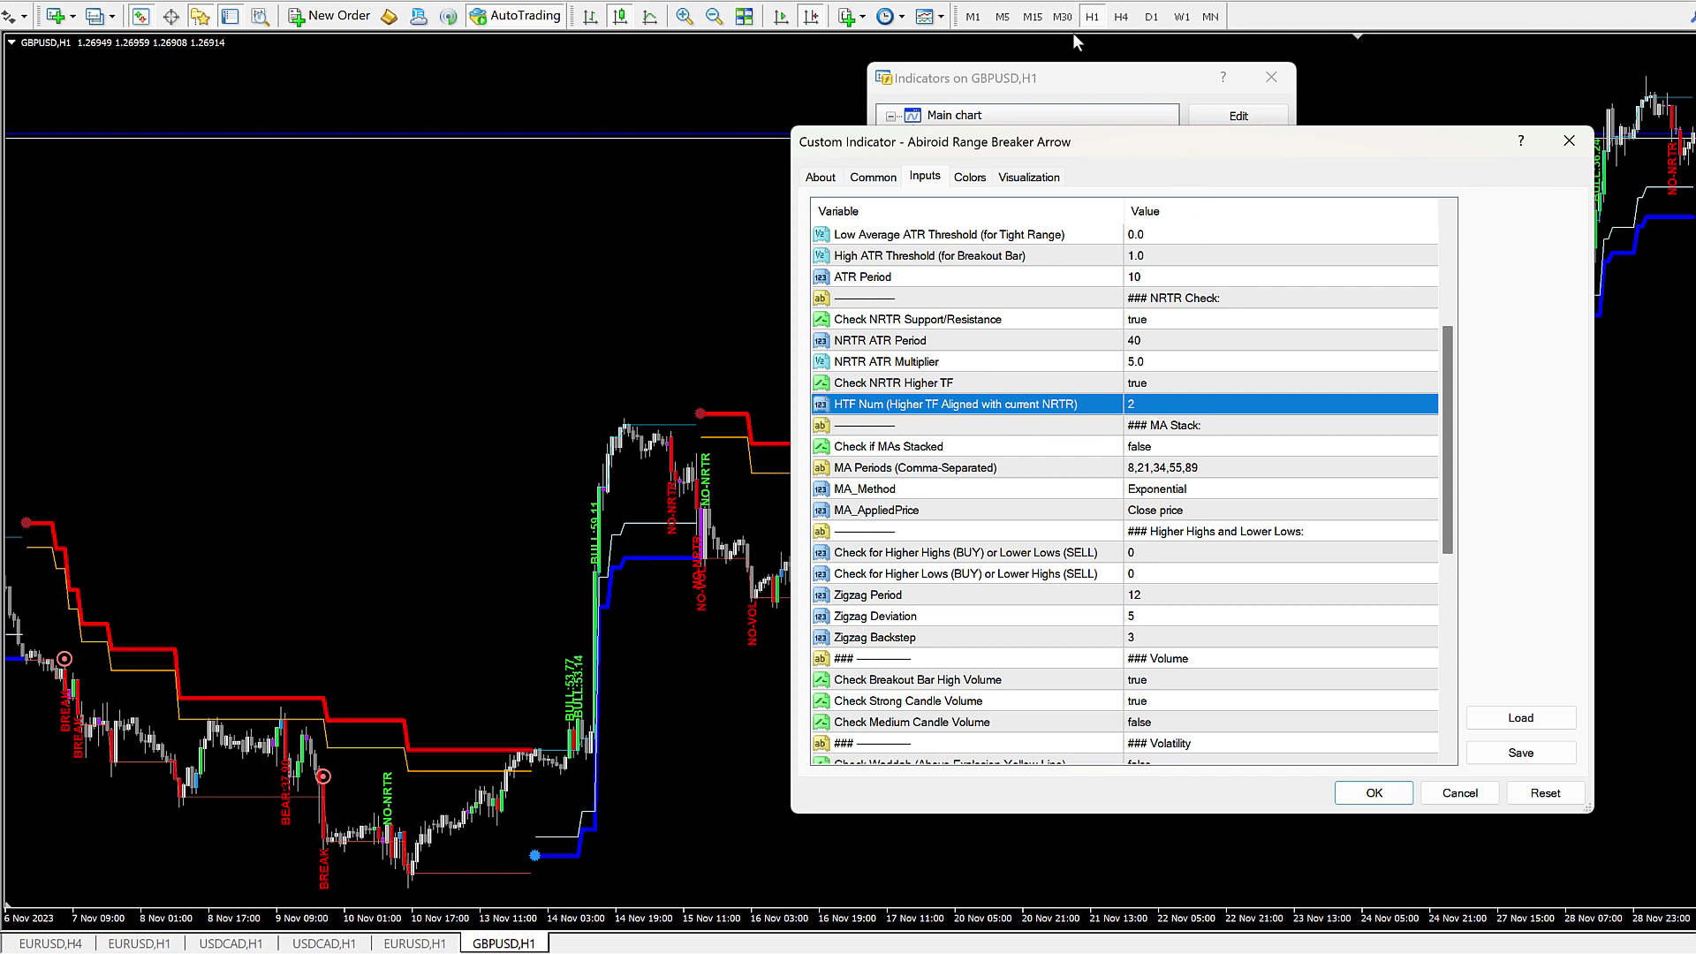
{"action": "left_click", "coordinate": [1207, 320]}
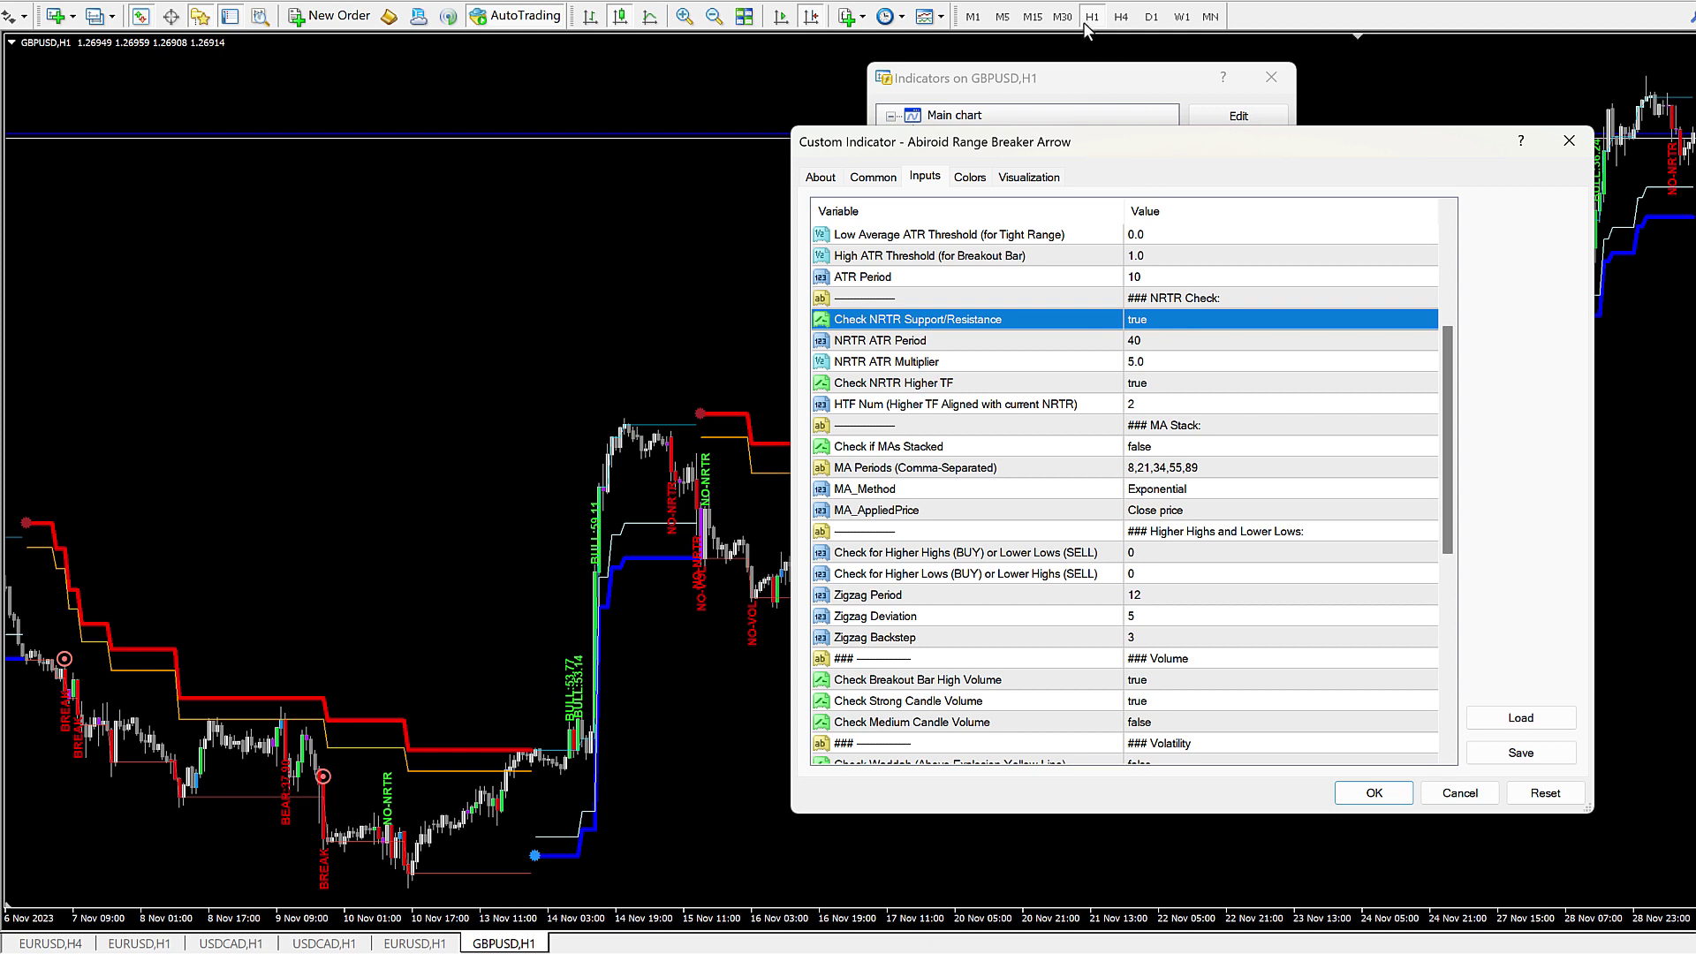
{"action": "left_click", "coordinate": [972, 385]}
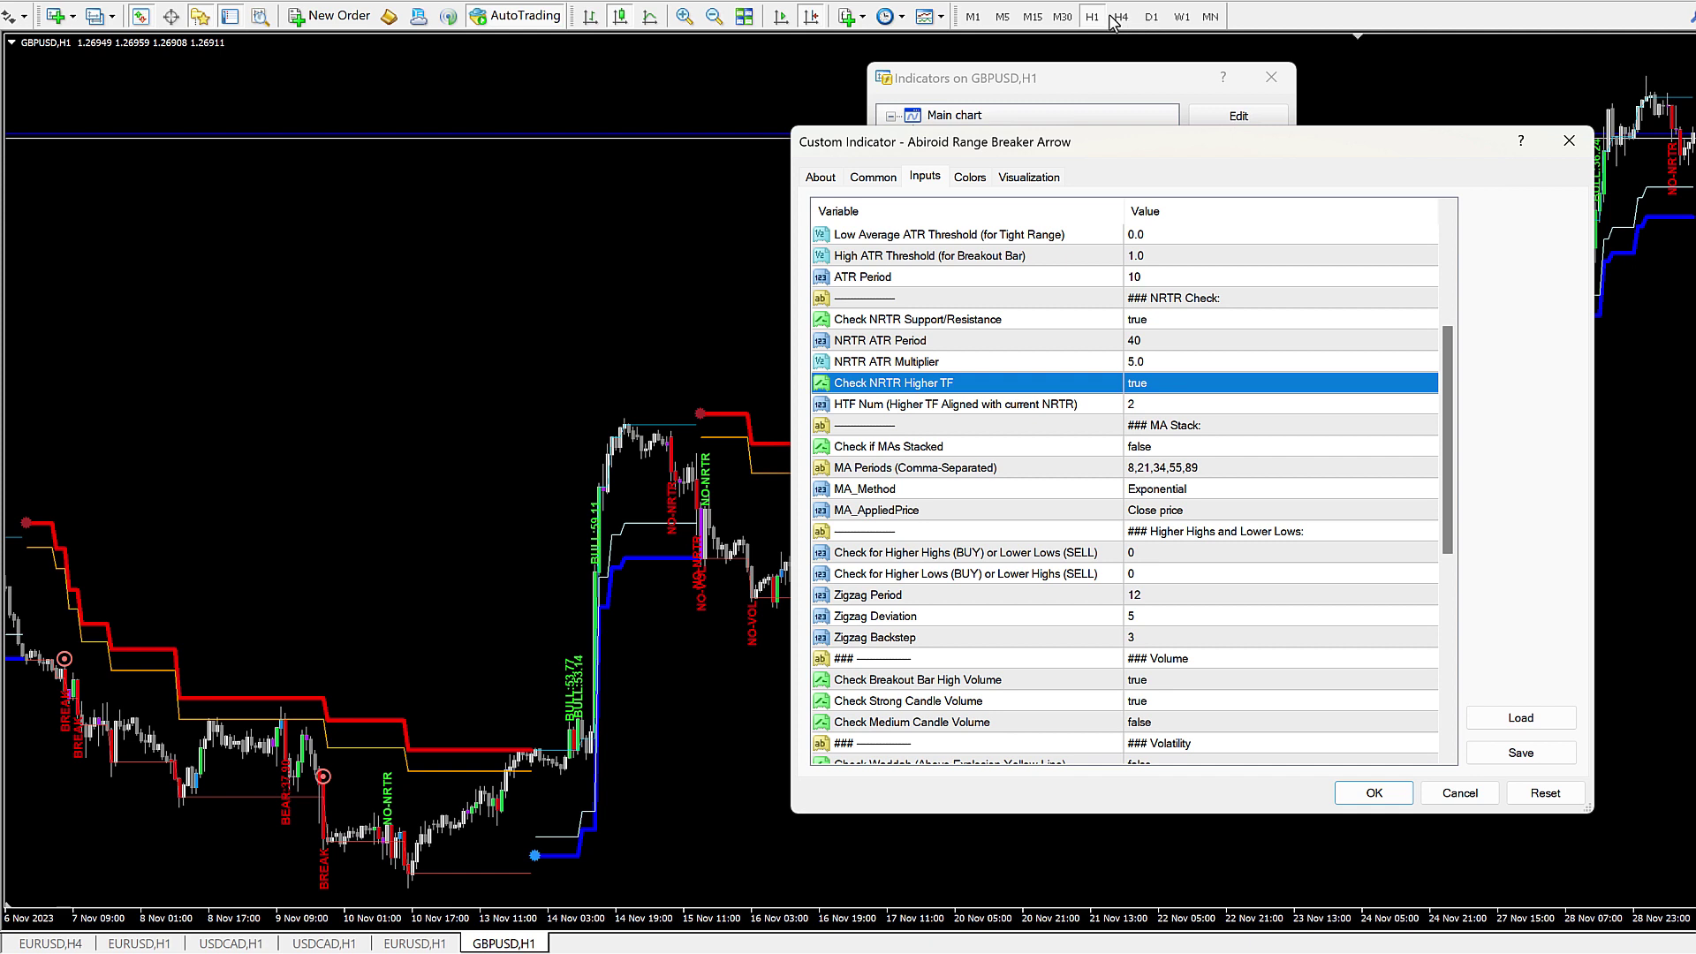
{"action": "left_click", "coordinate": [1150, 322]}
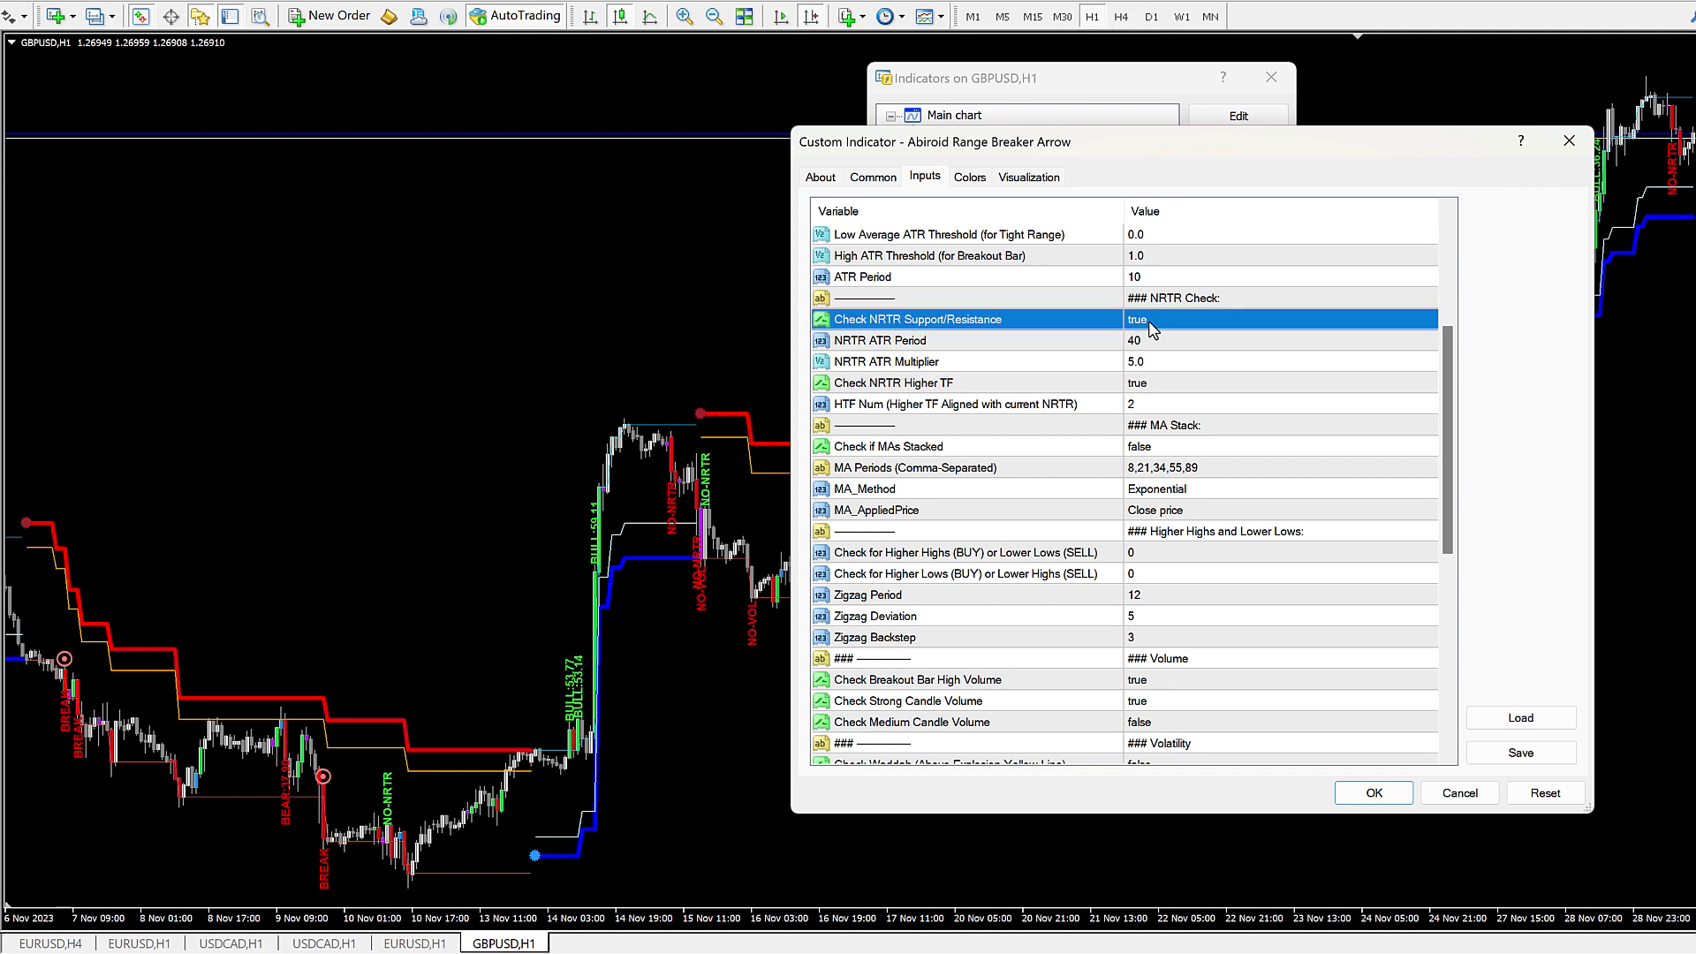
{"action": "left_click", "coordinate": [1128, 323]}
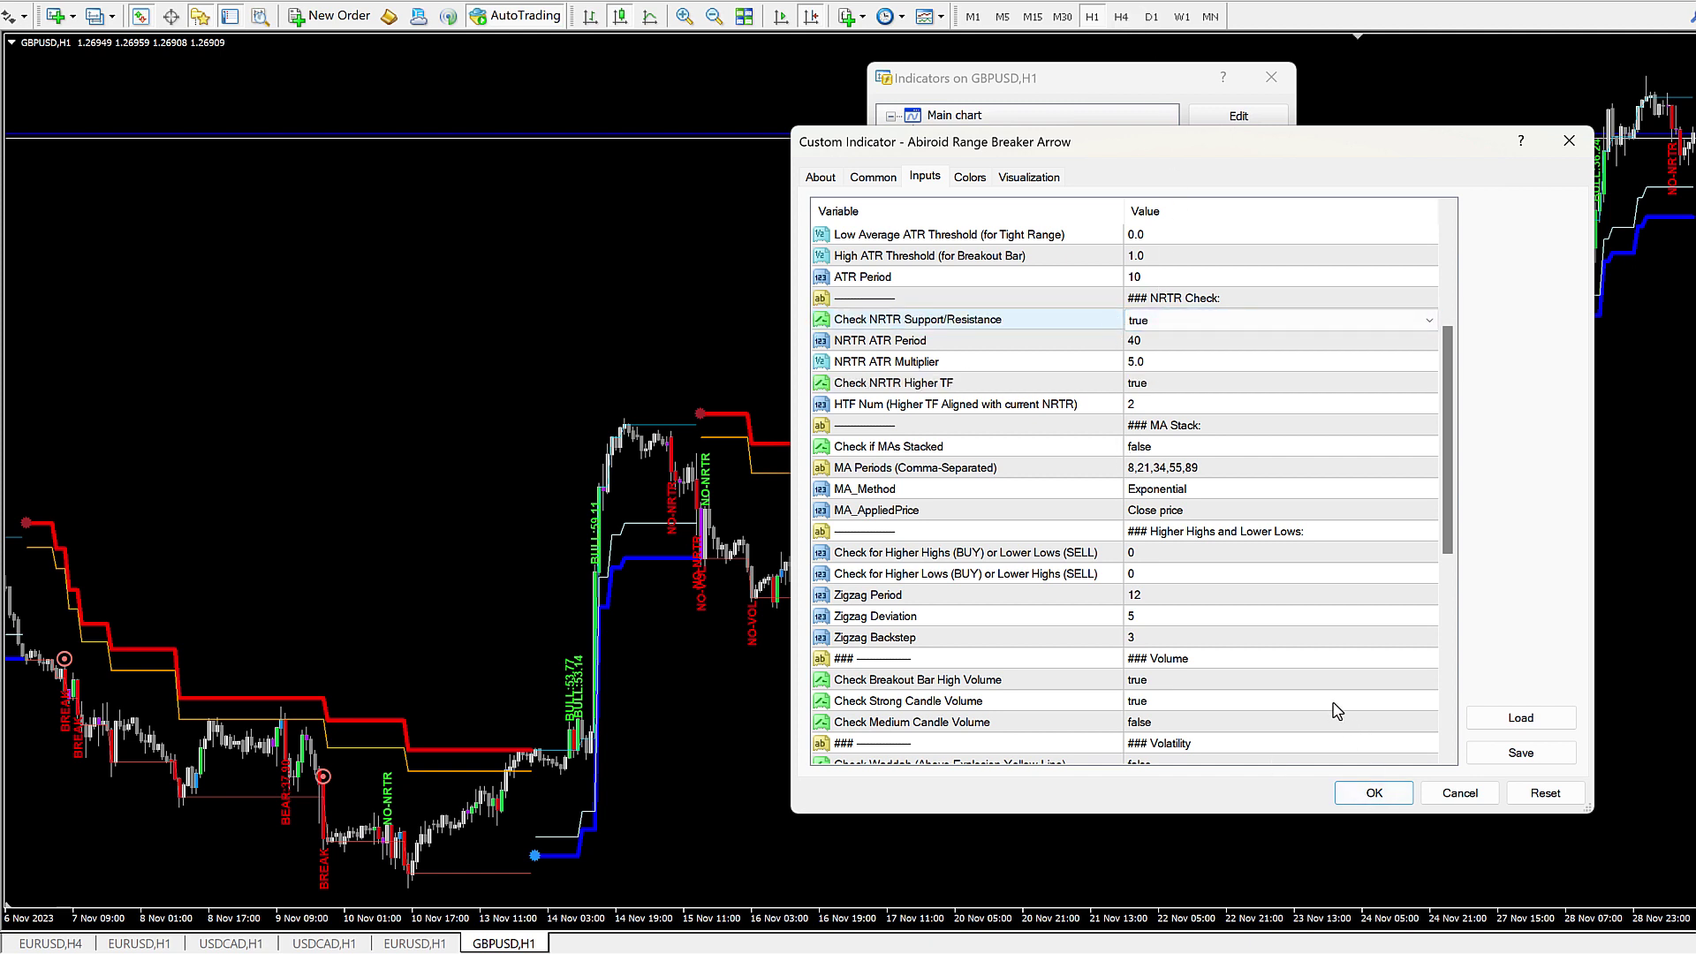
Step: Set both Bull Power before Breakout and Bear Power before Breakout to 0-100 in the Range Breaker Arrow inputs
{"action": "scroll", "coordinate": [1237, 574], "scroll_direction": "up", "scroll_amount": 4}
{"action": "left_click", "coordinate": [1135, 406]}
{"action": "left_click", "coordinate": [1134, 405]}
{"action": "left_click", "coordinate": [1135, 406]}
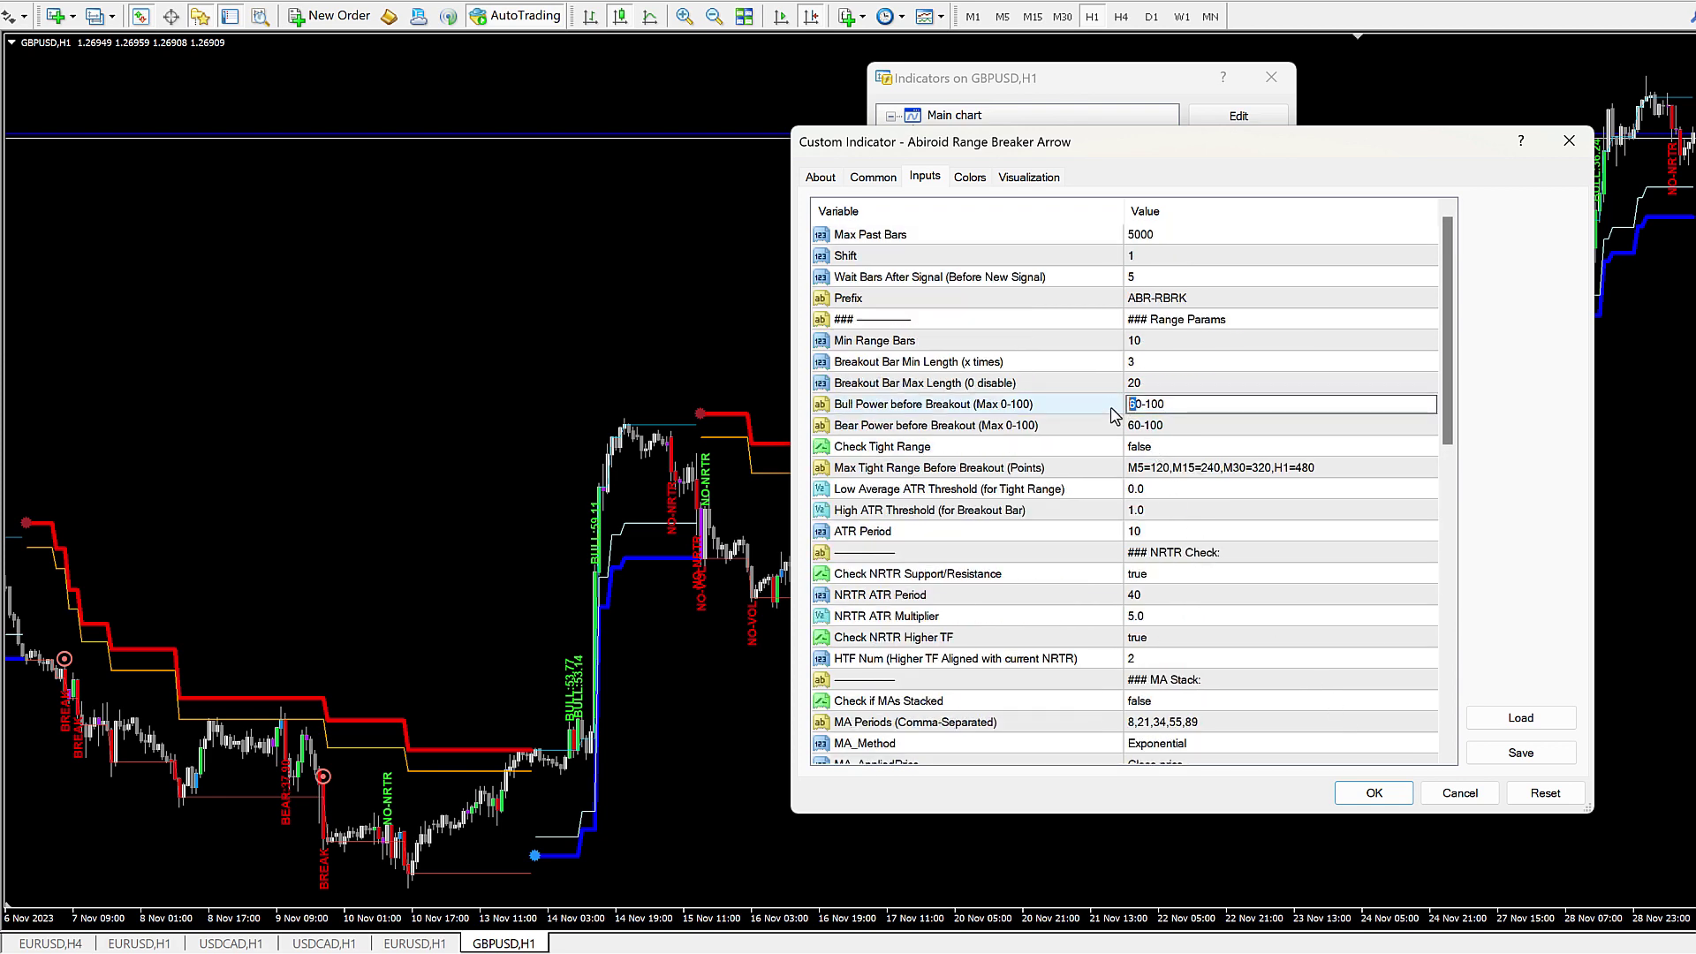
{"action": "key", "text": "Delete"}
{"action": "left_click", "coordinate": [1136, 425]}
{"action": "left_click", "coordinate": [1130, 425]}
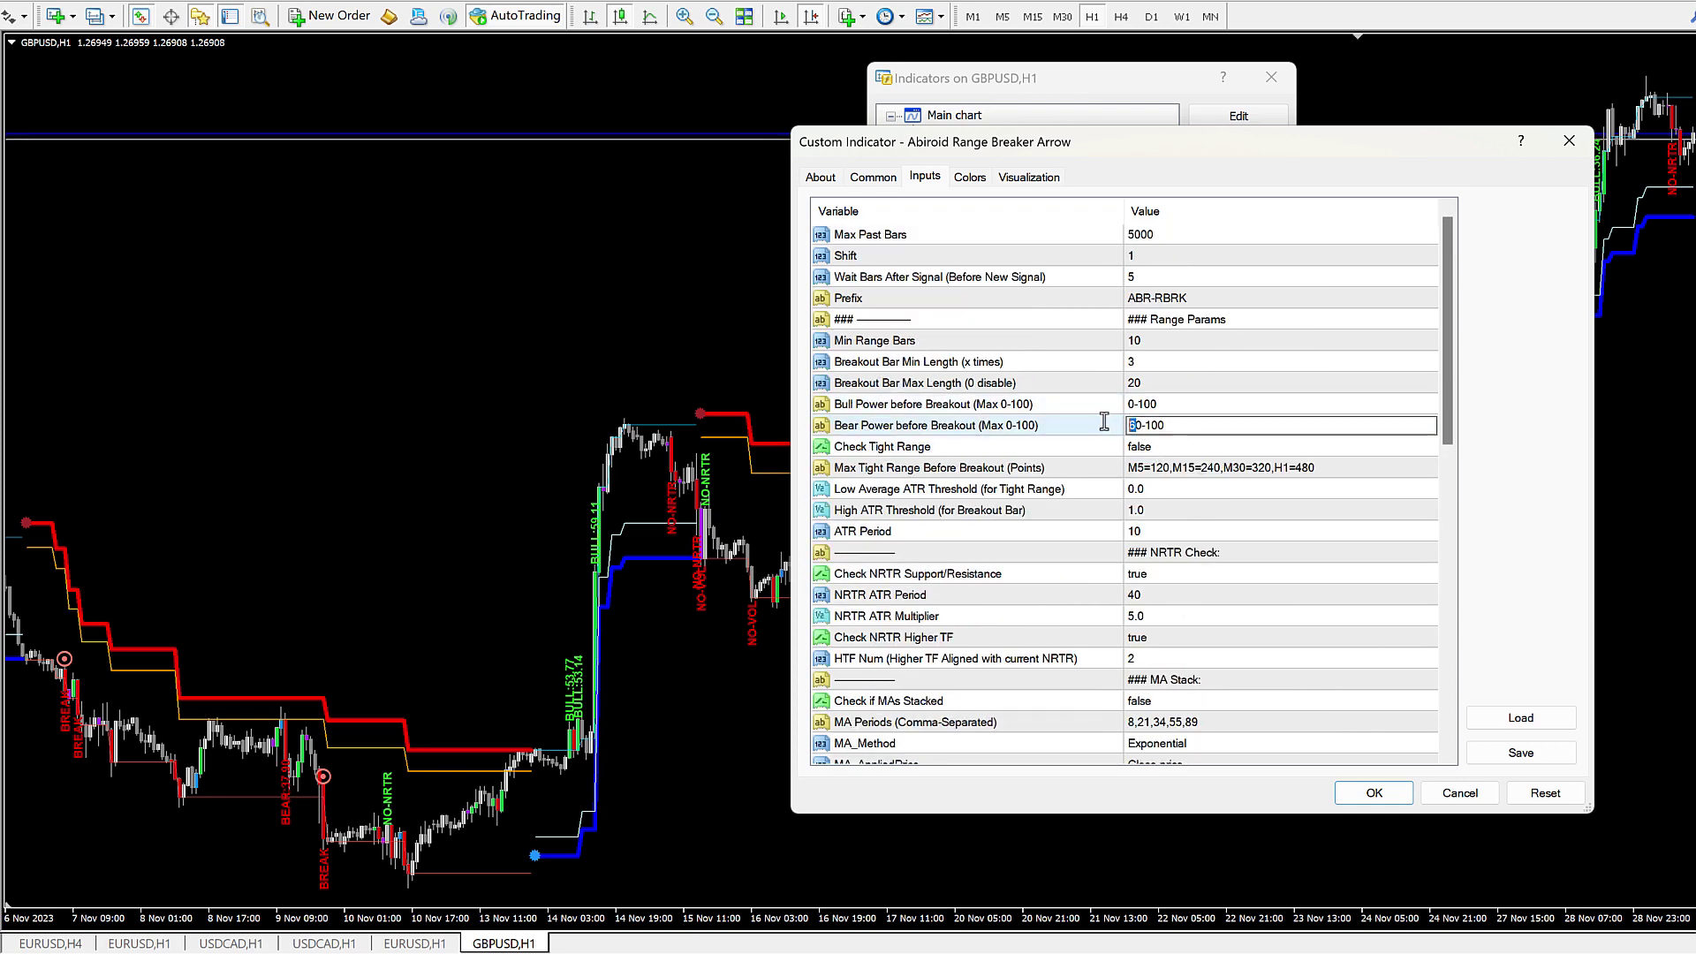
{"action": "key", "text": "Delete"}
{"action": "left_click", "coordinate": [1020, 446]}
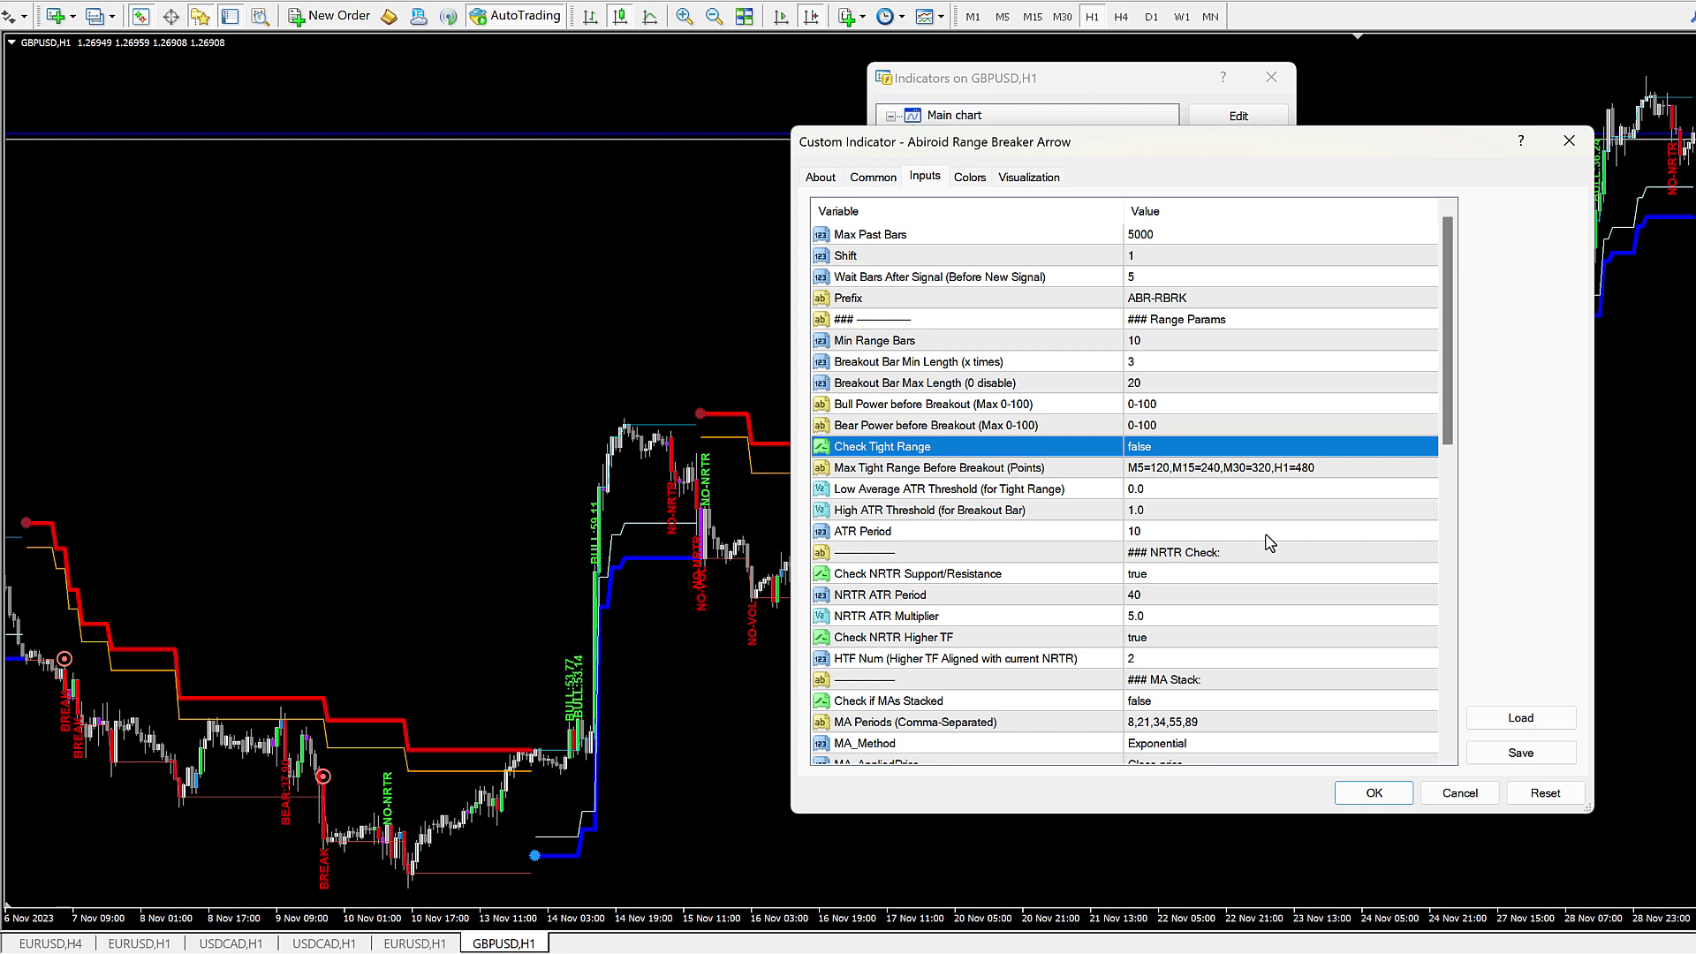
Step: Review the remaining inputs down to the alert settings, apply the changed inputs and close the indicators list
{"action": "scroll", "coordinate": [1270, 544], "scroll_direction": "down", "scroll_amount": 3}
{"action": "scroll", "coordinate": [1284, 601], "scroll_direction": "down", "scroll_amount": 4}
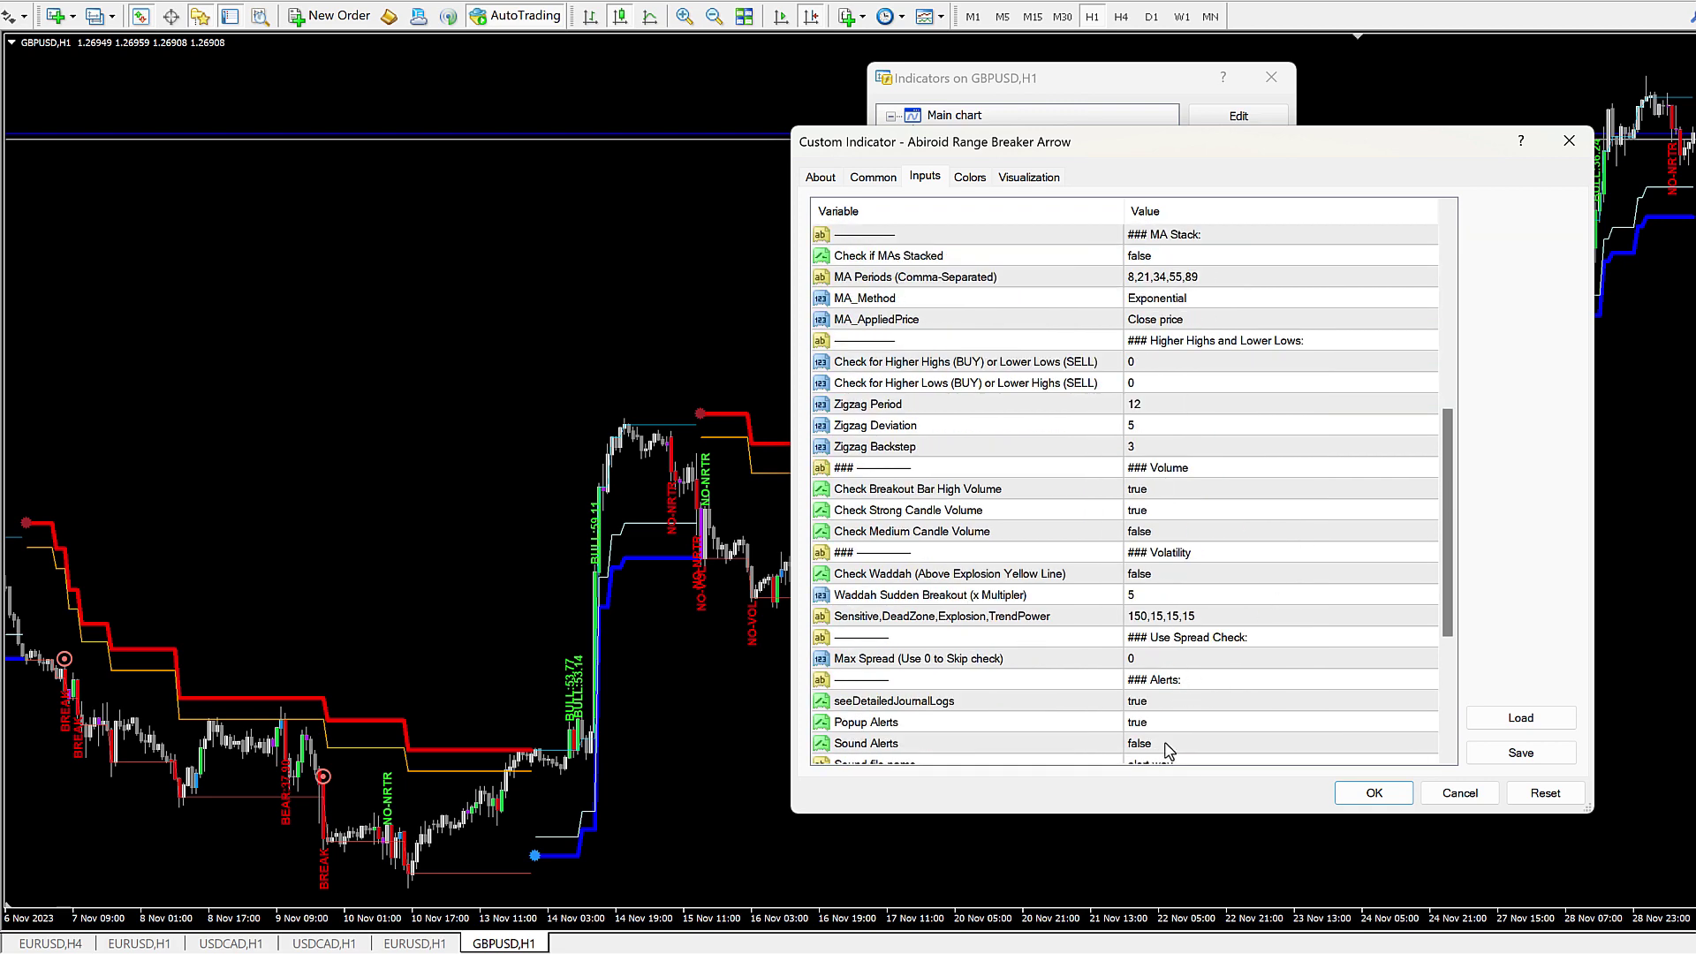
{"action": "scroll", "coordinate": [1185, 729], "scroll_direction": "up", "scroll_amount": 6}
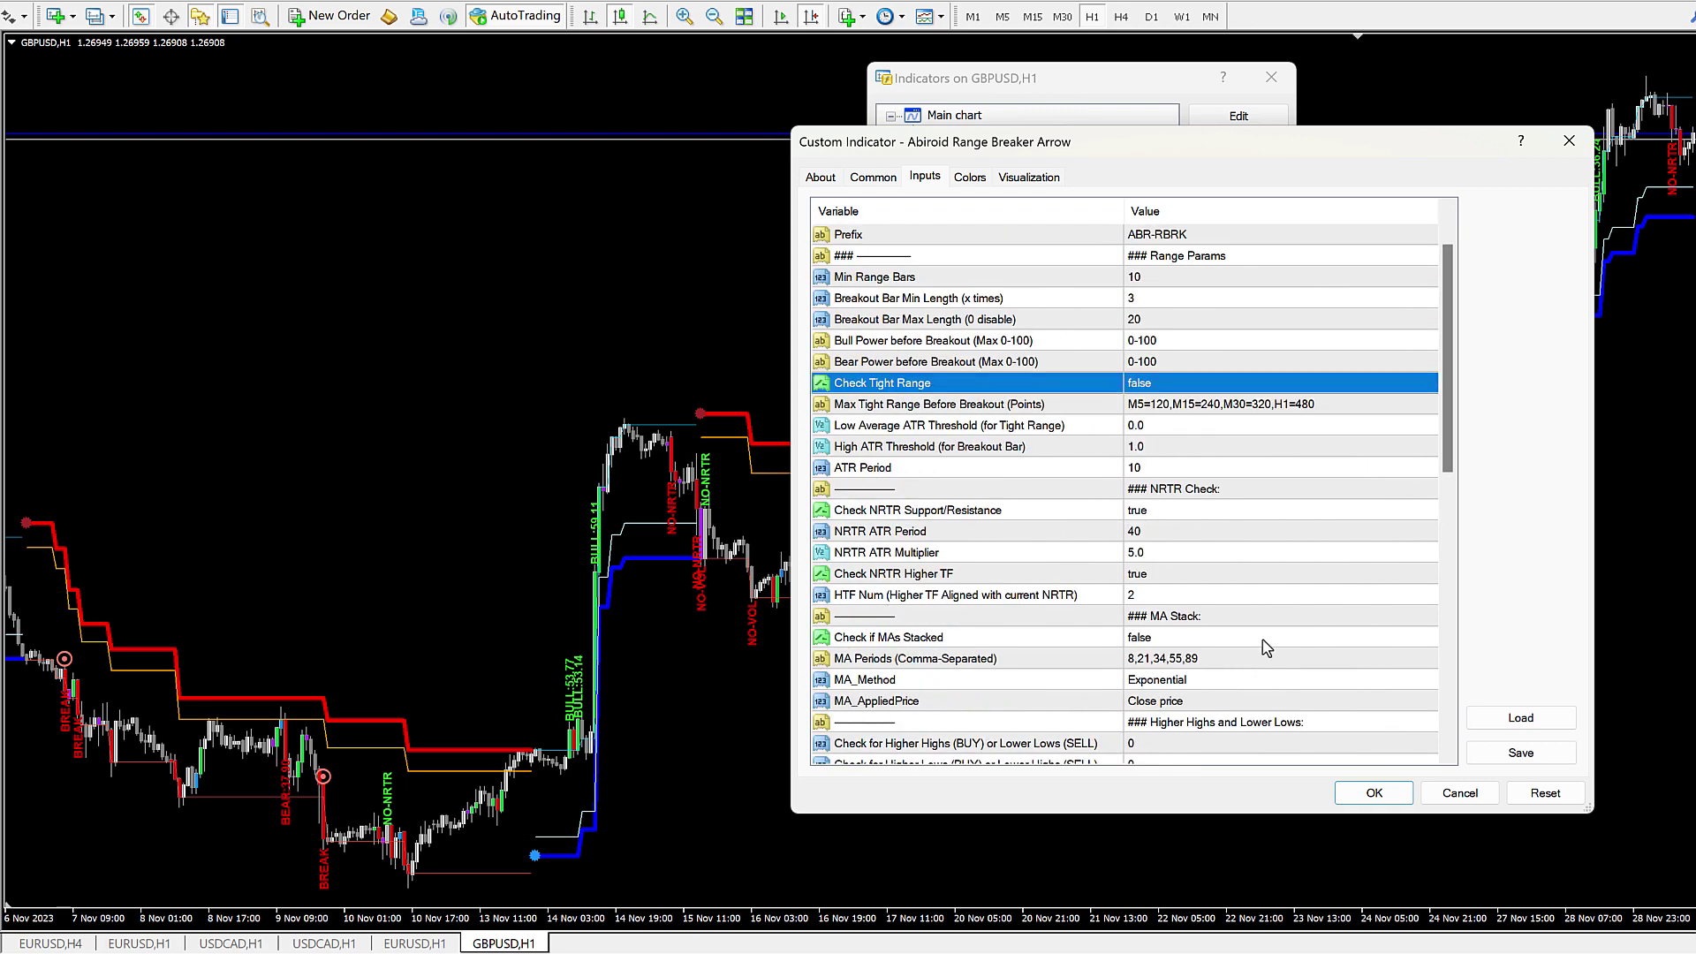
{"action": "left_click", "coordinate": [1181, 513]}
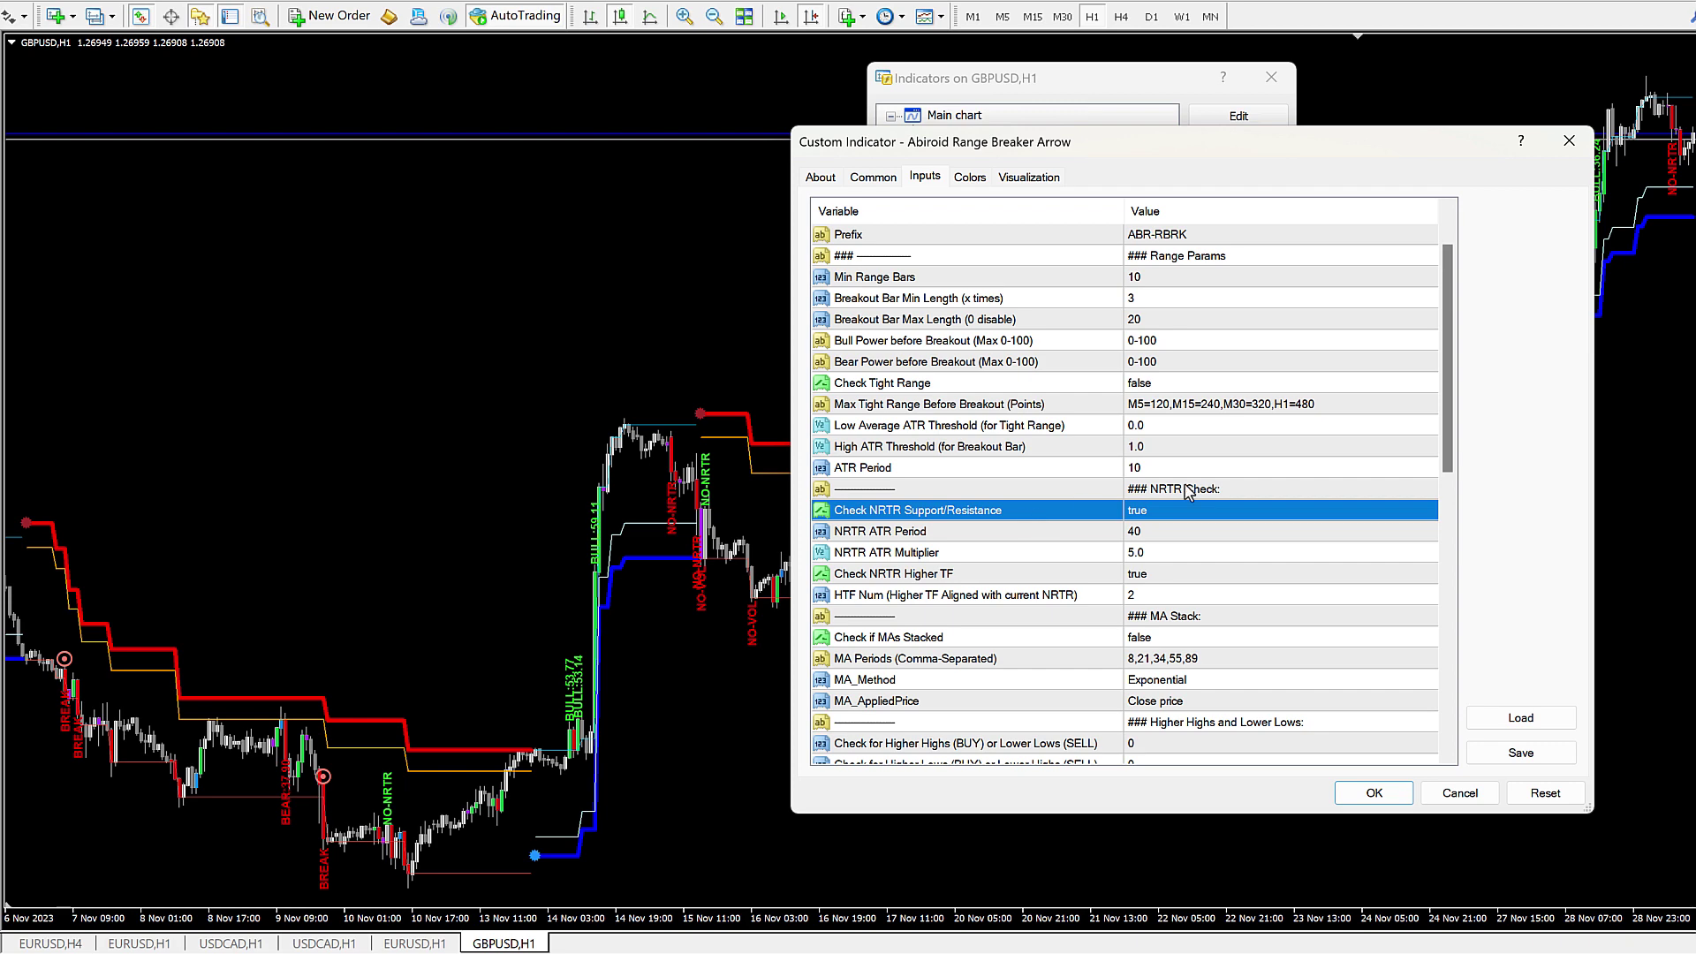
{"action": "left_click", "coordinate": [1392, 797]}
{"action": "left_click", "coordinate": [1243, 305]}
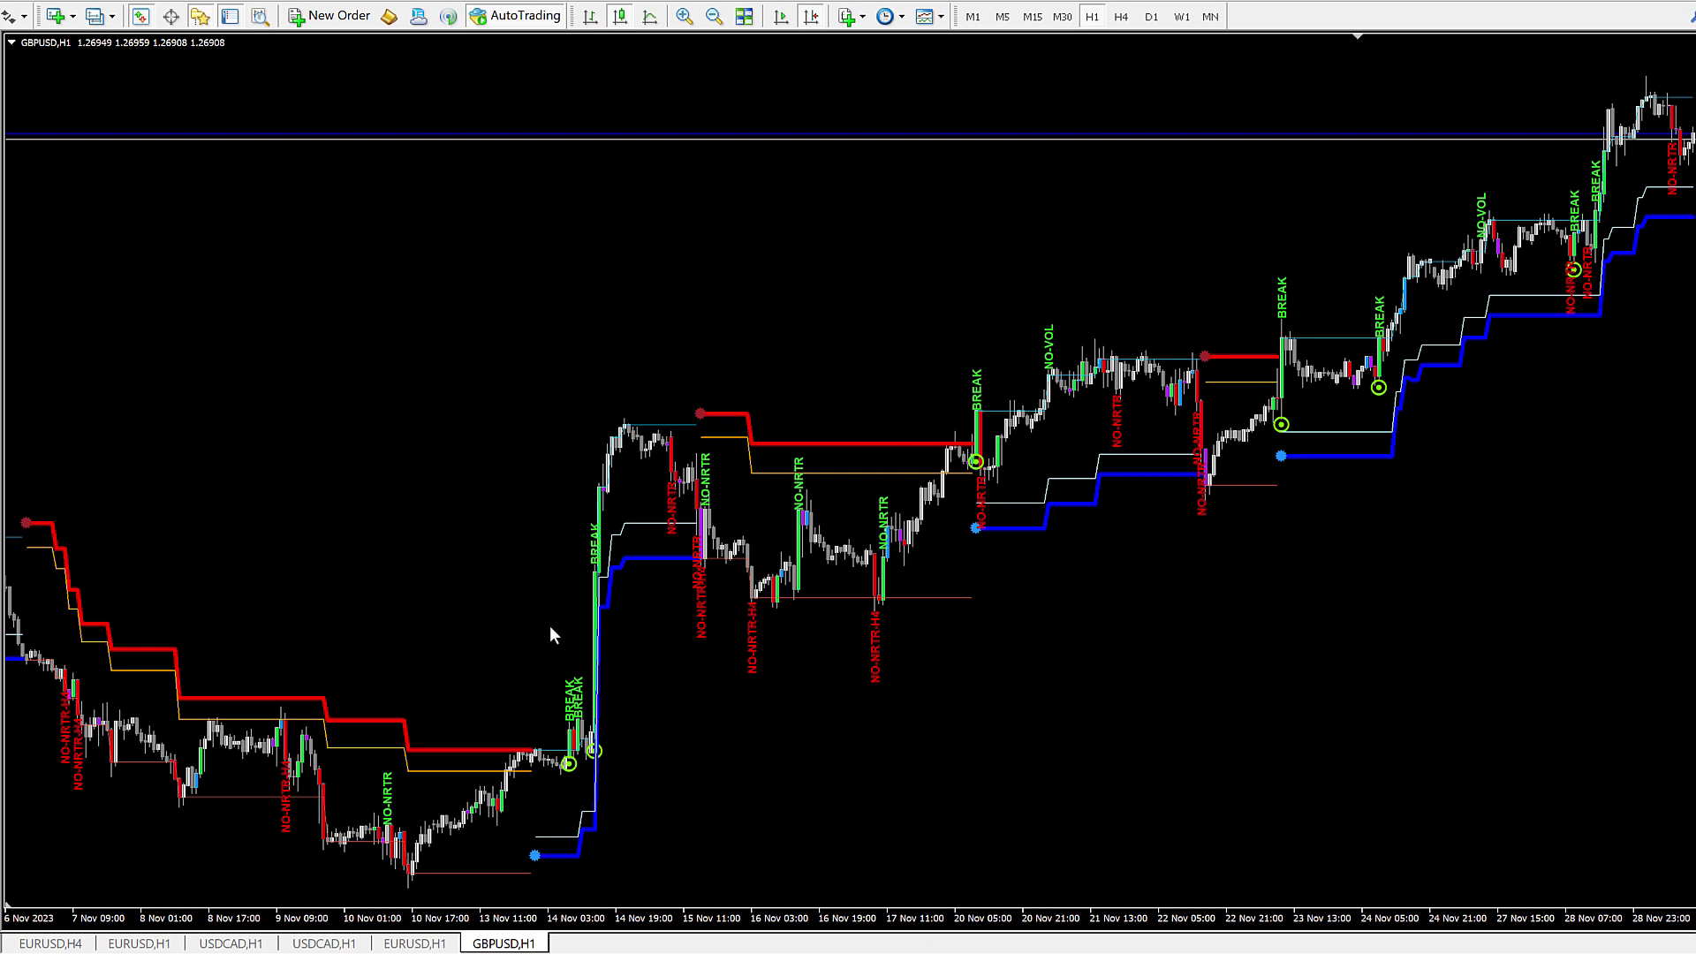
Step: Examine the NO-NRTR, H4 and D1 labels on the chart from November back to mid-September
{"action": "scroll", "coordinate": [549, 635], "scroll_direction": "left", "scroll_amount": 8}
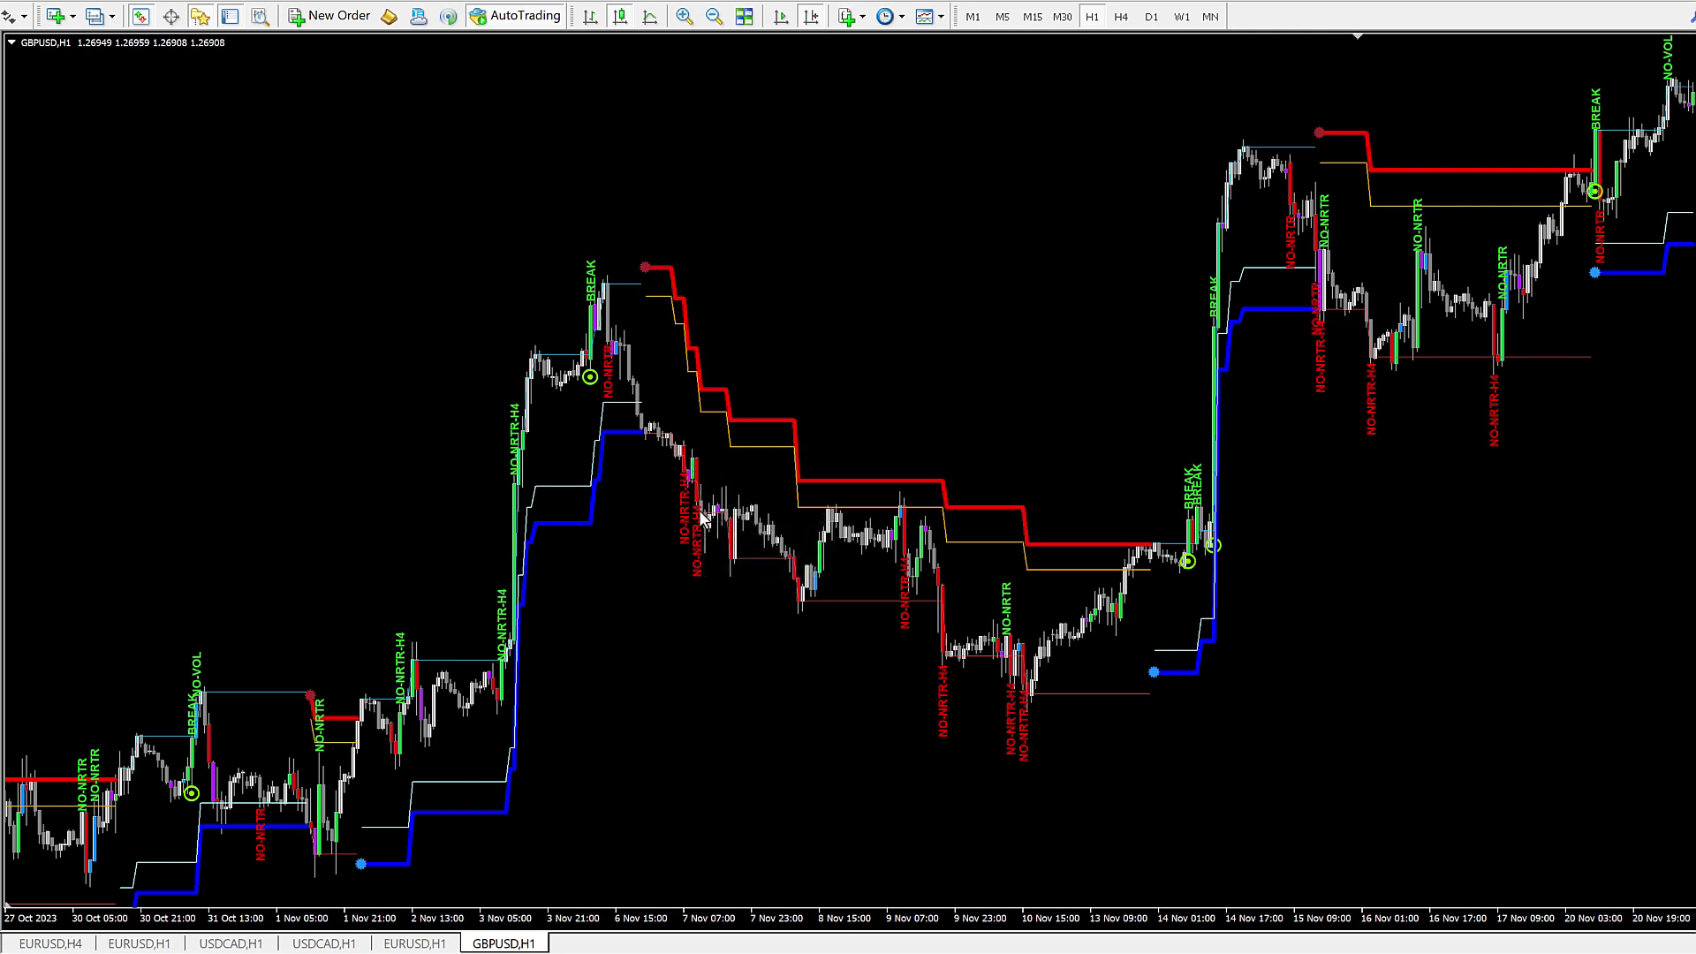
{"action": "left_click_drag", "start_coordinate": [526, 586], "coordinate": [1112, 469]}
{"action": "left_click_drag", "start_coordinate": [315, 497], "coordinate": [1021, 440]}
{"action": "left_click_drag", "start_coordinate": [303, 503], "coordinate": [952, 551]}
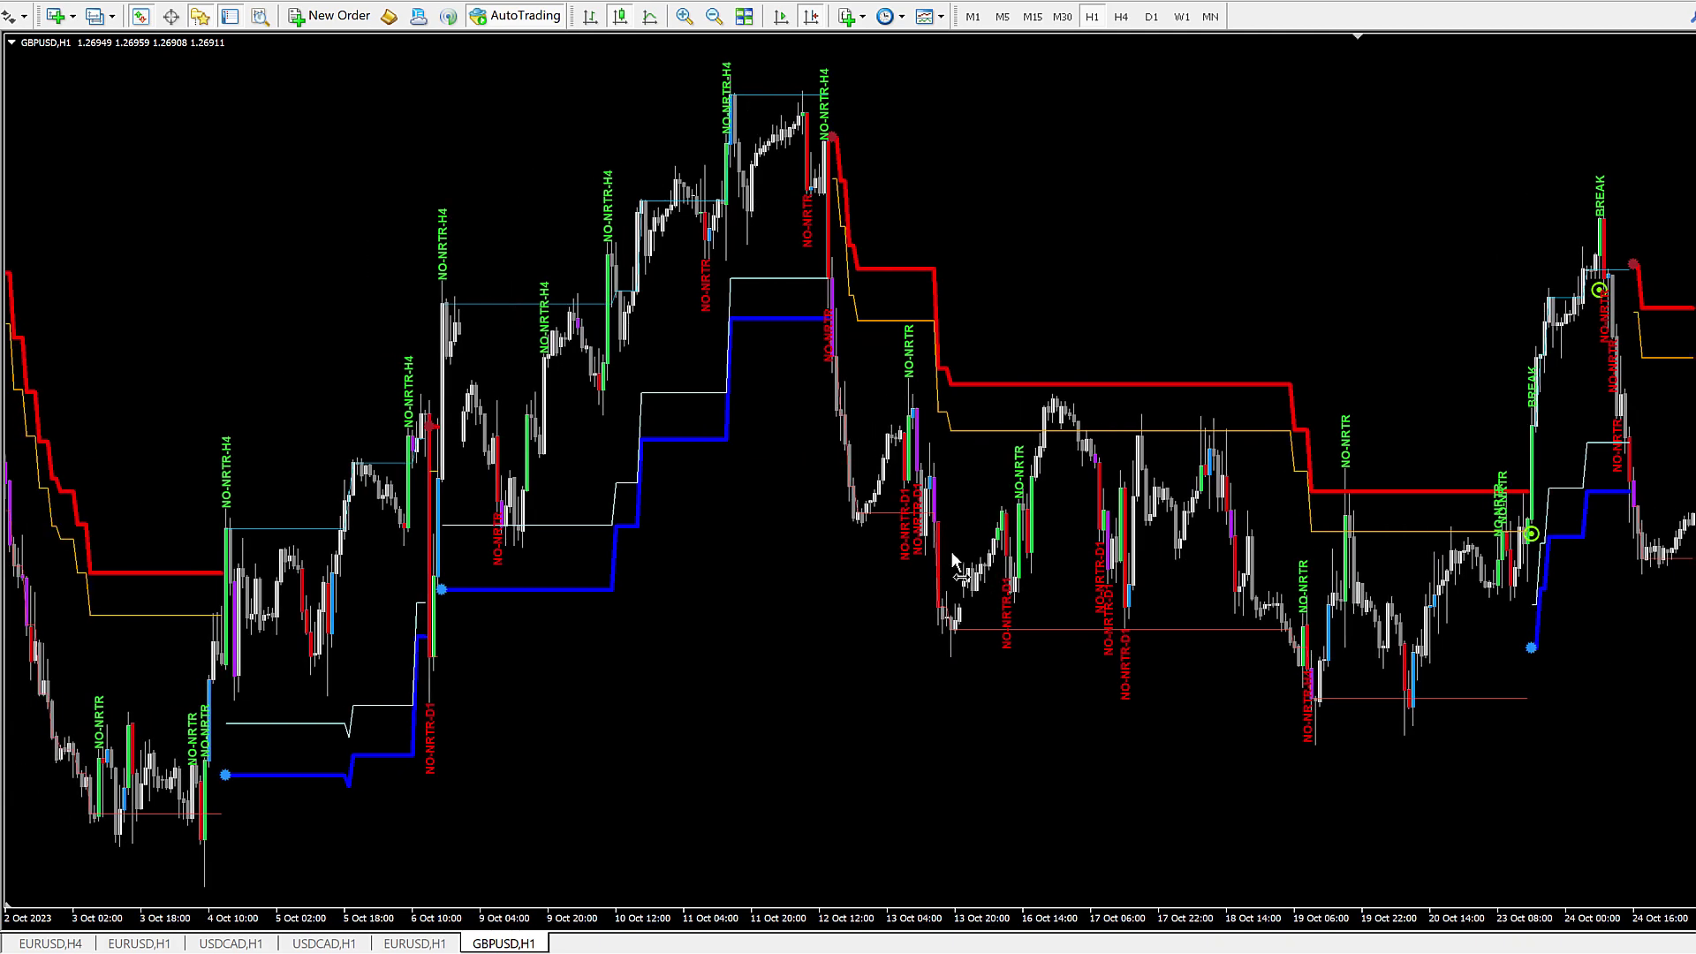
{"action": "left_click_drag", "start_coordinate": [345, 591], "coordinate": [1207, 509]}
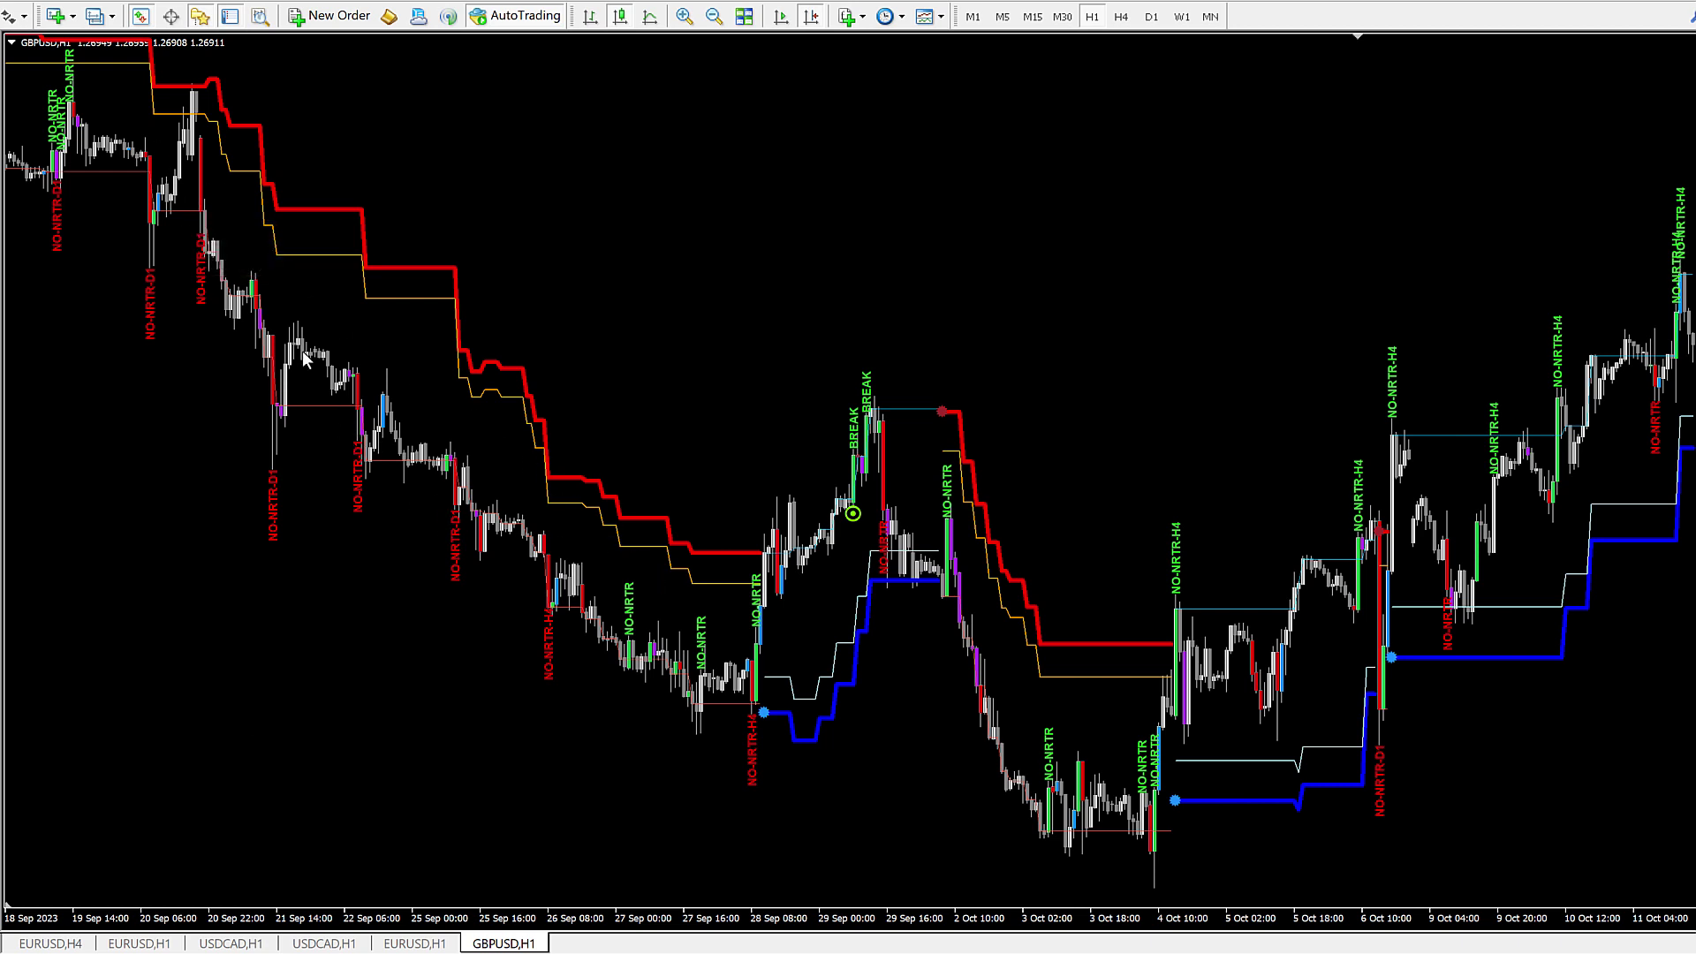
Step: Set HTF Num to 1 in the Range Breaker Arrow inputs, apply it and close the indicators list
{"action": "right_click", "coordinate": [640, 240]}
{"action": "left_click", "coordinate": [717, 362]}
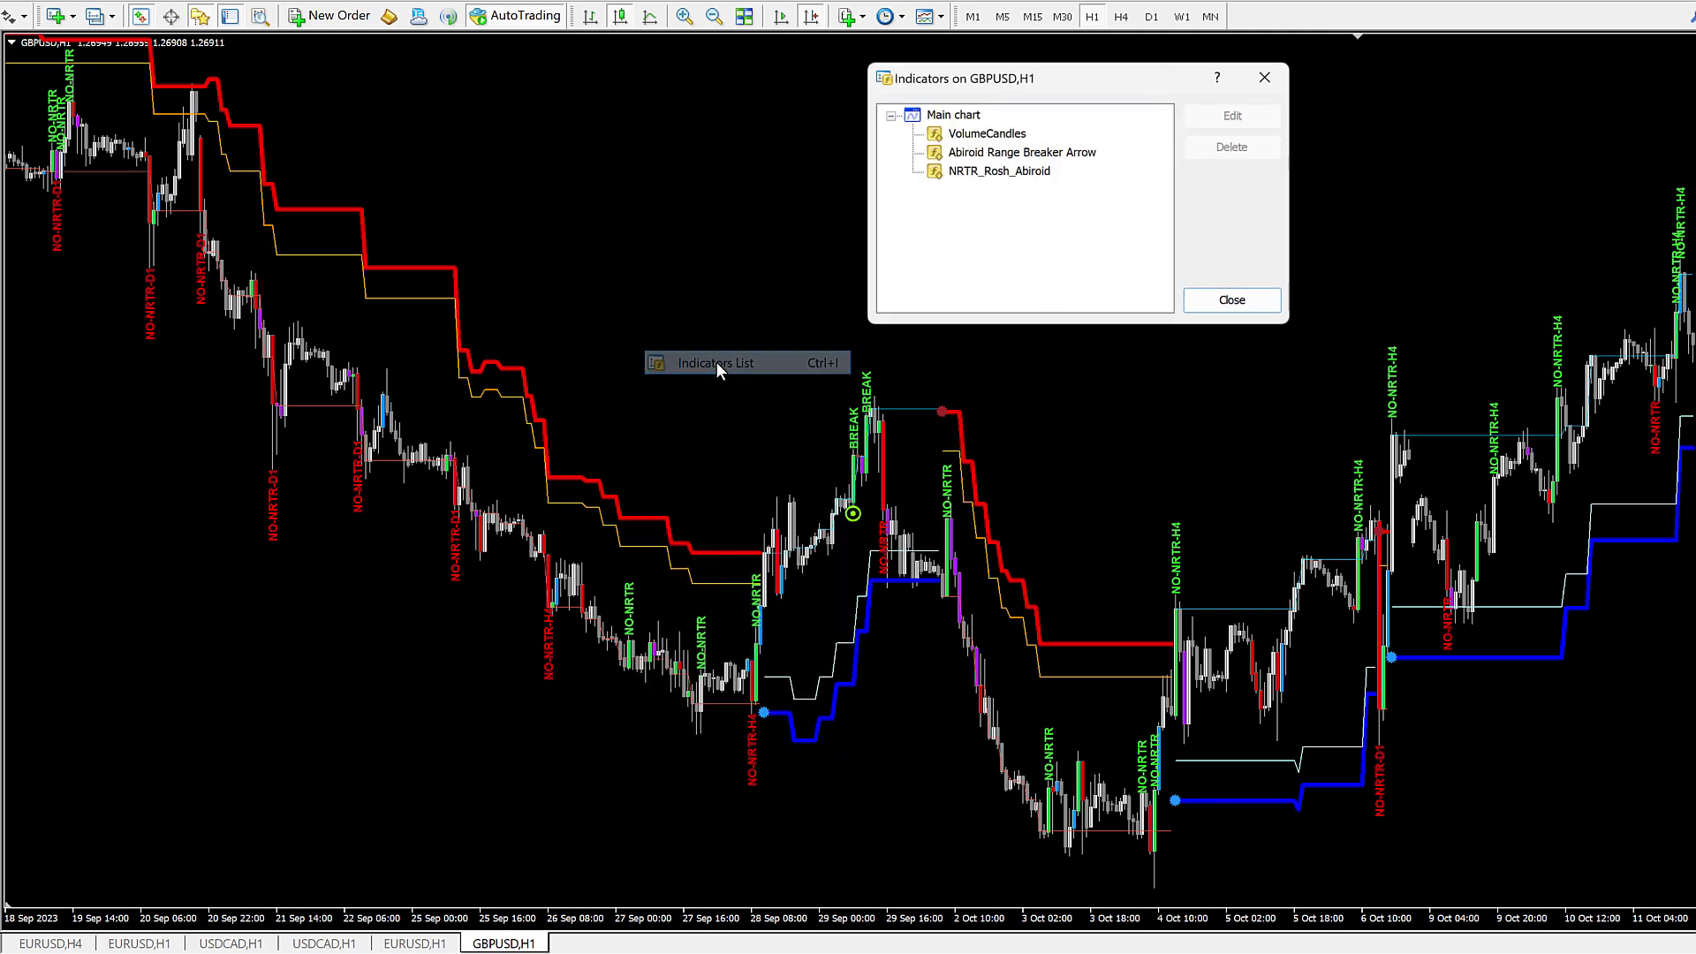
{"action": "double_click", "coordinate": [1055, 153]}
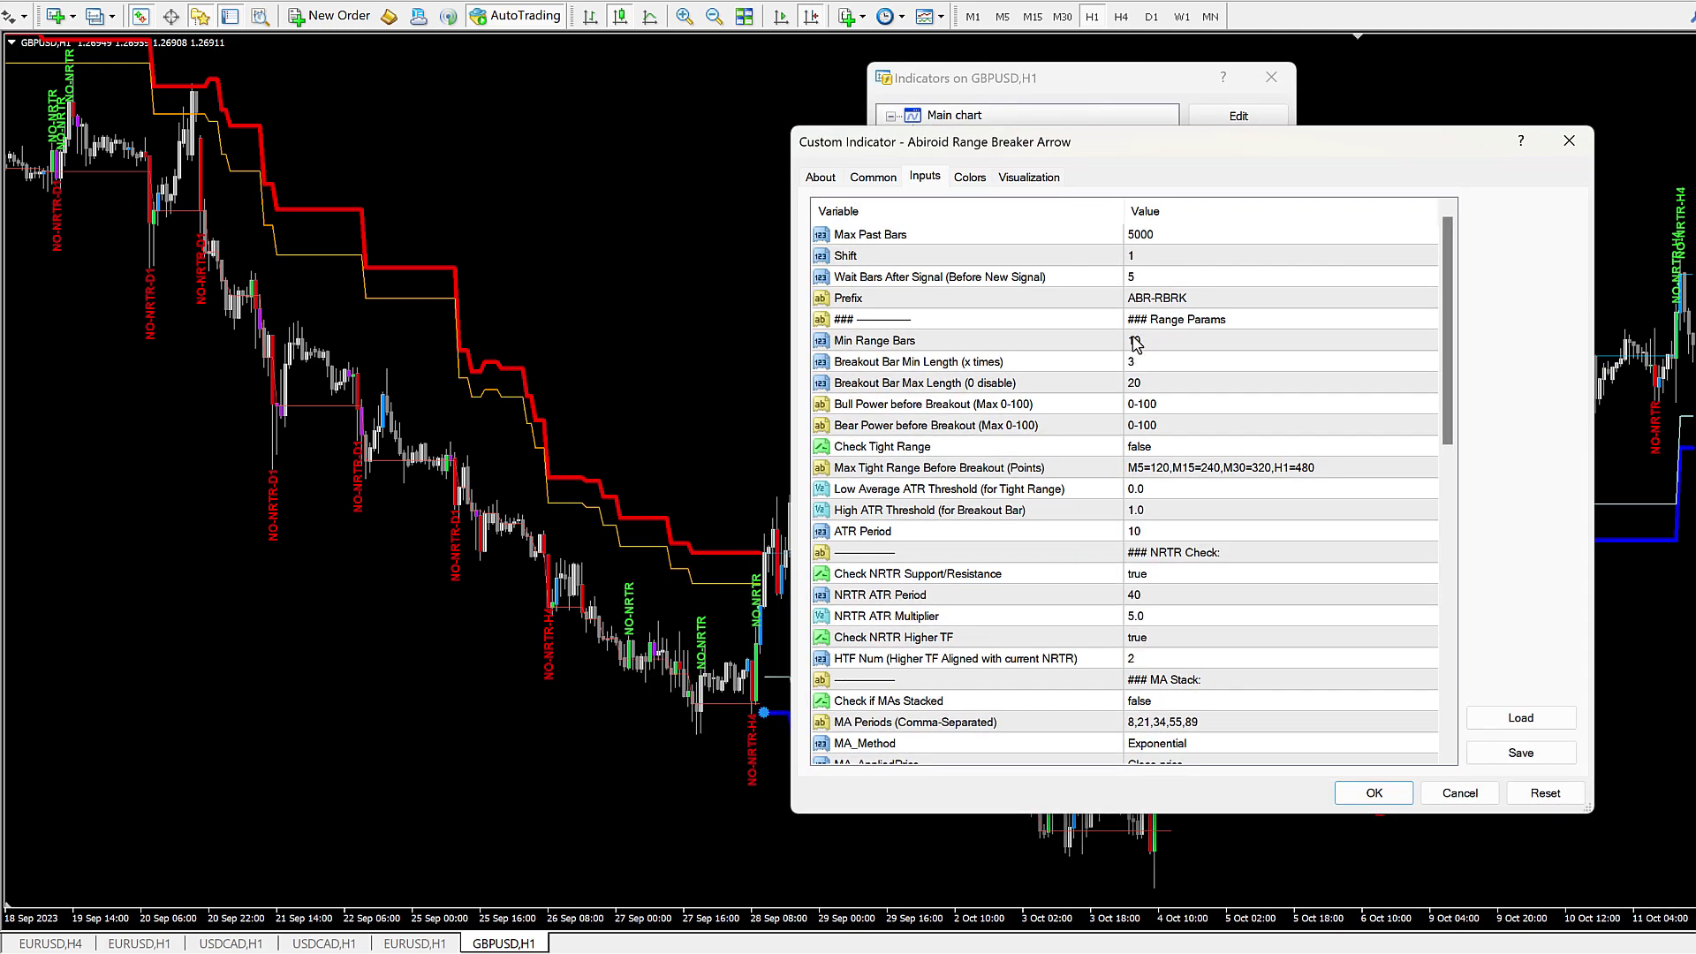
{"action": "scroll", "coordinate": [1135, 583], "scroll_direction": "down", "scroll_amount": 1}
{"action": "double_click", "coordinate": [1148, 531]}
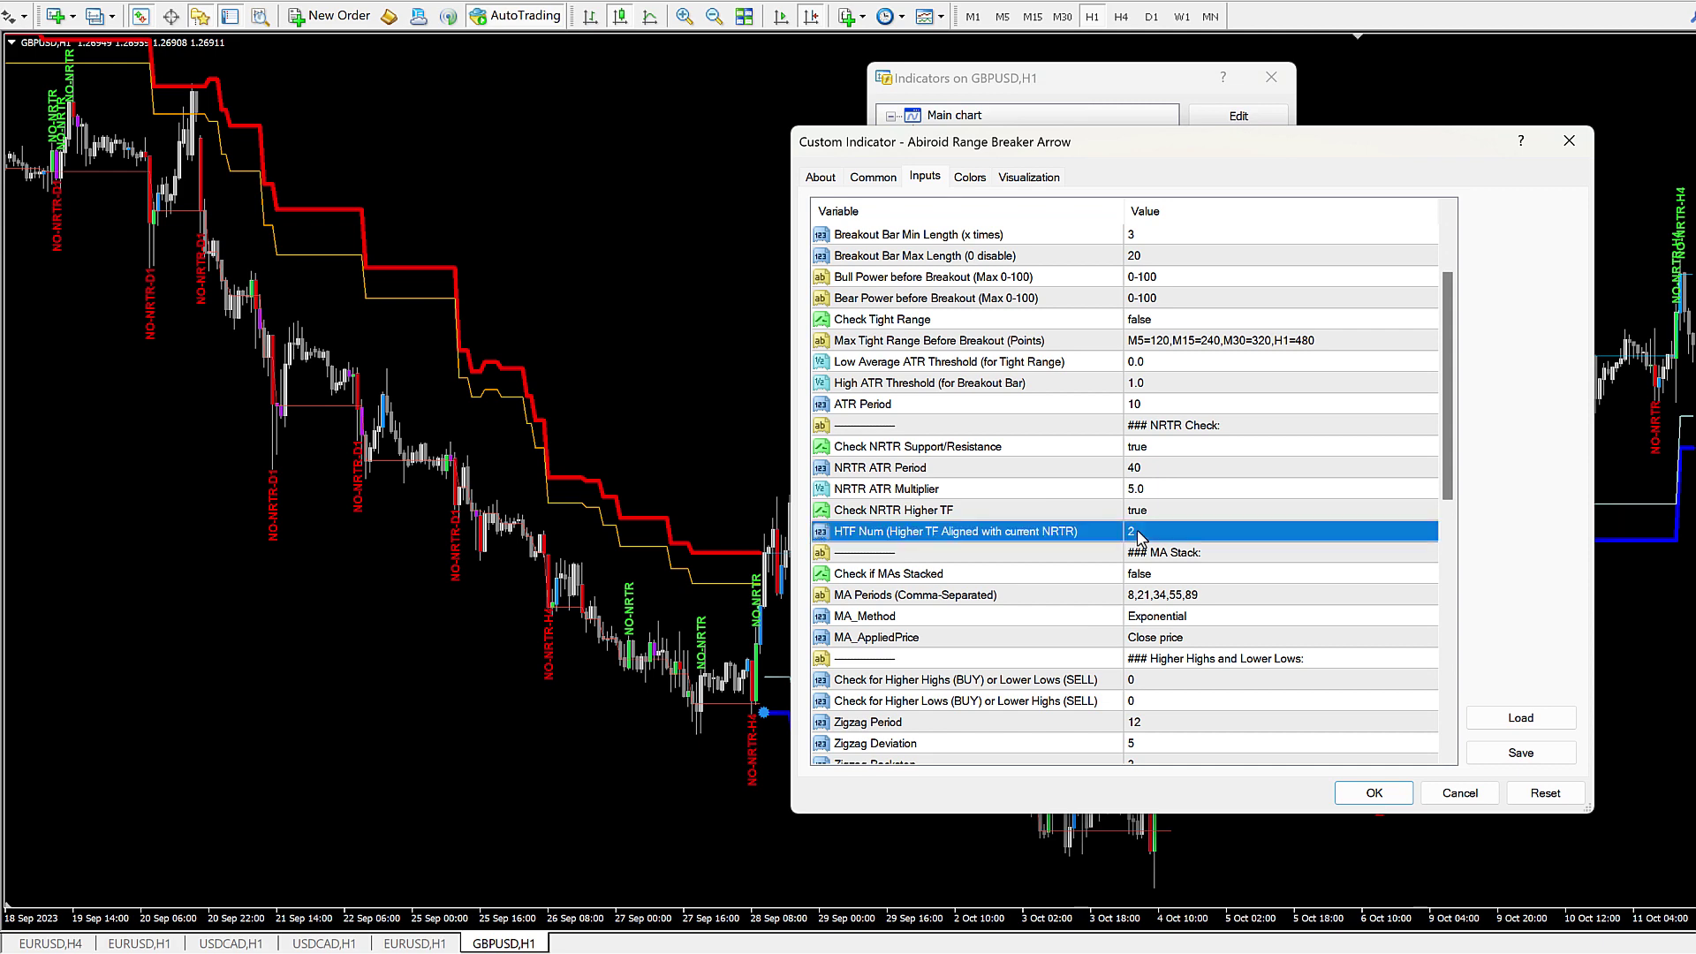
{"action": "key", "text": "Return"}
{"action": "left_click", "coordinate": [1377, 792]}
{"action": "left_click", "coordinate": [1248, 314]}
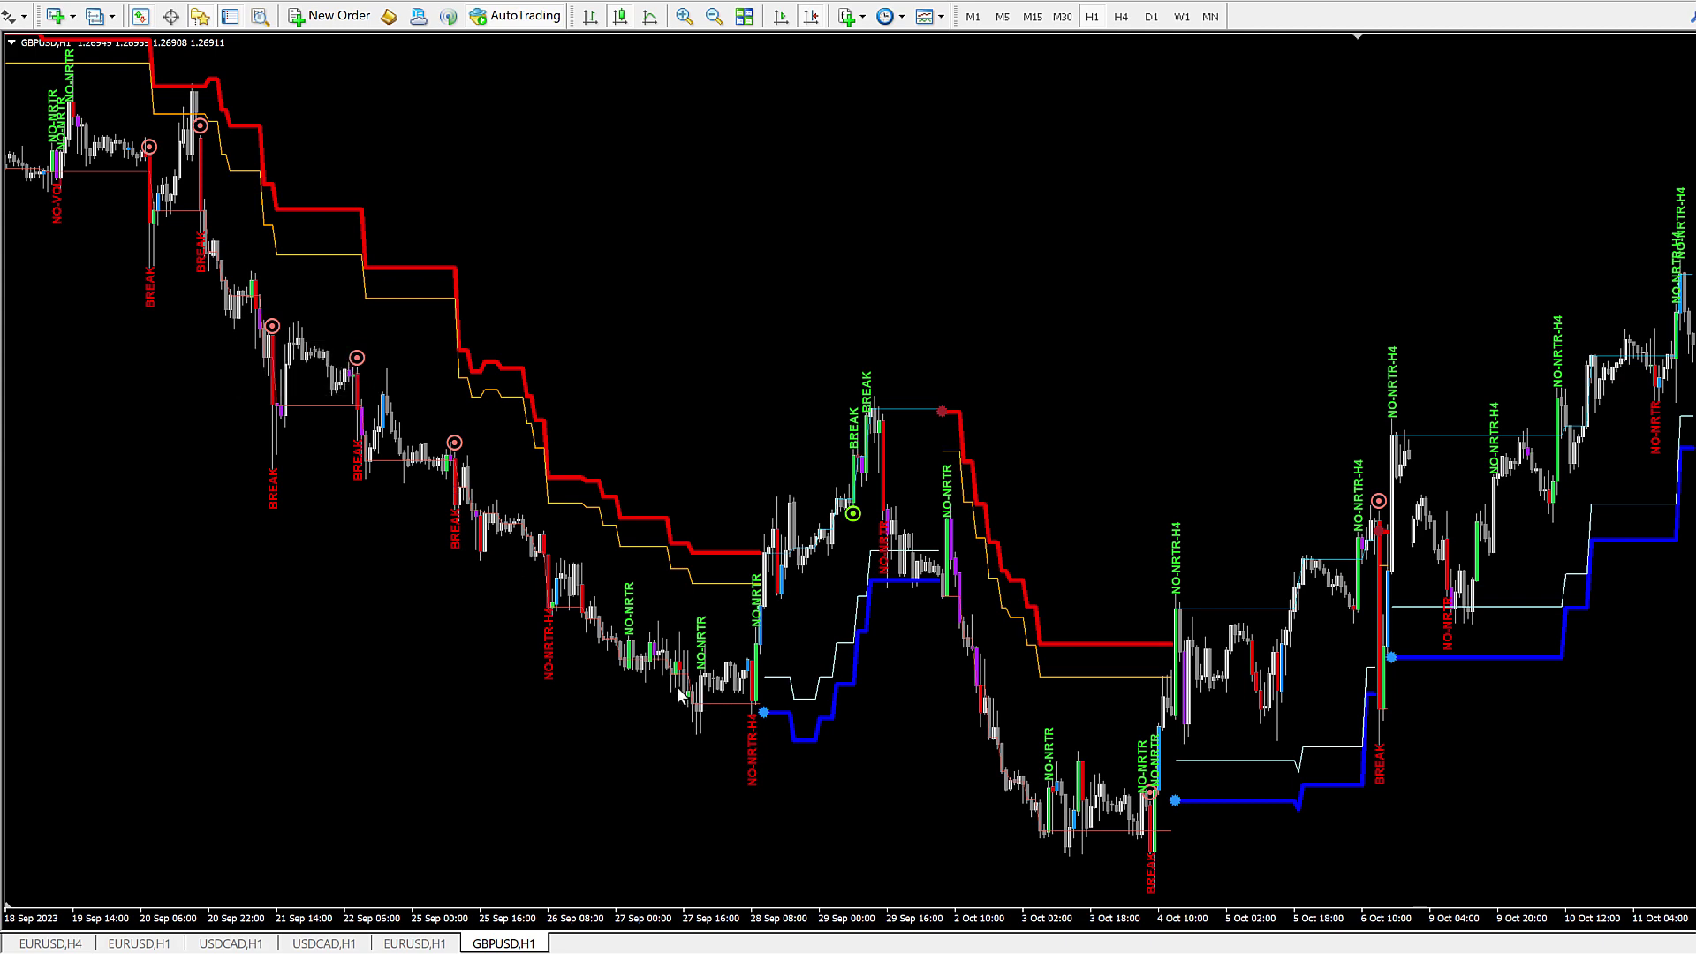
Step: Examine the BREAK signals and NO-NRTR-H4 labels against the NRTR lines from mid-September to early October
{"action": "left_click_drag", "start_coordinate": [1116, 512], "coordinate": [851, 501]}
{"action": "left_click_drag", "start_coordinate": [707, 459], "coordinate": [1231, 491]}
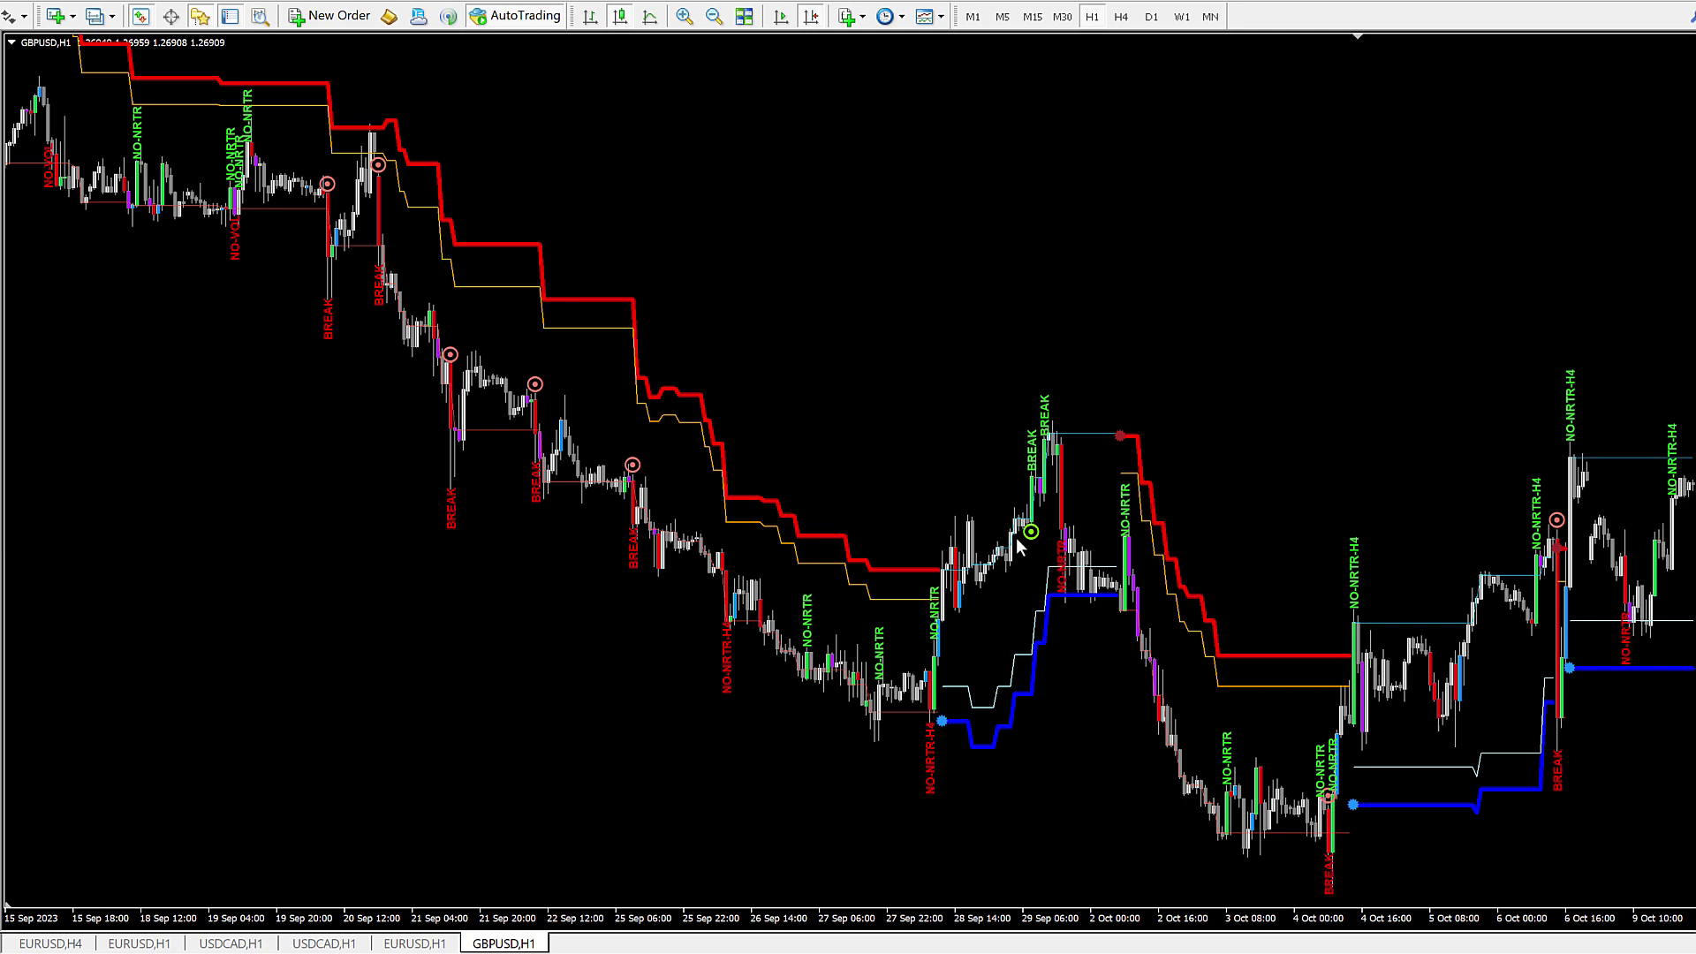
{"action": "mouse_move", "coordinate": [1065, 552]}
{"action": "left_click_drag", "start_coordinate": [1071, 729], "coordinate": [875, 687]}
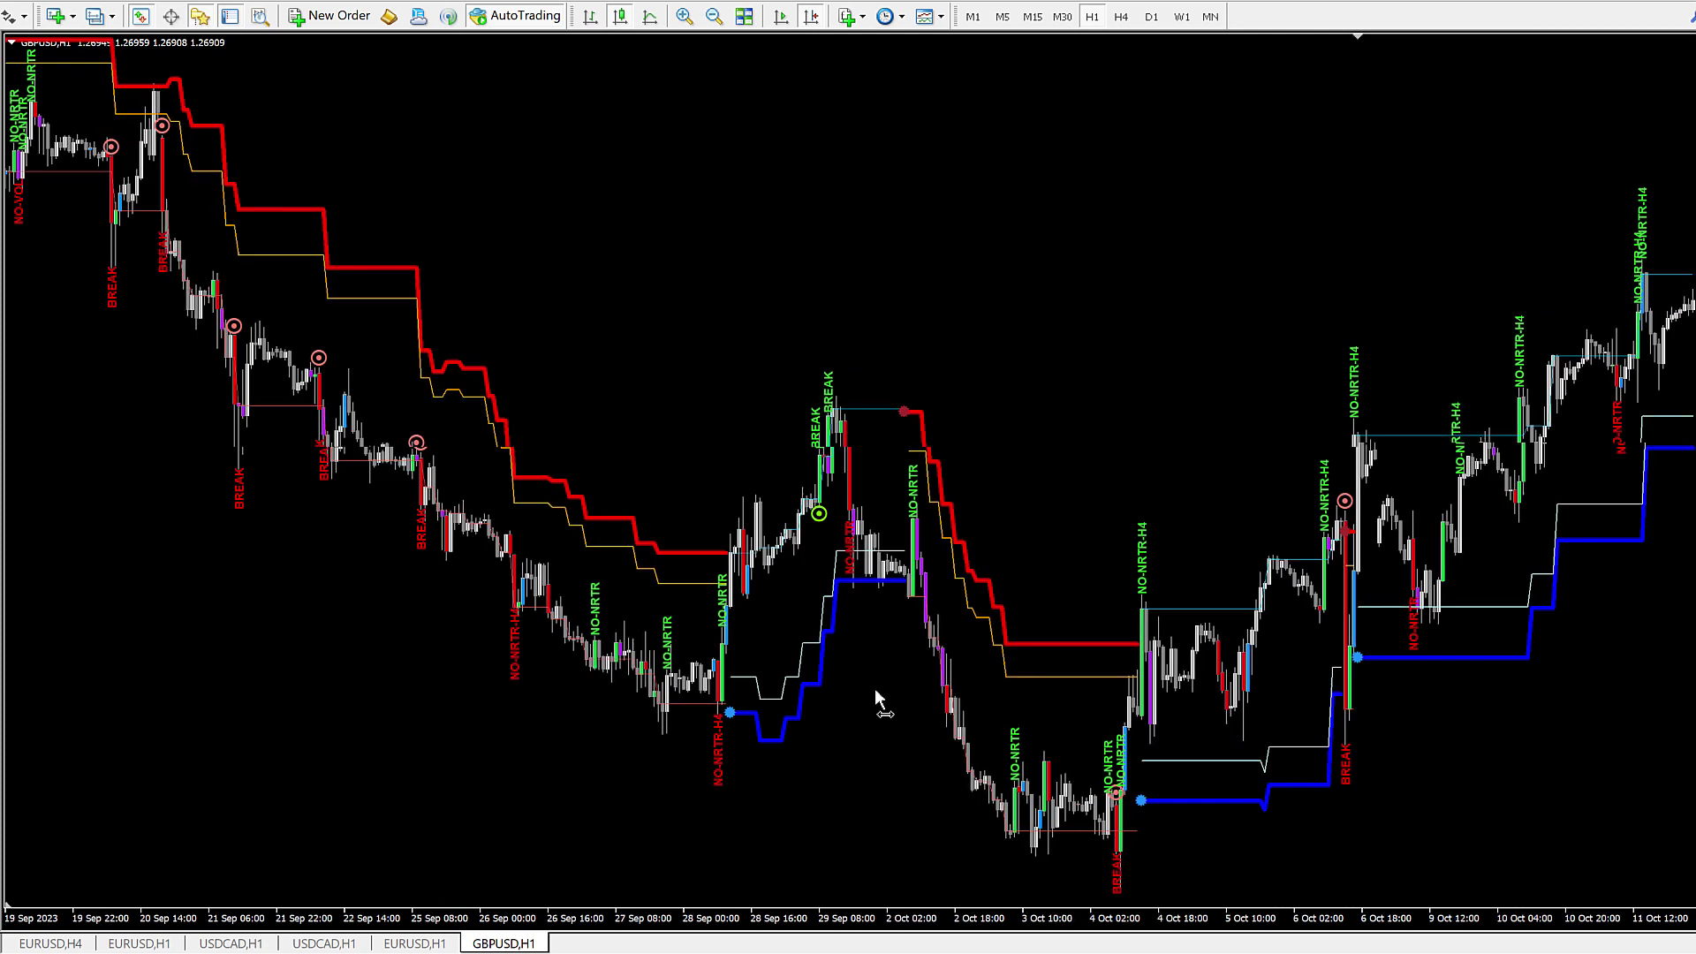
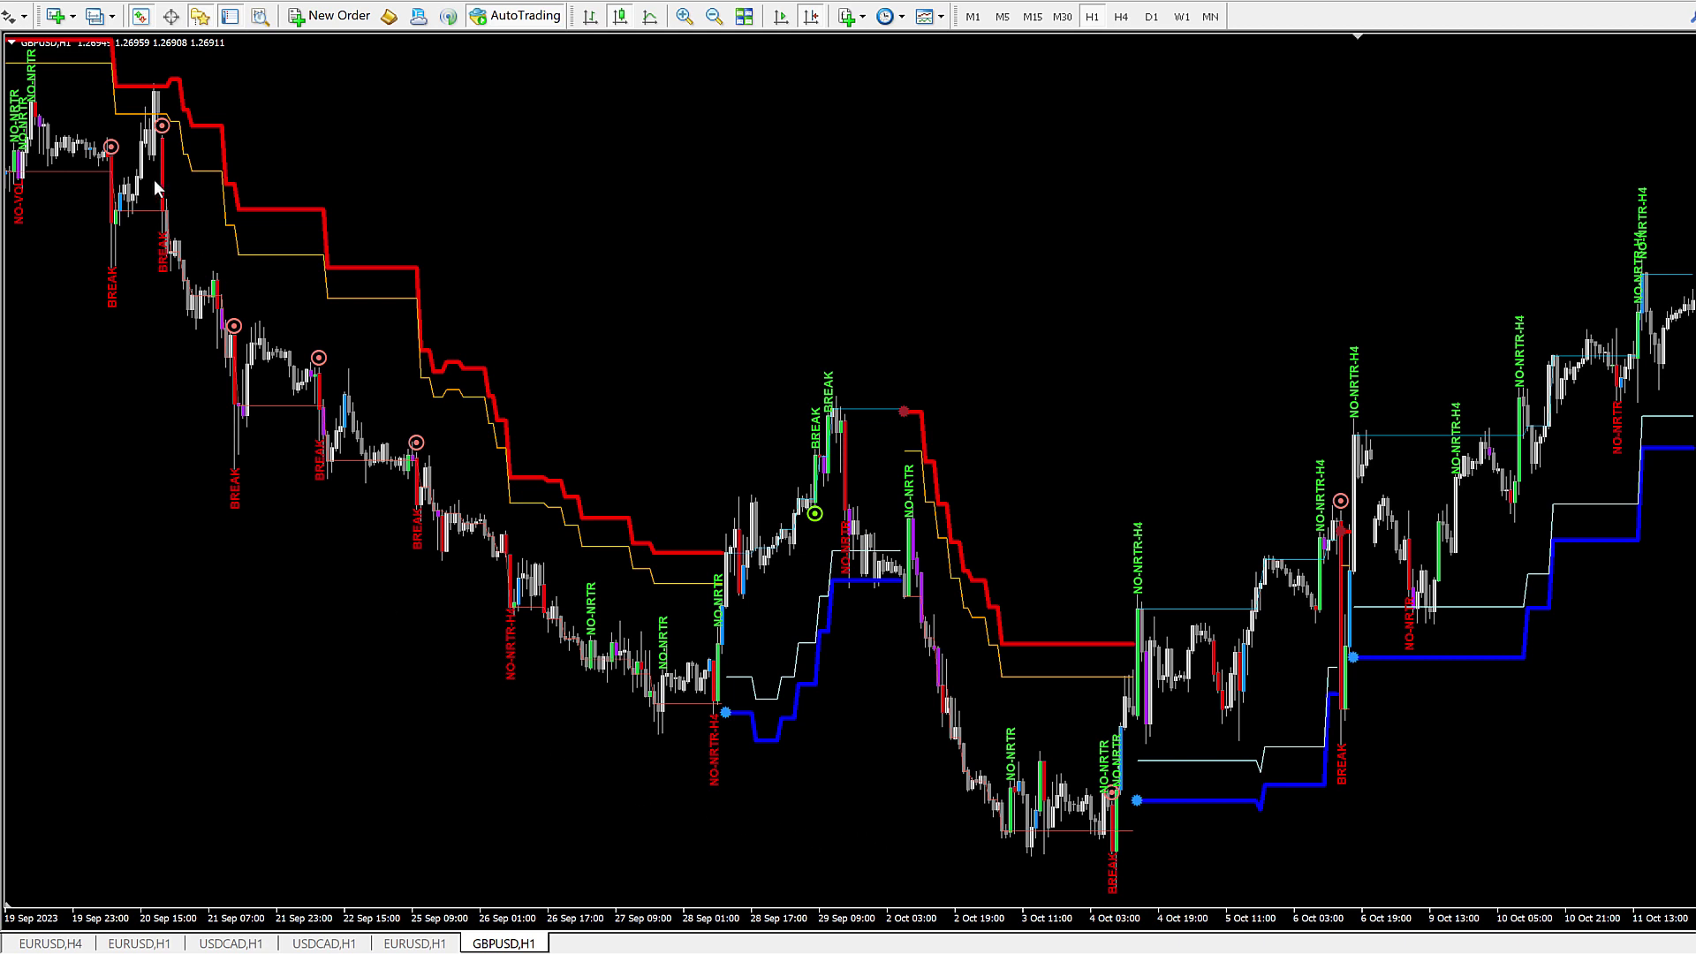
Step: Reopen the Range Breaker Arrow inputs and set Check NRTR Support/Resistance and Check NRTR Higher TF to false
{"action": "right_click", "coordinate": [987, 276]}
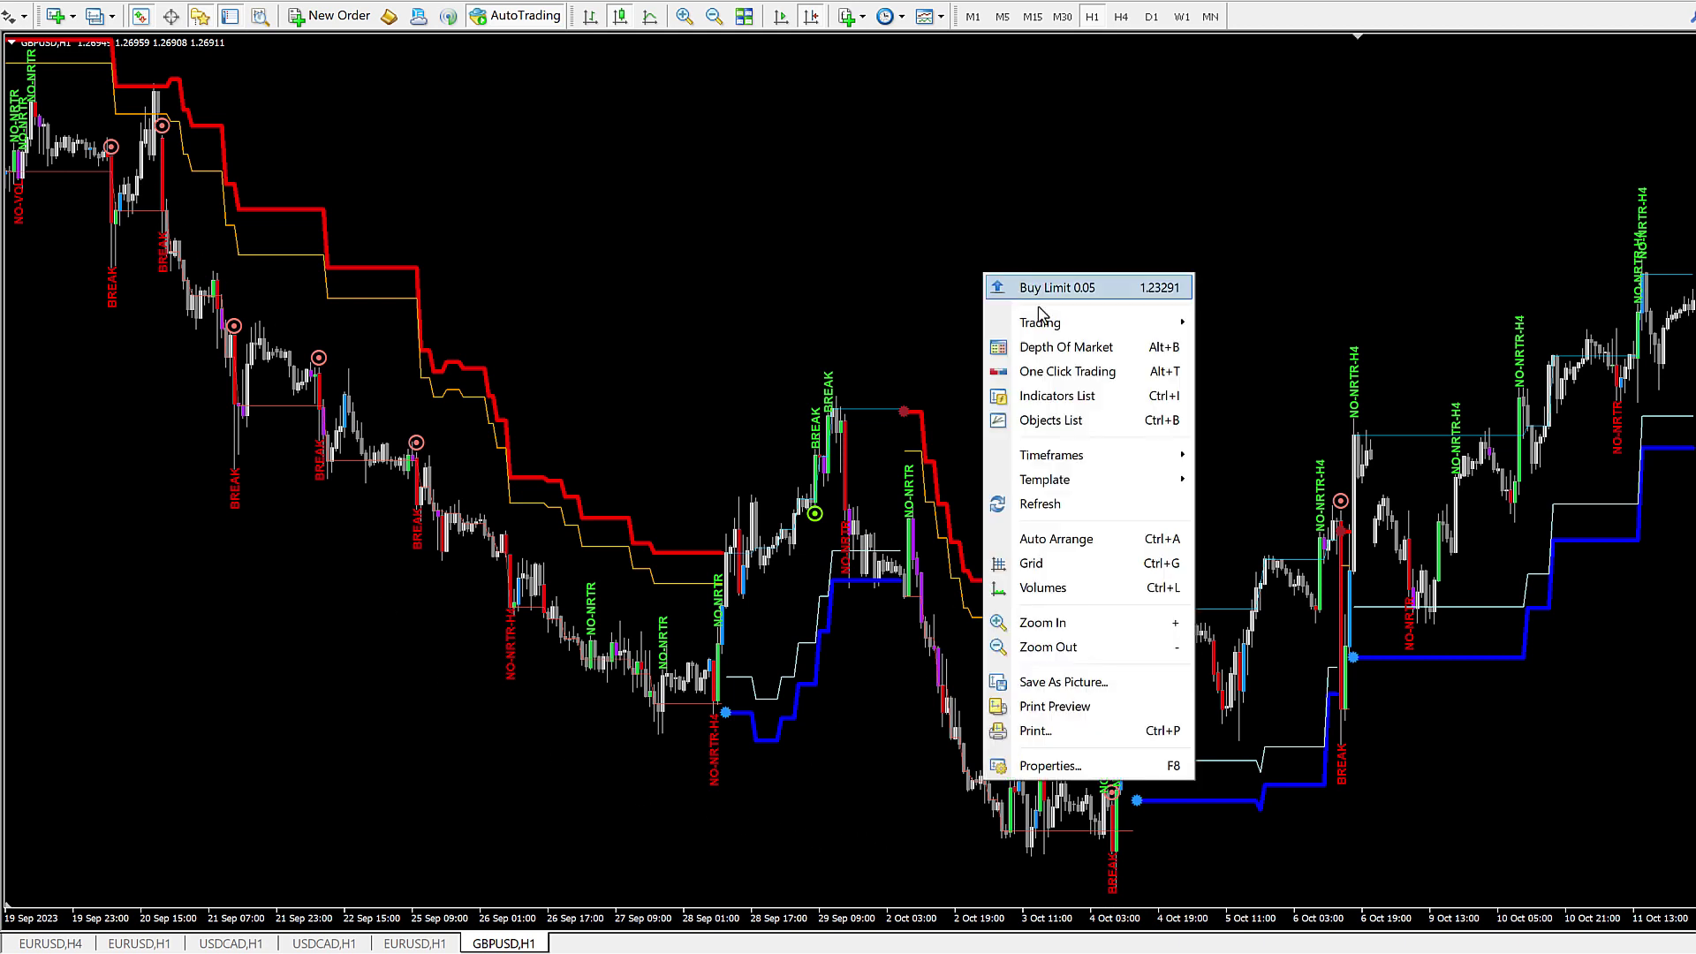
{"action": "left_click", "coordinate": [1061, 397]}
{"action": "double_click", "coordinate": [1012, 152]}
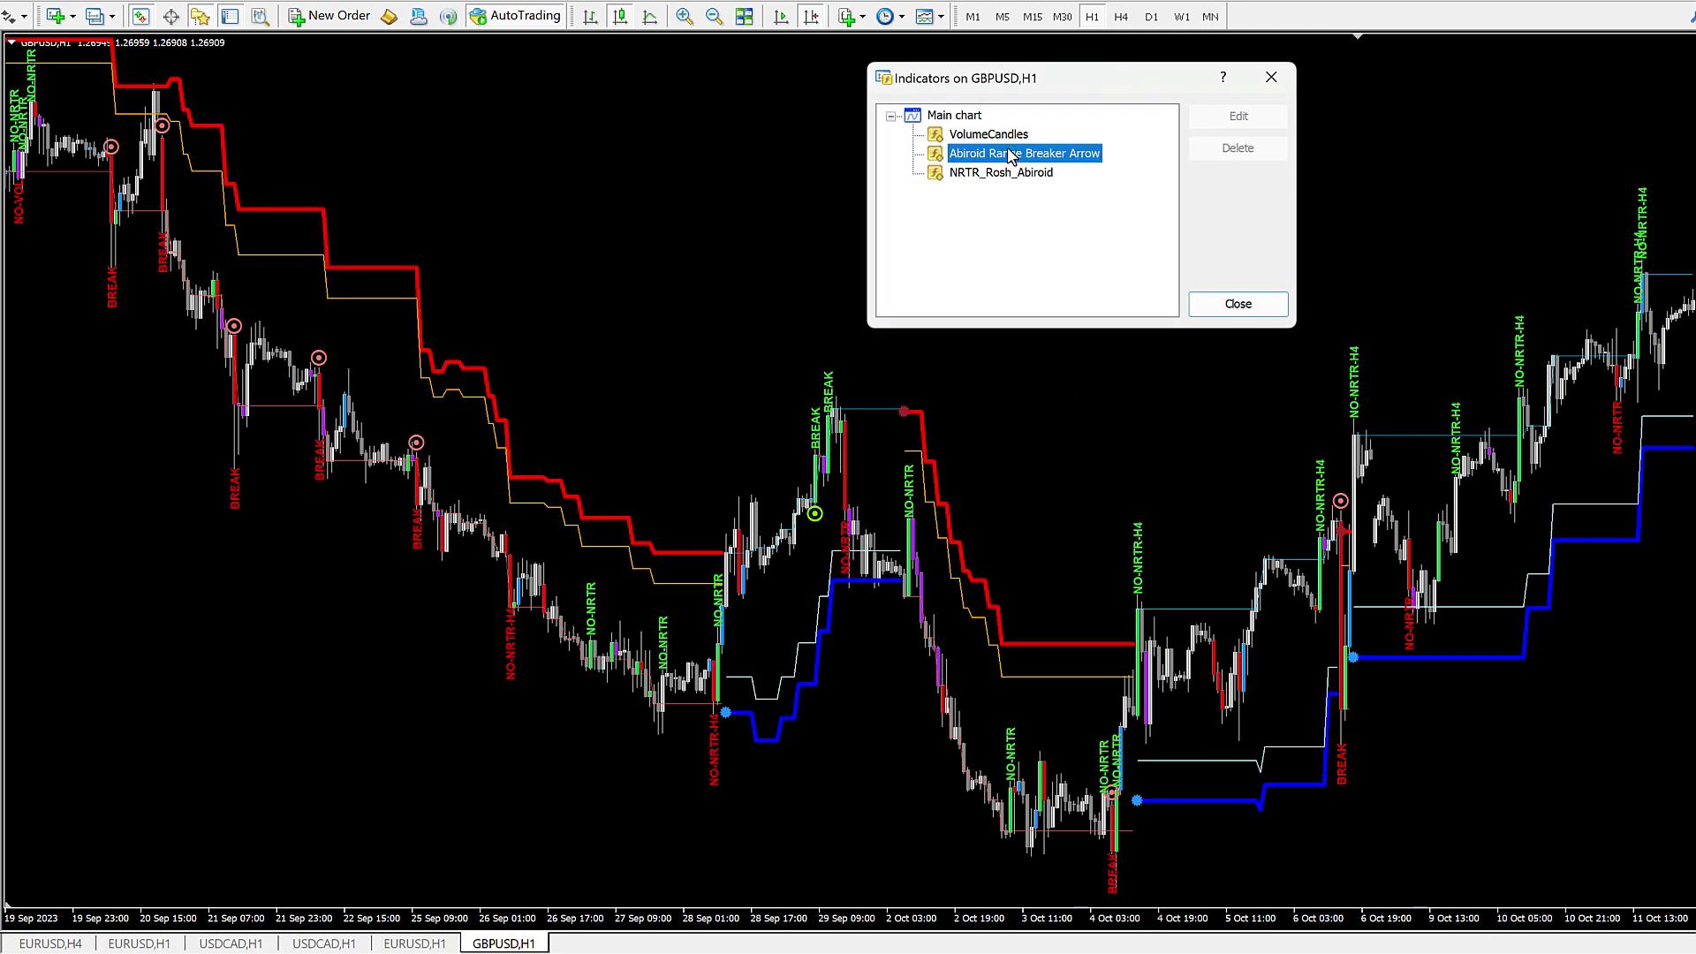
{"action": "left_click", "coordinate": [1149, 575]}
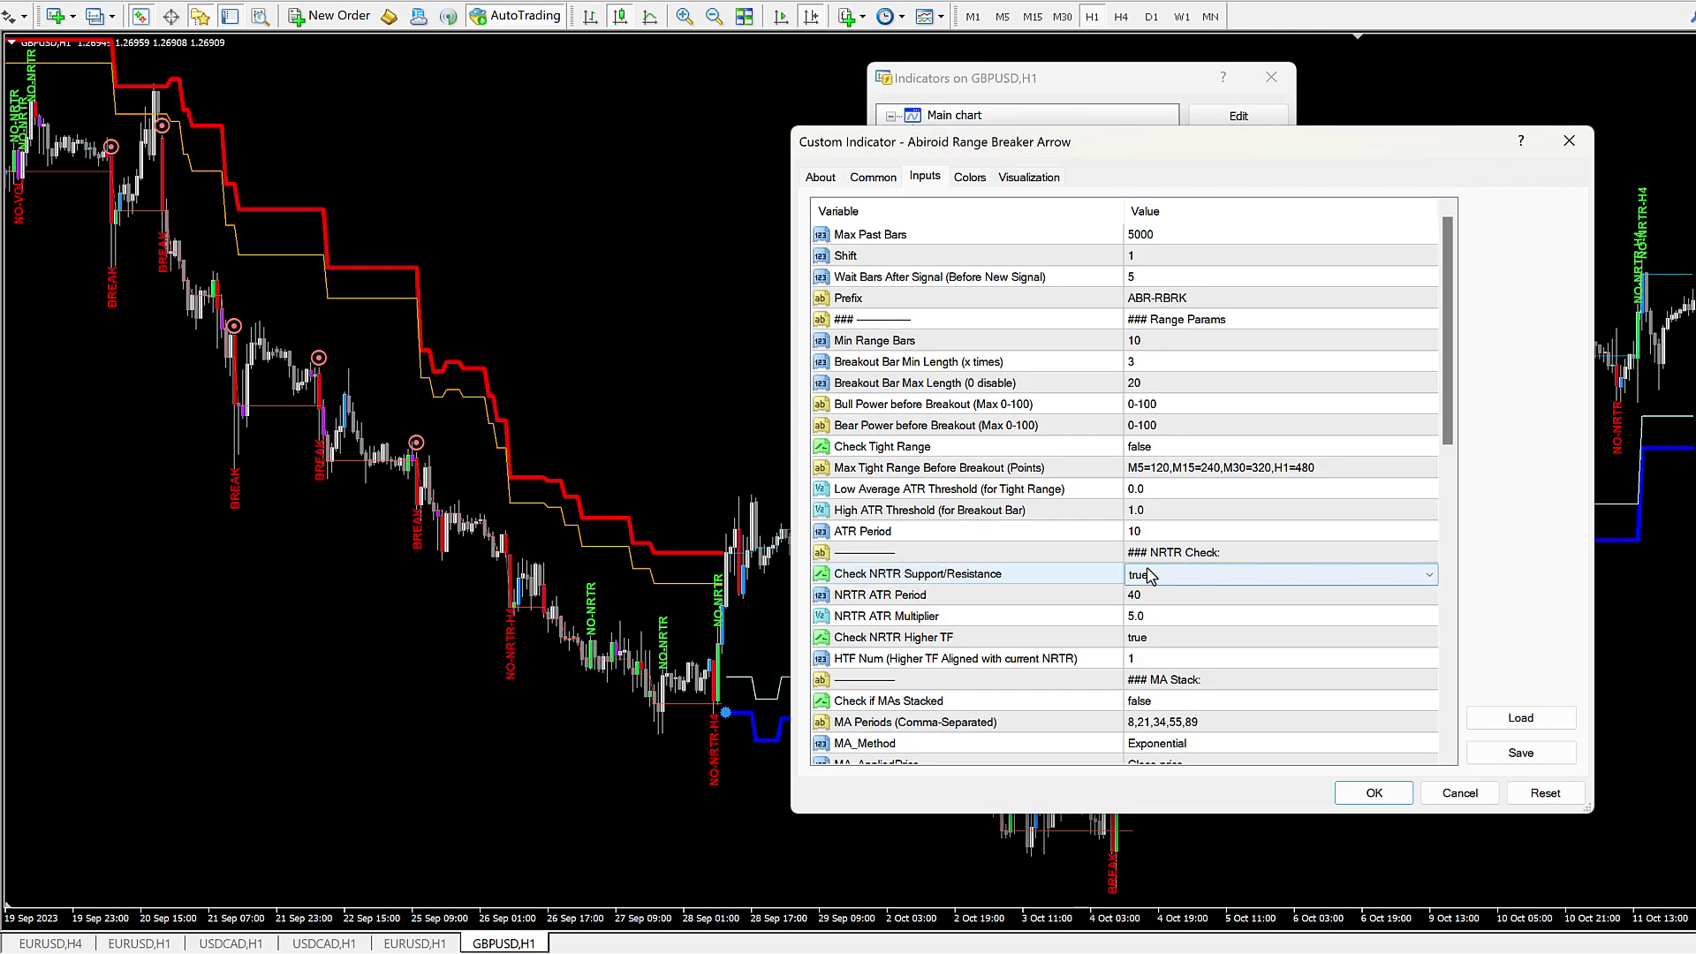
{"action": "left_click", "coordinate": [1149, 574]}
{"action": "left_click", "coordinate": [1148, 609]}
{"action": "left_click", "coordinate": [1149, 637]}
{"action": "left_click", "coordinate": [1149, 637]}
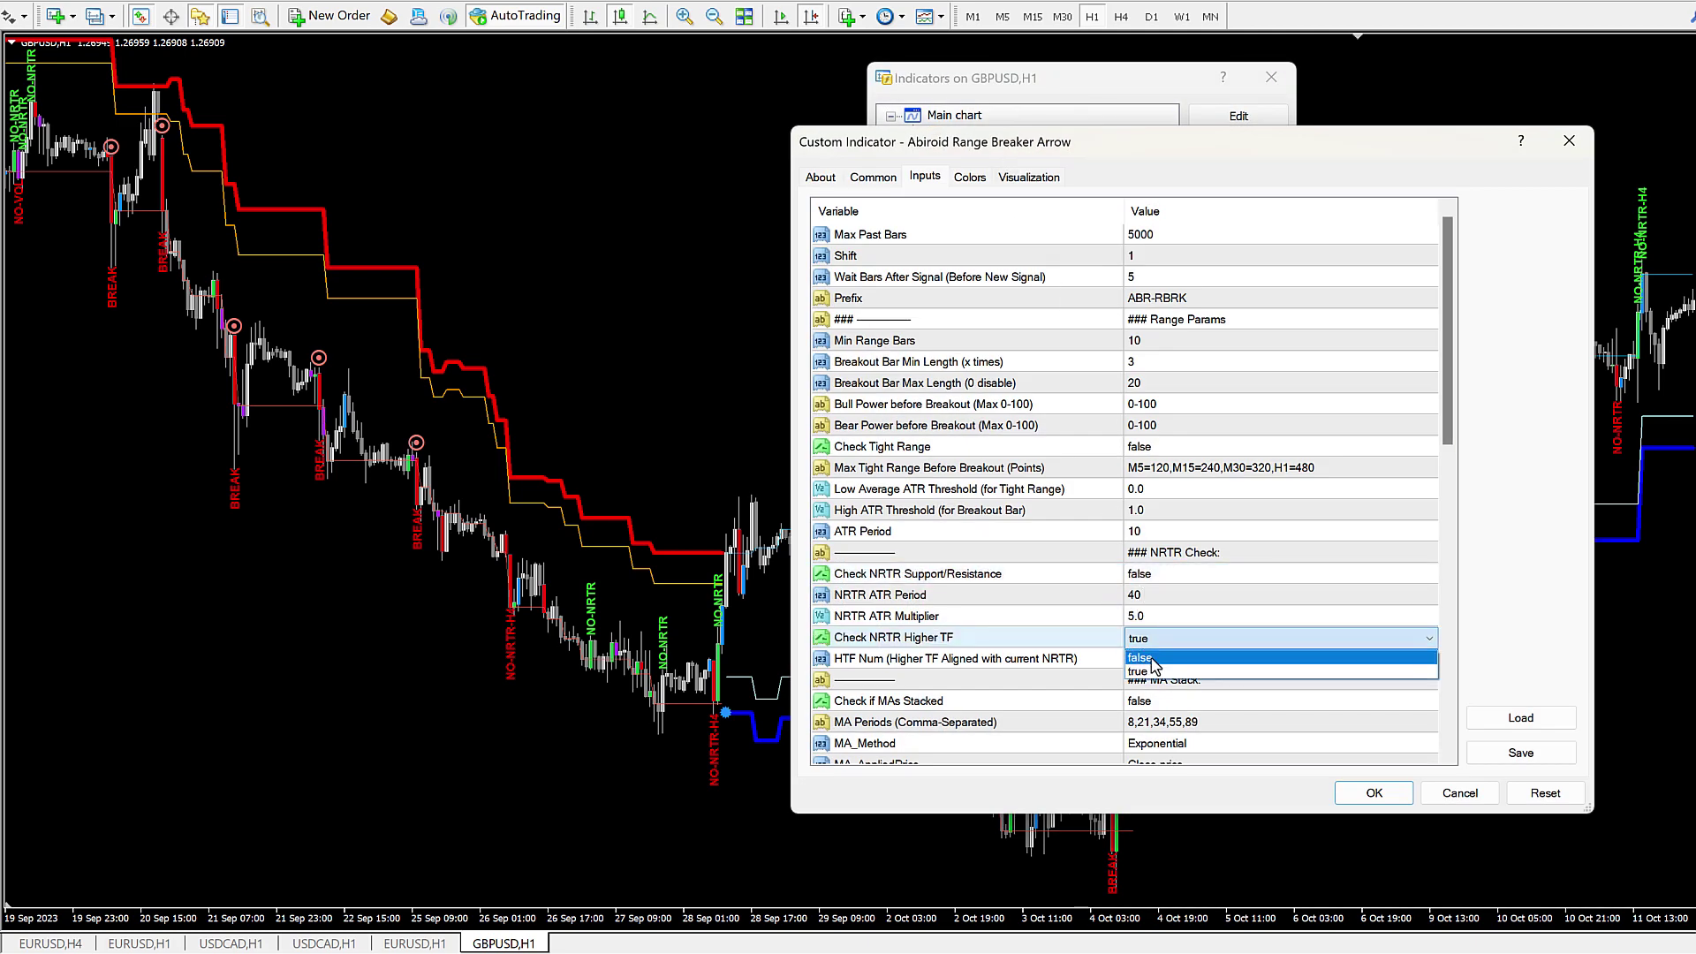
{"action": "left_click", "coordinate": [1153, 672]}
Step: Set Check if MAs Stacked to true in the MA Stack section
{"action": "left_click", "coordinate": [1155, 704]}
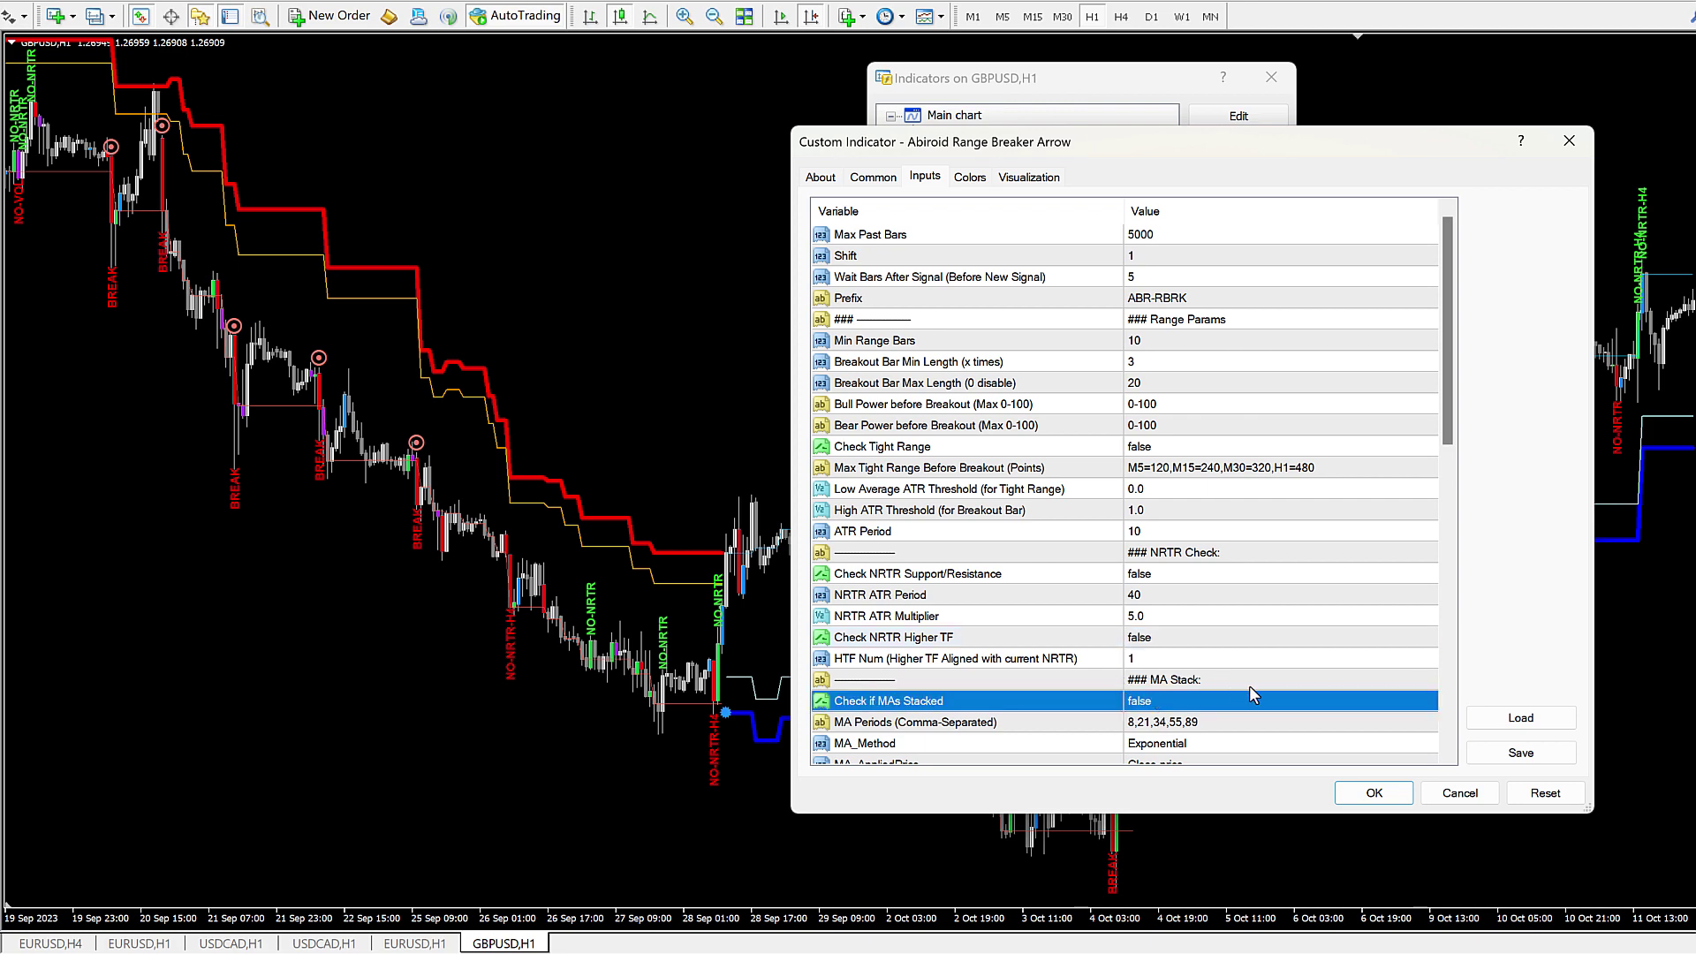
{"action": "scroll", "coordinate": [1258, 696], "scroll_direction": "down", "scroll_amount": 2}
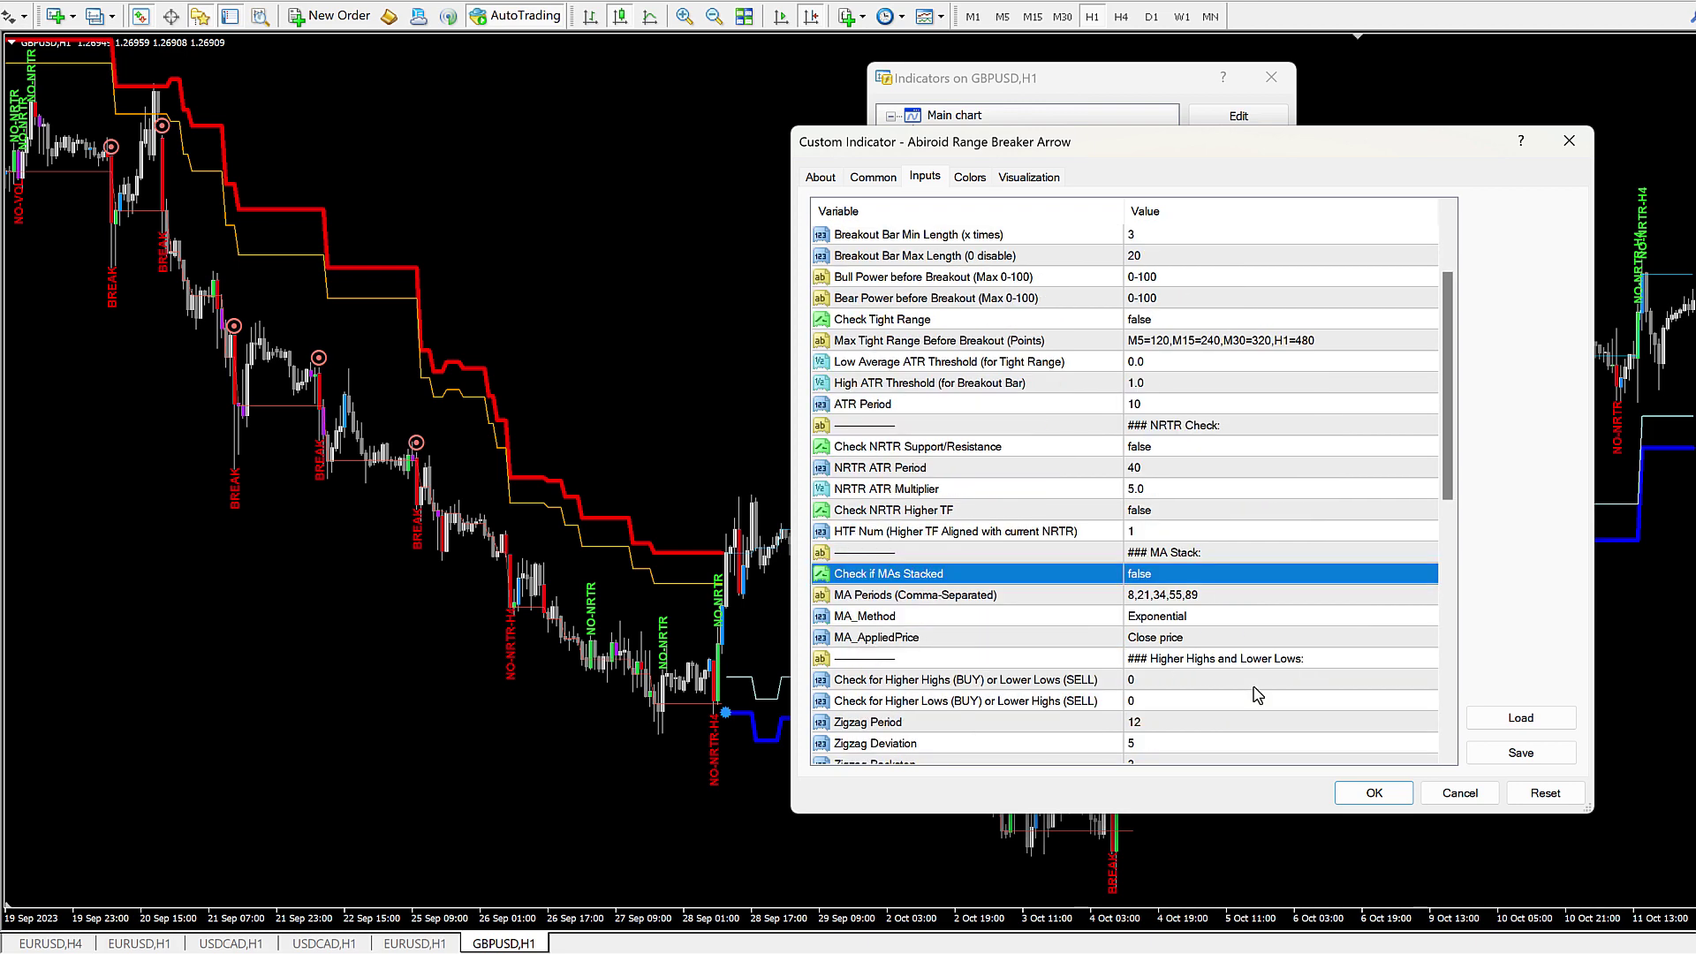
{"action": "left_click", "coordinate": [1142, 576]}
{"action": "left_click", "coordinate": [1141, 576]}
{"action": "left_click", "coordinate": [1140, 594]}
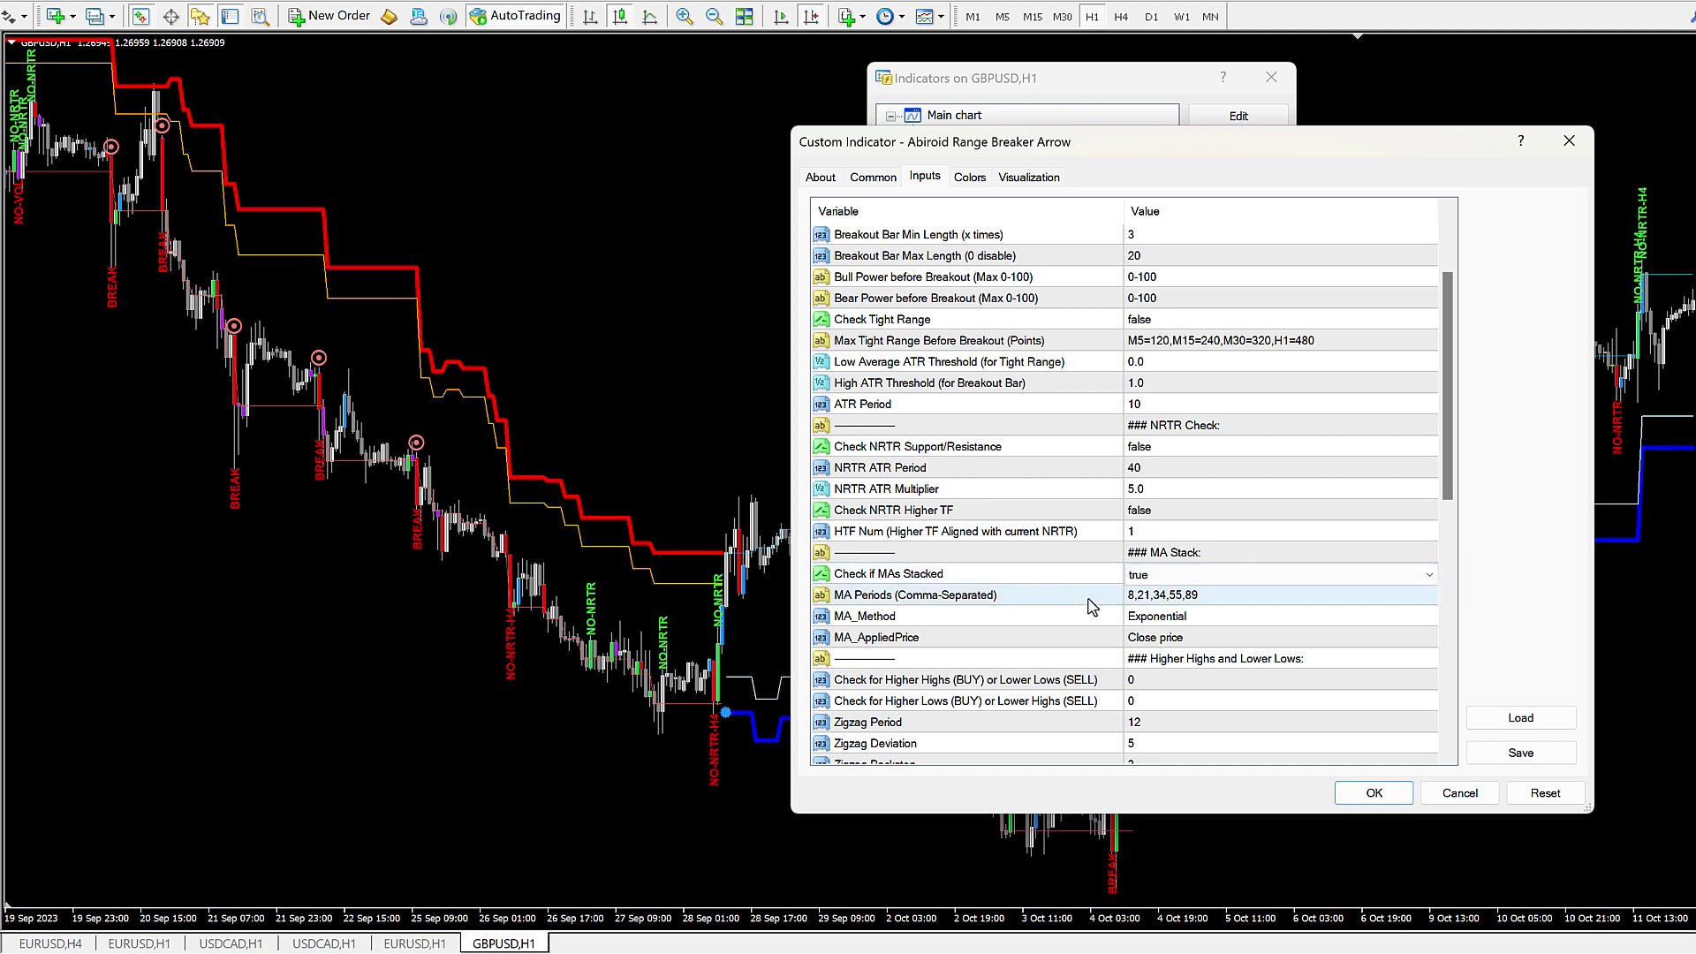
Step: Copy the existing MA Periods list, replace it with 50,100,200 and apply the Range Breaker Arrow inputs
{"action": "left_click", "coordinate": [1140, 603]}
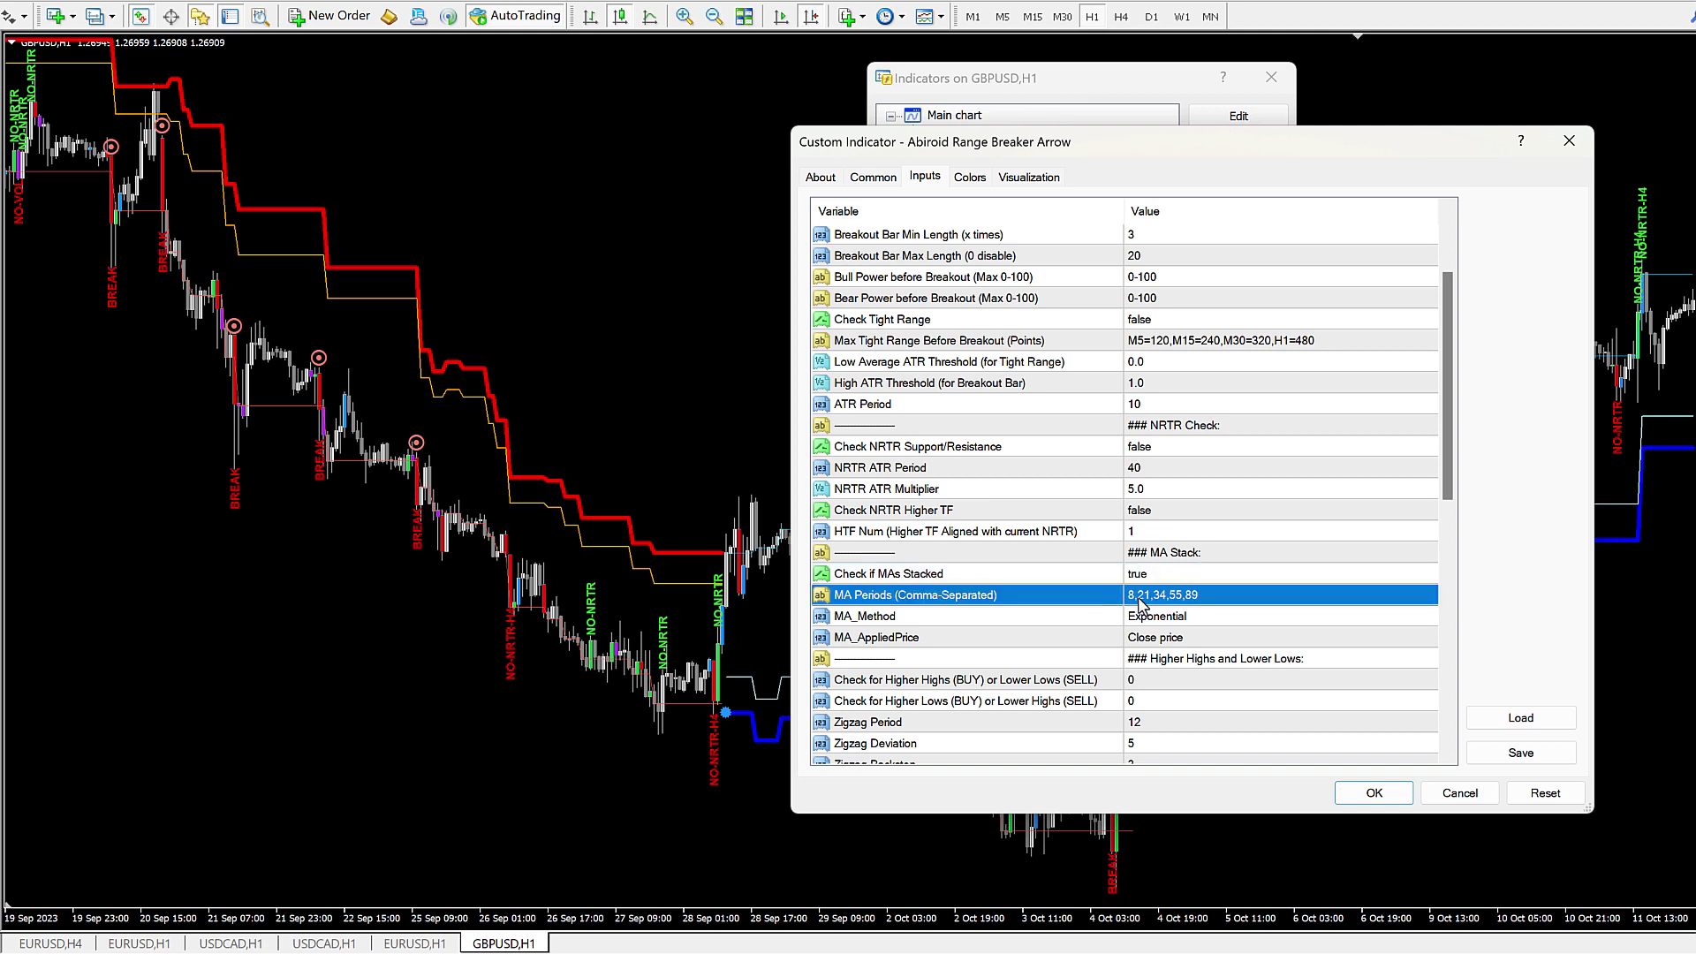
{"action": "left_click", "coordinate": [1098, 604]}
{"action": "left_click", "coordinate": [1215, 605]}
{"action": "key", "text": "ctrl+c"}
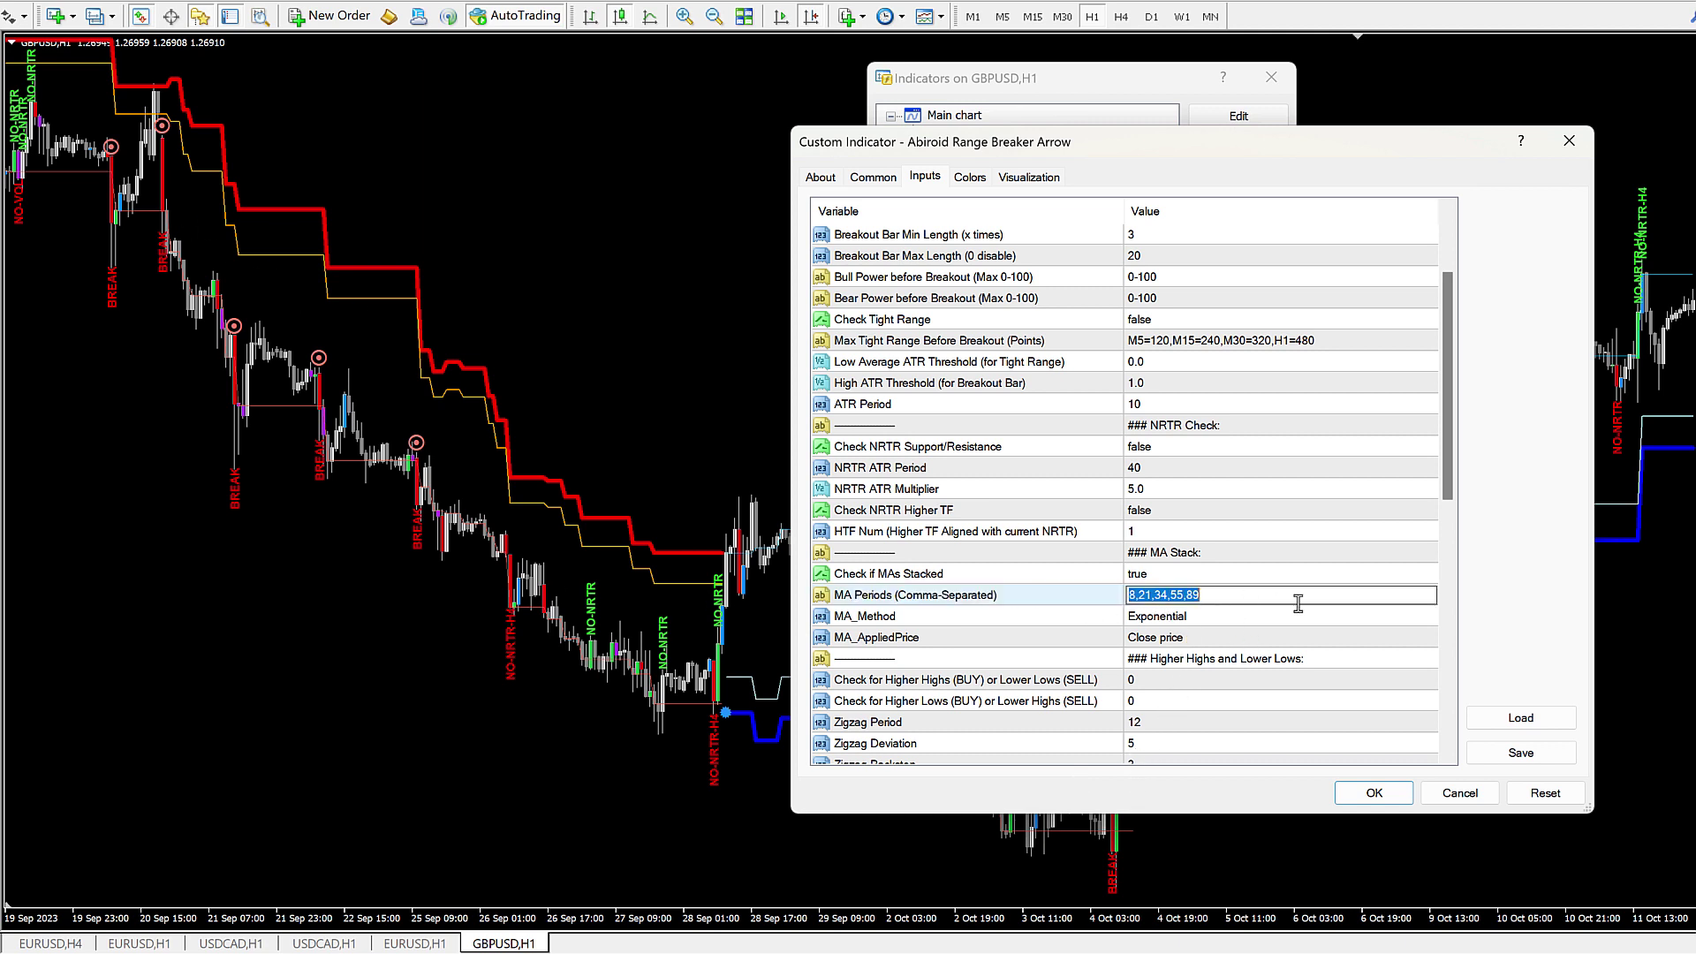
{"action": "type", "text": "50,100,200"}
{"action": "left_click", "coordinate": [1372, 794]}
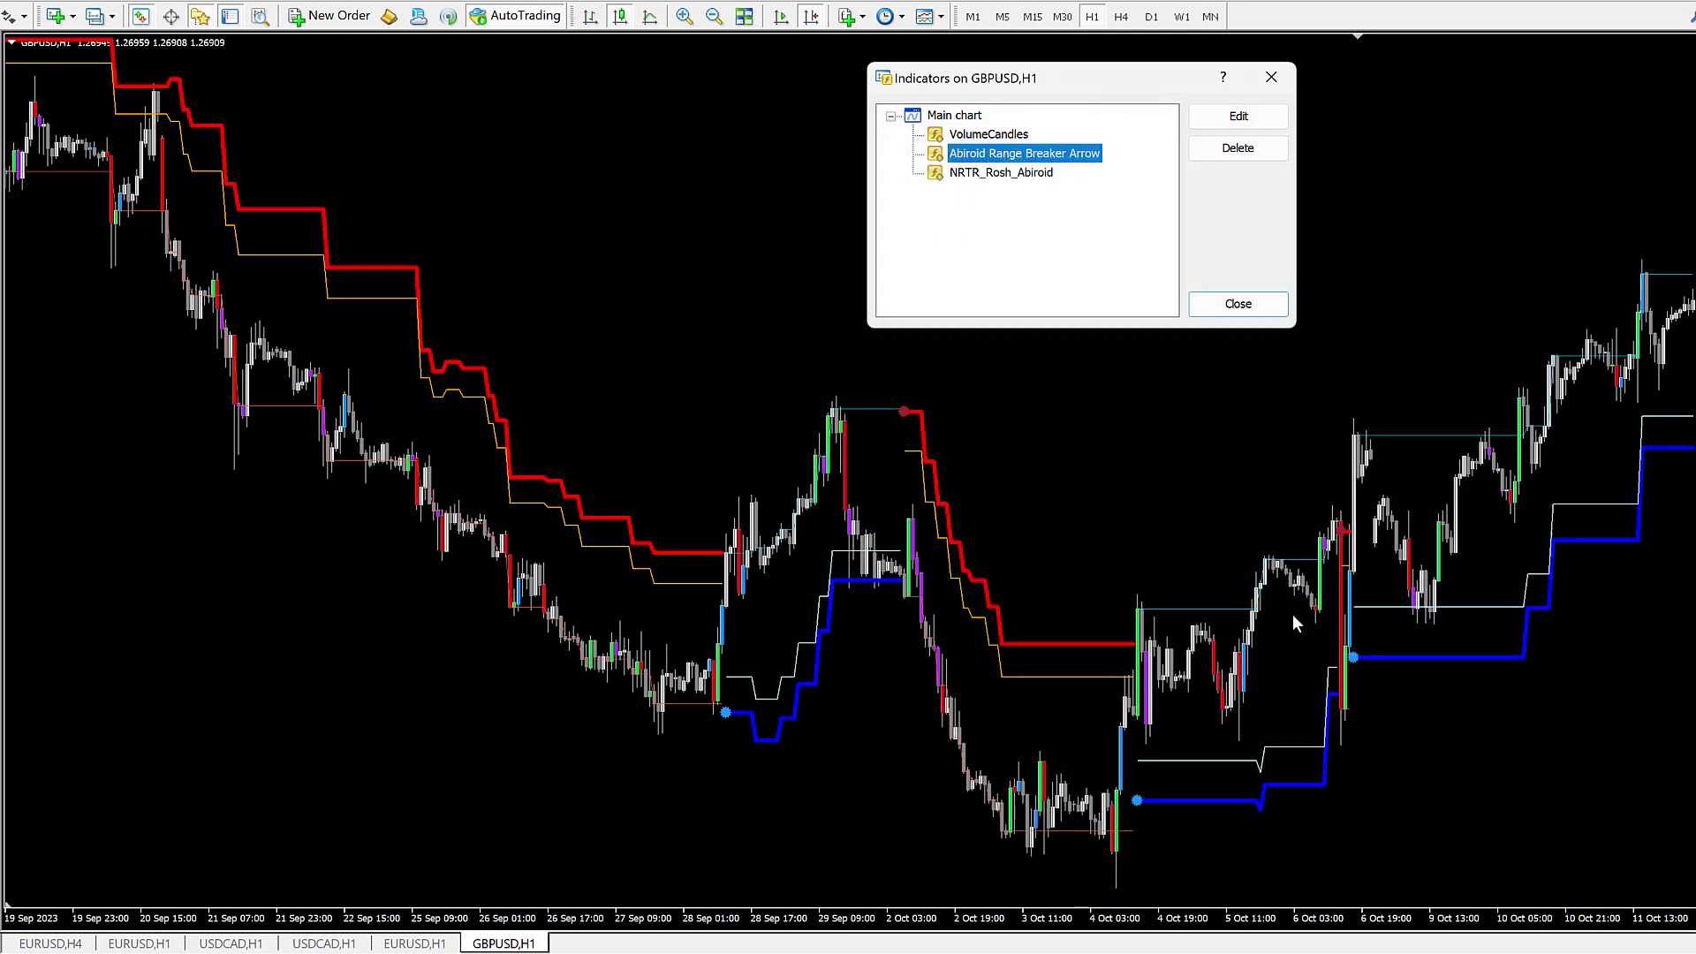
Step: Set the MA periods of the Abiroid Range Breaker Arrow indicator to 8,21,34,55,89 and apply them to the chart
{"action": "left_click", "coordinate": [1235, 304]}
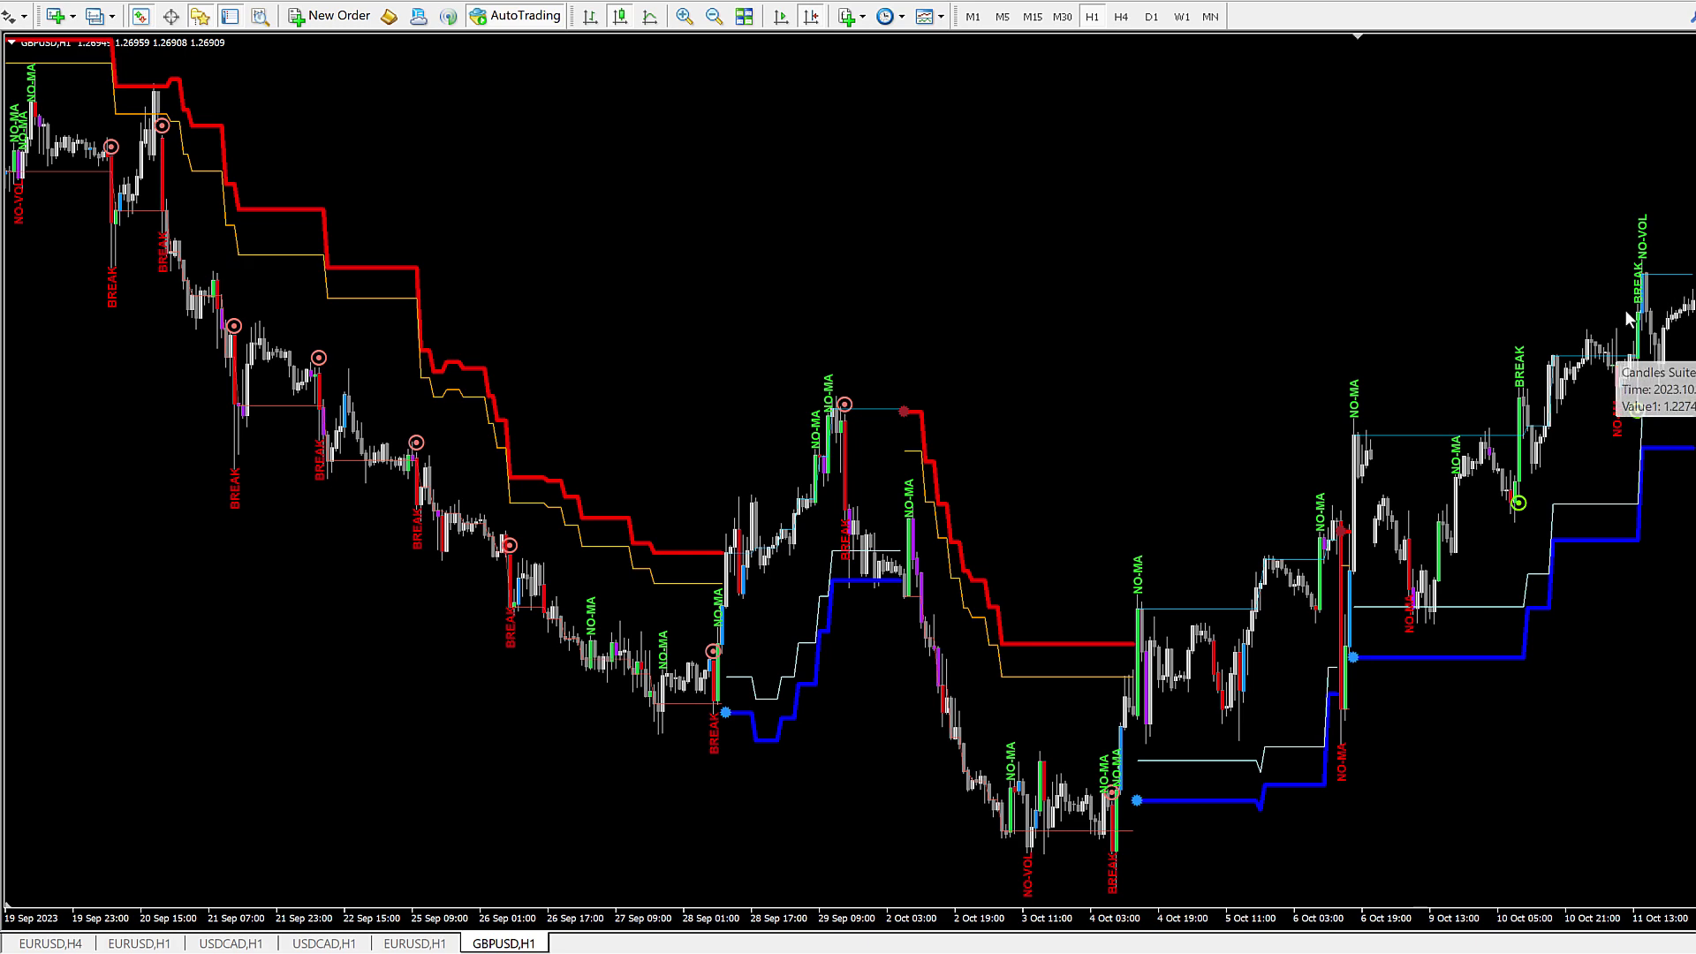
{"action": "right_click", "coordinate": [903, 205]}
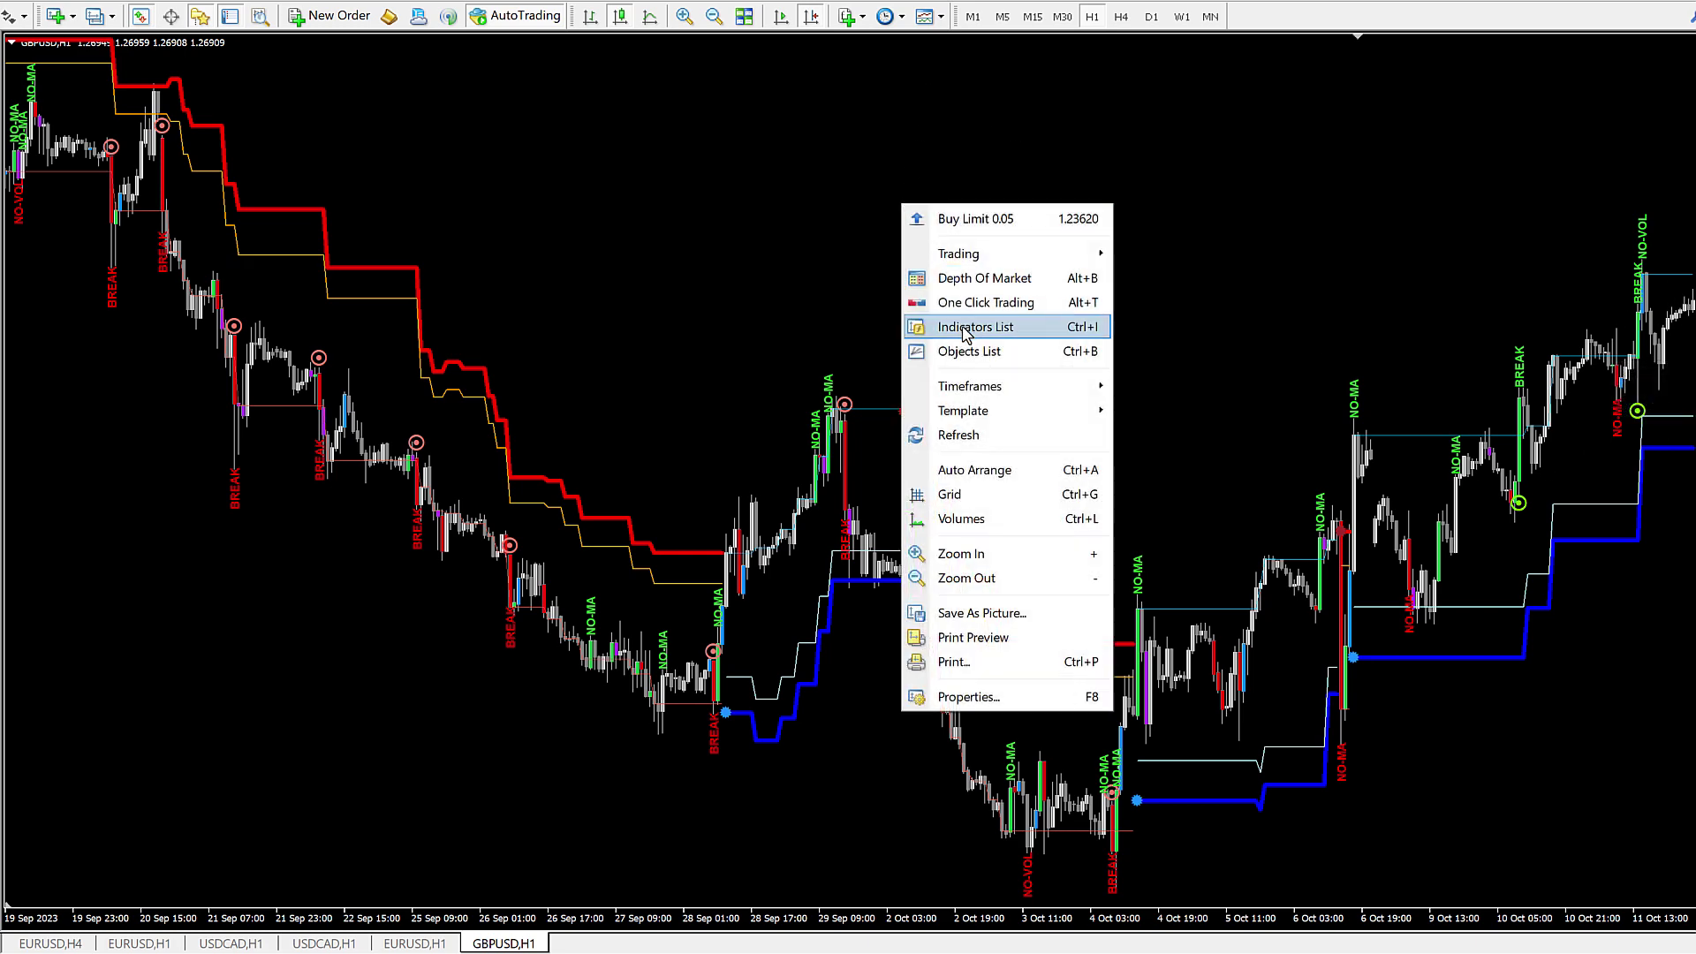
{"action": "left_click", "coordinate": [963, 329]}
{"action": "double_click", "coordinate": [989, 156]}
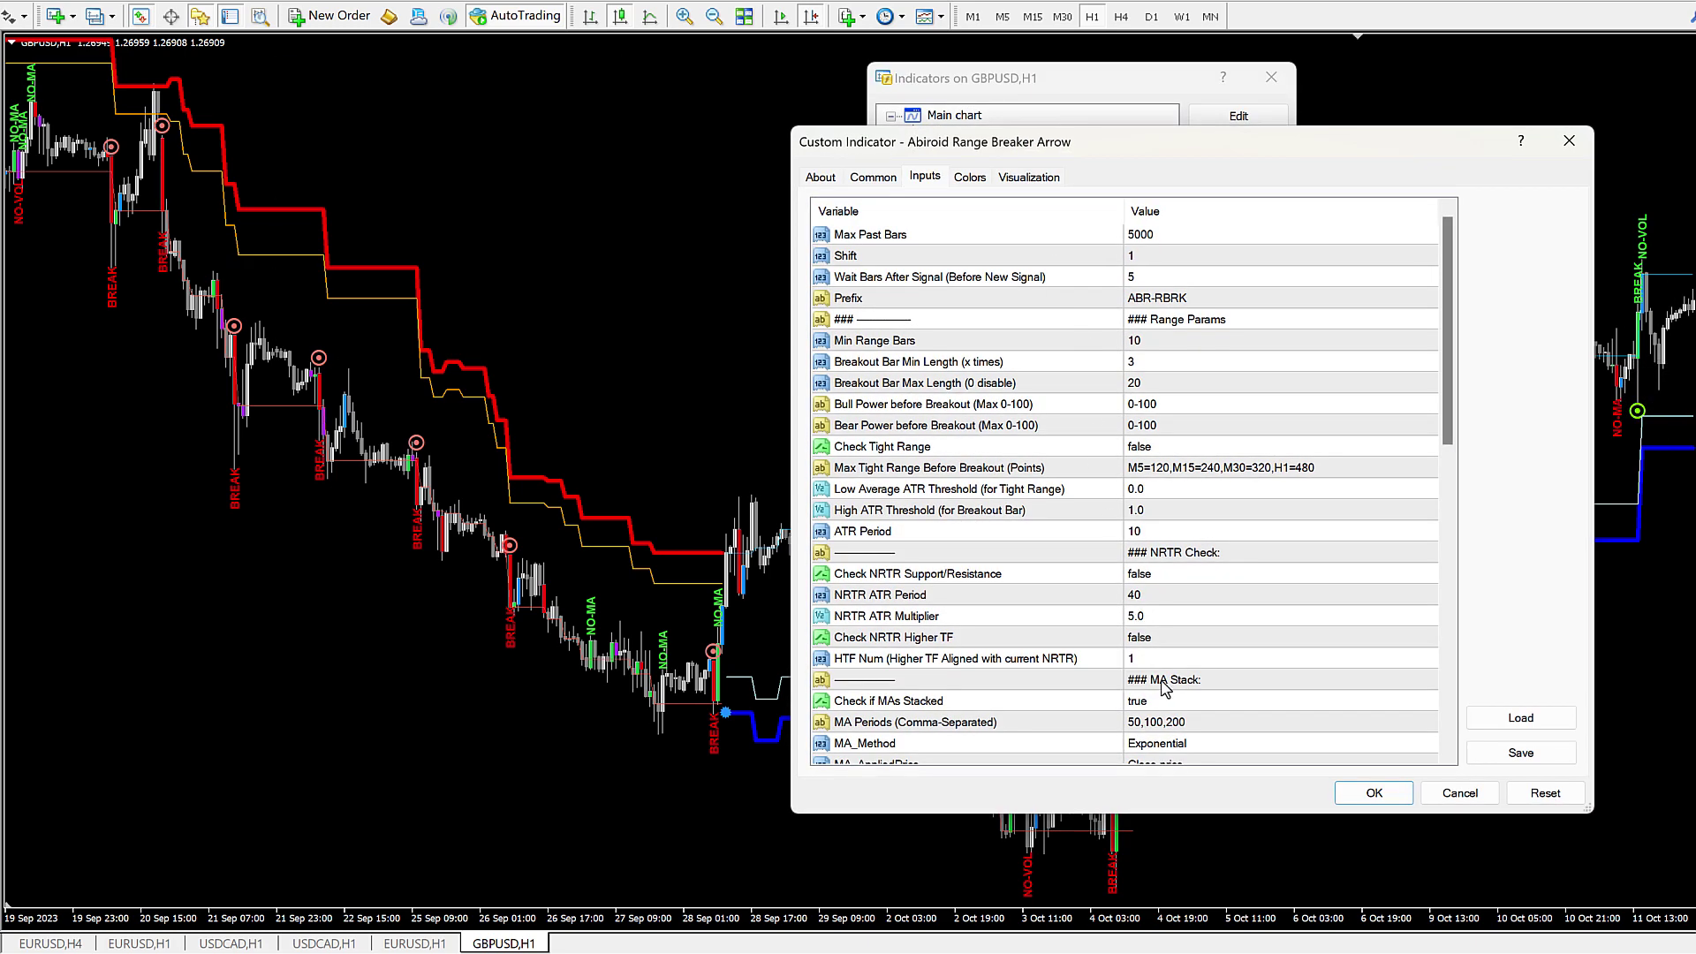
{"action": "double_click", "coordinate": [1119, 724]}
{"action": "key", "text": "ctrl+v"}
{"action": "key", "text": "Return"}
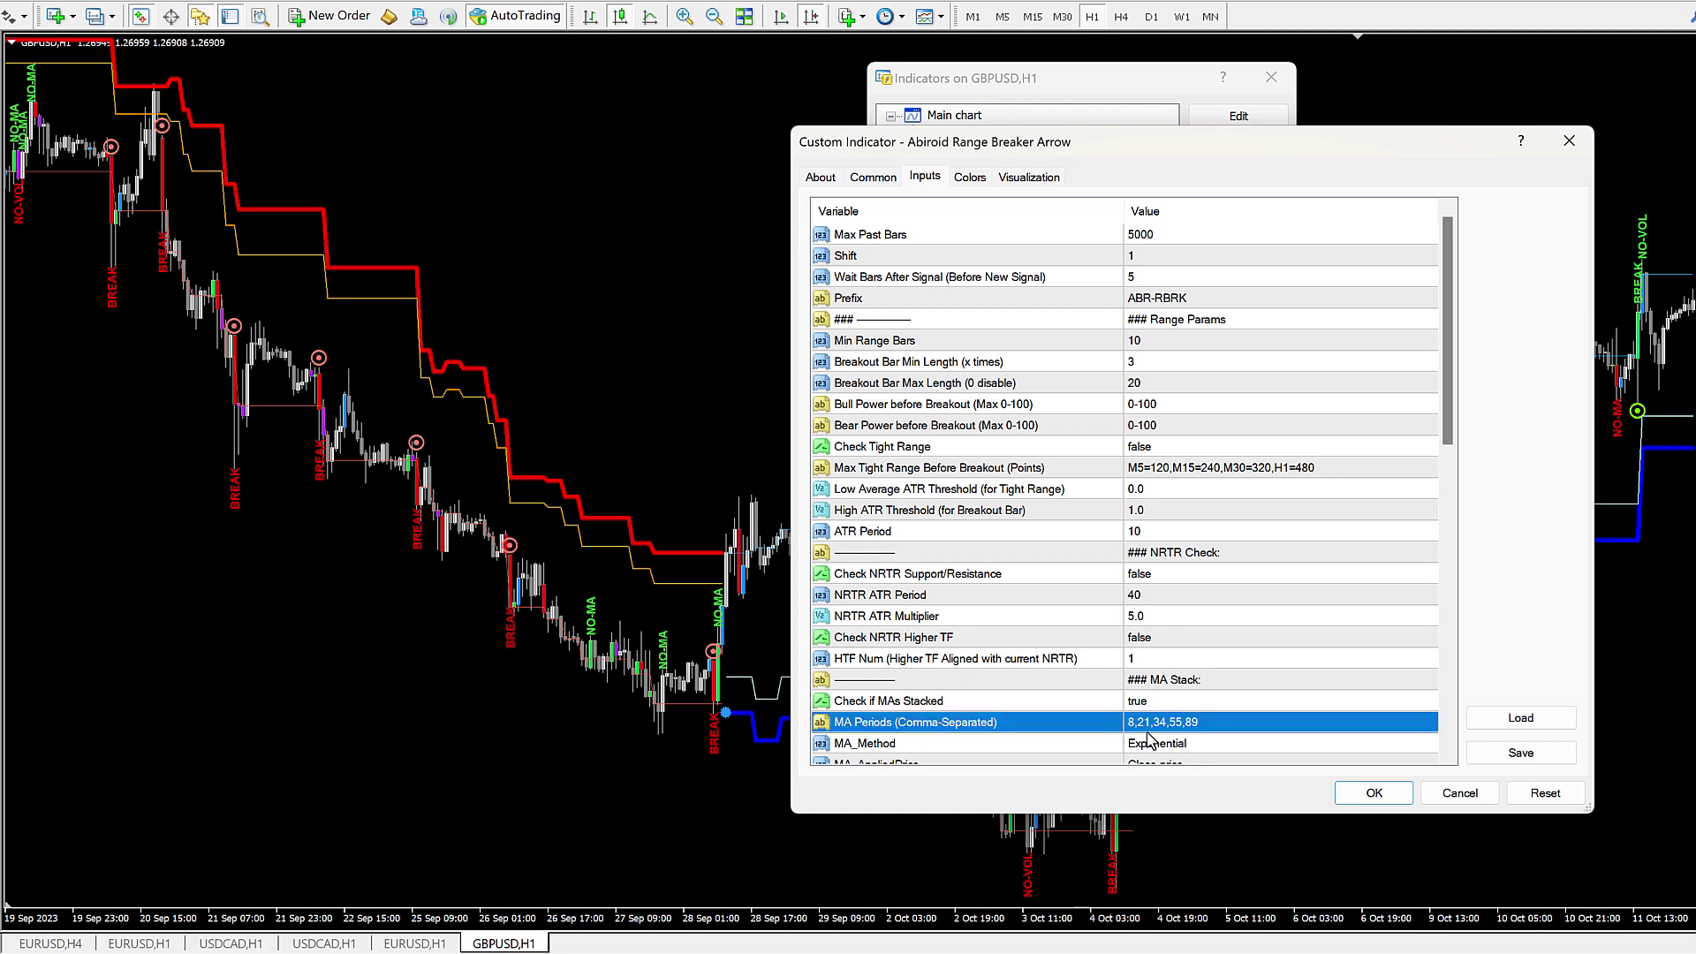
{"action": "left_click", "coordinate": [1374, 793]}
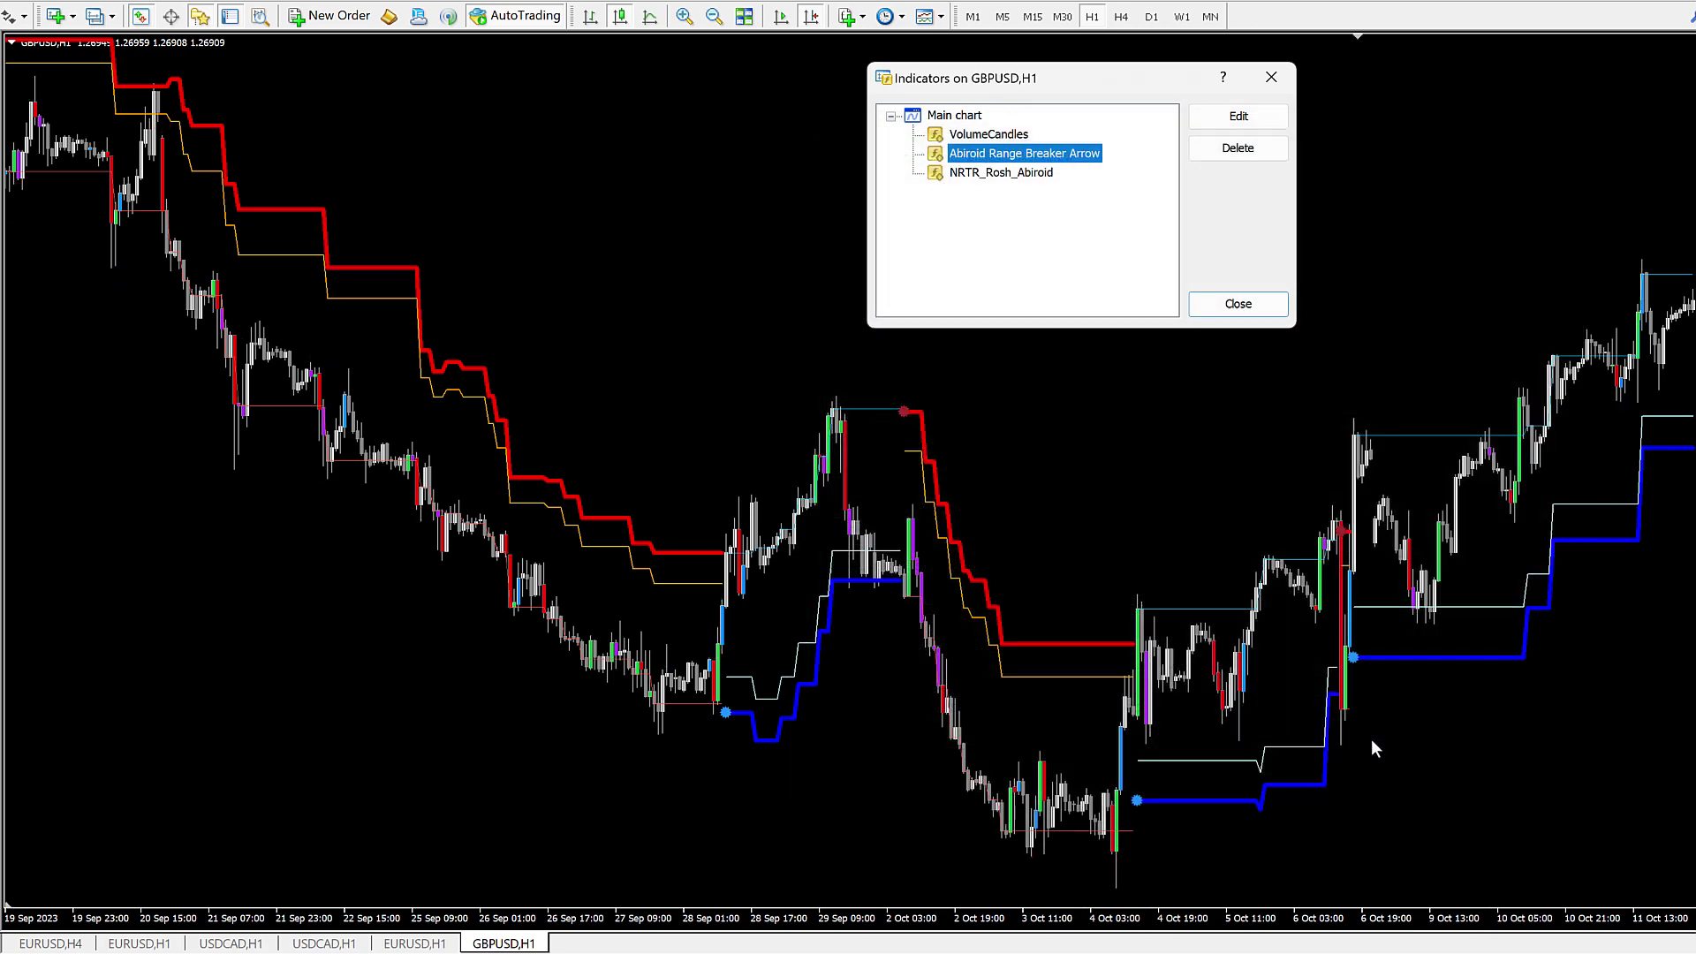
{"action": "left_click", "coordinate": [1220, 309]}
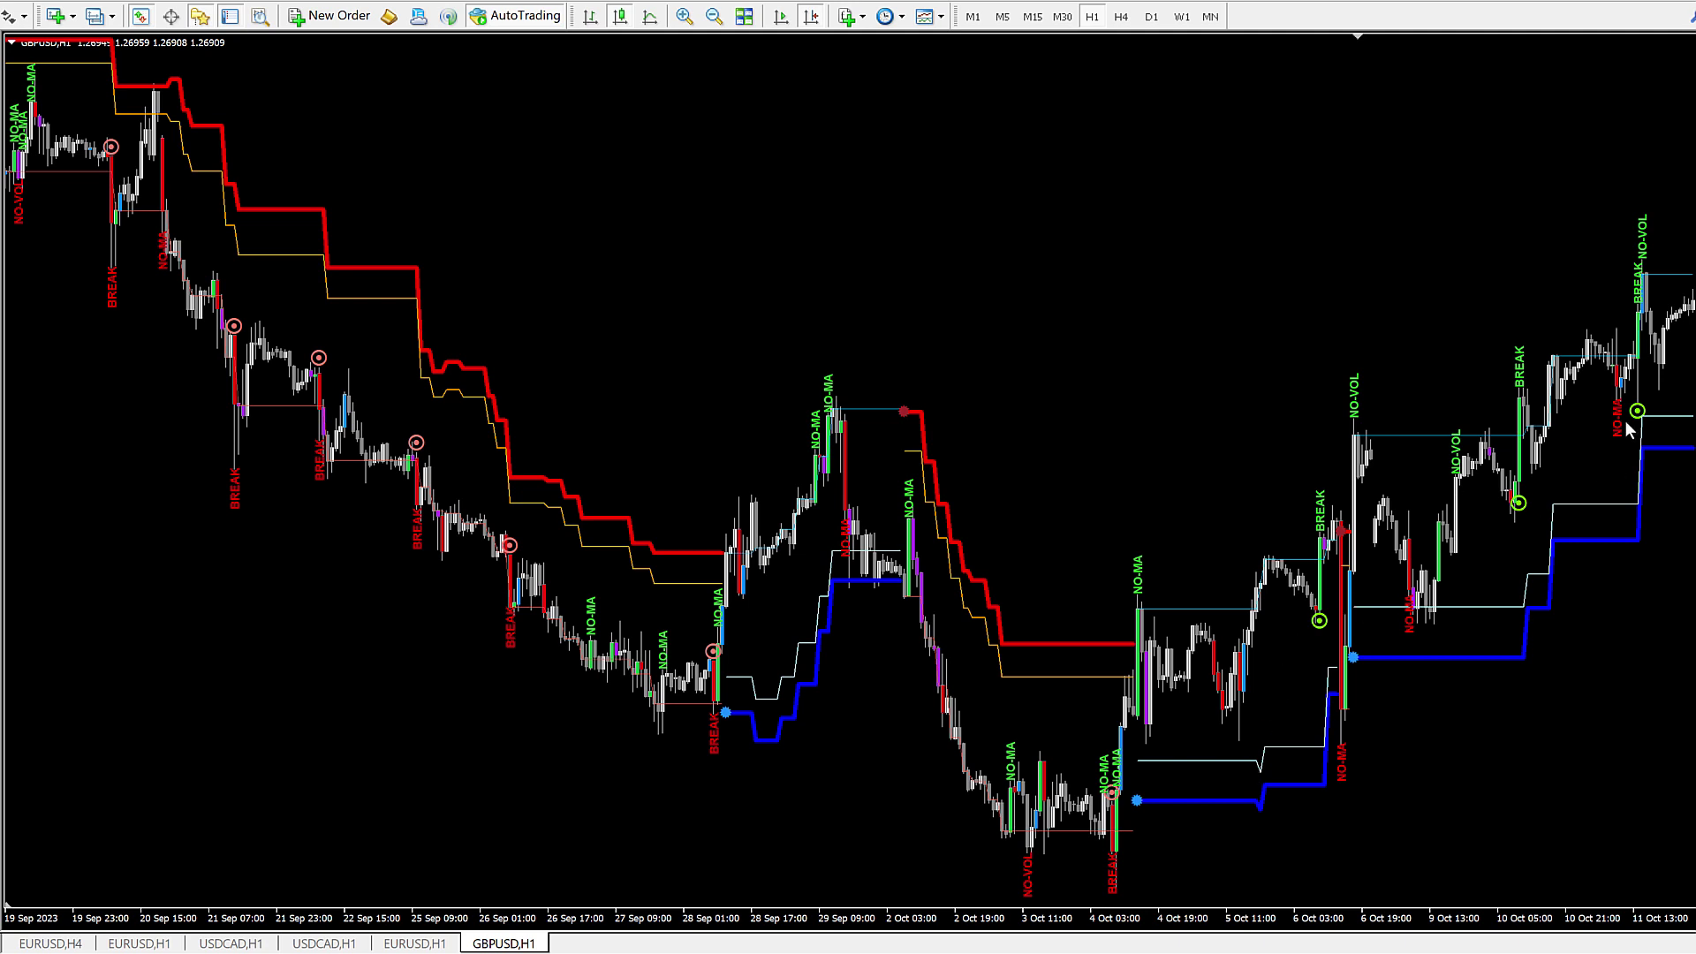
Step: Open the Abiroid Range Breaker Arrow inputs and inspect the Check if MAs Stacked setting
{"action": "right_click", "coordinate": [930, 198]}
{"action": "left_click", "coordinate": [991, 317]}
{"action": "left_click", "coordinate": [980, 161]}
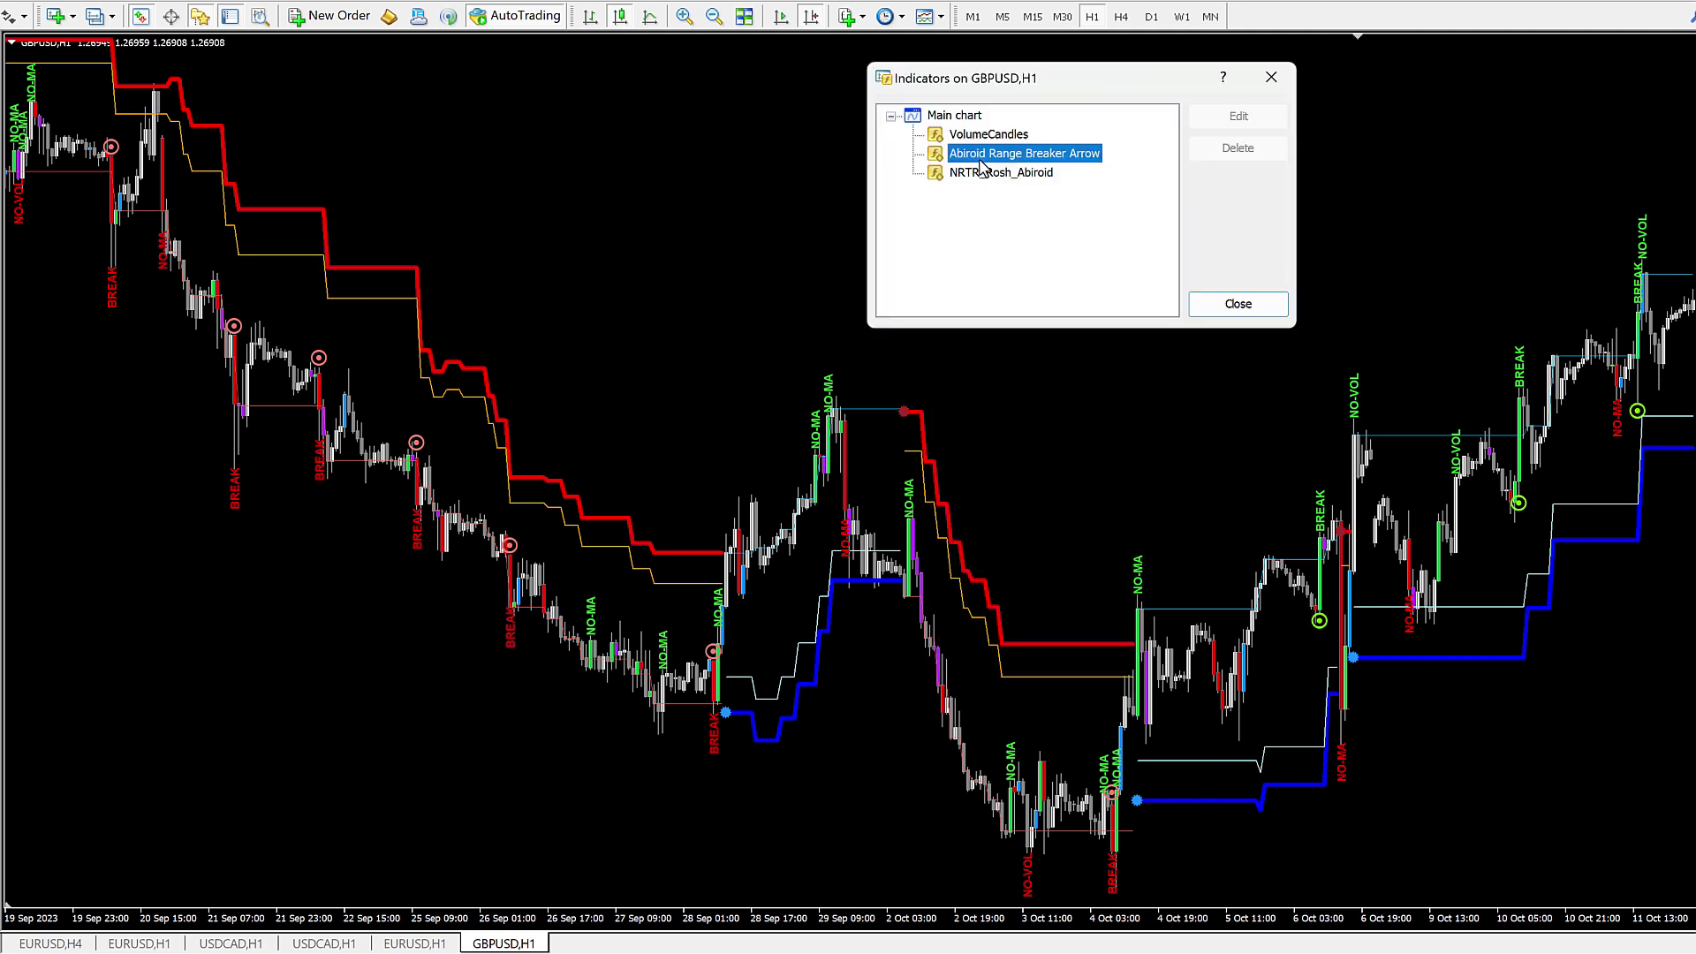
{"action": "double_click", "coordinate": [980, 160]}
{"action": "scroll", "coordinate": [1157, 530], "scroll_direction": "down", "scroll_amount": 3}
{"action": "left_click", "coordinate": [910, 513]}
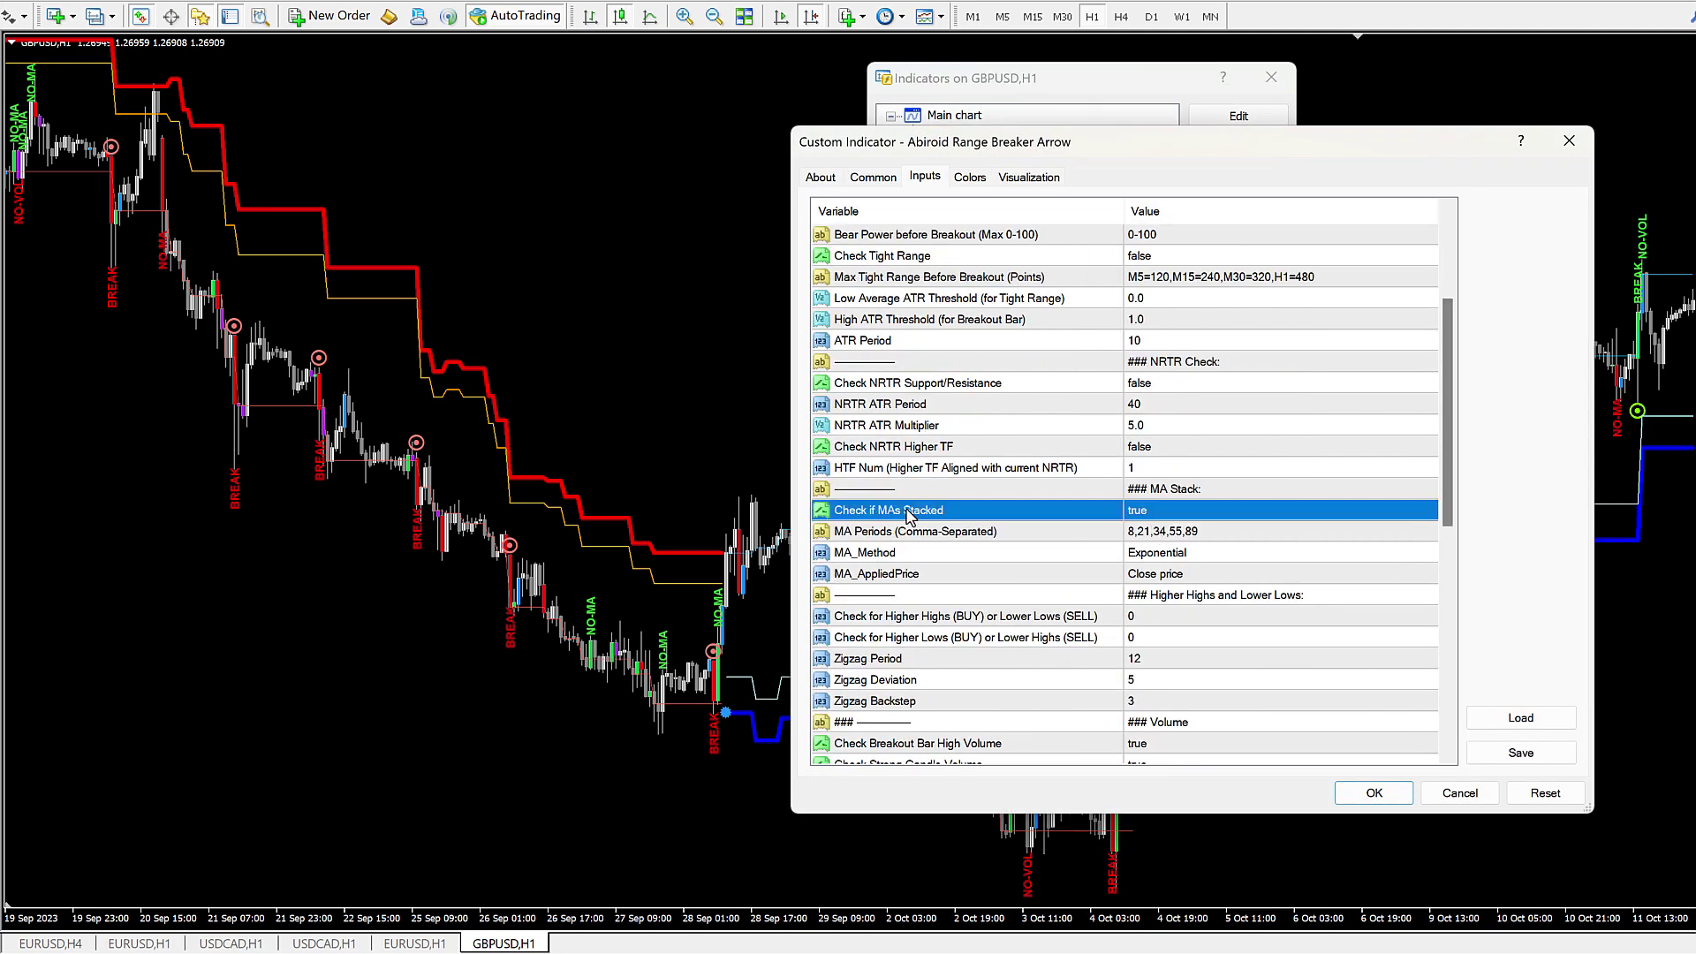
Step: Switch to the Range Breaker Scalper page in the browser and highlight the Abiroid MA Stack.ex4 mention above its demo download
{"action": "key", "text": "alt+Tab"}
{"action": "scroll", "coordinate": [857, 724], "scroll_direction": "down", "scroll_amount": 15}
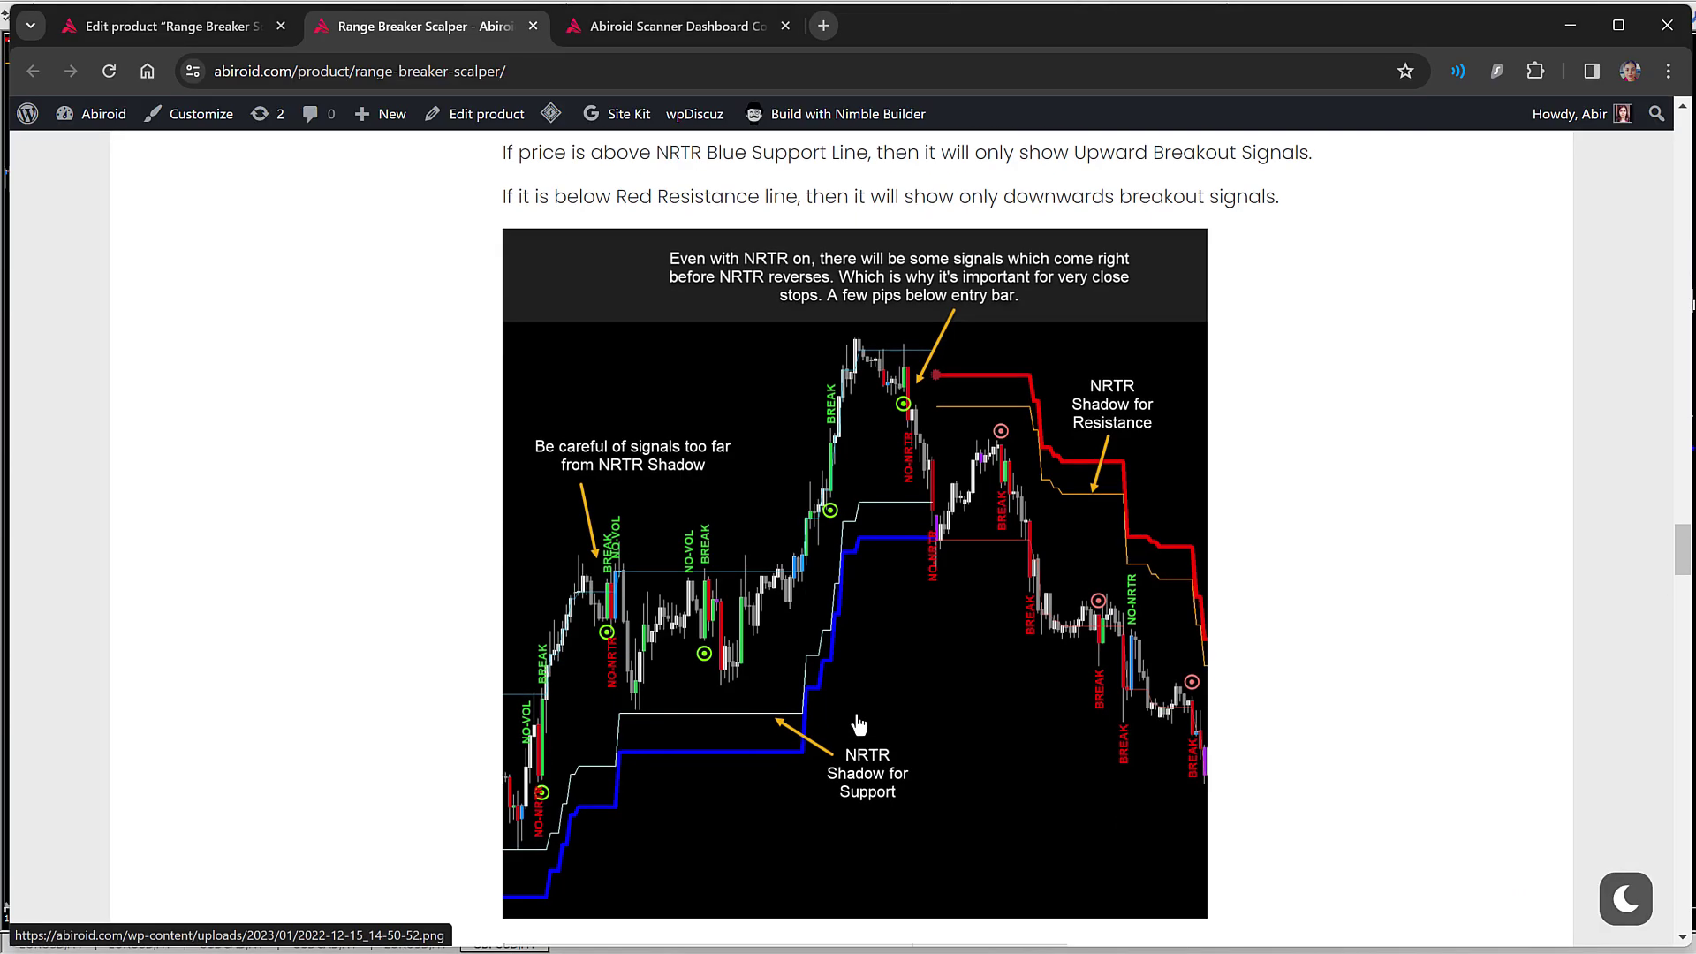
{"action": "scroll", "coordinate": [857, 727], "scroll_direction": "down", "scroll_amount": 15}
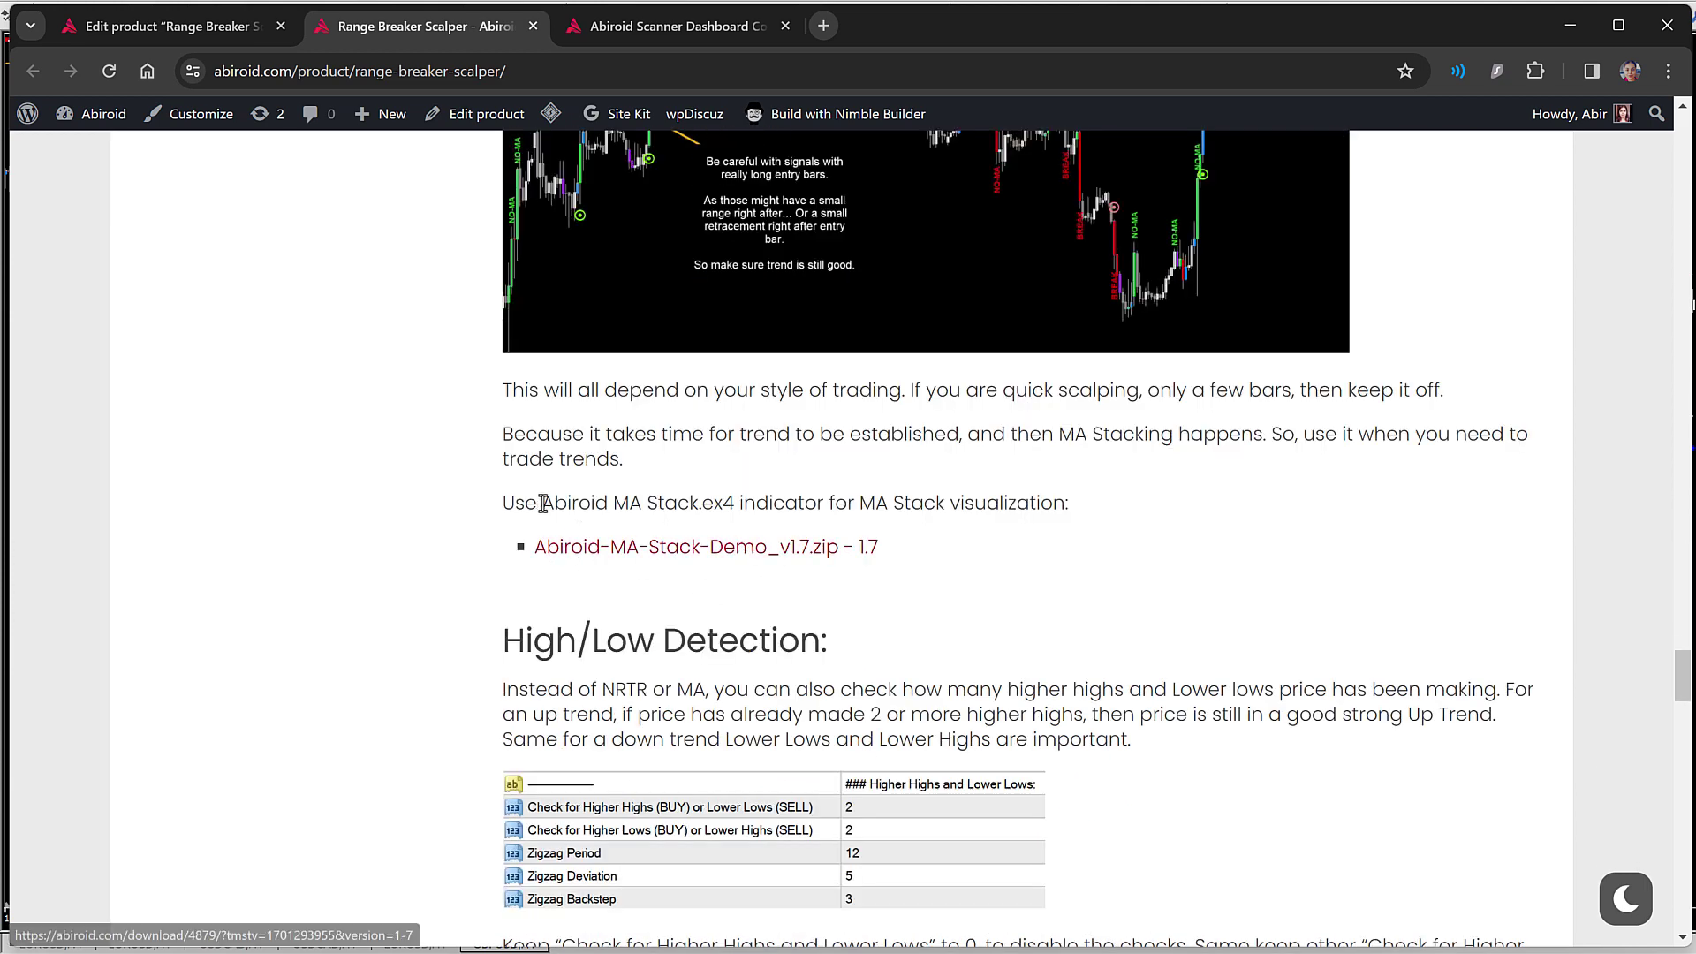
{"action": "left_click_drag", "start_coordinate": [541, 503], "coordinate": [734, 503]}
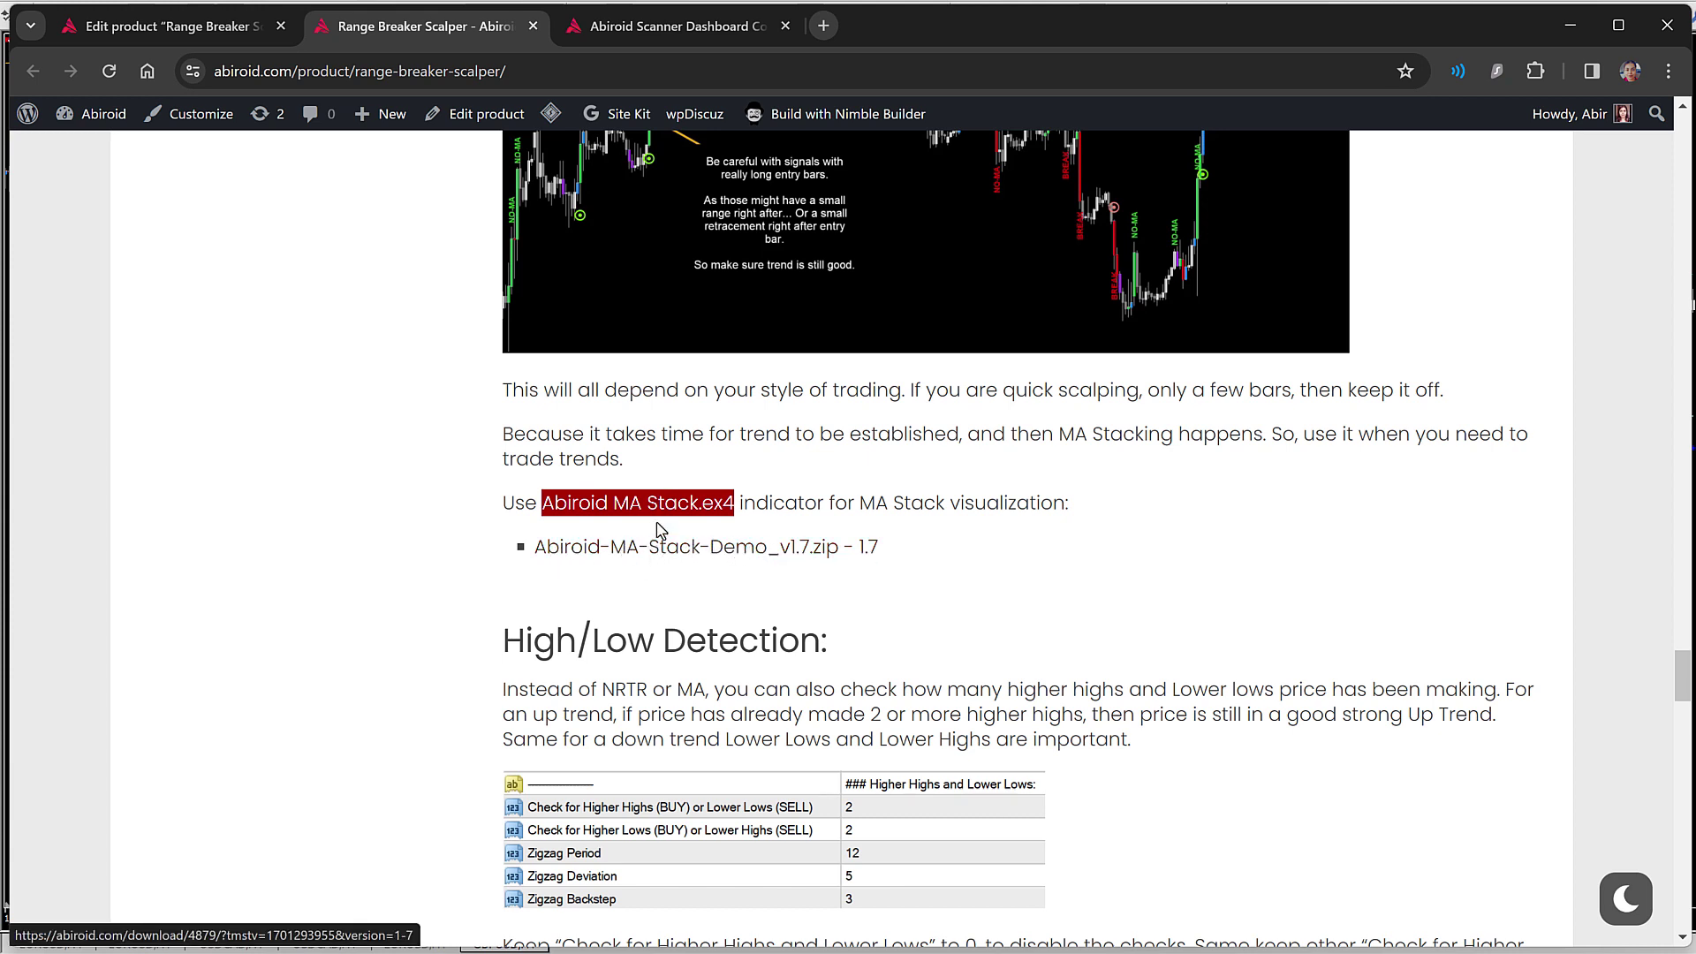
{"action": "left_click_drag", "start_coordinate": [541, 504], "coordinate": [736, 503]}
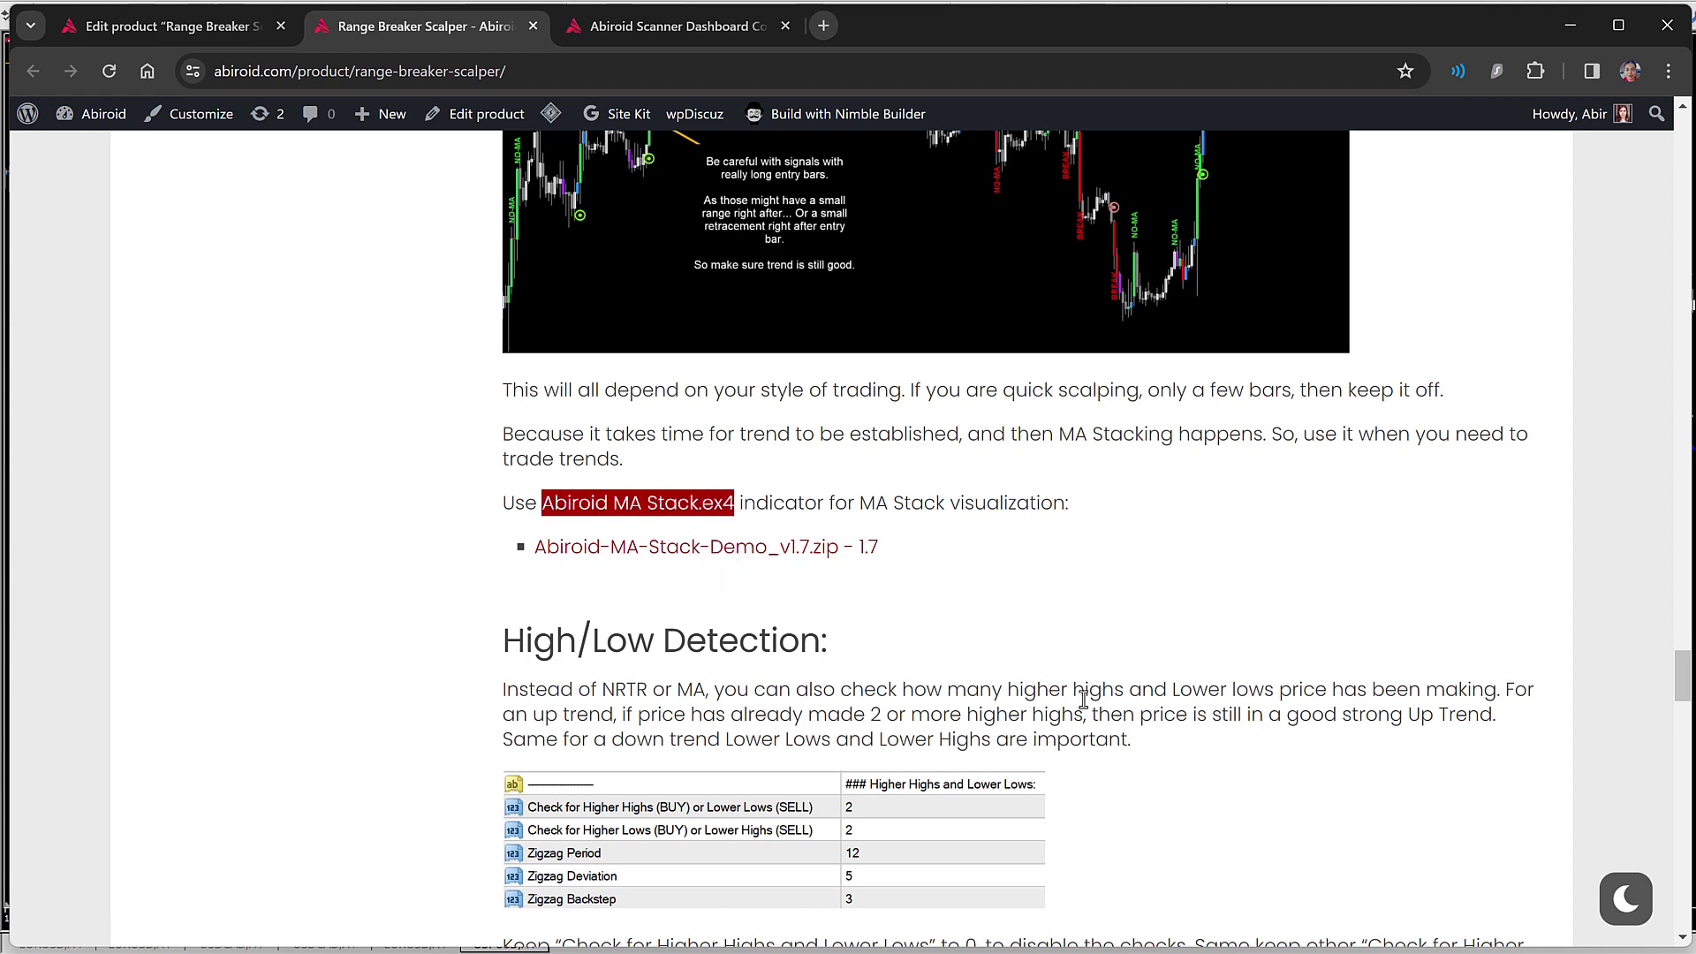
{"action": "scroll", "coordinate": [1083, 698], "scroll_direction": "up", "scroll_amount": 3}
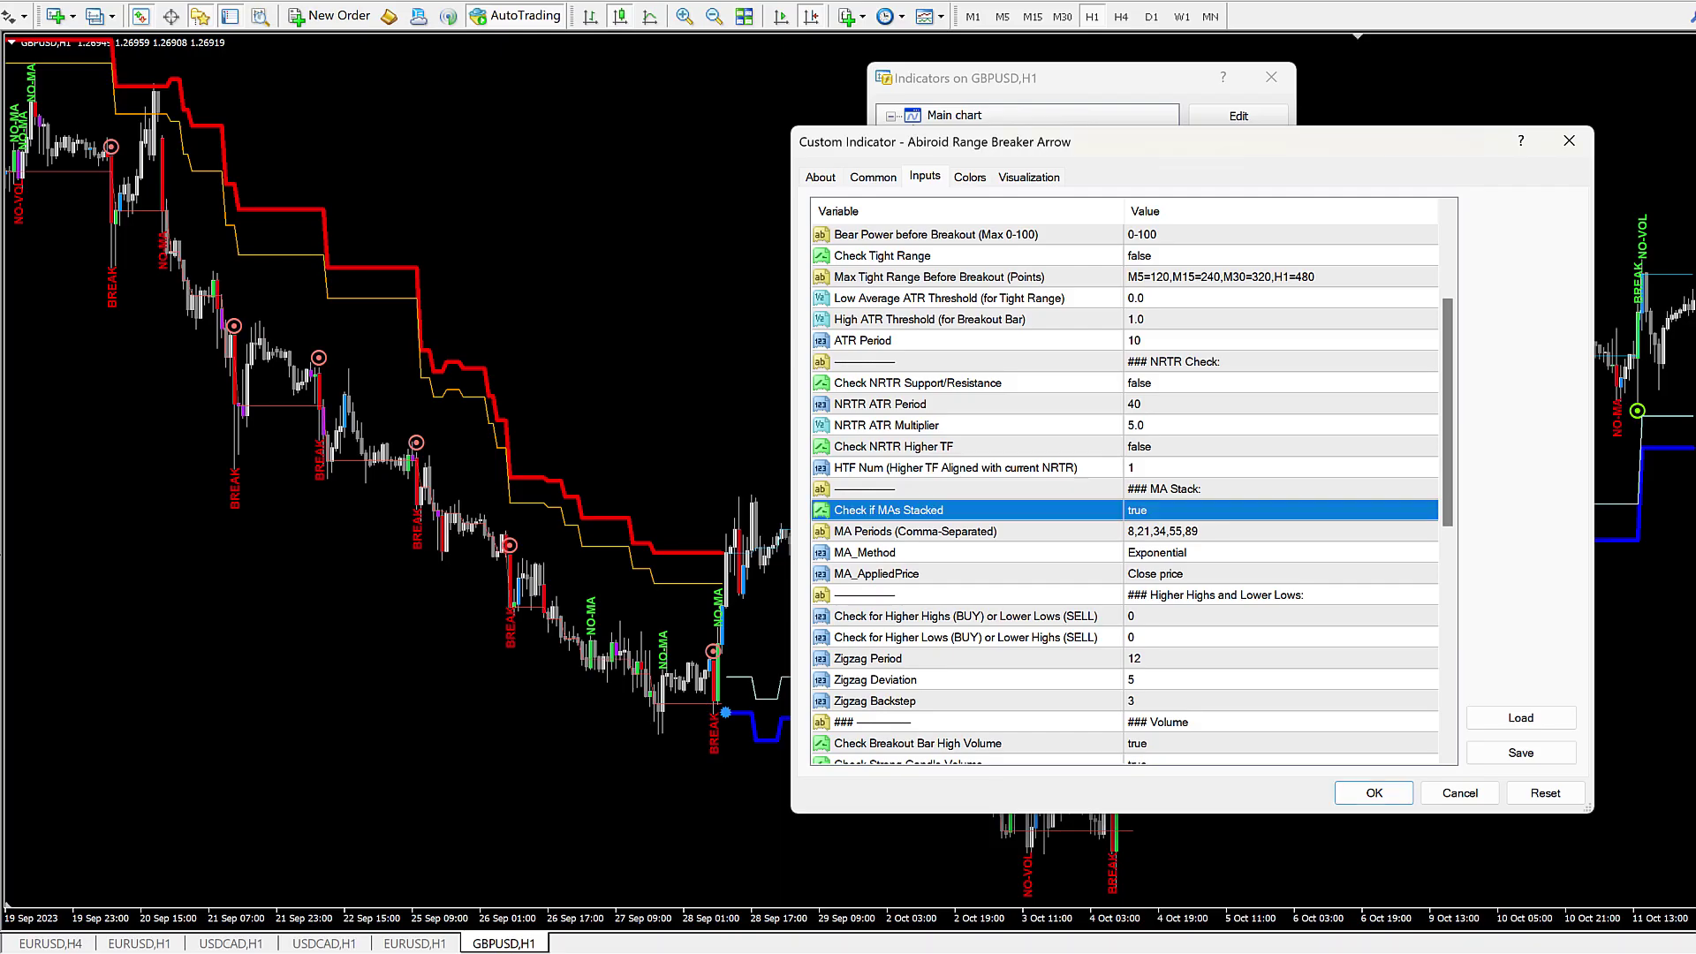
Step: Back in MetaTrader, cancel the open indicator settings and delete the NRTR_Rosh_Abiroid indicator from the GBPUSD,H1 chart
{"action": "left_click", "coordinate": [1457, 793]}
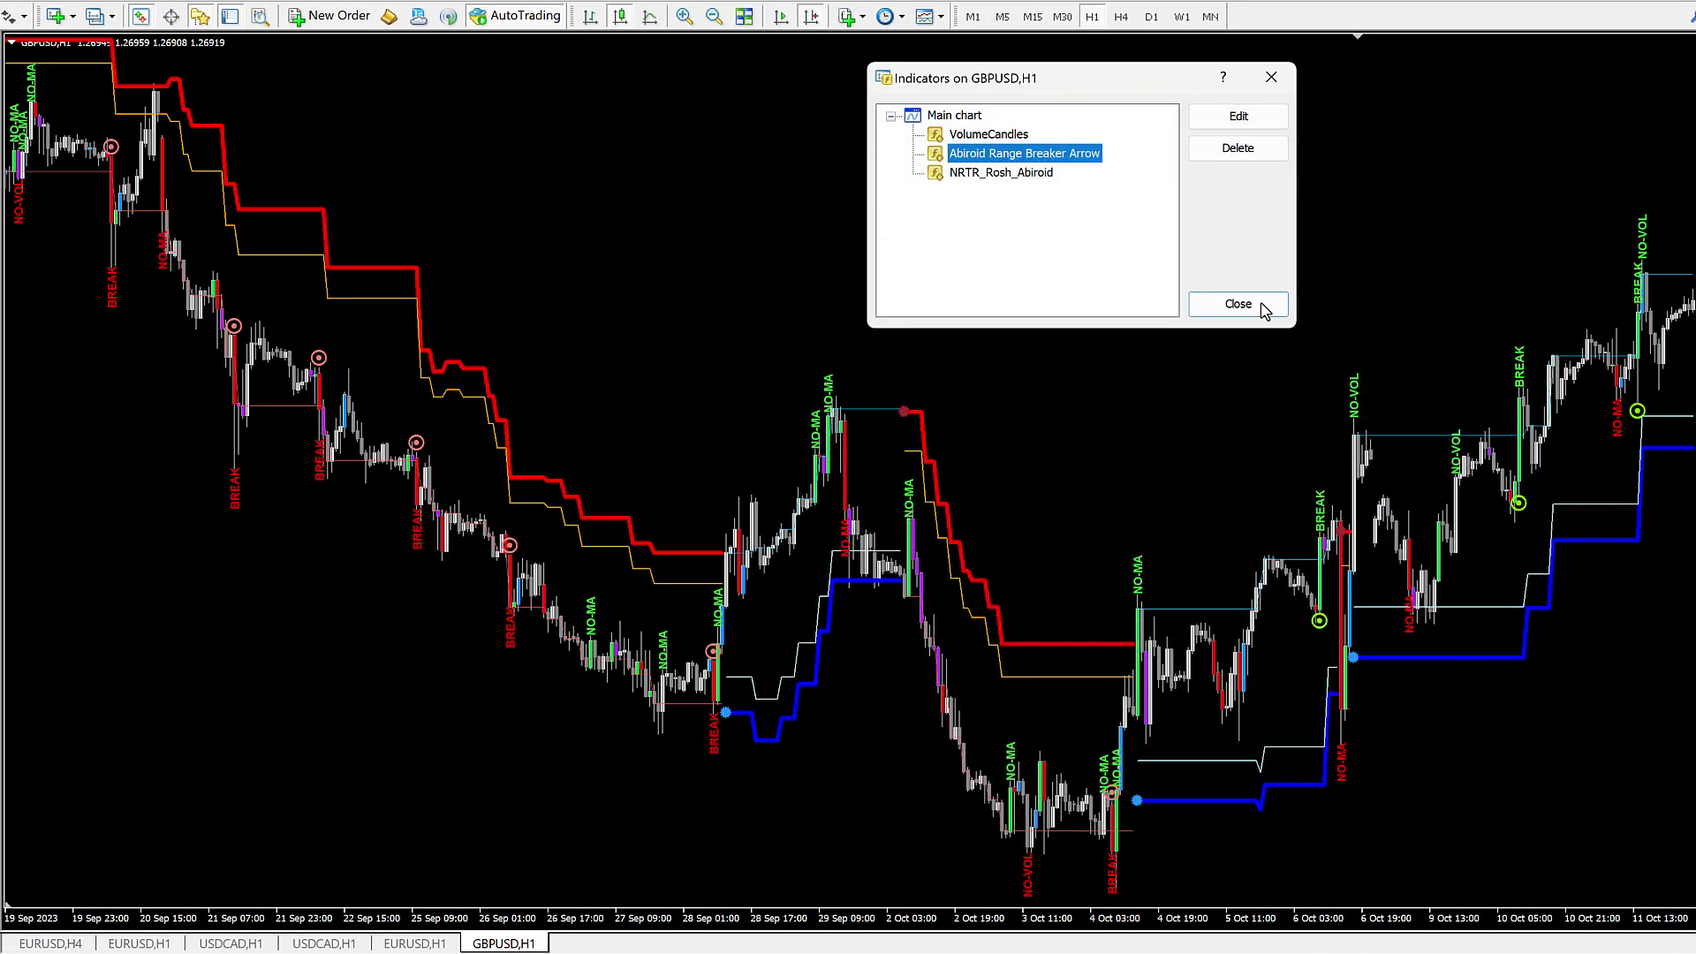
{"action": "left_click", "coordinate": [1262, 310]}
{"action": "right_click", "coordinate": [988, 203]}
{"action": "left_click", "coordinate": [1047, 327]}
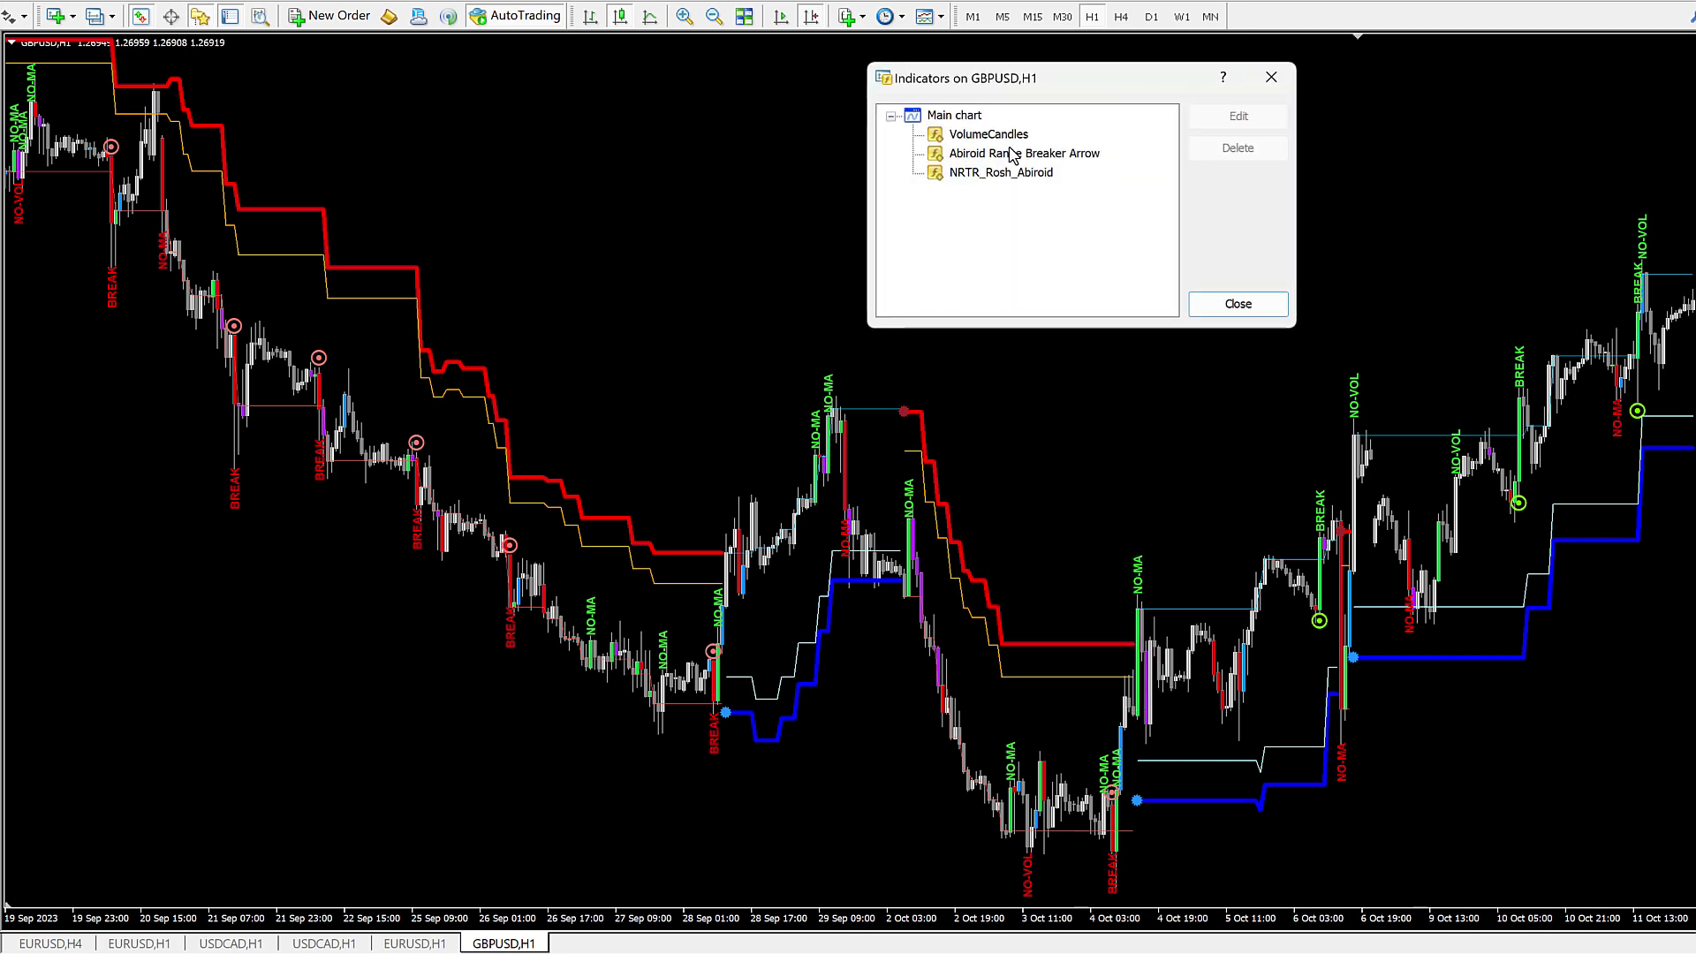
{"action": "left_click", "coordinate": [1012, 173]}
{"action": "left_click", "coordinate": [1241, 146]}
{"action": "left_click", "coordinate": [1254, 308]}
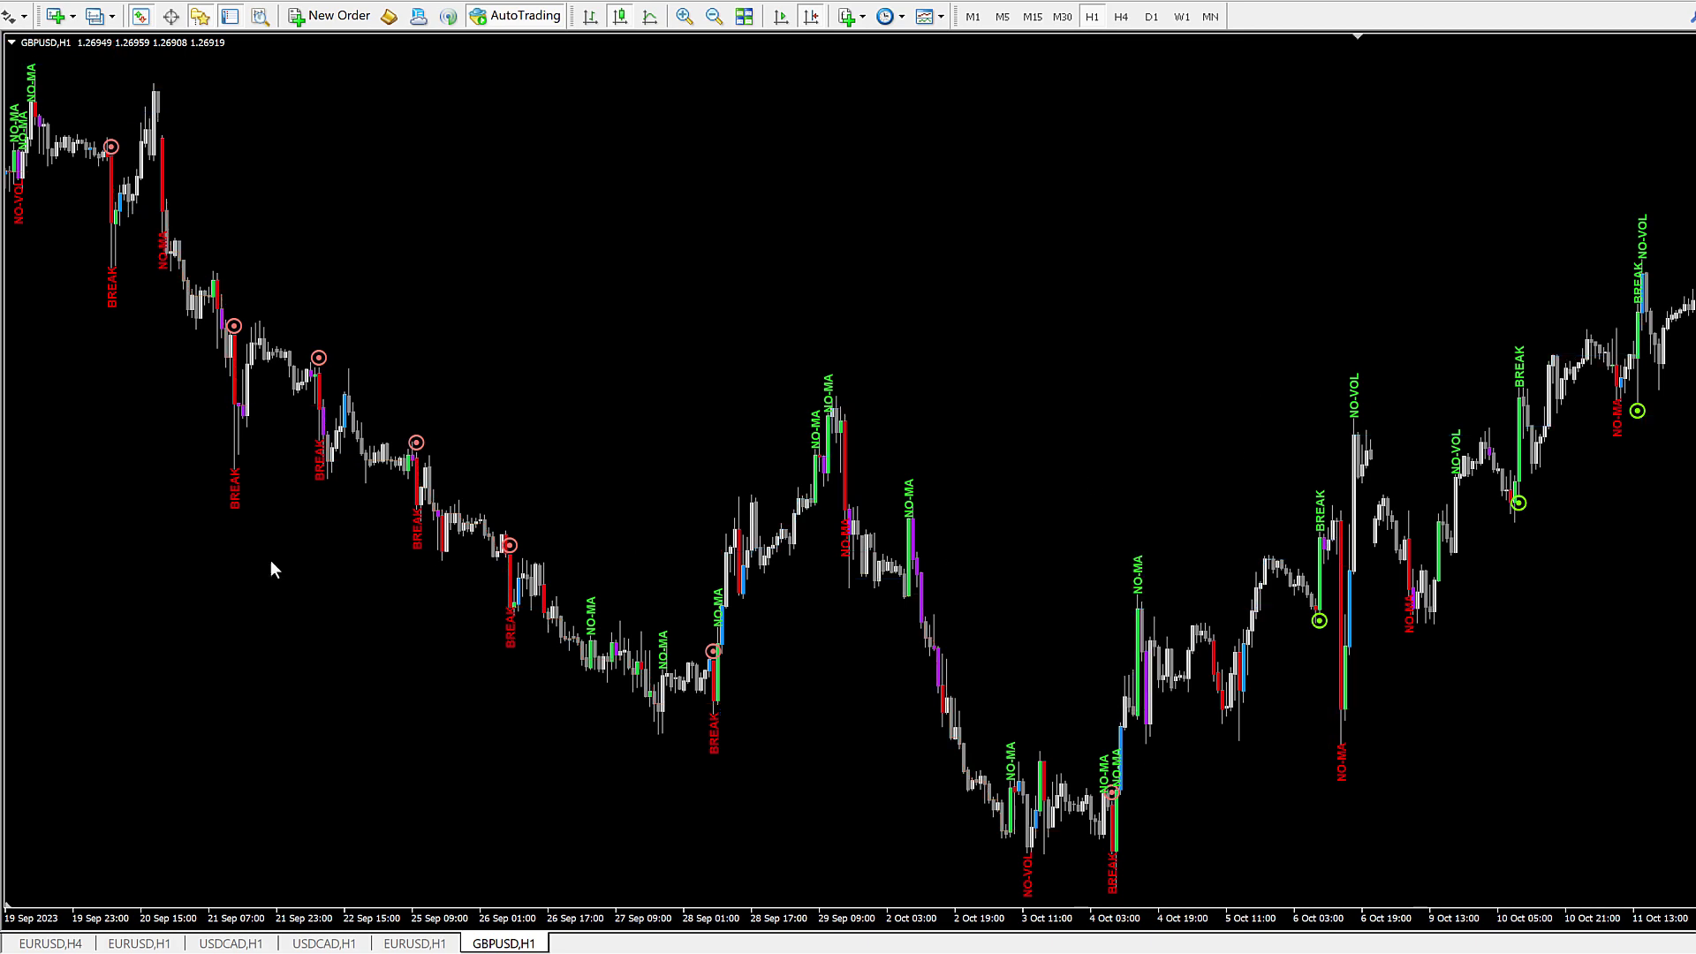
Step: Add the Abiroid MA Stack indicator to the GBPUSD,H1 chart with Show MA Lines set to true
{"action": "left_click_drag", "start_coordinate": [532, 491], "coordinate": [532, 491]}
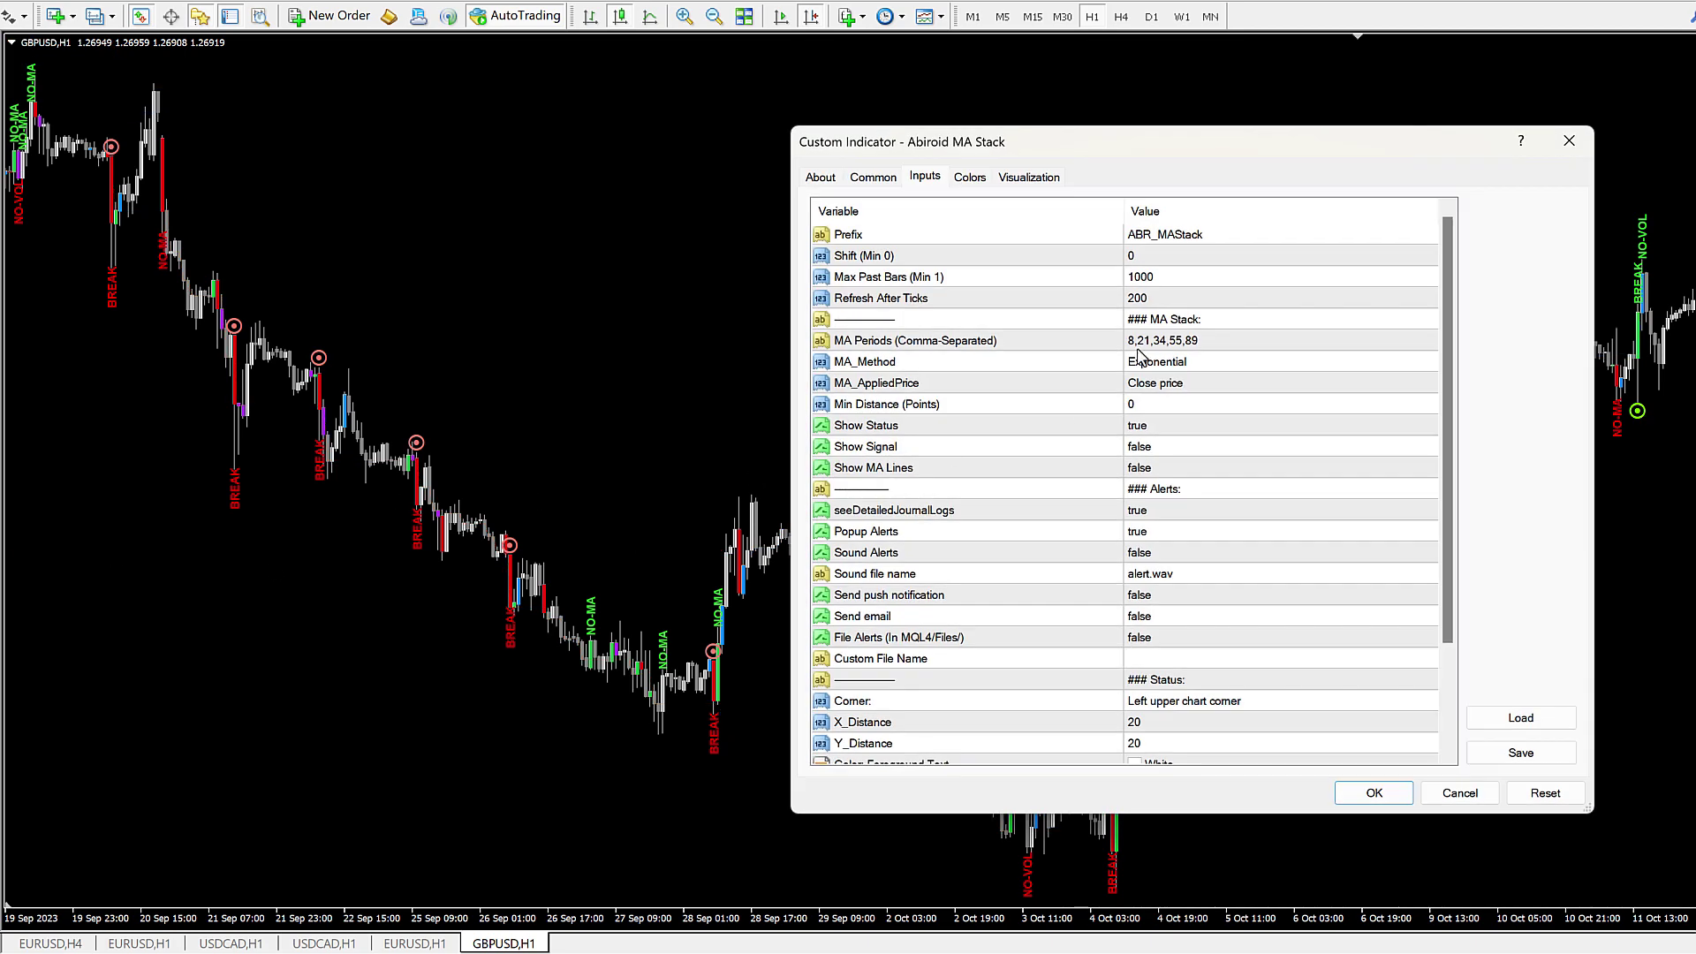
{"action": "scroll", "coordinate": [1112, 395], "scroll_direction": "down", "scroll_amount": 1}
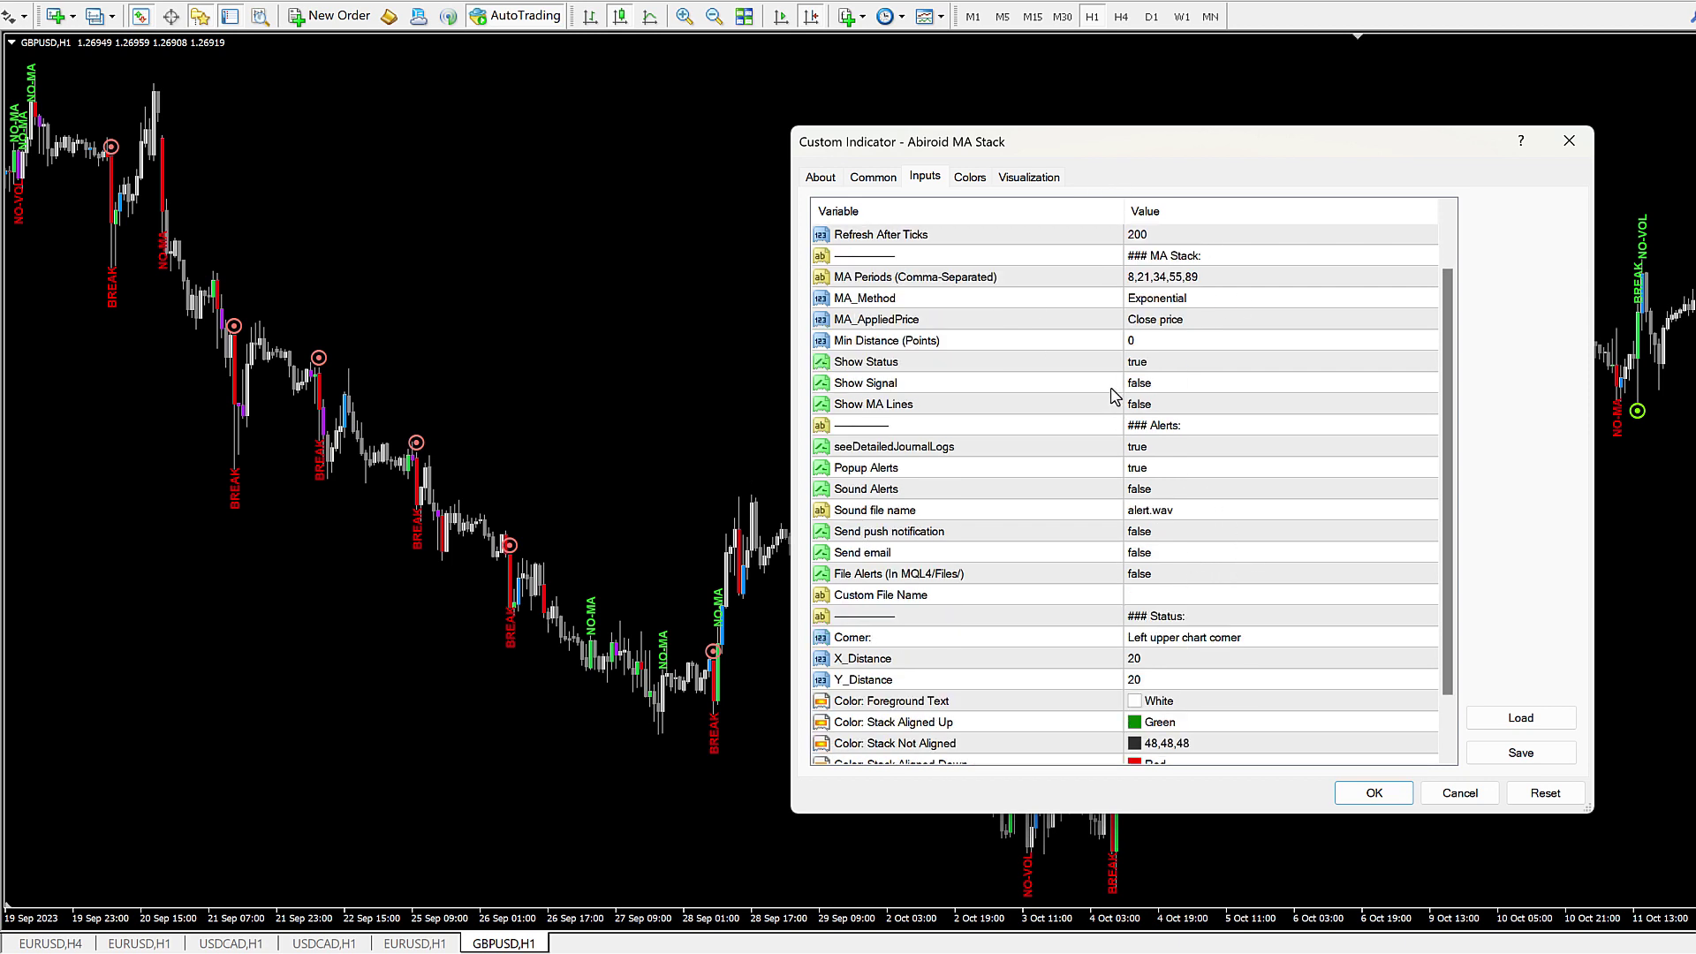
{"action": "left_click", "coordinate": [1092, 403]}
{"action": "left_click", "coordinate": [1165, 404]}
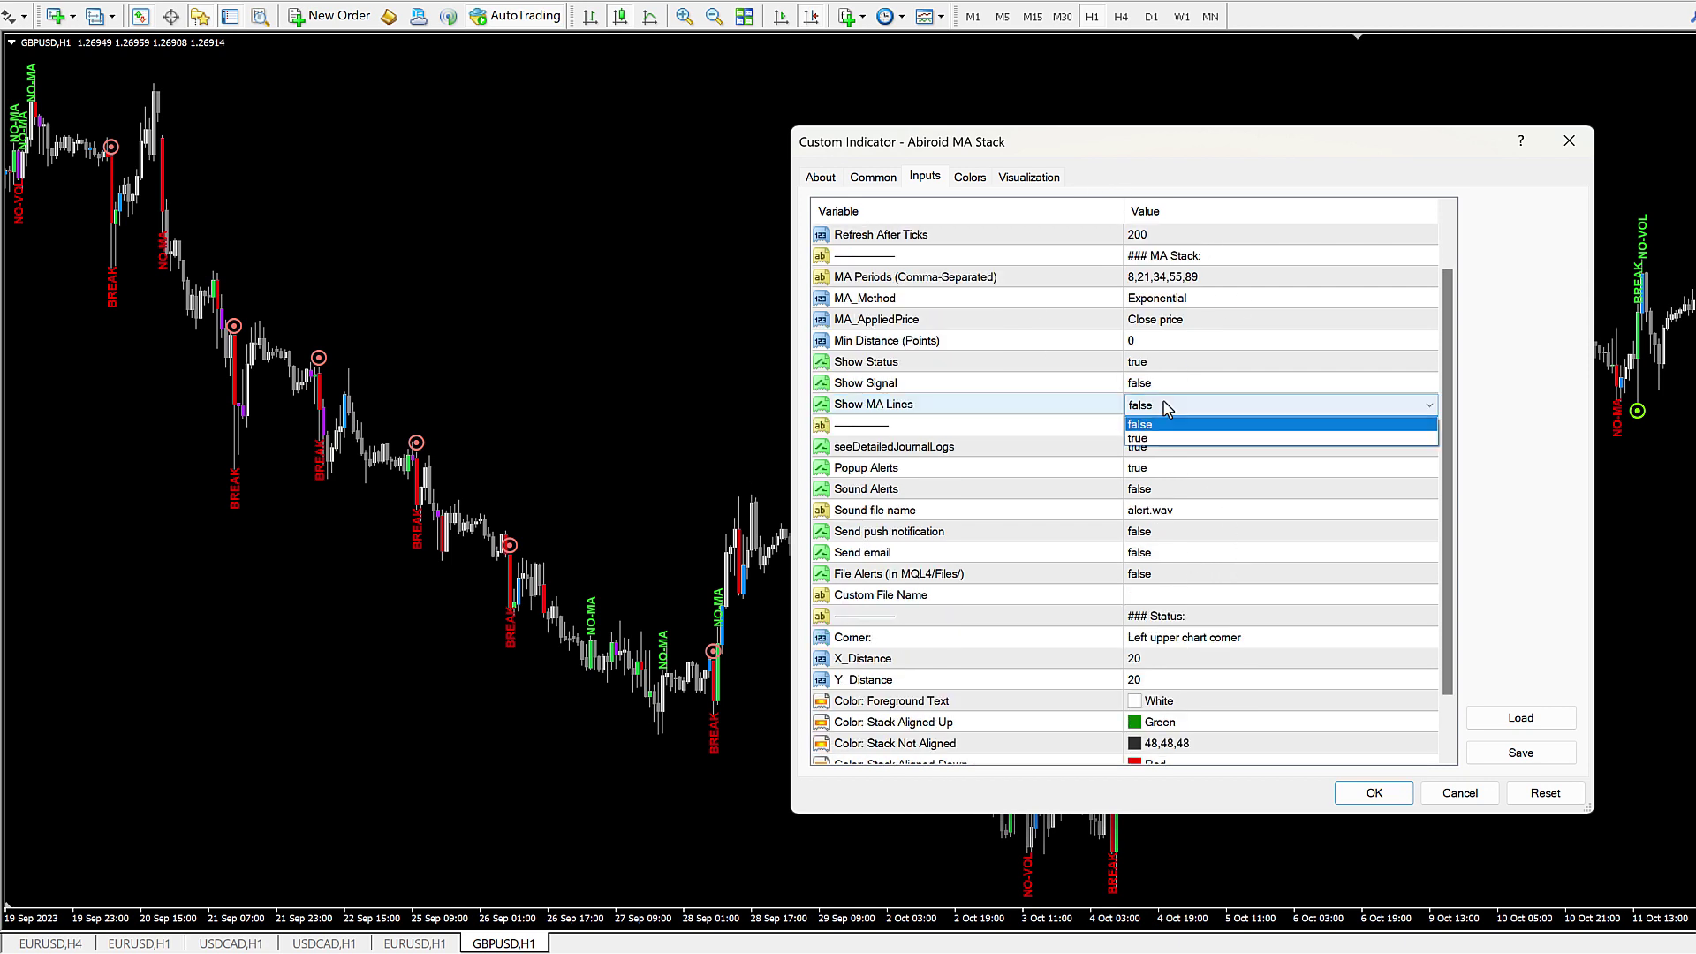
{"action": "left_click", "coordinate": [1164, 439]}
Step: Set the color of MA Stack line 1 to Yellow and apply the indicator
{"action": "left_click", "coordinate": [969, 175]}
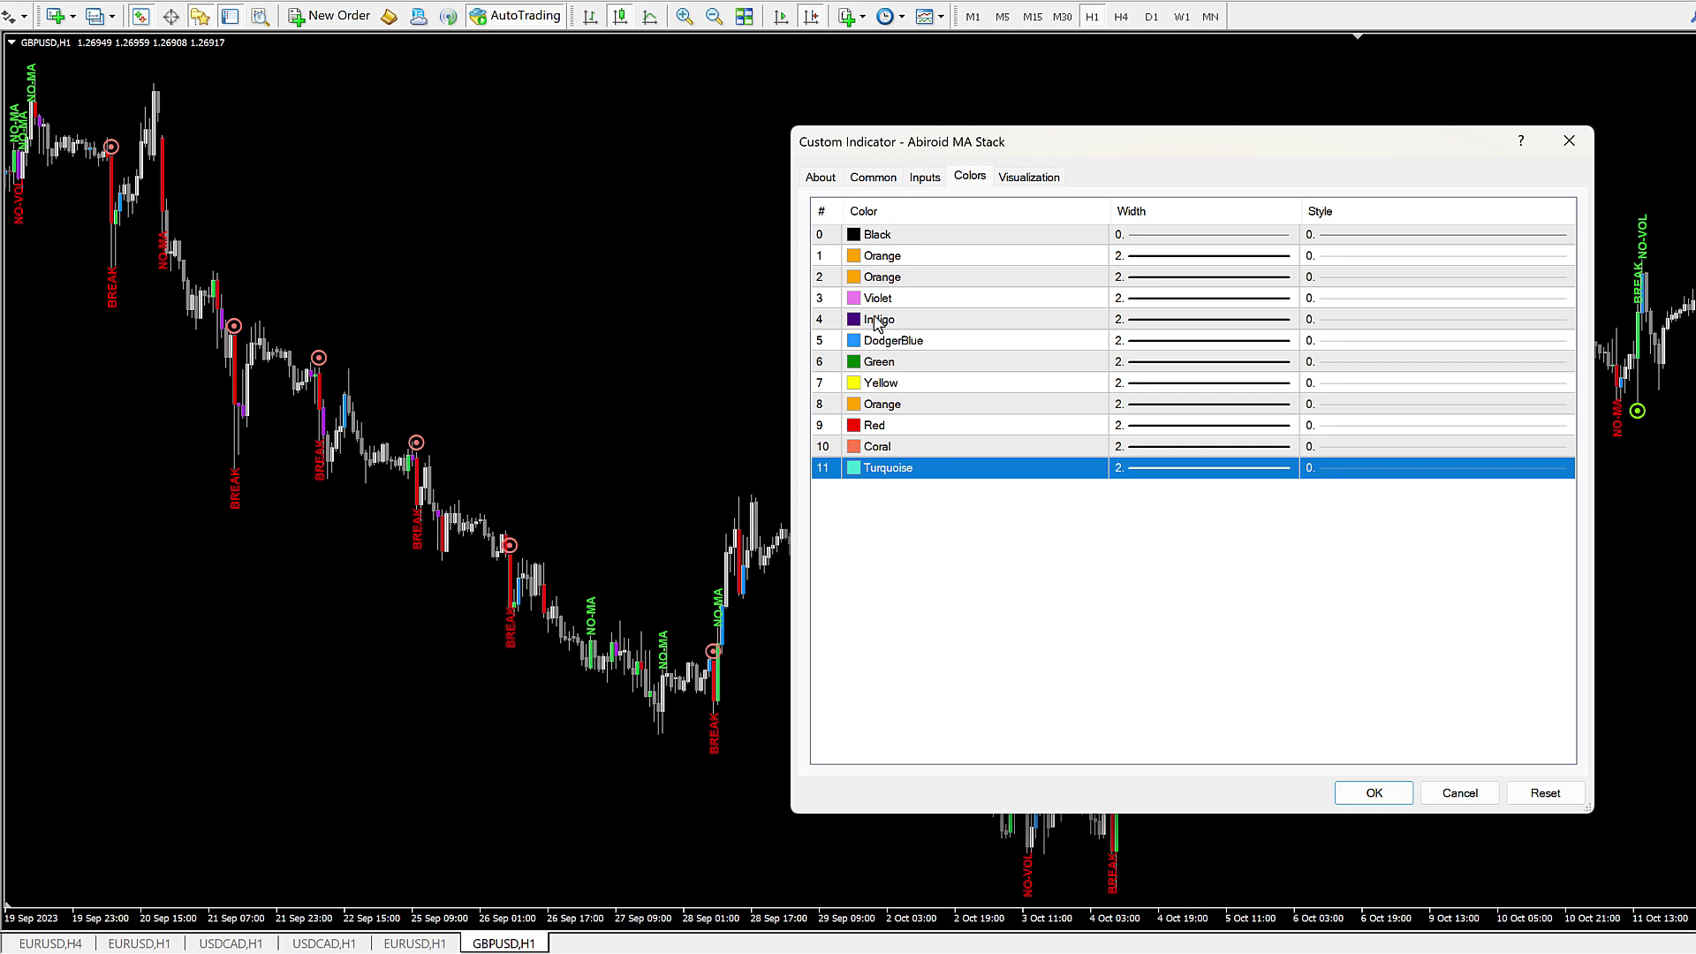
{"action": "left_click", "coordinate": [1104, 257]}
{"action": "left_click", "coordinate": [1101, 258]}
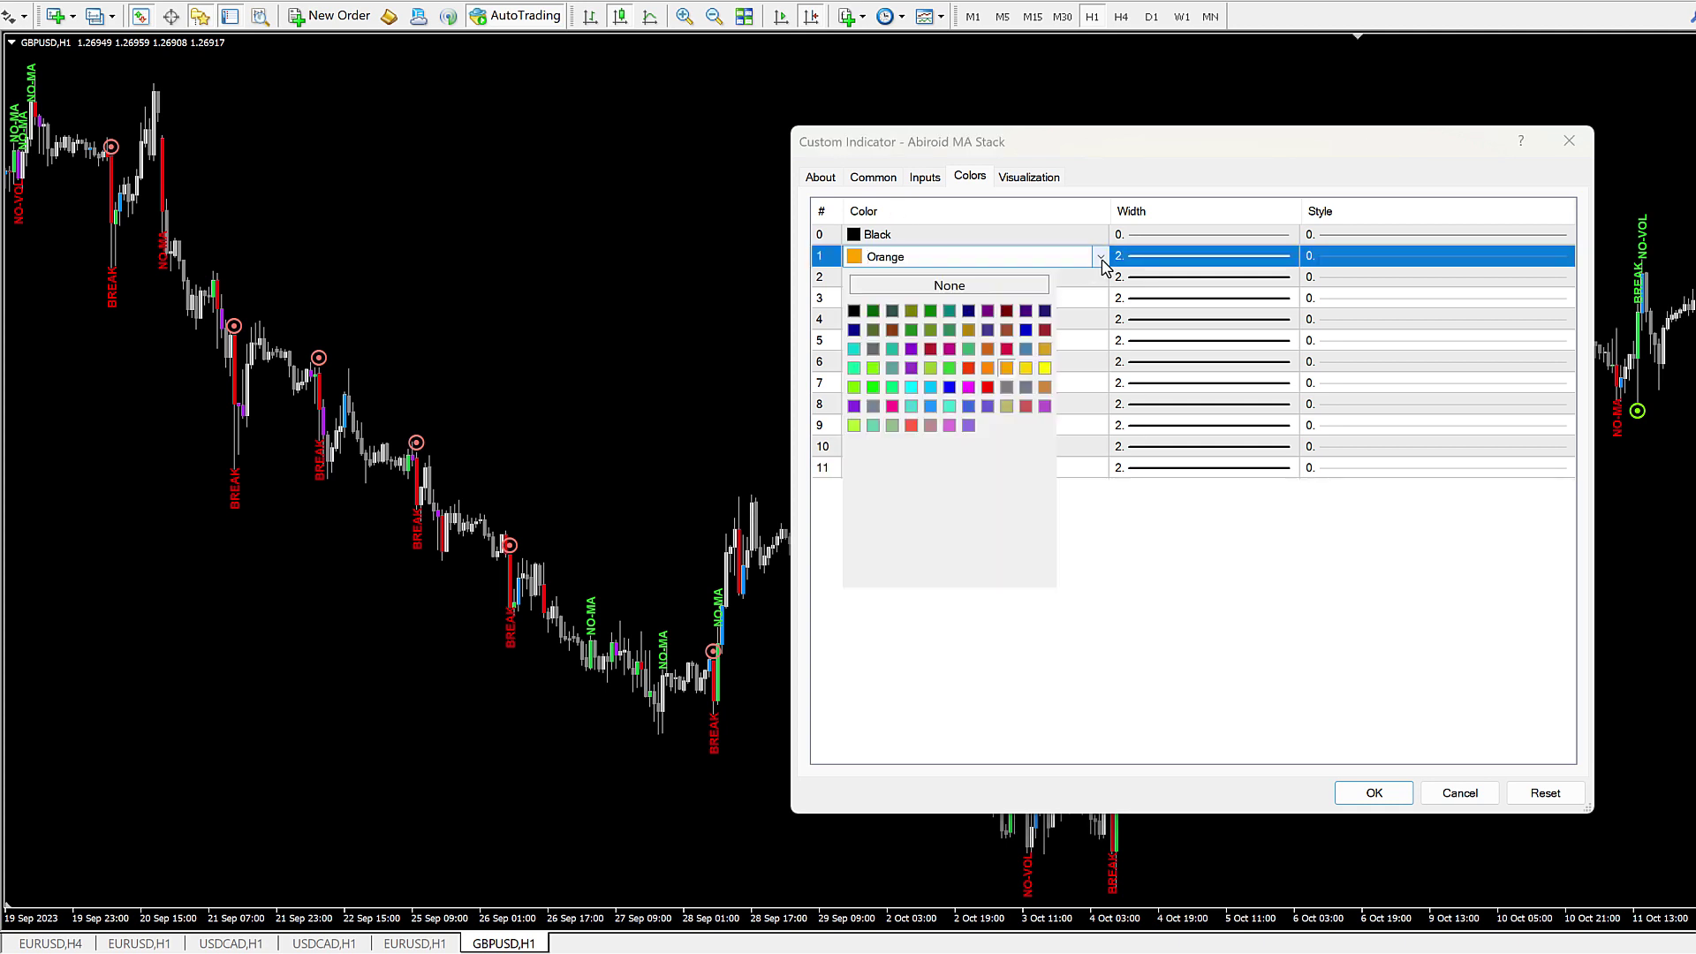
{"action": "left_click", "coordinate": [1045, 368]}
{"action": "left_click", "coordinate": [1196, 556]}
{"action": "left_click", "coordinate": [1385, 799]}
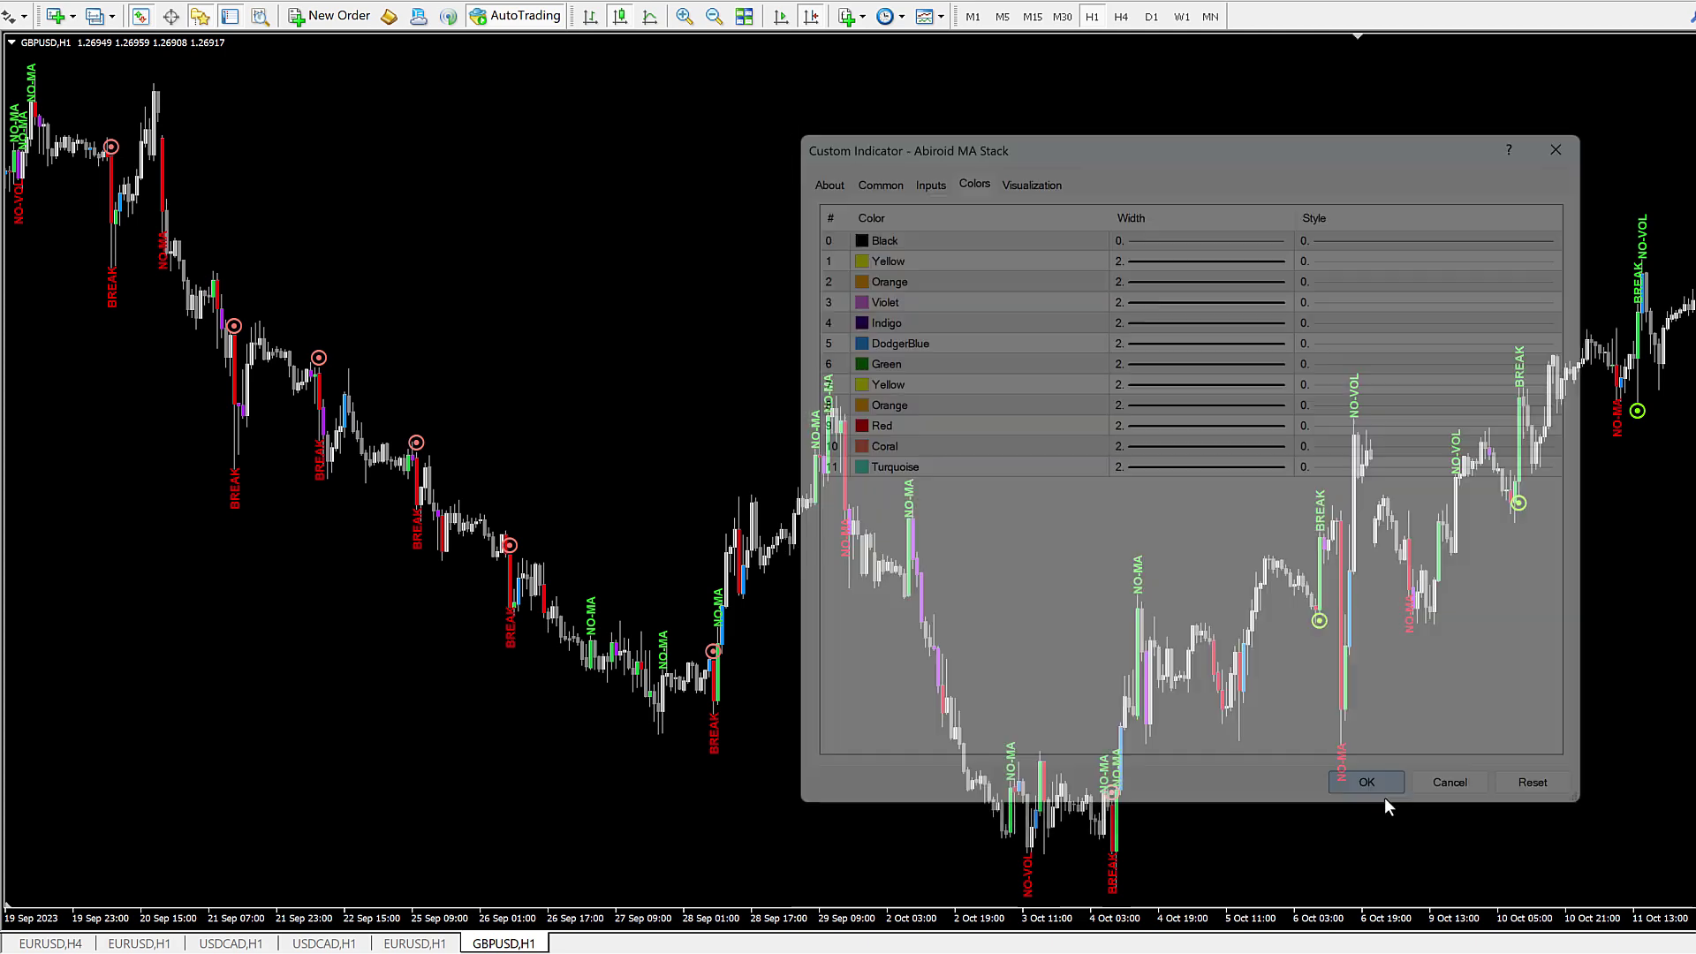
Step: Examine how the moving average lines stack around the breakout signals across the October 2023 price action
{"action": "scroll", "coordinate": [675, 477], "scroll_direction": "down", "scroll_amount": 3}
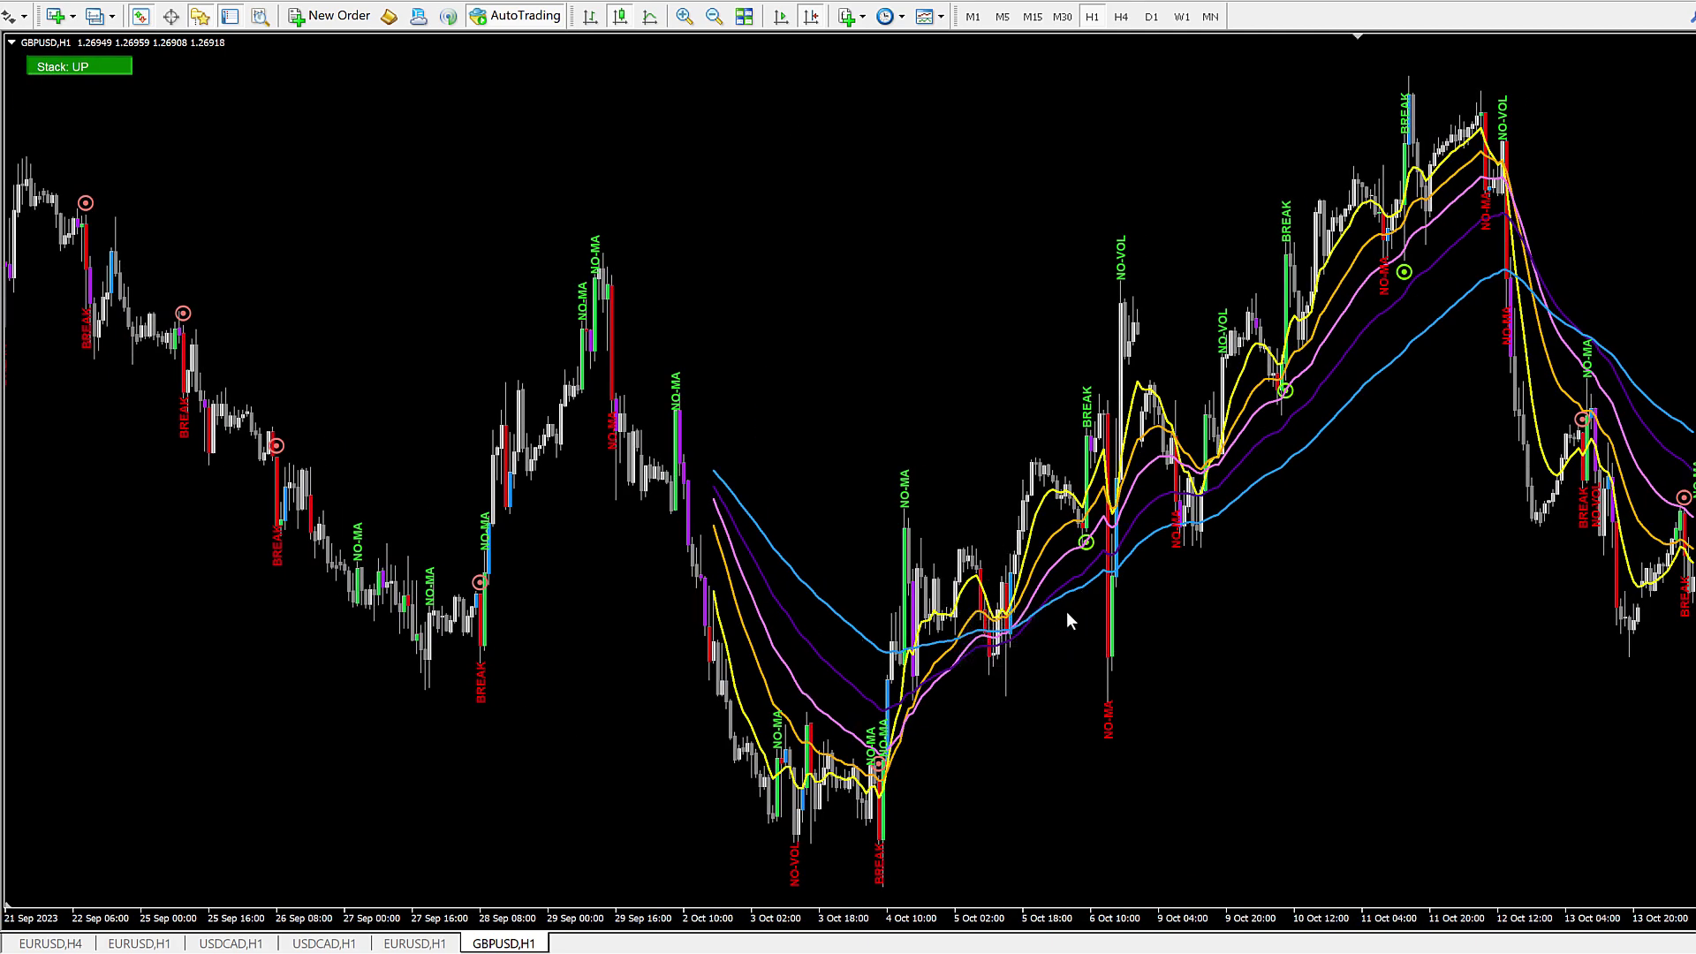
{"action": "scroll", "coordinate": [1137, 451], "scroll_direction": "down", "scroll_amount": 5}
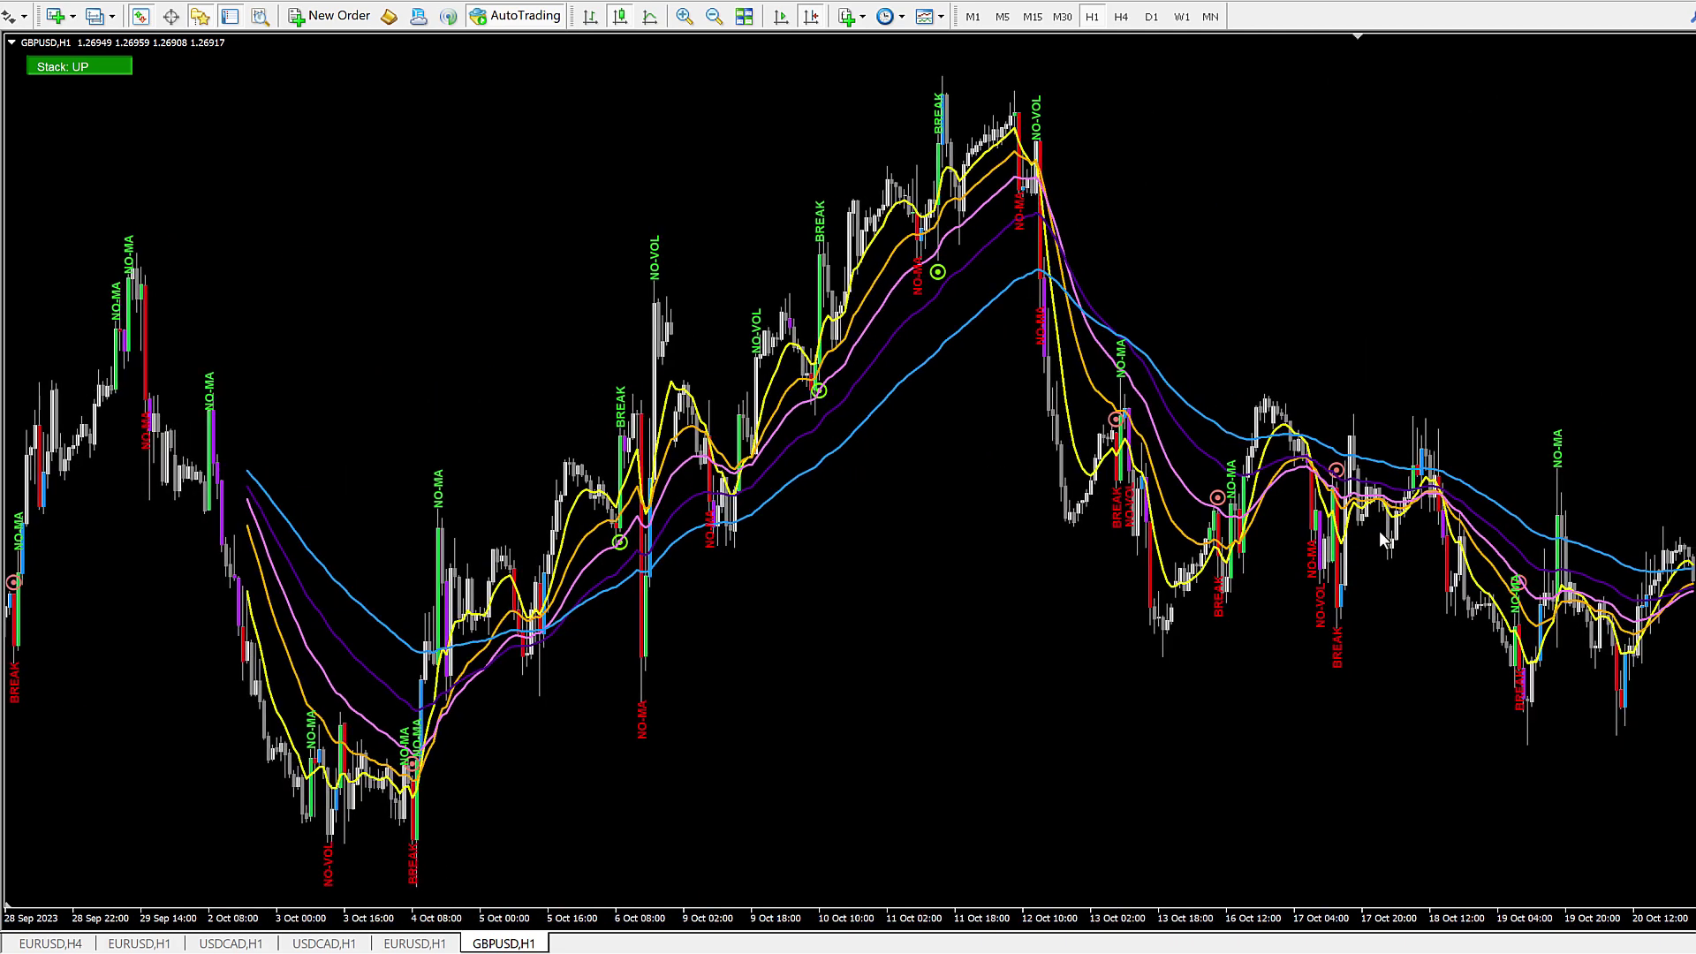
{"action": "scroll", "coordinate": [1193, 595], "scroll_direction": "down", "scroll_amount": 3}
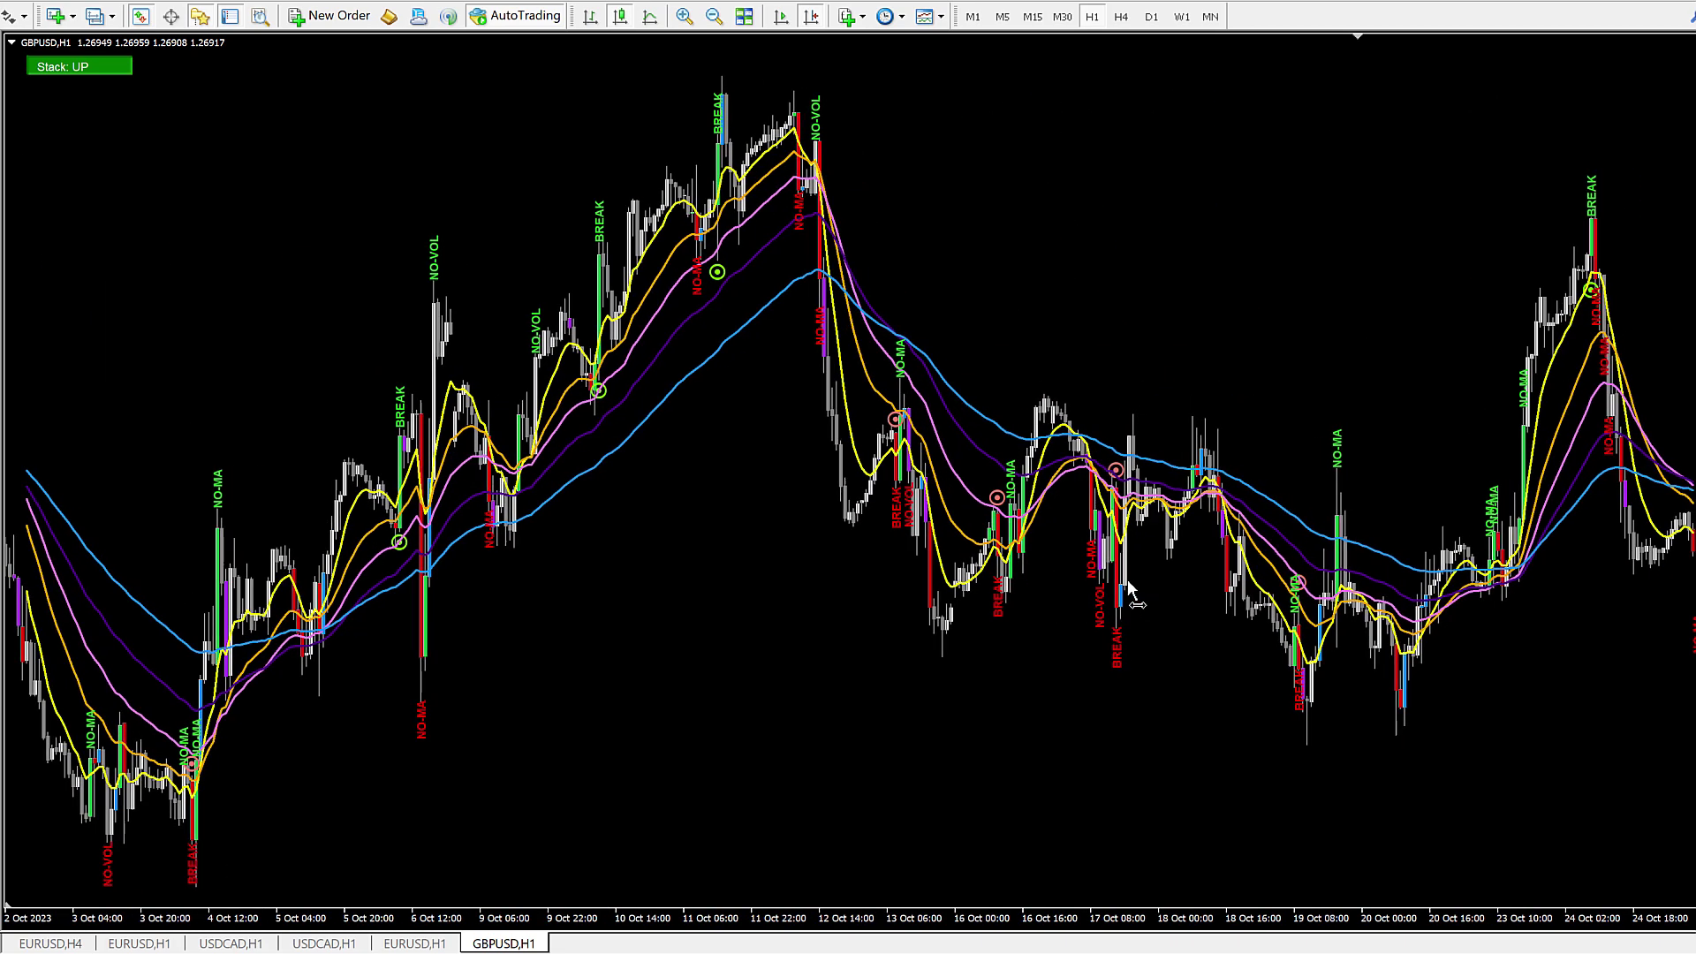
{"action": "scroll", "coordinate": [520, 587], "scroll_direction": "up", "scroll_amount": 6}
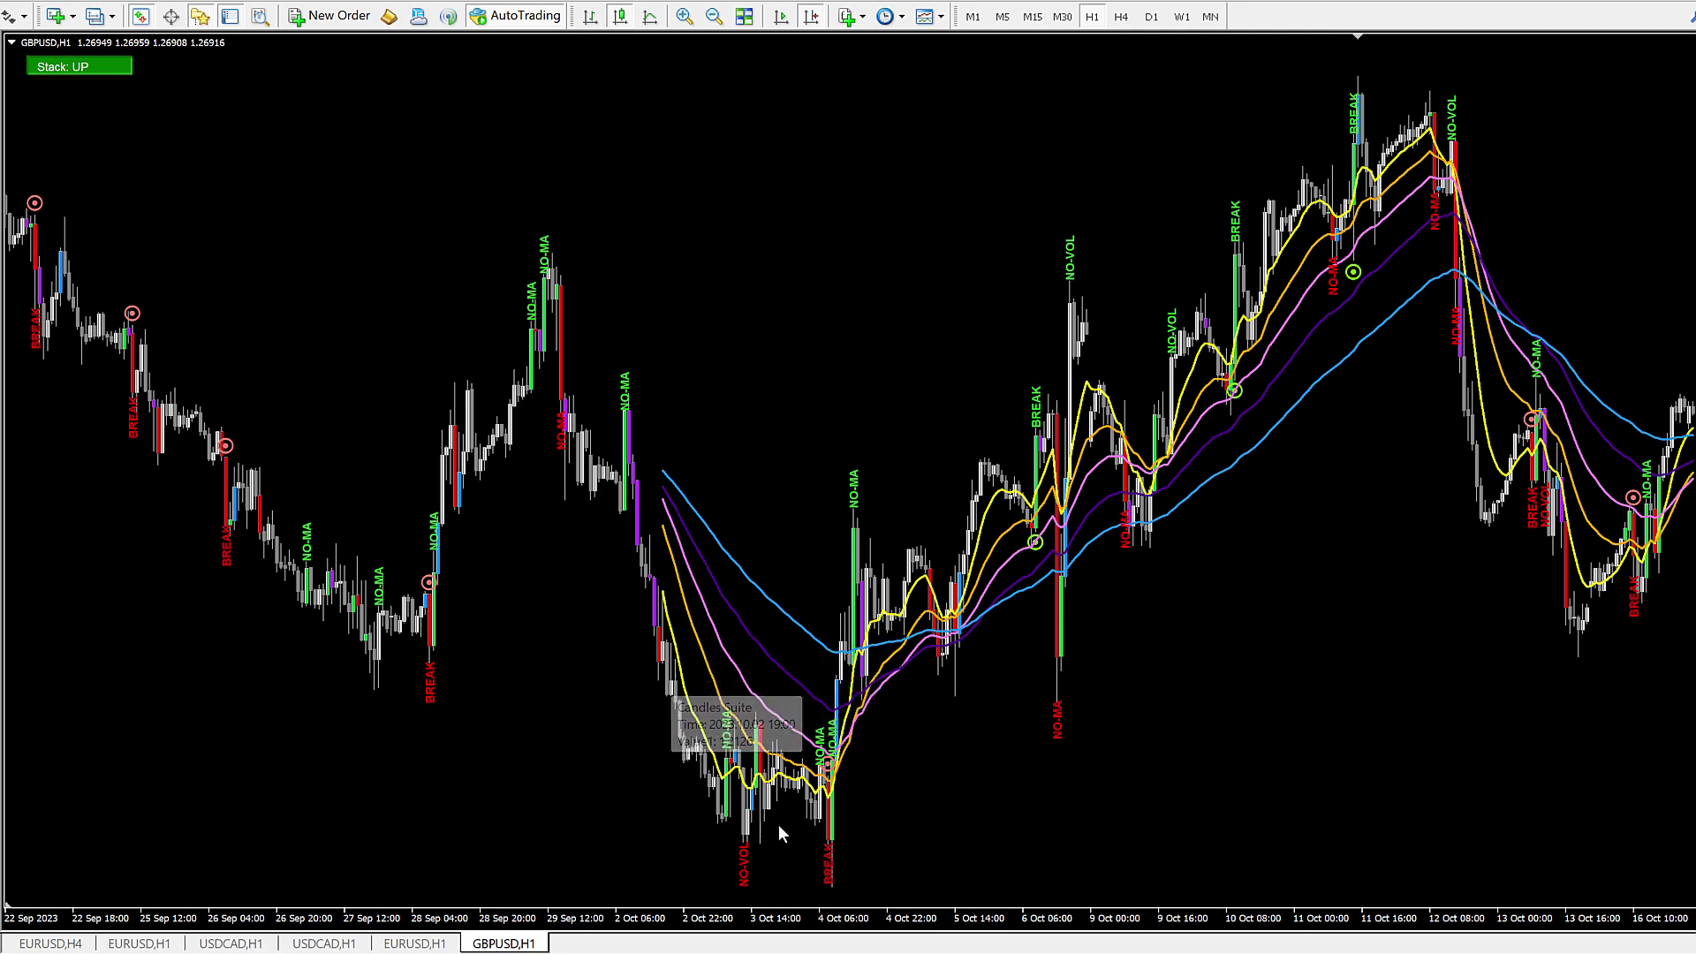
Step: Delete the Abiroid MA Stack indicator from the GBPUSD,H1 chart
{"action": "right_click", "coordinate": [781, 326]}
{"action": "left_click", "coordinate": [856, 453]}
{"action": "left_click", "coordinate": [1016, 172]}
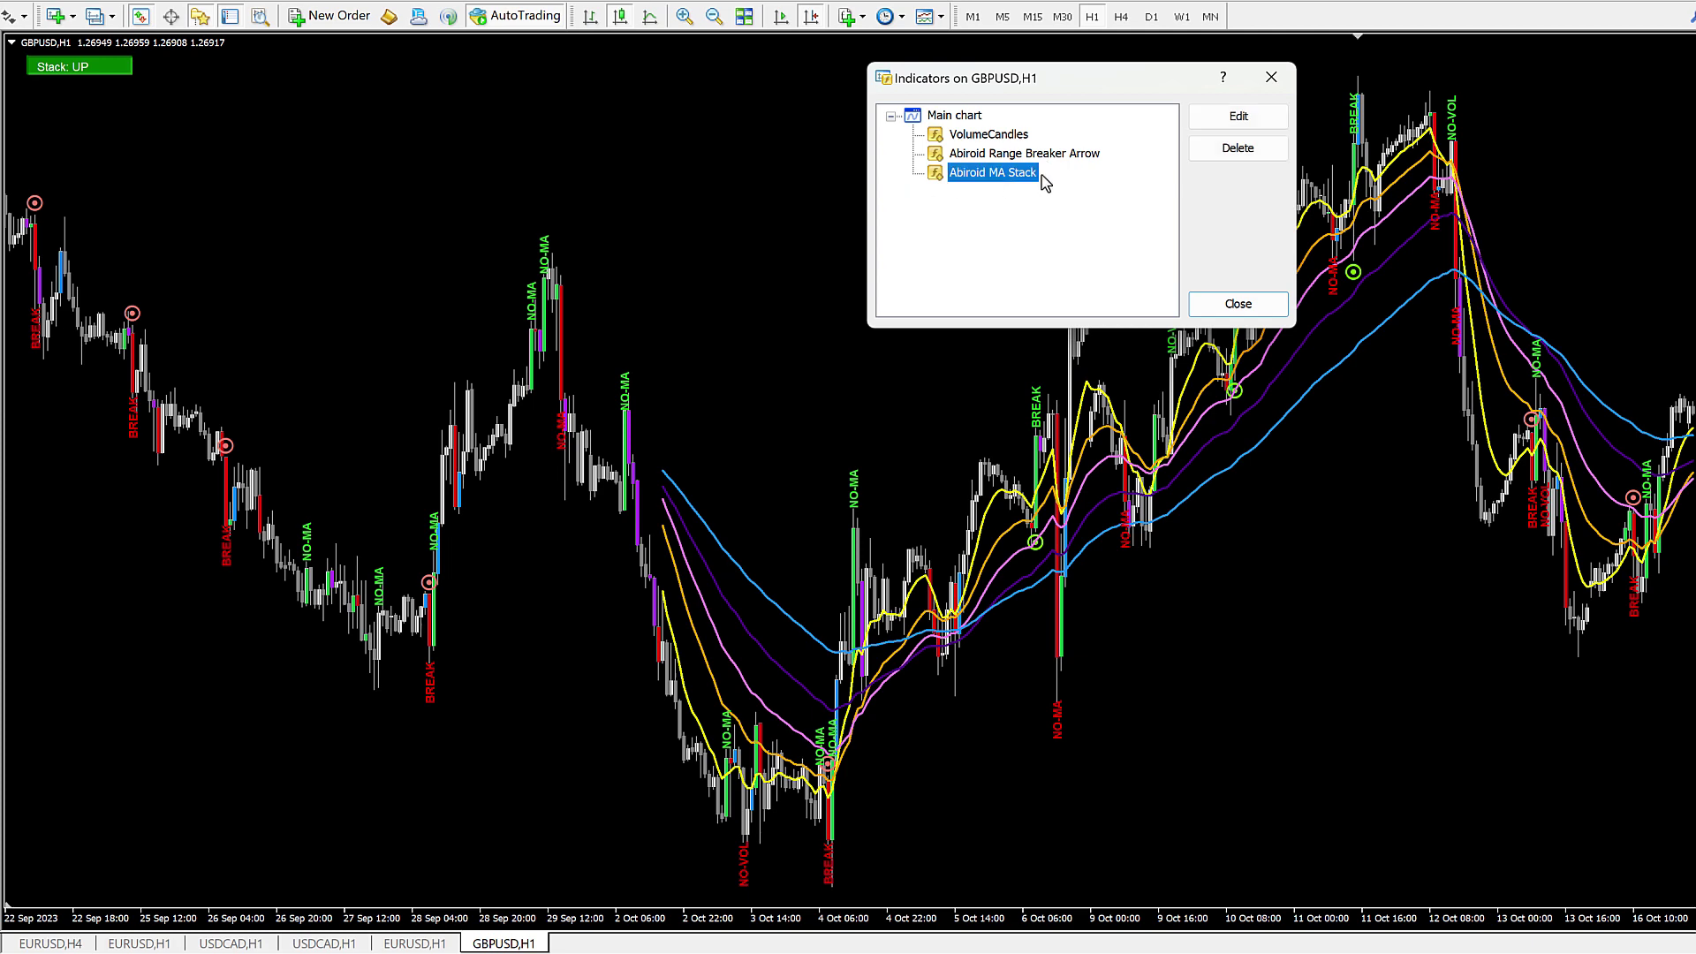
{"action": "left_click", "coordinate": [1253, 149]}
Step: Set Check if MAs Stacked to false in the Abiroid Range Breaker Arrow indicator and apply the change to the chart
{"action": "left_click", "coordinate": [1018, 156]}
{"action": "double_click", "coordinate": [1017, 156]}
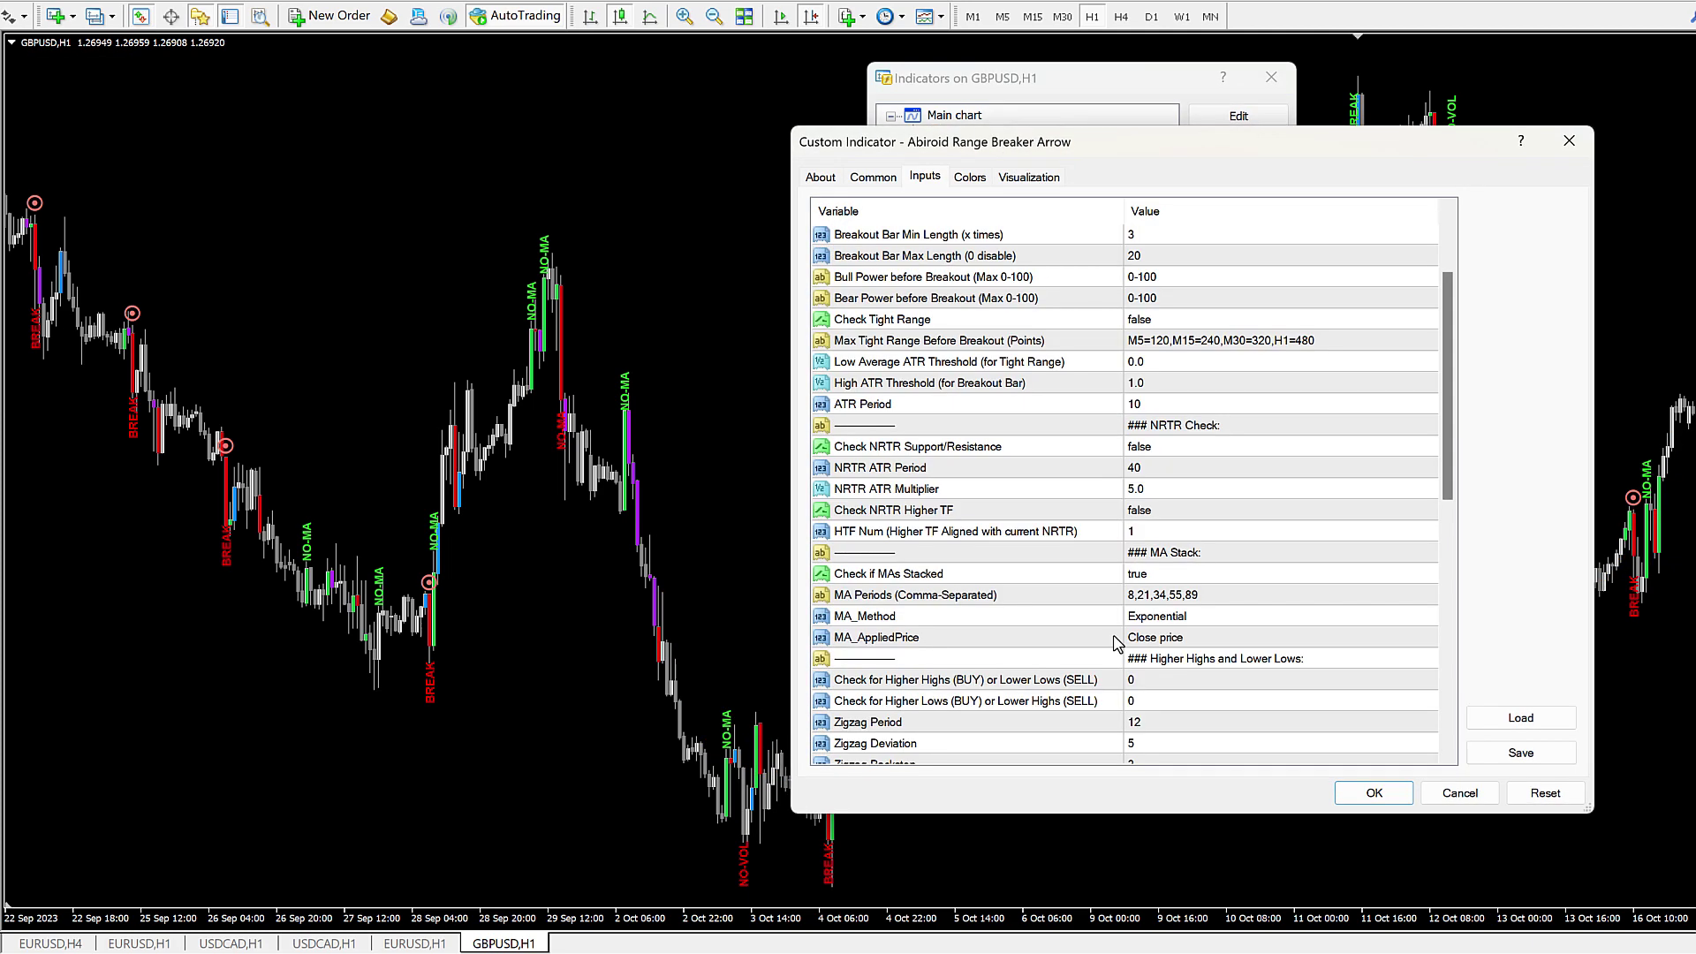
{"action": "scroll", "coordinate": [1116, 514], "scroll_direction": "down", "scroll_amount": 2}
{"action": "left_click", "coordinate": [1150, 448]}
{"action": "left_click", "coordinate": [1150, 449]}
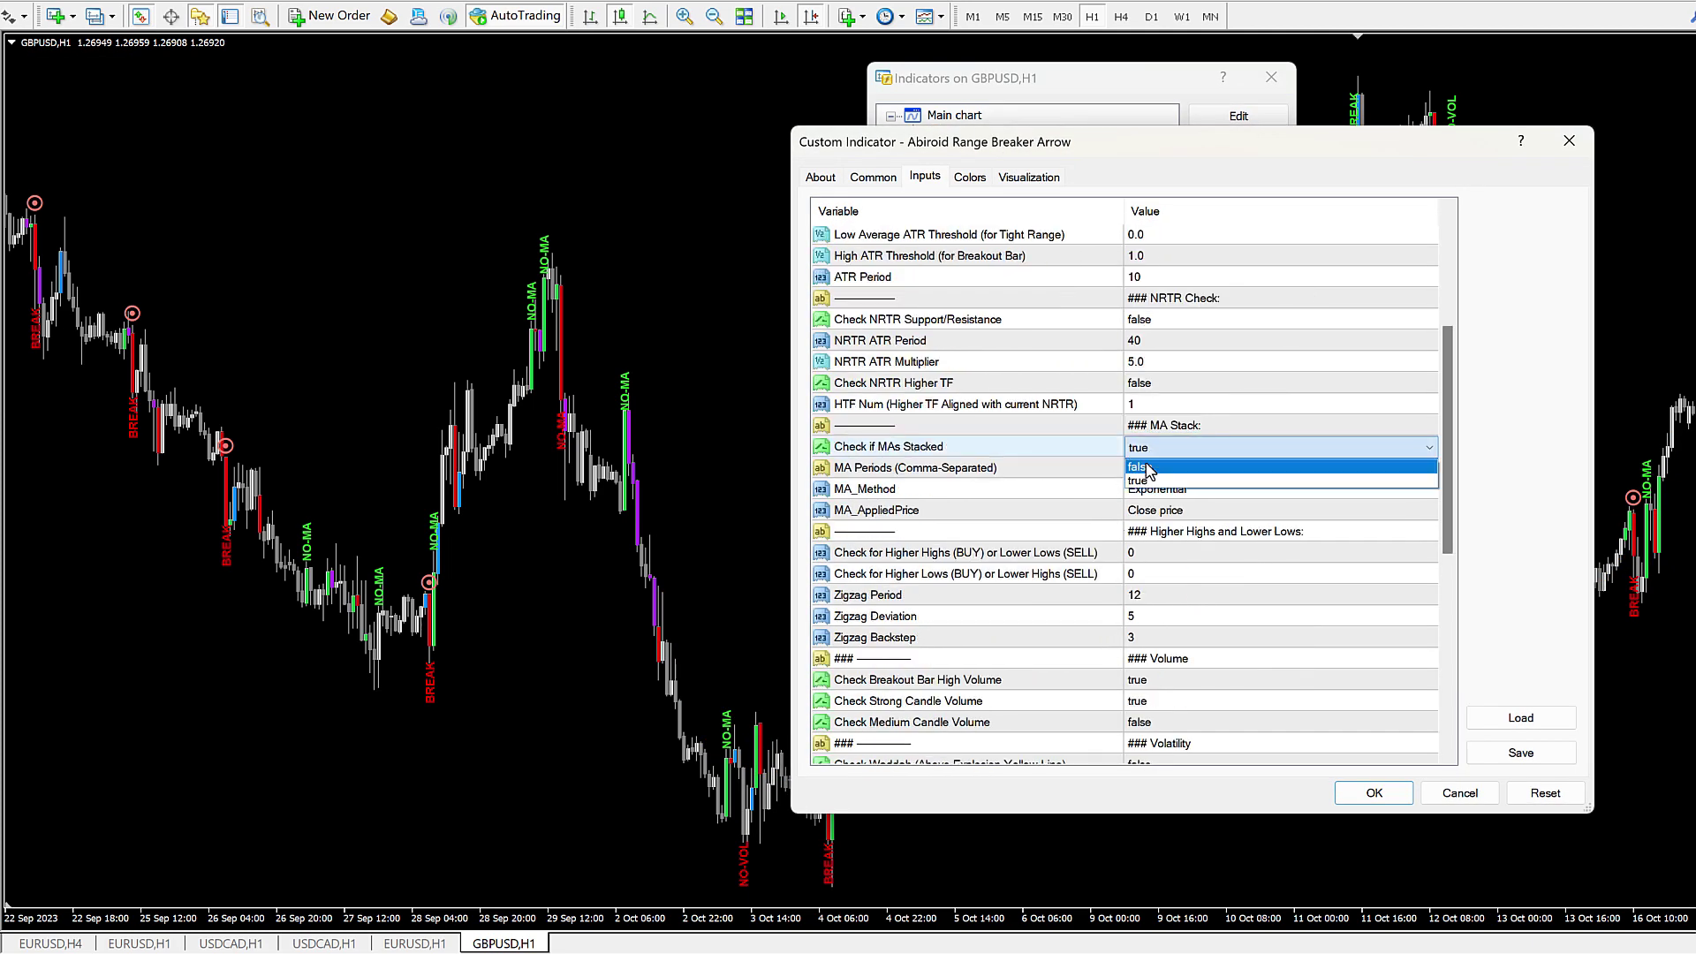
{"action": "left_click", "coordinate": [1147, 483]}
{"action": "left_click", "coordinate": [945, 556]}
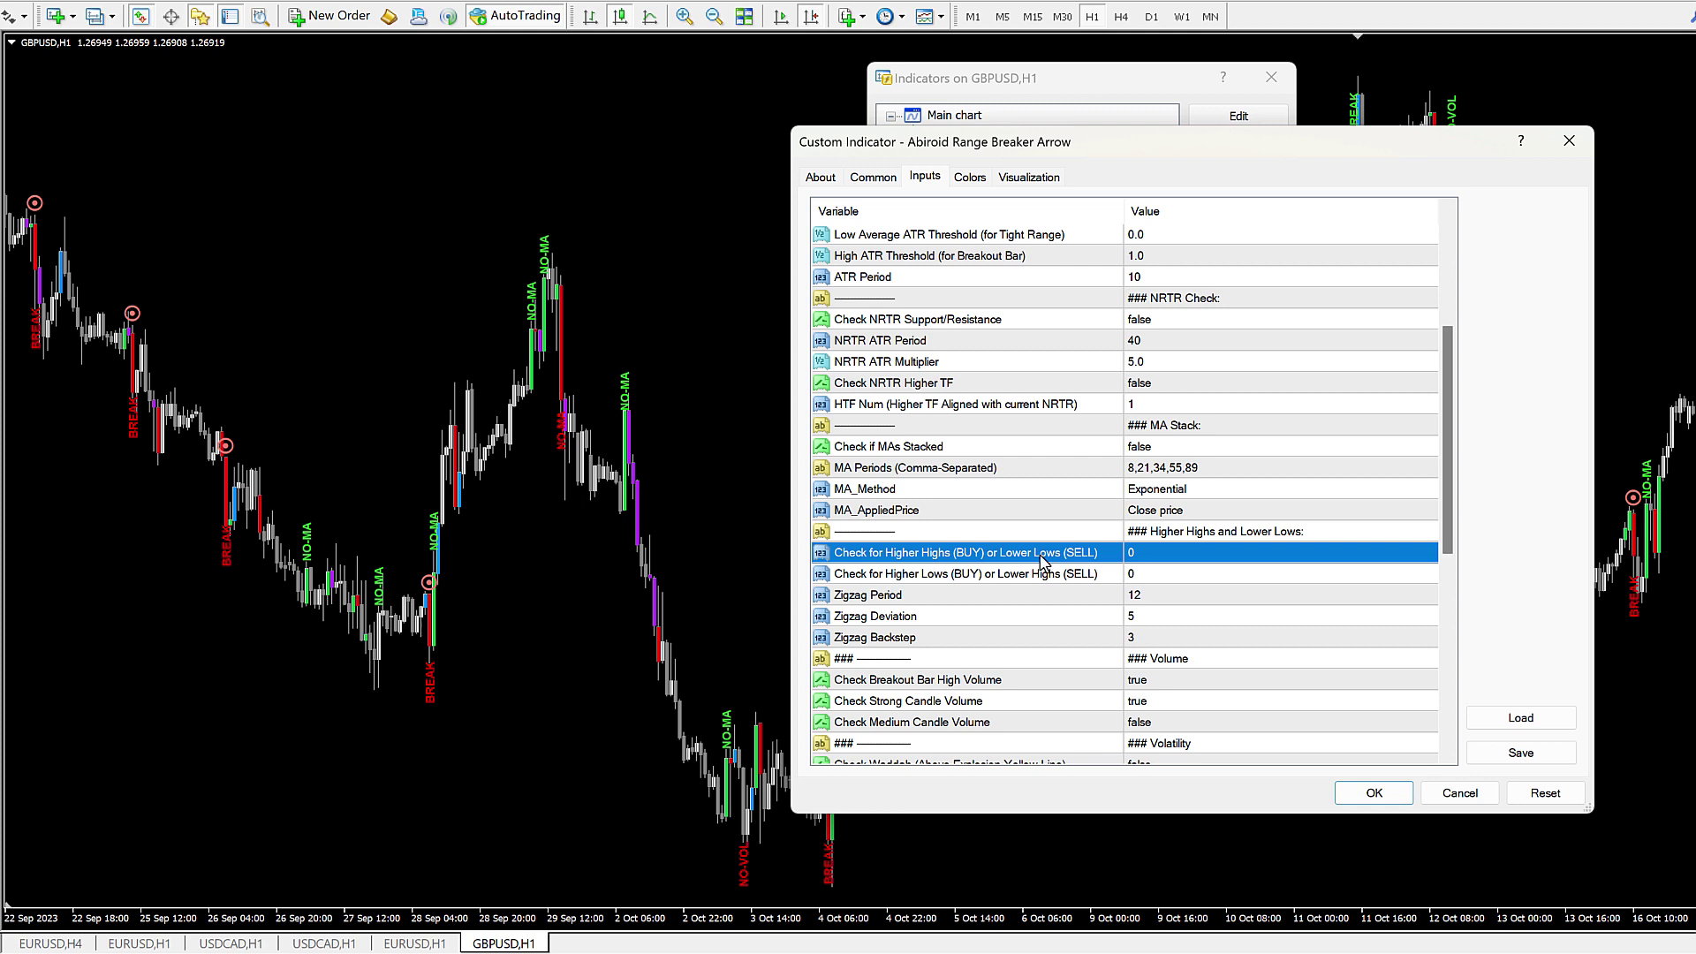
{"action": "left_click", "coordinate": [943, 595]}
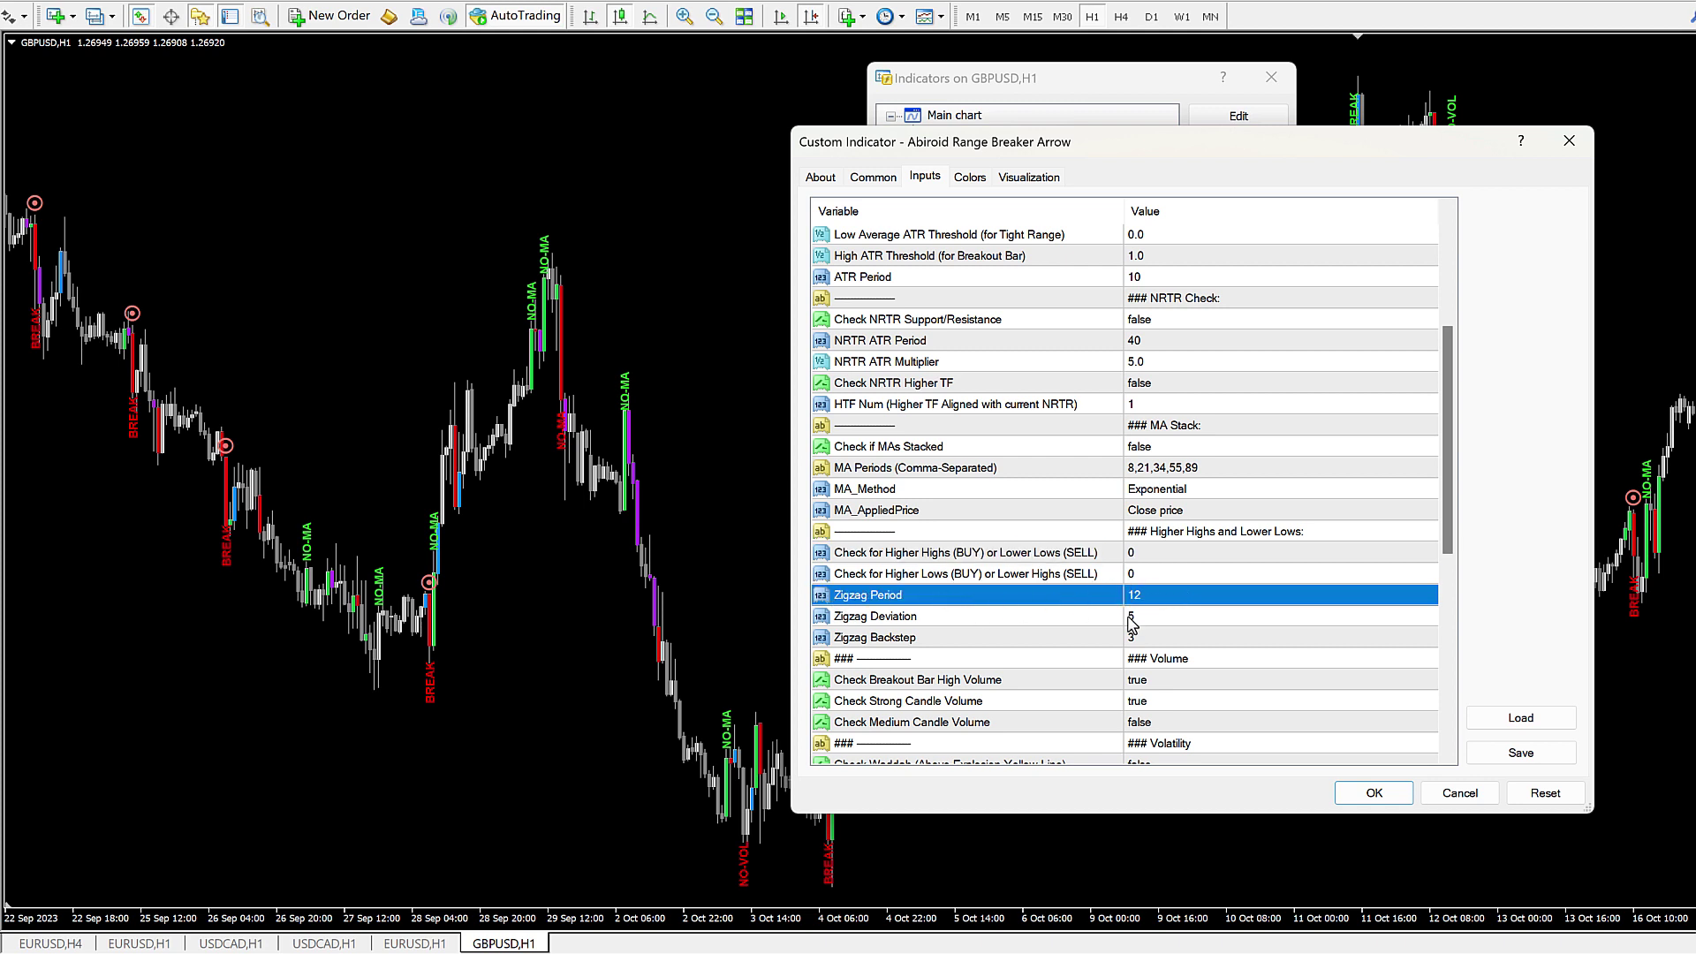
{"action": "left_click", "coordinate": [1373, 793]}
{"action": "left_click", "coordinate": [1242, 304]}
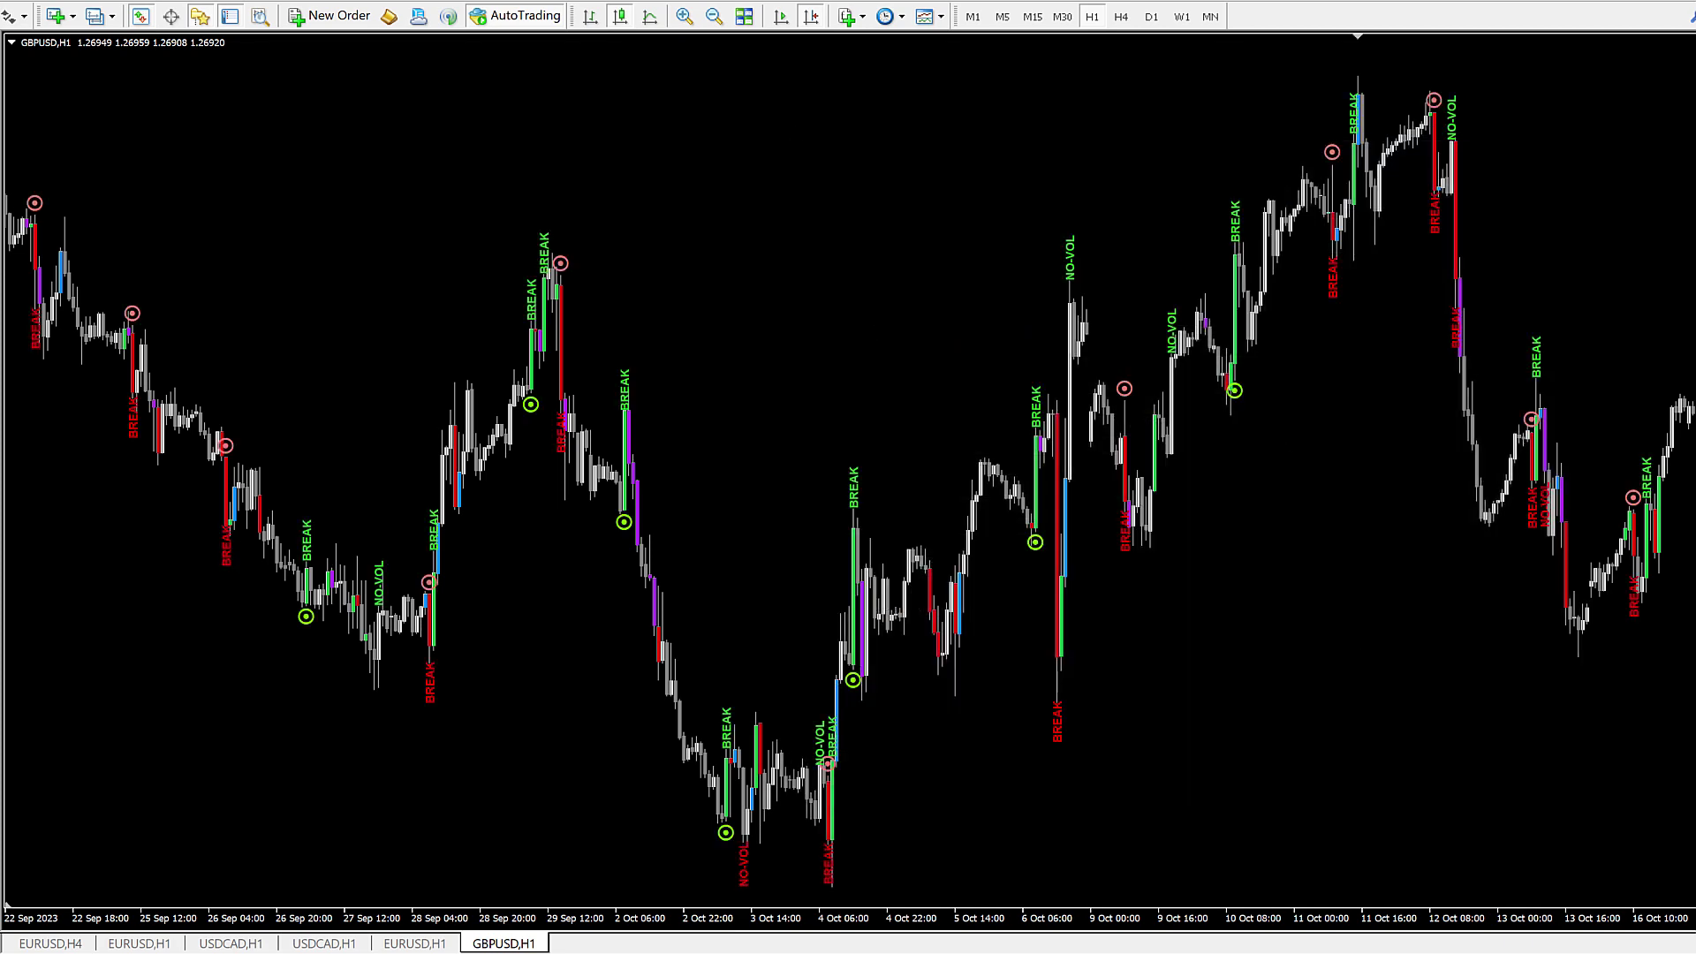
Step: Switch to the browser, review the High/Low Detection section and enlarge its example chart of higher highs and higher lows
{"action": "key", "text": "alt+Tab"}
{"action": "scroll", "coordinate": [571, 624], "scroll_direction": "down", "scroll_amount": 5}
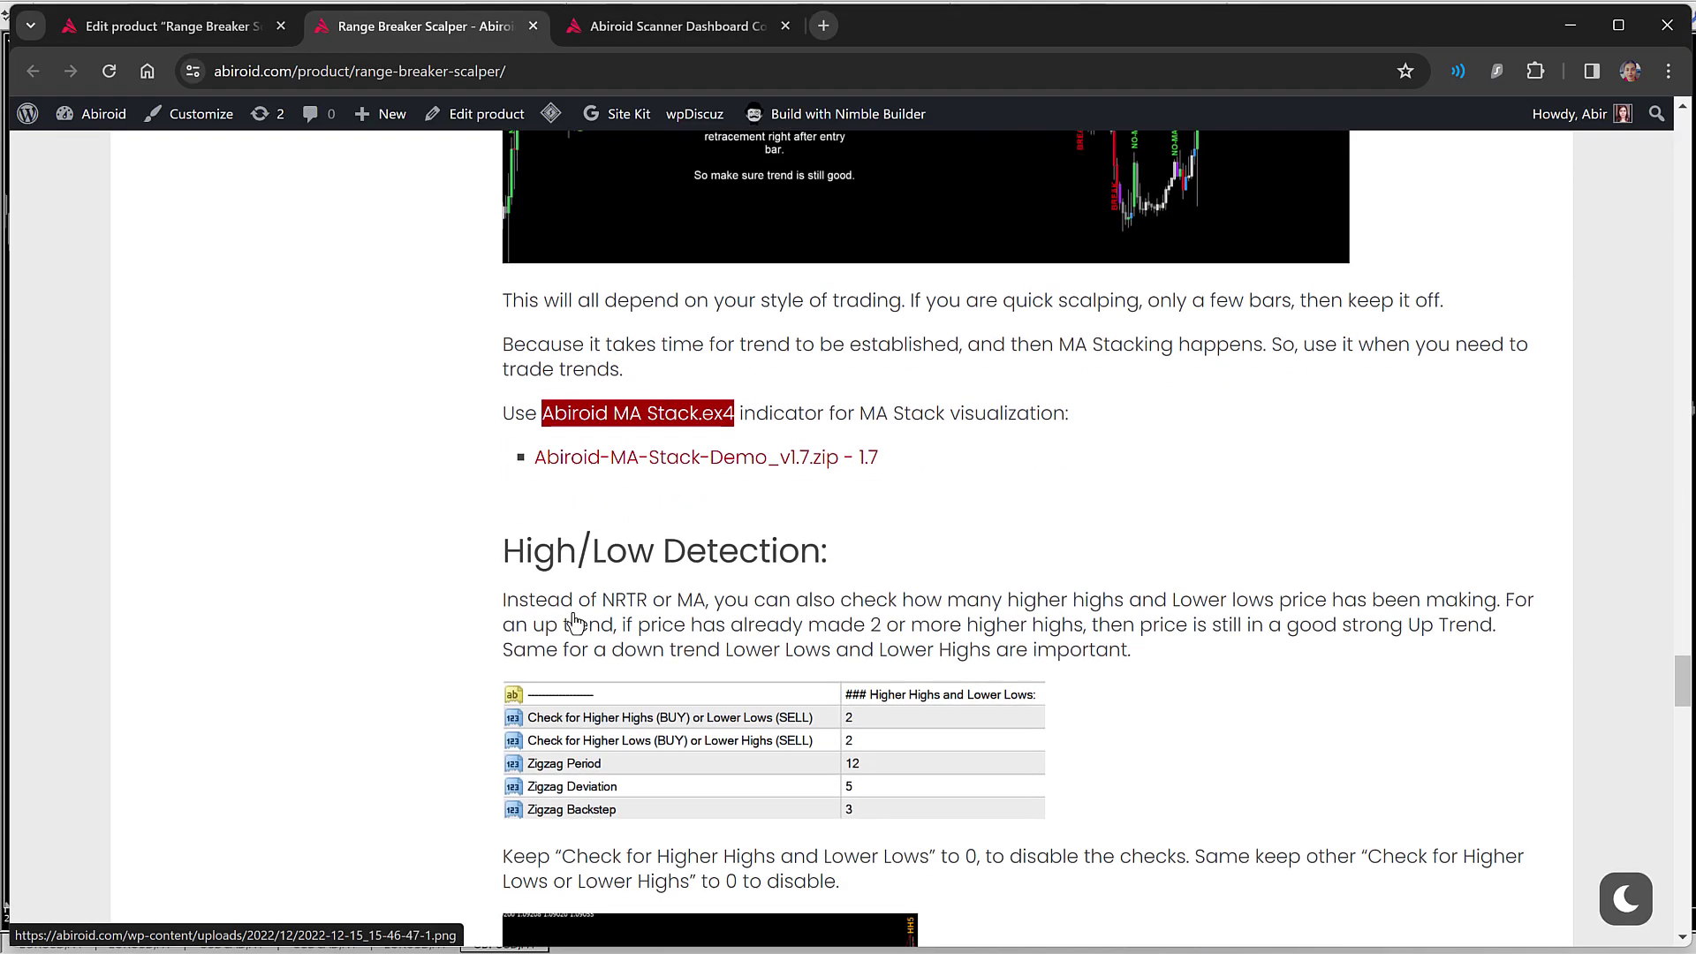
{"action": "scroll", "coordinate": [575, 623], "scroll_direction": "down", "scroll_amount": 8}
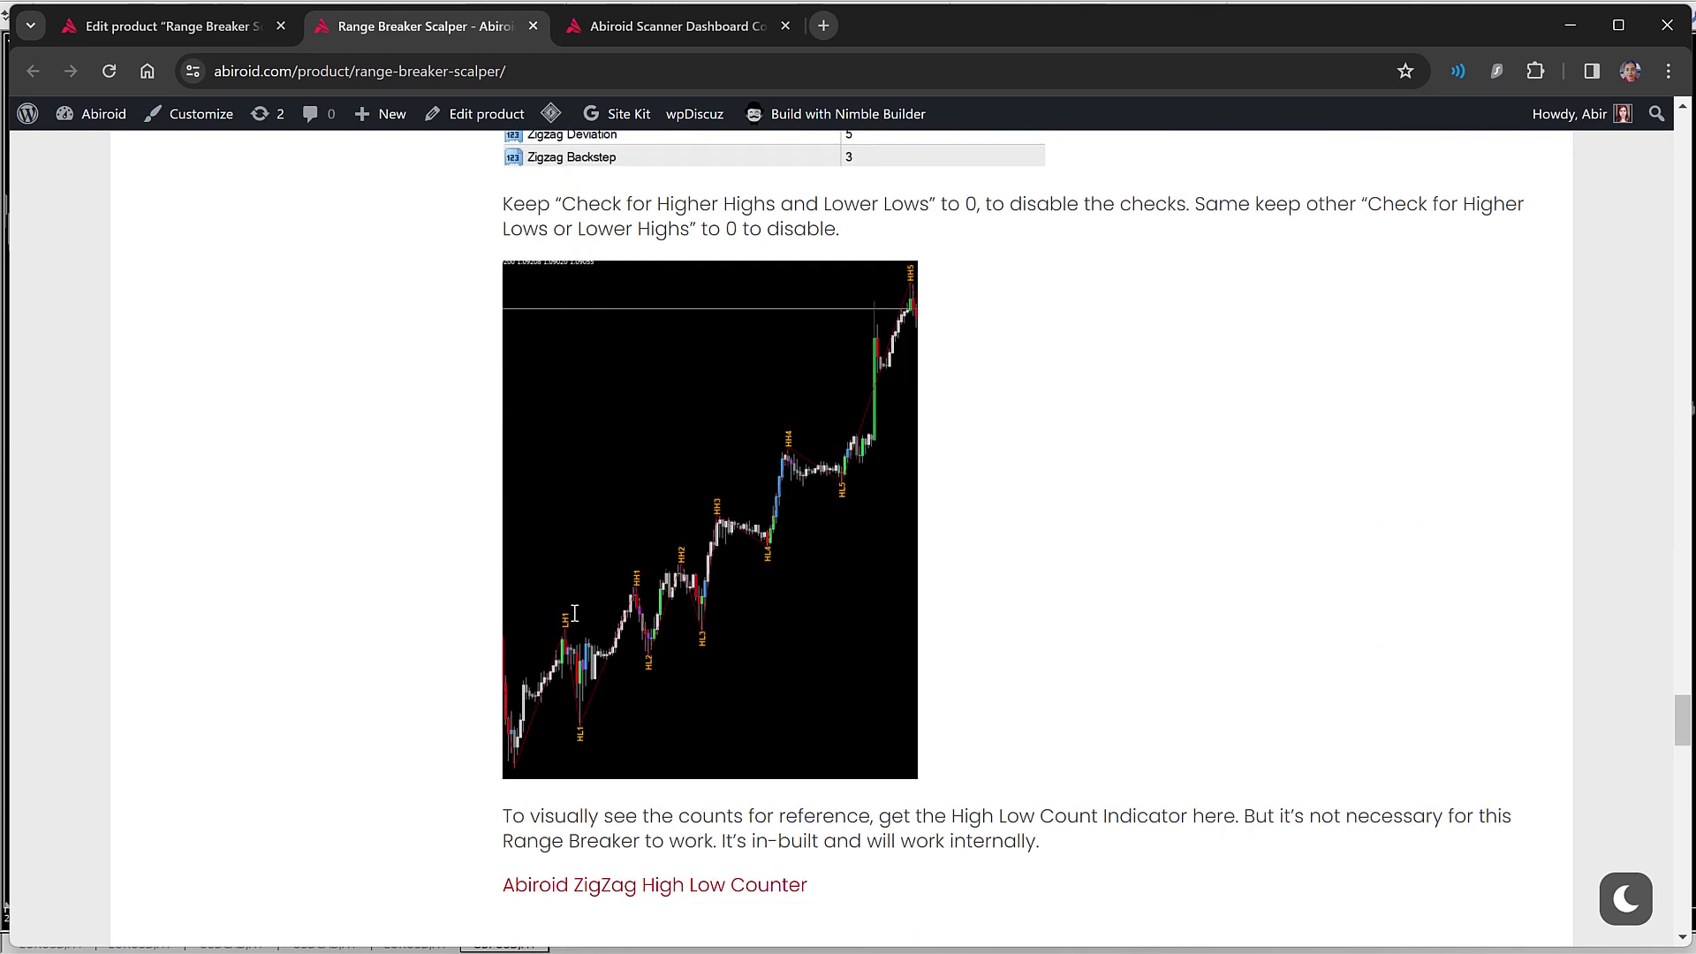
{"action": "scroll", "coordinate": [575, 623], "scroll_direction": "down", "scroll_amount": 1}
{"action": "left_click", "coordinate": [683, 380]}
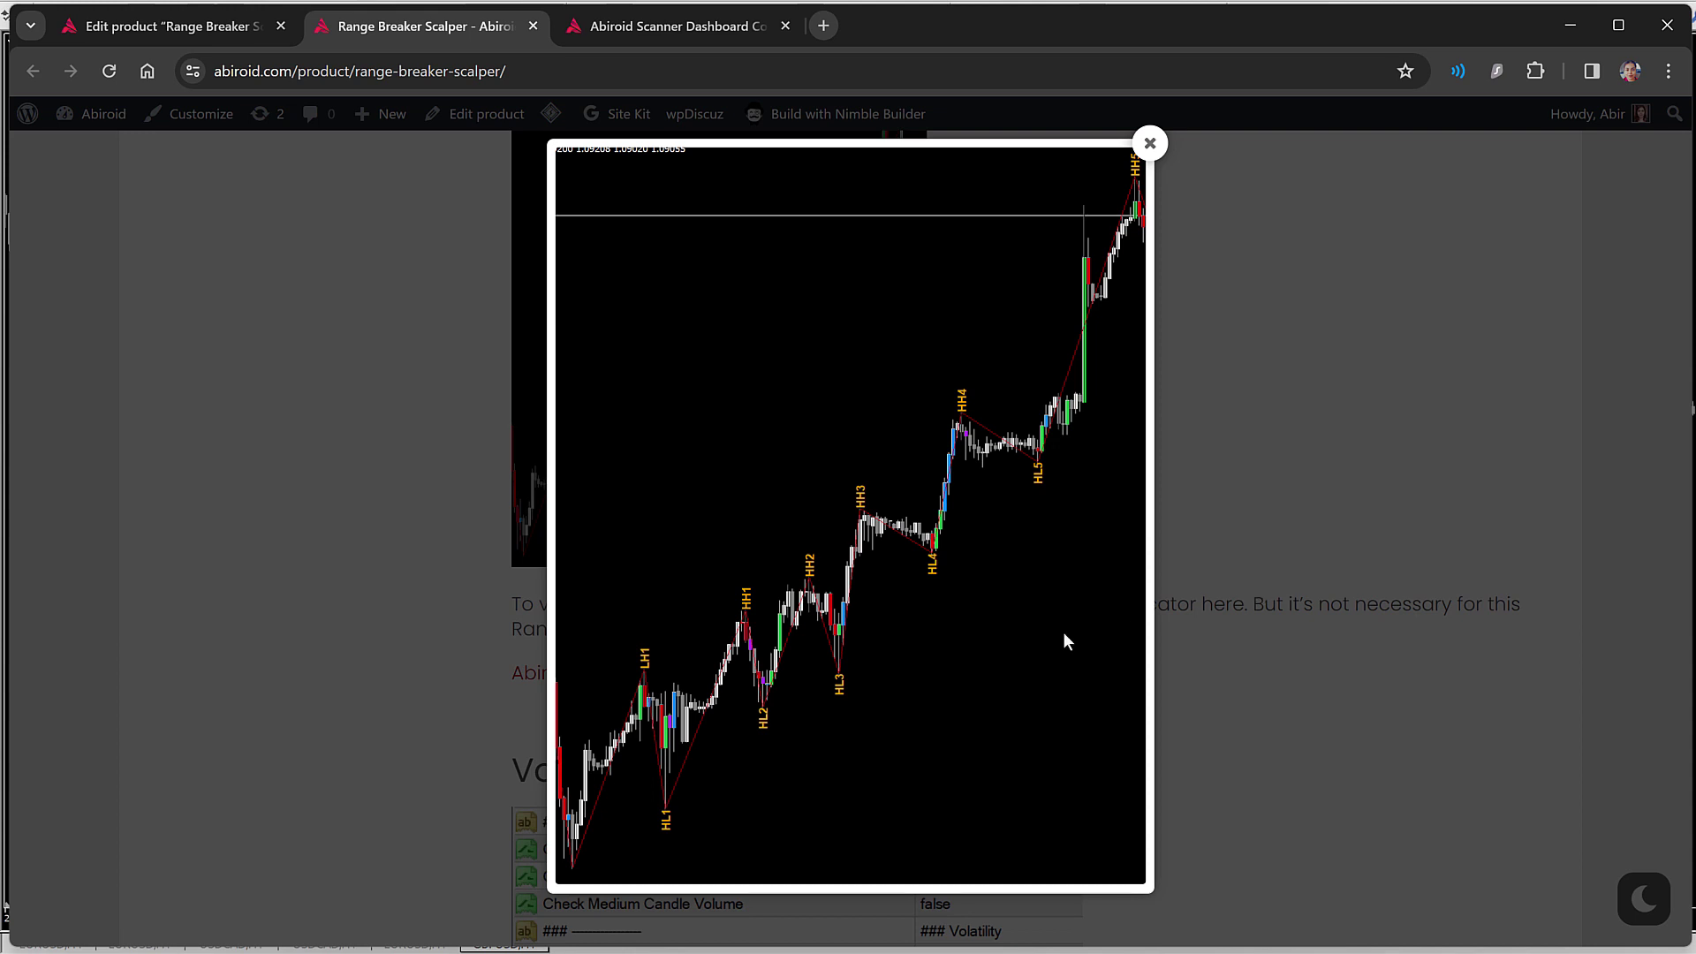
Step: Close the enlarged chart, open the Abiroid ZigZag High Low Counter page in a new tab and review its example chart and features
{"action": "left_click", "coordinate": [1264, 481]}
{"action": "right_click", "coordinate": [618, 668]}
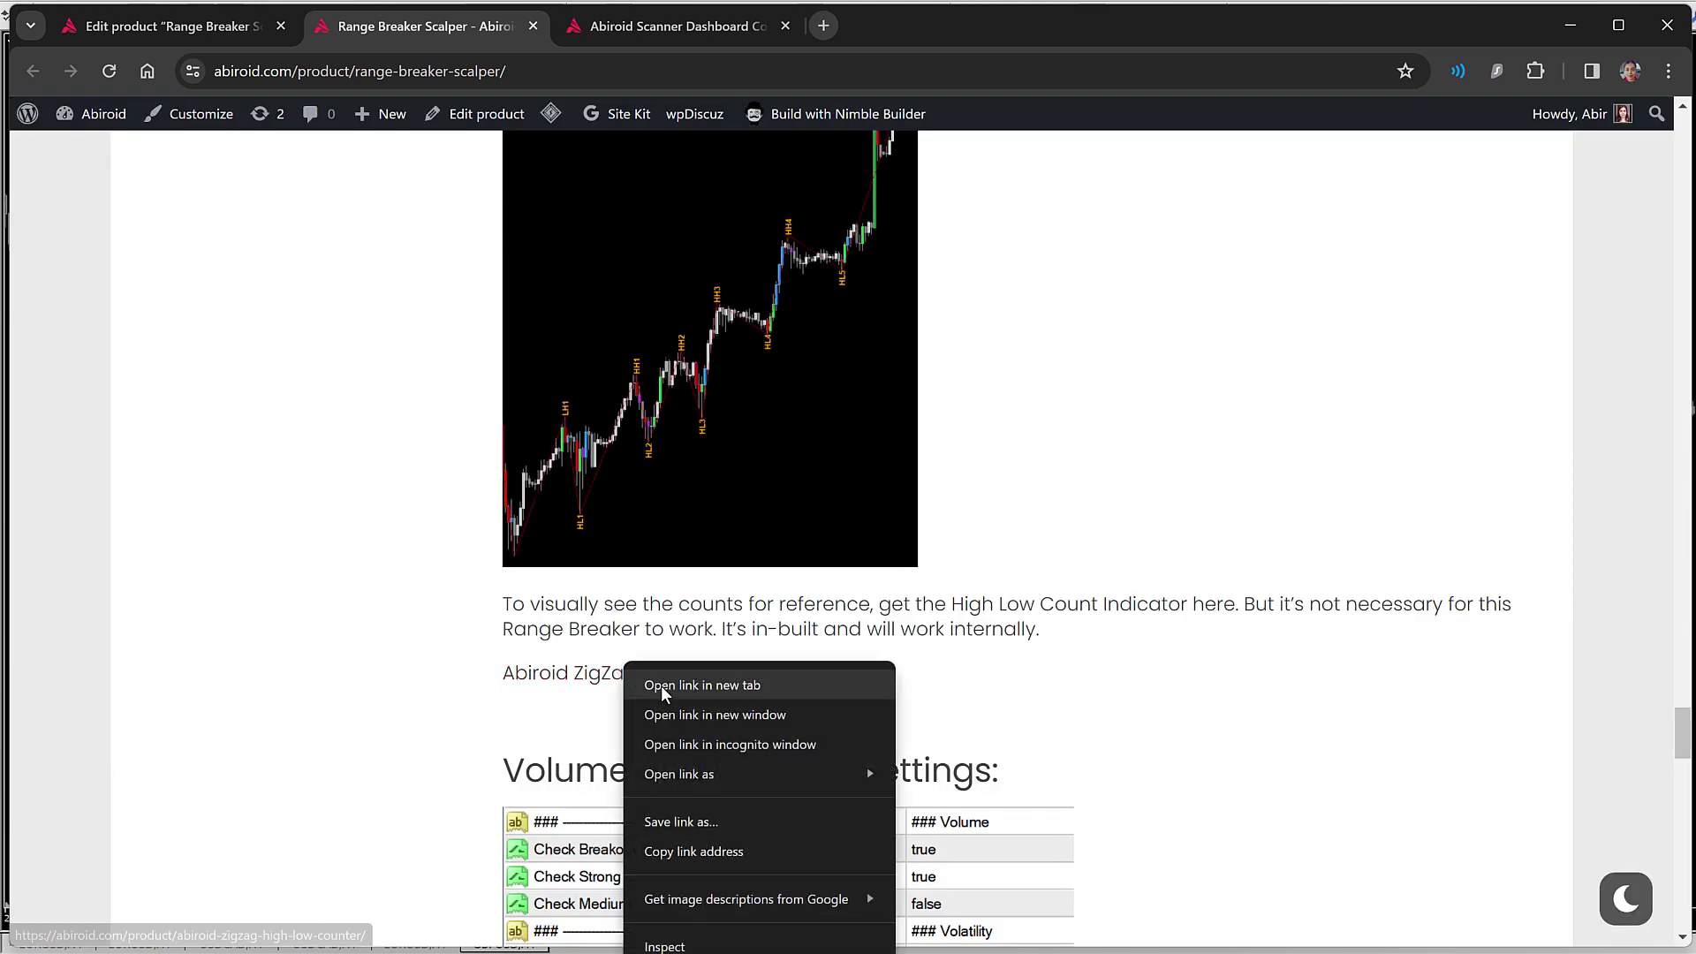
{"action": "left_click", "coordinate": [671, 685]}
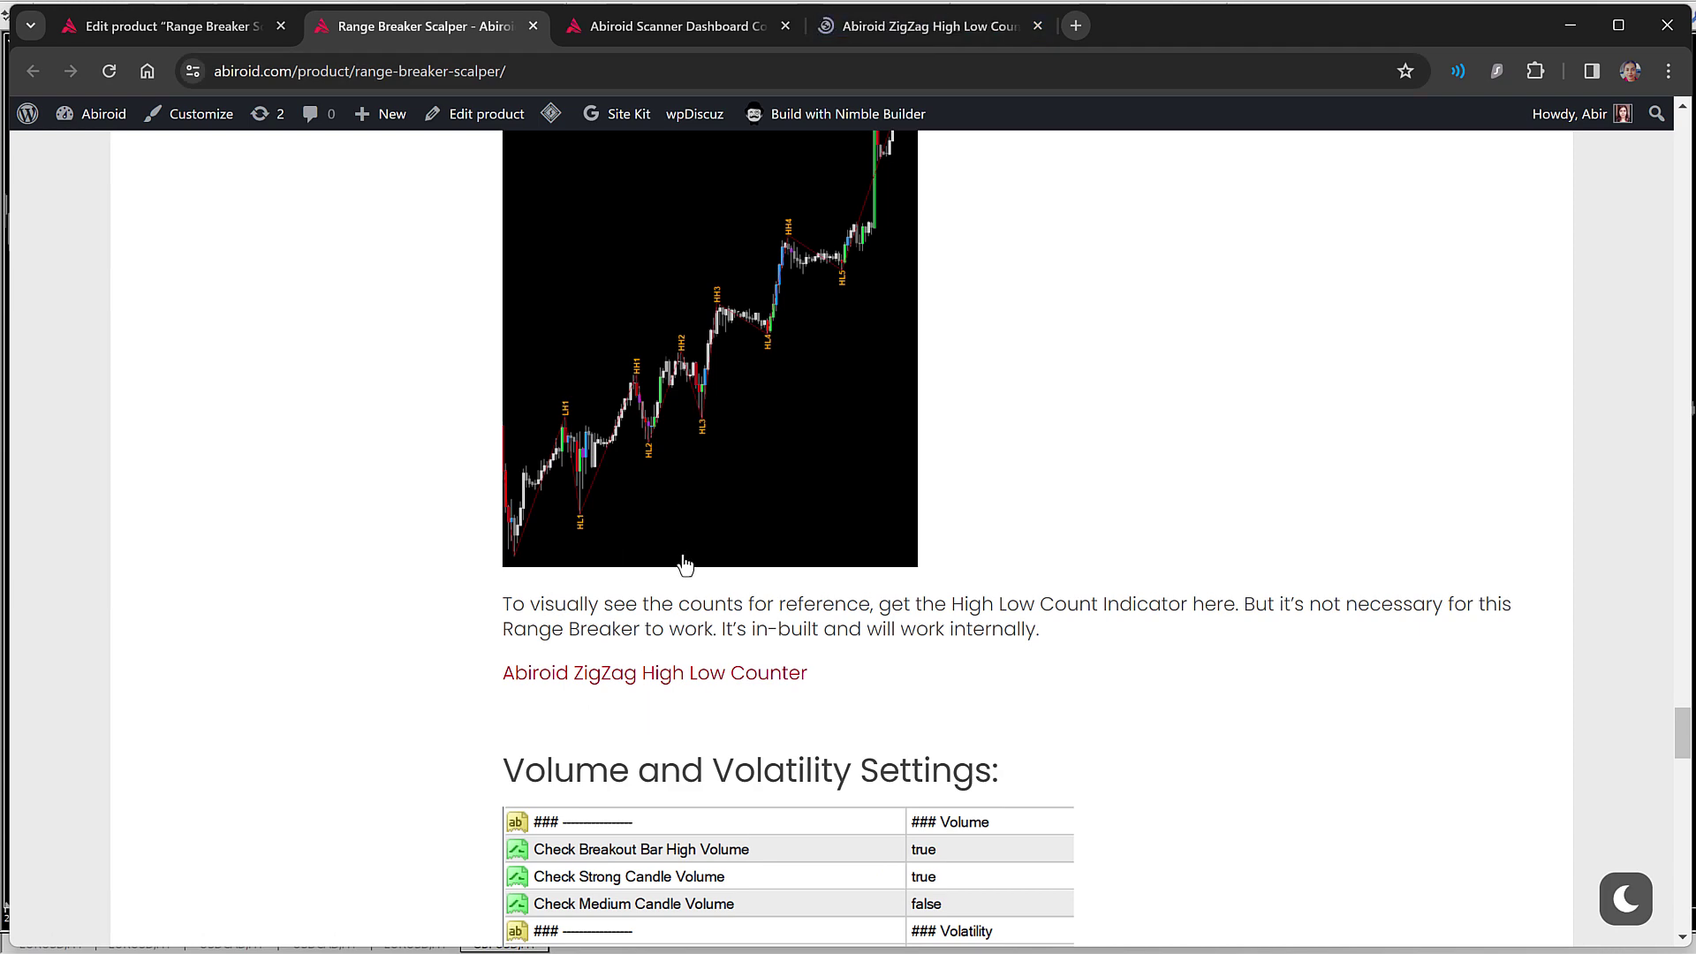
{"action": "scroll", "coordinate": [746, 618], "scroll_direction": "up", "scroll_amount": 3}
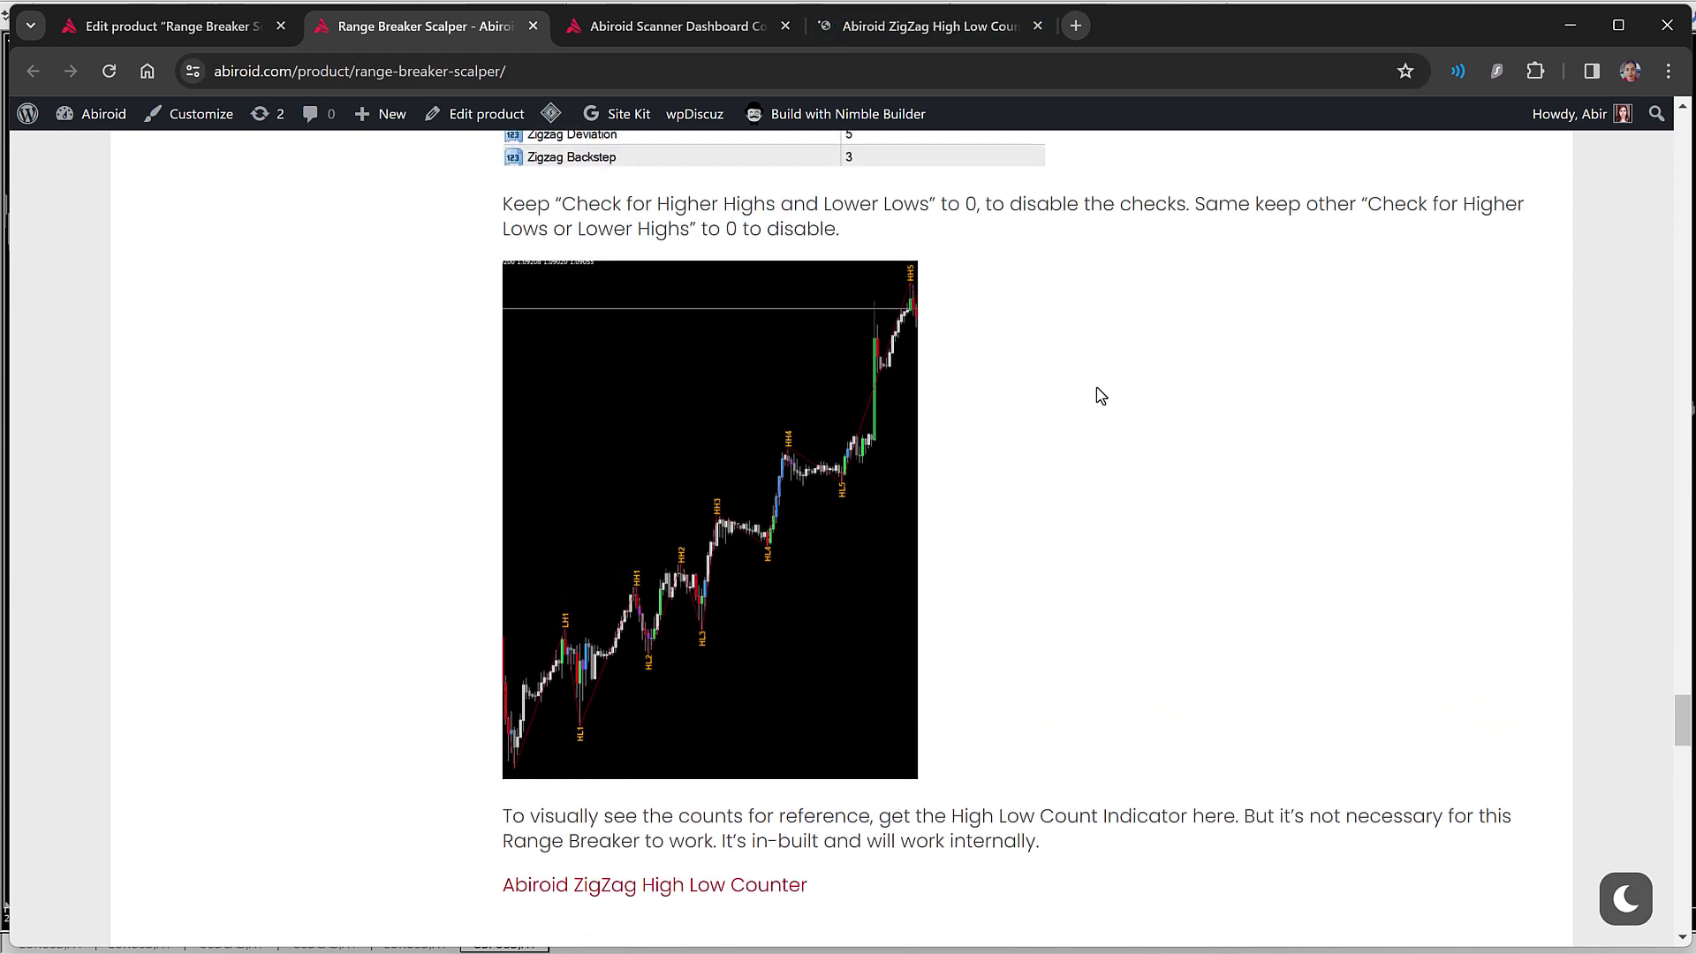
{"action": "left_click", "coordinate": [933, 27]}
{"action": "scroll", "coordinate": [1030, 507], "scroll_direction": "down", "scroll_amount": 7}
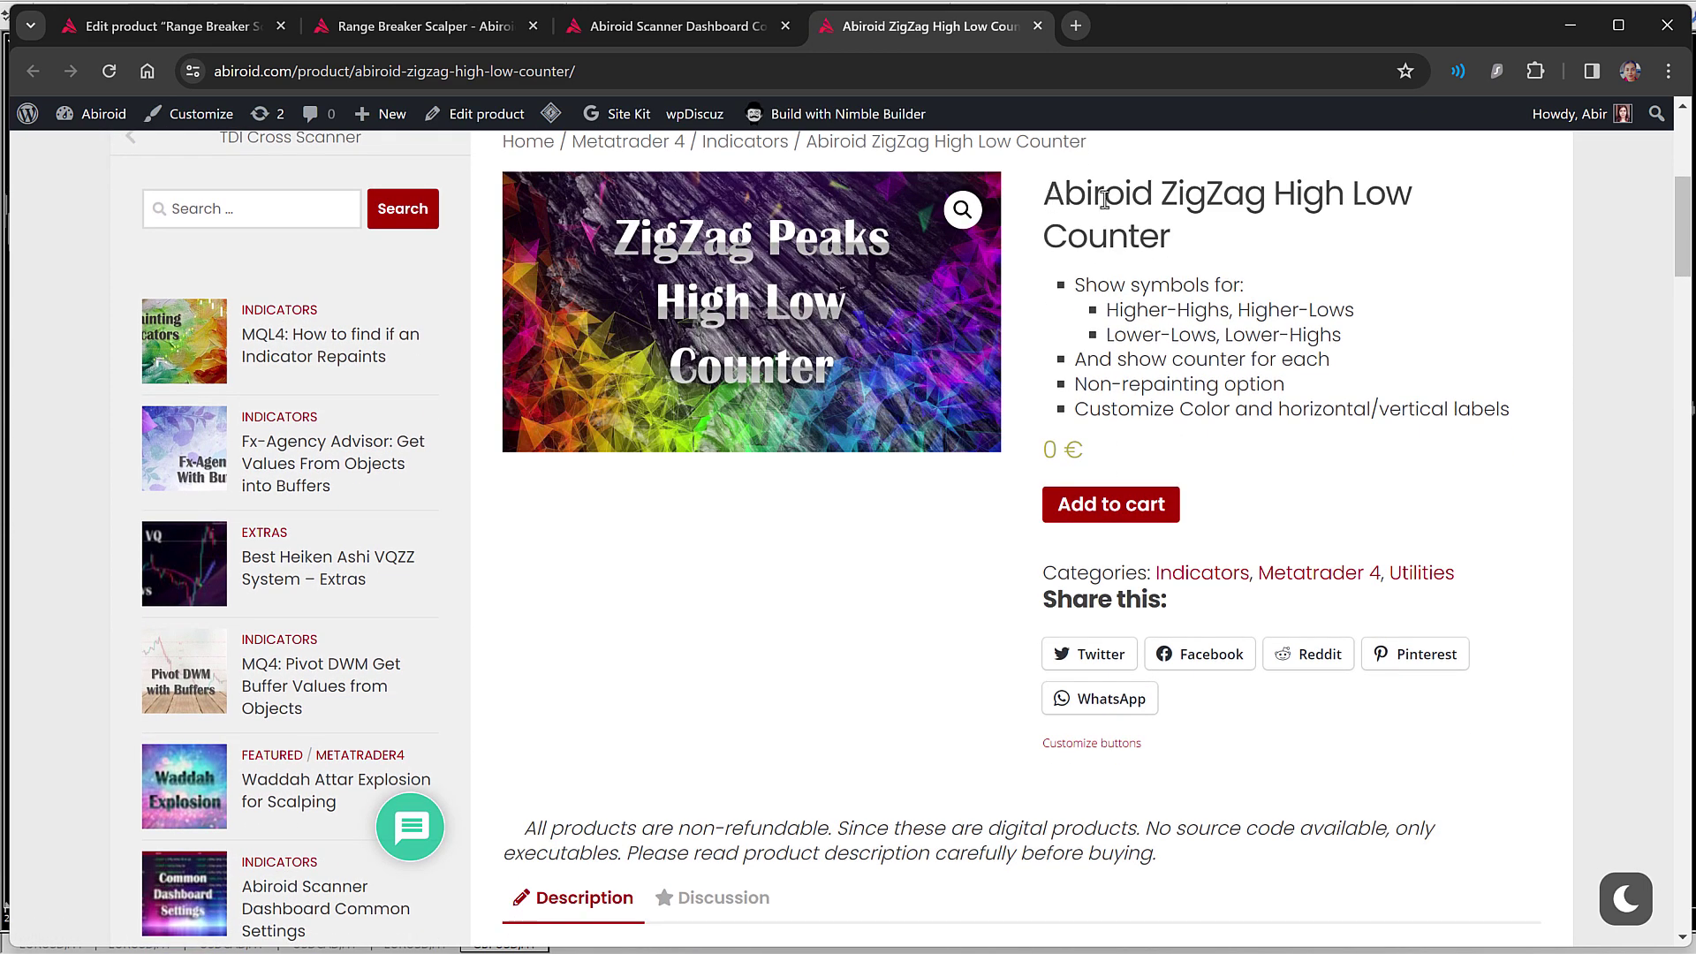
{"action": "scroll", "coordinate": [1185, 651], "scroll_direction": "down", "scroll_amount": 10}
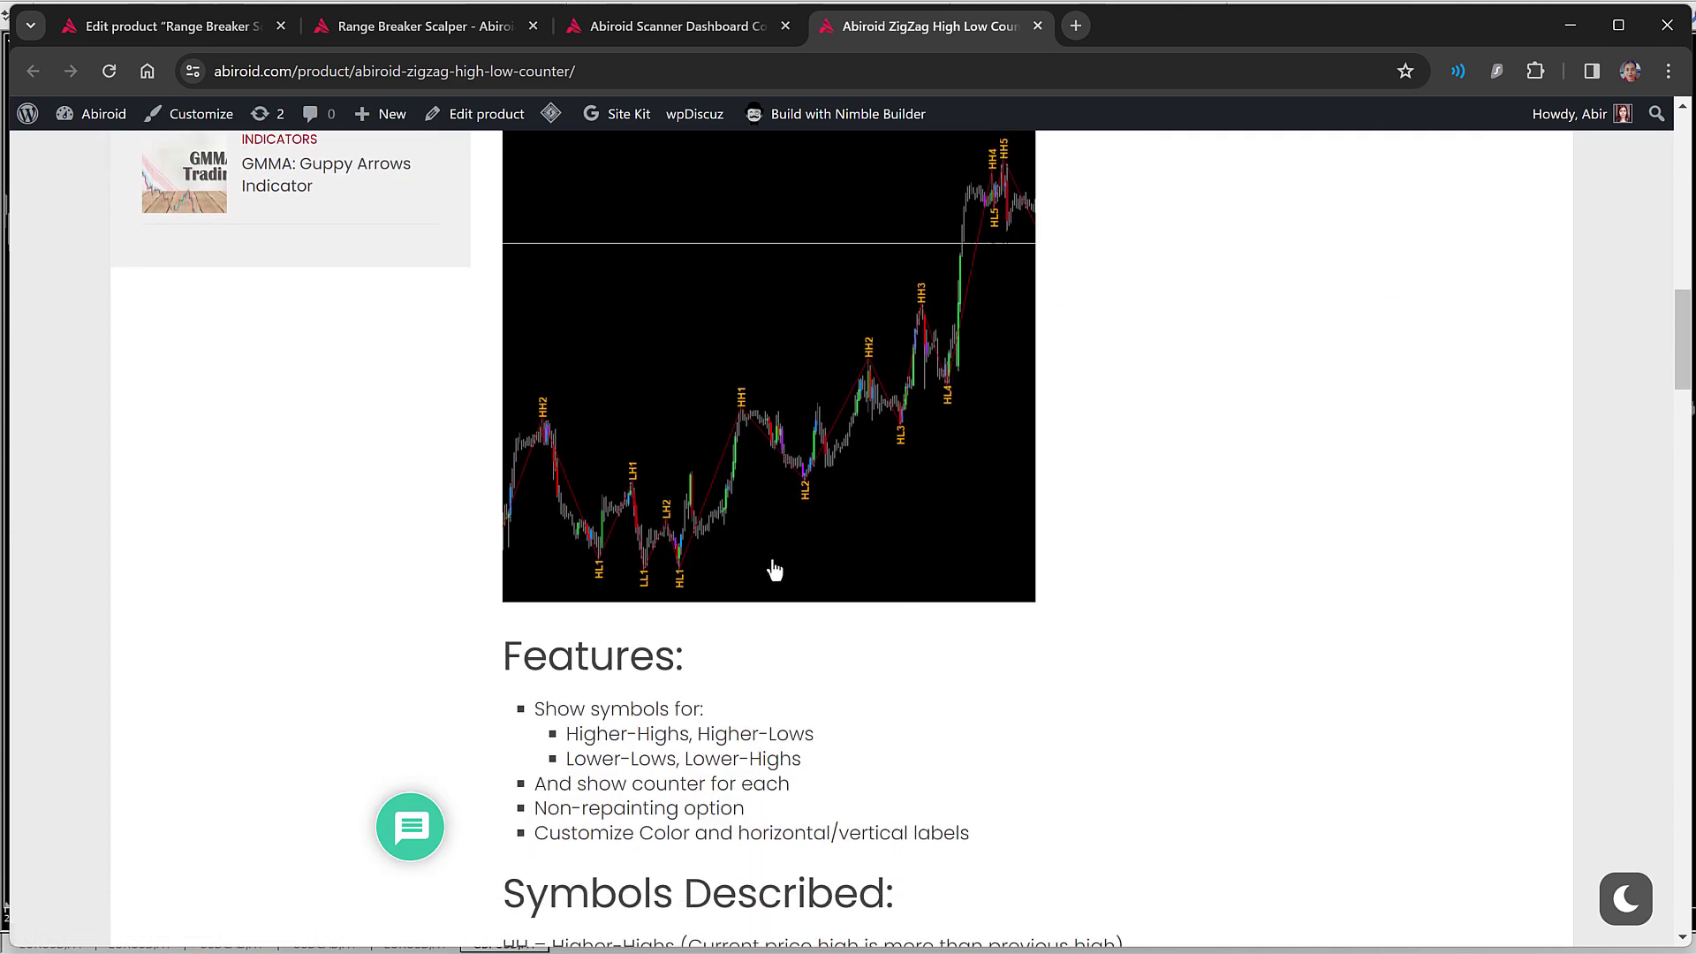
Step: Close the ZigZag High Low Counter page, return to the Range Breaker Scalper page and re-examine its enlarged higher highs and lows example
{"action": "left_click", "coordinate": [1039, 26]}
{"action": "scroll", "coordinate": [770, 658], "scroll_direction": "up", "scroll_amount": 6}
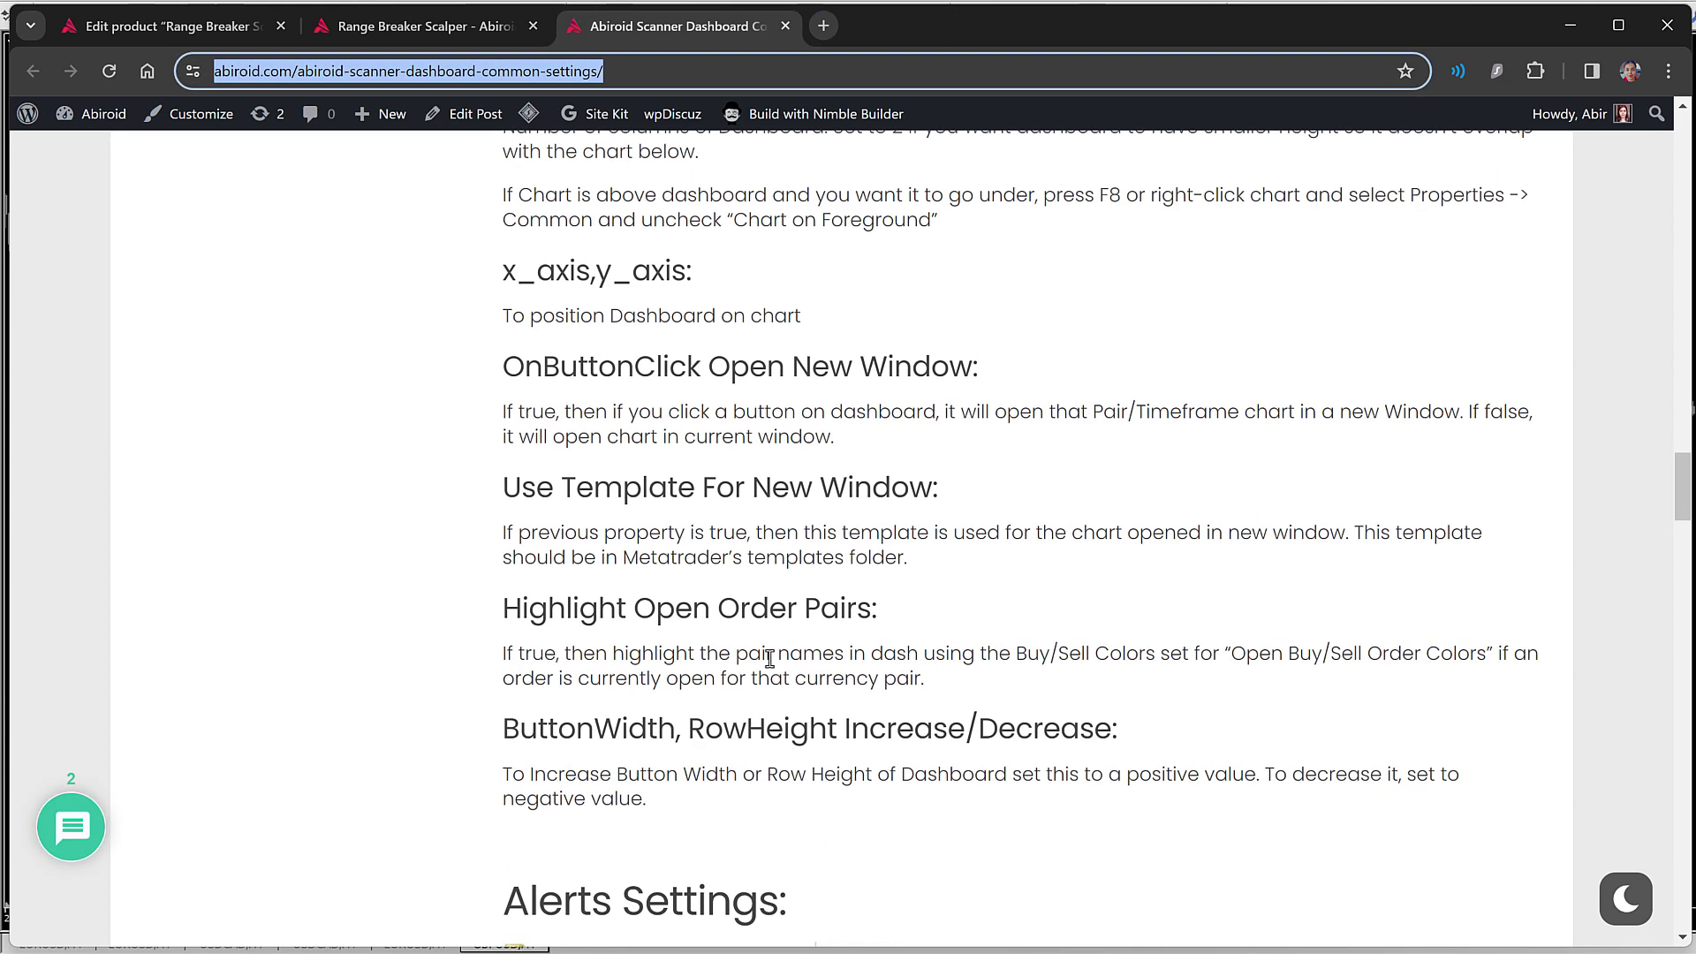
{"action": "left_click", "coordinate": [417, 27]}
{"action": "left_click", "coordinate": [721, 486]}
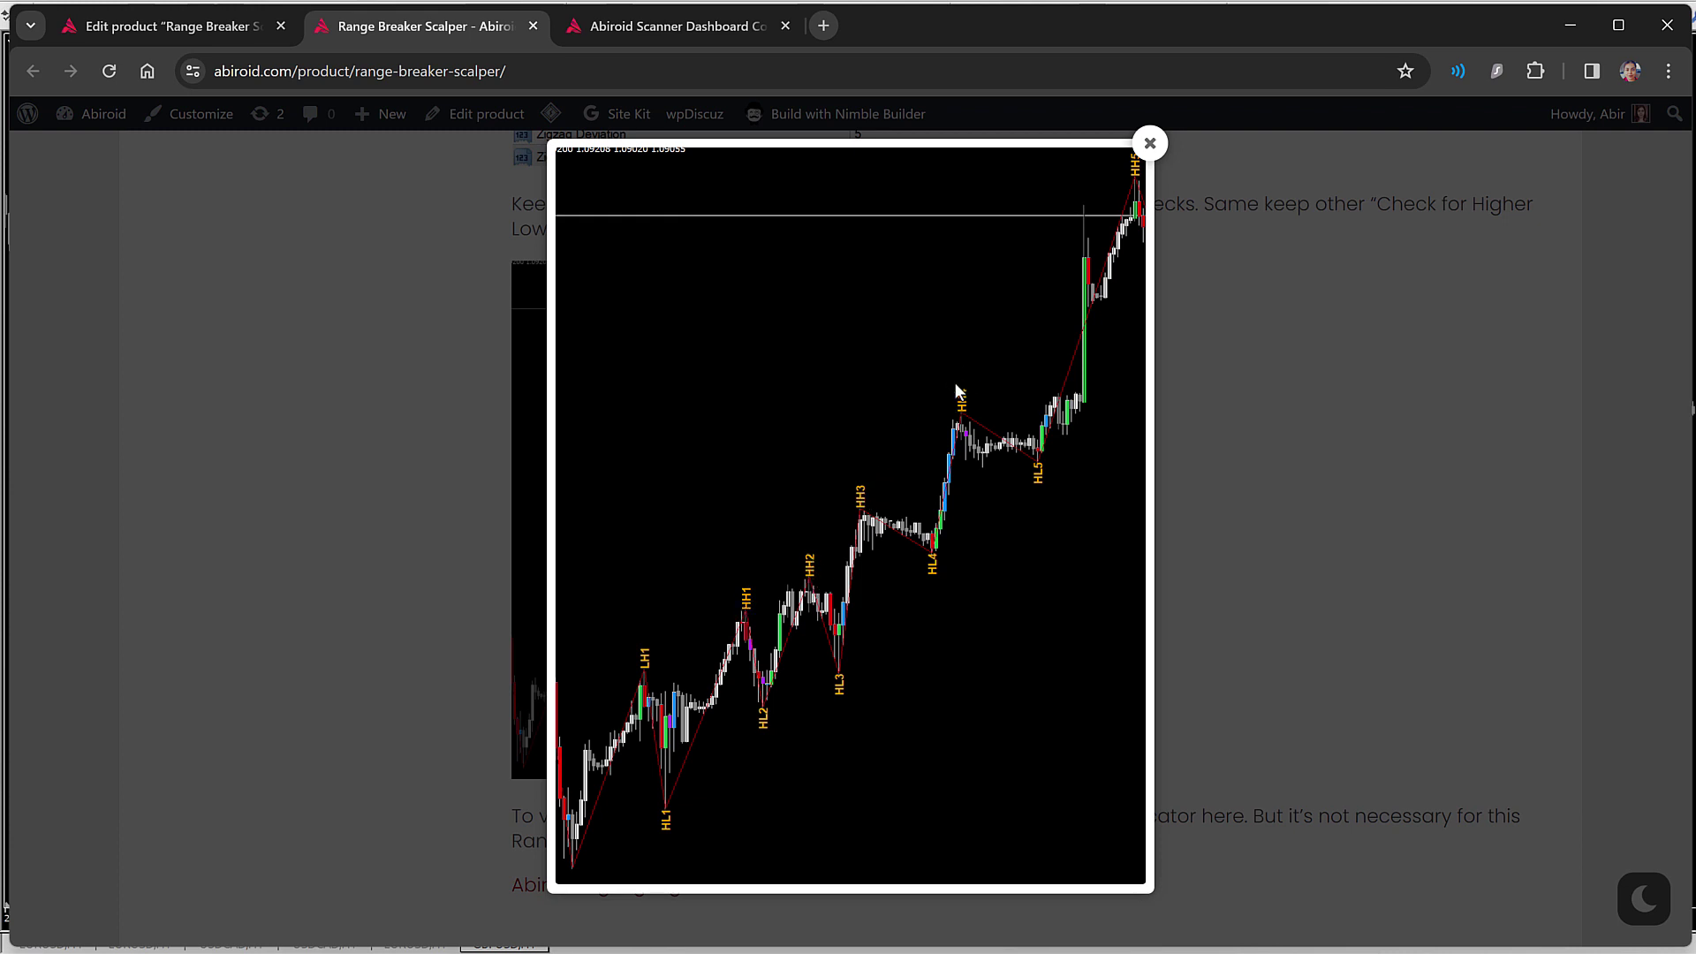
{"action": "left_click", "coordinate": [1150, 142]}
Step: Switch to MetaTrader and set Check for Higher Highs (BUY) or Lower Lows (SELL) to 2 in the Abiroid Range Breaker Arrow indicator
{"action": "key", "text": "alt+Tab"}
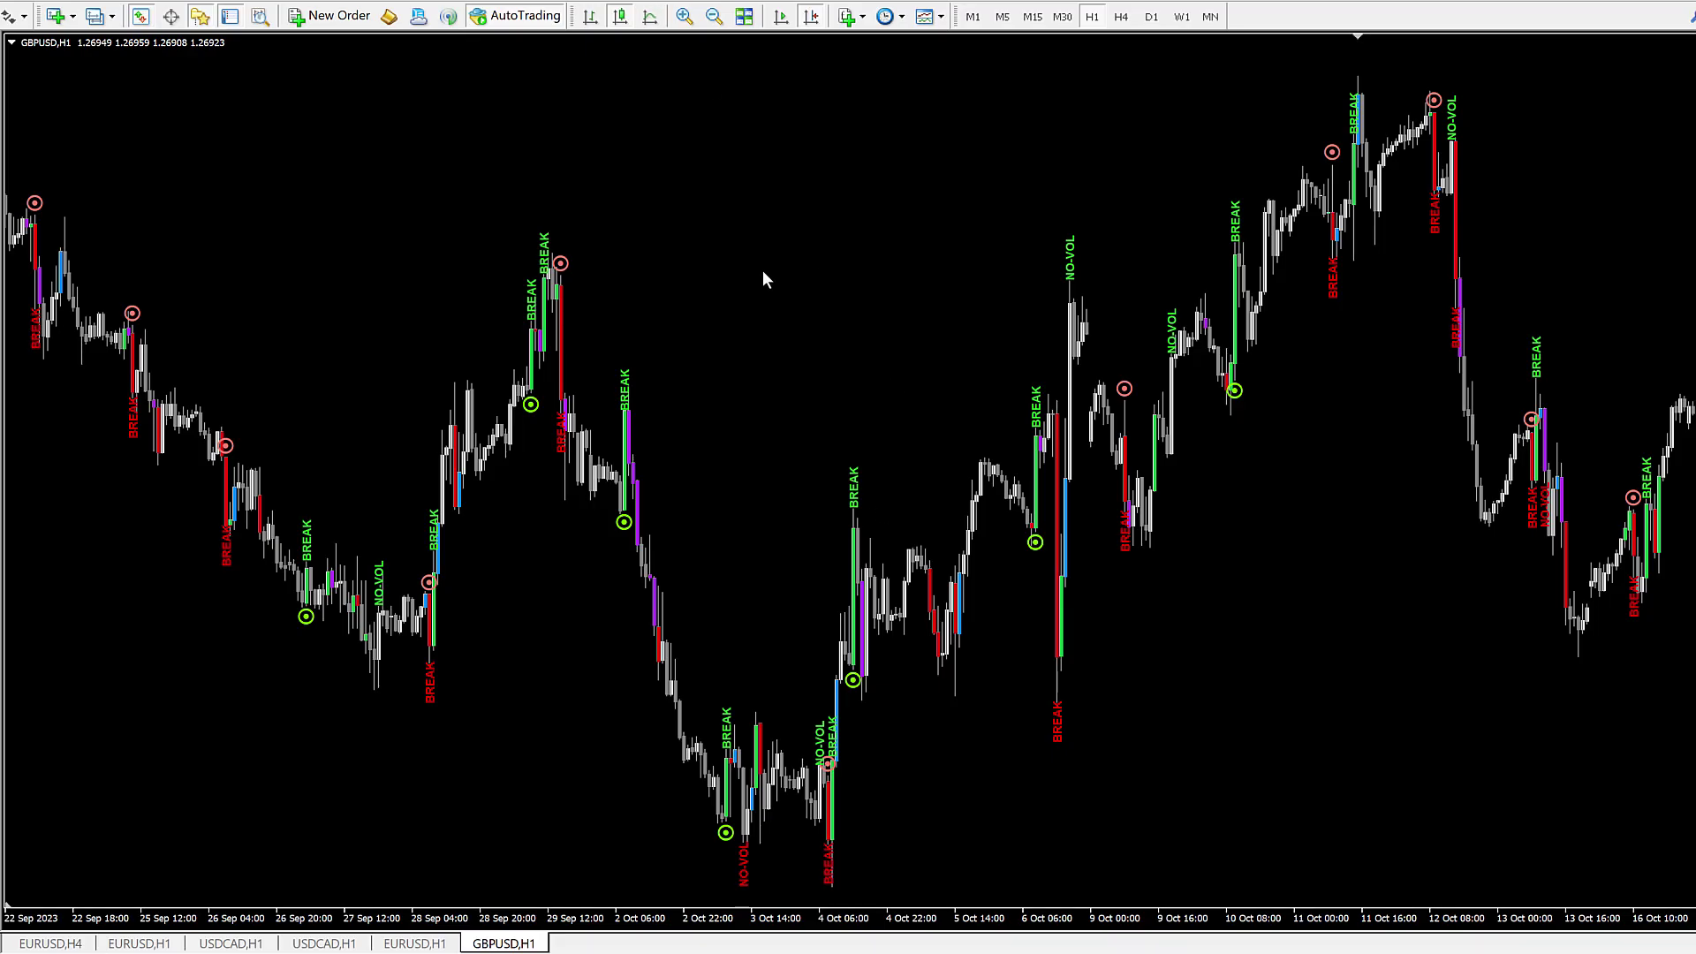
{"action": "right_click", "coordinate": [765, 279]}
{"action": "left_click", "coordinate": [821, 394]}
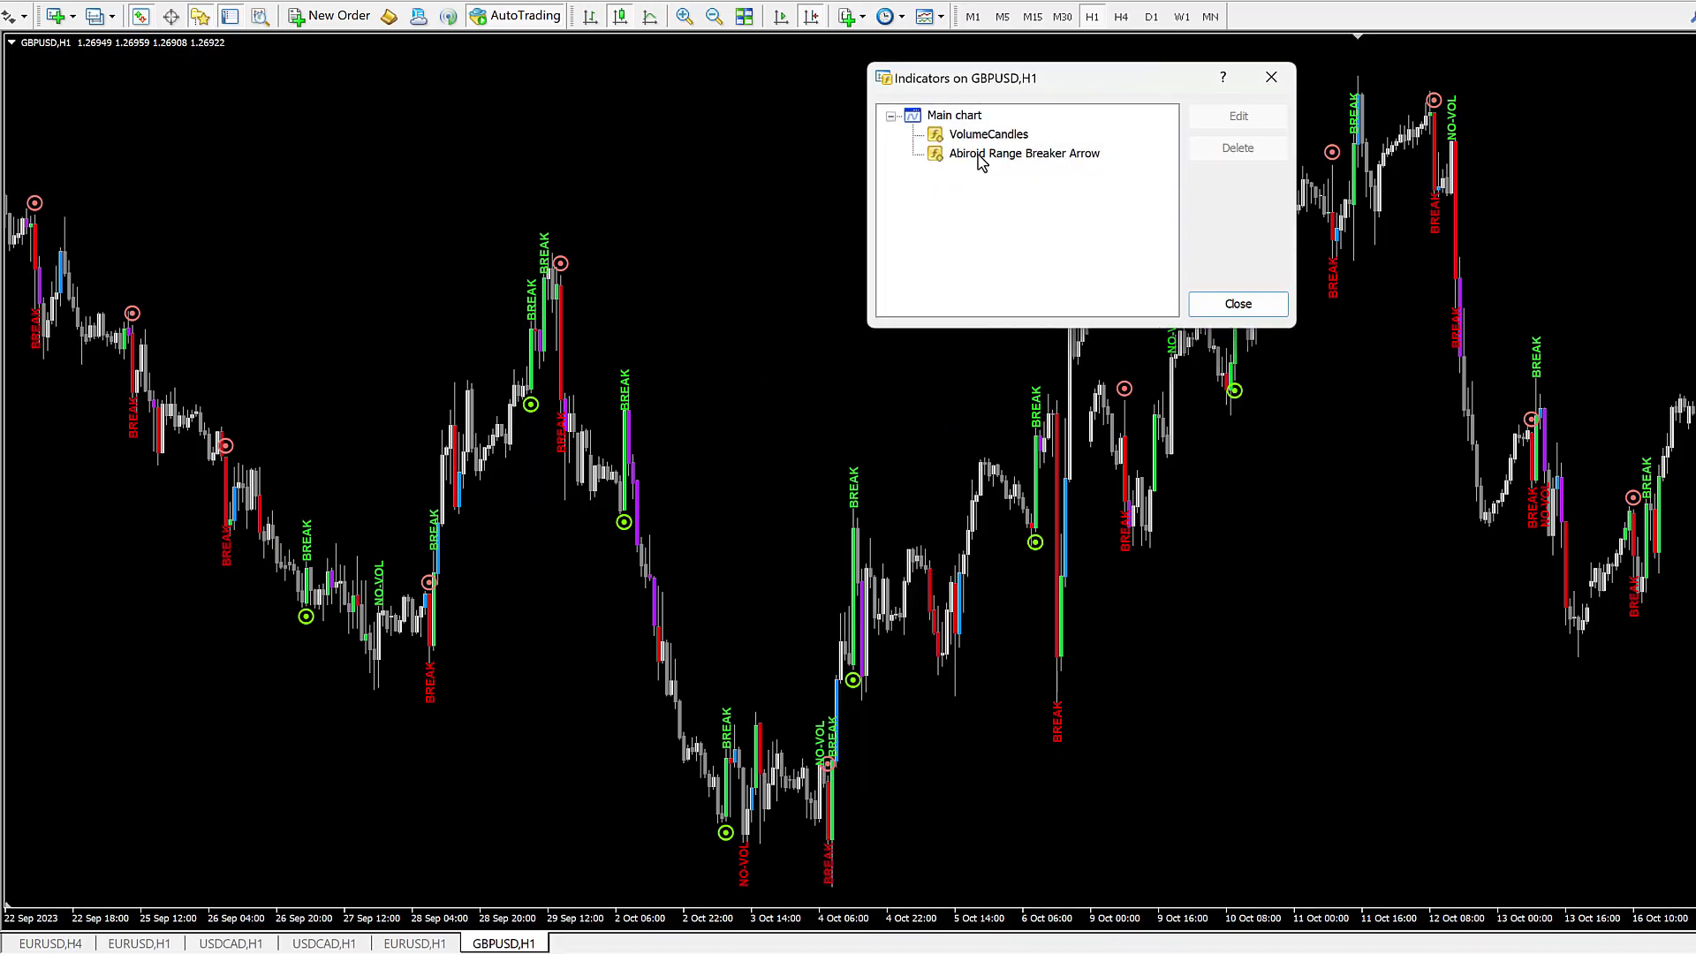
{"action": "double_click", "coordinate": [979, 161]}
{"action": "scroll", "coordinate": [1125, 565], "scroll_direction": "down", "scroll_amount": 5}
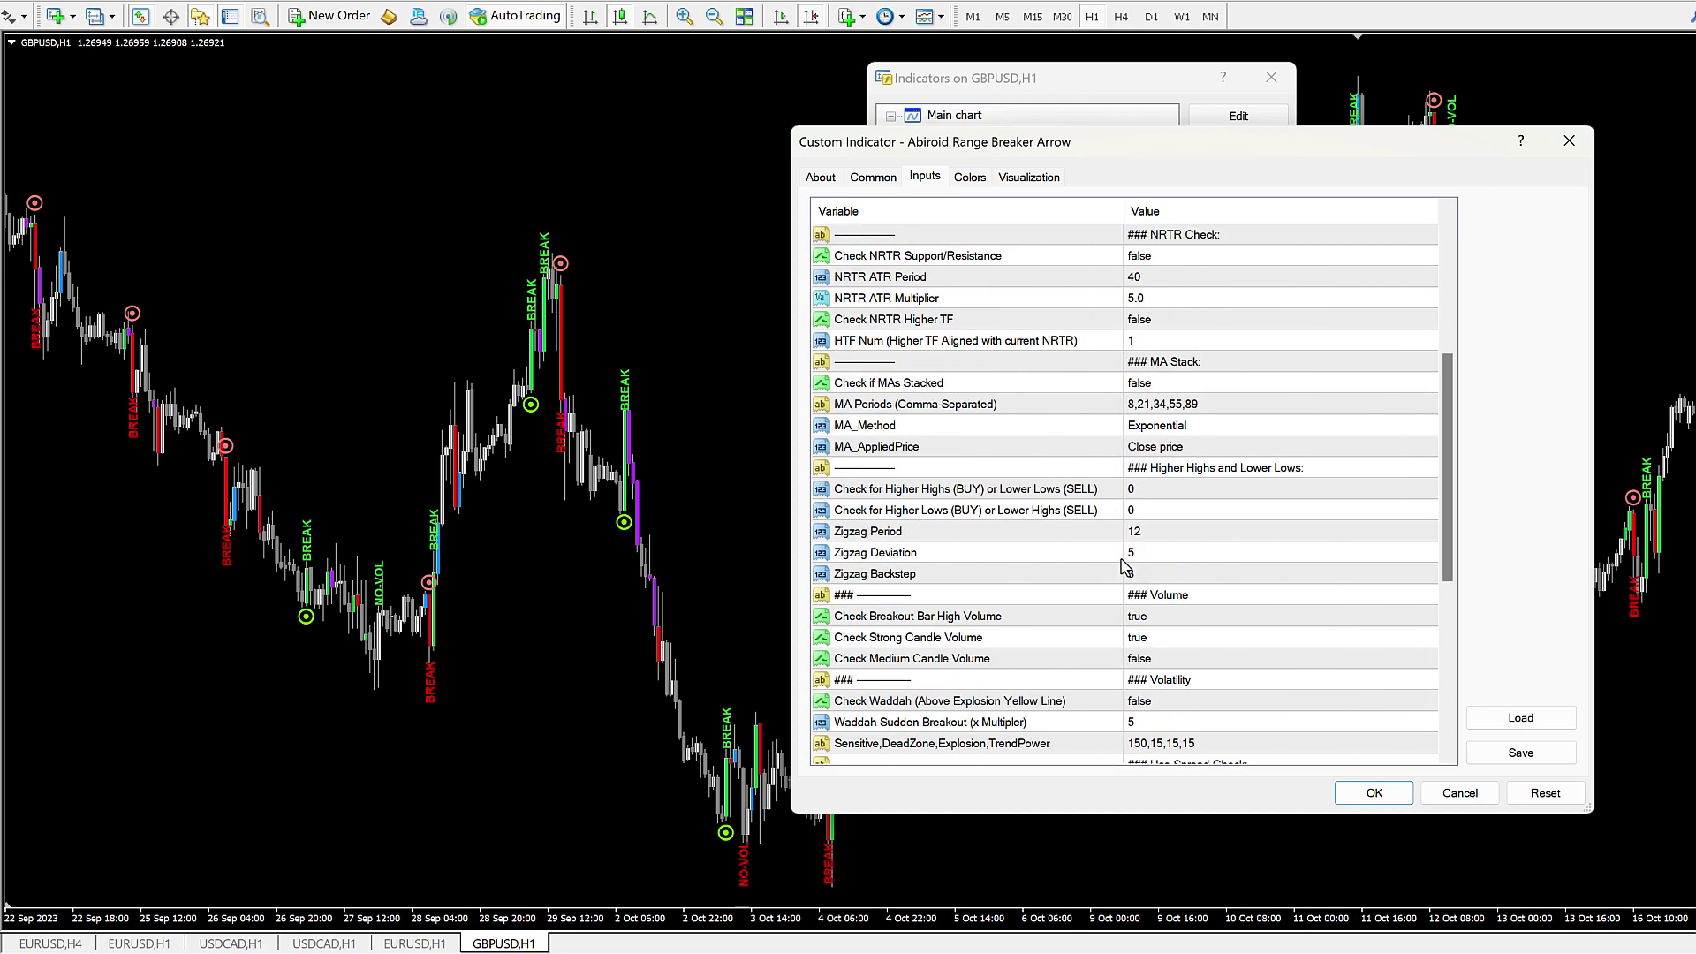
{"action": "double_click", "coordinate": [1143, 491]}
{"action": "type", "text": "2"}
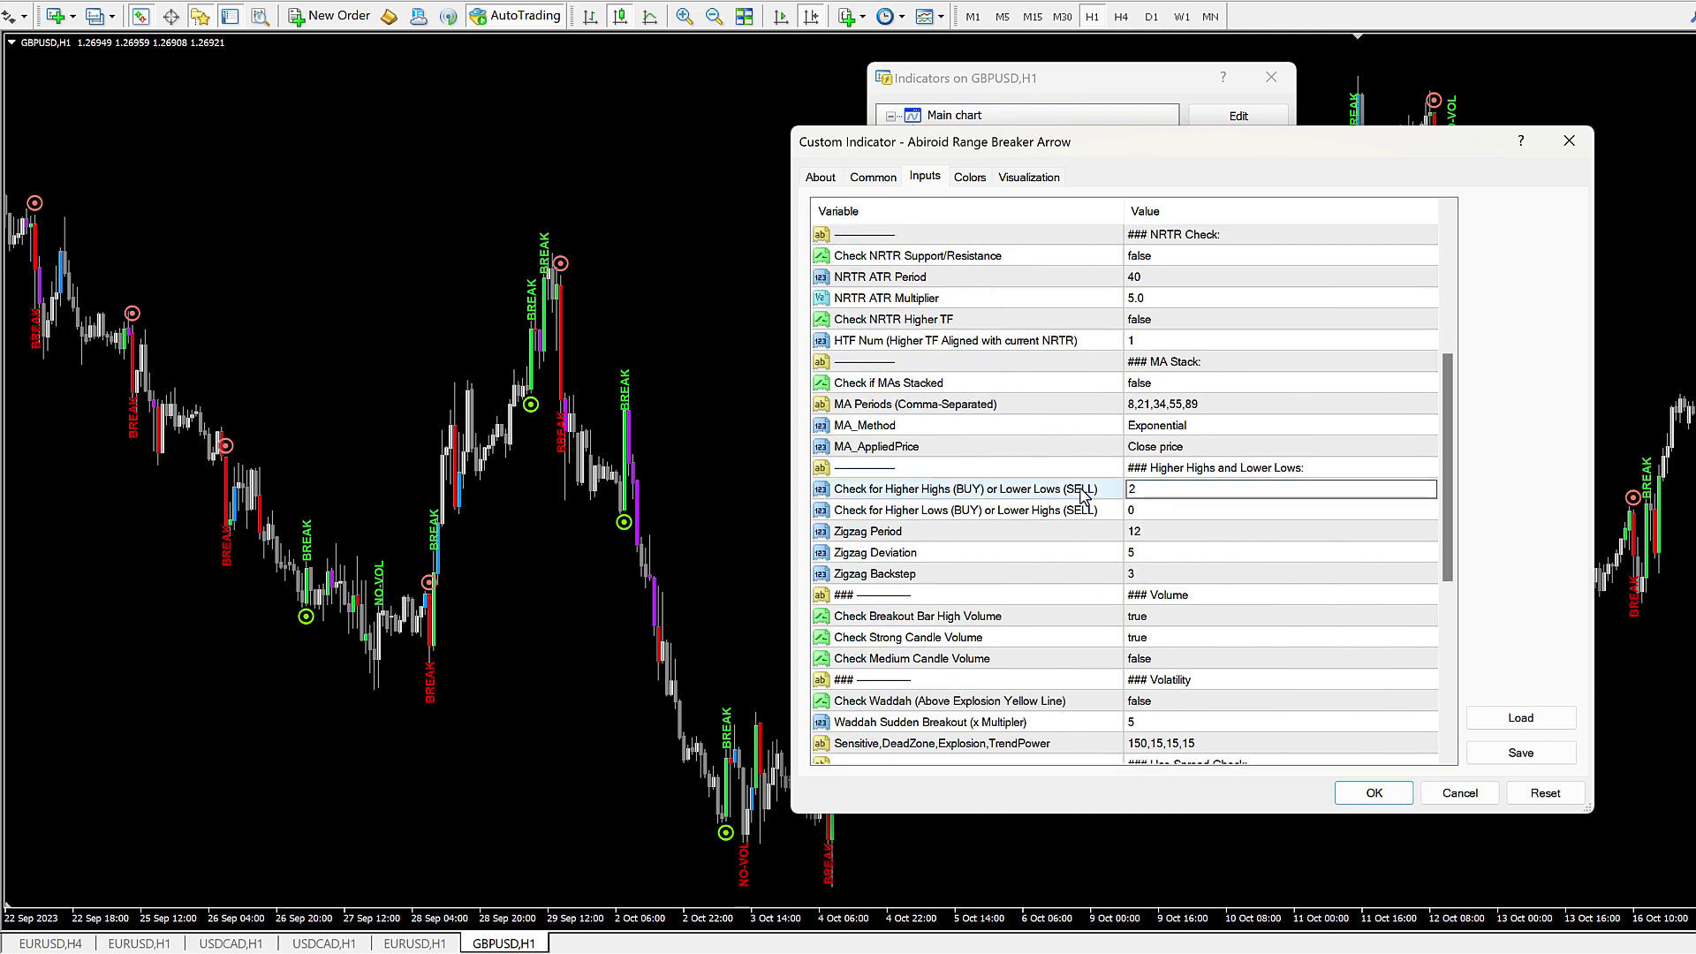
{"action": "left_click", "coordinate": [1081, 491]}
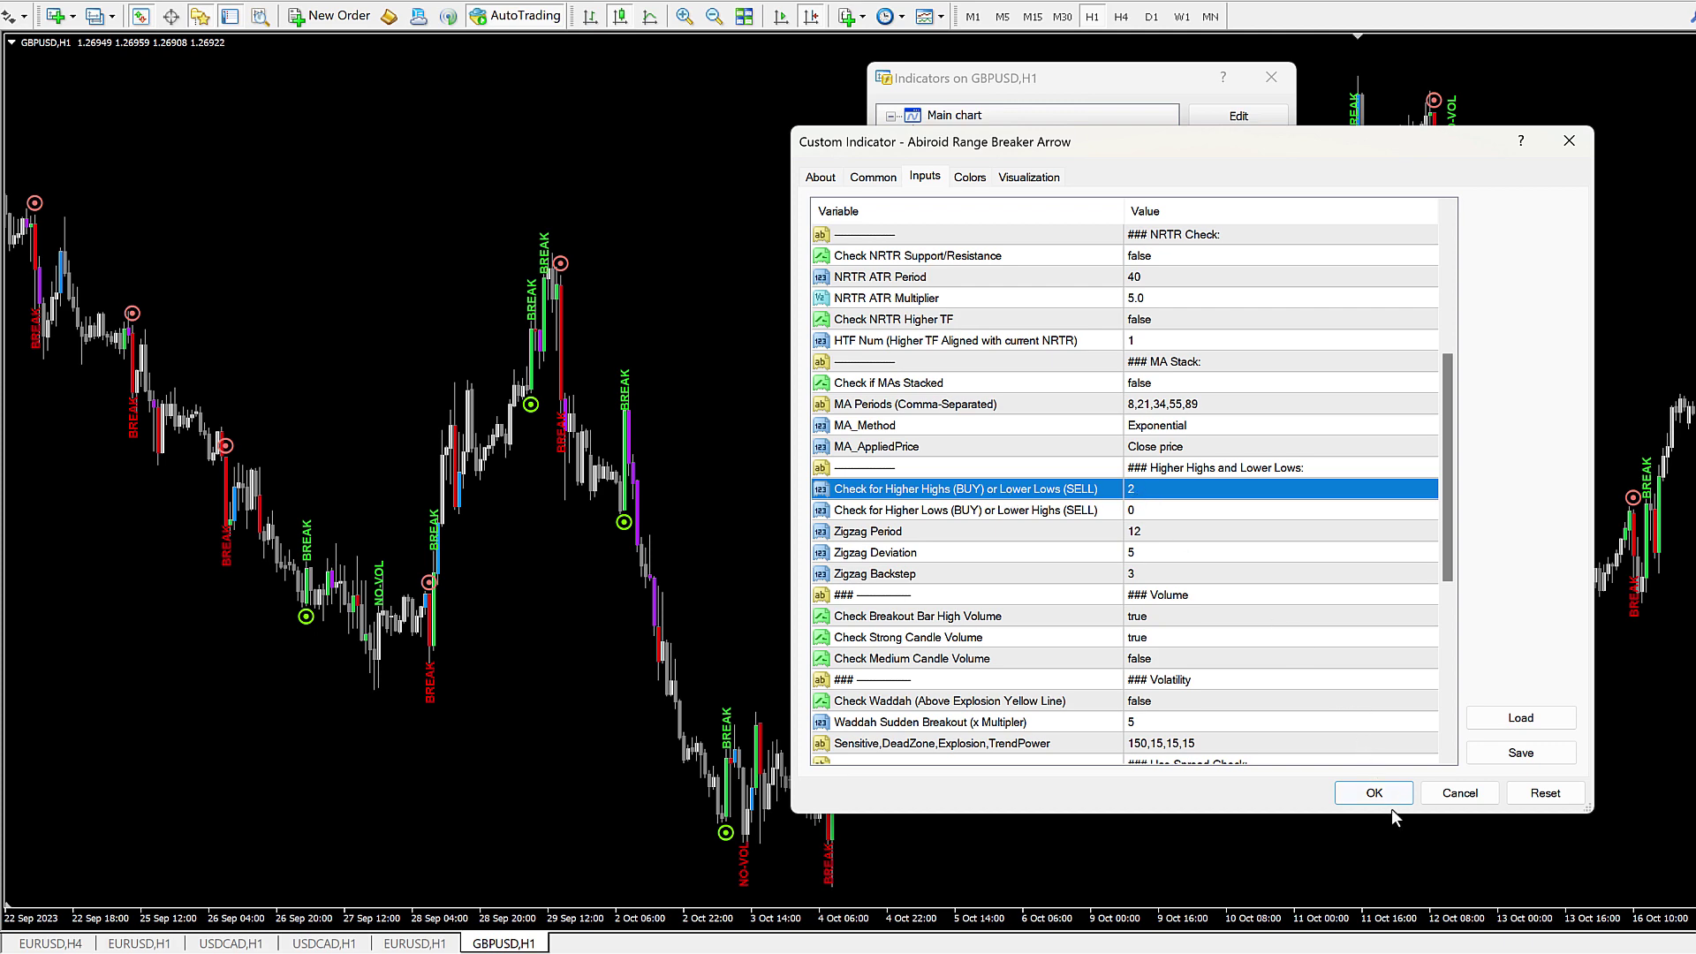
{"action": "left_click", "coordinate": [1375, 793]}
{"action": "left_click", "coordinate": [1237, 307]}
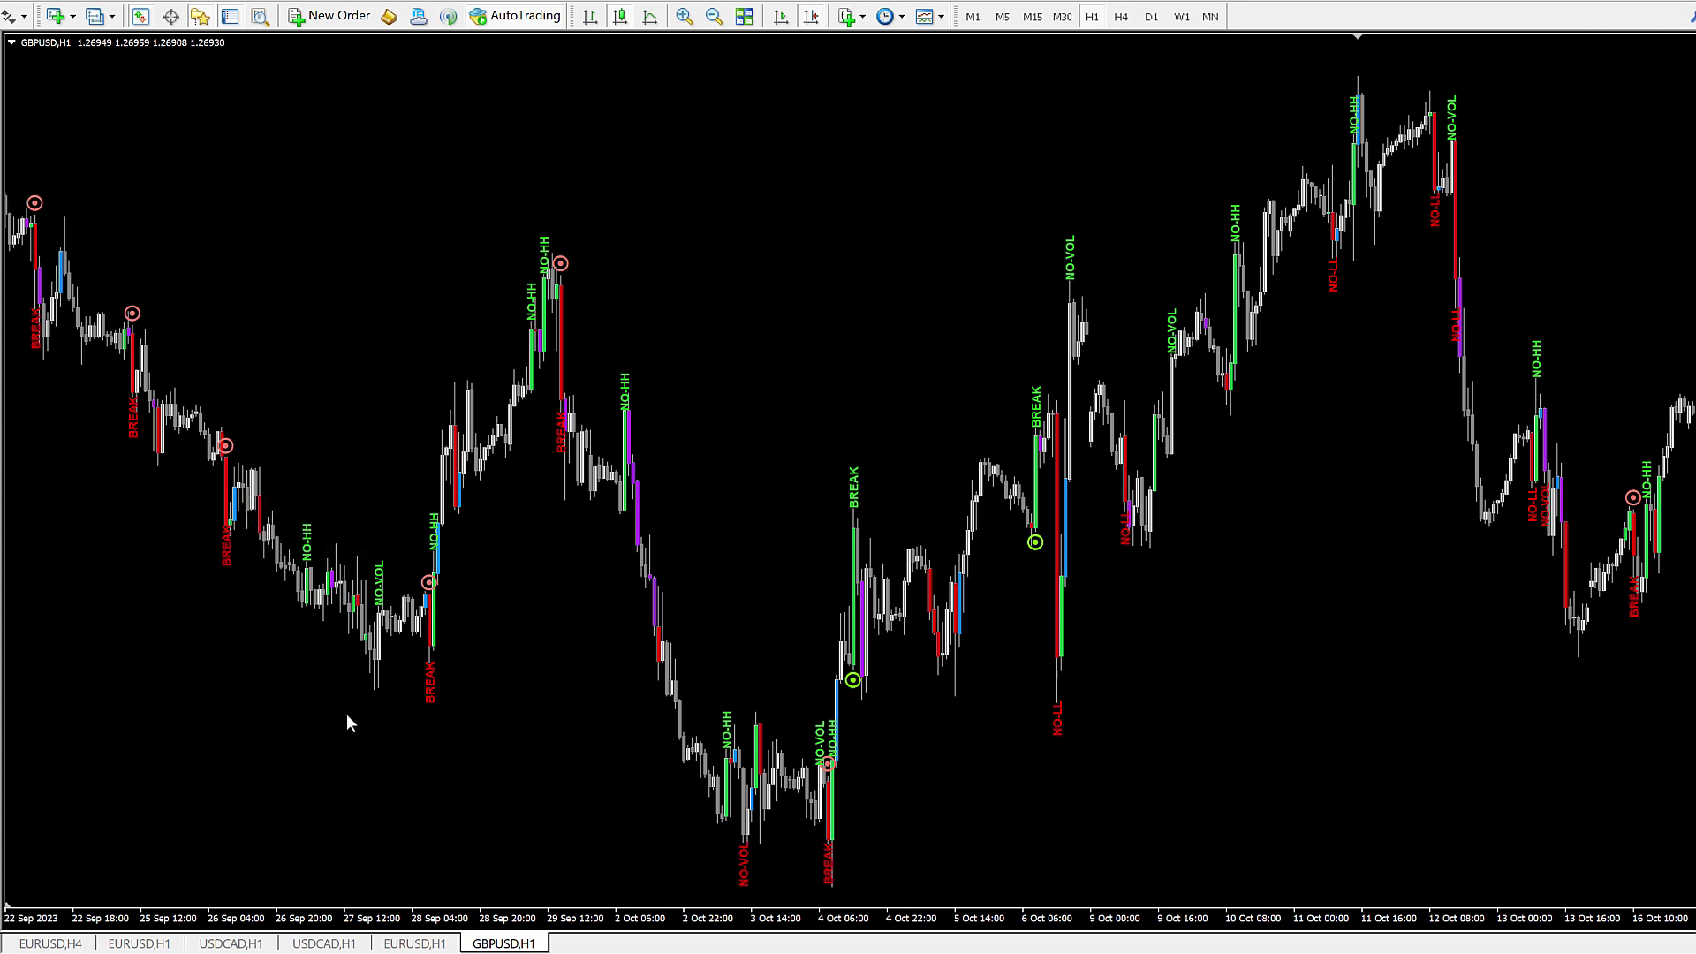
Step: Add the Abiroid ZigZag High Low Count indicator to the GBPUSD,H1 chart and inspect its labels back to early September 2023
{"action": "left_click_drag", "start_coordinate": [347, 714], "coordinate": [549, 714]}
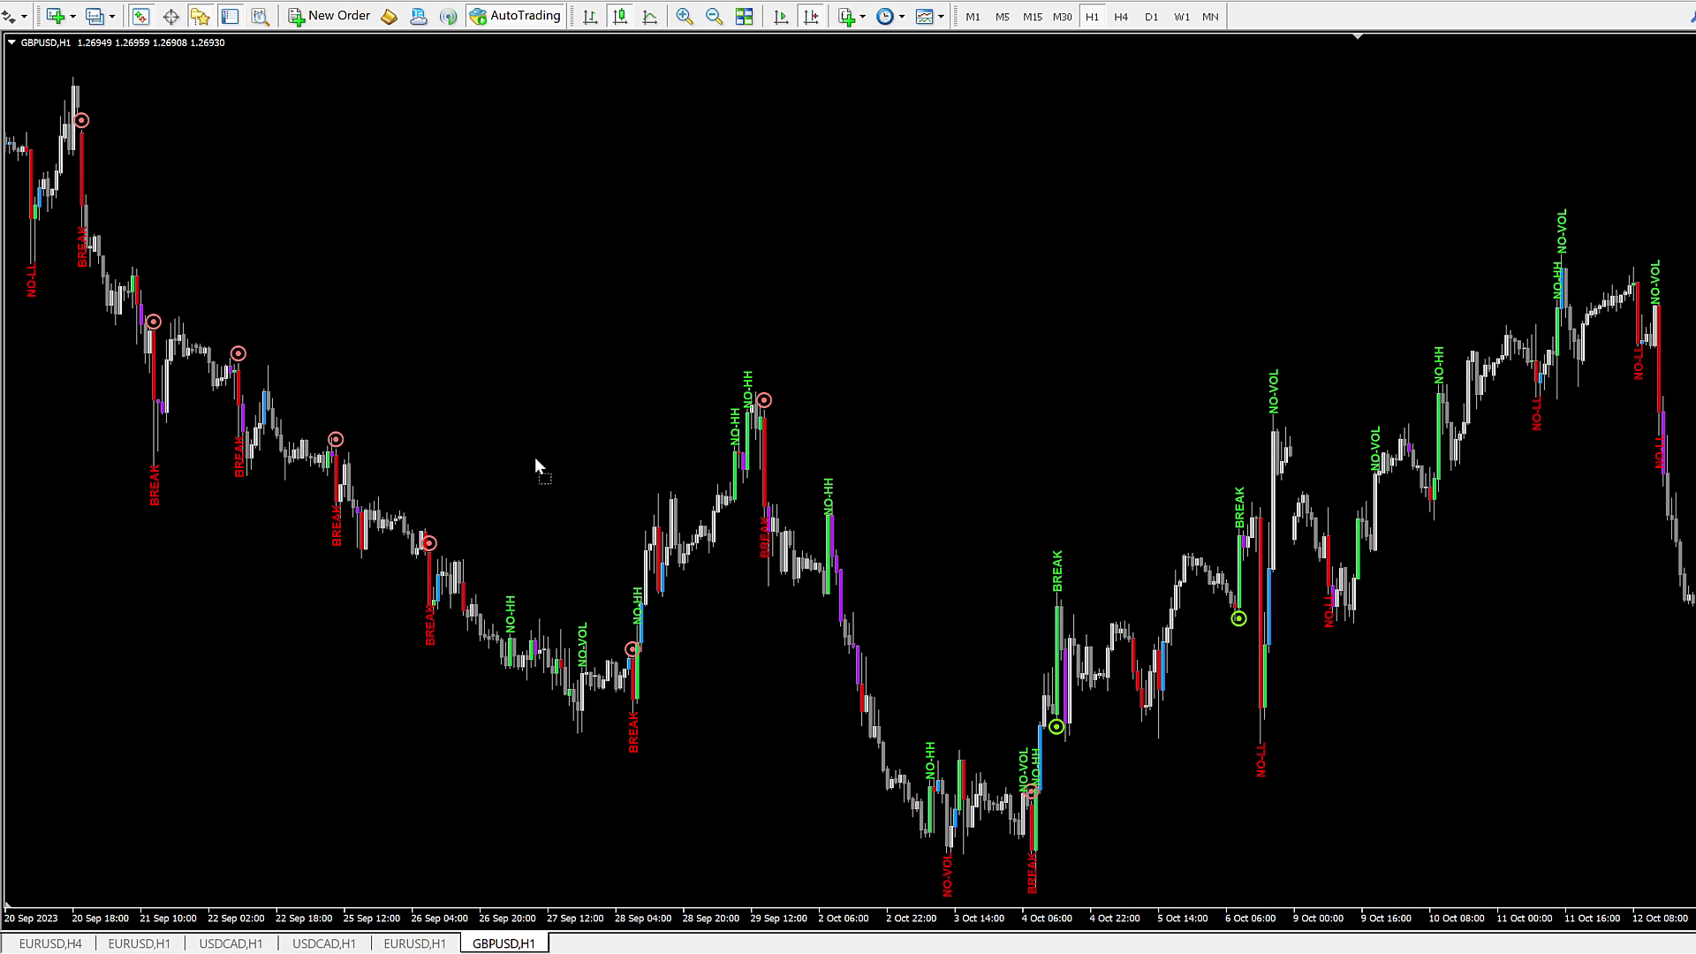
{"action": "double_click", "coordinate": [534, 457]}
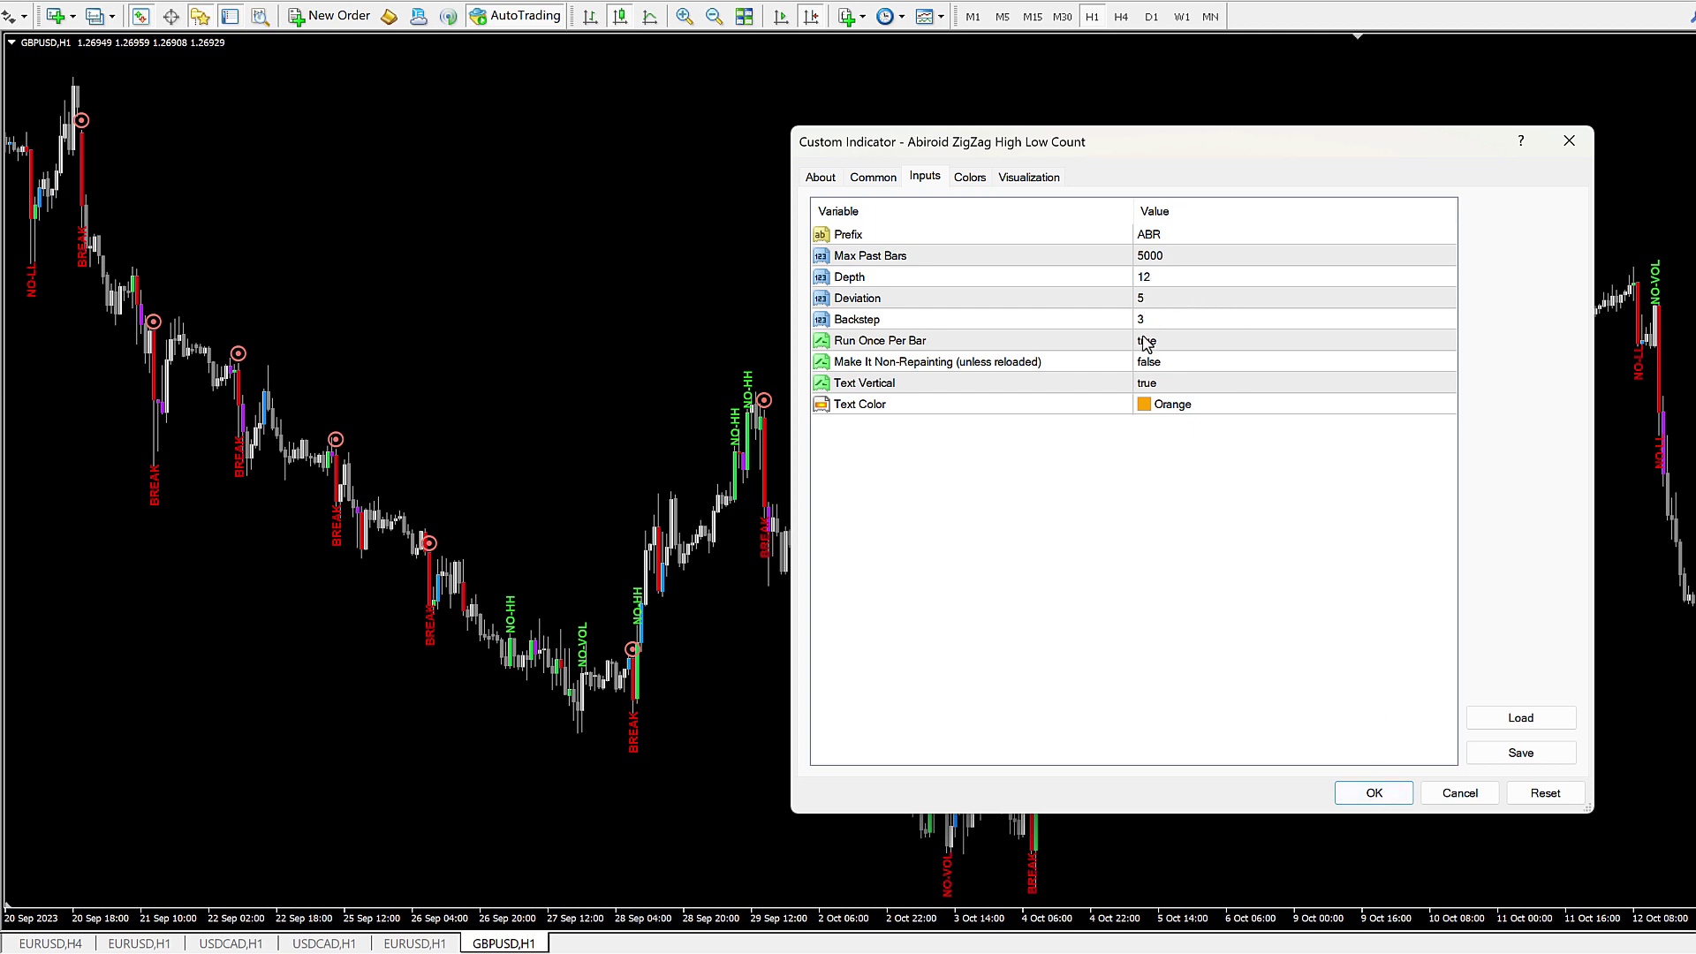
{"action": "left_click", "coordinate": [1372, 793]}
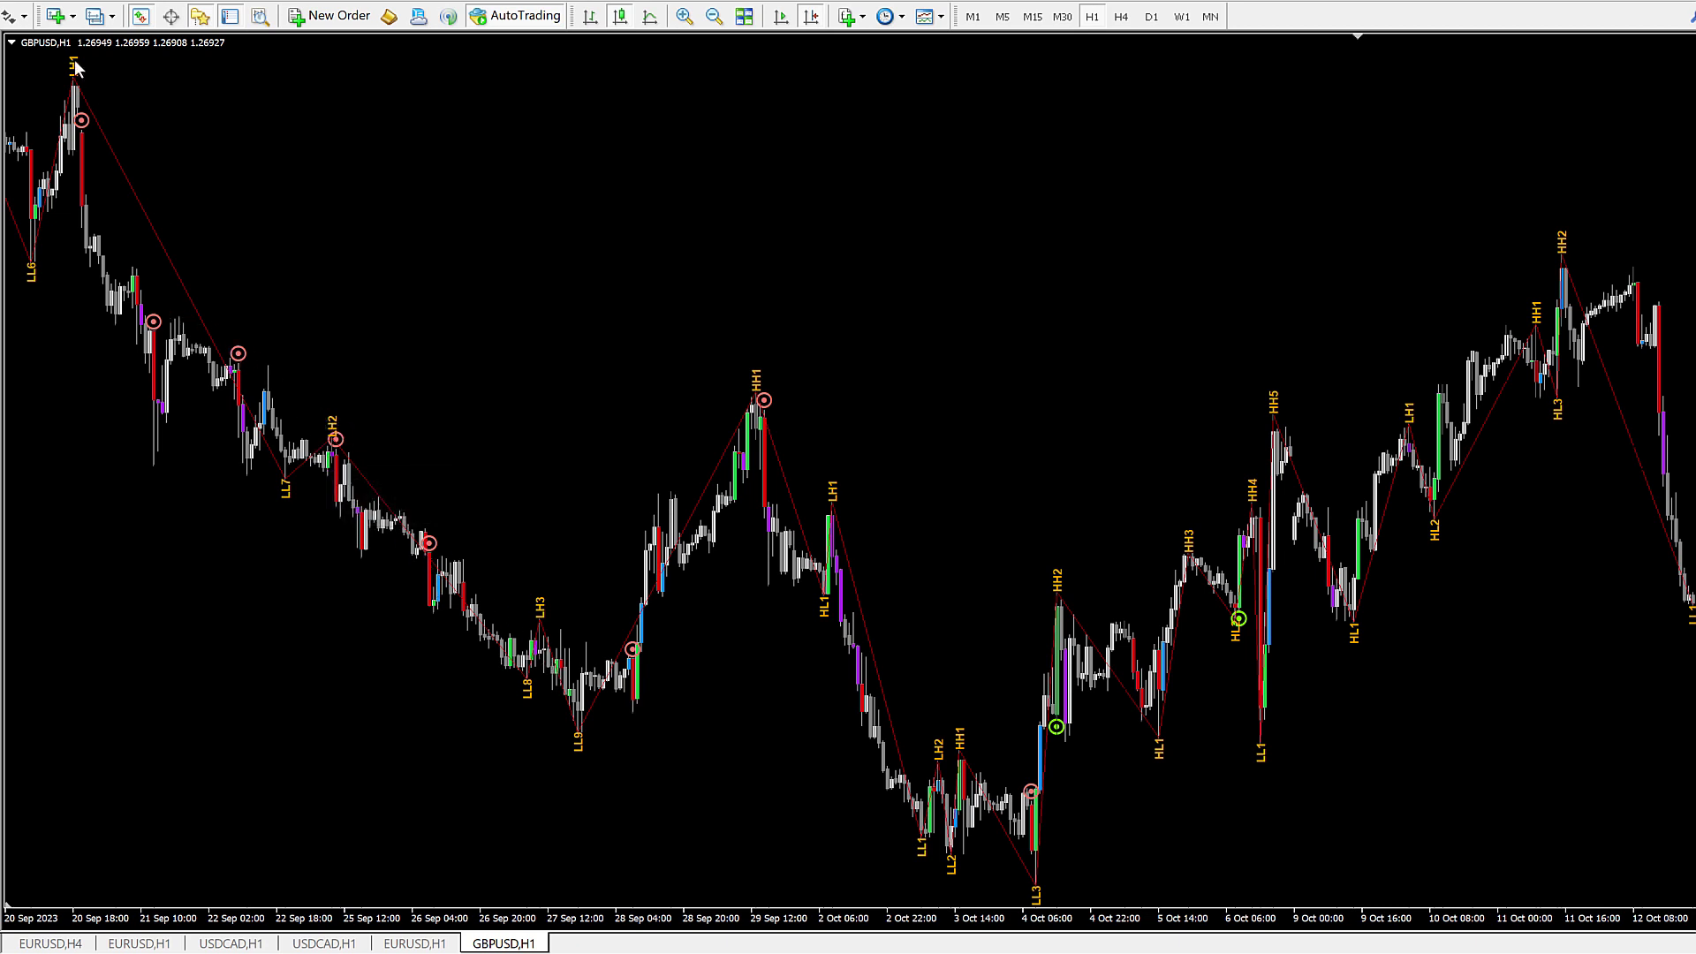
{"action": "left_click_drag", "start_coordinate": [72, 238], "coordinate": [821, 458]}
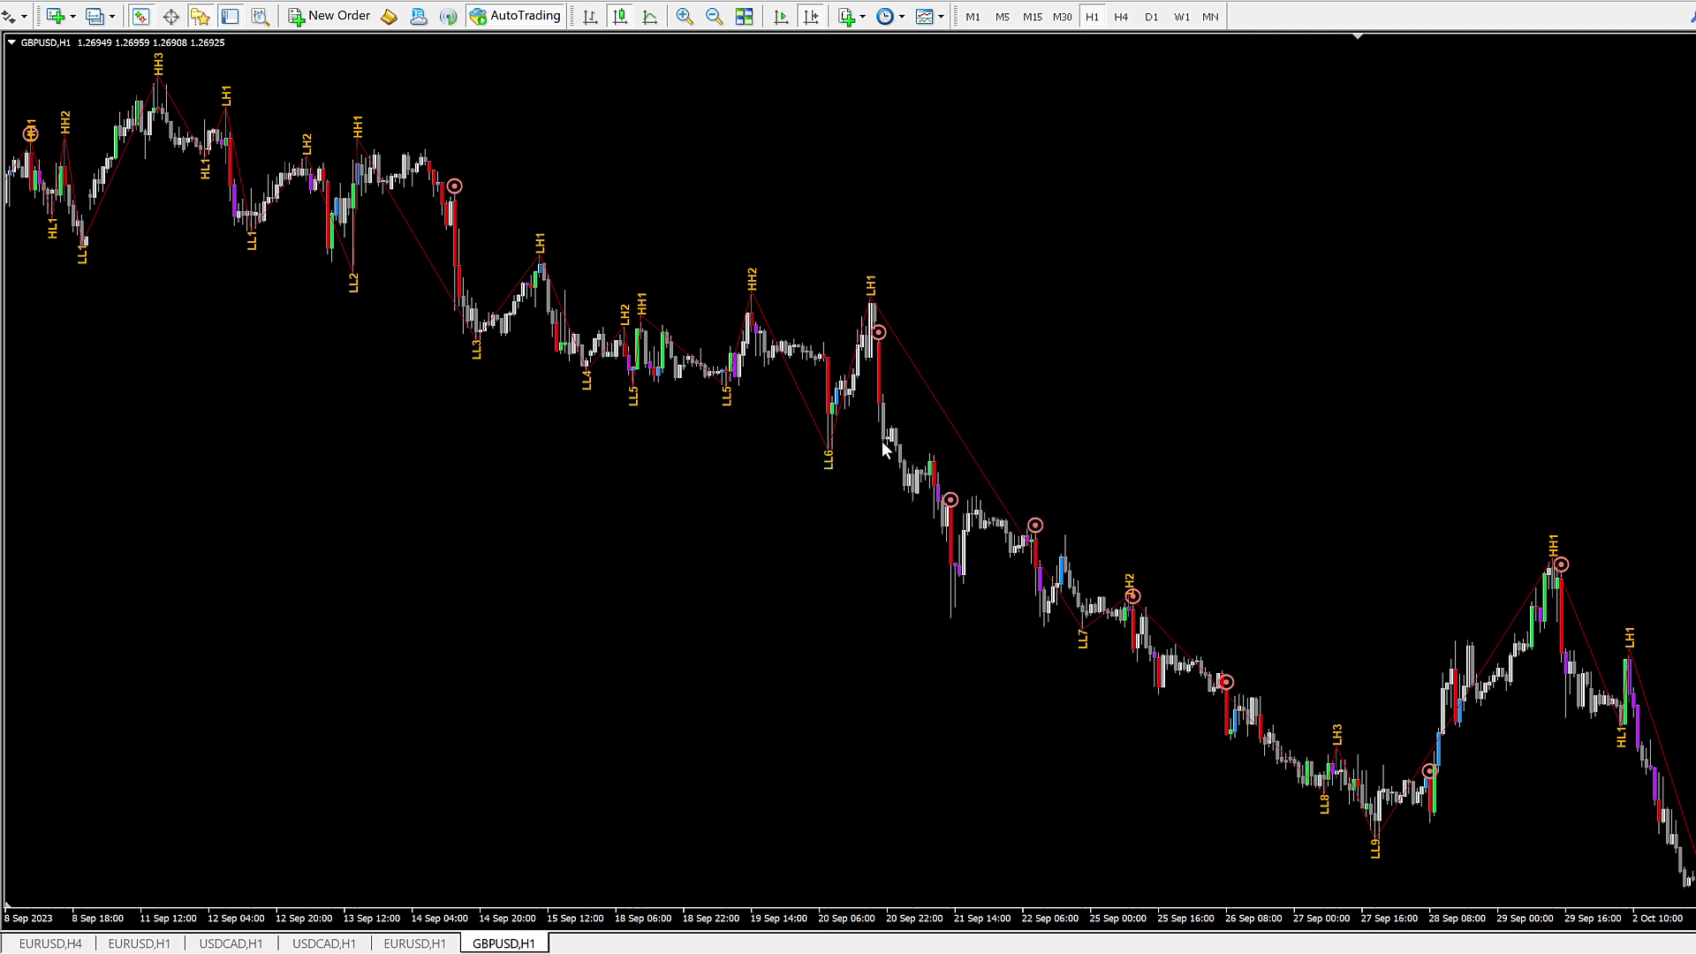
Step: Set Check for Higher Lows (BUY) or Lower Highs (SELL) to 2 in the Abiroid Range Breaker Arrow indicator and apply it
{"action": "right_click", "coordinate": [1117, 247]}
{"action": "left_click", "coordinate": [1186, 368]}
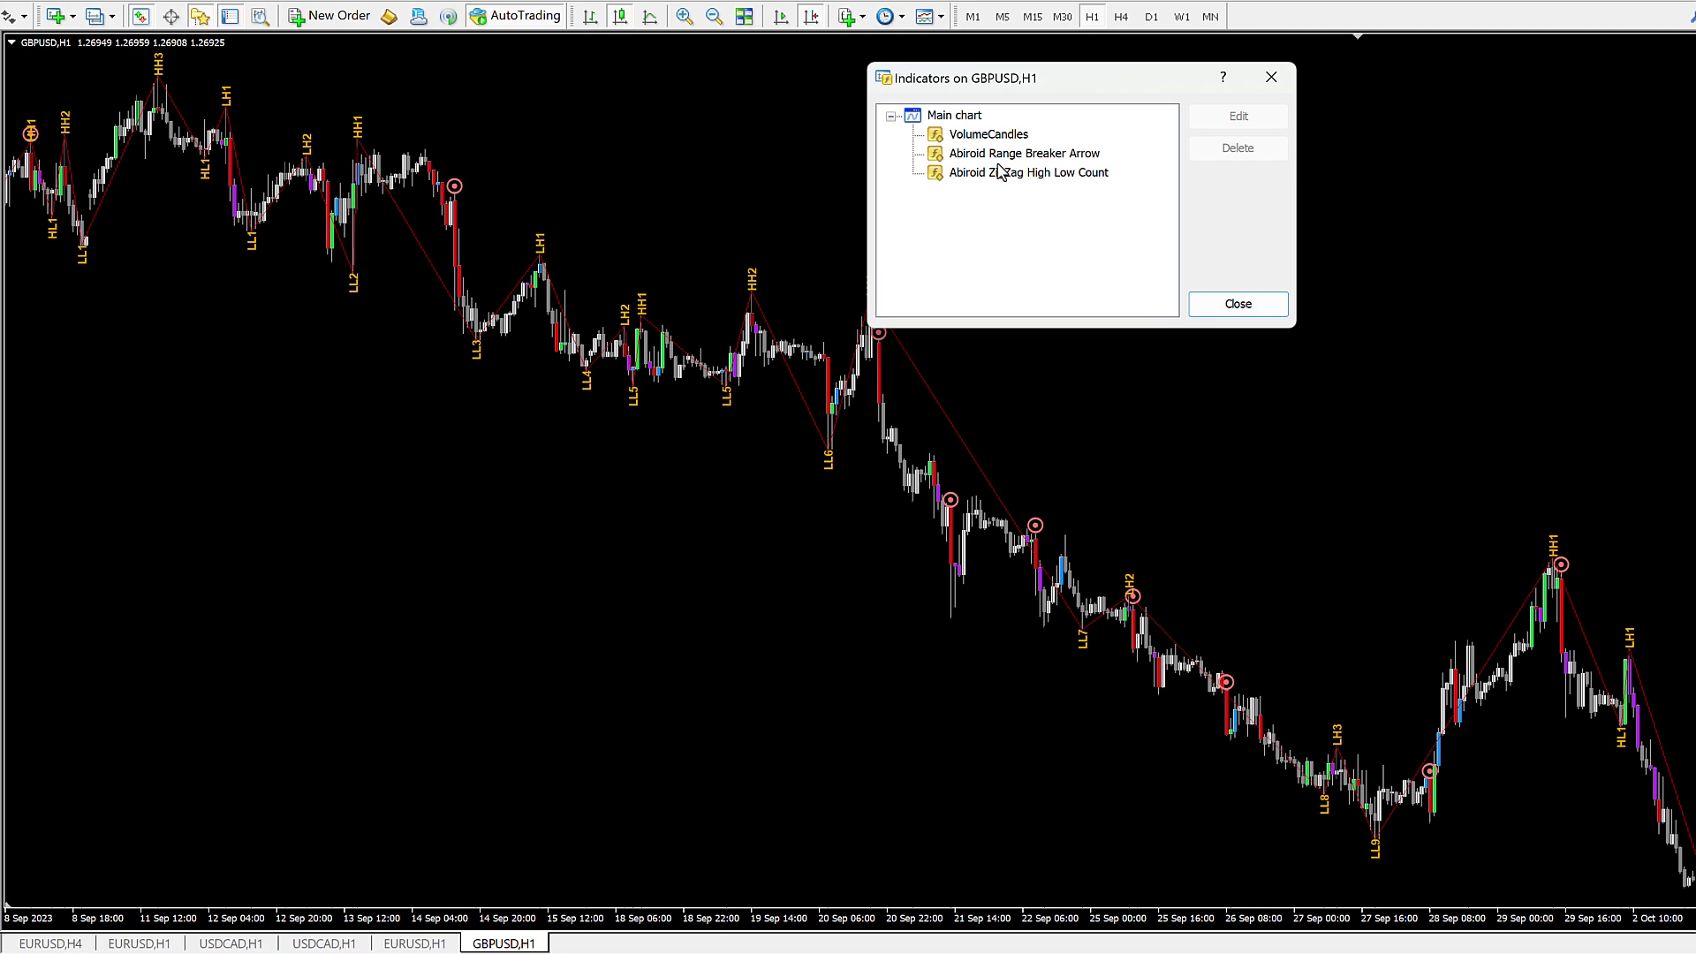
{"action": "double_click", "coordinate": [1002, 154]}
{"action": "scroll", "coordinate": [1215, 576], "scroll_direction": "down", "scroll_amount": 2}
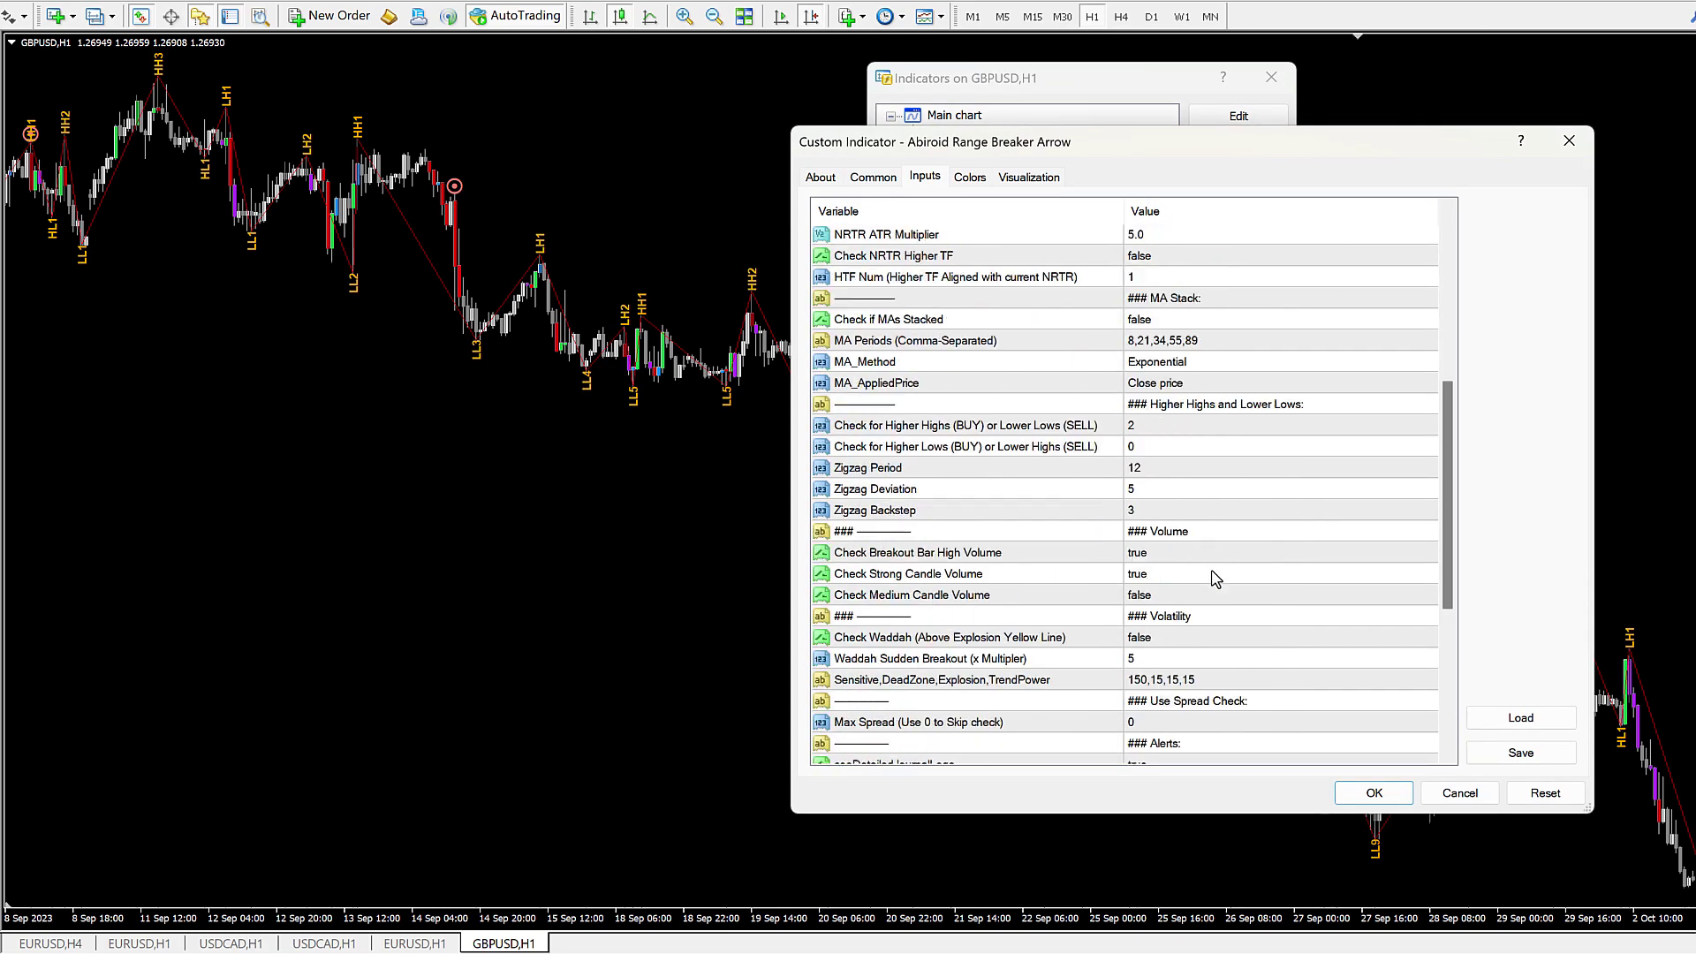
{"action": "left_click", "coordinate": [916, 428]}
{"action": "left_click", "coordinate": [910, 448]}
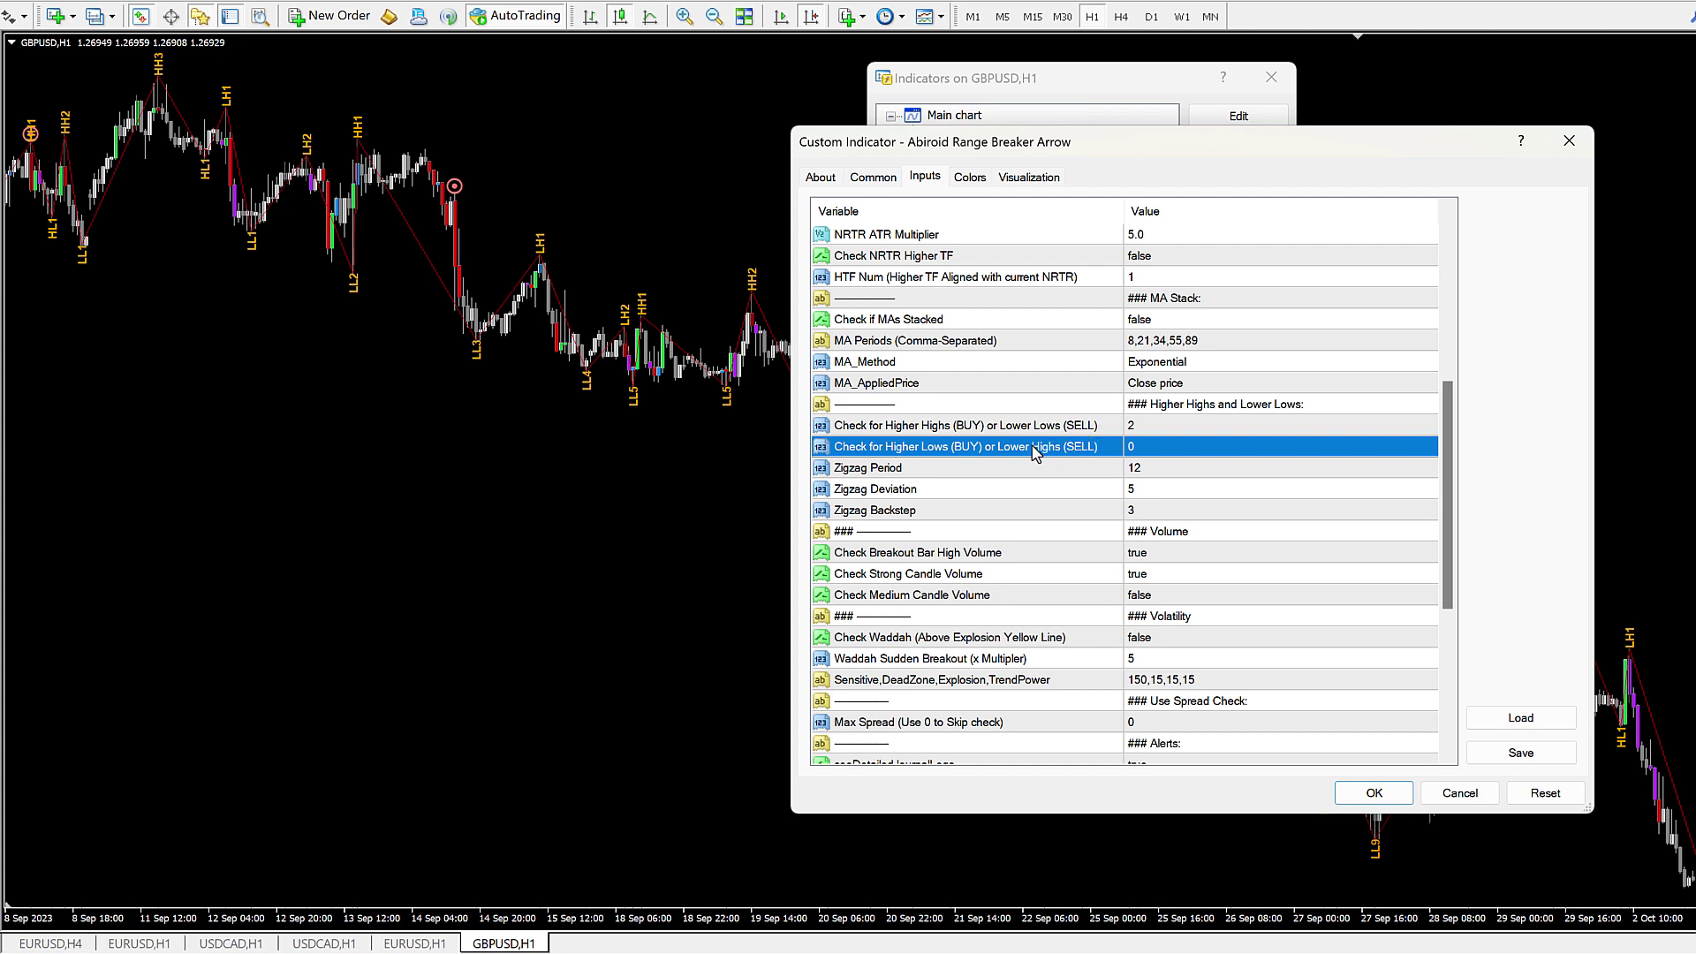
{"action": "left_click", "coordinate": [1163, 446]}
{"action": "type", "text": "2"}
{"action": "key", "text": "Return"}
{"action": "left_click", "coordinate": [1374, 792]}
{"action": "left_click", "coordinate": [1251, 309]}
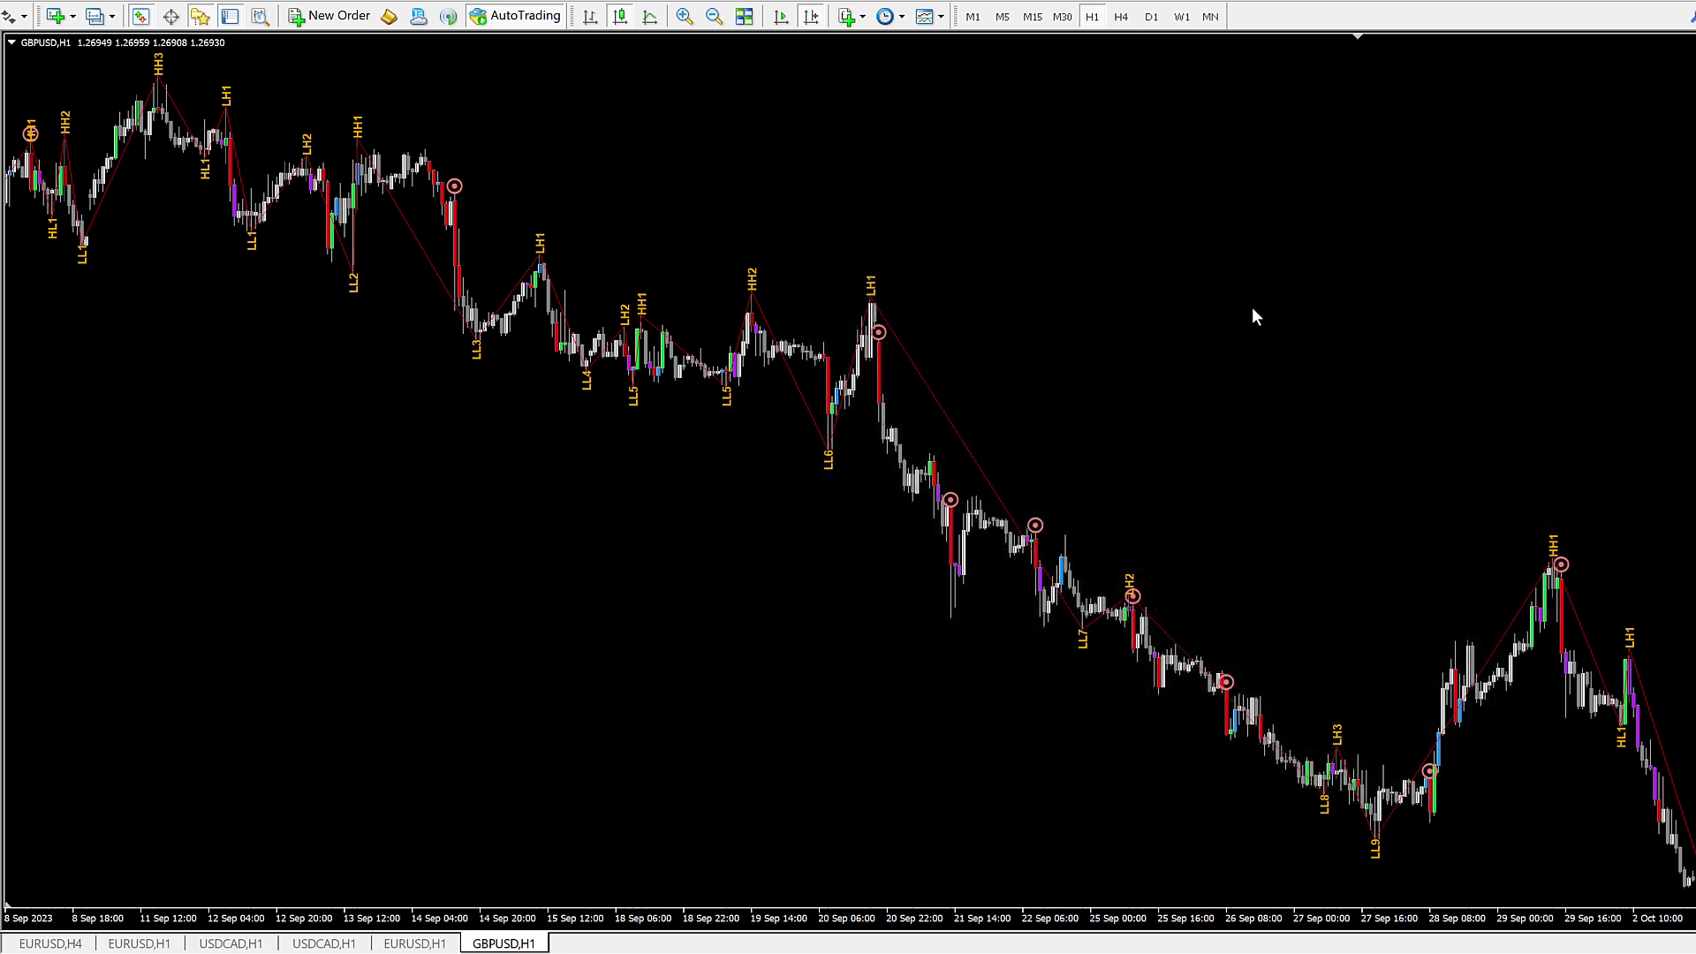
Step: Compare the breakout signals with the high/low count labels across the September and October 2023 price action
{"action": "left_click_drag", "start_coordinate": [1386, 469], "coordinate": [1313, 459]}
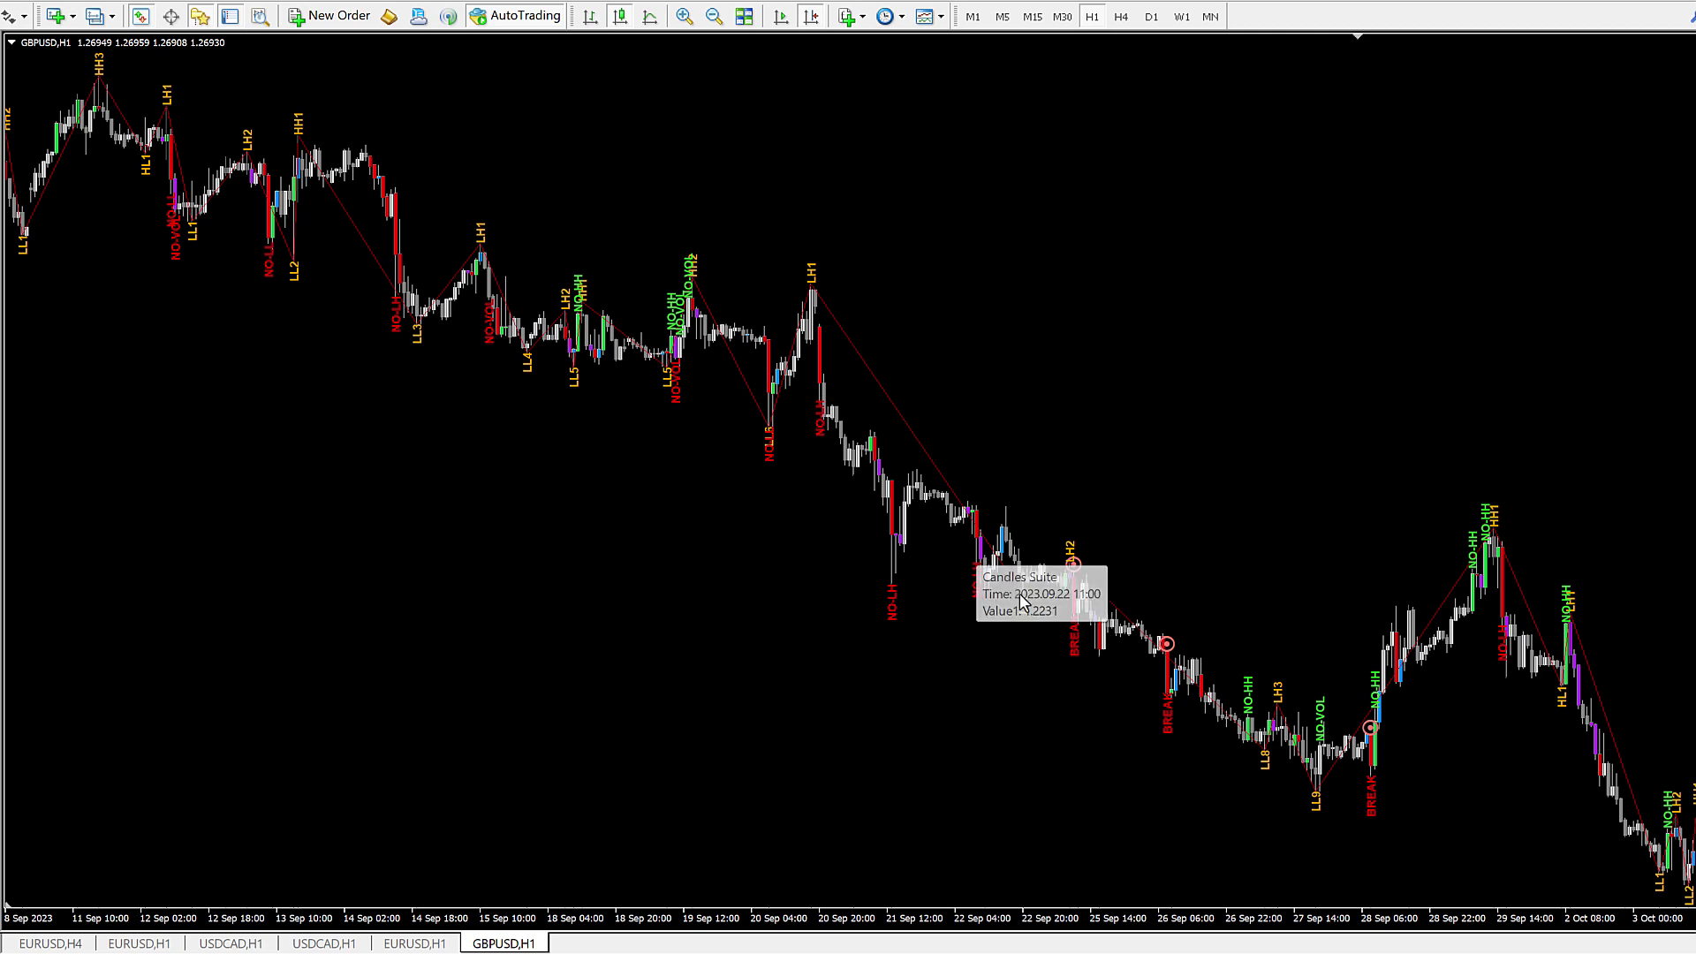
{"action": "left_click_drag", "start_coordinate": [1317, 592], "coordinate": [1026, 491]}
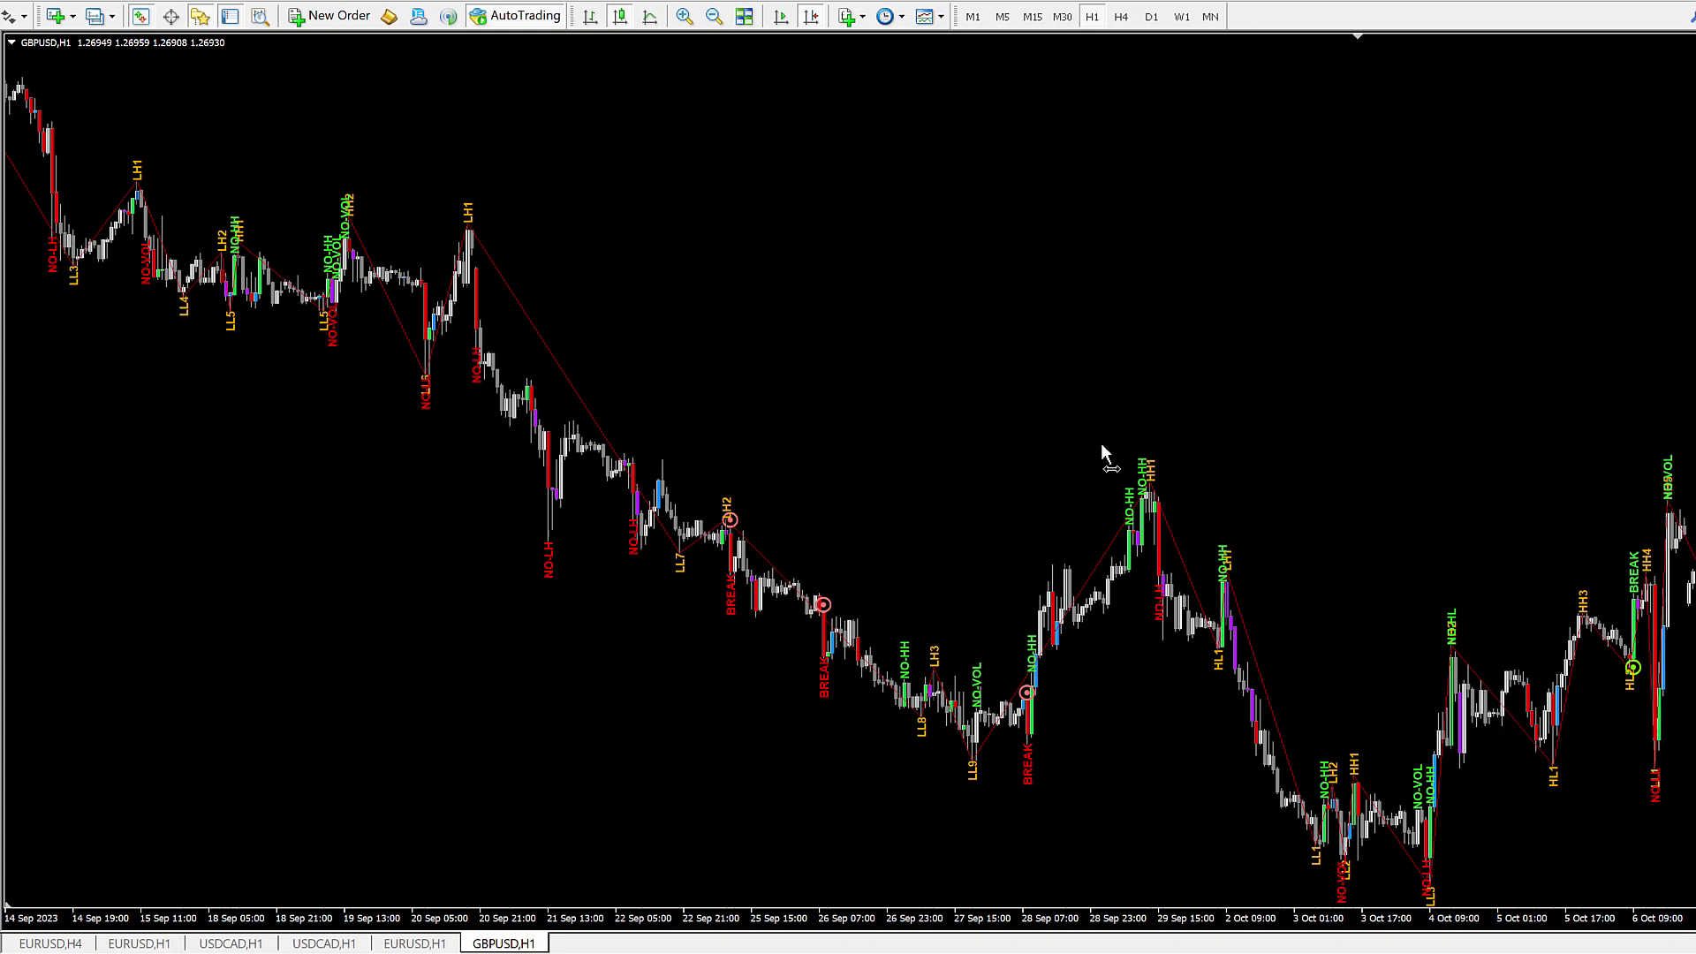
{"action": "left_click_drag", "start_coordinate": [1102, 454], "coordinate": [531, 358]}
{"action": "left_click_drag", "start_coordinate": [1276, 422], "coordinate": [606, 389]}
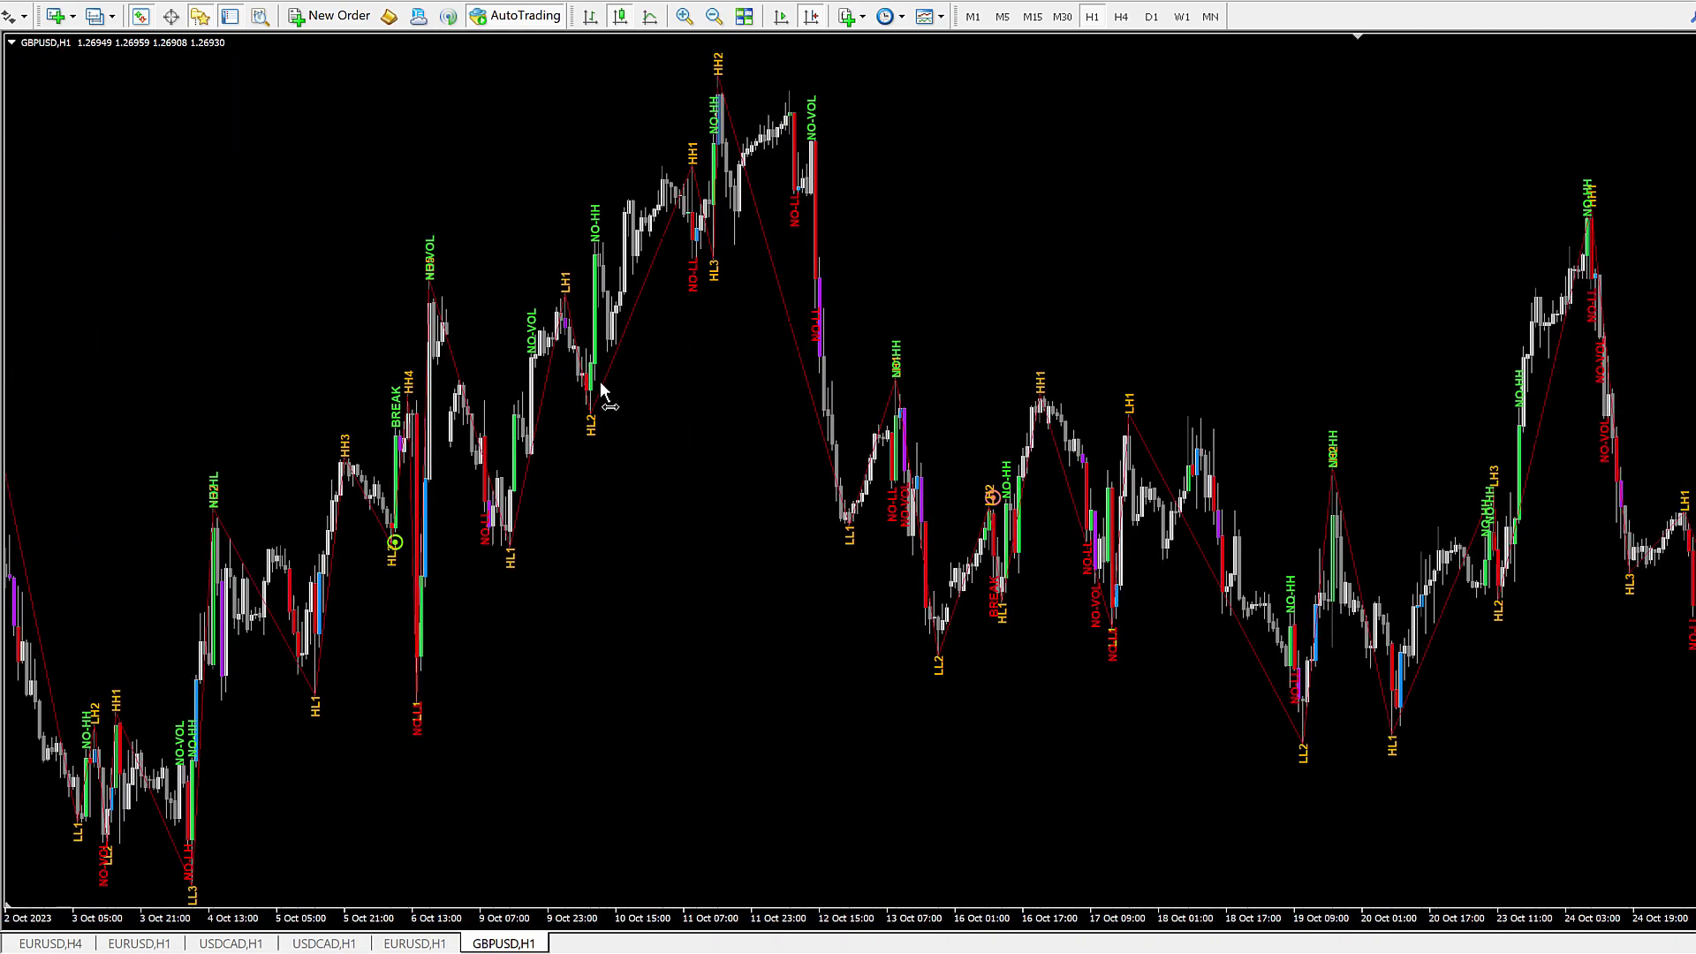
{"action": "left_click_drag", "start_coordinate": [1193, 371], "coordinate": [755, 348]}
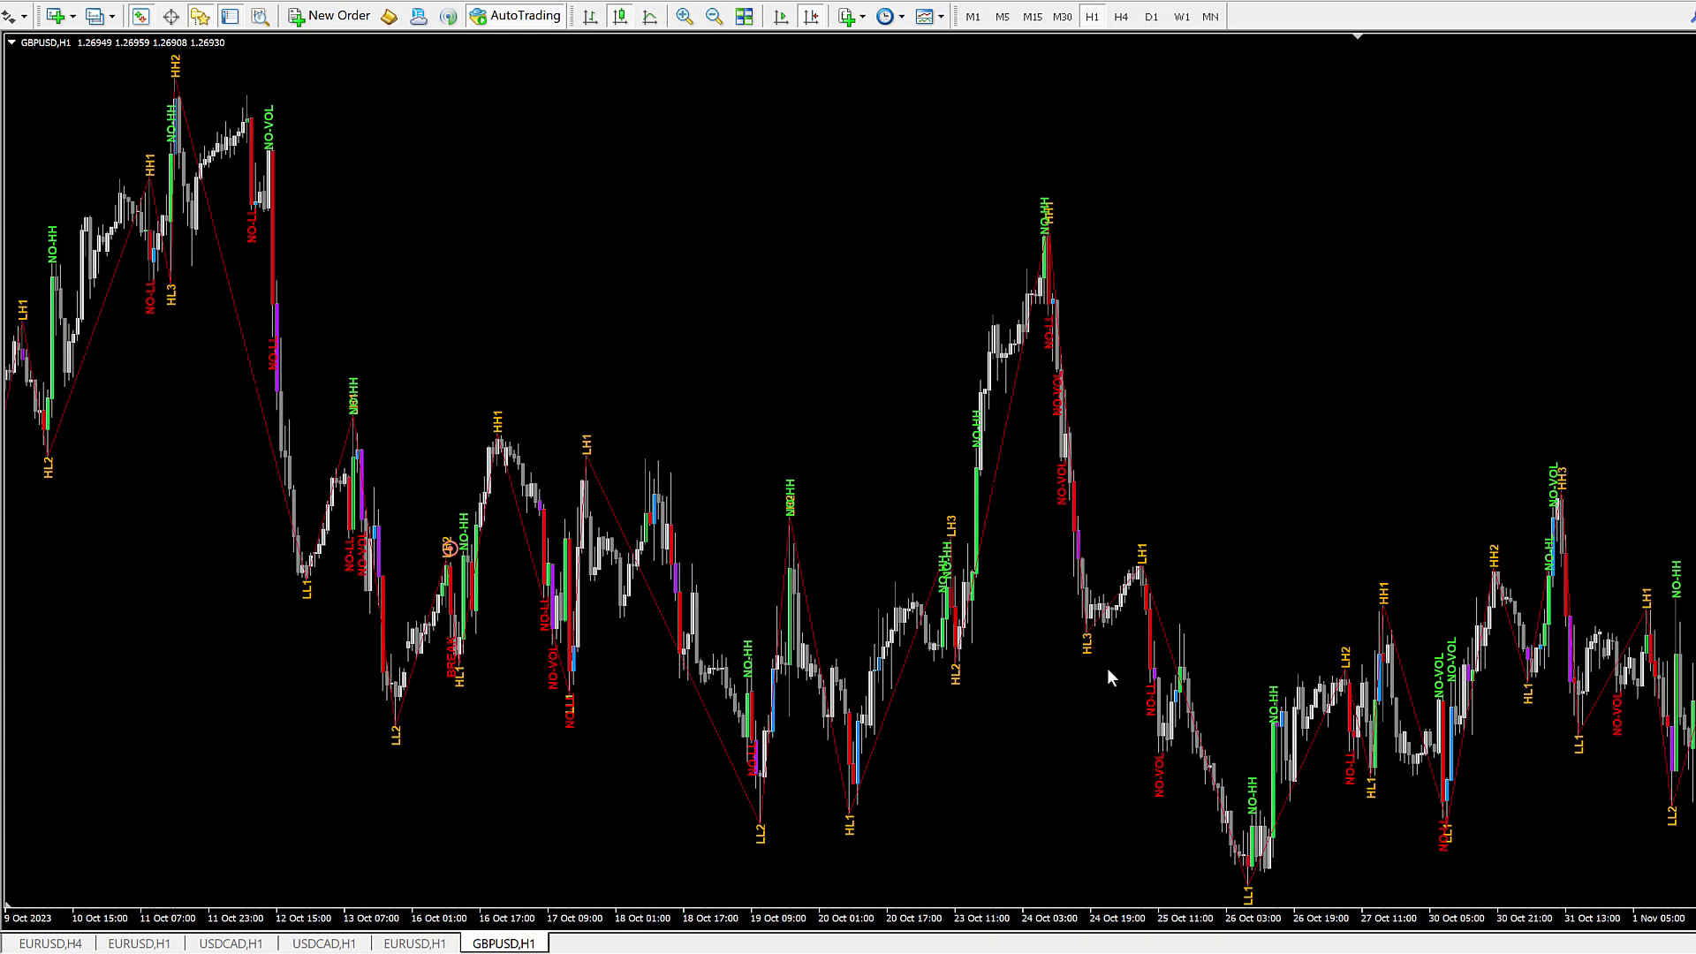
Step: Delete the Abiroid ZigZag High Low Count indicator from the GBPUSD,H1 chart
{"action": "right_click", "coordinate": [702, 189]}
{"action": "left_click", "coordinate": [792, 316]}
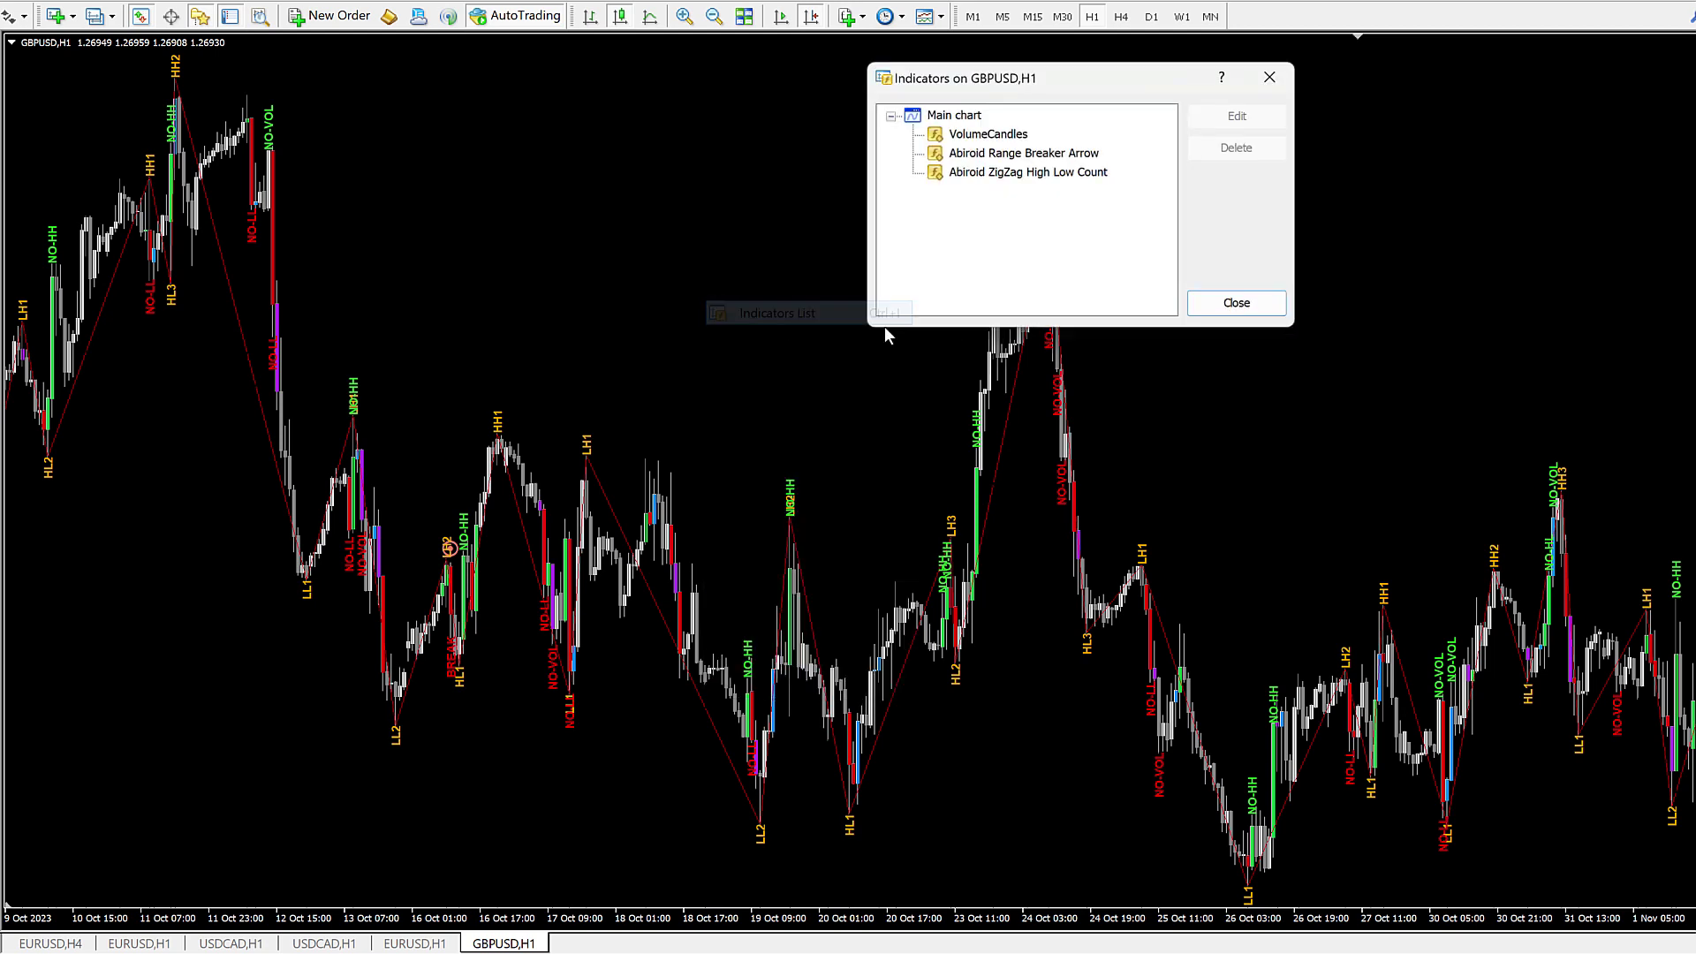
{"action": "left_click", "coordinate": [1016, 175]}
{"action": "left_click", "coordinate": [1238, 148]}
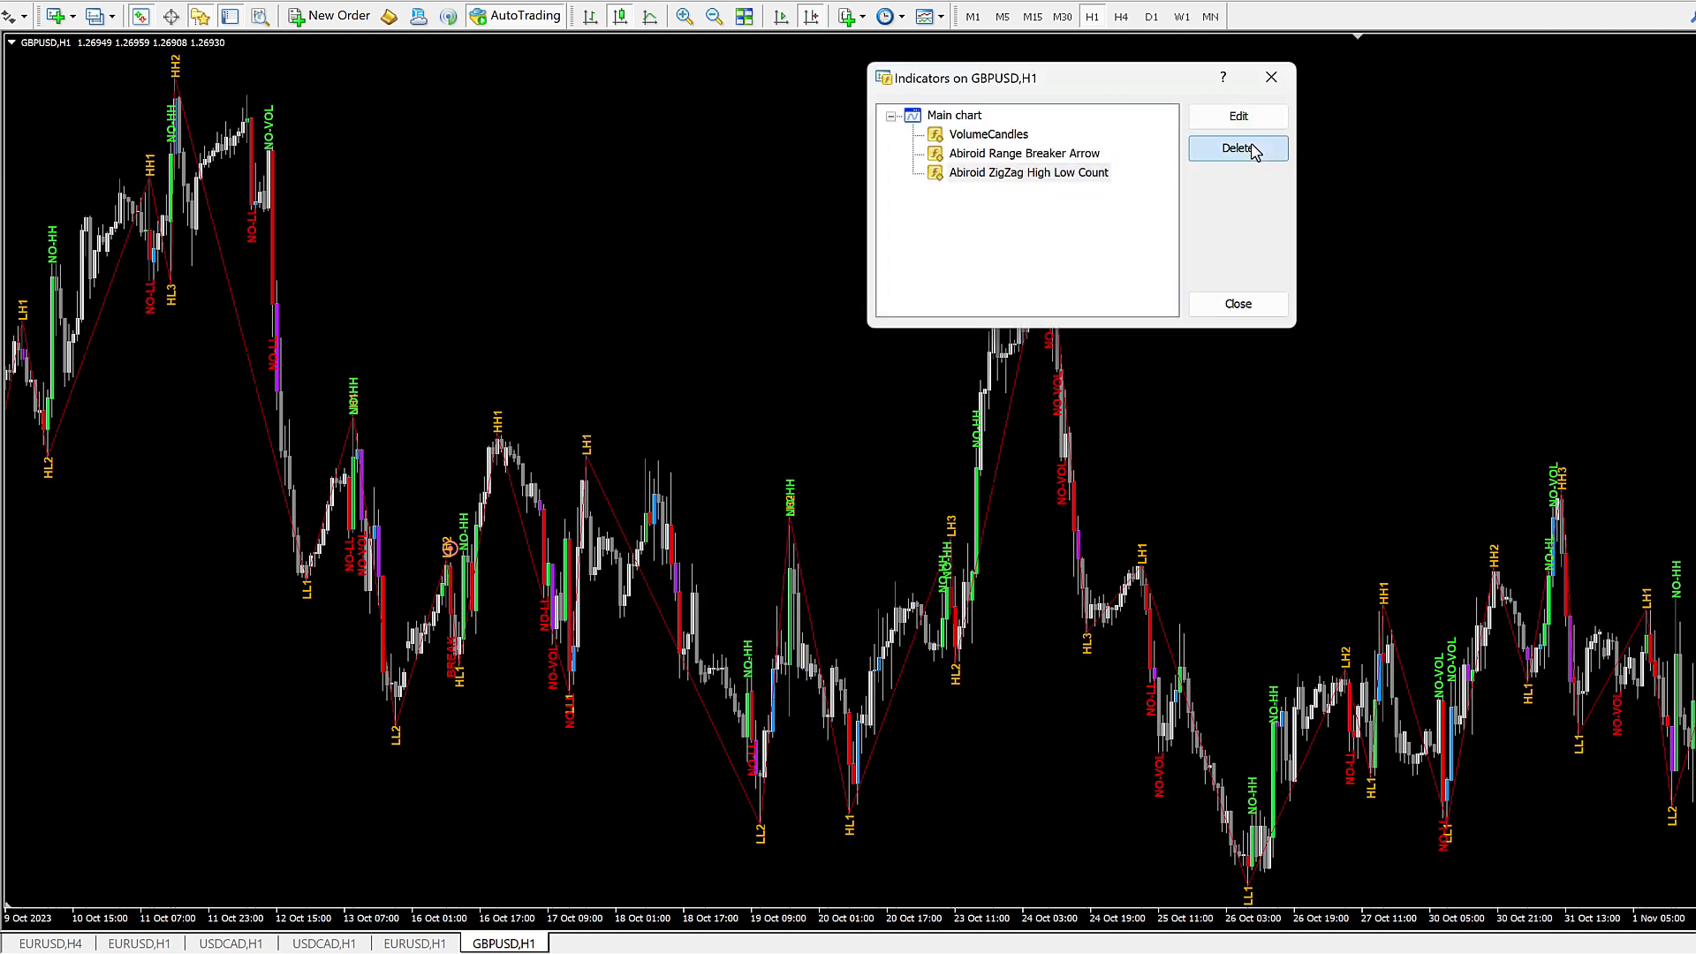
{"action": "left_click", "coordinate": [999, 156]}
{"action": "left_click", "coordinate": [1242, 304]}
Step: Examine the filtered breakout signals through November 2023 and back to early October
{"action": "left_click_drag", "start_coordinate": [1446, 618], "coordinate": [665, 505]}
{"action": "left_click_drag", "start_coordinate": [1249, 453], "coordinate": [415, 714]}
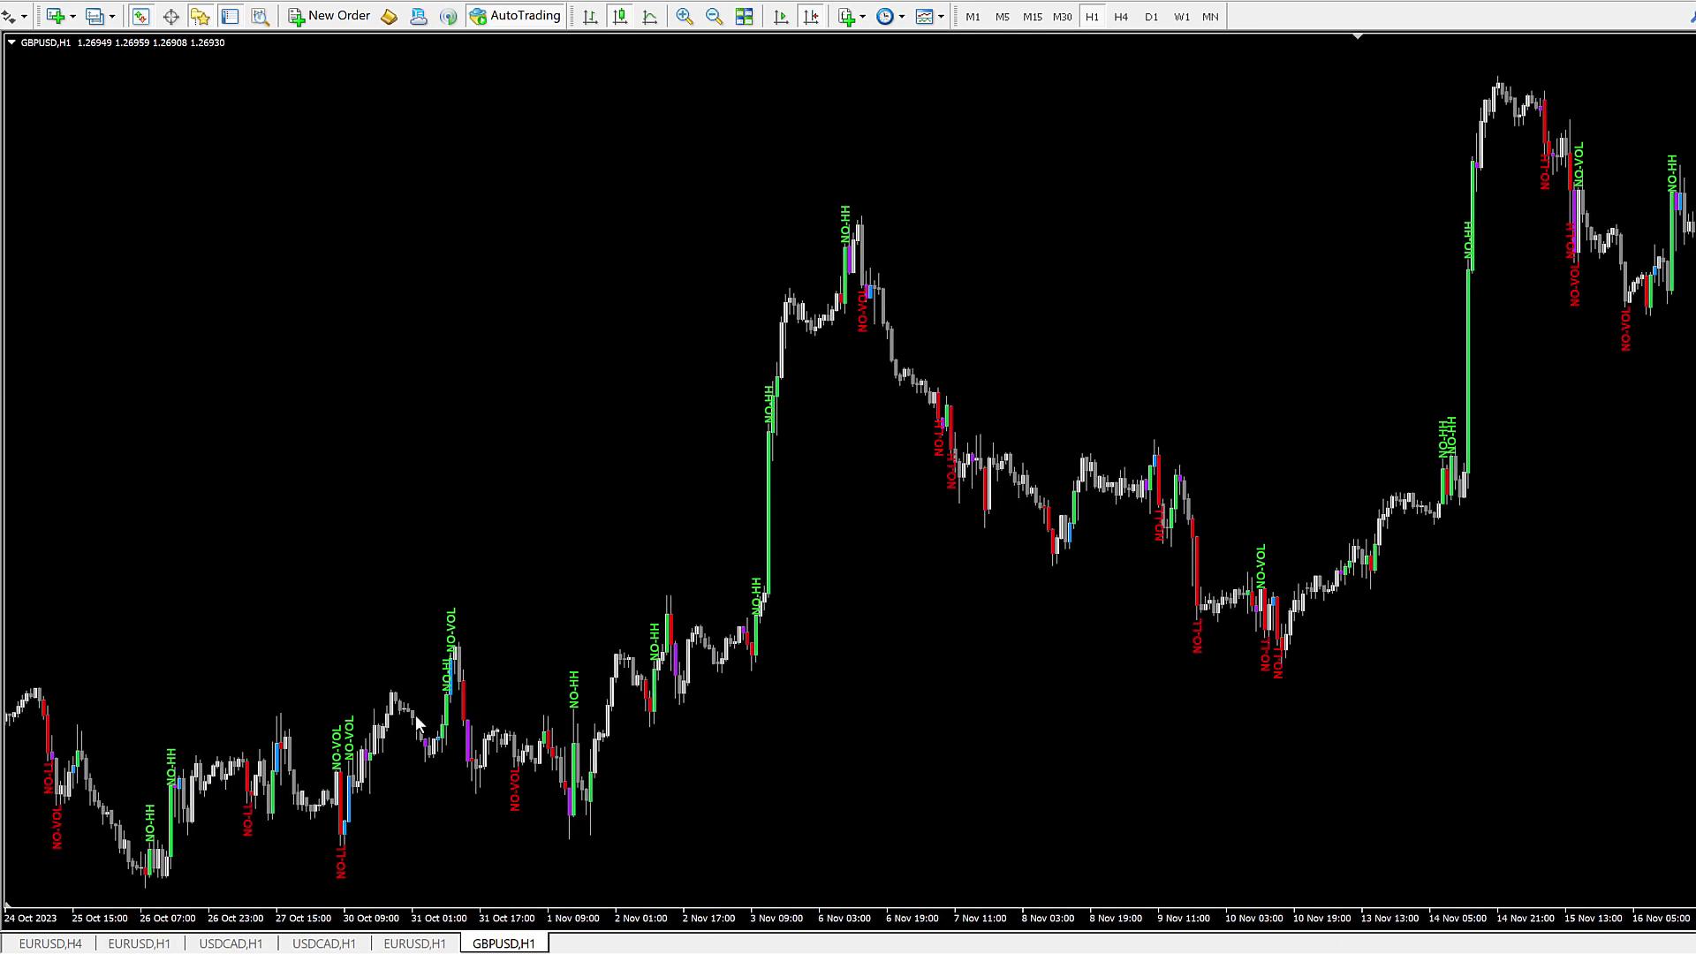
{"action": "left_click_drag", "start_coordinate": [827, 594], "coordinate": [447, 575]}
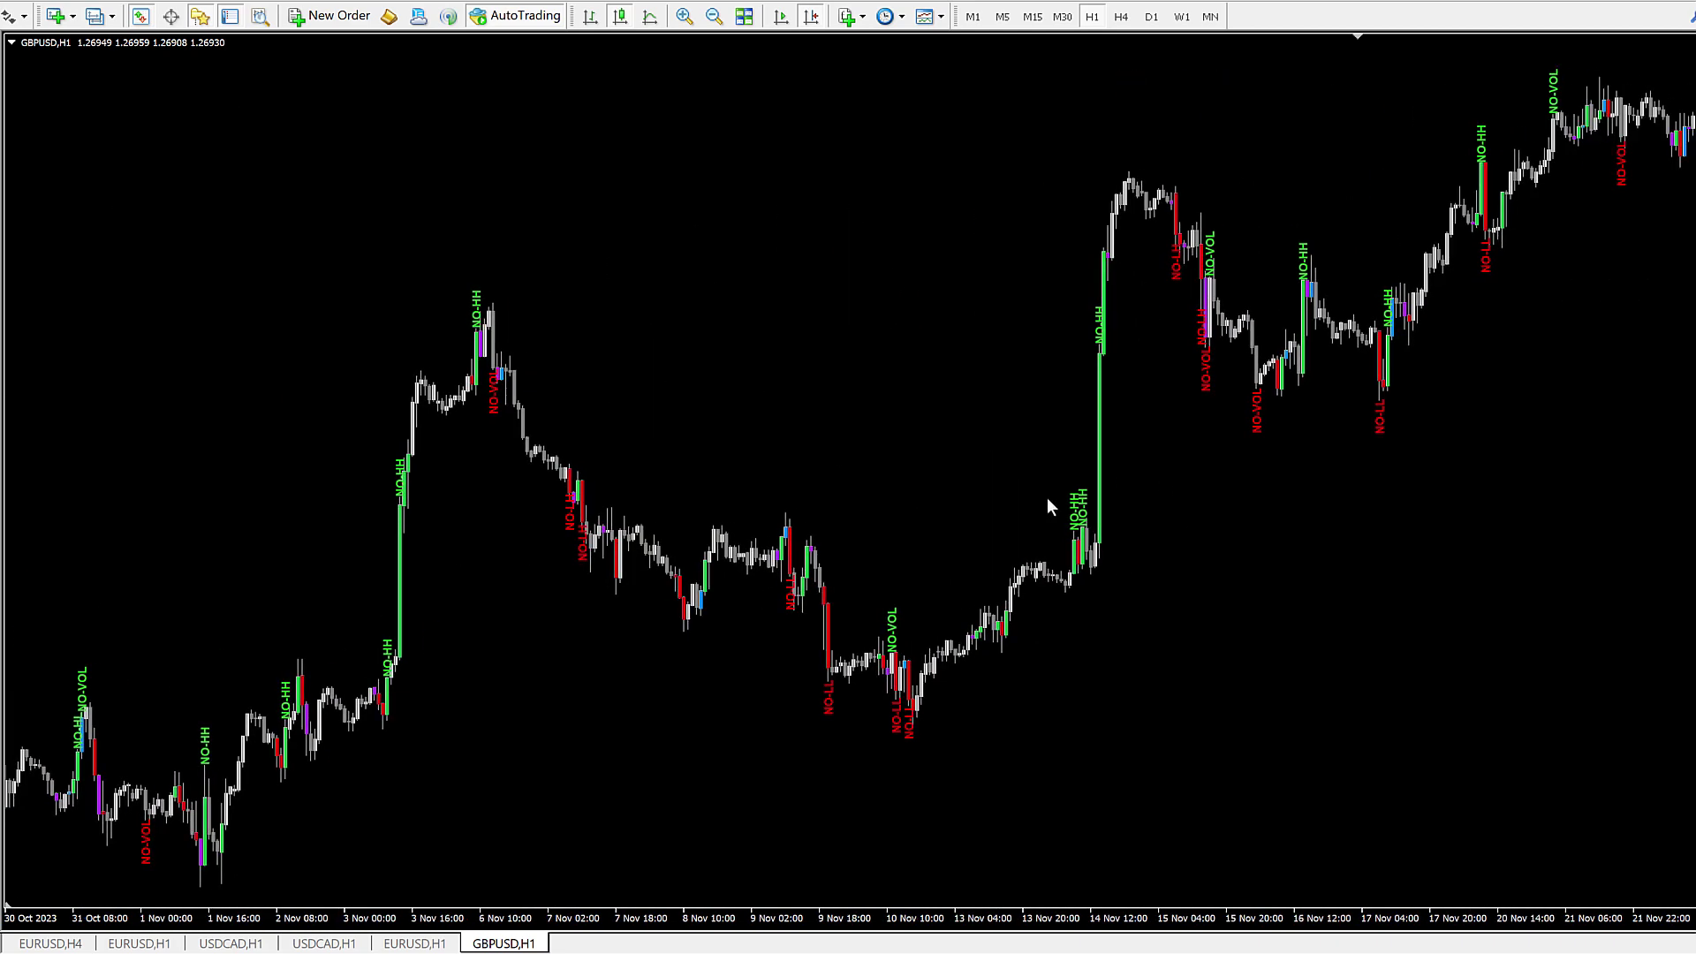
{"action": "left_click_drag", "start_coordinate": [1159, 547], "coordinate": [566, 530]}
{"action": "left_click_drag", "start_coordinate": [1370, 468], "coordinate": [935, 470]}
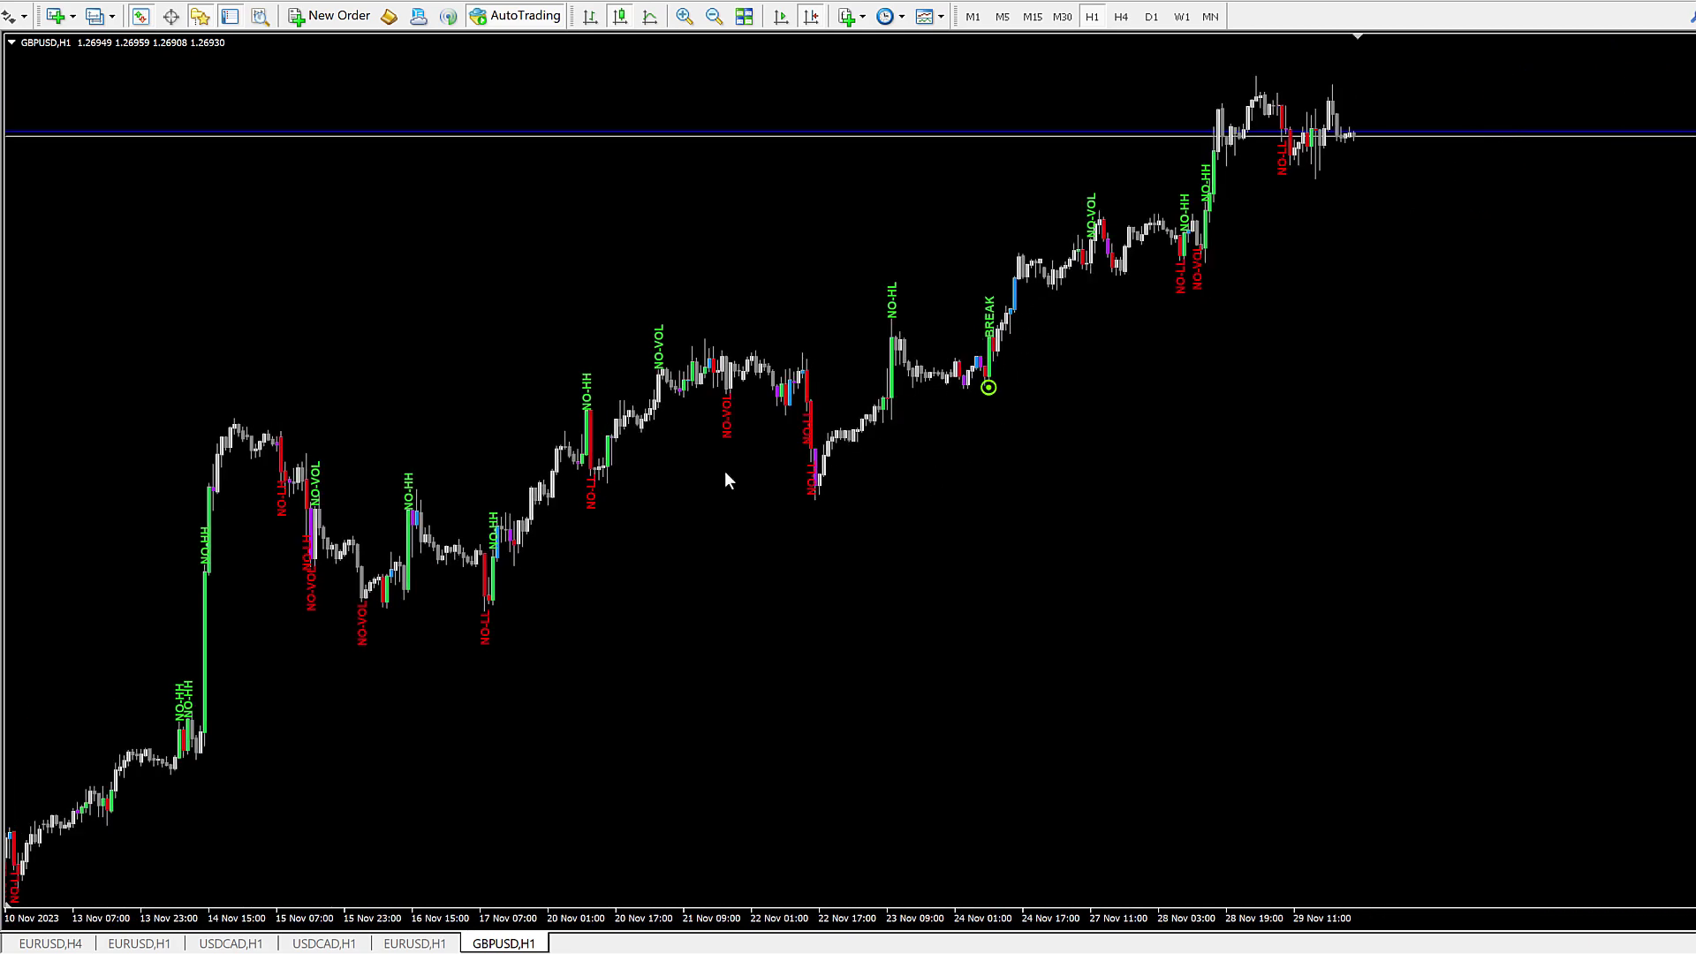
{"action": "left_click_drag", "start_coordinate": [725, 479], "coordinate": [1237, 409]}
{"action": "left_click_drag", "start_coordinate": [361, 441], "coordinate": [1454, 417]}
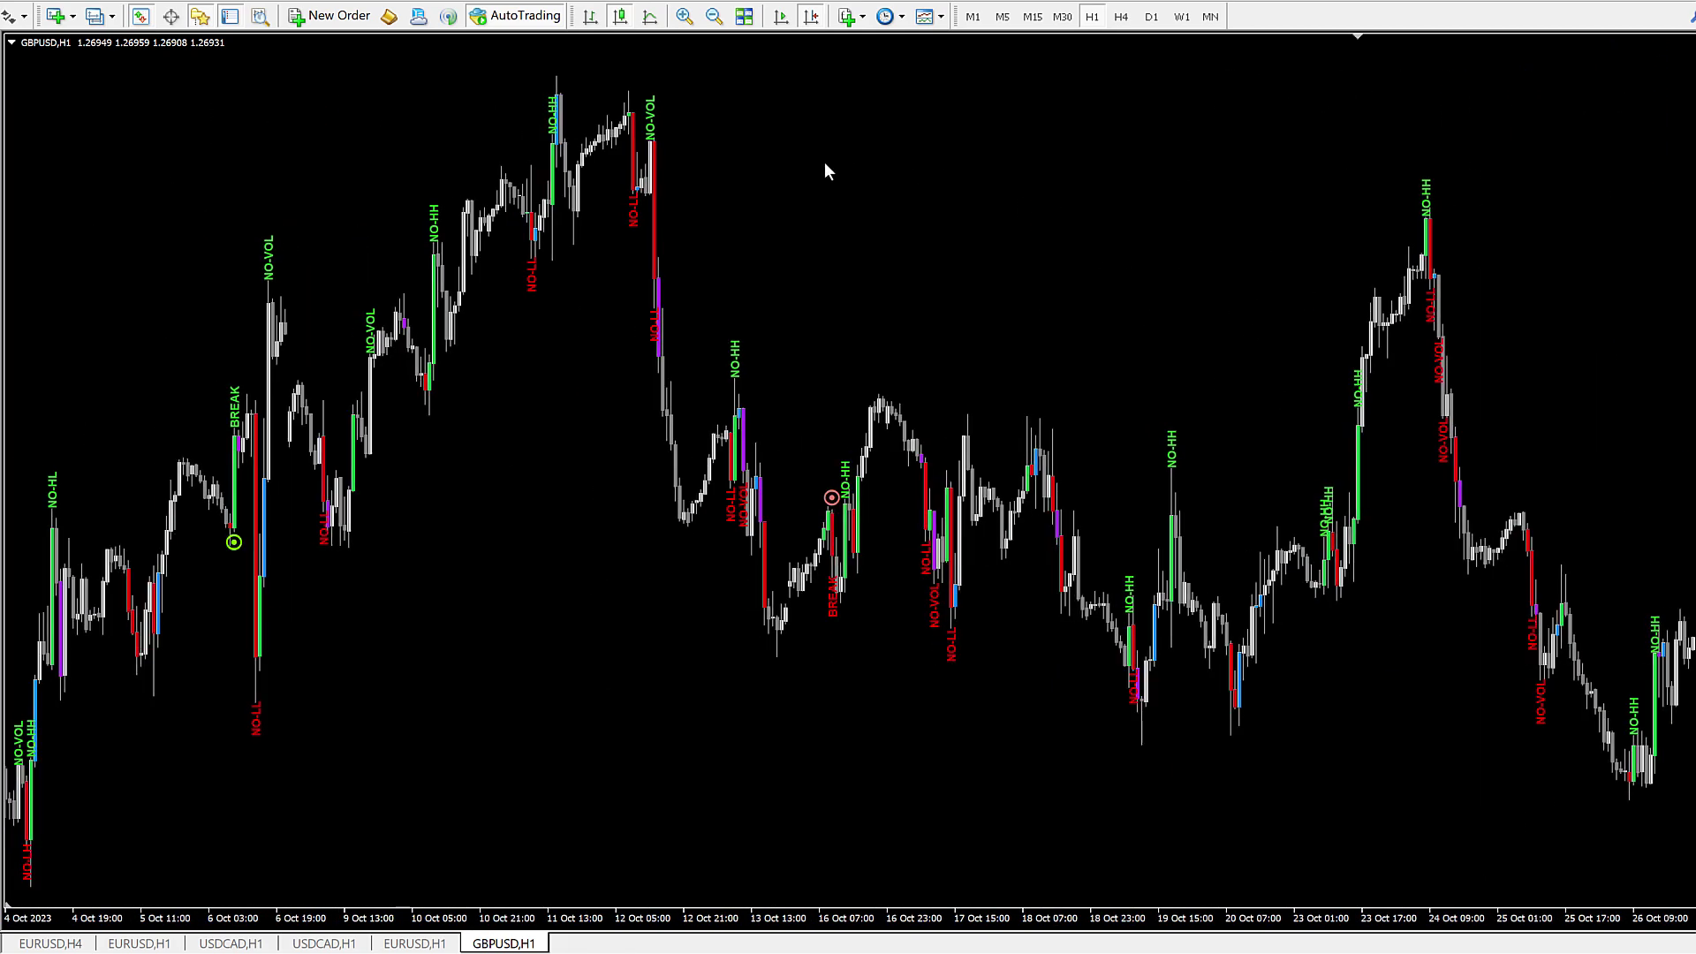
Step: Set Check for Higher Lows (BUY) or Lower Highs (SELL) to 0 in the Abiroid Range Breaker Arrow indicator and apply it
{"action": "right_click", "coordinate": [824, 162]}
{"action": "left_click", "coordinate": [893, 284]}
{"action": "left_click", "coordinate": [987, 151]}
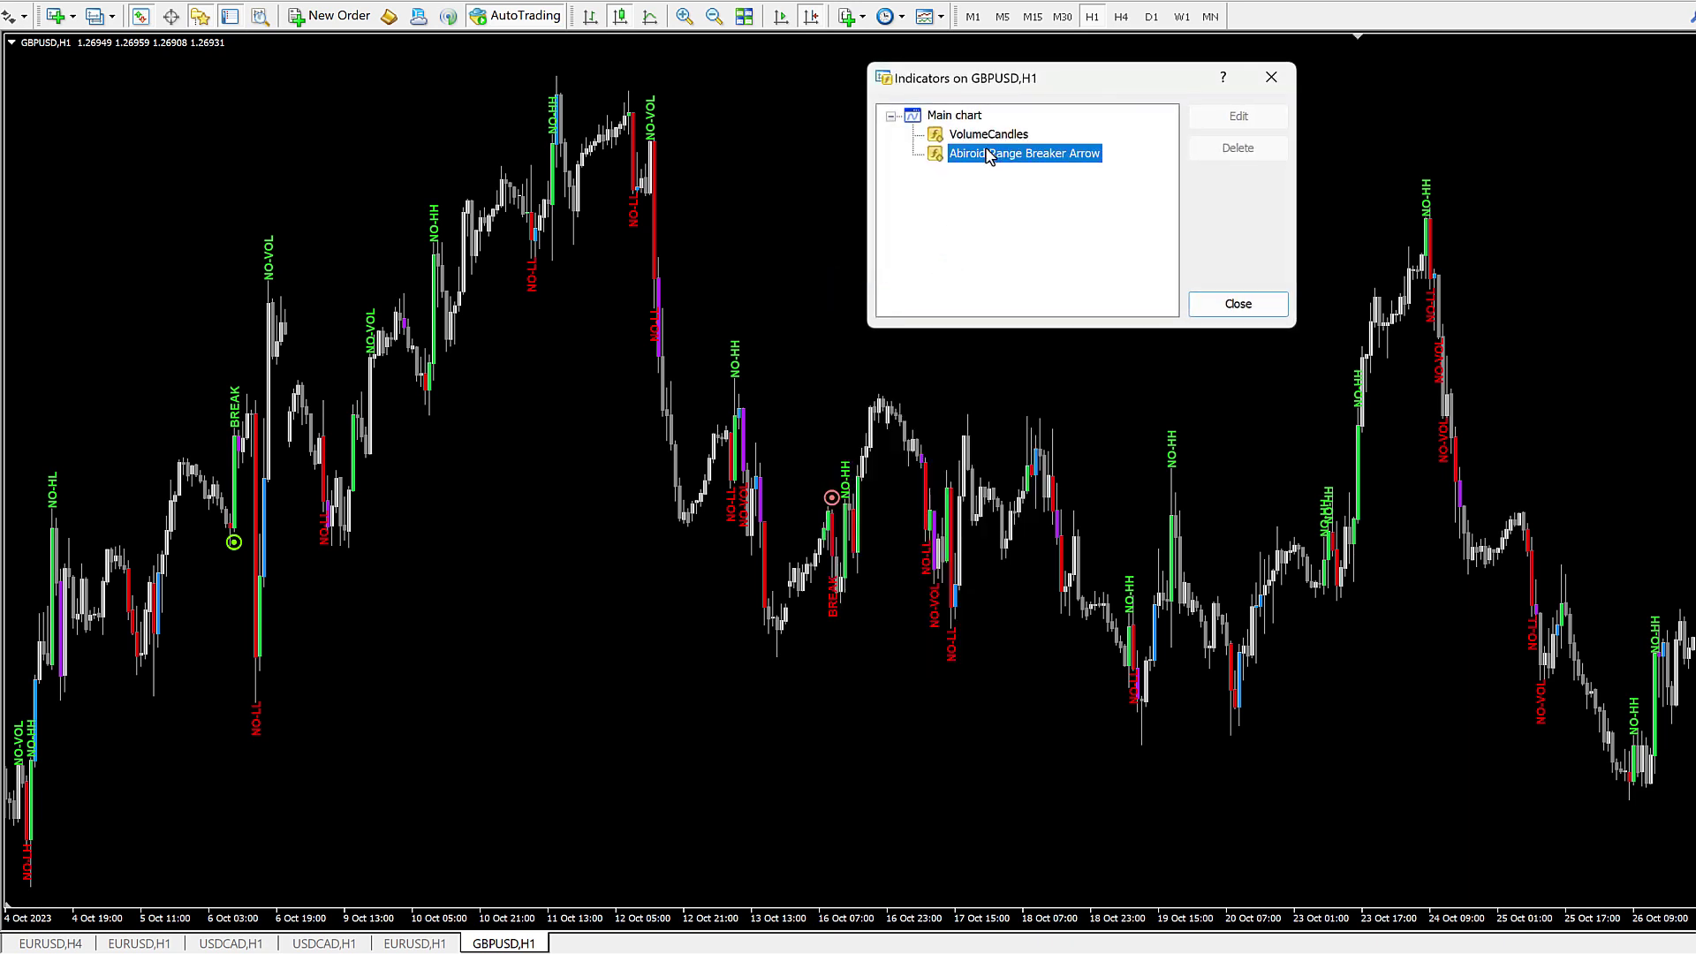
{"action": "double_click", "coordinate": [987, 154]}
{"action": "scroll", "coordinate": [1144, 618], "scroll_direction": "down", "scroll_amount": 2}
{"action": "double_click", "coordinate": [1120, 702]}
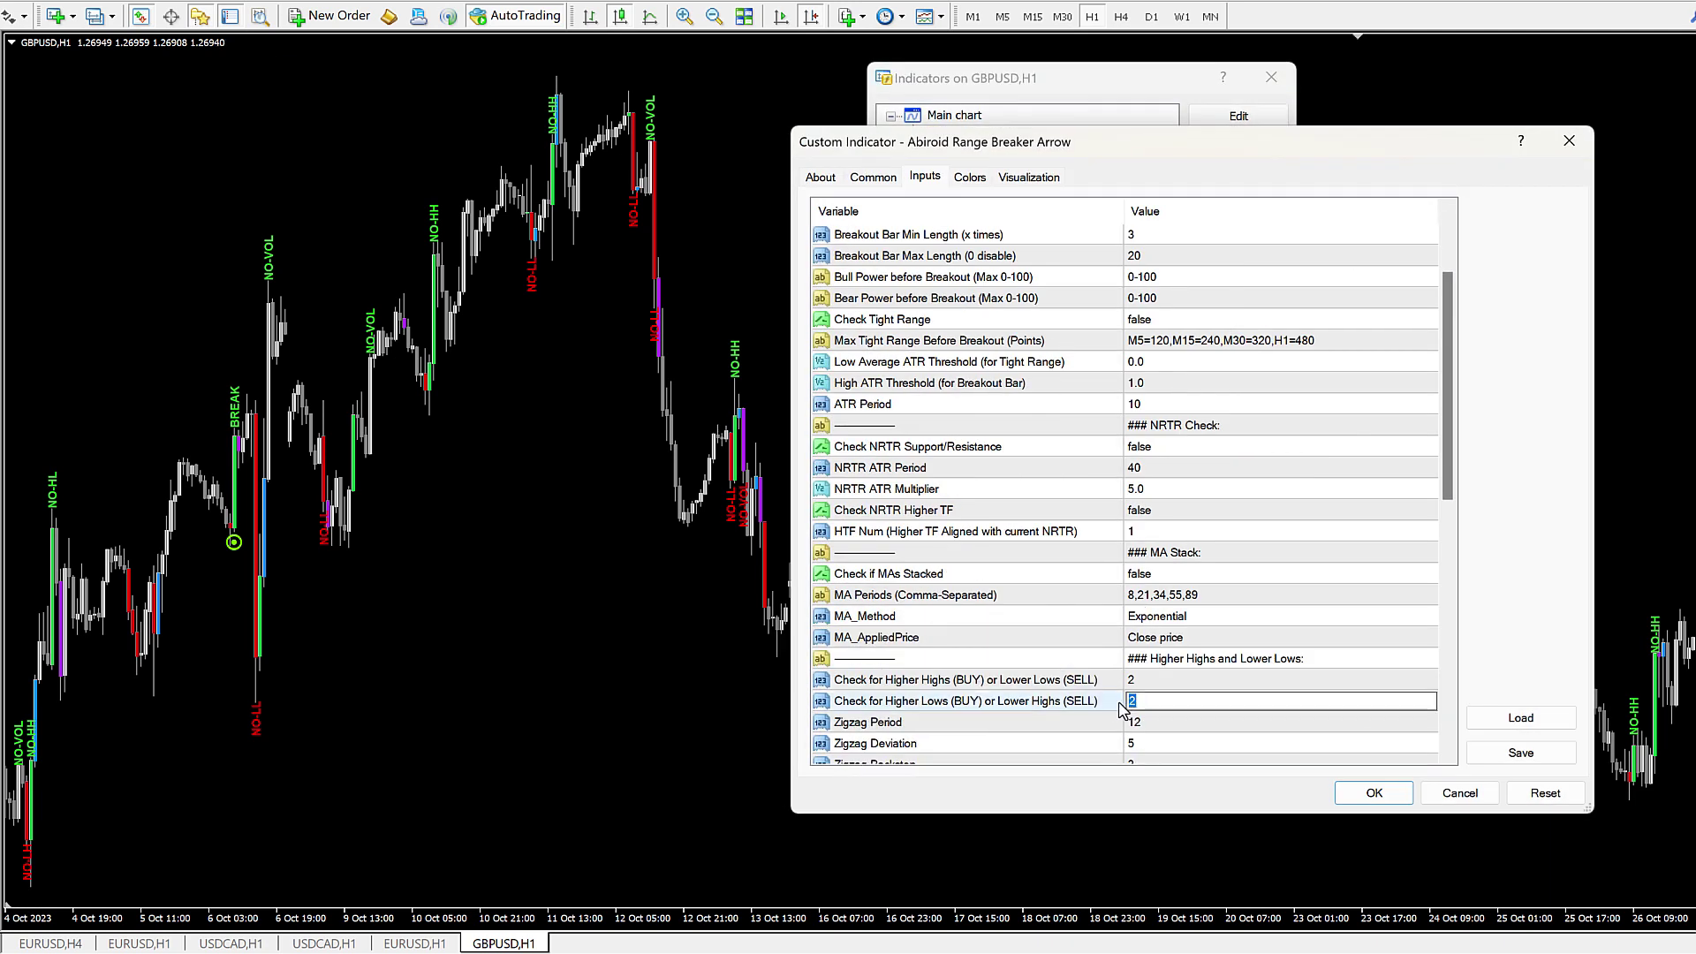
{"action": "type", "text": "0"}
{"action": "left_click", "coordinate": [1064, 700]}
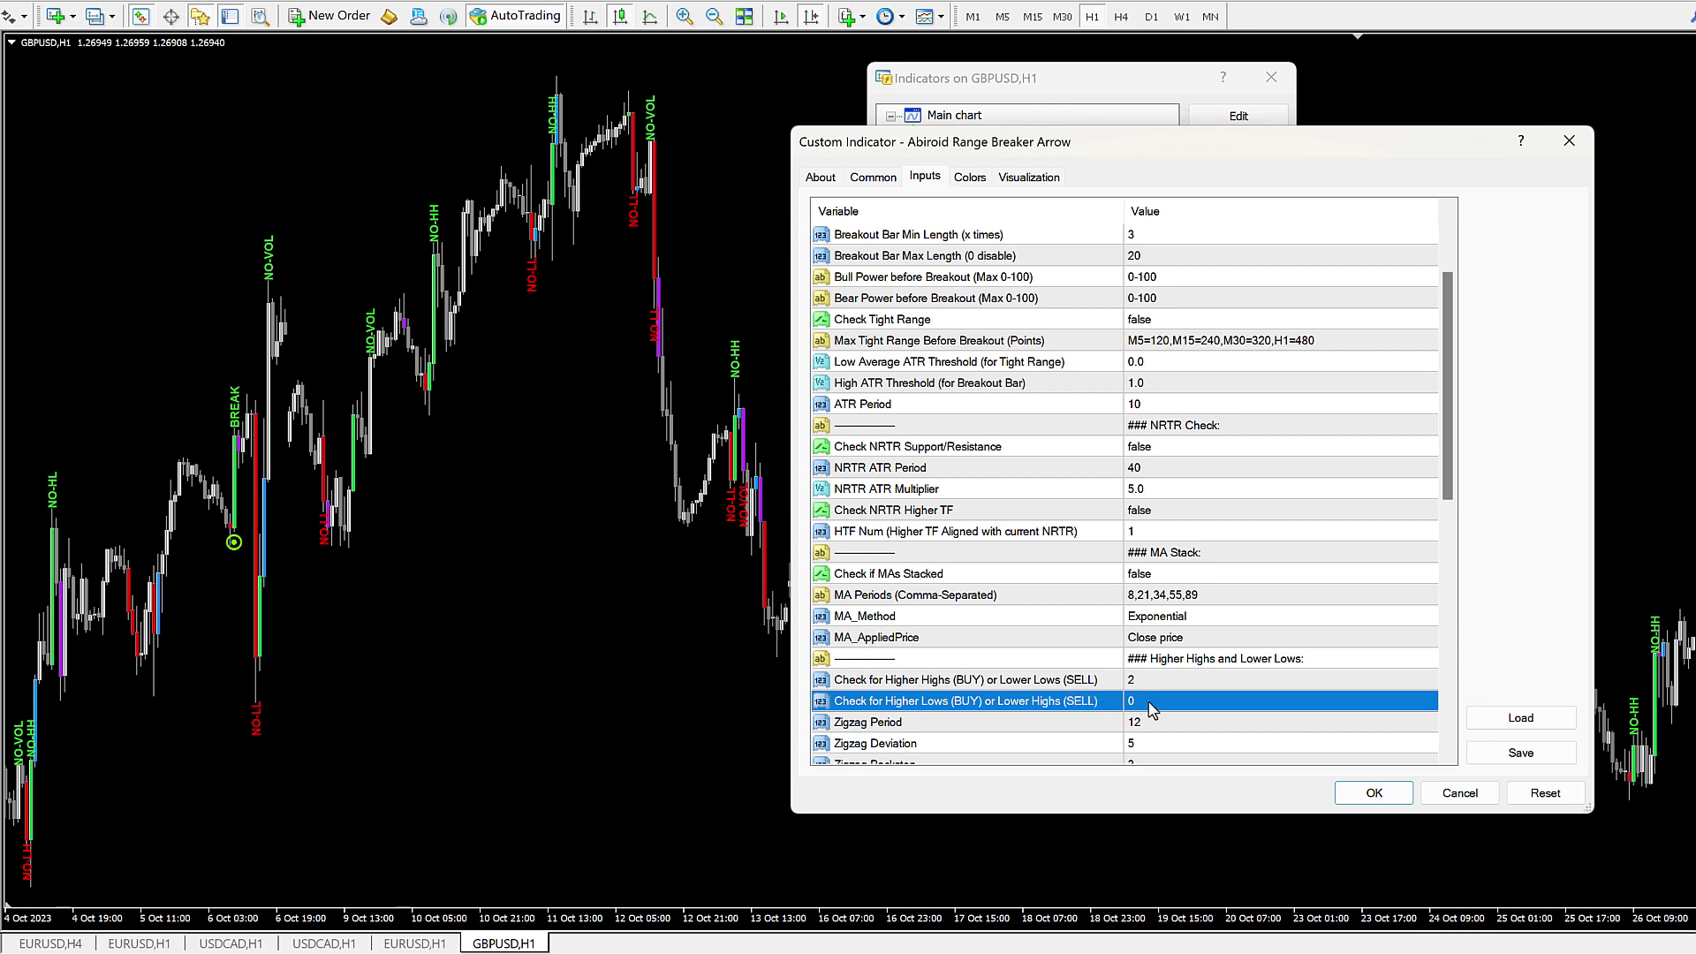
{"action": "left_click", "coordinate": [1405, 793]}
{"action": "left_click", "coordinate": [1255, 306]}
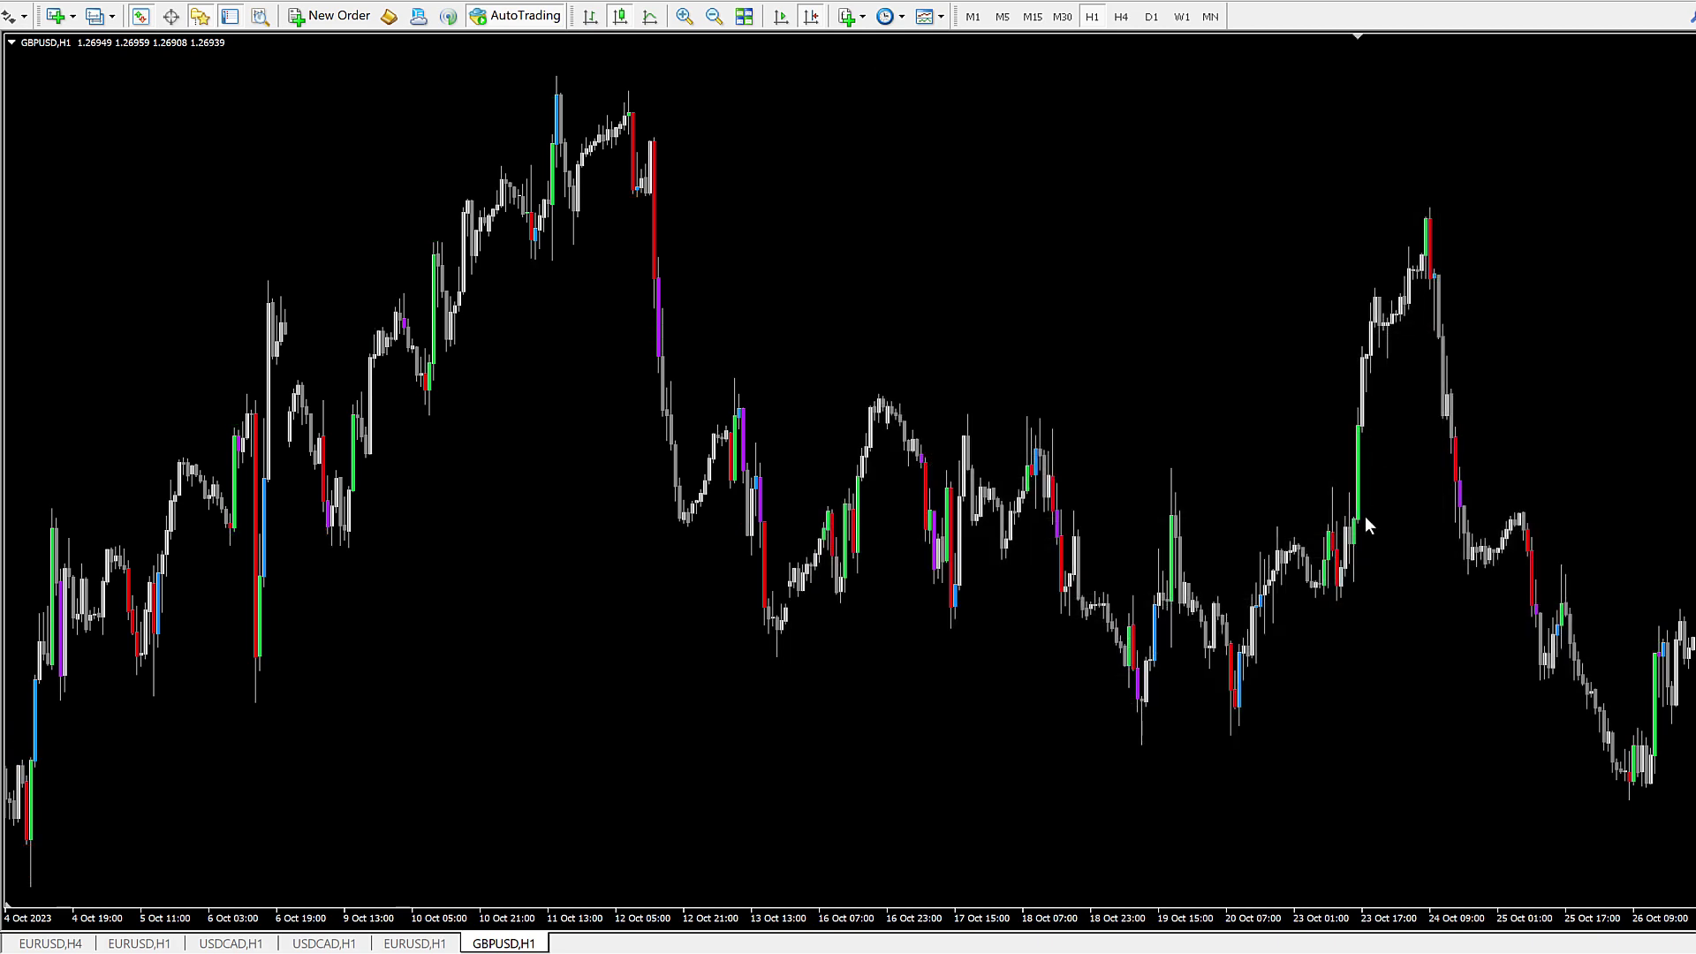
Step: Examine the breakout signals and filter labels on the GBPUSD,H1 chart from mid-September to mid-October 2023
{"action": "scroll", "coordinate": [990, 608], "scroll_direction": "up", "scroll_amount": 5}
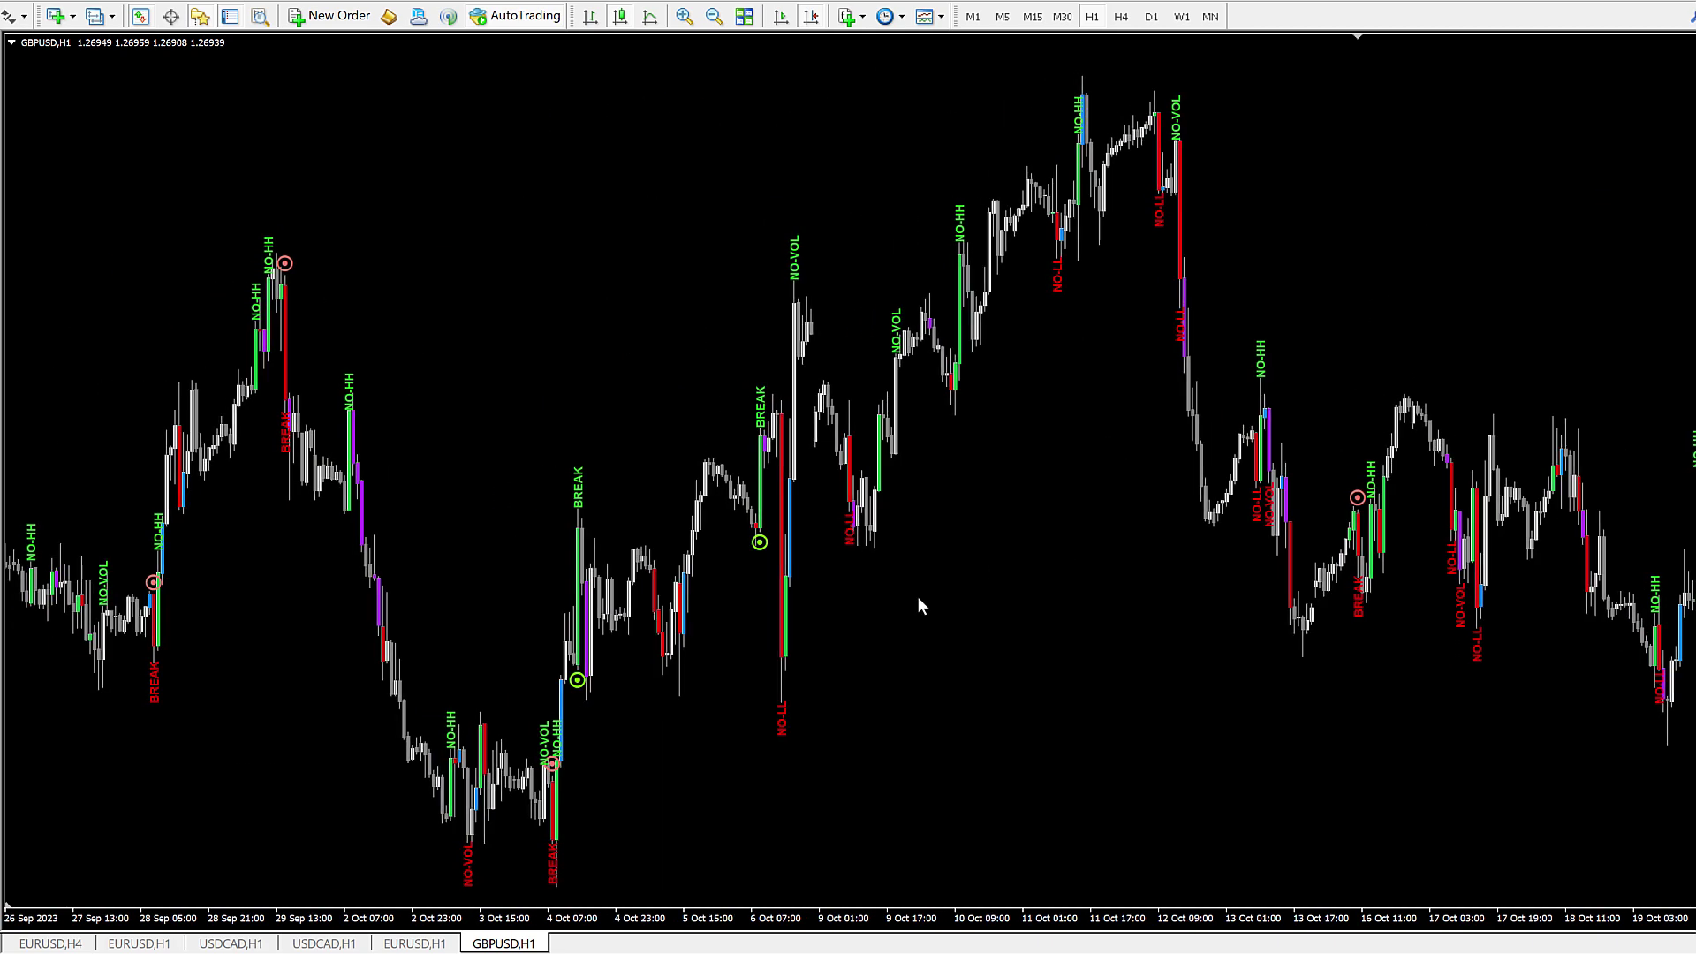
{"action": "scroll", "coordinate": [789, 521], "scroll_direction": "up", "scroll_amount": 4}
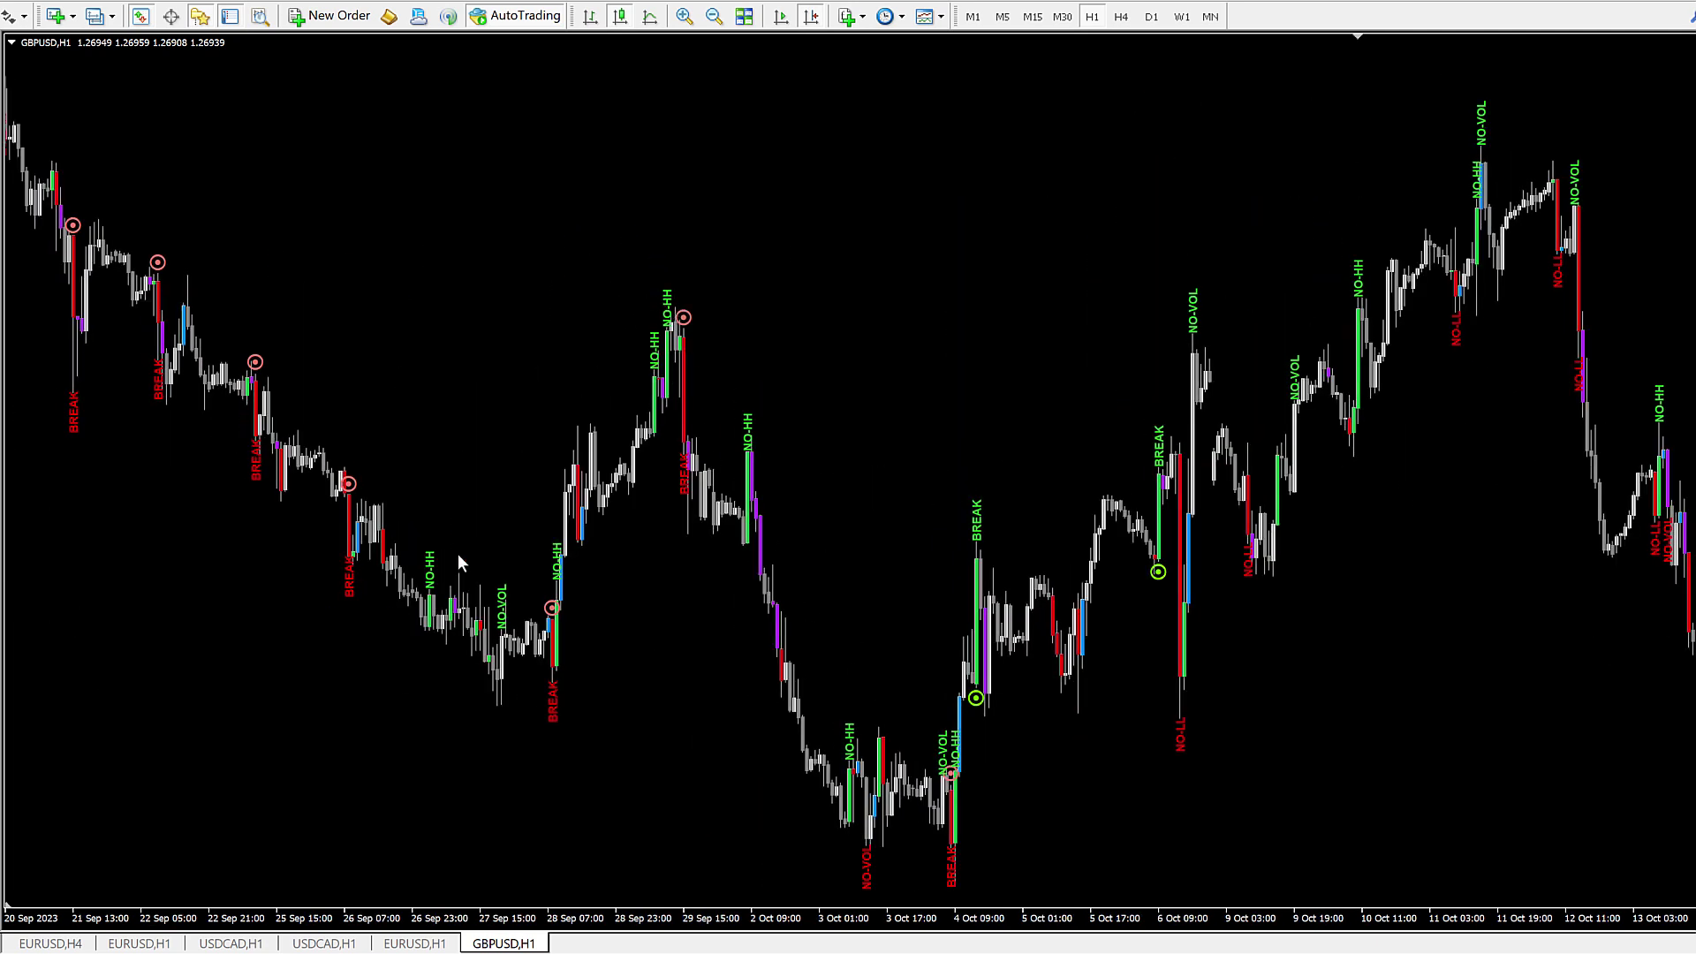
{"action": "scroll", "coordinate": [310, 499], "scroll_direction": "up", "scroll_amount": 2}
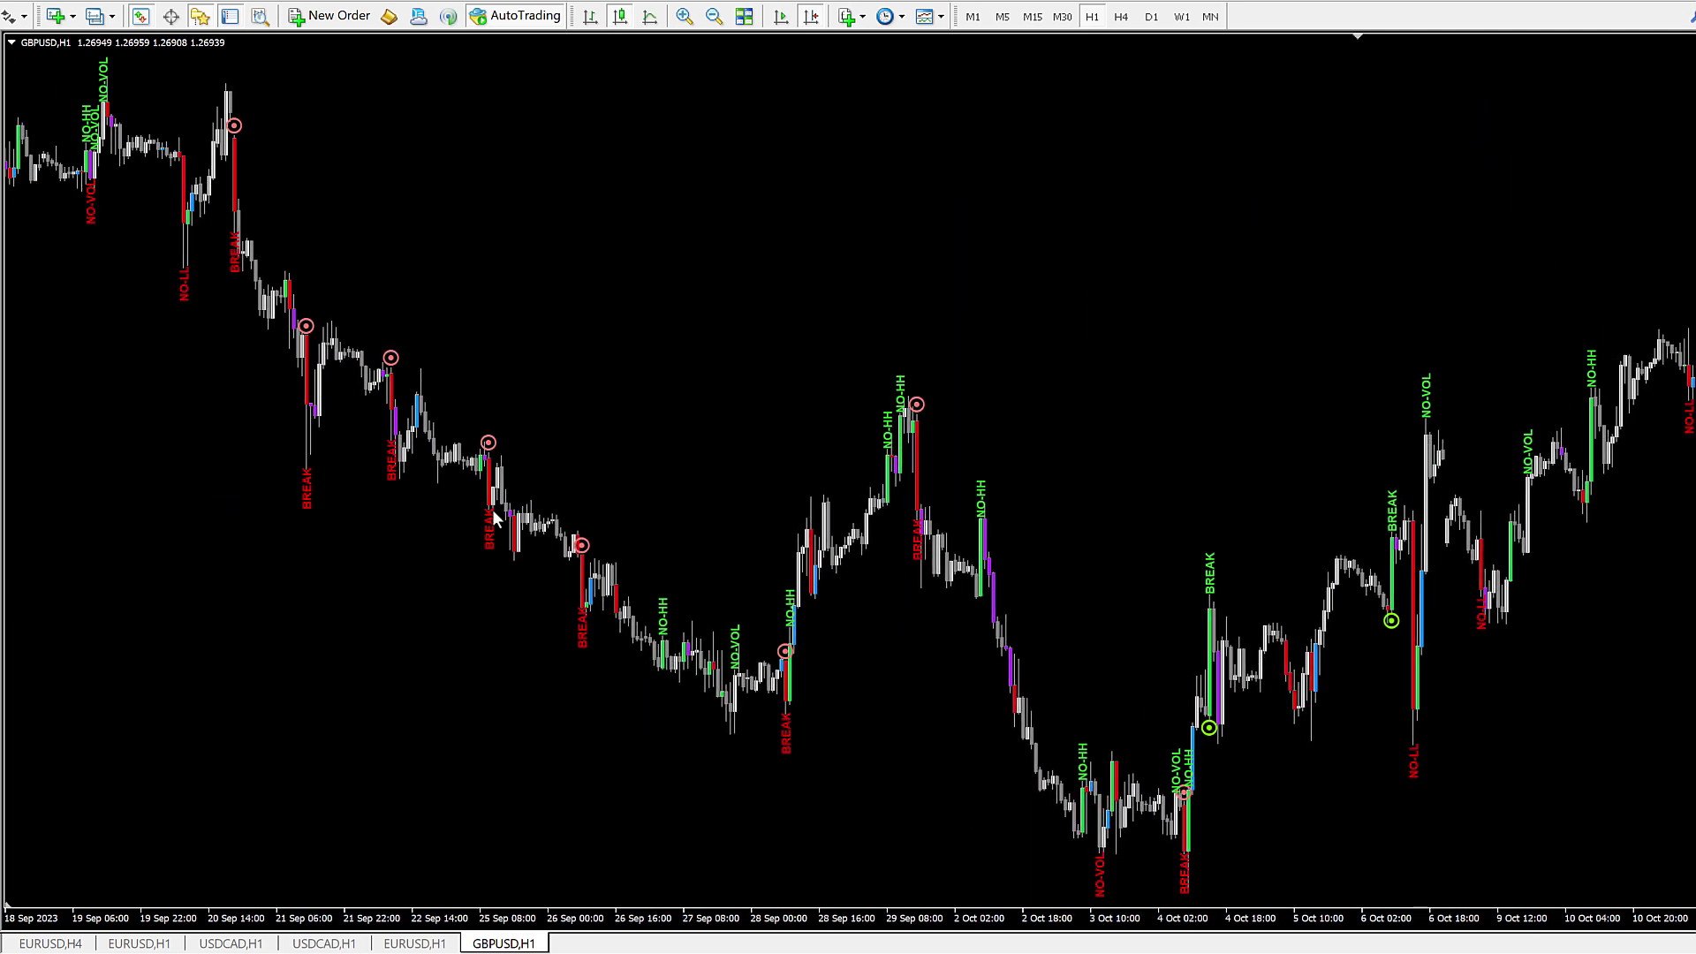
{"action": "left_click_drag", "start_coordinate": [1110, 594], "coordinate": [245, 485]}
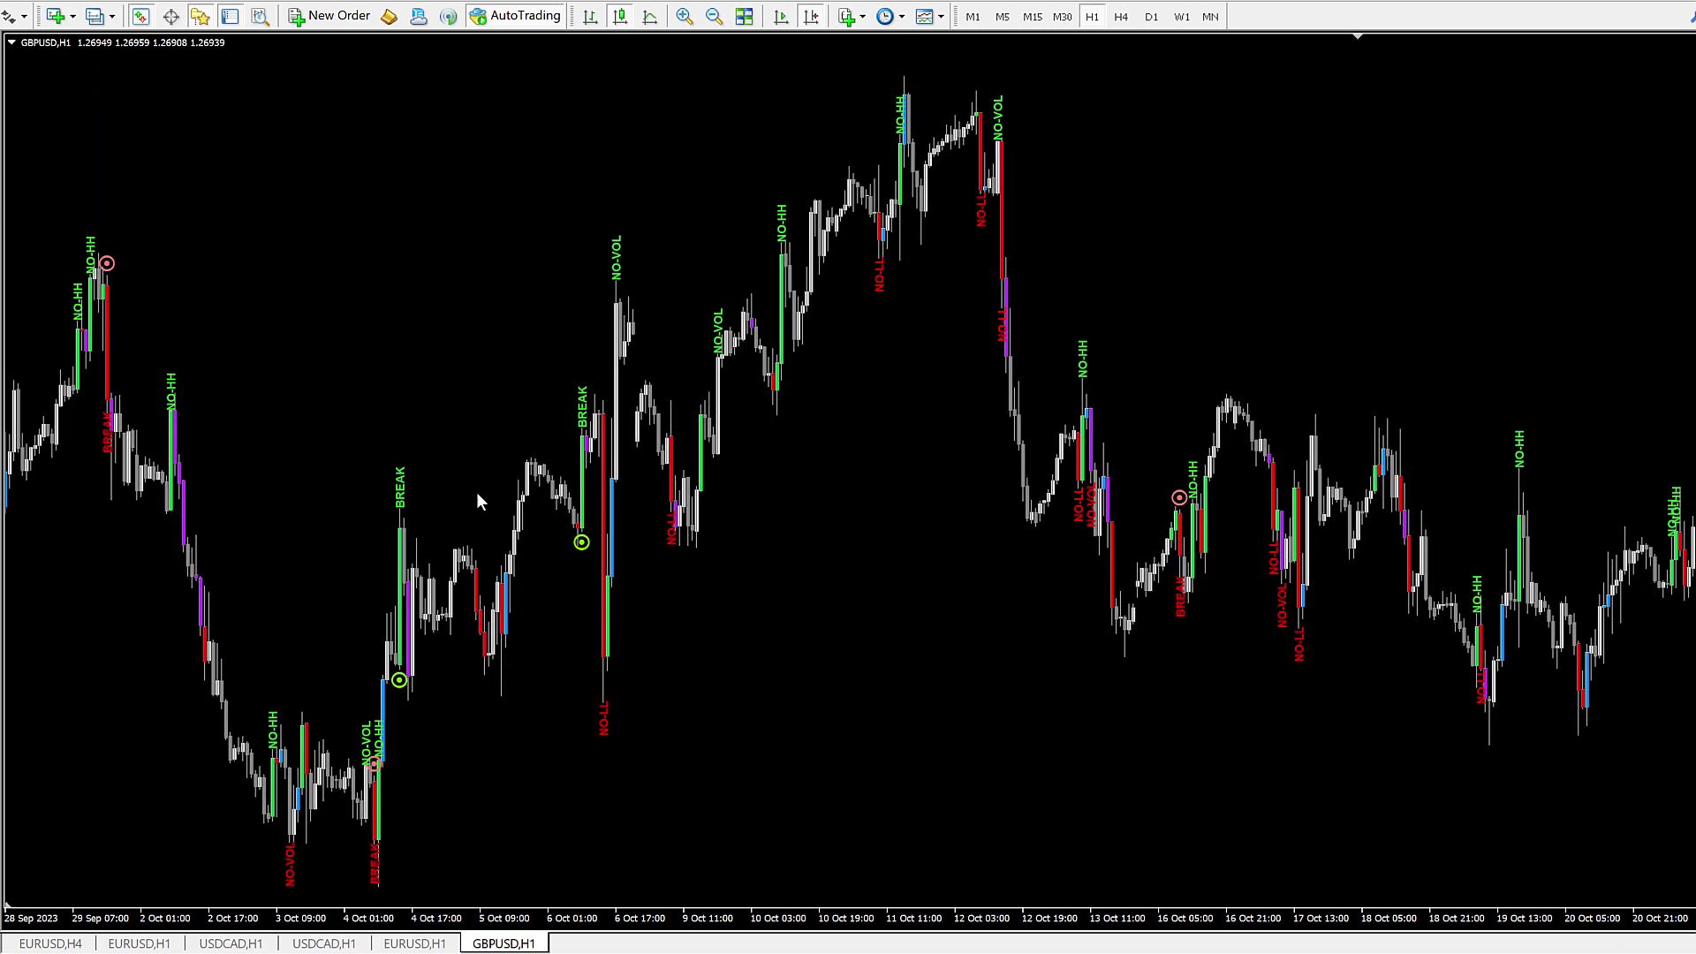
{"action": "left_click_drag", "start_coordinate": [477, 501], "coordinate": [1288, 507]}
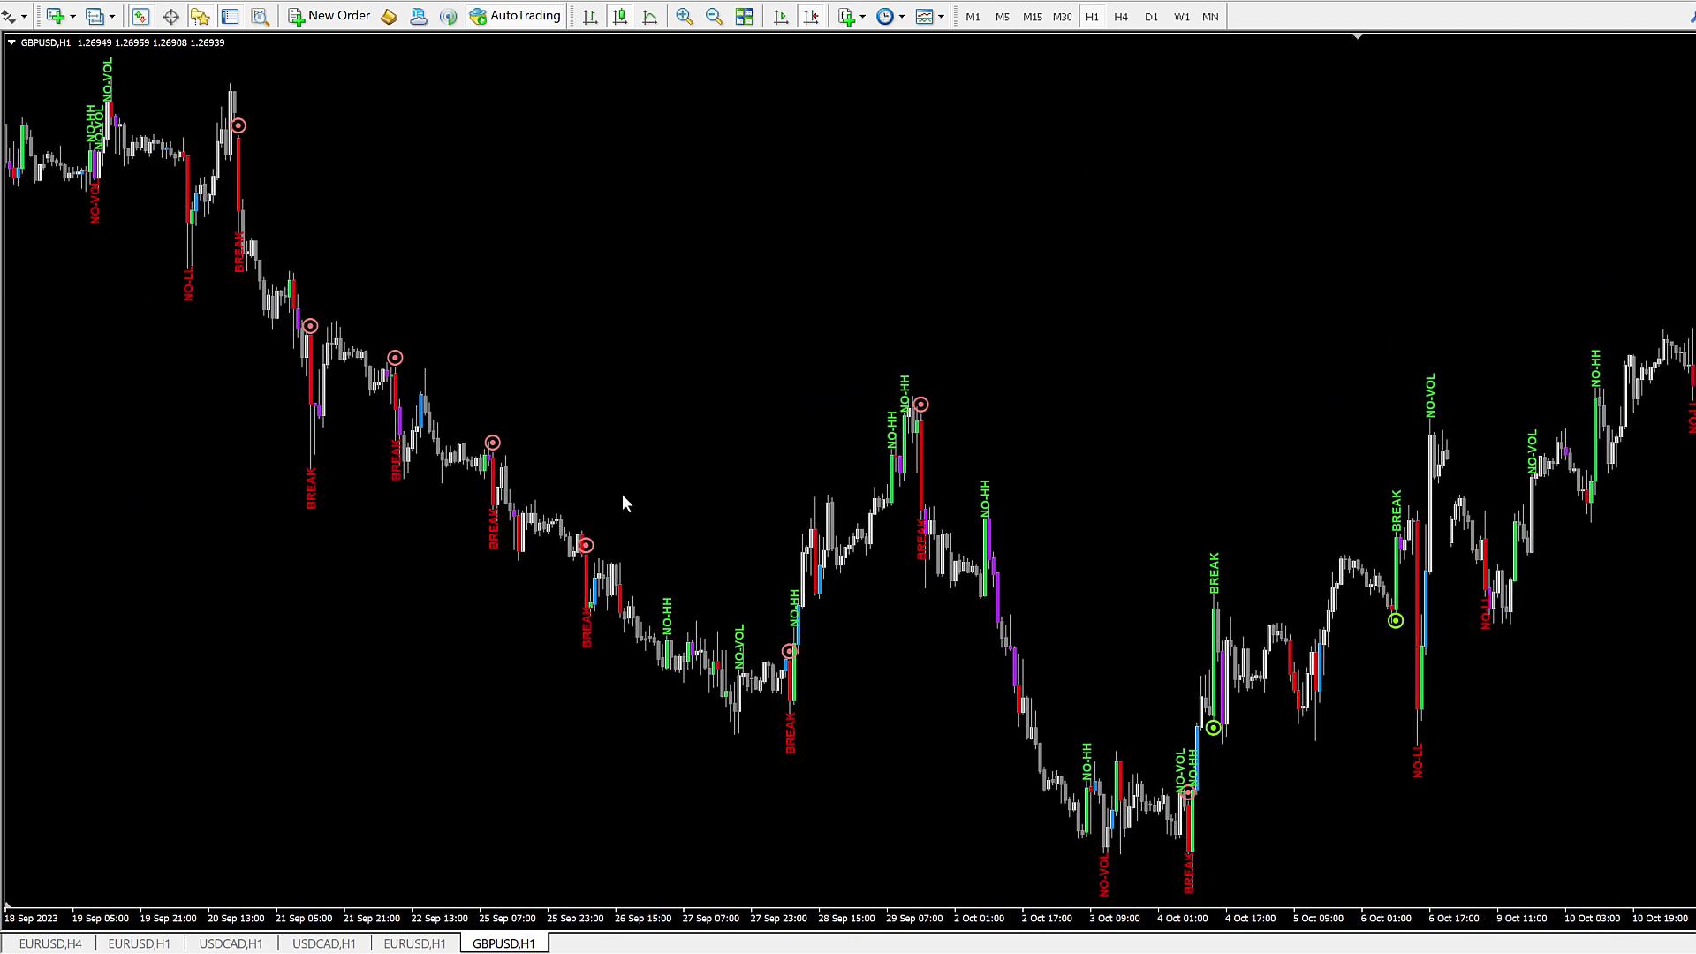
Step: Open the Abiroid Range Breaker Arrow inputs and review the NRTR Check, MA Stack, and Higher Highs and Lower Lows sections
{"action": "right_click", "coordinate": [704, 180]}
{"action": "left_click", "coordinate": [747, 288]}
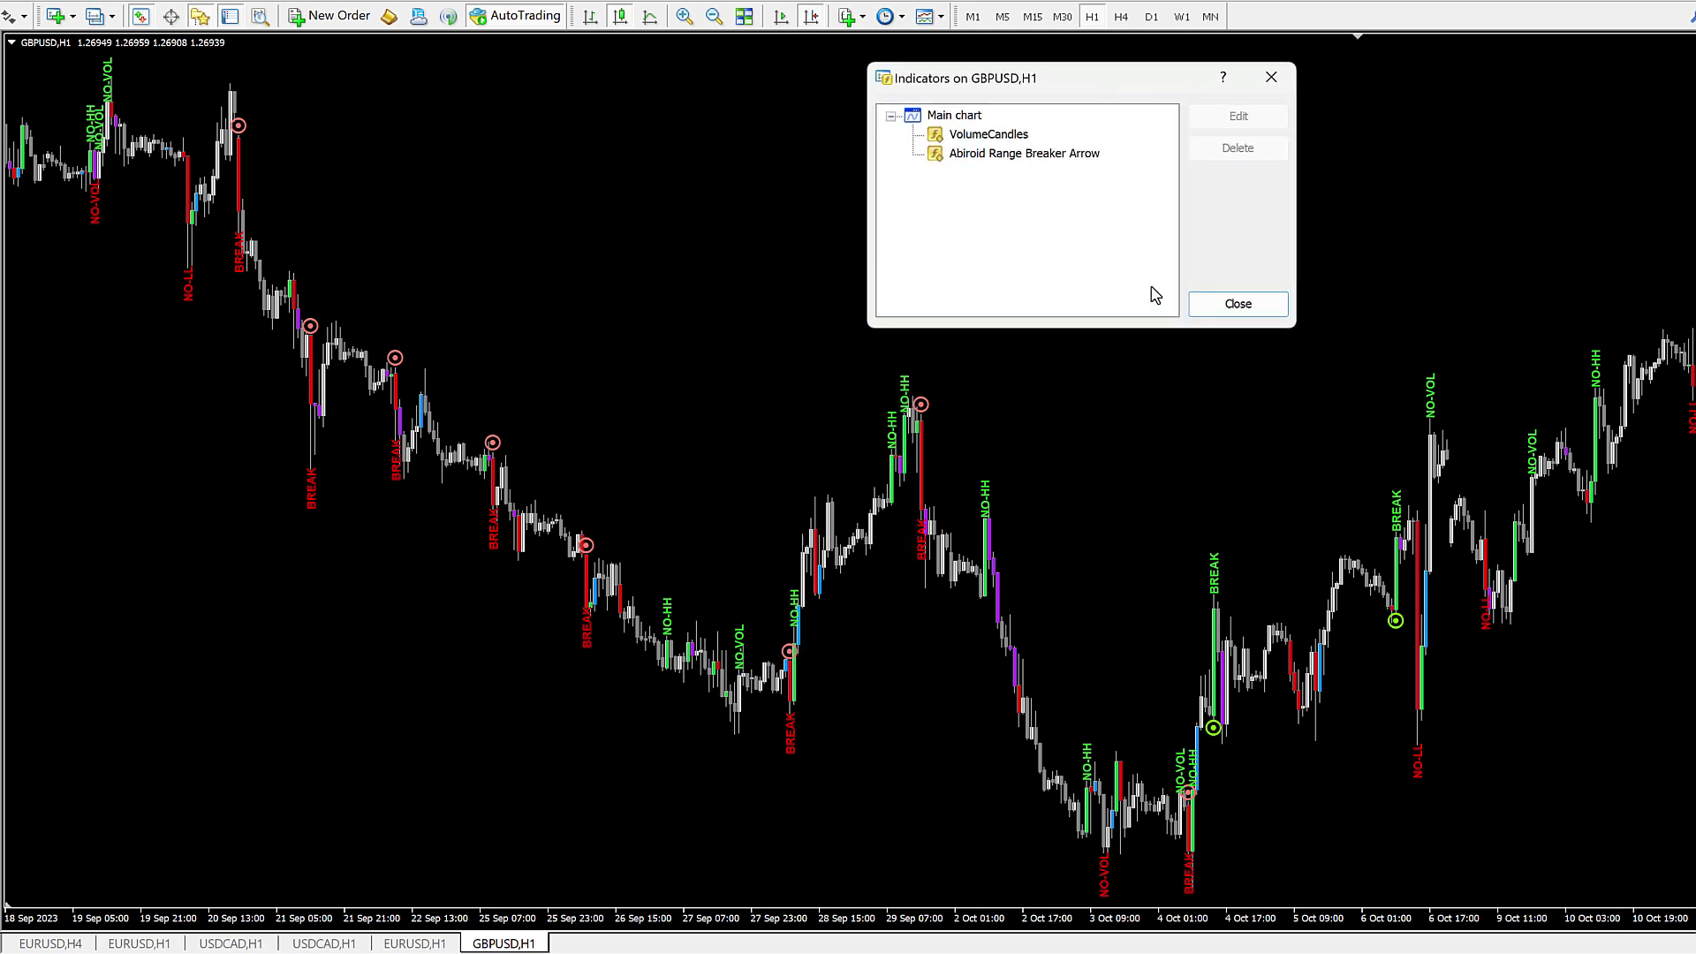
{"action": "double_click", "coordinate": [1067, 155]}
{"action": "scroll", "coordinate": [1219, 413], "scroll_direction": "down", "scroll_amount": 3}
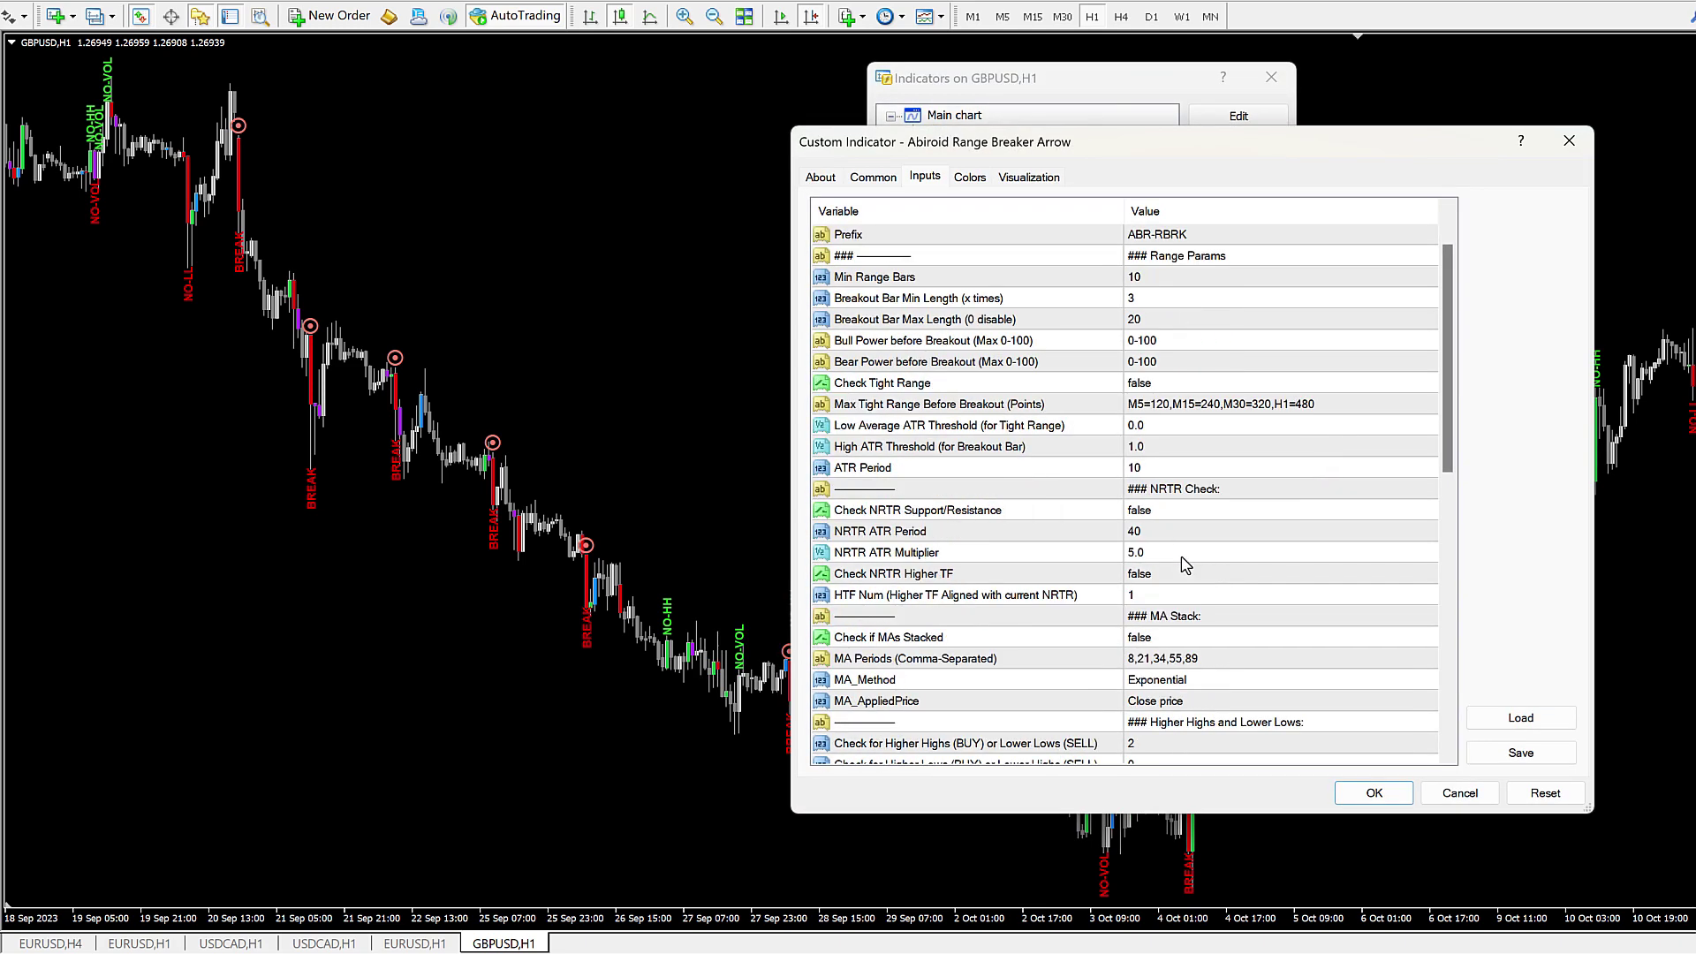
{"action": "left_click", "coordinate": [1203, 369]}
{"action": "left_click", "coordinate": [1182, 492]}
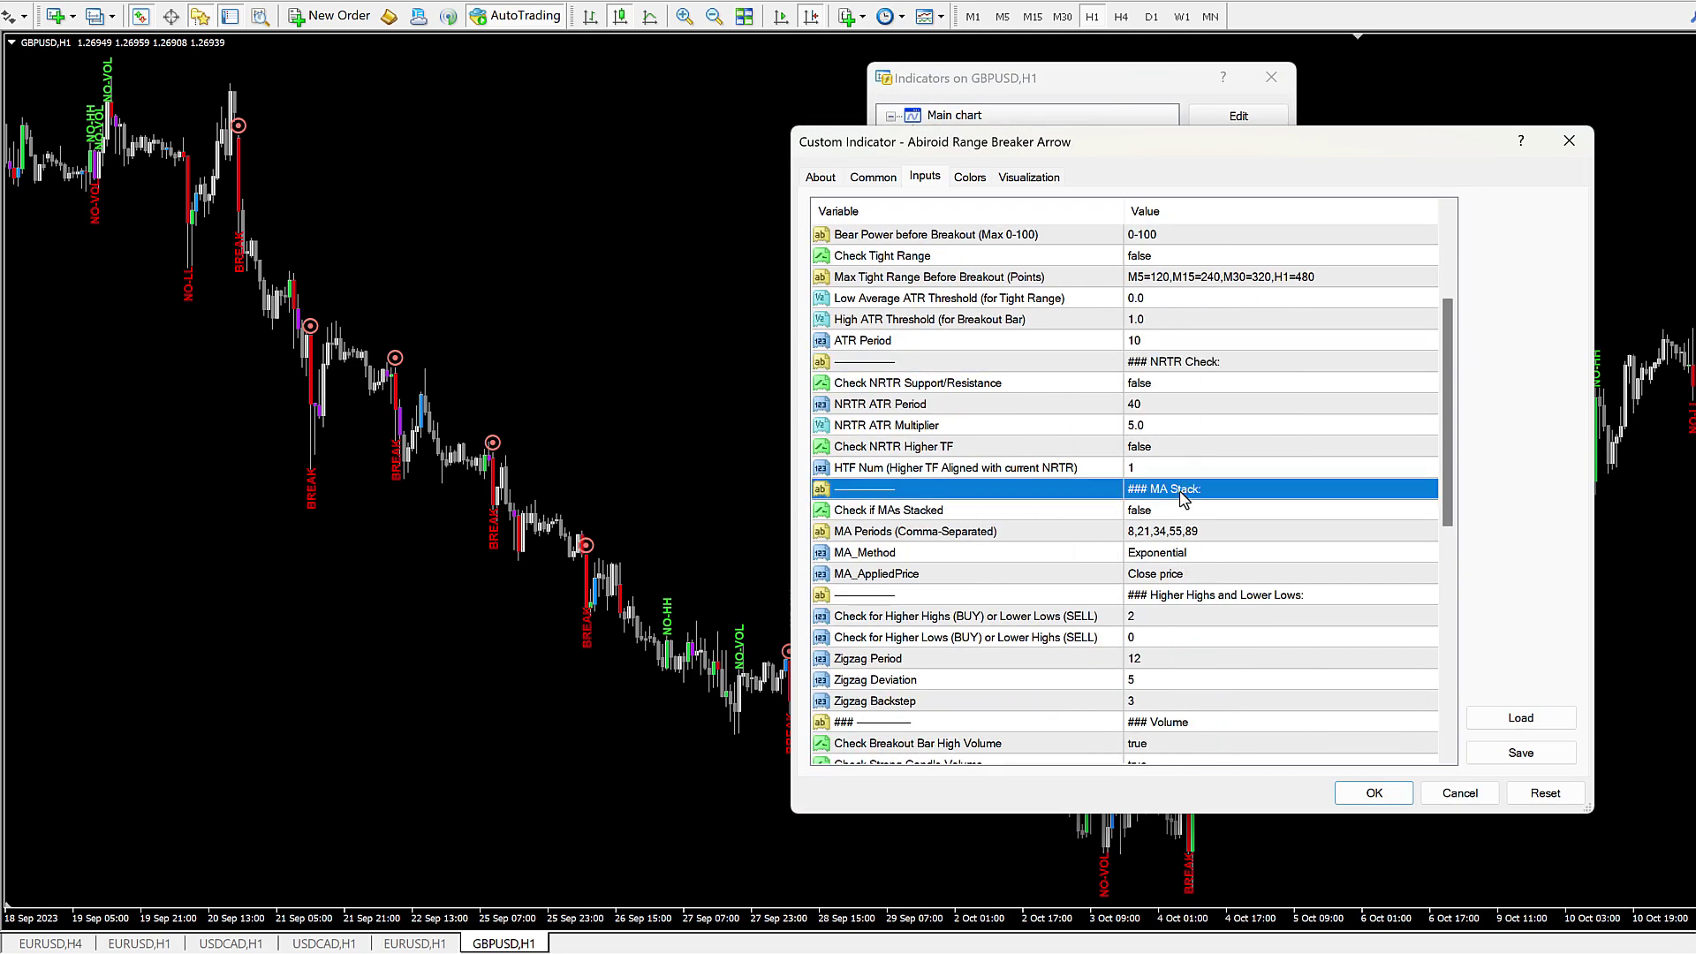
{"action": "scroll", "coordinate": [1294, 544], "scroll_direction": "down", "scroll_amount": 1}
{"action": "scroll", "coordinate": [1292, 543], "scroll_direction": "down", "scroll_amount": 1}
{"action": "left_click", "coordinate": [1131, 470]}
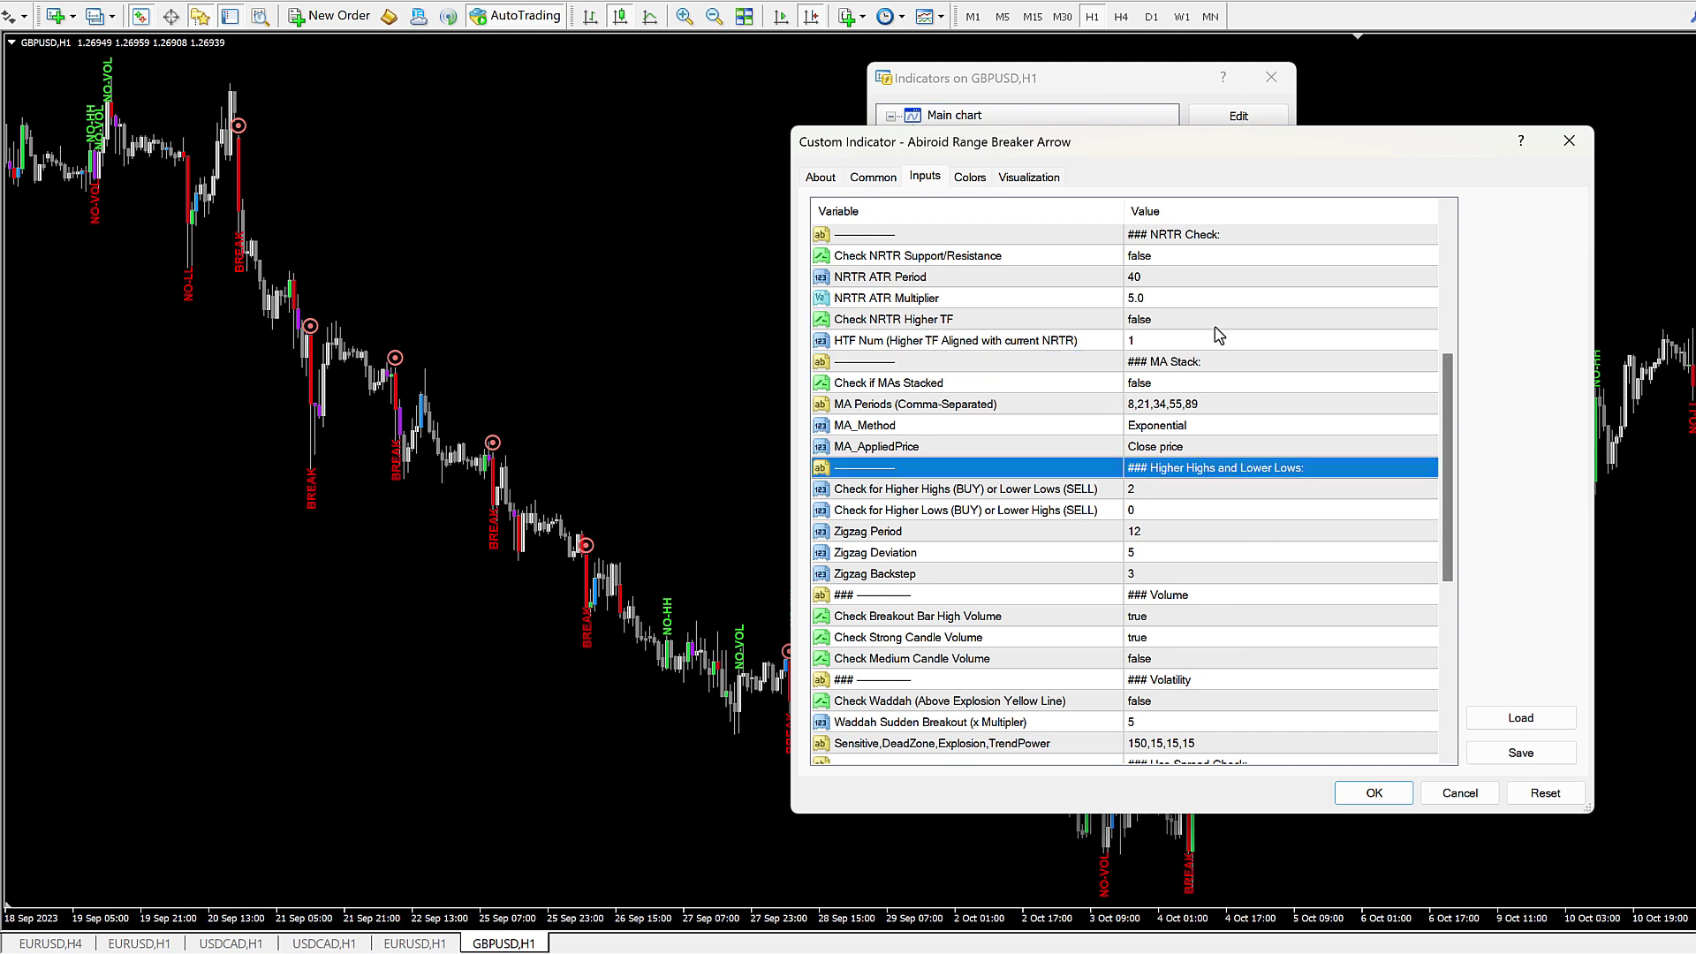
{"action": "left_click", "coordinate": [1142, 364]}
{"action": "left_click", "coordinate": [1162, 237]}
{"action": "left_click", "coordinate": [1165, 364]}
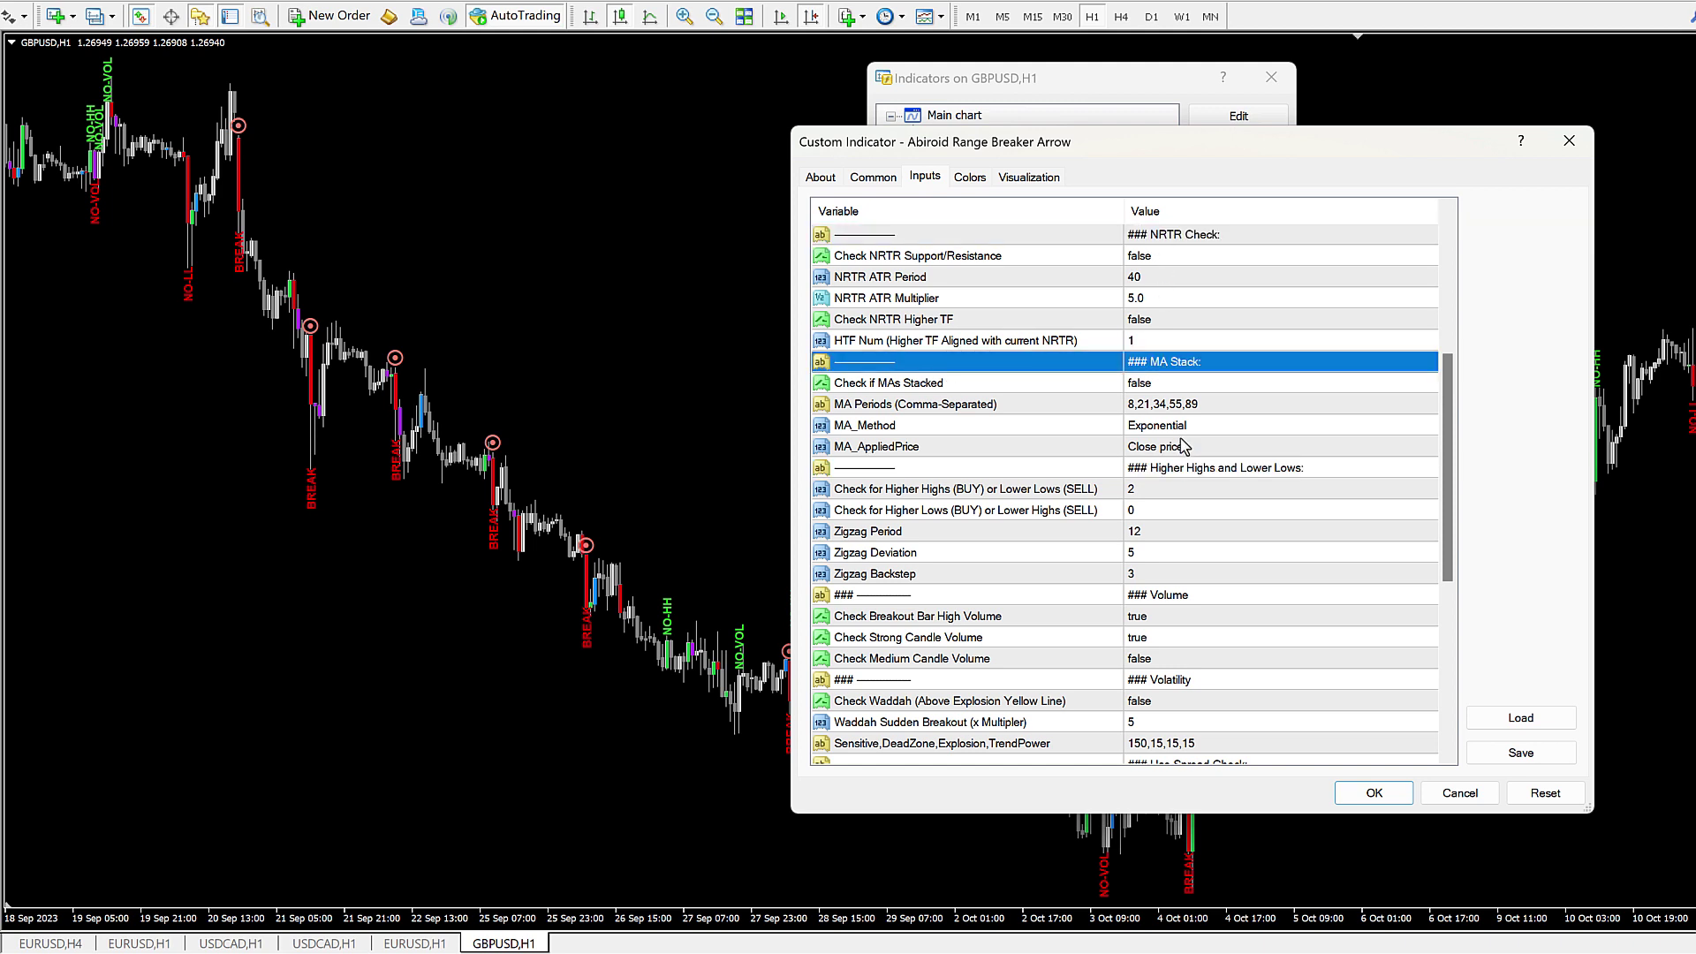
Step: Set Check for Higher Highs (BUY) or Lower Lows (SELL) to 0
{"action": "left_click", "coordinate": [1171, 488]}
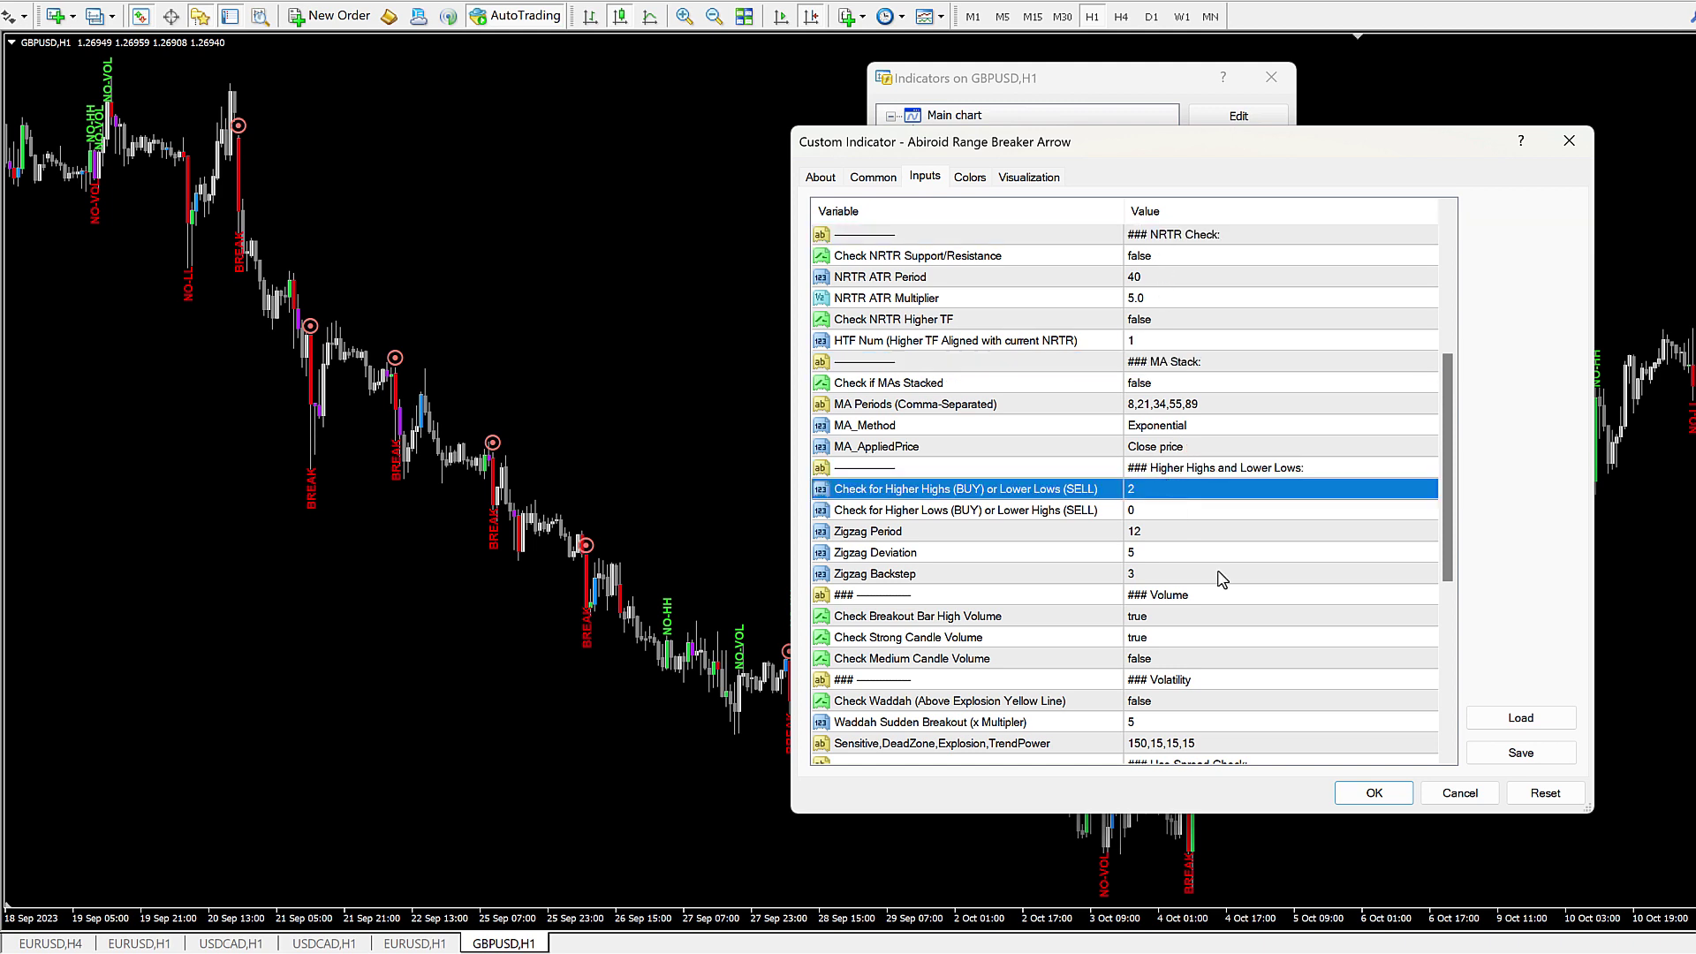
{"action": "left_click", "coordinate": [1142, 491]}
{"action": "type", "text": "0"}
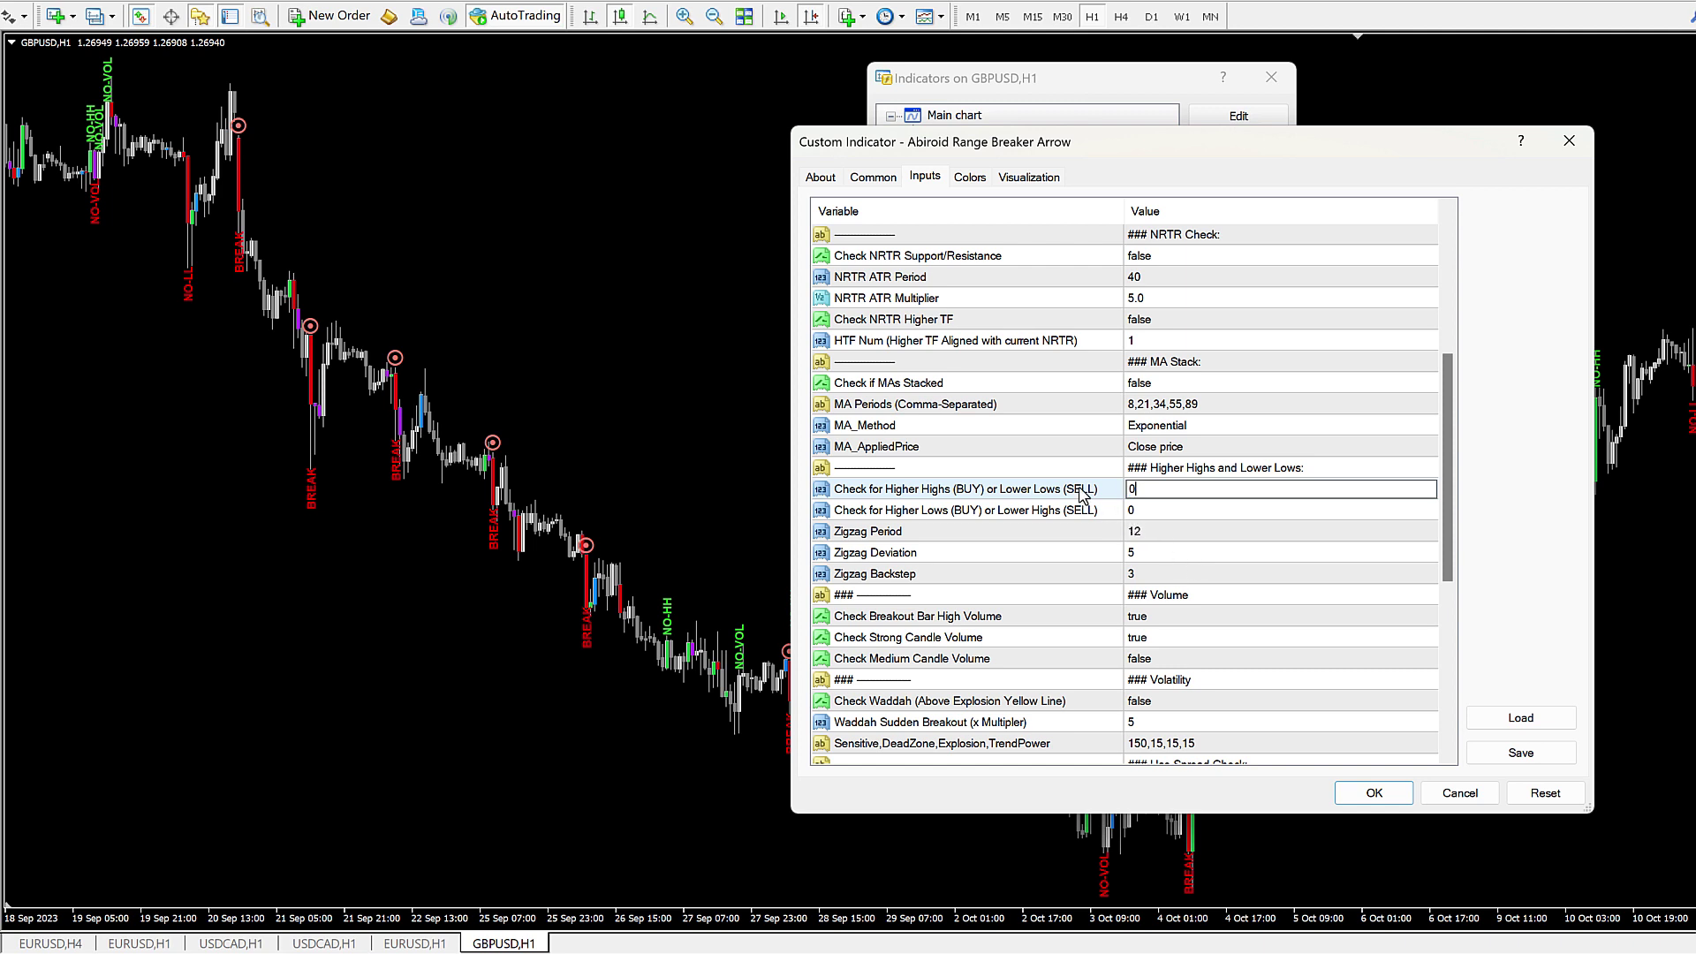
{"action": "left_click", "coordinate": [1118, 494]}
{"action": "left_click", "coordinate": [1131, 511]}
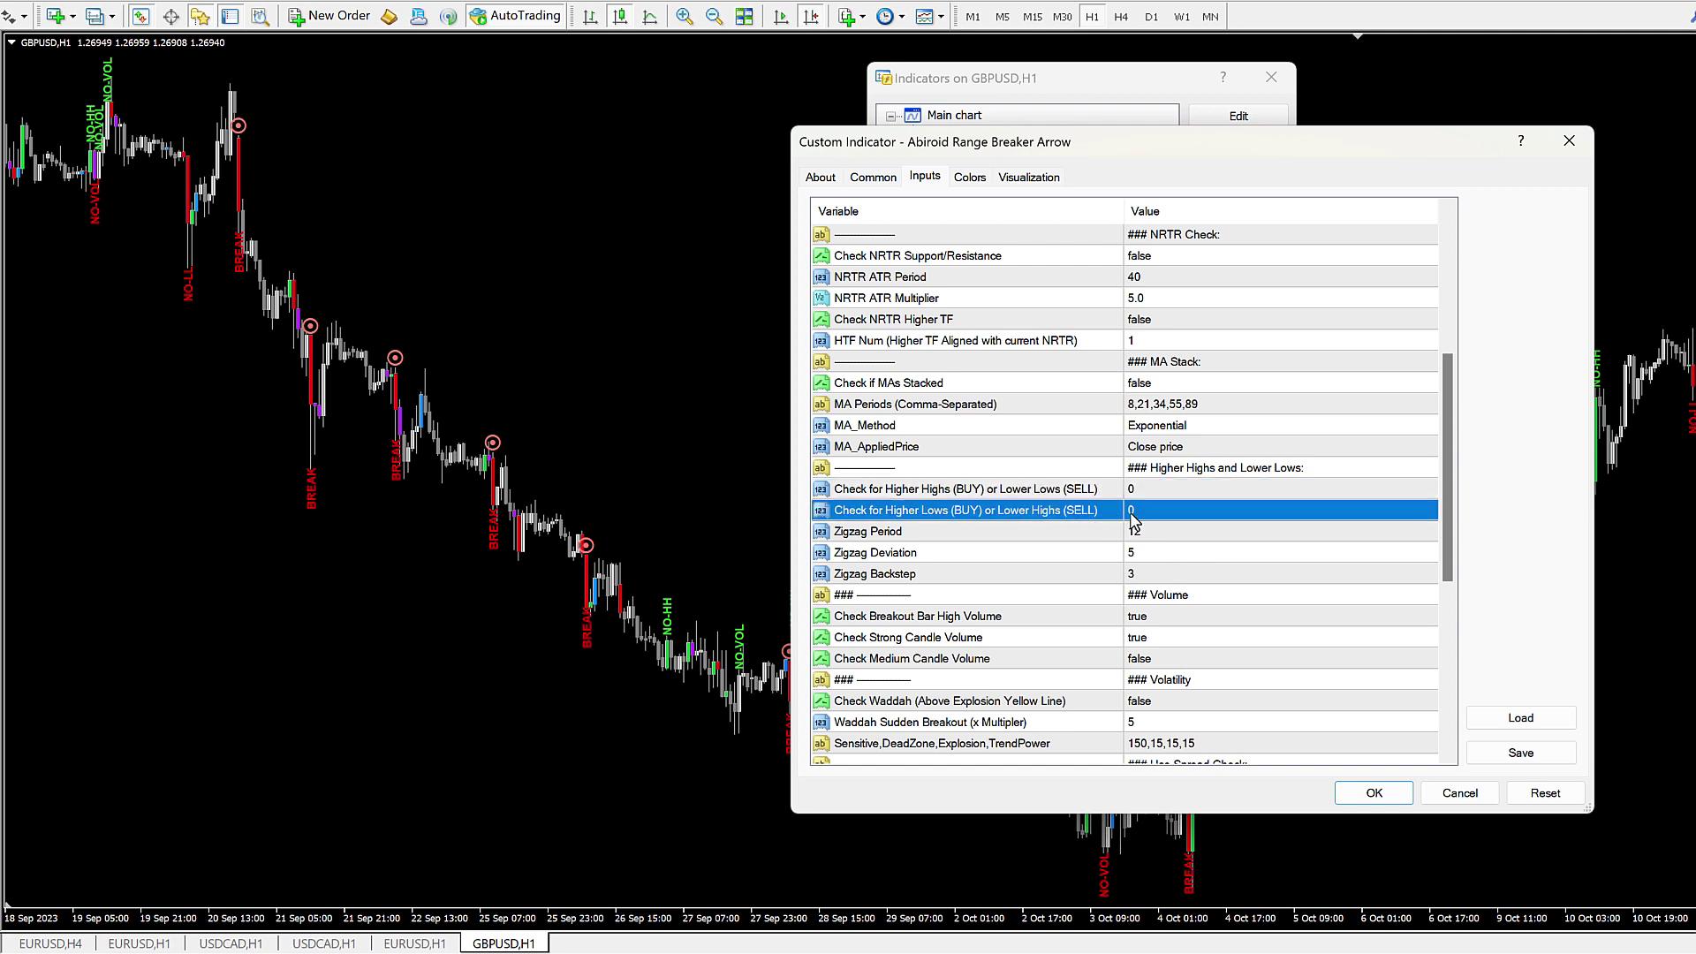
{"action": "left_click", "coordinate": [1139, 489]}
{"action": "left_click", "coordinate": [1139, 519]}
Step: Check the values of Check if MAs Stacked, Check NRTR Support/Resistance and Check NRTR Higher TF
{"action": "left_click", "coordinate": [949, 389]}
{"action": "scroll", "coordinate": [1106, 643], "scroll_direction": "up", "scroll_amount": 3}
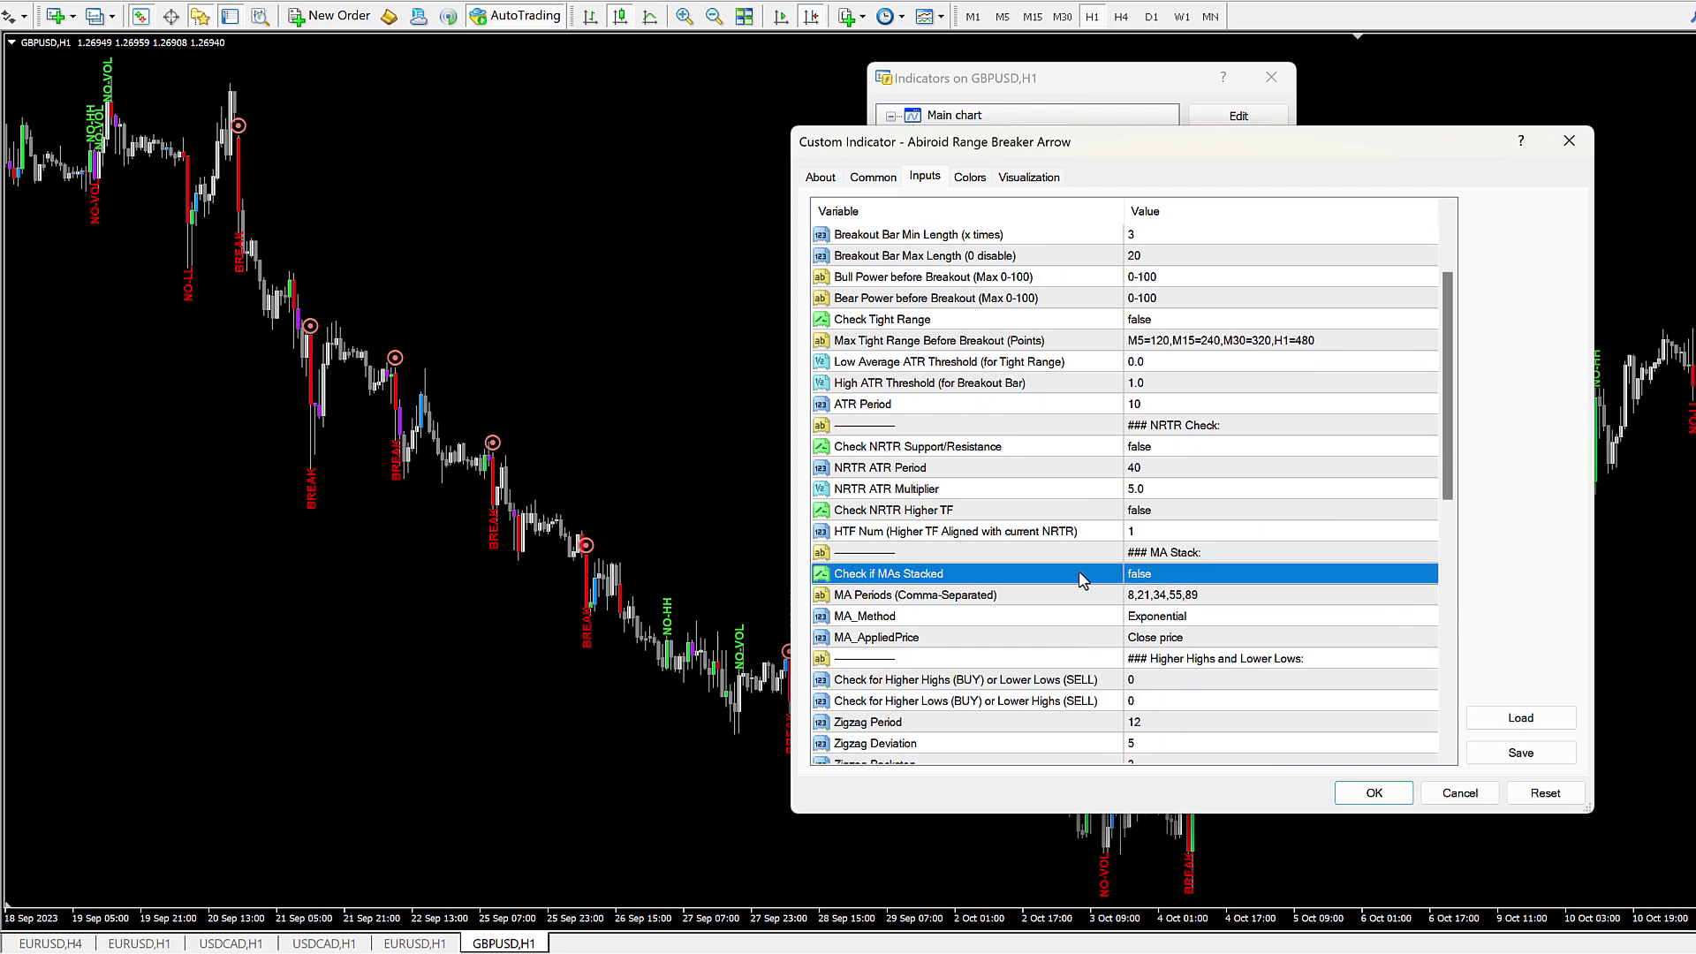
{"action": "left_click", "coordinate": [919, 432]}
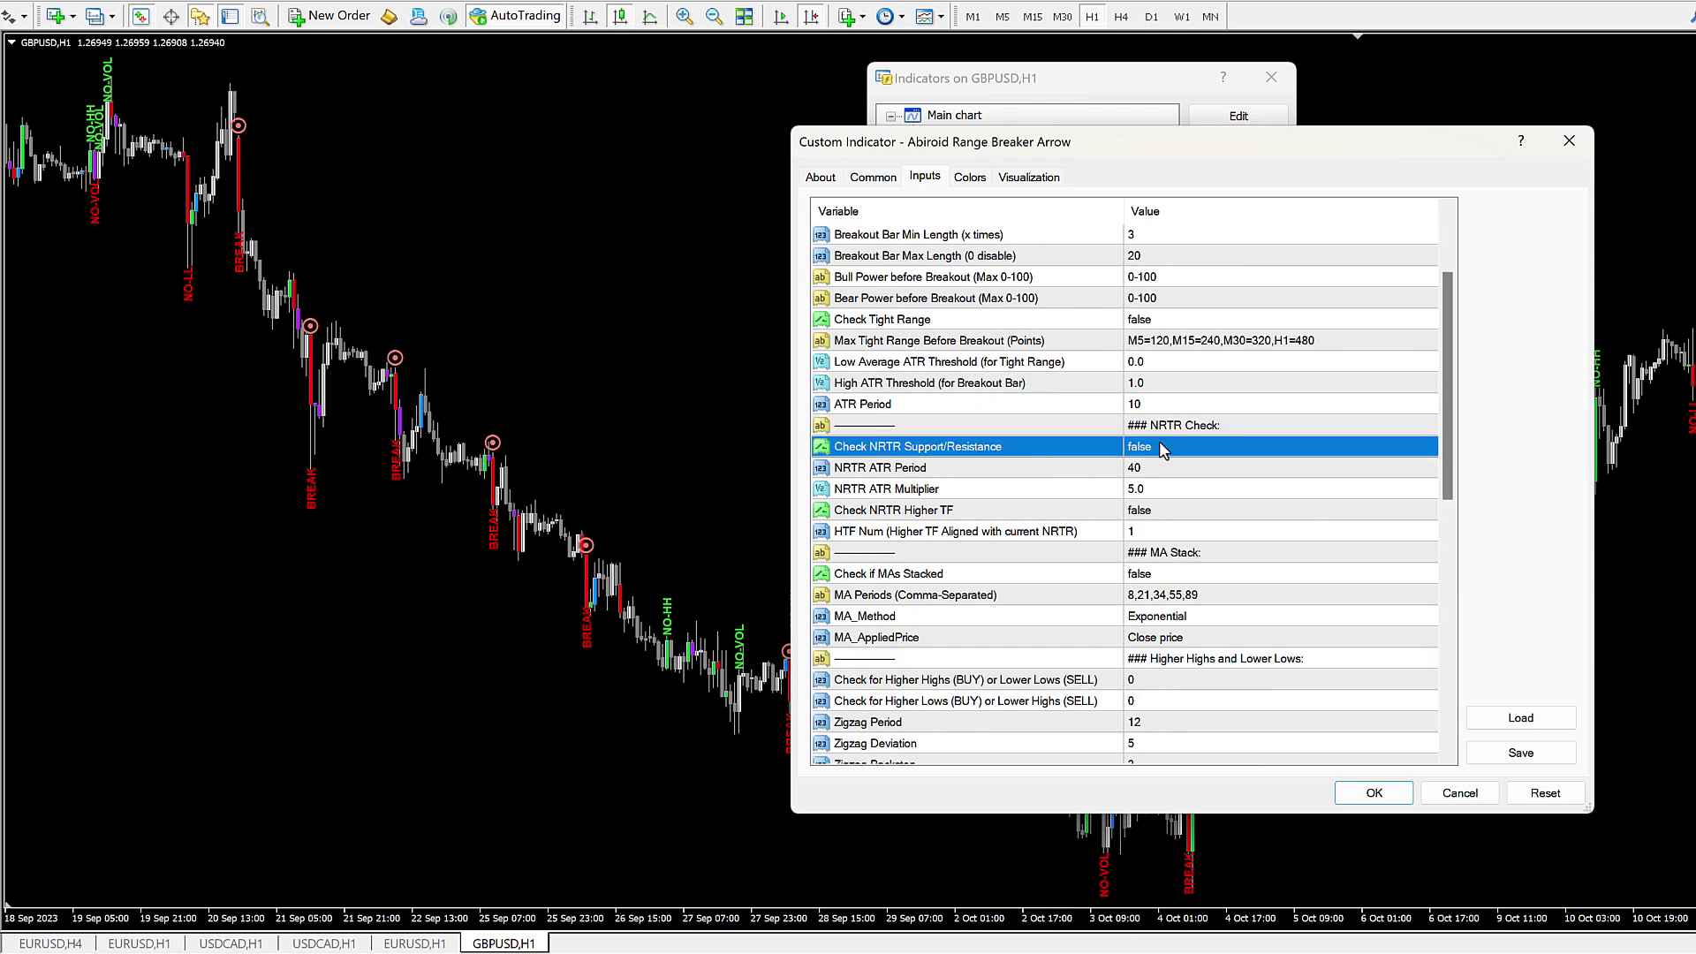
{"action": "left_click", "coordinate": [1147, 509]}
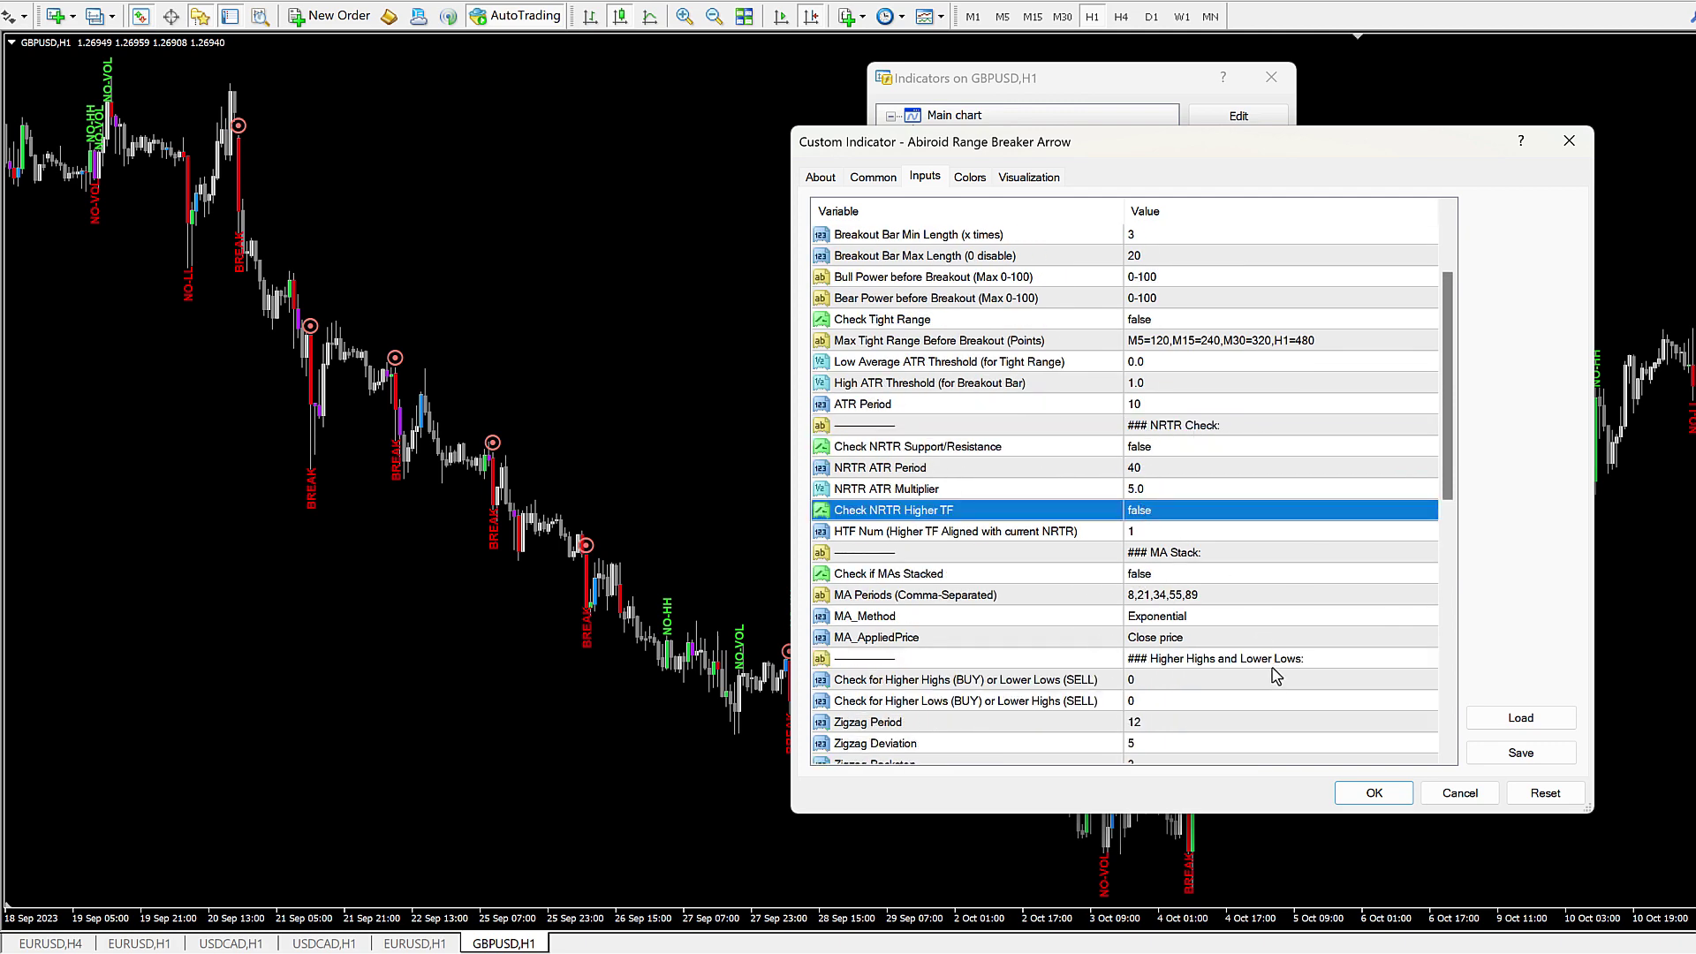
{"action": "scroll", "coordinate": [1207, 677], "scroll_direction": "down", "scroll_amount": 3}
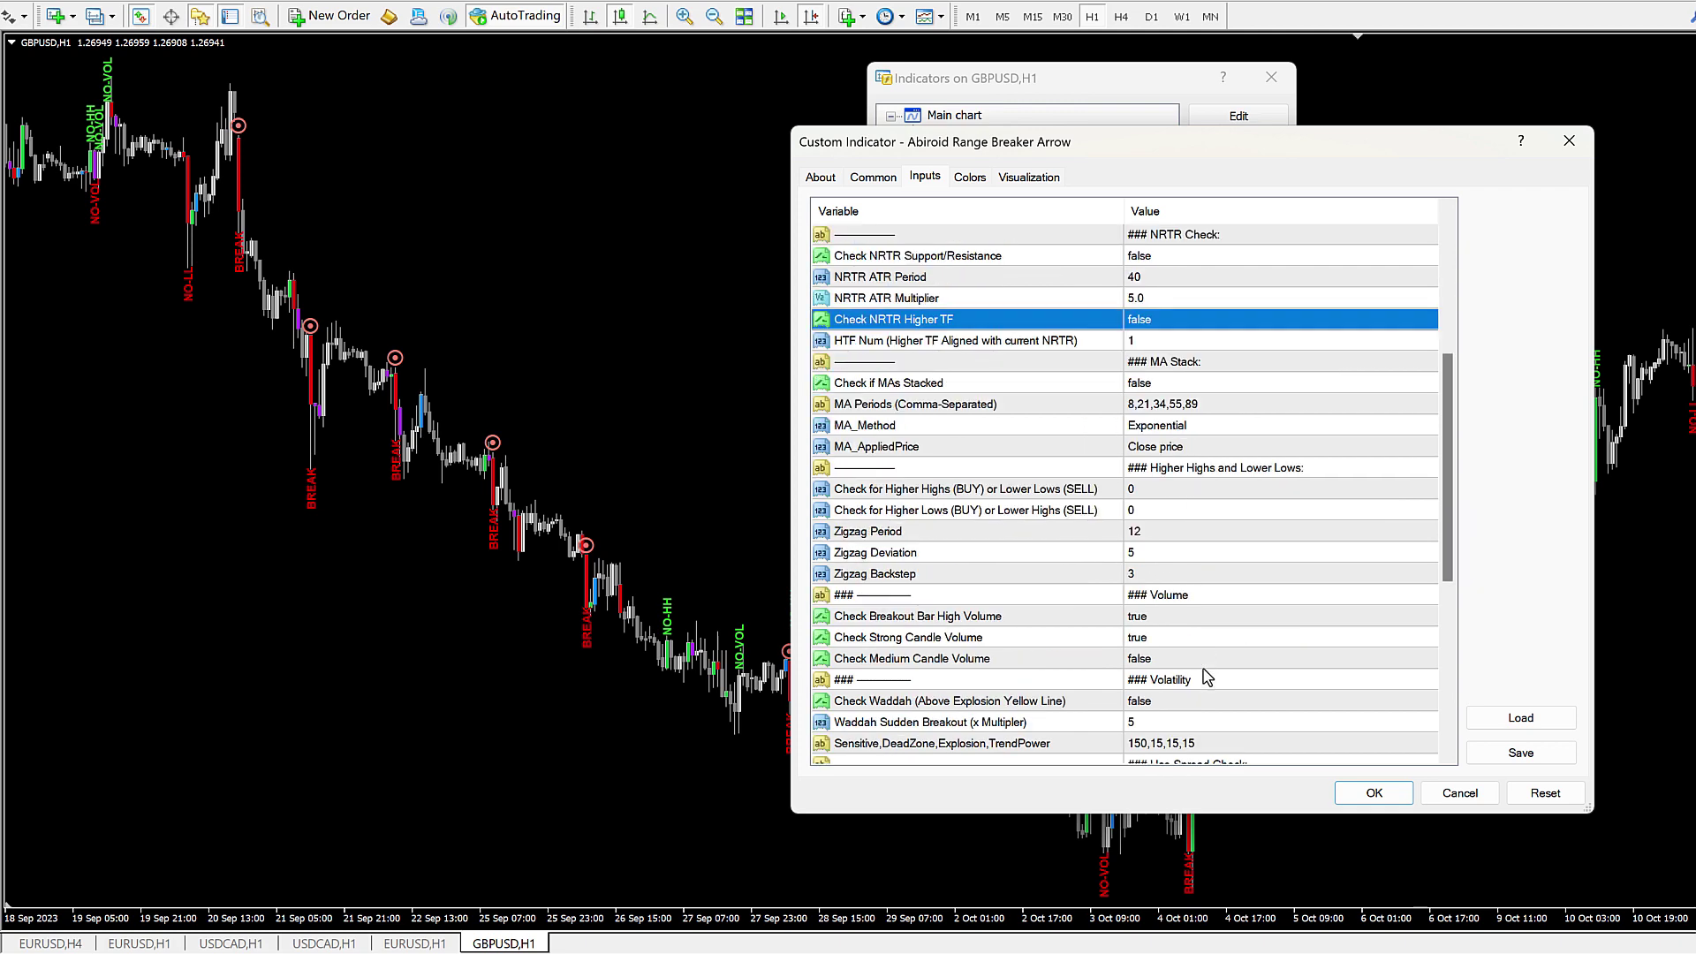
{"action": "scroll", "coordinate": [1207, 676], "scroll_direction": "down", "scroll_amount": 2}
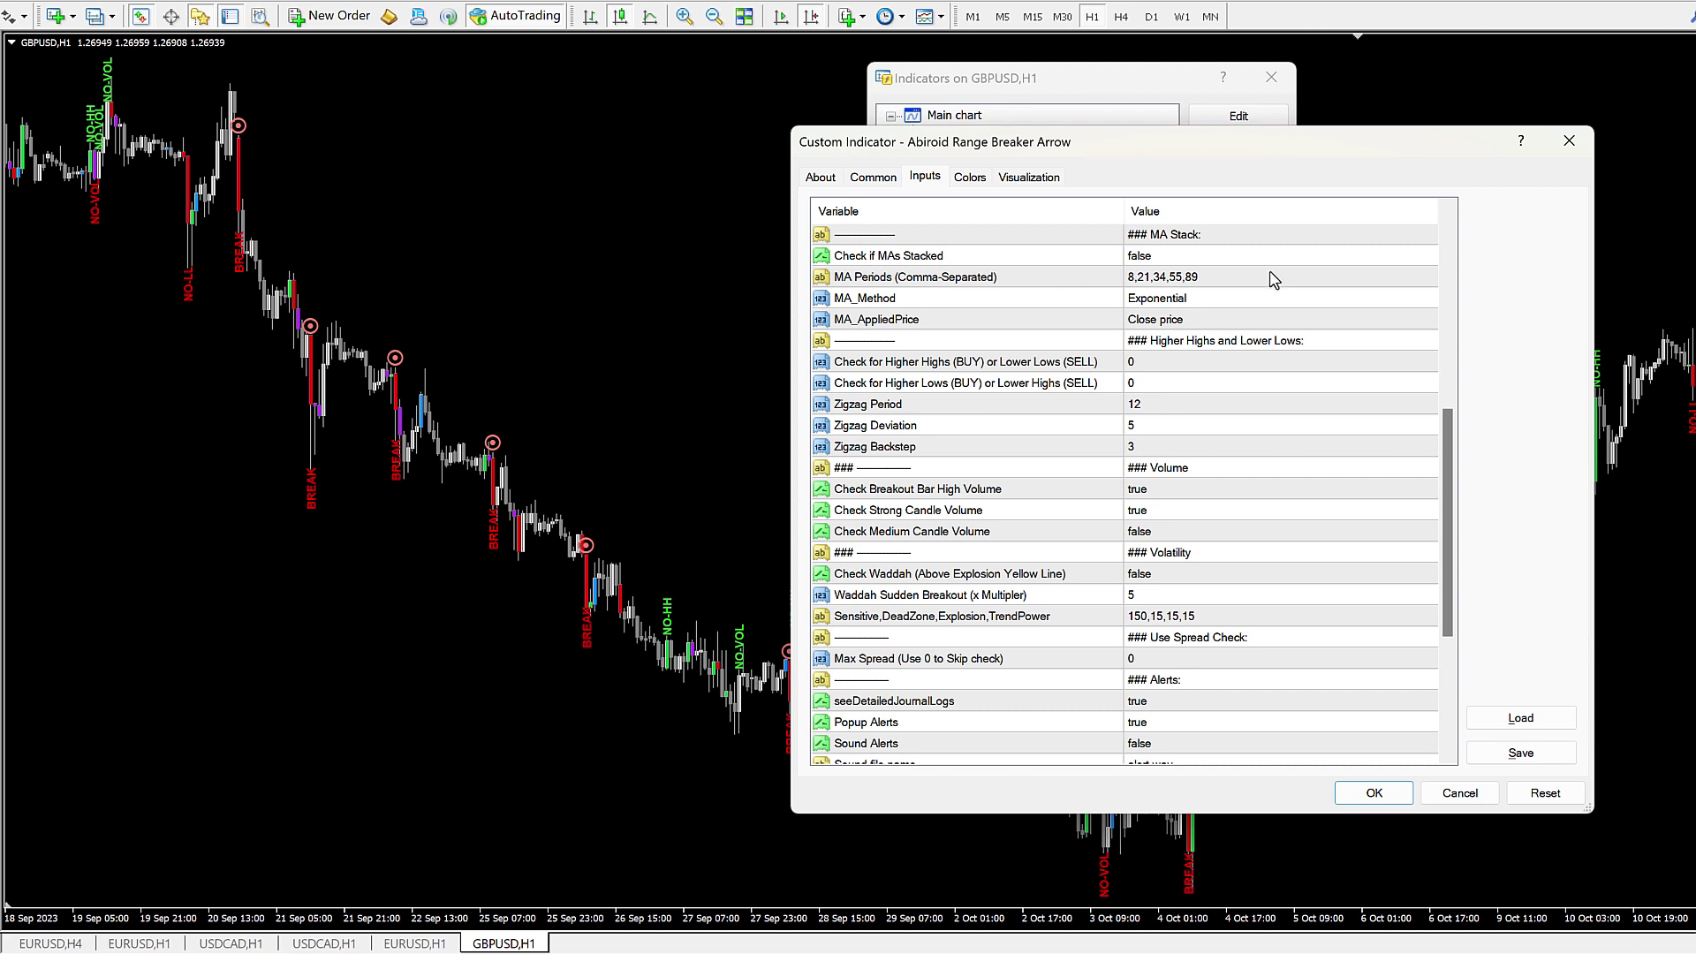
Step: Review the Volume and Volatility settings, including the breakout bar and strong candle checks, and apply the indicator inputs to the chart
{"action": "left_click", "coordinate": [888, 473]}
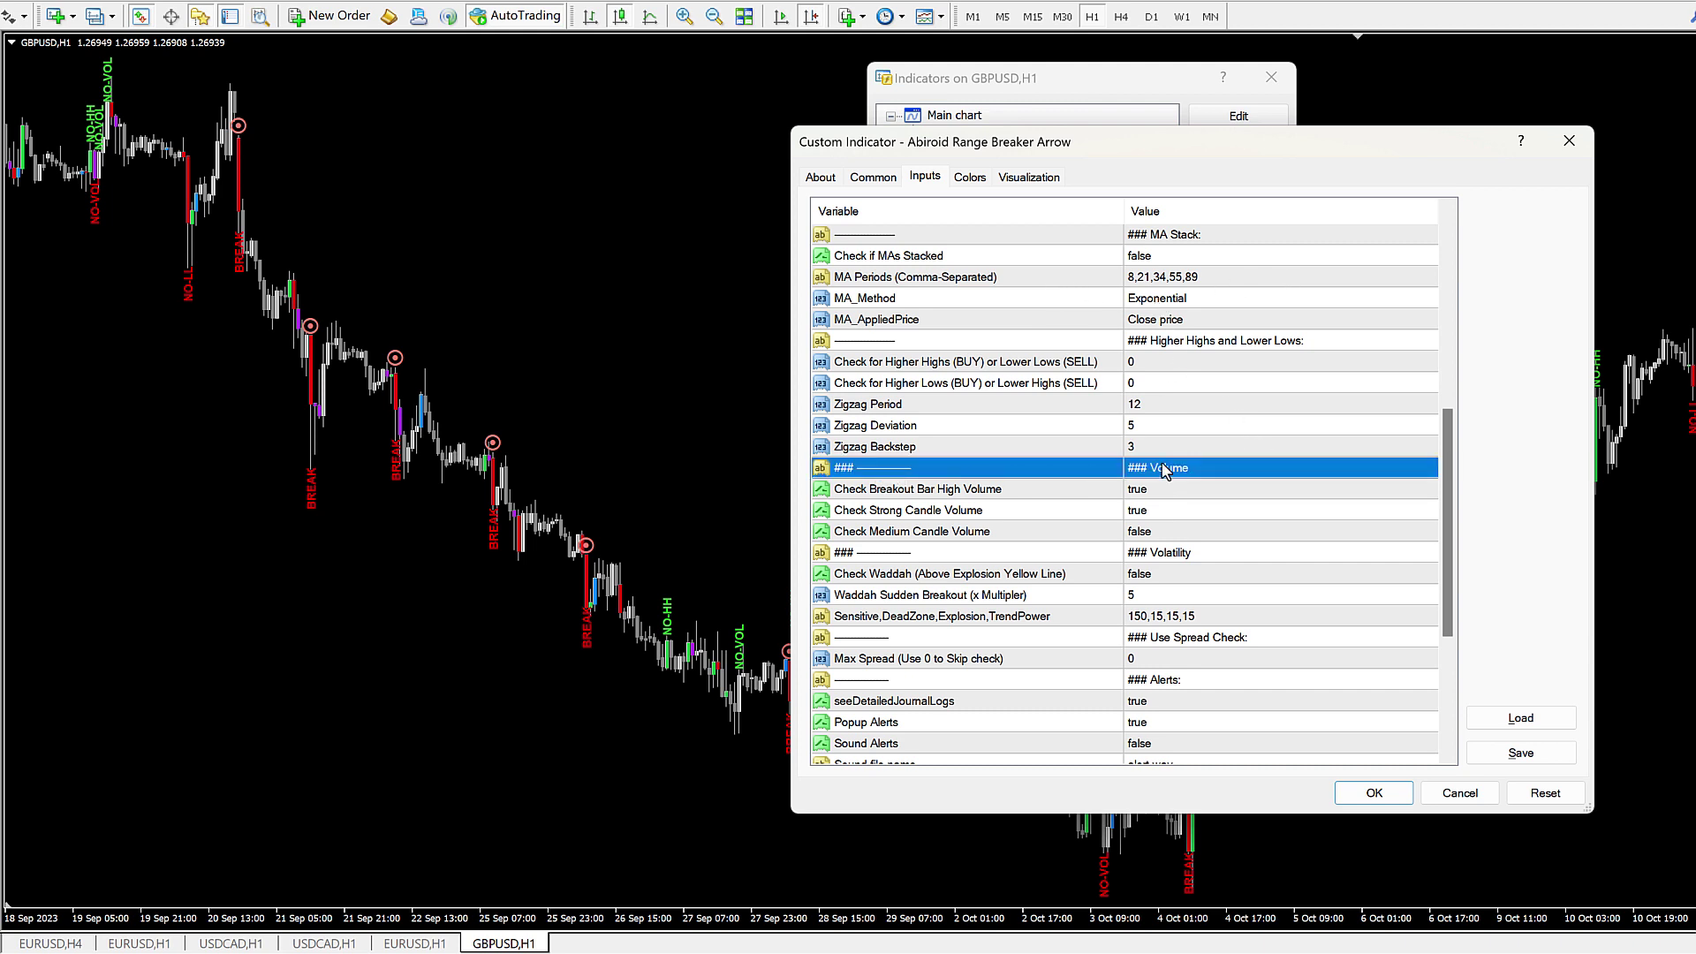
{"action": "left_click", "coordinate": [1159, 553]}
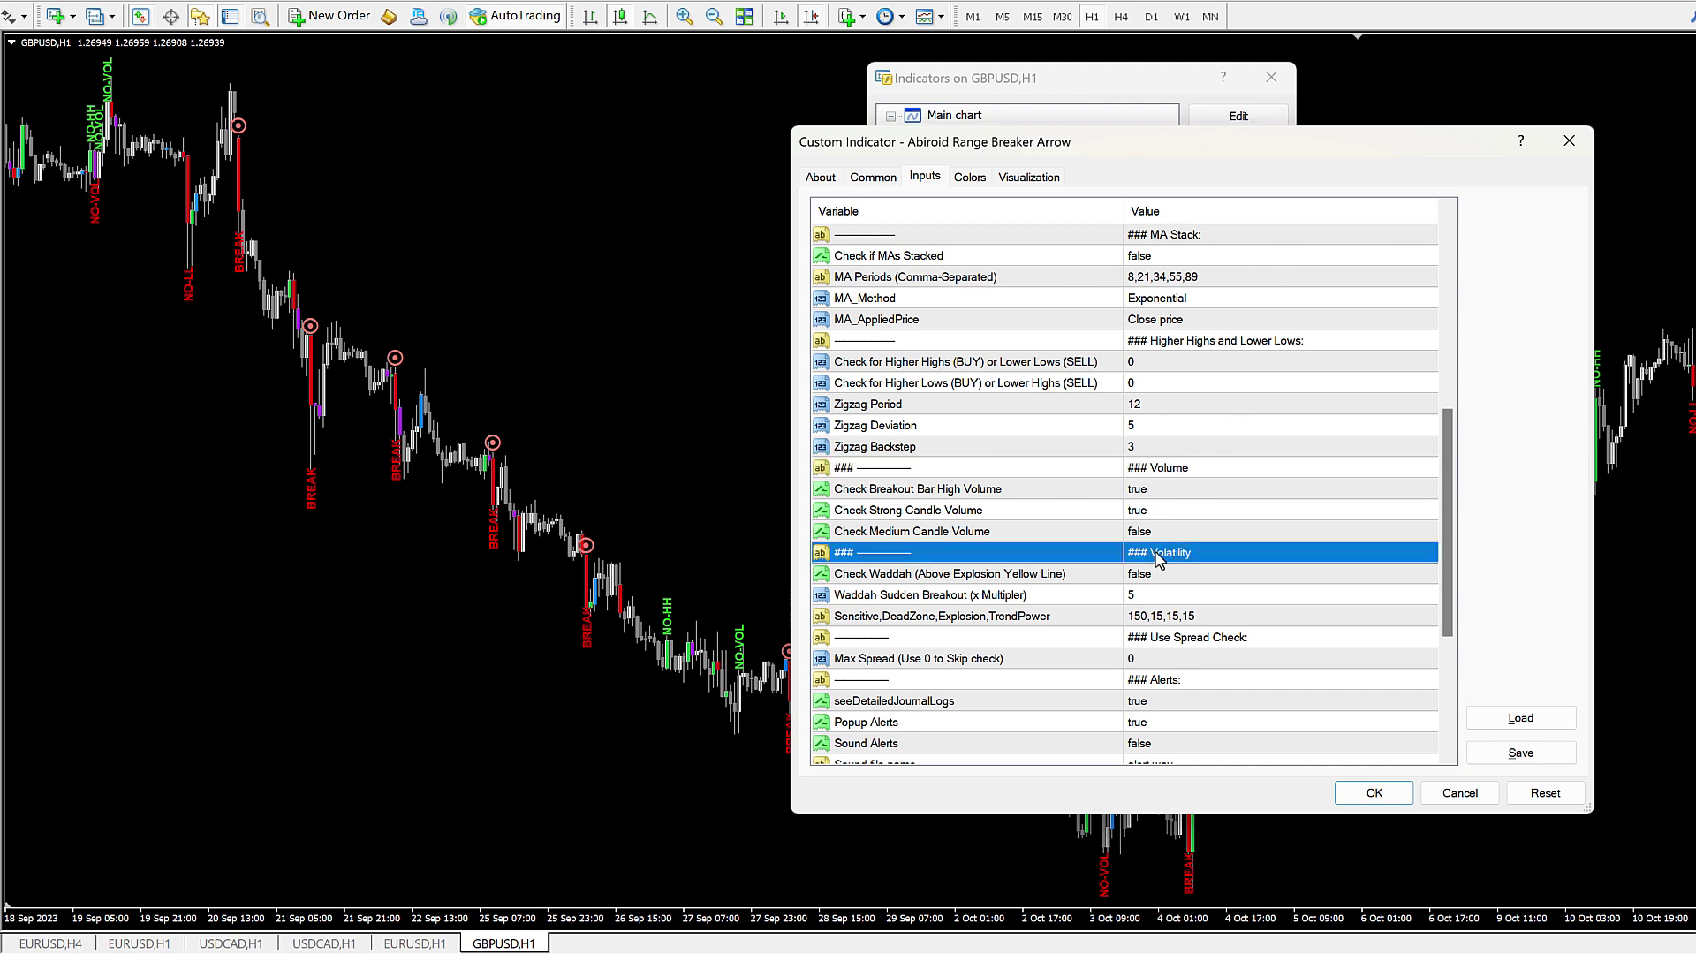
{"action": "left_click", "coordinate": [884, 490]}
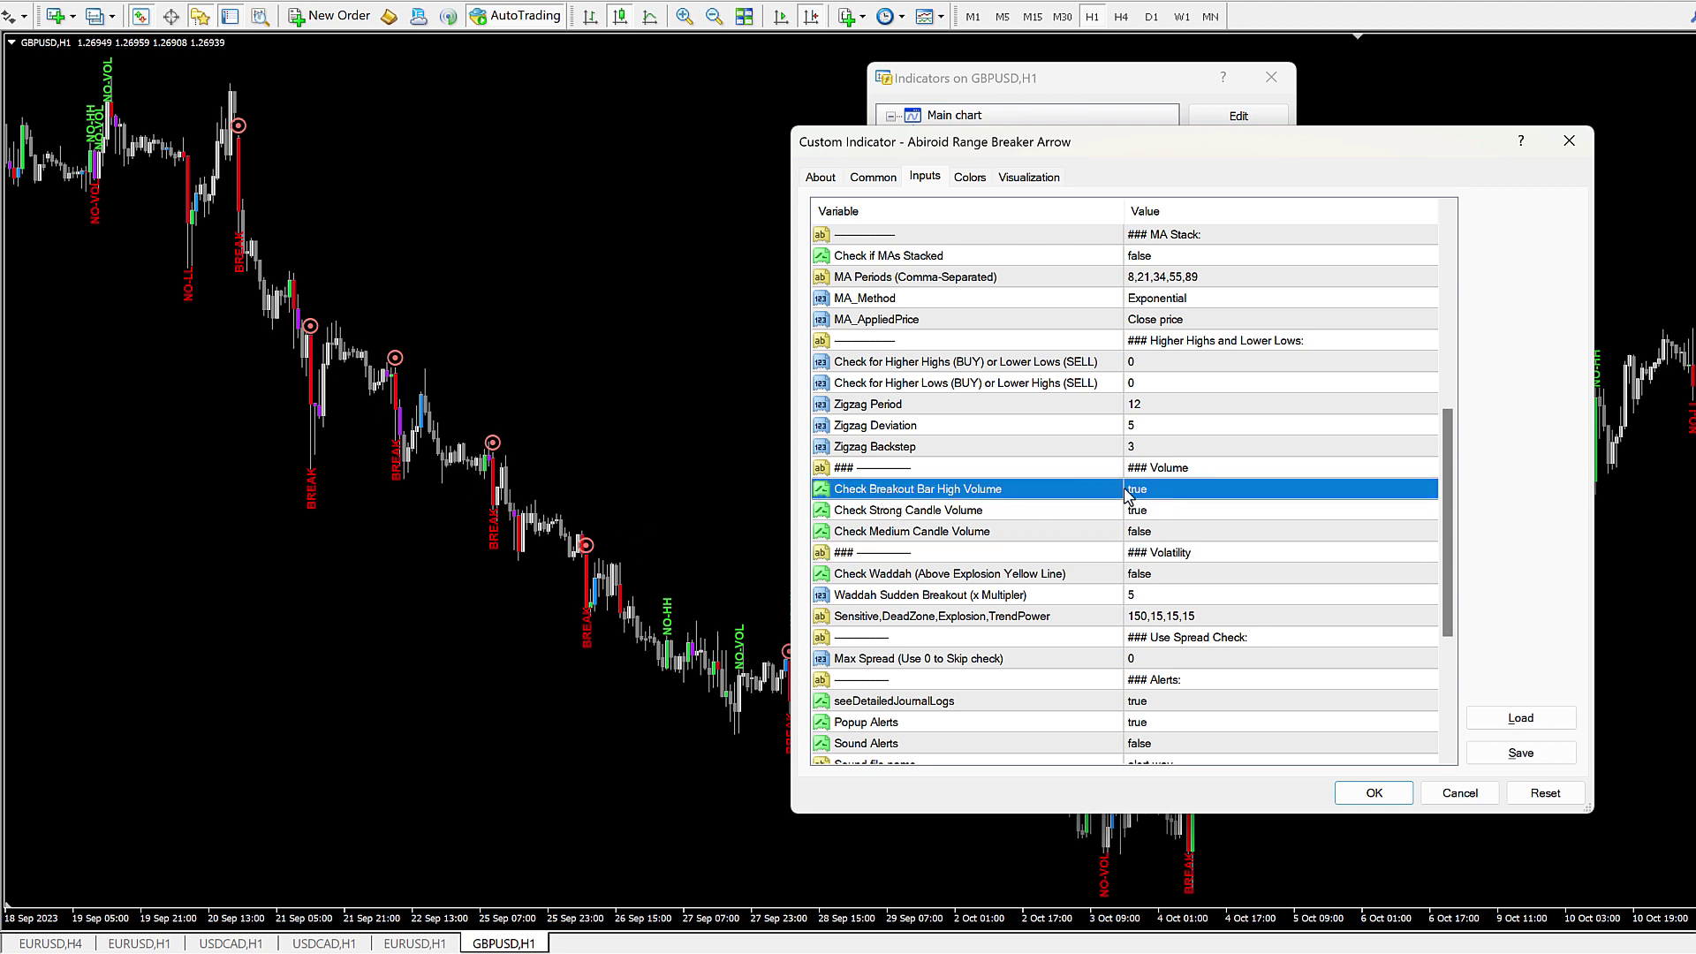
{"action": "left_click", "coordinate": [944, 512]}
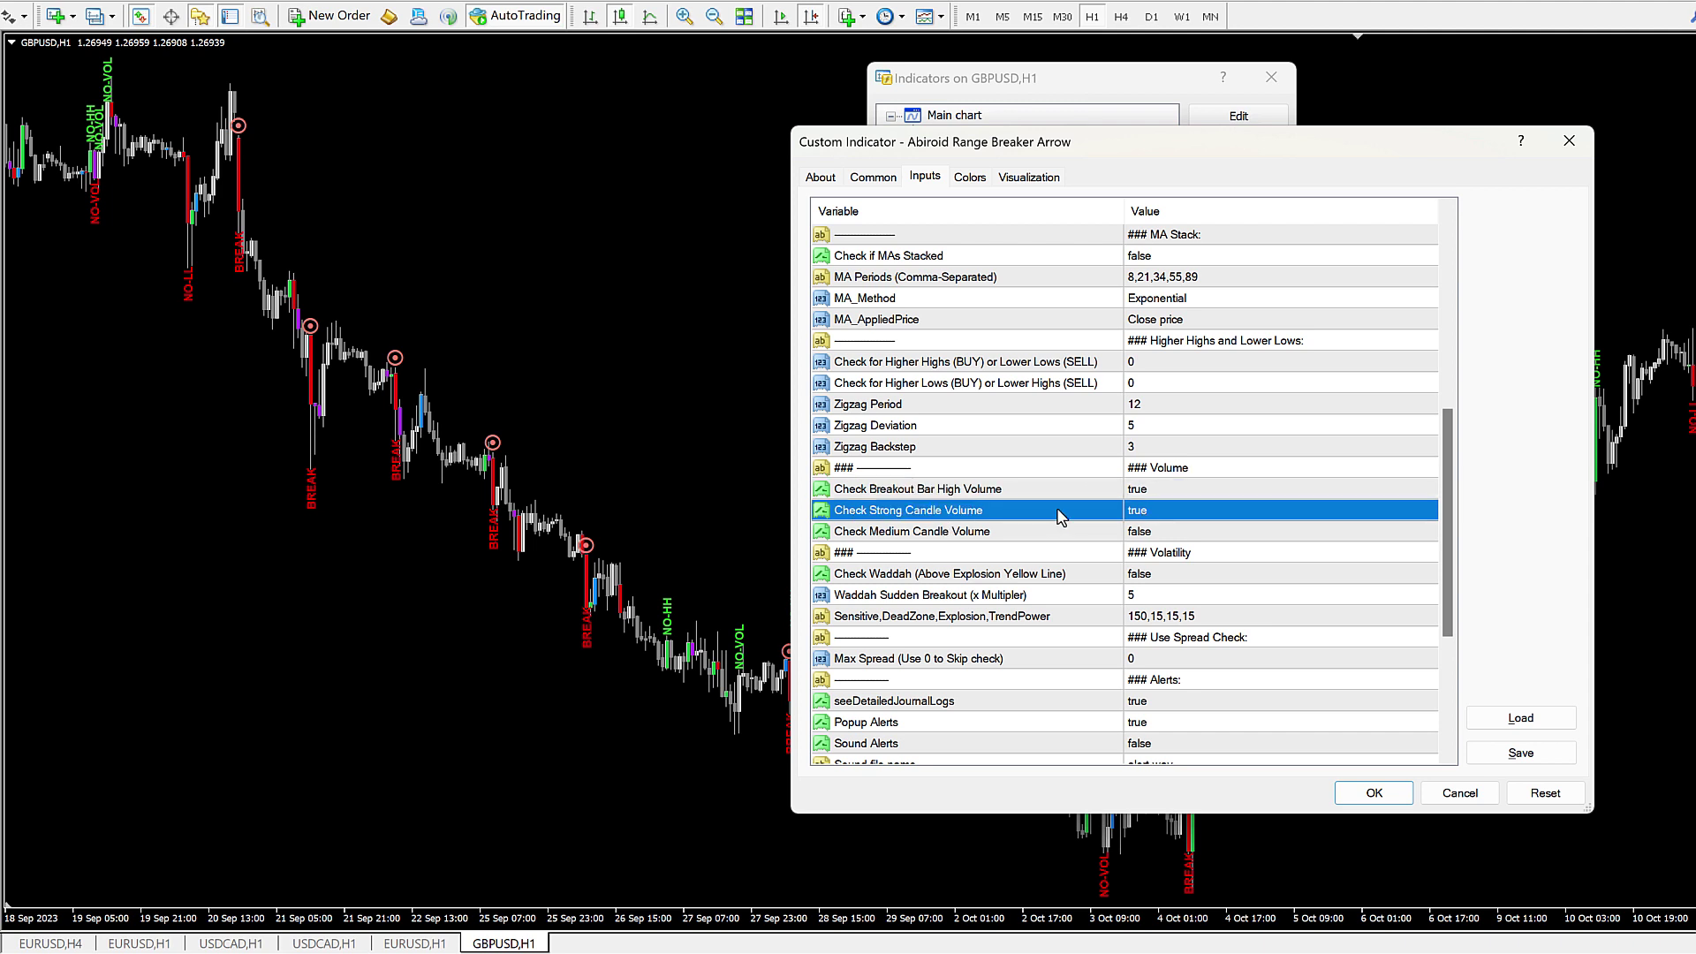
{"action": "left_click", "coordinate": [1387, 792]}
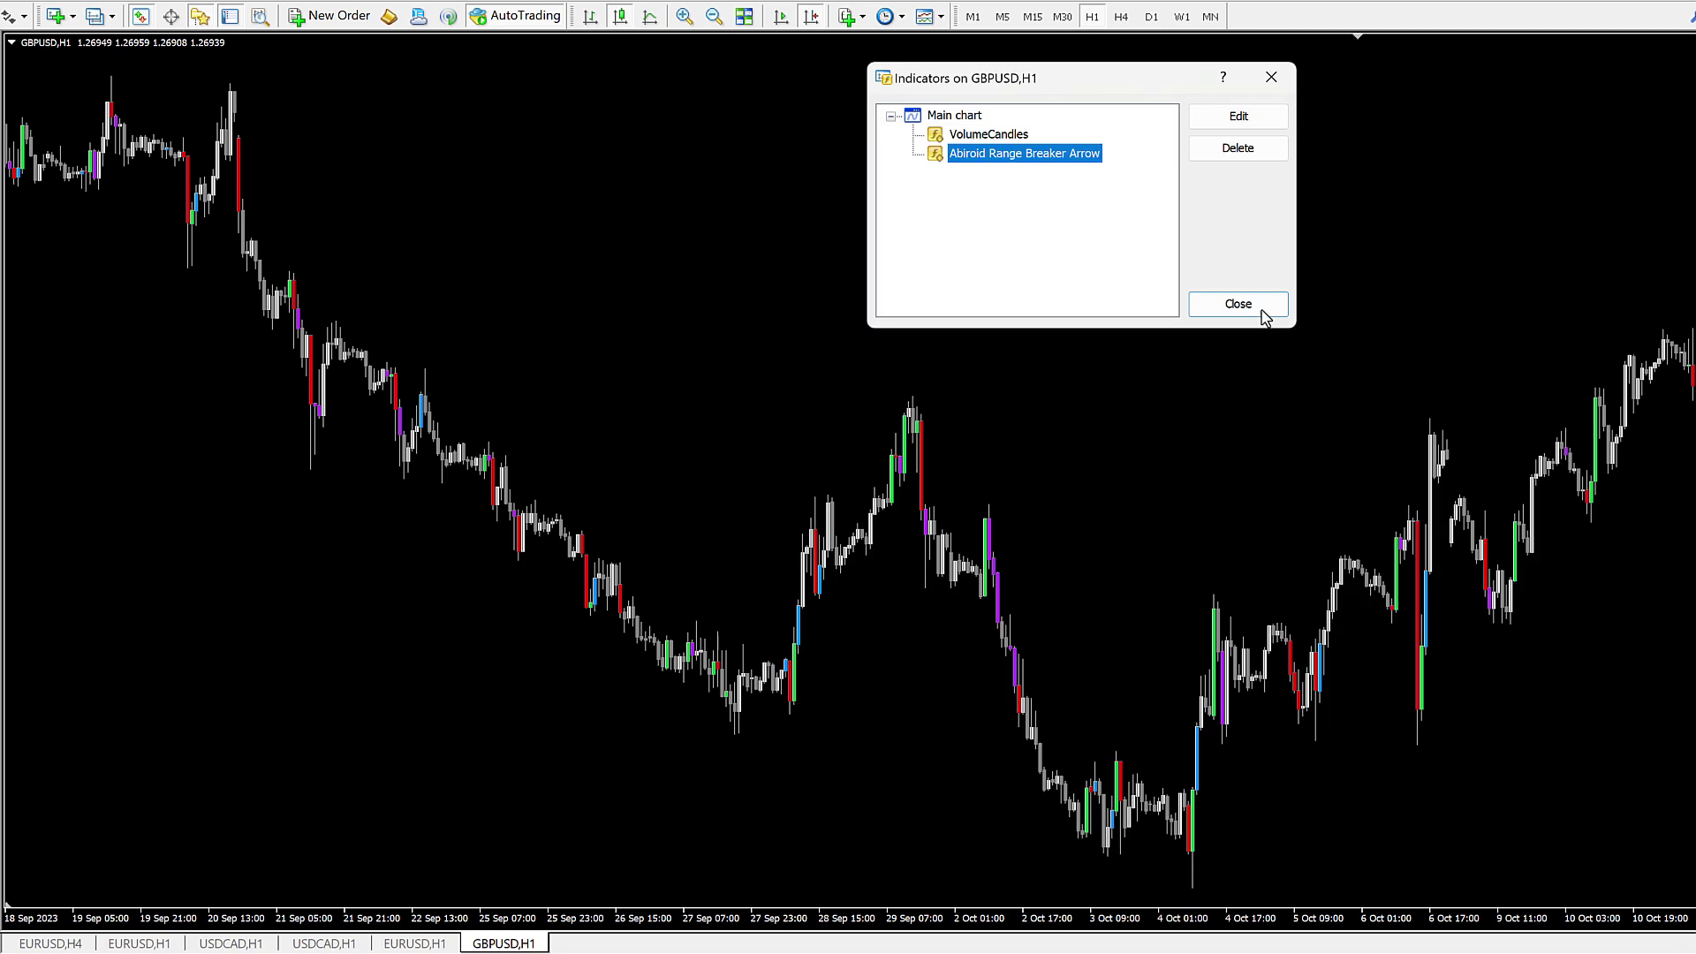
{"action": "left_click", "coordinate": [1259, 315]}
Step: Select VolumeCandles in the chart's indicator list, switch to the browser and find its download on the Range Breaker Scalper page
{"action": "right_click", "coordinate": [576, 168]}
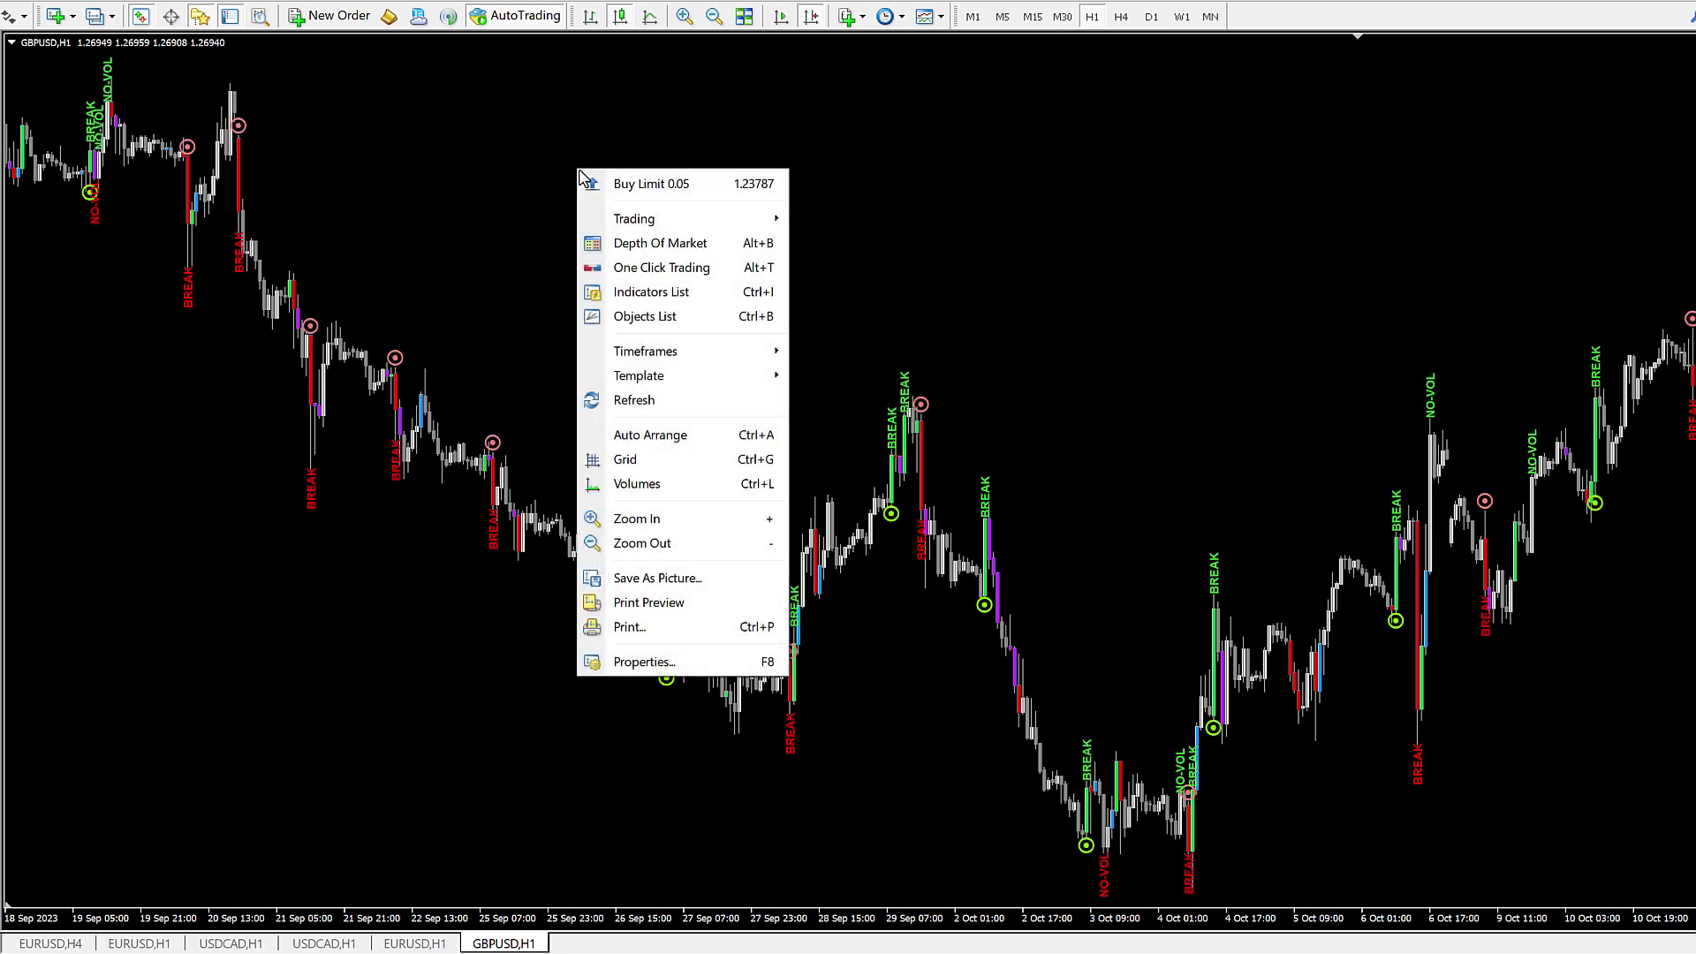
{"action": "left_click", "coordinate": [636, 293]}
{"action": "left_click", "coordinate": [989, 135]}
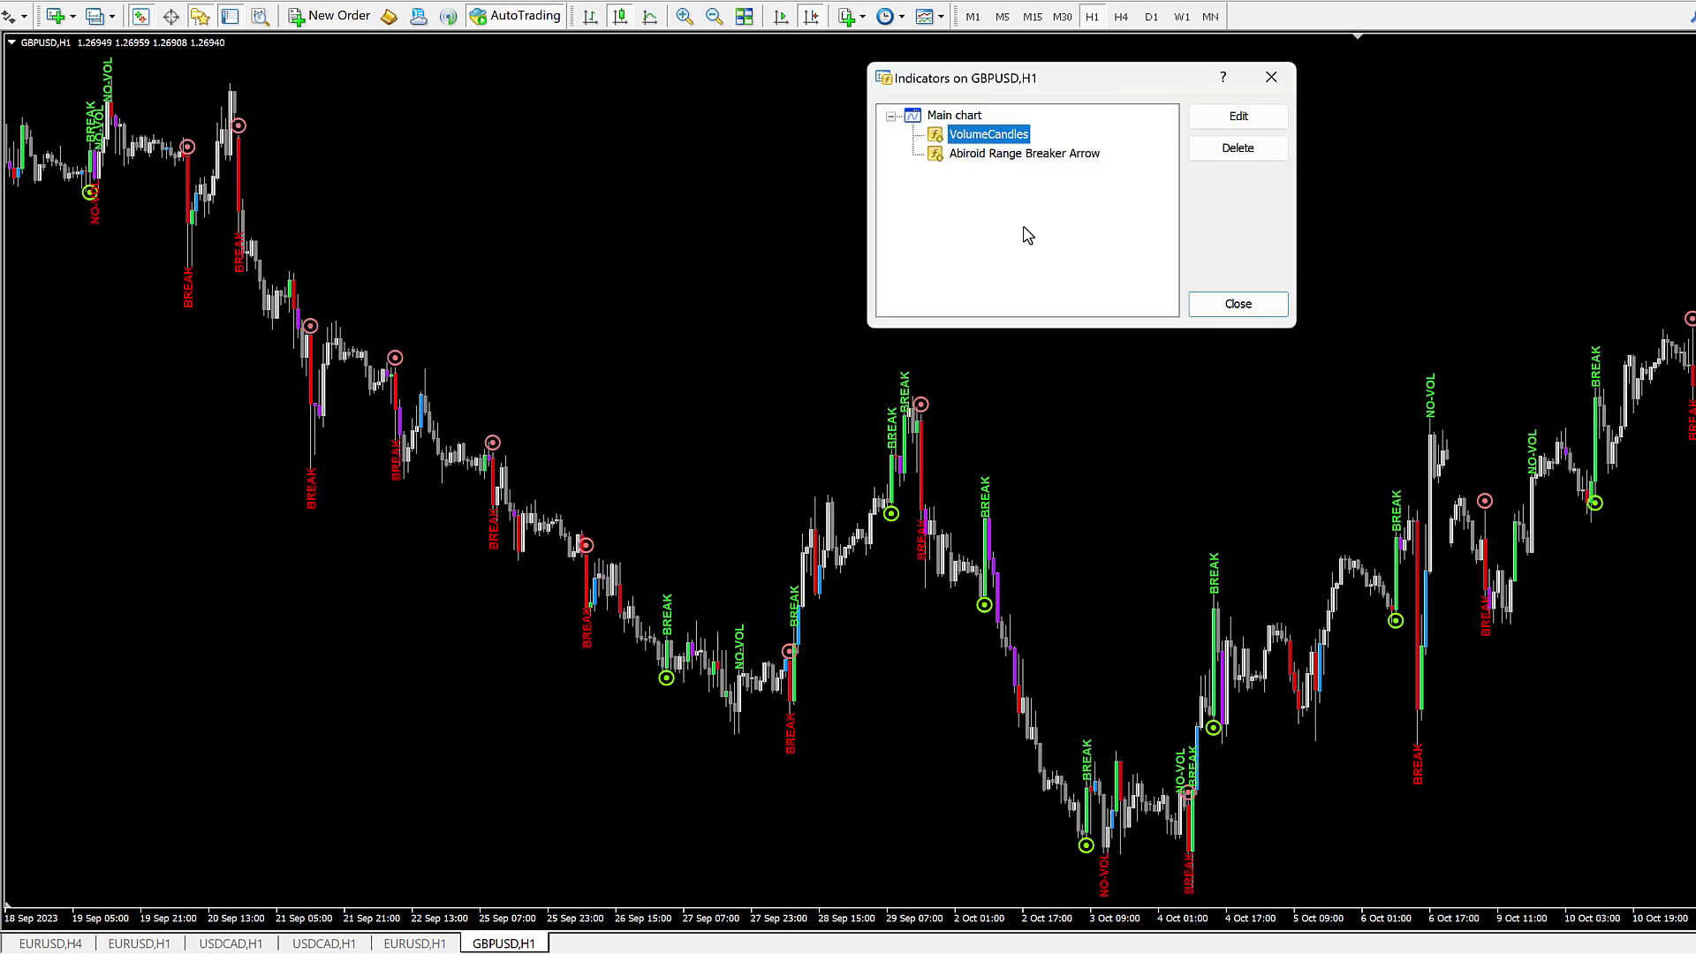
{"action": "key", "text": "alt"}
{"action": "key", "text": "alt+Tab"}
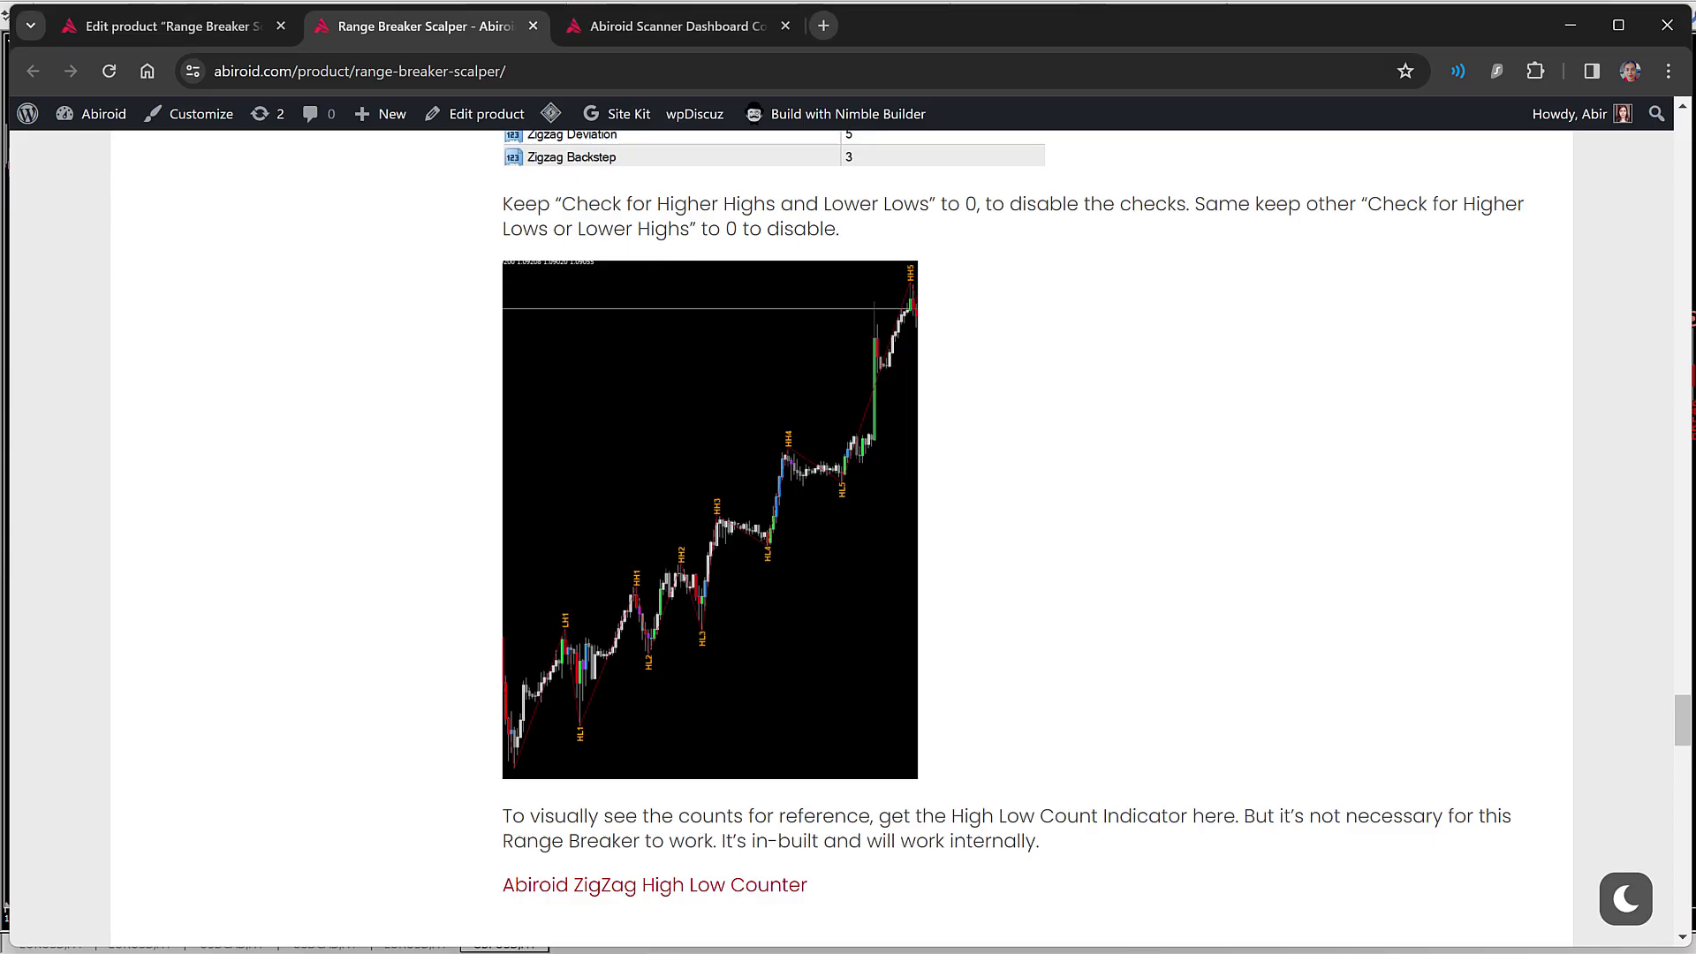
{"action": "scroll", "coordinate": [876, 730], "scroll_direction": "up", "scroll_amount": 15}
{"action": "scroll", "coordinate": [876, 726], "scroll_direction": "up", "scroll_amount": 20}
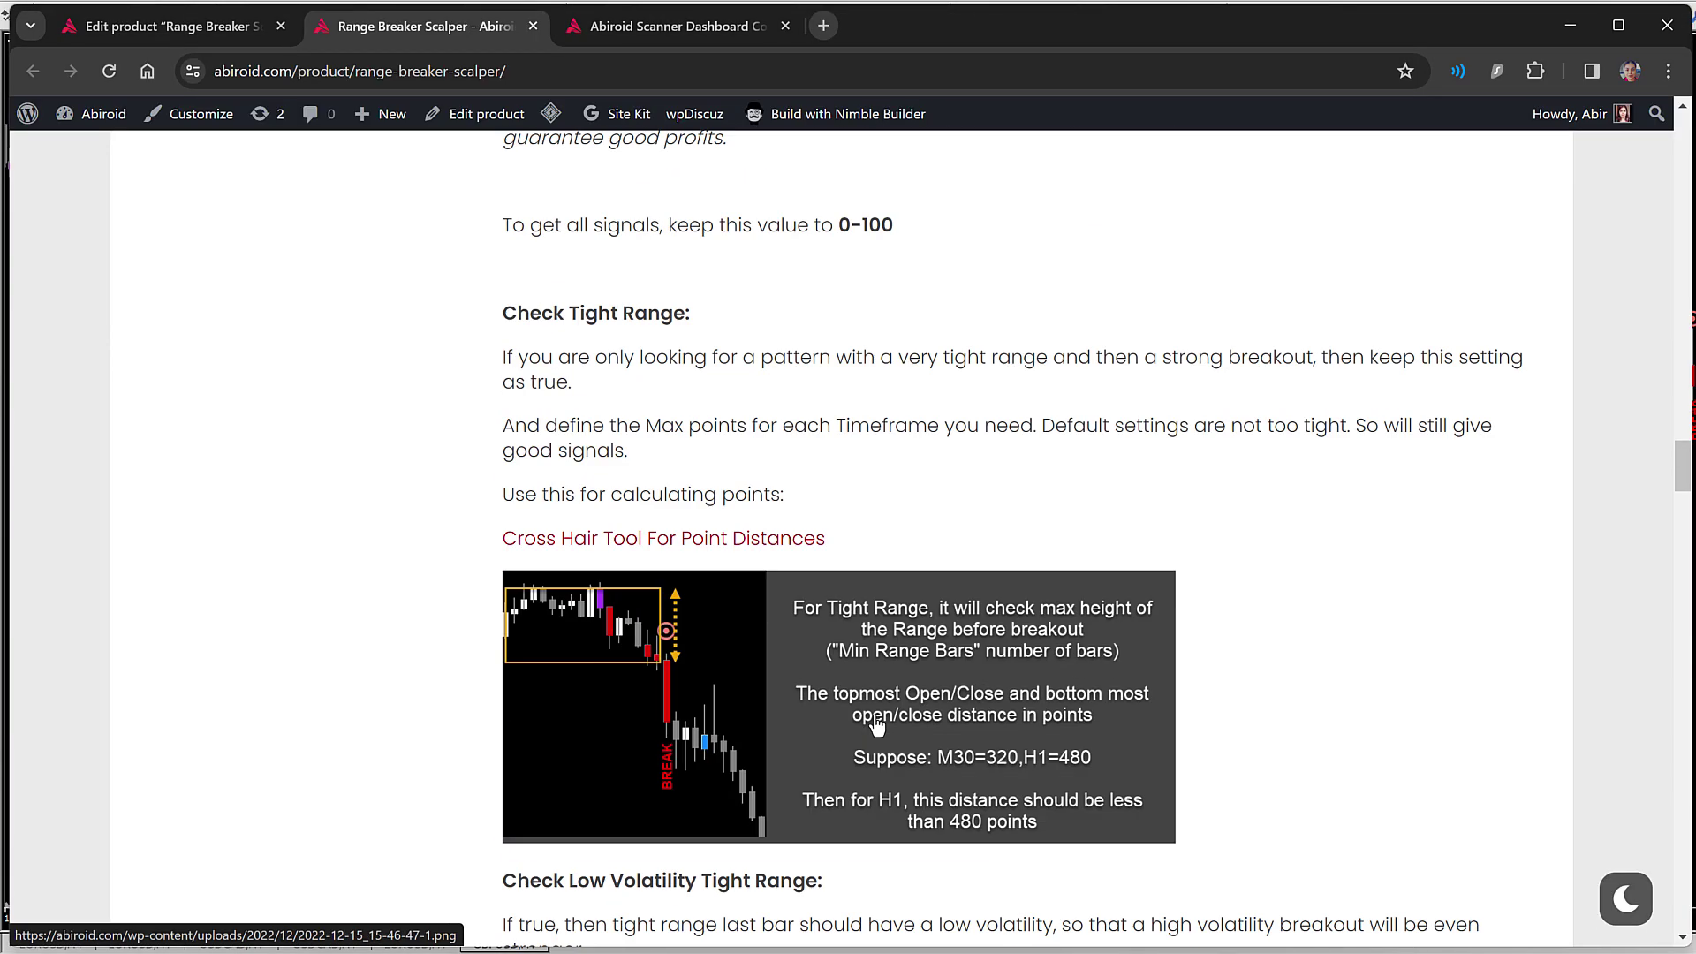
{"action": "scroll", "coordinate": [877, 726], "scroll_direction": "up", "scroll_amount": 10}
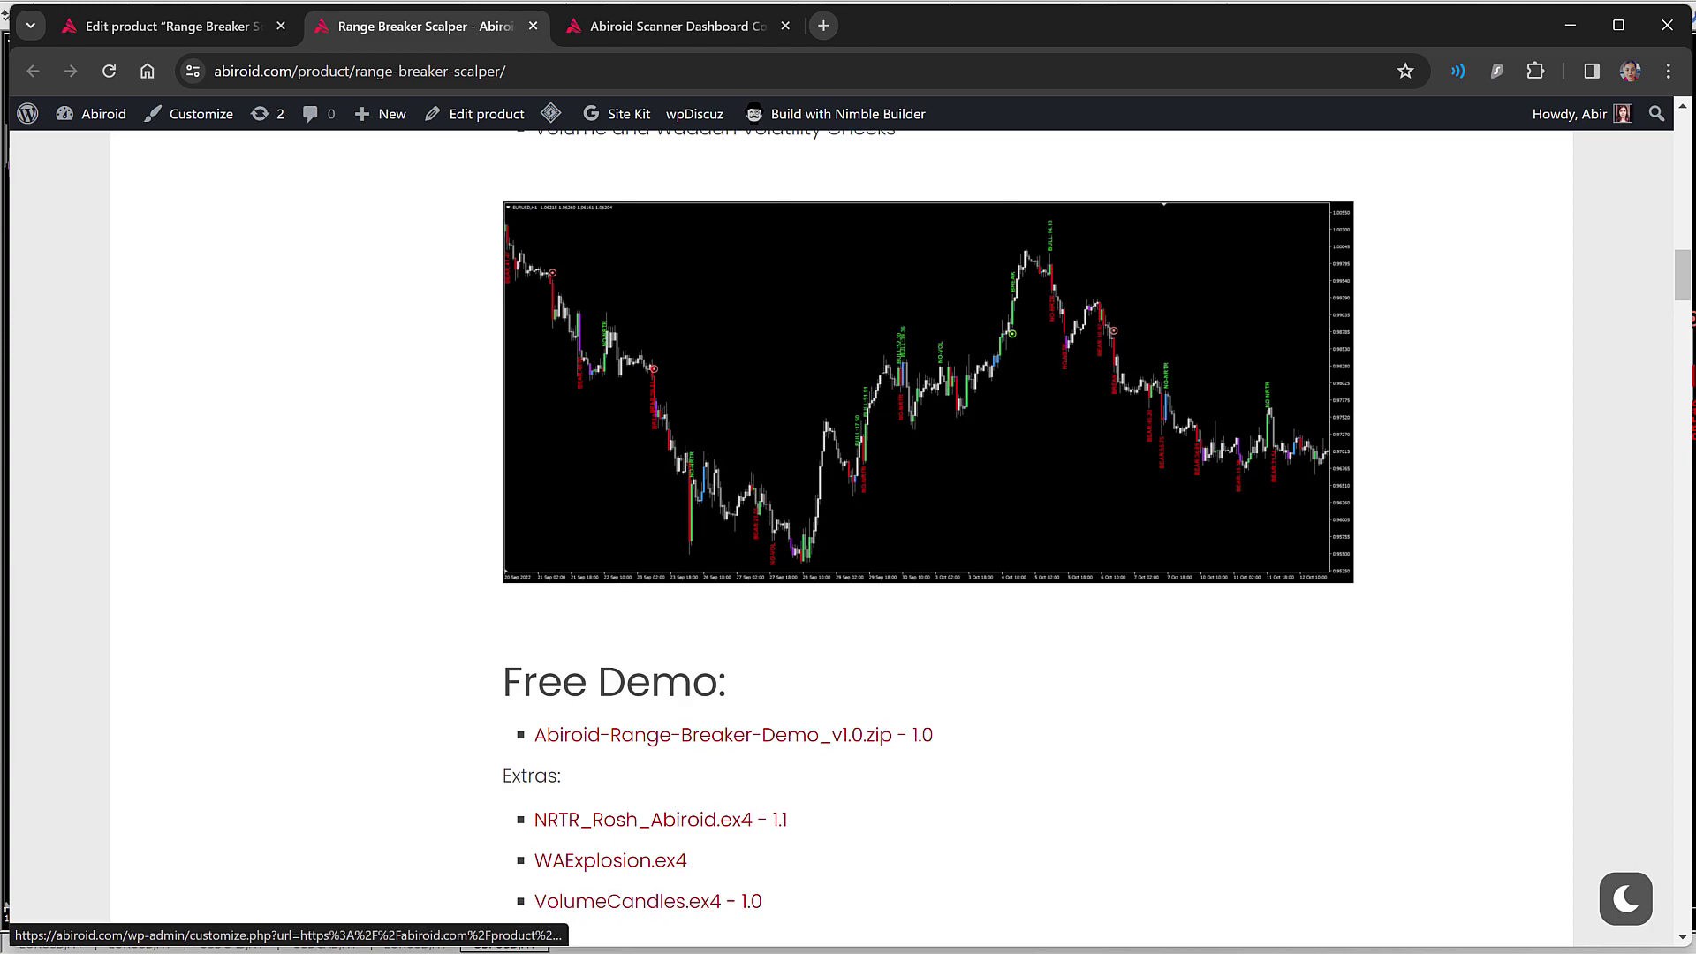
Step: Switch back to MetaTrader 4 and set Check Medium Candle Volume to true in the Abiroid Range Breaker Arrow inputs
{"action": "key", "text": "alt+Tab"}
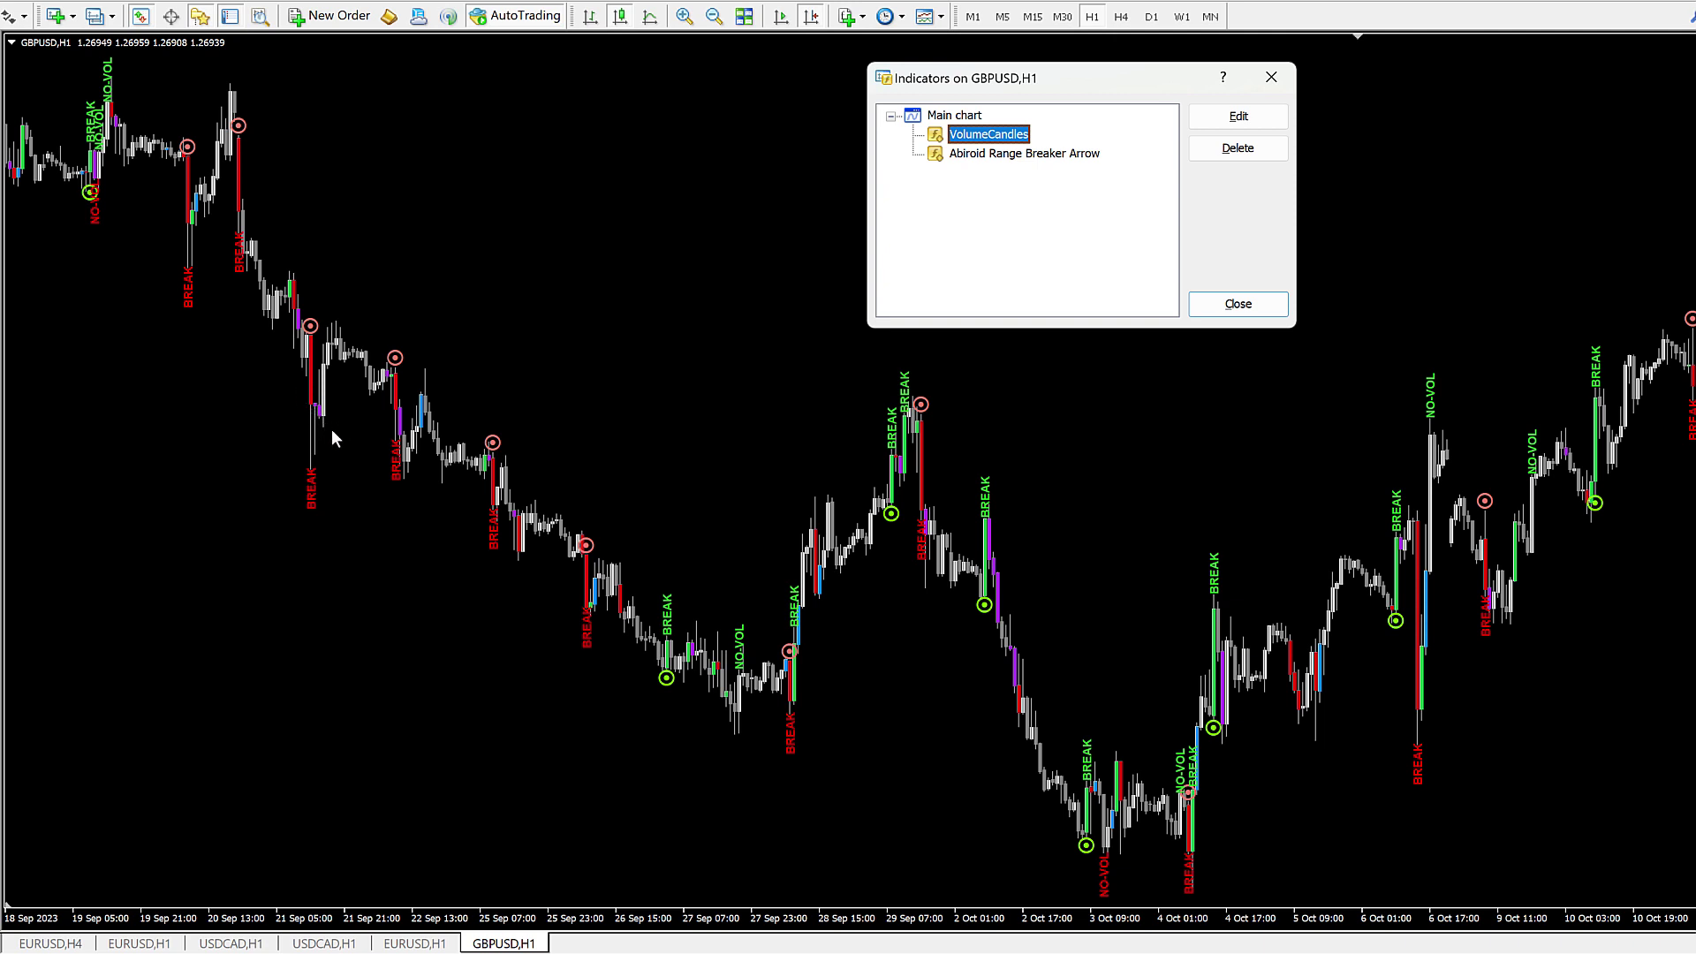
{"action": "double_click", "coordinate": [998, 155]}
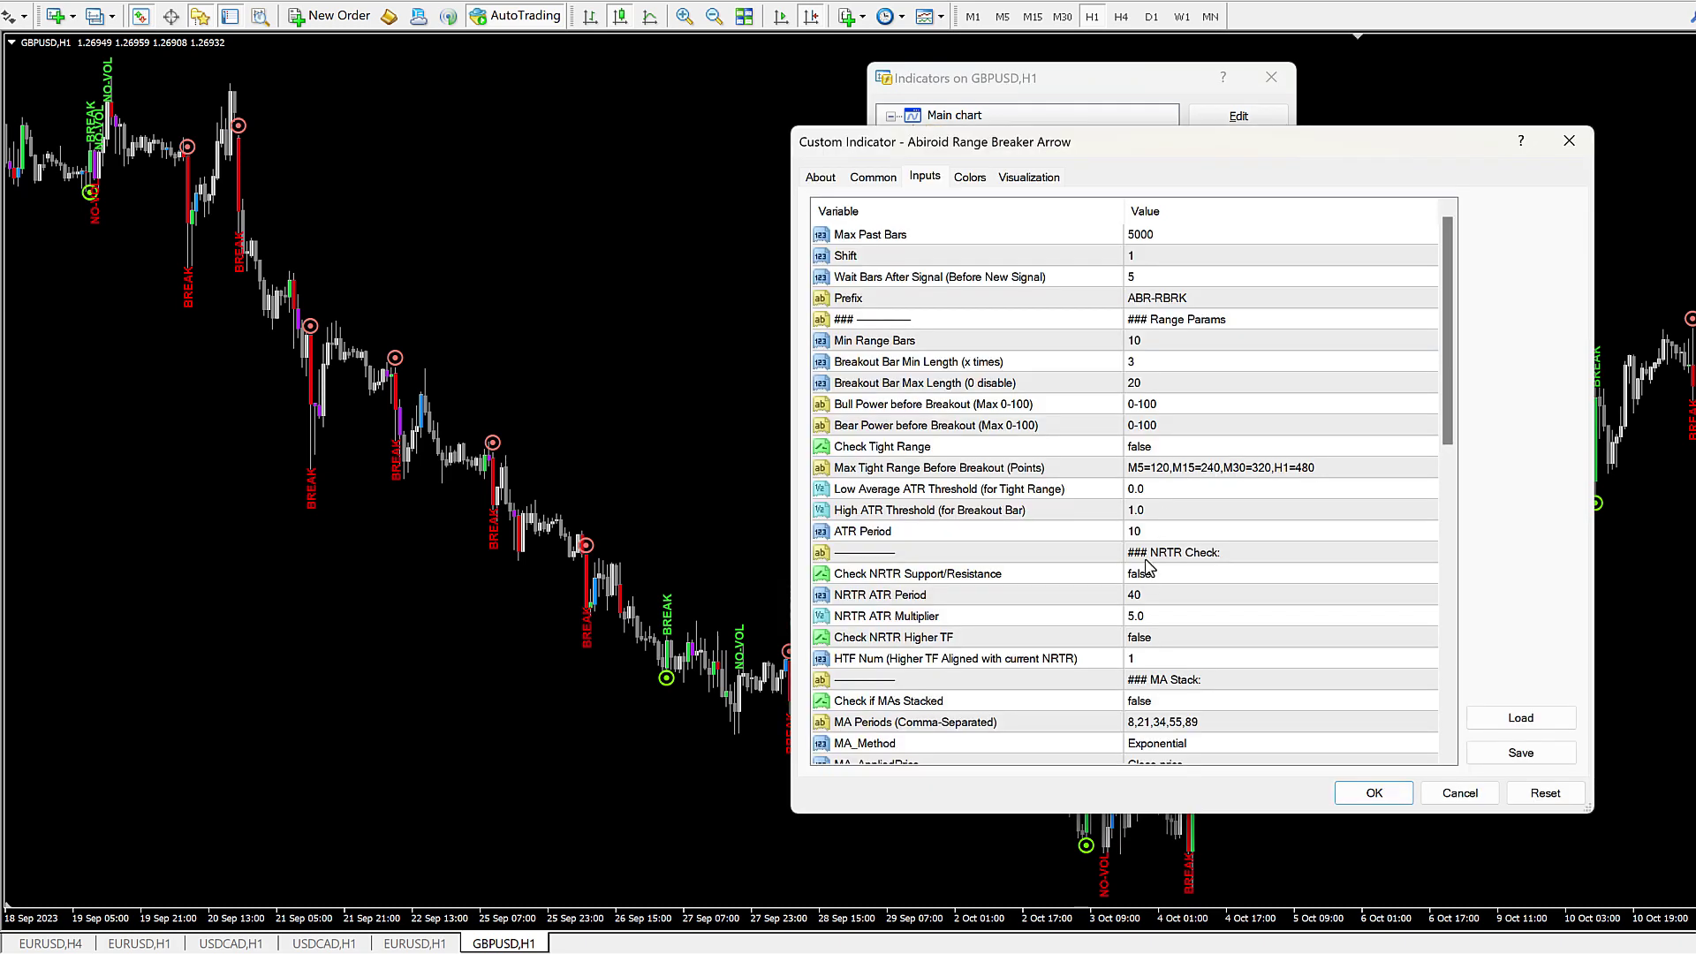
{"action": "scroll", "coordinate": [1147, 566], "scroll_direction": "down", "scroll_amount": 7}
{"action": "left_click", "coordinate": [1179, 491]}
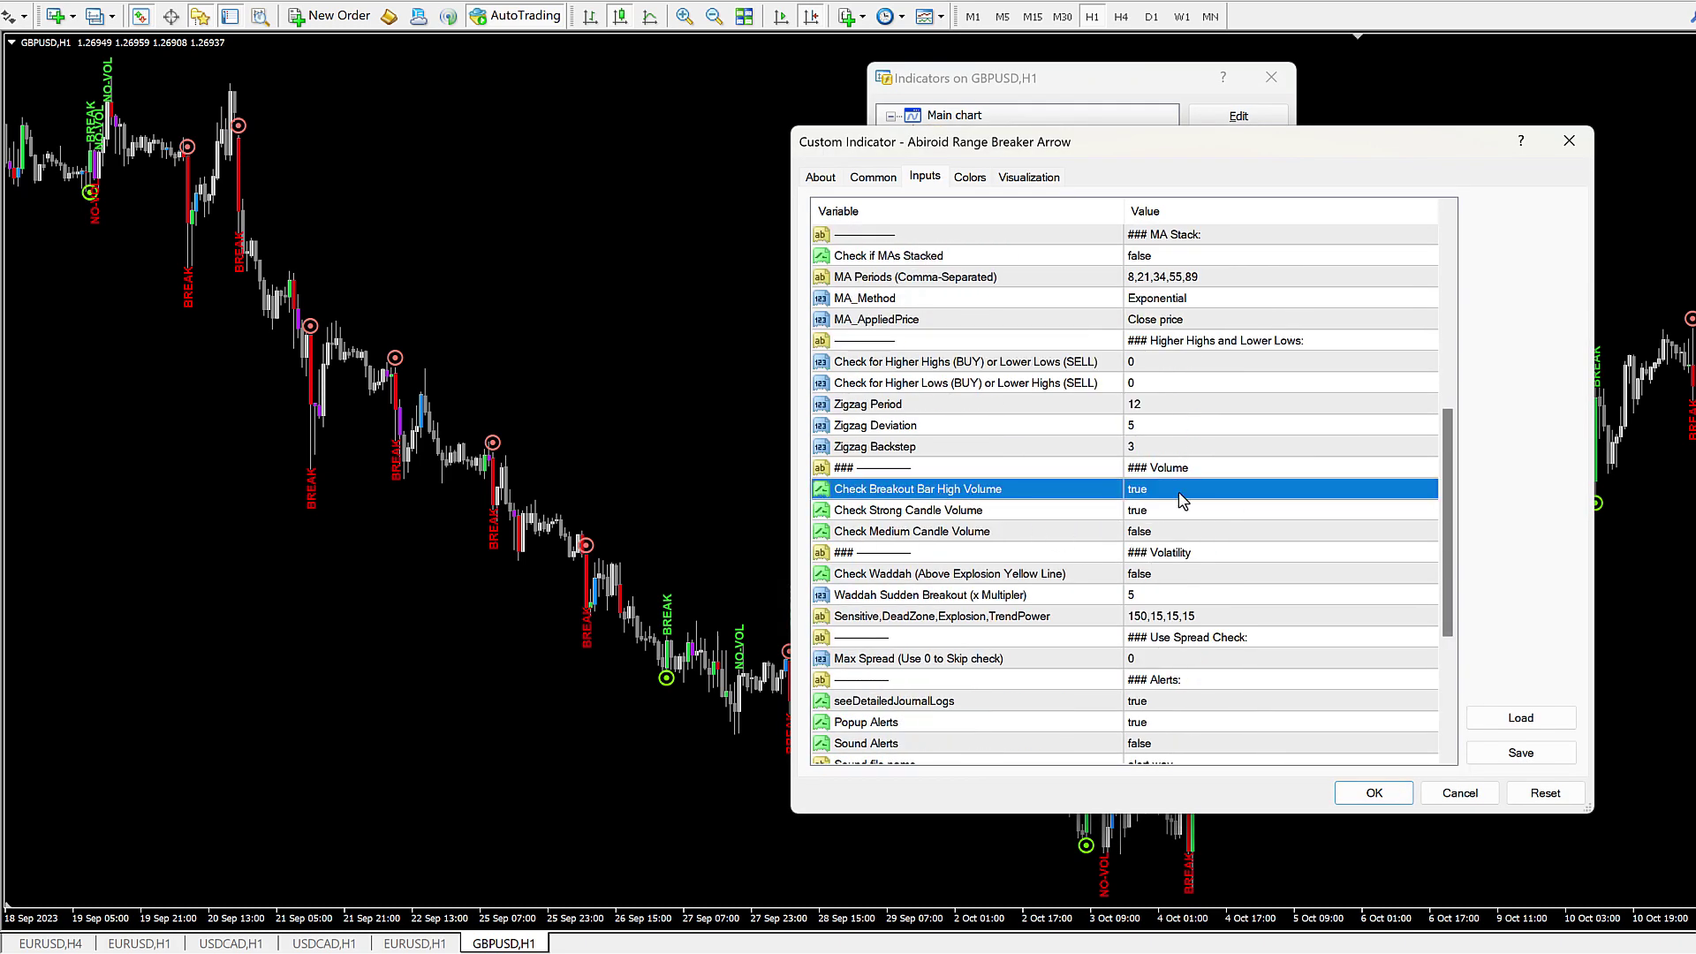
{"action": "left_click", "coordinate": [941, 534]}
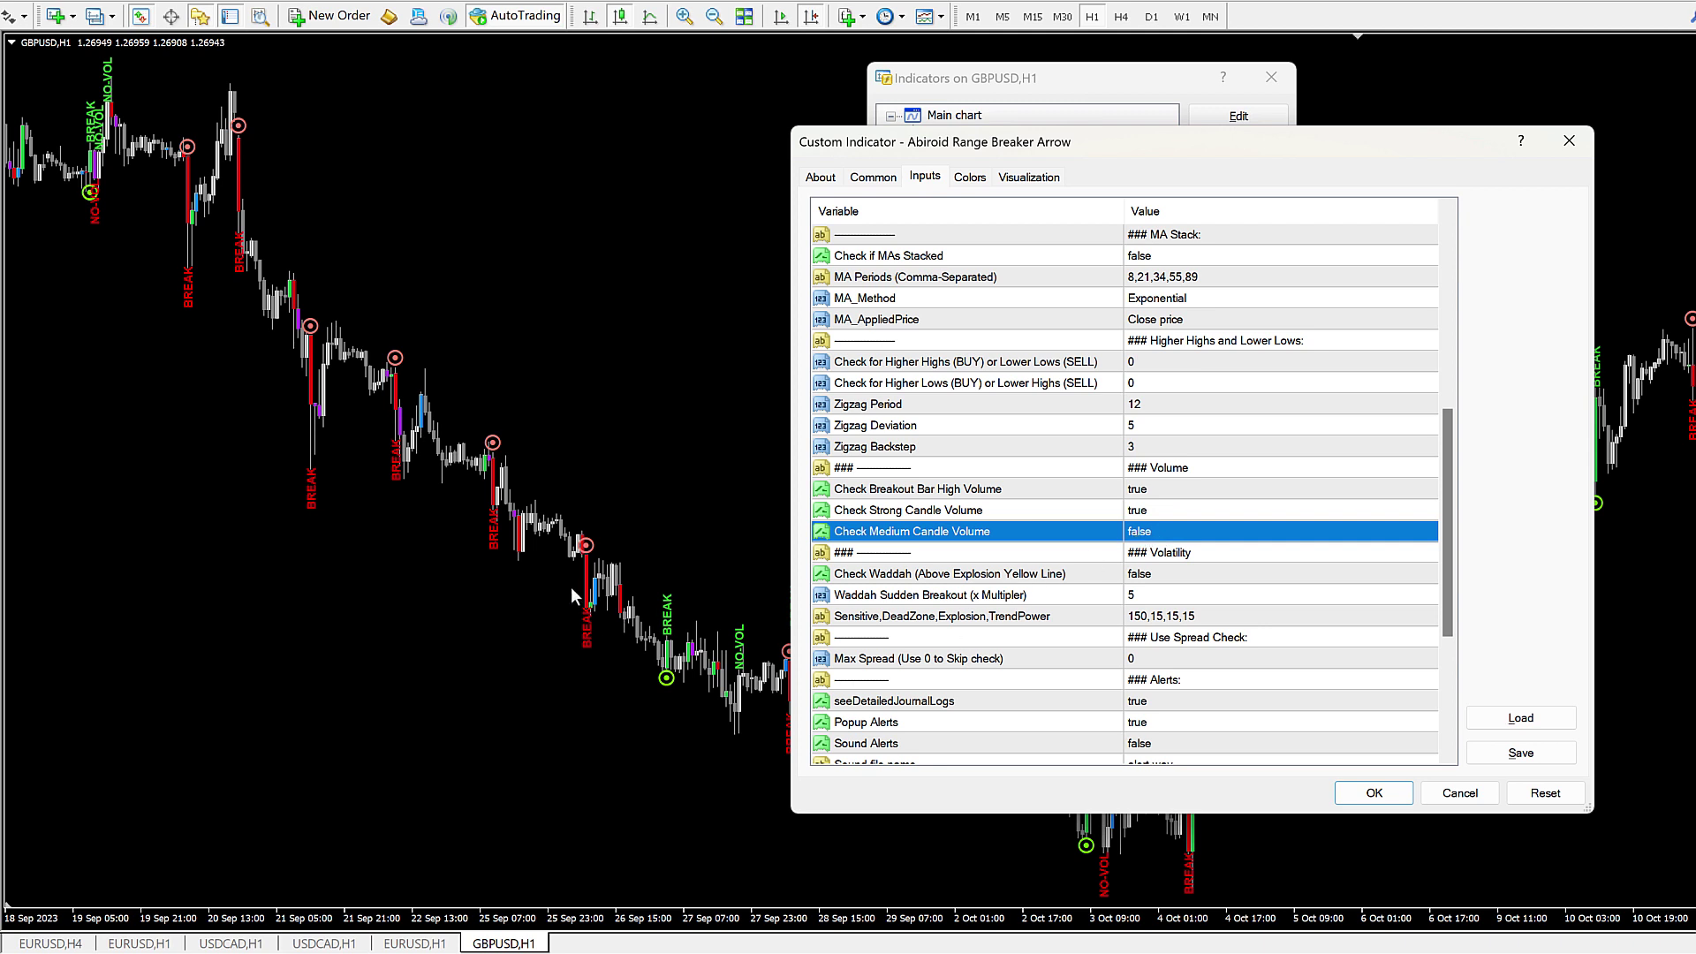
{"action": "left_click", "coordinate": [1219, 530]}
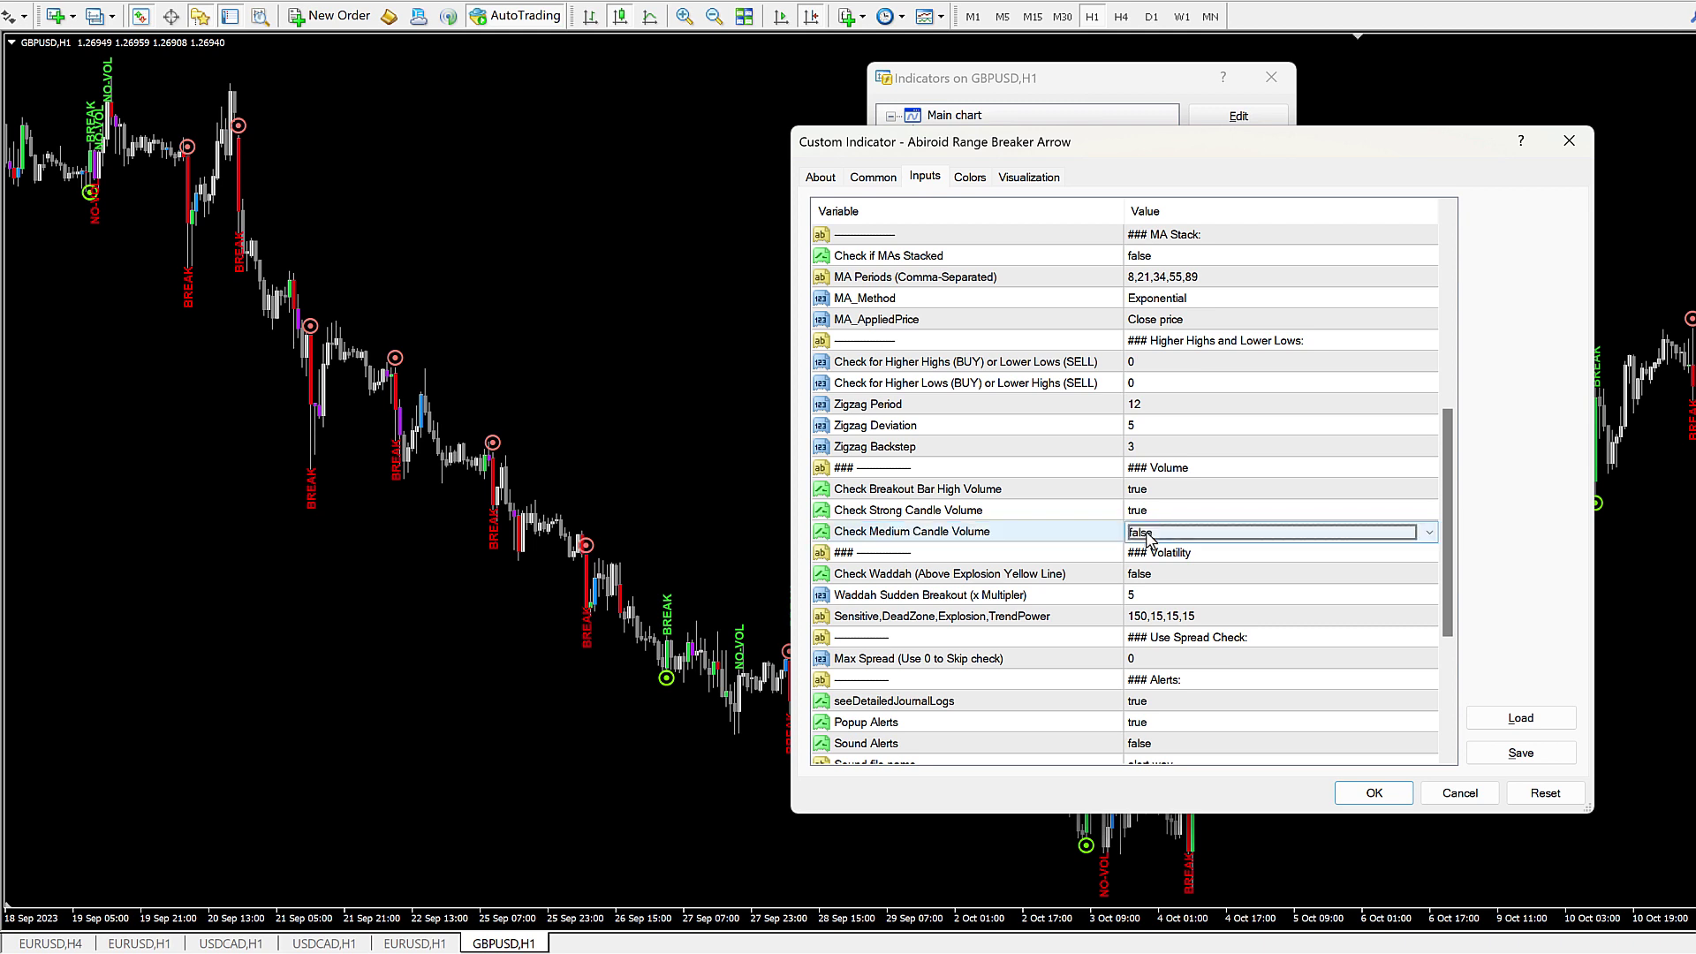
{"action": "left_click", "coordinate": [1149, 532]}
{"action": "left_click", "coordinate": [1148, 567]}
{"action": "left_click", "coordinate": [1075, 537]}
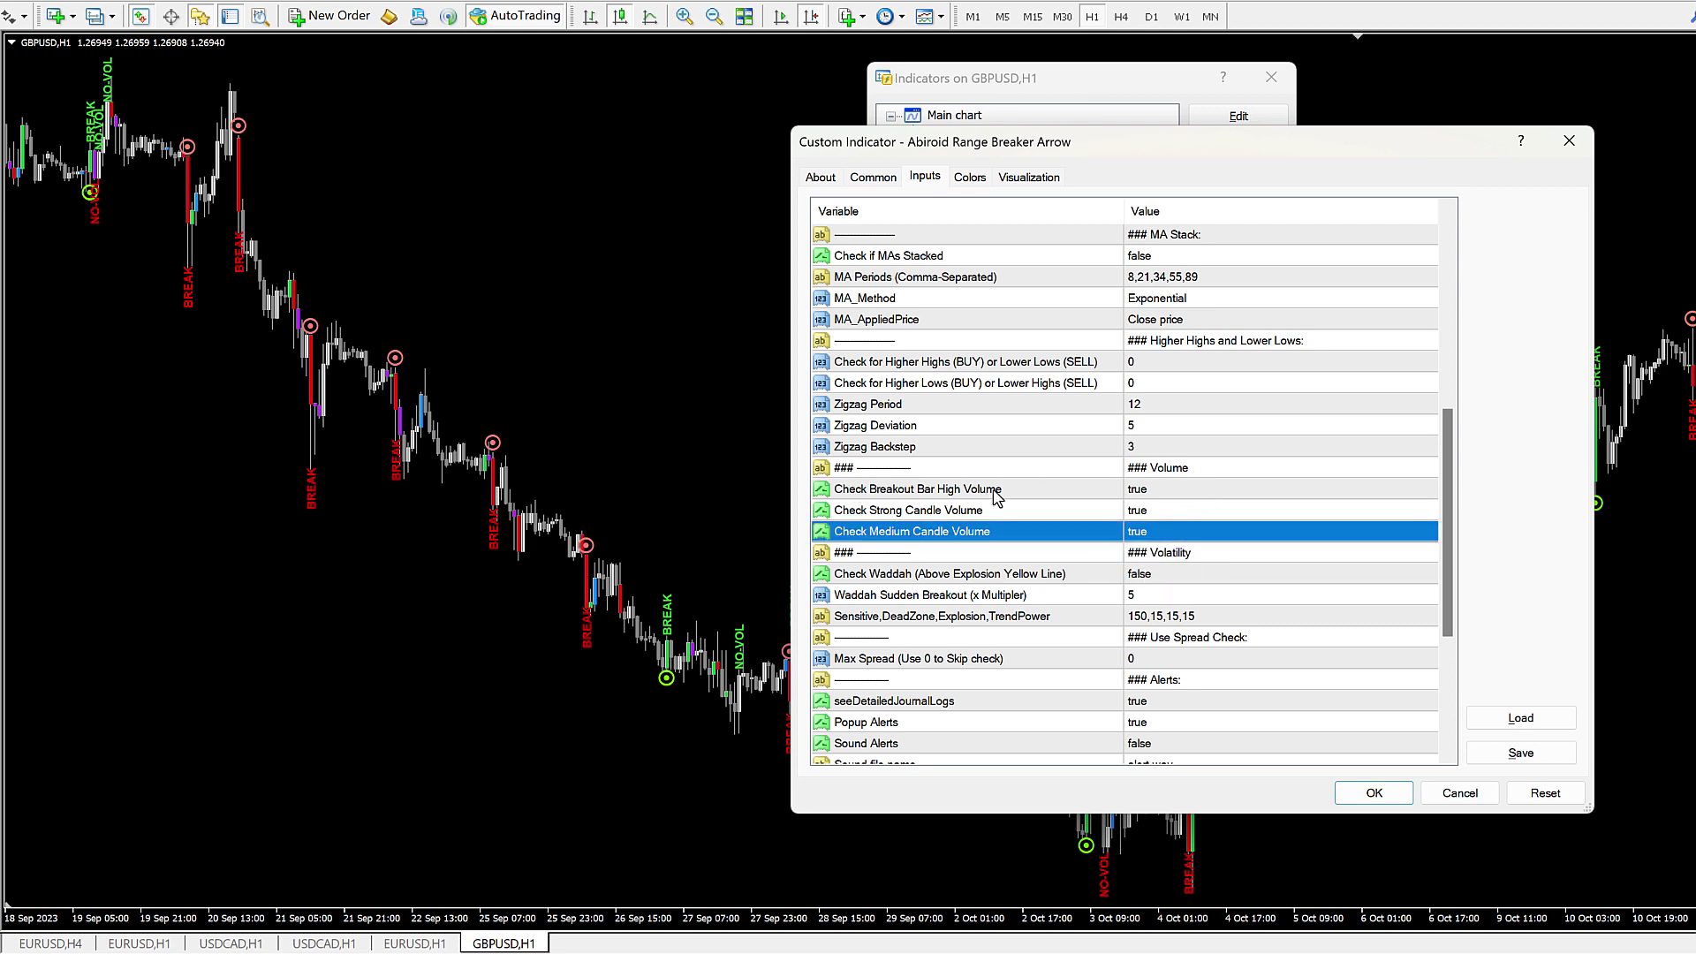
Step: Switch Check Breakout Bar High Volume to false and back to true in the indicator inputs
{"action": "left_click", "coordinate": [1171, 492]}
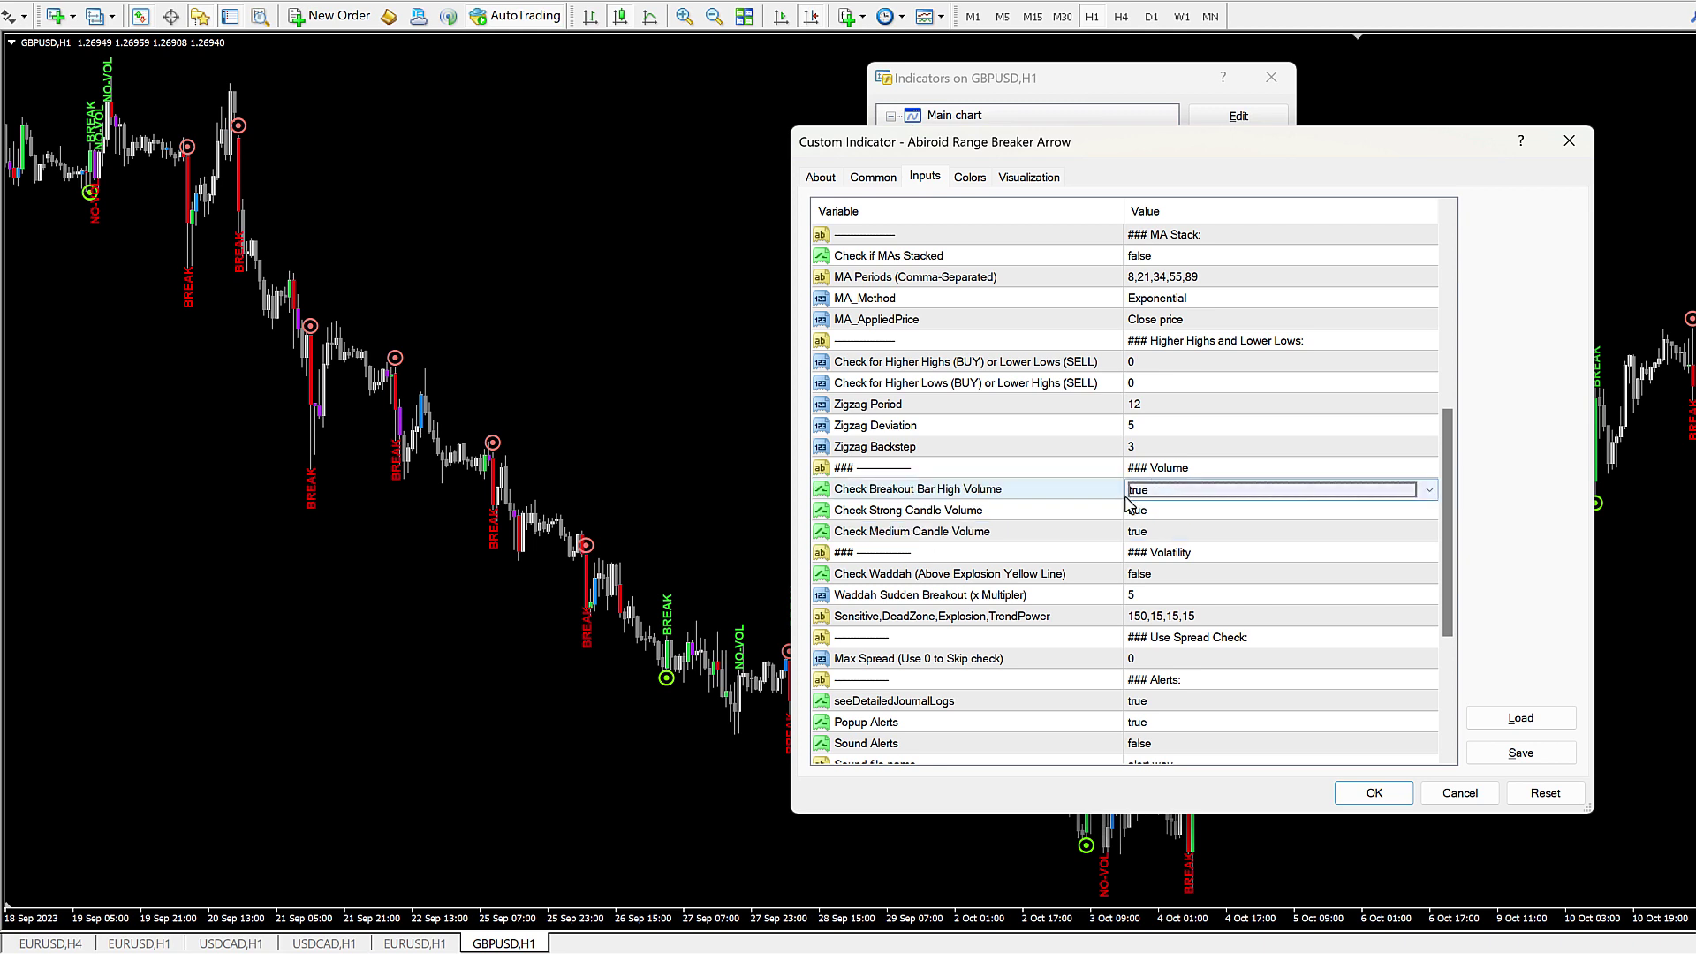
{"action": "left_click", "coordinate": [1158, 490]}
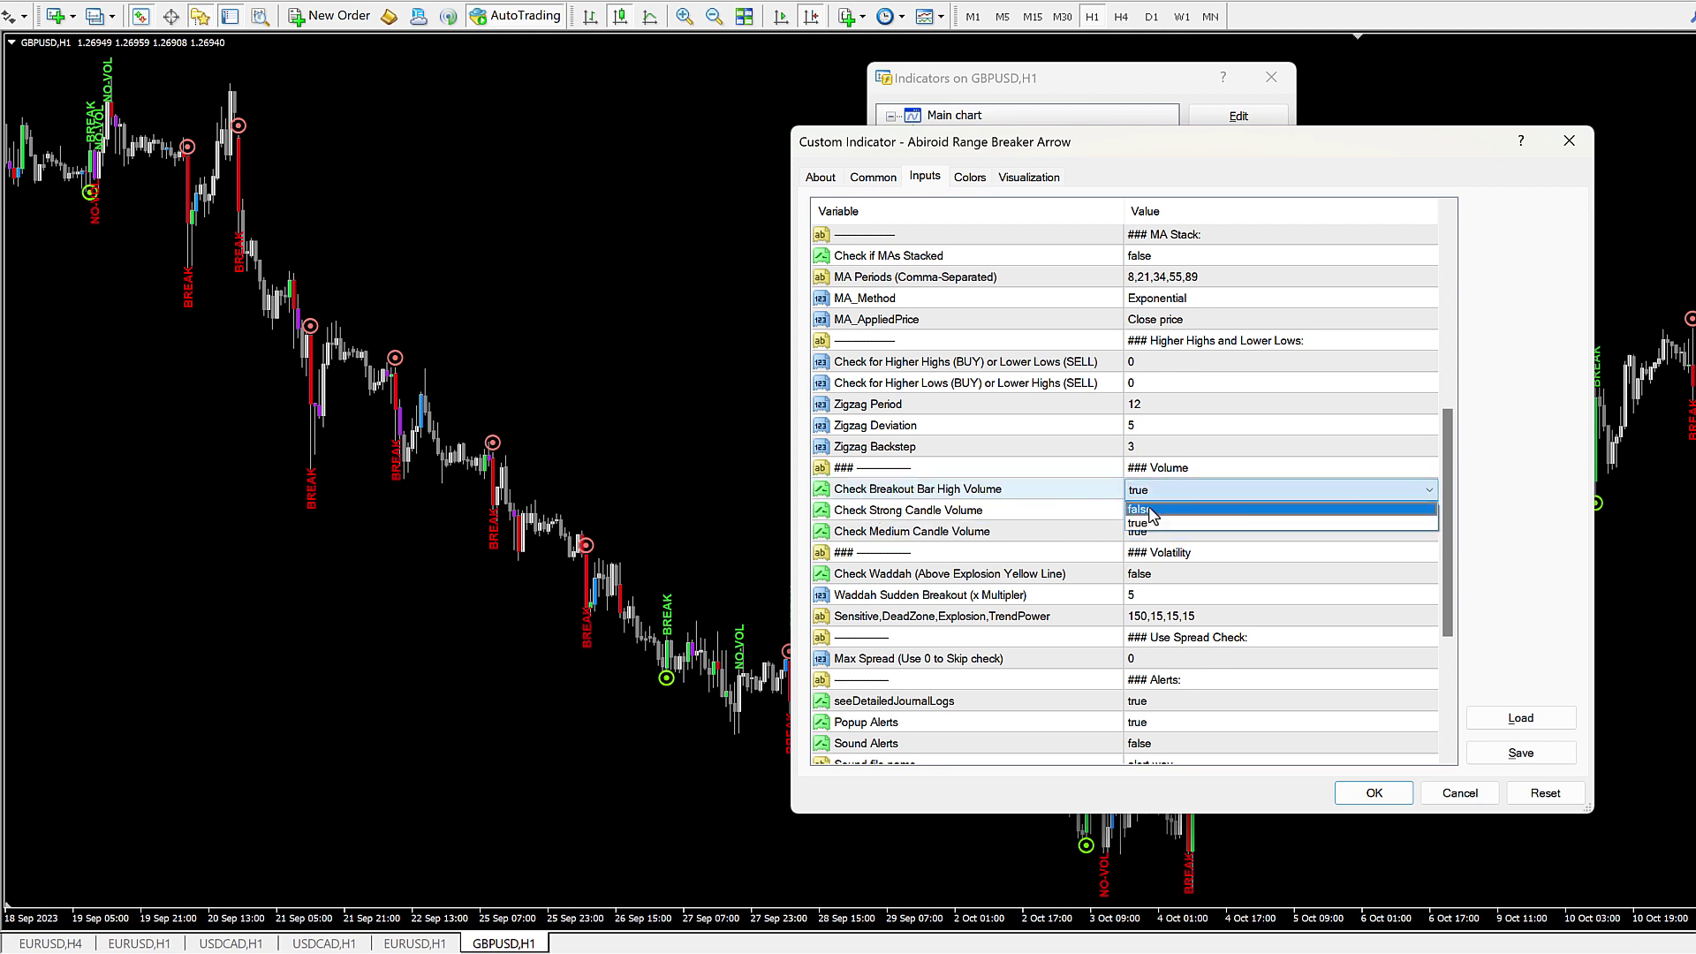
{"action": "left_click", "coordinate": [1149, 523]}
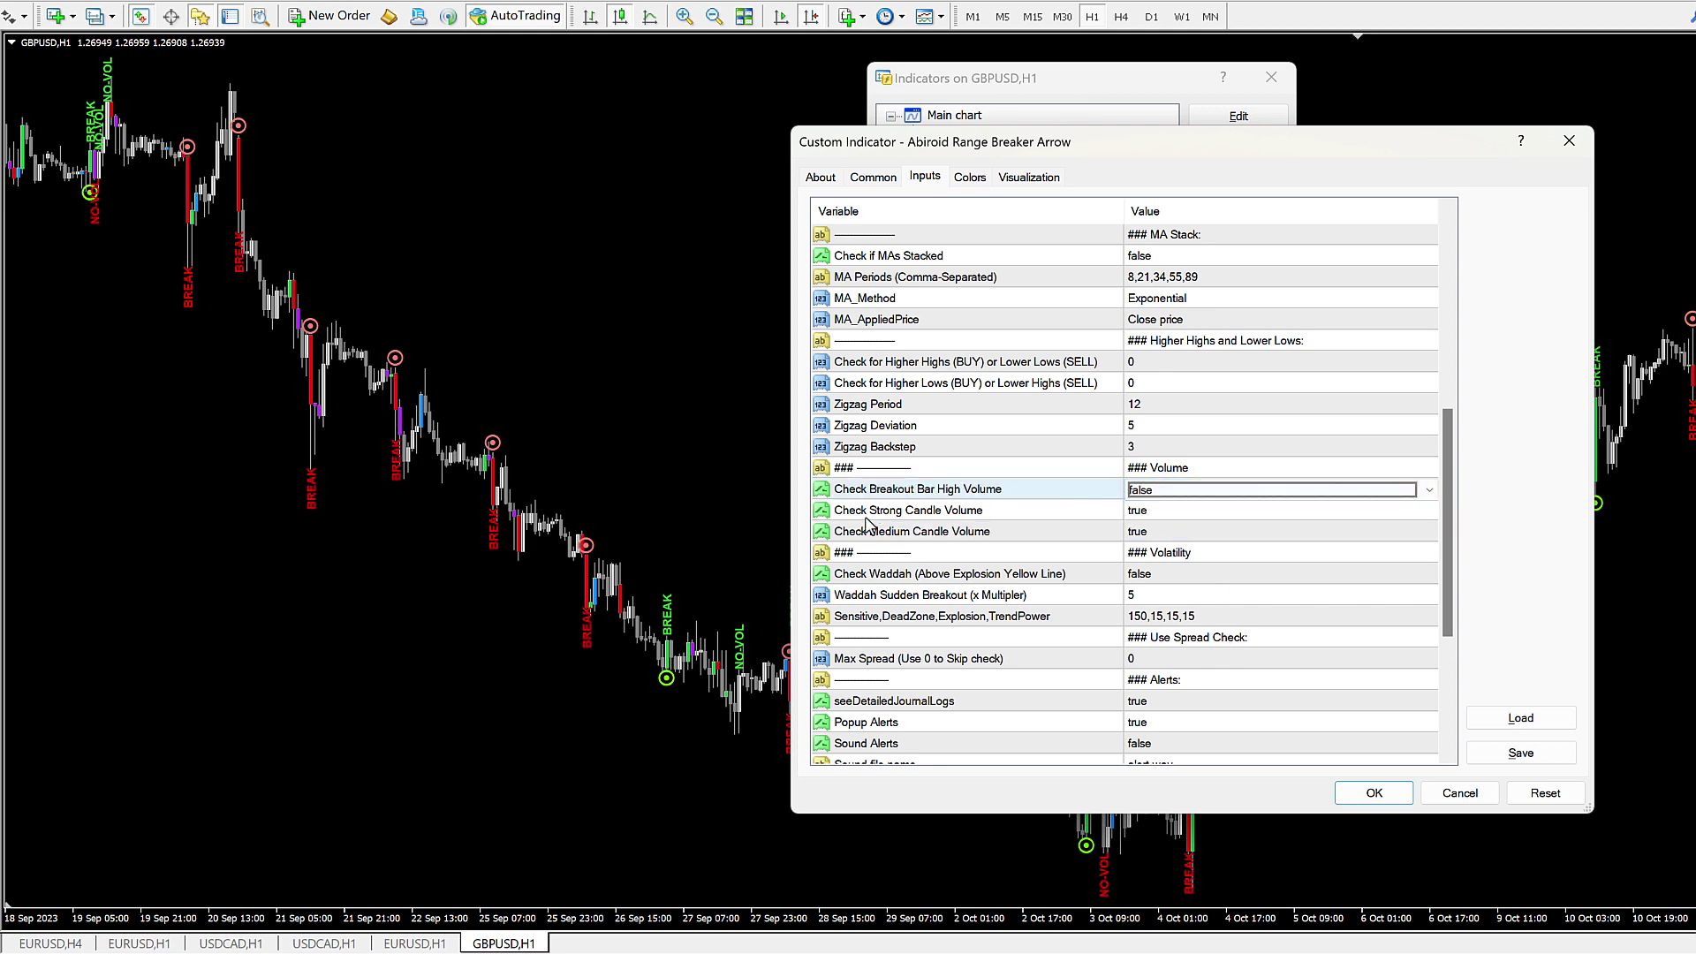
{"action": "left_click", "coordinate": [1140, 491]}
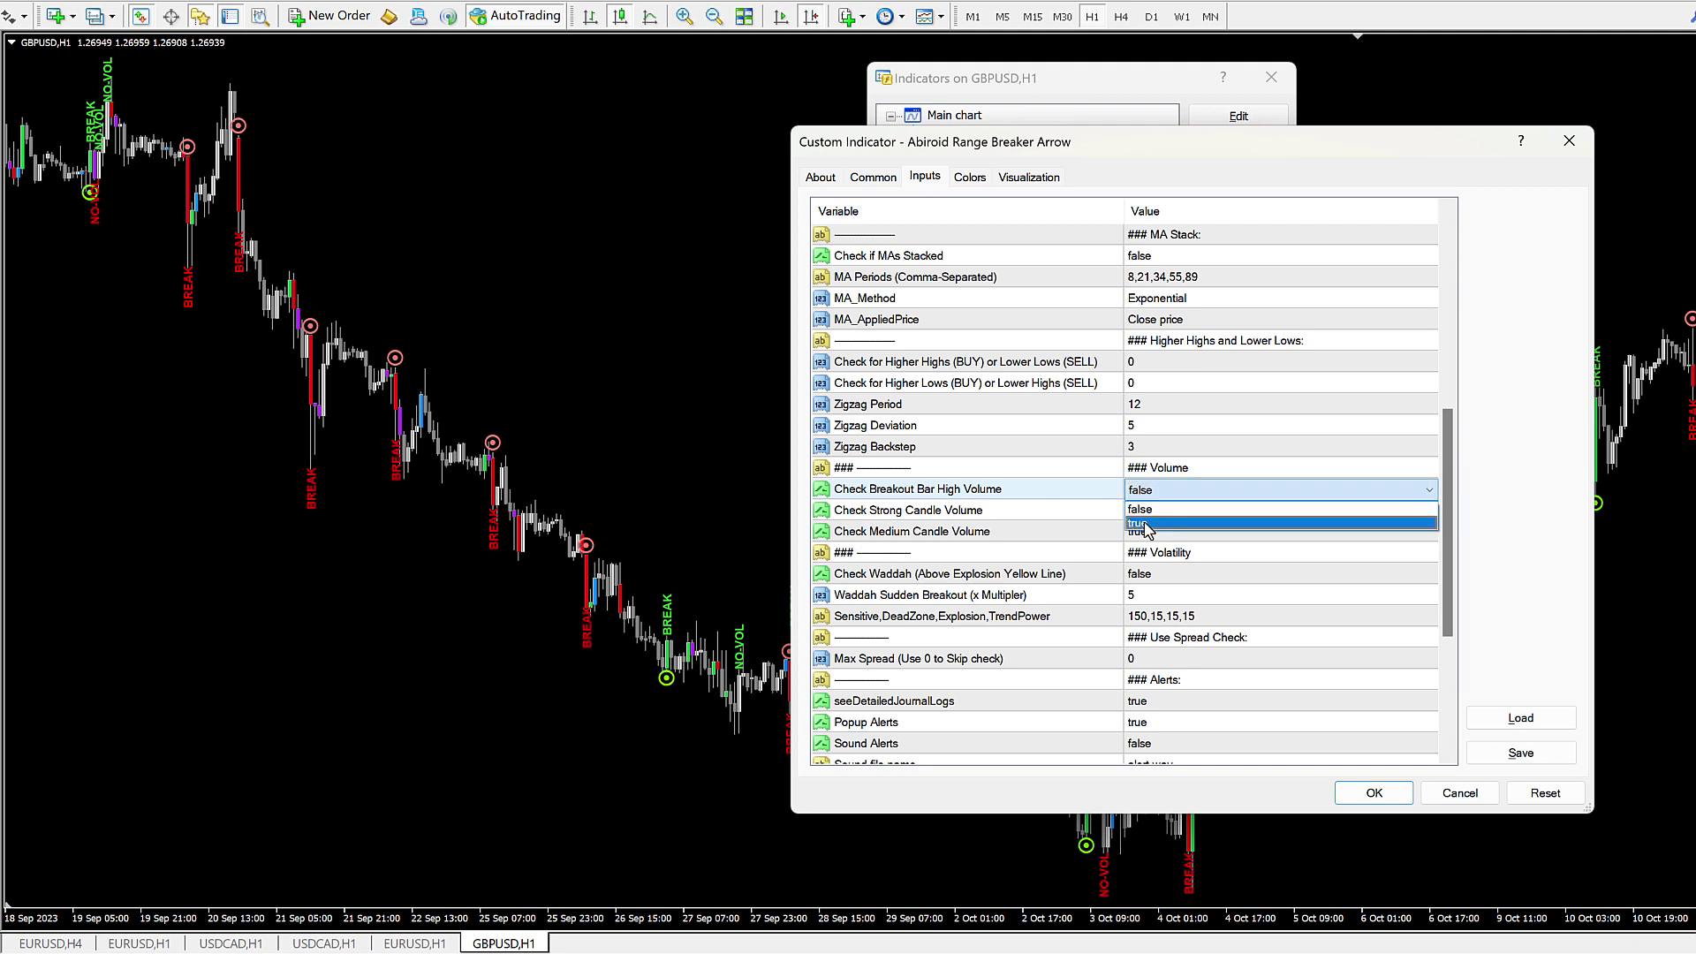
{"action": "left_click", "coordinate": [1144, 503]}
Step: Set Check Medium Candle Volume to false in the Volume settings
{"action": "left_click", "coordinate": [1146, 530]}
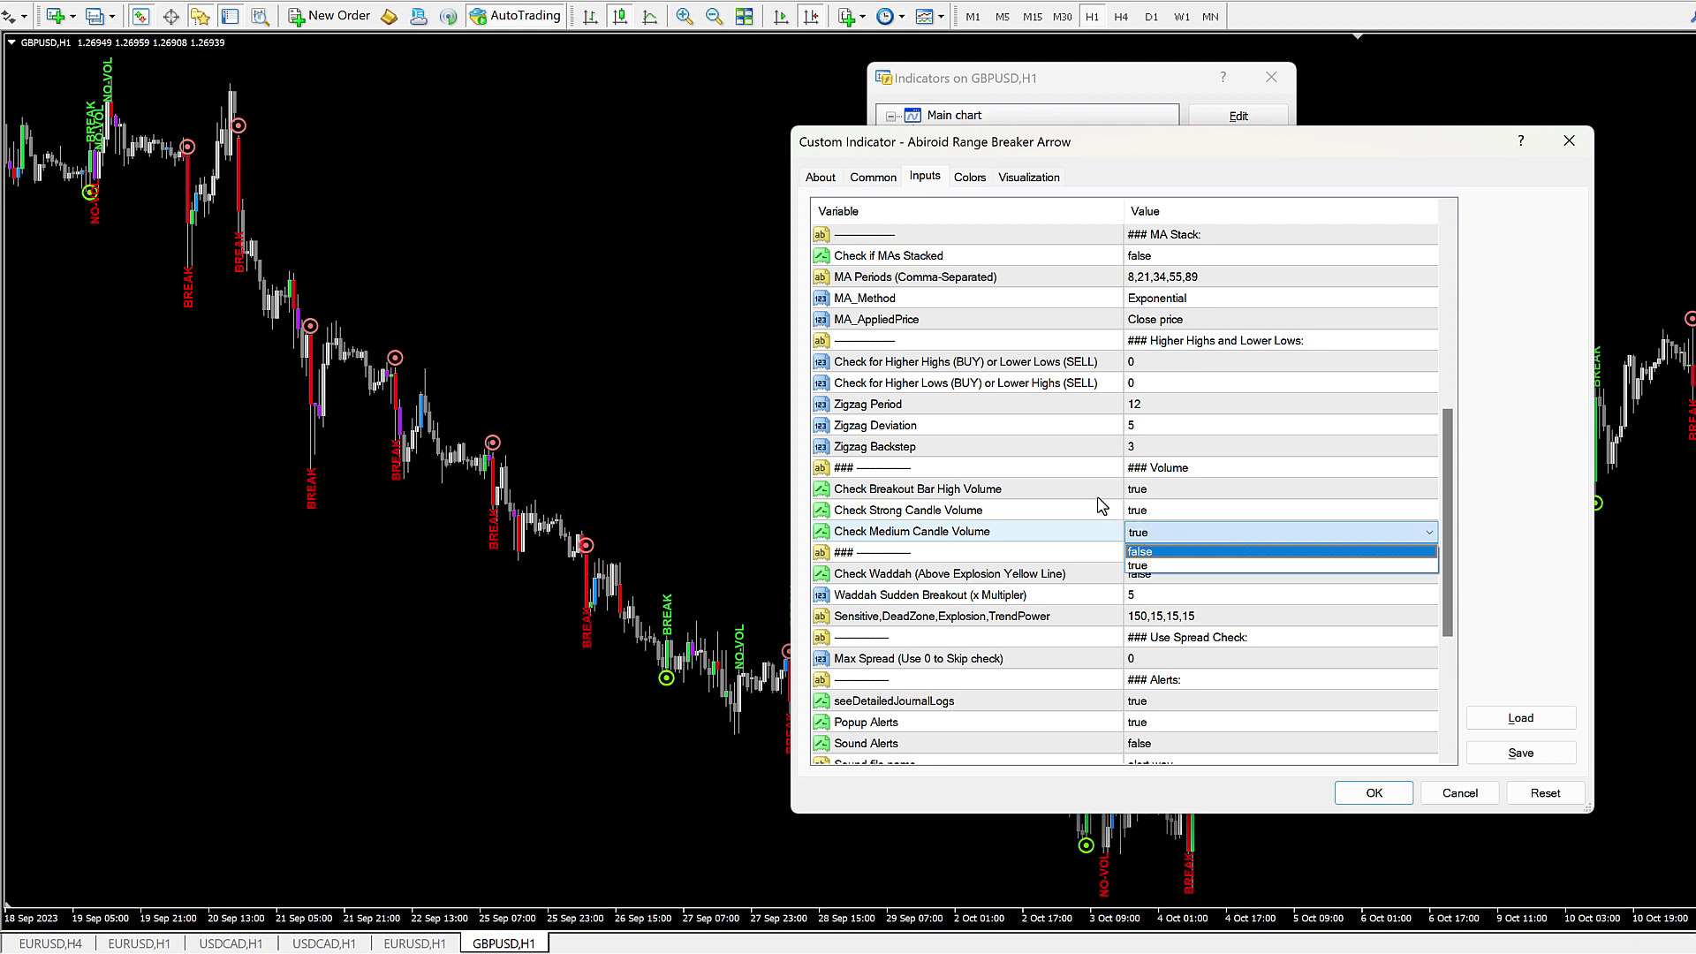
{"action": "left_click", "coordinate": [1144, 556]}
{"action": "left_click", "coordinate": [1166, 497]}
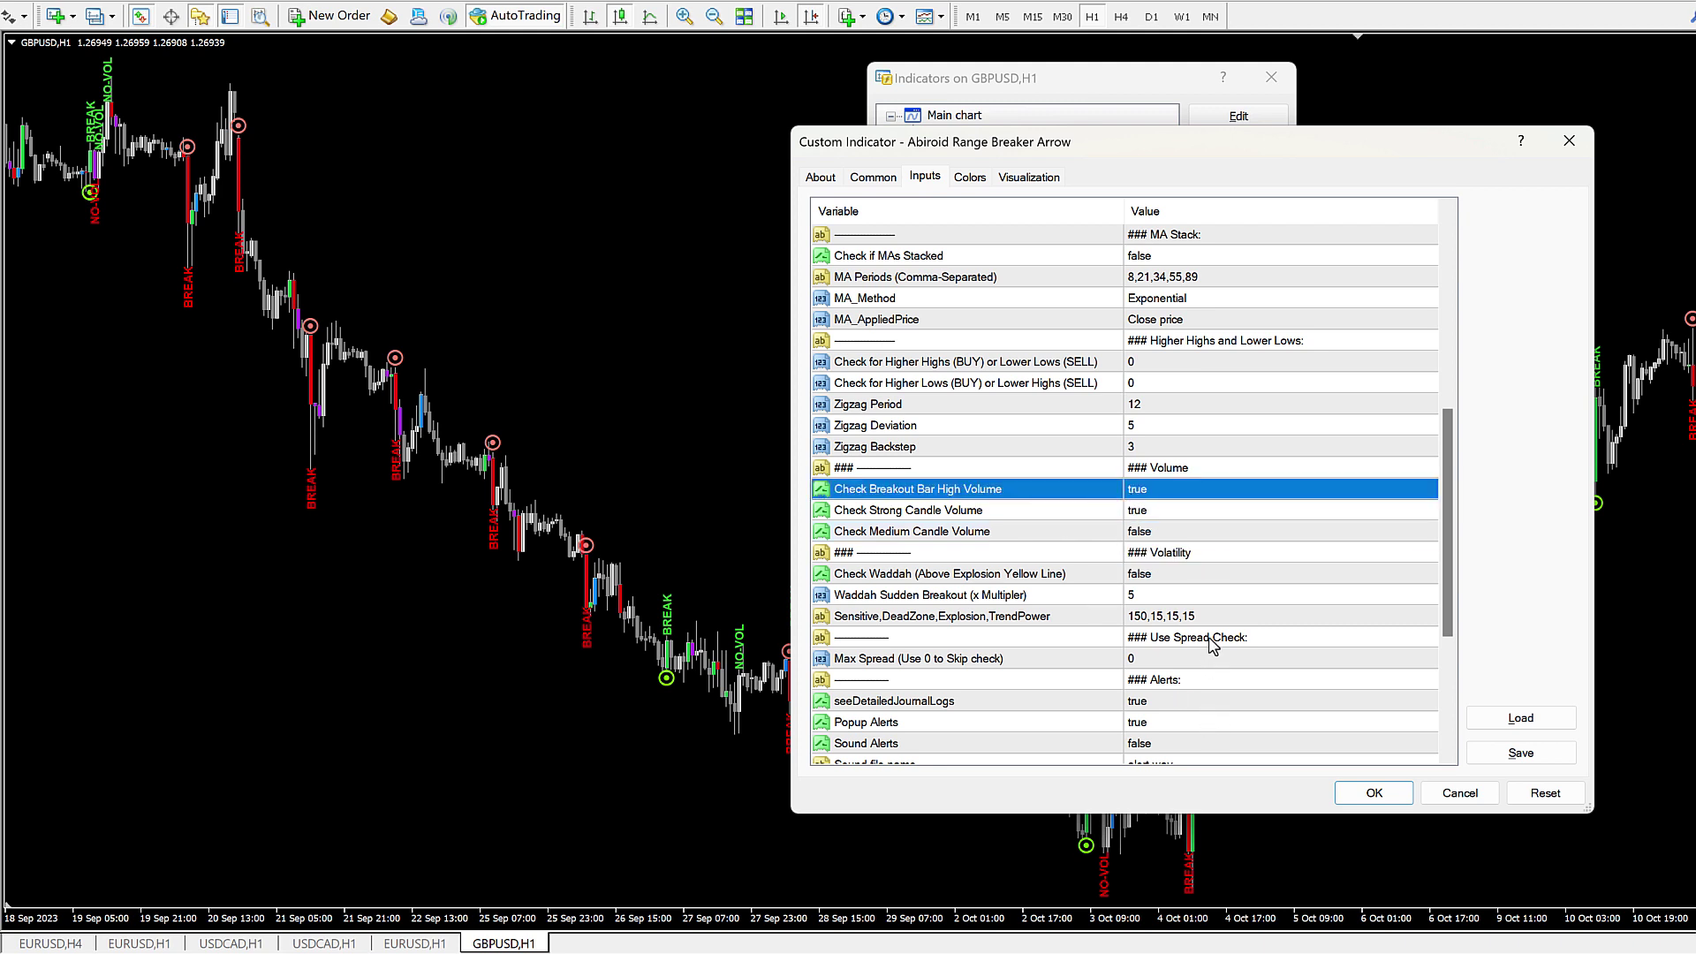
Step: Set Check Waddah (Above Explosion Yellow Line) to true, apply the inputs and close the chart's indicator list
{"action": "left_click", "coordinate": [1175, 555]}
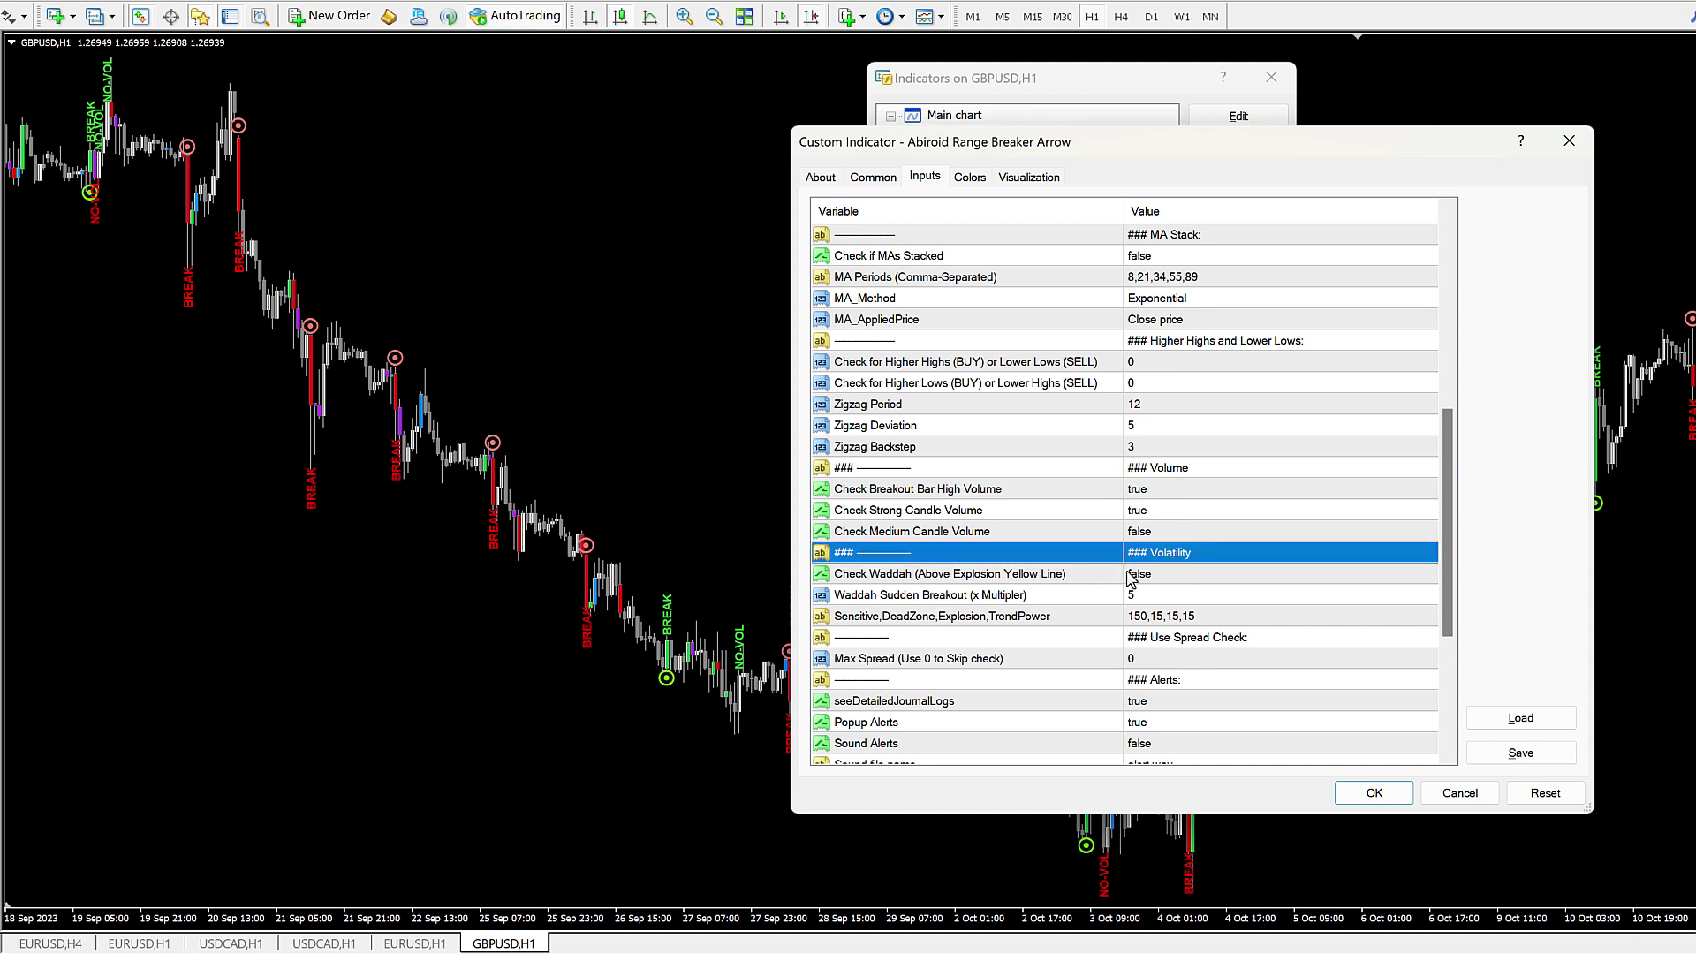
{"action": "left_click", "coordinate": [903, 583]}
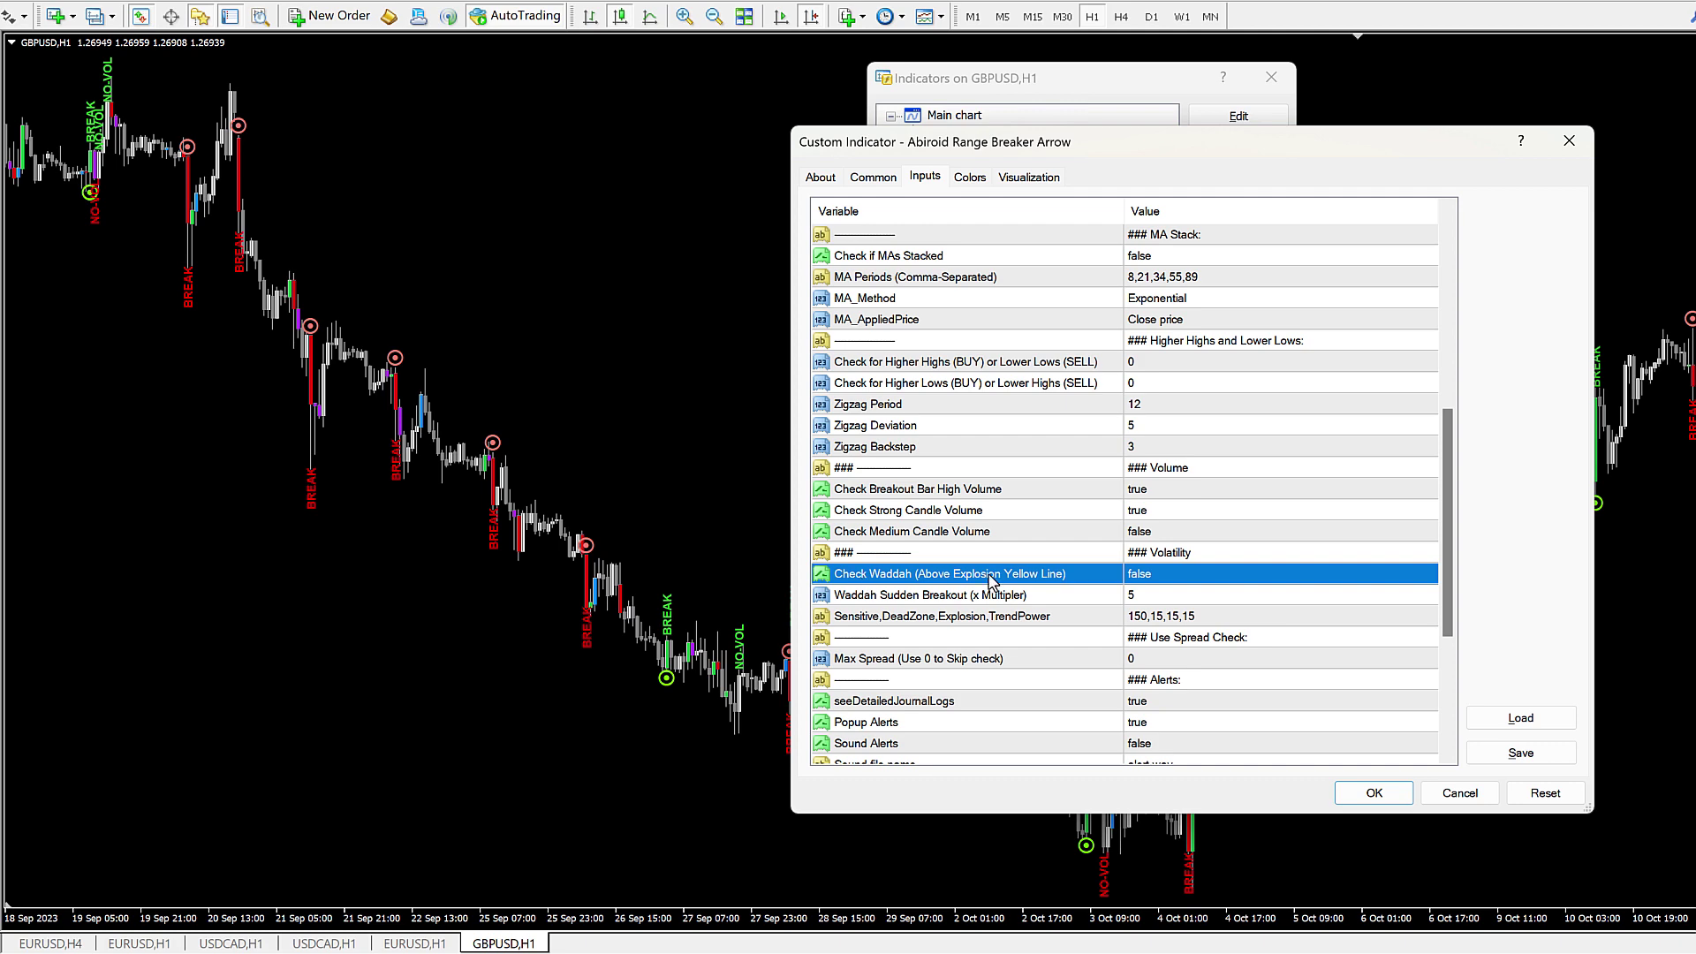
{"action": "left_click", "coordinate": [1160, 576]}
{"action": "left_click", "coordinate": [1159, 576]}
{"action": "left_click", "coordinate": [1148, 616]}
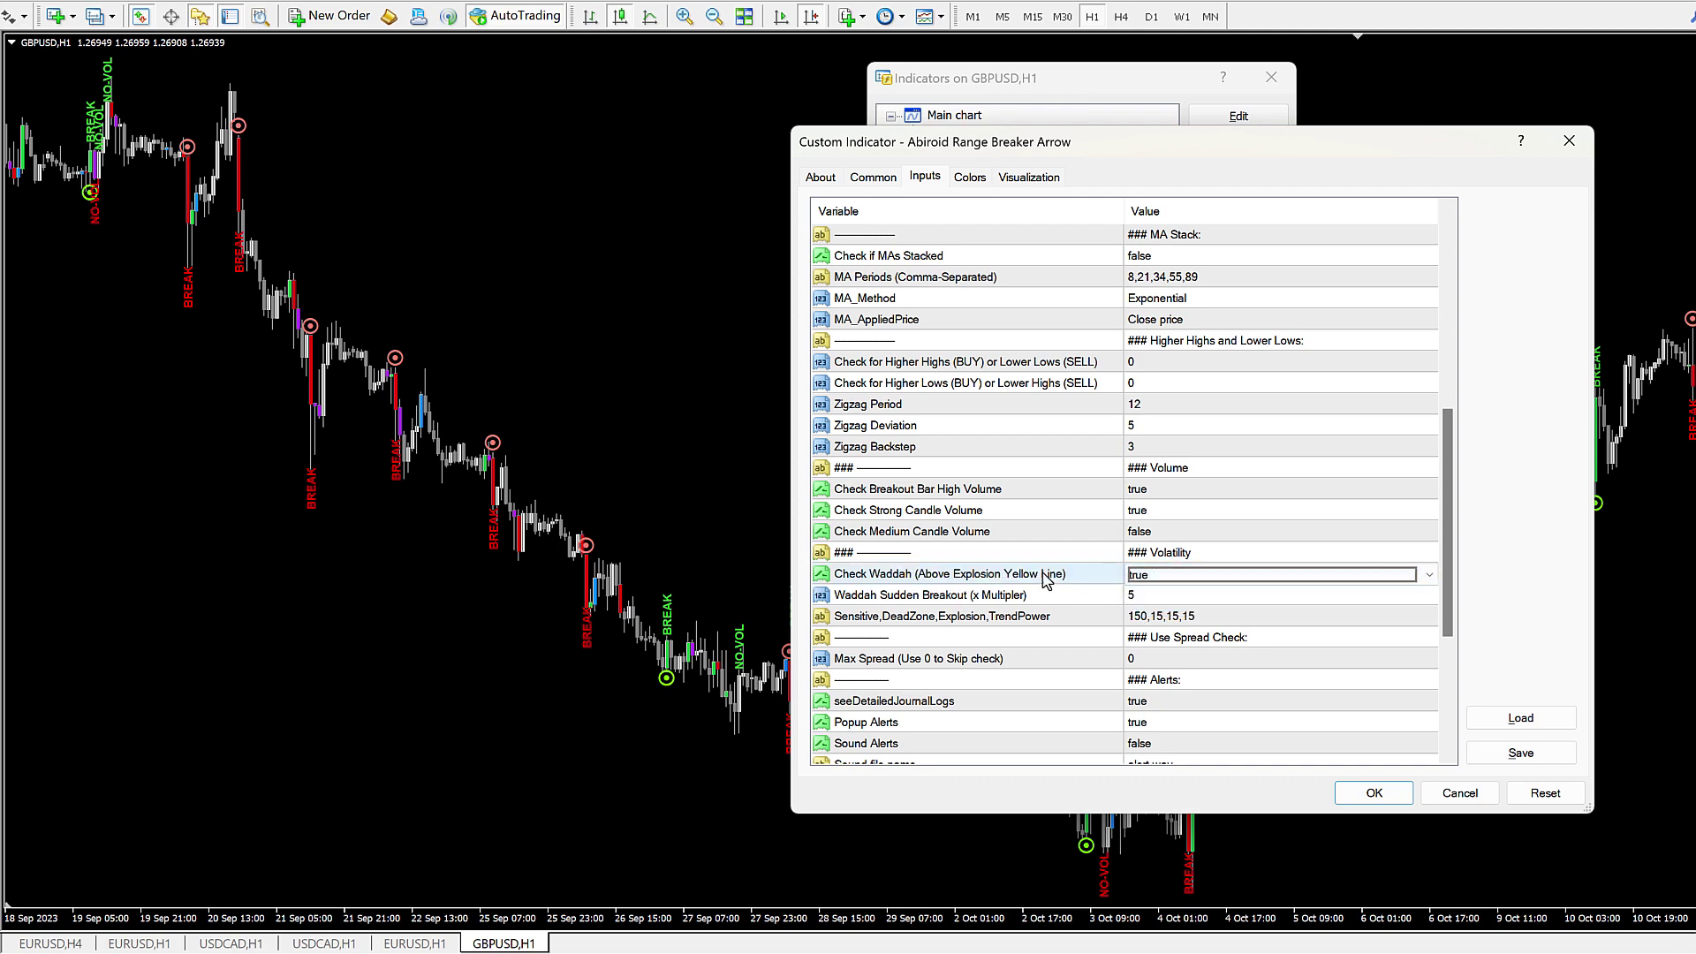
{"action": "left_click", "coordinate": [1375, 792]}
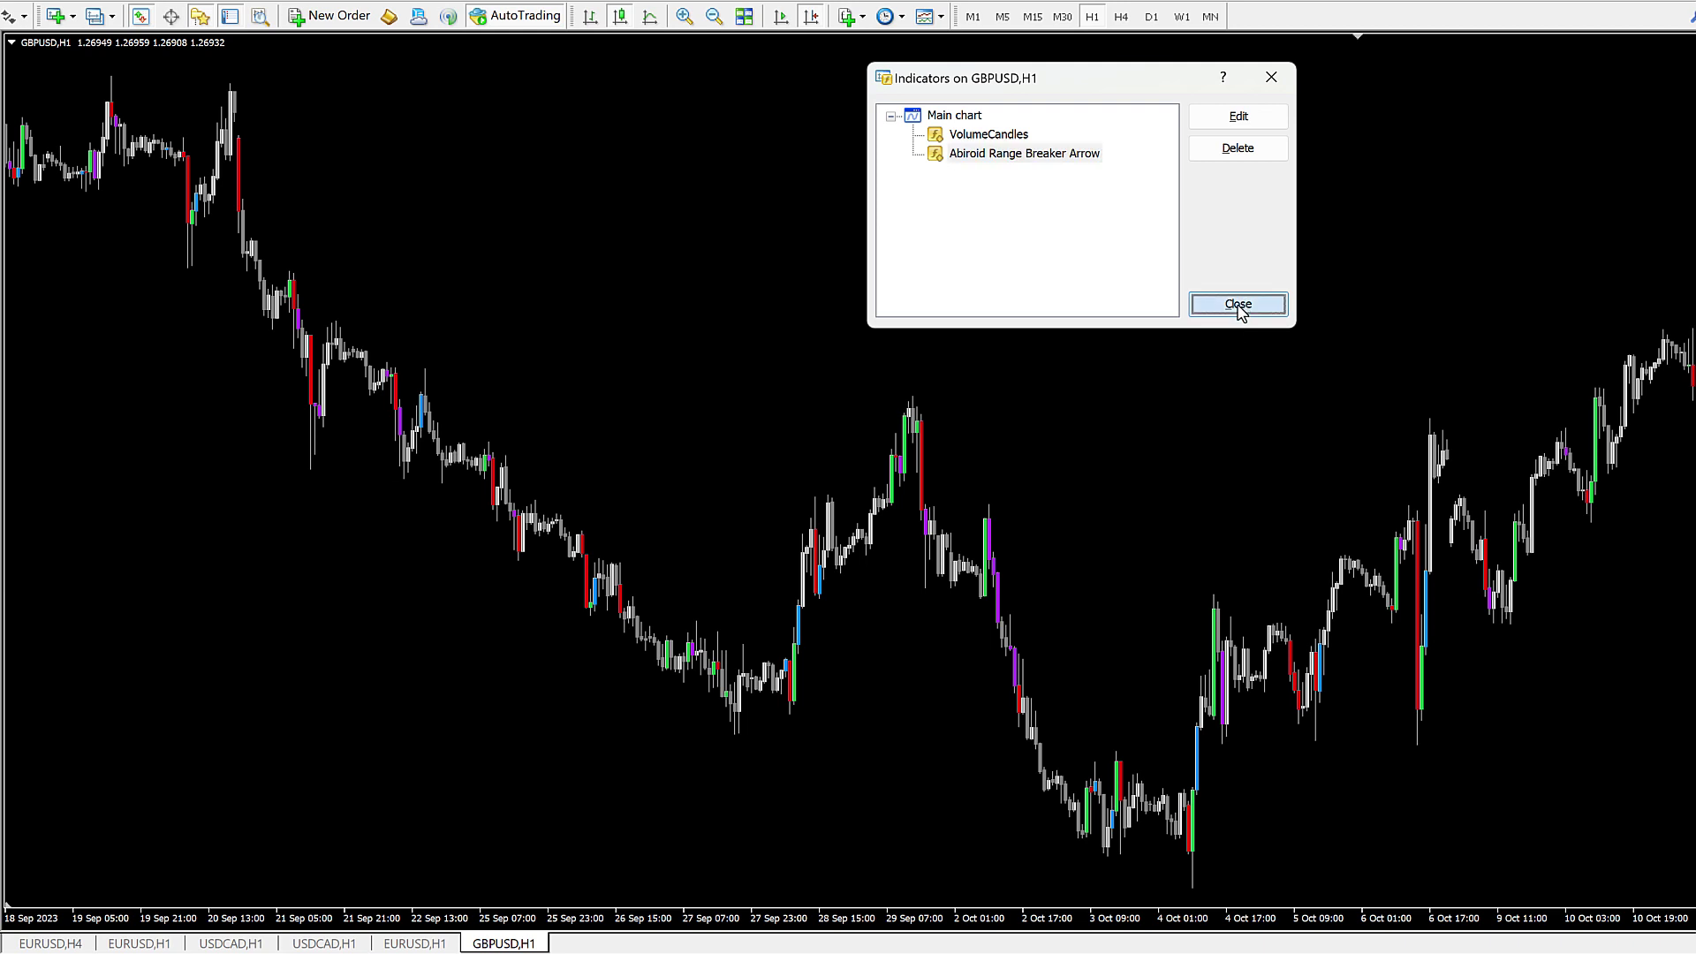
{"action": "left_click", "coordinate": [1238, 304]}
Step: Add the WAExplosion indicator to the GBPUSD H1 chart with its preset inputs and enlarge its sub-window
{"action": "scroll", "coordinate": [1226, 332], "scroll_direction": "up", "scroll_amount": 2}
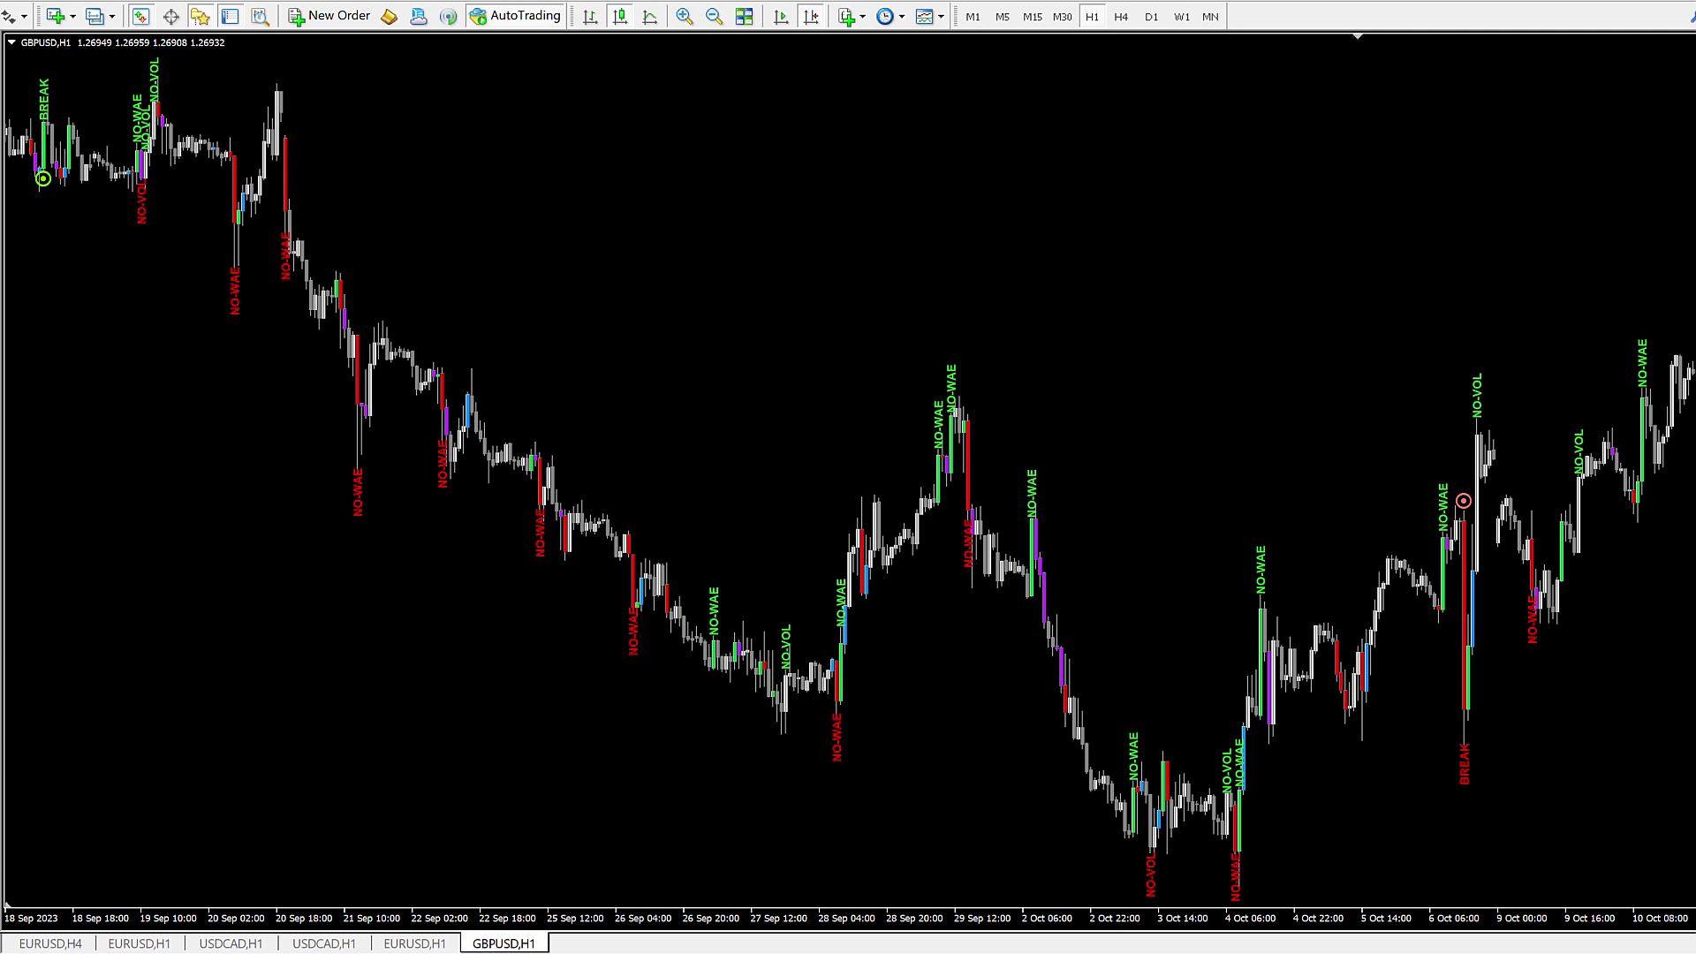
{"action": "double_click", "coordinate": [564, 525]}
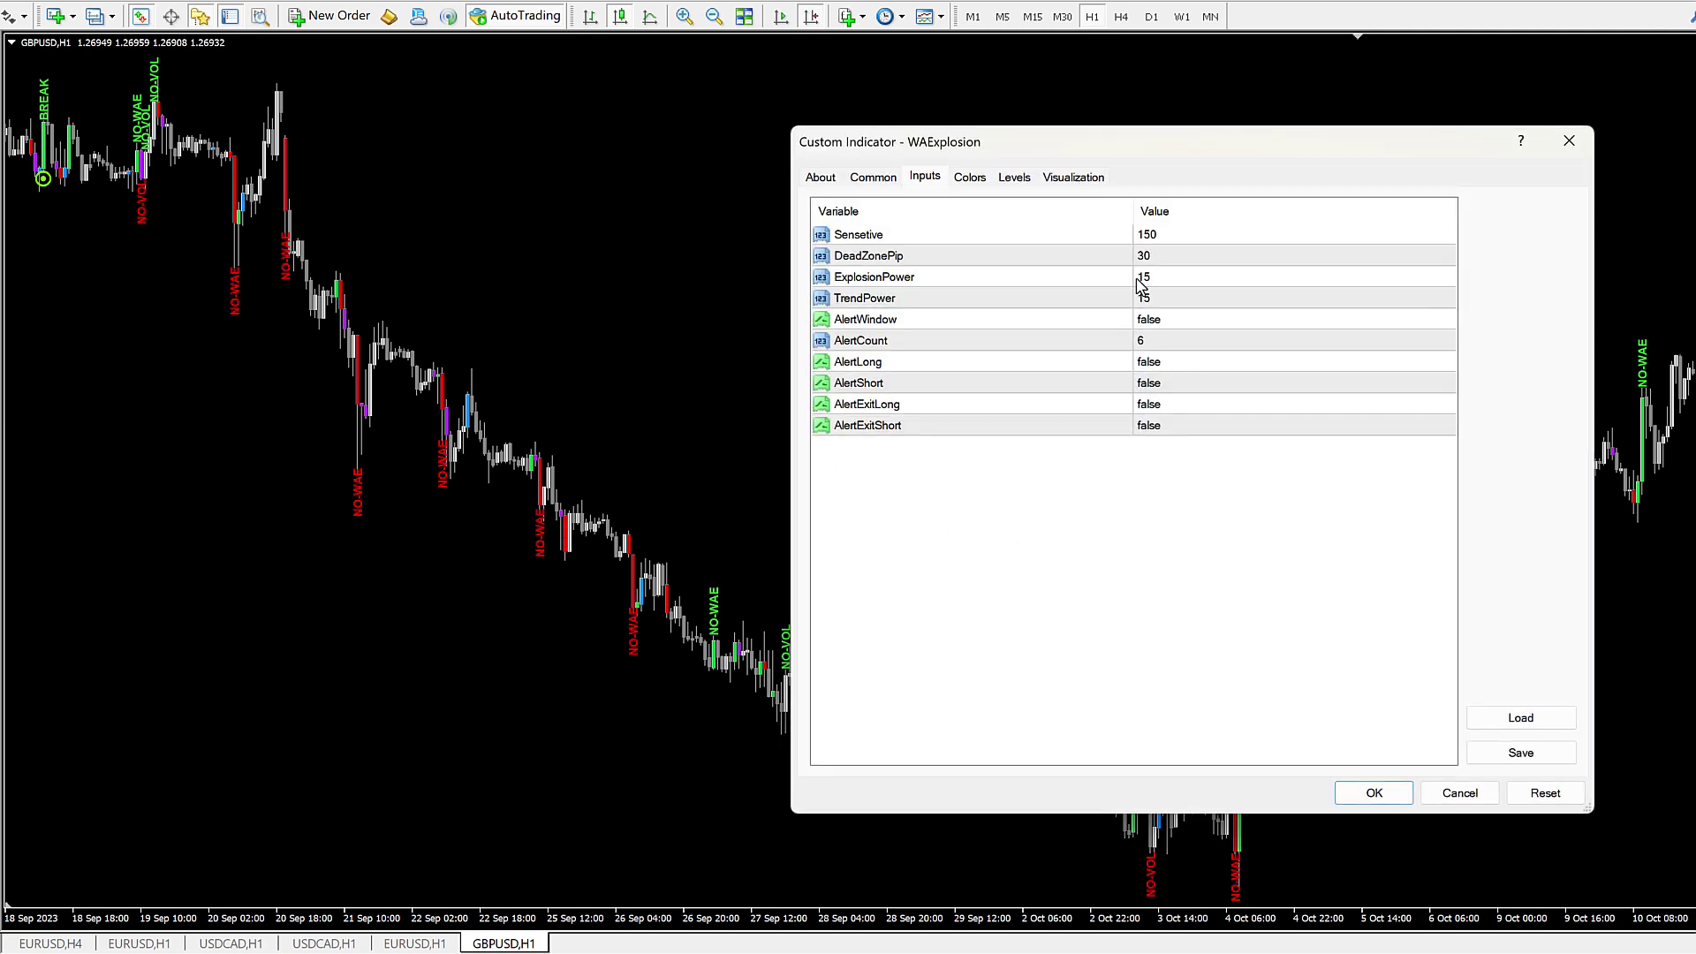
{"action": "left_click", "coordinate": [1404, 800]}
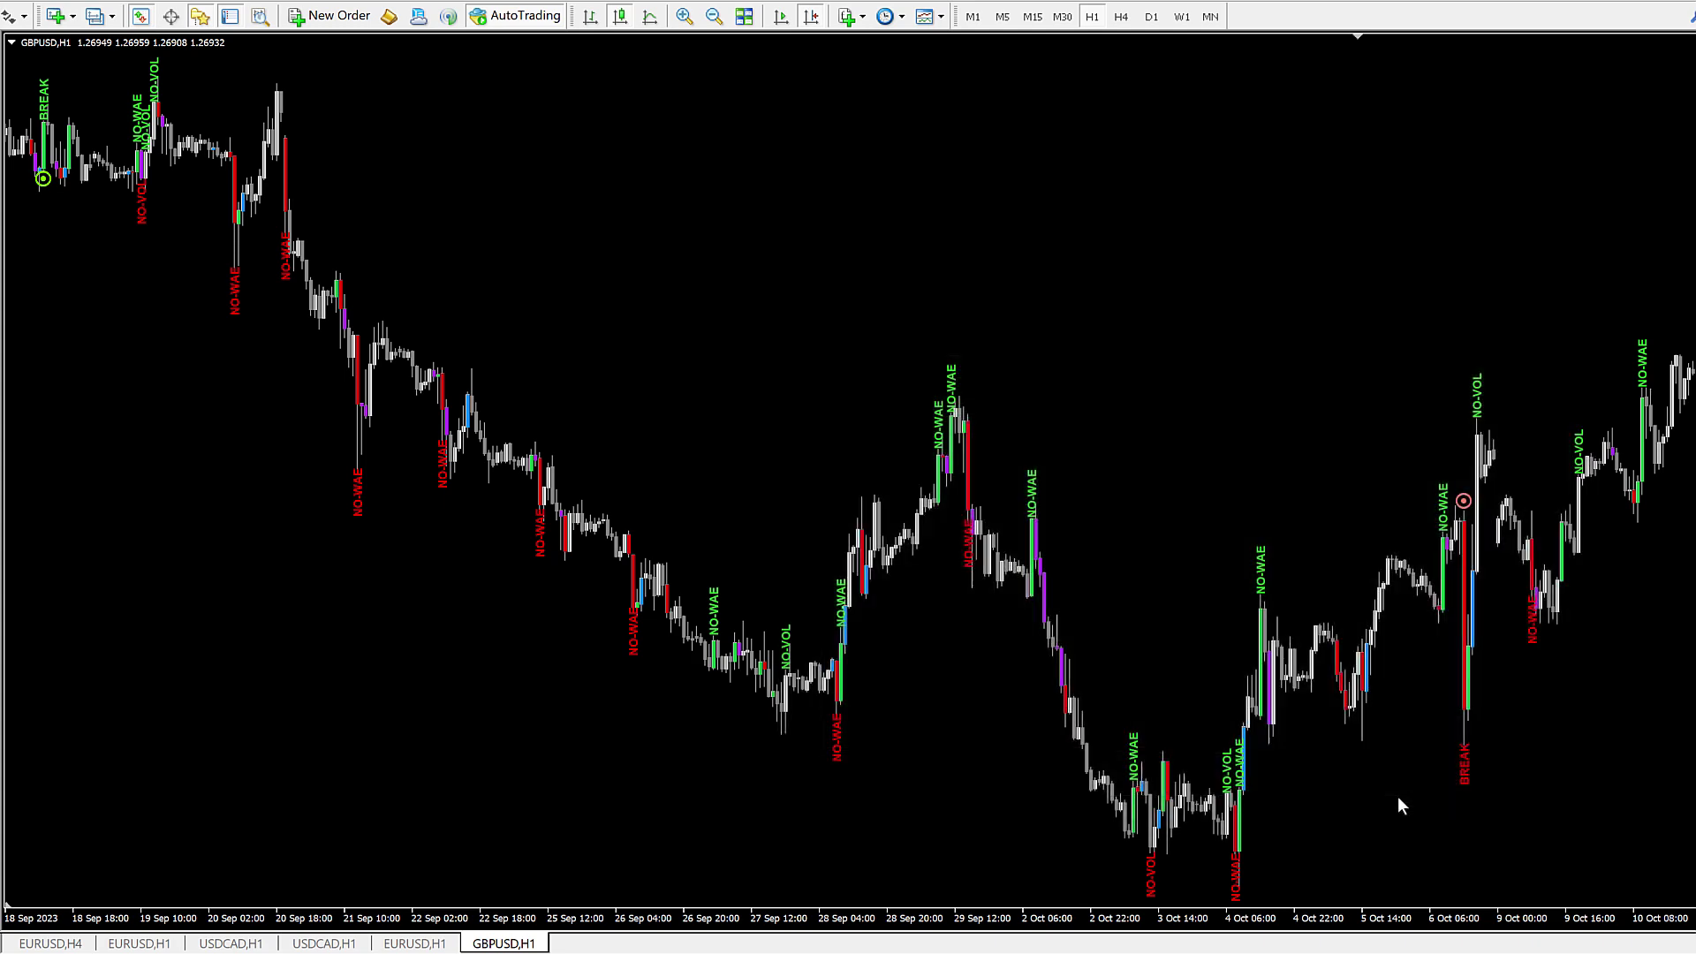
{"action": "left_click_drag", "start_coordinate": [938, 822], "coordinate": [946, 717]}
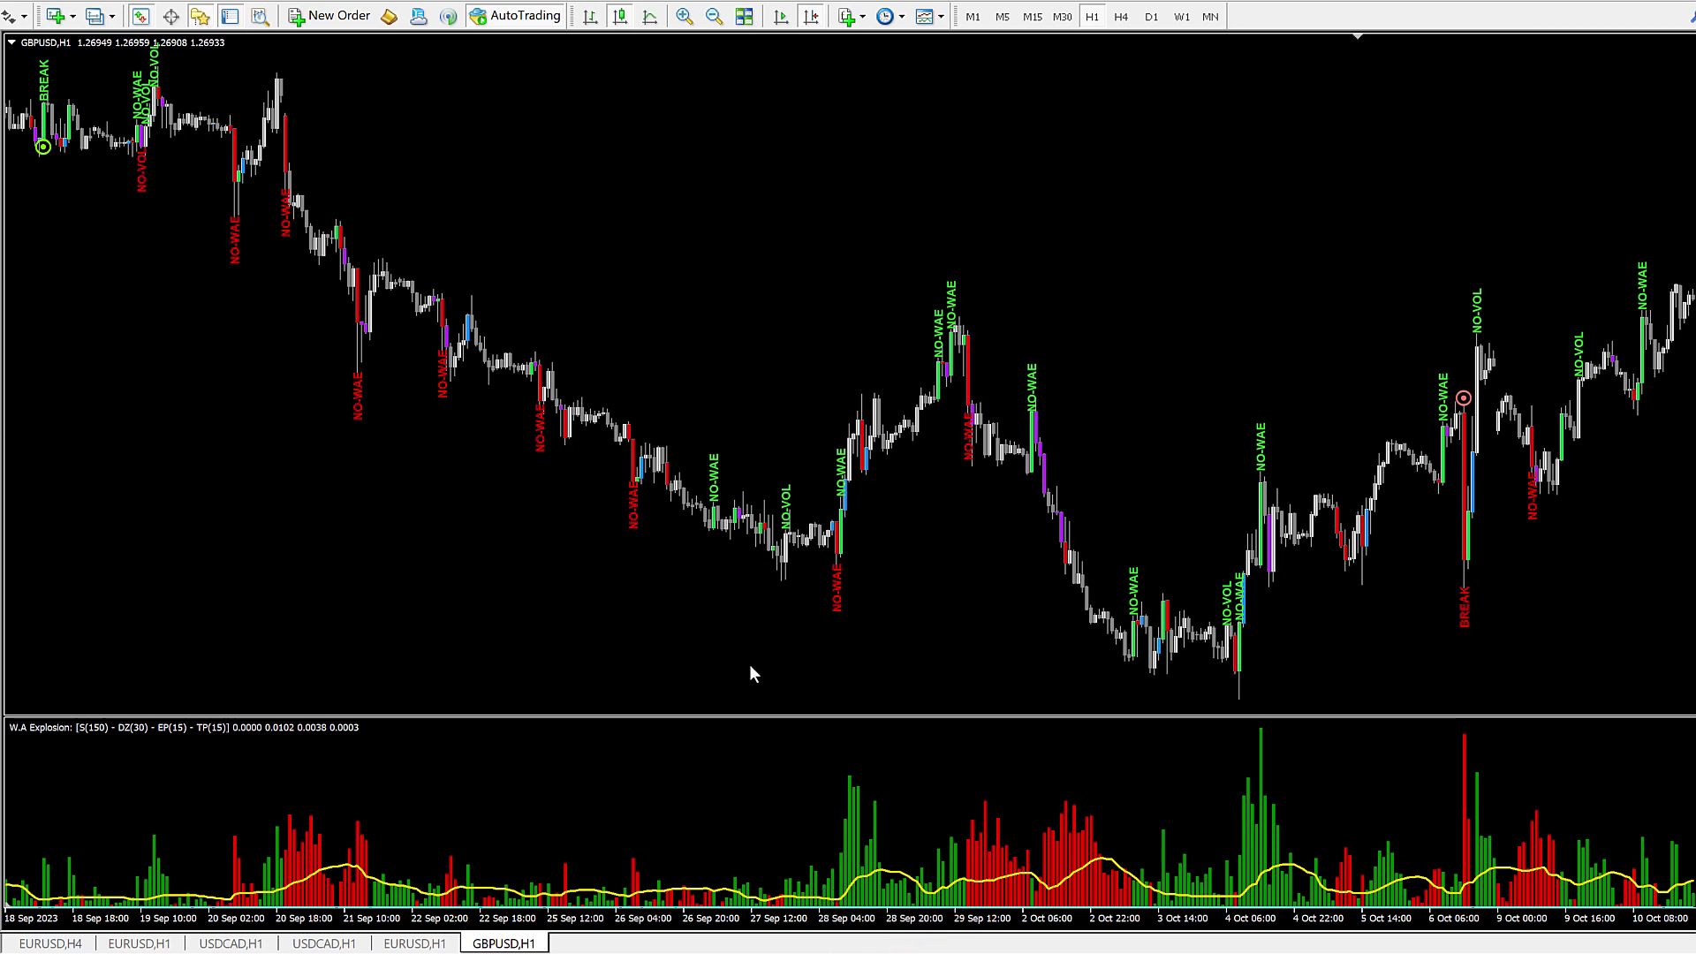
Step: Open the Abiroid Range Breaker Arrow inputs and check the Sensitive,DeadZone,Explosion,TrendPower parameter
{"action": "right_click", "coordinate": [782, 304]}
{"action": "left_click", "coordinate": [822, 432]}
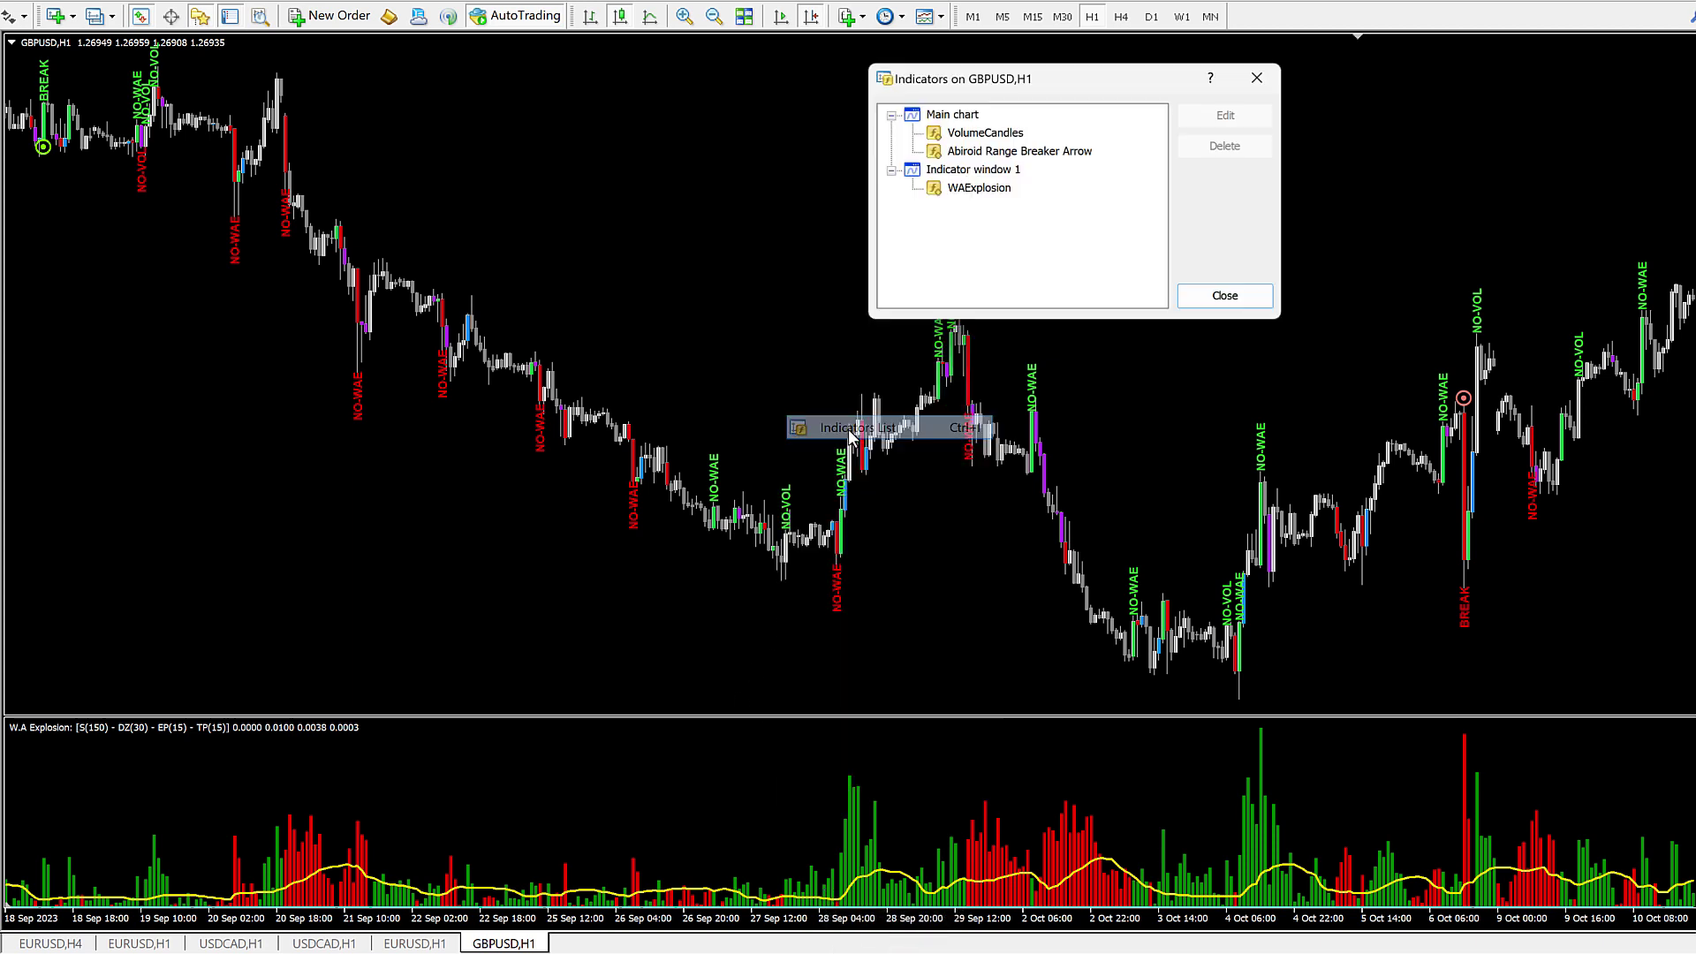
{"action": "double_click", "coordinate": [1016, 154]}
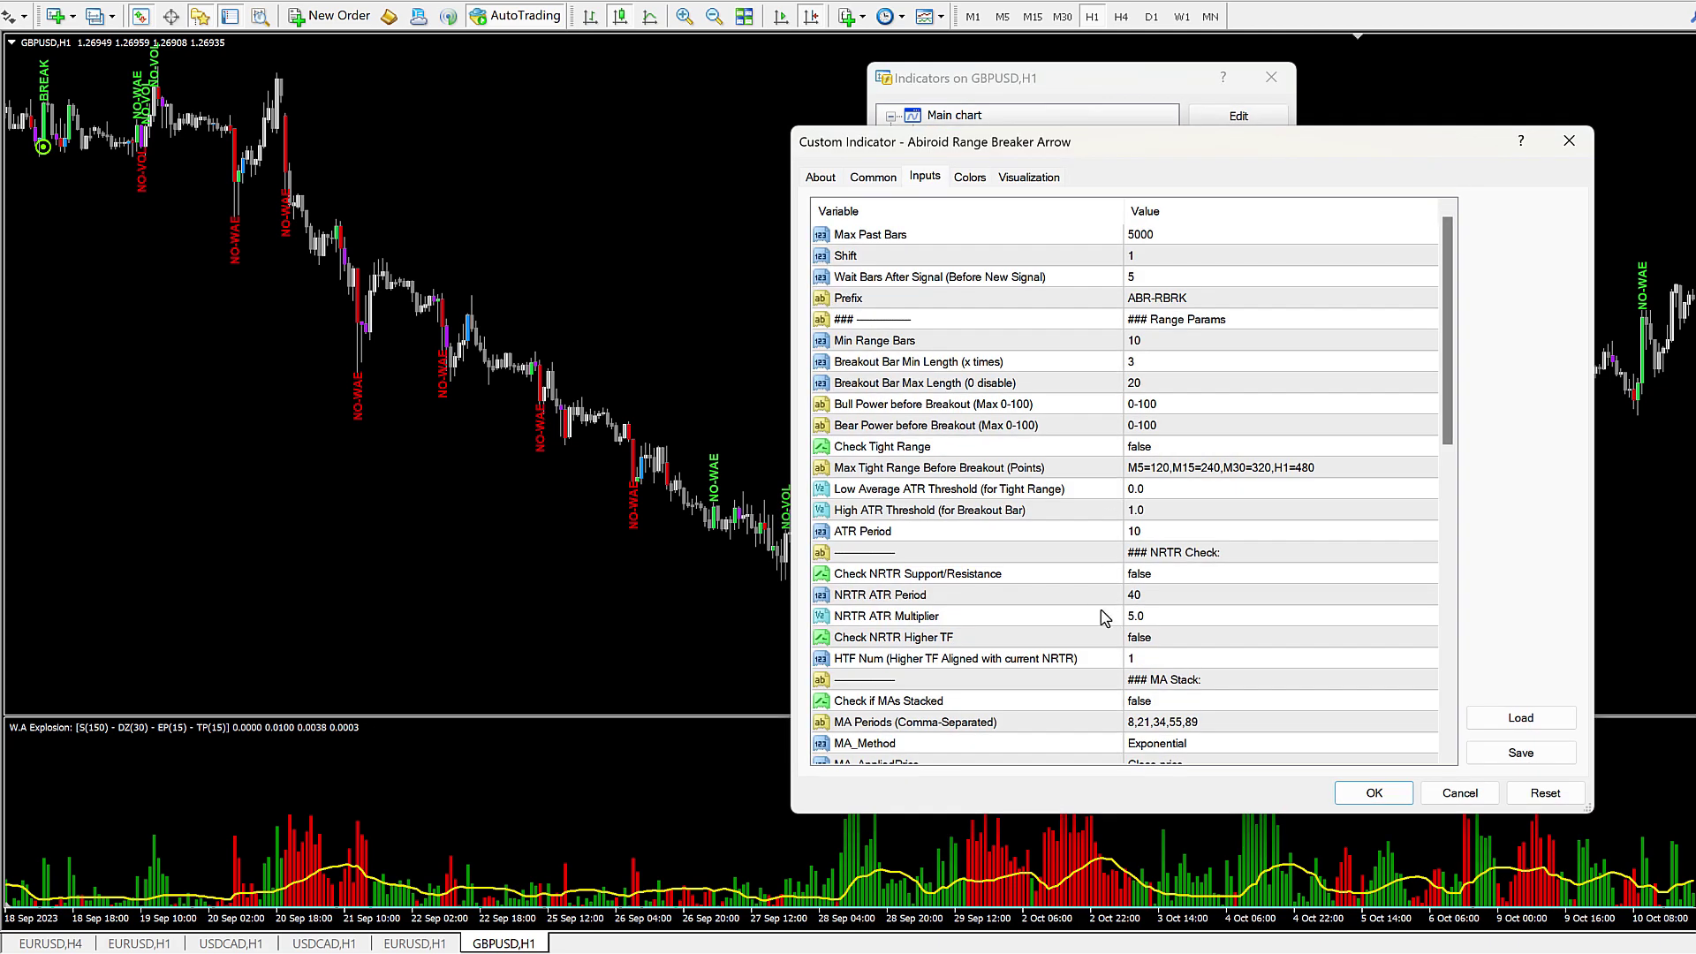
{"action": "scroll", "coordinate": [1104, 616], "scroll_direction": "down", "scroll_amount": 7}
{"action": "scroll", "coordinate": [1105, 616], "scroll_direction": "down", "scroll_amount": 4}
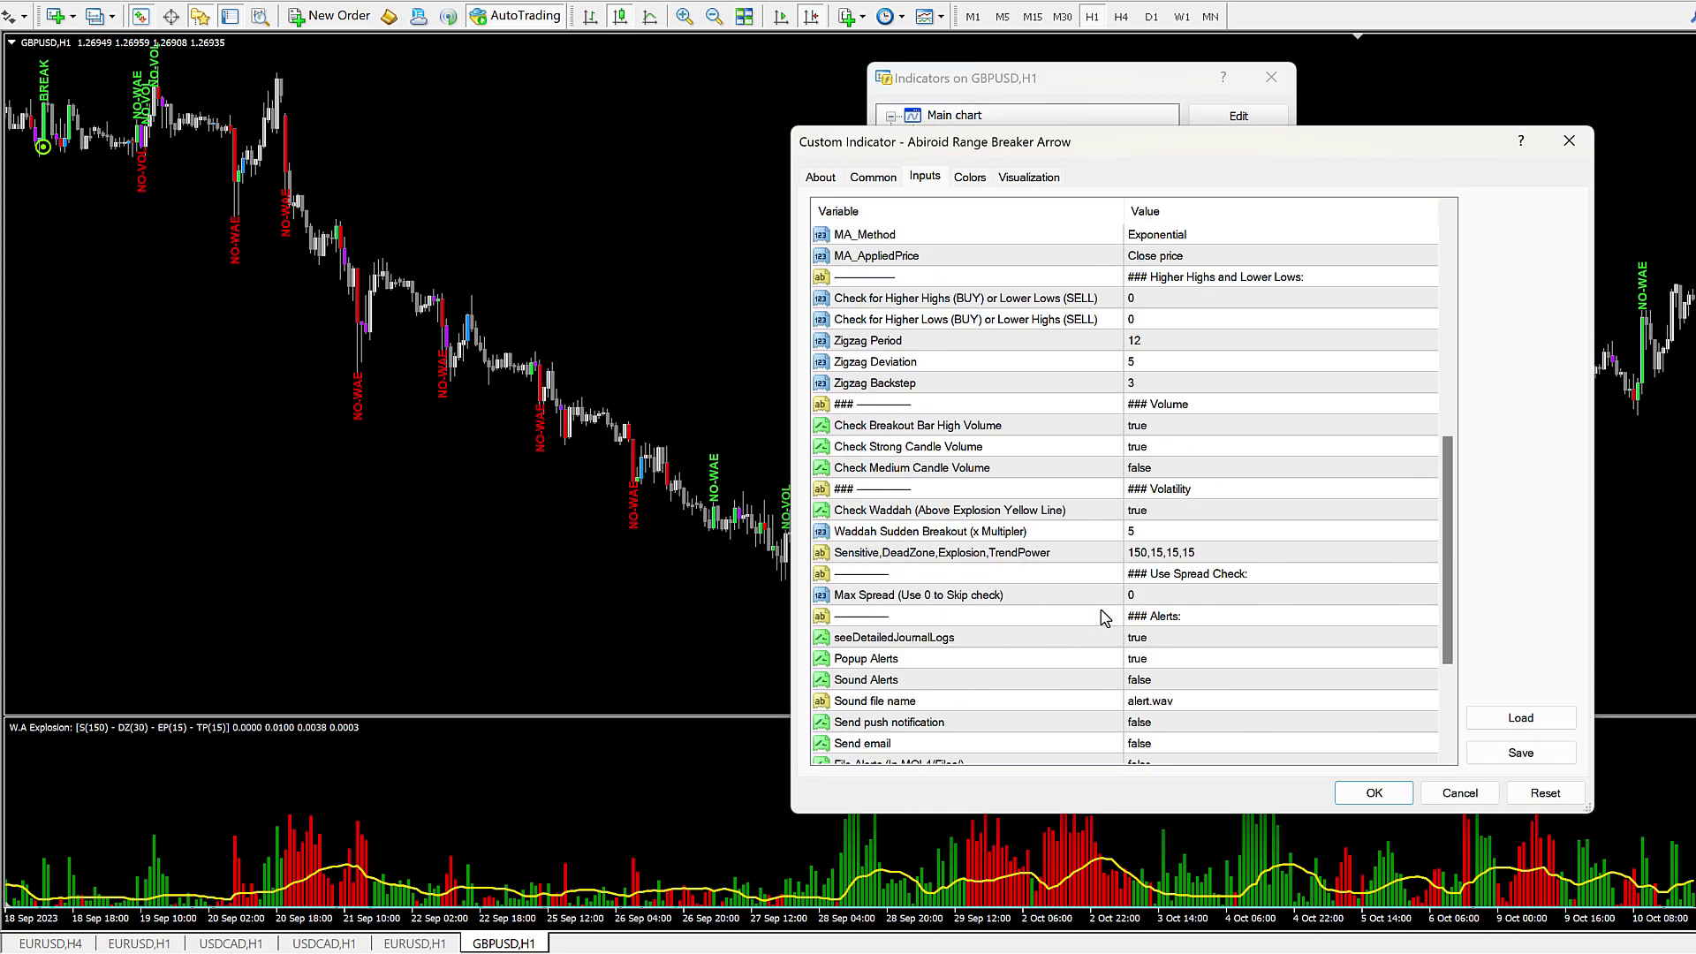
{"action": "left_click", "coordinate": [1135, 560]}
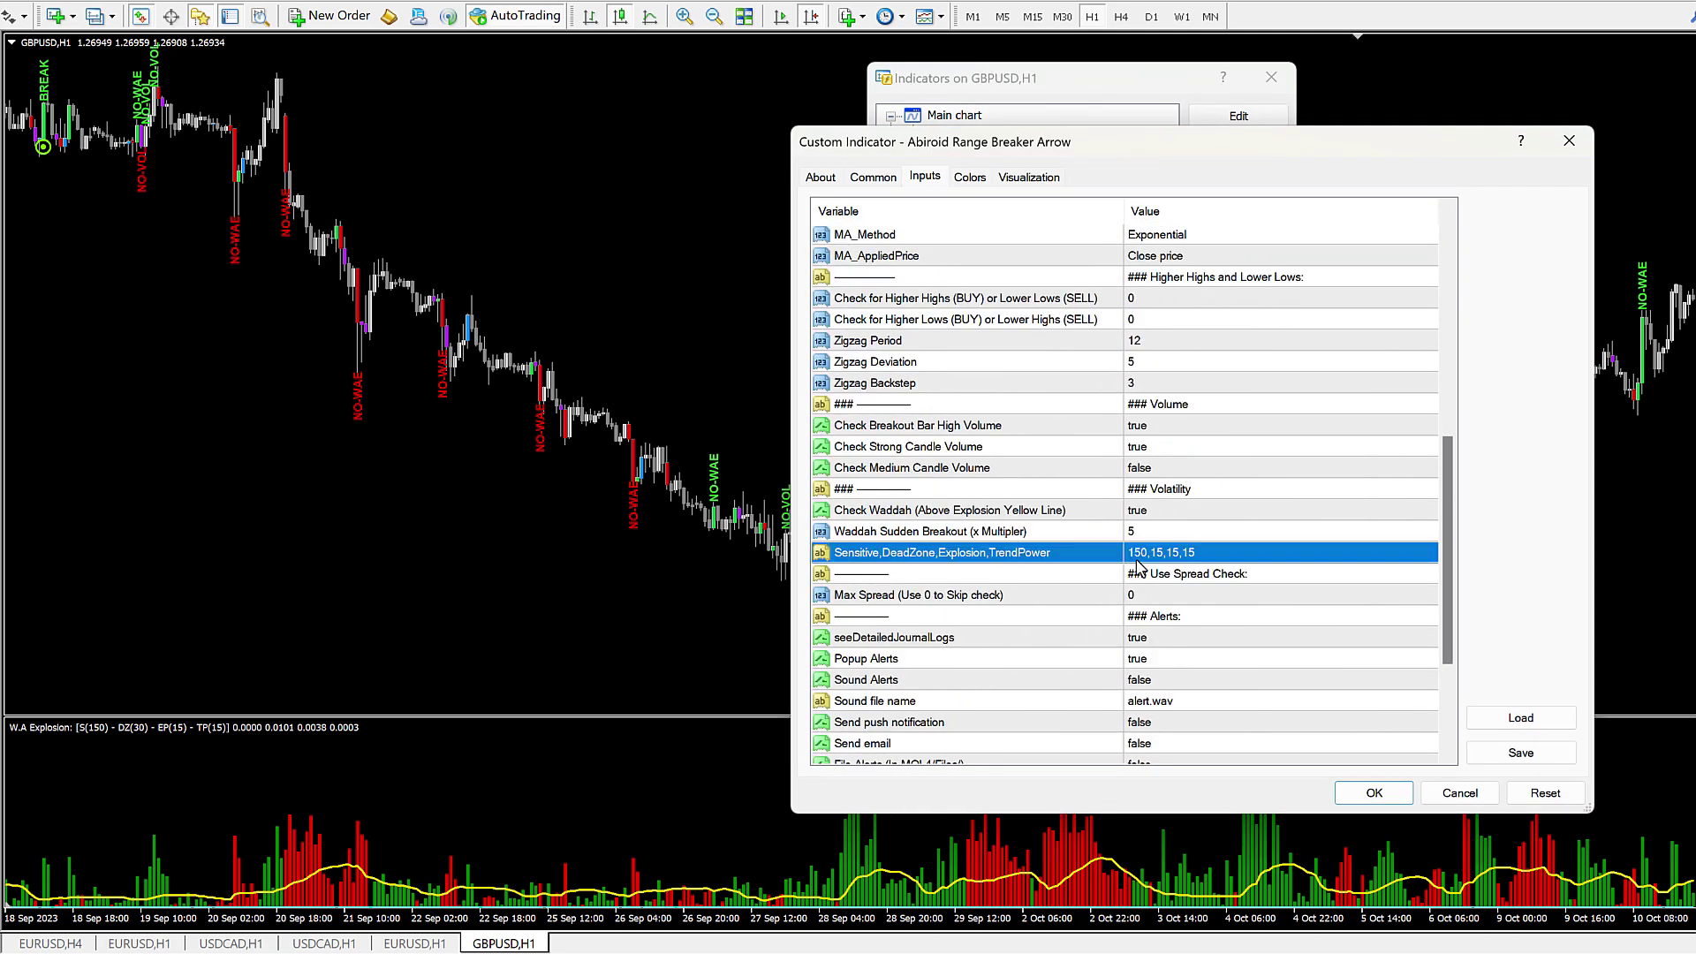
Step: Review Waddah Sudden Breakout (x Multipler), cancel the inputs, and inspect the 28 September 9:00 breakout bar against the WAExplosion histogram with the crosshair
{"action": "left_click", "coordinate": [910, 533]}
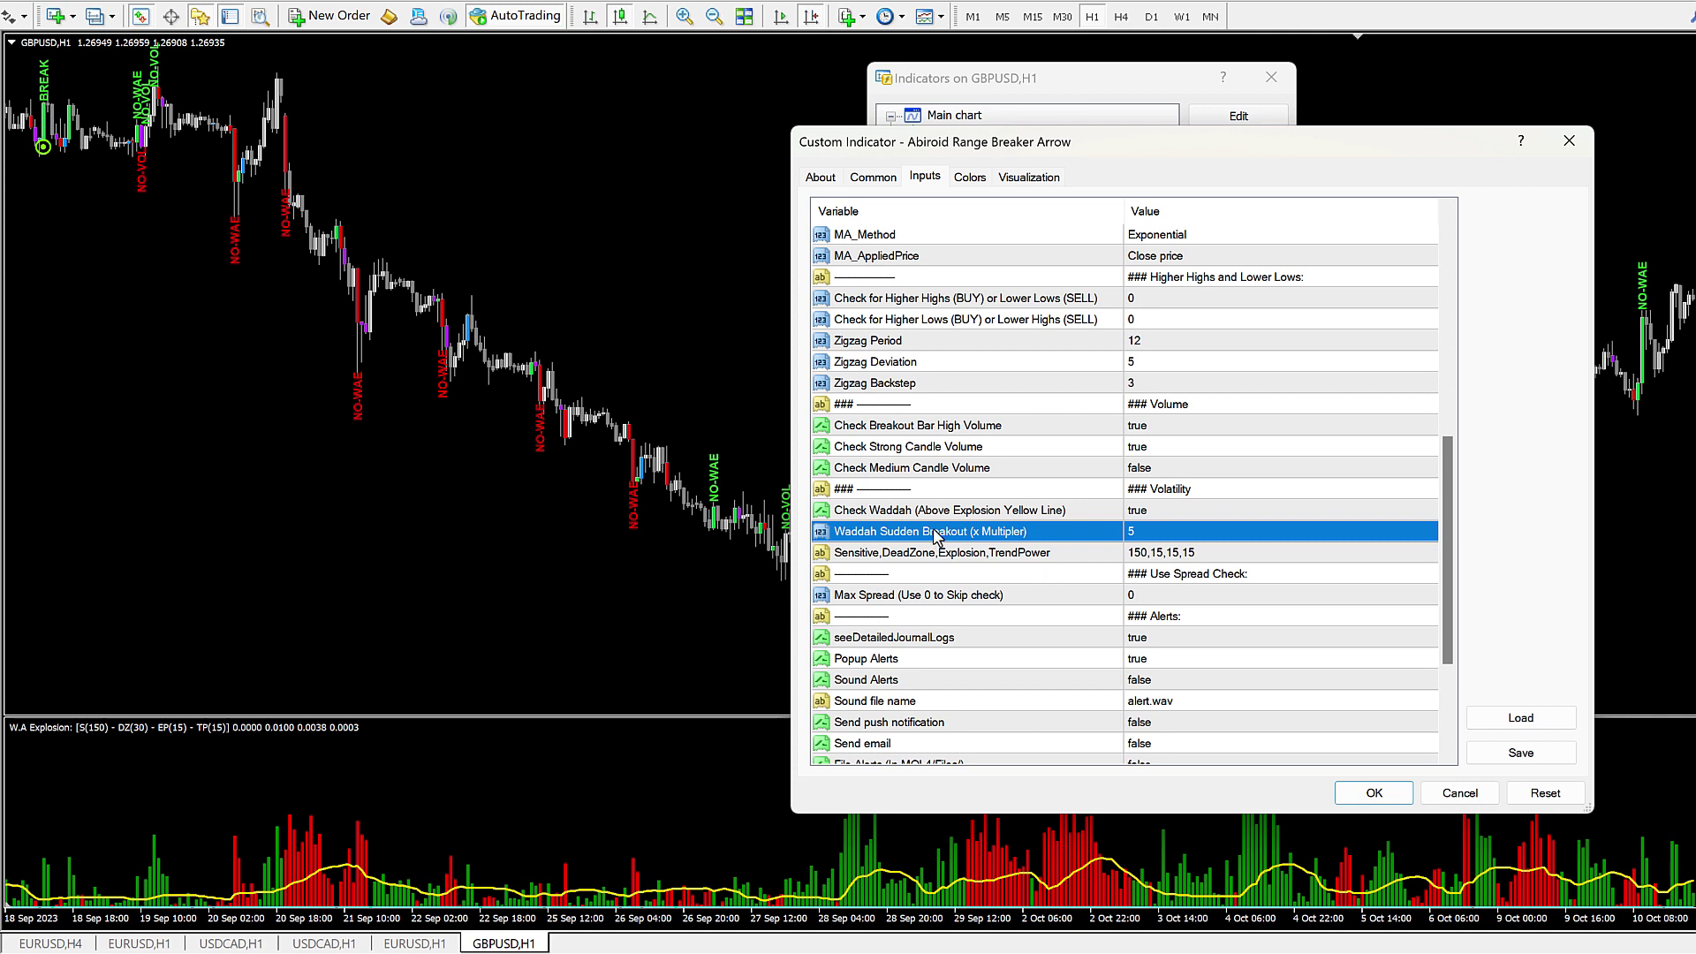
{"action": "left_click", "coordinate": [1150, 538]}
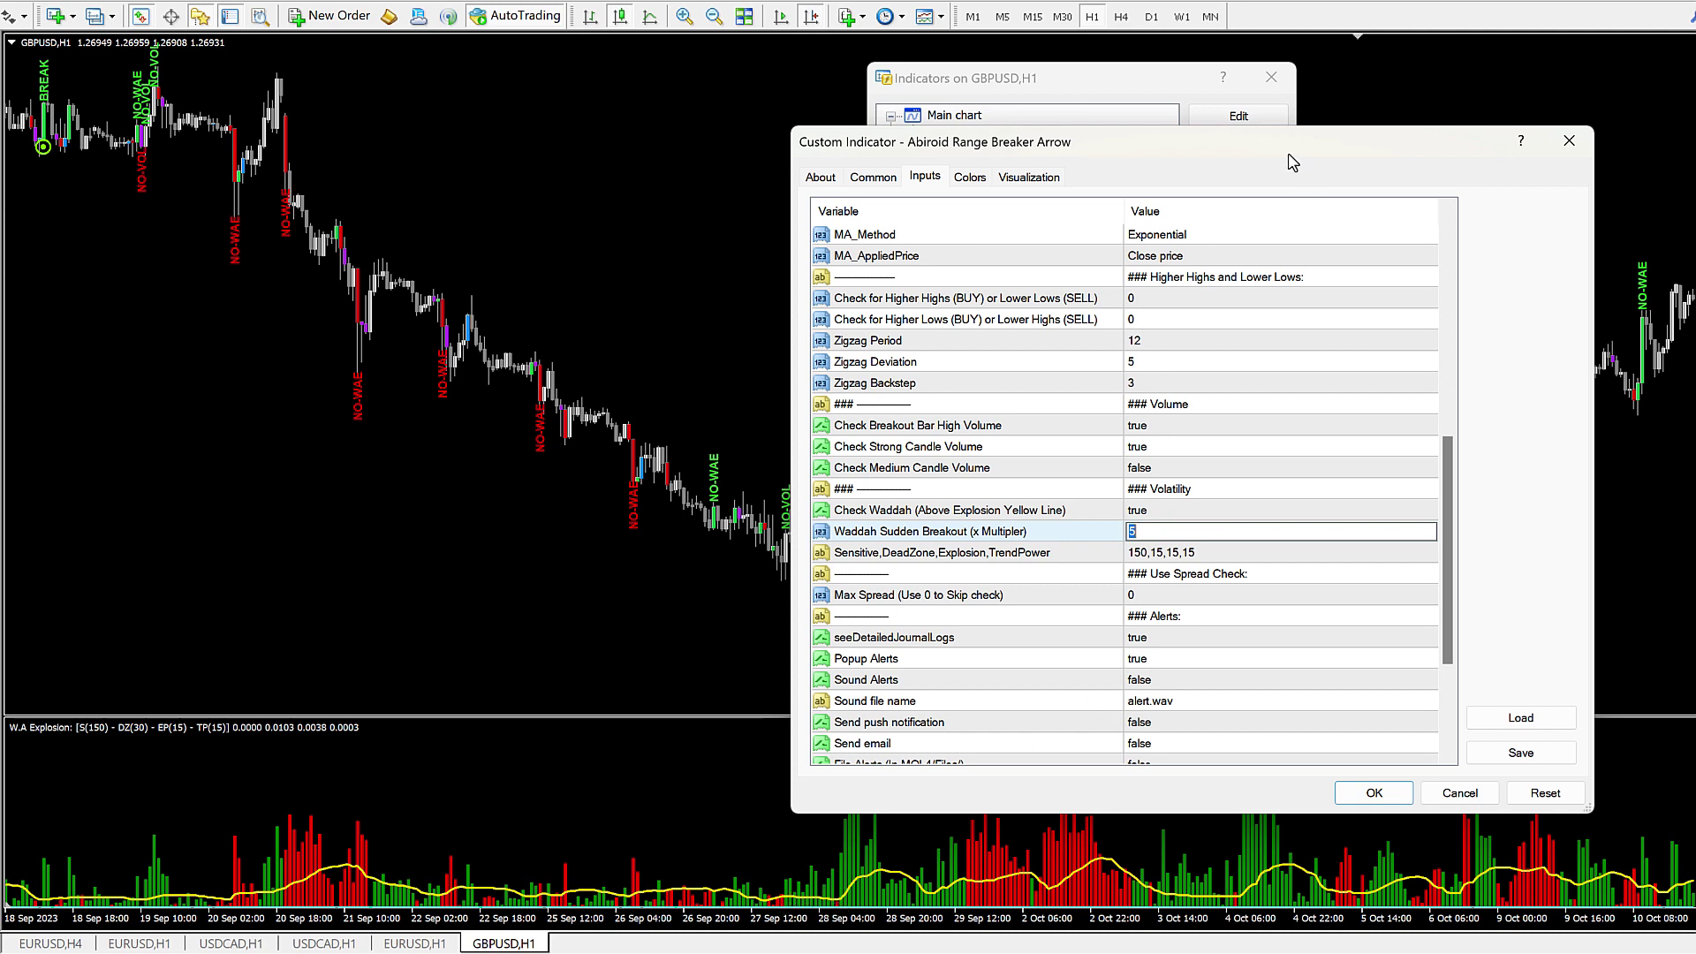
{"action": "left_click_drag", "start_coordinate": [1188, 145], "coordinate": [1338, 119]}
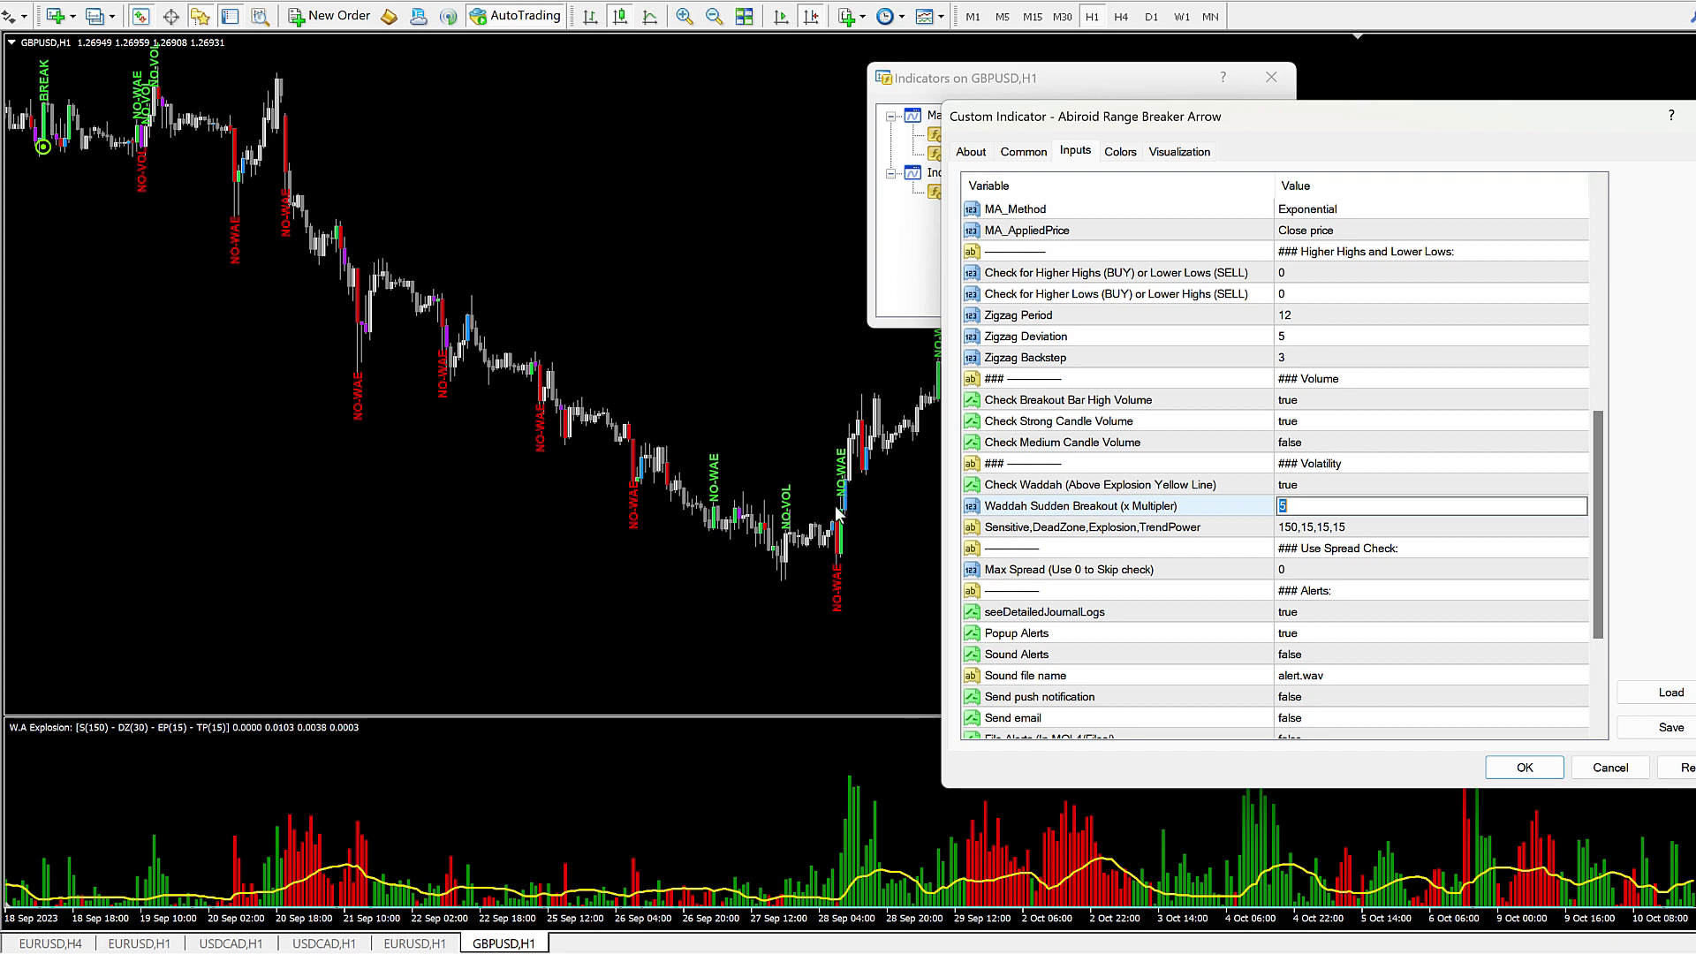
{"action": "left_click", "coordinate": [1610, 767]}
{"action": "left_click", "coordinate": [1242, 309]}
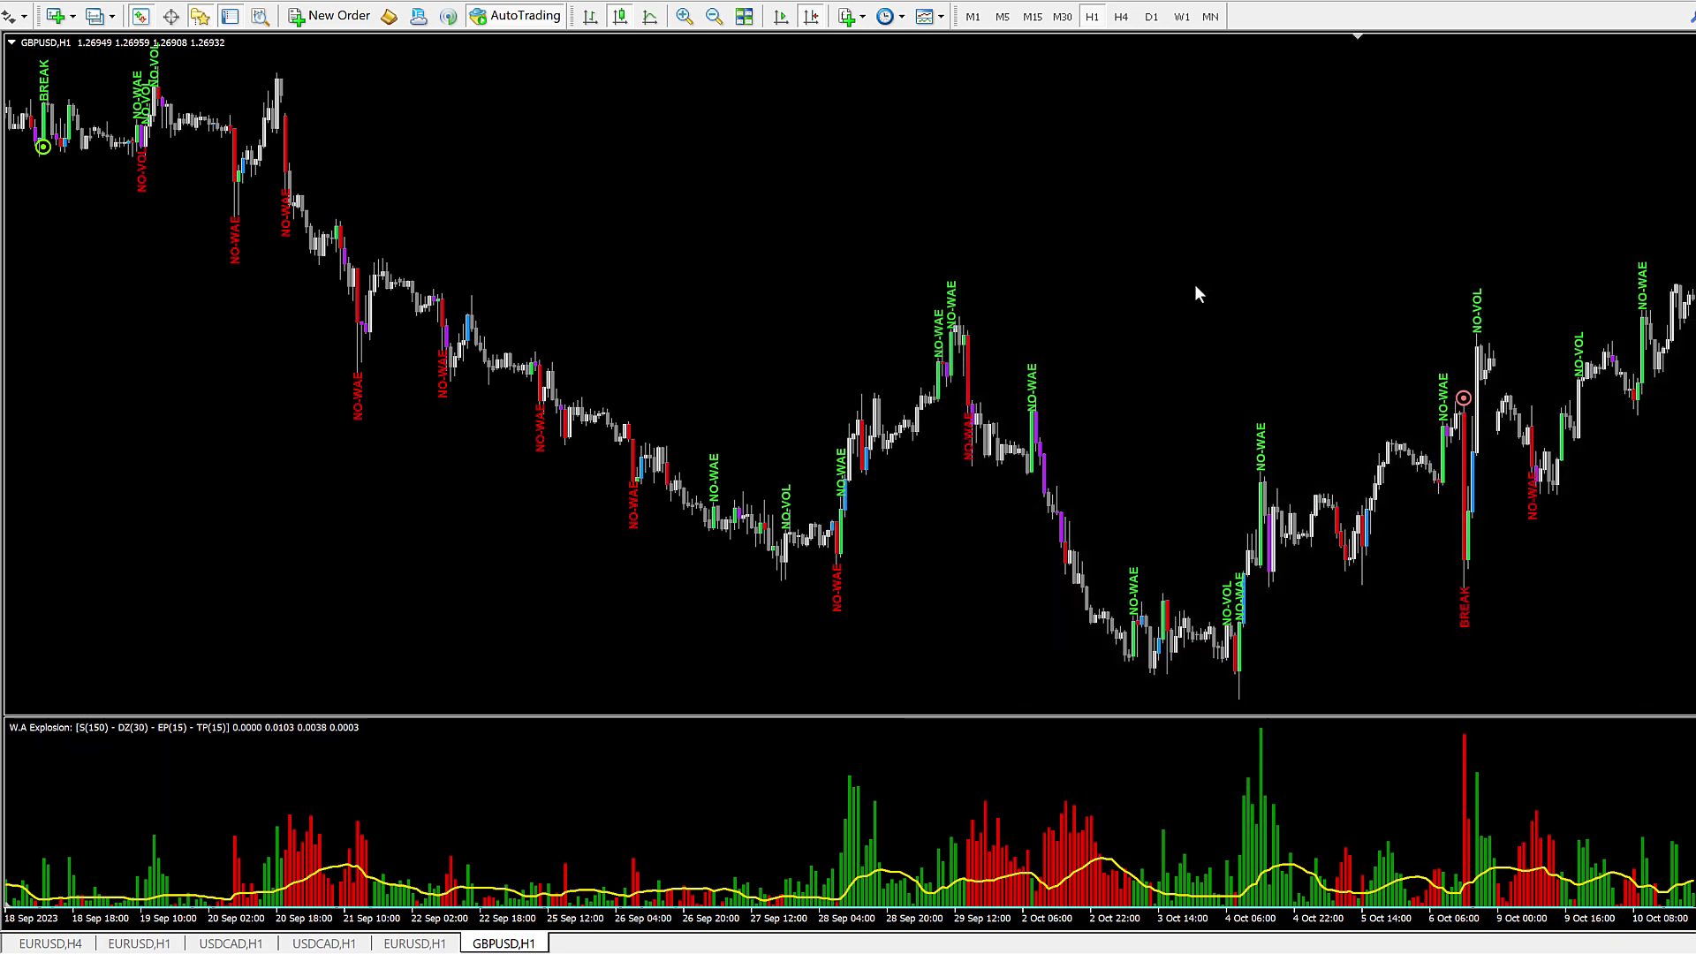
{"action": "middle_click", "coordinate": [677, 551]}
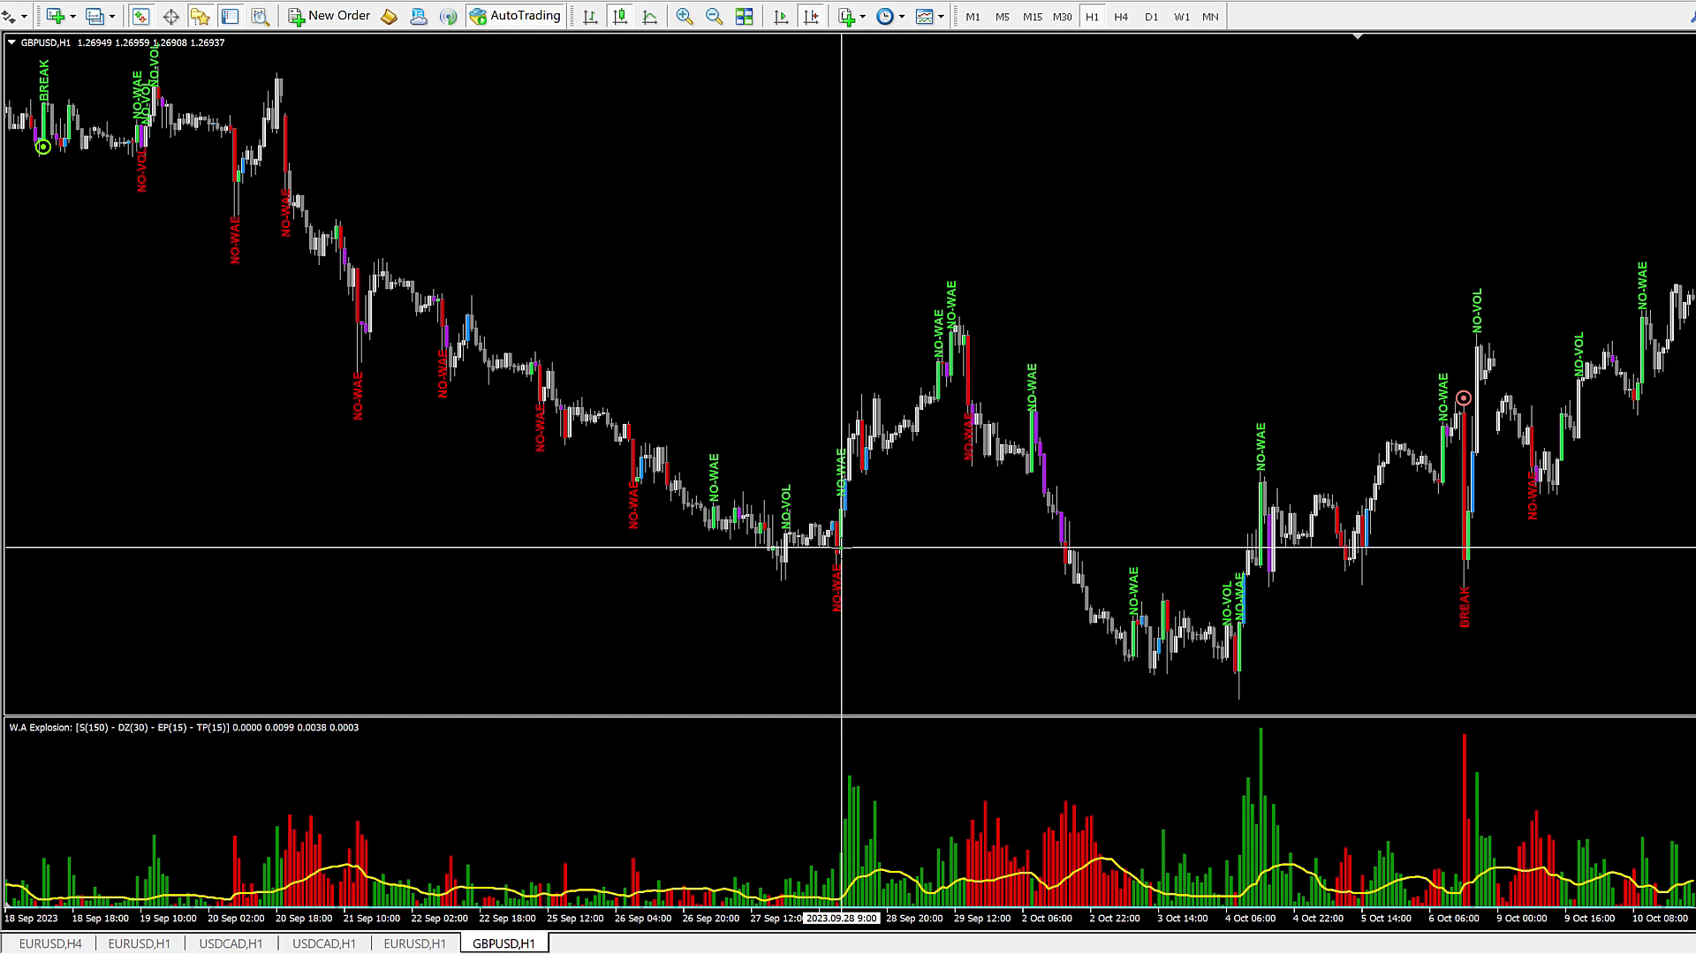
{"action": "left_click", "coordinate": [841, 549]}
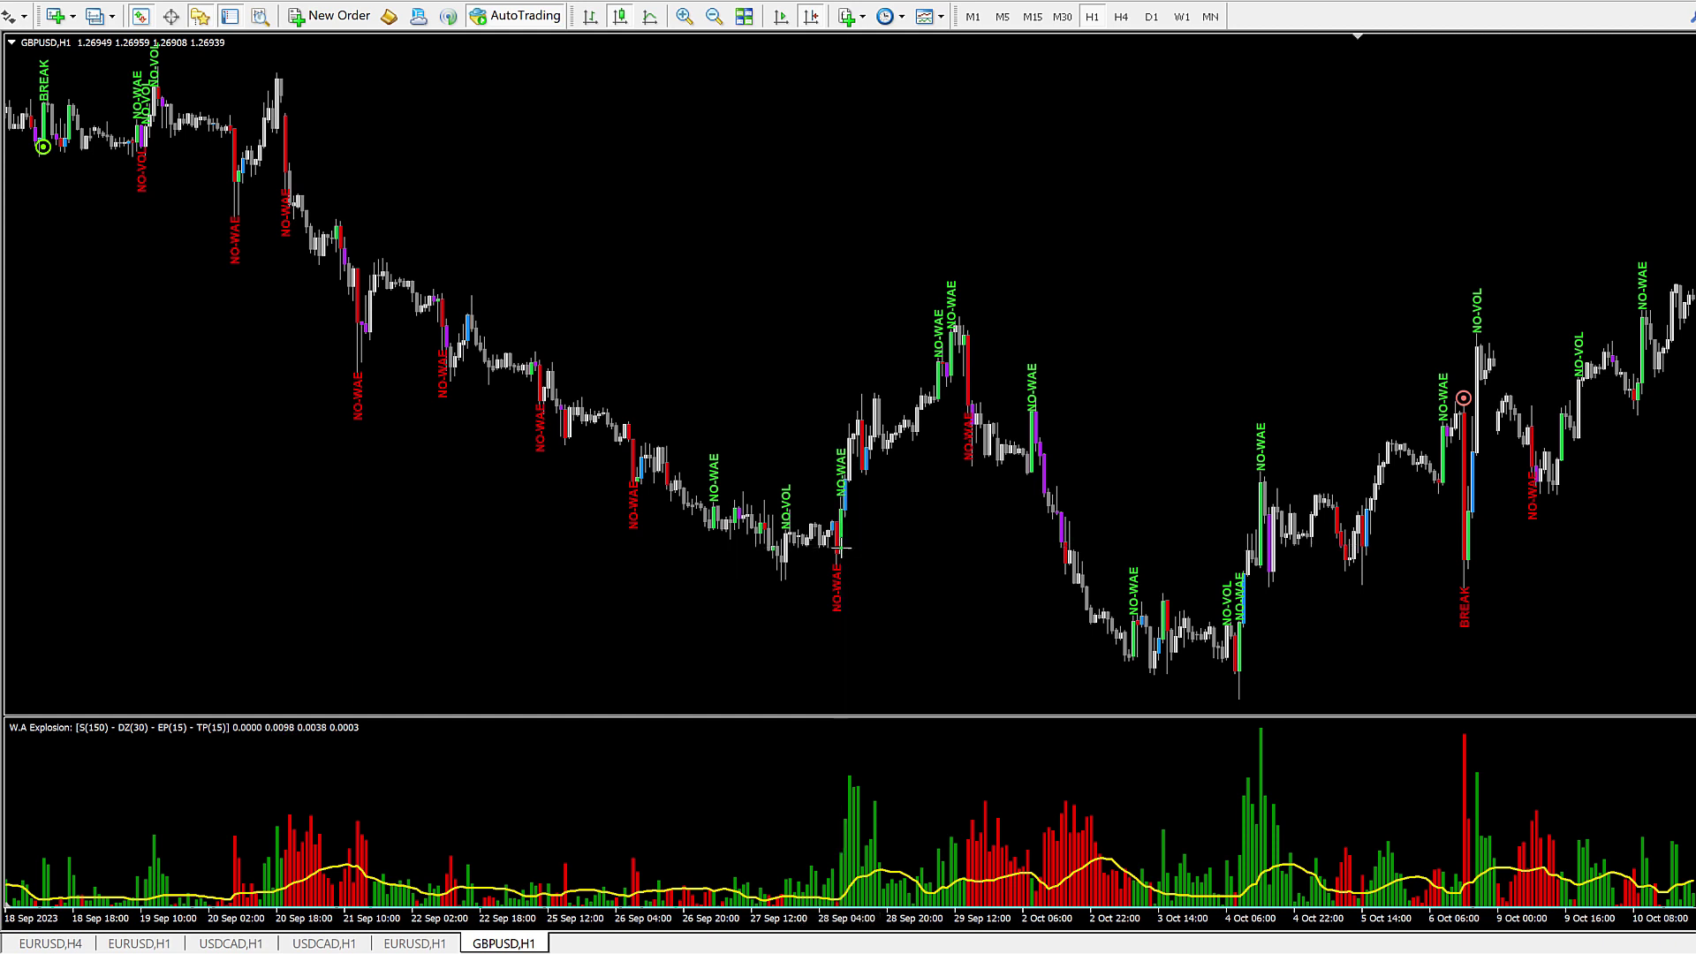
Step: Reopen the Abiroid Range Breaker Arrow inputs in an enlarged dialog, set Waddah Sudden Breakout (x Multipler) to 1 and apply it to the chart
{"action": "right_click", "coordinate": [888, 515]}
{"action": "left_click", "coordinate": [963, 640]}
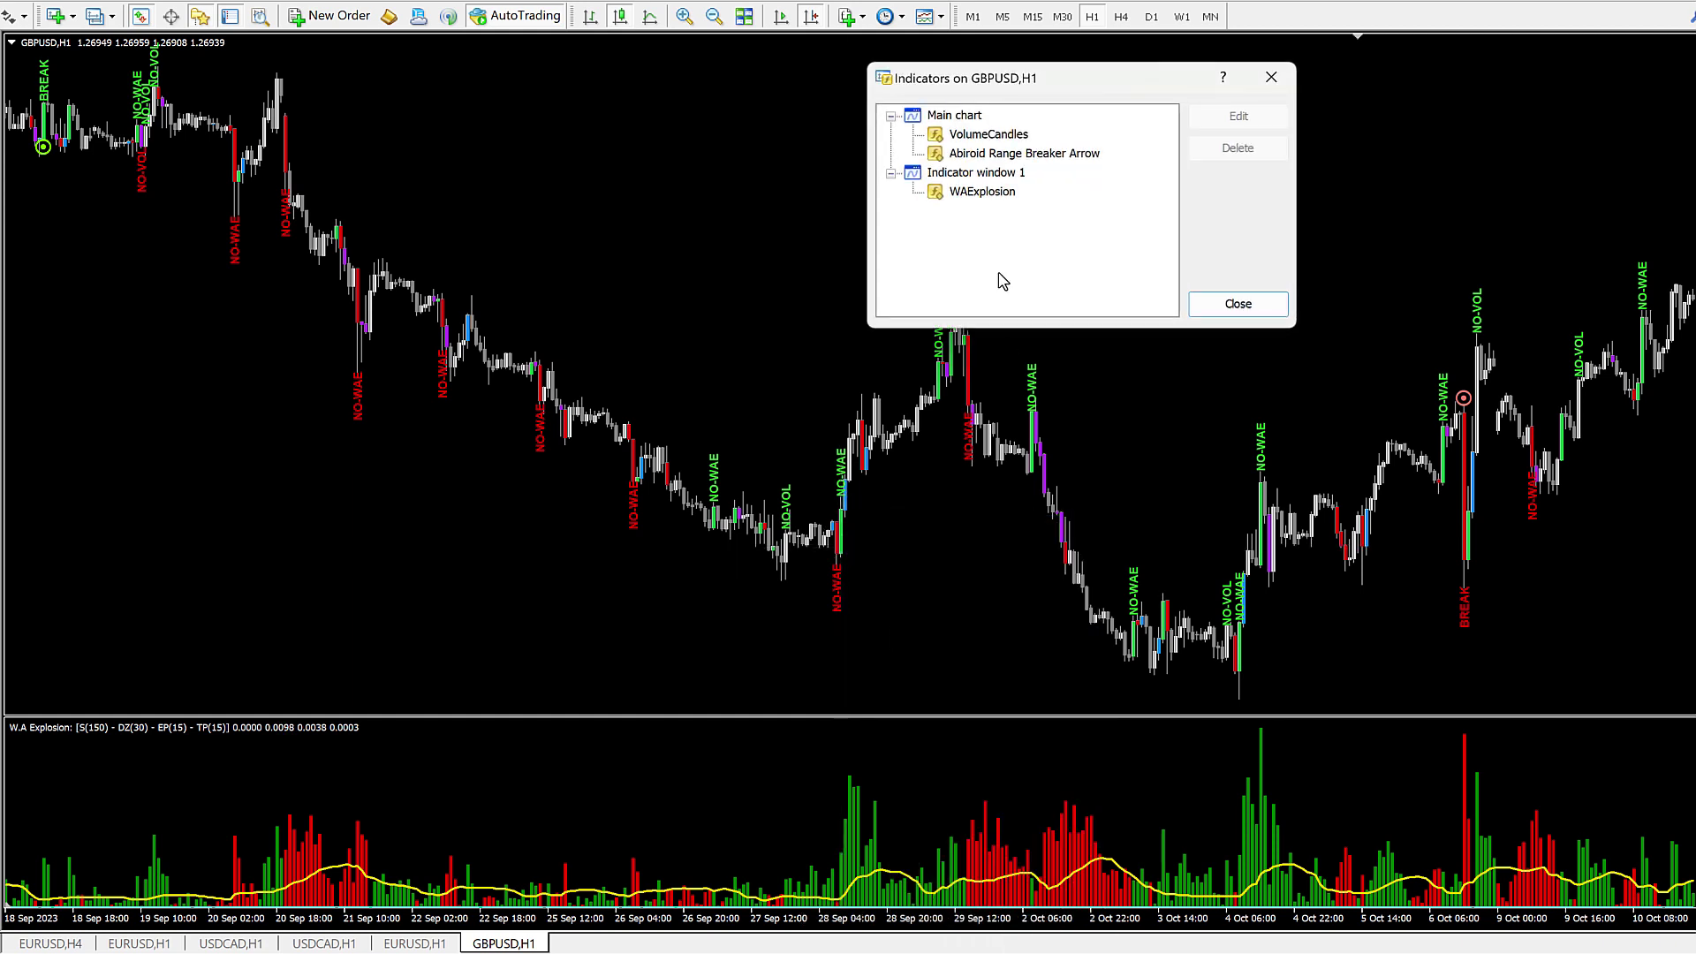
{"action": "double_click", "coordinate": [998, 155]}
{"action": "left_click_drag", "start_coordinate": [1007, 282], "coordinate": [1010, 740]}
{"action": "left_click_drag", "start_coordinate": [1320, 752], "coordinate": [1588, 826]}
{"action": "scroll", "coordinate": [809, 638], "scroll_direction": "down", "scroll_amount": 5}
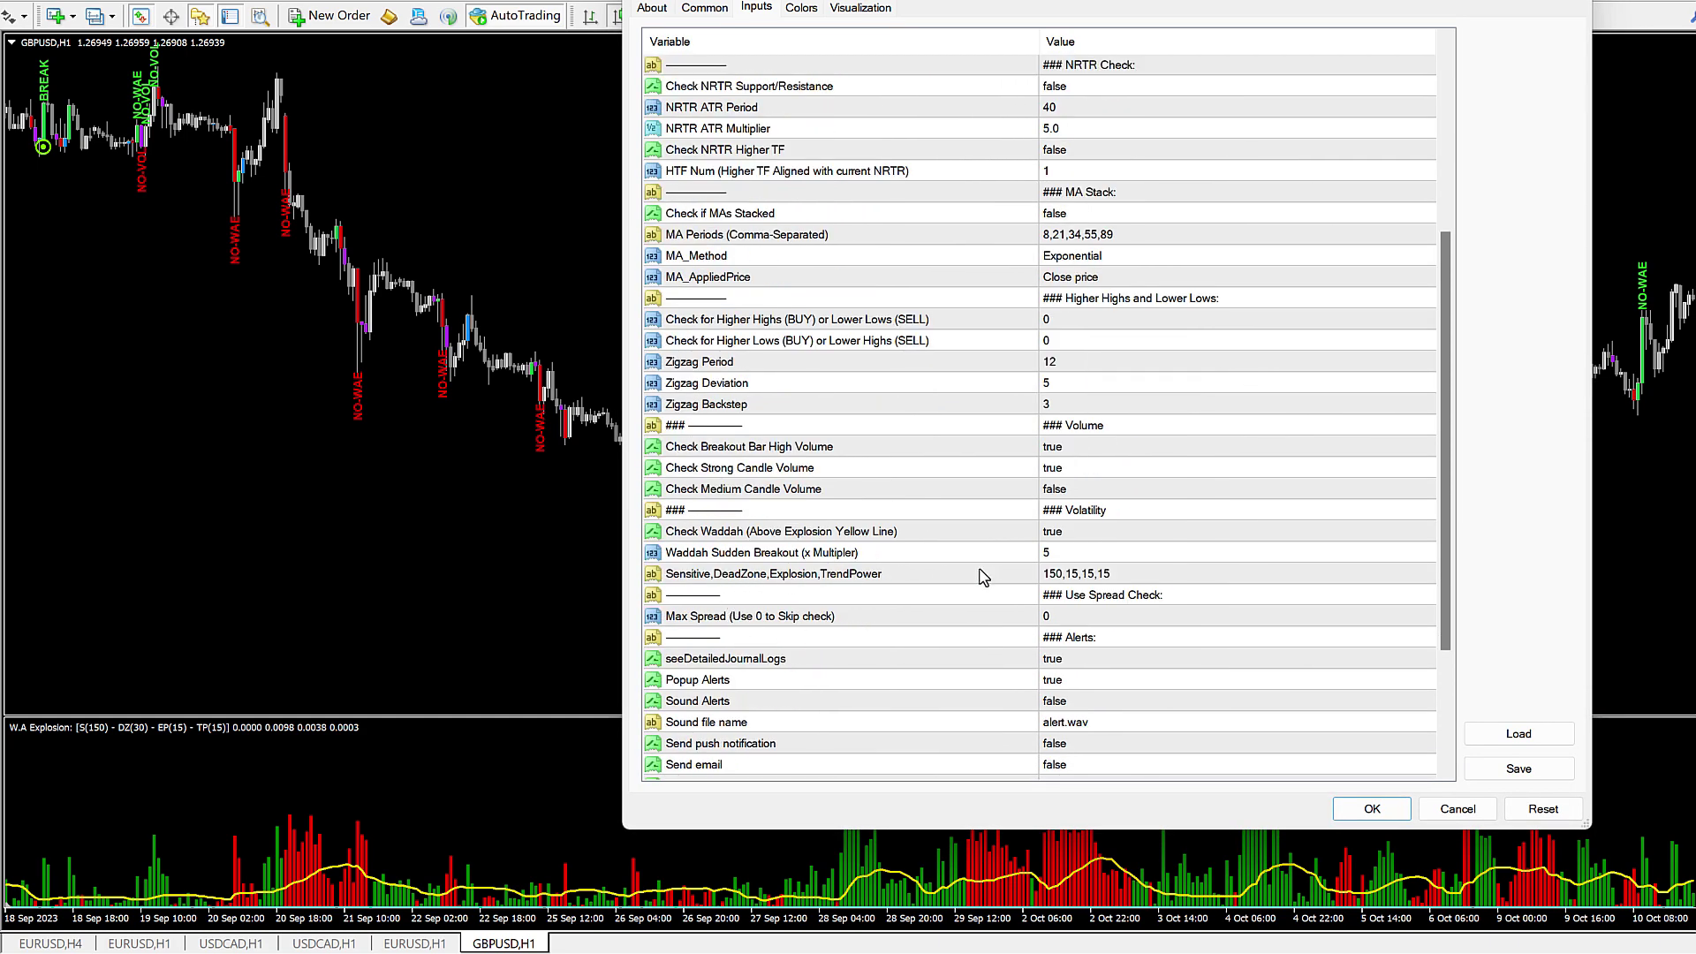
{"action": "double_click", "coordinate": [1058, 555]}
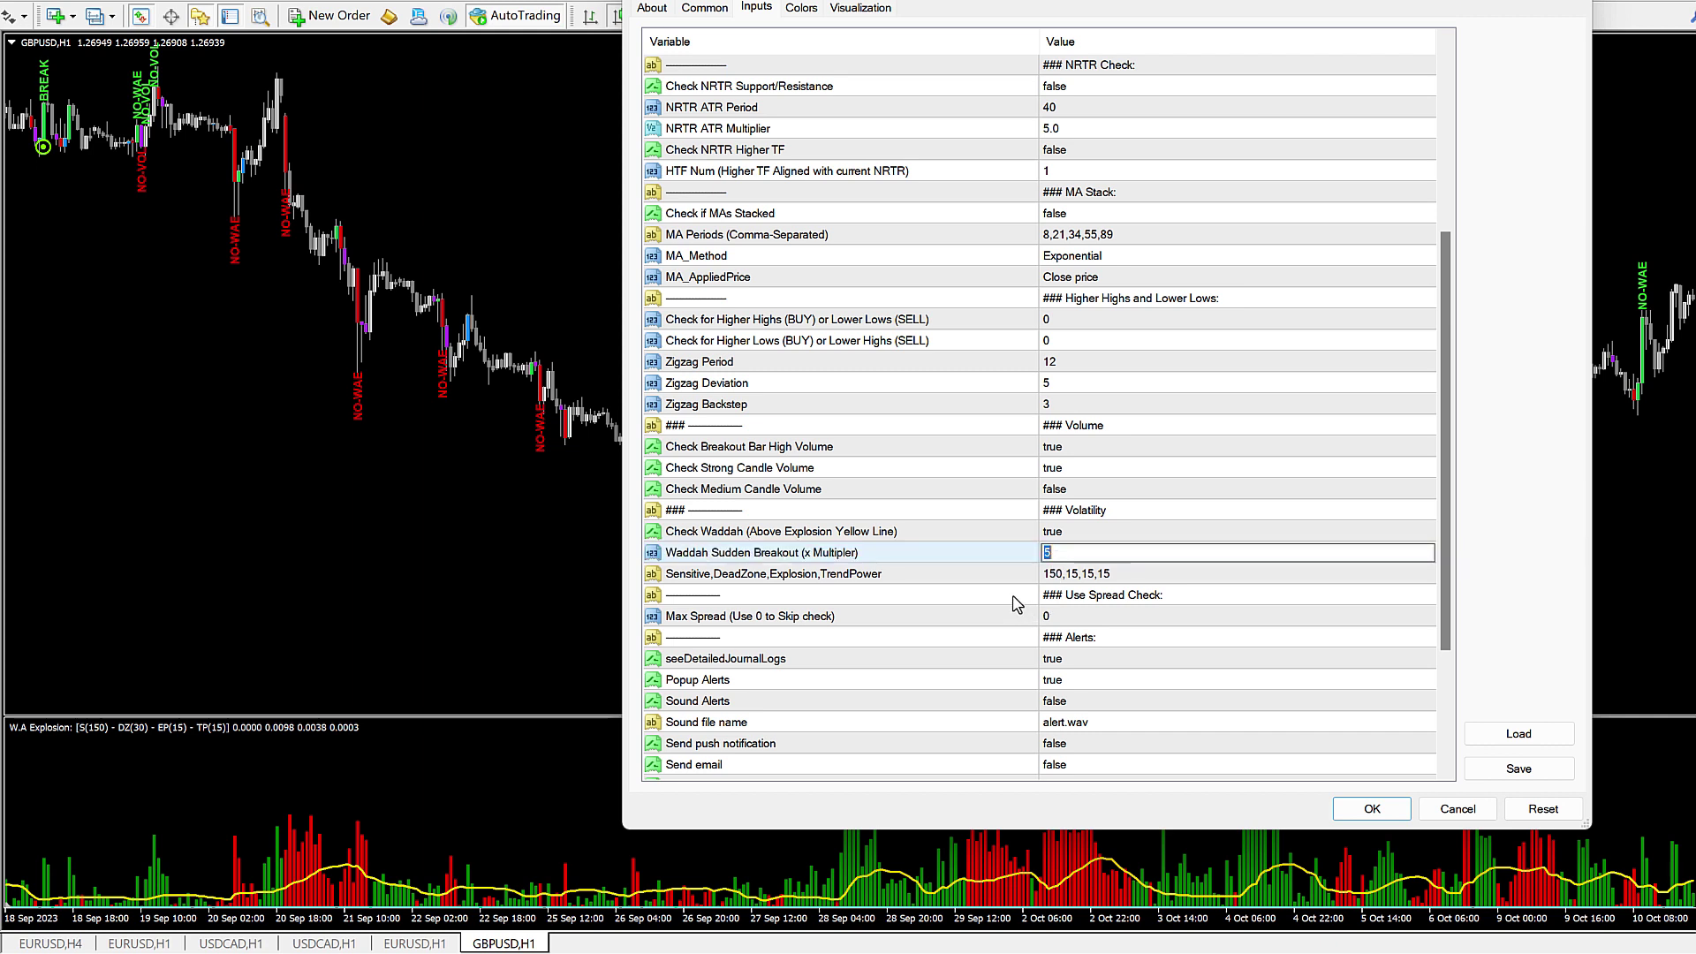
{"action": "type", "text": "1"}
{"action": "key", "text": "Return"}
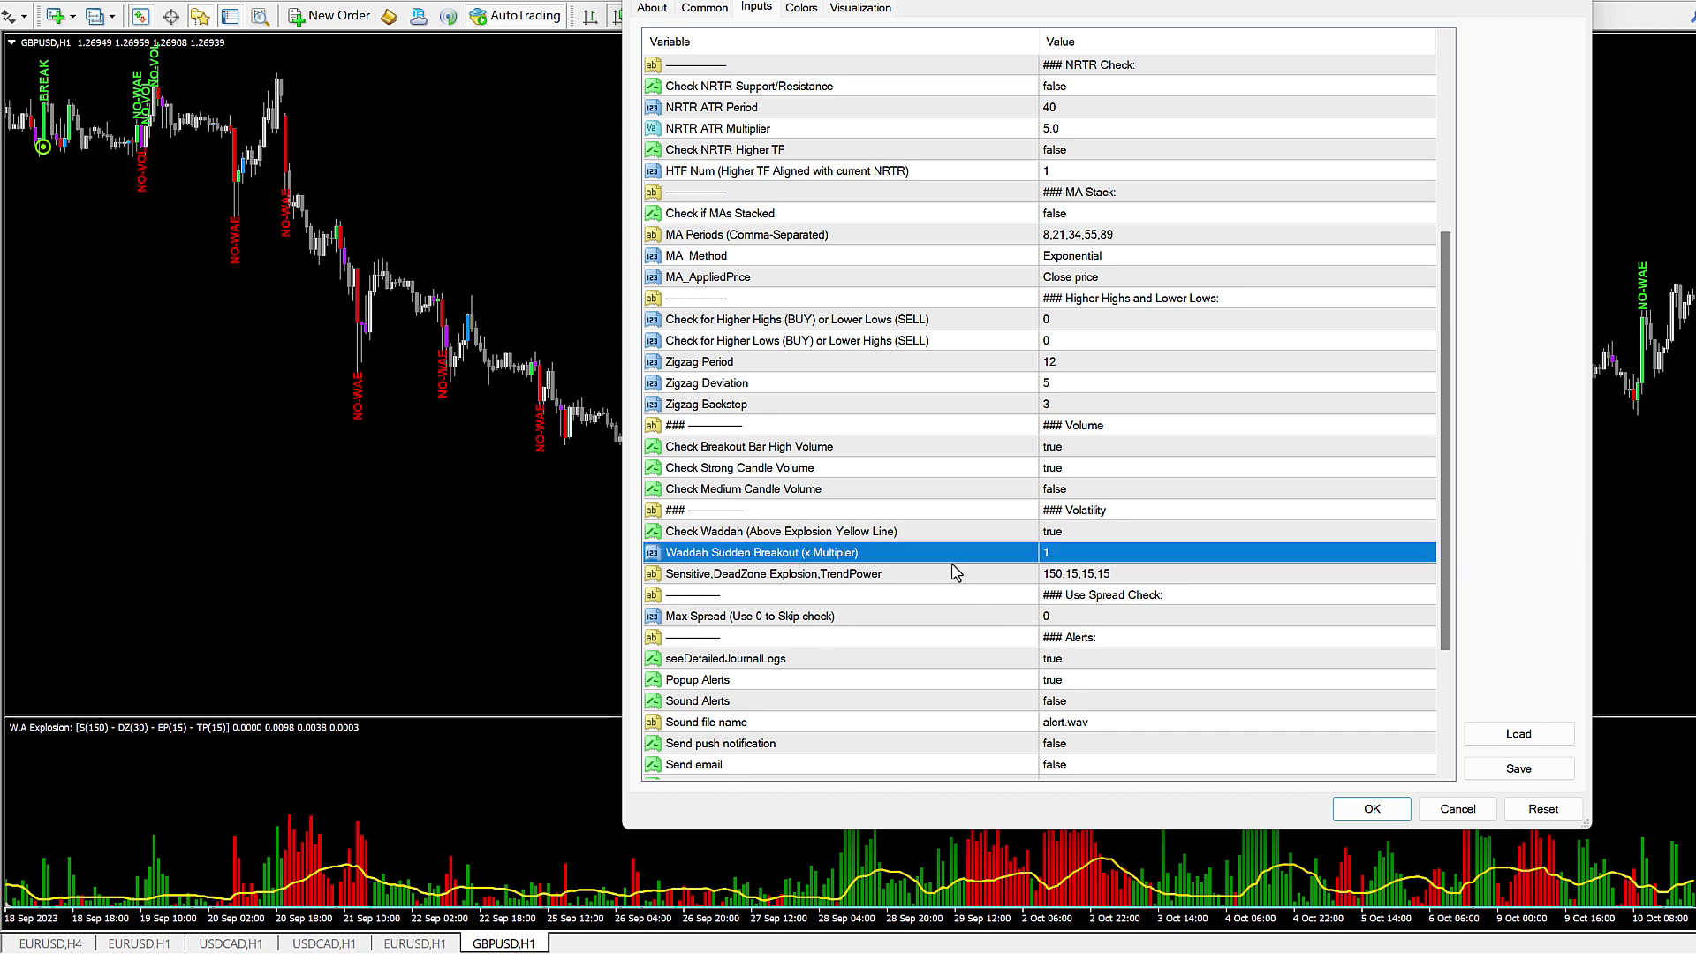
{"action": "left_click", "coordinate": [1373, 808]}
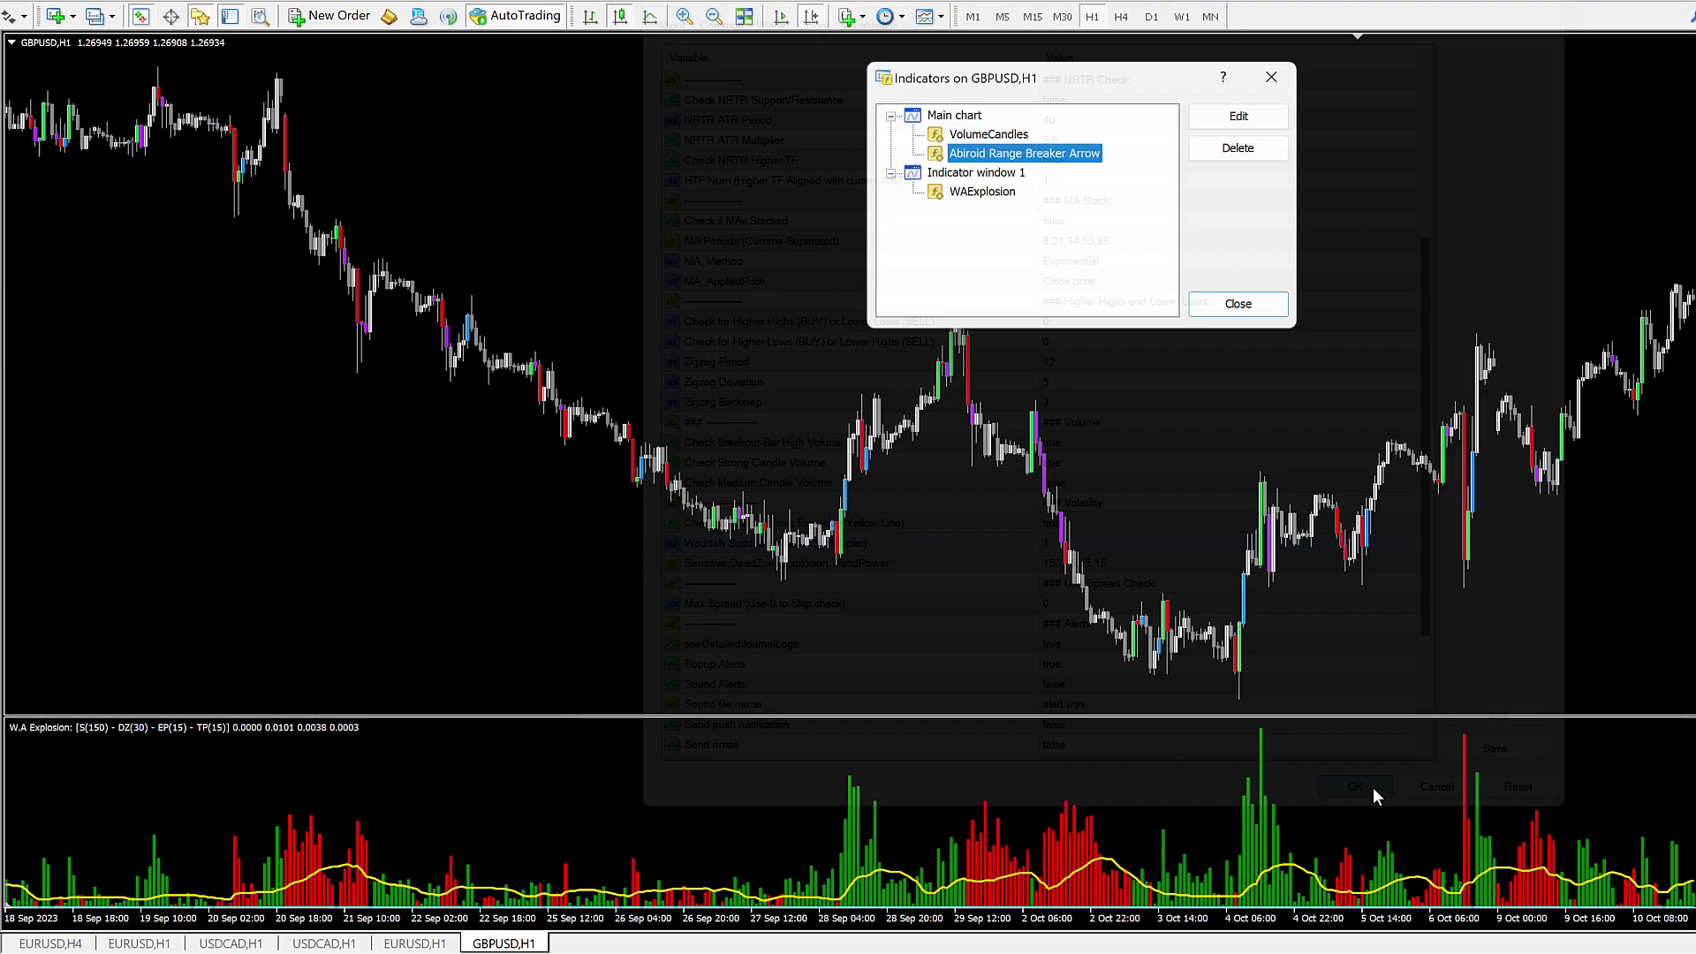
{"action": "left_click", "coordinate": [1235, 304]}
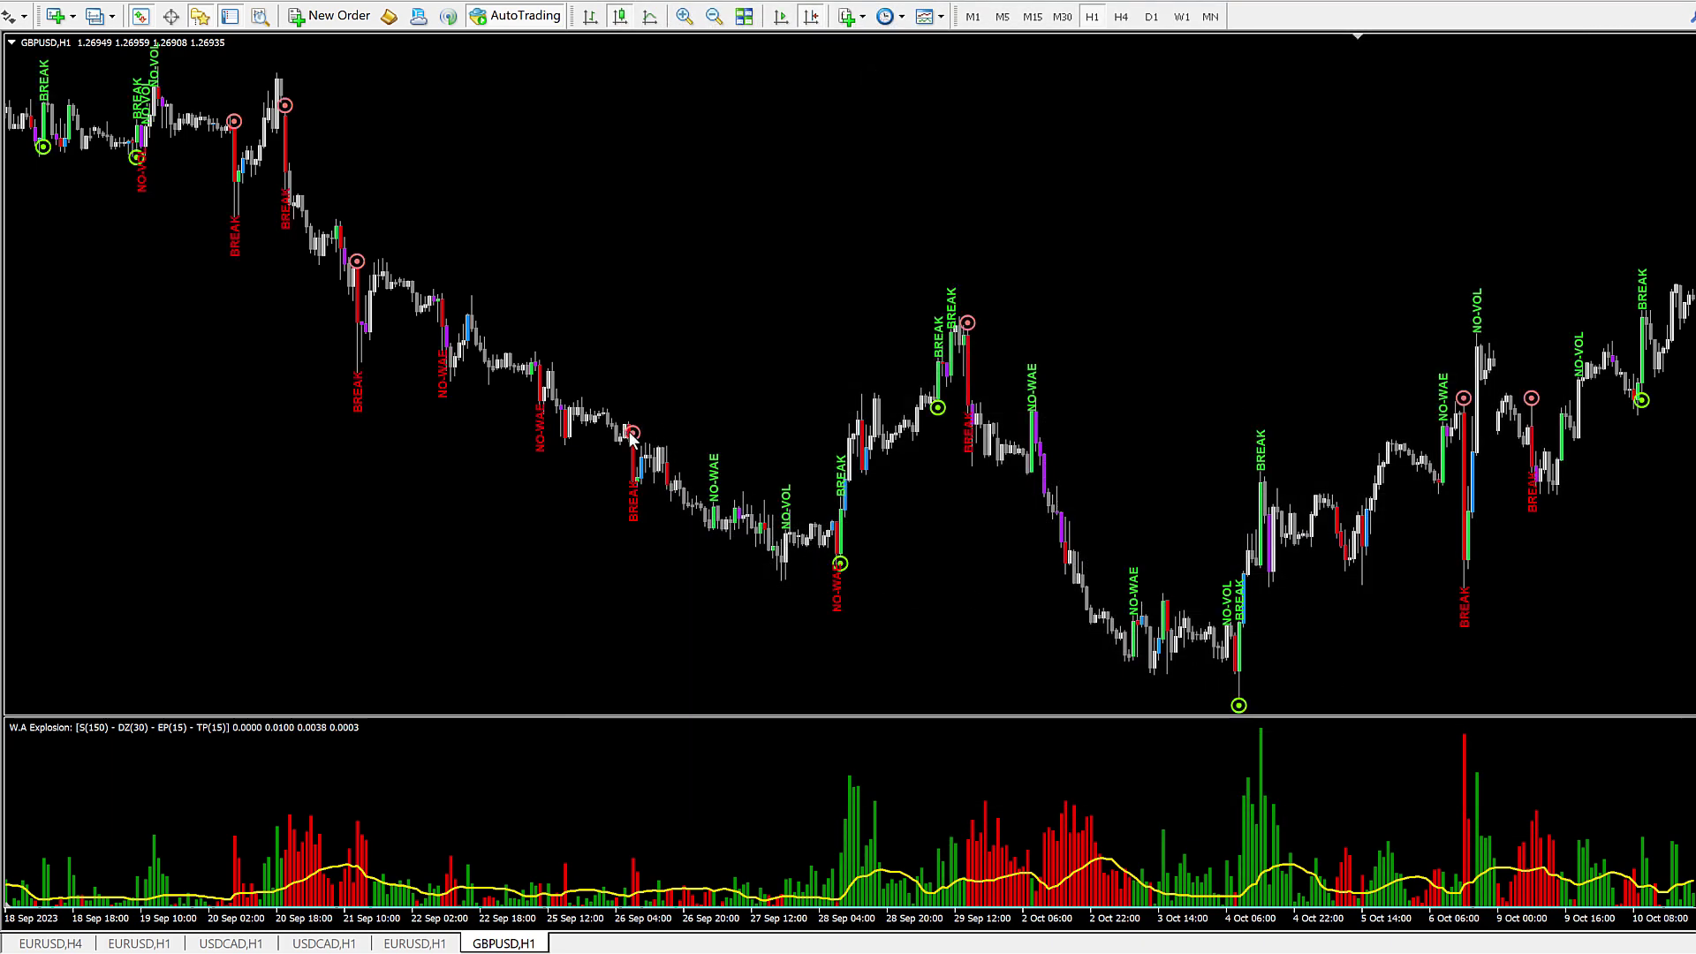
Step: Reopen the Abiroid Range Breaker Arrow inputs, set Waddah Sudden Breakout (x Multipler) to 3 and apply it to the chart
{"action": "mouse_move", "coordinate": [931, 417]}
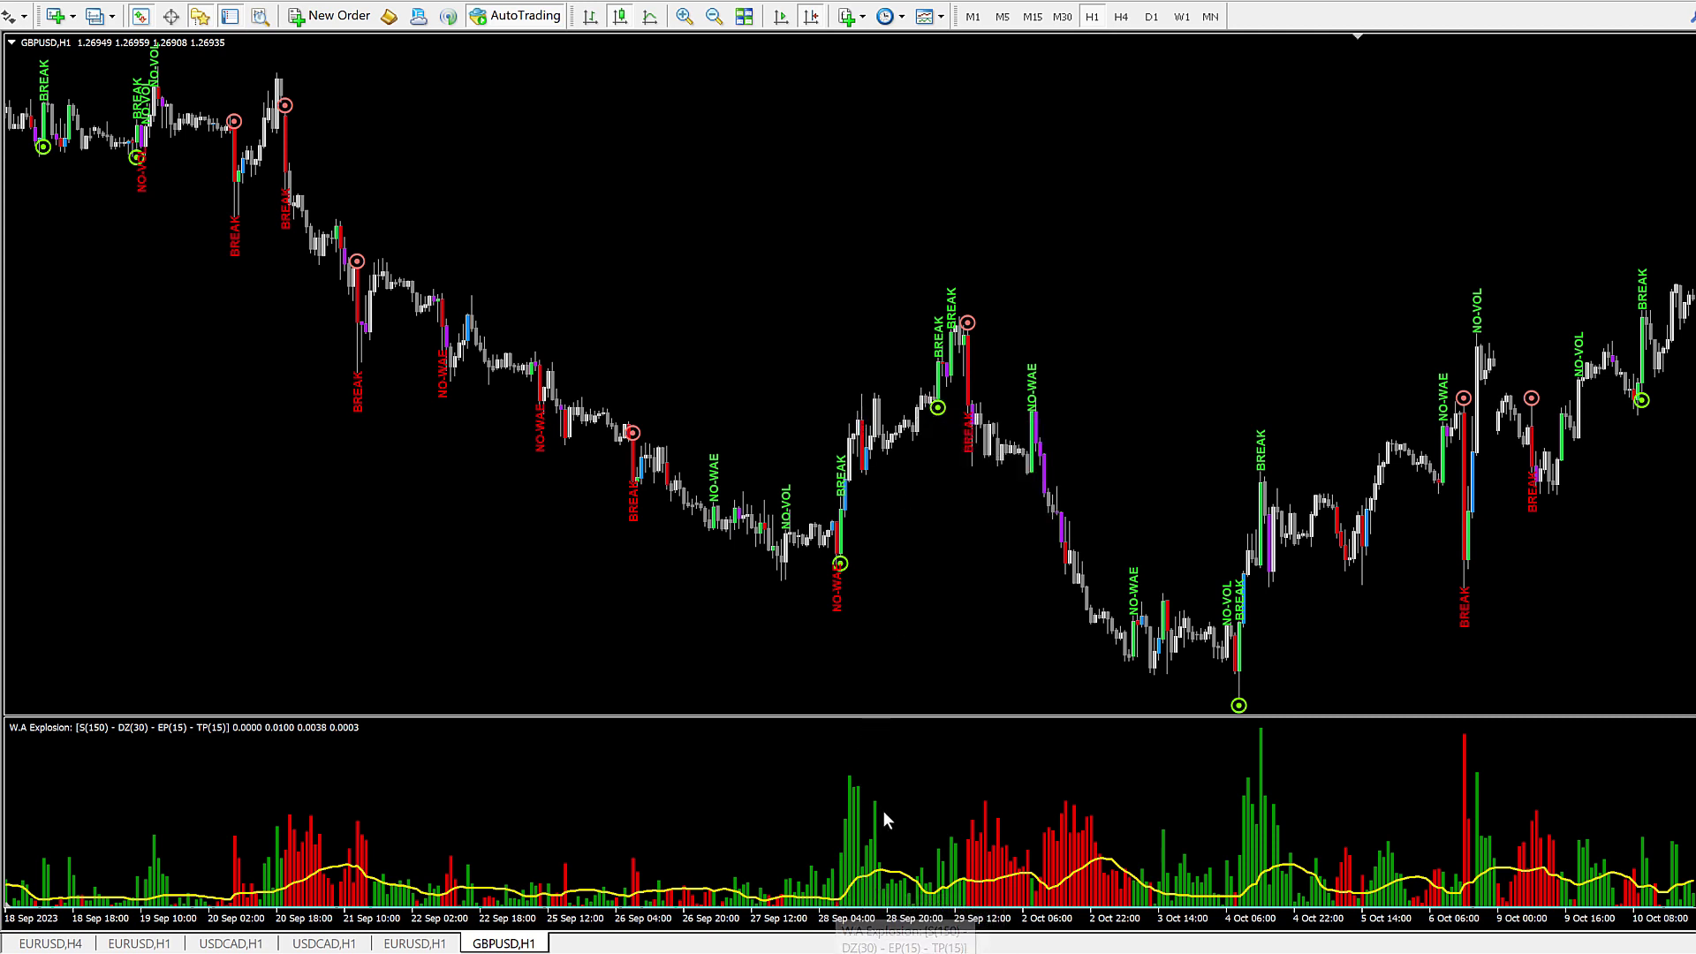
{"action": "right_click", "coordinate": [936, 531]}
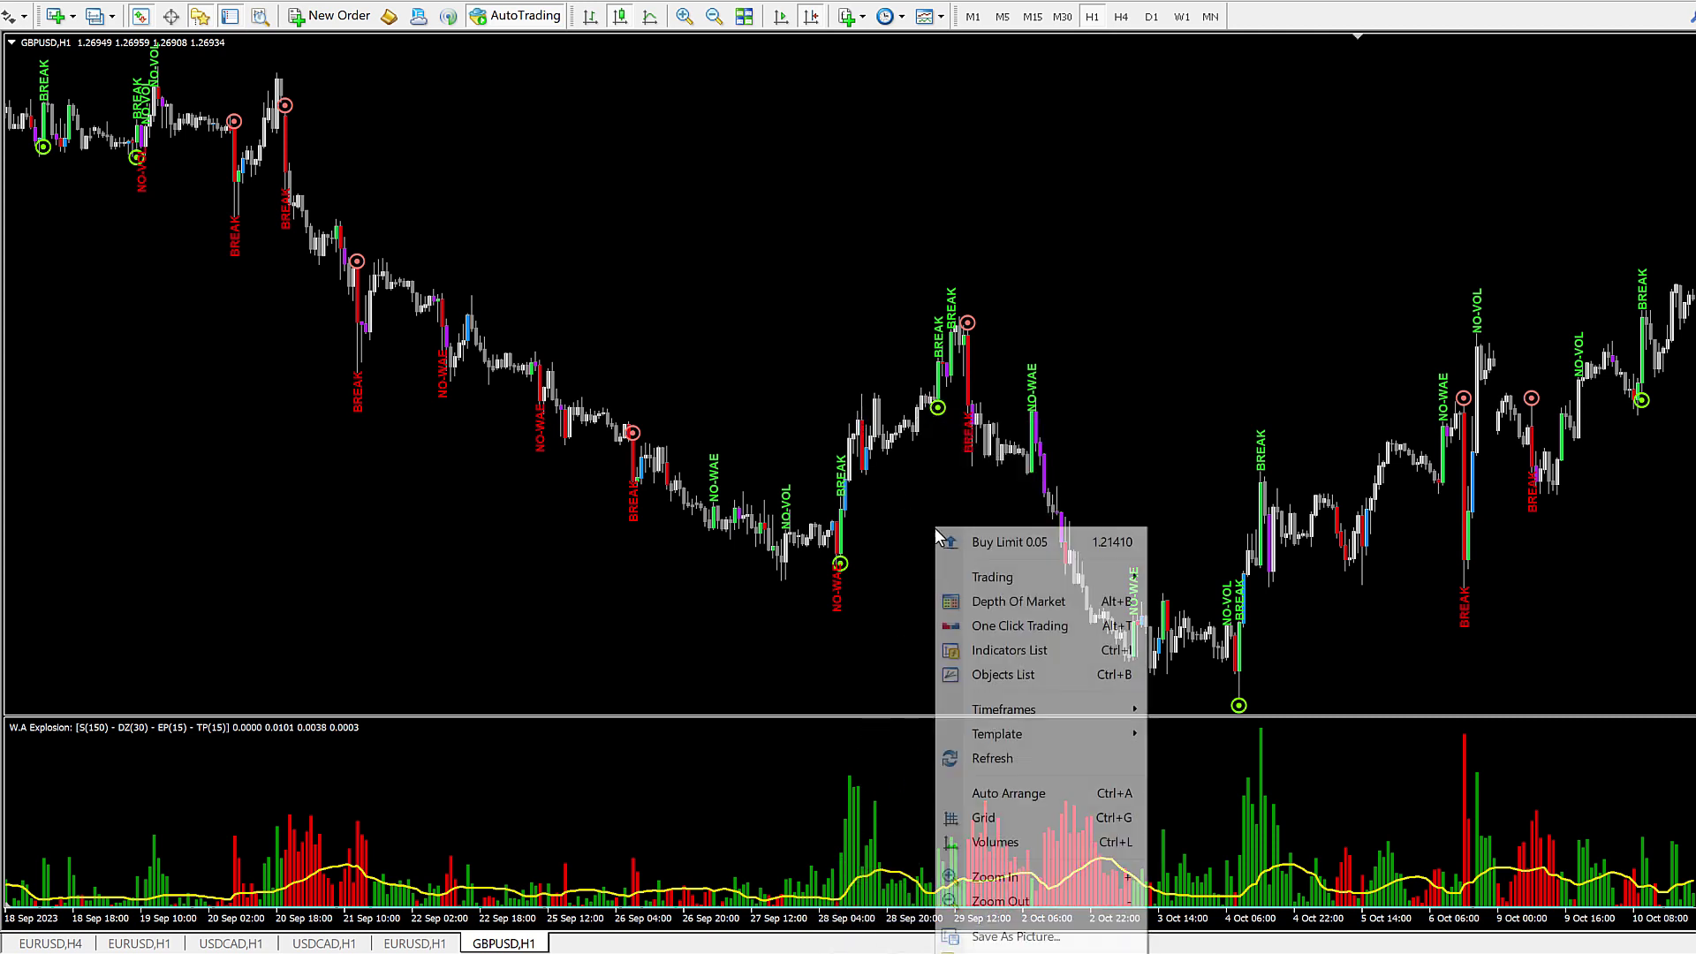
{"action": "left_click", "coordinate": [1007, 650]}
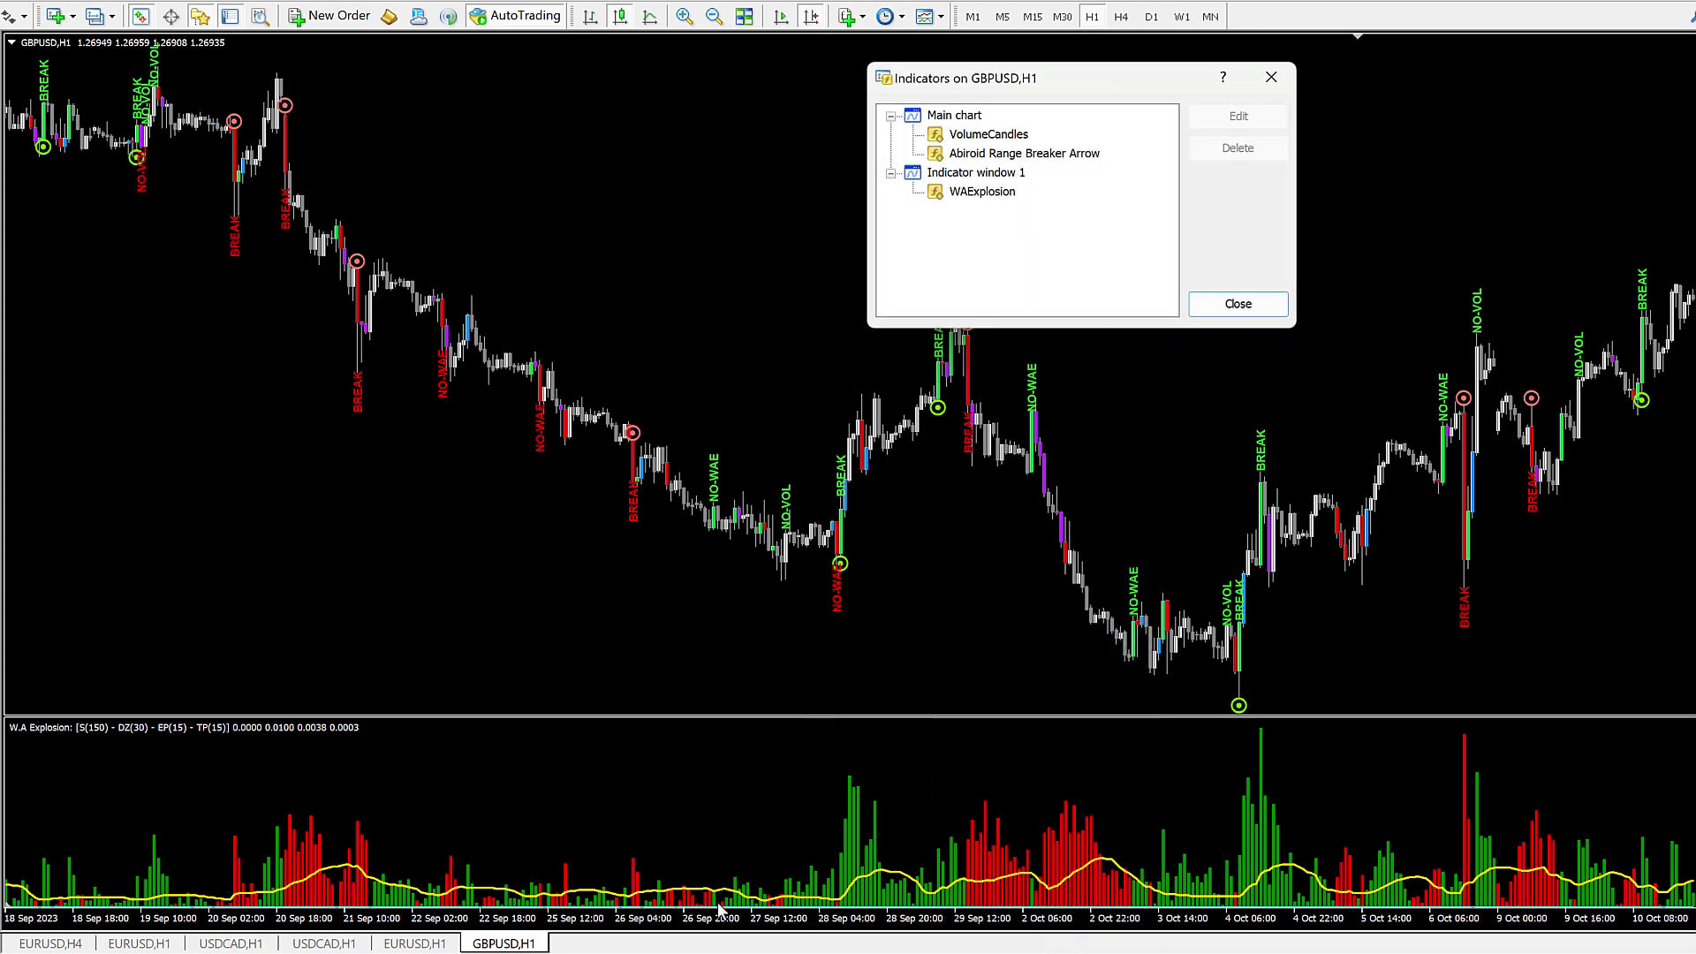
{"action": "double_click", "coordinate": [997, 155]}
{"action": "scroll", "coordinate": [1060, 698], "scroll_direction": "down", "scroll_amount": 4}
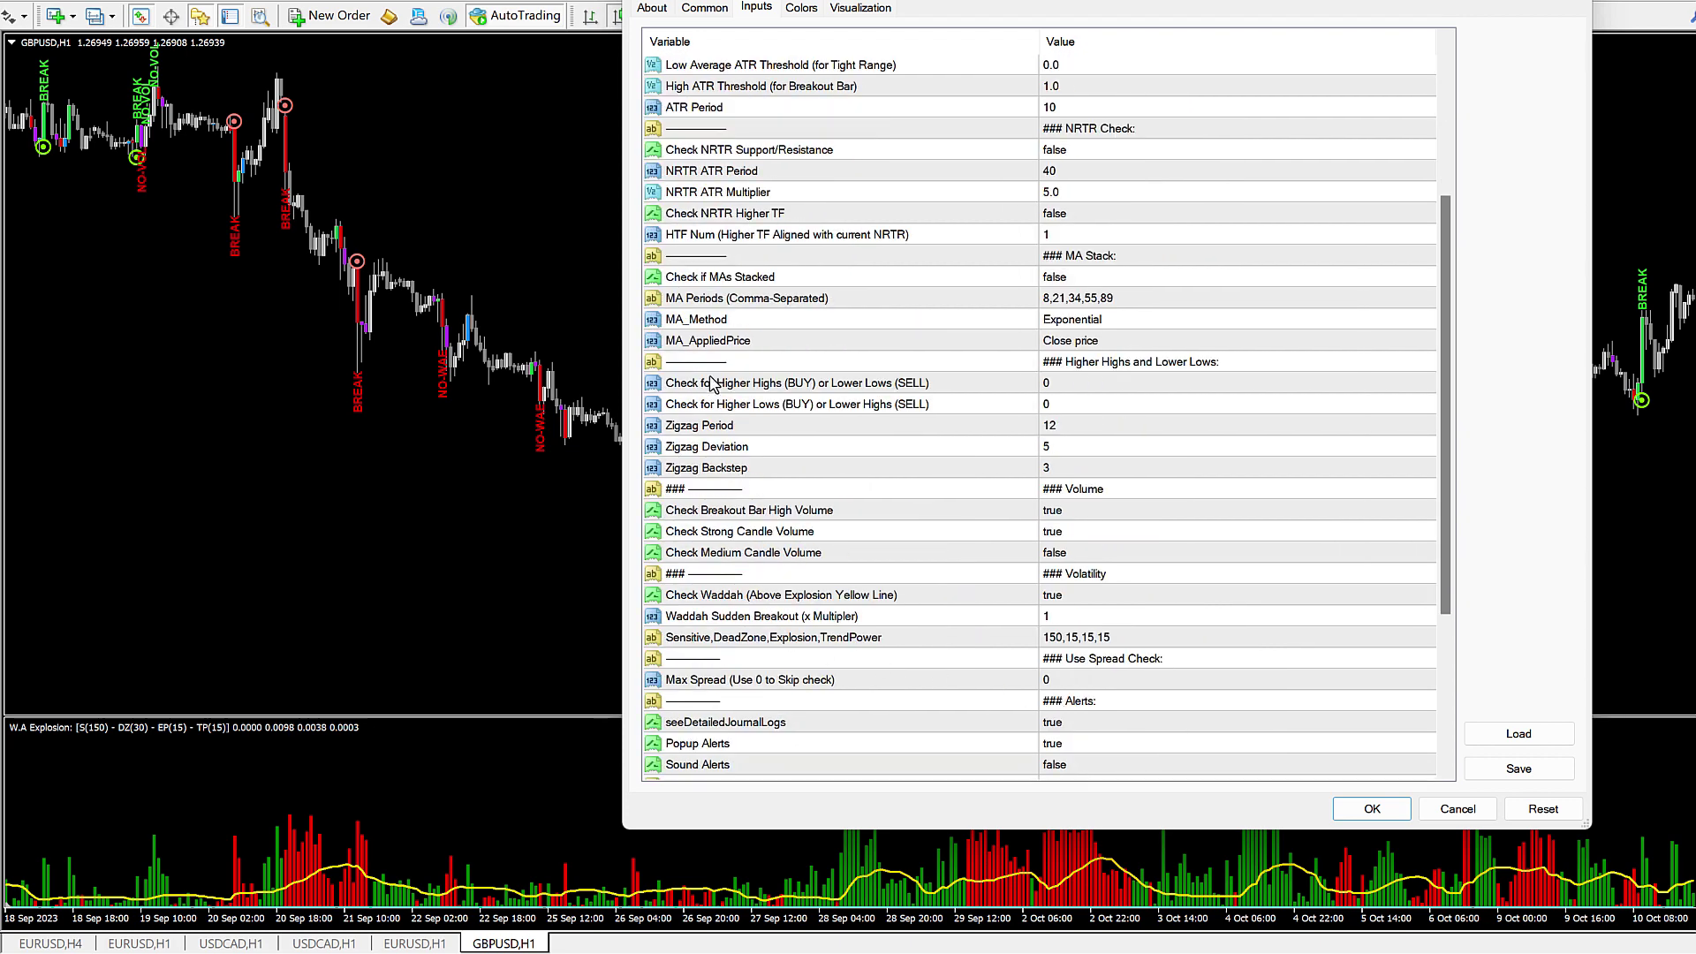
{"action": "scroll", "coordinate": [712, 385], "scroll_direction": "down", "scroll_amount": 3}
{"action": "left_click", "coordinate": [692, 426]}
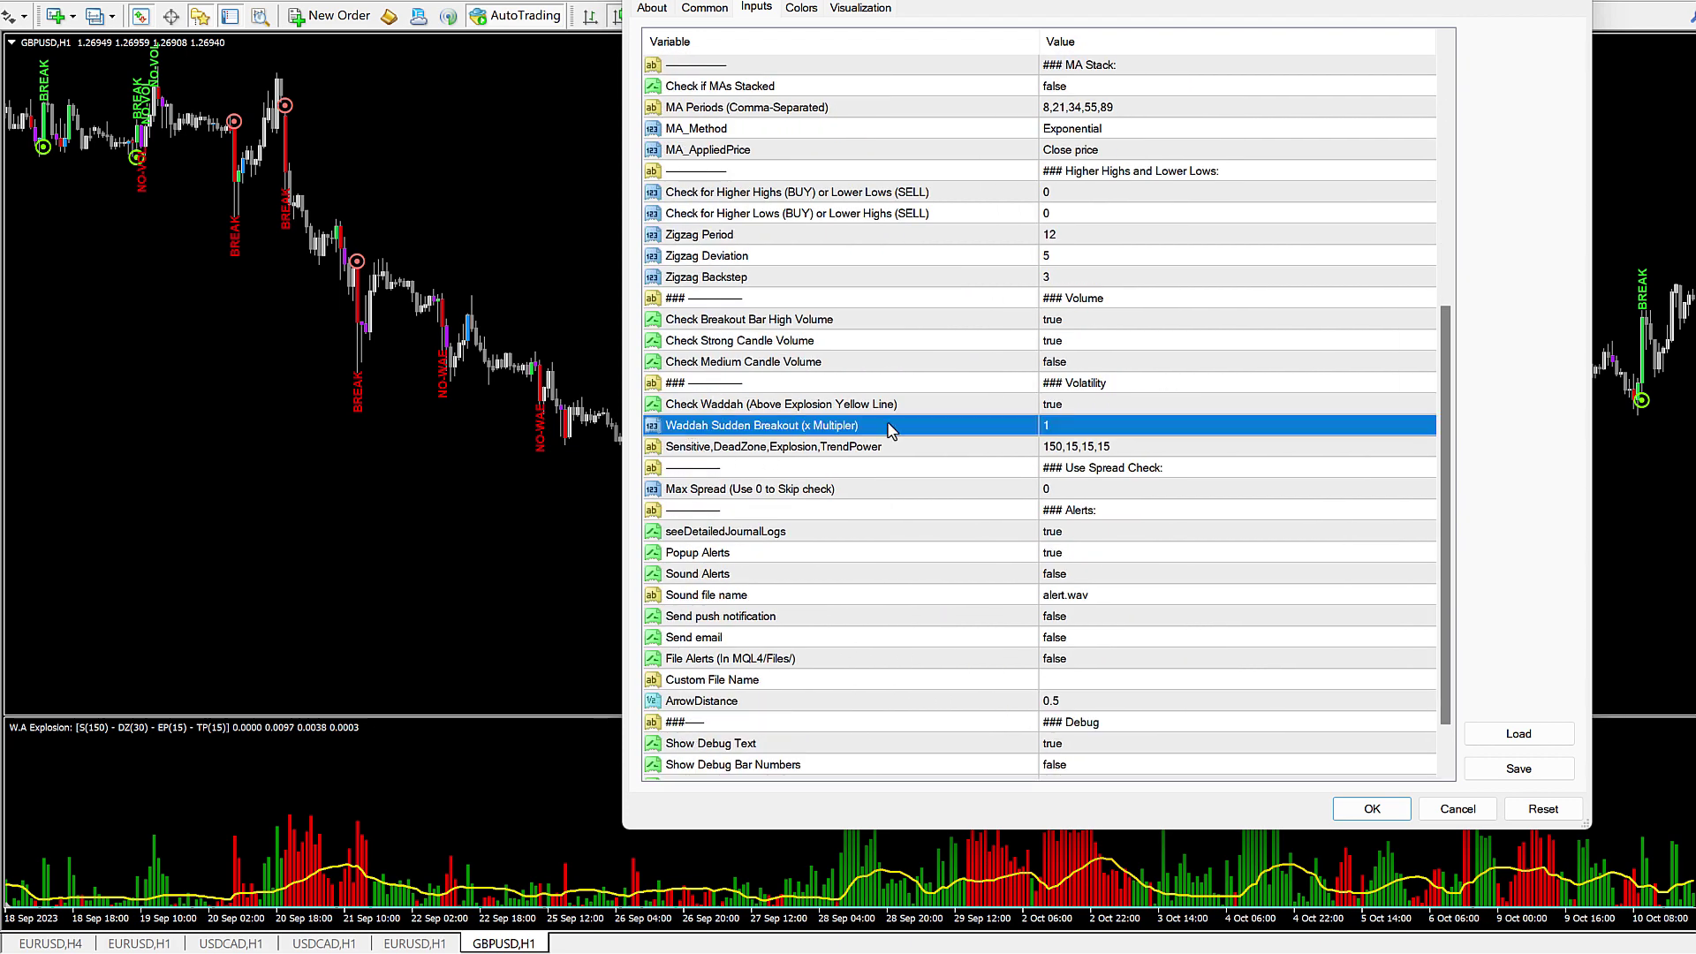
{"action": "left_click", "coordinate": [1070, 427]}
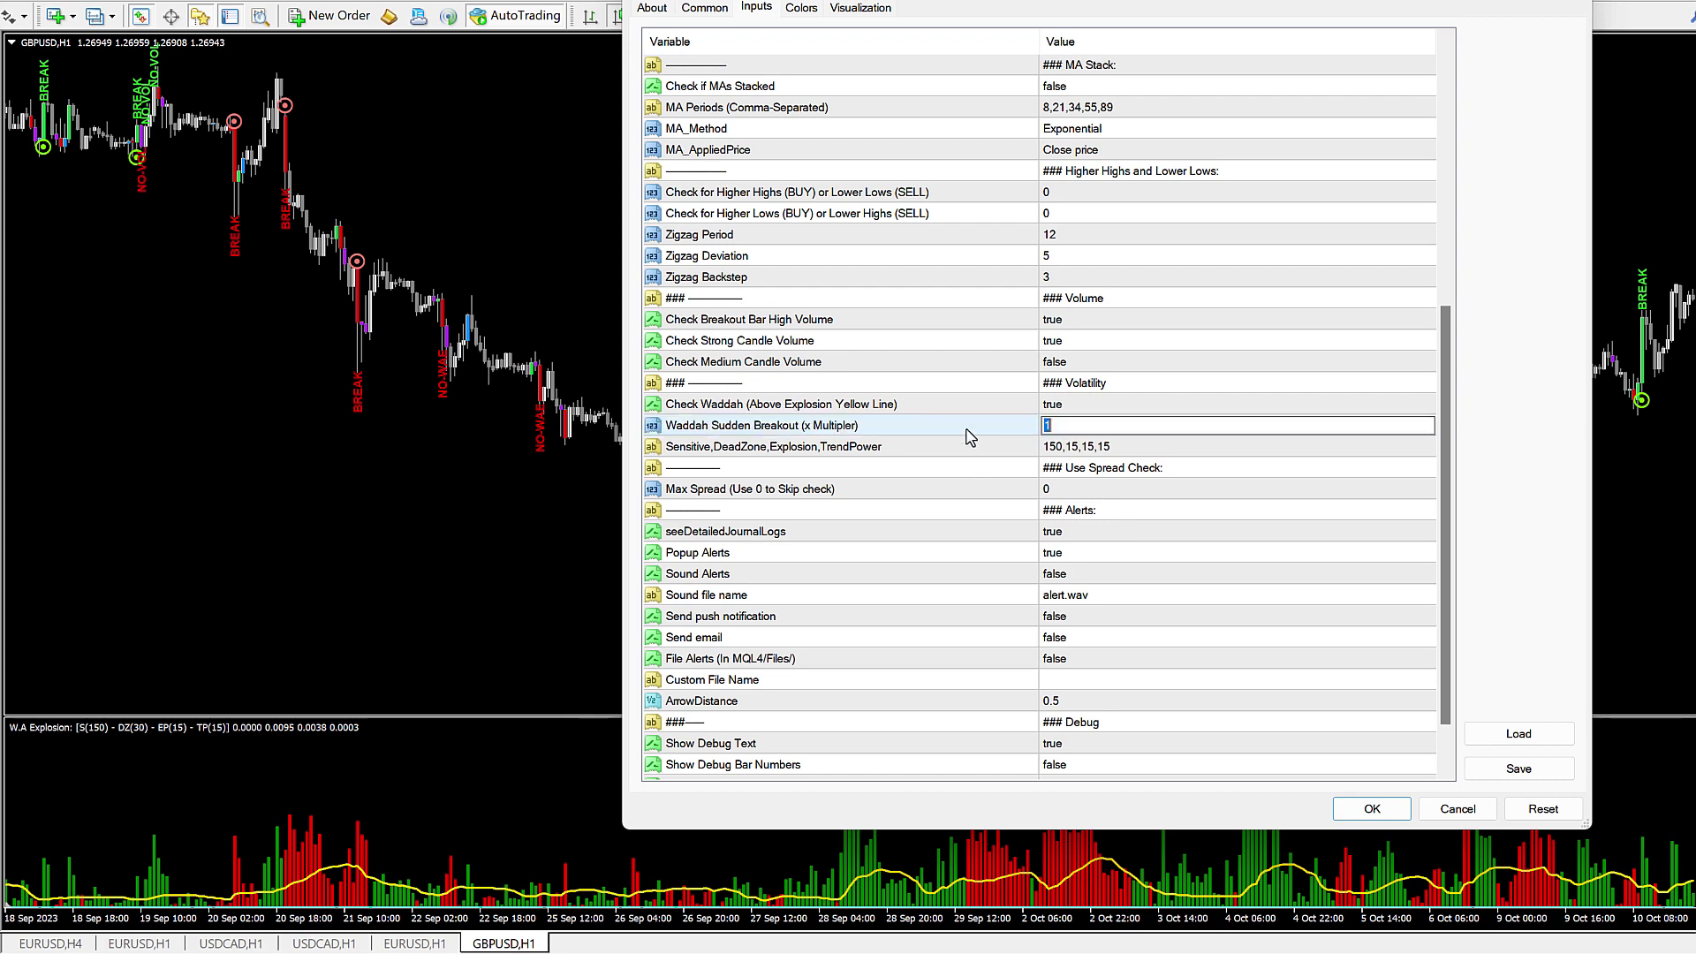
{"action": "key", "text": "Return"}
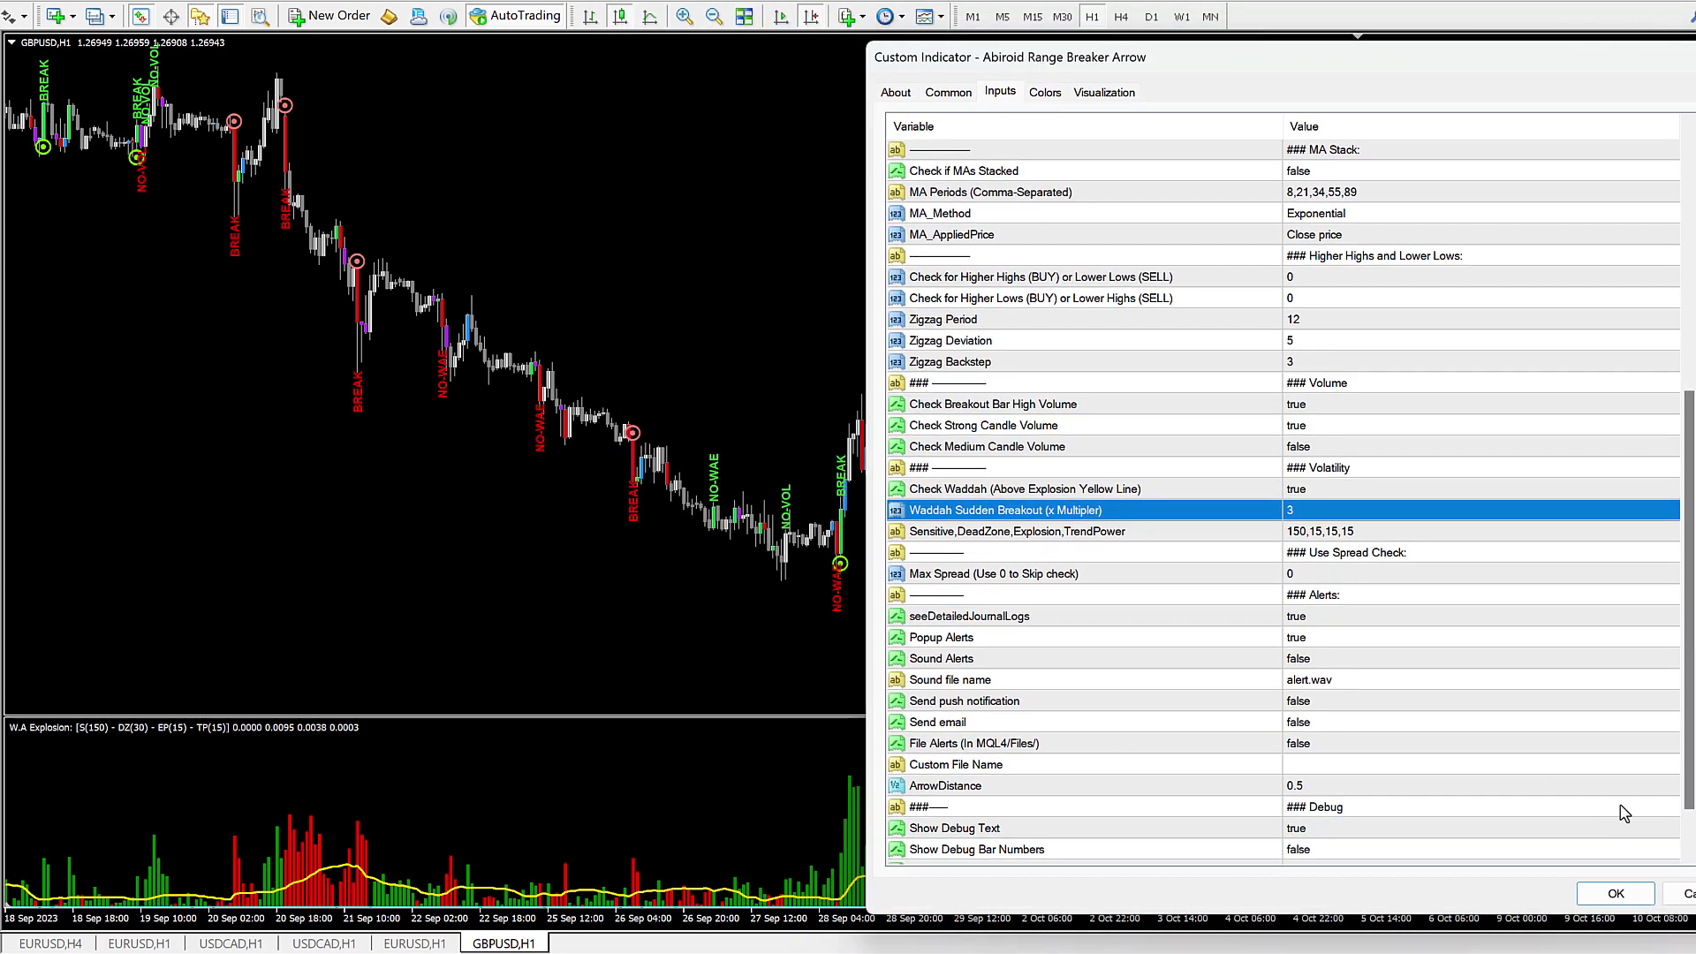
{"action": "left_click", "coordinate": [1616, 893]}
{"action": "left_click", "coordinate": [1246, 308]}
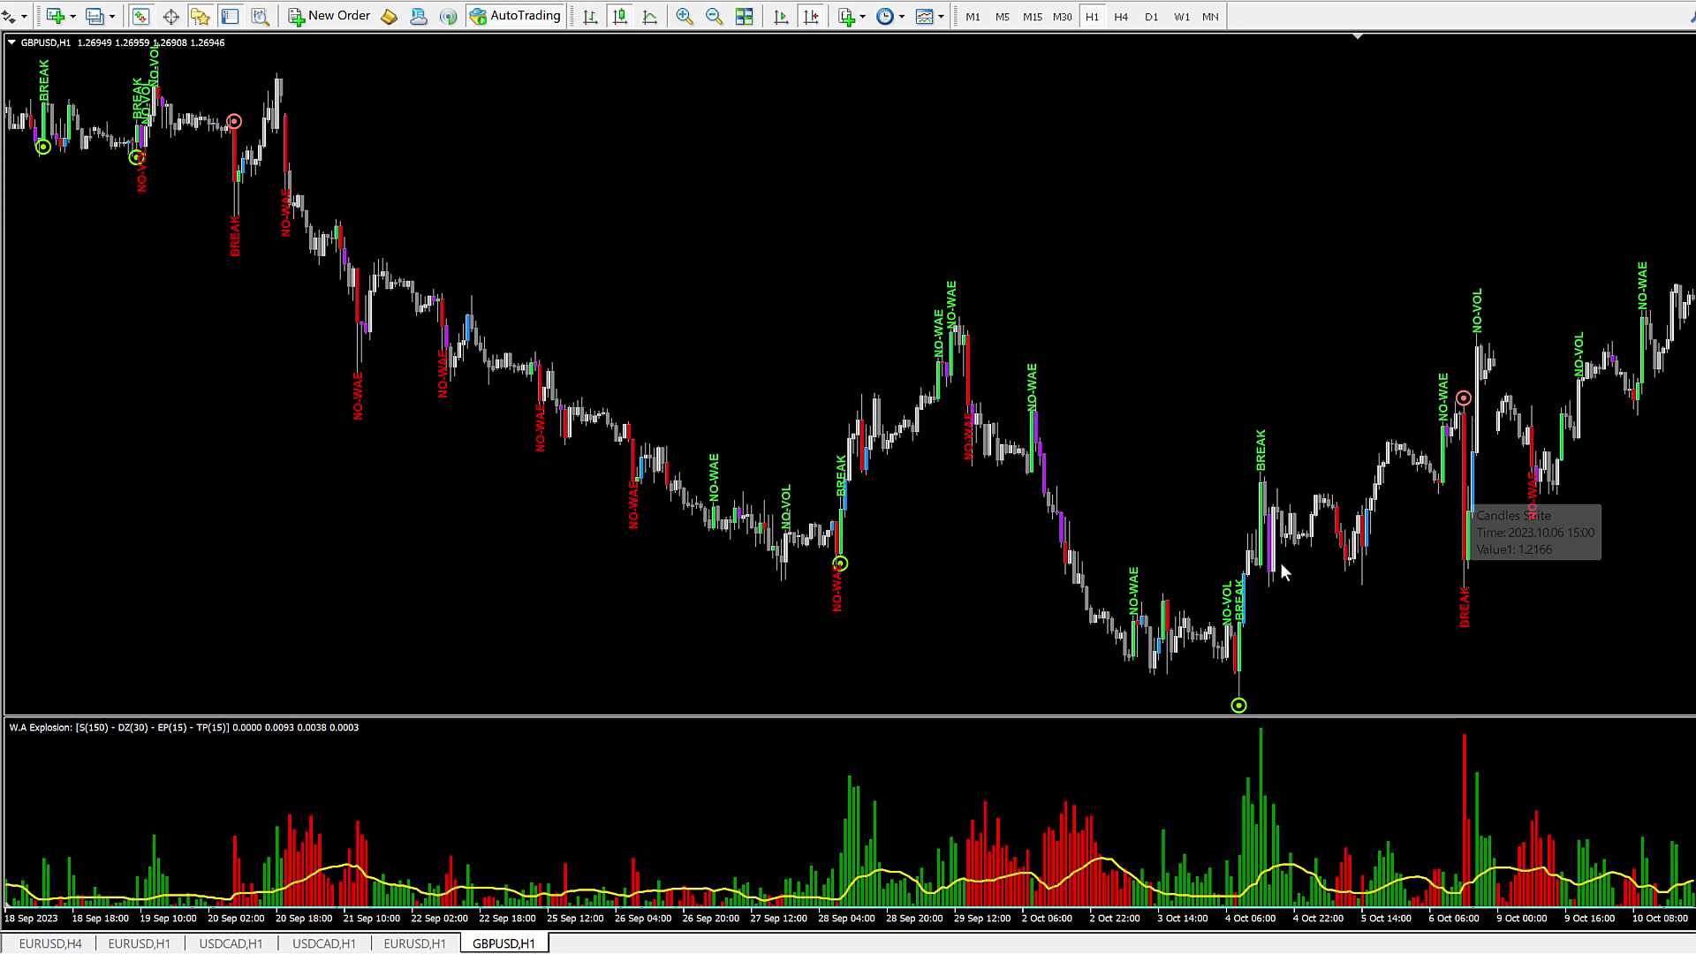
Step: Inspect the 6 October breakout signal and its candle, and compare the neighbouring signals with the WAExplosion histogram
{"action": "mouse_move", "coordinate": [1365, 558]}
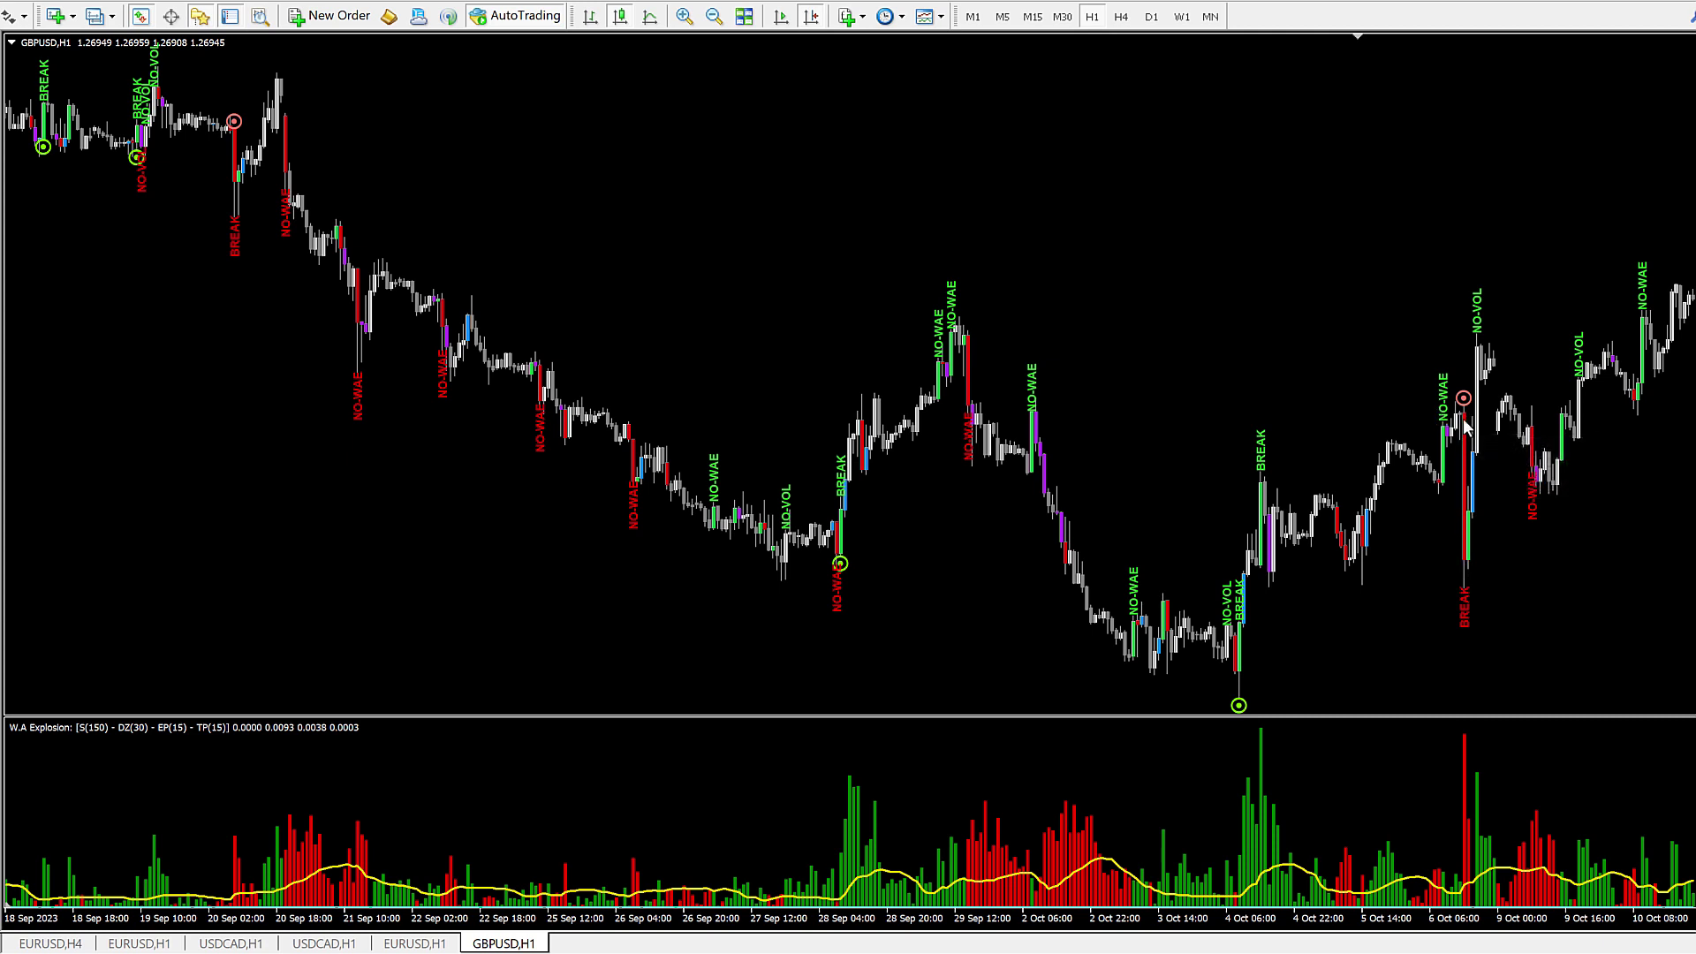
{"action": "mouse_move", "coordinate": [1465, 577]}
{"action": "left_click_drag", "start_coordinate": [1444, 546], "coordinate": [732, 553]}
{"action": "left_click_drag", "start_coordinate": [863, 554], "coordinate": [1374, 539]}
Step: Reopen the Abiroid Range Breaker Arrow inputs in an enlarged dialog, set Sensitive,DeadZone,Explosion,TrendPower to 150,50,15,15 and apply it
{"action": "right_click", "coordinate": [1114, 199]}
{"action": "left_click", "coordinate": [1181, 320]}
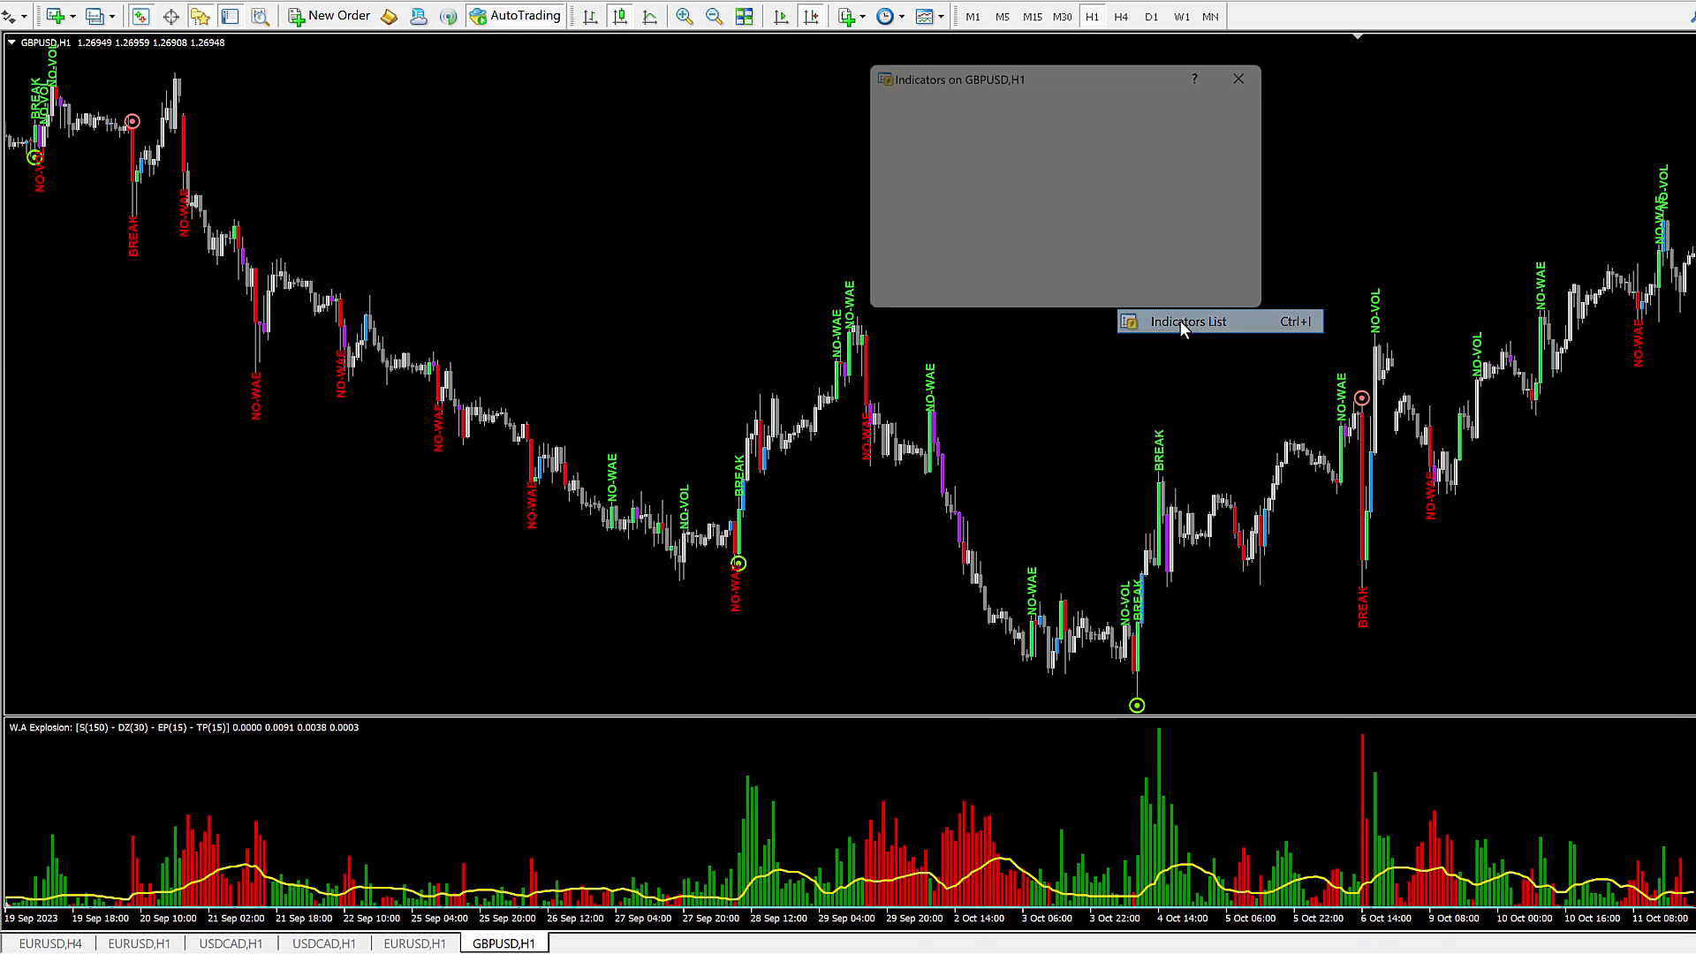
{"action": "double_click", "coordinate": [991, 155]}
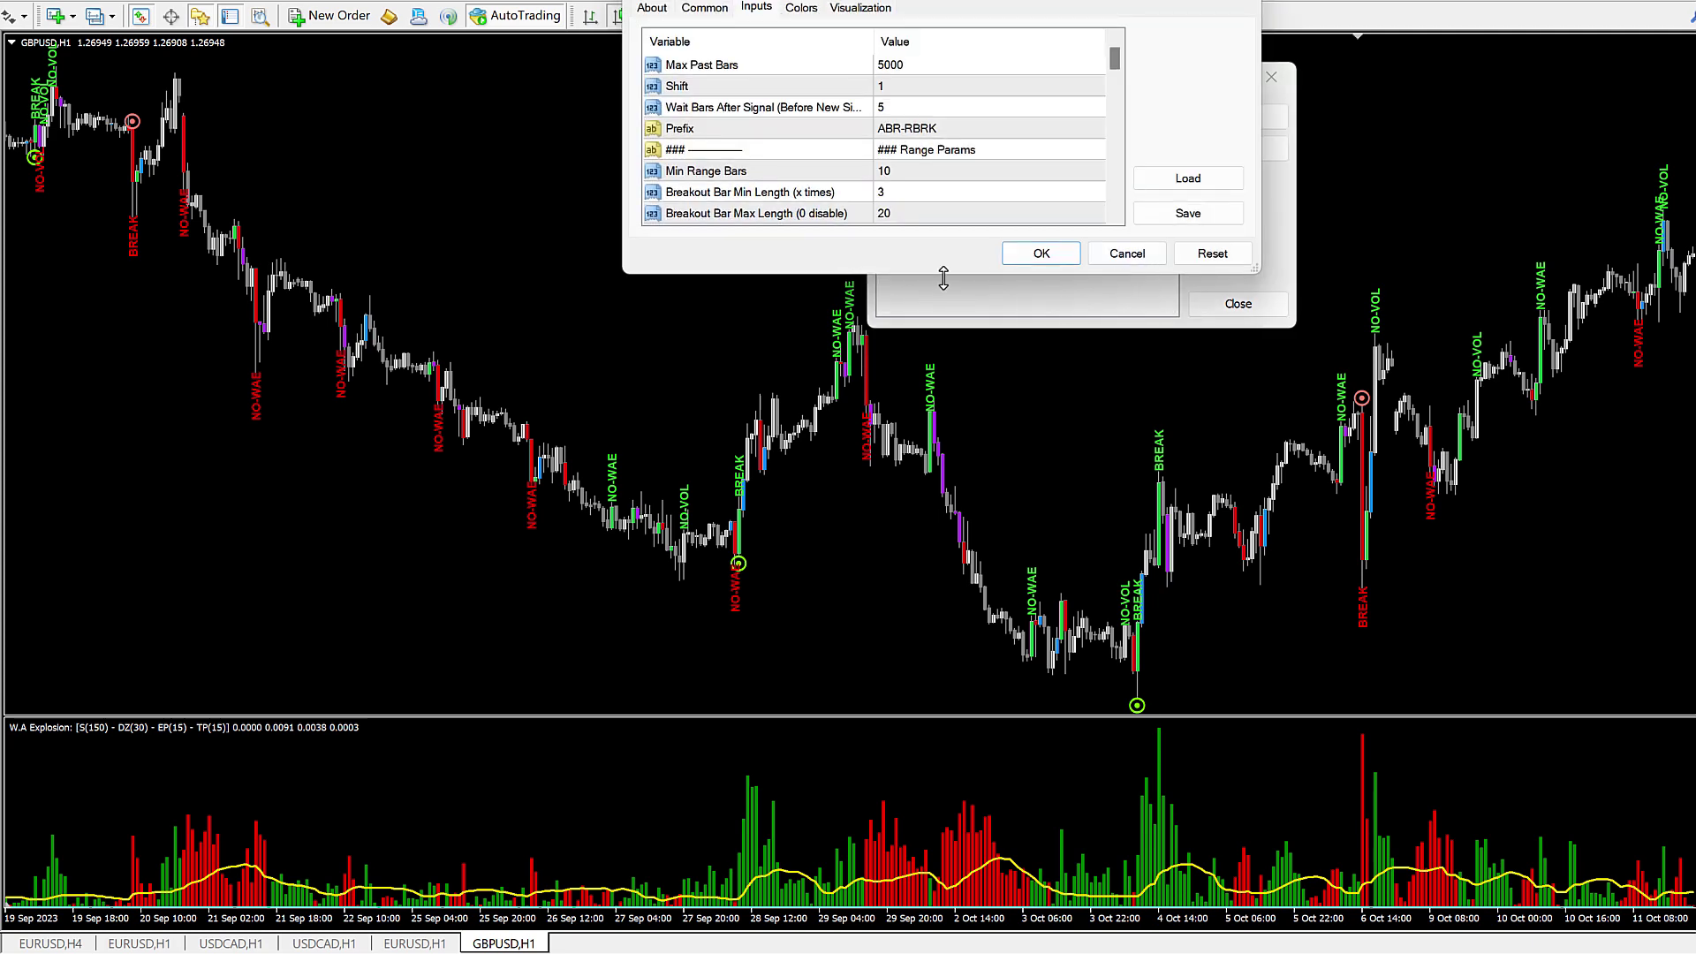
{"action": "left_click_drag", "start_coordinate": [944, 273], "coordinate": [949, 752]}
{"action": "left_click_drag", "start_coordinate": [1241, 749], "coordinate": [1645, 888]}
{"action": "scroll", "coordinate": [884, 530], "scroll_direction": "down", "scroll_amount": 9}
{"action": "left_click", "coordinate": [708, 448]}
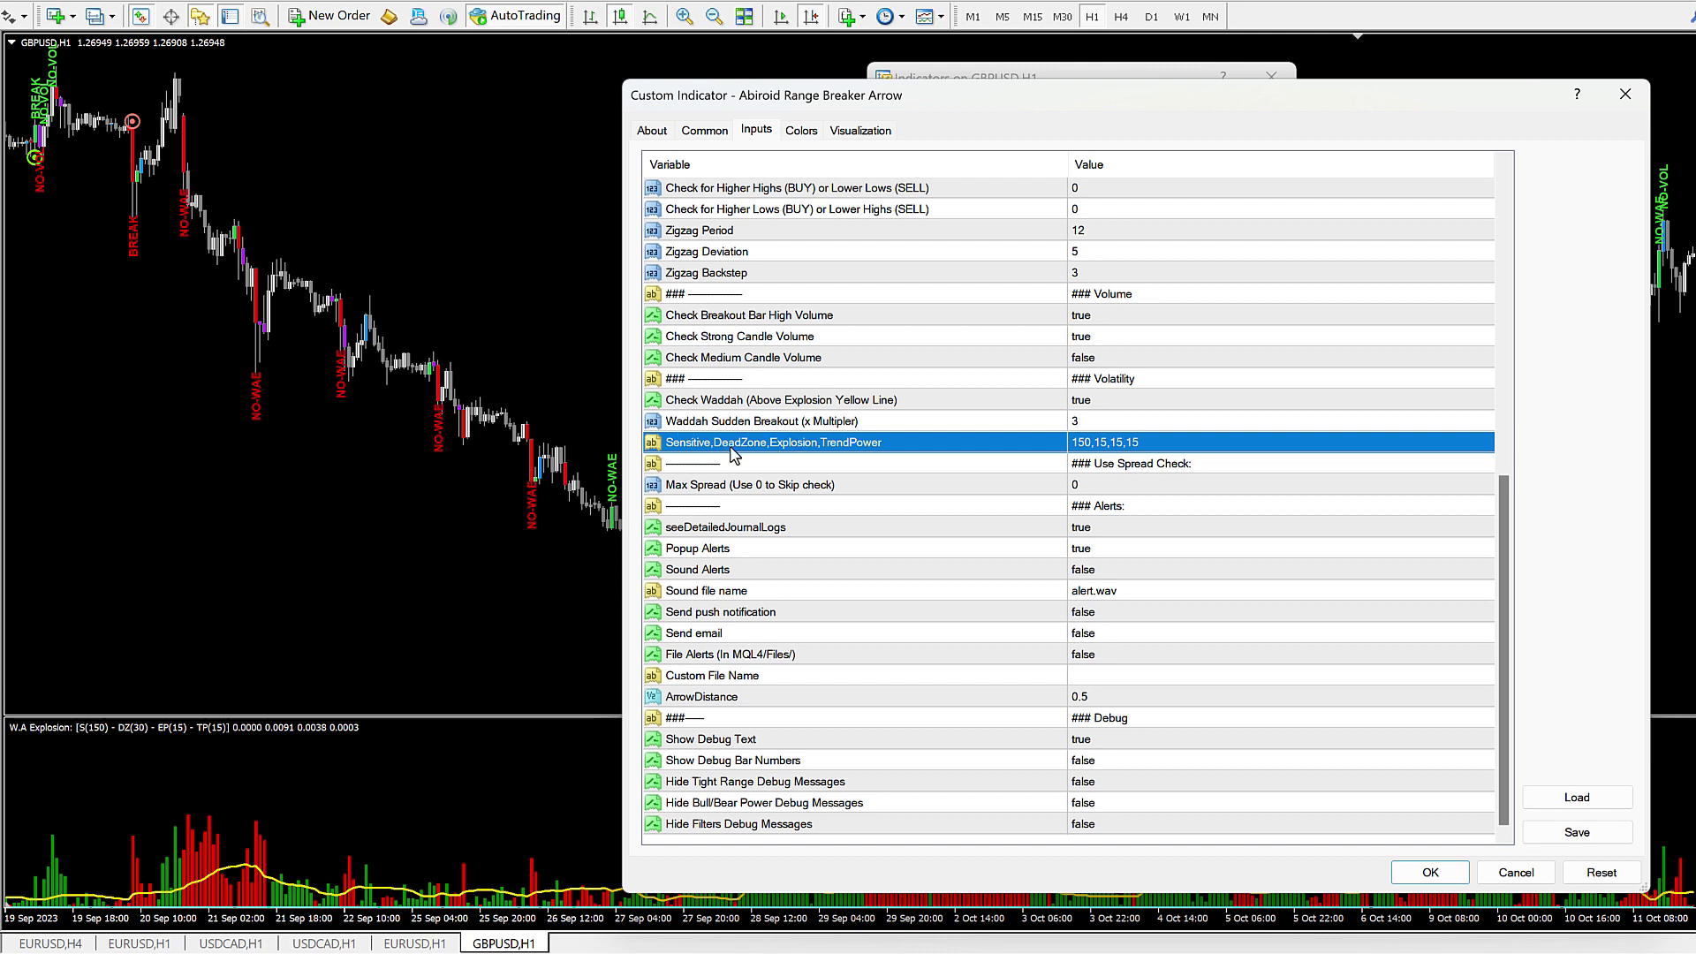
{"action": "left_click", "coordinate": [1102, 449]}
{"action": "double_click", "coordinate": [1102, 442]}
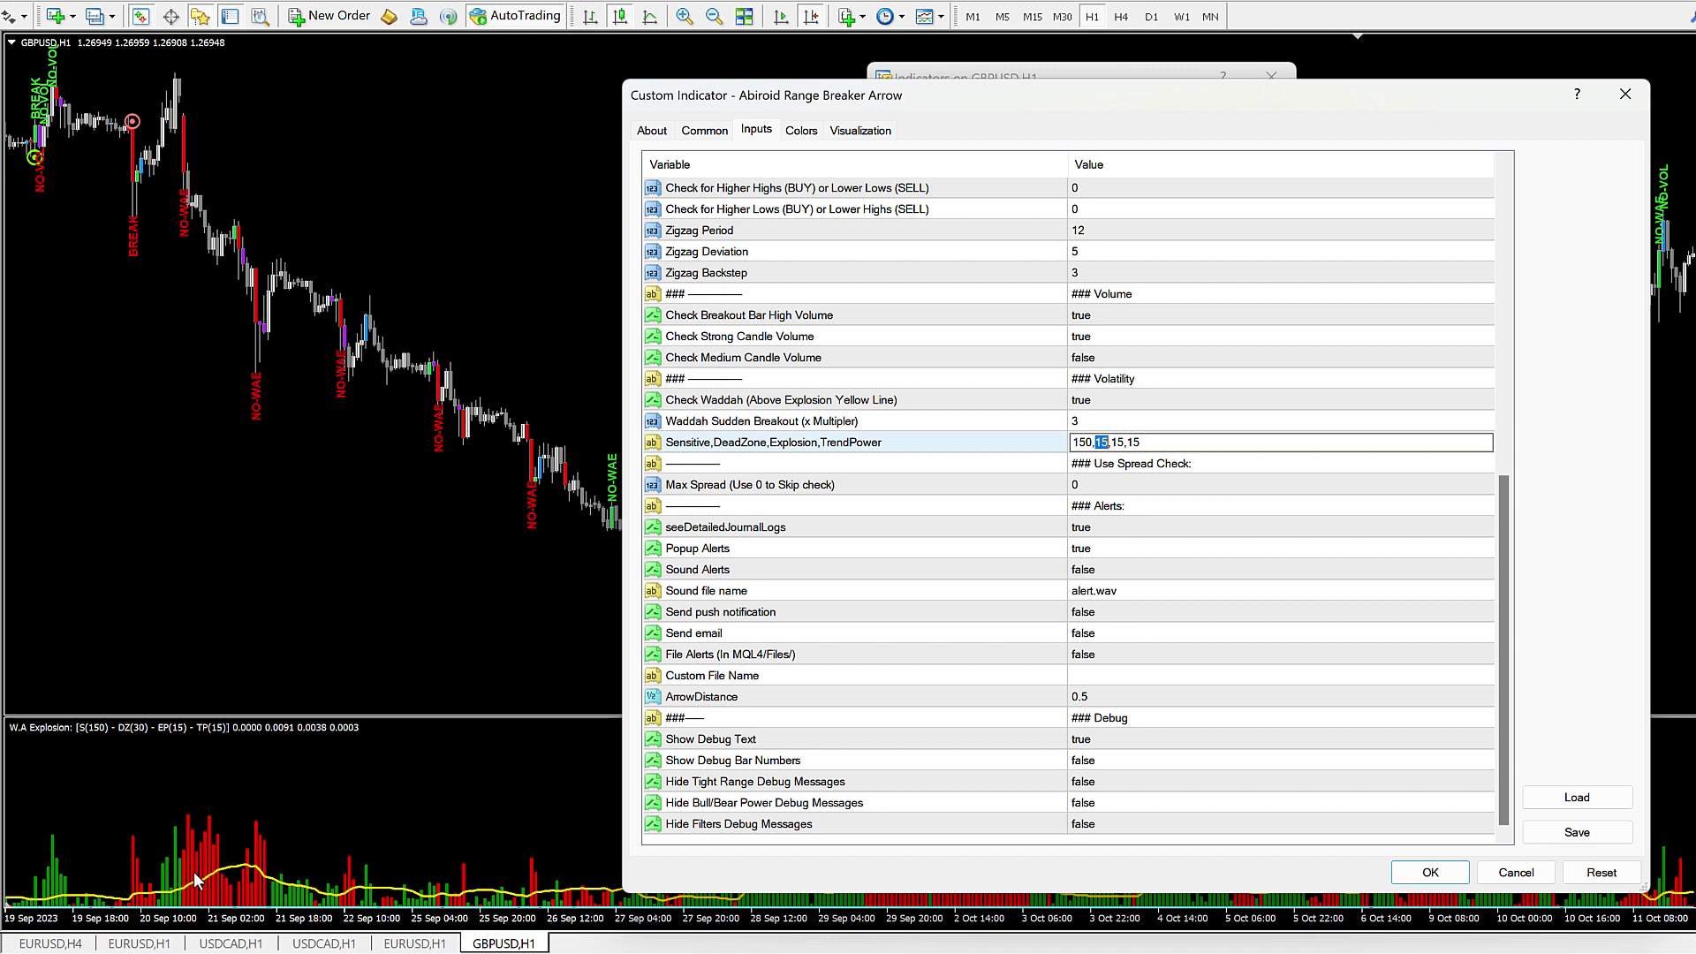
{"action": "double_click", "coordinate": [1100, 442]}
{"action": "left_click", "coordinate": [1435, 876]}
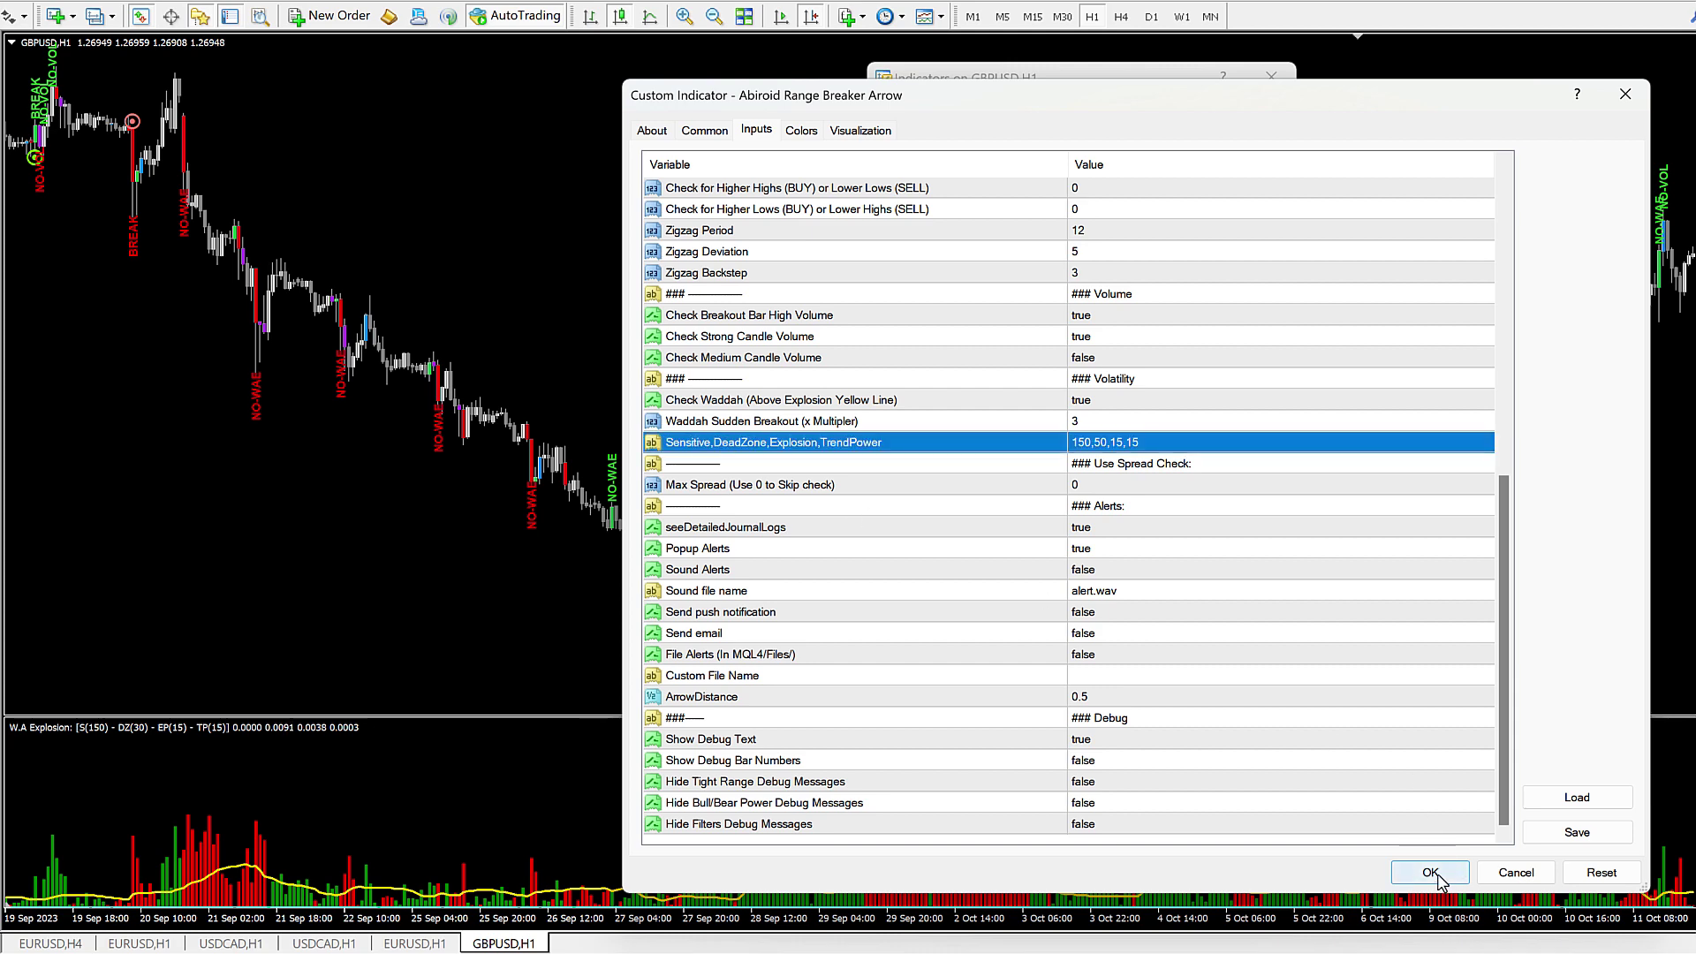
{"action": "left_click", "coordinate": [1432, 873]}
Step: Set the WAExplosion indicator's DeadZonePip to 50, apply it, and inspect the histogram bars around 28 September
{"action": "double_click", "coordinate": [981, 196]}
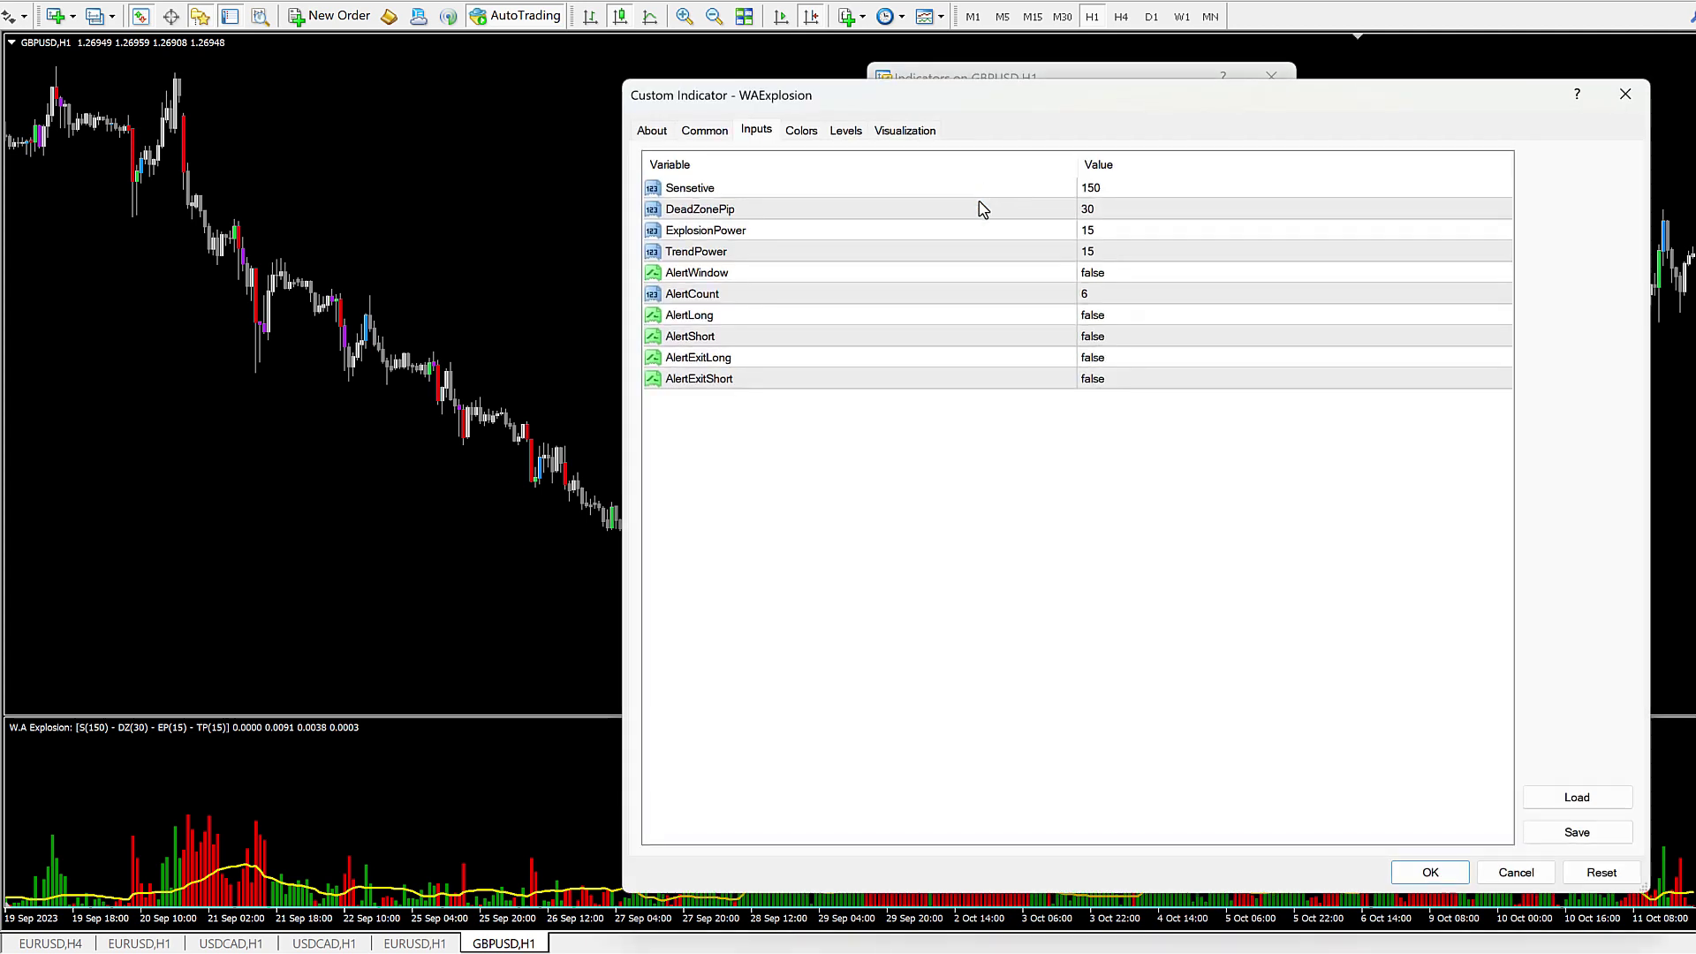
{"action": "left_click", "coordinate": [787, 210]}
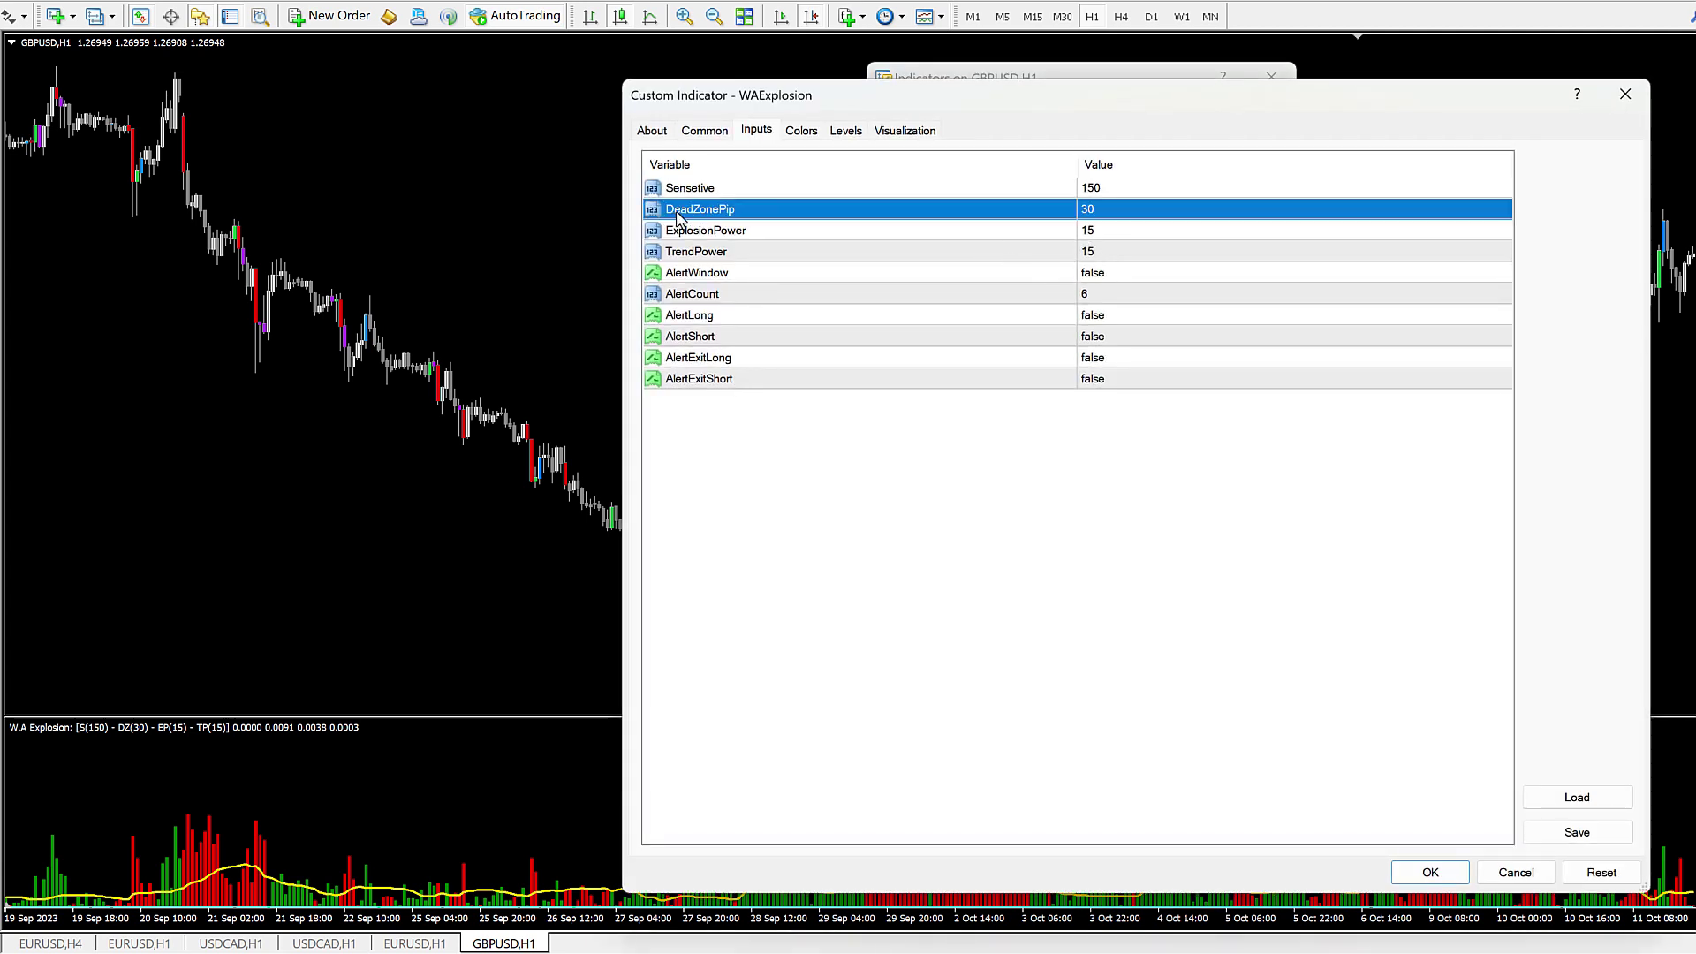
{"action": "left_click", "coordinate": [1109, 209]}
{"action": "key", "text": "Return"}
{"action": "left_click", "coordinate": [1424, 870]}
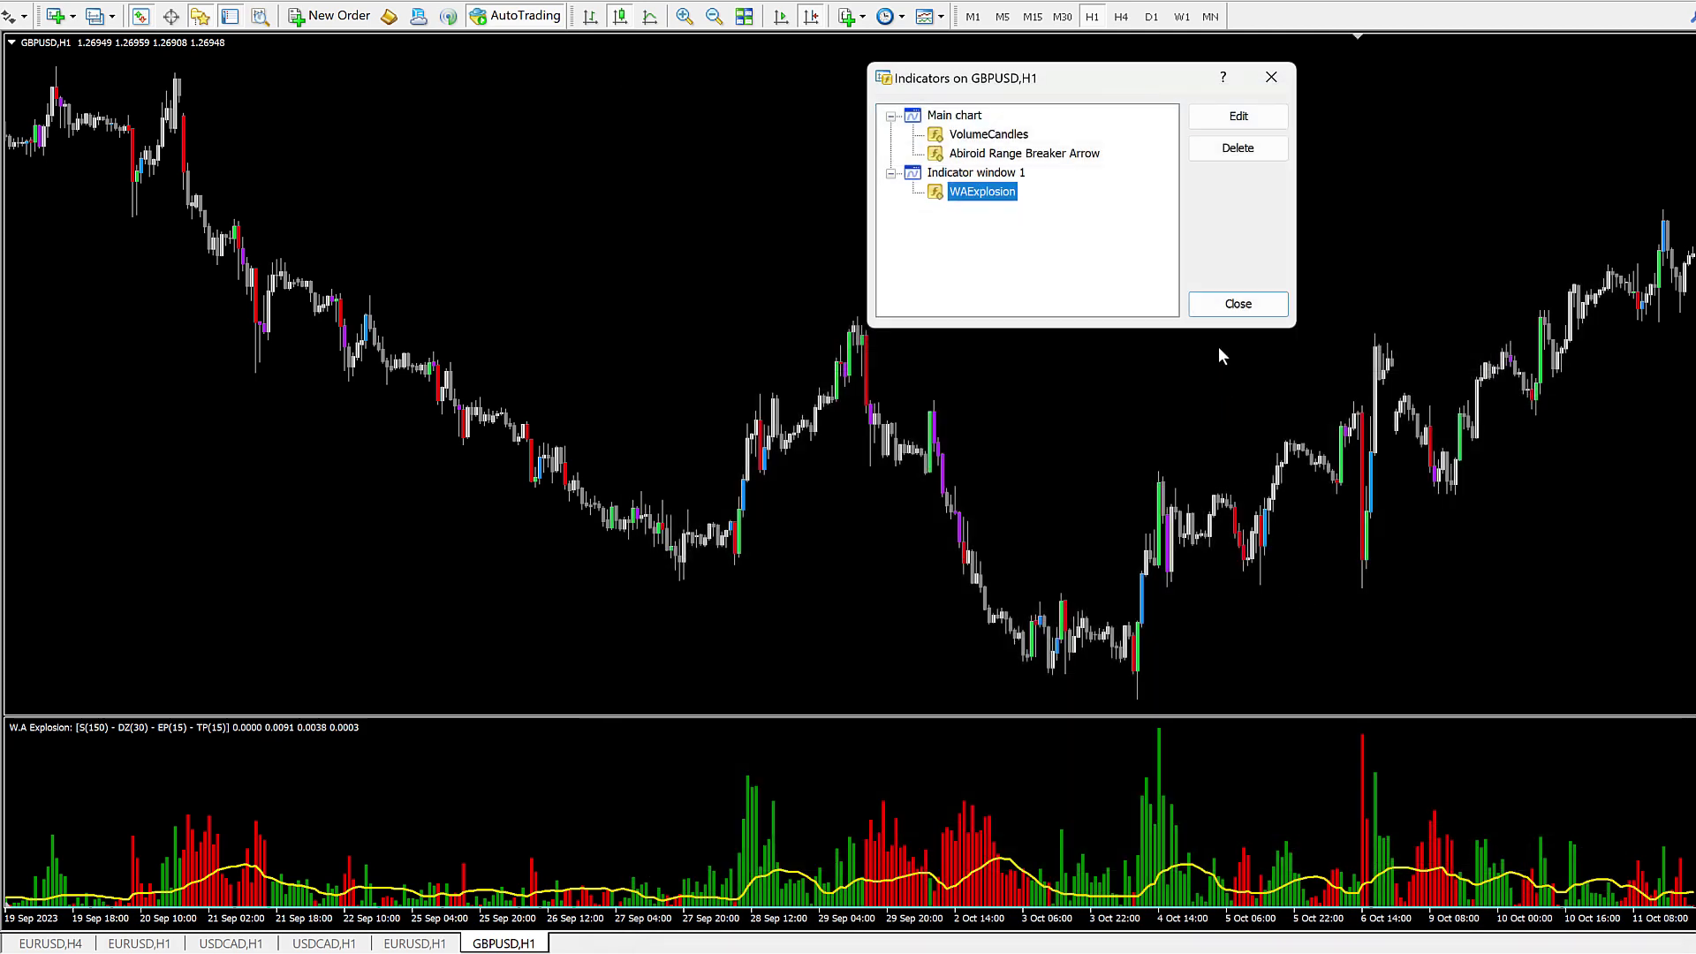
{"action": "left_click", "coordinate": [1210, 304]}
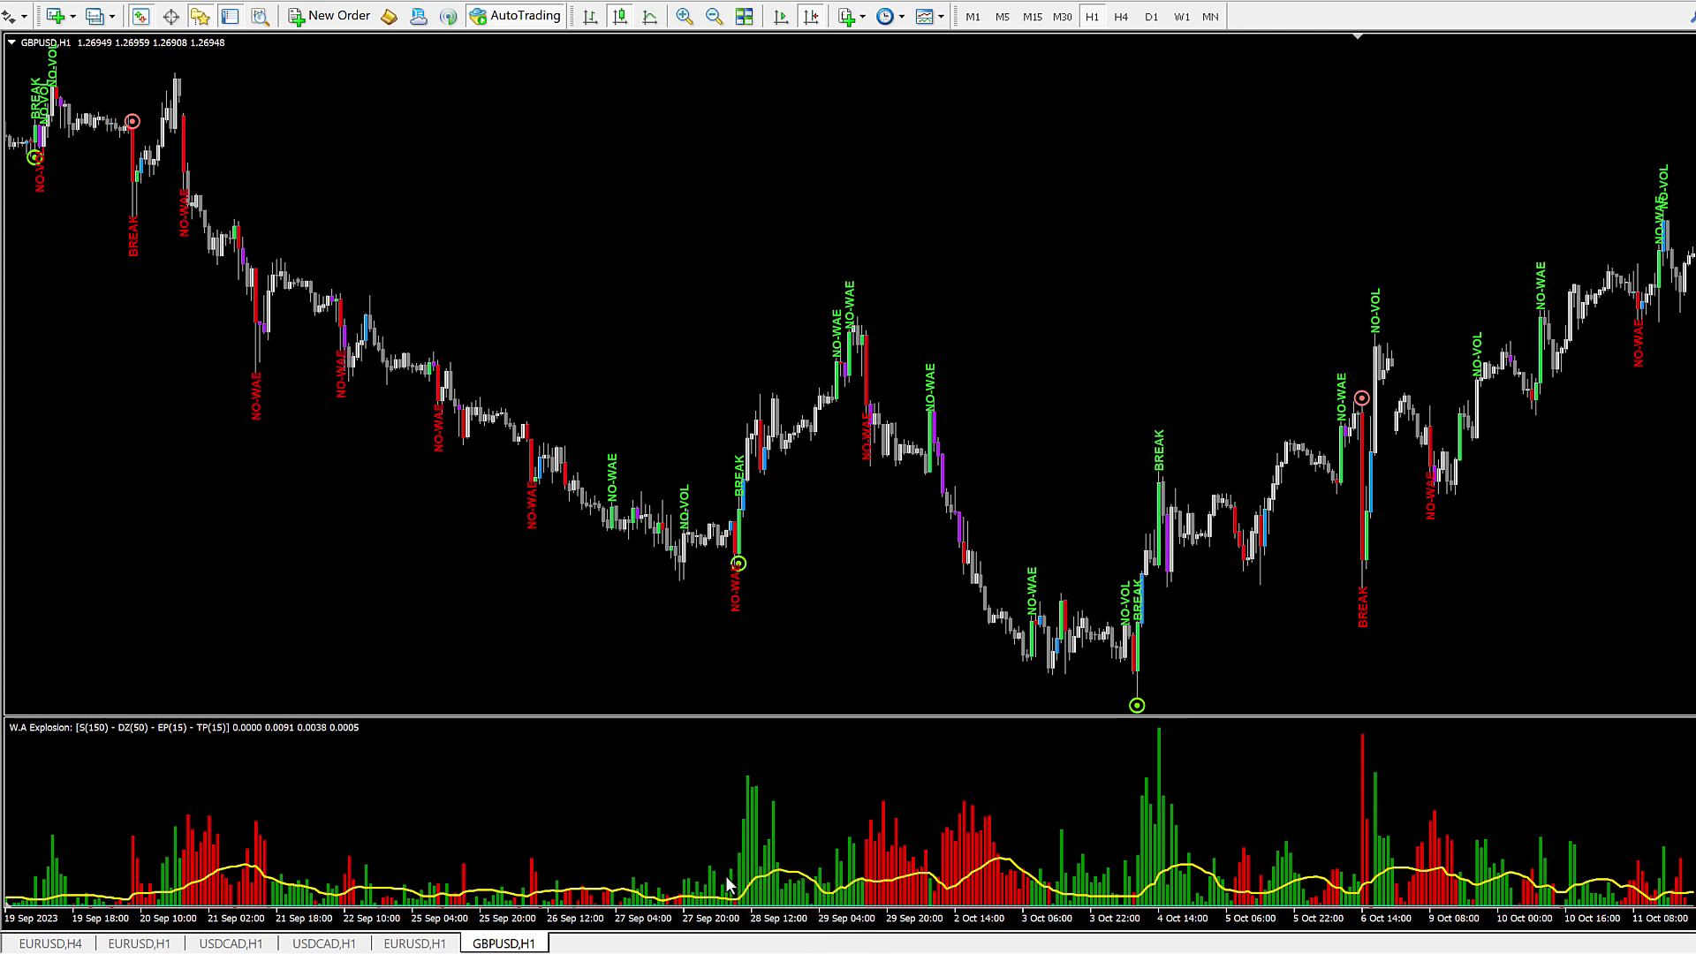
{"action": "mouse_move", "coordinate": [732, 880]}
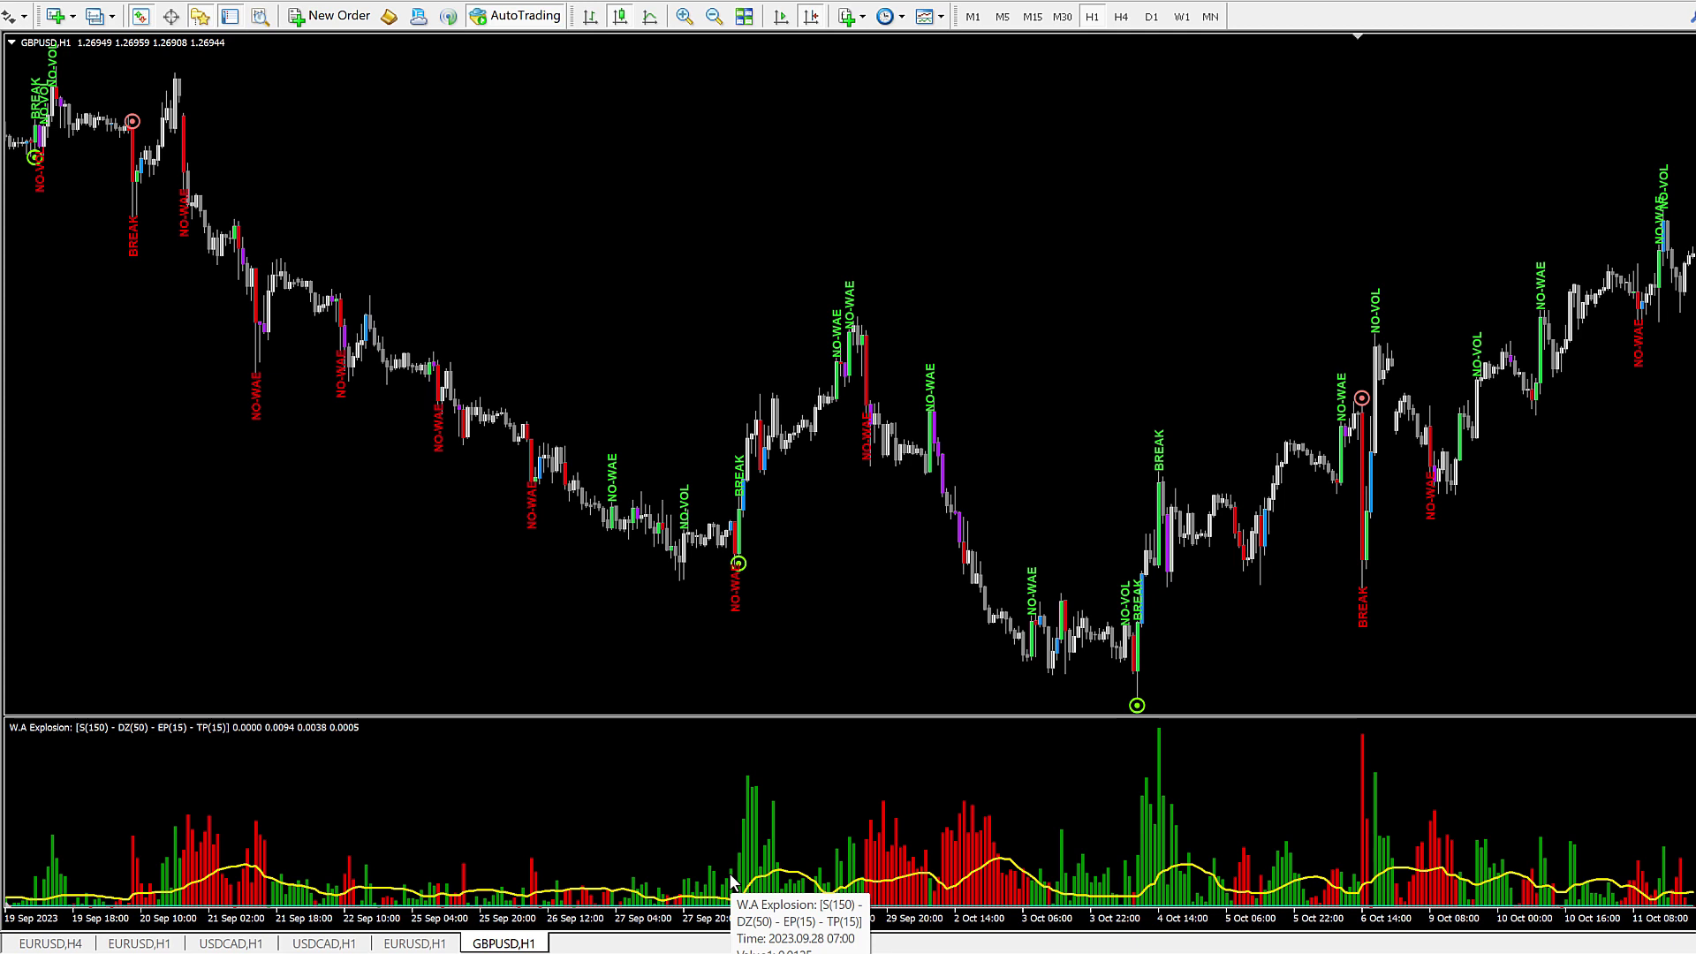
{"action": "left_click_drag", "start_coordinate": [732, 880], "coordinate": [820, 781]}
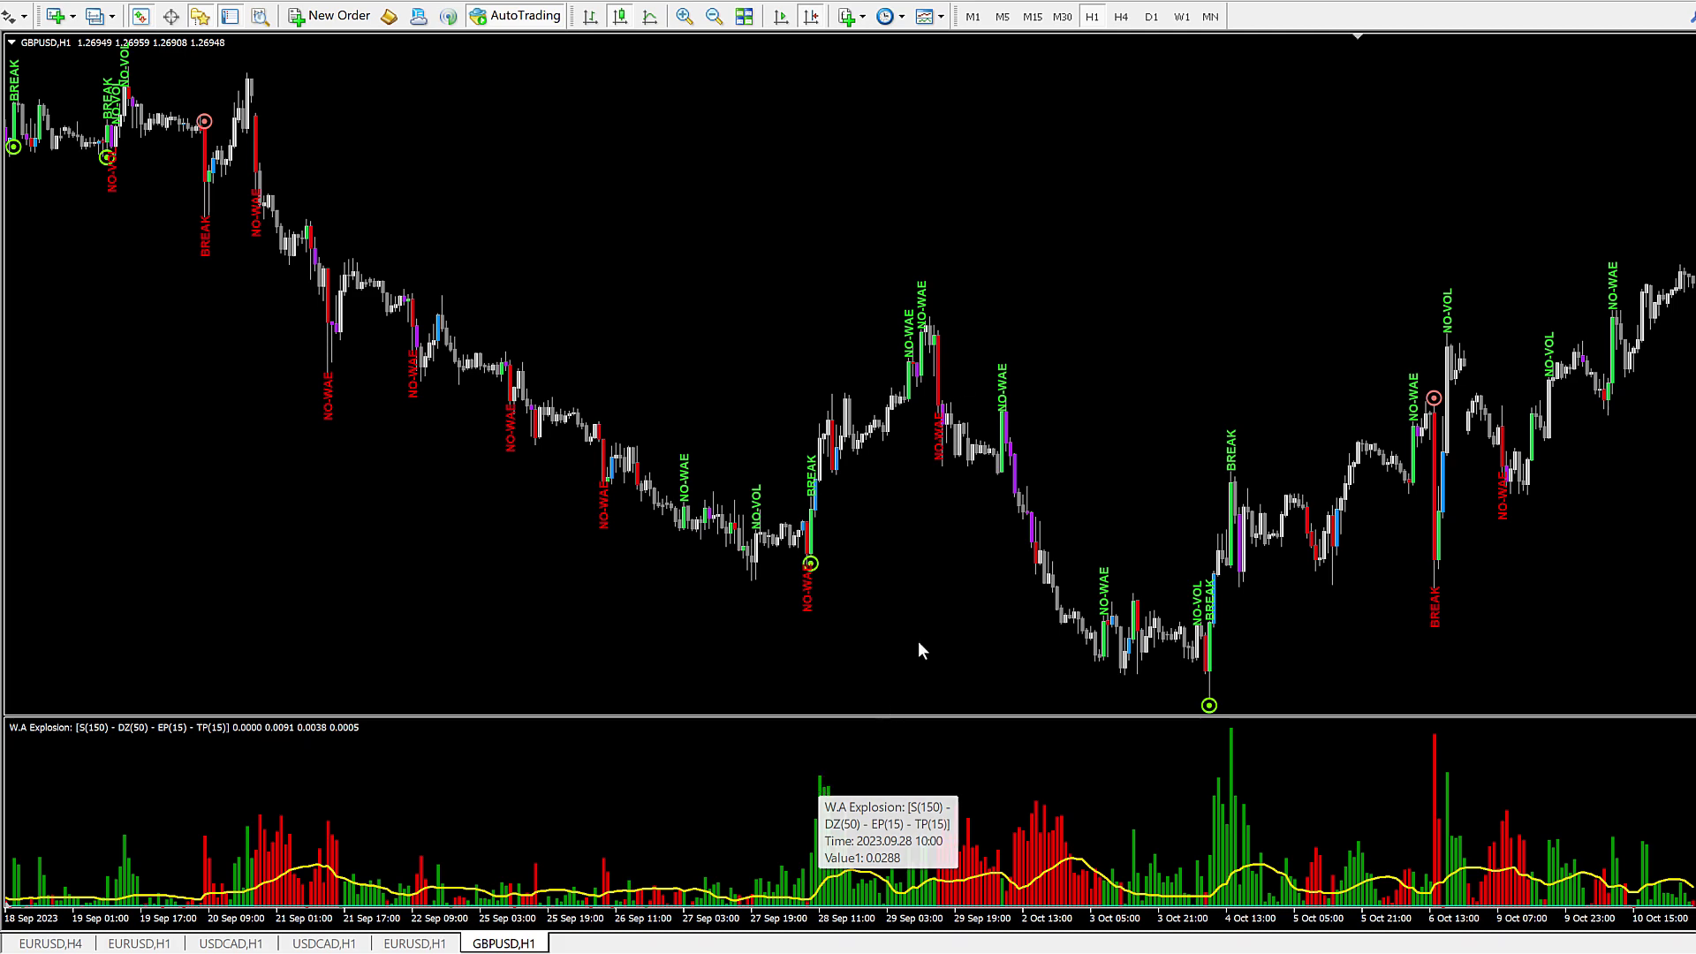
Step: Open the Abiroid Range Breaker Arrow inputs and review the Alerts settings, including Popup Alerts, together with the Shift parameter
{"action": "right_click", "coordinate": [1046, 196]}
{"action": "left_click", "coordinate": [1116, 319]}
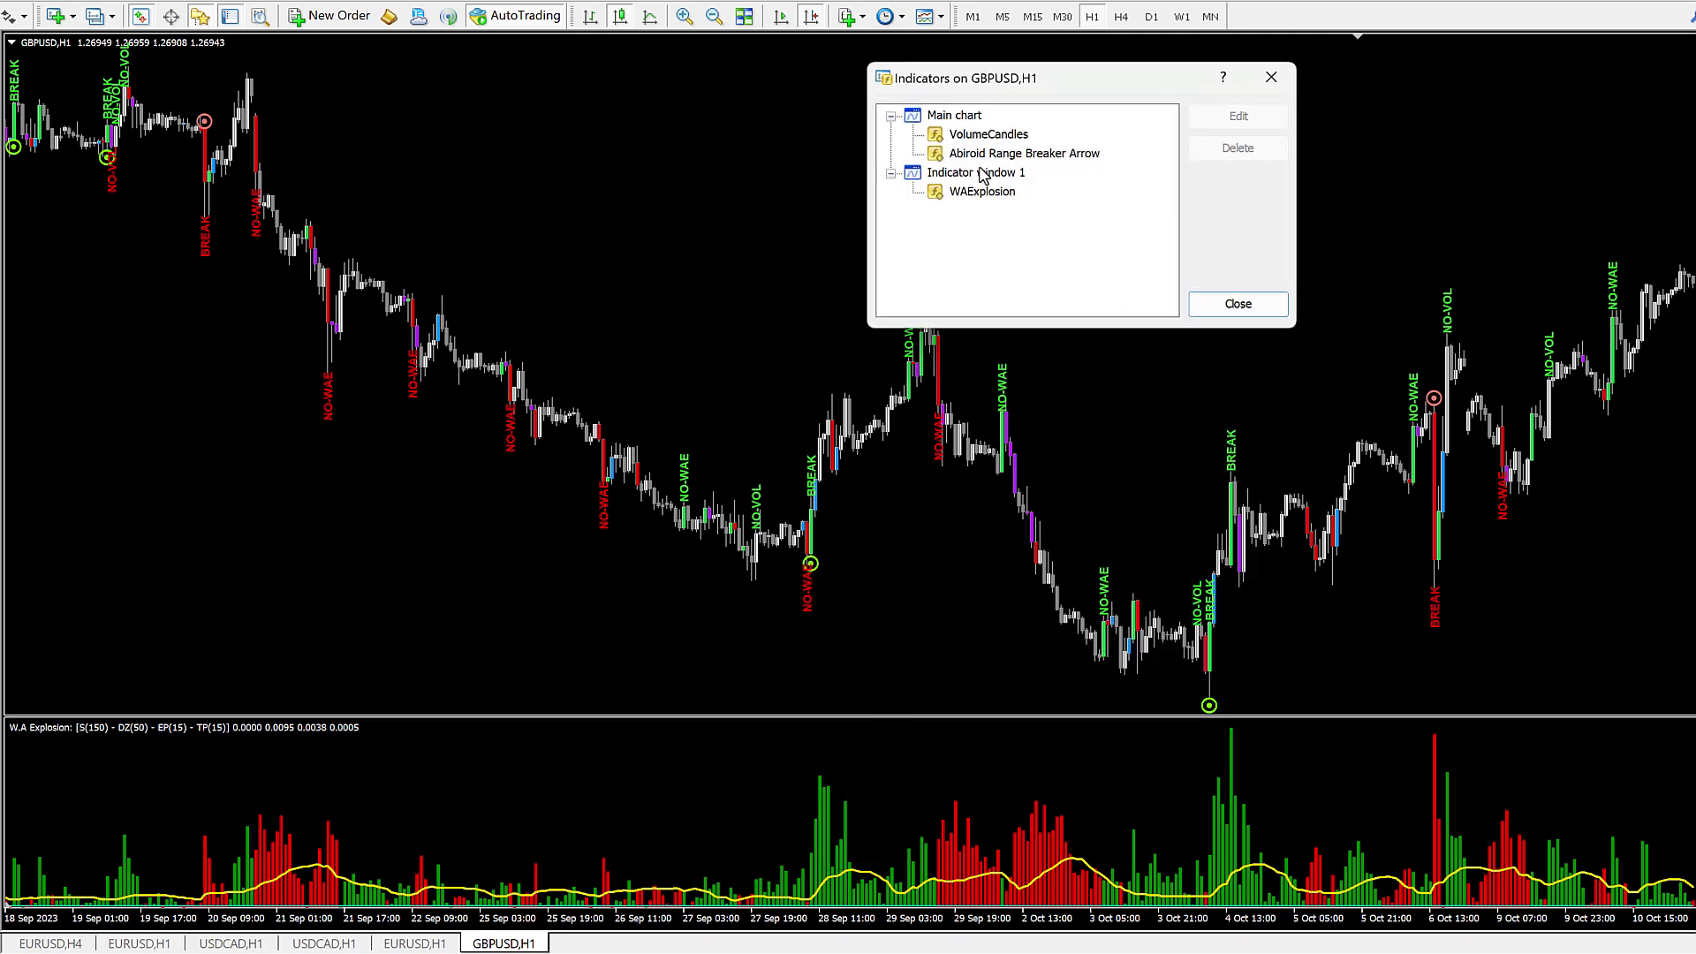
{"action": "double_click", "coordinate": [1016, 155]}
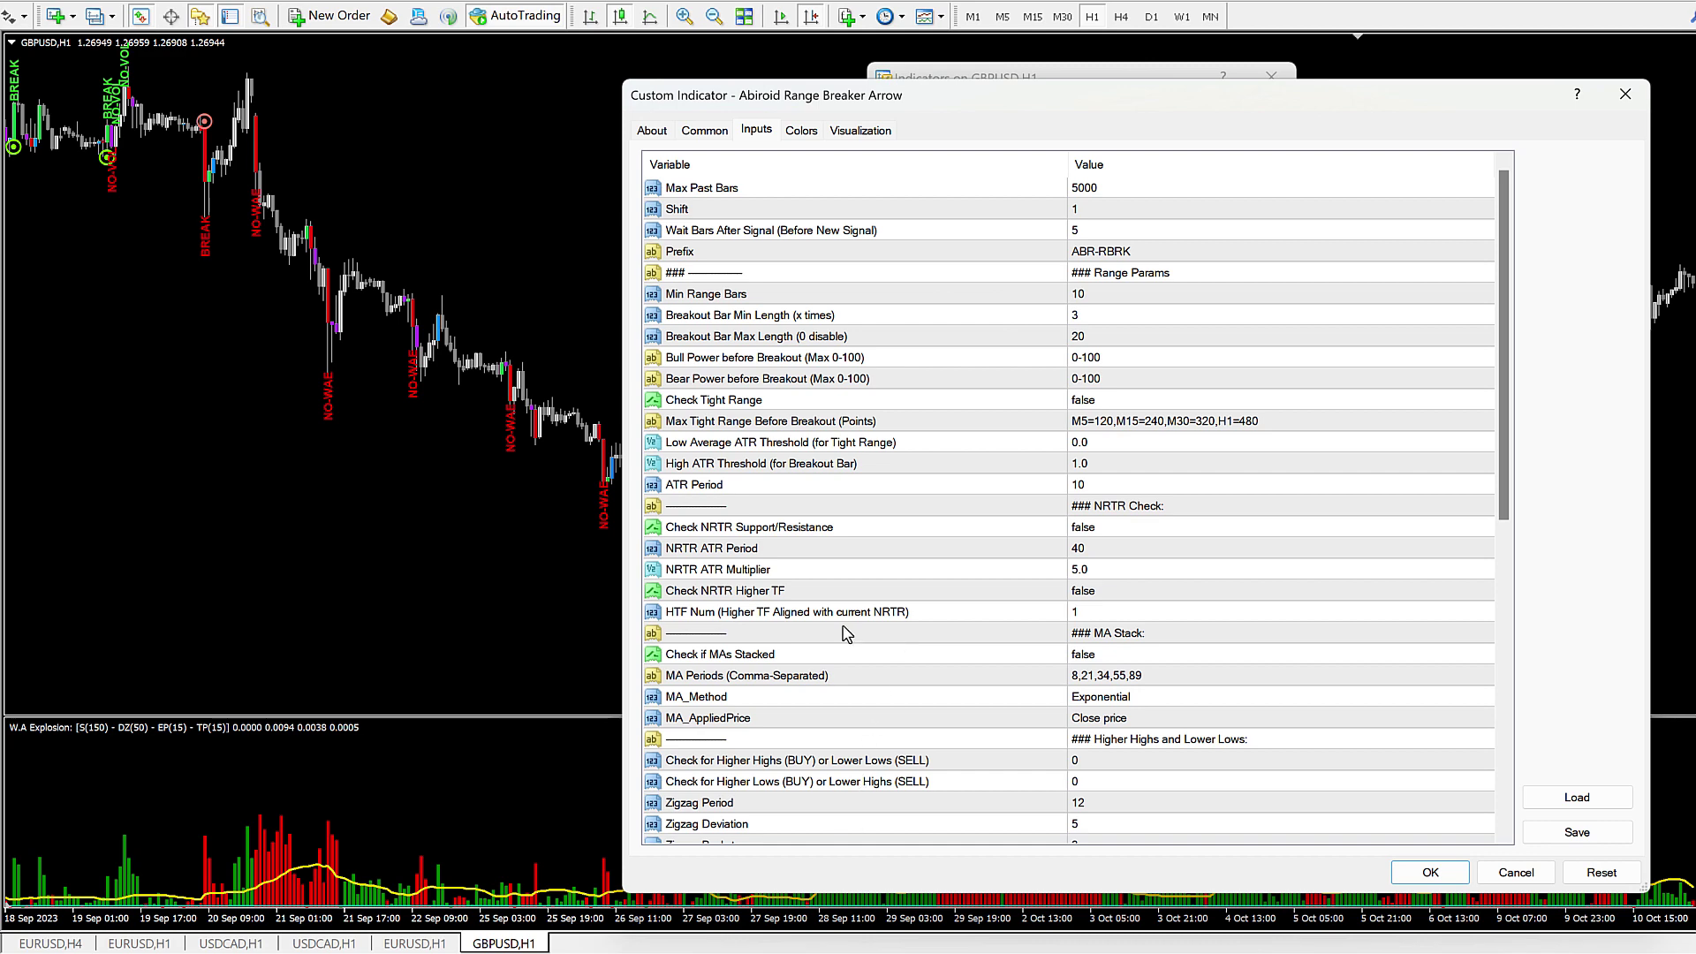
{"action": "scroll", "coordinate": [862, 702], "scroll_direction": "down", "scroll_amount": 7}
{"action": "scroll", "coordinate": [862, 702], "scroll_direction": "down", "scroll_amount": 2}
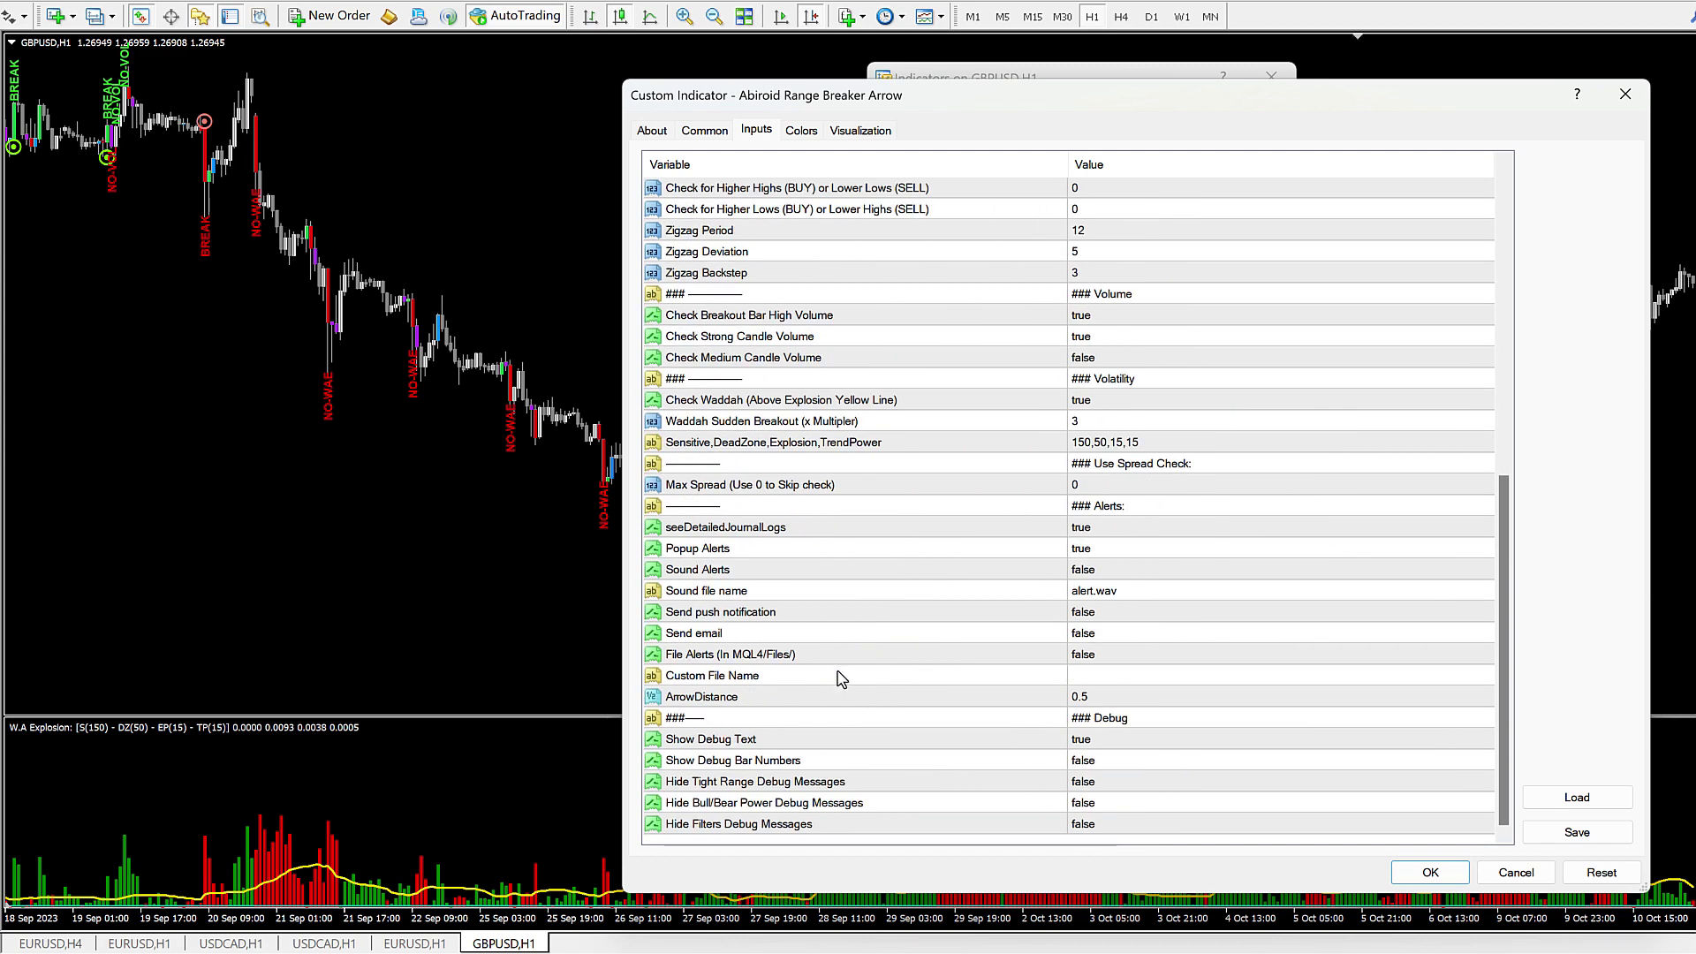
{"action": "left_click", "coordinate": [690, 515]}
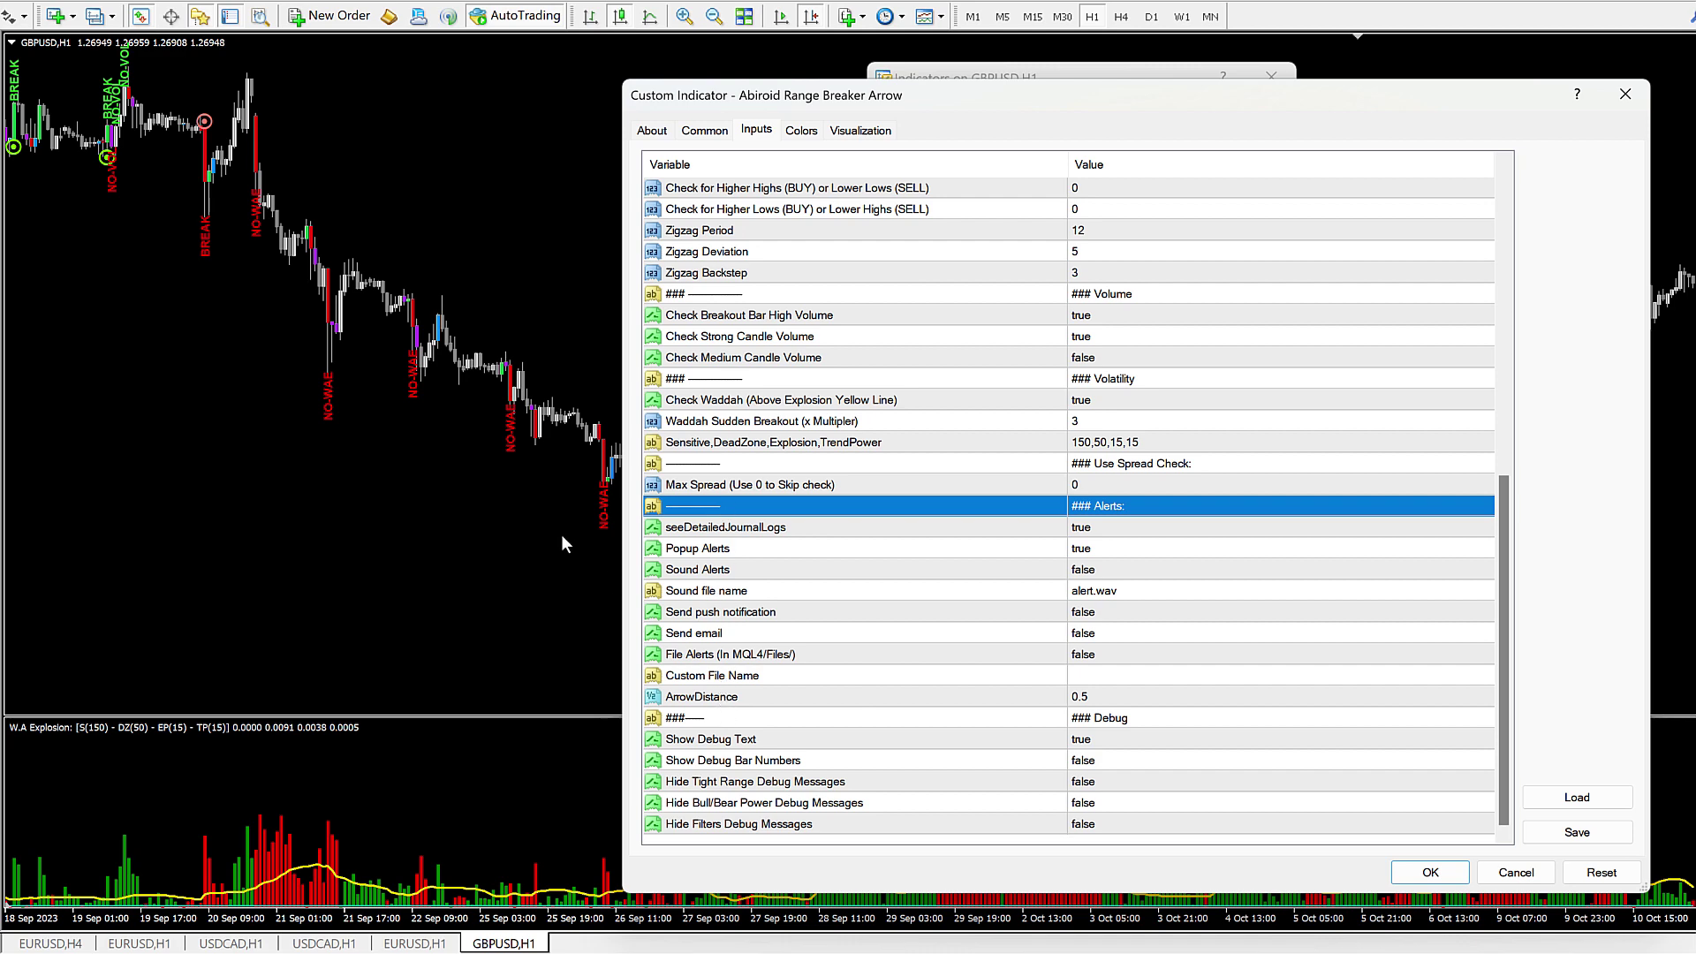
{"action": "scroll", "coordinate": [1047, 583], "scroll_direction": "up", "scroll_amount": 9}
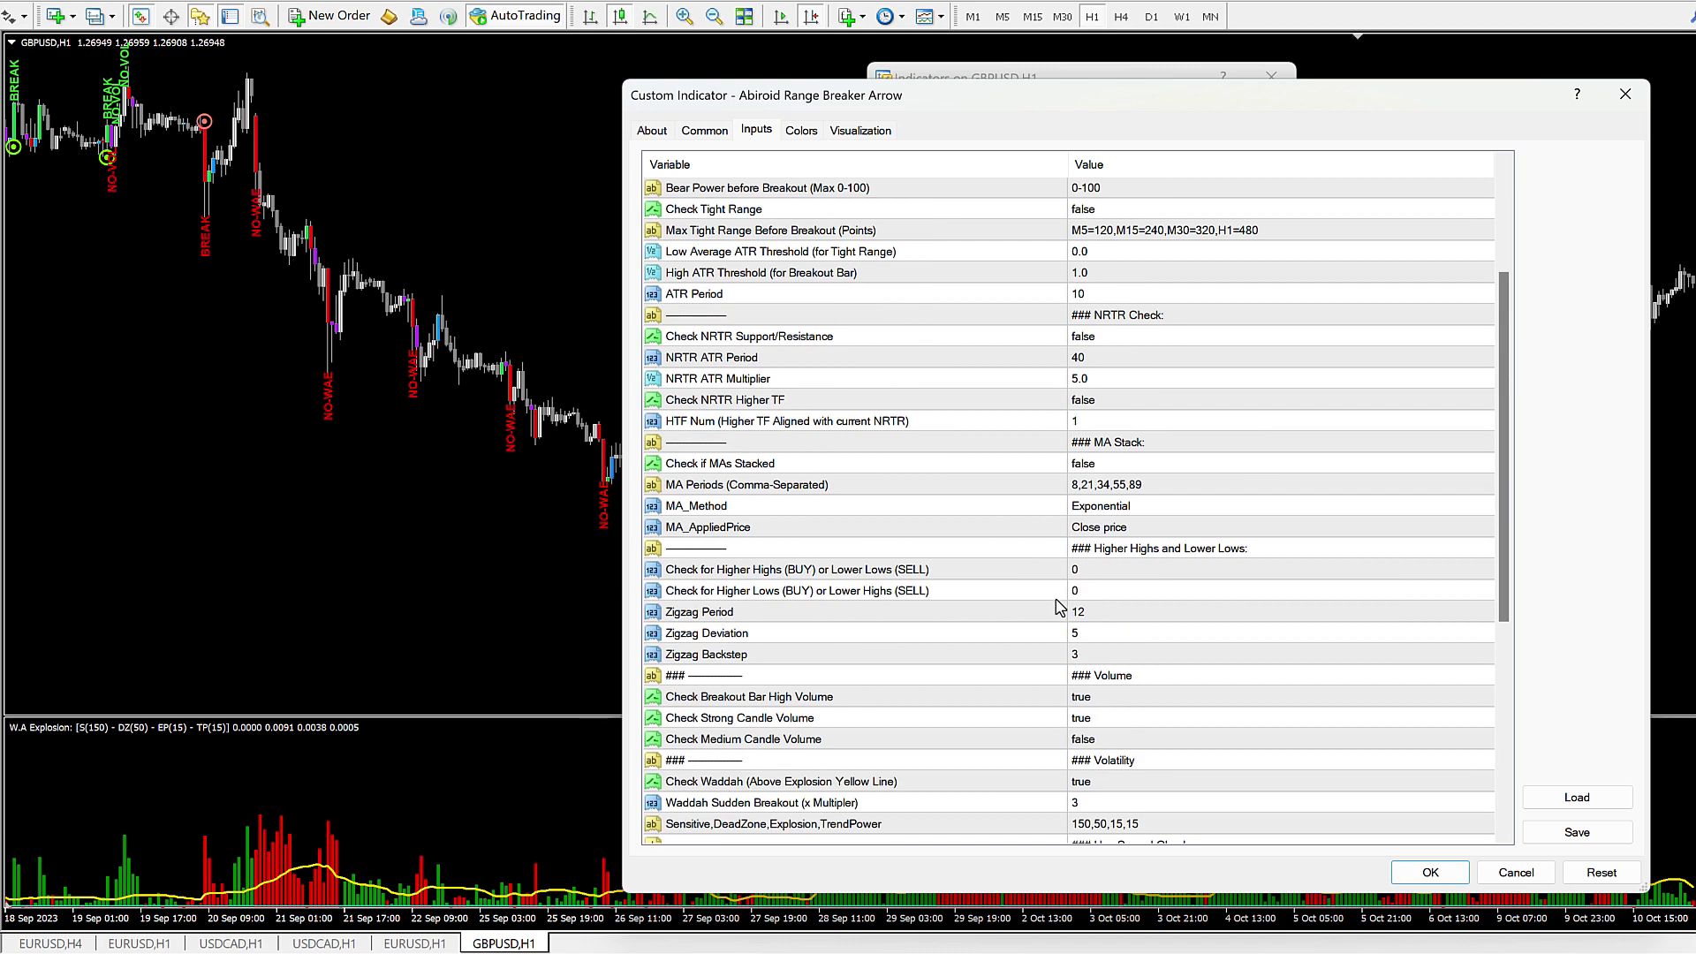
{"action": "left_click", "coordinate": [694, 210]}
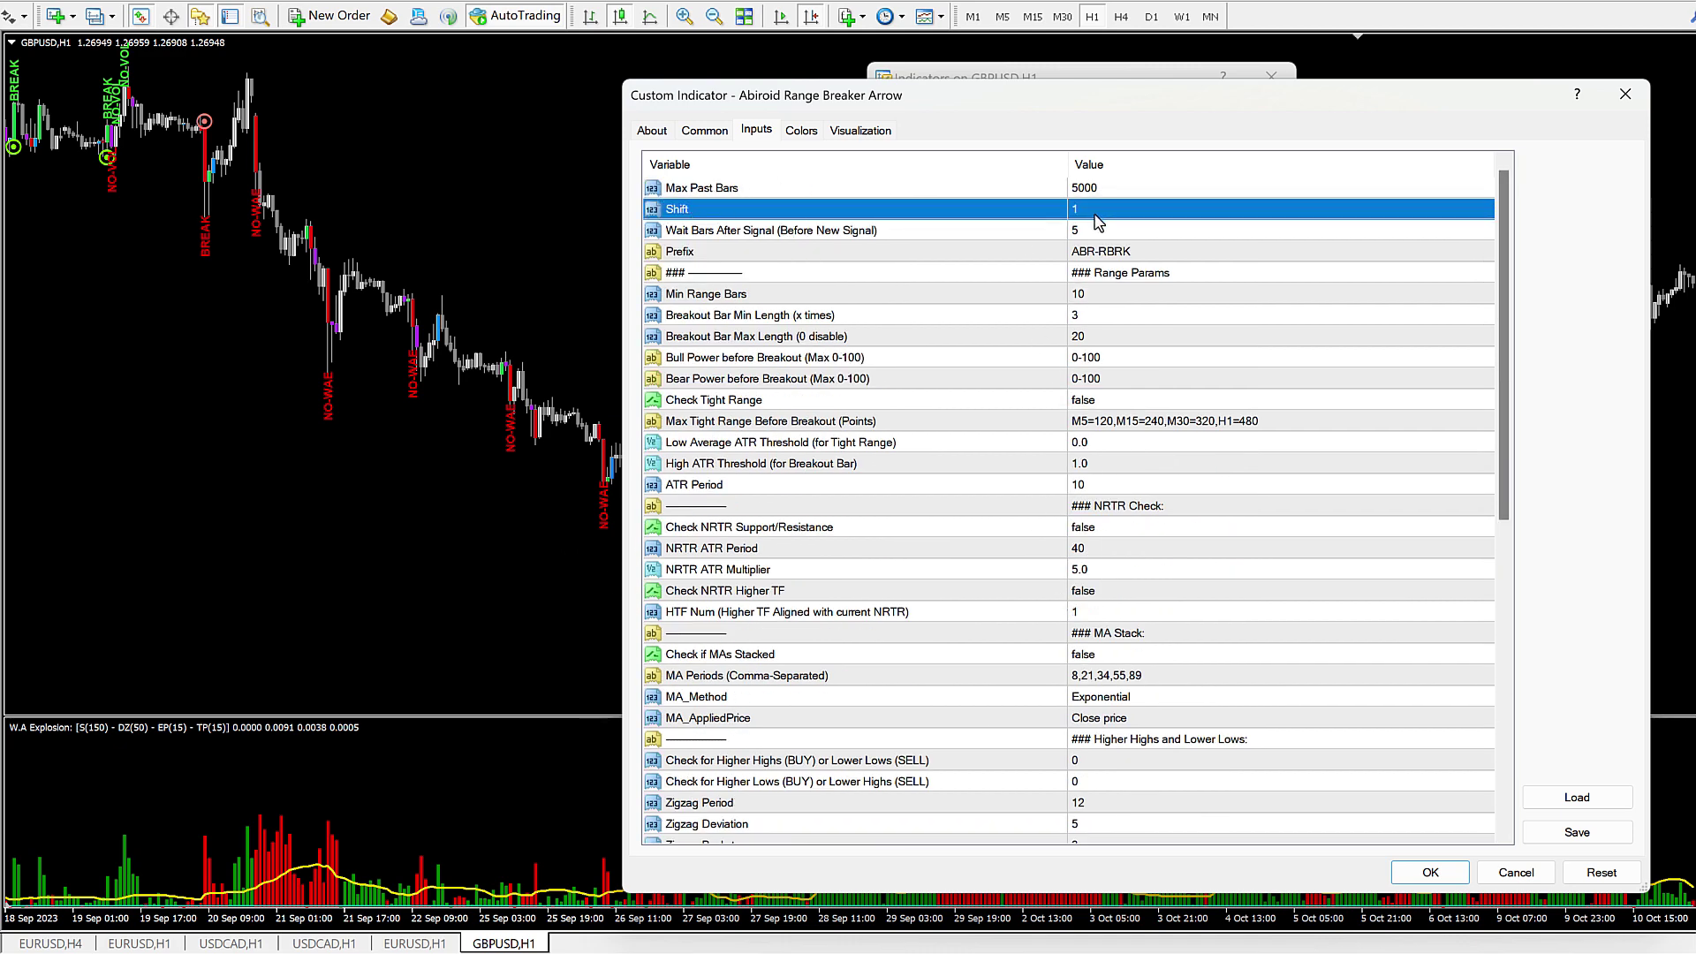
{"action": "scroll", "coordinate": [1022, 652], "scroll_direction": "down", "scroll_amount": 9}
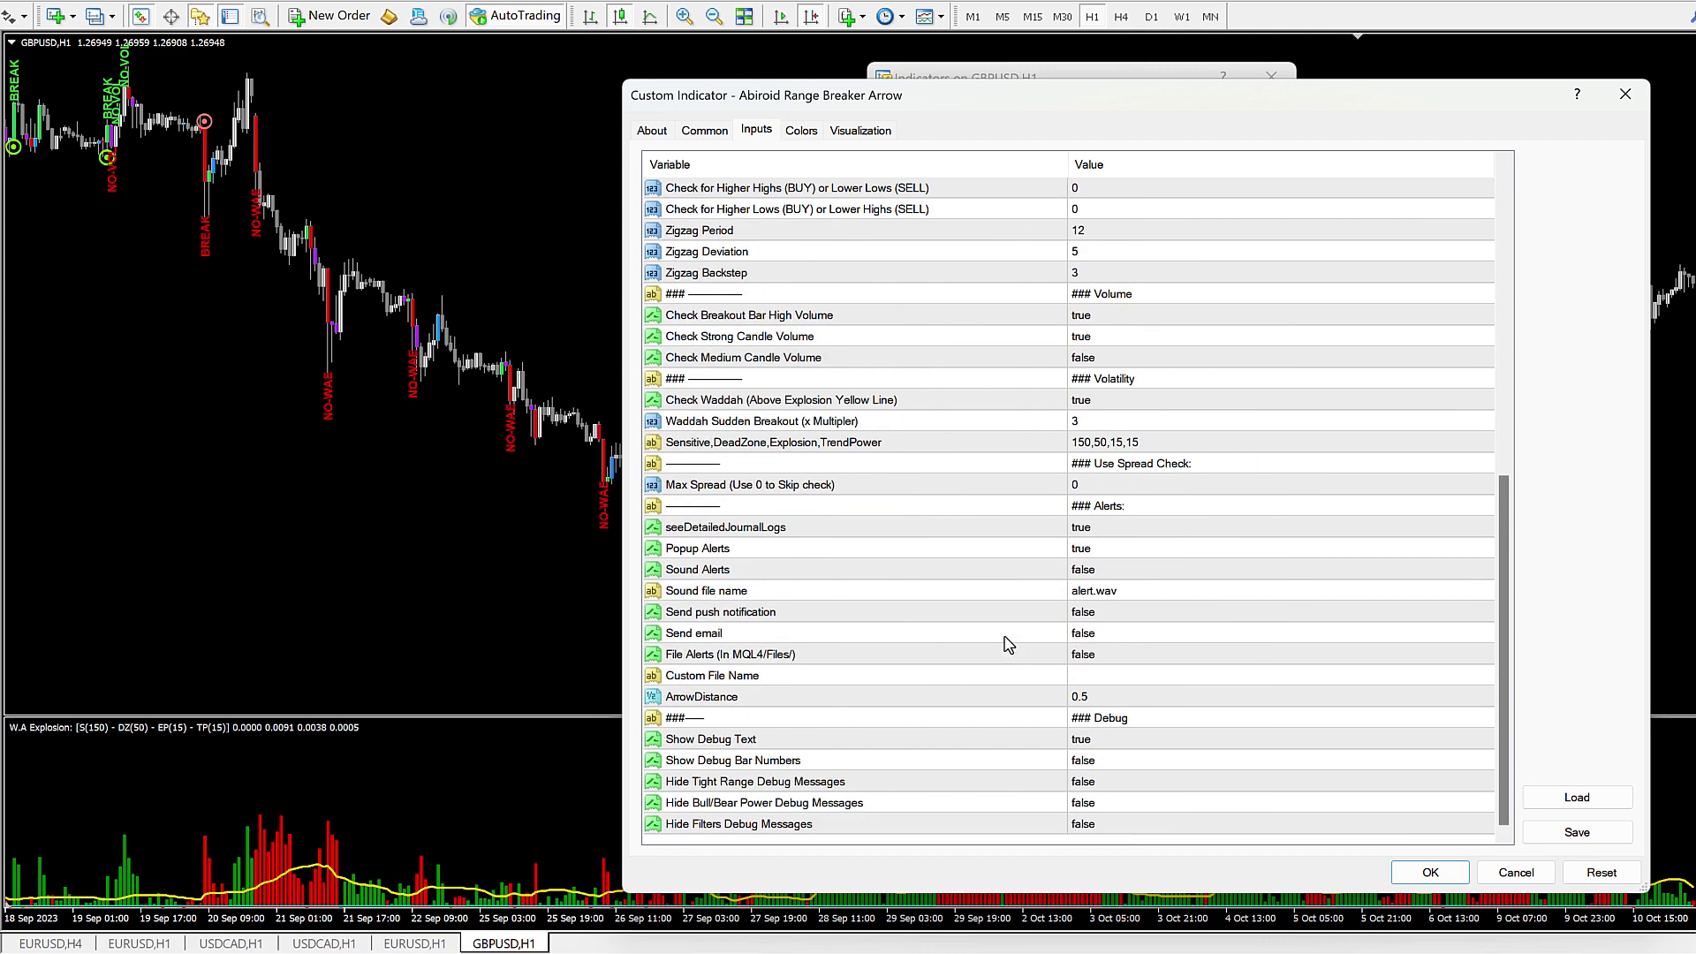
{"action": "left_click", "coordinate": [680, 550]}
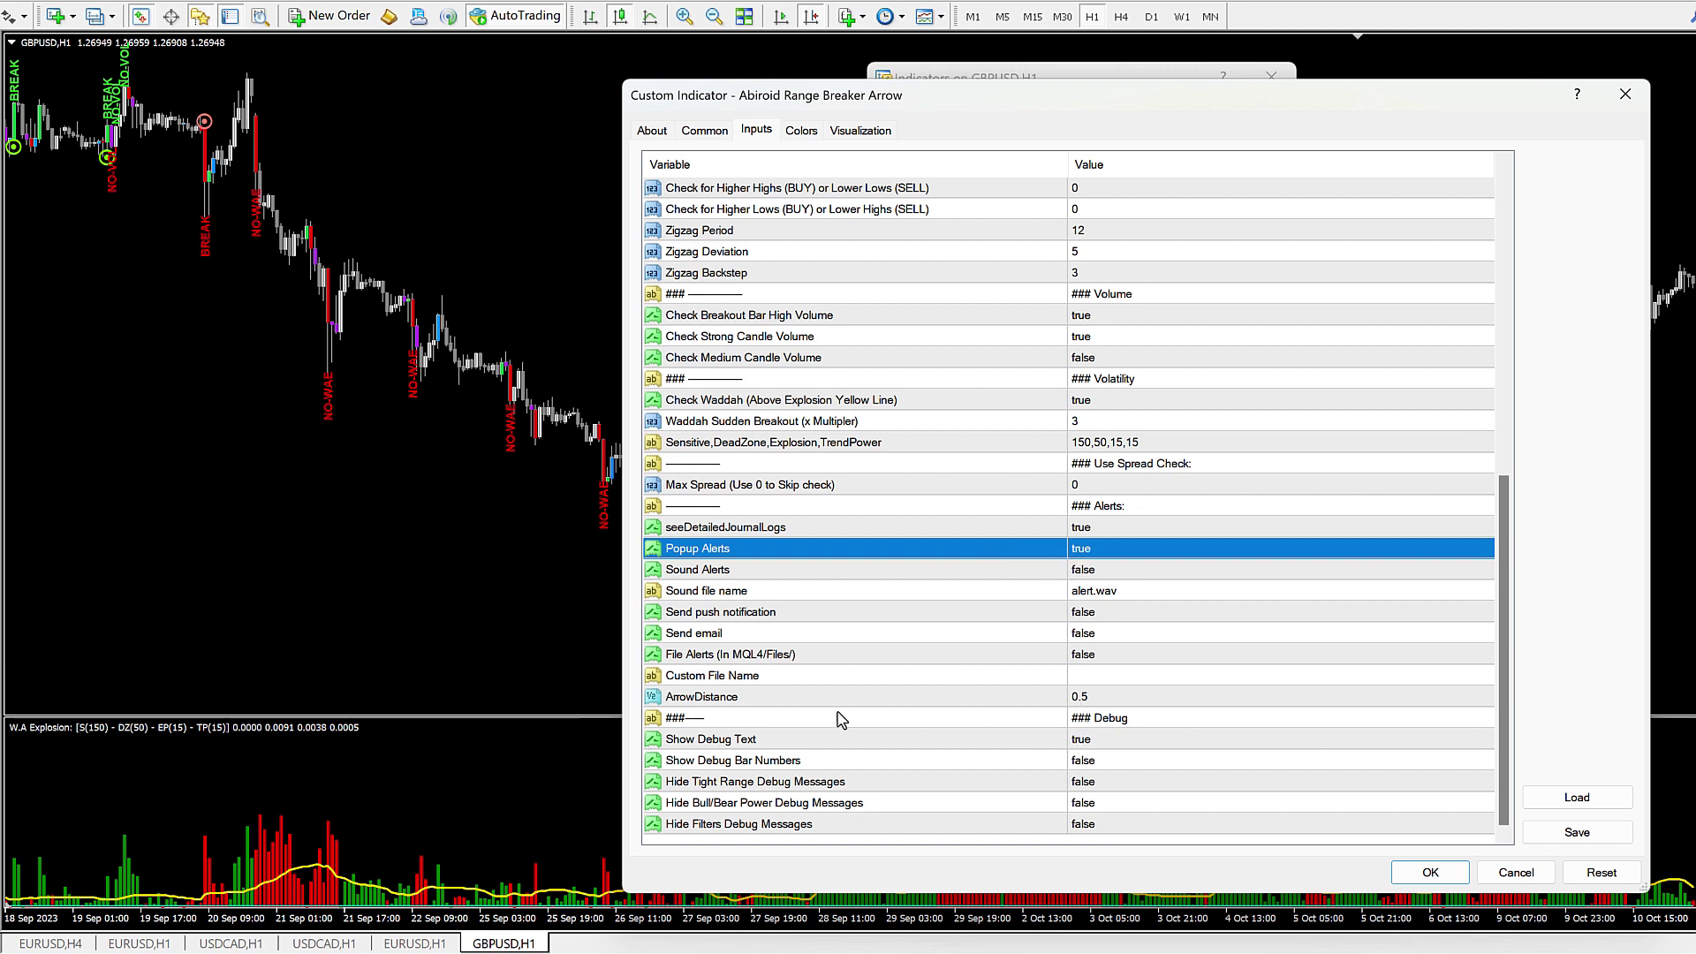
Step: Set ArrowDistance to 0.8, apply it to the chart and close the indicator list
{"action": "left_click", "coordinate": [747, 700]}
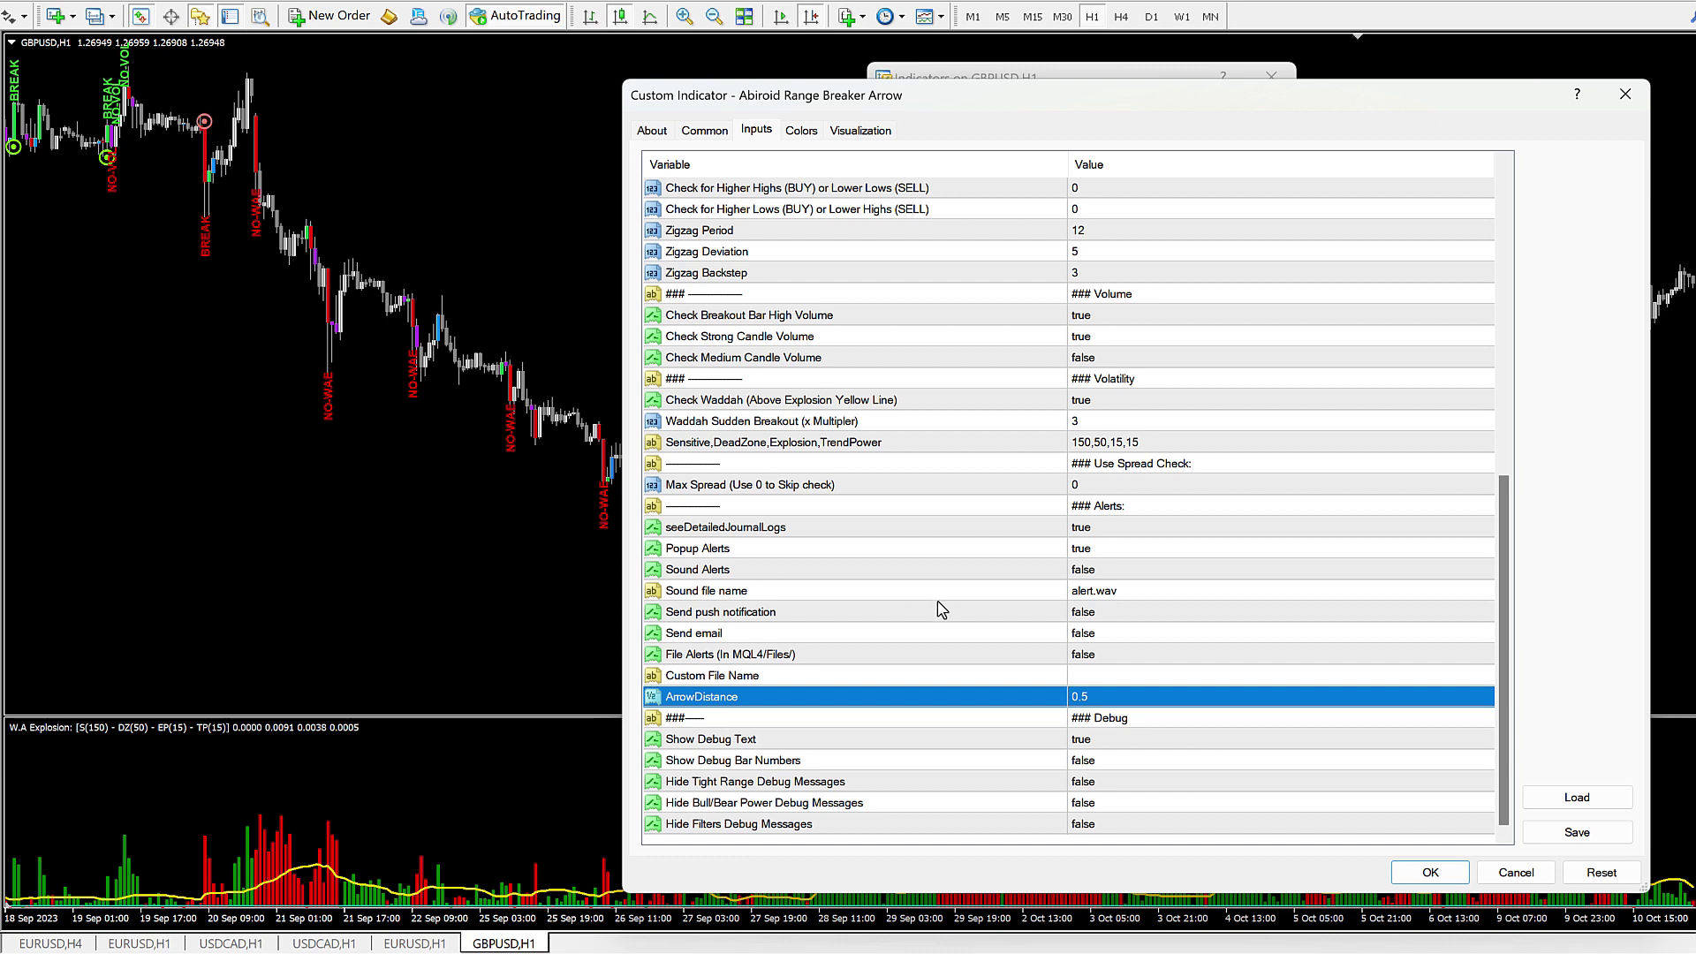
{"action": "left_click", "coordinate": [1095, 698]}
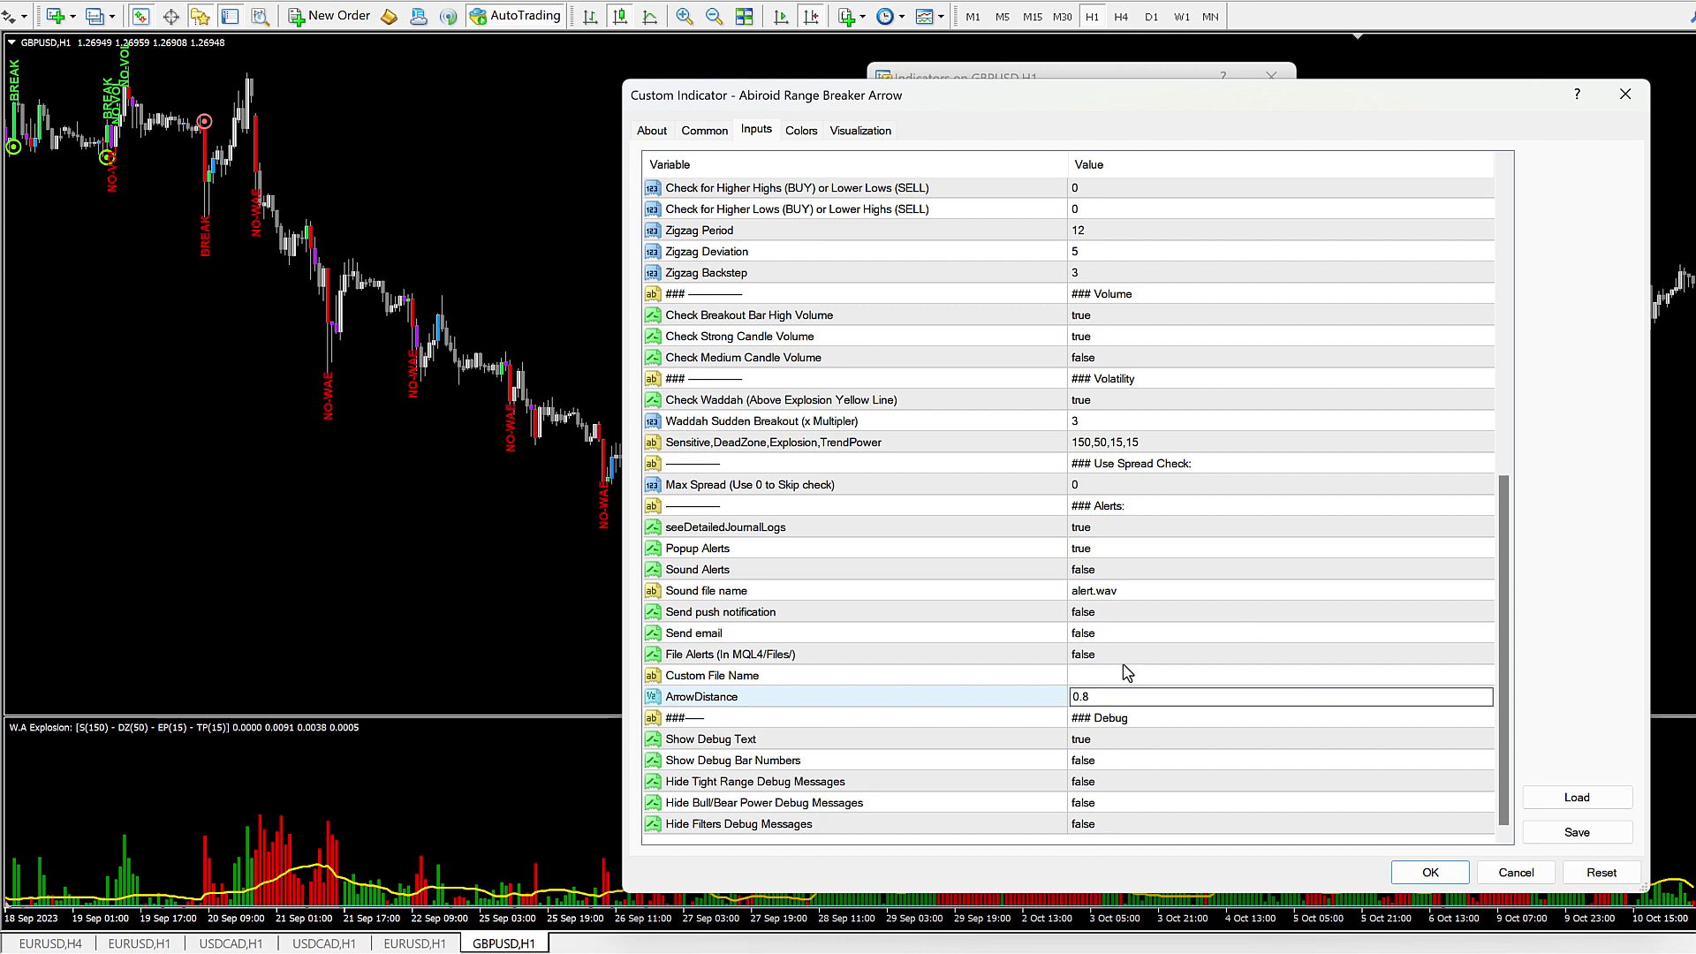
{"action": "left_click", "coordinate": [1049, 699]}
{"action": "left_click", "coordinate": [1431, 872]}
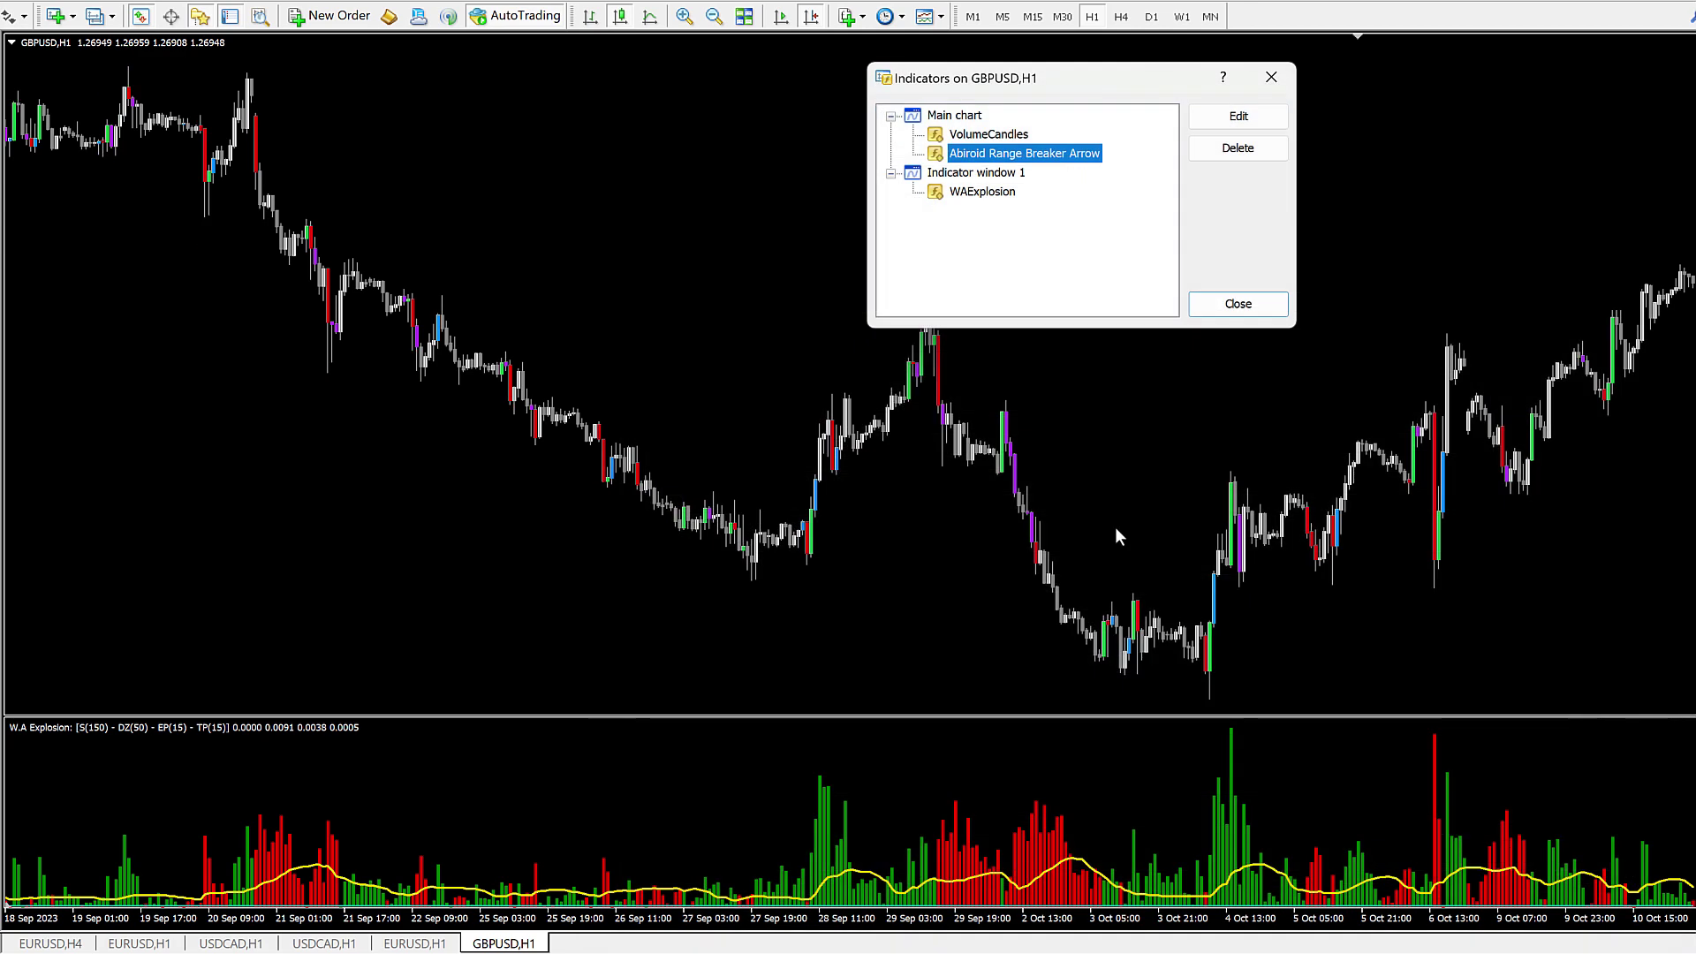
{"action": "left_click", "coordinate": [1263, 305]}
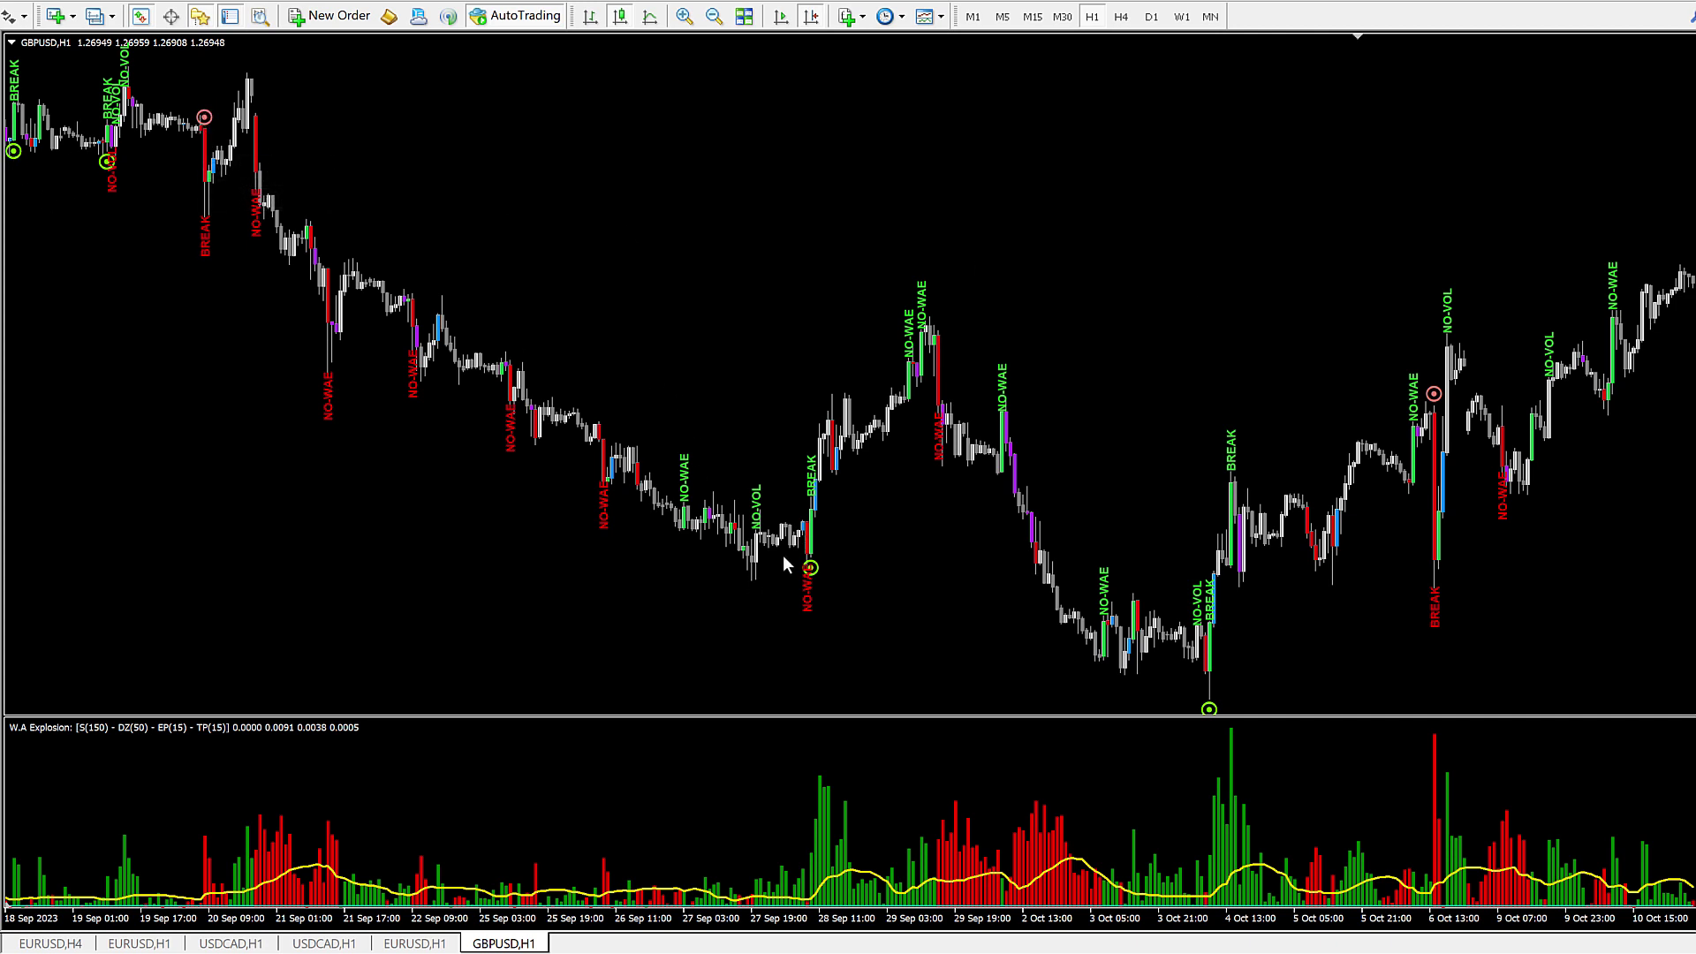
Step: Set Show Debug Text to false in the Abiroid Range Breaker Arrow inputs, apply it and close the indicator list
{"action": "right_click", "coordinate": [768, 186]}
{"action": "left_click", "coordinate": [861, 311]}
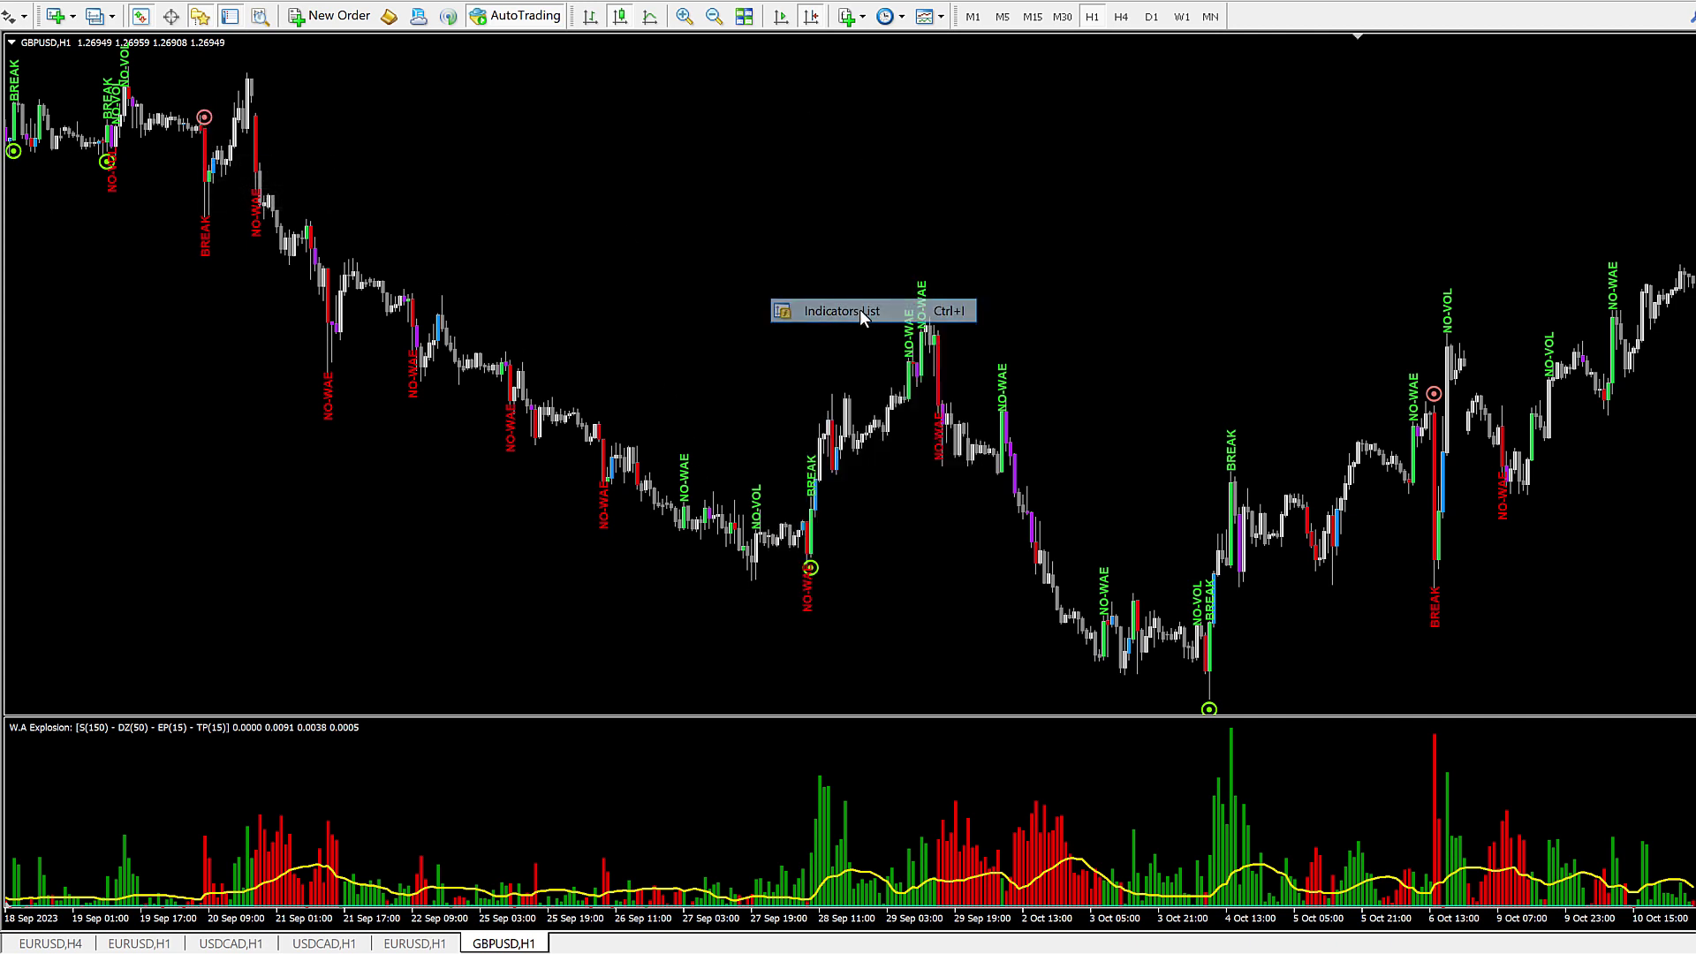
{"action": "double_click", "coordinate": [1024, 155]}
{"action": "scroll", "coordinate": [966, 526], "scroll_direction": "down", "scroll_amount": 10}
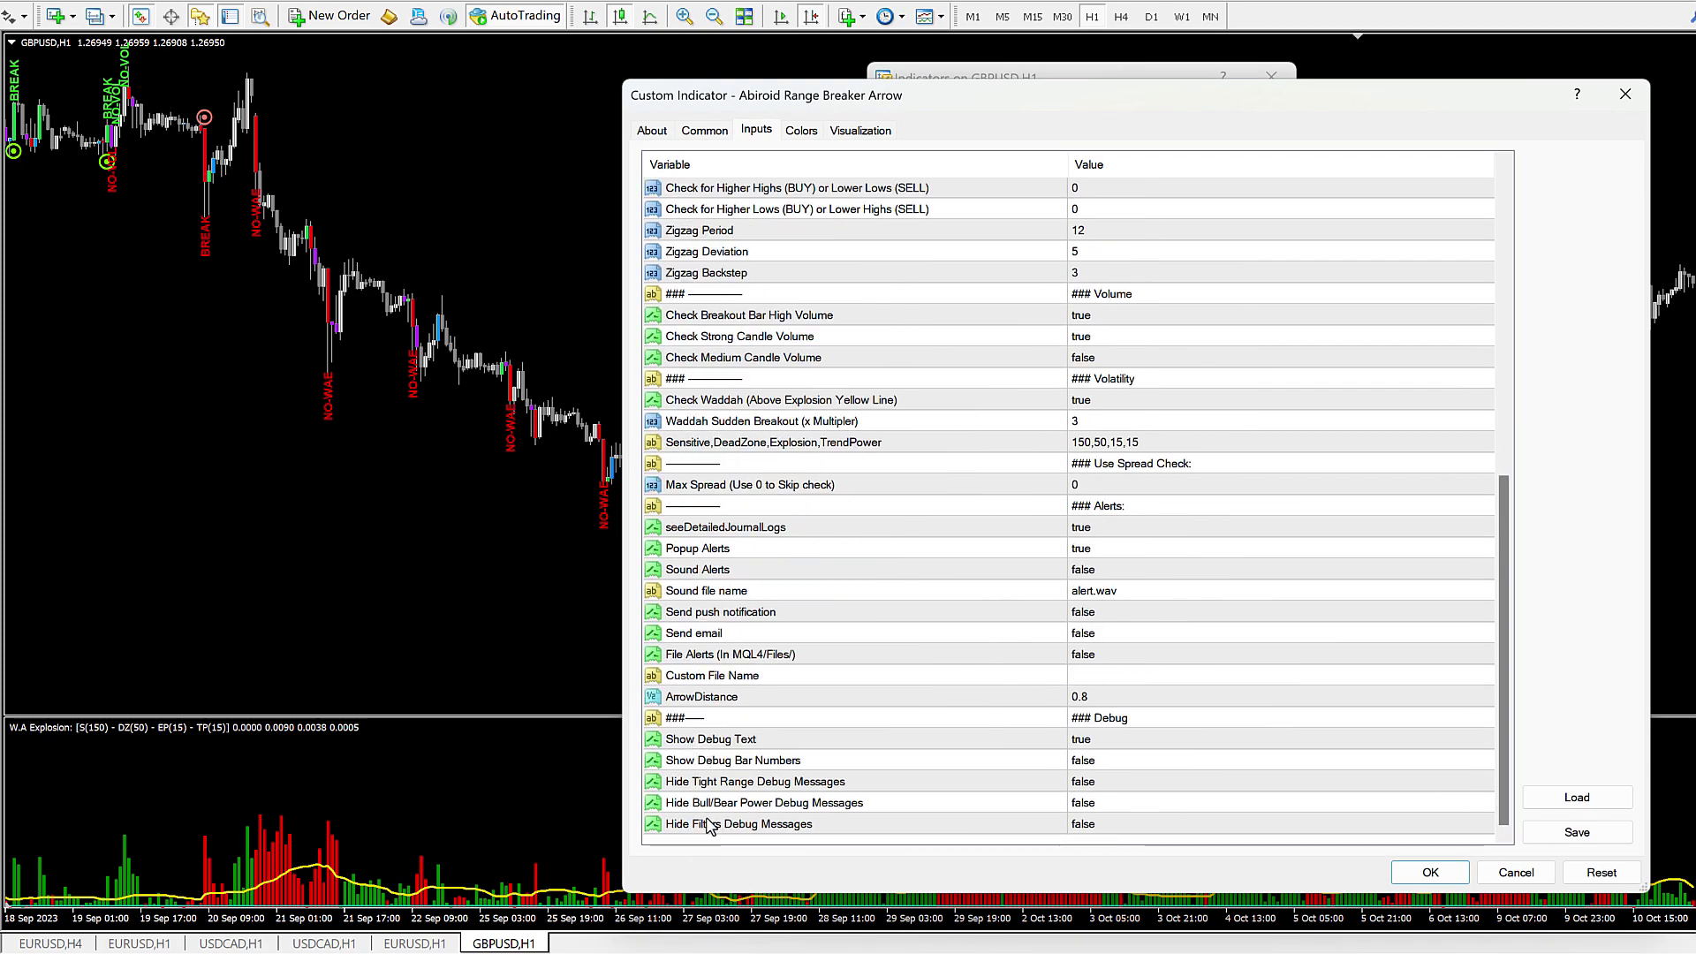
{"action": "left_click", "coordinate": [725, 740]}
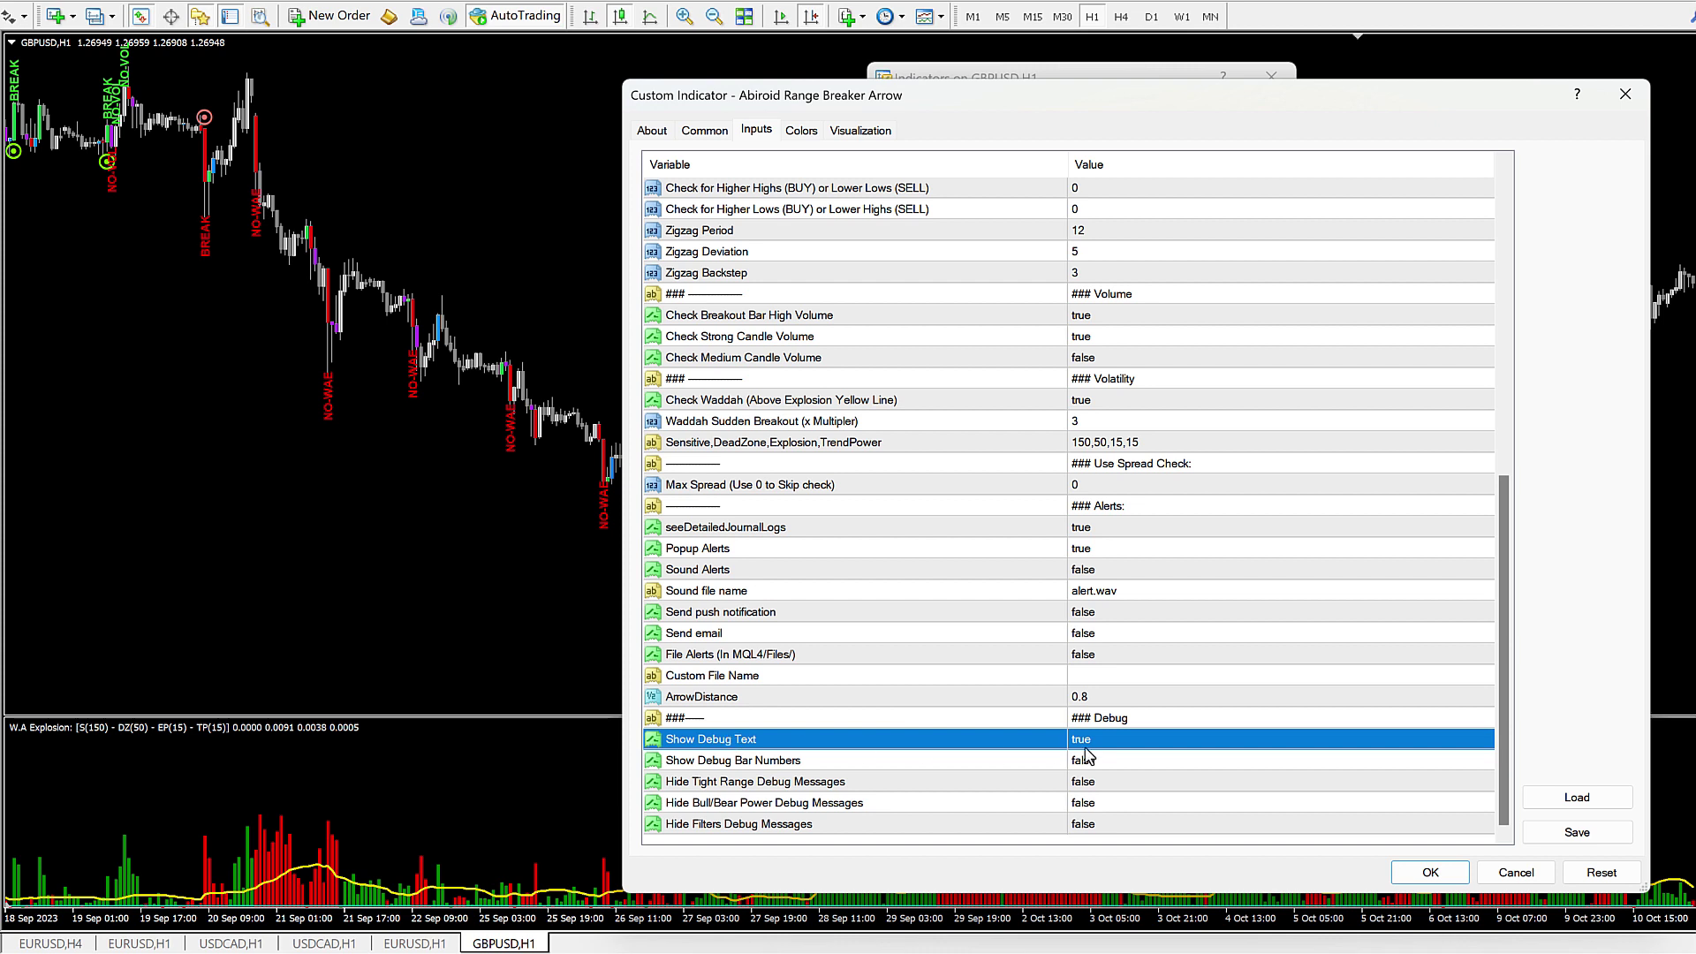
{"action": "left_click", "coordinate": [1107, 746]}
{"action": "left_click", "coordinate": [1107, 746]}
{"action": "left_click", "coordinate": [1087, 778]}
{"action": "left_click", "coordinate": [1435, 876]}
{"action": "left_click", "coordinate": [1238, 303]}
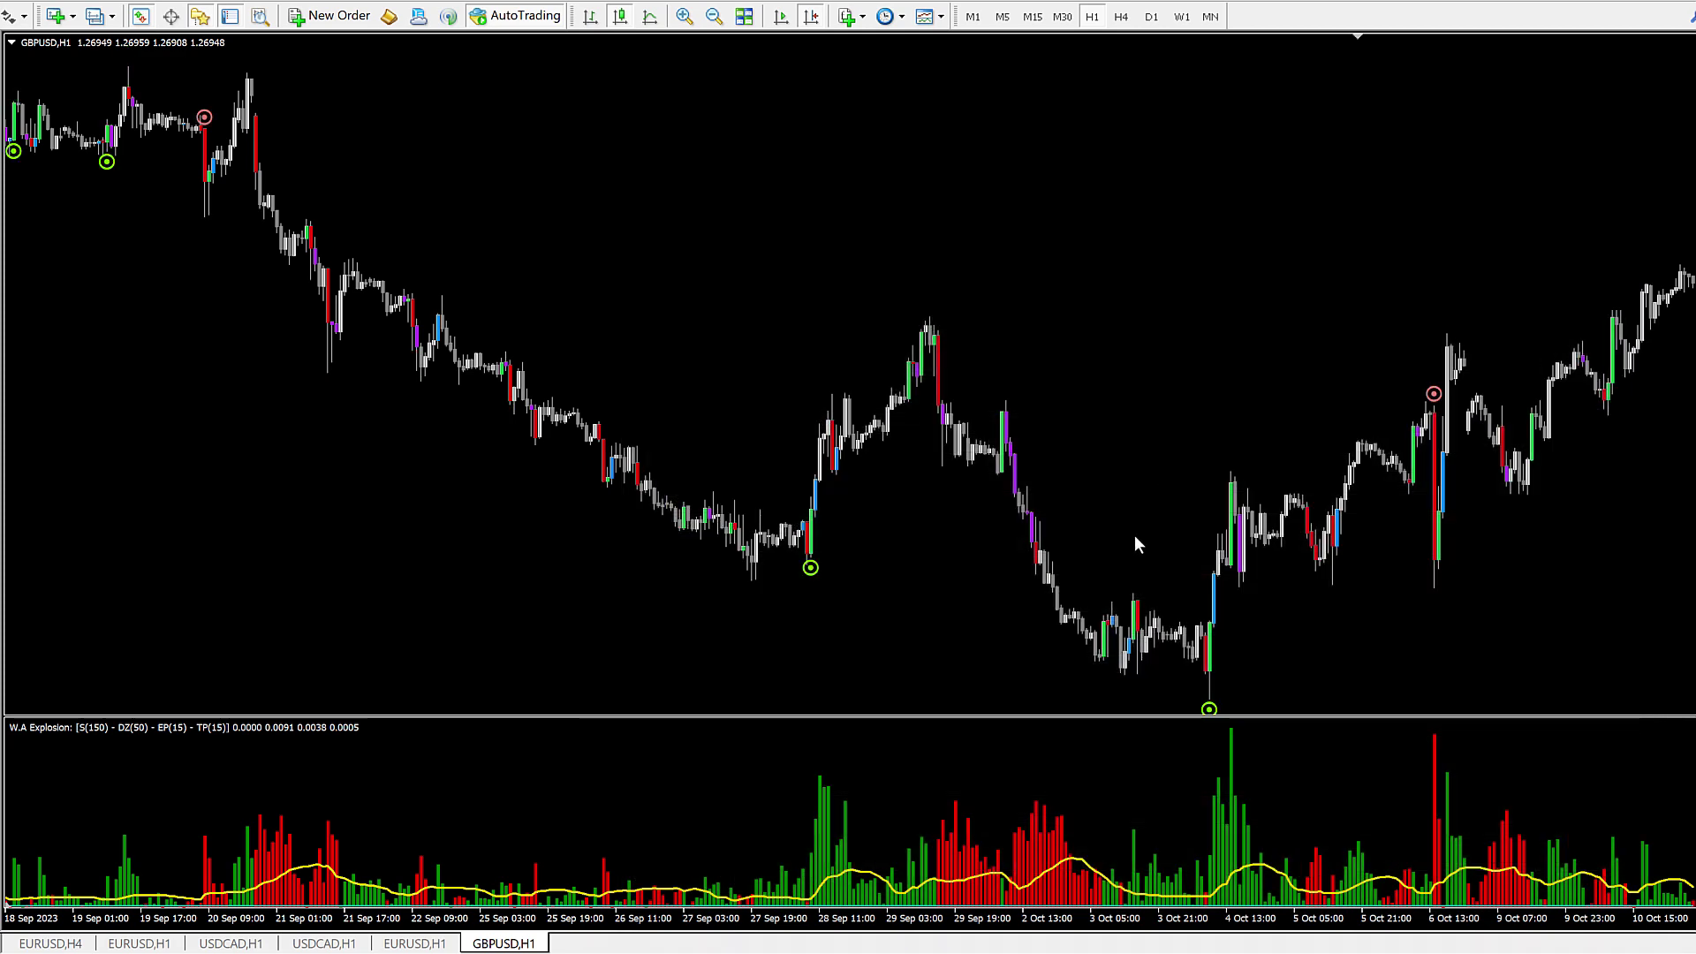
Step: Reopen the Abiroid Range Breaker Arrow inputs and review Hide Filters Debug Messages together with the NRTR Check, MA Stack, Volume and Volatility sections
{"action": "right_click", "coordinate": [1039, 232]}
{"action": "left_click", "coordinate": [1110, 355]}
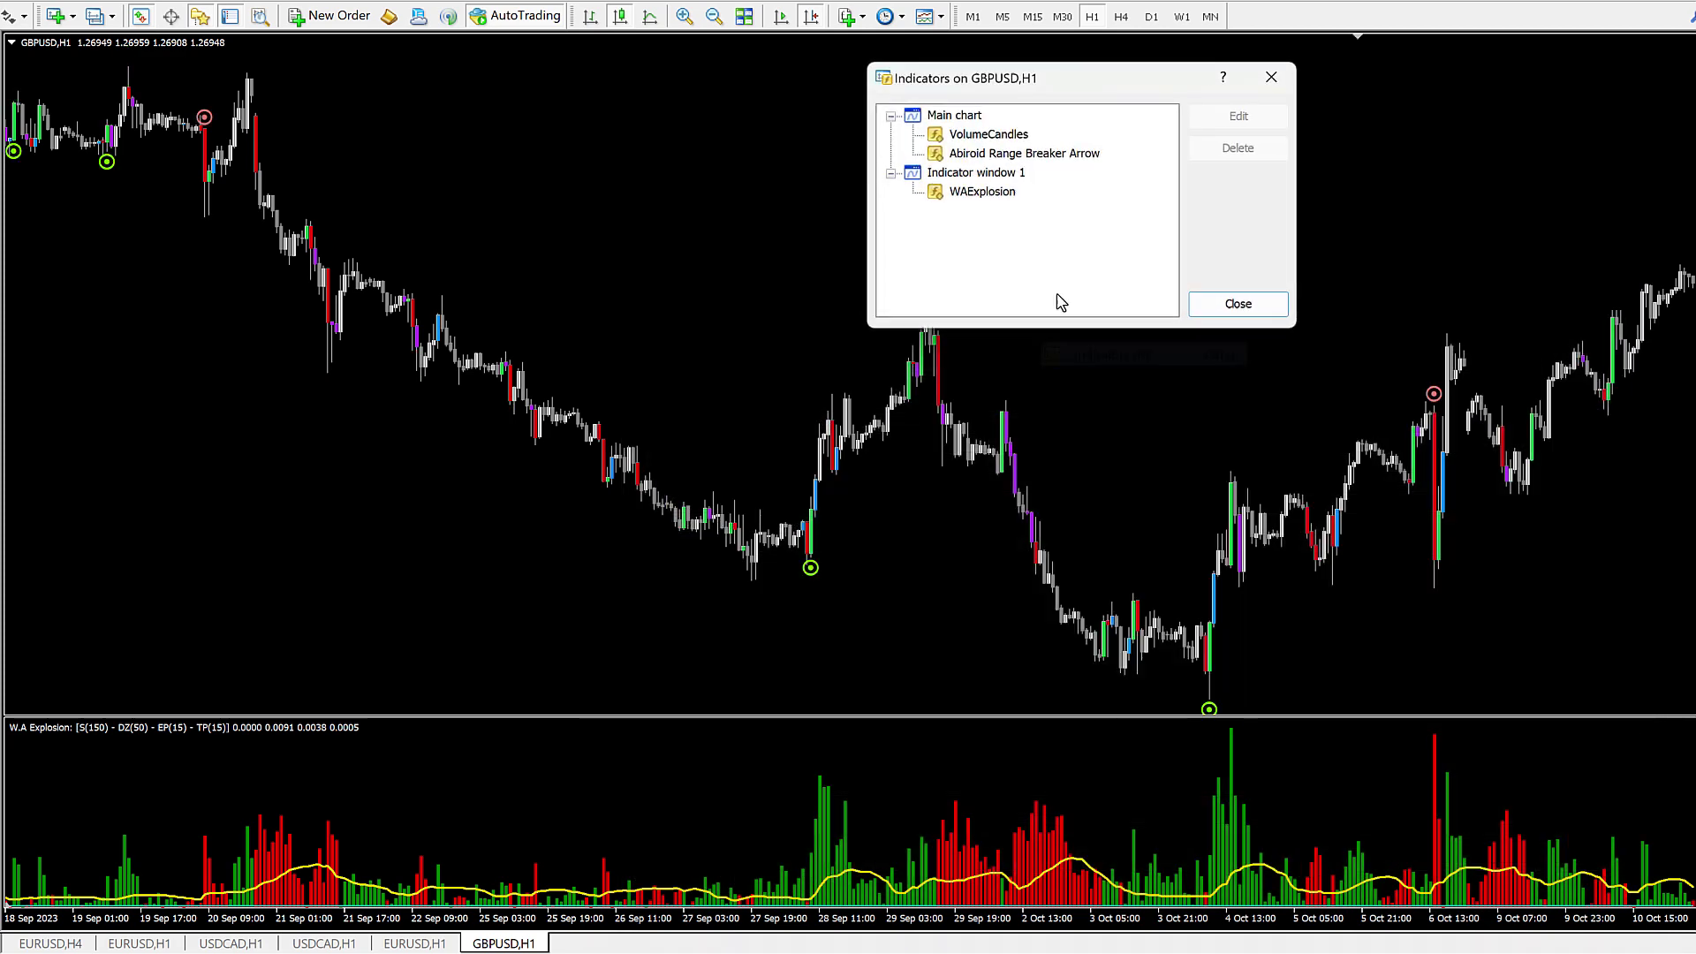
{"action": "double_click", "coordinate": [1025, 167]}
{"action": "scroll", "coordinate": [1036, 635], "scroll_direction": "down", "scroll_amount": 3}
{"action": "scroll", "coordinate": [1036, 634], "scroll_direction": "down", "scroll_amount": 6}
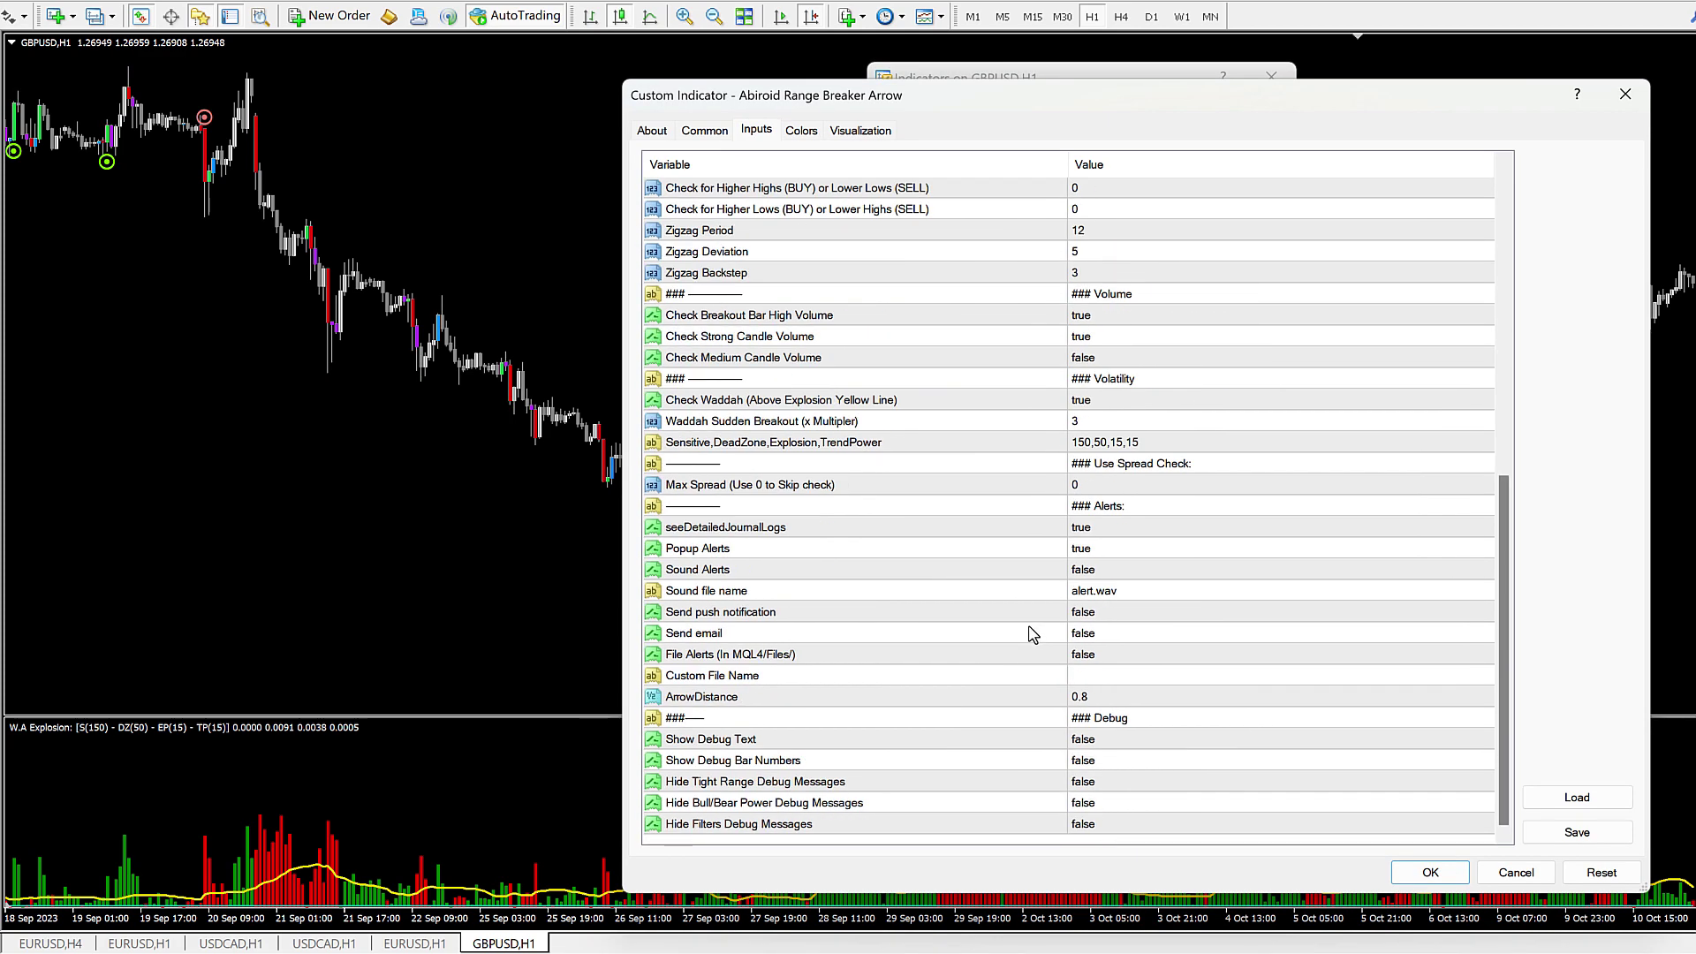
{"action": "left_click", "coordinate": [837, 825]}
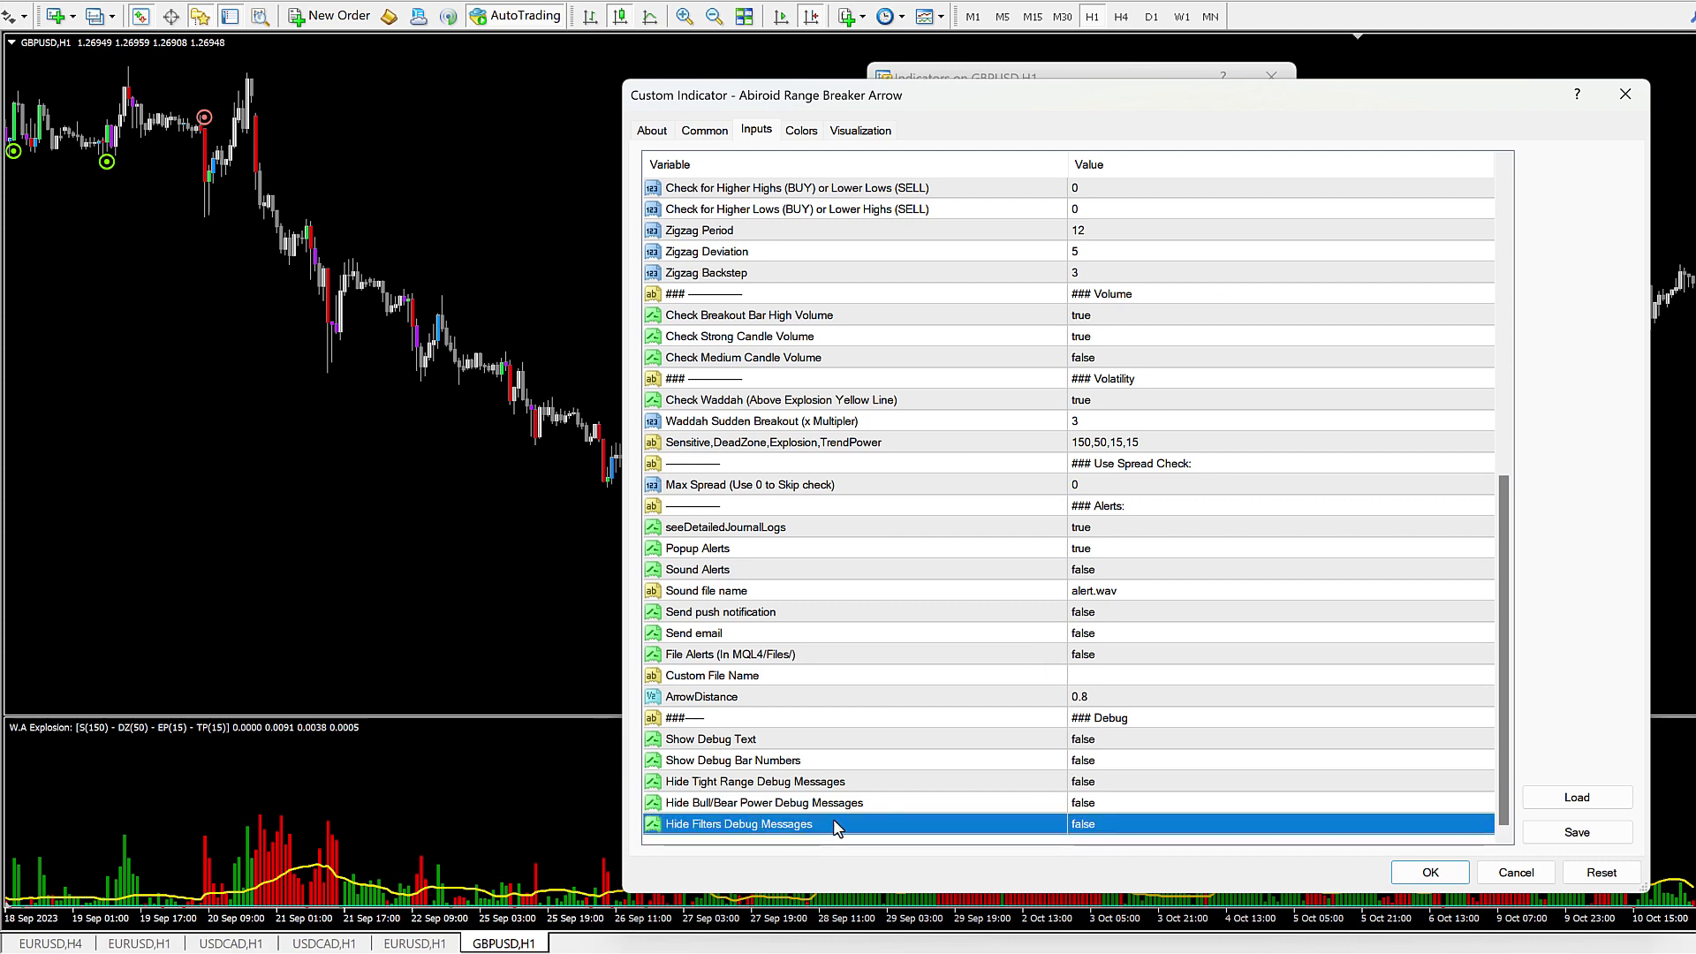
{"action": "scroll", "coordinate": [835, 822], "scroll_direction": "up", "scroll_amount": 3}
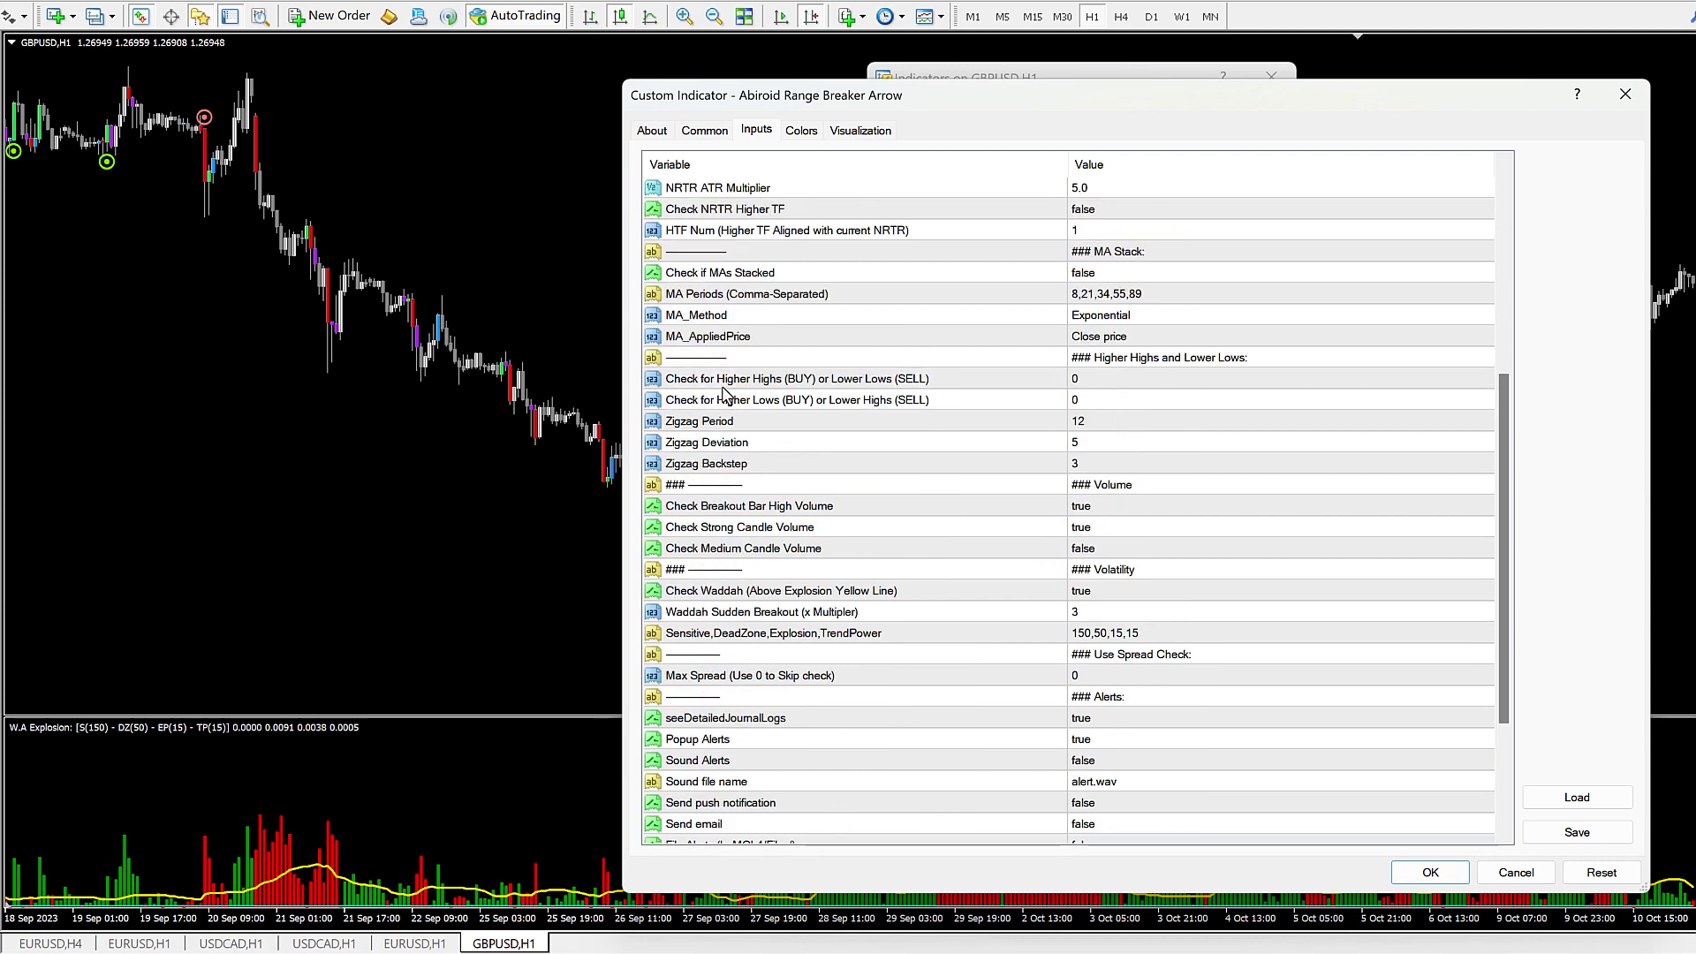
{"action": "left_click", "coordinate": [1128, 365]}
{"action": "scroll", "coordinate": [1184, 486], "scroll_direction": "up", "scroll_amount": 2}
{"action": "left_click", "coordinate": [1120, 378]}
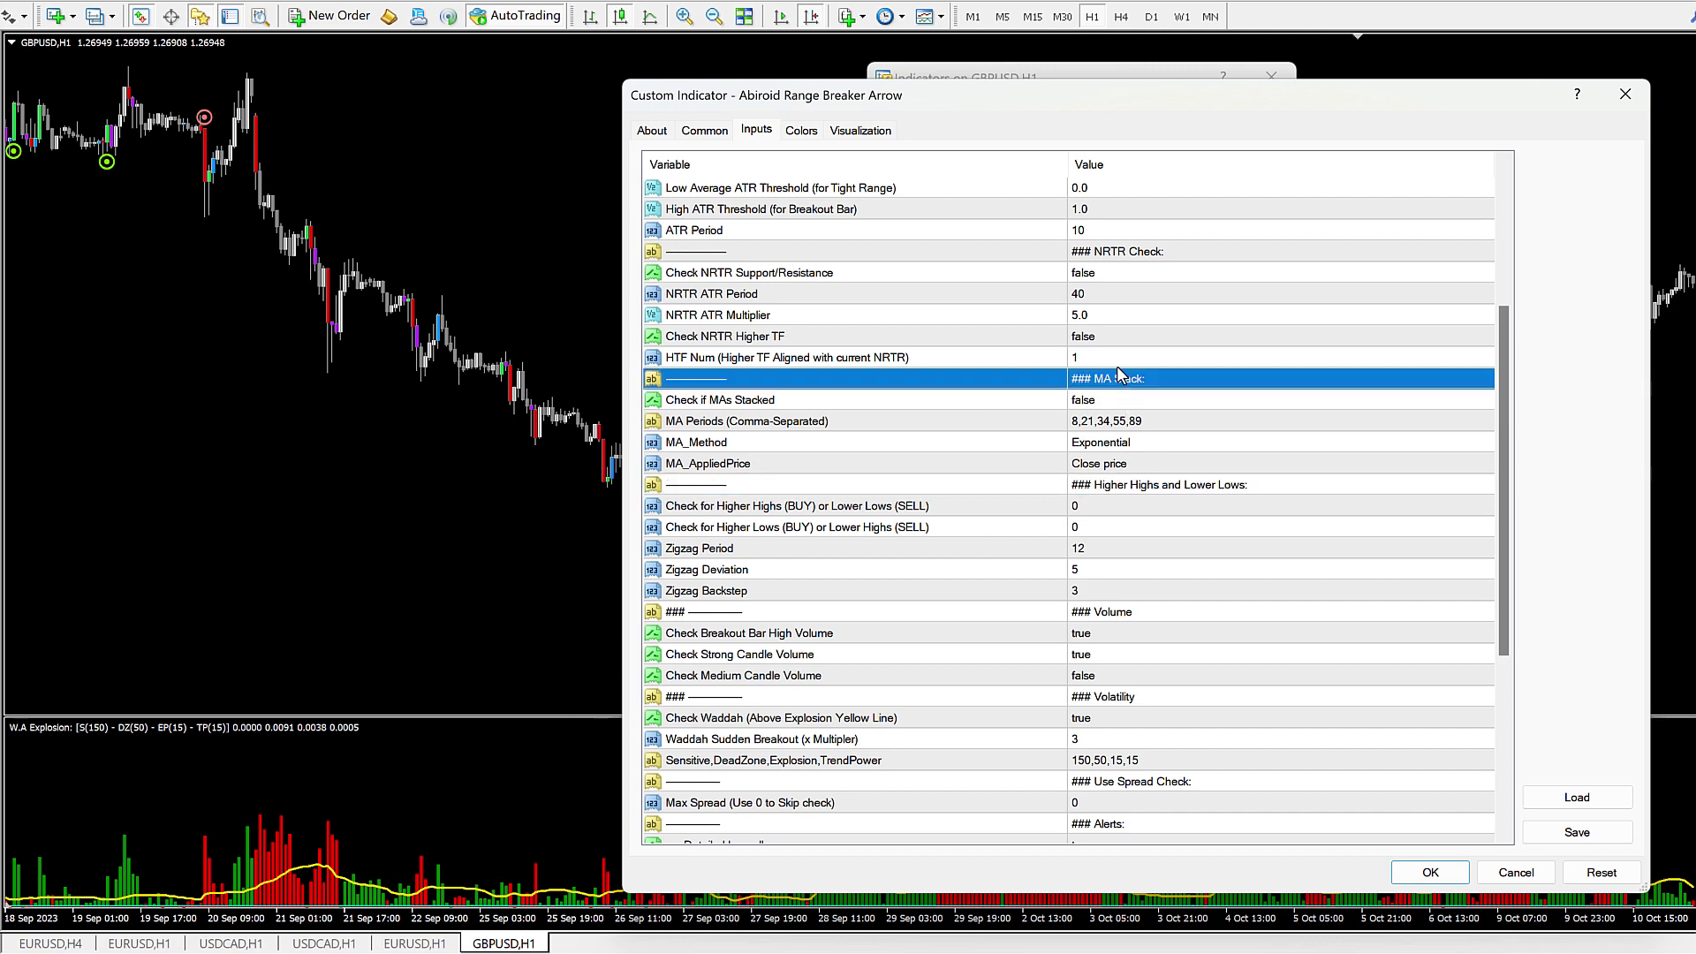
{"action": "left_click", "coordinate": [1133, 255]}
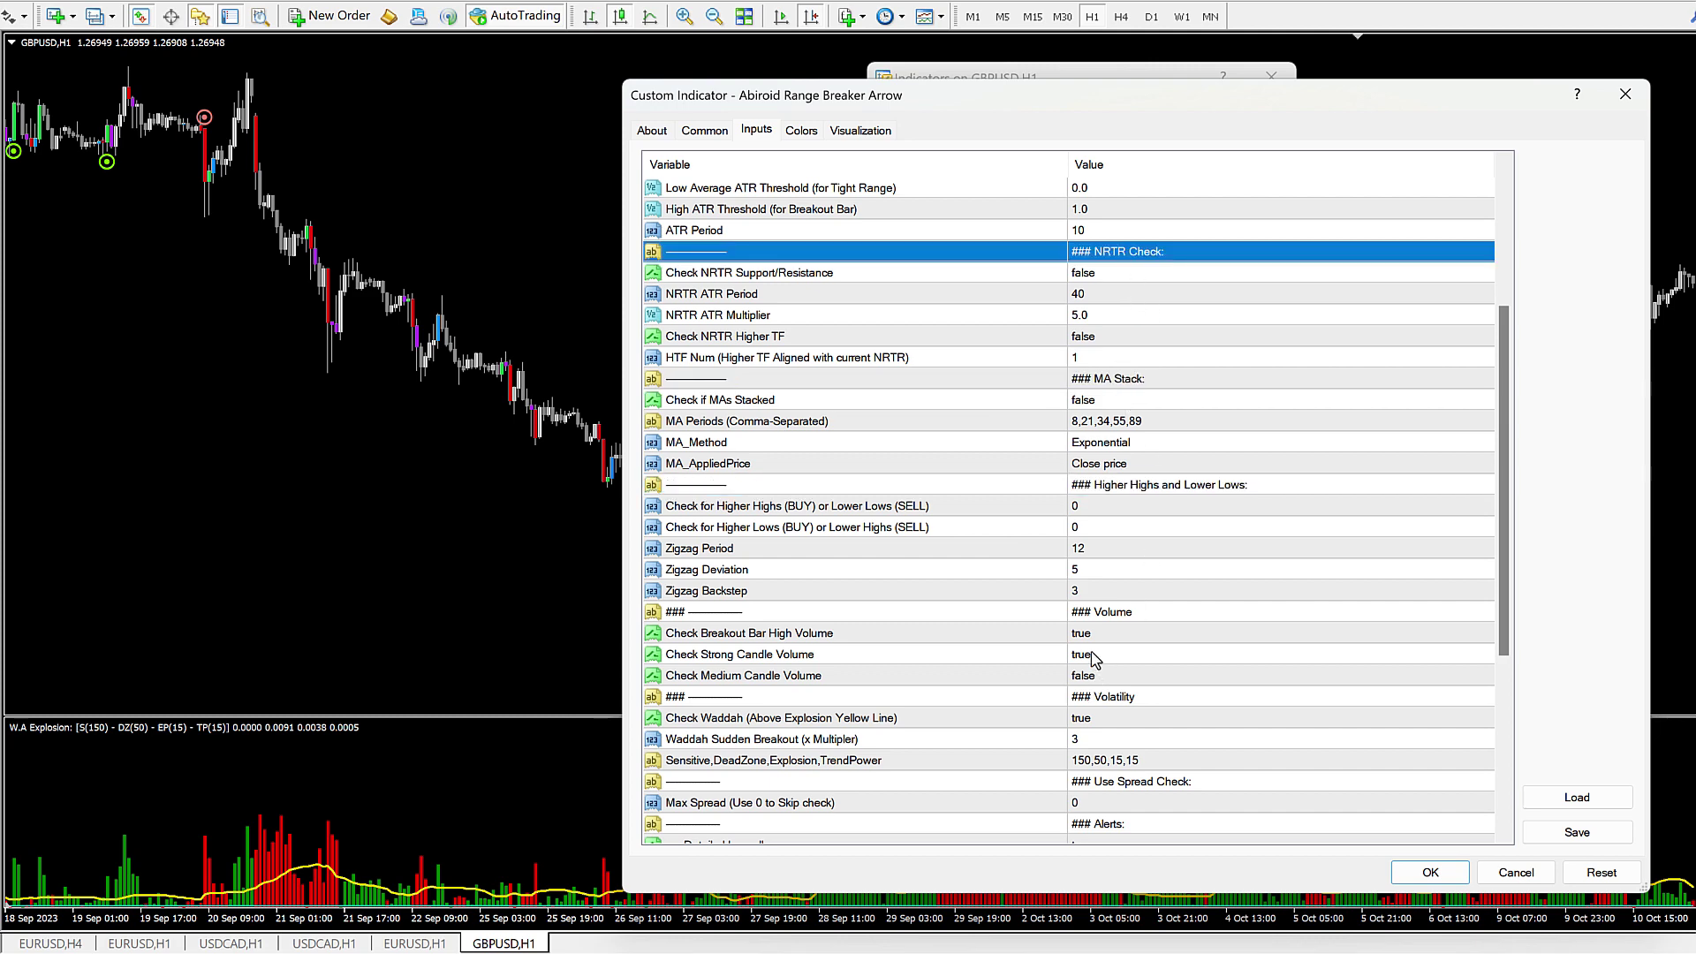
{"action": "scroll", "coordinate": [1094, 658], "scroll_direction": "down", "scroll_amount": 5}
{"action": "left_click", "coordinate": [1128, 379]}
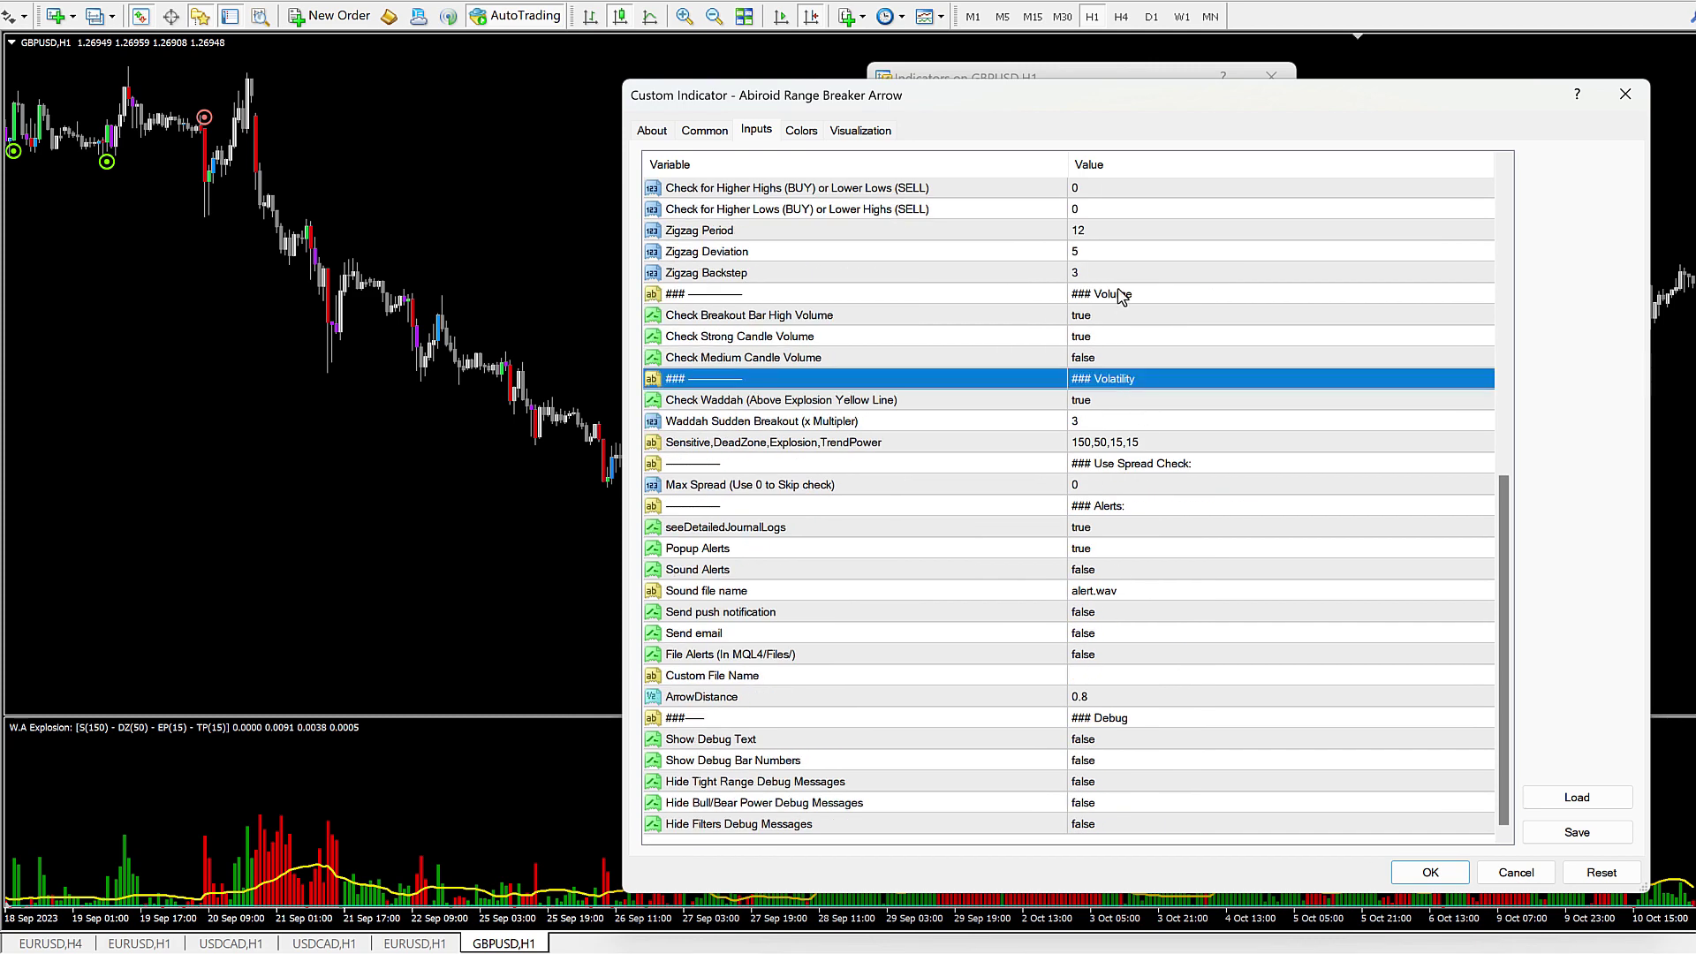
{"action": "left_click", "coordinate": [1118, 291]}
Step: Review the debug hiding options, and set Hide Filters Debug Messages and Hide Bull/Bear Power Debug Messages to true
{"action": "left_click", "coordinate": [705, 825]}
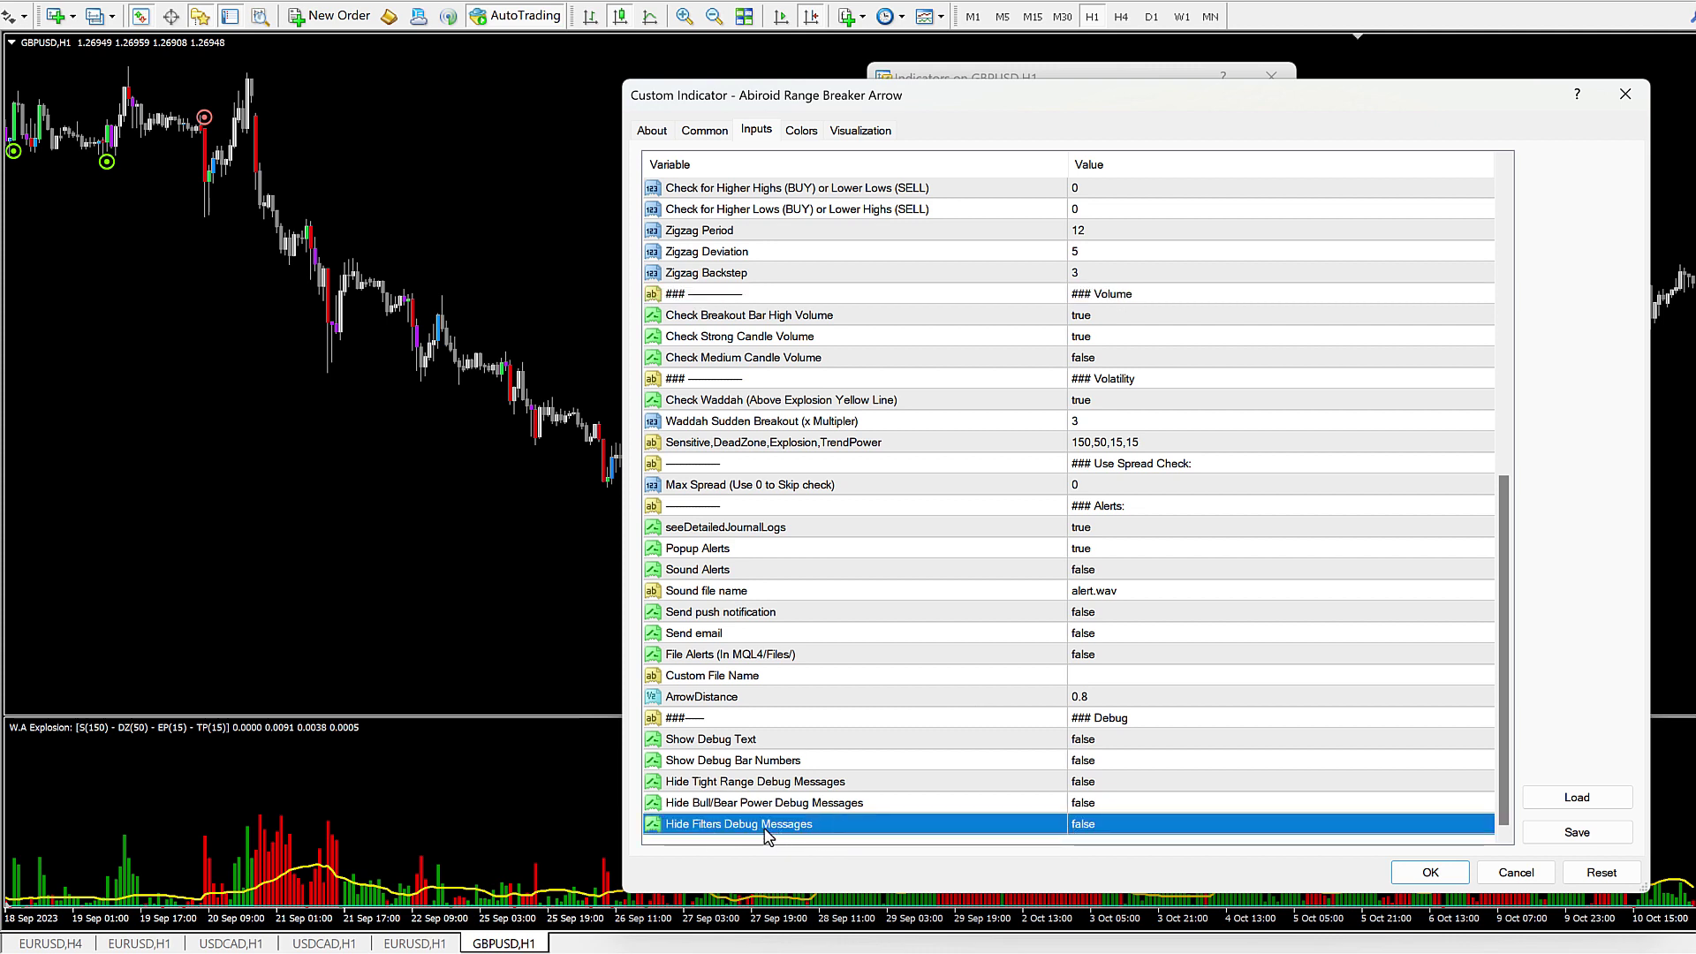
{"action": "left_click", "coordinate": [718, 784]}
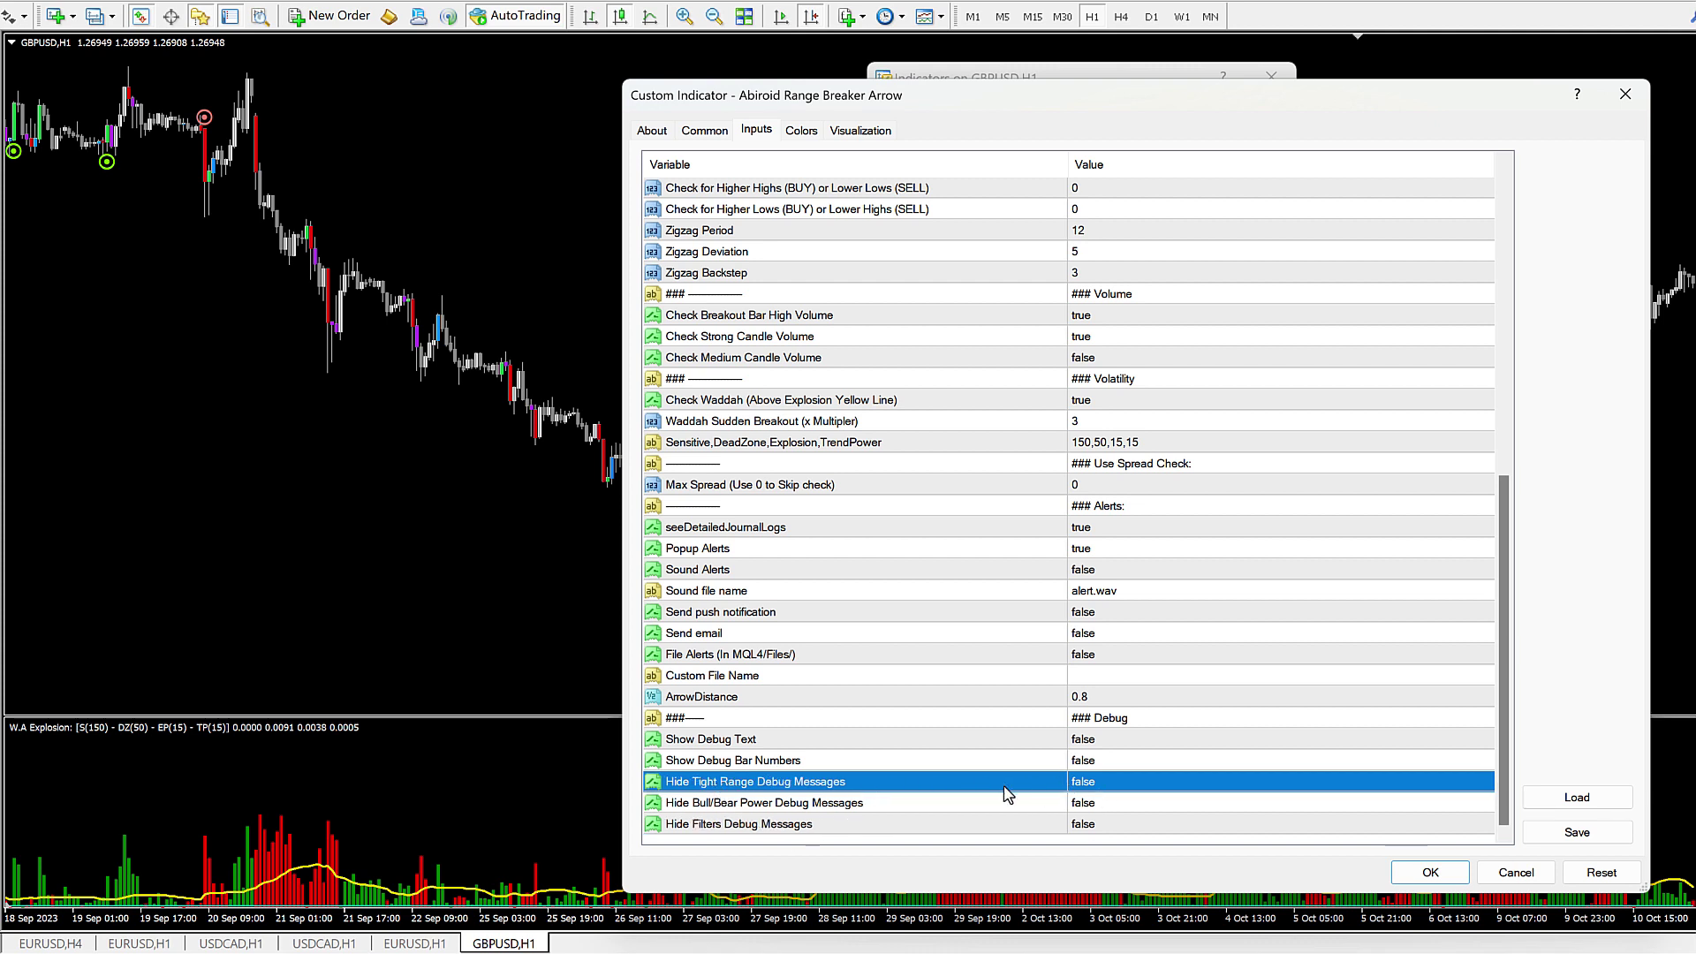
{"action": "left_click", "coordinate": [743, 805]}
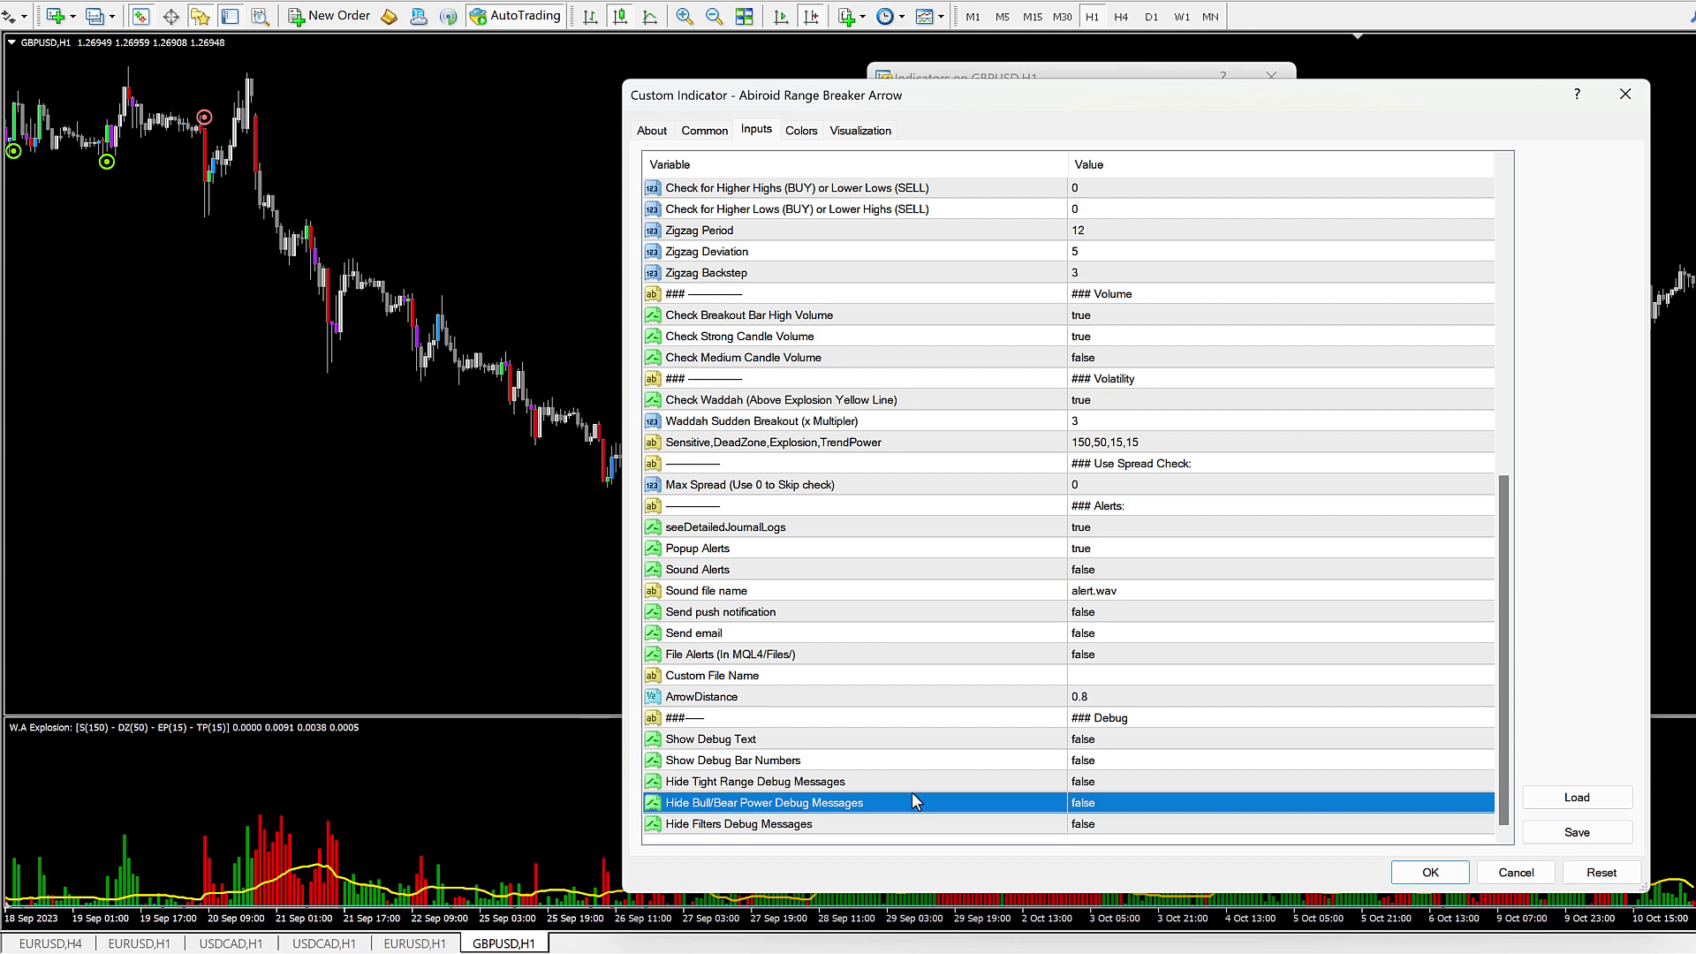
{"action": "scroll", "coordinate": [915, 797], "scroll_direction": "up", "scroll_amount": 6}
{"action": "scroll", "coordinate": [914, 800], "scroll_direction": "down", "scroll_amount": 6}
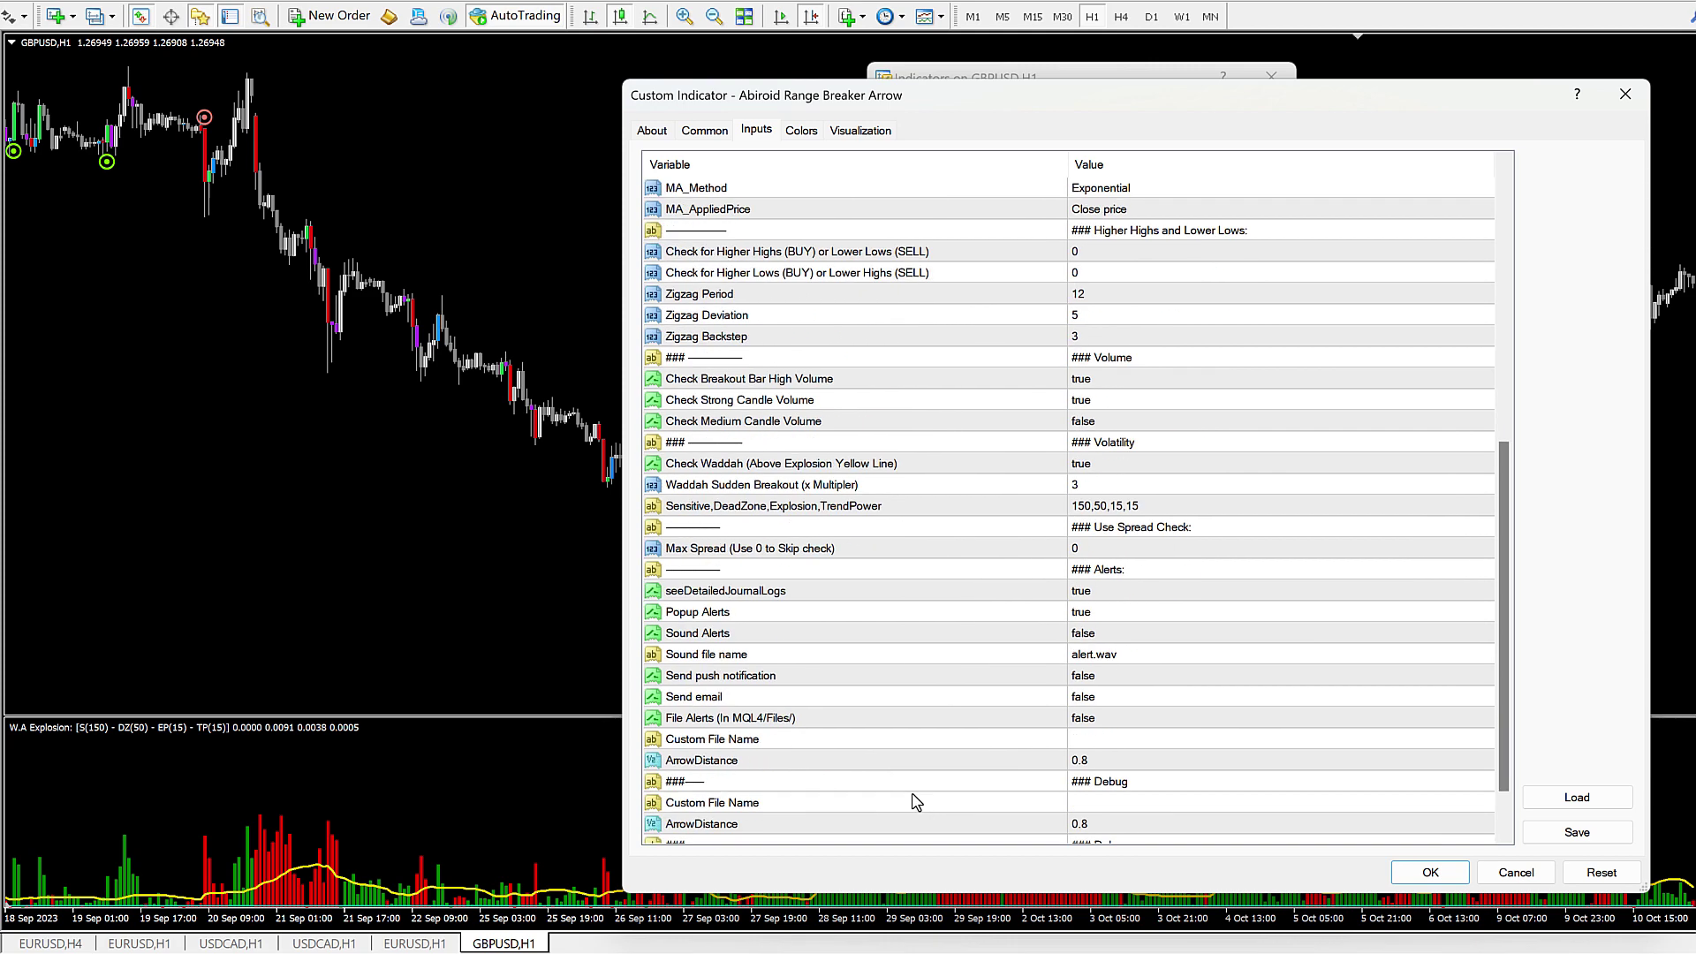
{"action": "left_click", "coordinate": [1090, 827]}
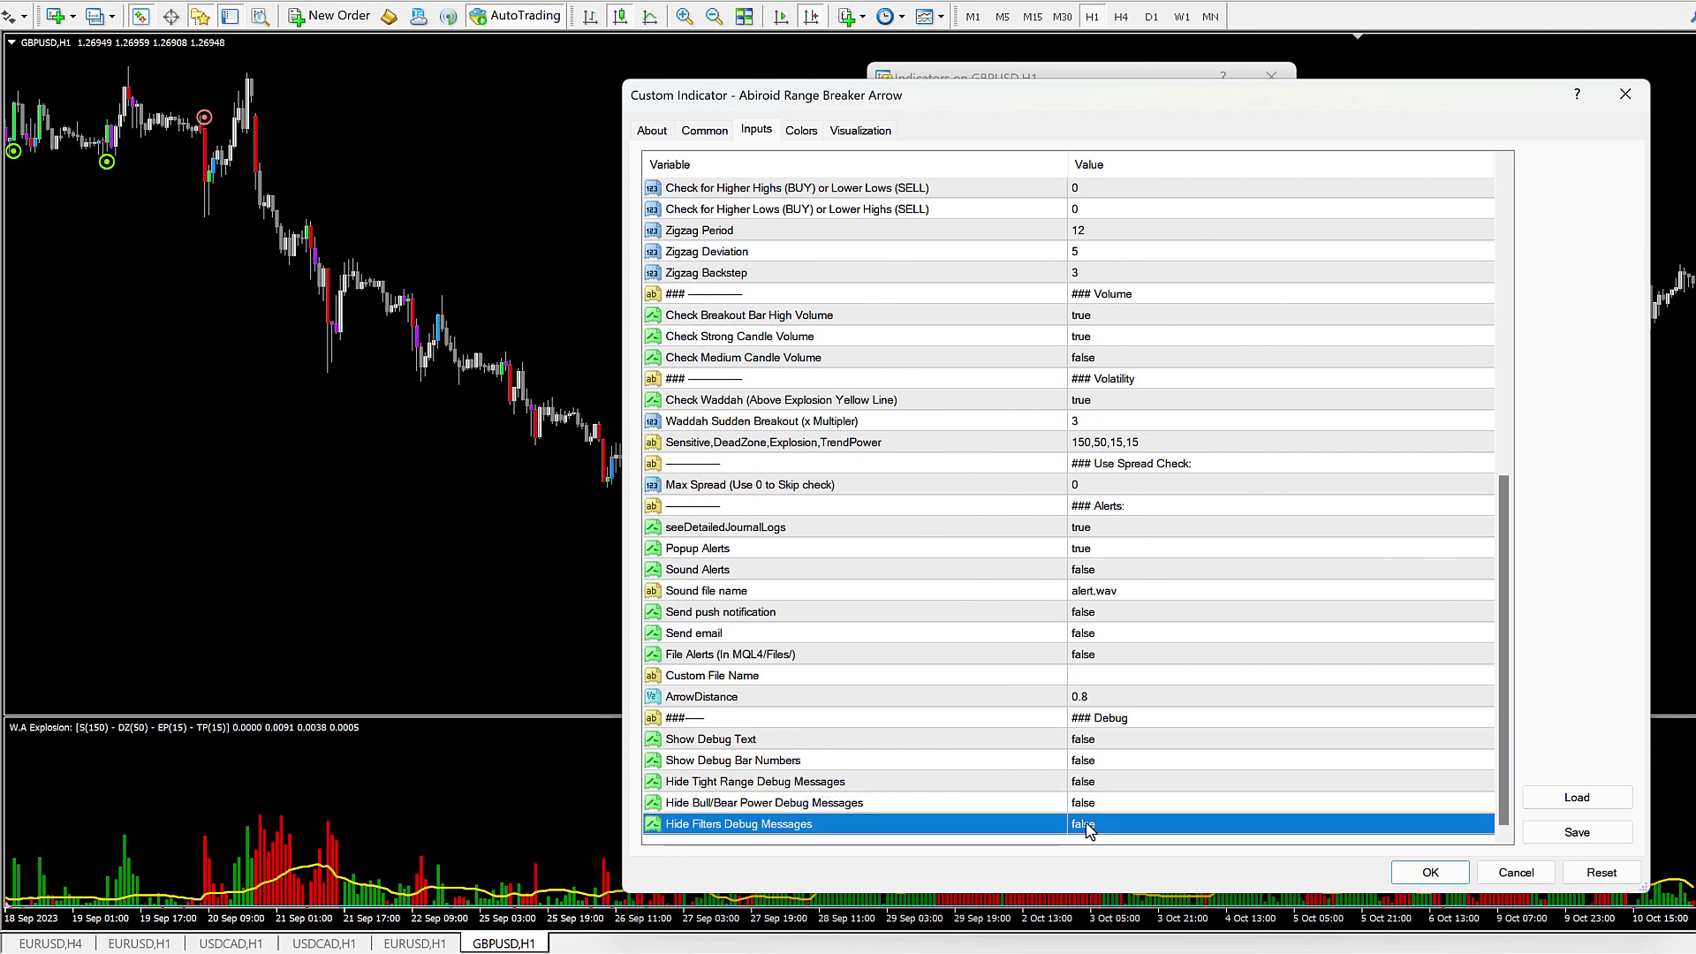
{"action": "left_click", "coordinate": [1089, 827]}
{"action": "left_click", "coordinate": [1085, 857]}
{"action": "left_click", "coordinate": [1092, 804]}
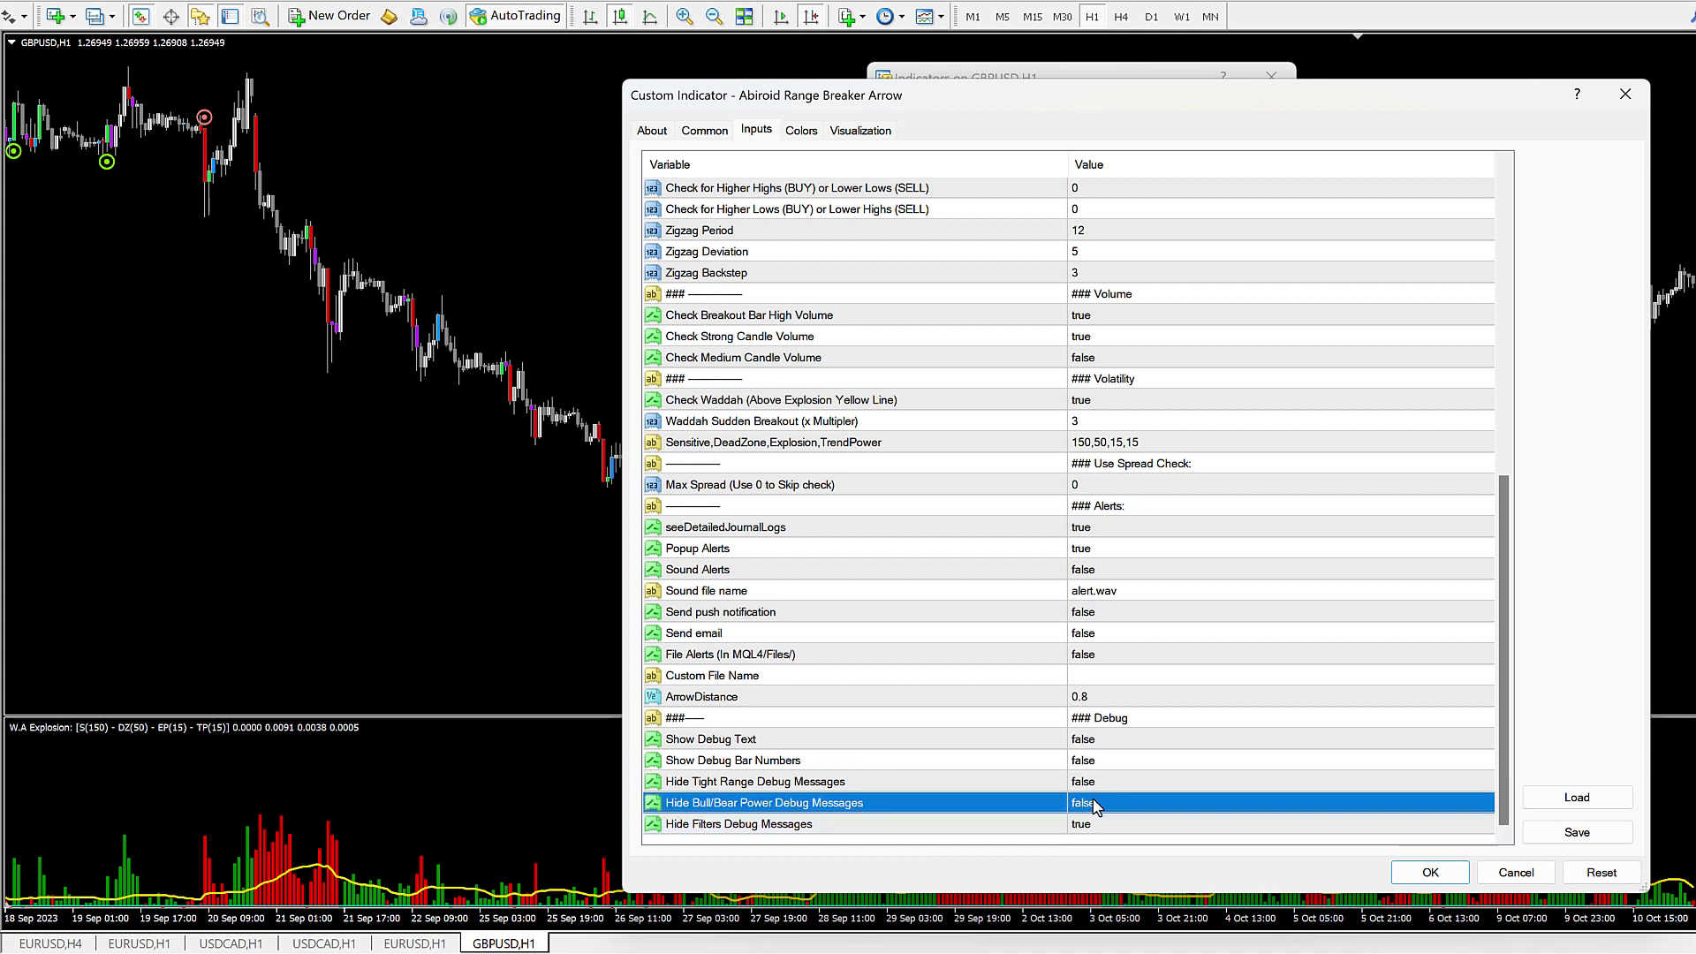
{"action": "left_click", "coordinate": [1092, 804]}
{"action": "left_click", "coordinate": [1087, 836]}
{"action": "left_click", "coordinate": [1015, 800]}
Step: Set Show Debug Text to true in the Debug section
{"action": "left_click", "coordinate": [1079, 739]}
{"action": "left_click", "coordinate": [1079, 740]}
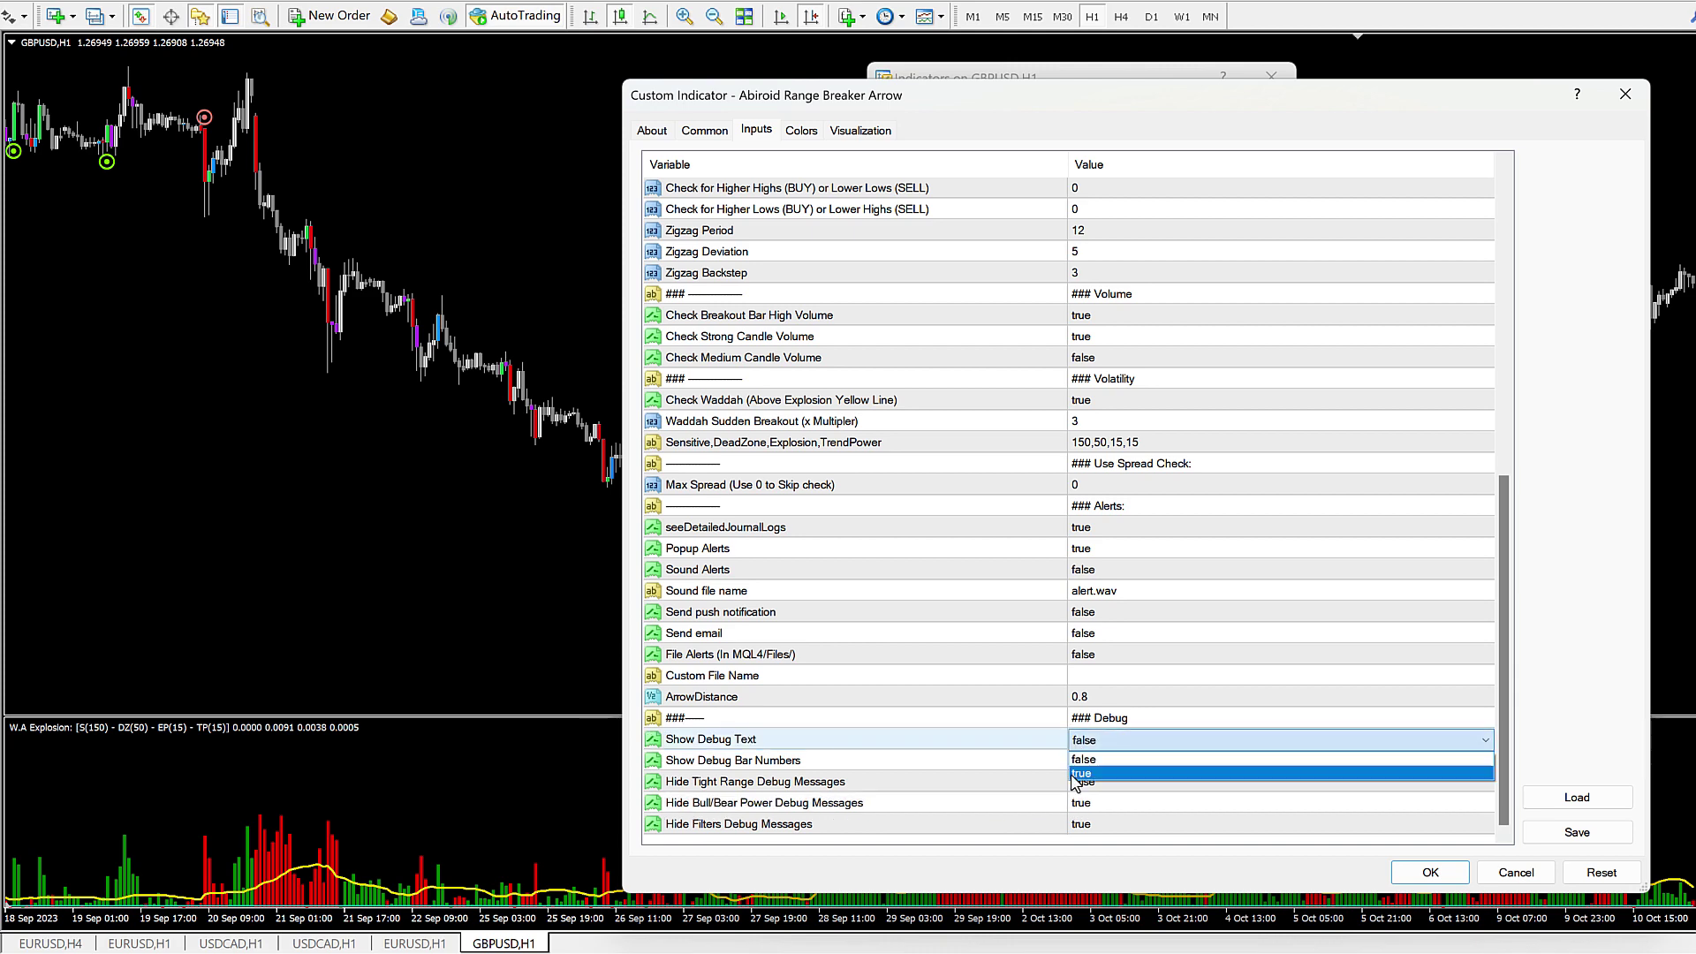
{"action": "left_click", "coordinate": [1074, 774]}
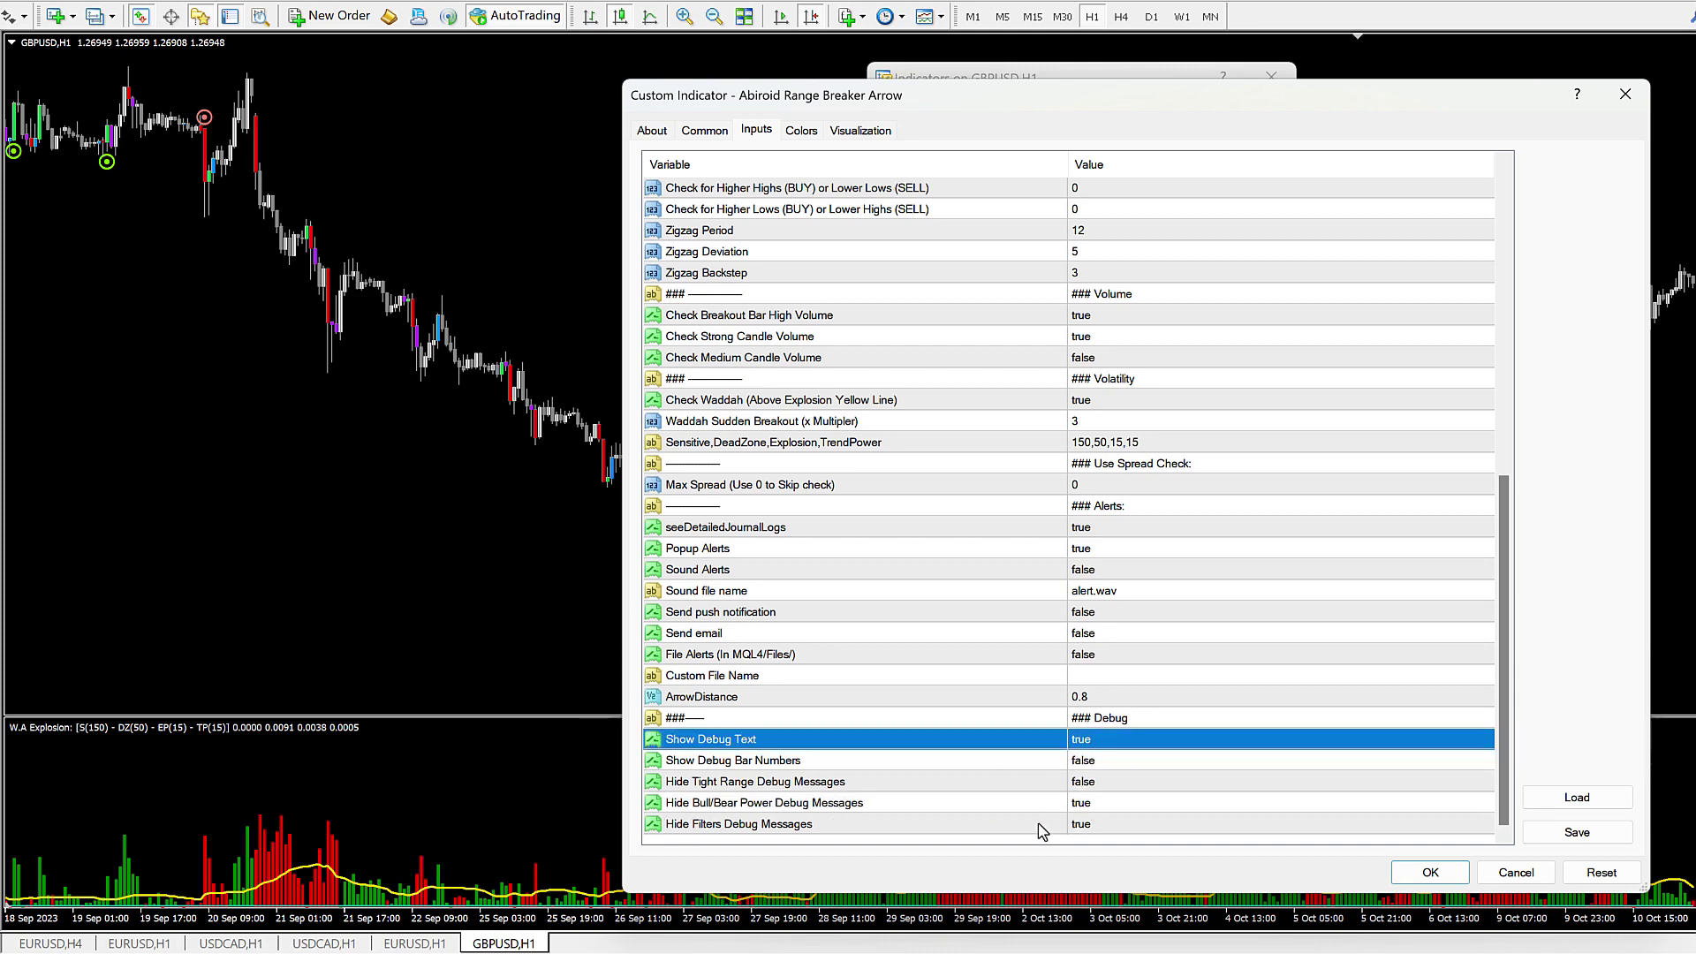
Step: Set Check Waddah (Above Explosion Yellow Line) to false in the Volatility section
{"action": "scroll", "coordinate": [1043, 831], "scroll_direction": "up", "scroll_amount": 10}
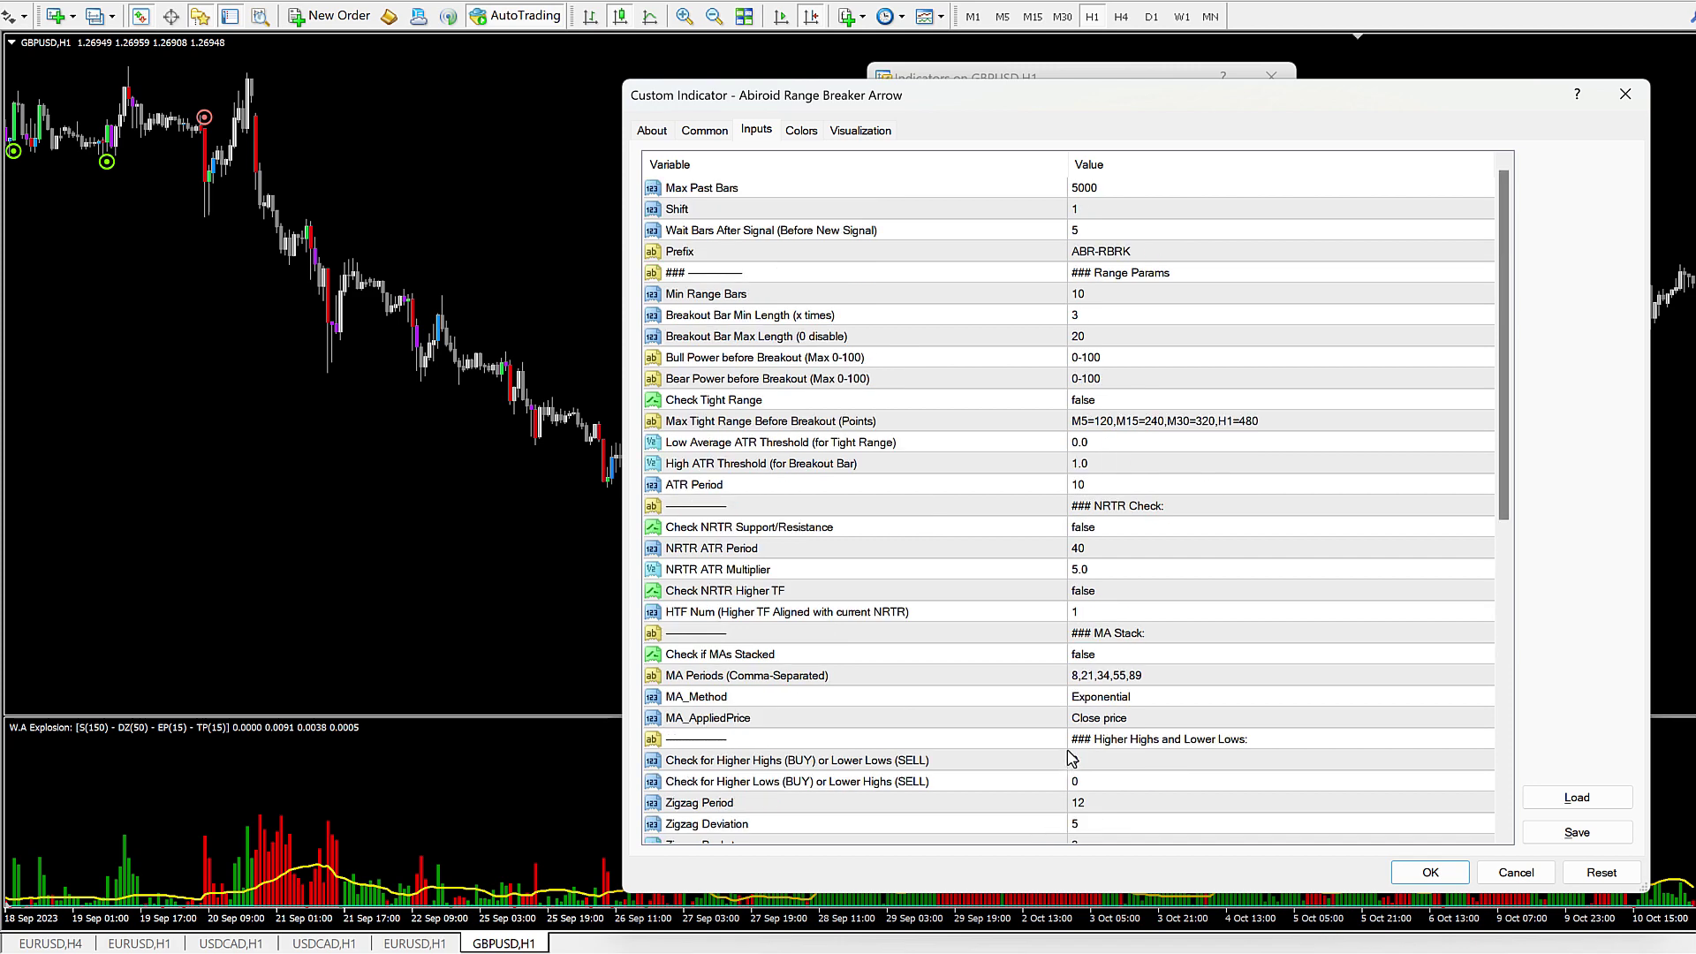
{"action": "scroll", "coordinate": [1093, 658], "scroll_direction": "down", "scroll_amount": 1}
{"action": "scroll", "coordinate": [1093, 659], "scroll_direction": "down", "scroll_amount": 6}
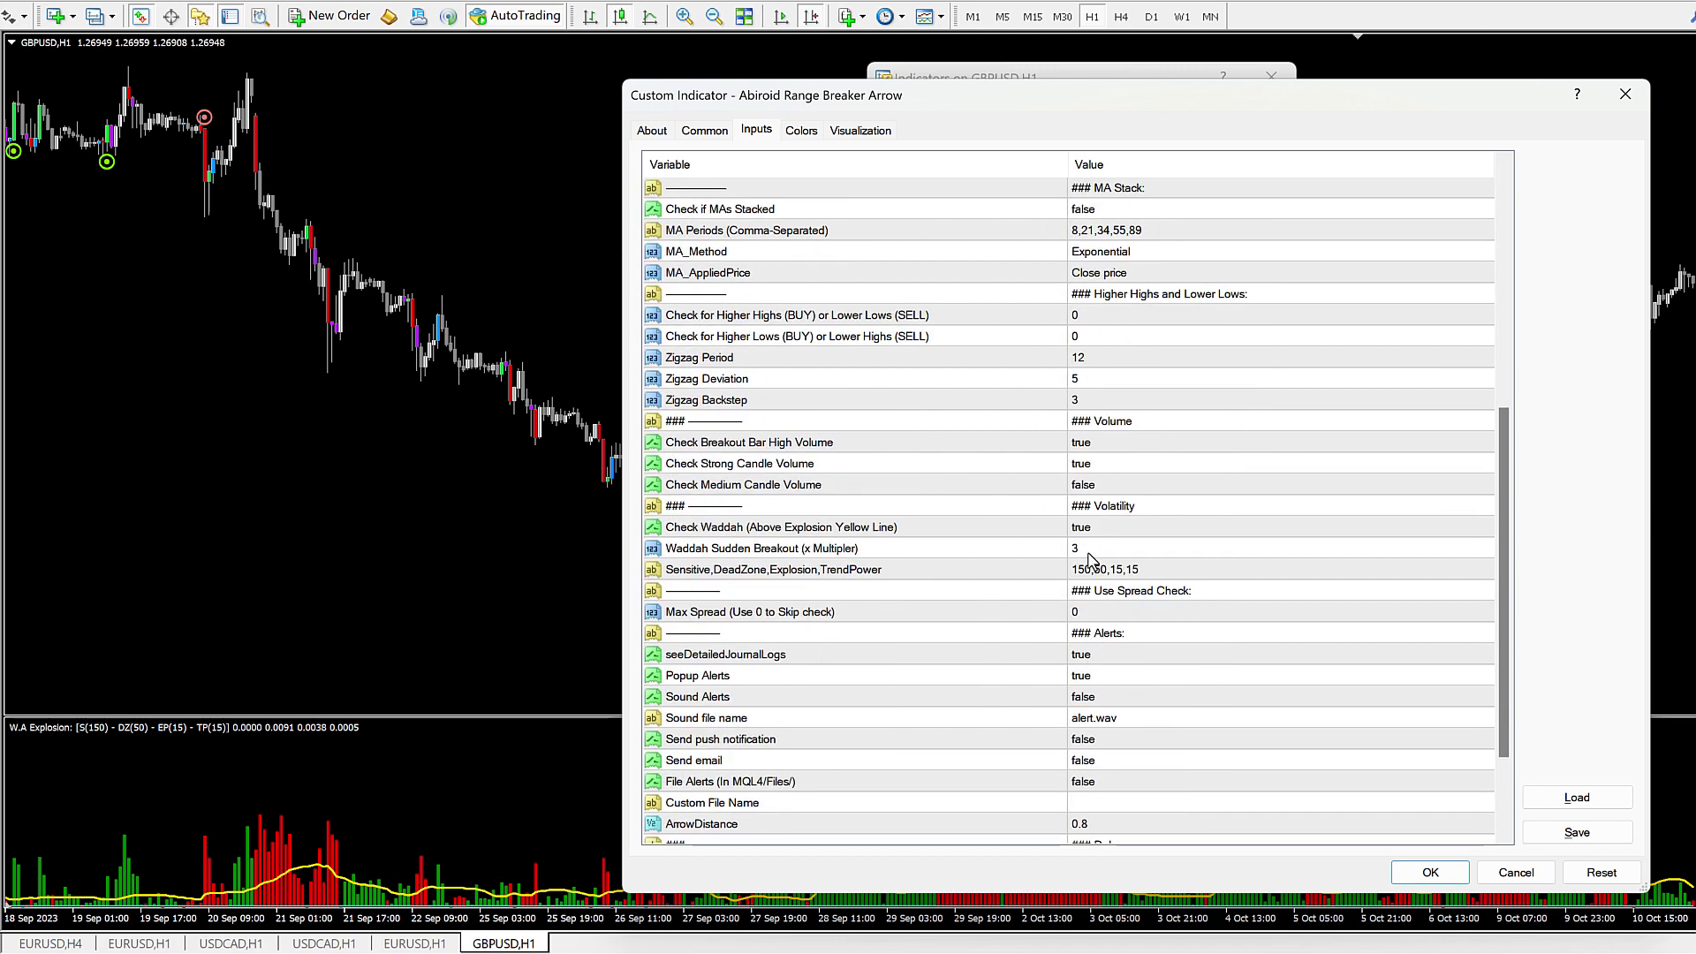
{"action": "left_click", "coordinate": [1089, 528]}
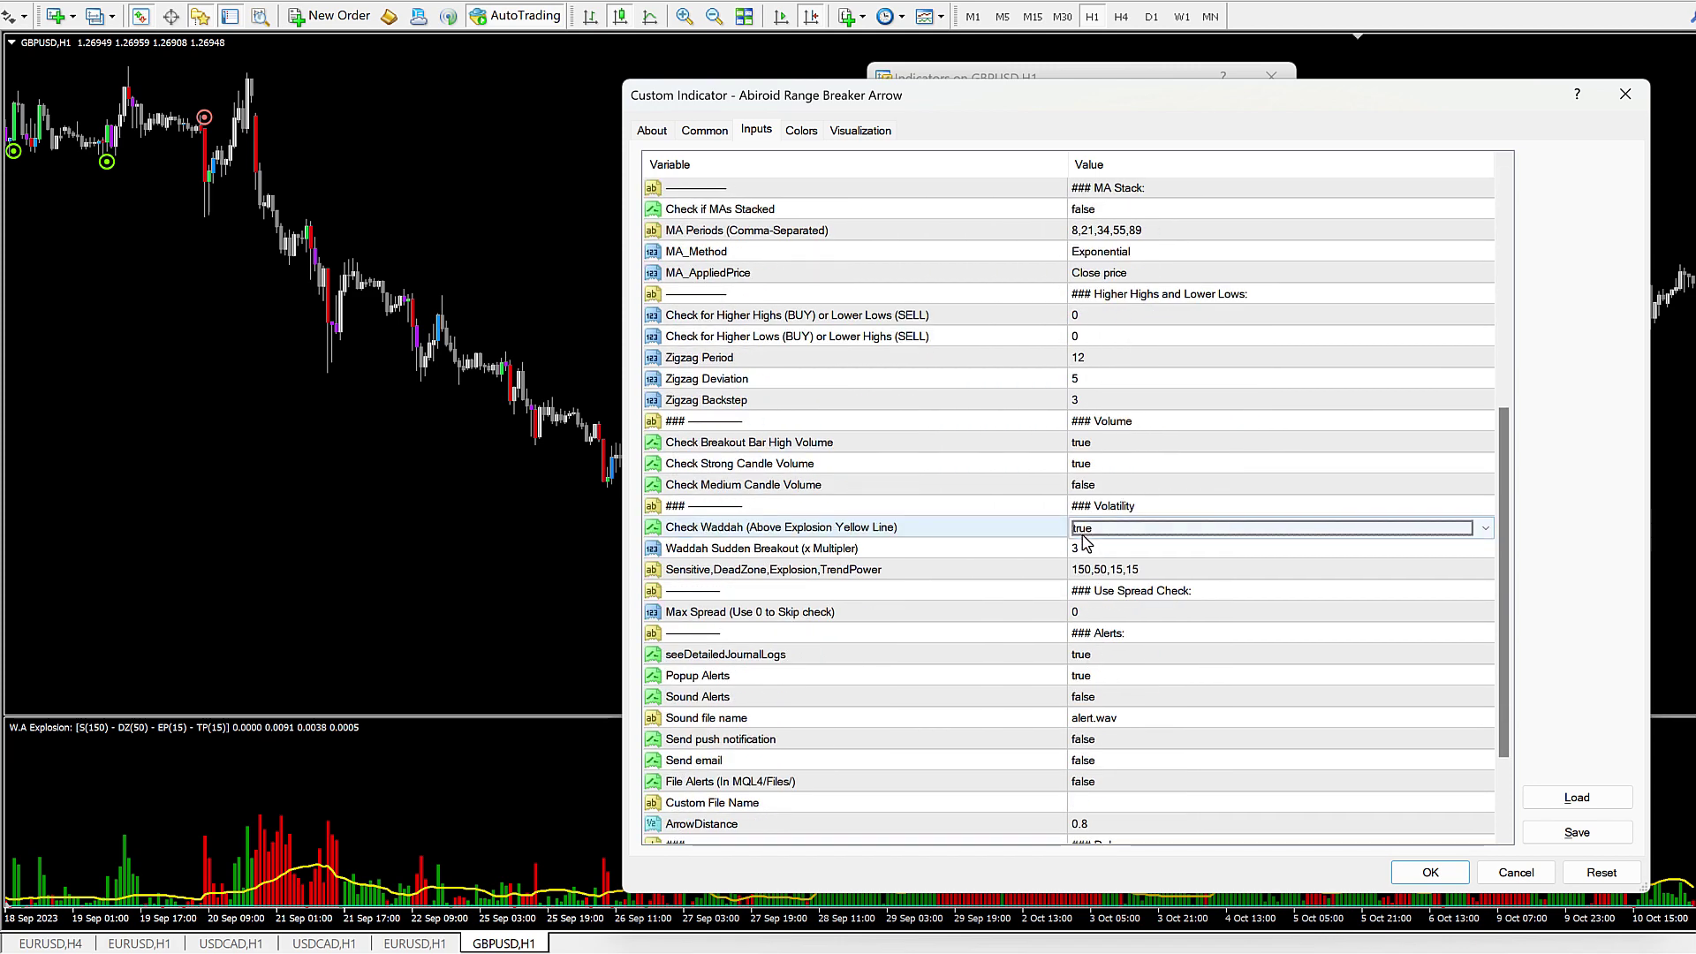
{"action": "left_click", "coordinate": [1089, 528]}
{"action": "left_click", "coordinate": [1088, 567]}
{"action": "left_click", "coordinate": [1065, 597]}
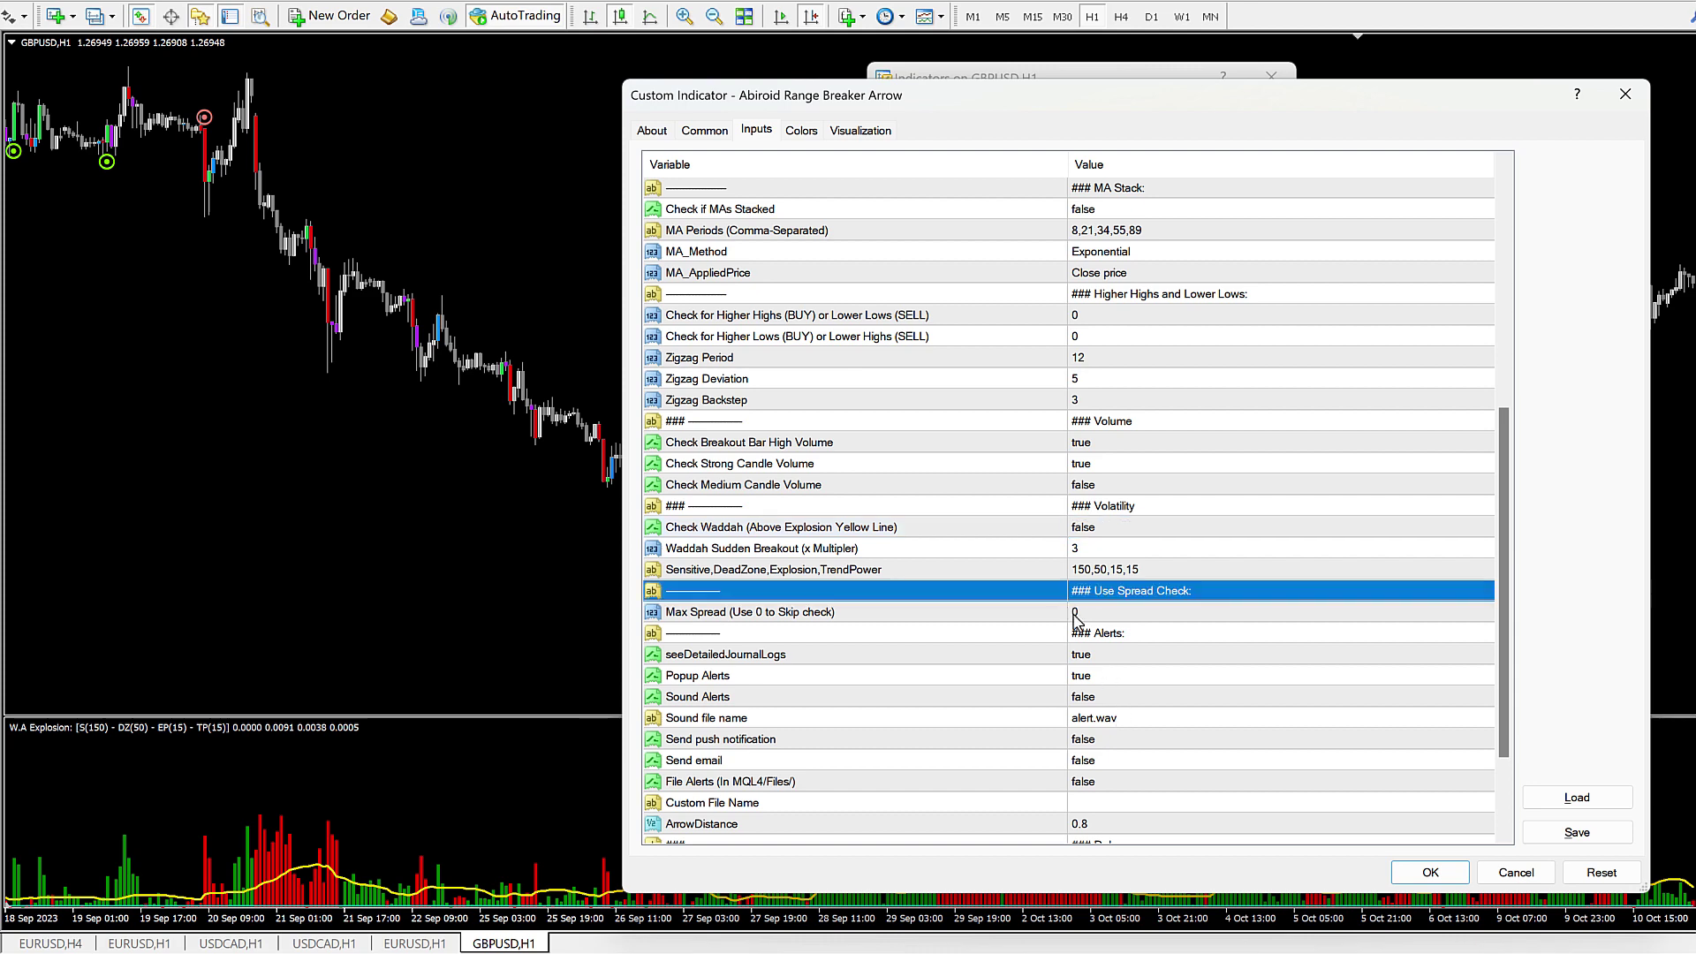
Step: Set Check if MAs Stacked to true, apply it, close the indicator list and inspect the earlier candles around 18–19 September
{"action": "scroll", "coordinate": [1180, 746], "scroll_direction": "up", "scroll_amount": 3}
{"action": "scroll", "coordinate": [1180, 749], "scroll_direction": "up", "scroll_amount": 3}
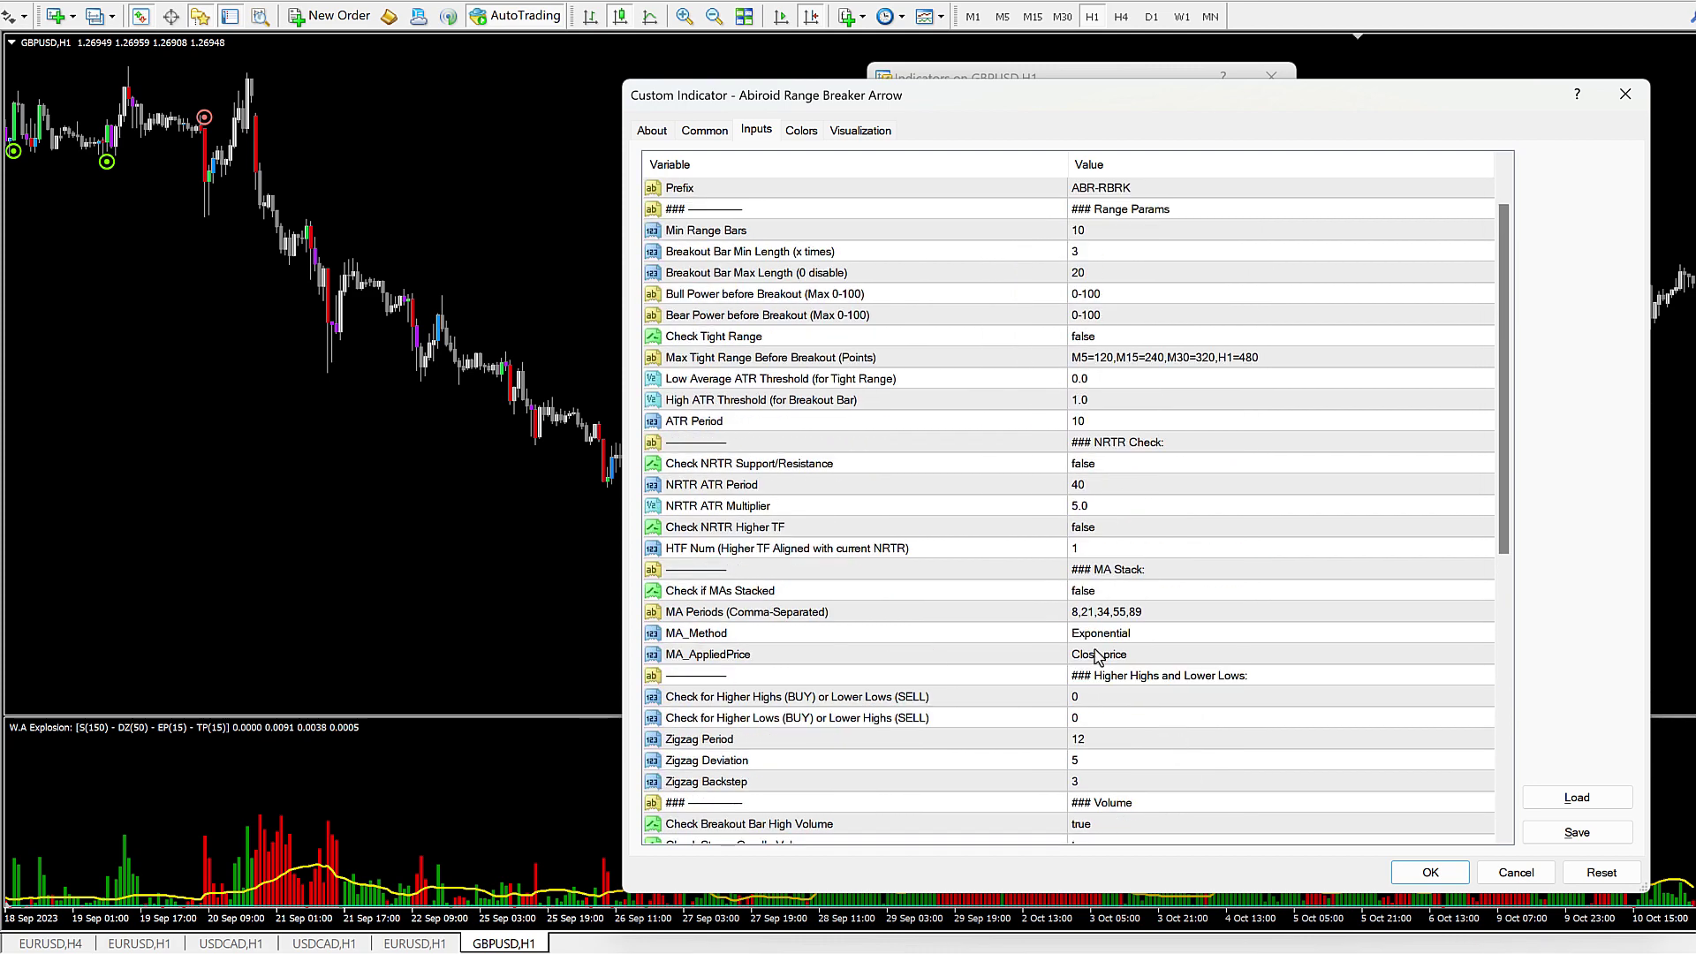
{"action": "left_click", "coordinate": [988, 590]}
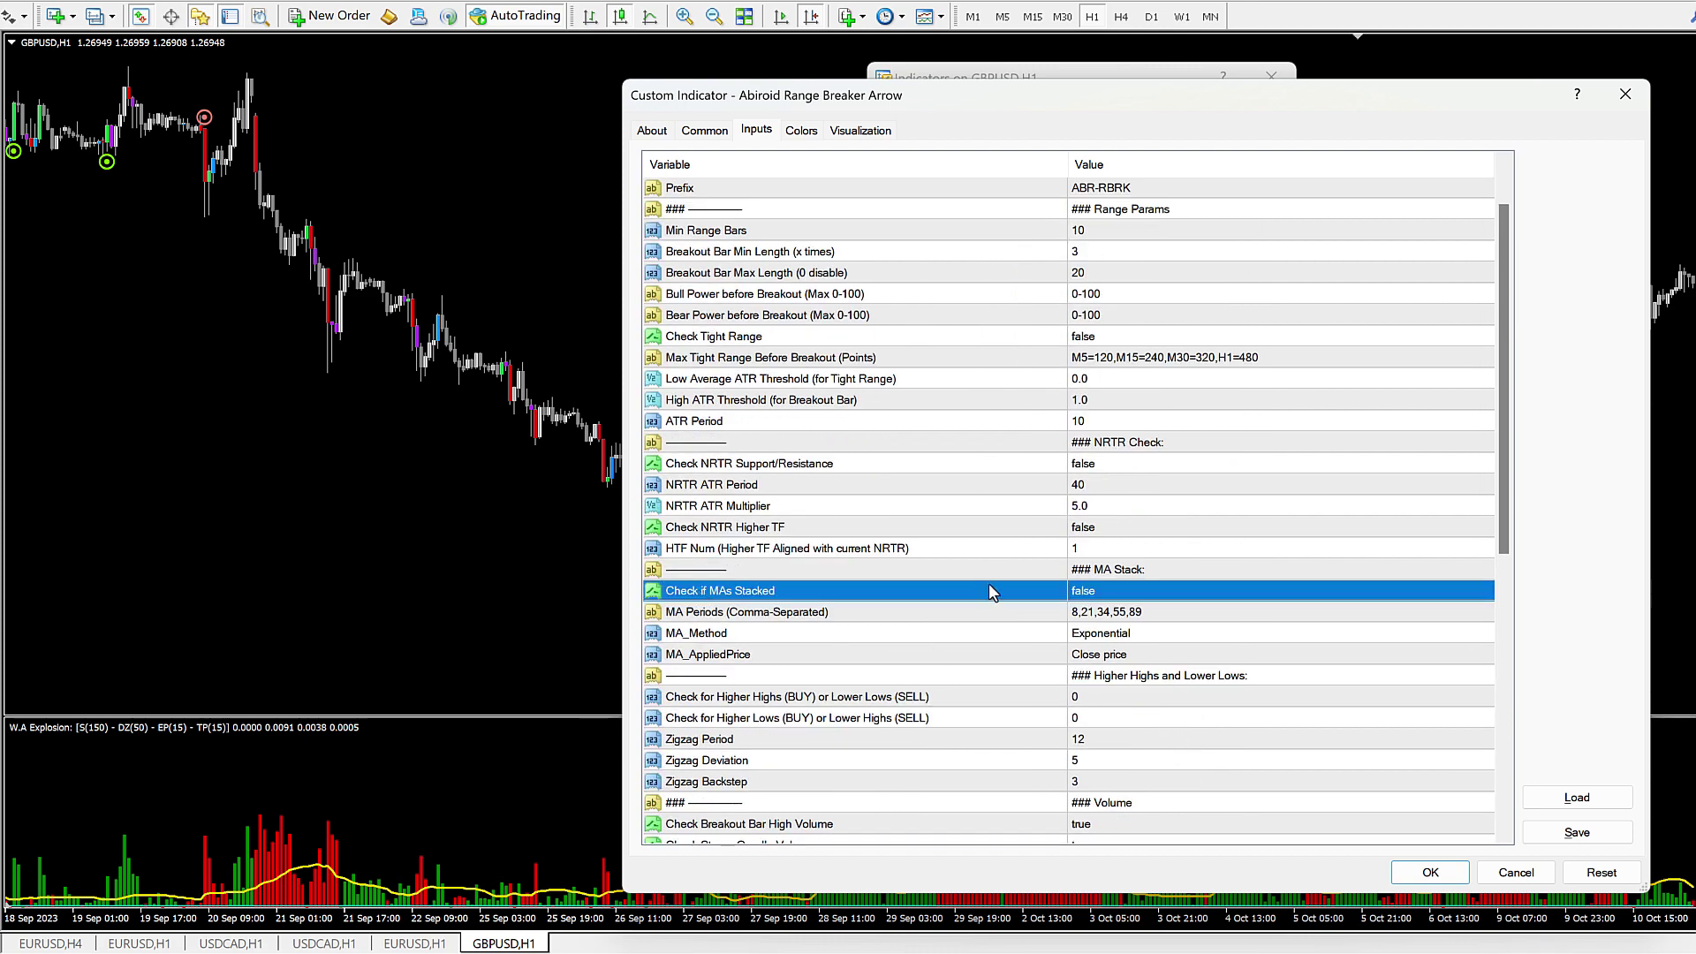
{"action": "left_click", "coordinate": [1107, 594]}
{"action": "left_click", "coordinate": [1107, 594]}
{"action": "left_click", "coordinate": [1109, 629]}
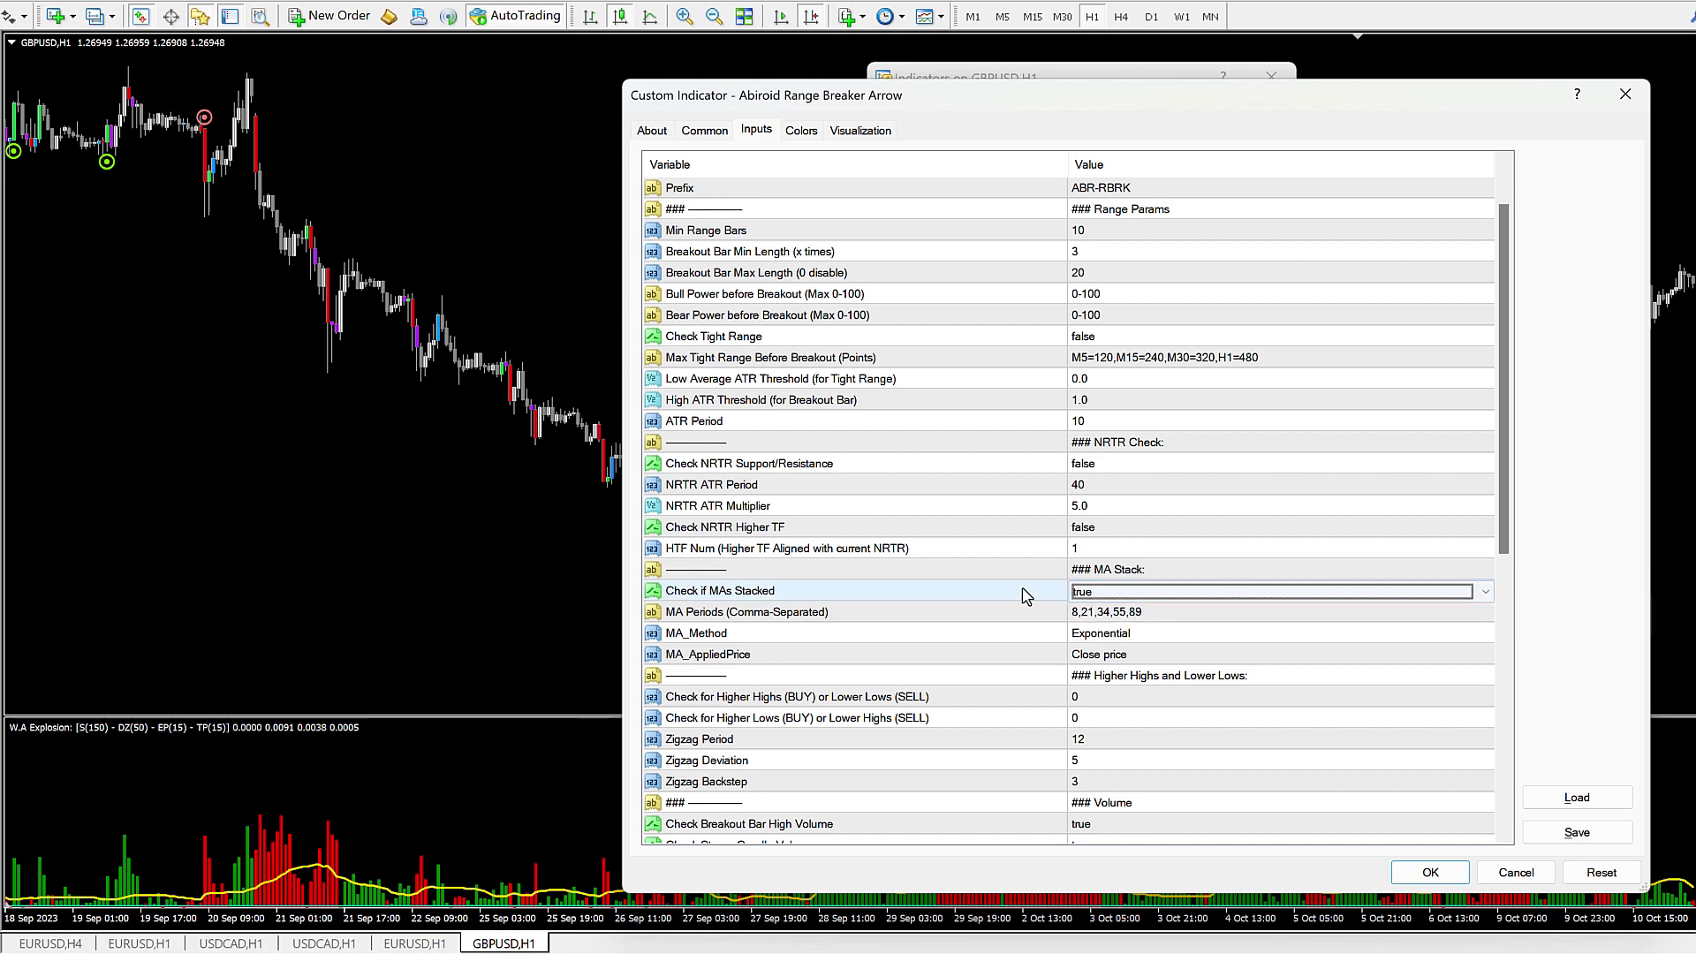
{"action": "left_click", "coordinate": [1030, 594]}
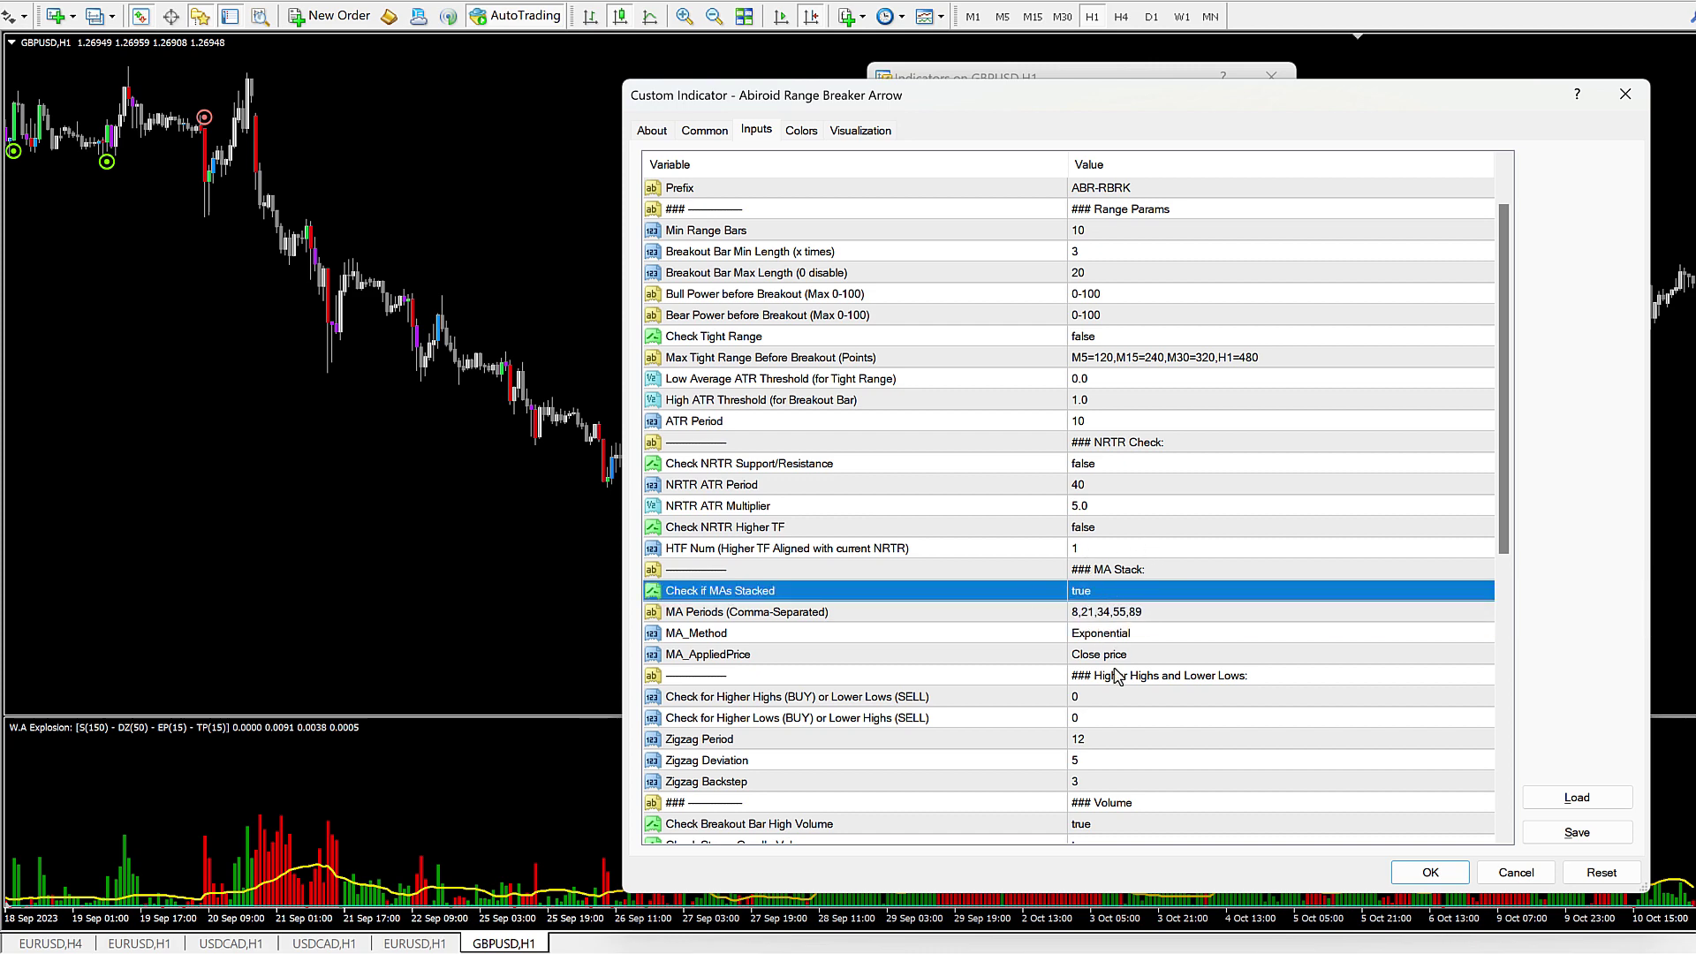
{"action": "left_click", "coordinate": [1449, 874]}
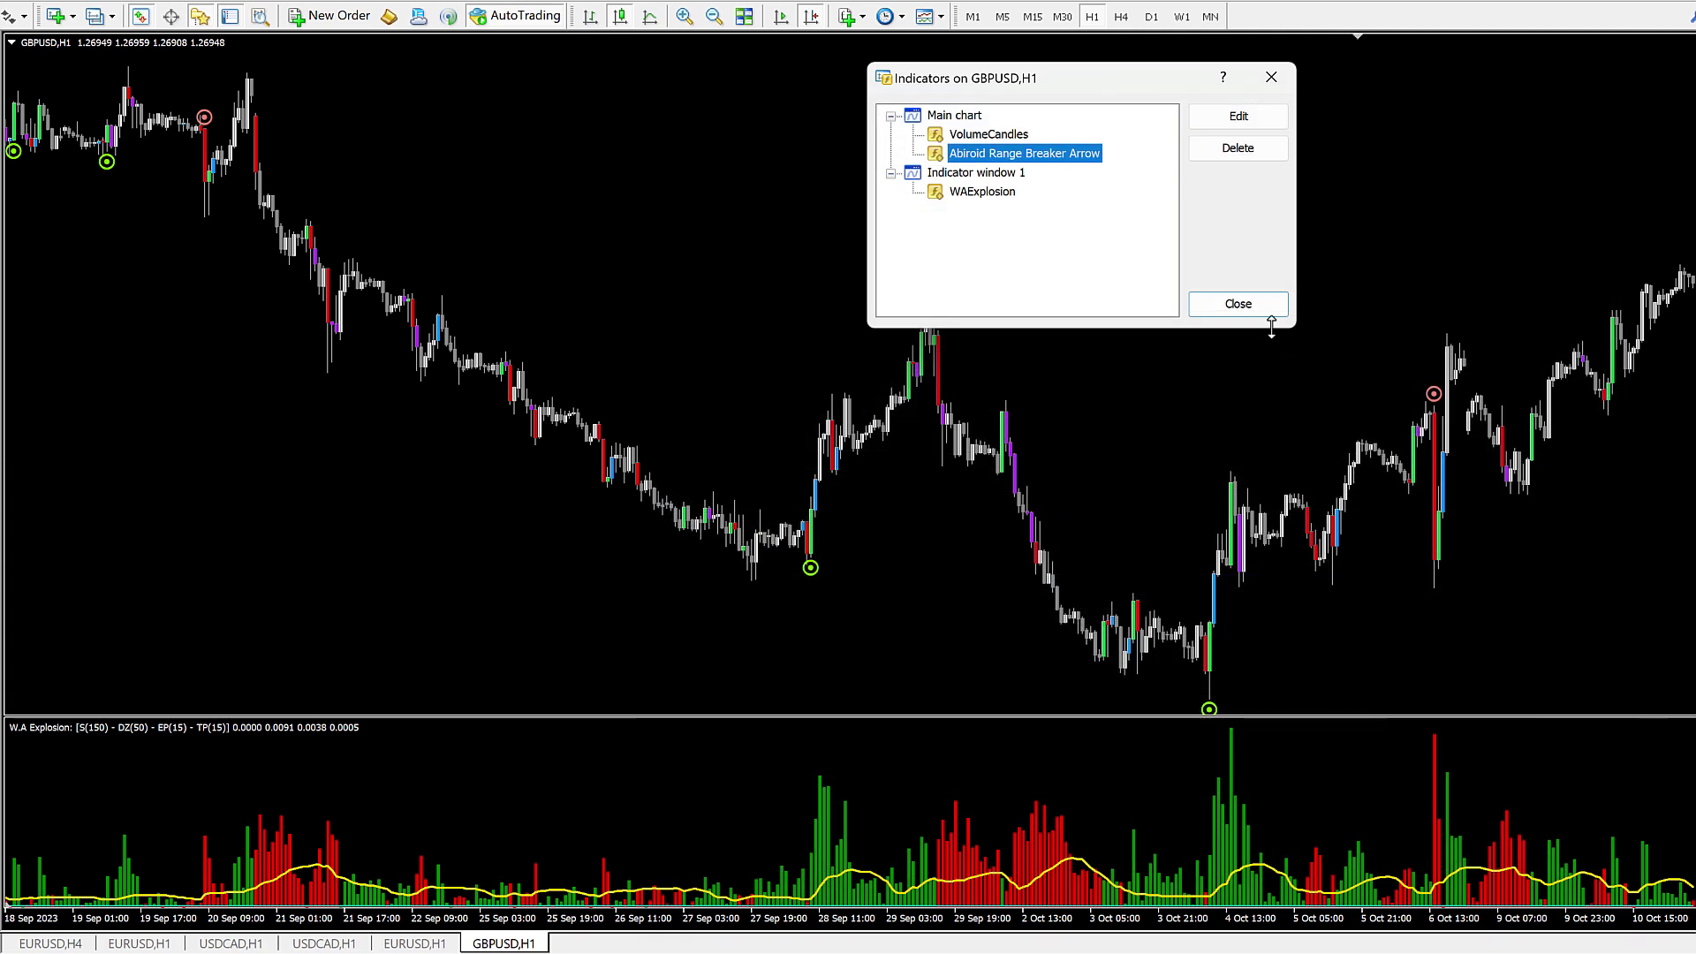
{"action": "left_click", "coordinate": [1237, 305]}
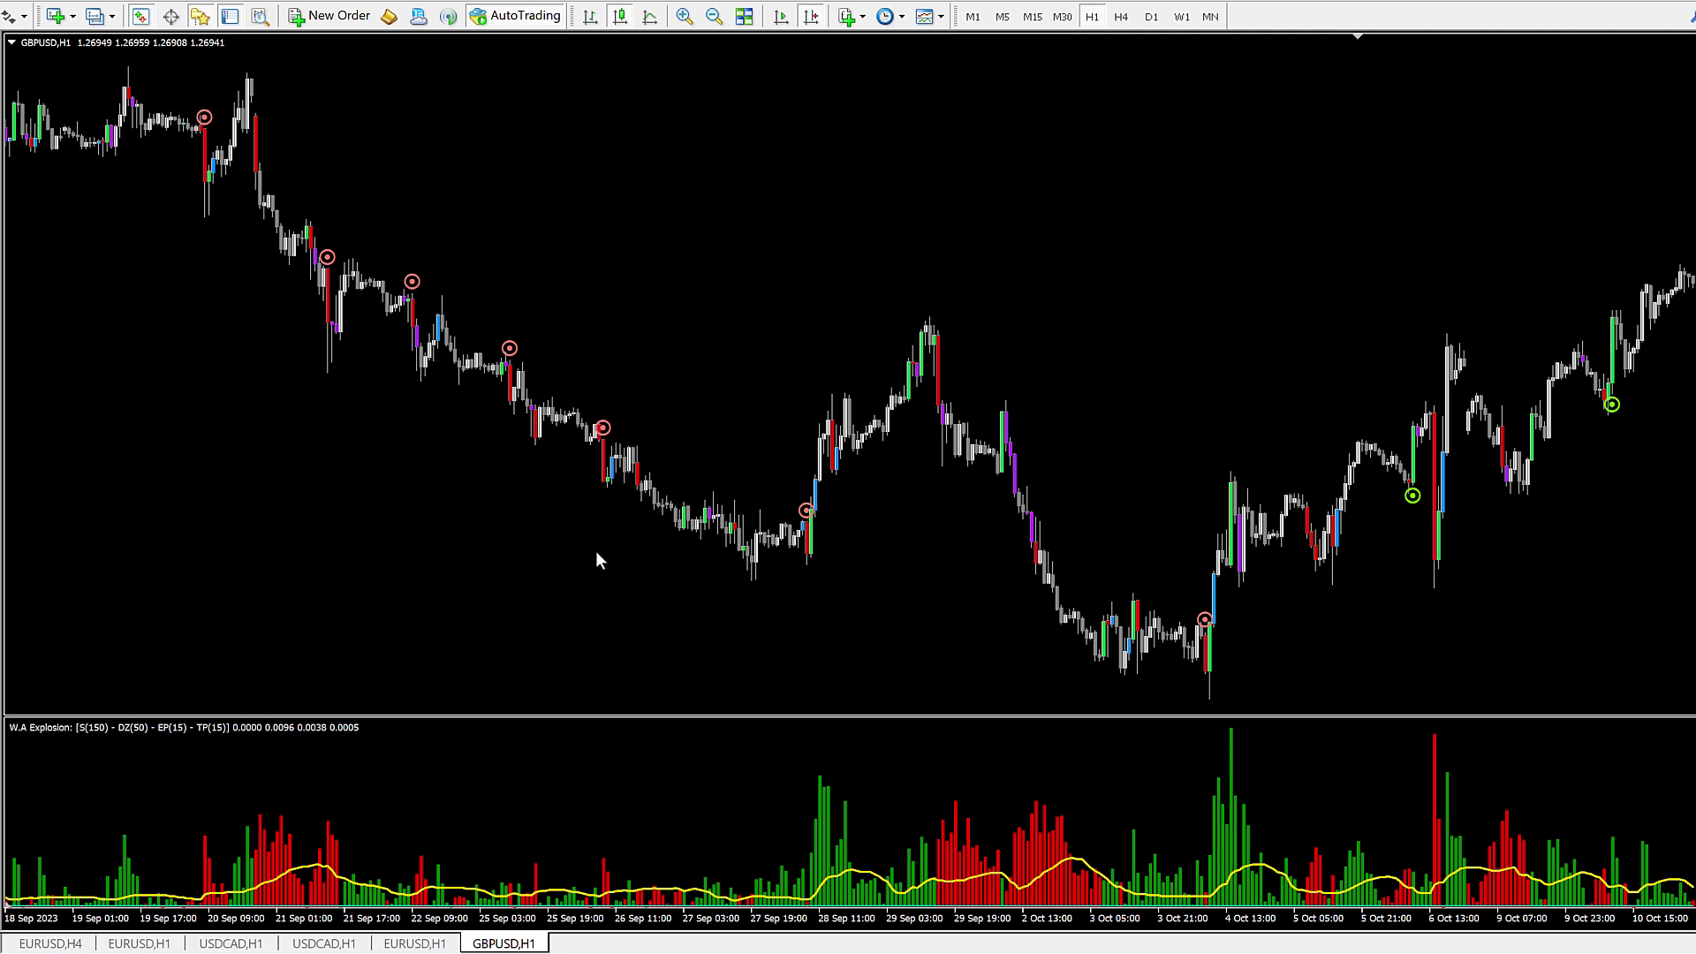
{"action": "left_click_drag", "start_coordinate": [242, 527], "coordinate": [1021, 475]}
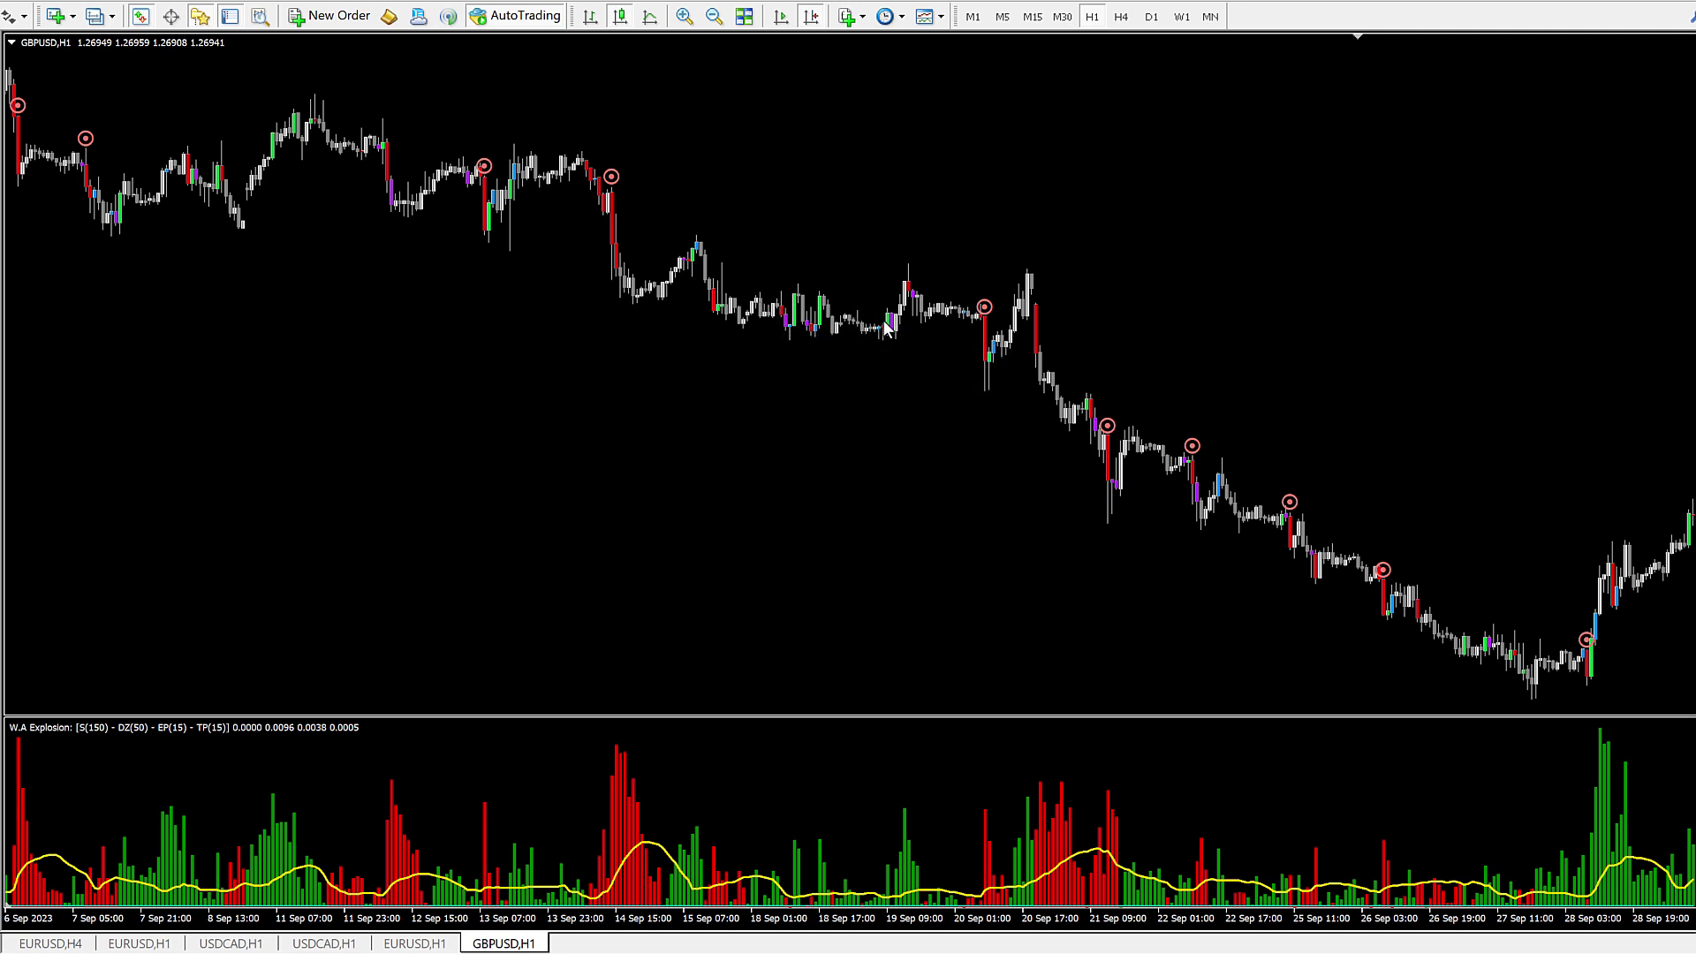
{"action": "mouse_move", "coordinate": [815, 327]}
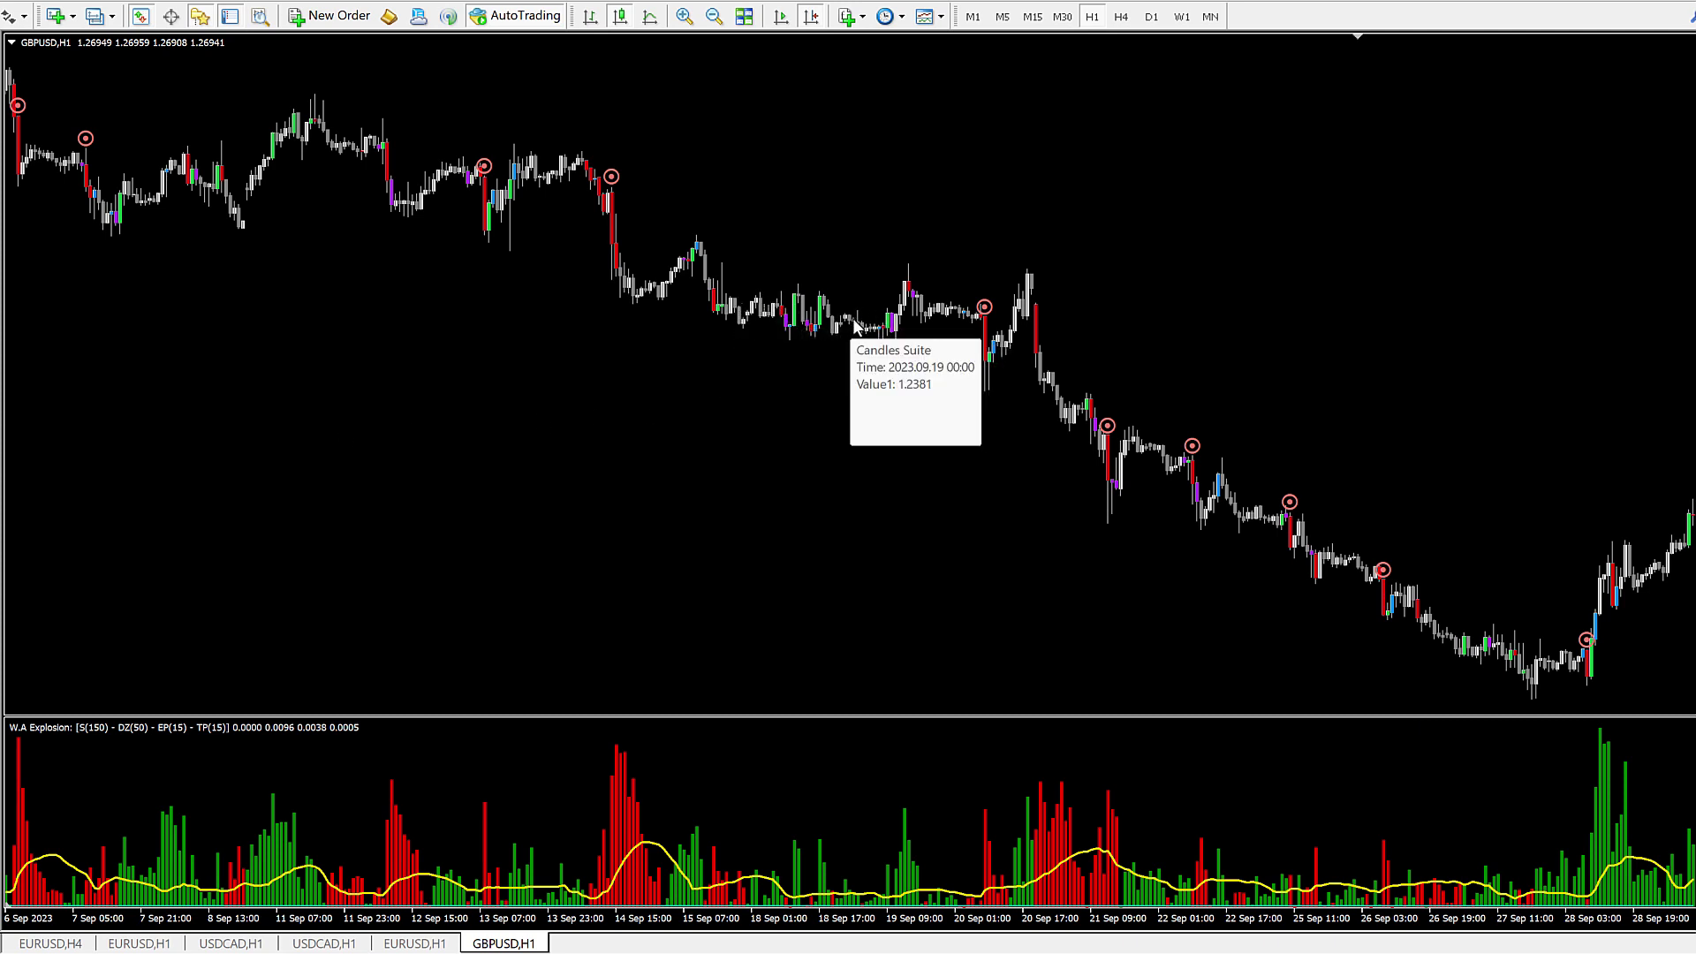
{"action": "mouse_move", "coordinate": [896, 329]}
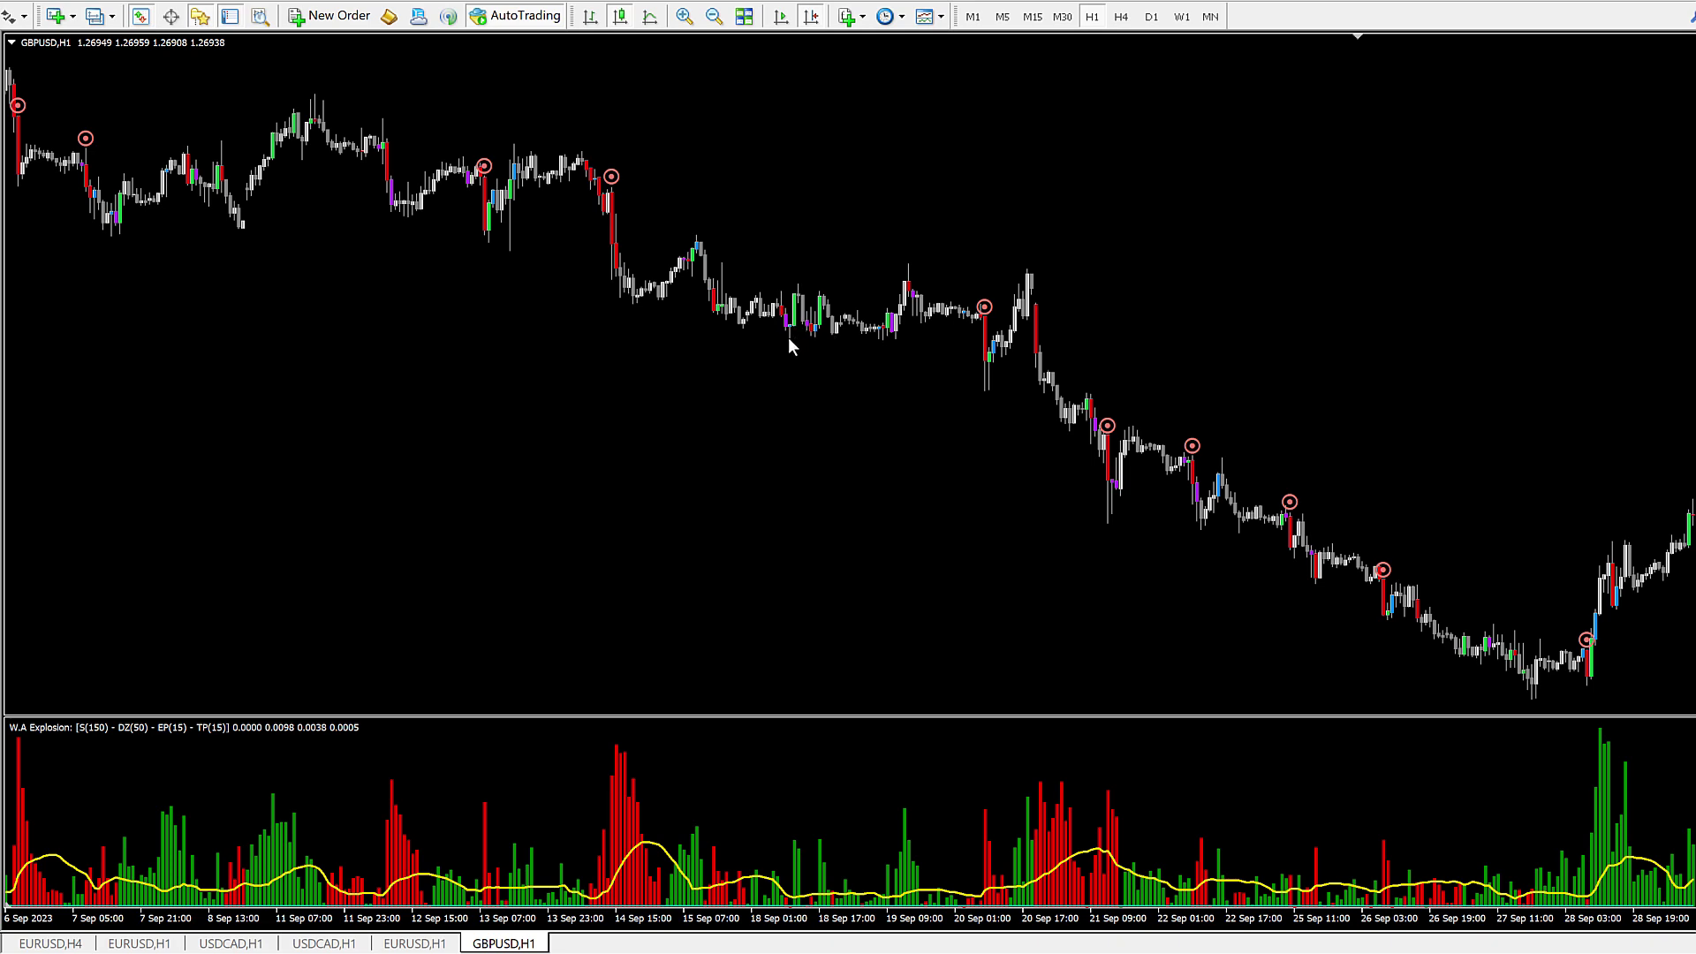
Step: Review Min Range Bars and Breakout Bar Min Length in the Range Breaker Arrow inputs, then close the settings and indicator list without changes
{"action": "right_click", "coordinate": [715, 417]}
{"action": "left_click", "coordinate": [793, 530]}
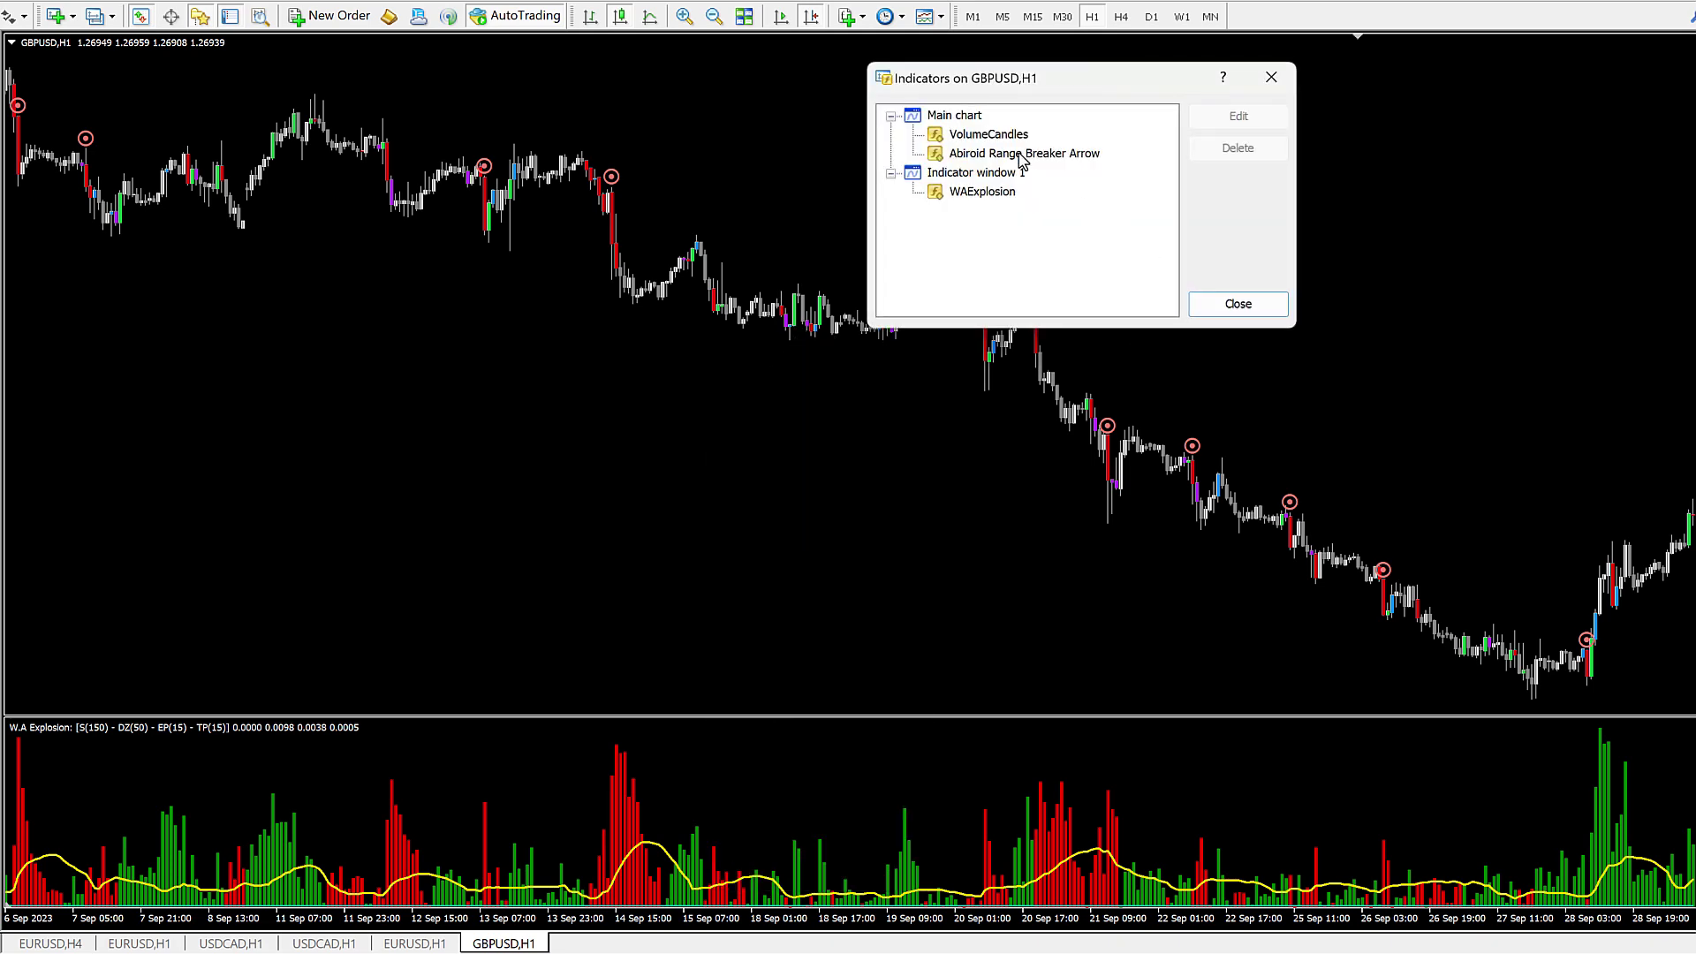
{"action": "double_click", "coordinate": [1022, 156]}
{"action": "left_click", "coordinate": [1091, 324]}
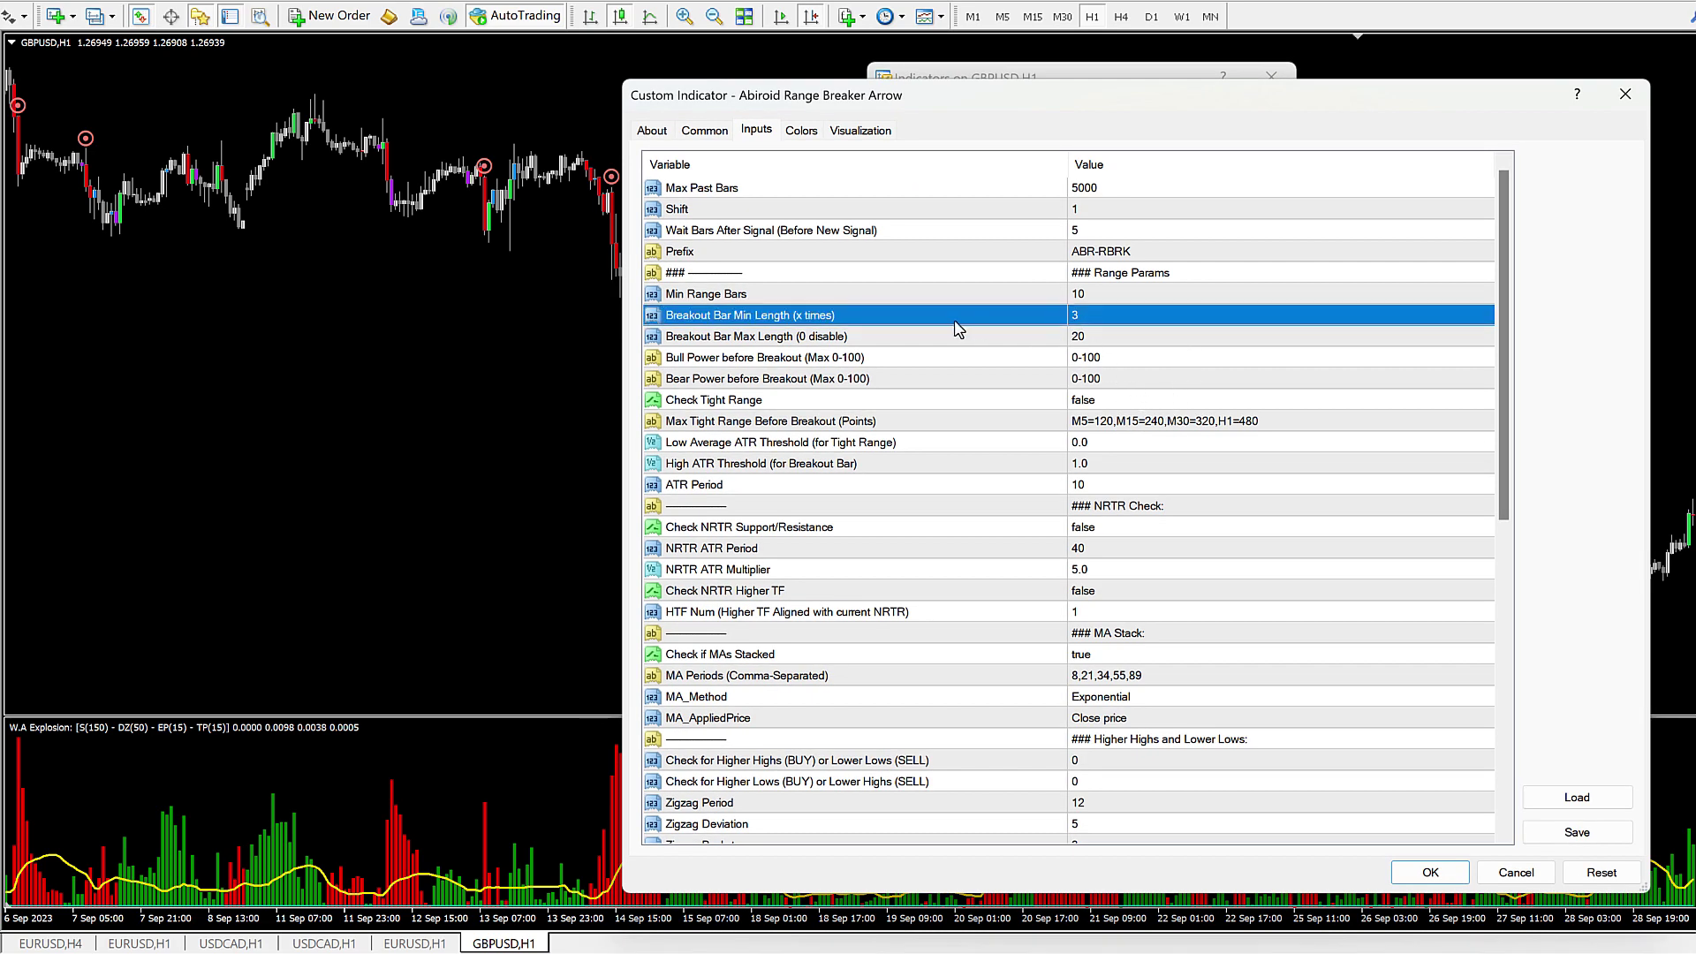
{"action": "left_click", "coordinate": [1098, 281]}
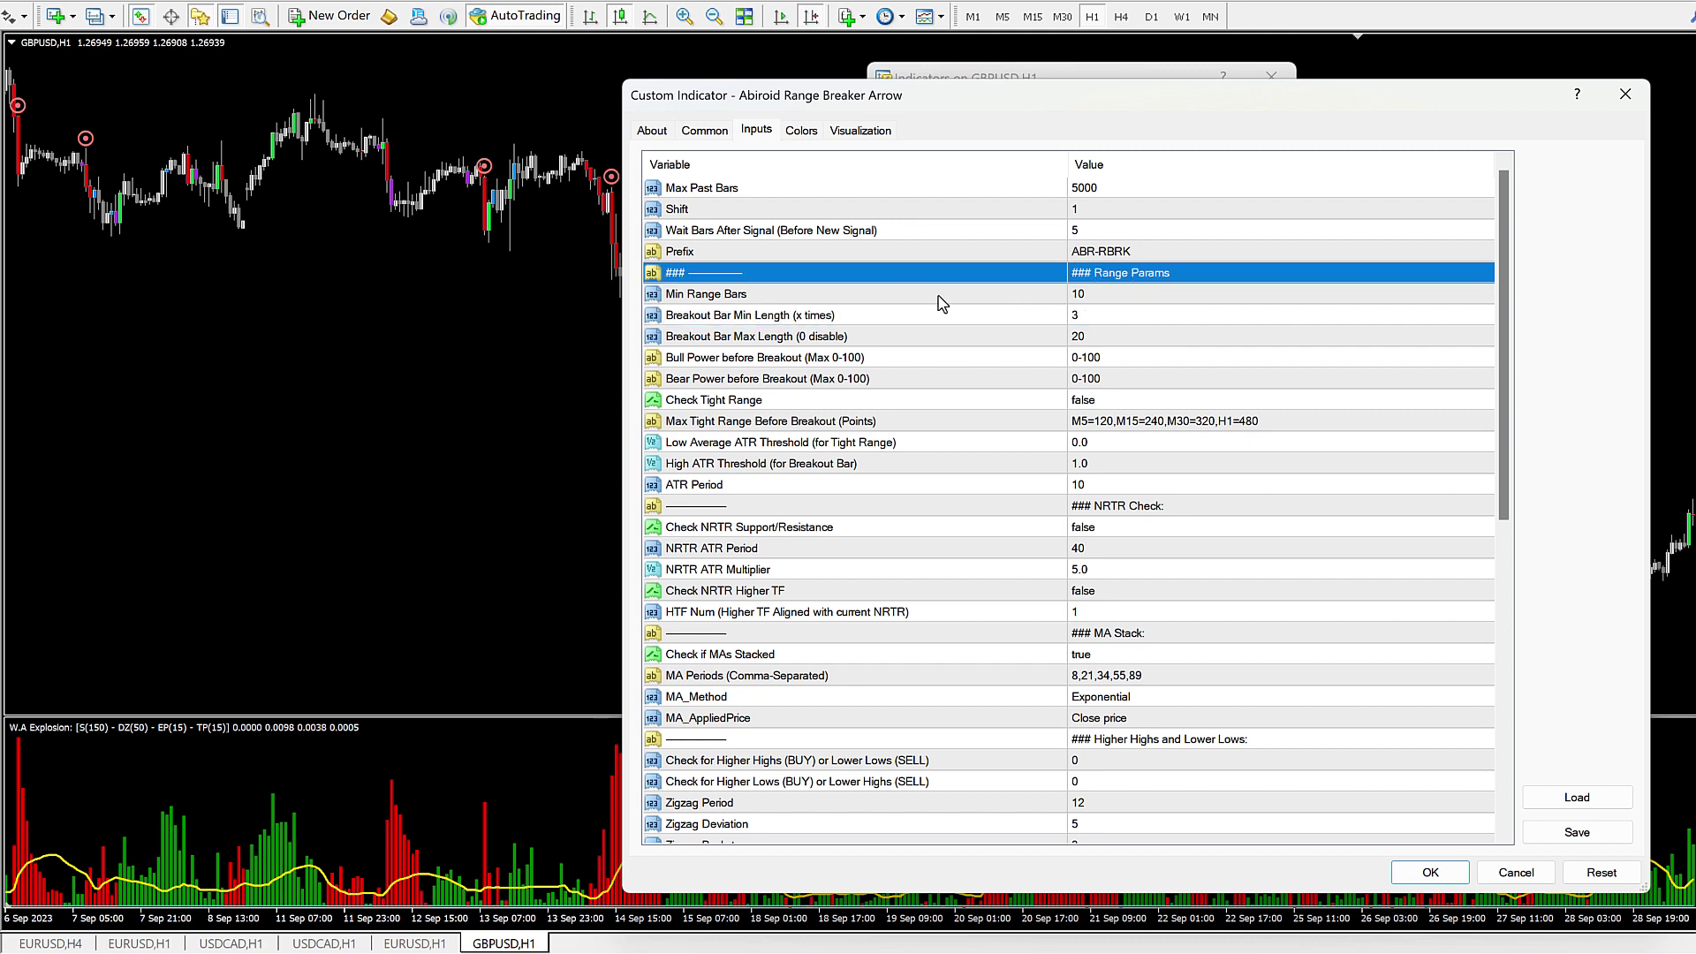
{"action": "left_click", "coordinate": [730, 303]}
{"action": "left_click", "coordinate": [1089, 298]}
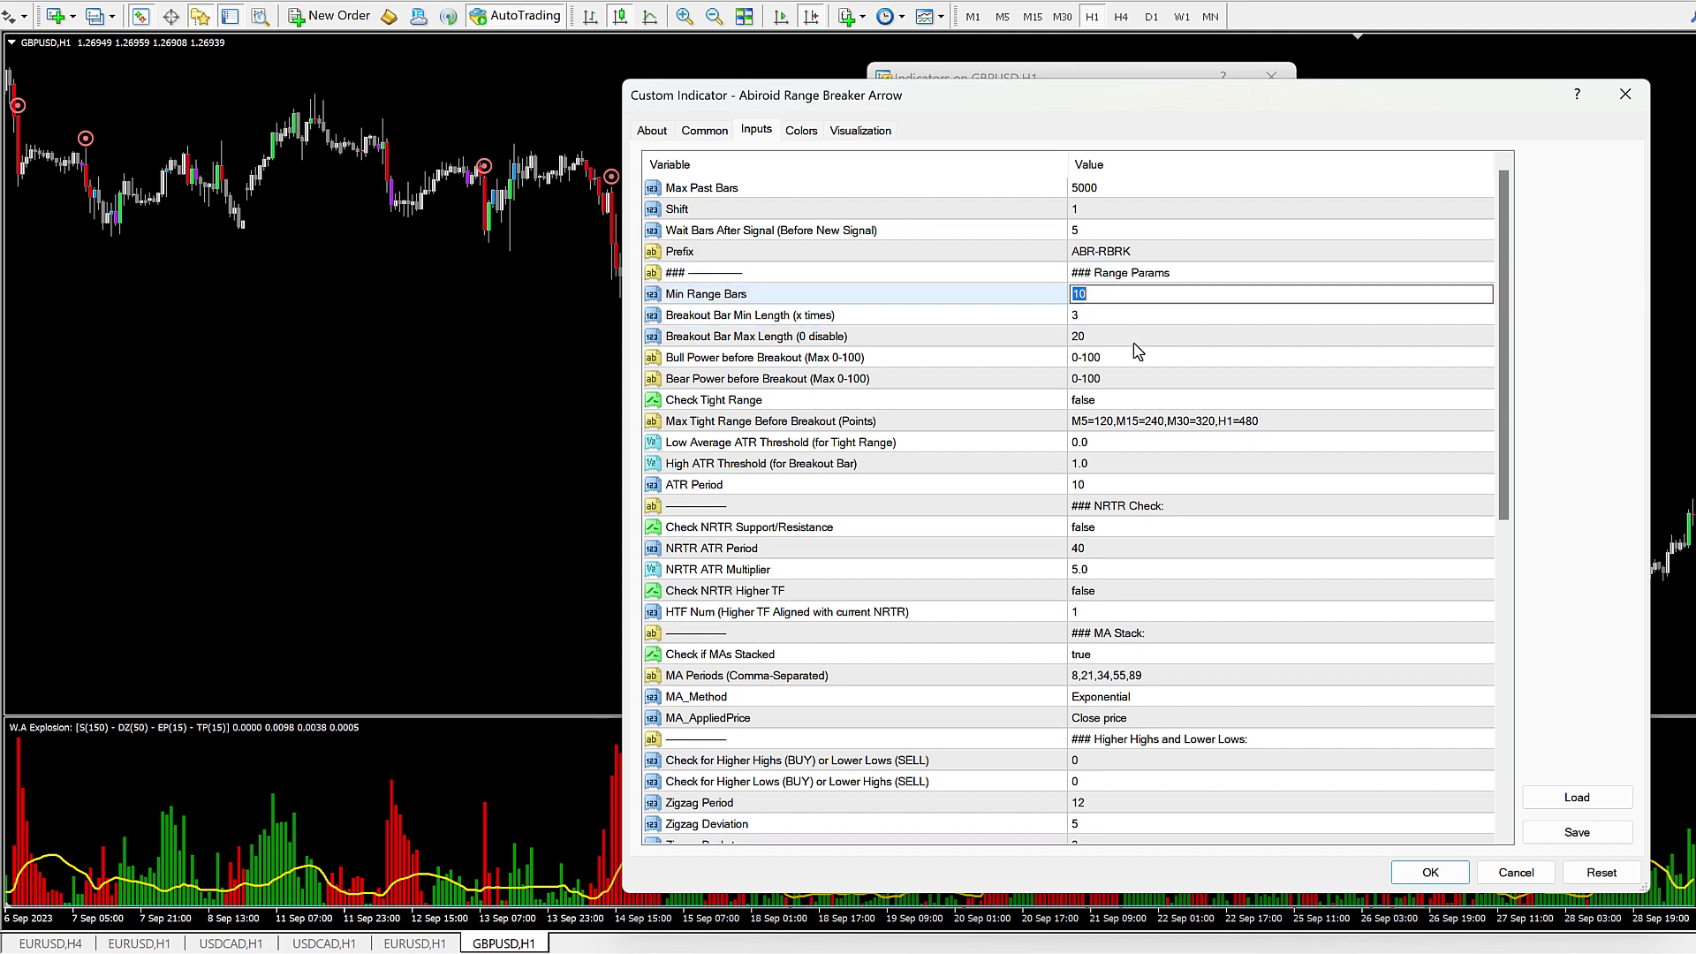
{"action": "left_click", "coordinate": [726, 318]}
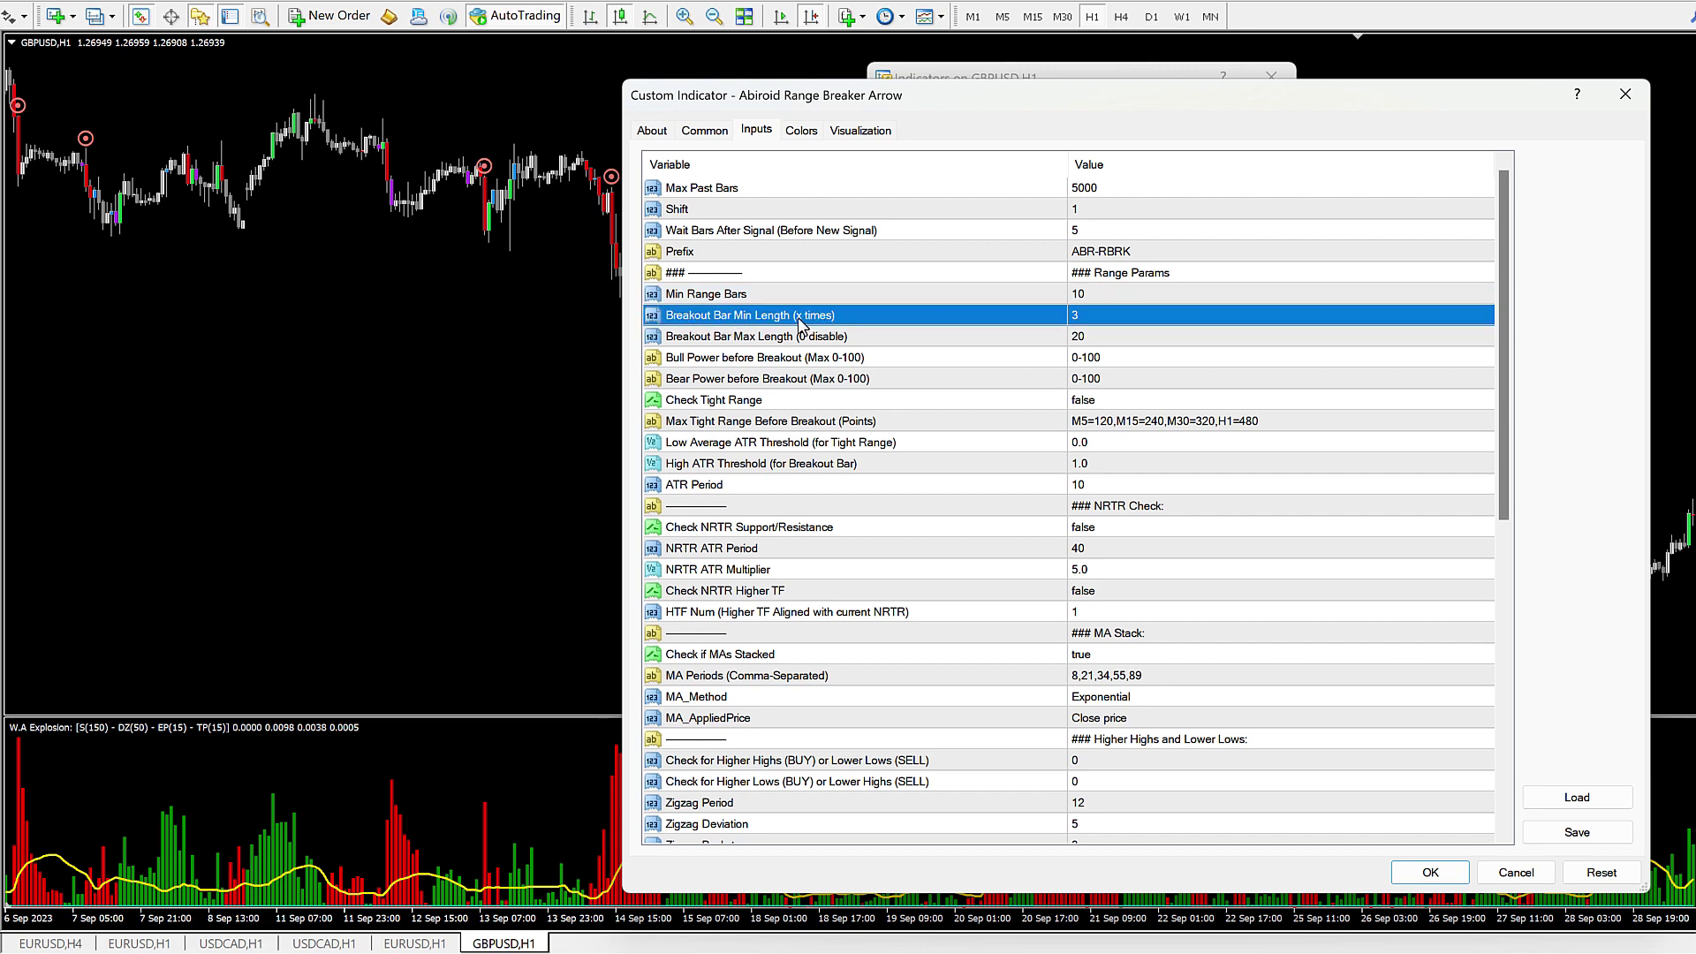
{"action": "left_click", "coordinate": [1087, 318]}
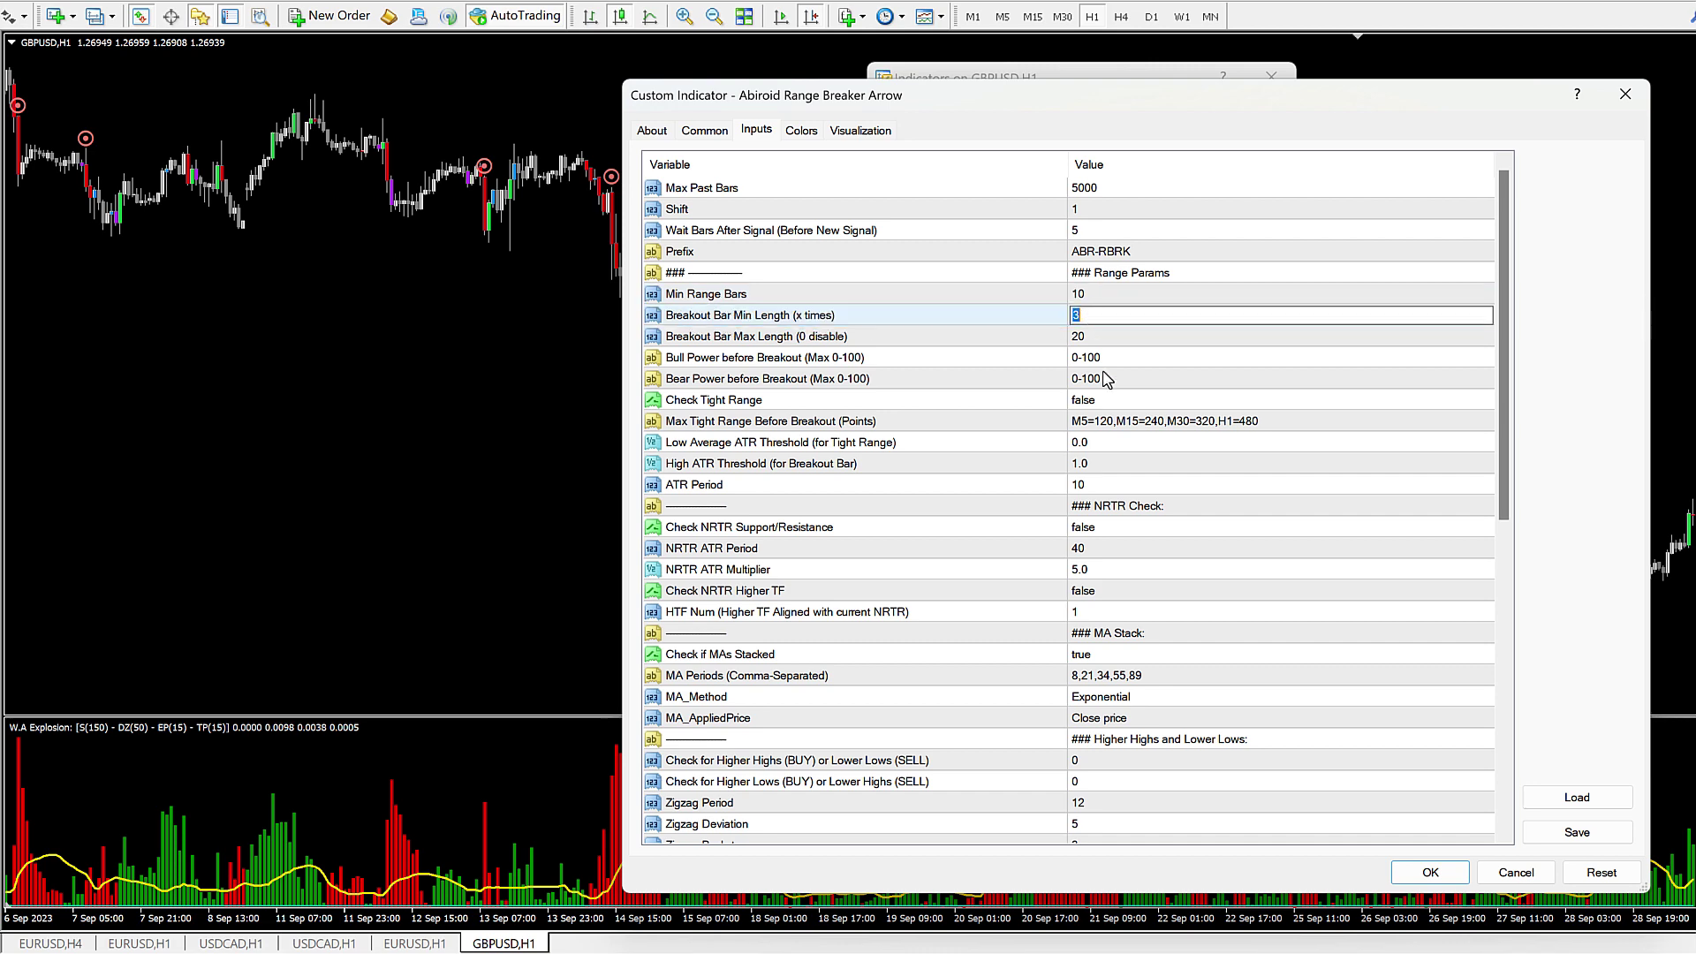
{"action": "left_click", "coordinate": [1212, 254]}
{"action": "left_click", "coordinate": [1623, 93]}
{"action": "left_click", "coordinate": [1272, 77]}
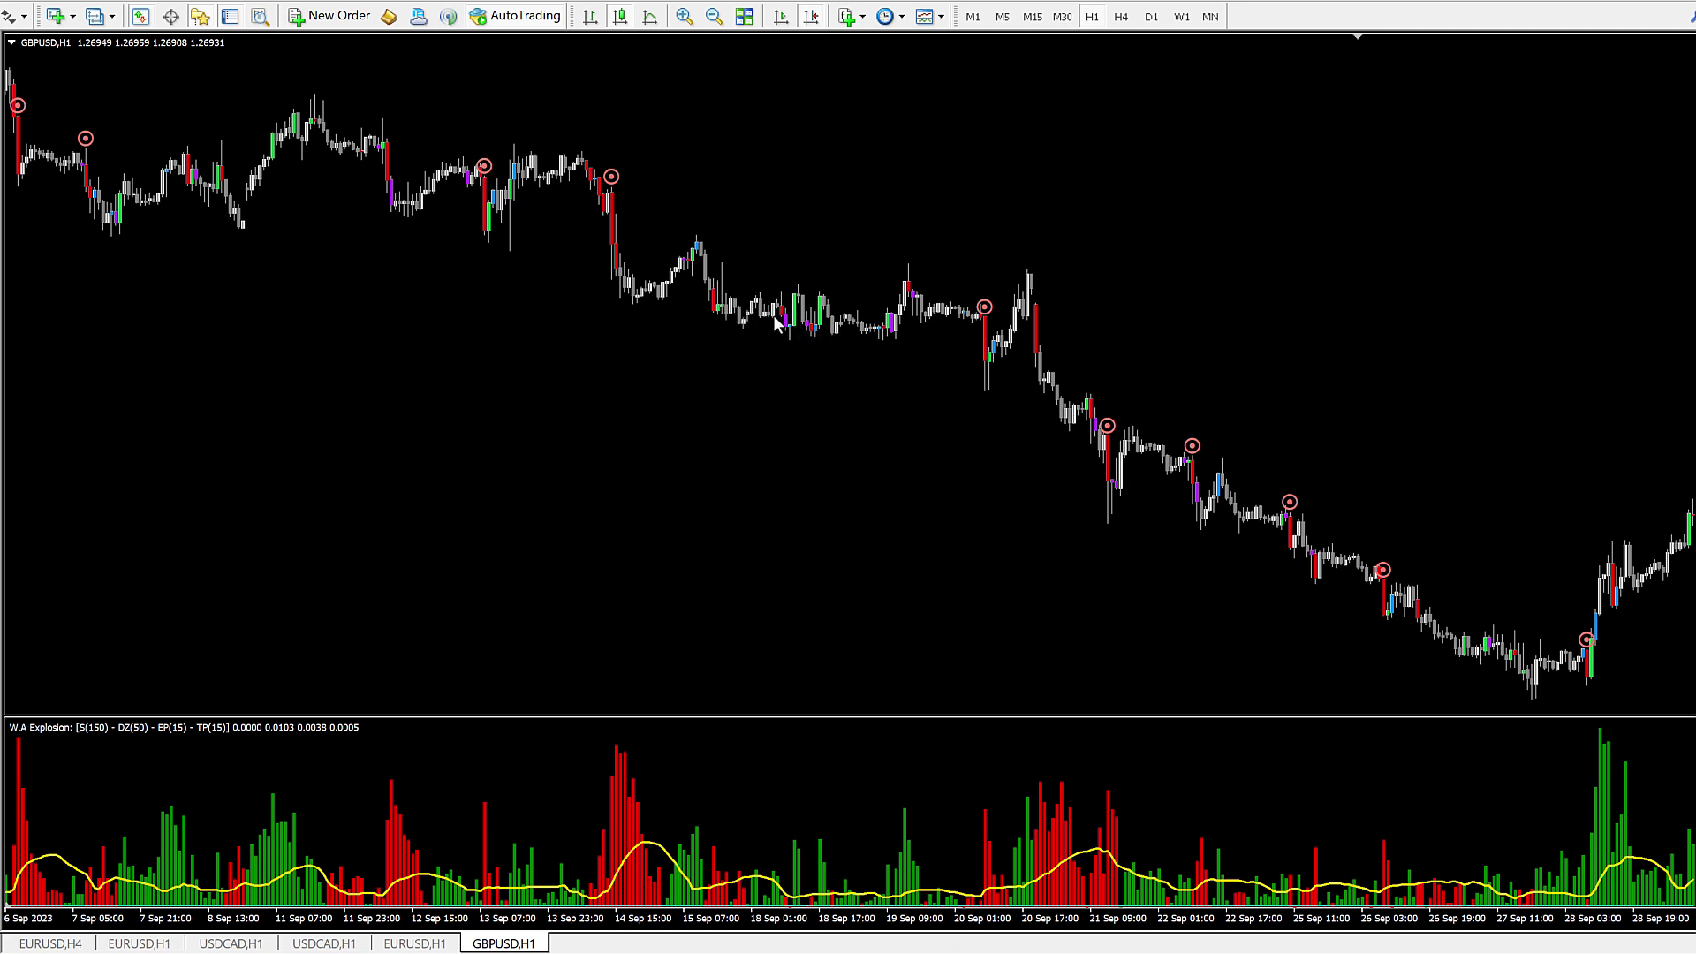
Step: Inspect the arrow signals on the older GBPUSD H1 candles, going back from September to mid-July 2023
{"action": "mouse_move", "coordinate": [898, 329]}
{"action": "left_click_drag", "start_coordinate": [137, 426], "coordinate": [1168, 504]}
{"action": "left_click_drag", "start_coordinate": [553, 472], "coordinate": [951, 481]}
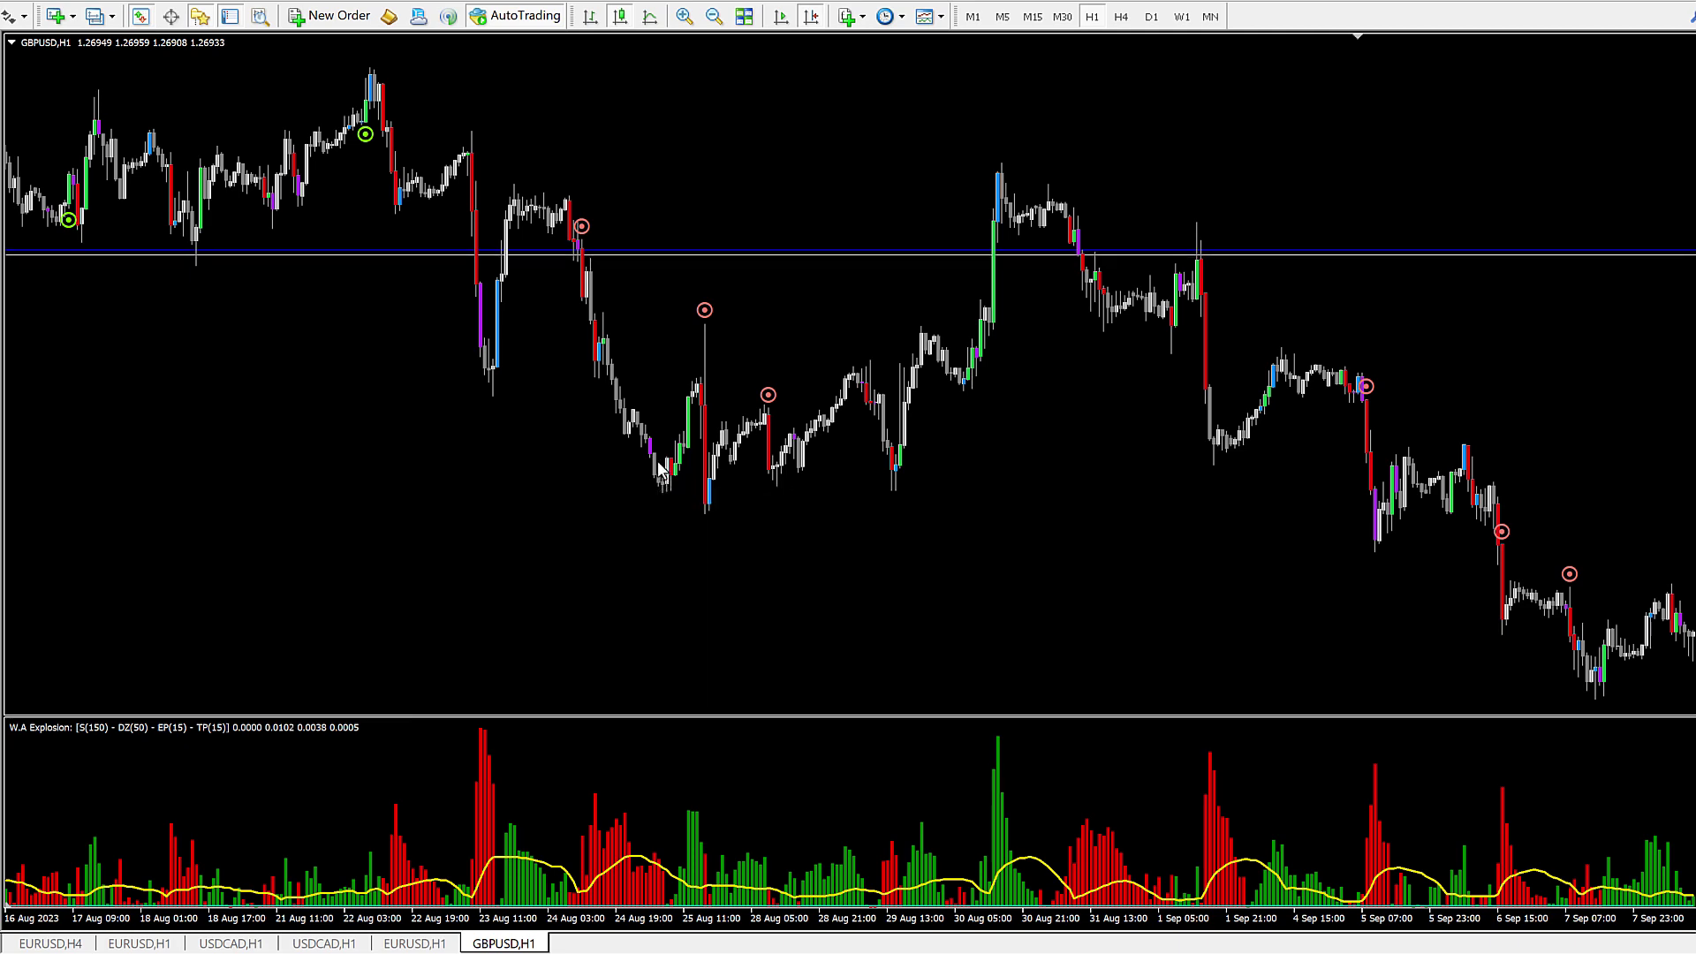
{"action": "left_click_drag", "start_coordinate": [495, 387], "coordinate": [1117, 408]}
{"action": "left_click_drag", "start_coordinate": [409, 400], "coordinate": [545, 402]}
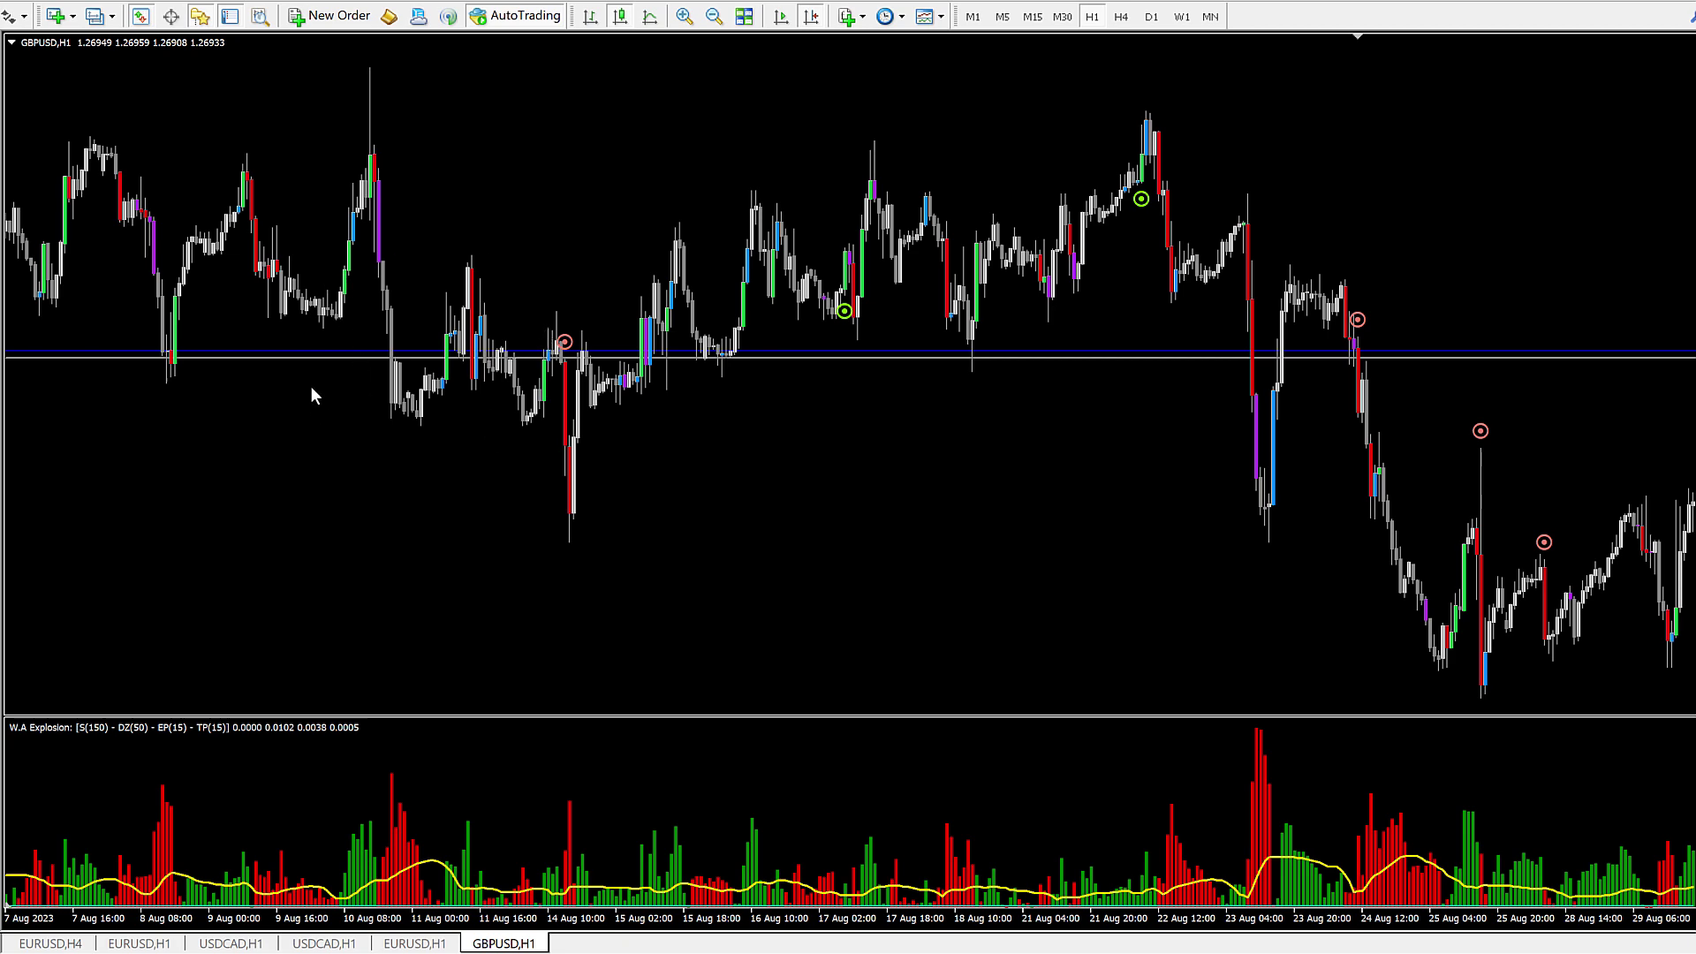
{"action": "left_click_drag", "start_coordinate": [159, 409], "coordinate": [981, 455]}
{"action": "left_click_drag", "start_coordinate": [363, 451], "coordinate": [911, 442]}
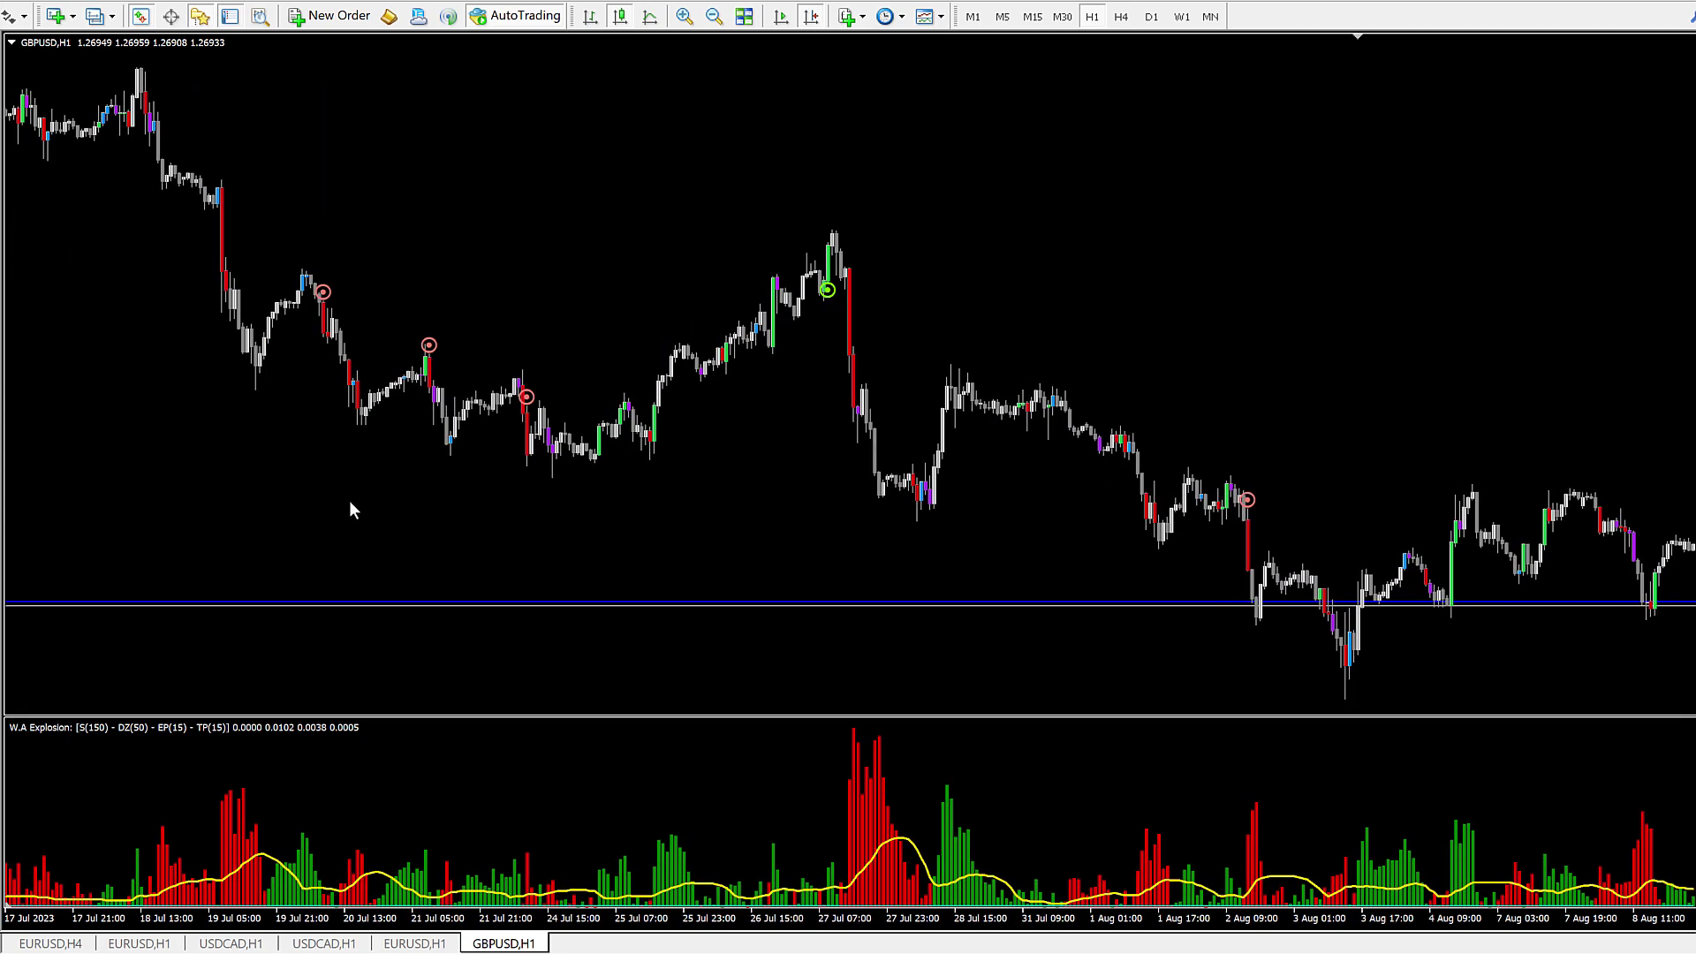
Step: Examine the arrow signals forward from July to mid-October 2023, comparing the September downtrend with the October moves
{"action": "left_click_drag", "start_coordinate": [1132, 399], "coordinate": [513, 399]}
{"action": "left_click_drag", "start_coordinate": [1219, 447], "coordinate": [619, 437]}
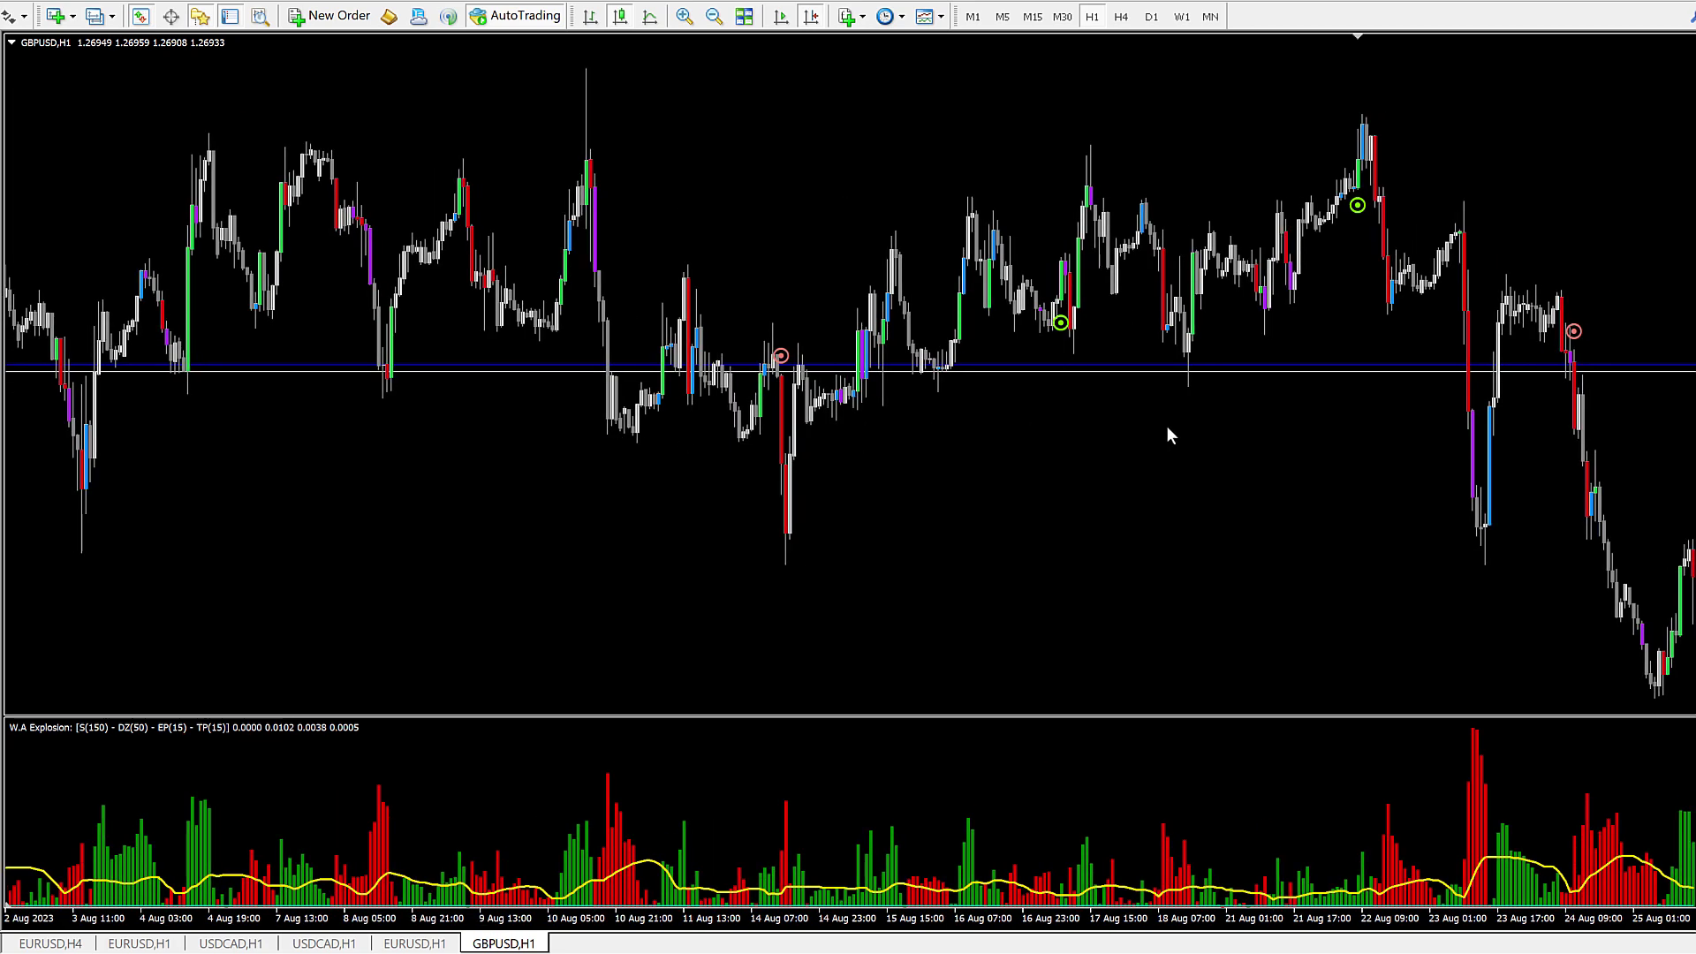
{"action": "left_click_drag", "start_coordinate": [1007, 477], "coordinate": [776, 507]}
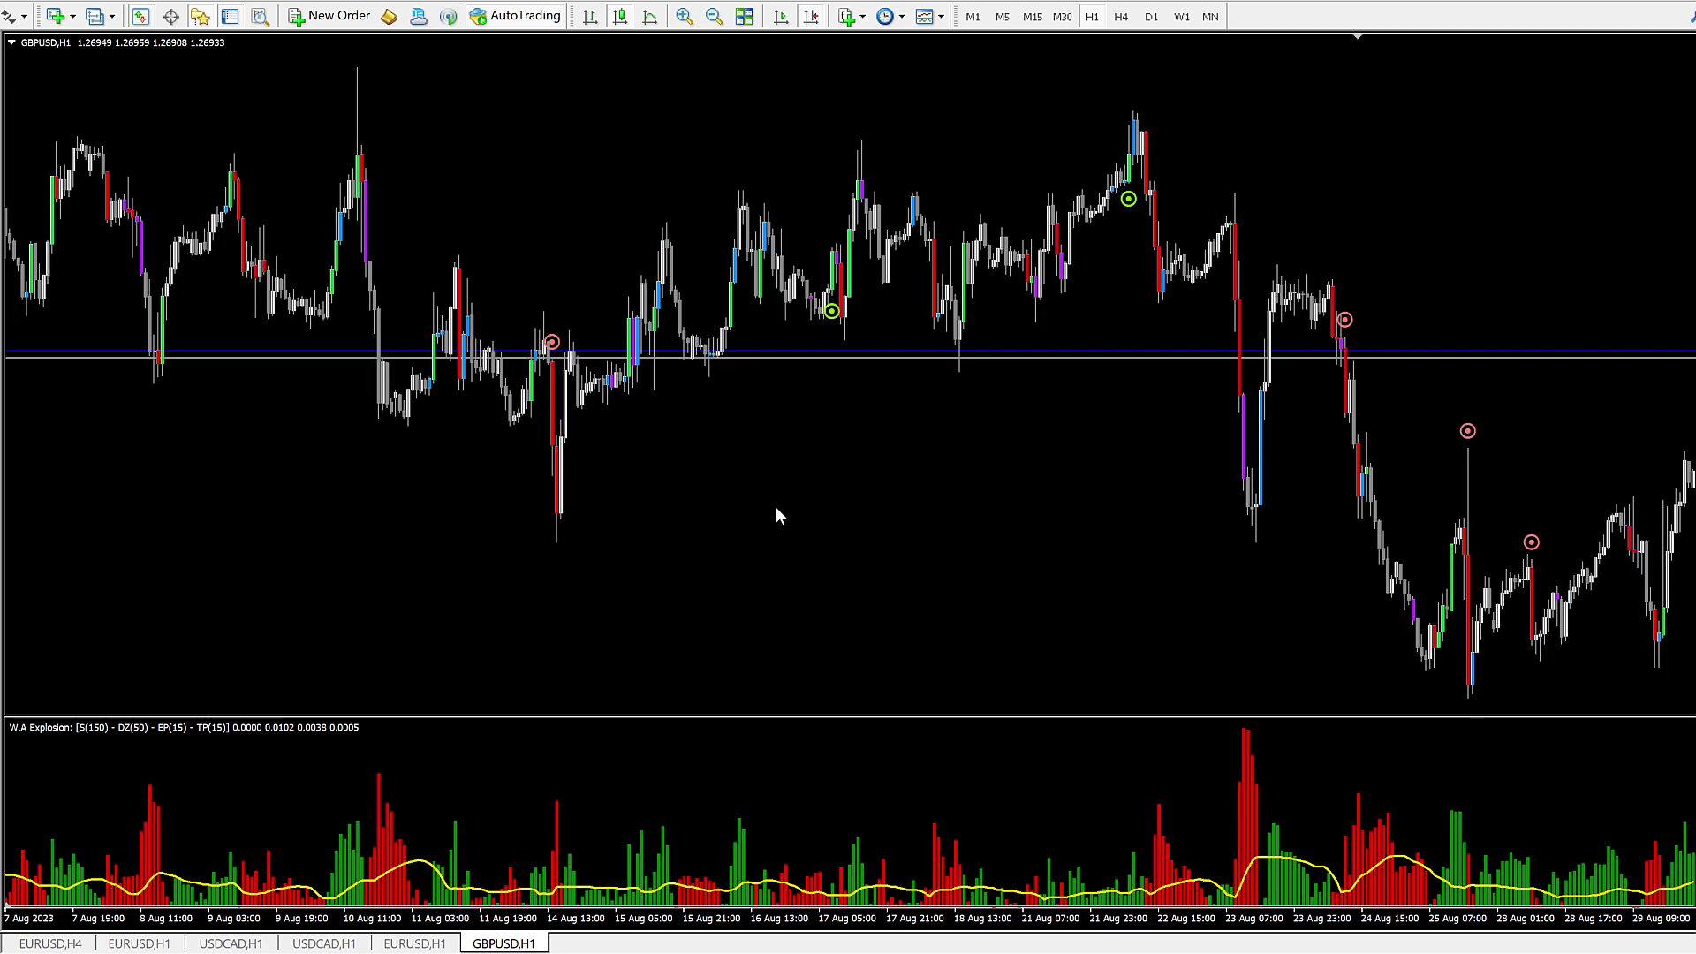
{"action": "left_click_drag", "start_coordinate": [848, 451], "coordinate": [524, 402]}
{"action": "left_click_drag", "start_coordinate": [1246, 405], "coordinate": [628, 379]}
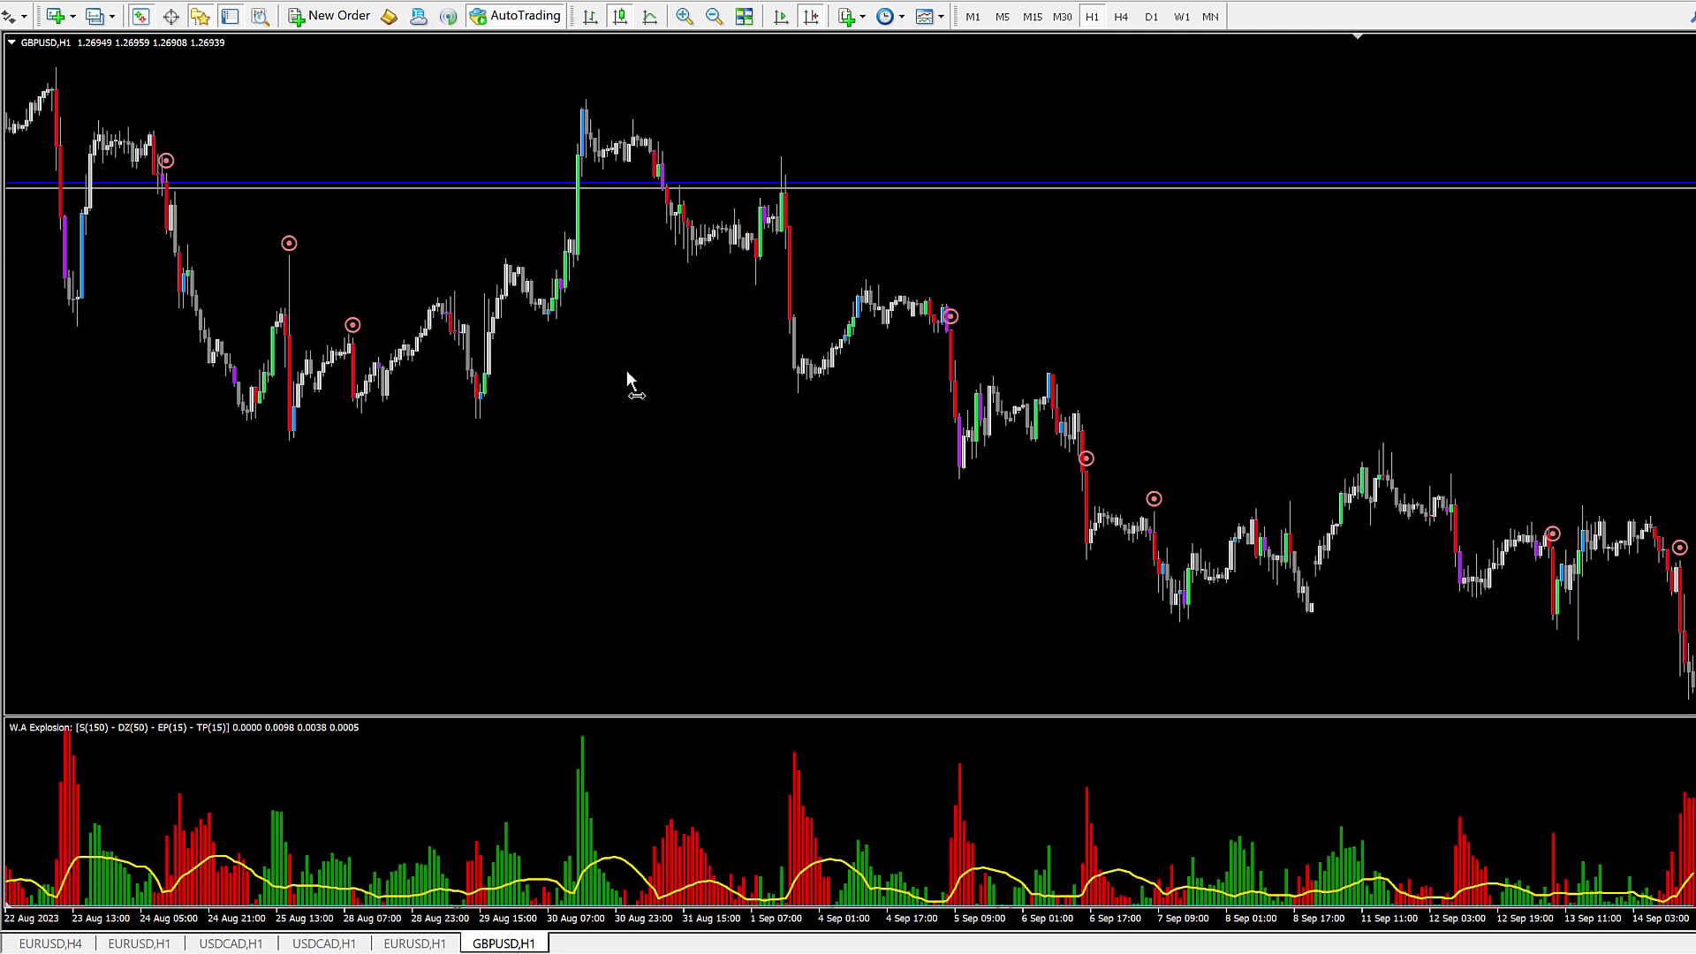
{"action": "left_click_drag", "start_coordinate": [1390, 432], "coordinate": [599, 396]}
{"action": "left_click_drag", "start_coordinate": [1326, 424], "coordinate": [643, 341]}
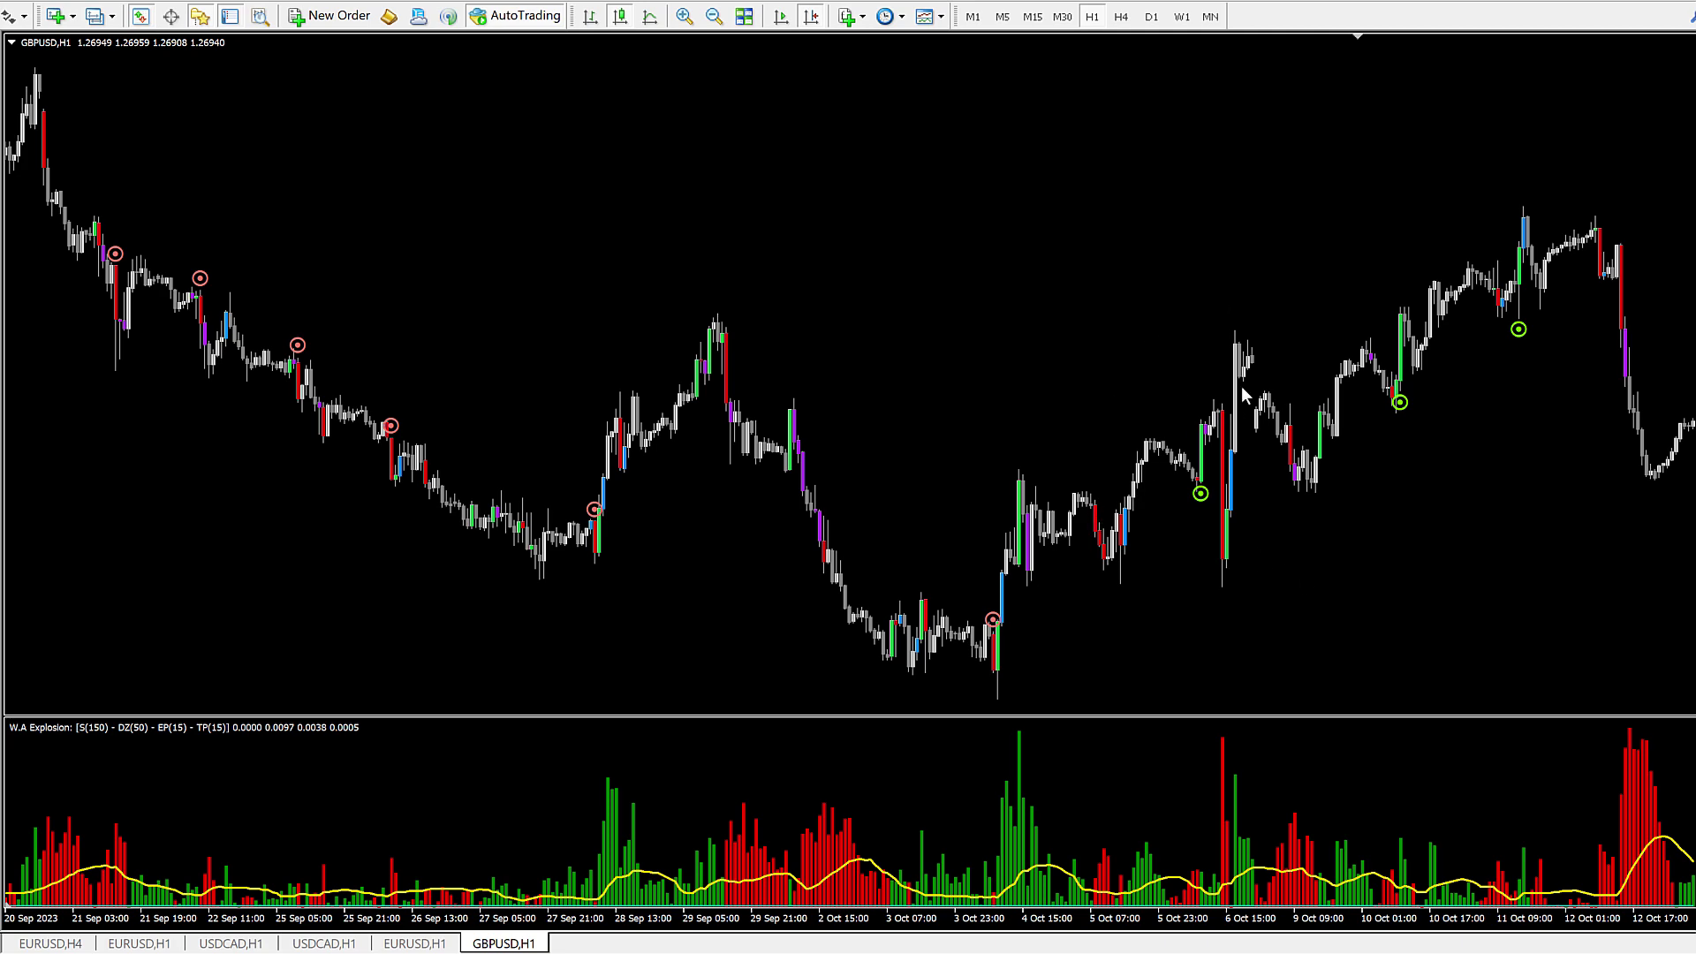
{"action": "left_click_drag", "start_coordinate": [419, 546], "coordinate": [995, 584]}
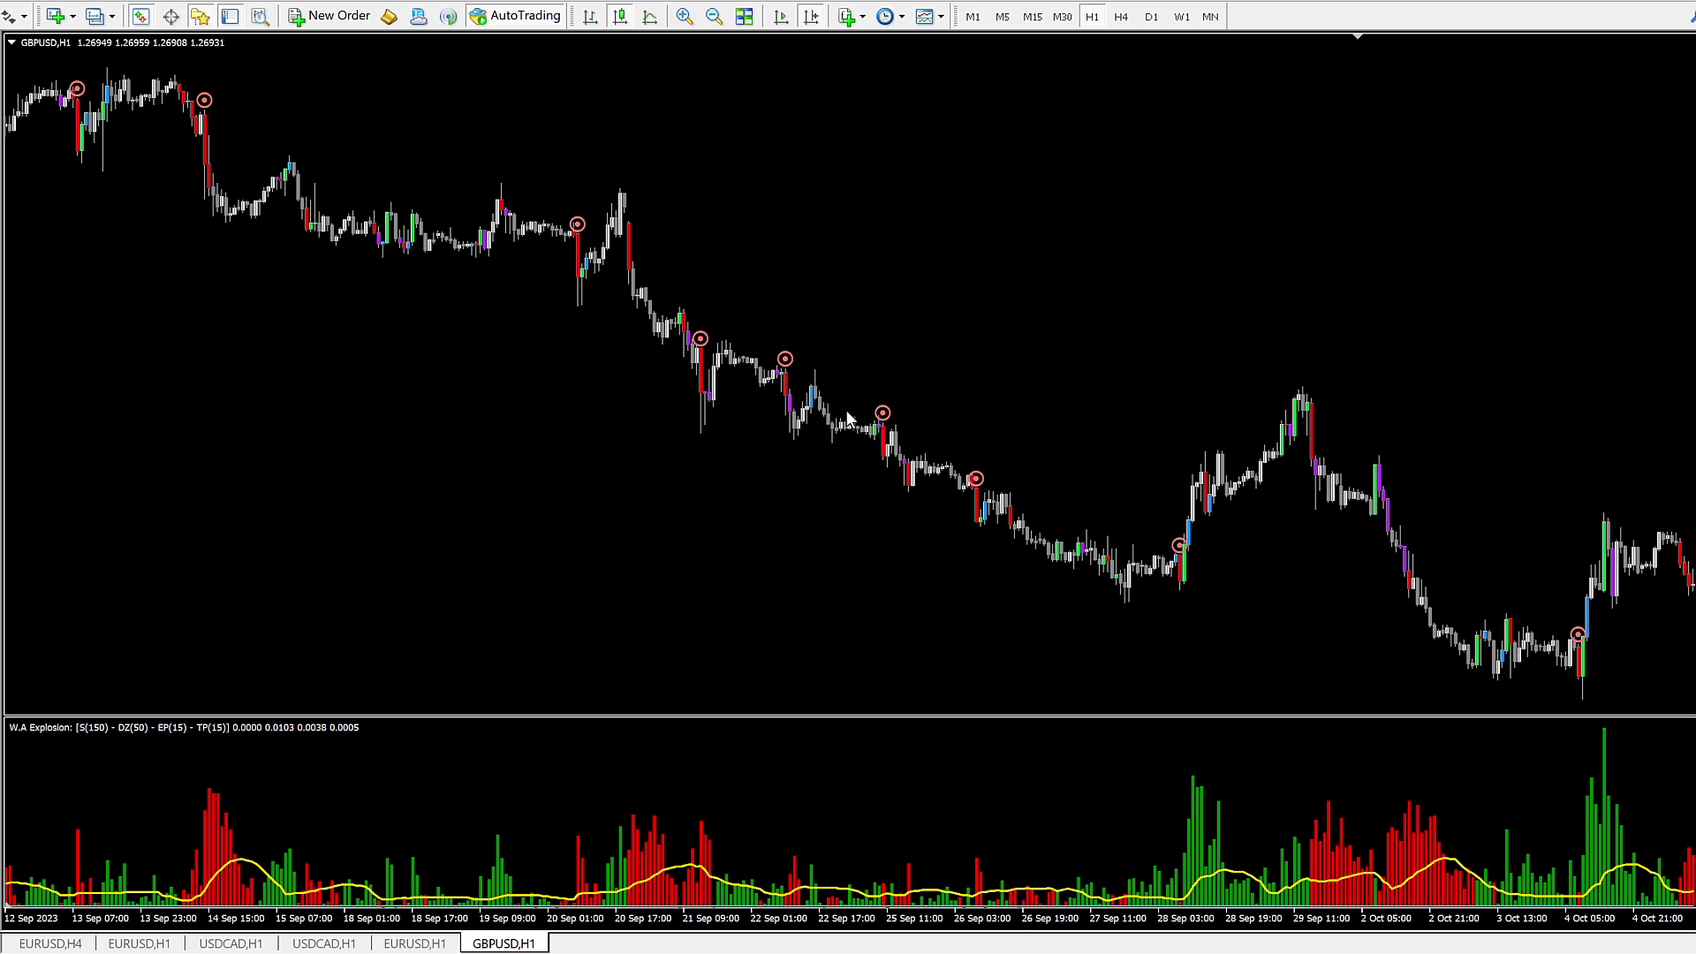
{"action": "scroll", "coordinate": [531, 559], "scroll_direction": "down", "scroll_amount": 10}
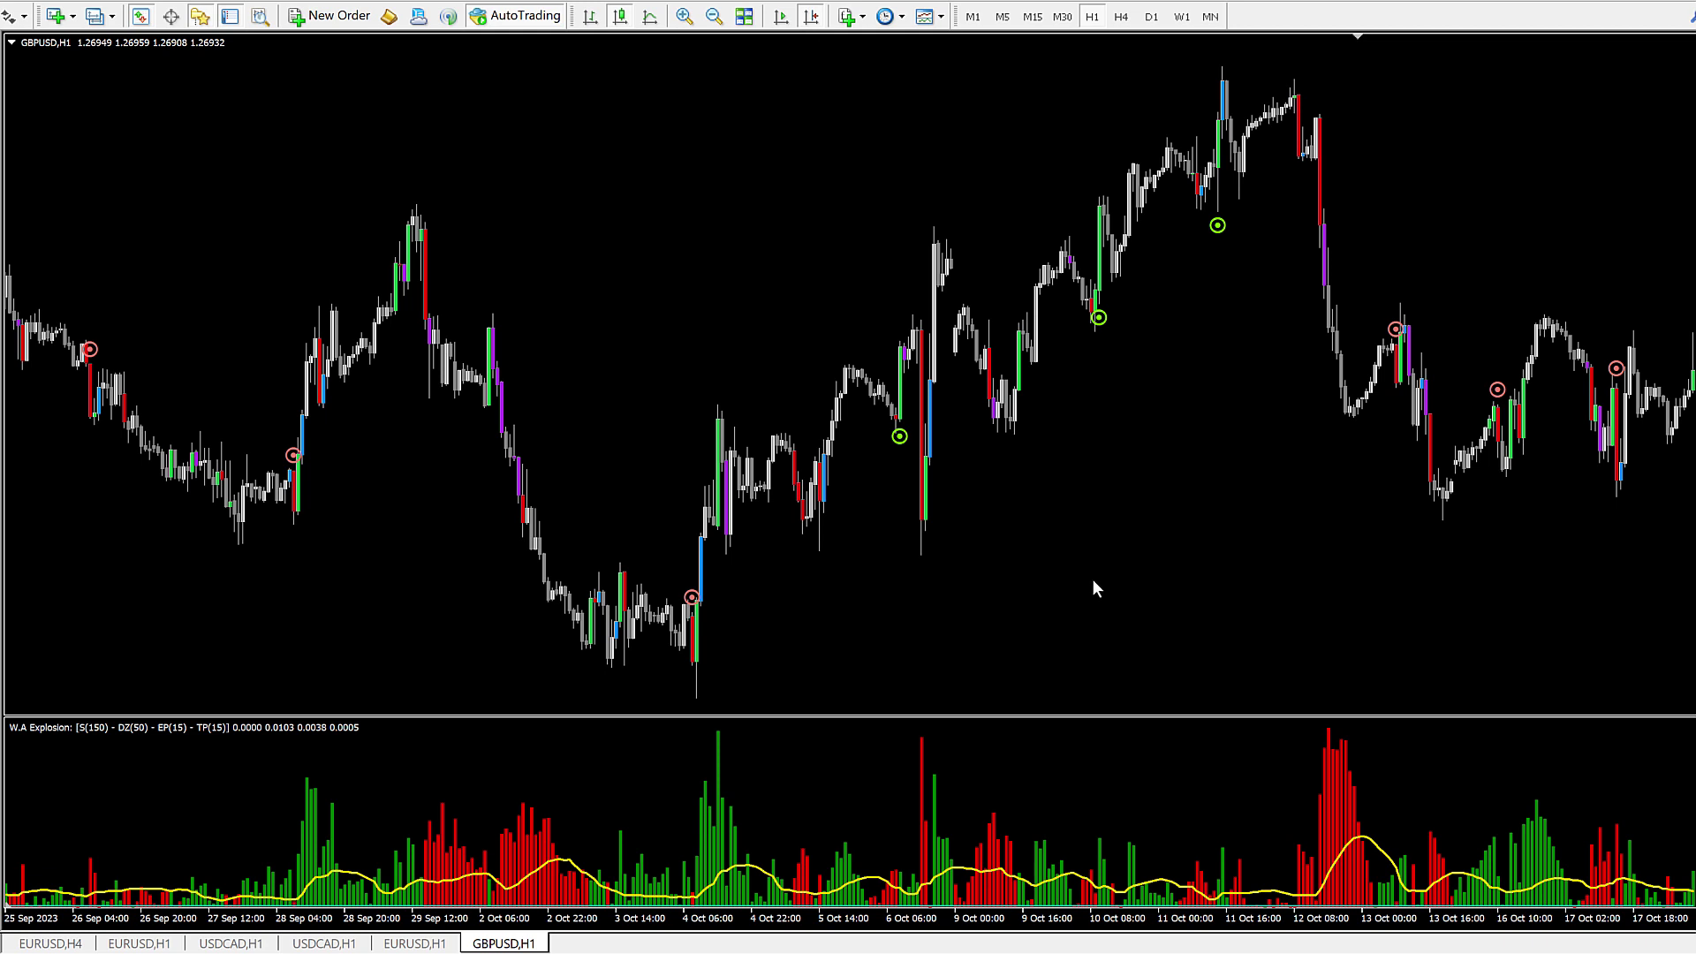
{"action": "left_click_drag", "start_coordinate": [978, 572], "coordinate": [1083, 562]}
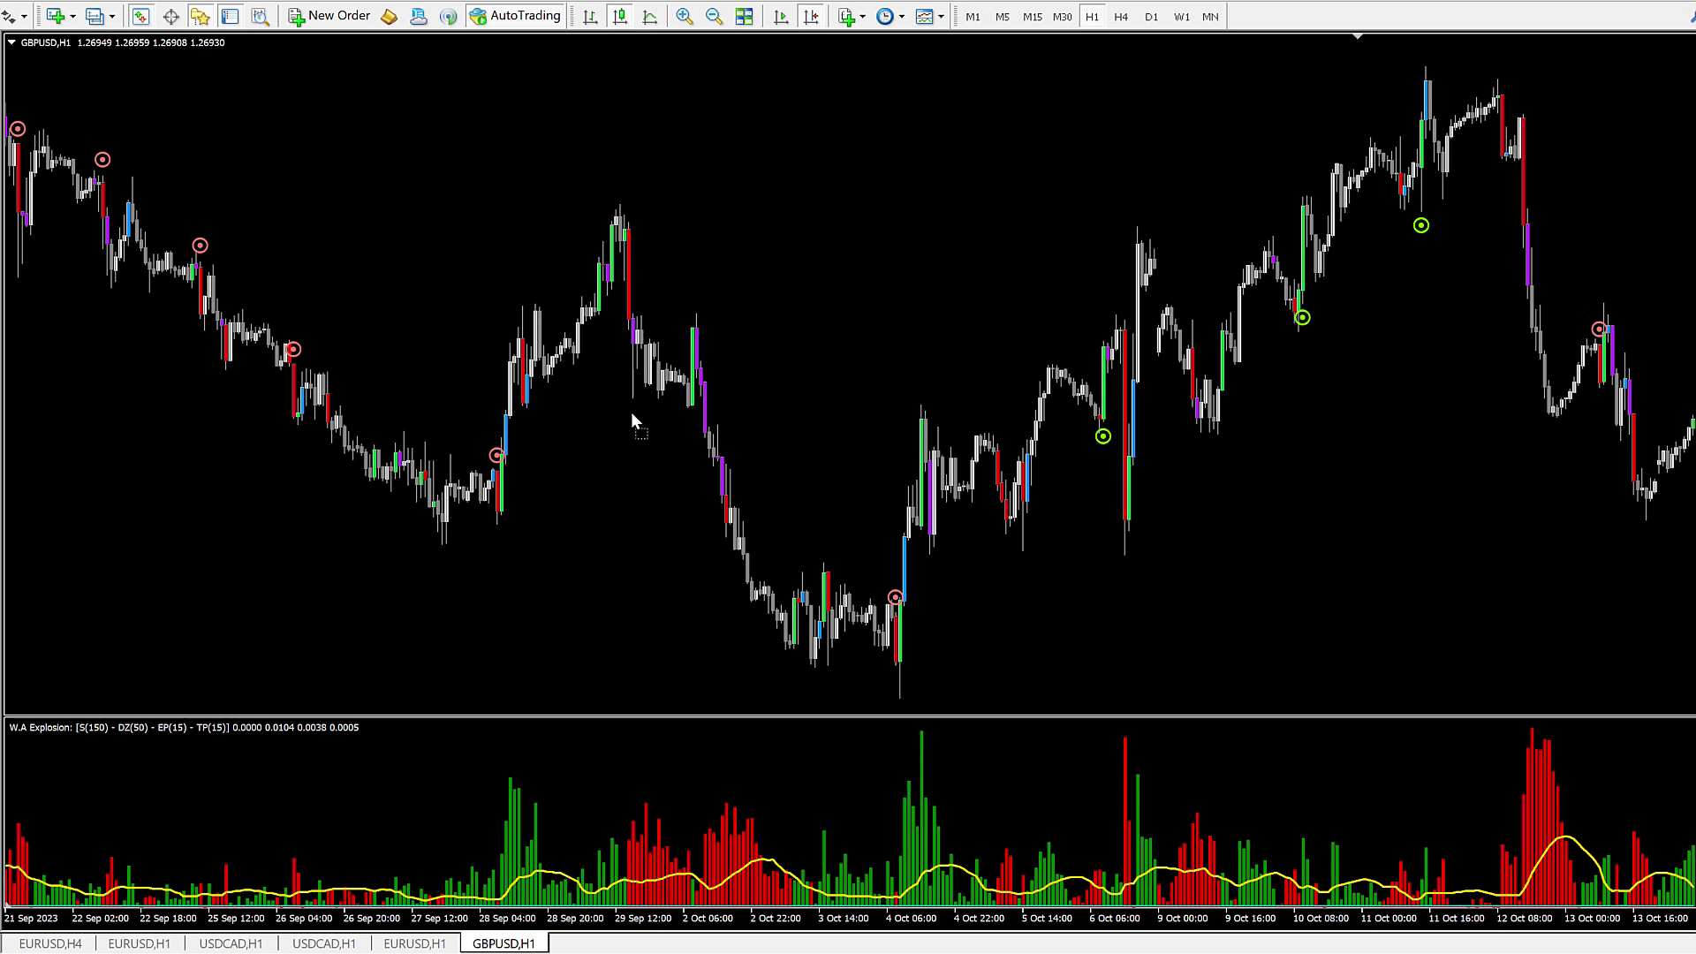
Step: Add the Abiroid Range Breaker Scanner to the GBPUSD chart and set its Max Past Bars to 100 in the Scanner Settings
{"action": "left_click_drag", "start_coordinate": [631, 412], "coordinate": [624, 411]}
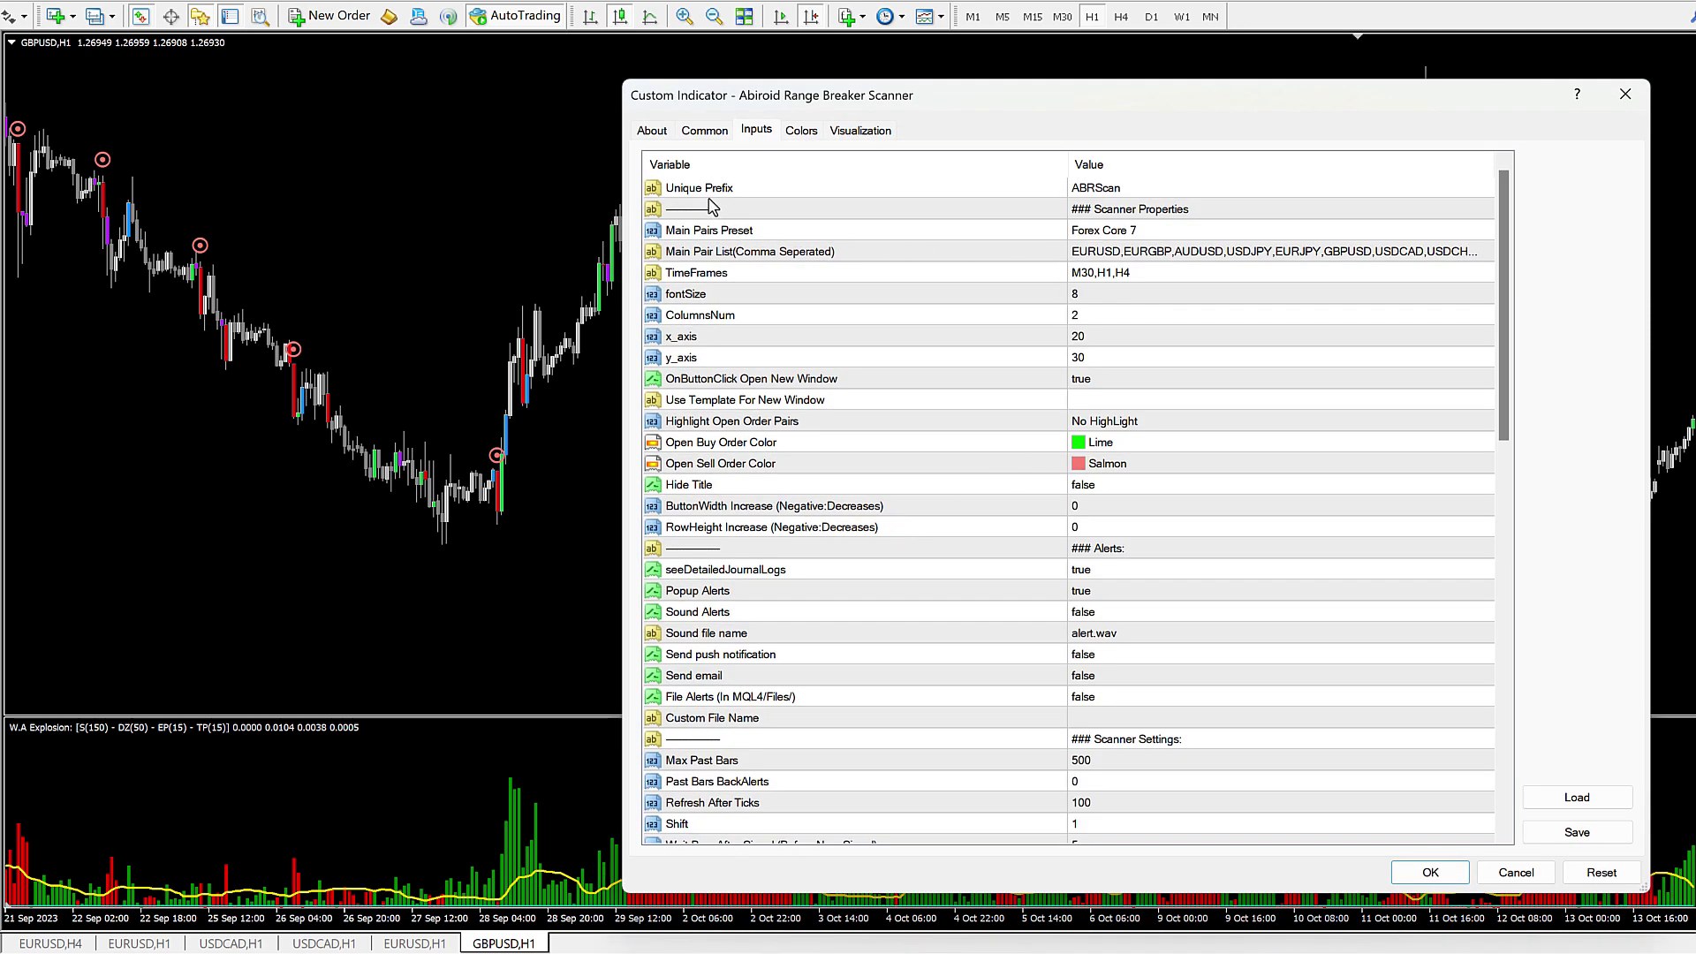
{"action": "scroll", "coordinate": [714, 554], "scroll_direction": "down", "scroll_amount": 1}
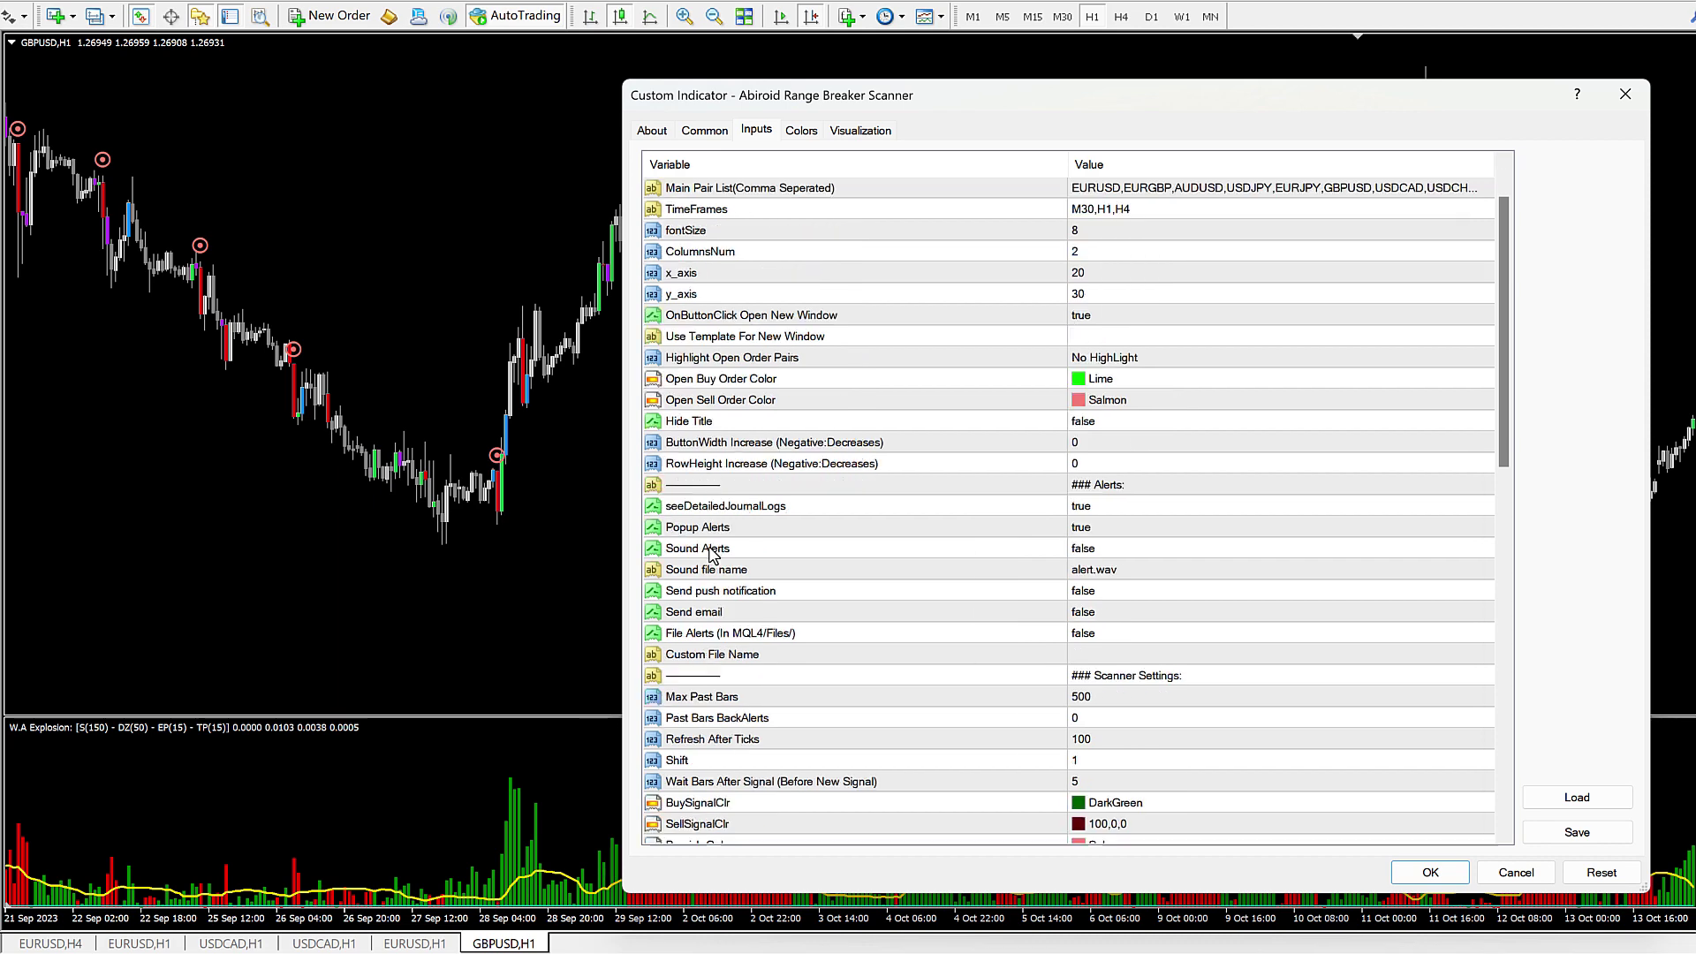
{"action": "scroll", "coordinate": [713, 555], "scroll_direction": "down", "scroll_amount": 1}
{"action": "scroll", "coordinate": [747, 667], "scroll_direction": "down", "scroll_amount": 2}
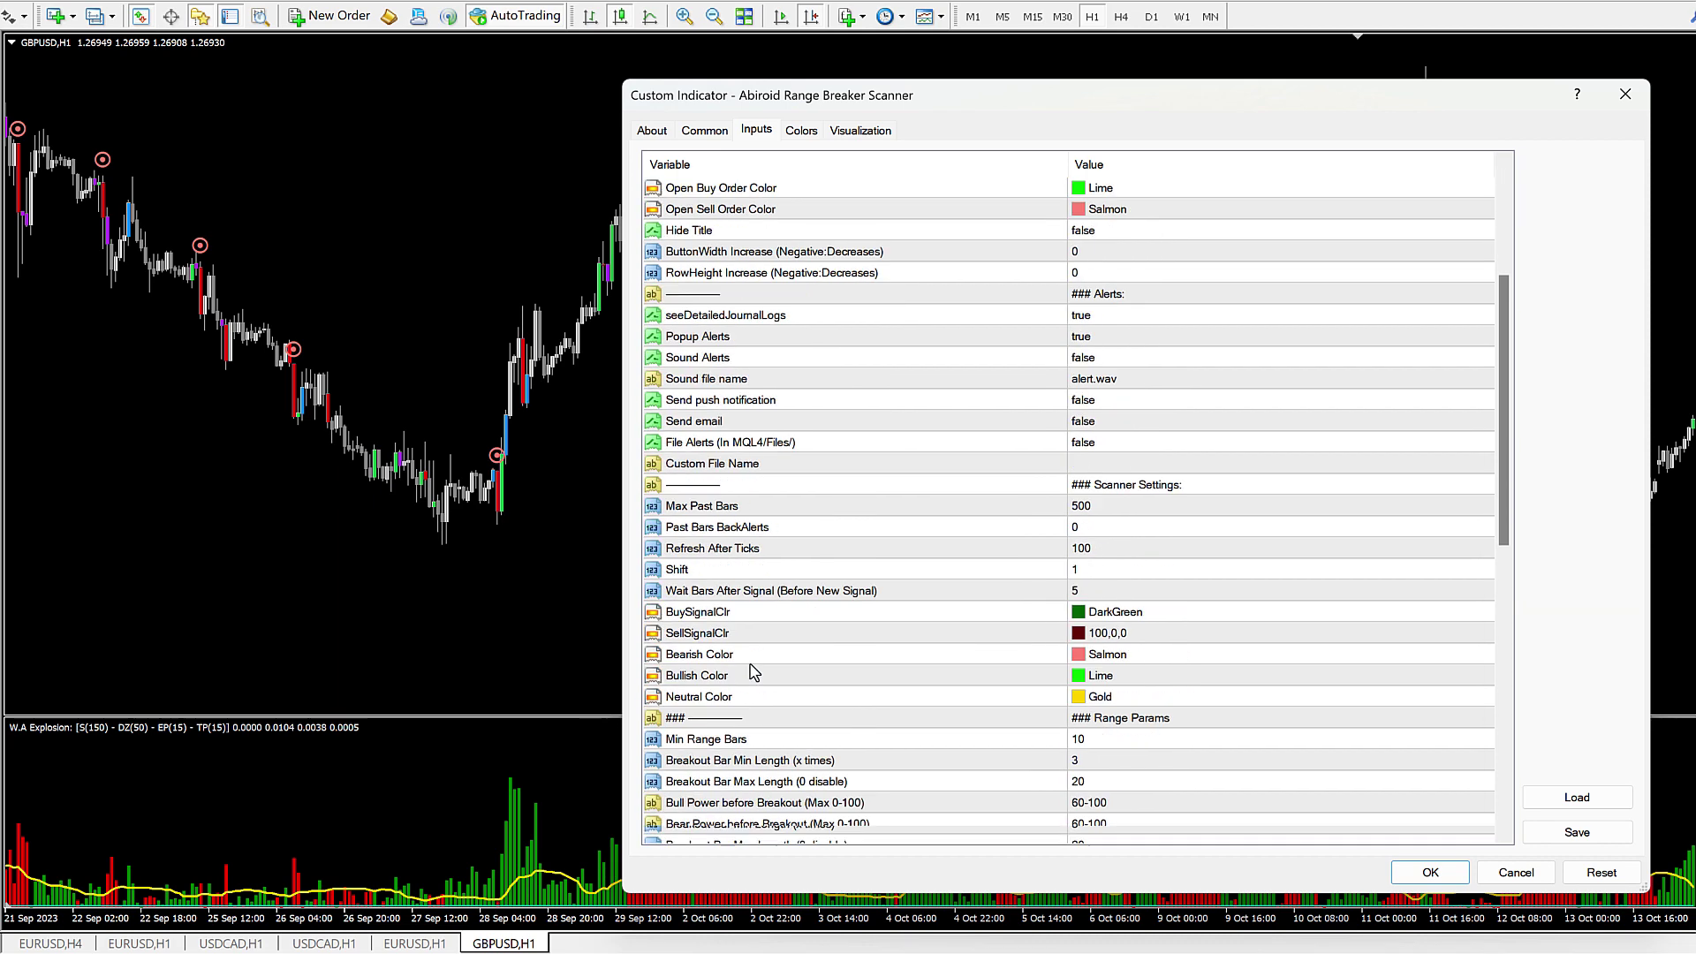
{"action": "scroll", "coordinate": [753, 674], "scroll_direction": "down", "scroll_amount": 2}
{"action": "left_click", "coordinate": [818, 382]}
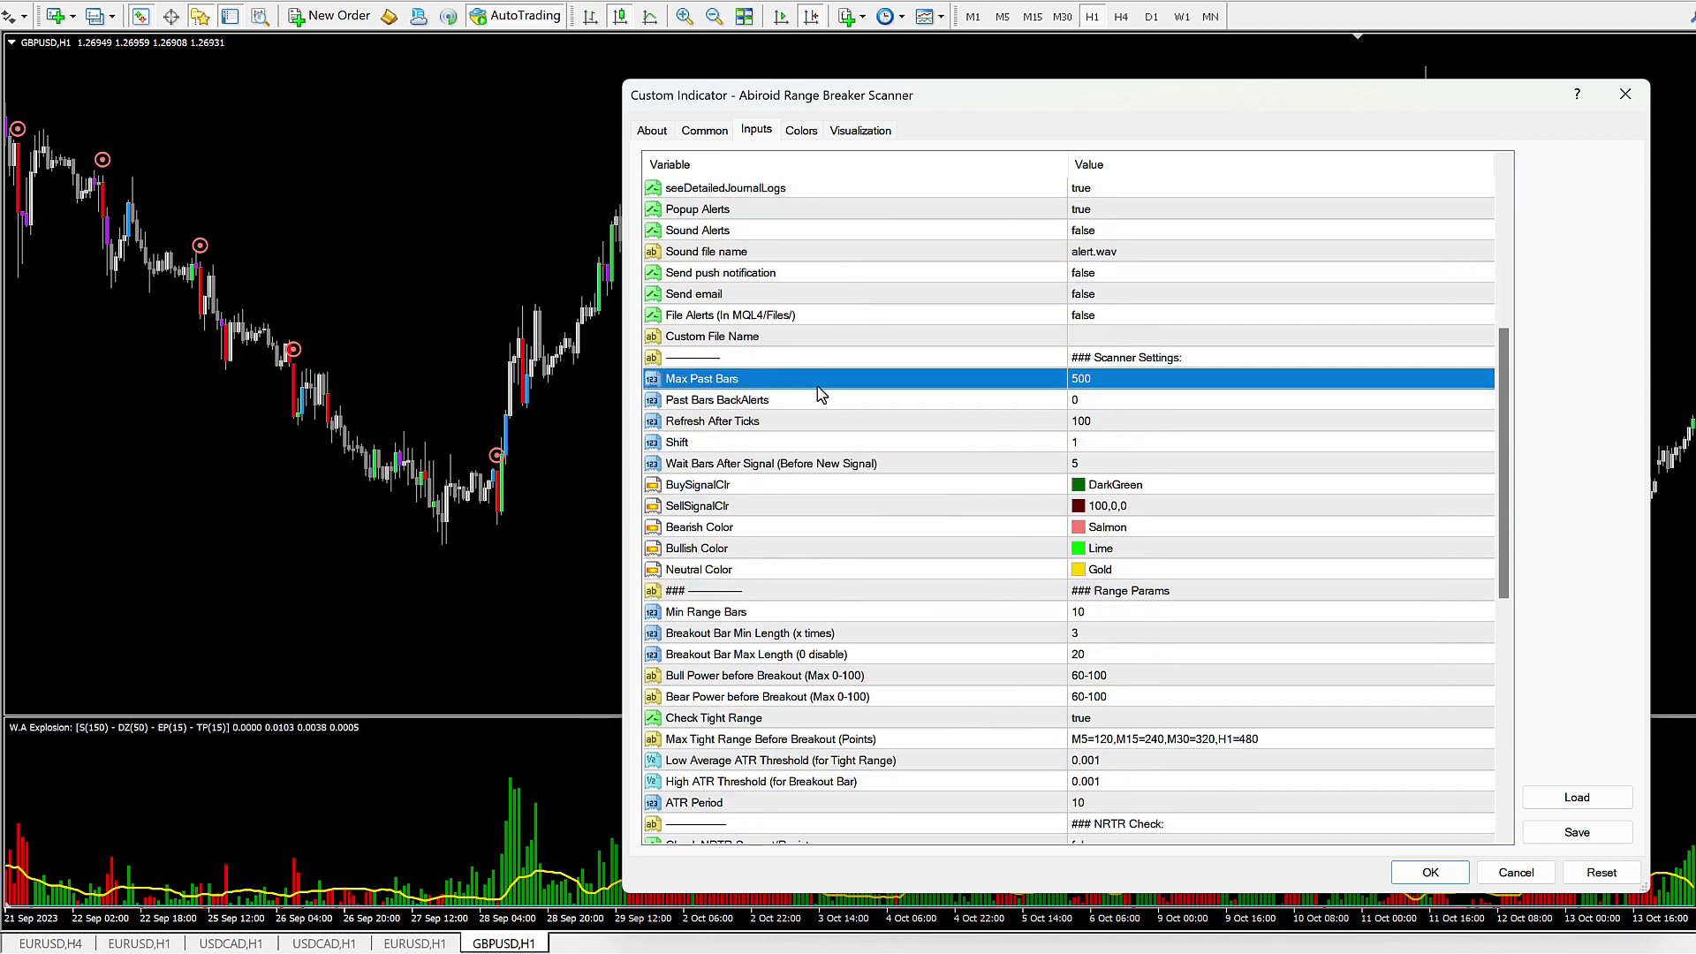
{"action": "left_click", "coordinate": [1095, 385]}
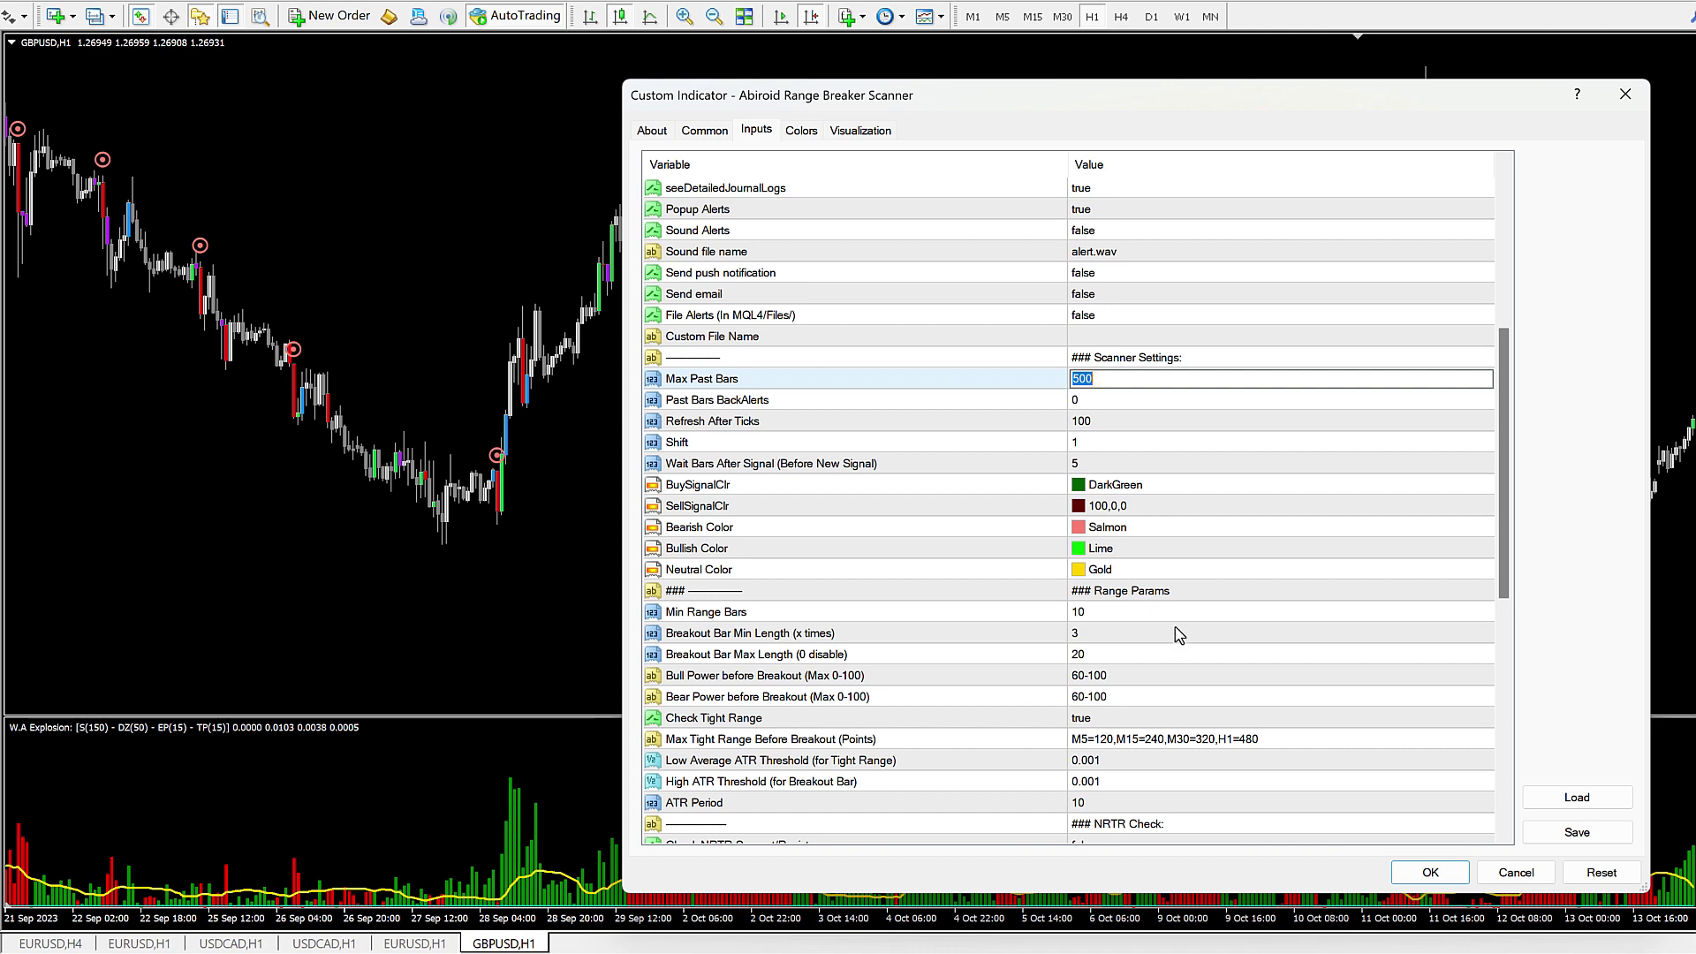
{"action": "type", "text": "100"}
{"action": "key", "text": "Return"}
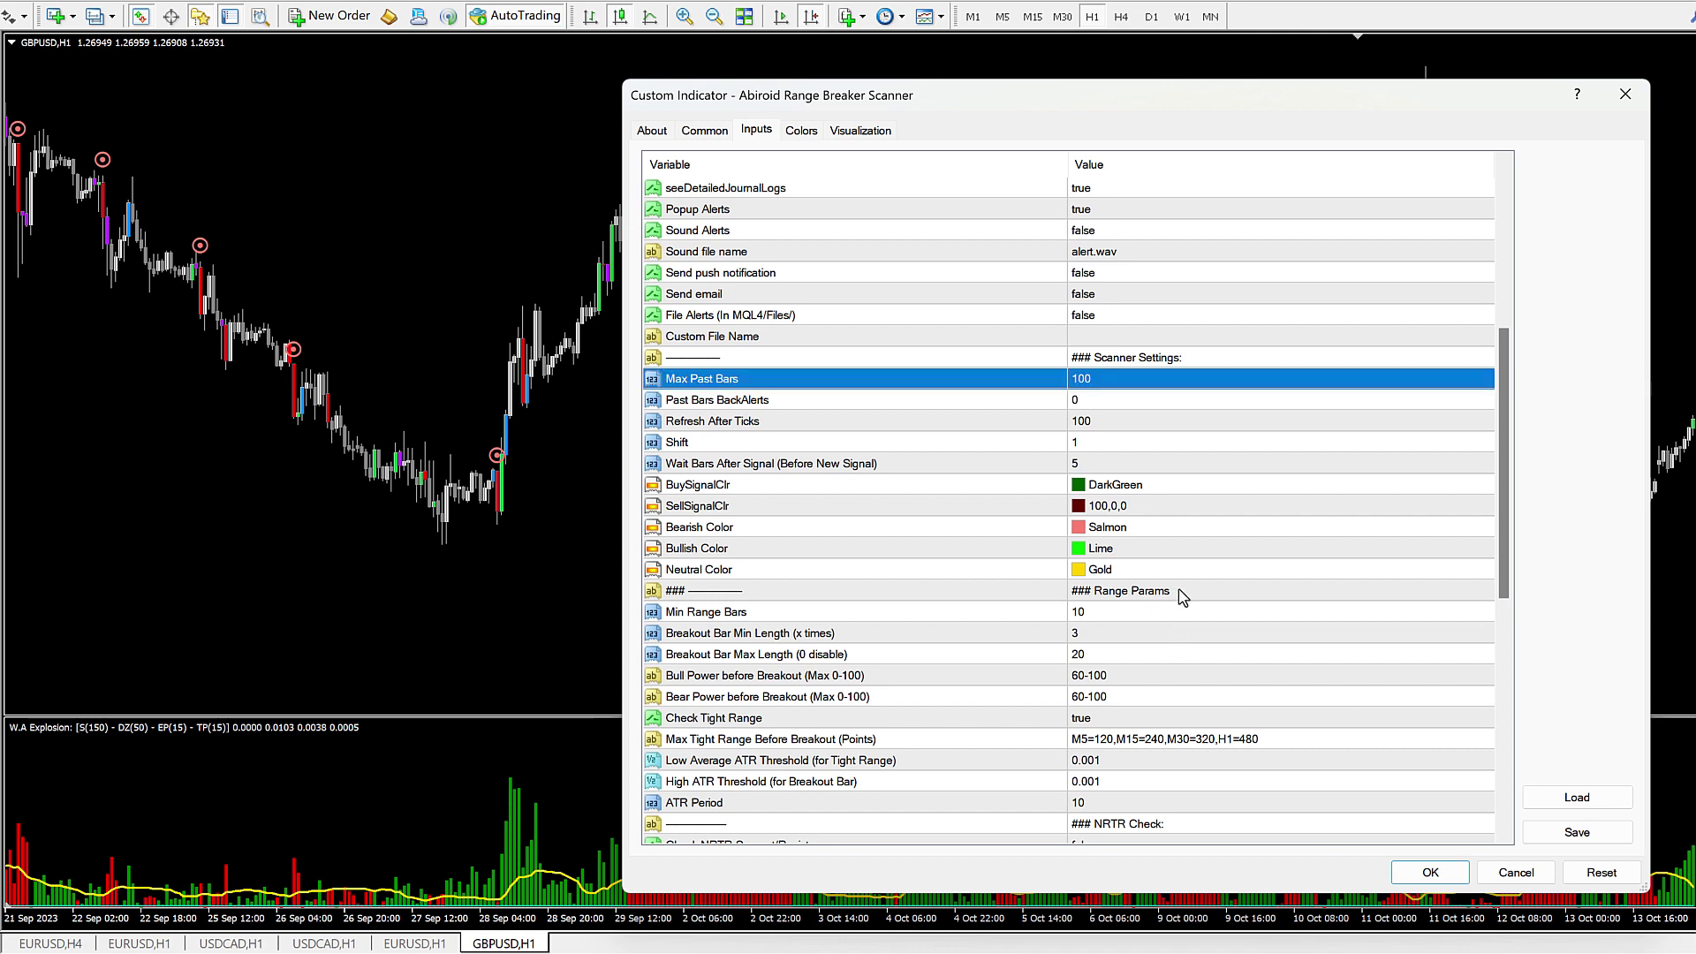
Step: Review the scanner's Refresh After Ticks and Shift inputs and its Range Params, NRTR and MA Stack sections
{"action": "left_click", "coordinate": [765, 427]}
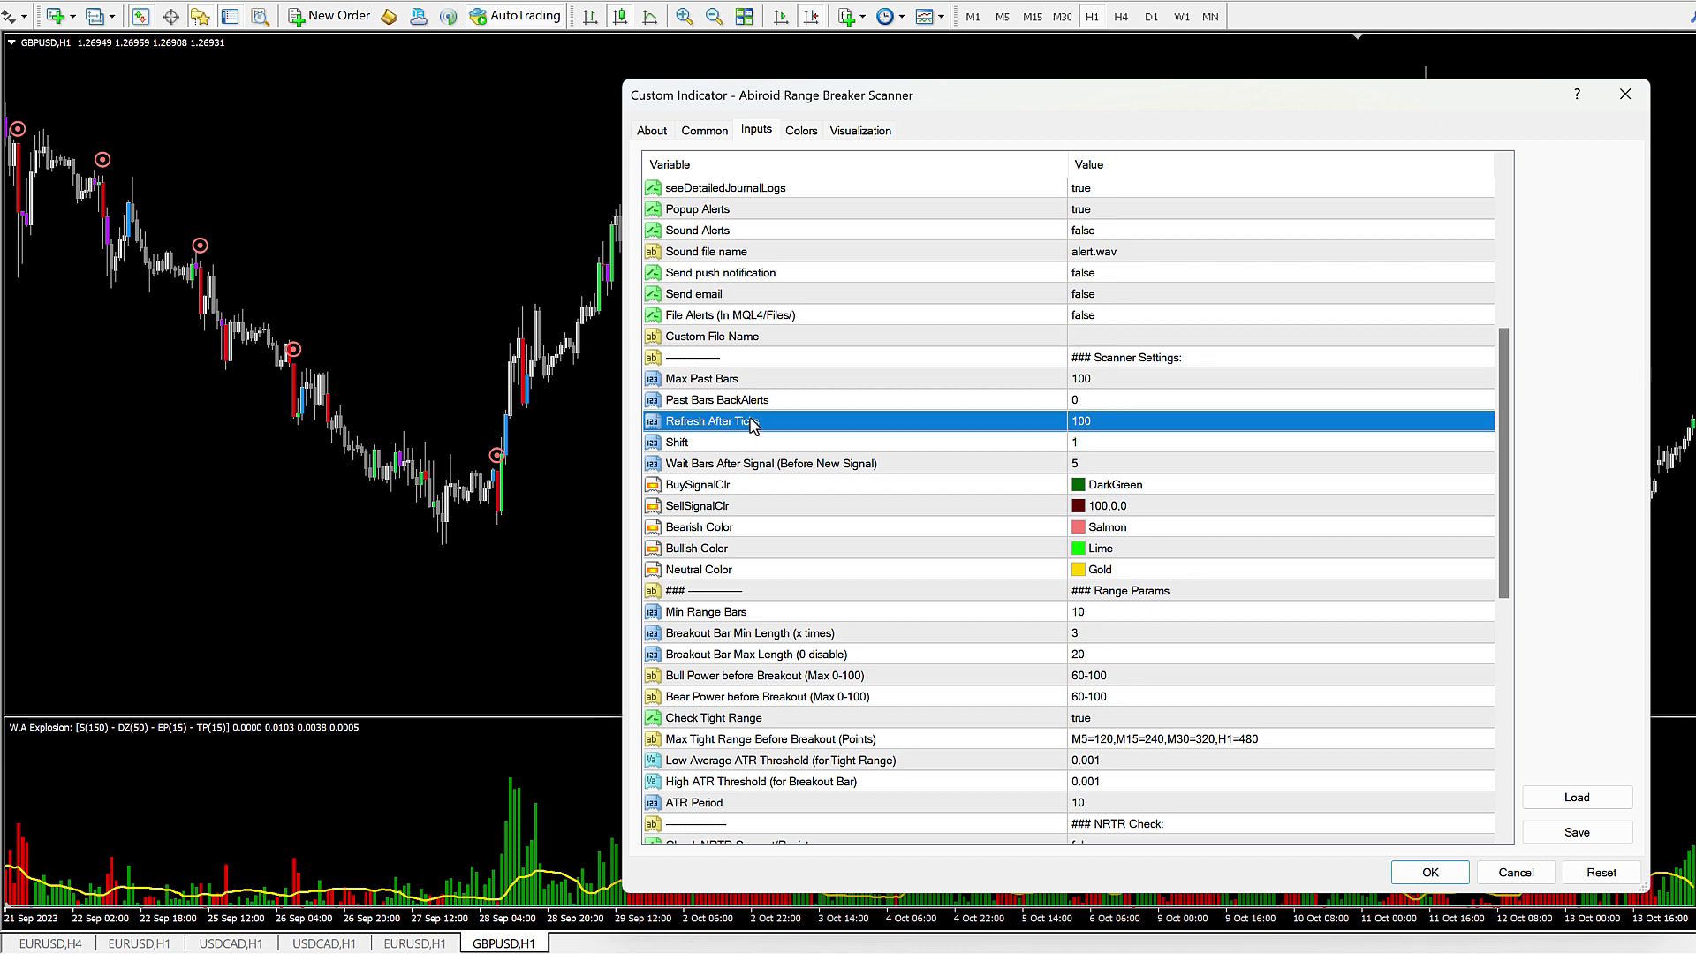
{"action": "left_click", "coordinate": [1111, 424]}
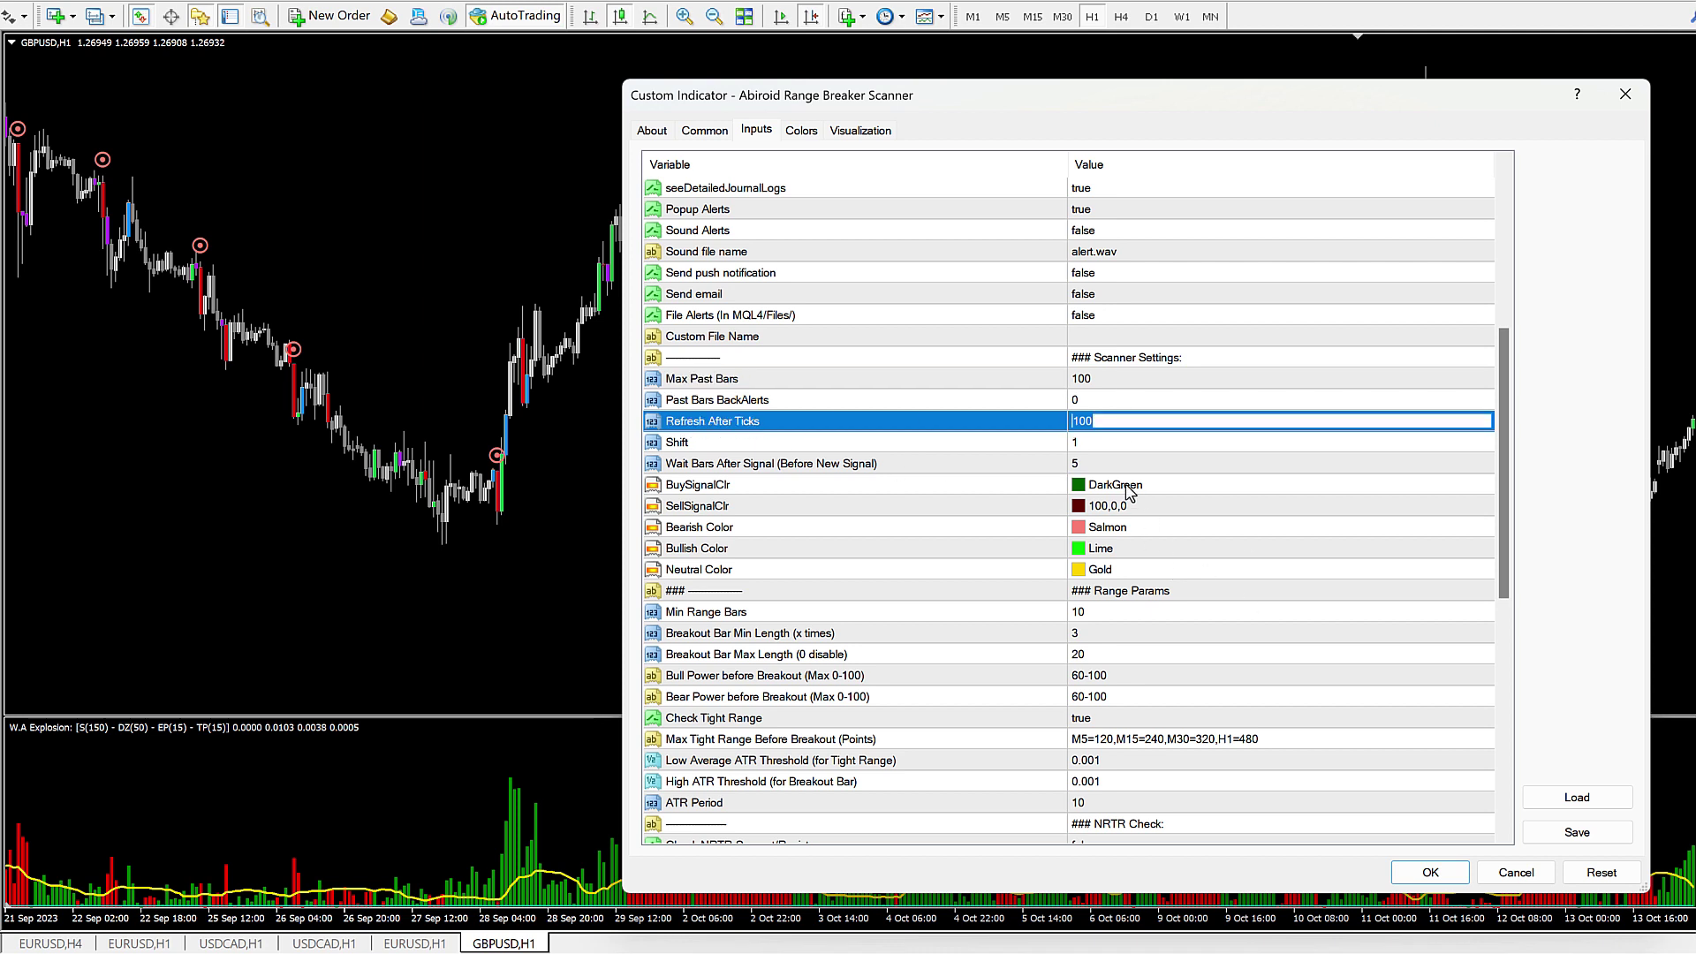
{"action": "left_click", "coordinate": [1094, 424]}
{"action": "double_click", "coordinate": [1093, 424]}
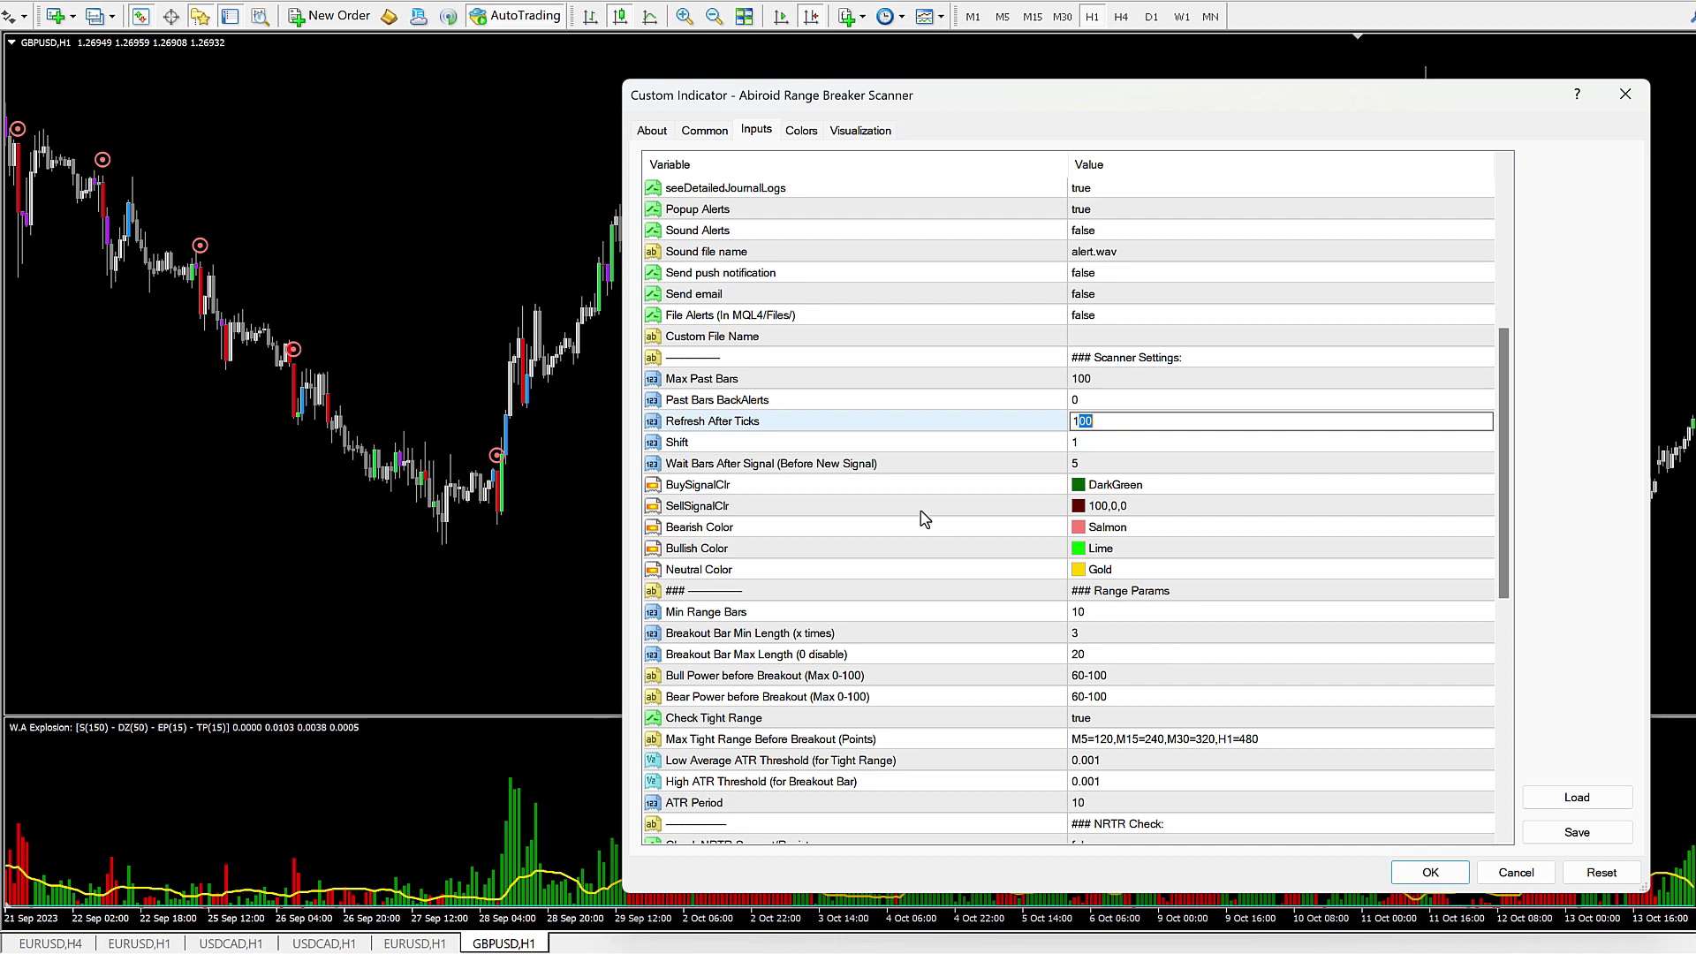
{"action": "left_click", "coordinate": [821, 445]}
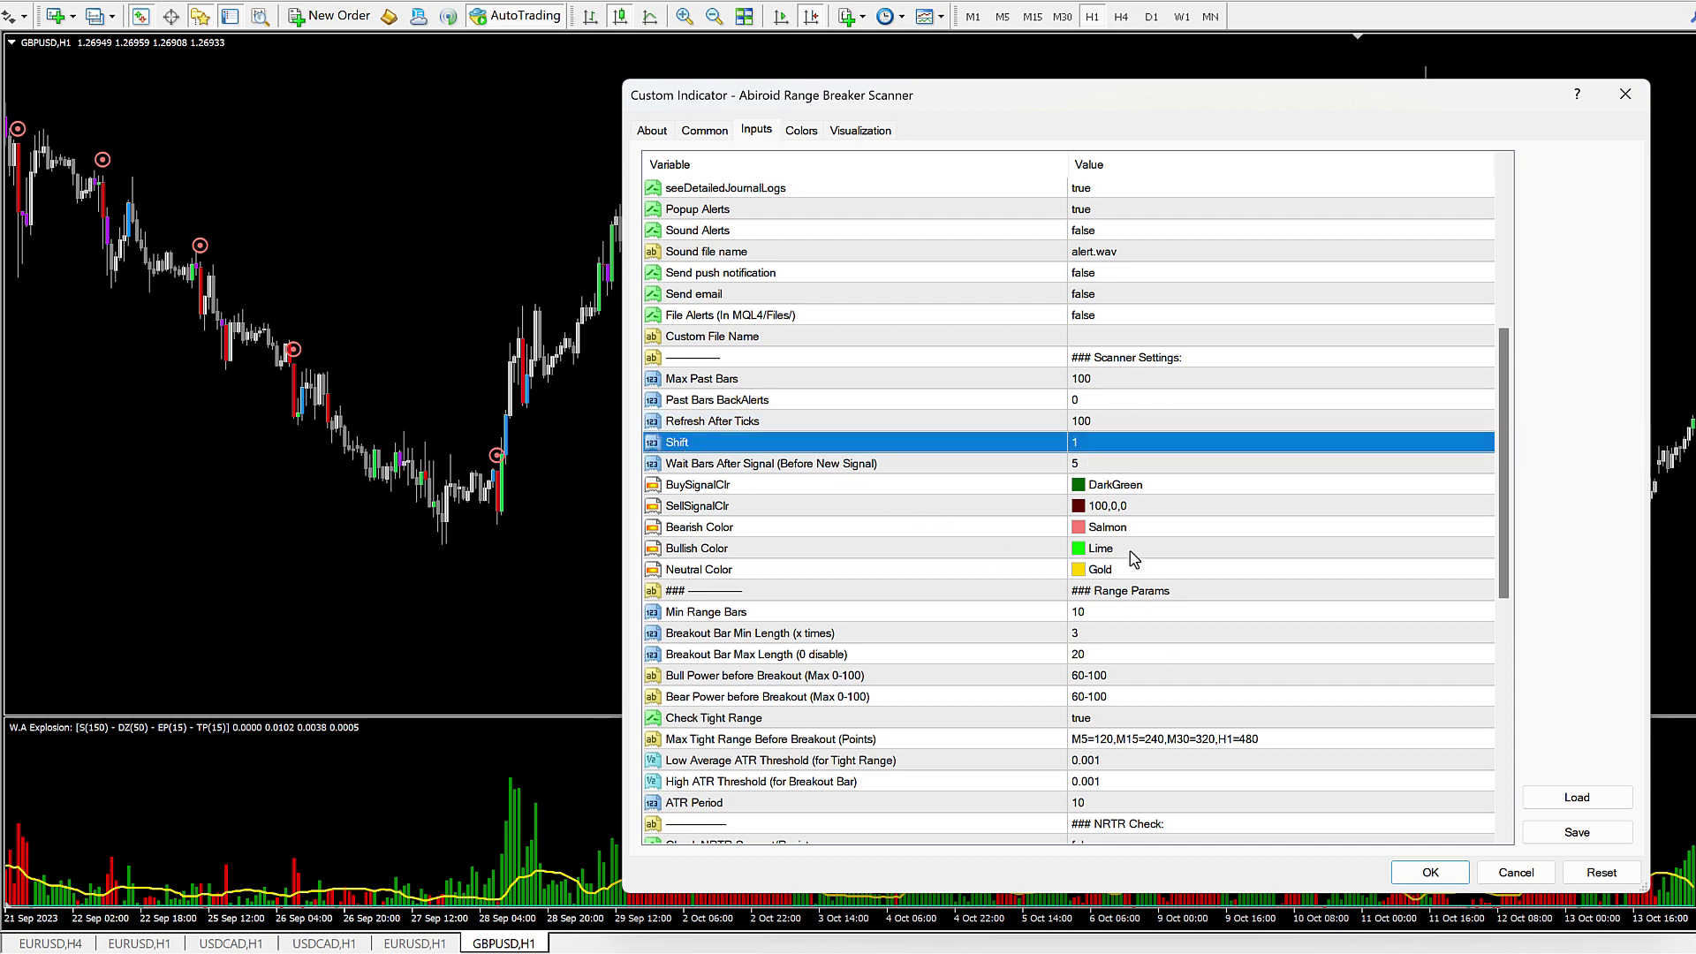
{"action": "scroll", "coordinate": [839, 724], "scroll_direction": "down", "scroll_amount": 9}
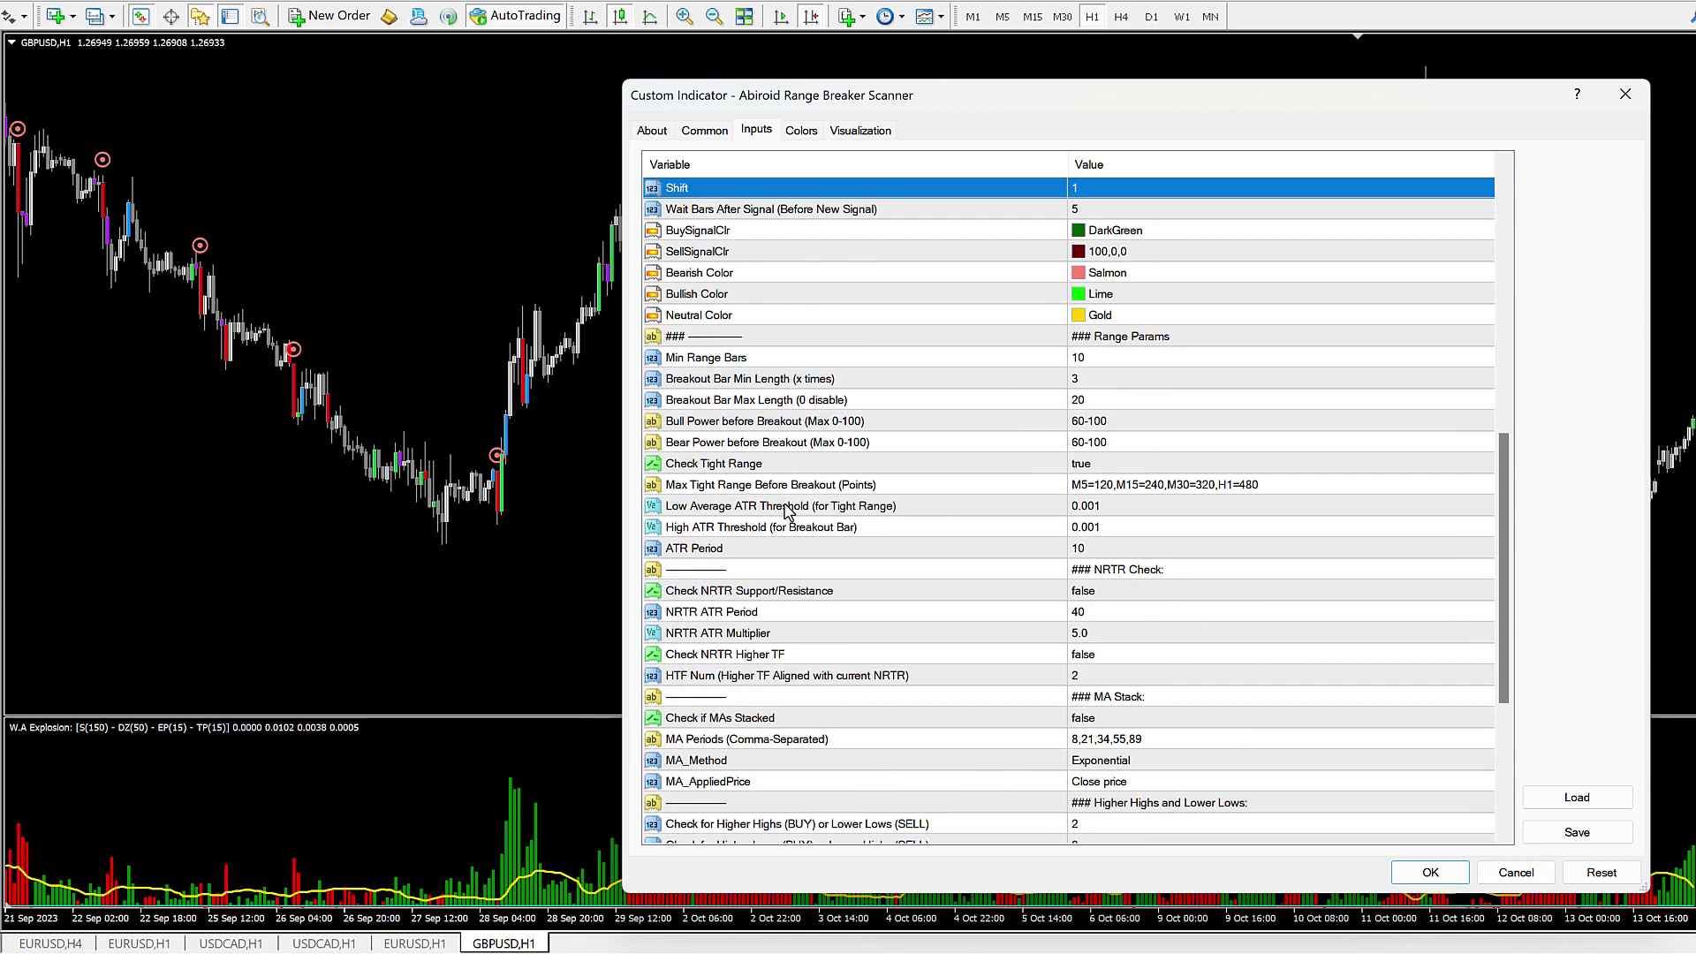
{"action": "scroll", "coordinate": [938, 760], "scroll_direction": "up", "scroll_amount": 7}
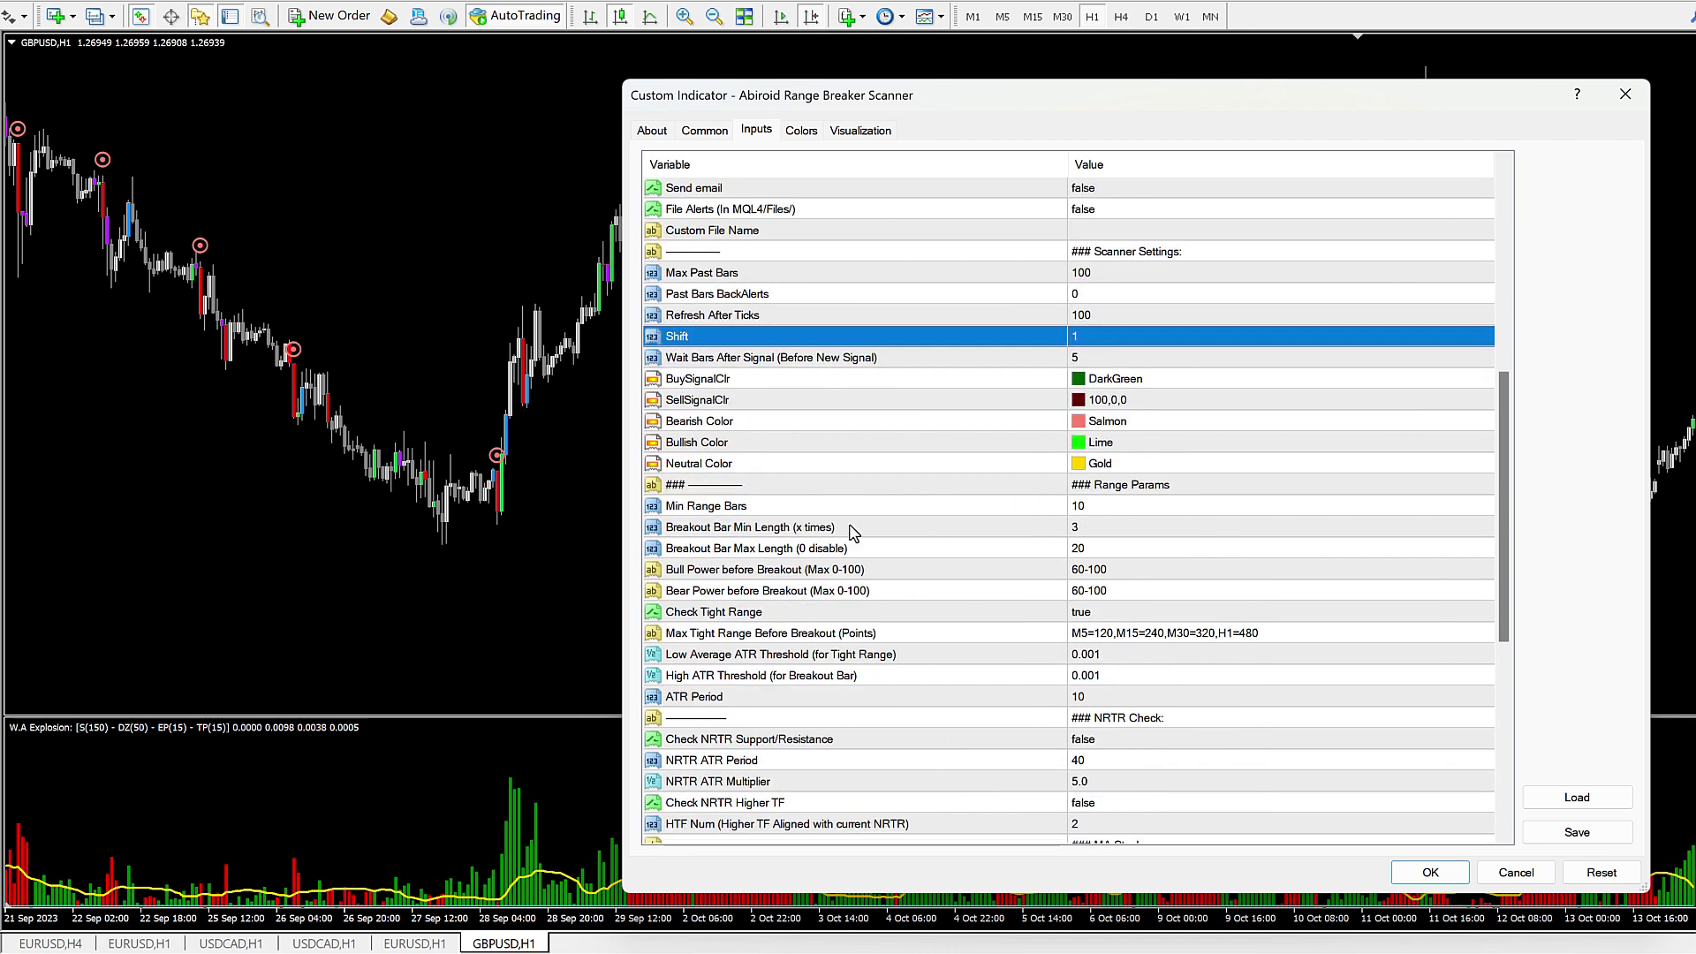
Step: Save the scanner inputs as the preset 1.set, replacing the existing file, and apply the scanner to the chart
{"action": "left_click", "coordinate": [1595, 837]}
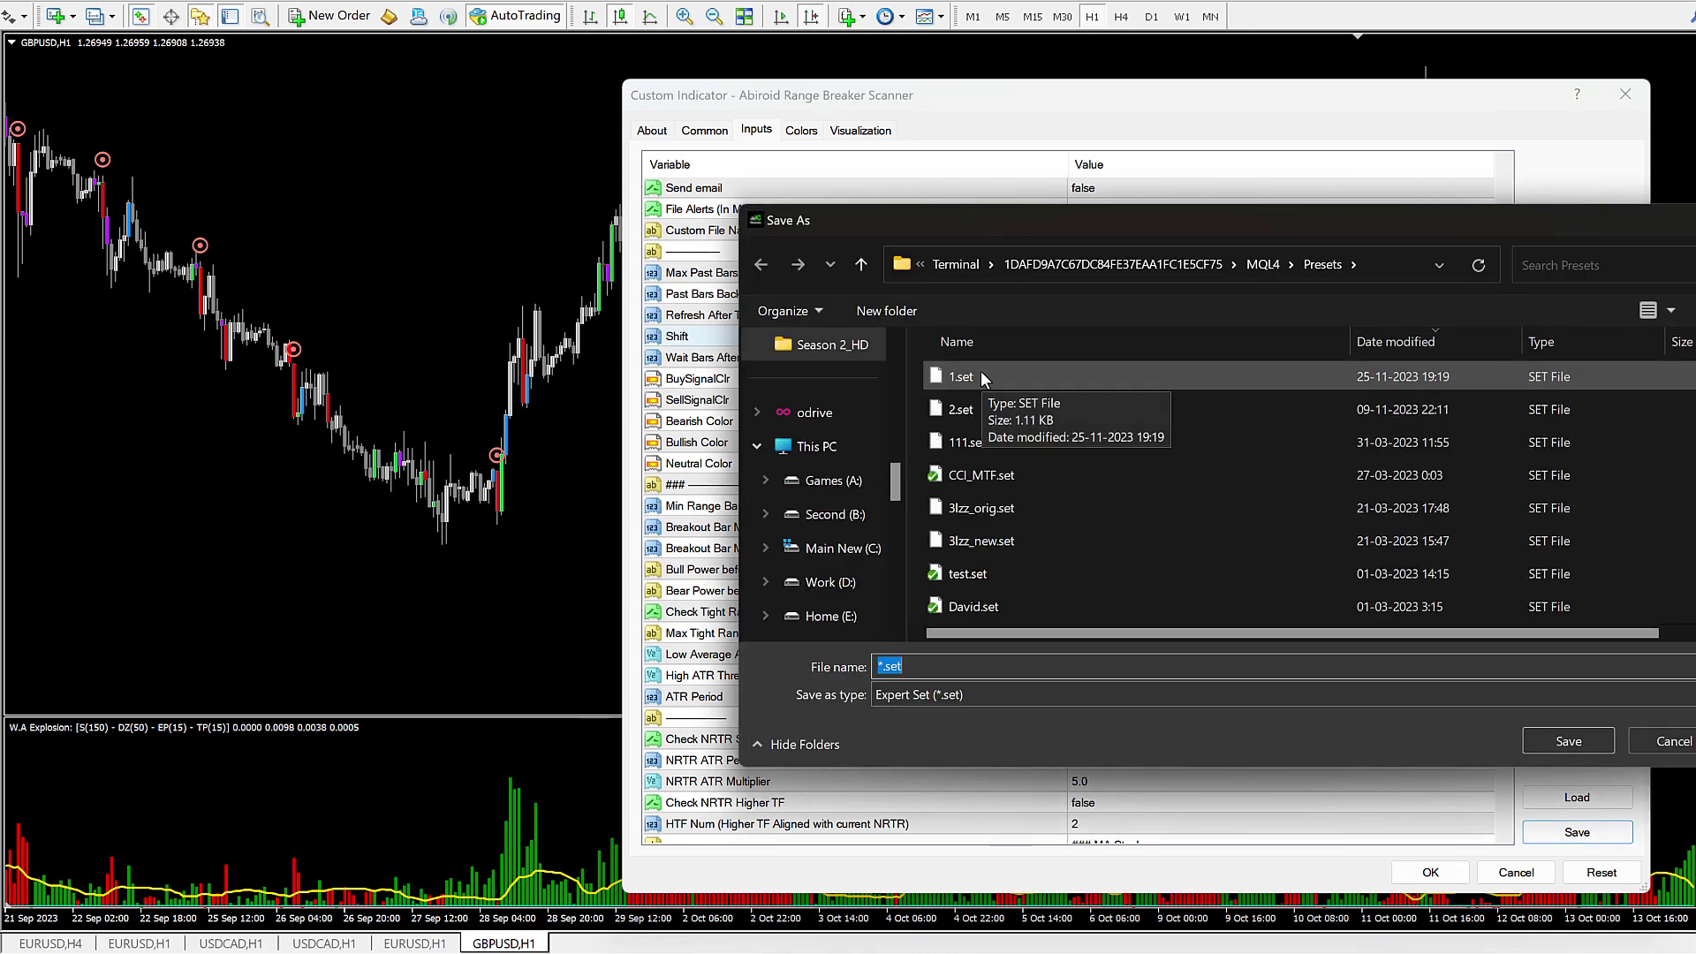
{"action": "double_click", "coordinate": [962, 376]}
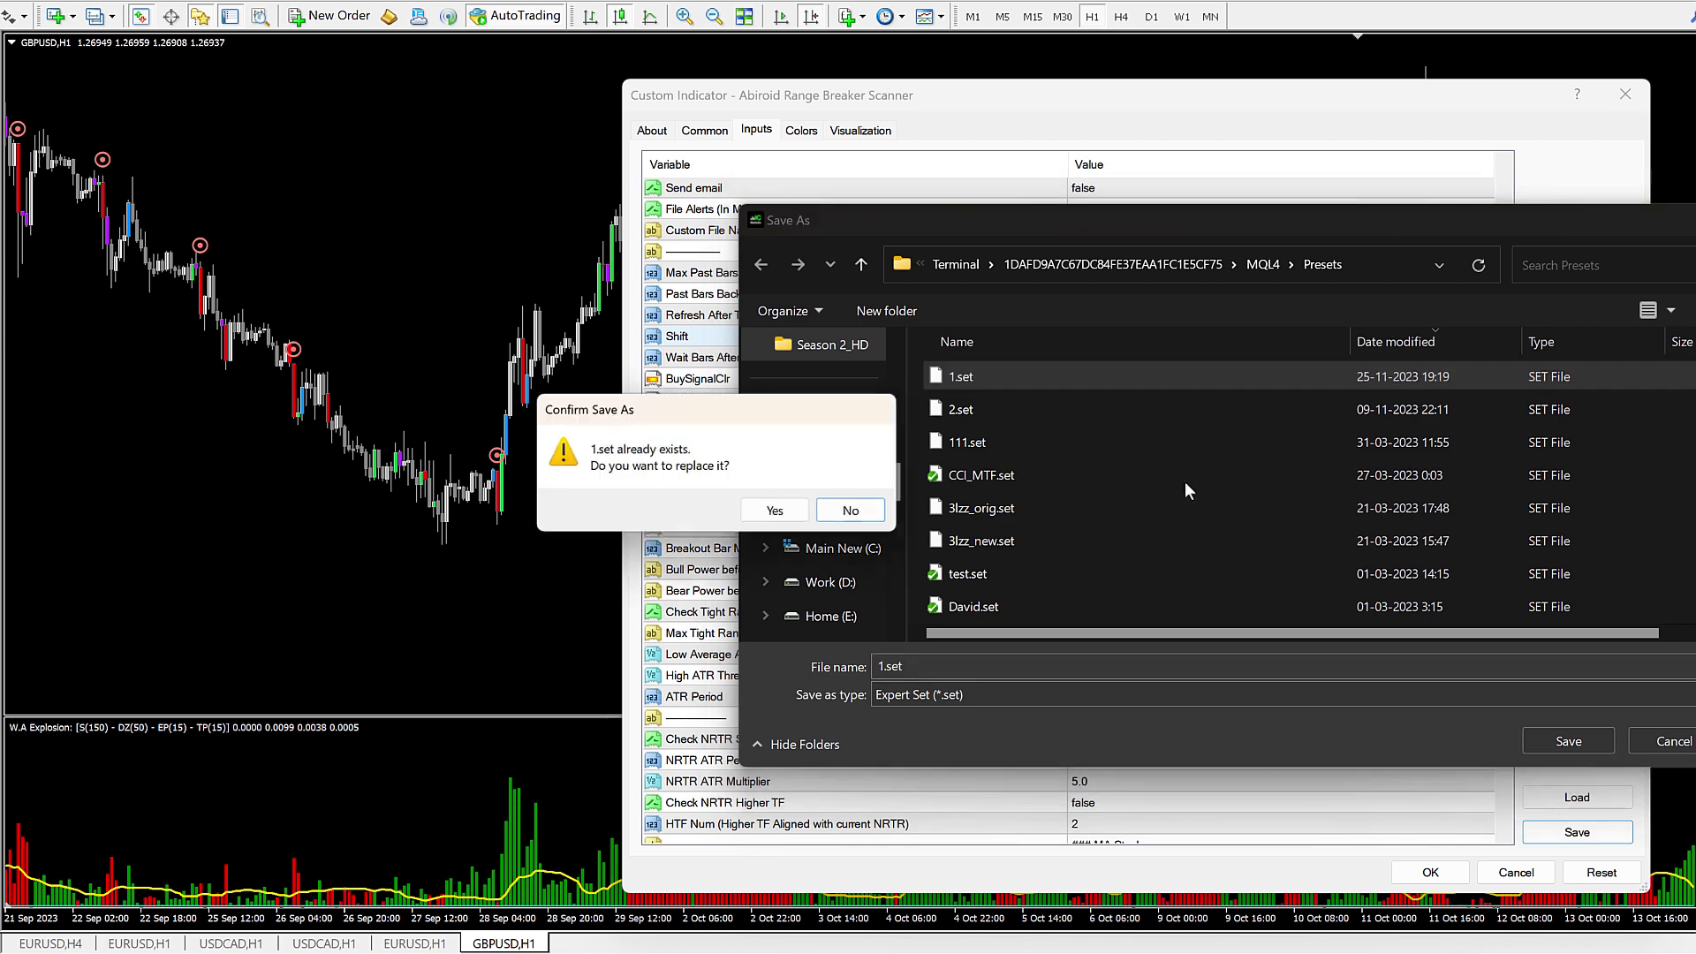
{"action": "left_click", "coordinate": [775, 511]}
{"action": "left_click", "coordinate": [1431, 872]}
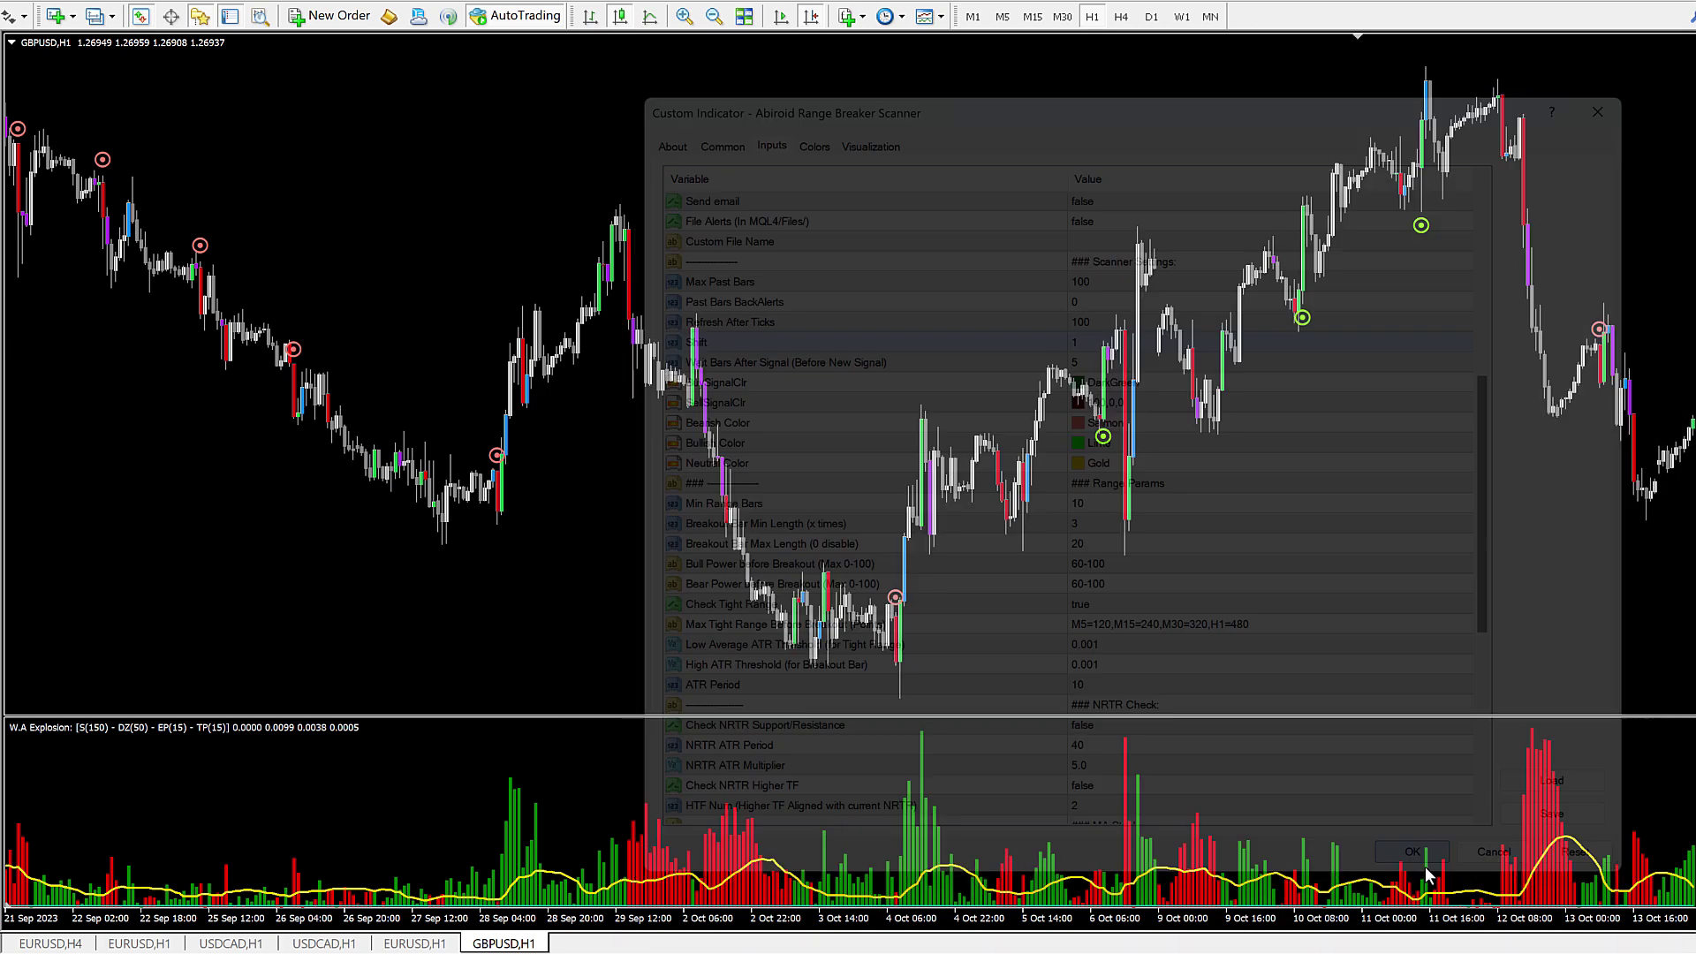
Step: Try loading the scanner's preset 1.set into the Abiroid Range Breaker Arrow's inputs, discarding the loaded values
{"action": "right_click", "coordinate": [855, 148]}
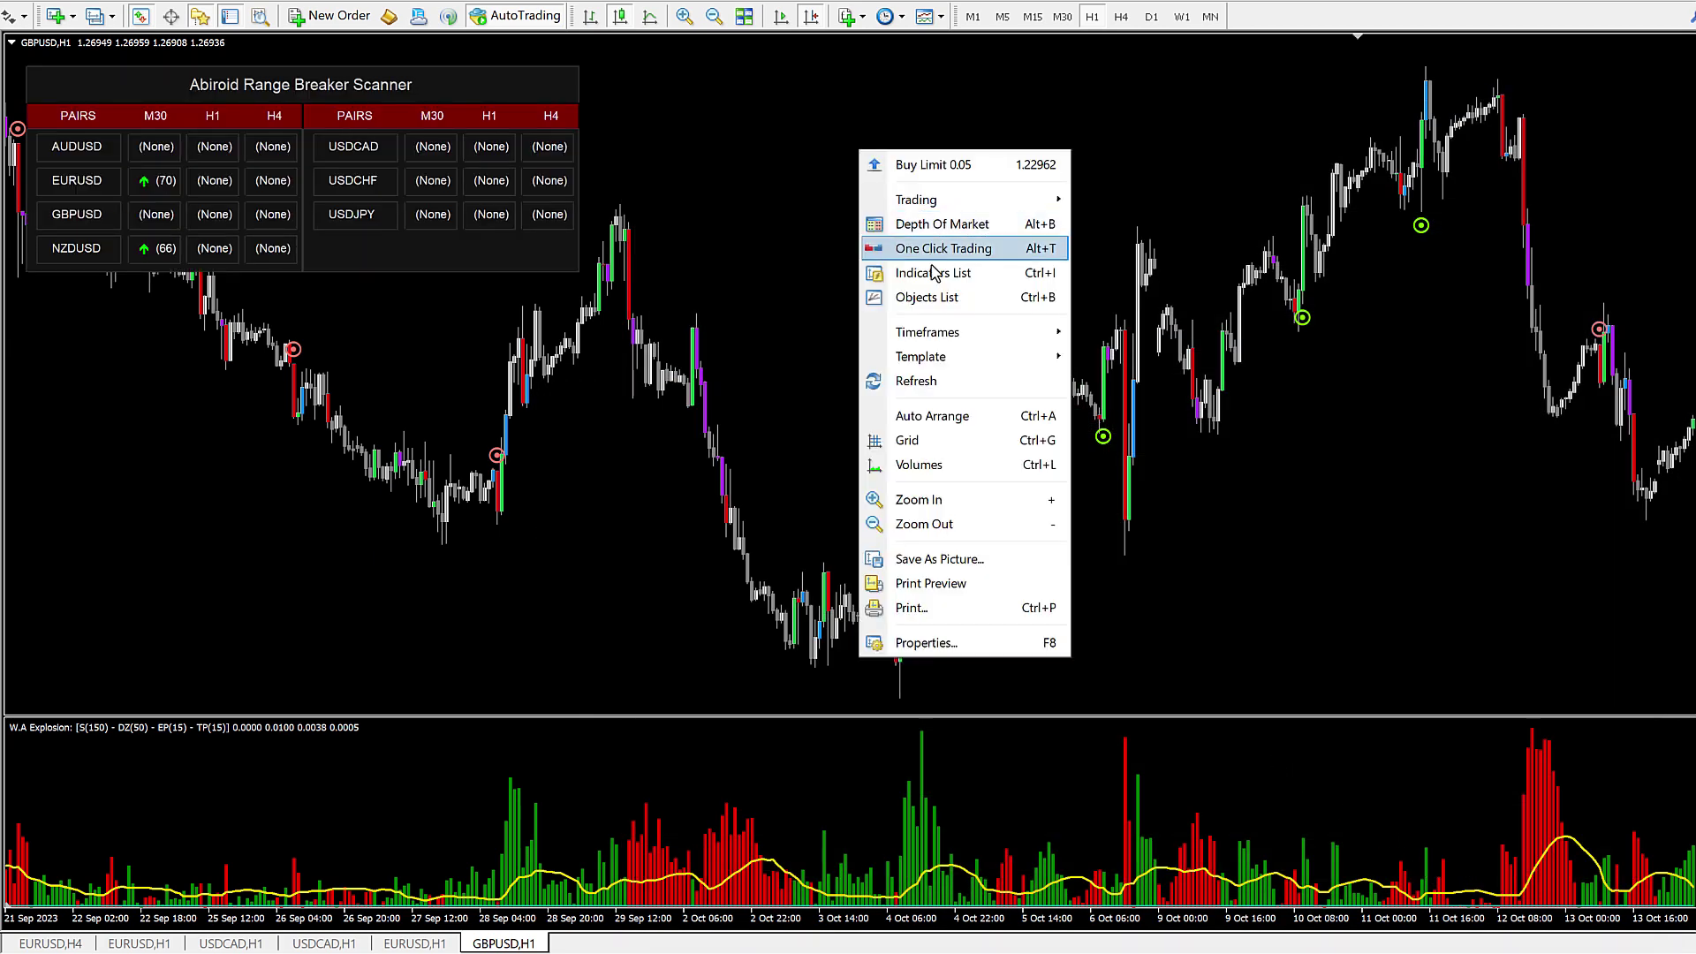
{"action": "left_click", "coordinate": [933, 262]}
{"action": "double_click", "coordinate": [1012, 157]}
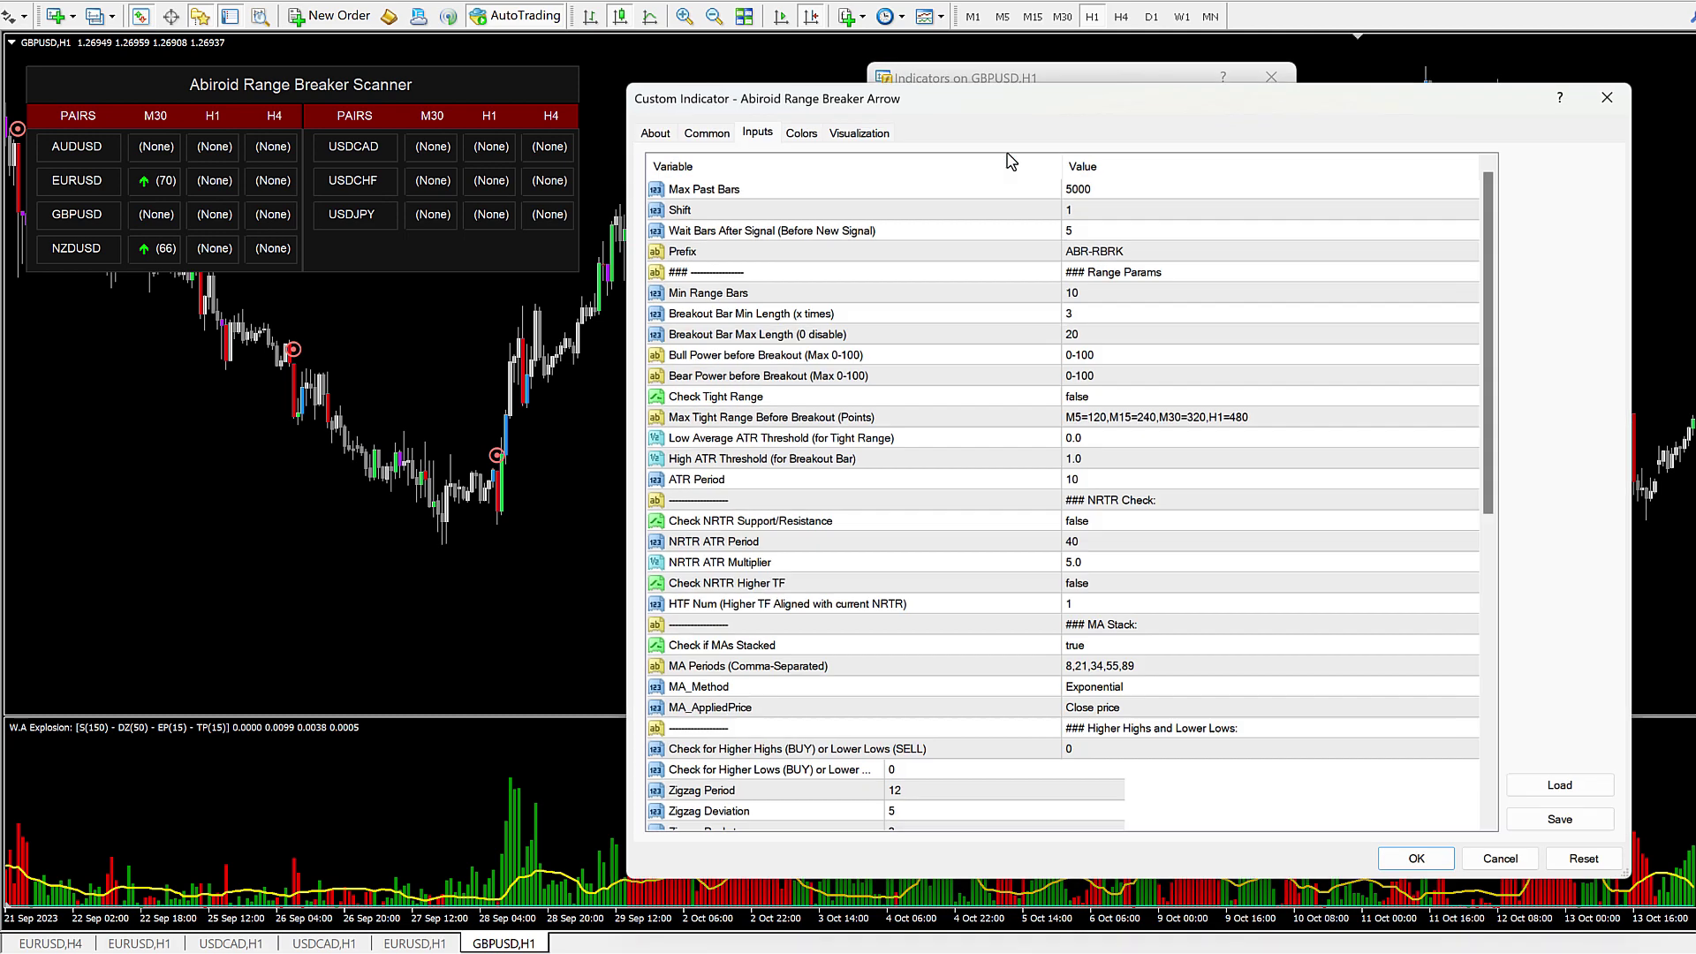
{"action": "left_click", "coordinate": [1590, 799]}
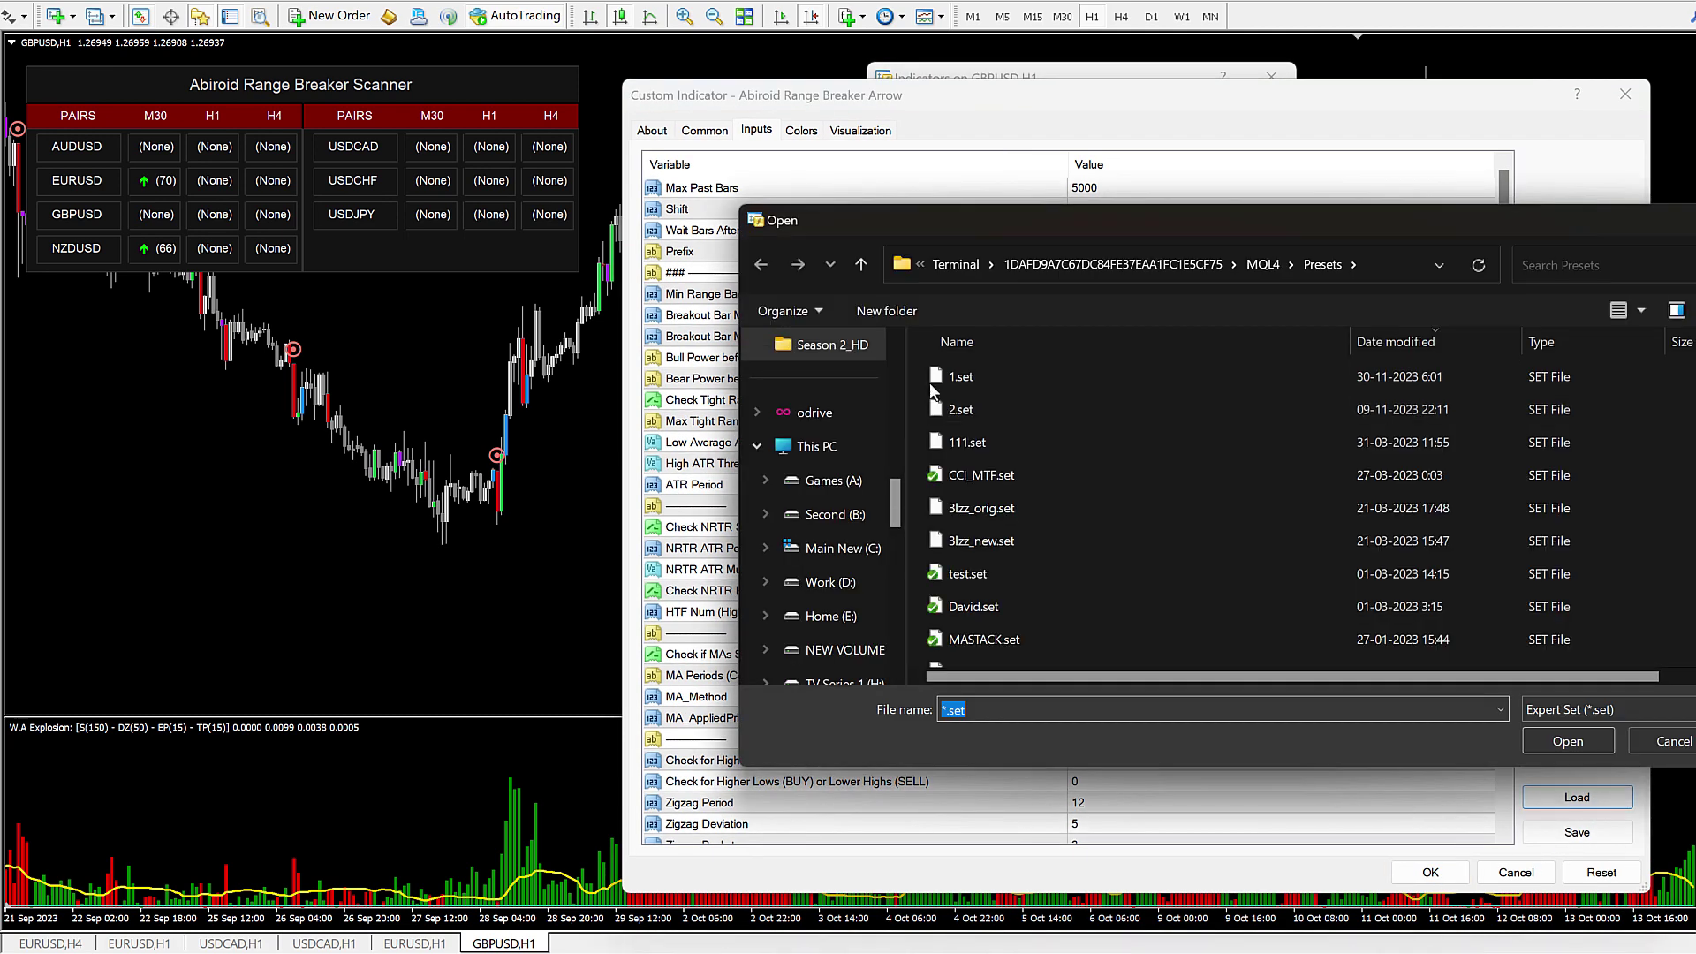
{"action": "double_click", "coordinate": [936, 378]}
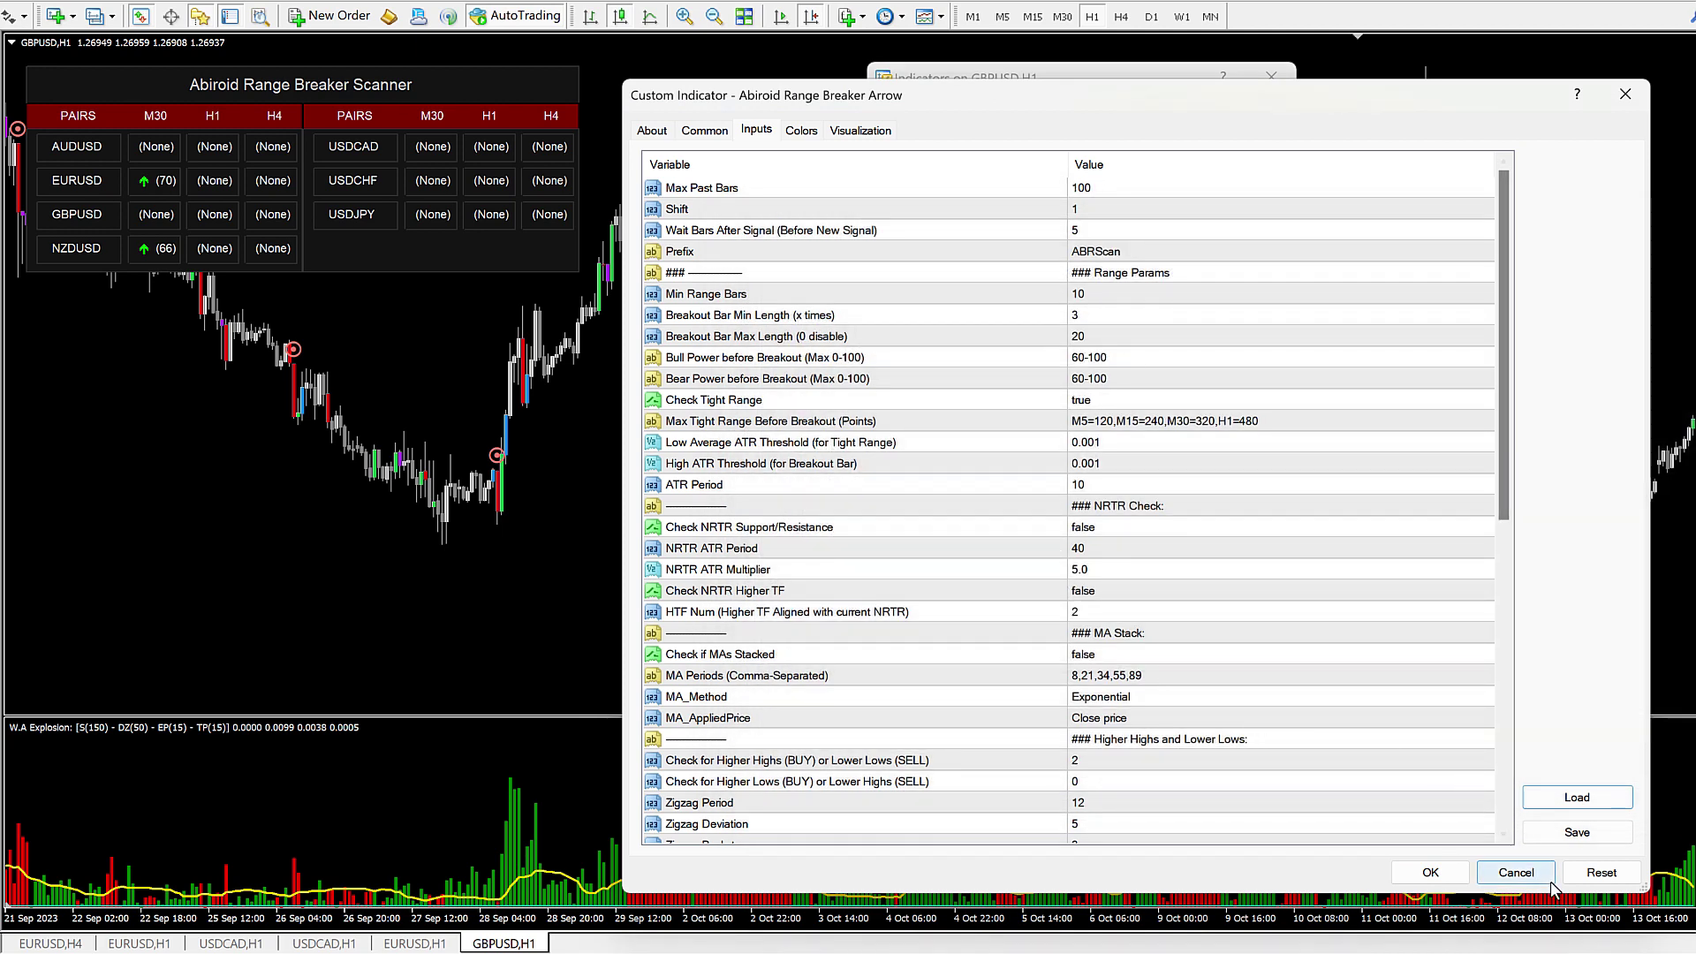
{"action": "left_click", "coordinate": [1524, 875]}
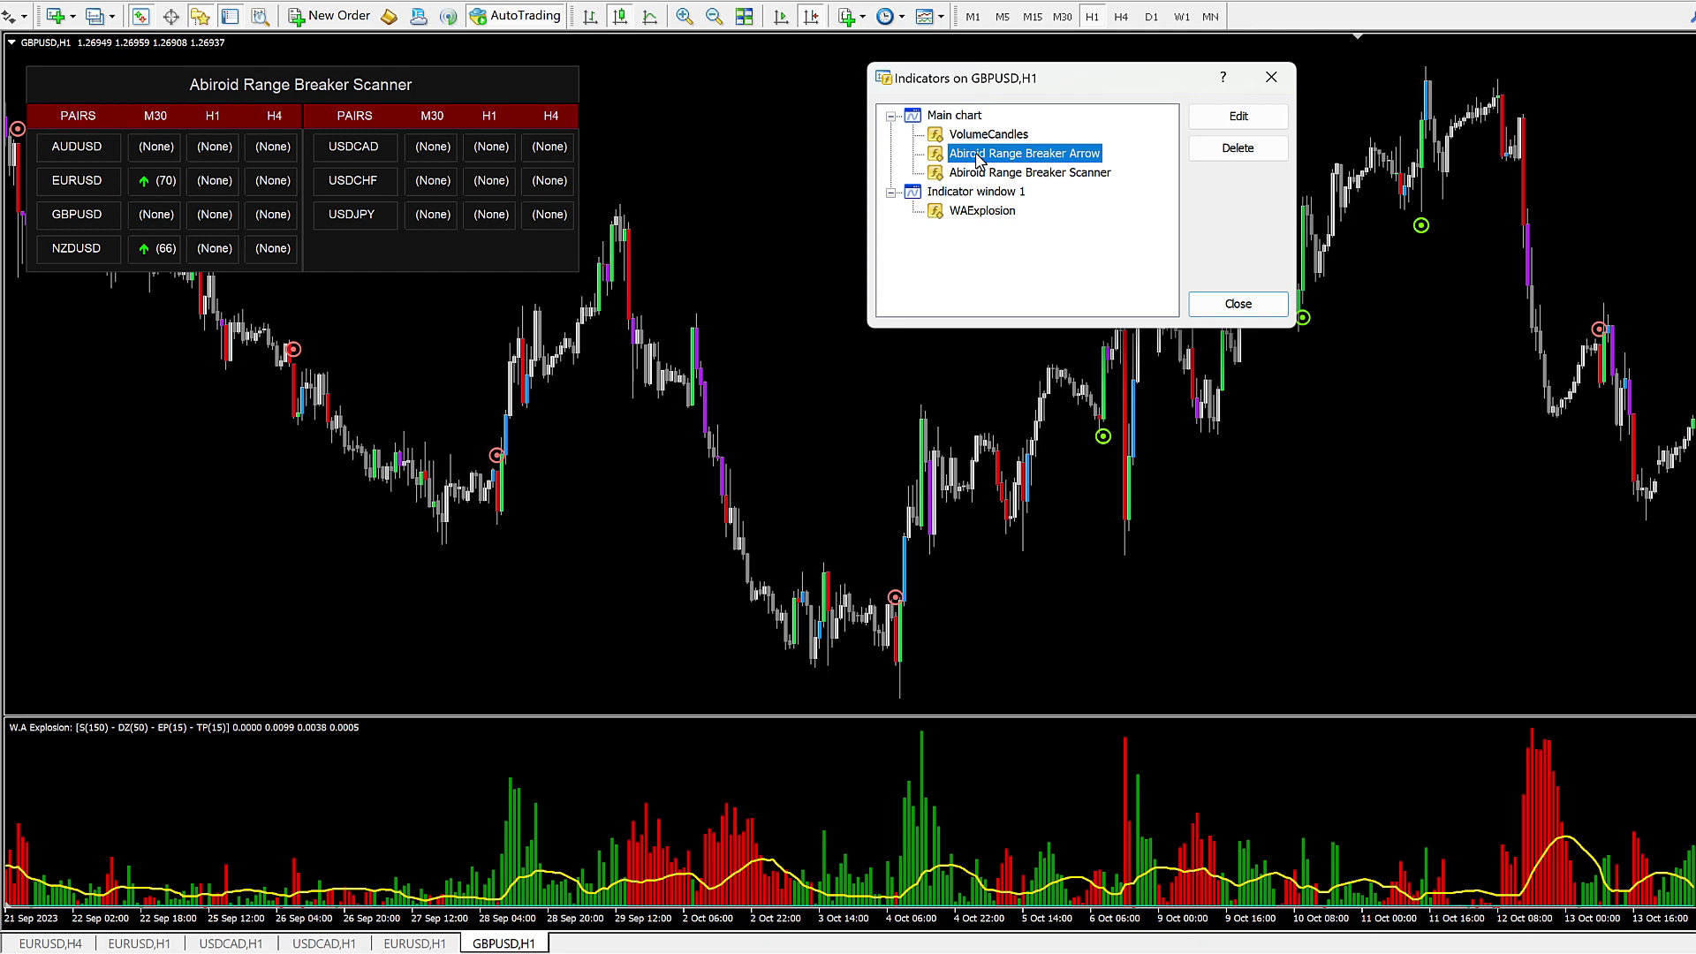
Step: Save the Abiroid Range Breaker Arrow's inputs as the preset 1.set, replacing the existing file, and accept the arrow's settings
{"action": "double_click", "coordinate": [978, 155]}
{"action": "scroll", "coordinate": [1139, 565], "scroll_direction": "down", "scroll_amount": 3}
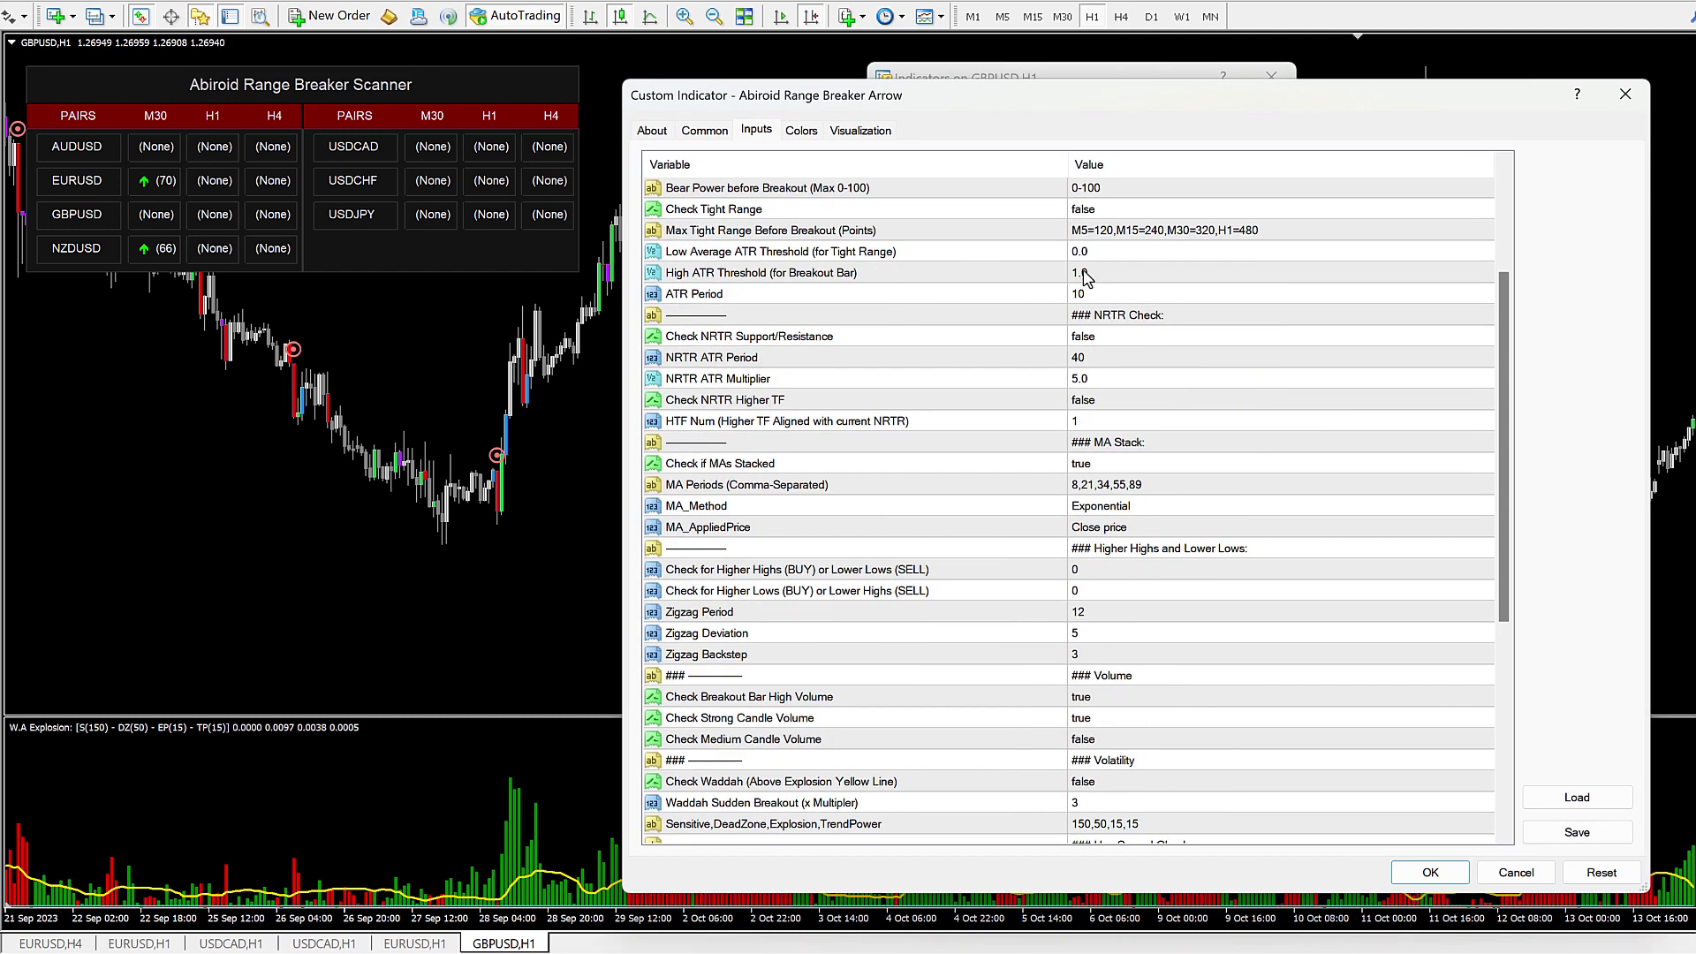
{"action": "left_click", "coordinate": [1577, 832]}
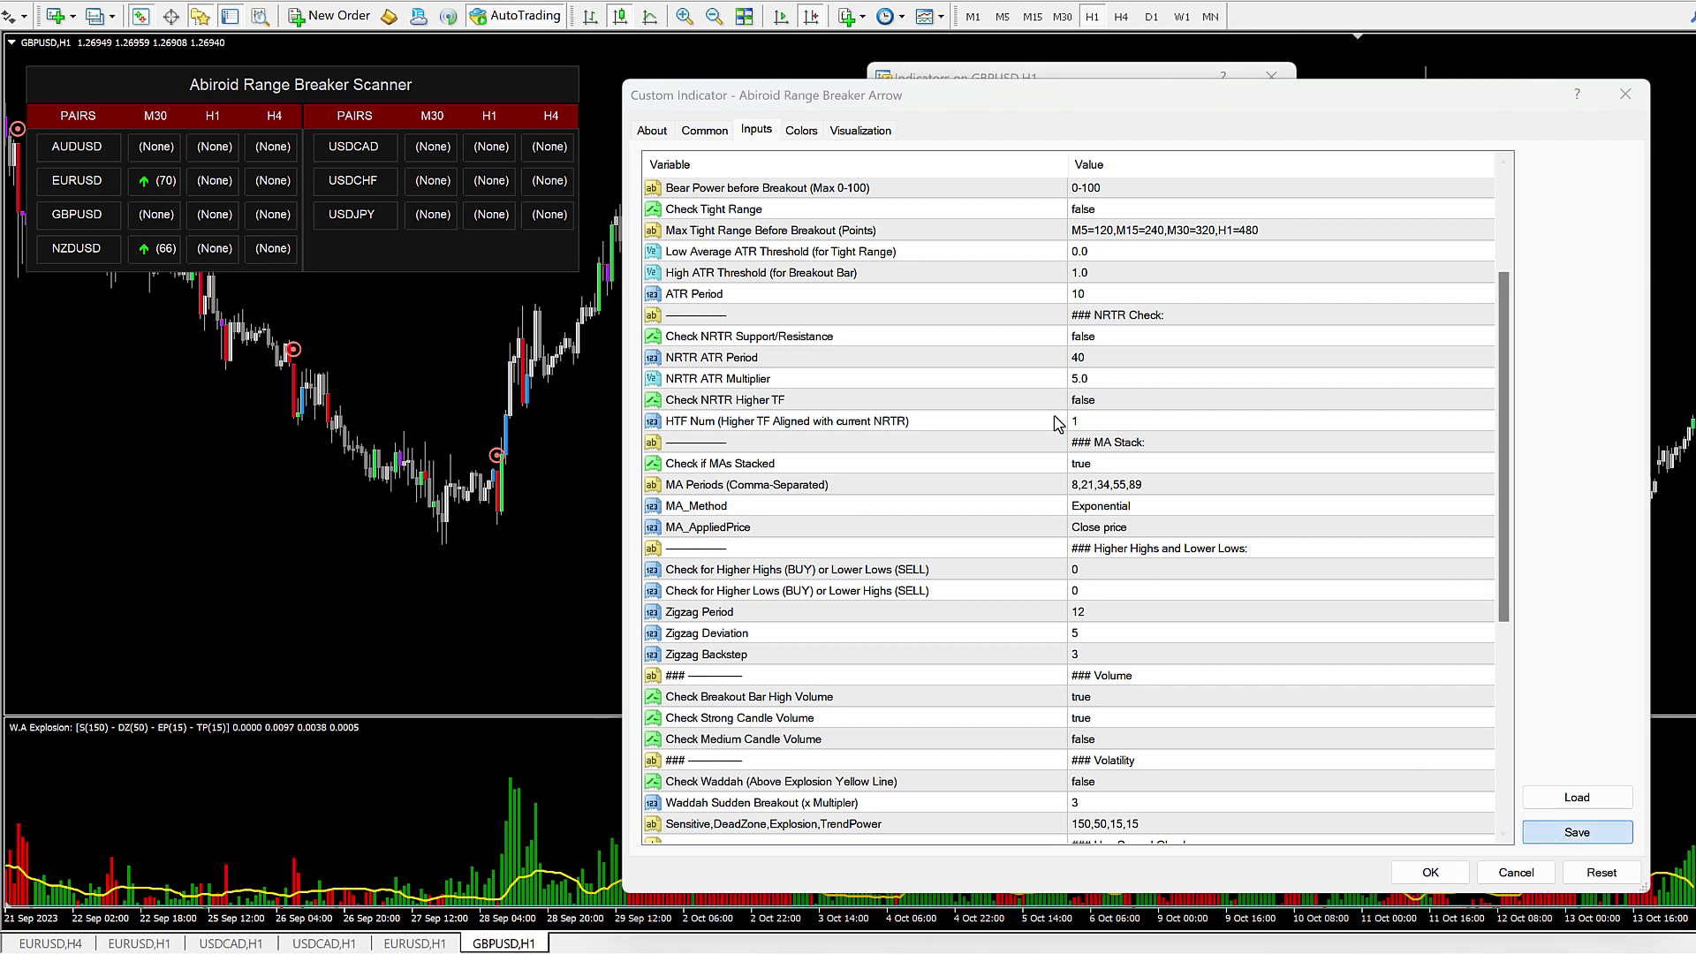
{"action": "double_click", "coordinate": [954, 378]}
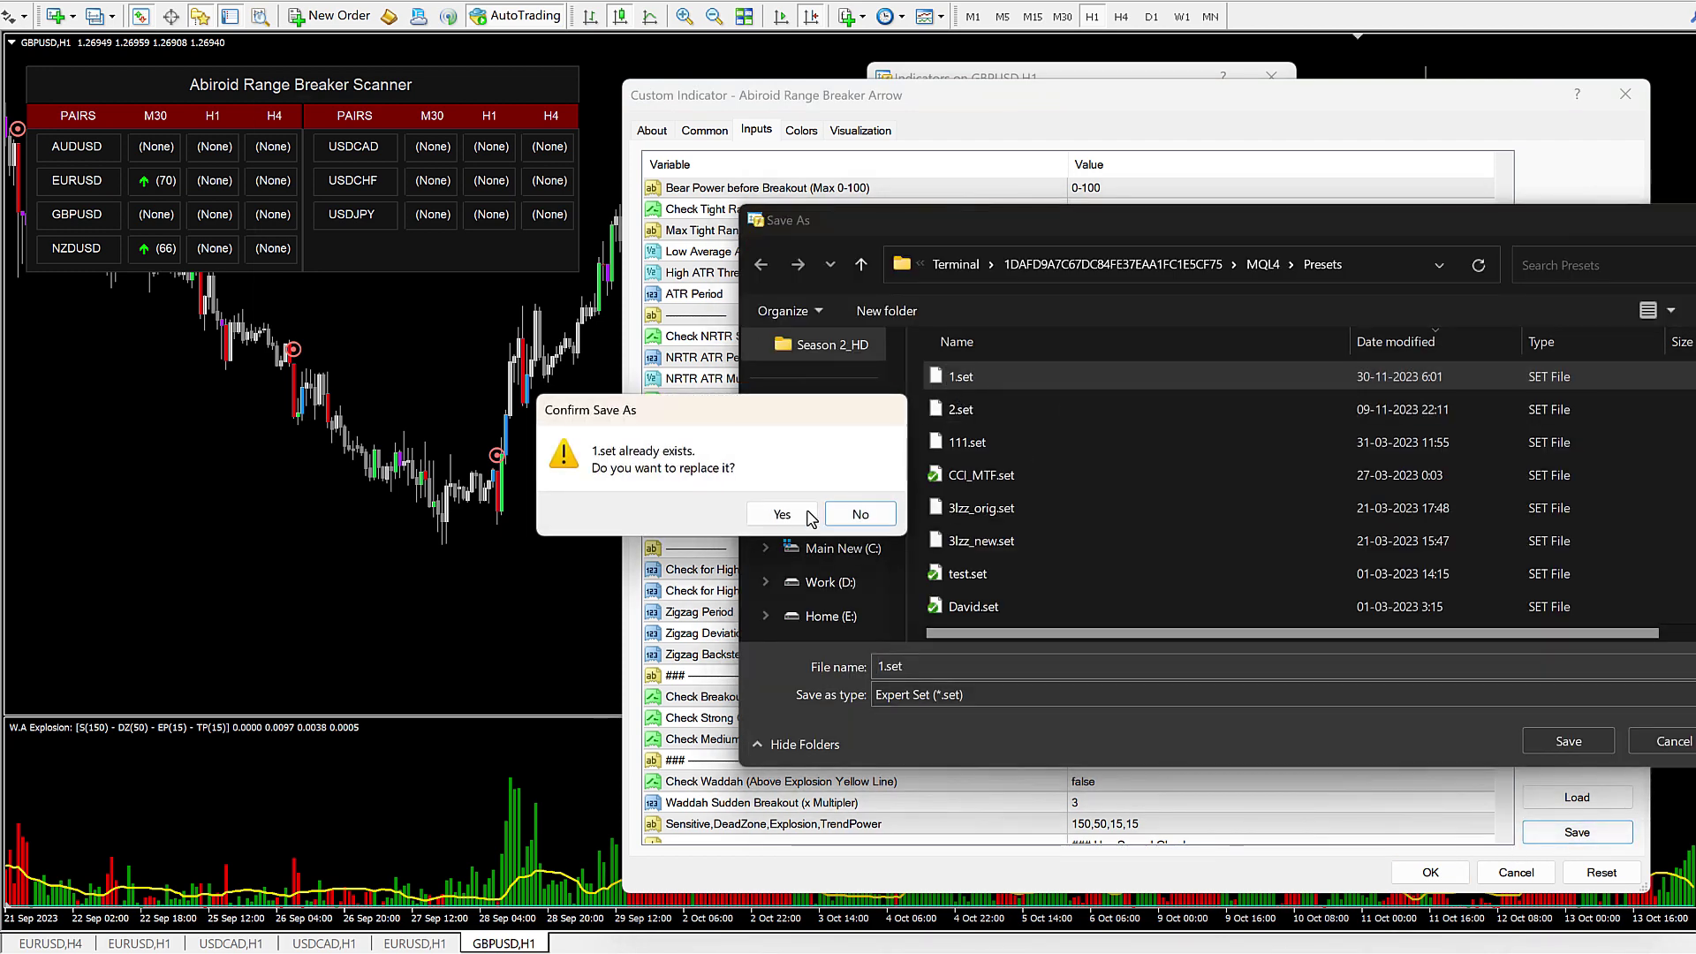
{"action": "left_click", "coordinate": [777, 511]}
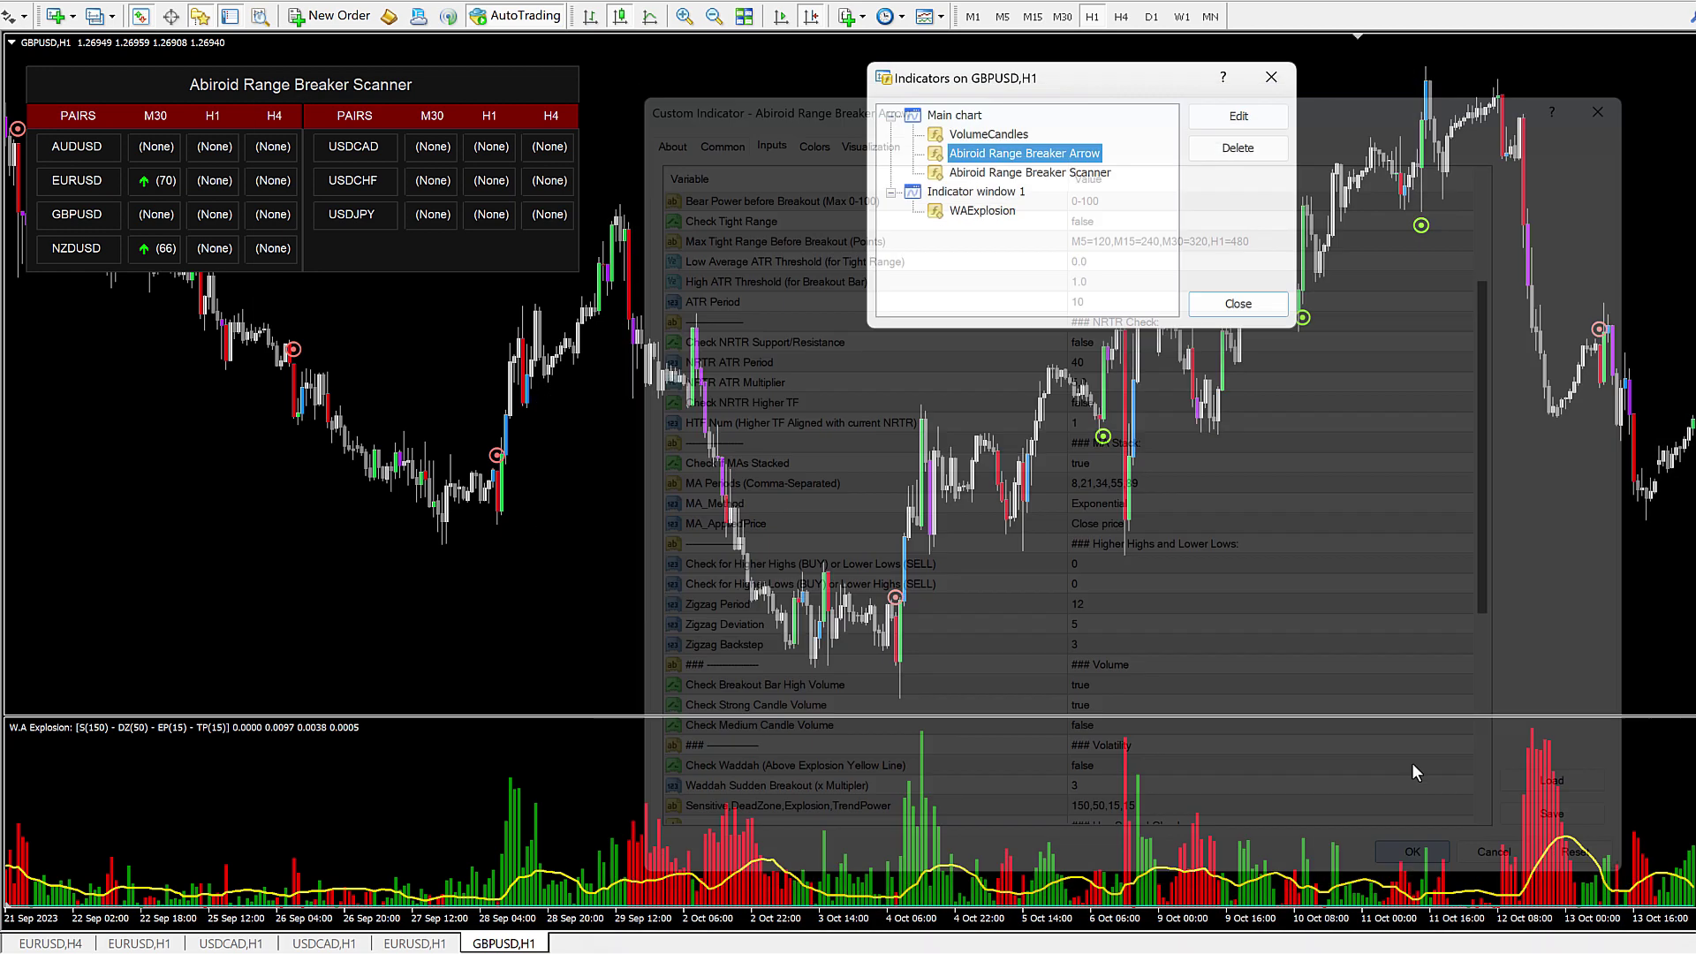
{"action": "left_click", "coordinate": [1430, 872]}
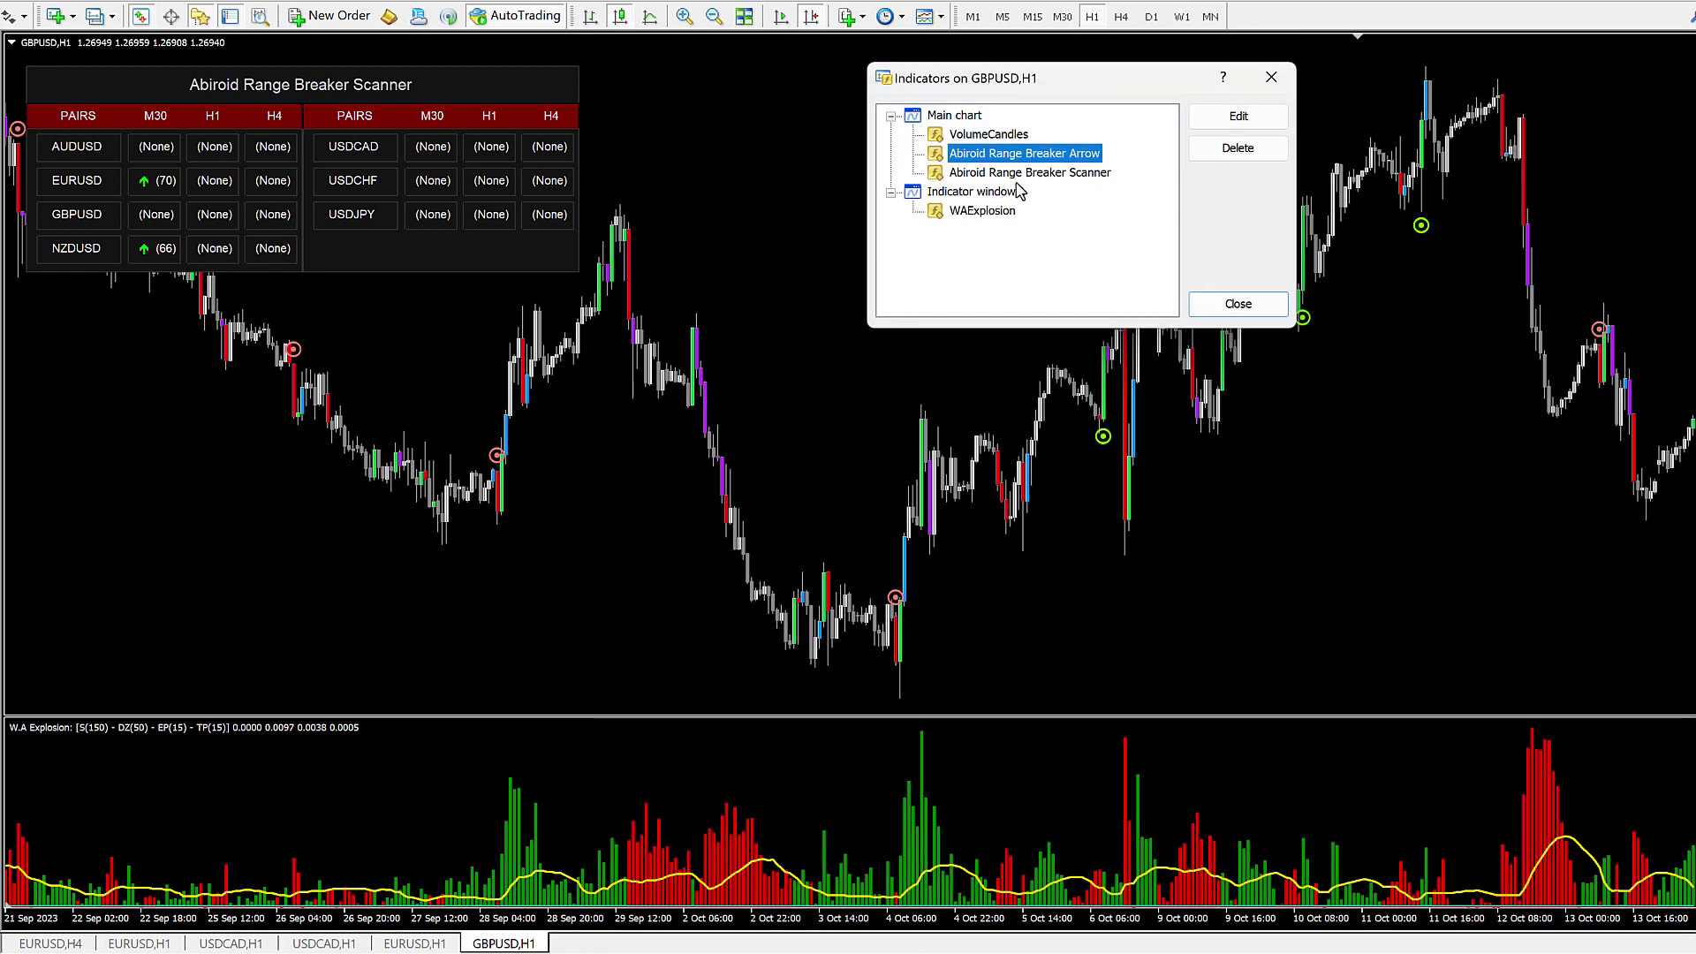
Step: Load the preset 1.set into the Abiroid Range Breaker Scanner's inputs and check its Scanner Settings and Range Params
{"action": "left_click", "coordinate": [1018, 173]}
{"action": "double_click", "coordinate": [1018, 174]}
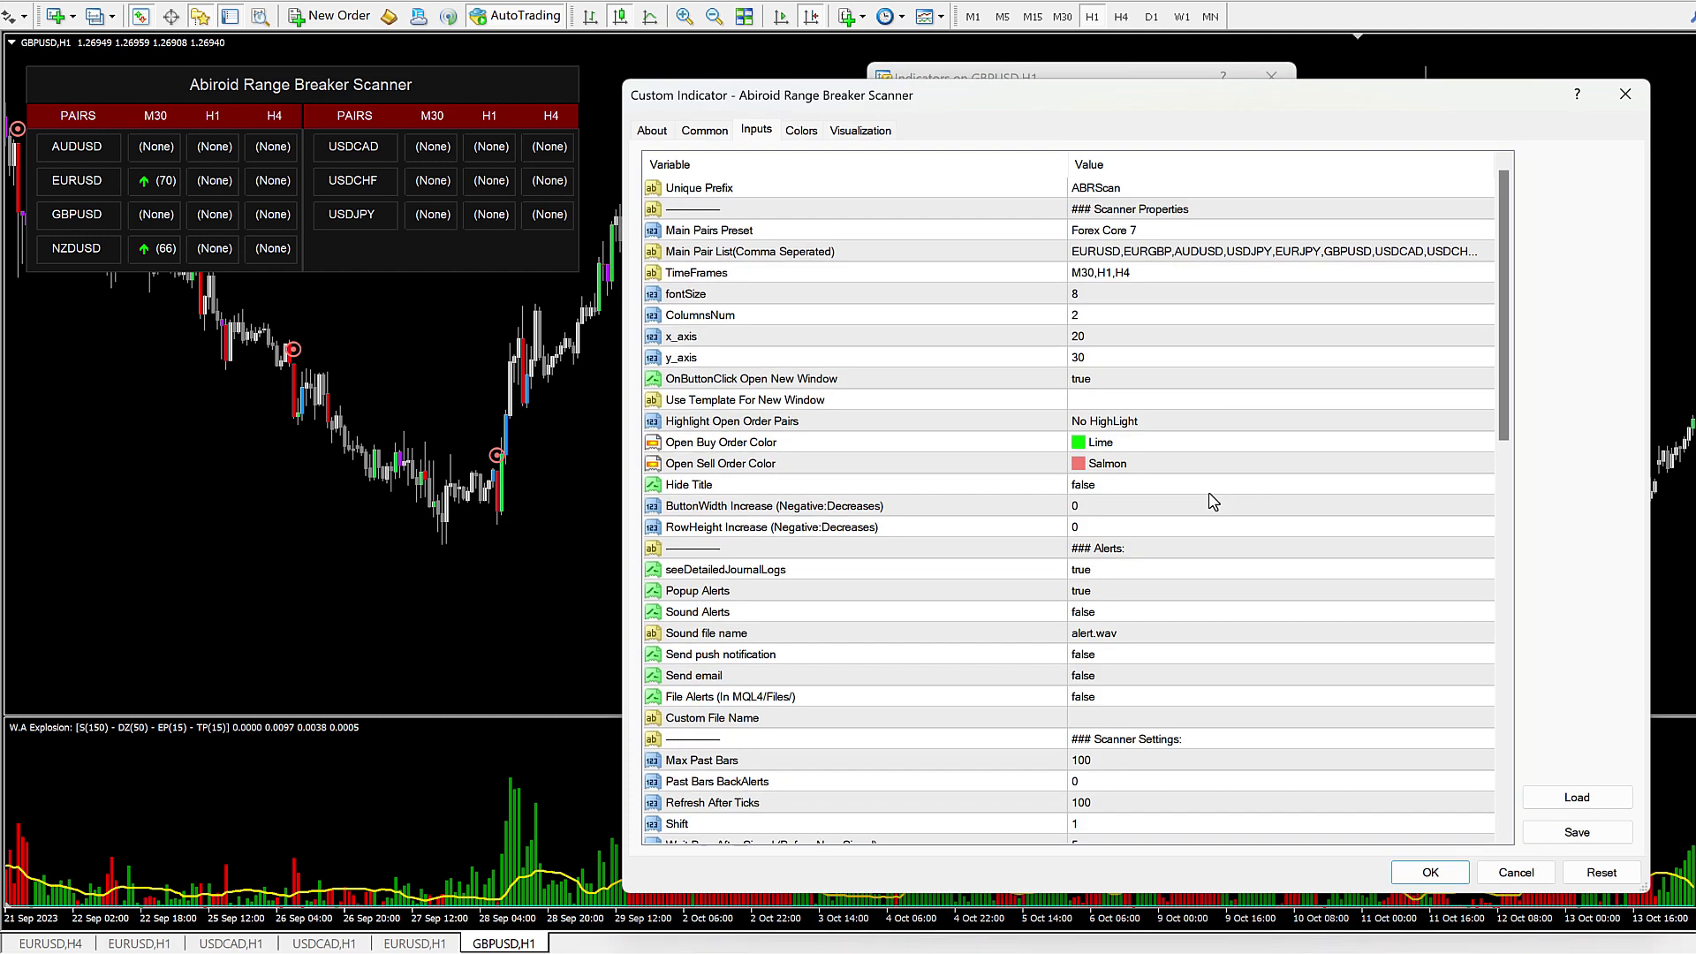
{"action": "left_click", "coordinate": [1590, 798]}
{"action": "double_click", "coordinate": [956, 377]}
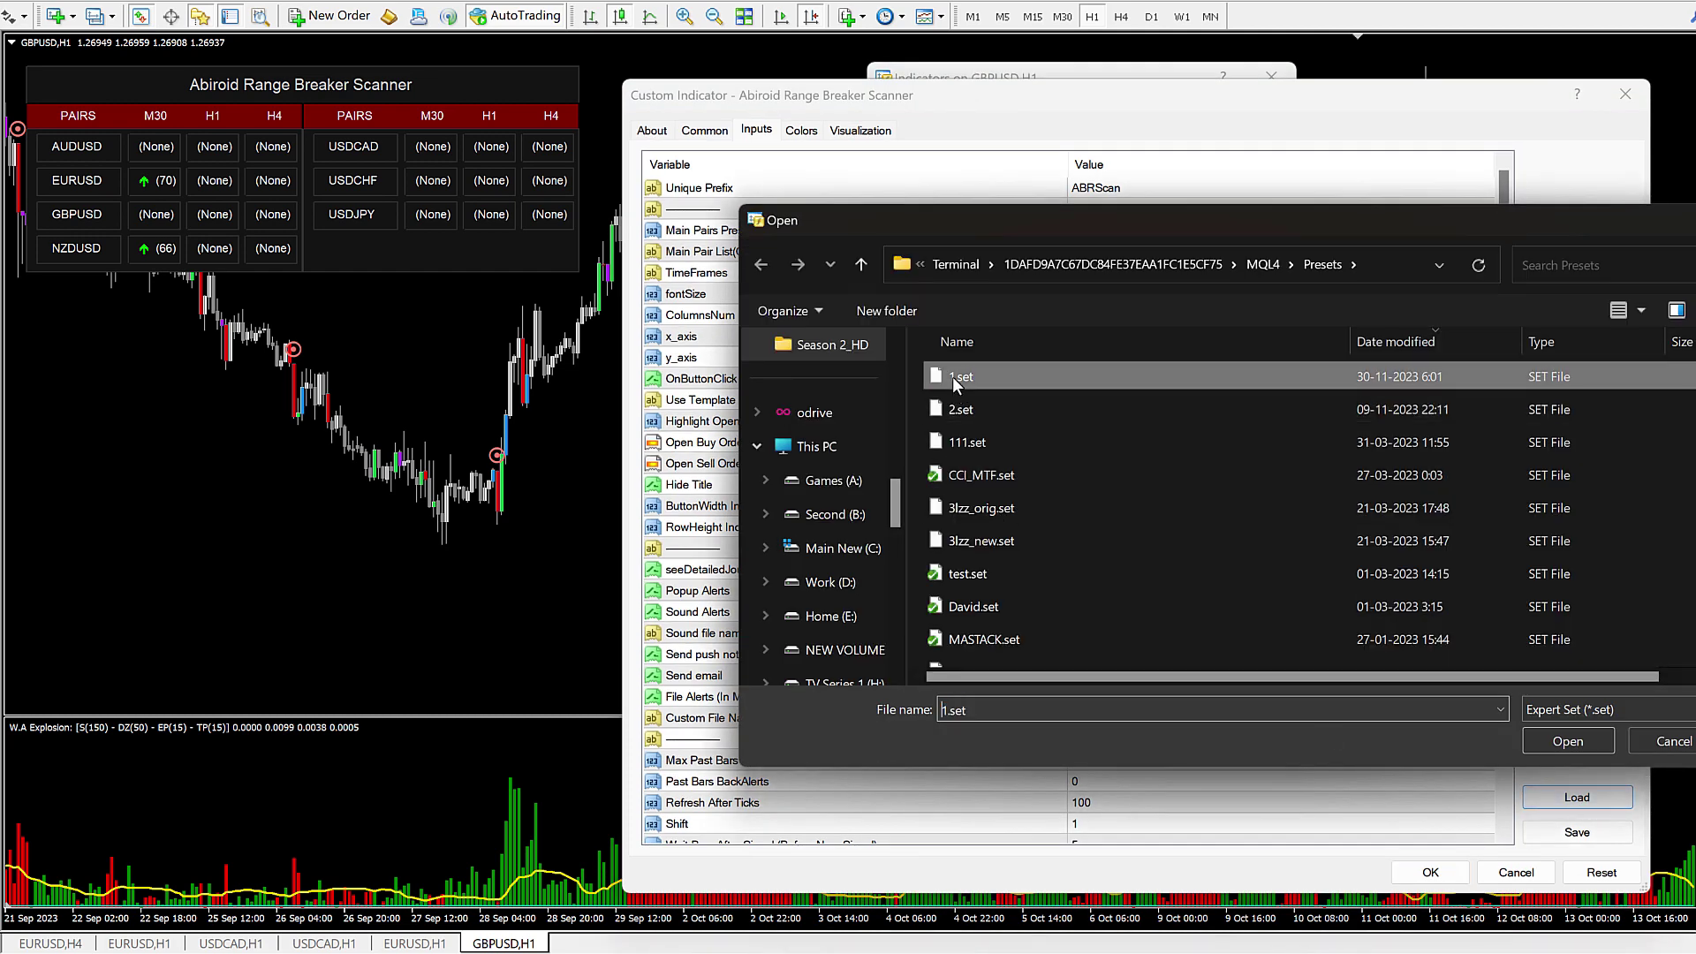
{"action": "scroll", "coordinate": [1157, 575], "scroll_direction": "down", "scroll_amount": 4}
{"action": "scroll", "coordinate": [1157, 575], "scroll_direction": "down", "scroll_amount": 5}
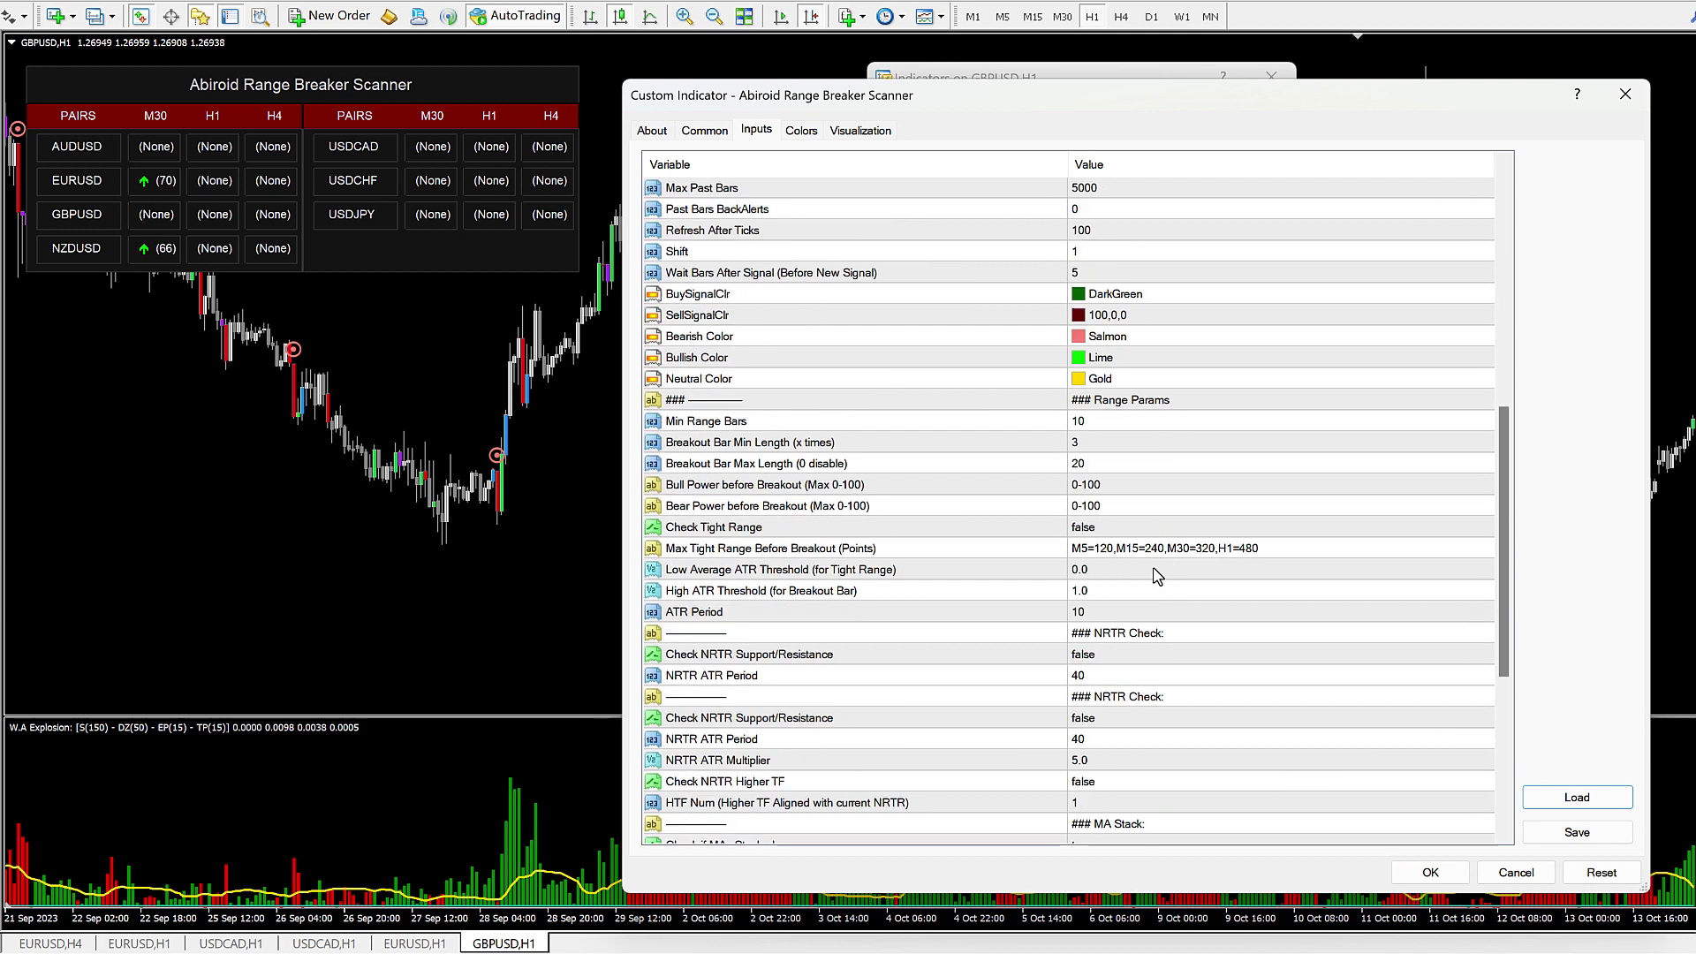
{"action": "scroll", "coordinate": [1194, 638], "scroll_direction": "up", "scroll_amount": 9}
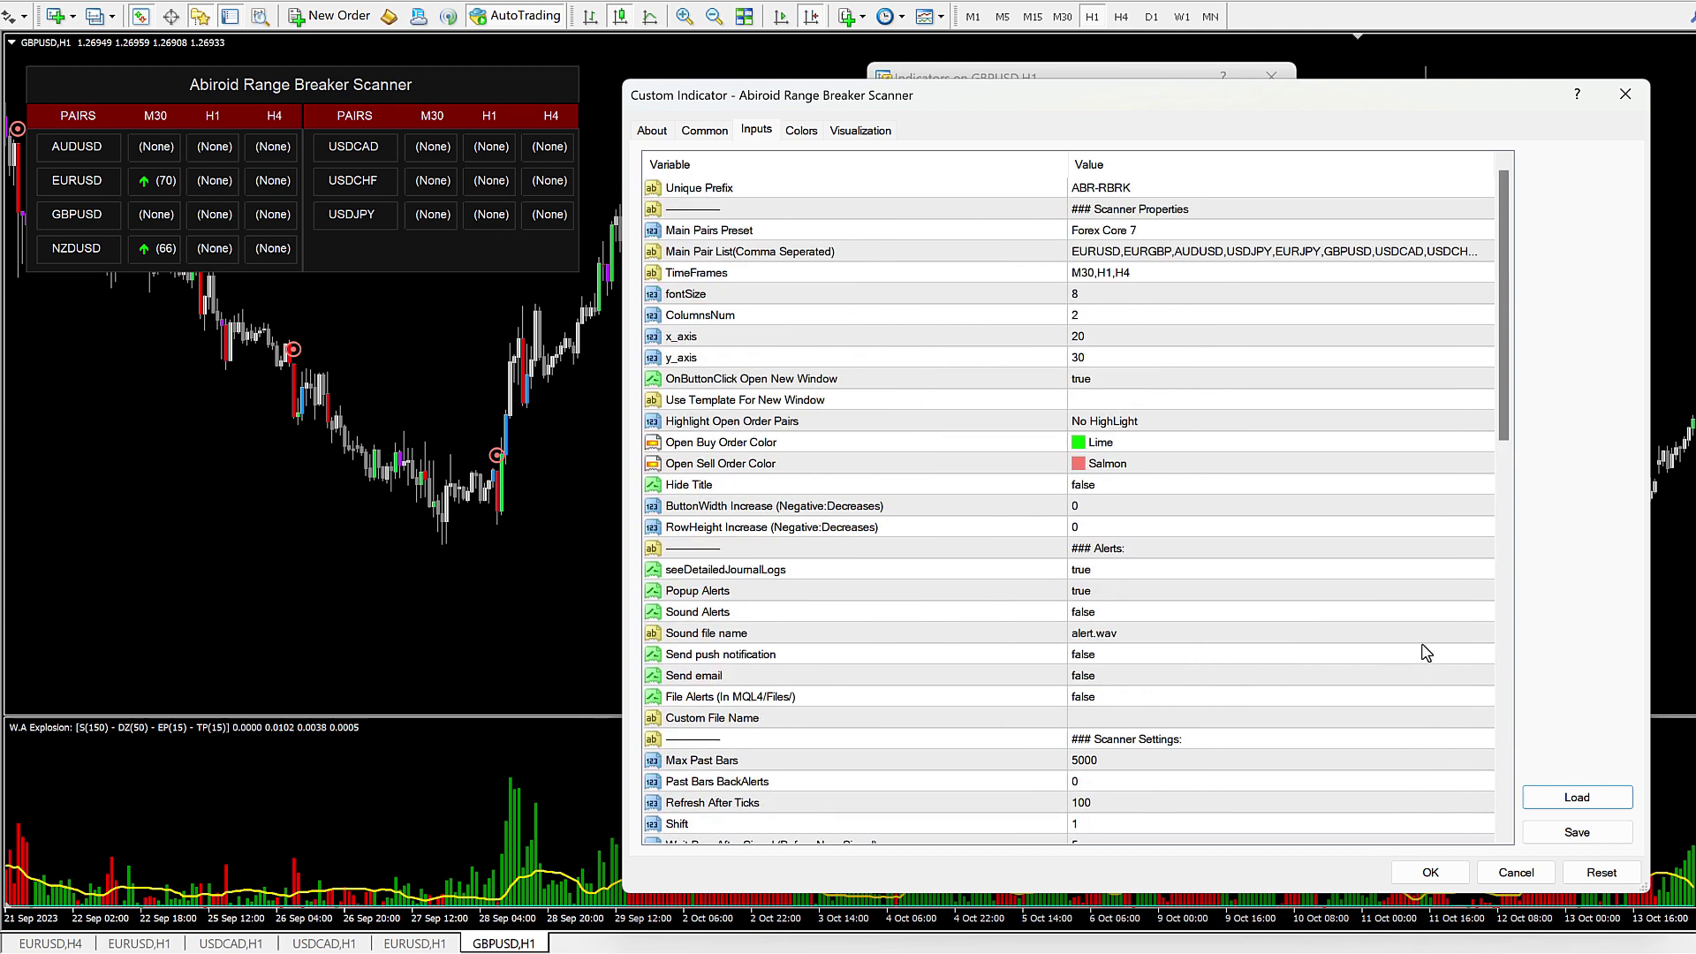
Step: Set the scanner's Unique Prefix to ABR-1, apply the inputs and close the chart's indicator list
{"action": "double_click", "coordinate": [1104, 188]}
{"action": "left_click", "coordinate": [1101, 189]}
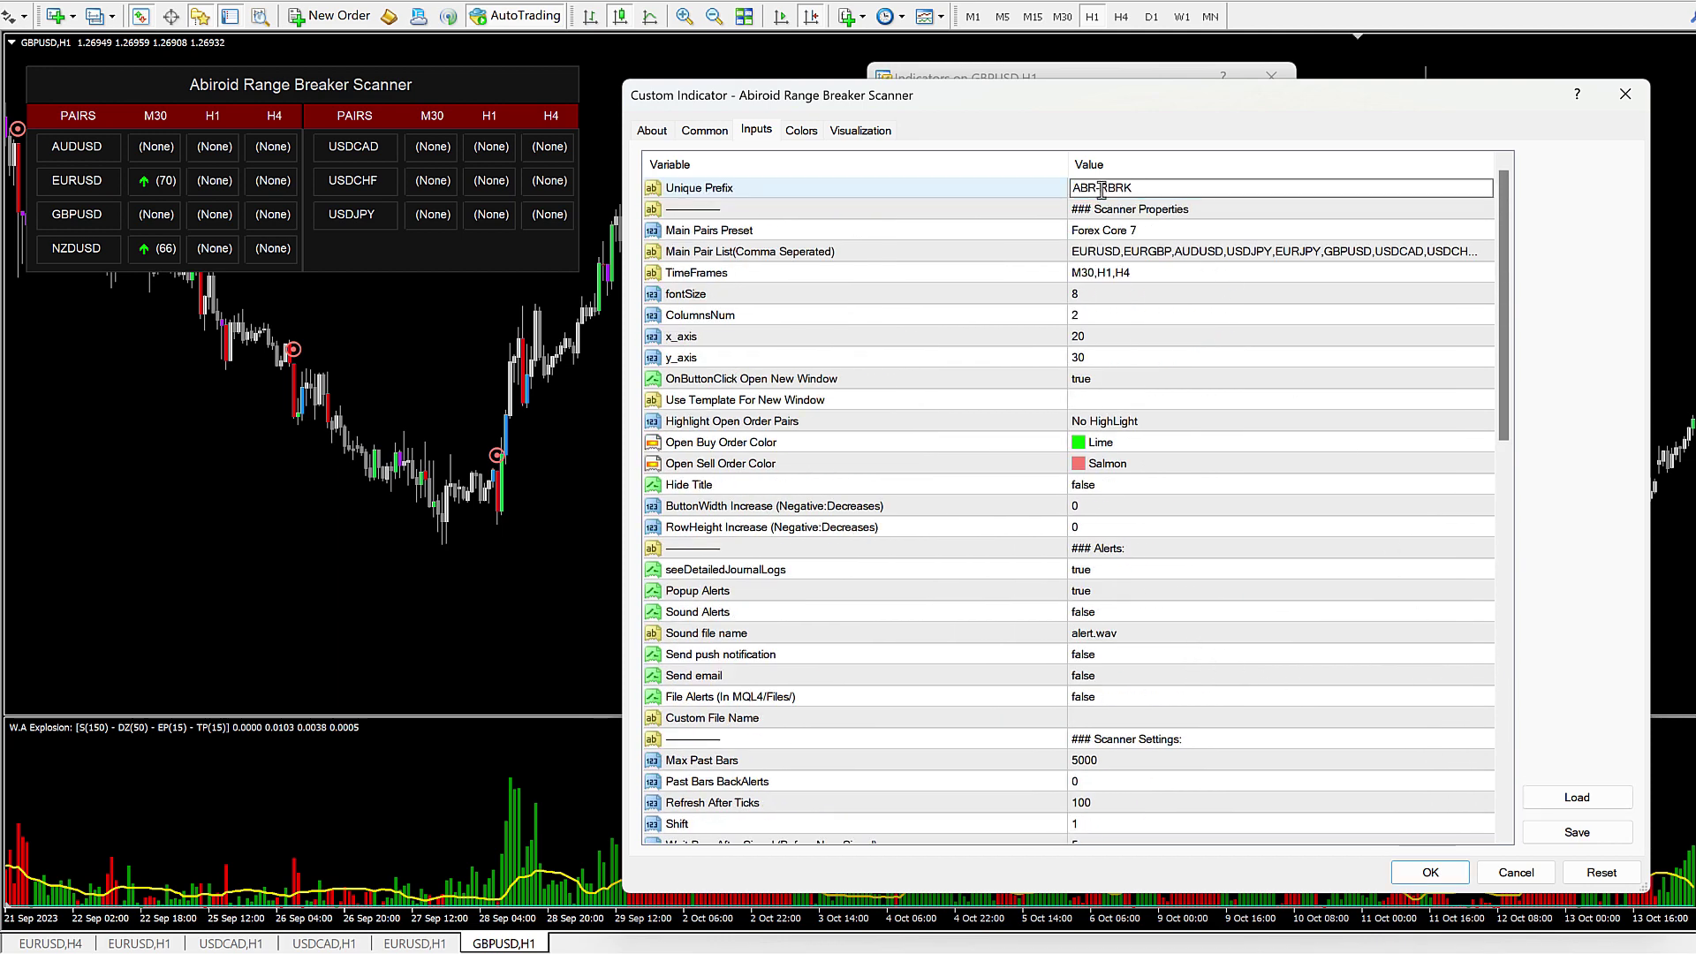
{"action": "left_click_drag", "start_coordinate": [1102, 189], "coordinate": [1167, 193]}
{"action": "type", "text": "1"}
{"action": "left_click", "coordinate": [1001, 190]}
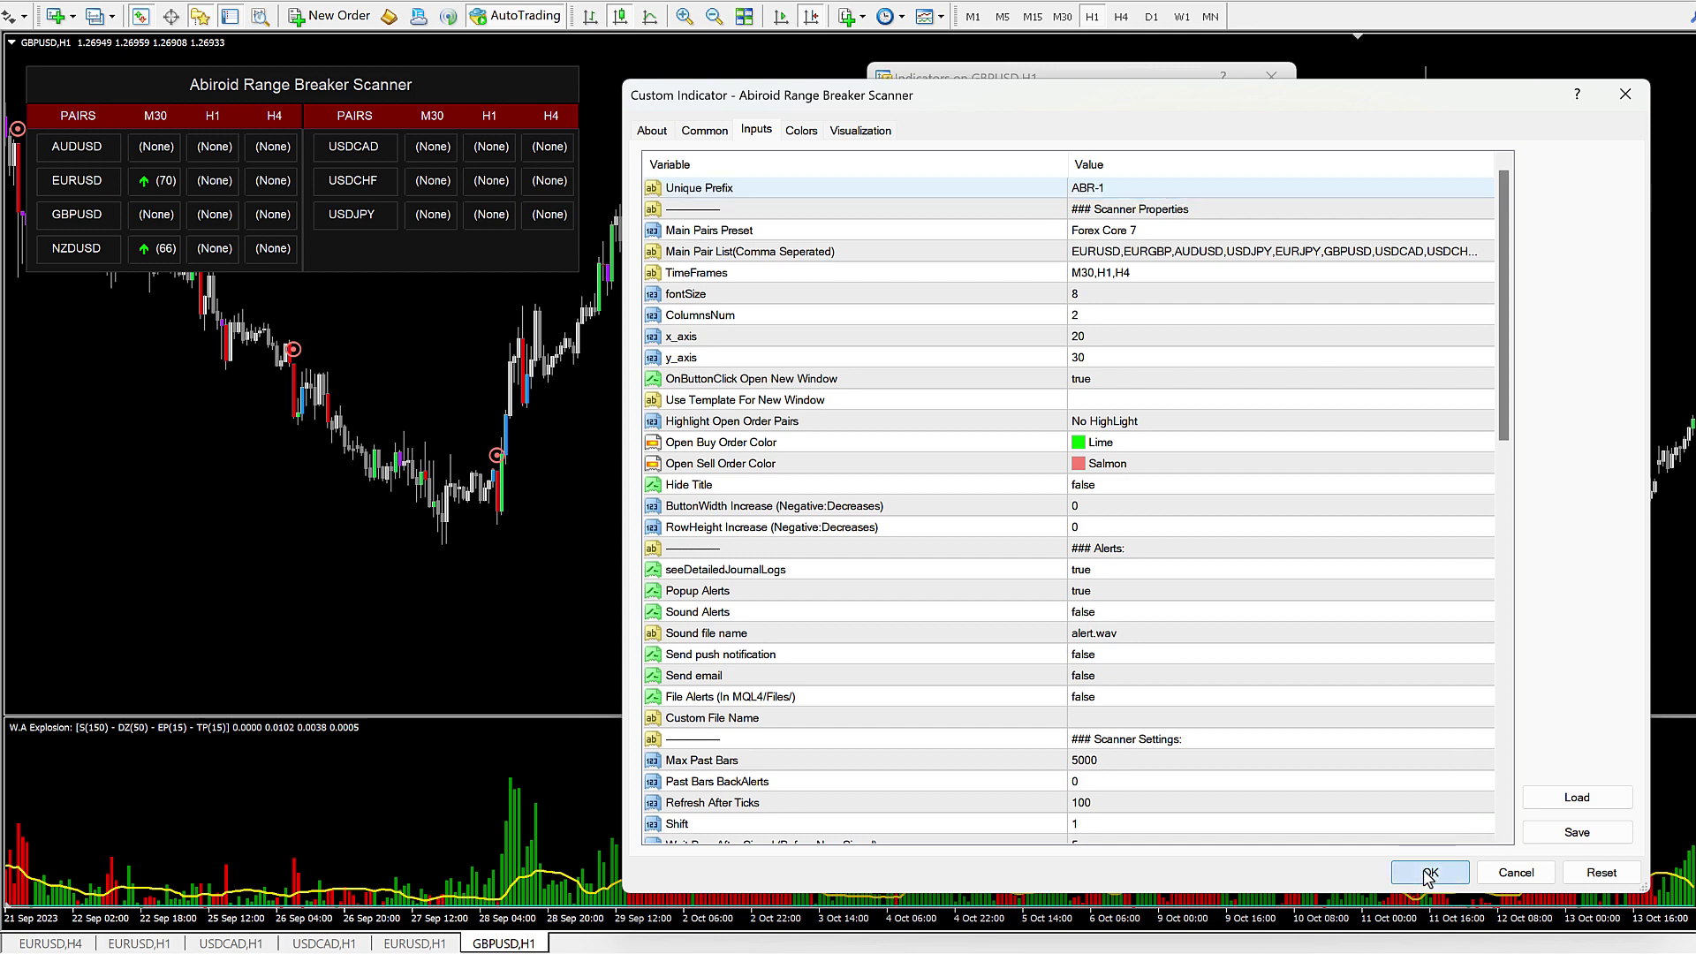
{"action": "left_click", "coordinate": [1430, 872]}
{"action": "left_click", "coordinate": [1237, 311]}
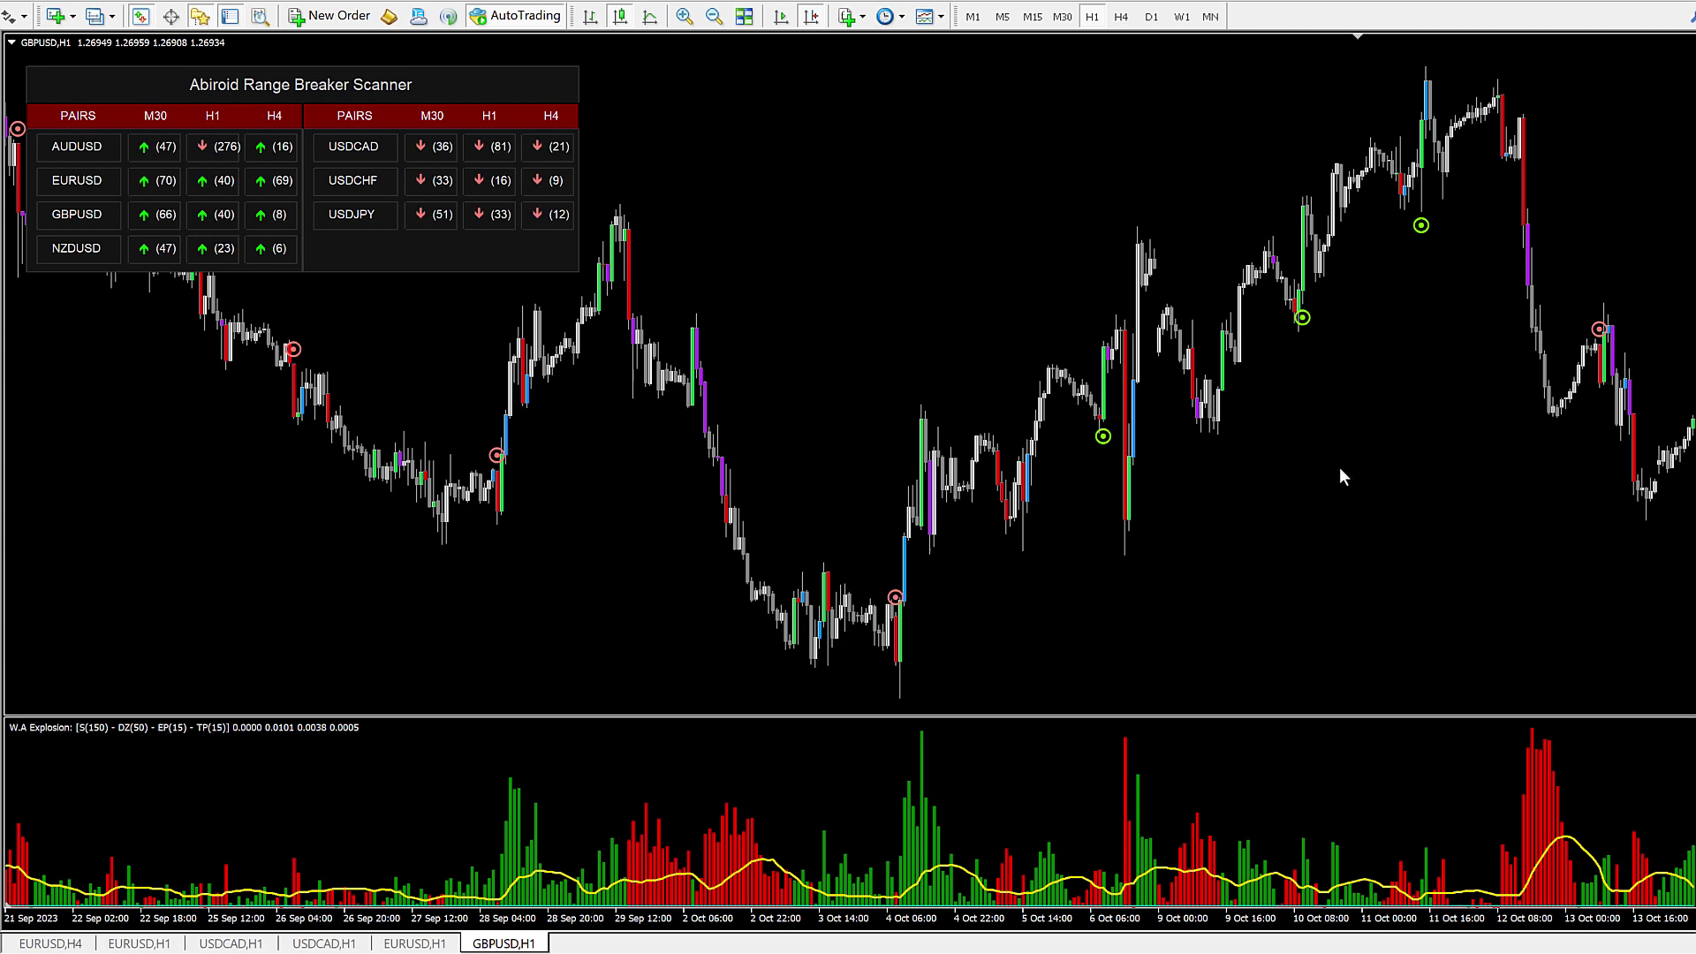
Step: Examine the arrow signals on the GBPUSD chart from October through the latest bars of late November 2023
{"action": "scroll", "coordinate": [1340, 468], "scroll_direction": "down", "scroll_amount": 10}
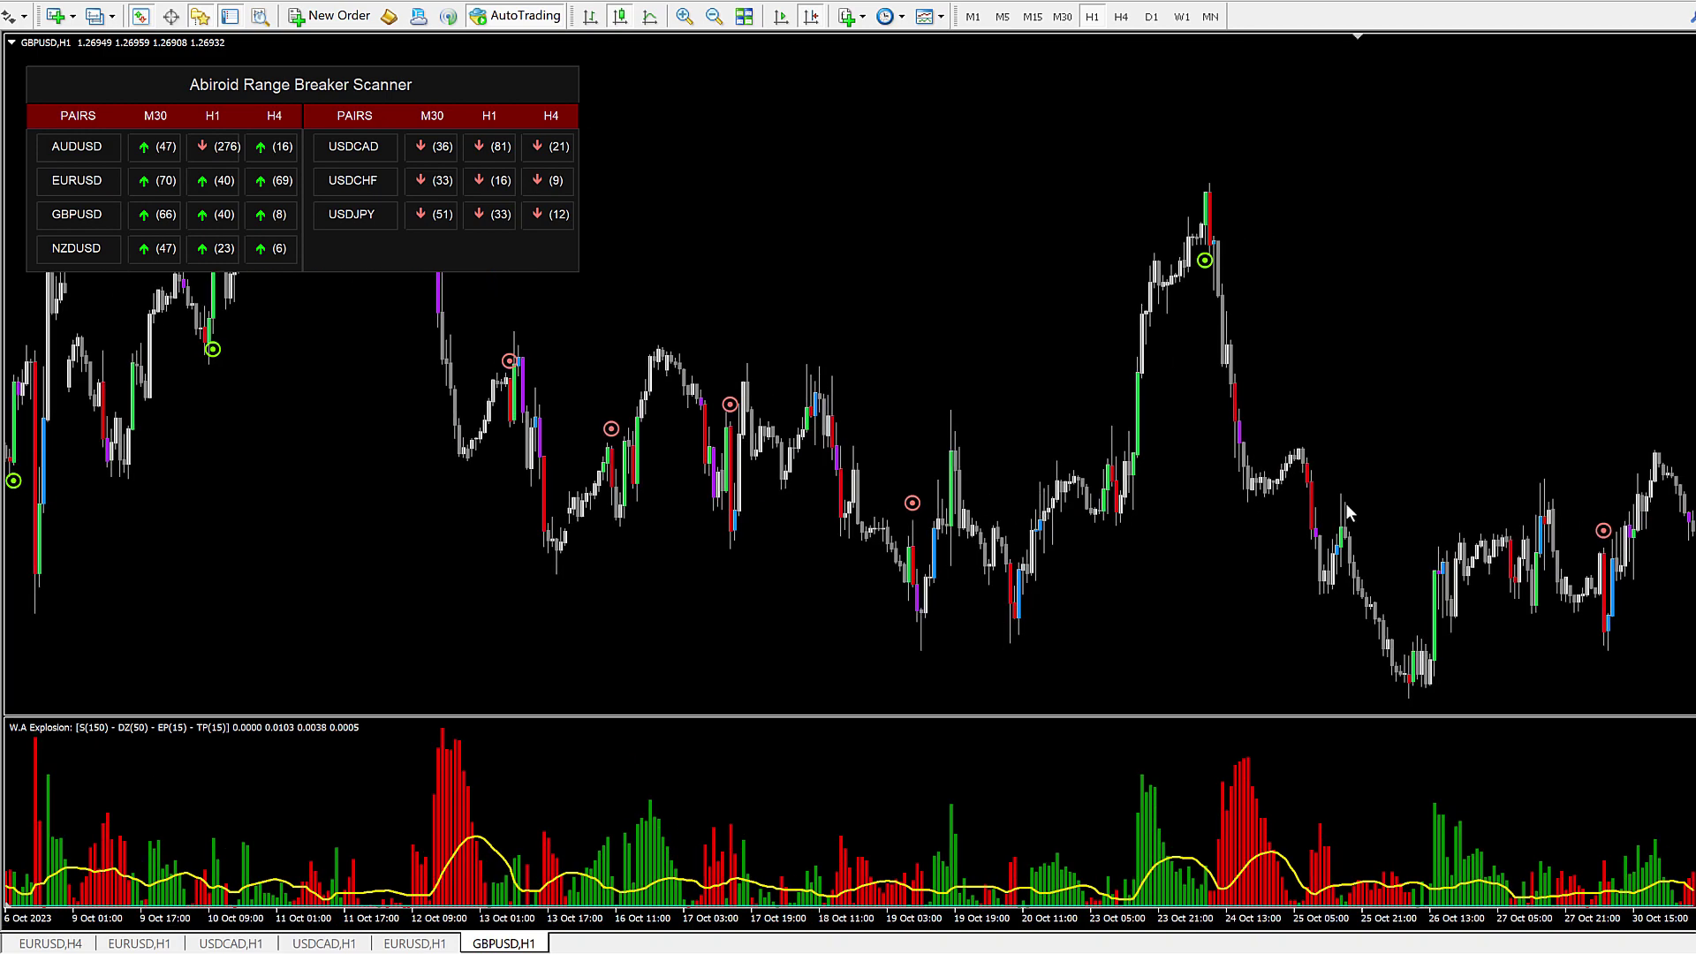
{"action": "scroll", "coordinate": [1346, 512], "scroll_direction": "down", "scroll_amount": 15}
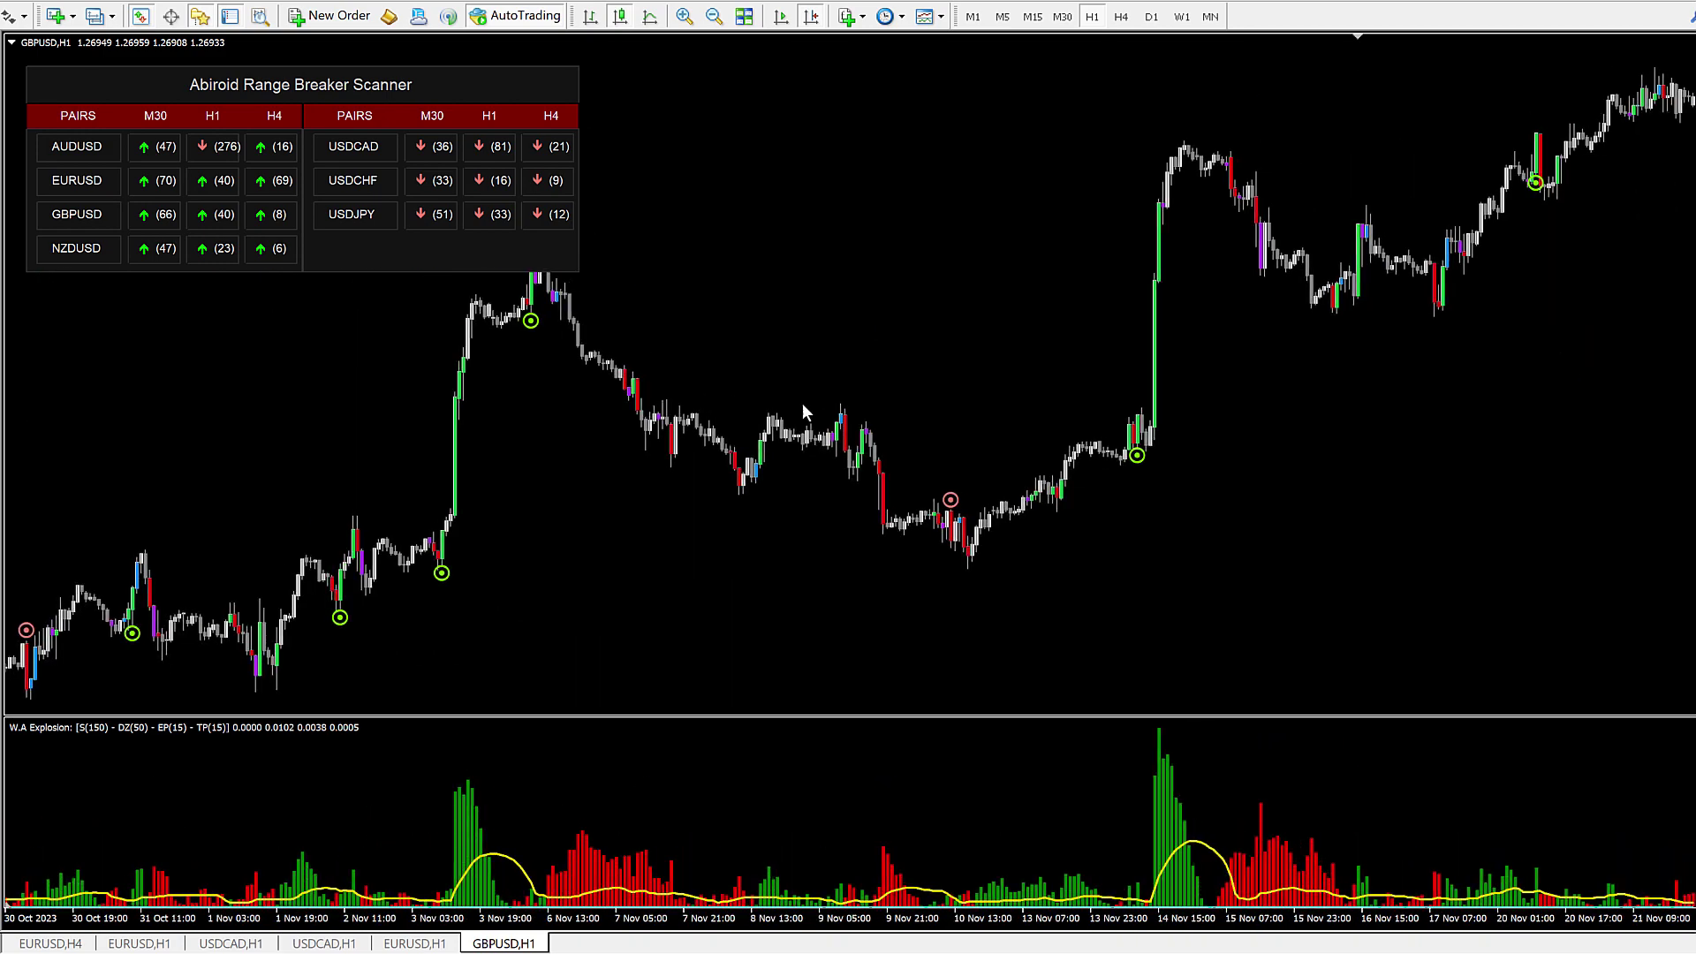
{"action": "scroll", "coordinate": [751, 433], "scroll_direction": "down", "scroll_amount": 10}
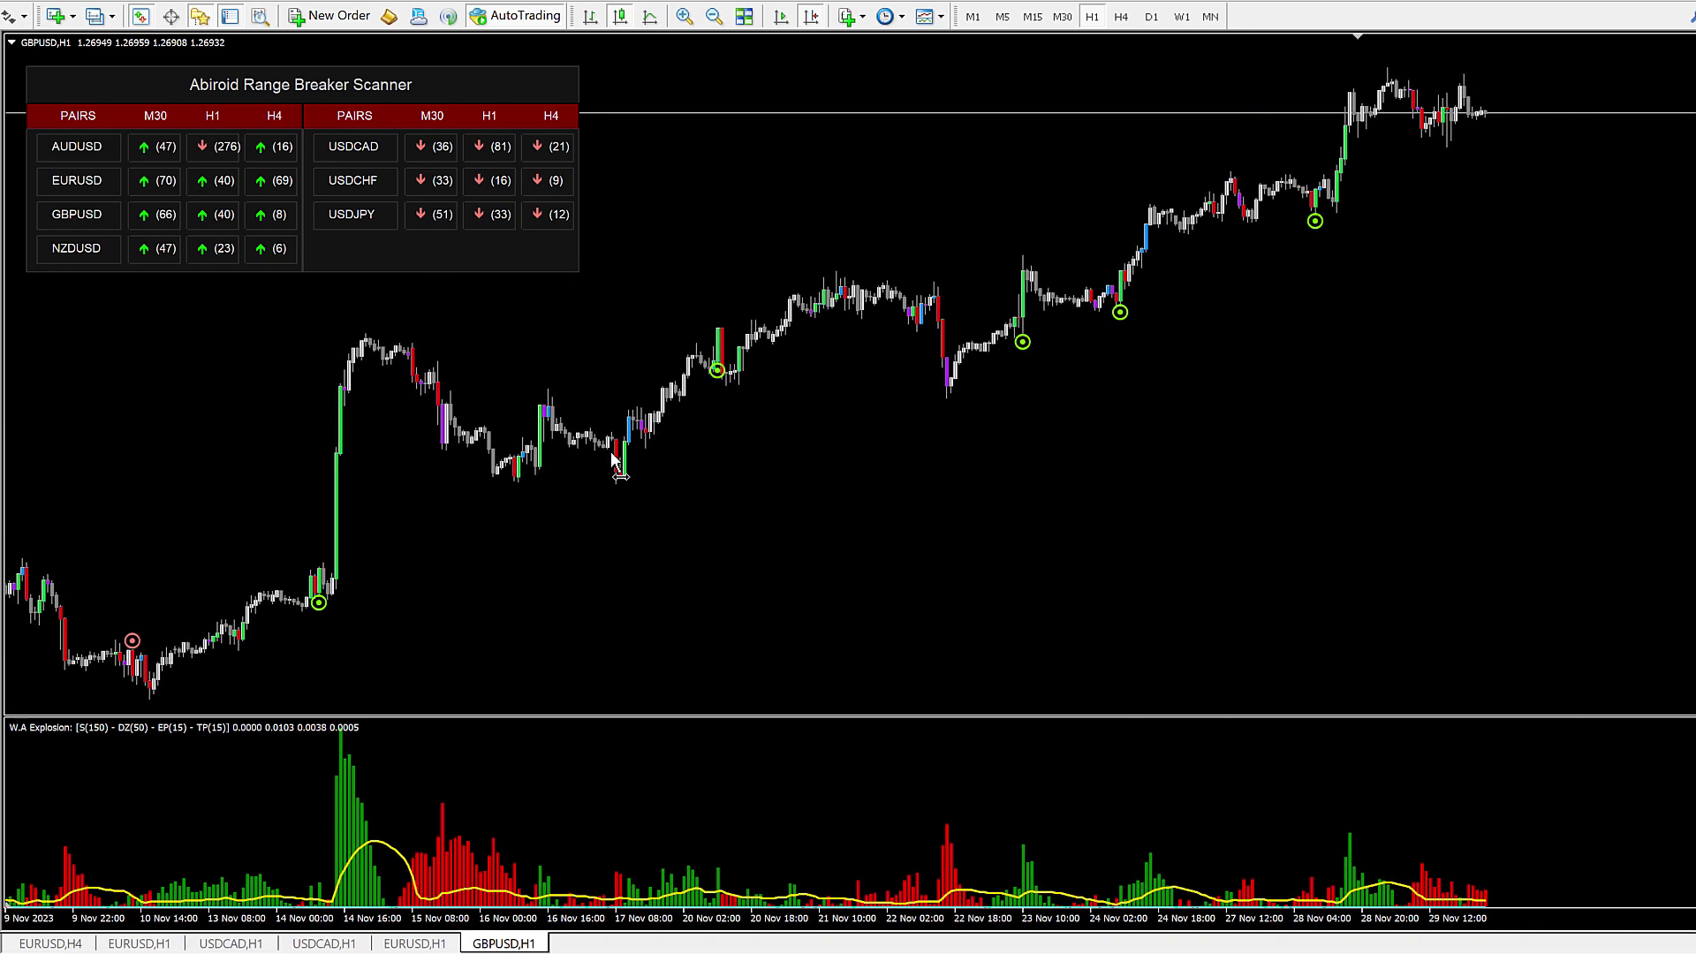
{"action": "scroll", "coordinate": [808, 454], "scroll_direction": "up", "scroll_amount": 3}
{"action": "scroll", "coordinate": [803, 469], "scroll_direction": "down", "scroll_amount": 3}
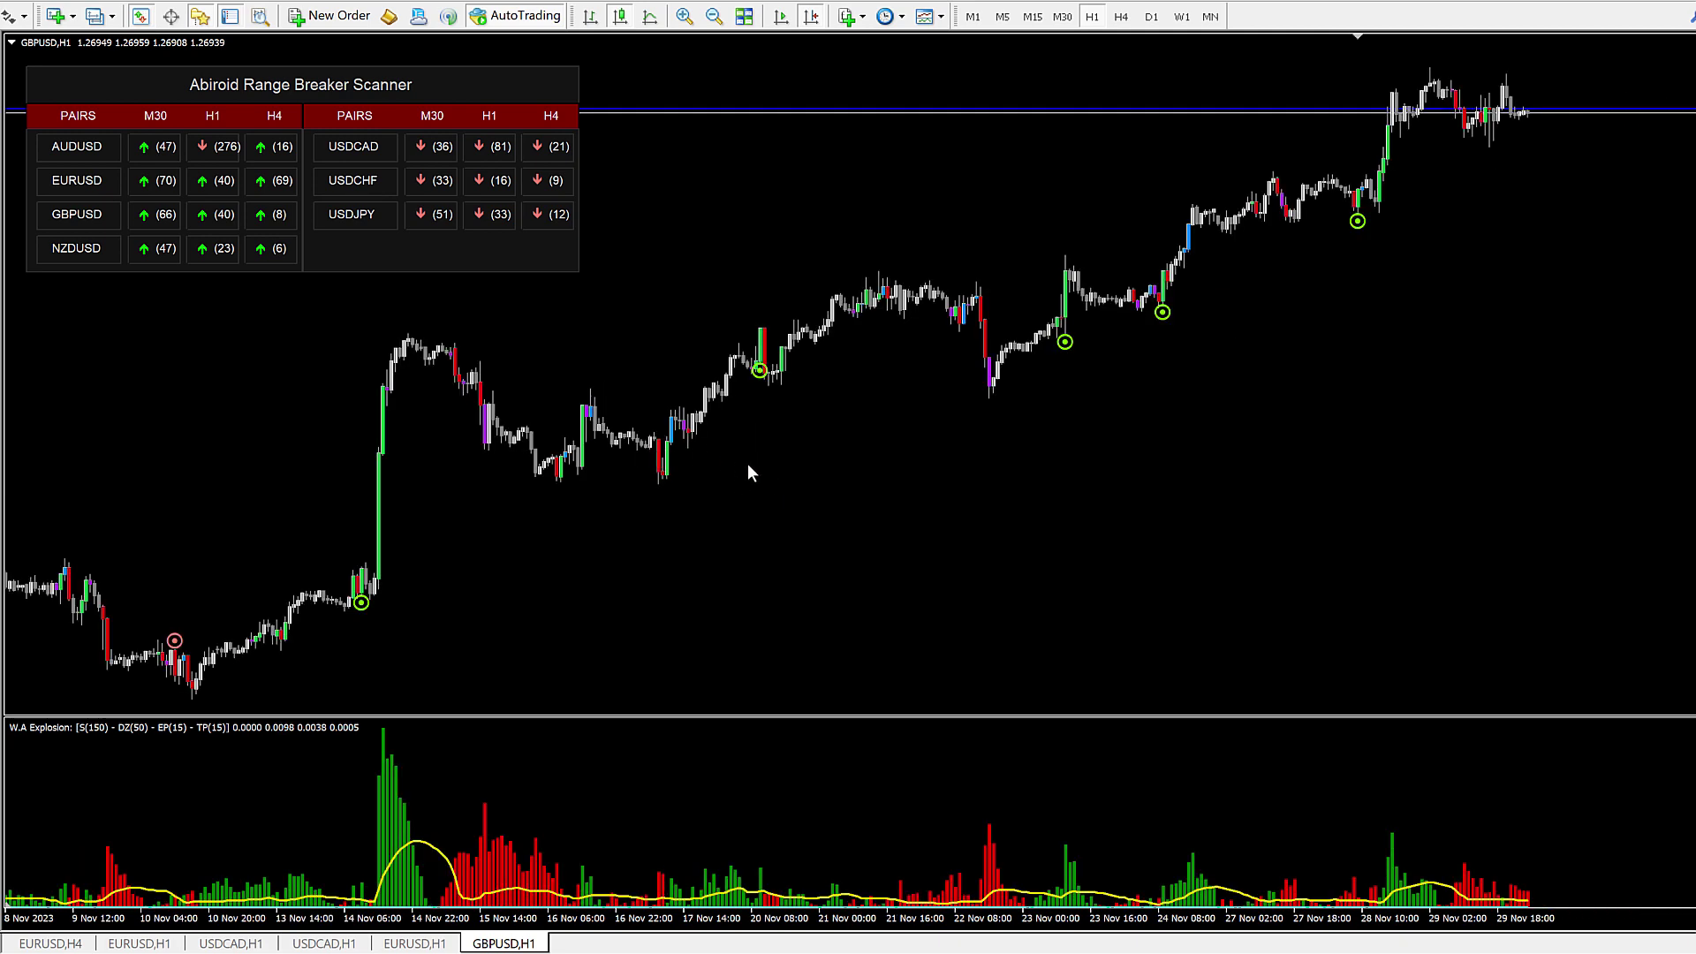
{"action": "scroll", "coordinate": [750, 464], "scroll_direction": "up", "scroll_amount": 6}
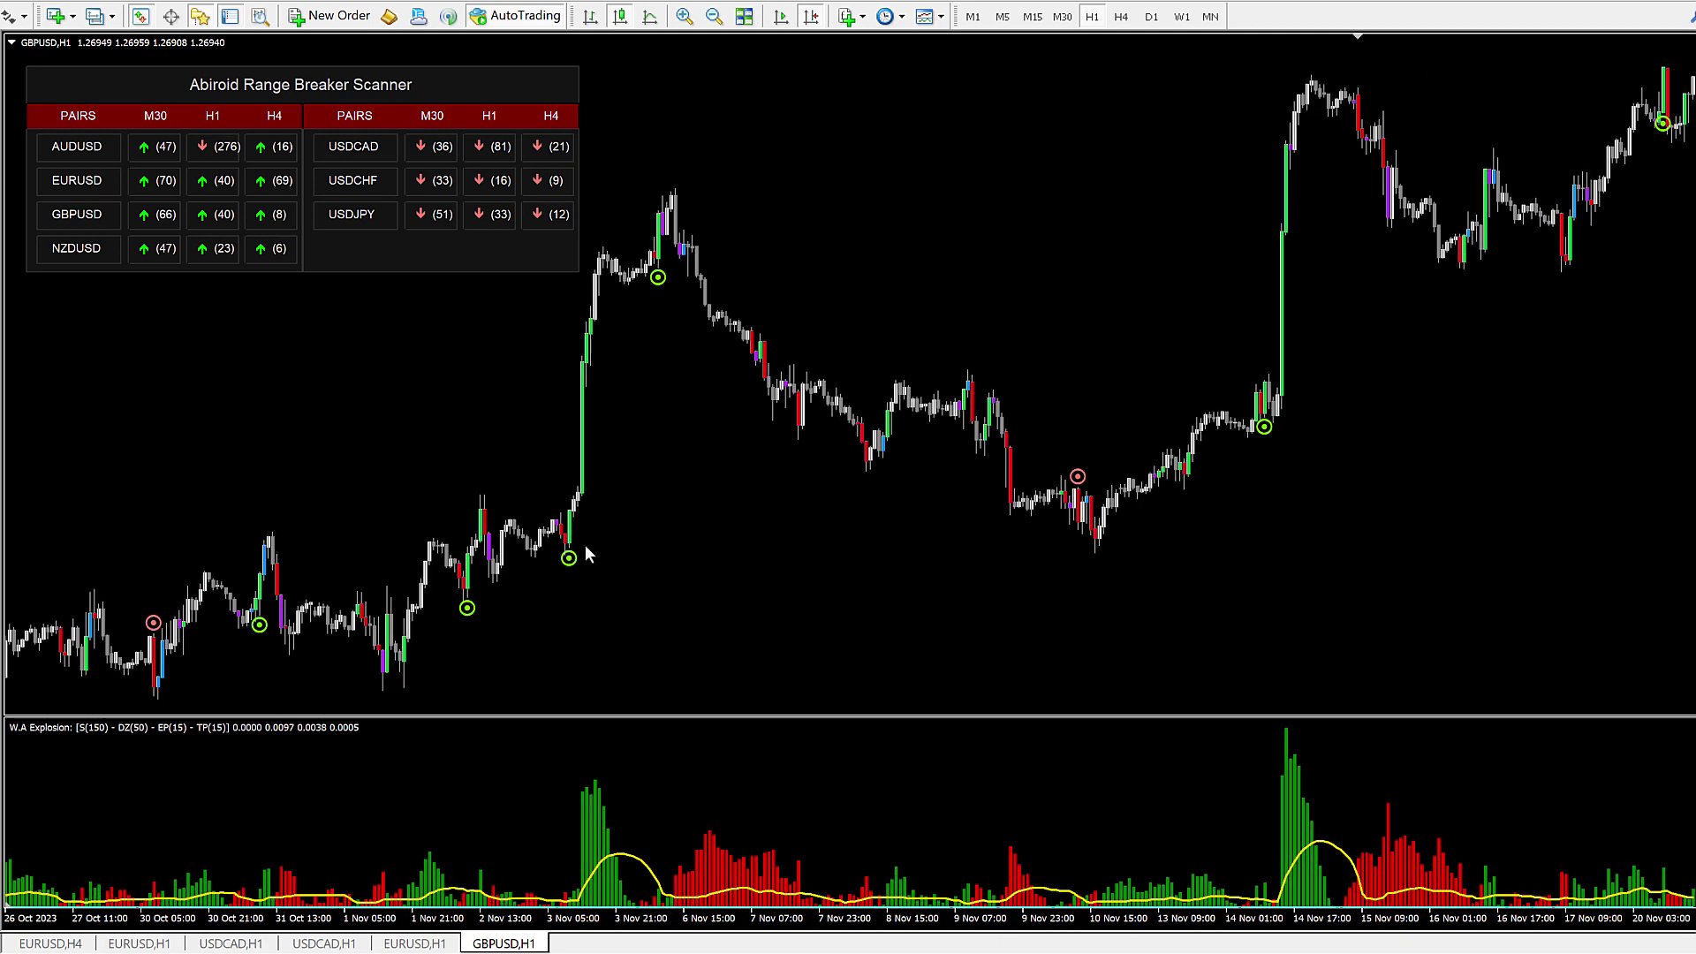
Step: Examine the arrow signals backward from early November to mid-August 2023, including the buy signal around 22 August
{"action": "left_click_drag", "start_coordinate": [582, 512], "coordinate": [975, 539]}
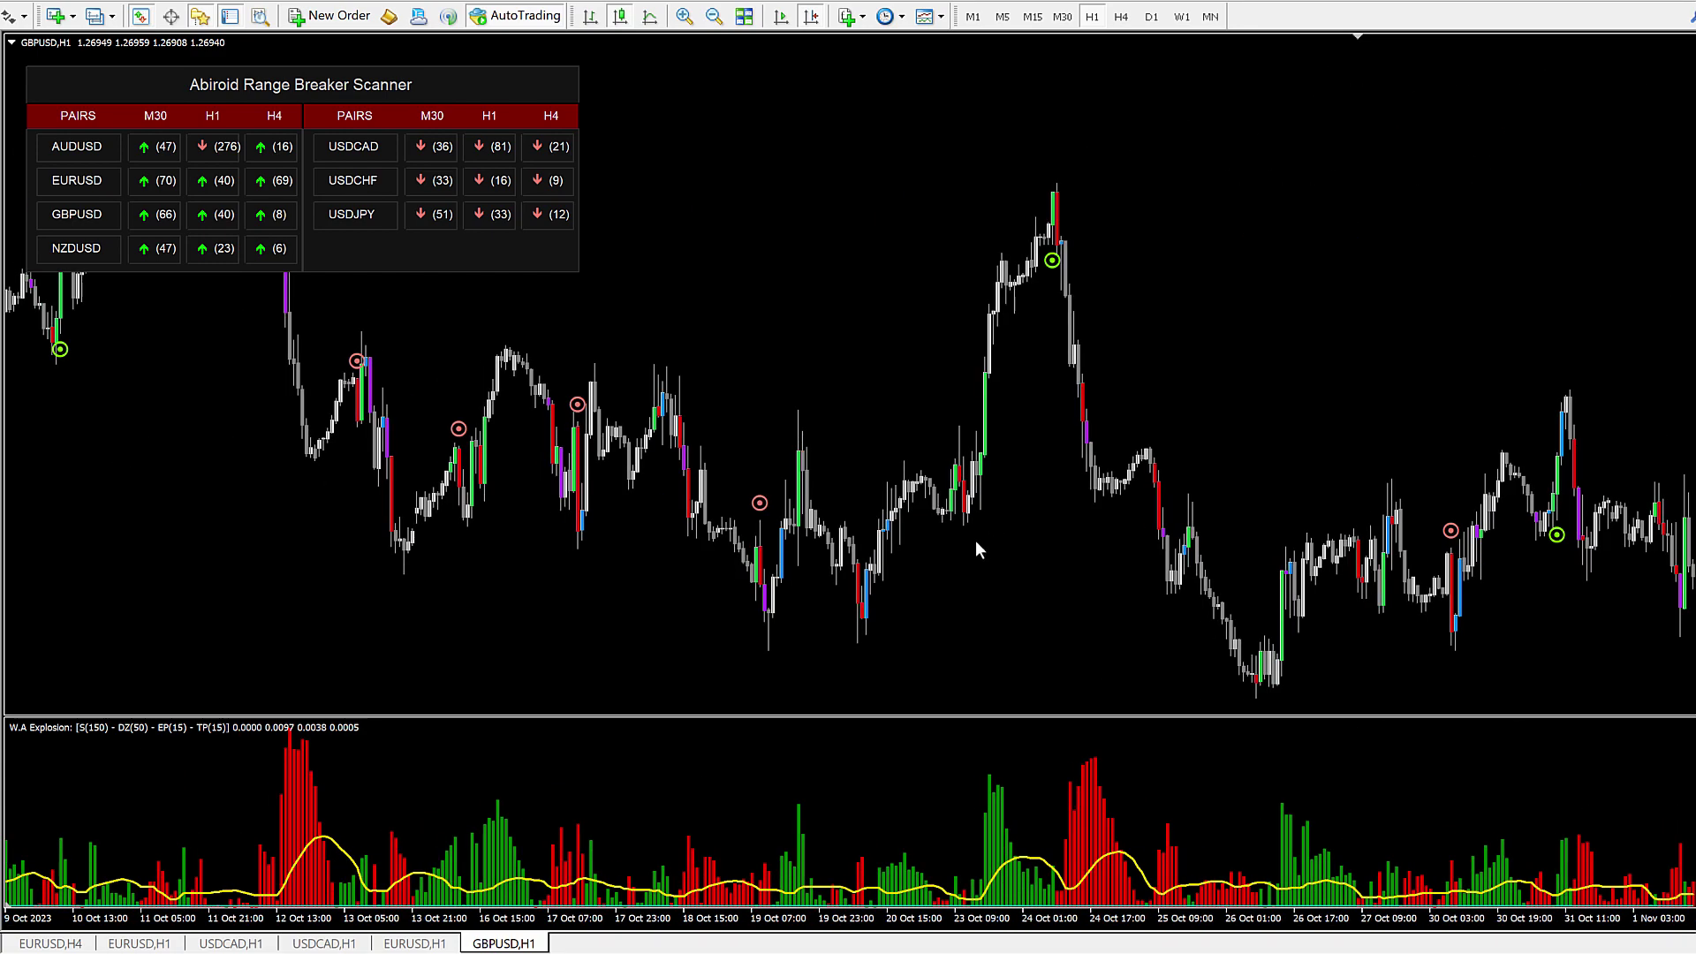
{"action": "left_click_drag", "start_coordinate": [516, 231], "coordinate": [881, 366]}
{"action": "left_click_drag", "start_coordinate": [371, 397], "coordinate": [734, 426]}
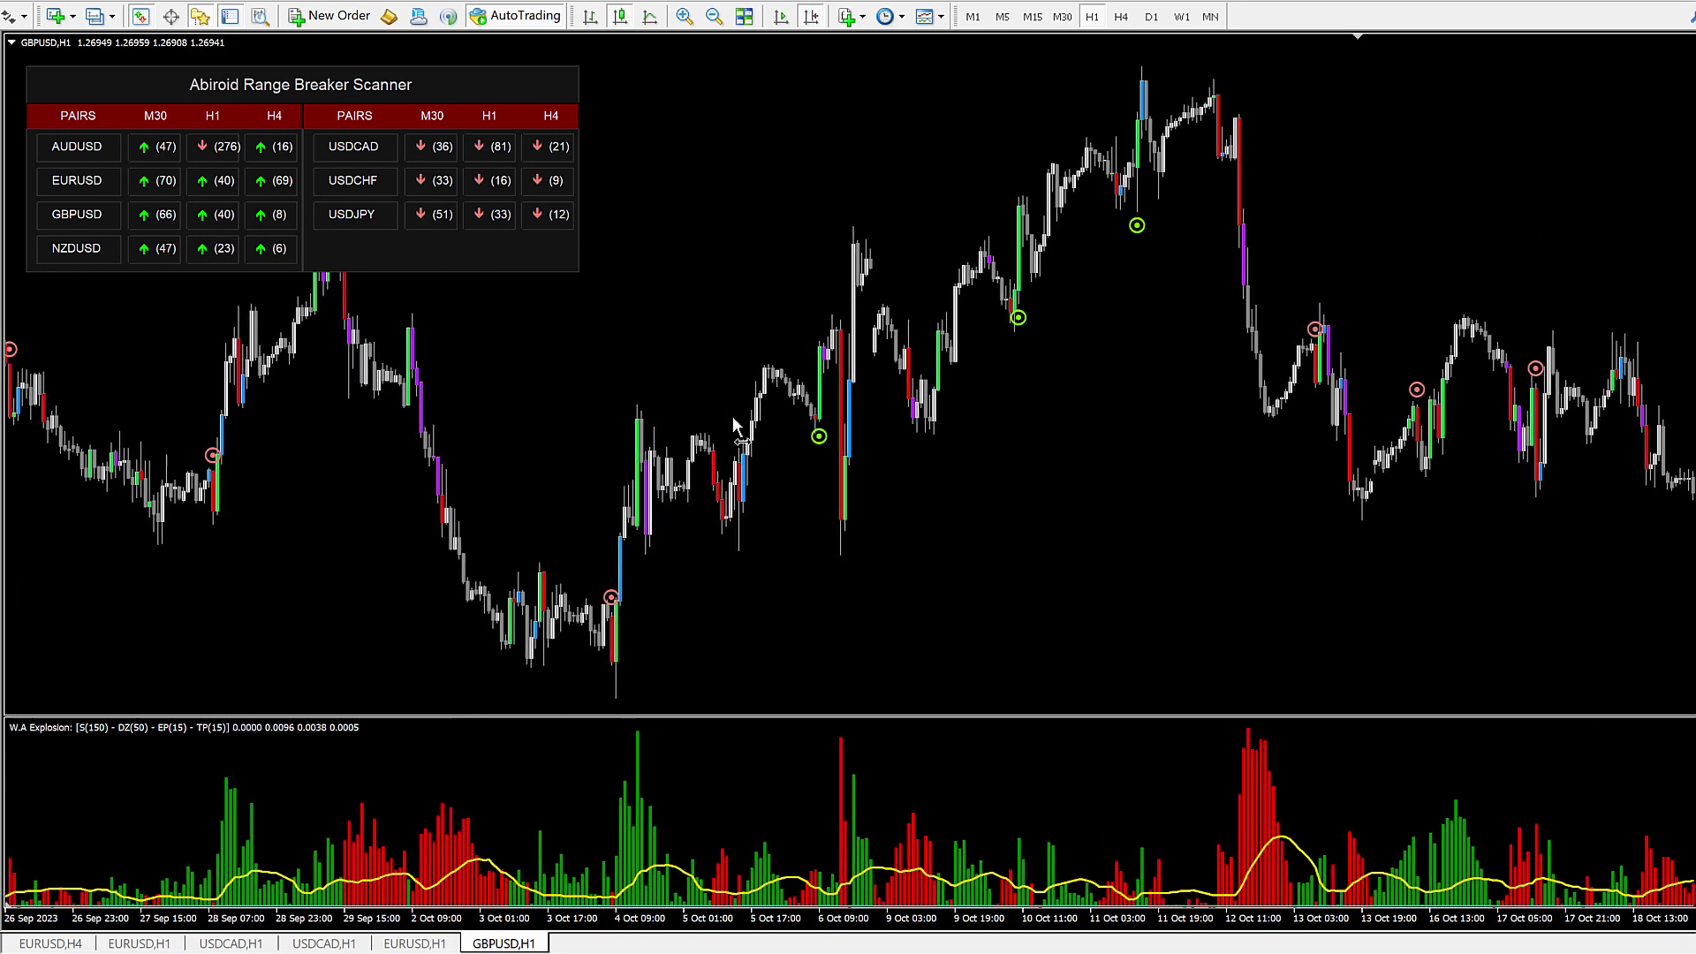
{"action": "left_click_drag", "start_coordinate": [295, 517], "coordinate": [920, 530]}
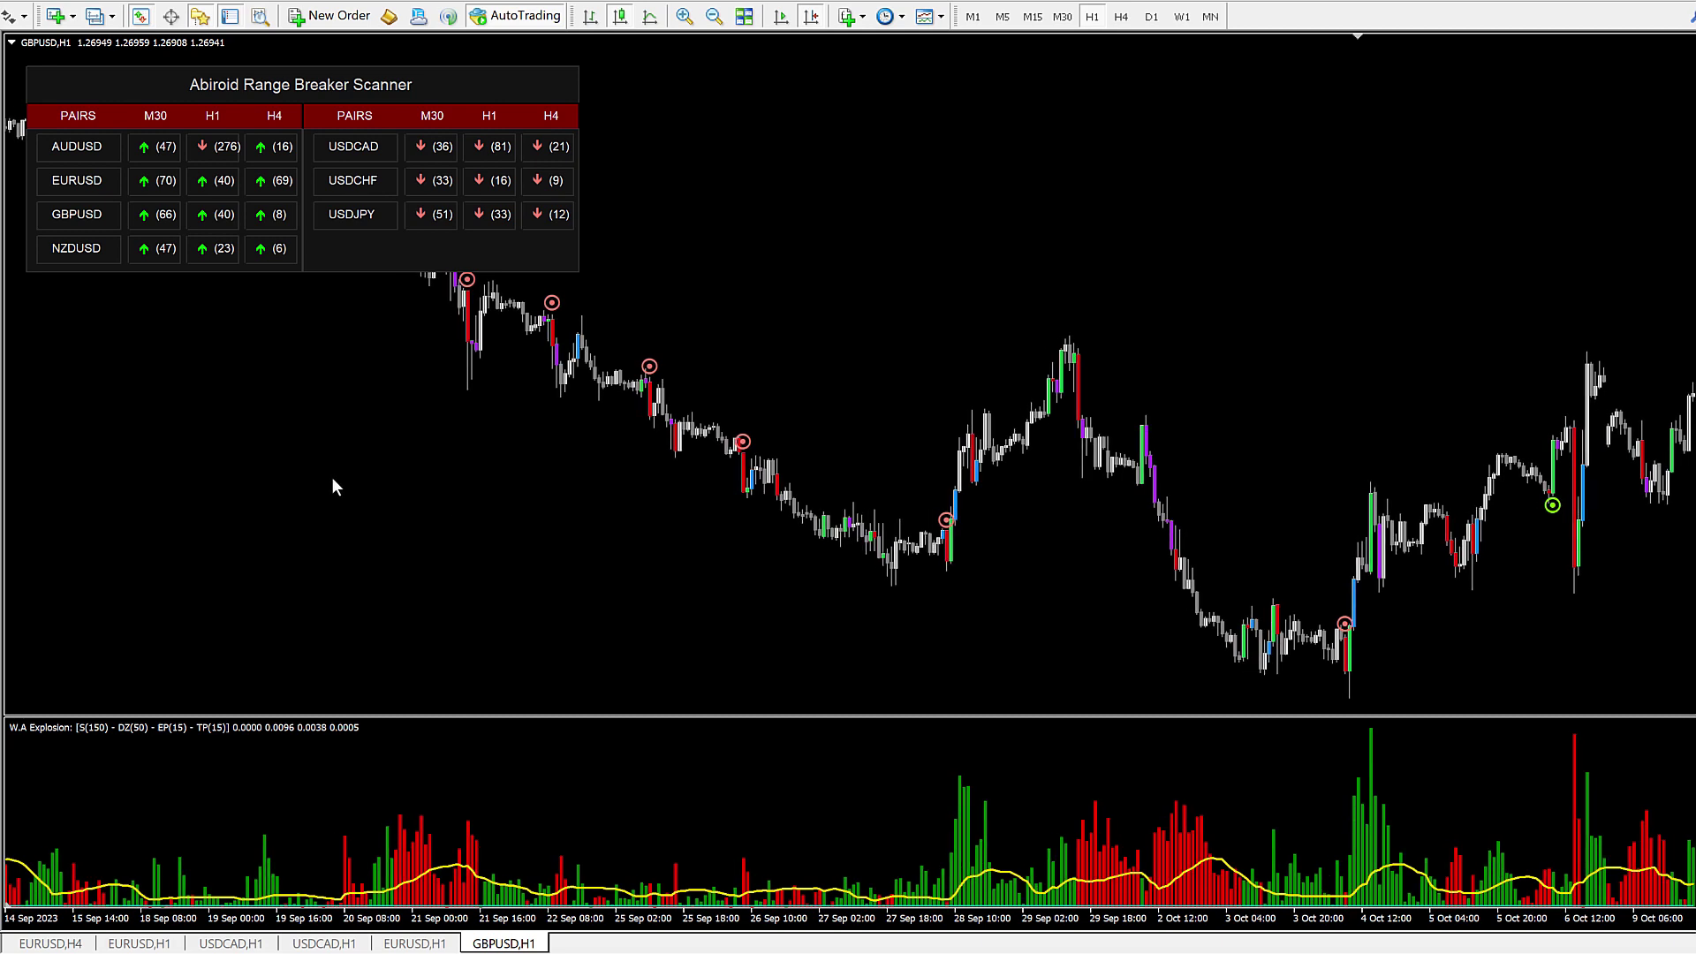
{"action": "left_click_drag", "start_coordinate": [332, 477], "coordinate": [808, 518]}
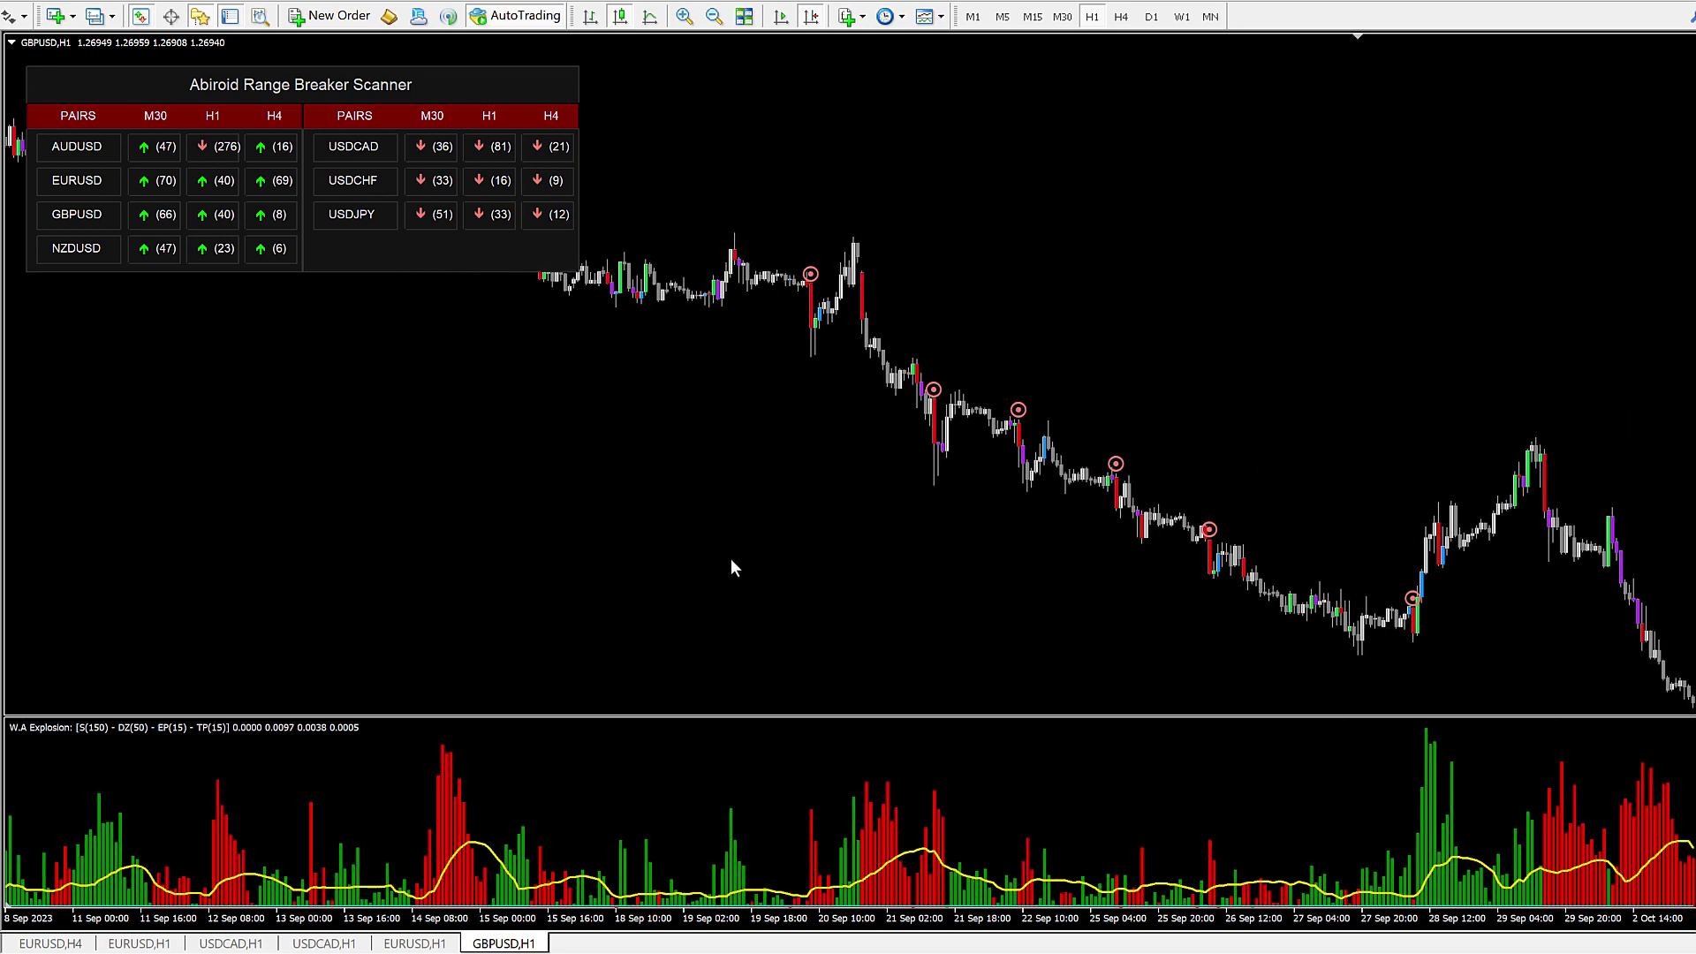
{"action": "left_click_drag", "start_coordinate": [405, 463], "coordinate": [1011, 457]}
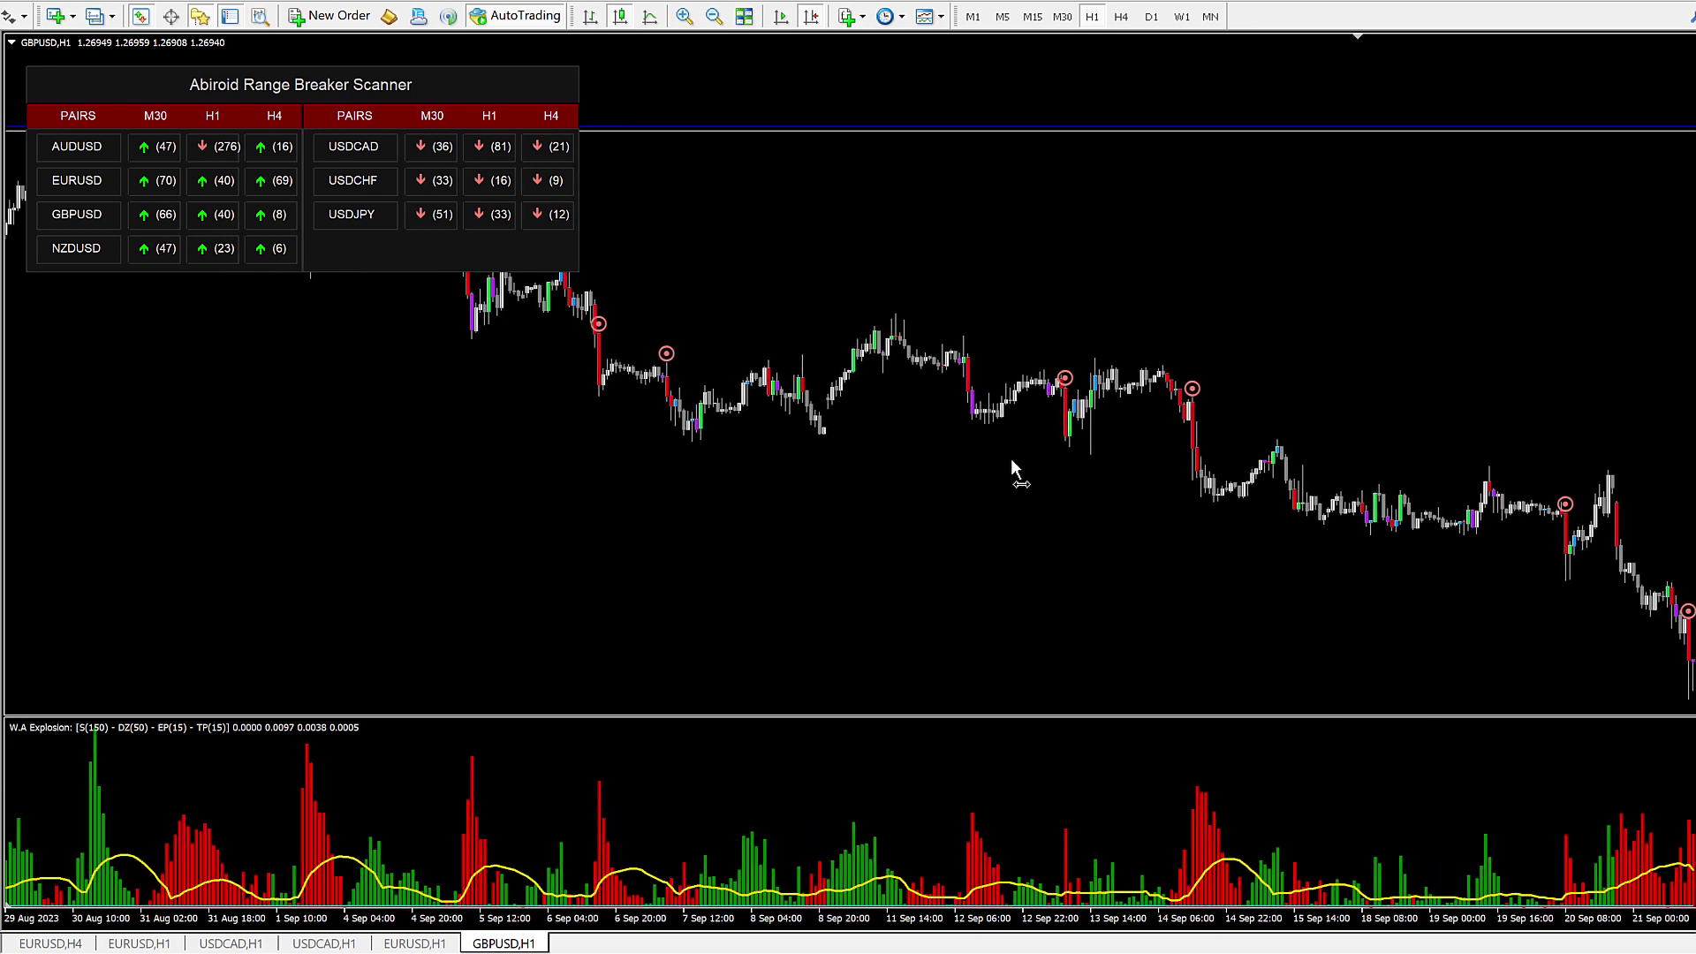
{"action": "left_click_drag", "start_coordinate": [382, 487], "coordinate": [969, 518]}
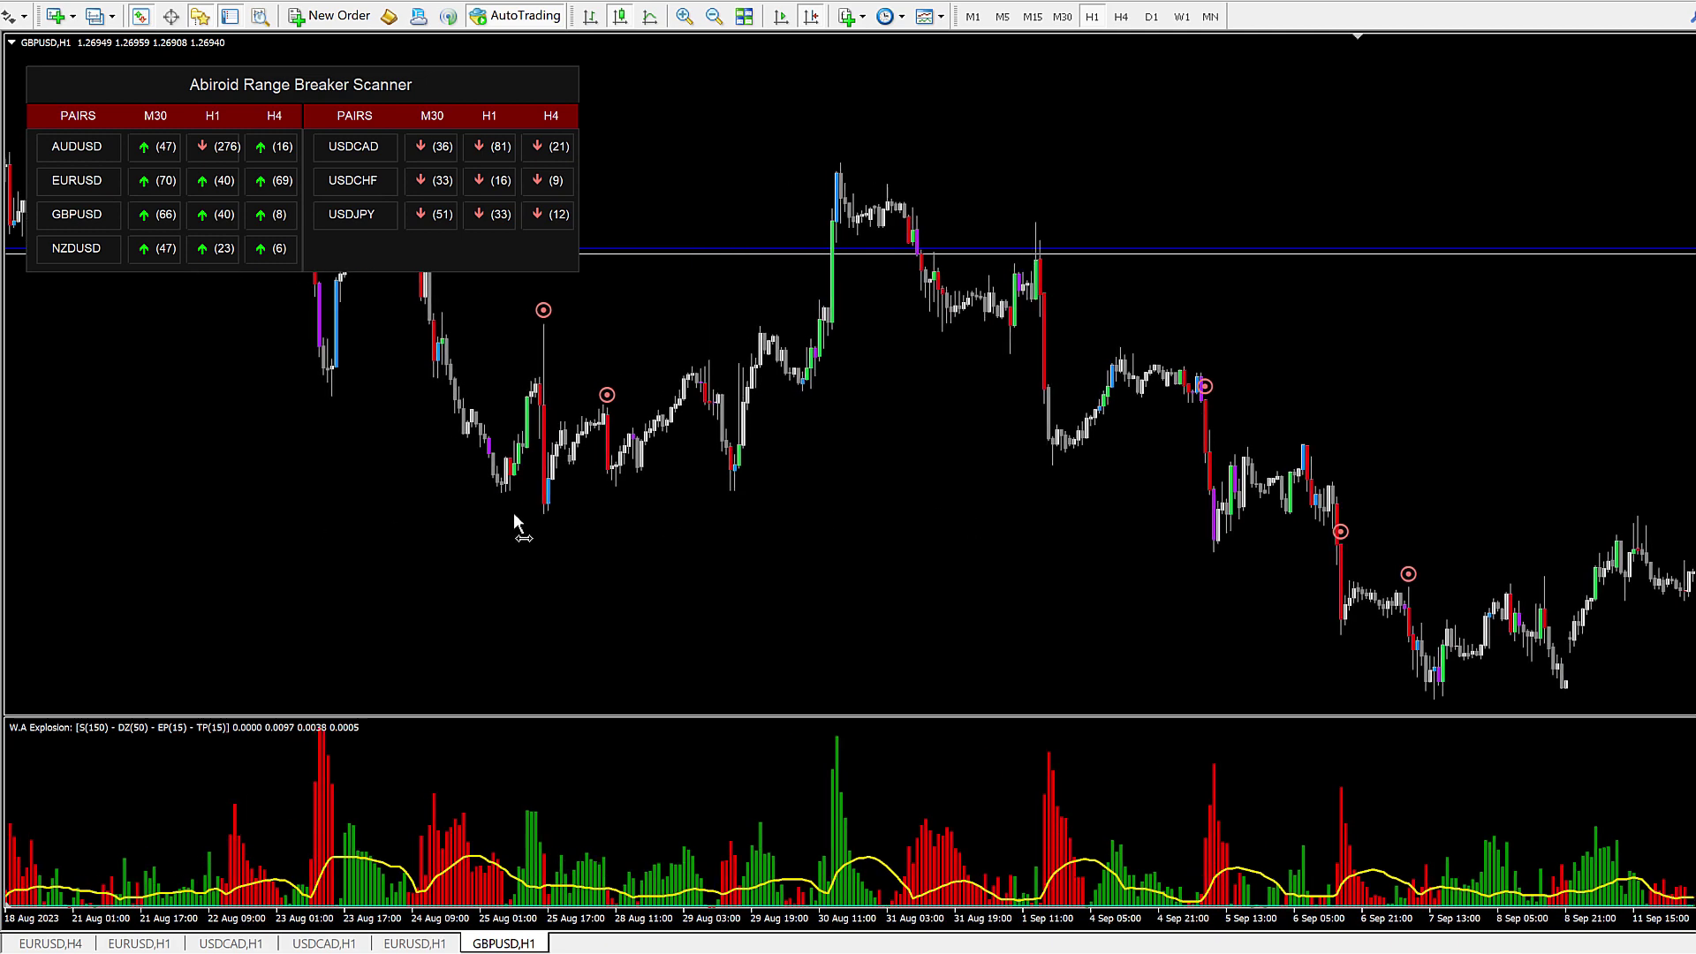
{"action": "left_click_drag", "start_coordinate": [516, 522], "coordinate": [885, 521]}
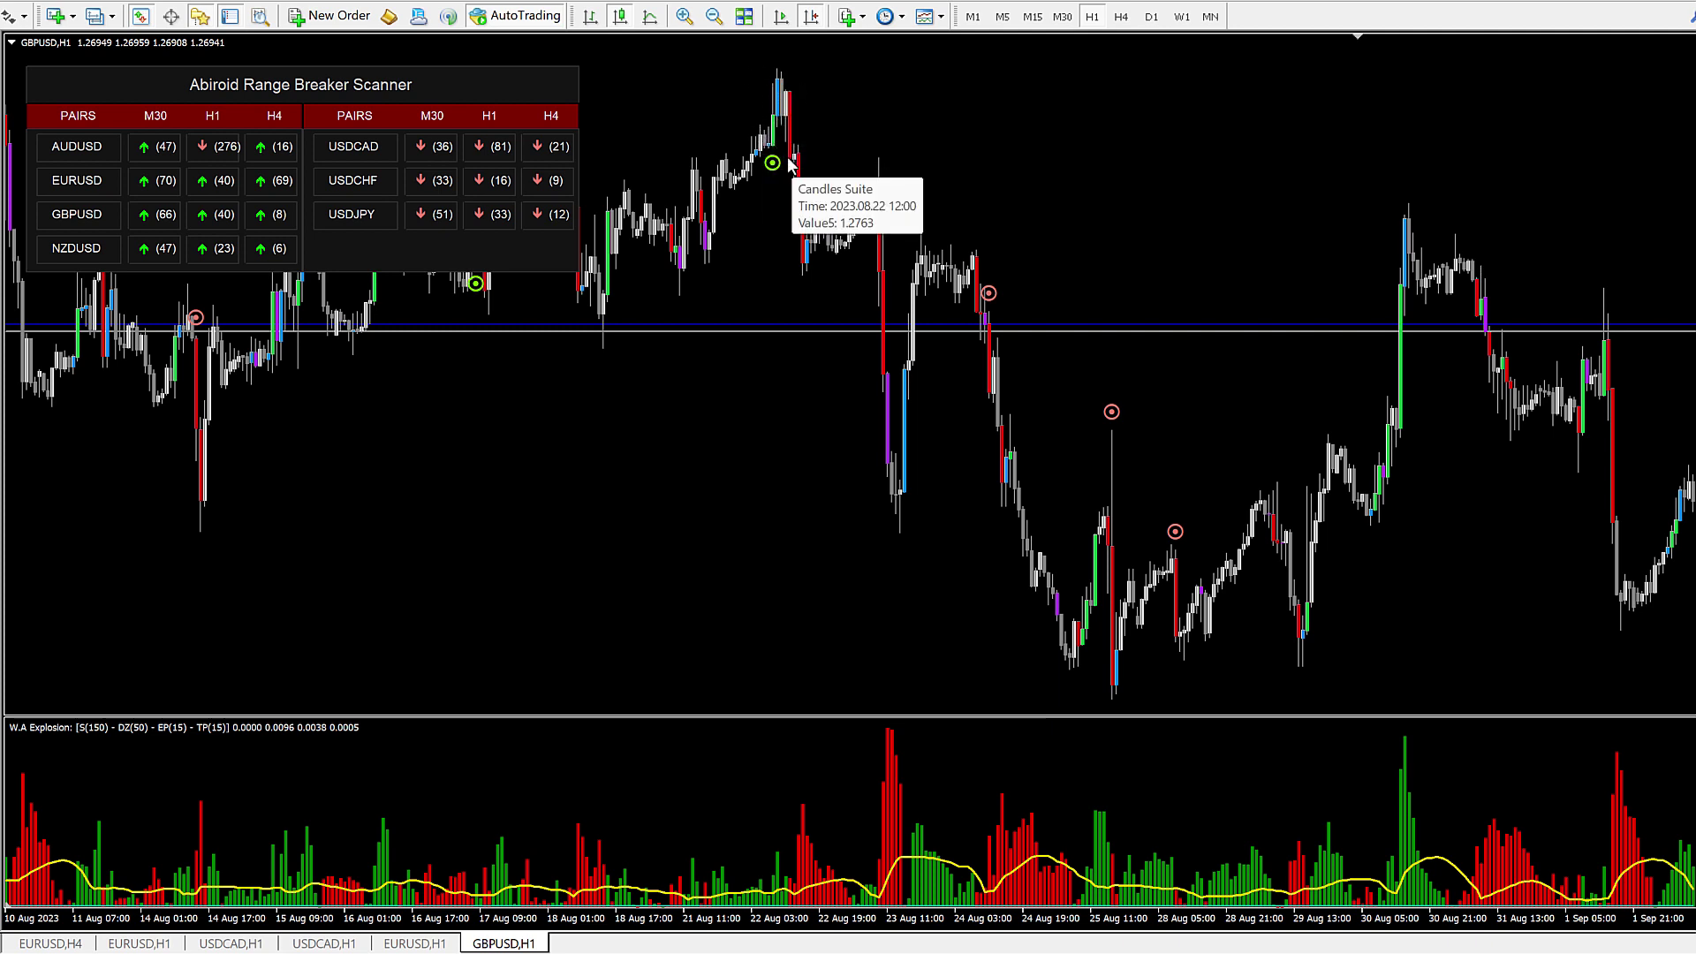
Step: Examine the sell signals forward from late August to mid-September 2023 along the downtrend
{"action": "left_click_drag", "start_coordinate": [866, 177], "coordinate": [639, 174]}
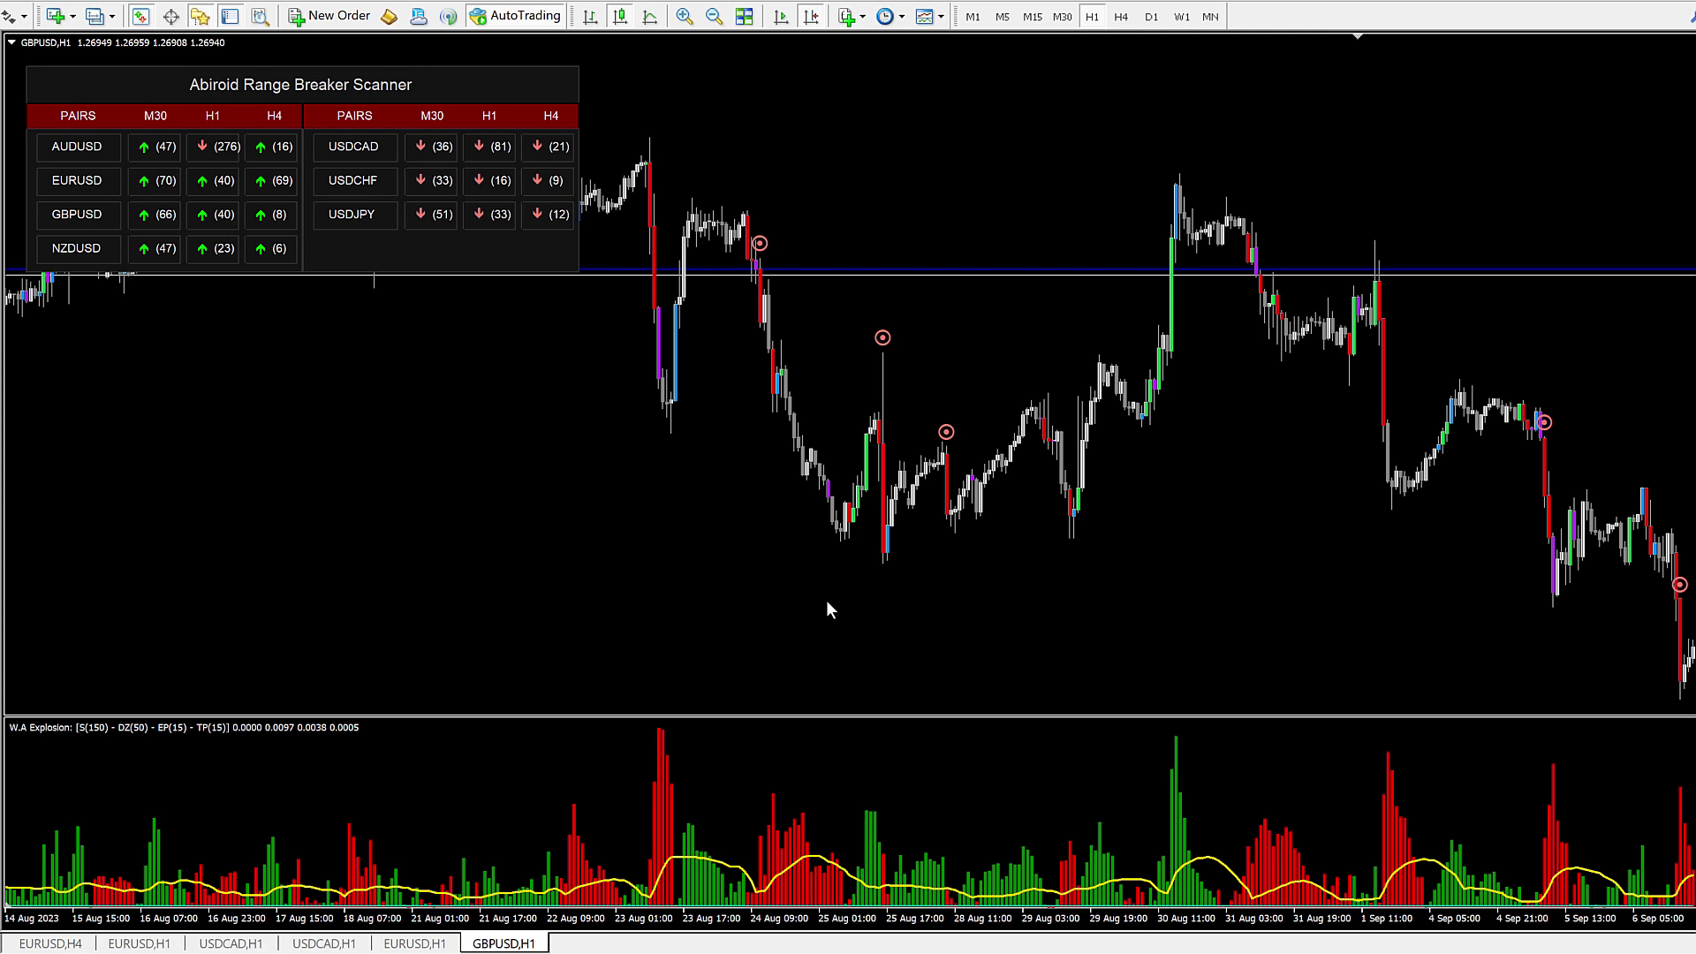
{"action": "left_click_drag", "start_coordinate": [986, 552], "coordinate": [778, 543]}
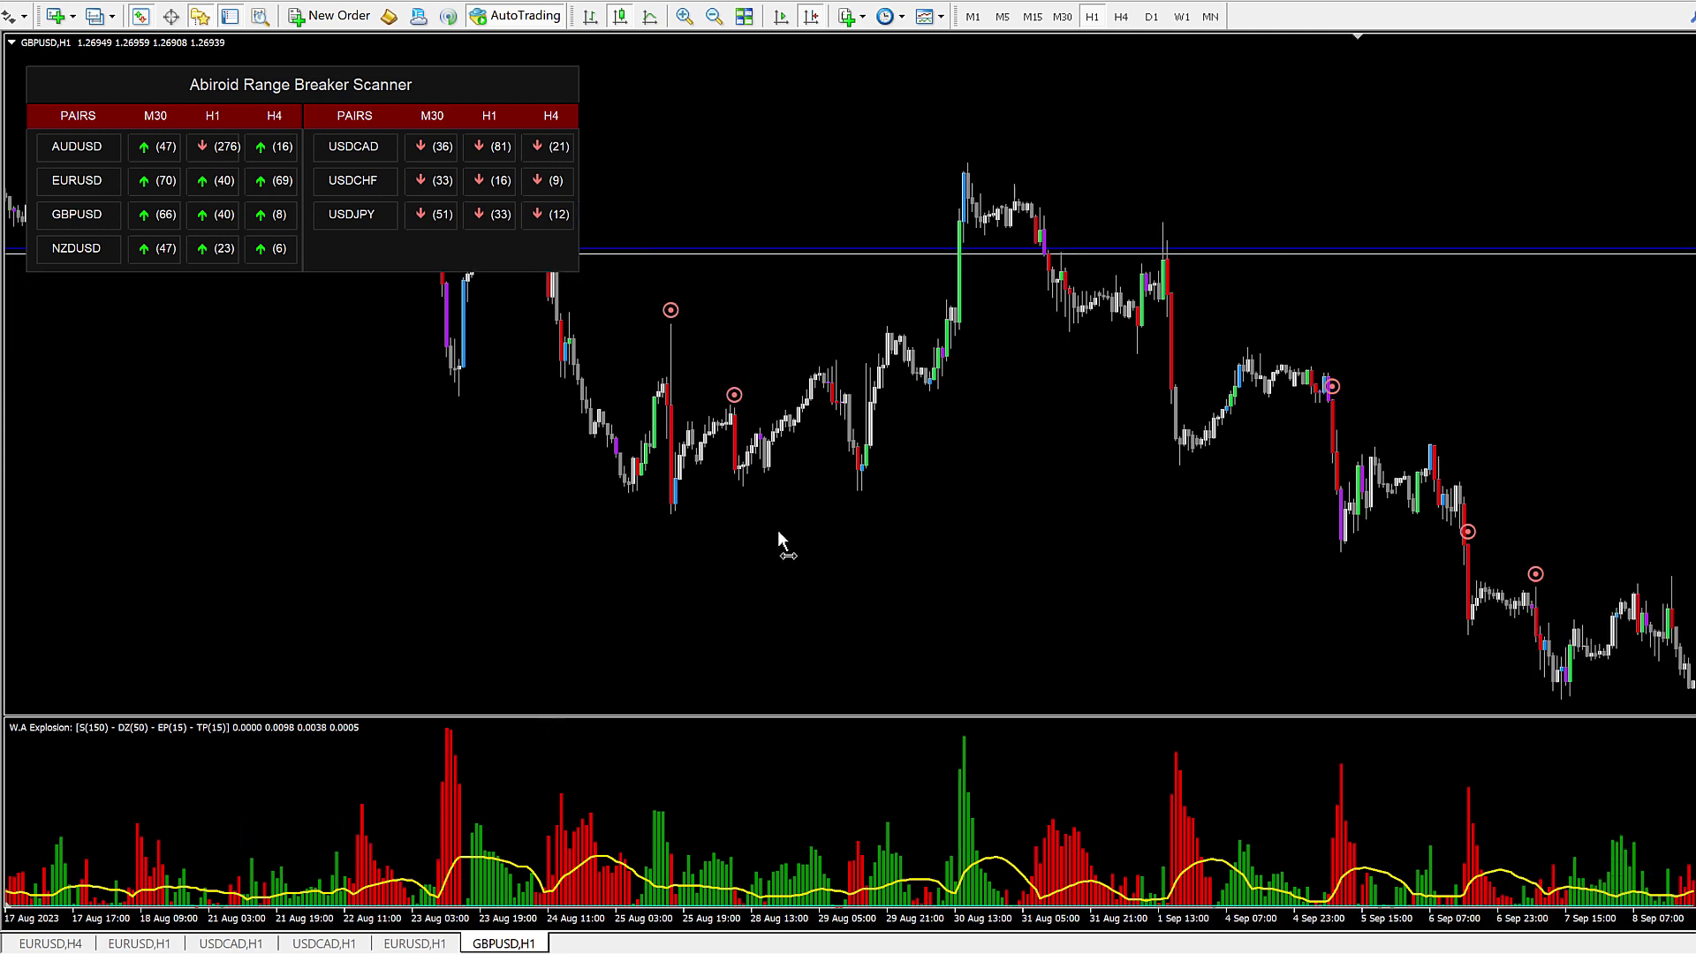
{"action": "left_click_drag", "start_coordinate": [1372, 531], "coordinate": [1096, 513]}
{"action": "scroll", "coordinate": [1087, 648], "scroll_direction": "down", "scroll_amount": 3}
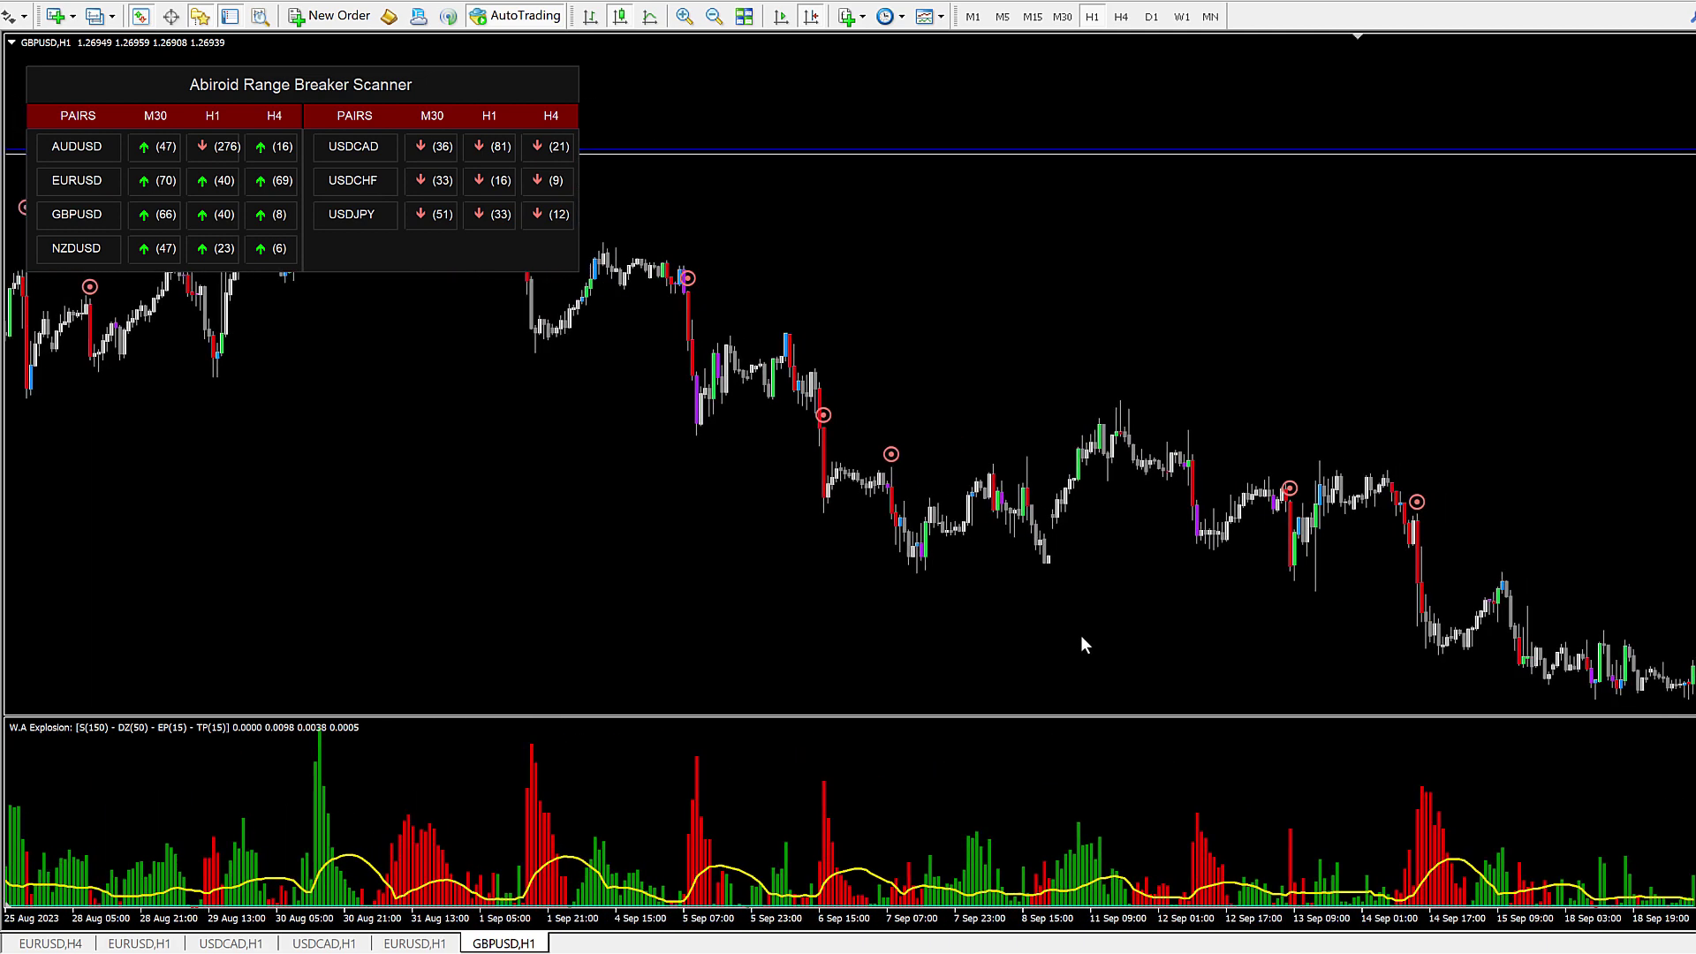